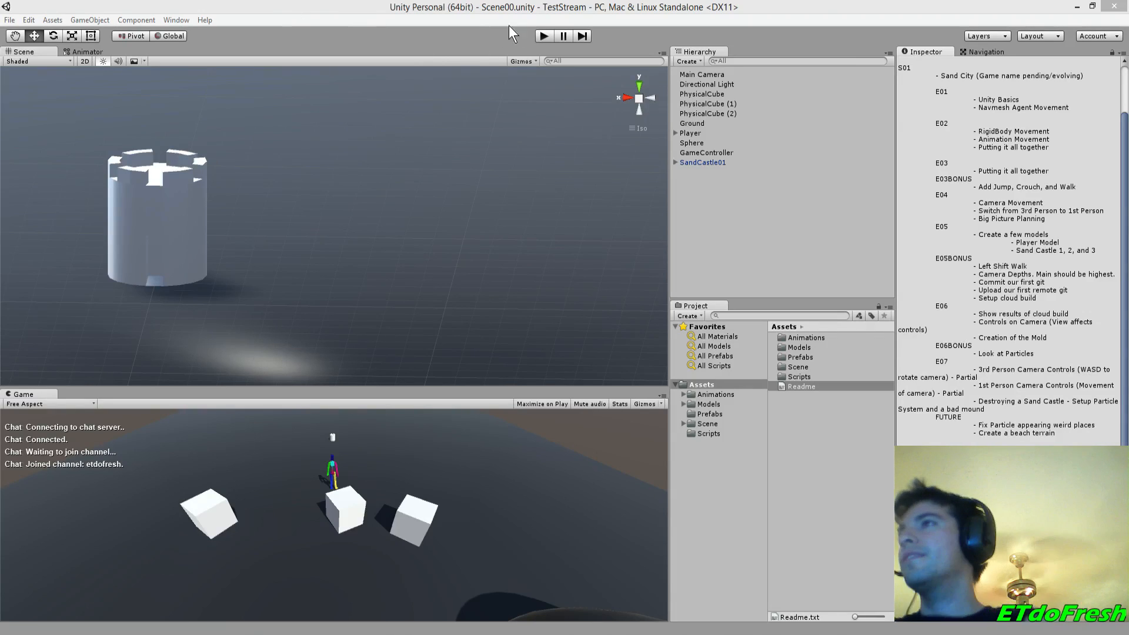
- Run the scene and deactivate the SandCastle01 1 mesh inside the SandCastle01 object
left_click(540, 36)
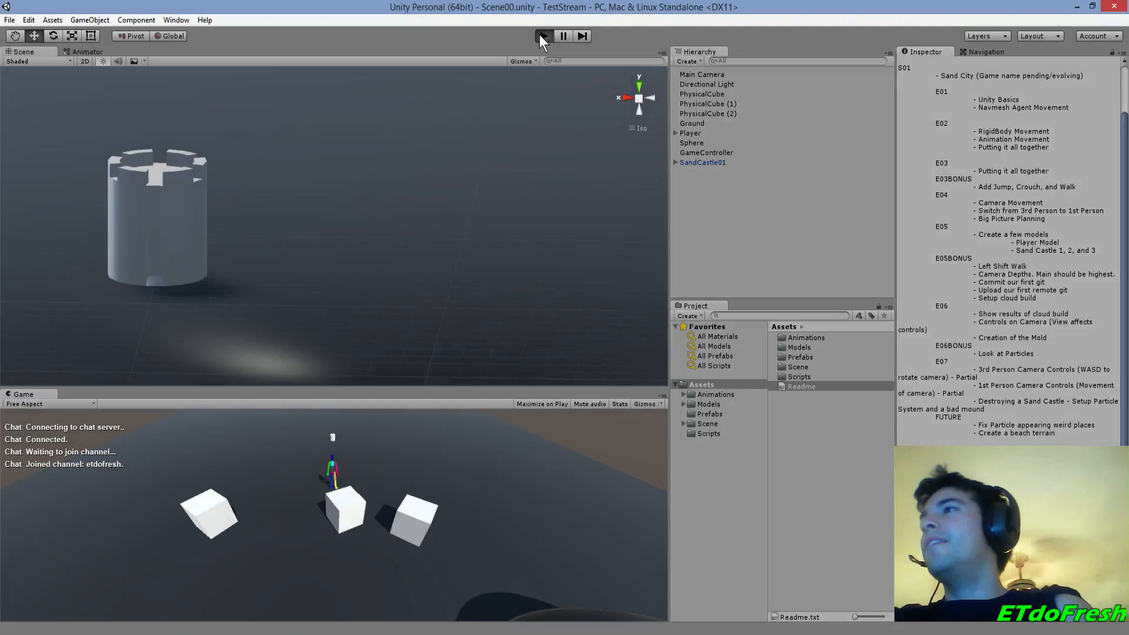
left_click(718, 162)
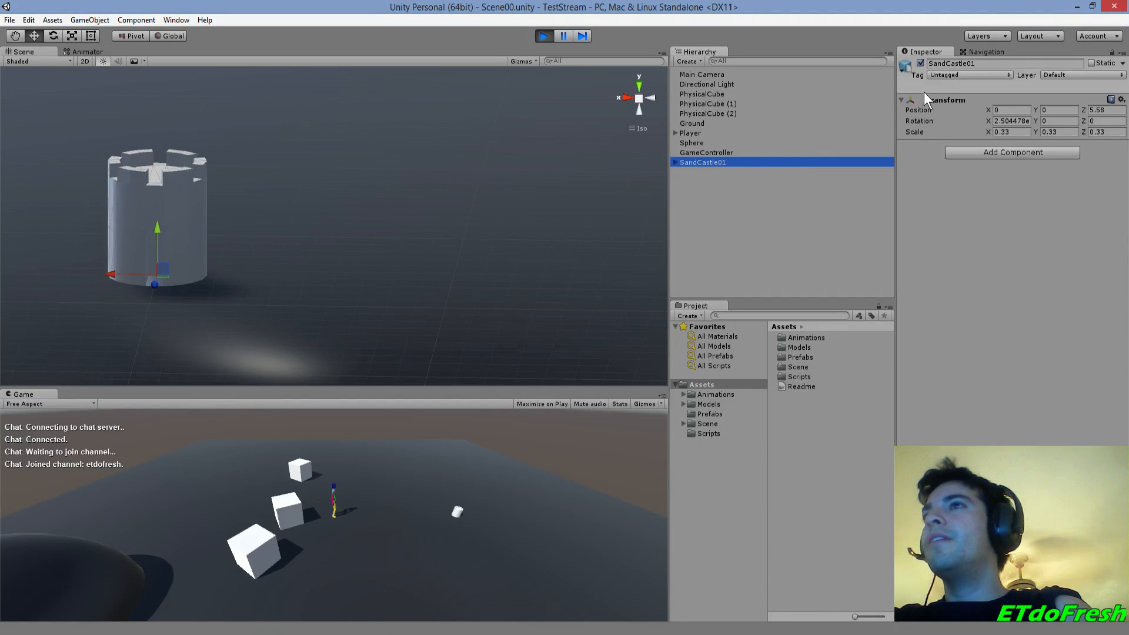
left_click(676, 162)
left_click(735, 171)
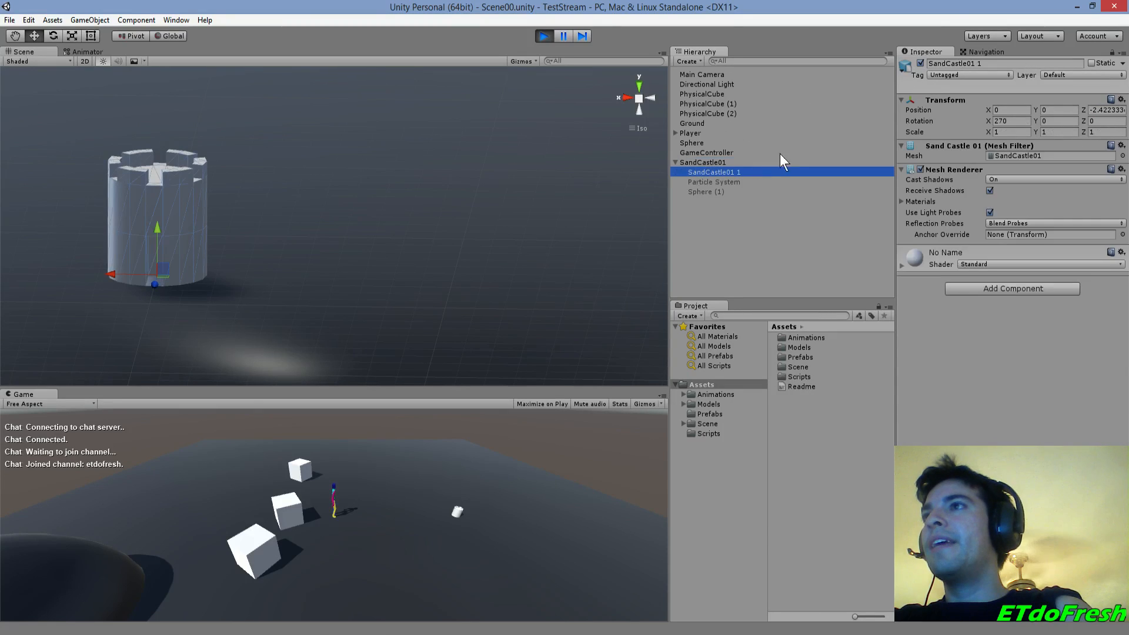
left_click(921, 62)
- Activate Sphere (1) and the castle's child Particle System to test the collapse effect, and switch the particle system off again
left_click(727, 181)
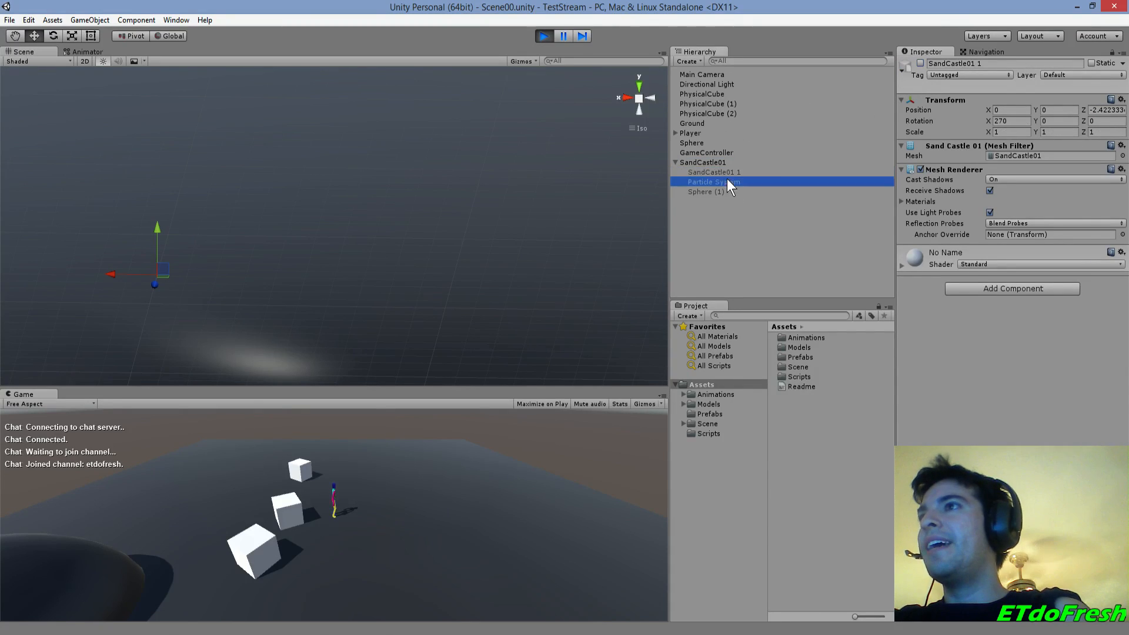
left_click(721, 192)
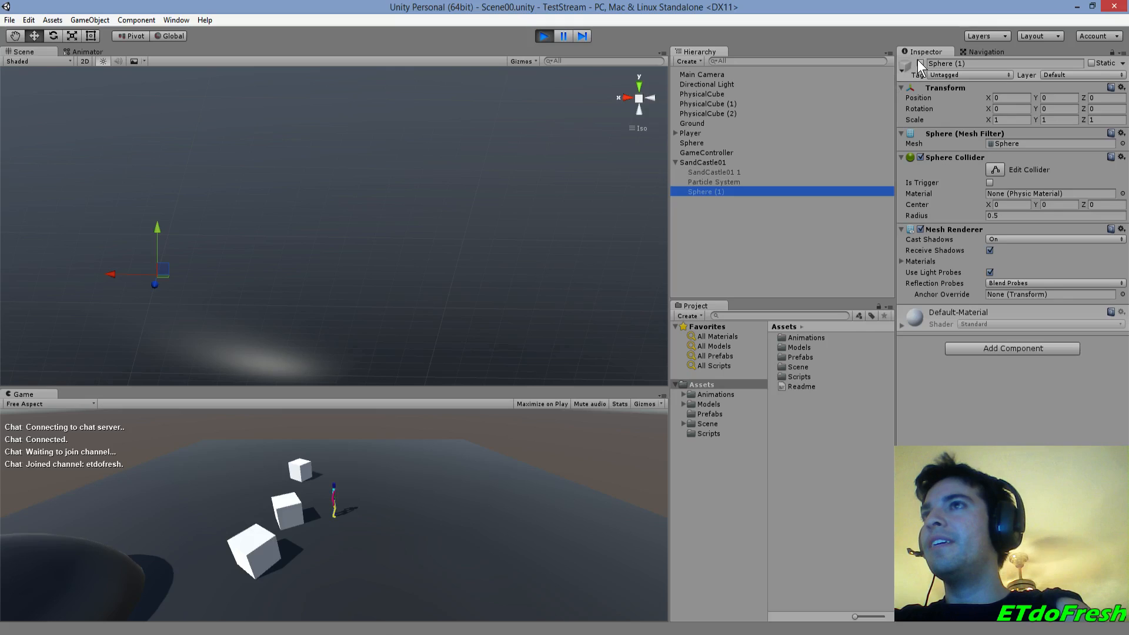
left_click(920, 62)
left_click(717, 184)
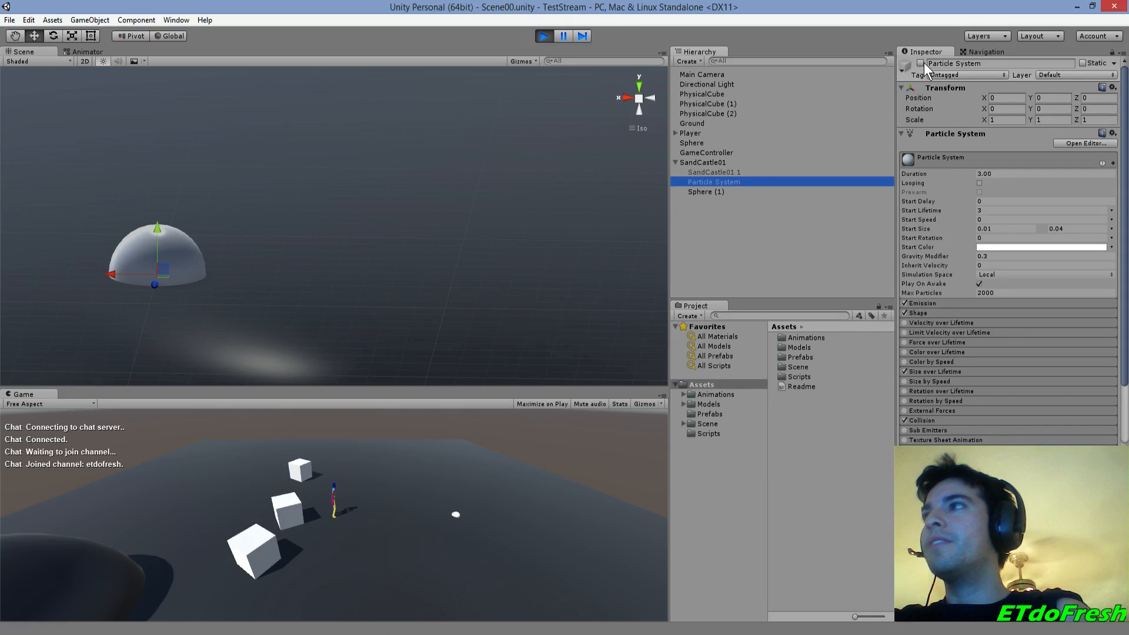
left_click(922, 63)
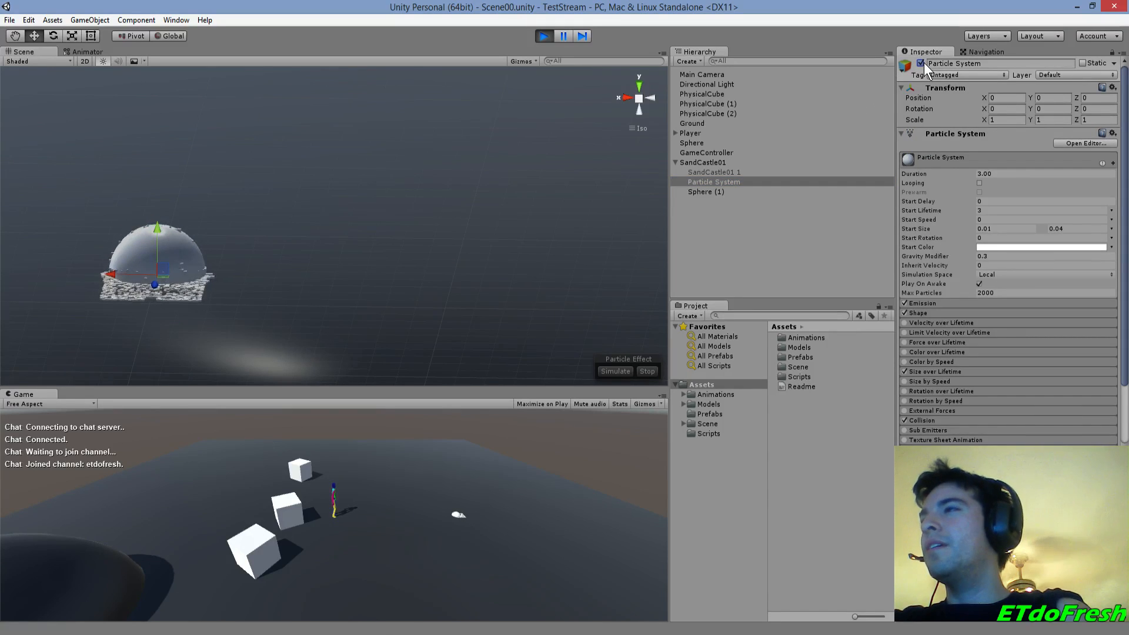
left_click(921, 63)
- Stop play mode and set the X rotation of SandCastle01's child Particle System to -90
left_click(553, 36)
left_click(1003, 109)
type("-90")
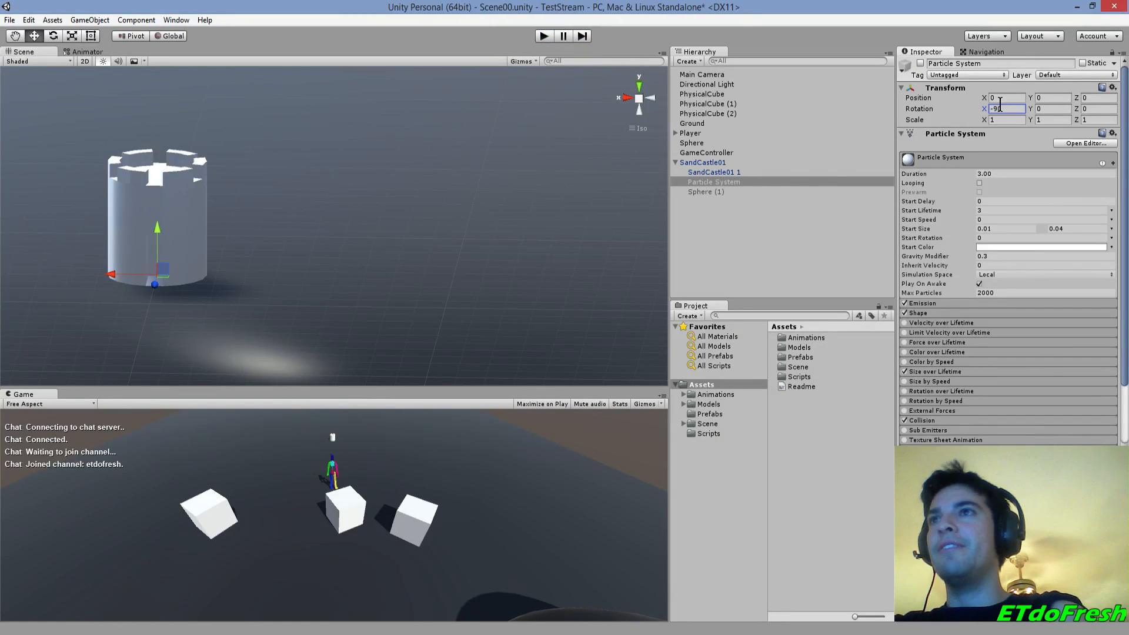
- Run the scene again, deactivate the SandCastle01 1 mesh and activate Sphere (1)
left_click(543, 38)
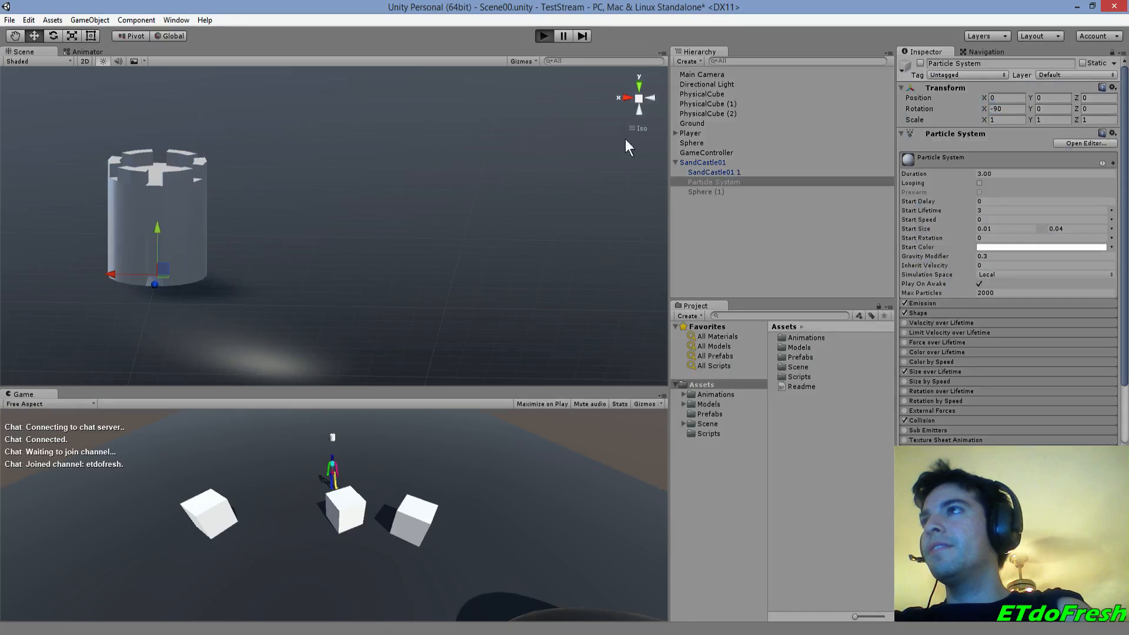
left_click(705, 189)
left_click(716, 172)
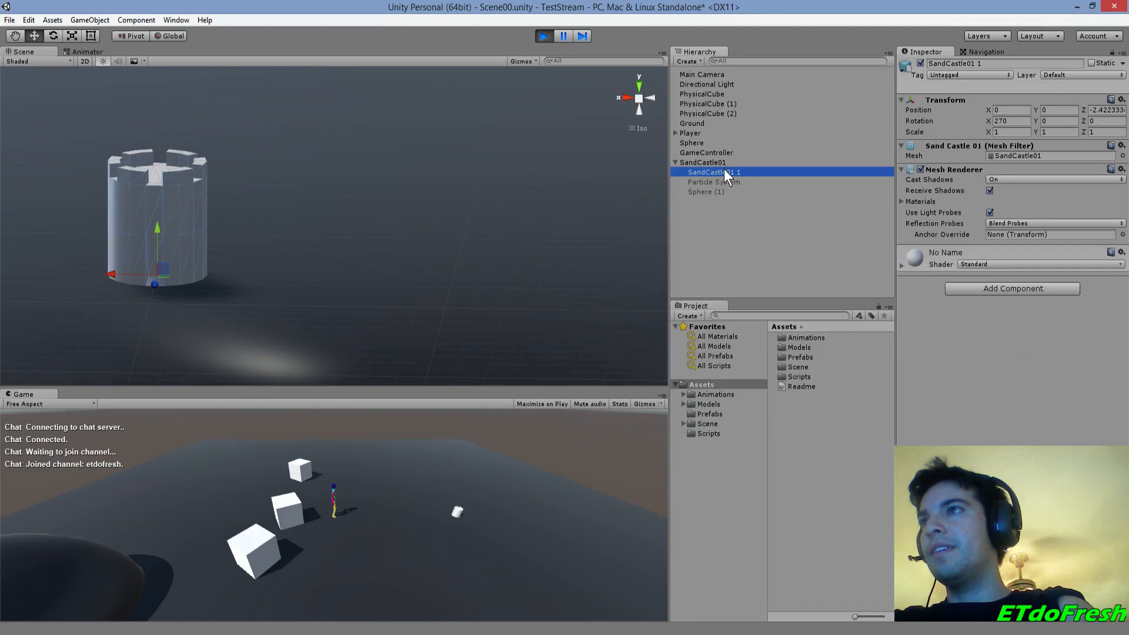
left_click(921, 63)
left_click(744, 183)
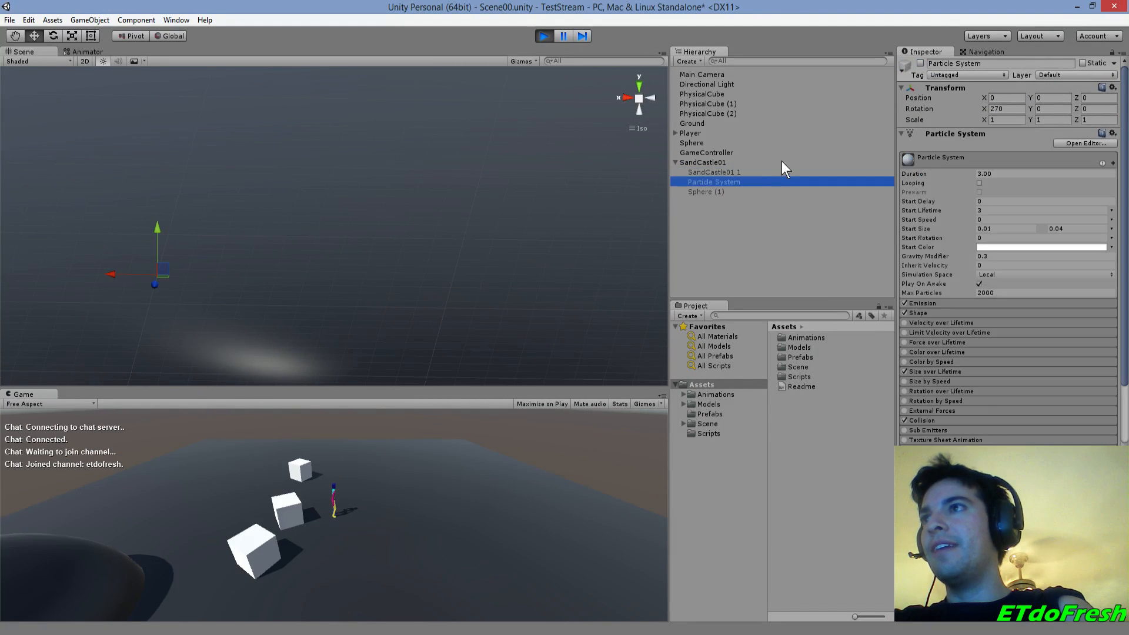
left_click(753, 191)
left_click(920, 63)
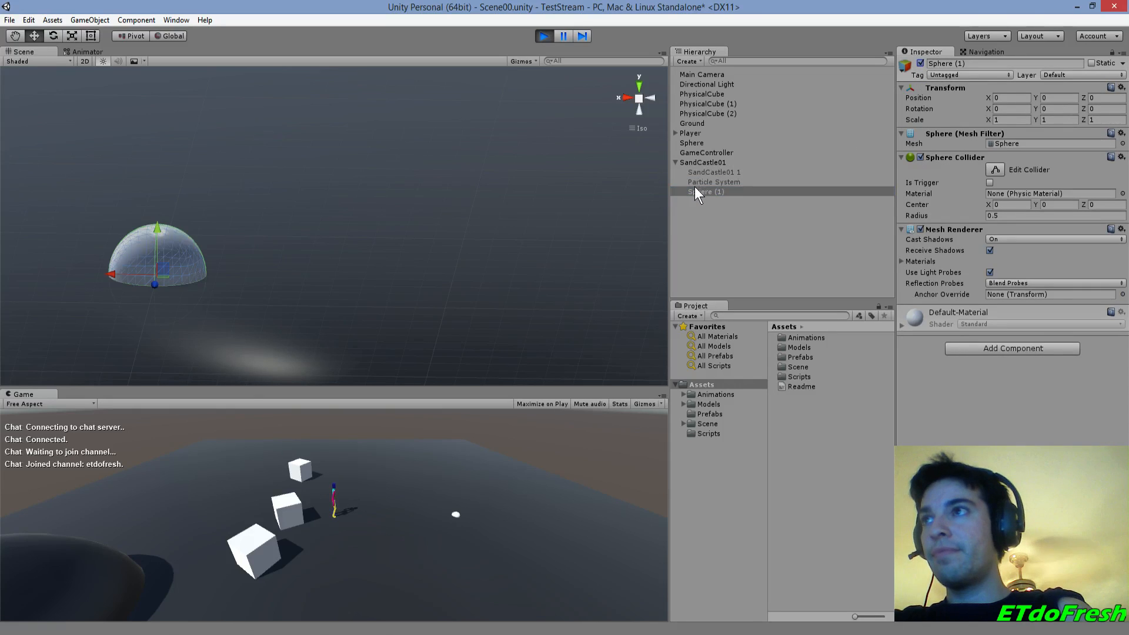
- Toggle the rotated child Particle System on and off repeatedly to replay the castle crumbling over the sphere, and stop play mode
left_click(714, 182)
left_click(922, 64)
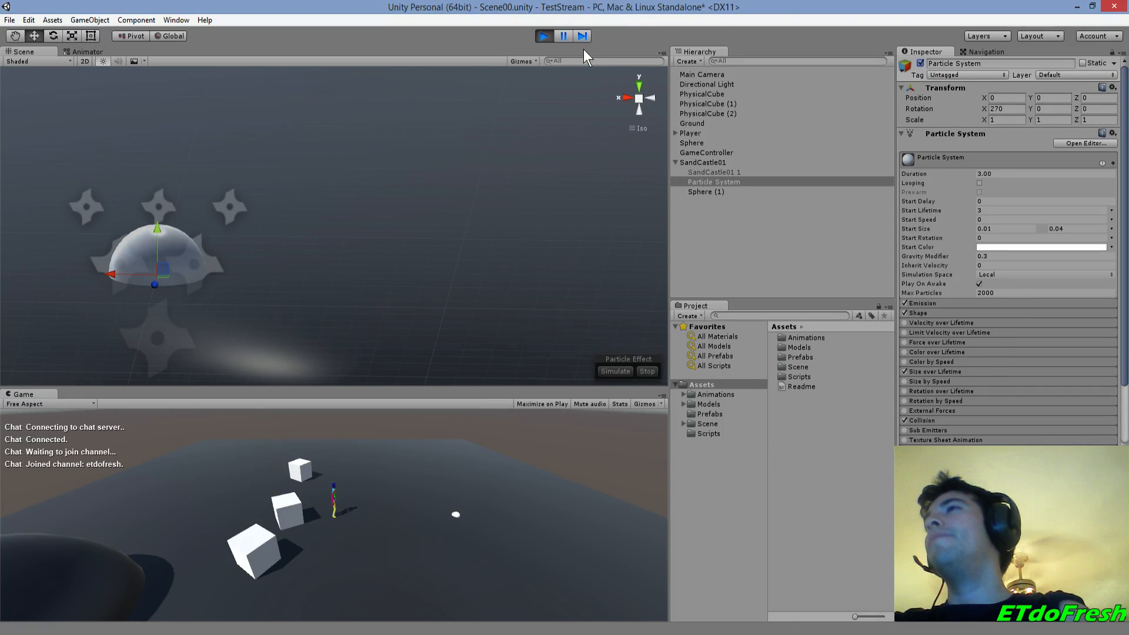
left_click(920, 63)
left_click(921, 63)
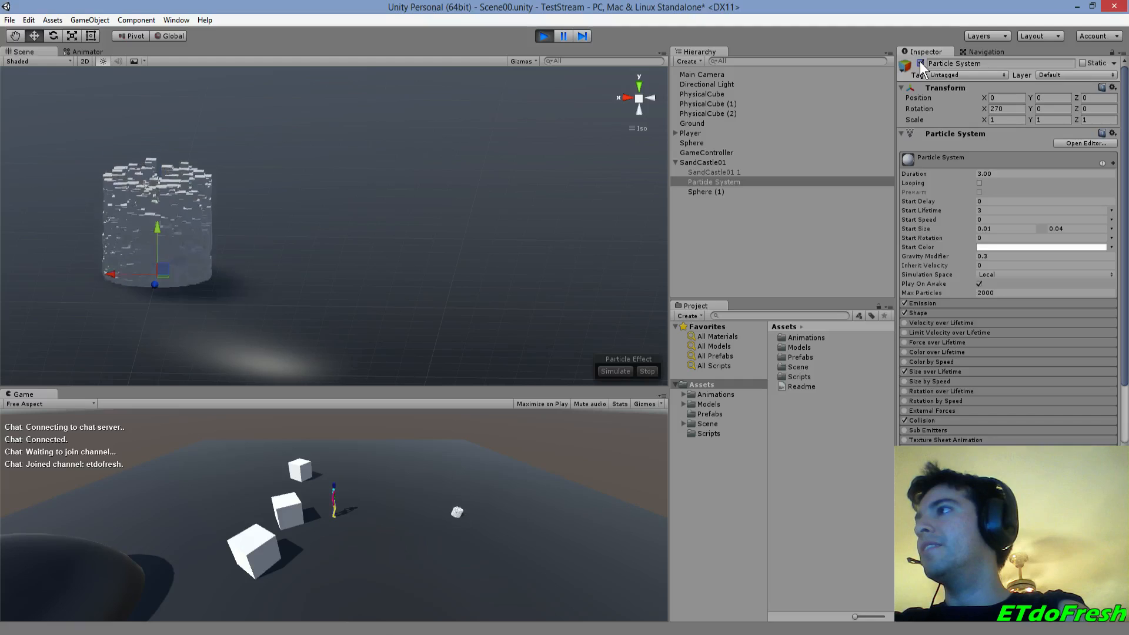
left_click(921, 63)
left_click(920, 63)
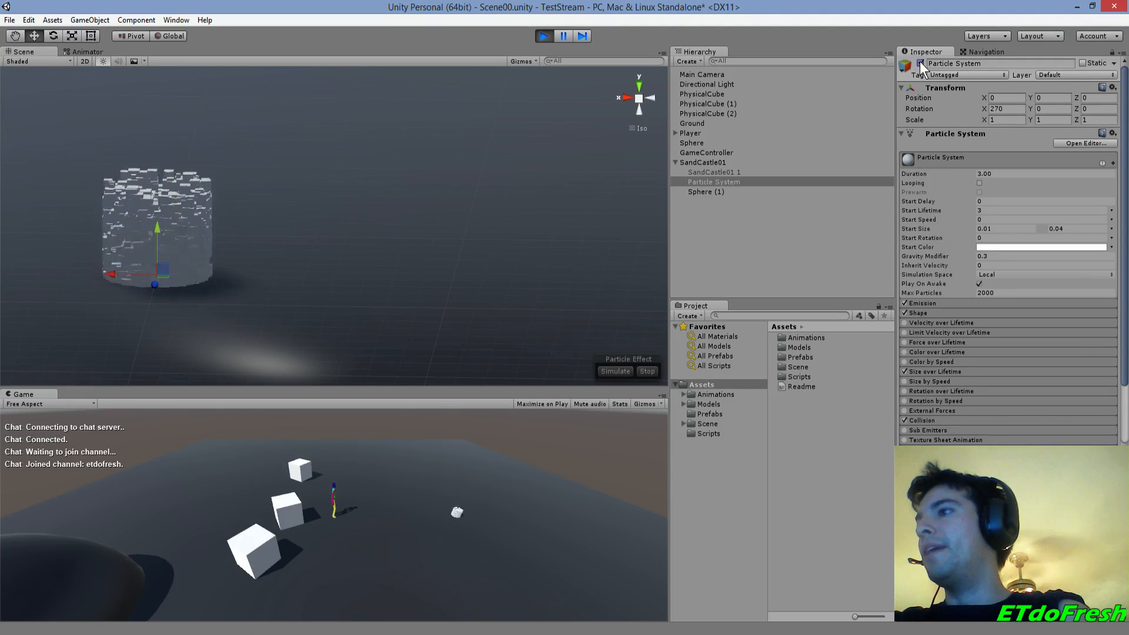
left_click(920, 63)
left_click(921, 63)
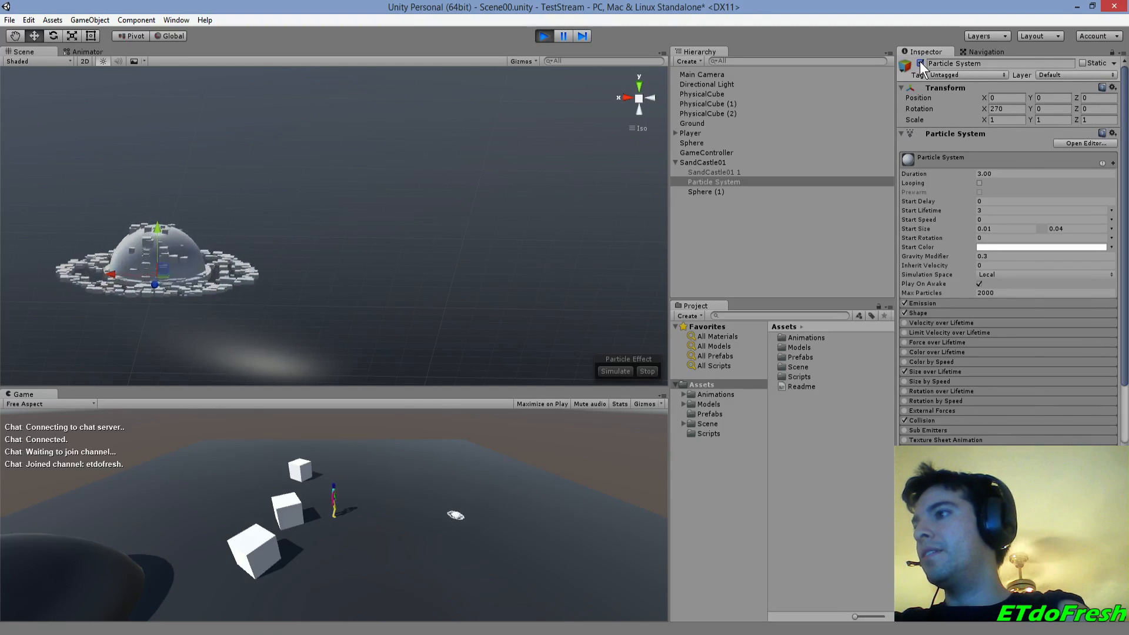
left_click(920, 63)
left_click(920, 63)
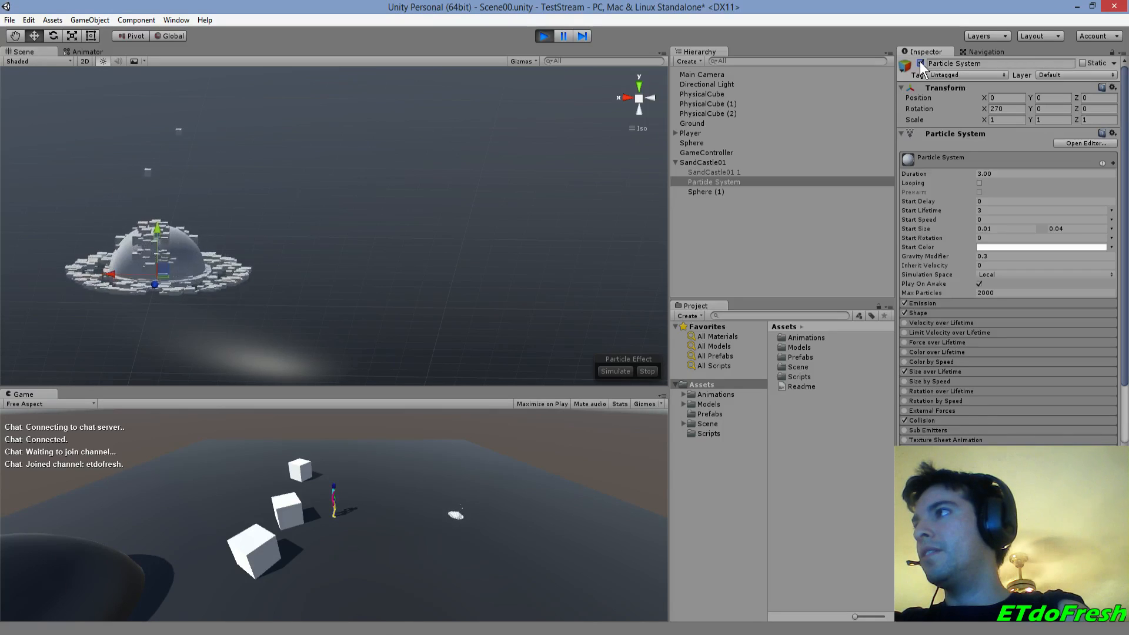
left_click(920, 63)
left_click(921, 63)
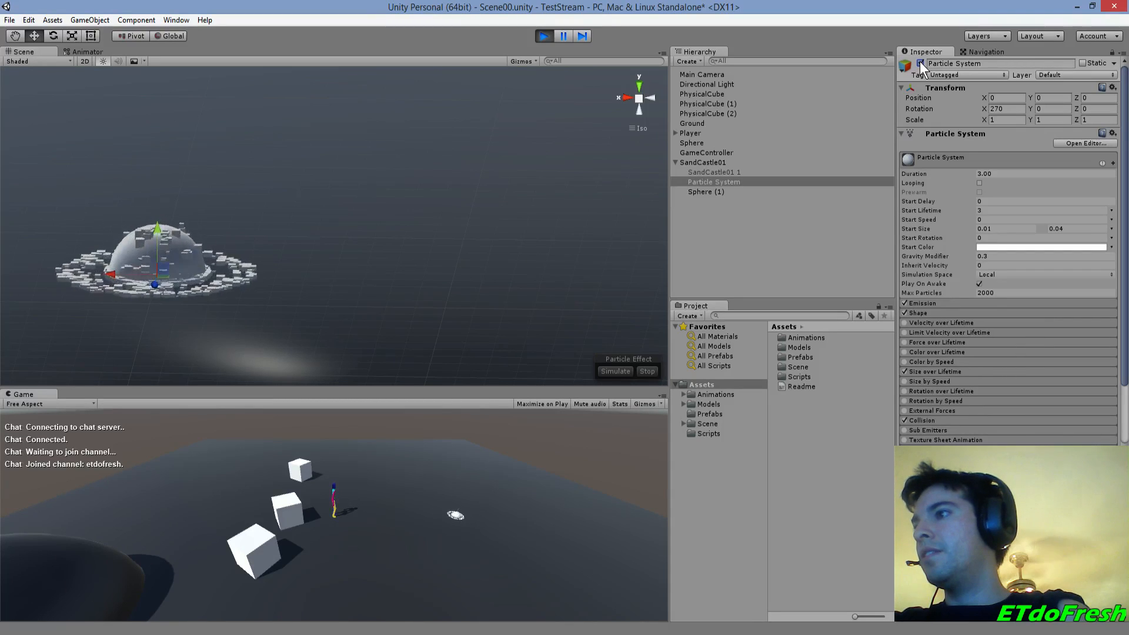
left_click(551, 36)
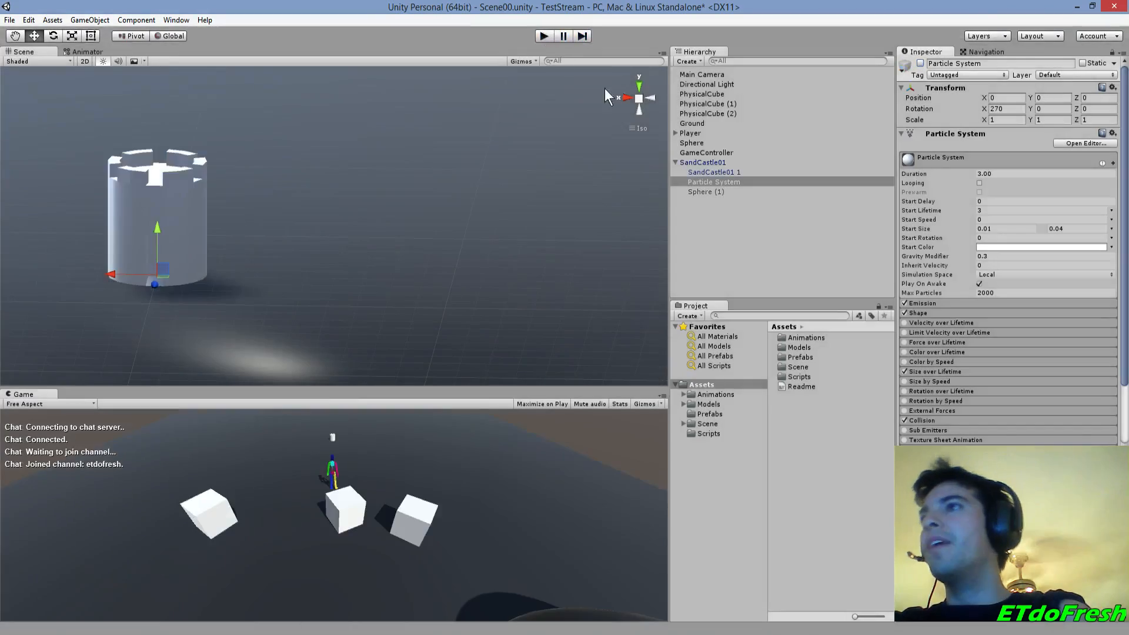
- Create a new Particle System at the root level of the scene
left_click(736, 182)
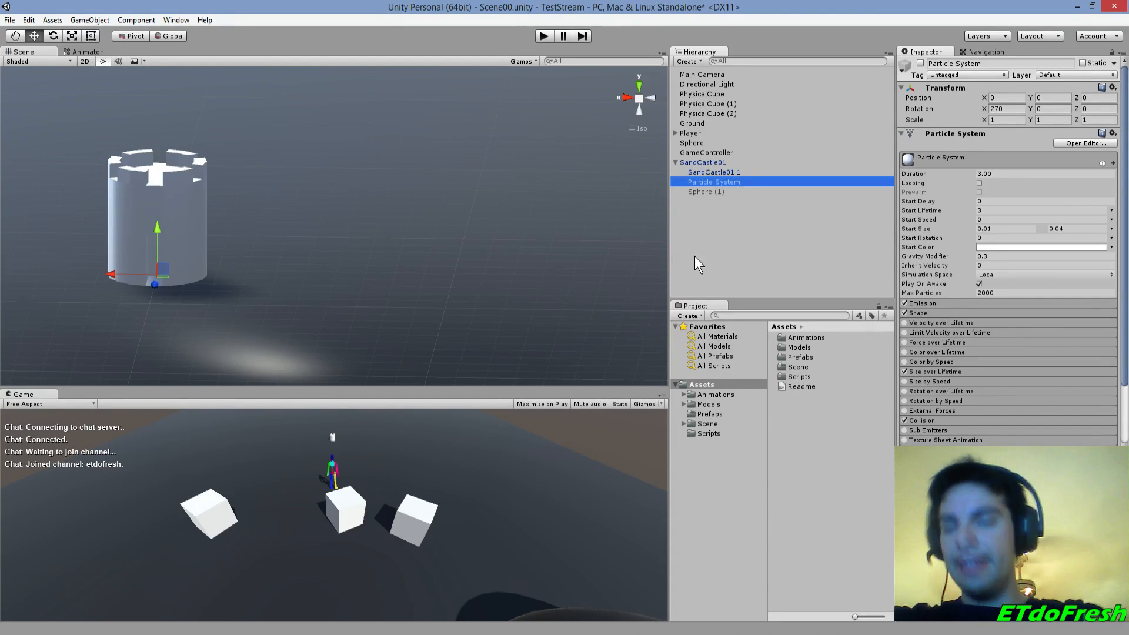
left_click(714, 198)
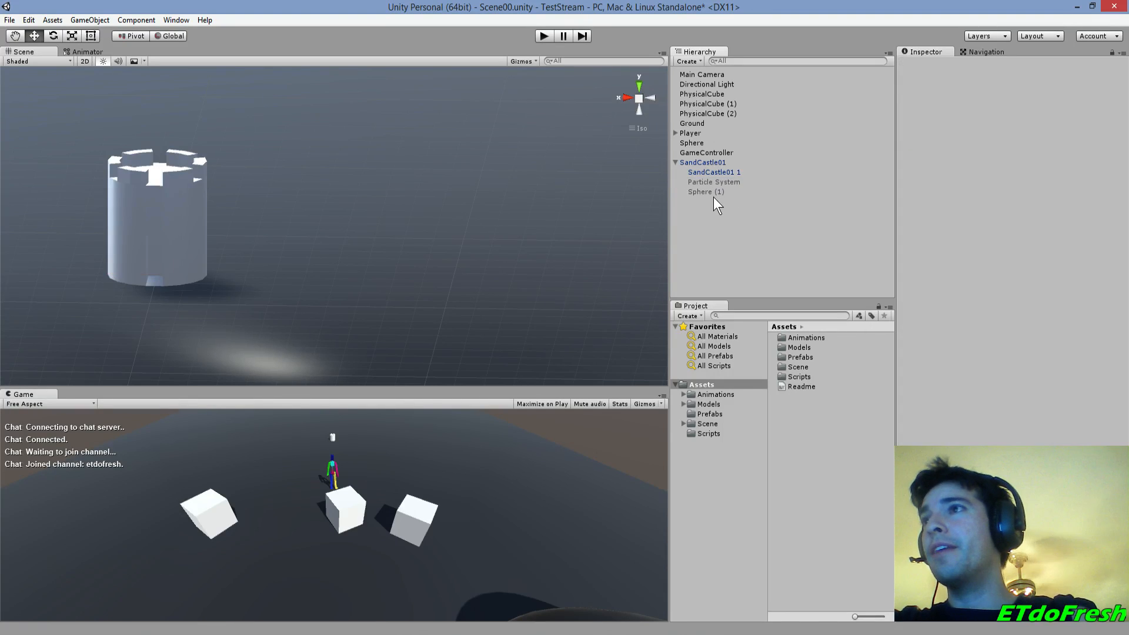
left_click(688, 62)
left_click(722, 167)
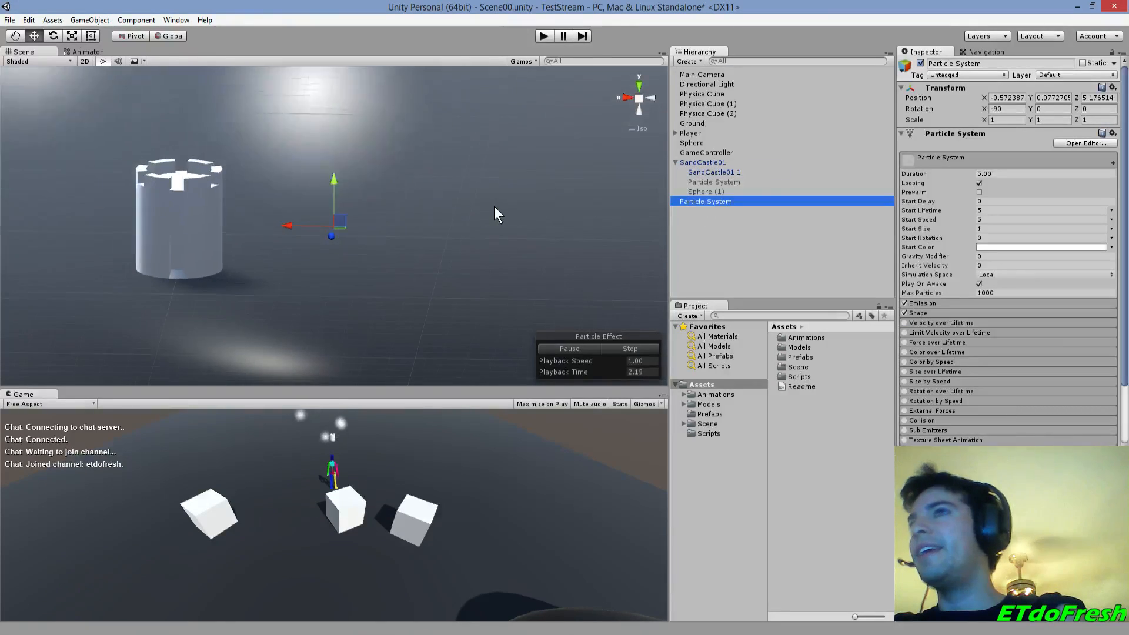
- Reset the new Particle System's transform and set its X rotation to -90
scroll(494, 206, "down", 8)
scroll(556, 195, "down", 6)
middle_click_drag(533, 191, 537, 238)
left_click(1112, 87)
left_click(1029, 99)
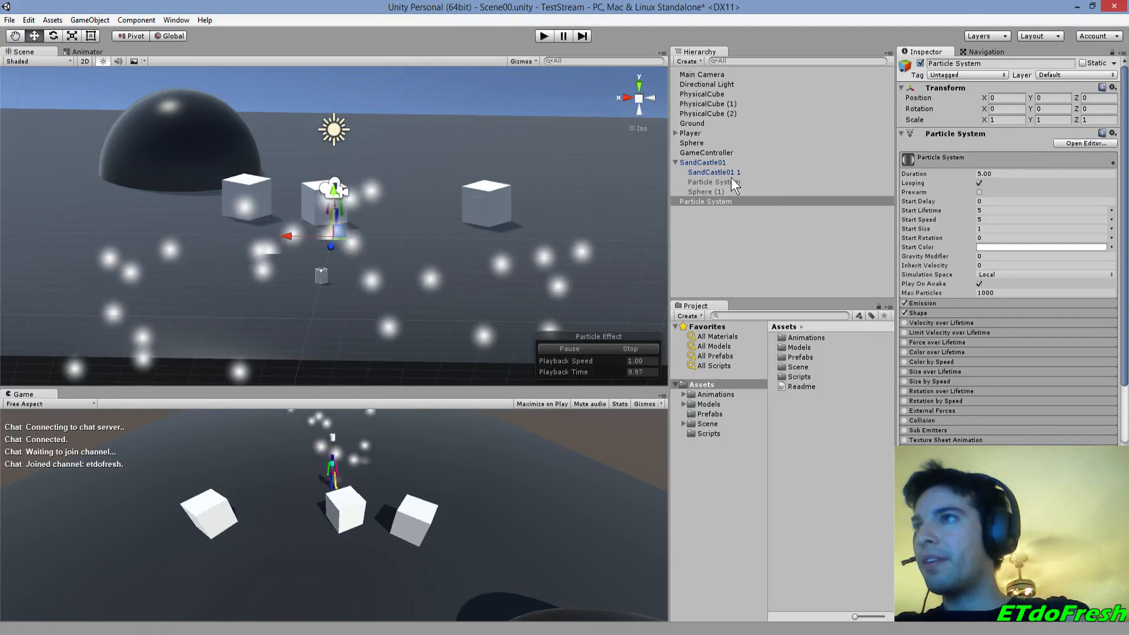
left_click(1015, 109)
type("-90")
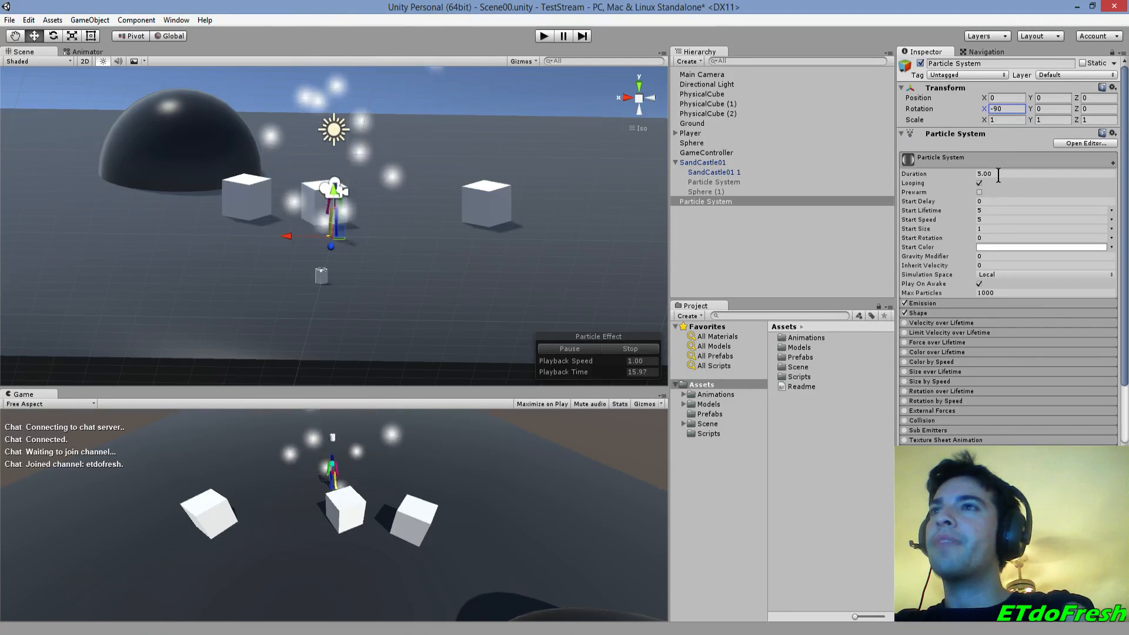
- Set the new Particle System's emission shape to Mesh, emitting from Triangle, with SandCastle01 as the mesh
left_click(936, 313)
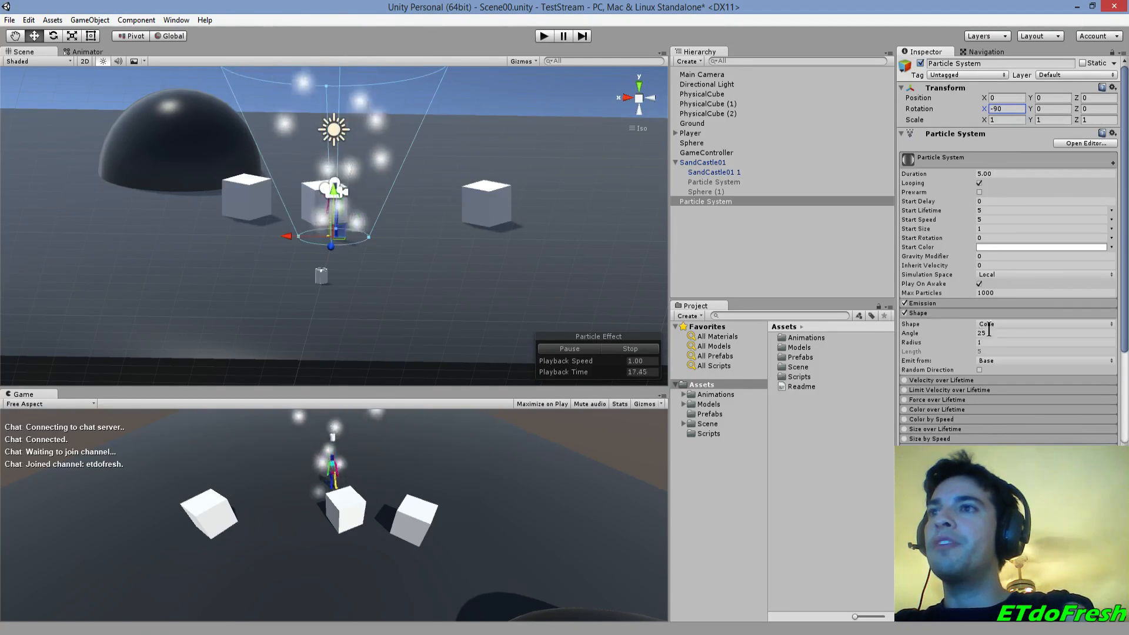
left_click(1071, 322)
left_click(1019, 390)
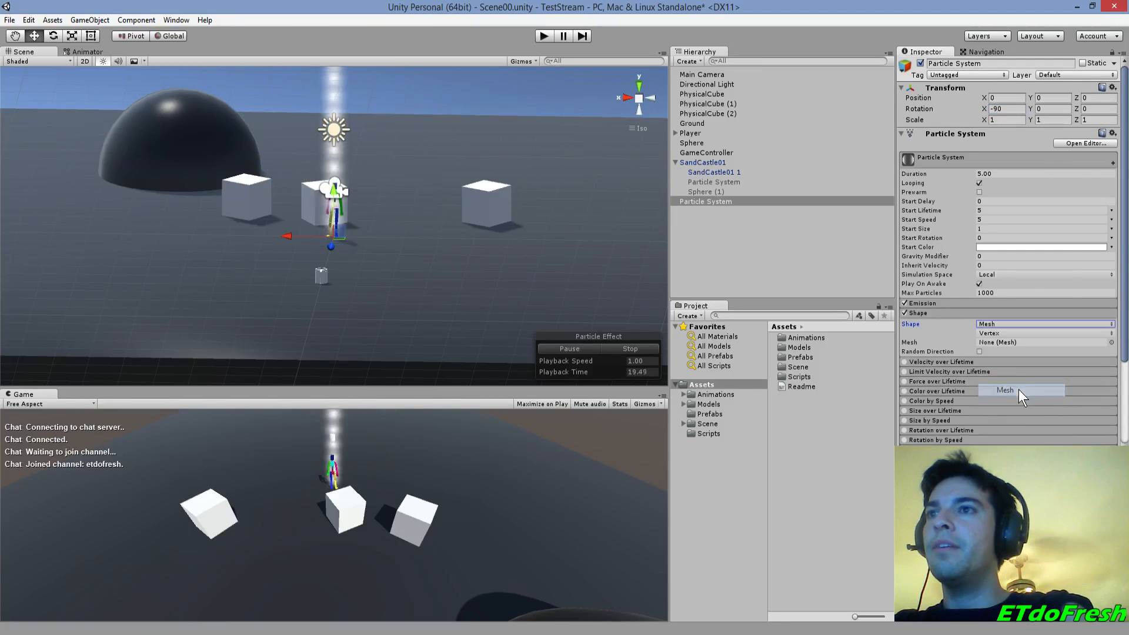
left_click(1018, 336)
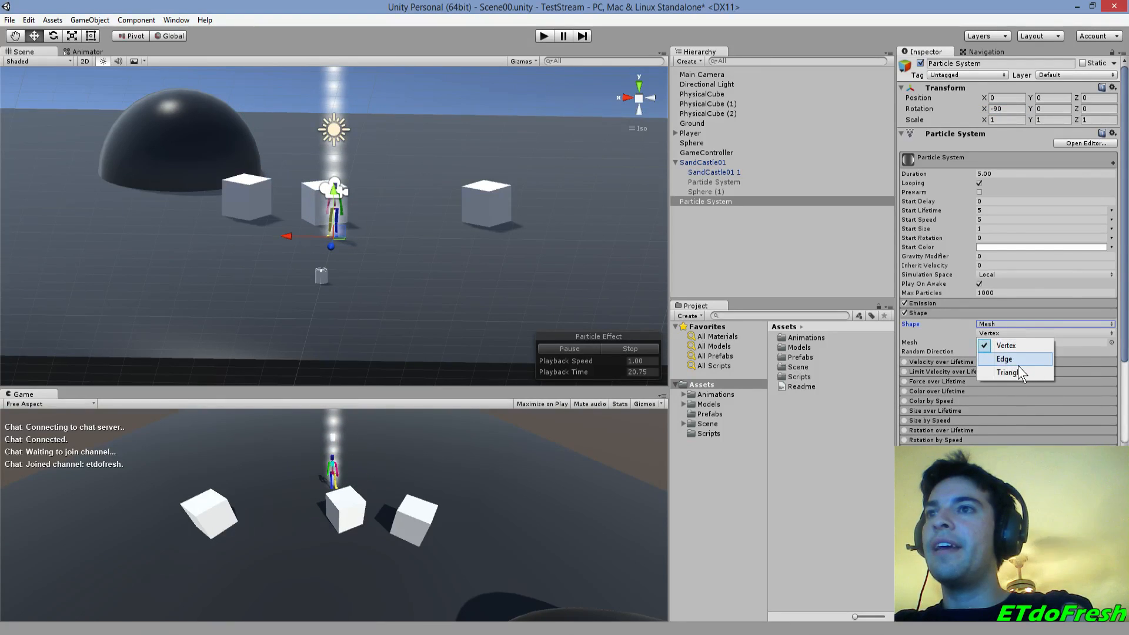
left_click(1017, 369)
left_click(1040, 343)
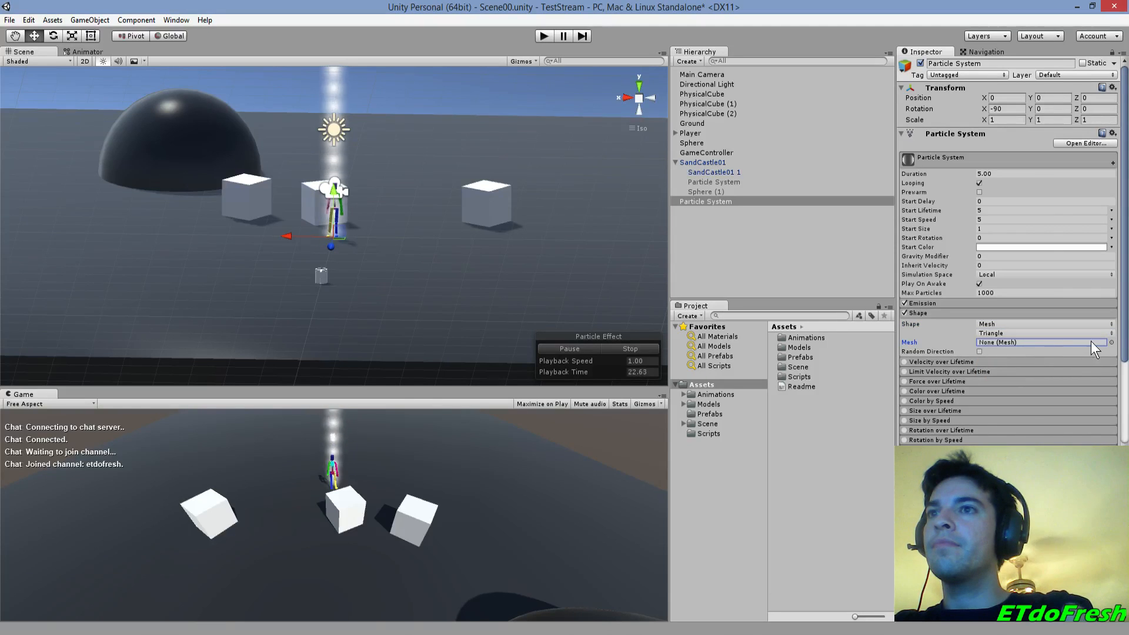
left_click(1111, 343)
scroll(918, 335, "down", 3)
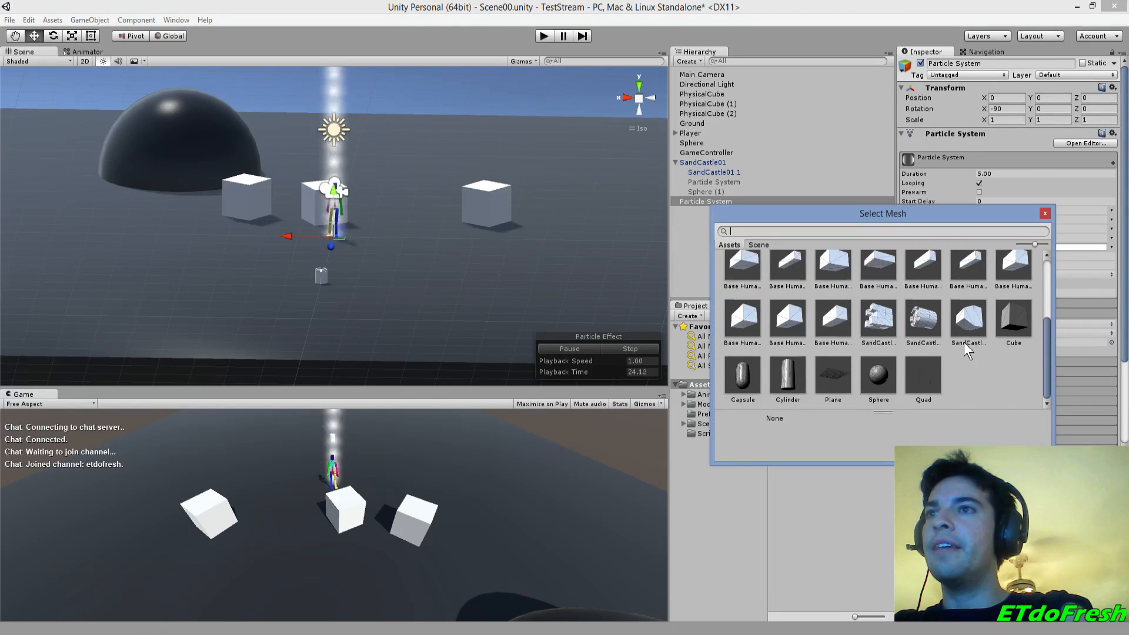
left_click(924, 324)
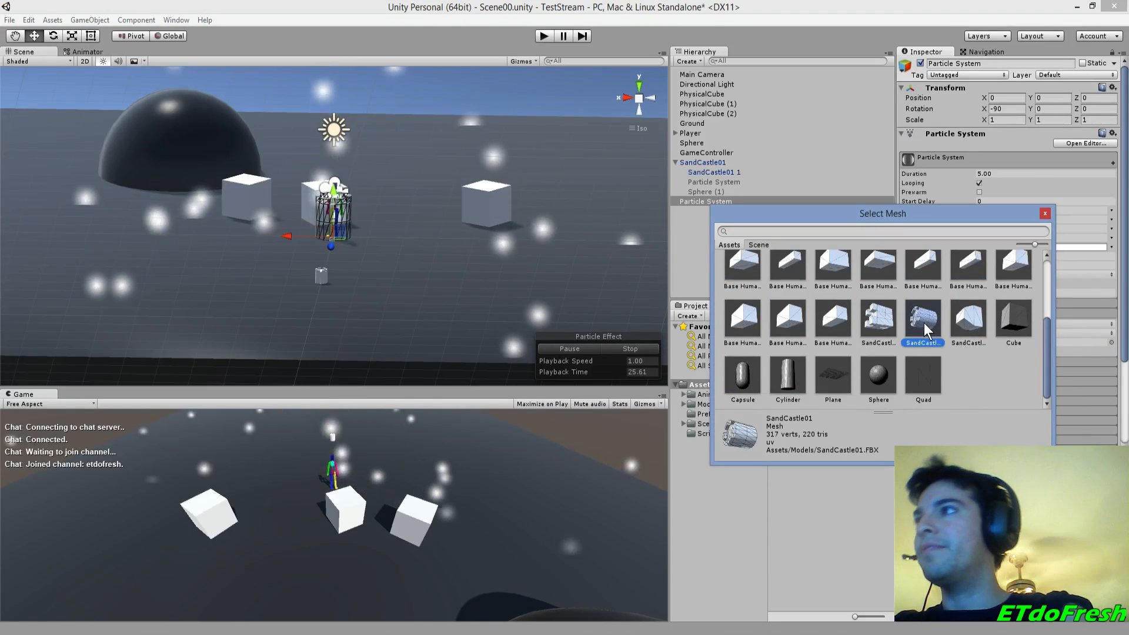
left_click(1045, 213)
- Set the new Particle System's Start Speed to 0
left_click(997, 210)
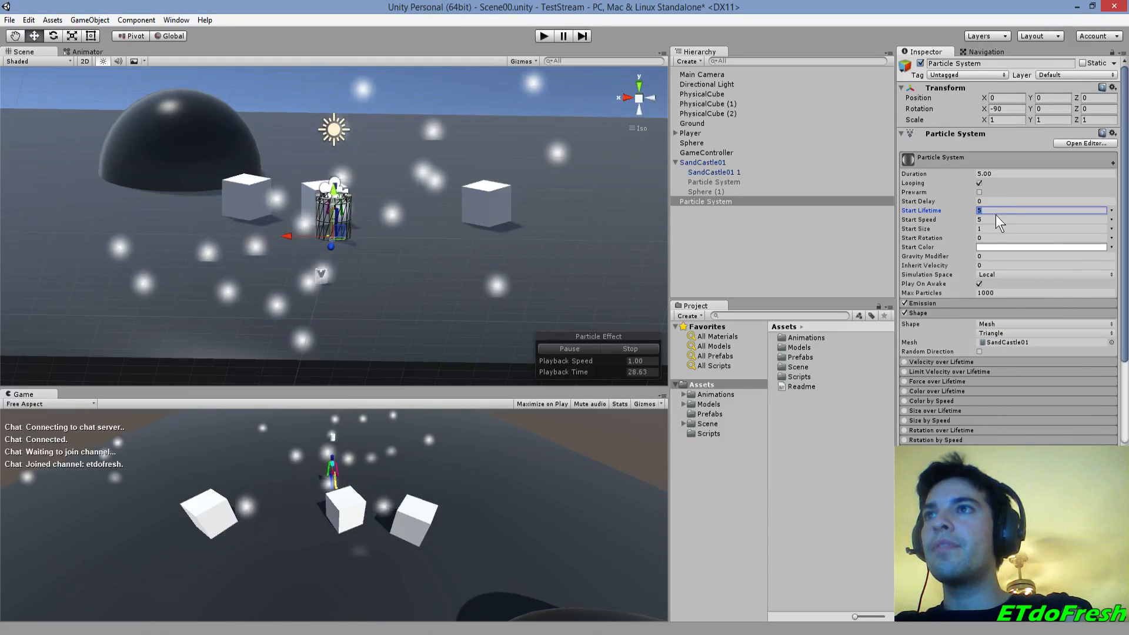
left_click(997, 253)
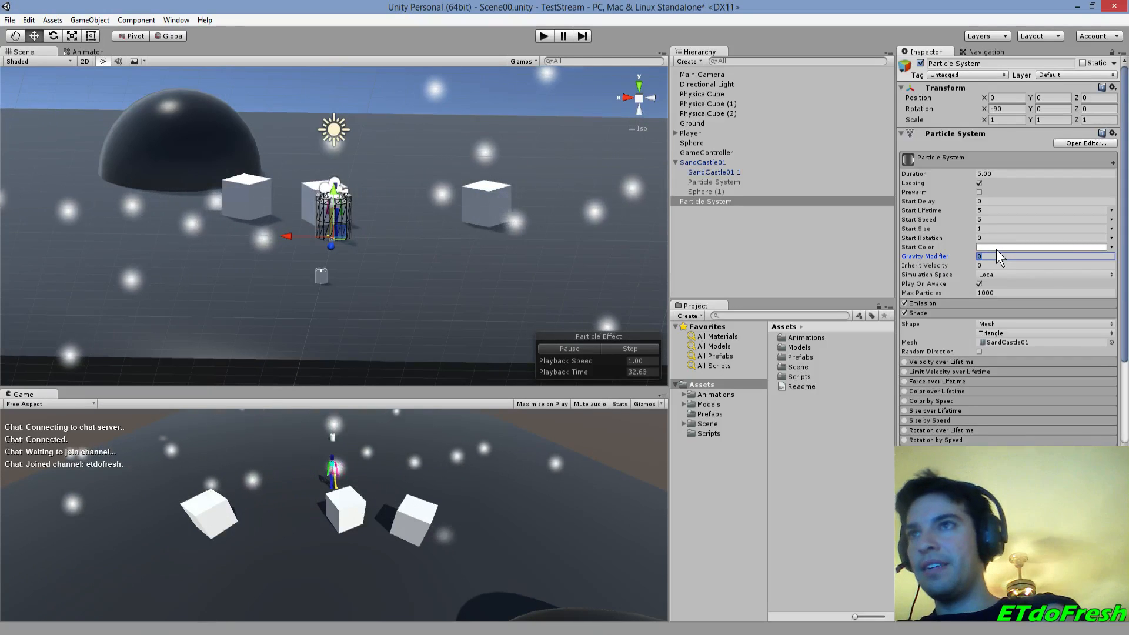
left_click(999, 217)
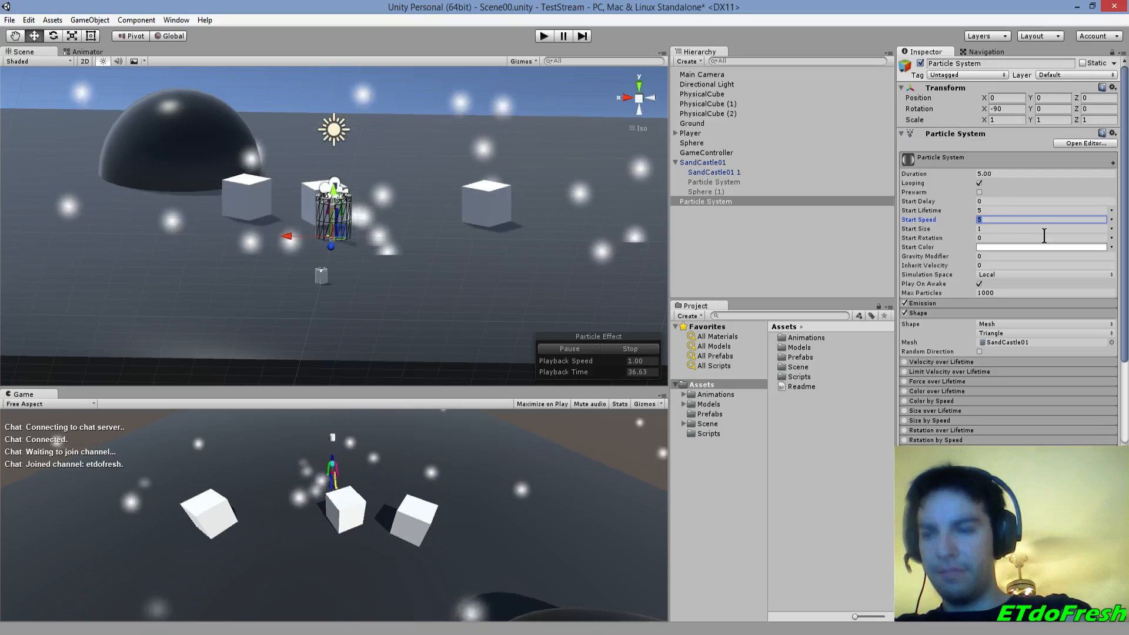
type("0")
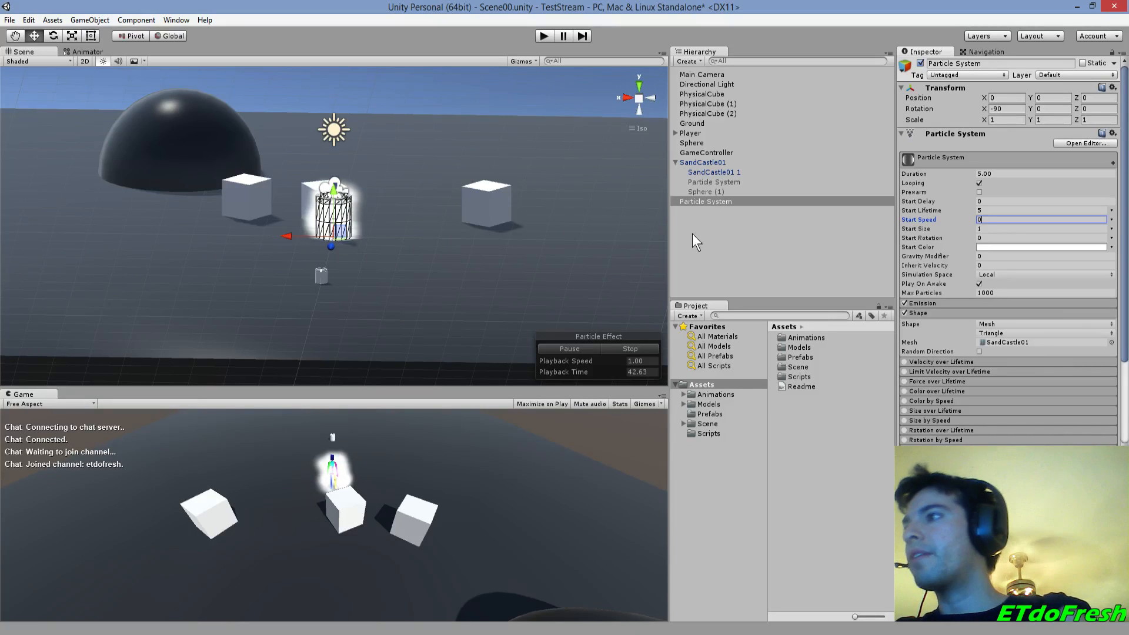
- Turn off Looping for the new Particle System and preview a single emission cycle from the start
left_click(992, 210)
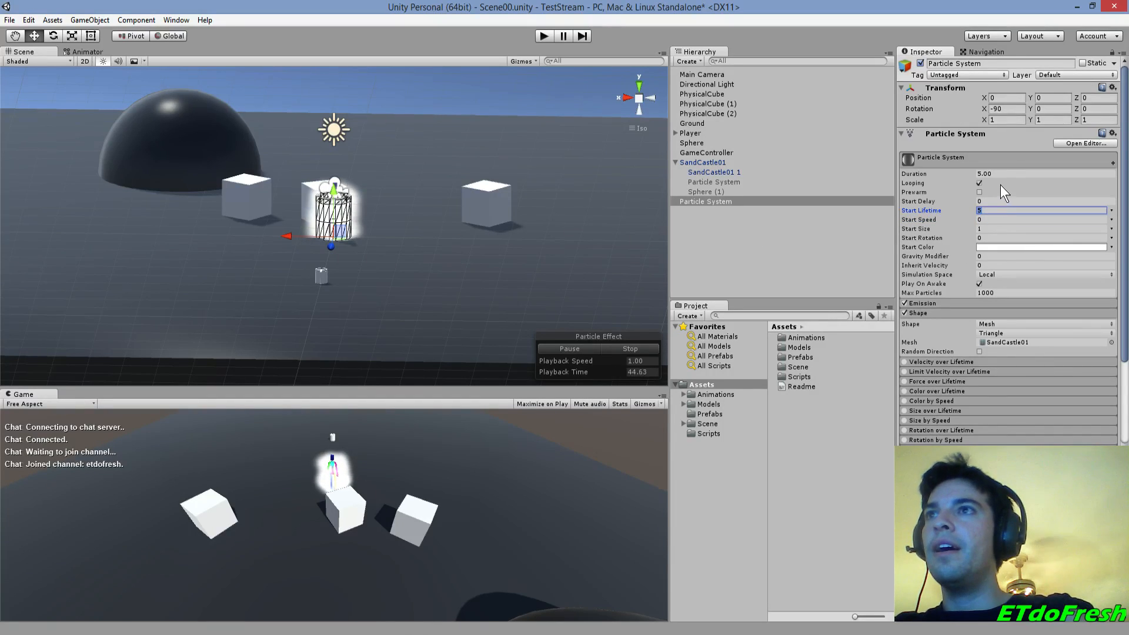
left_click(979, 183)
left_click(630, 348)
left_click(589, 348)
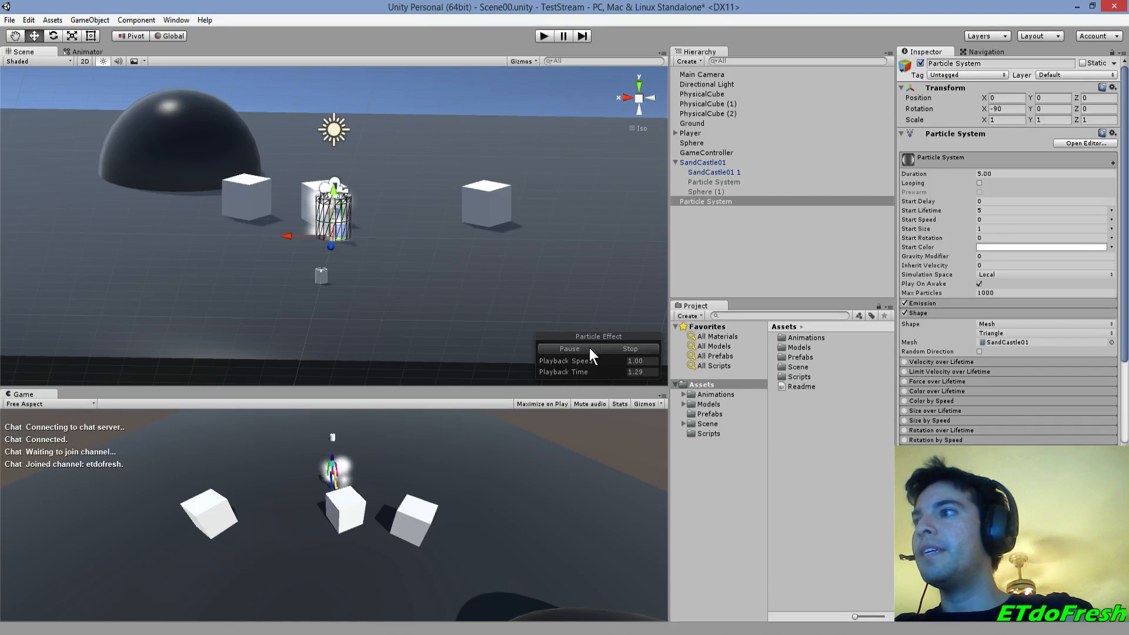
left_click(606, 348)
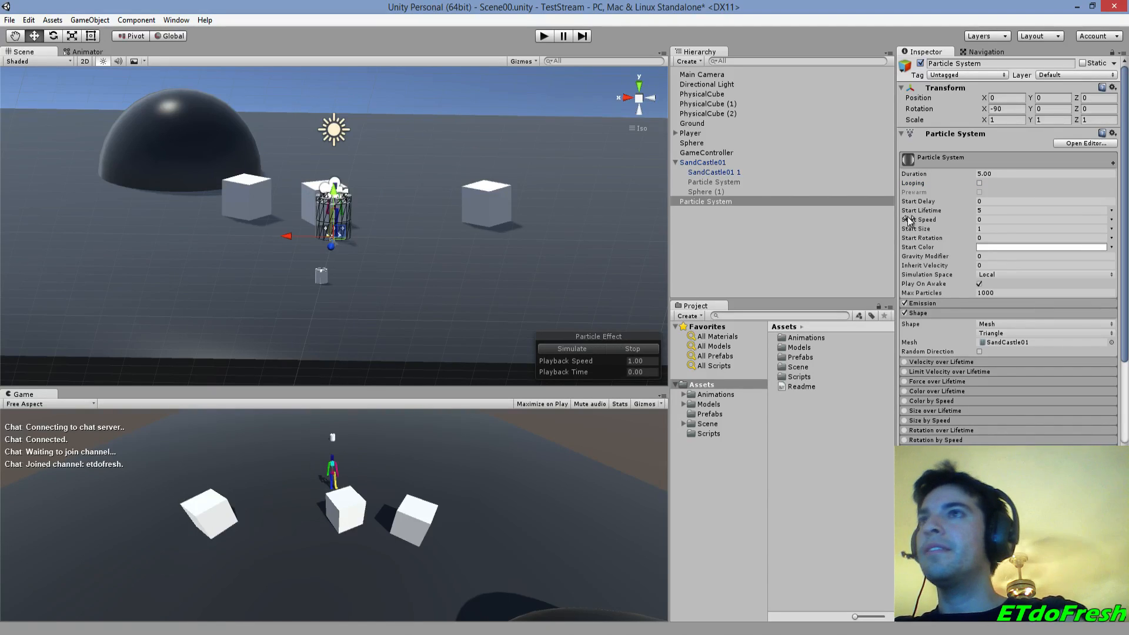
- Set Max Particles to 5000 and the Emission Rate to 50000, and preview the denser emission
left_click(1000, 292)
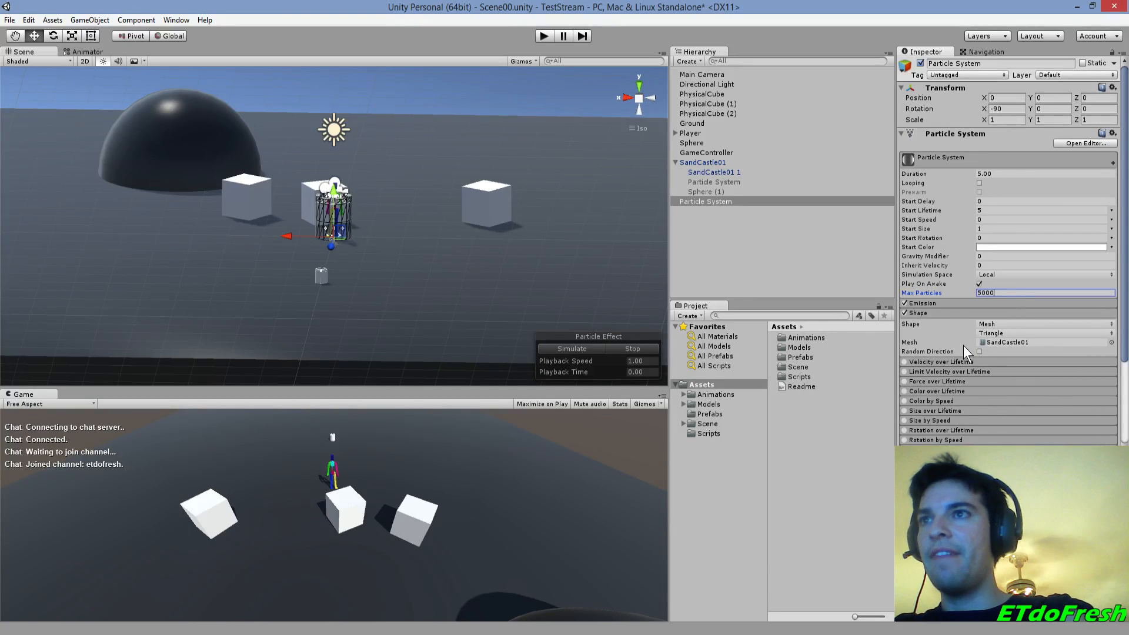
left_click(975, 303)
left_click(993, 314)
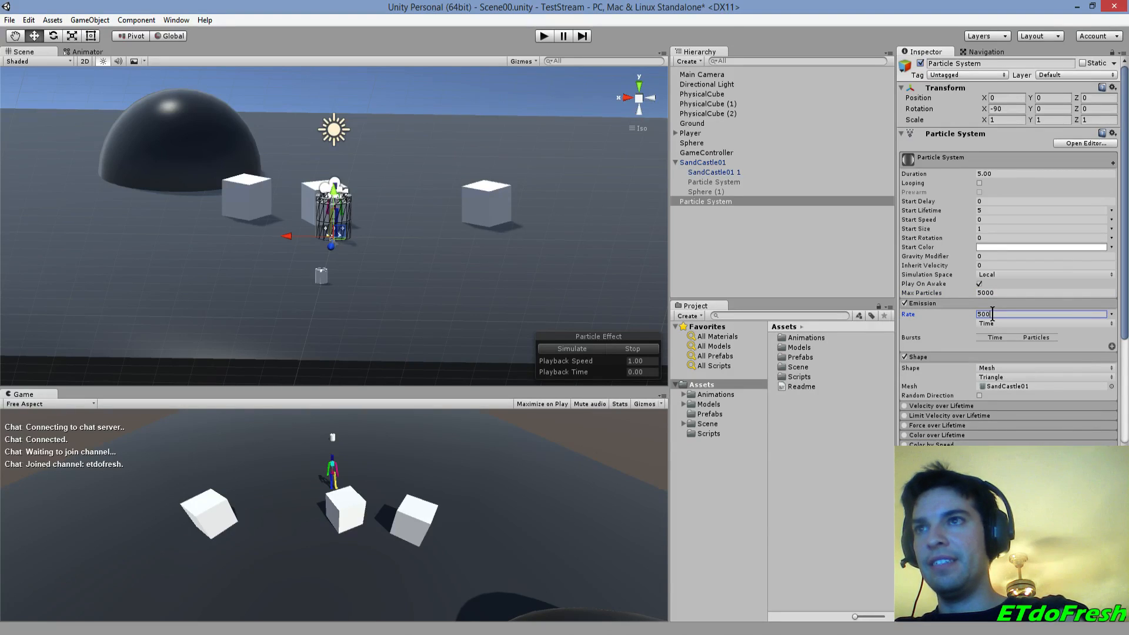
left_click(562, 349)
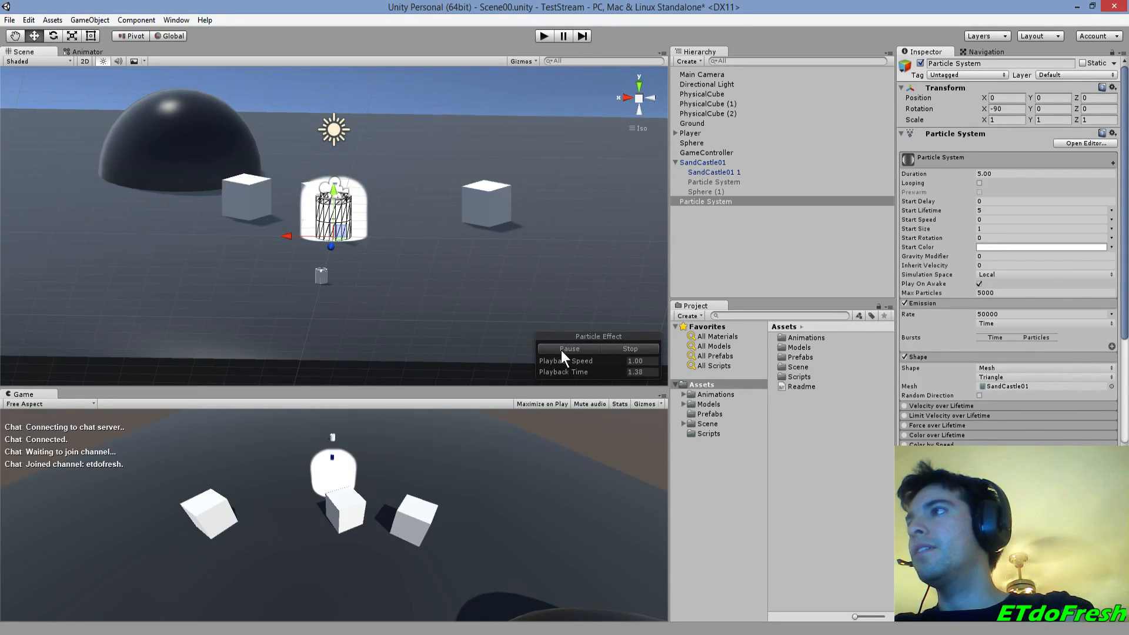
left_click(611, 351)
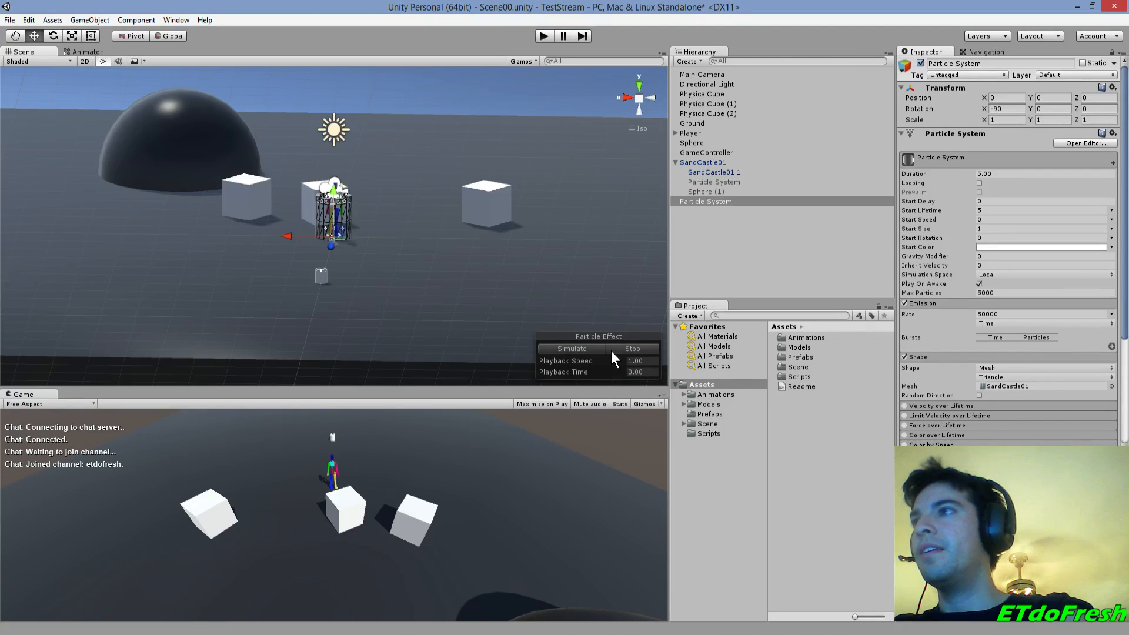
- Set the Gravity Modifier to 1 and enable the Collision module in World mode, previewing the effect
left_click(1006, 257)
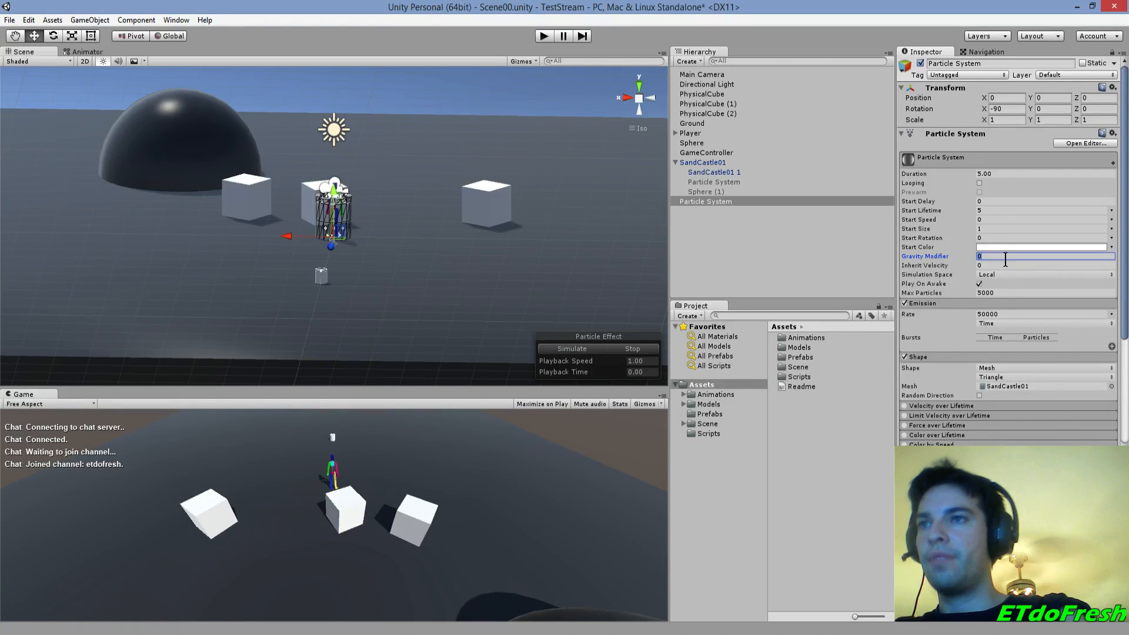
type("1")
scroll(958, 406, "down", 3)
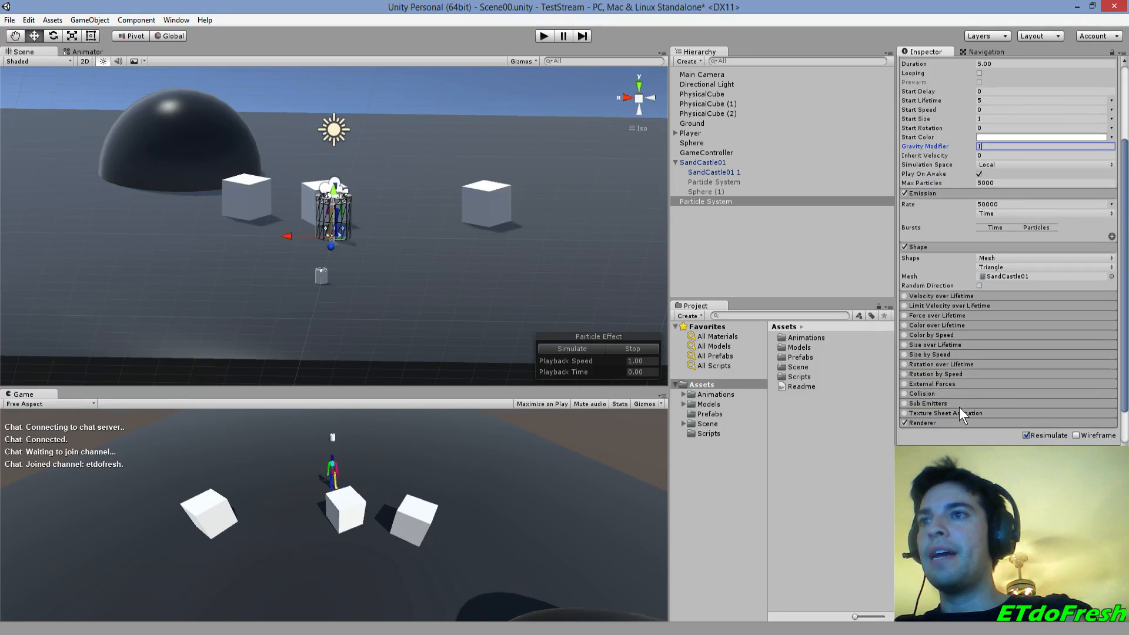
left_click(953, 392)
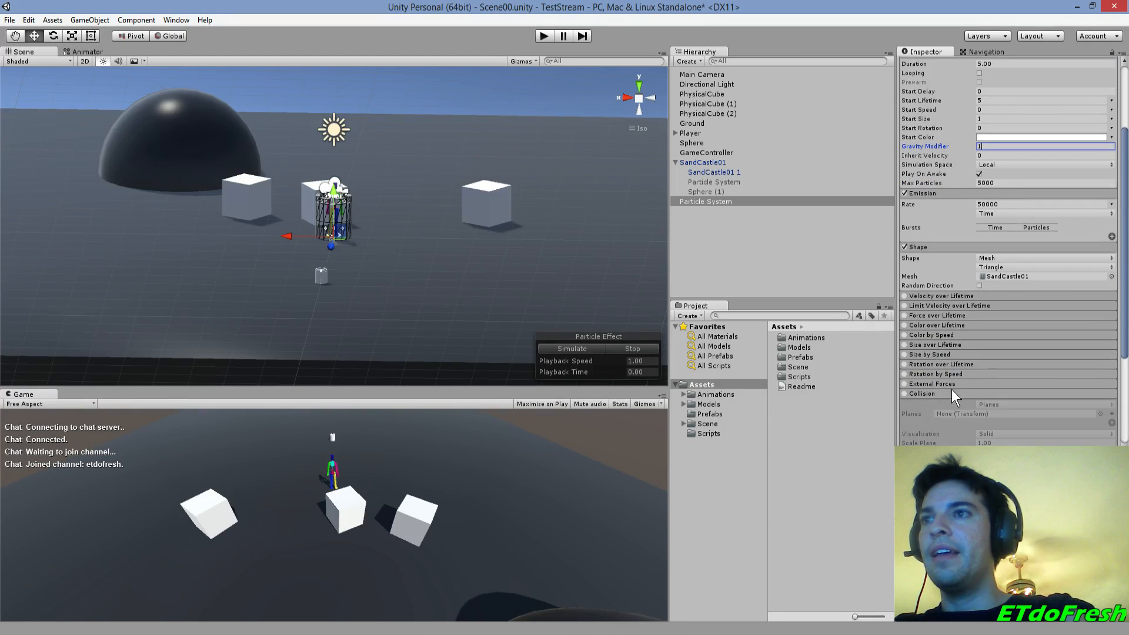
left_click(905, 393)
left_click(990, 404)
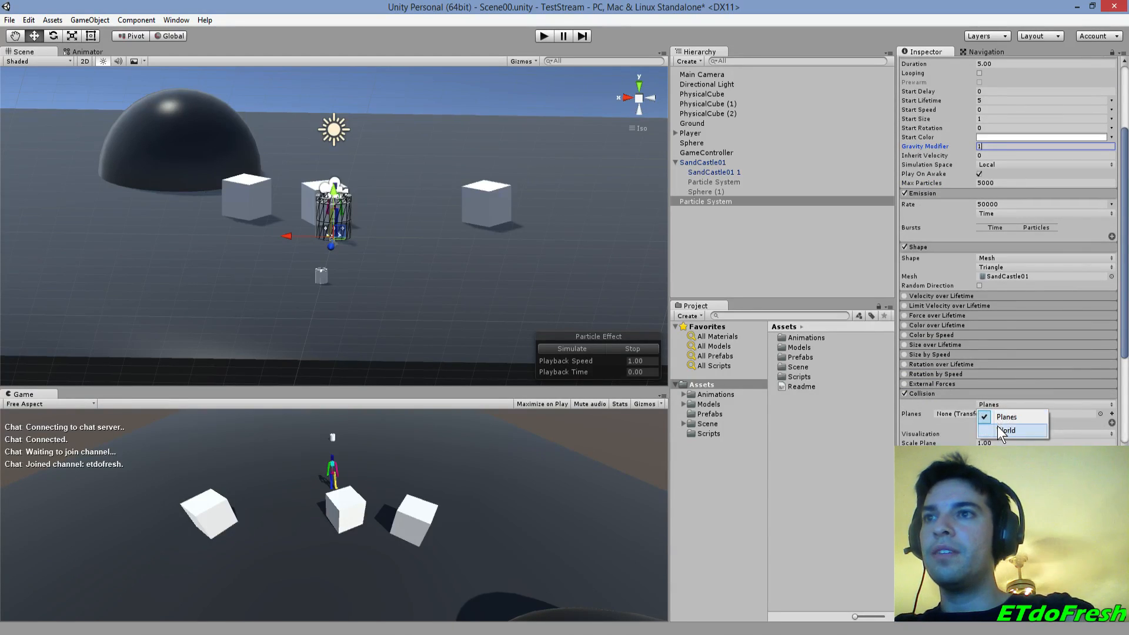
left_click(997, 426)
left_click(586, 347)
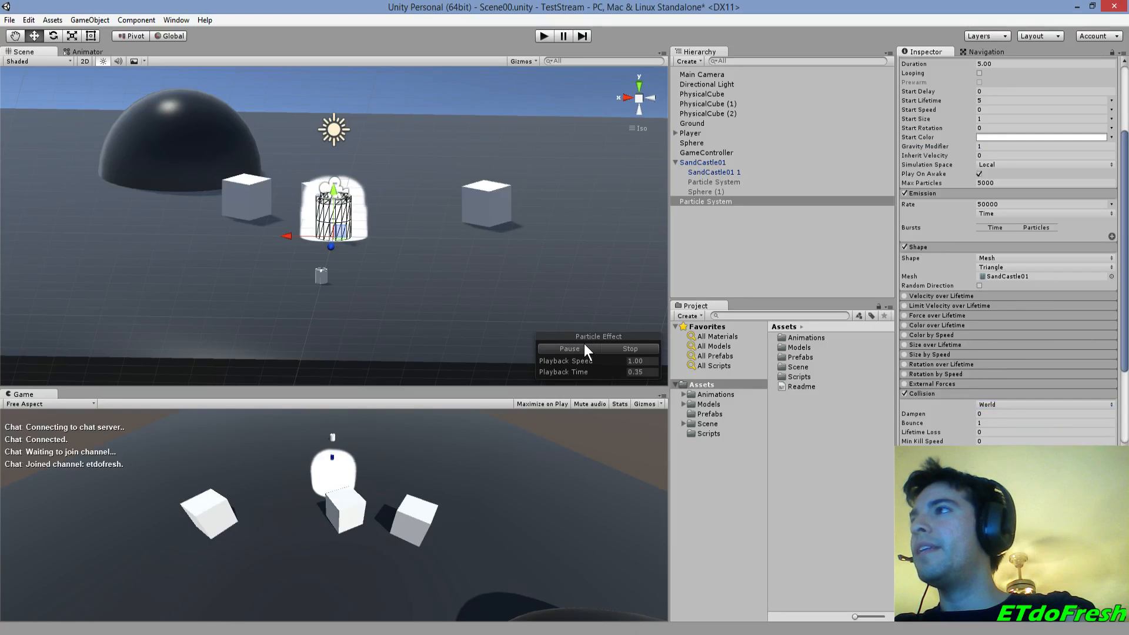
left_click(616, 351)
- Set the collision Bounce to 0 and preview how the particles land on the ground
left_click(986, 423)
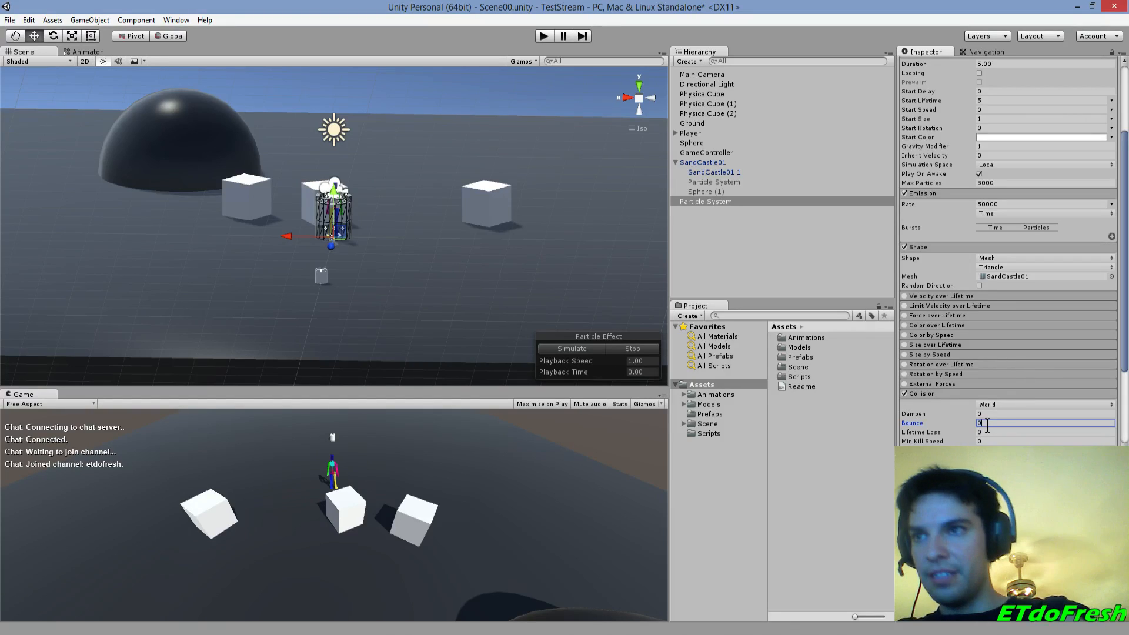
type("0")
left_click(592, 347)
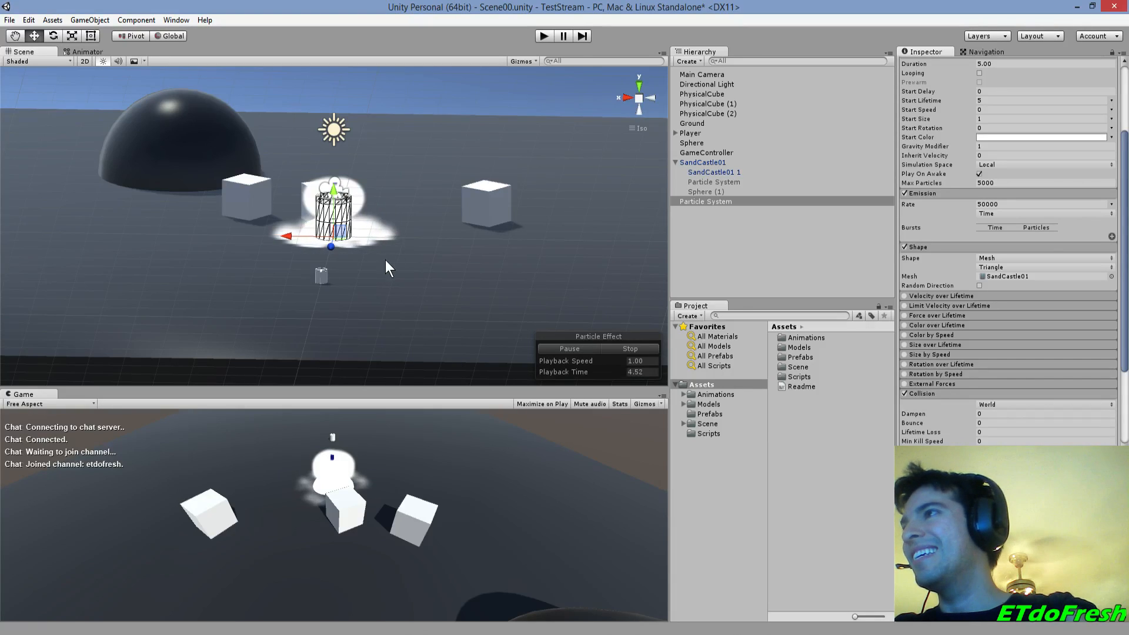
left_click(630, 349)
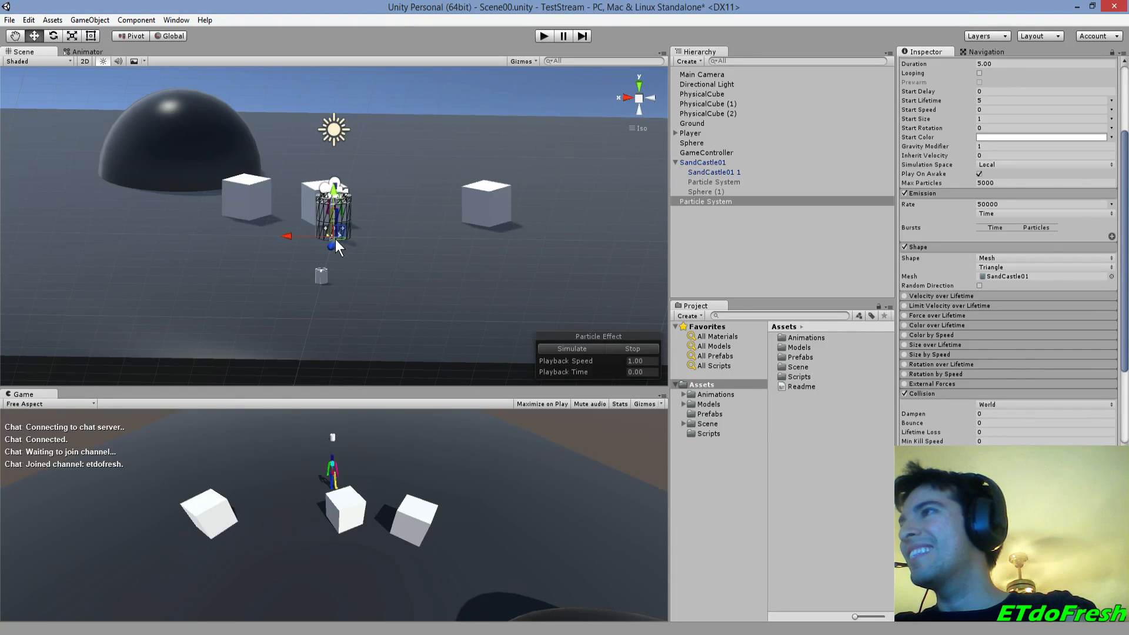
- Move the Particle System along the X axis away from the player figure and try a Start Size of 0.01
left_click_drag(287, 238, 352, 248)
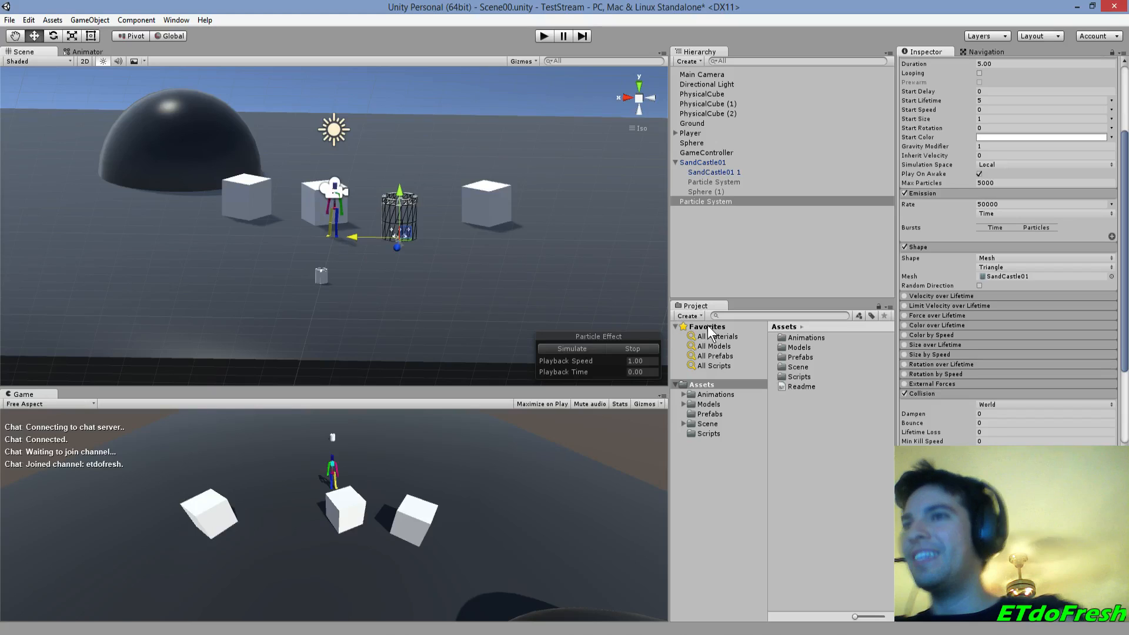
left_click(983, 119)
type(".01")
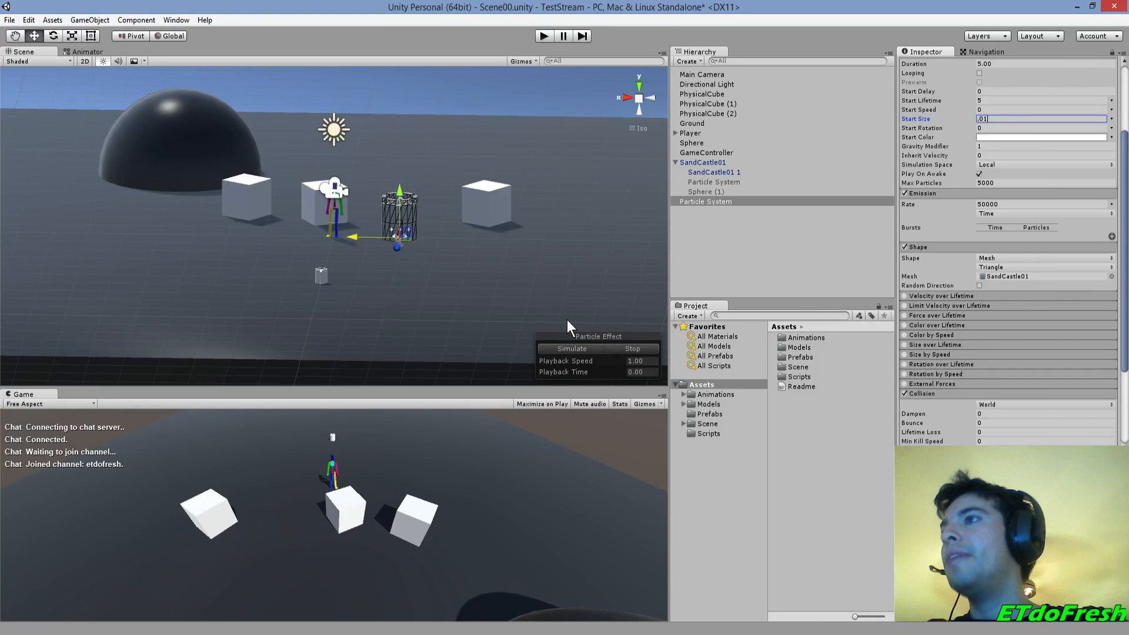
left_click(569, 349)
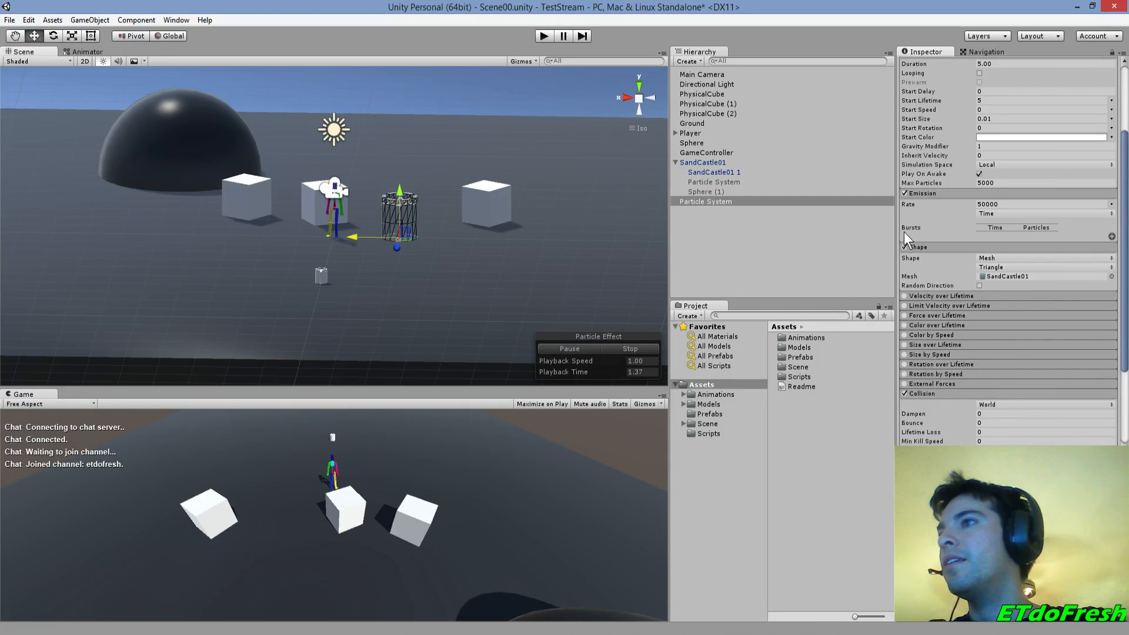
- Set the Start Size to 0.1 and restart the particle preview
left_click(992, 118)
type("0.1")
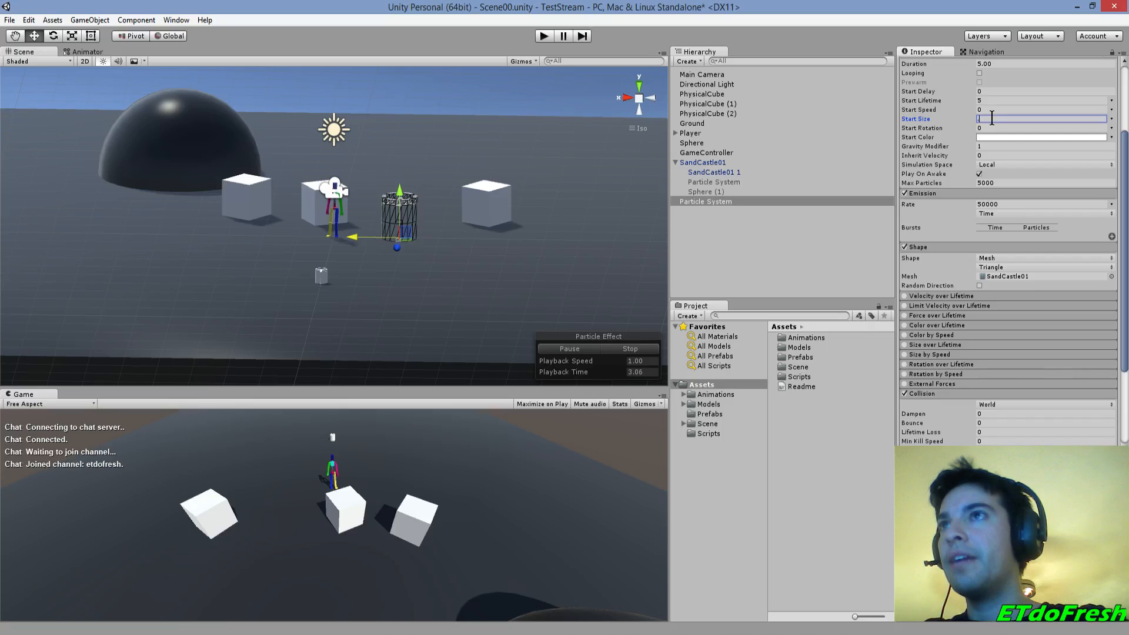
left_click(624, 352)
left_click(588, 350)
- Replay the particle simulation repeatedly at close range and from a higher angle to examine how the castle-shaped particles collapse
scroll(440, 236, "up", 6)
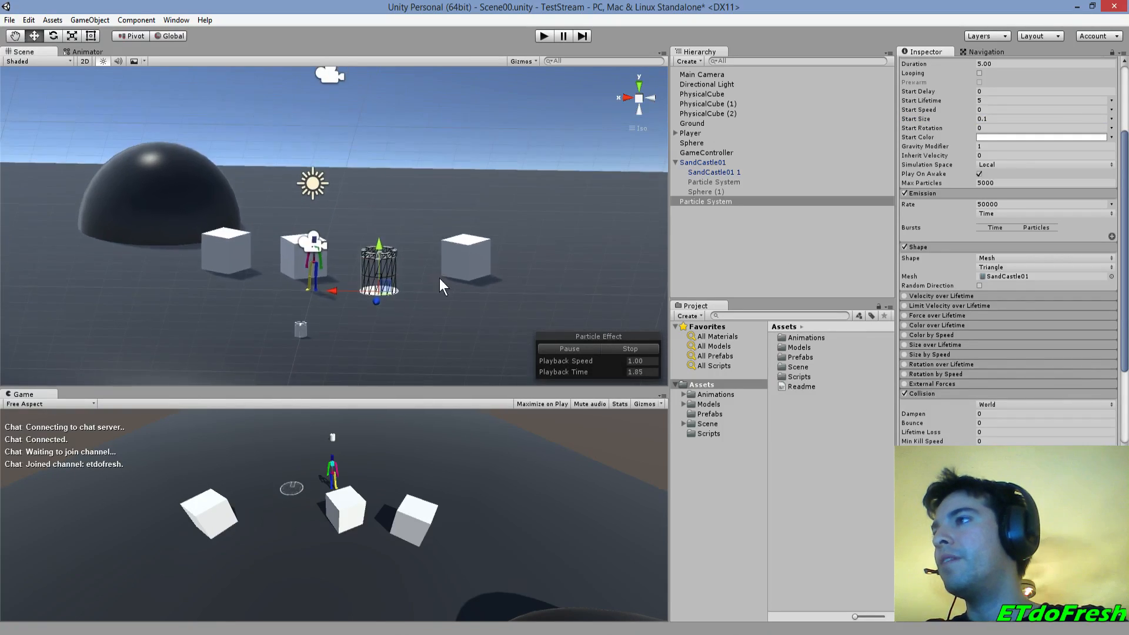
scroll(429, 199, "up", 3)
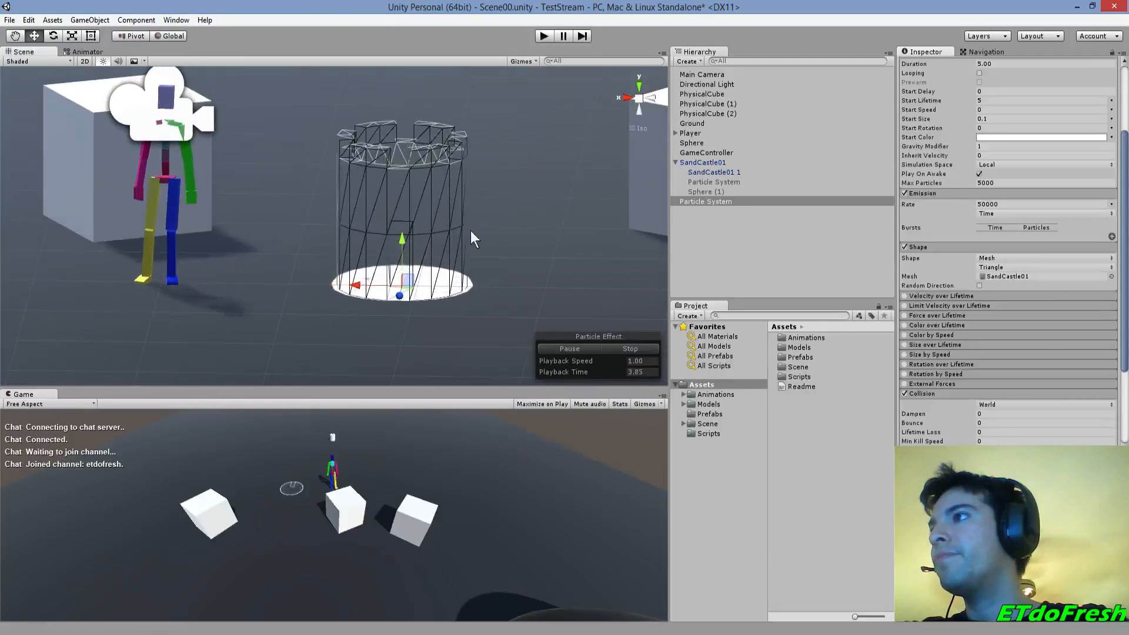
right_click_drag(498, 241, 514, 303)
left_click(638, 349)
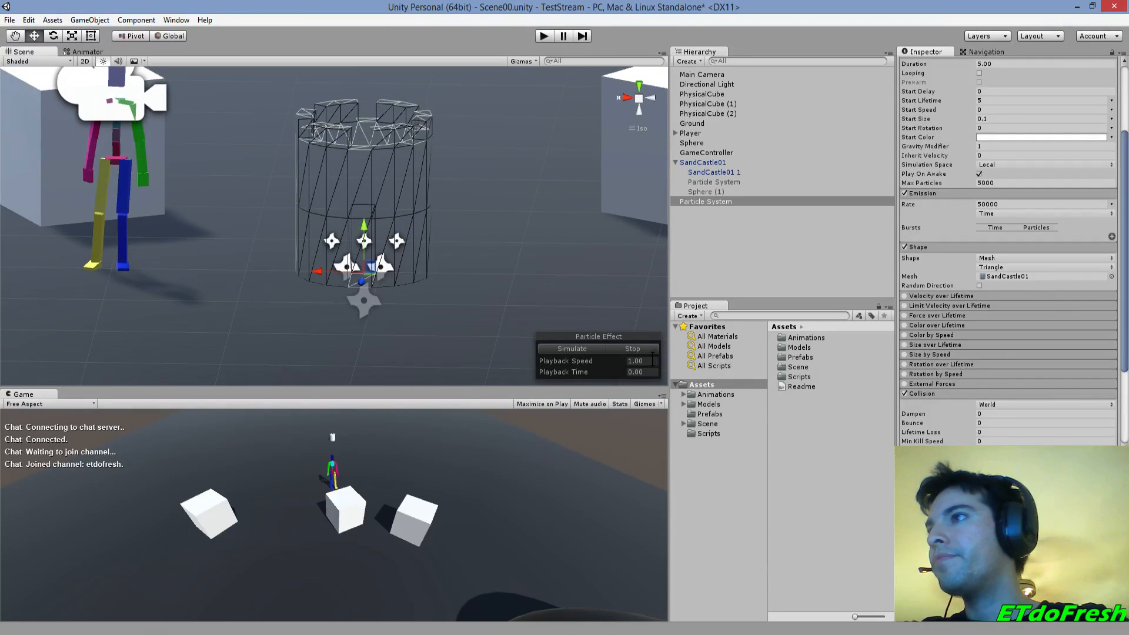
left_click(584, 347)
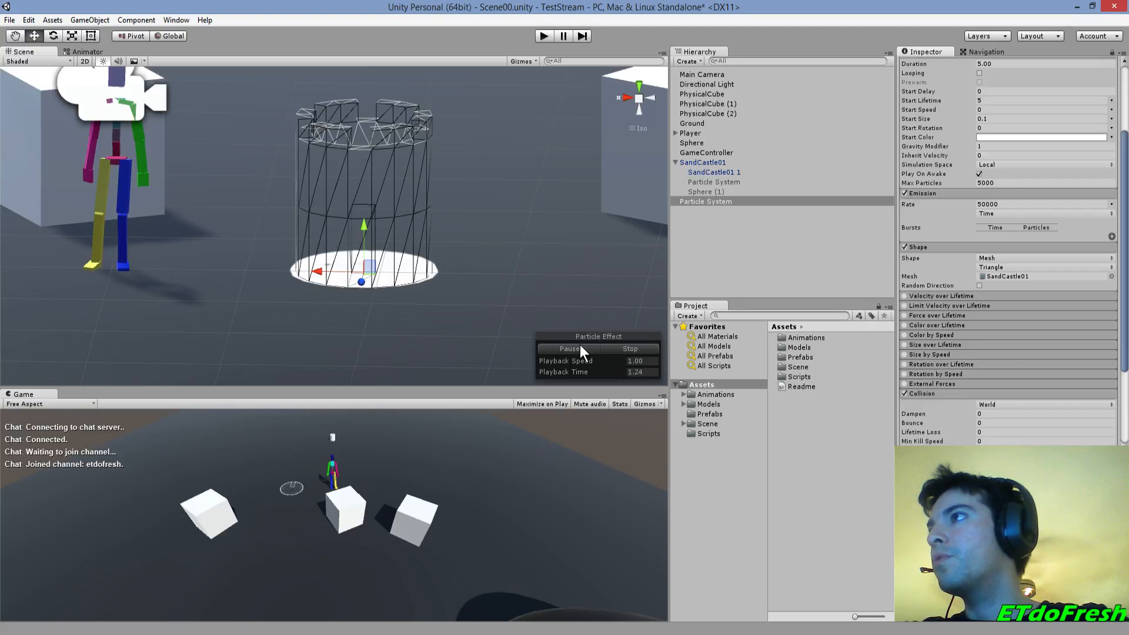
left_click(608, 348)
left_click(588, 347)
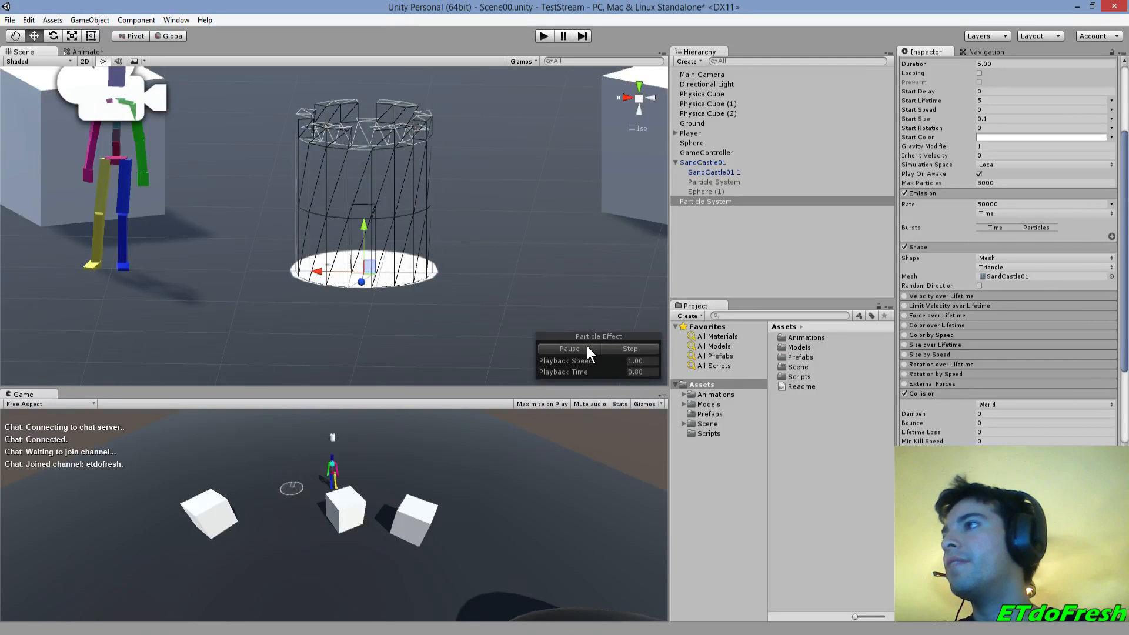
left_click(610, 348)
left_click(570, 348)
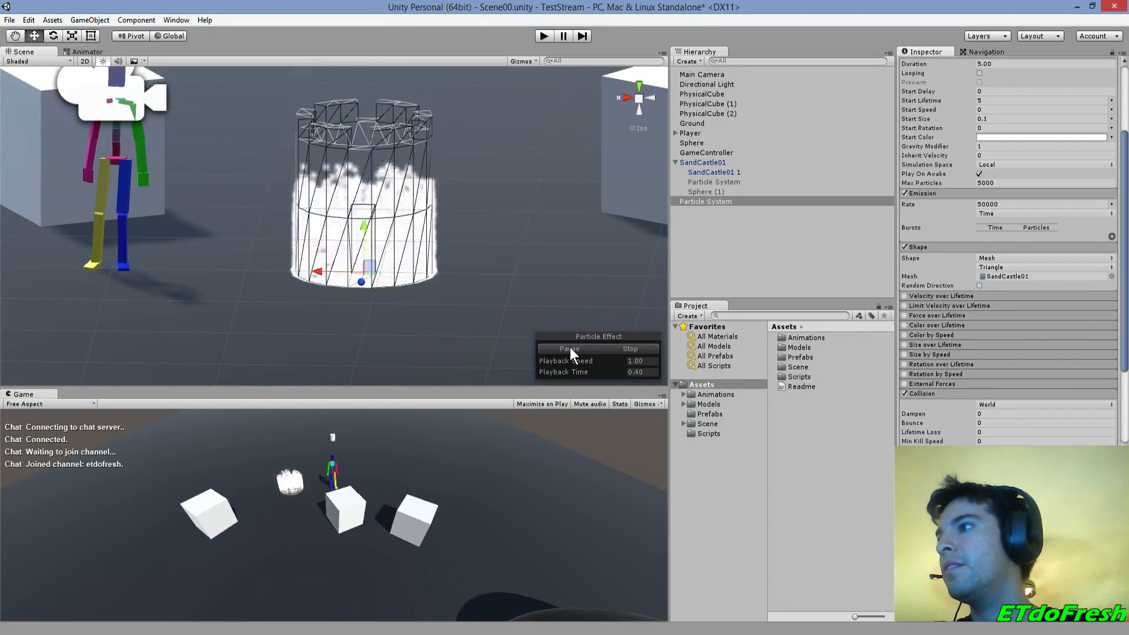
left_click(603, 348)
left_click(577, 350)
left_click(620, 347)
left_click(587, 348)
left_click(623, 348)
left_click(581, 348)
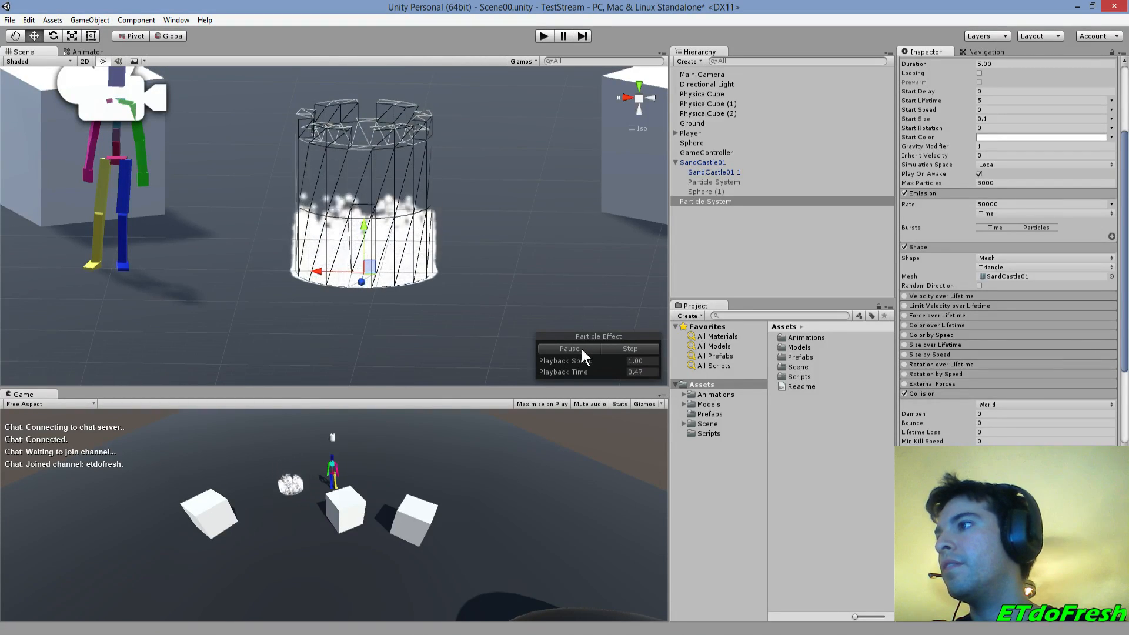
left_click_drag(521, 307, 479, 335, "alt")
middle_click_drag(503, 299, 401, 347)
left_click(618, 351)
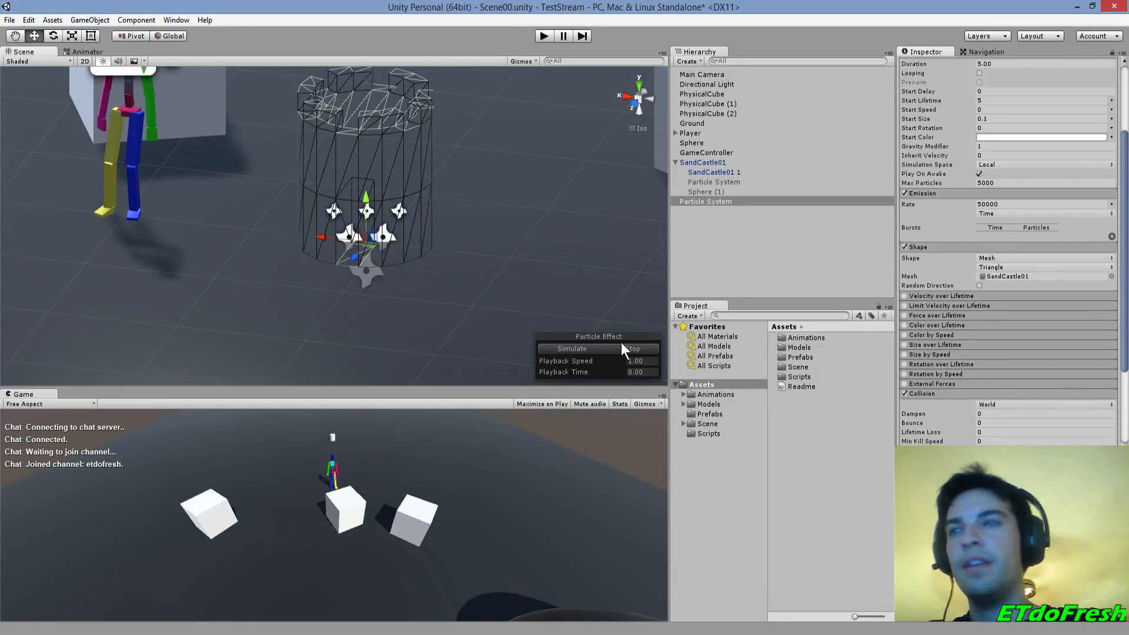
left_click(571, 349)
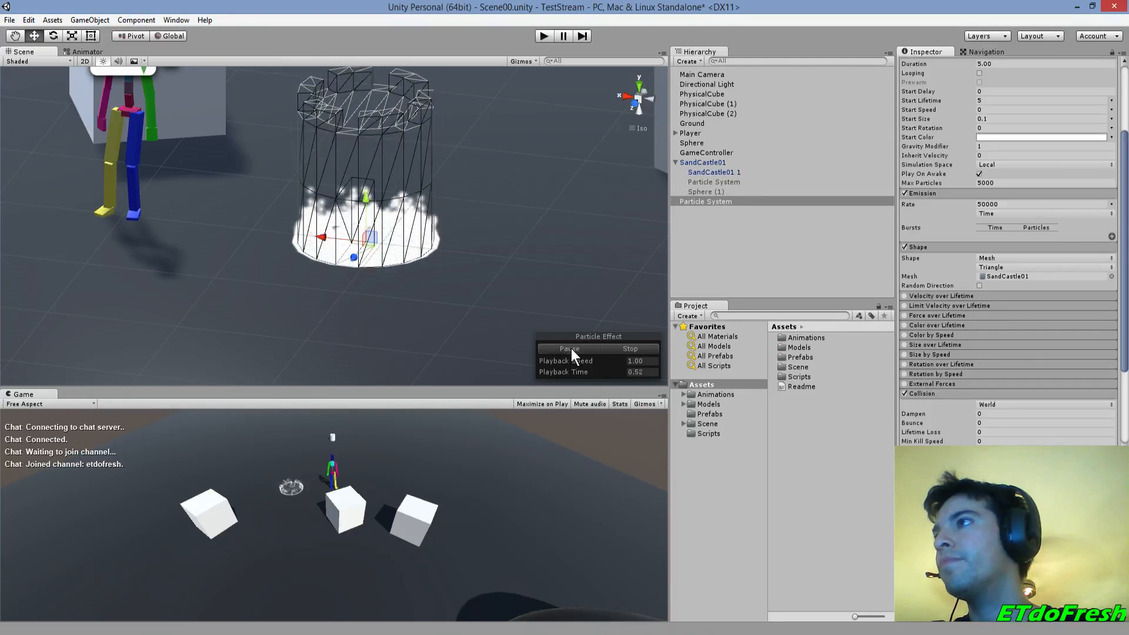
left_click(616, 347)
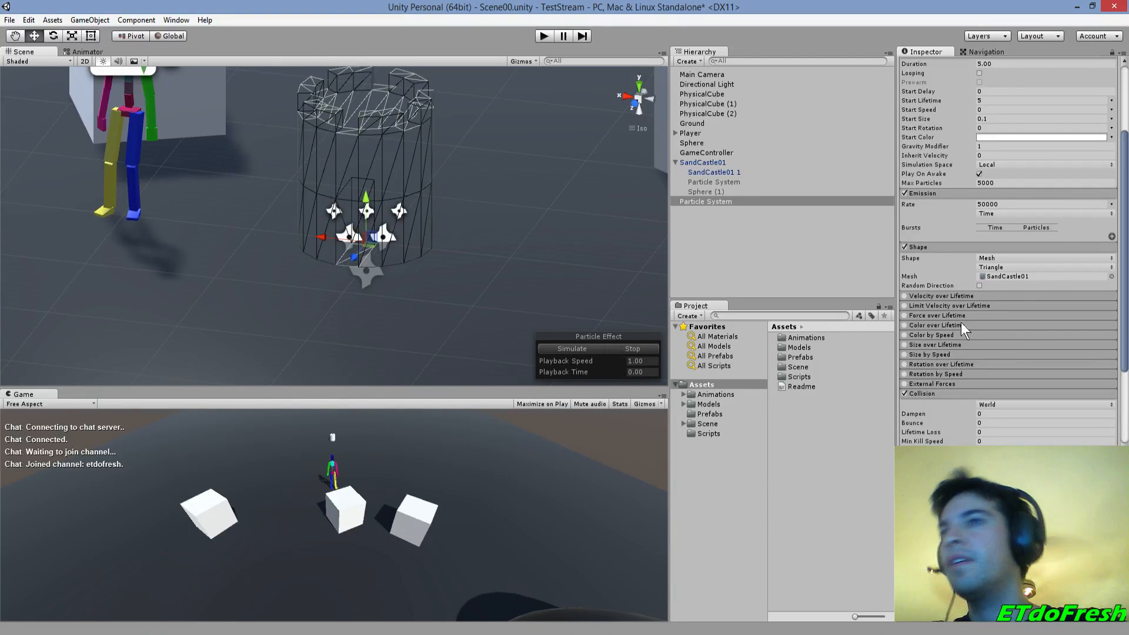
- Set the particle Renderer's Render Mode to Mesh with the Cube mesh and preview the result
scroll(990, 337, "down", 5)
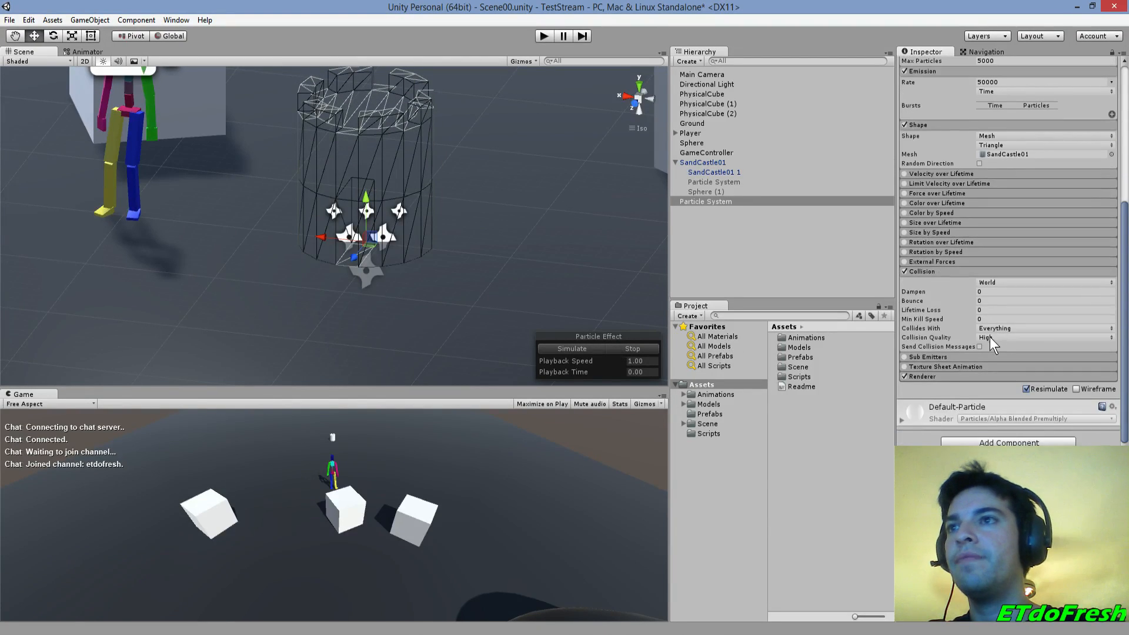
left_click(949, 377)
left_click(998, 387)
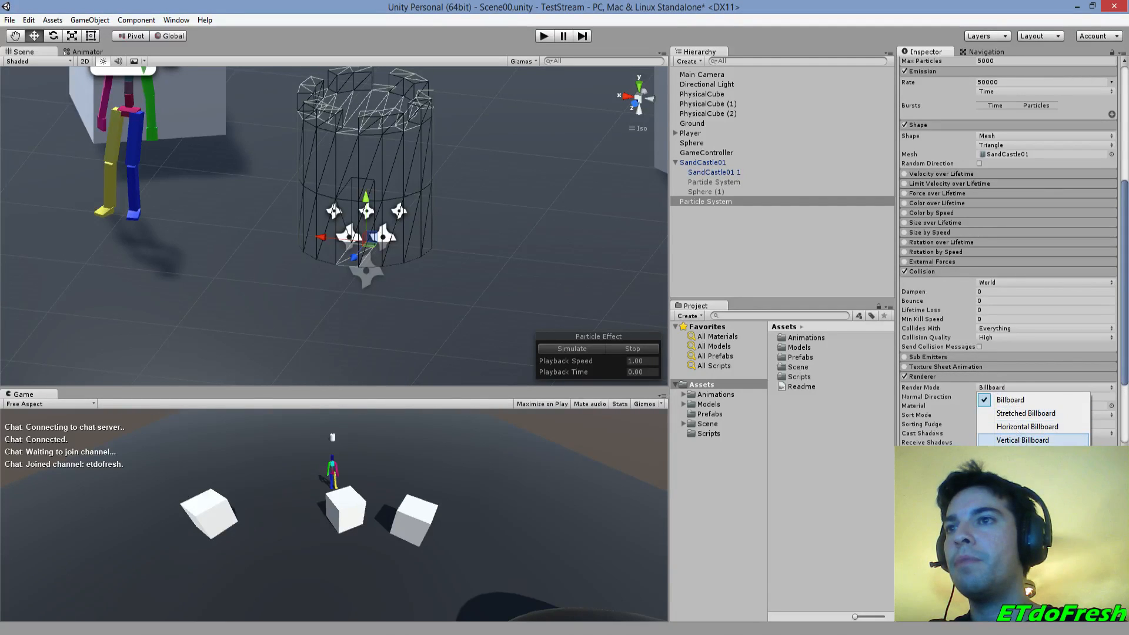
left_click(1014, 454)
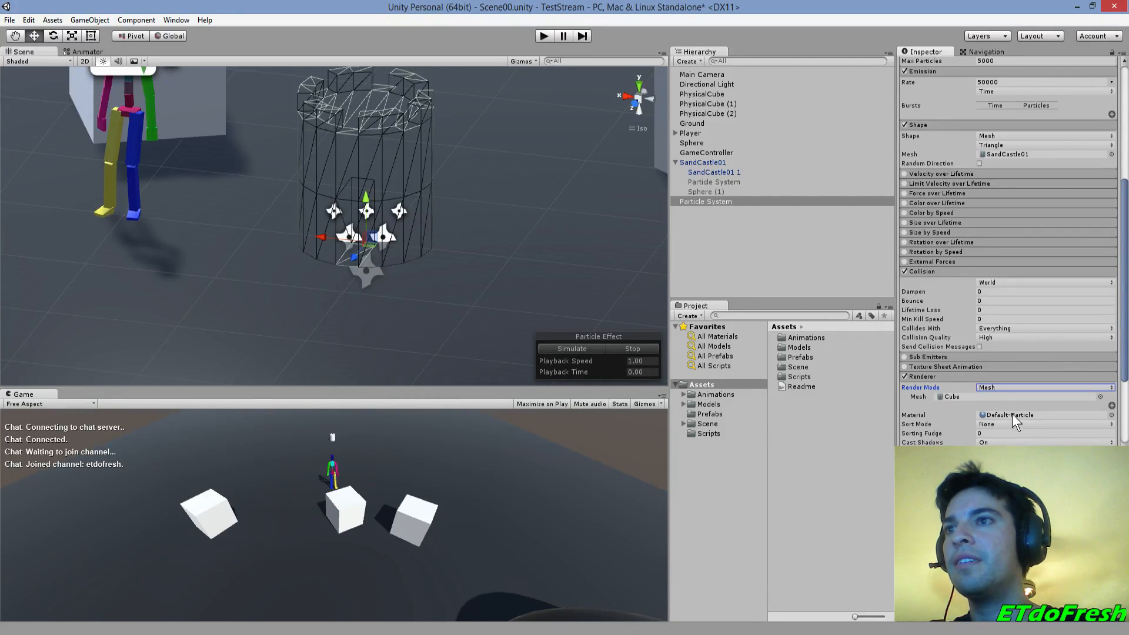
left_click(575, 349)
left_click(575, 349)
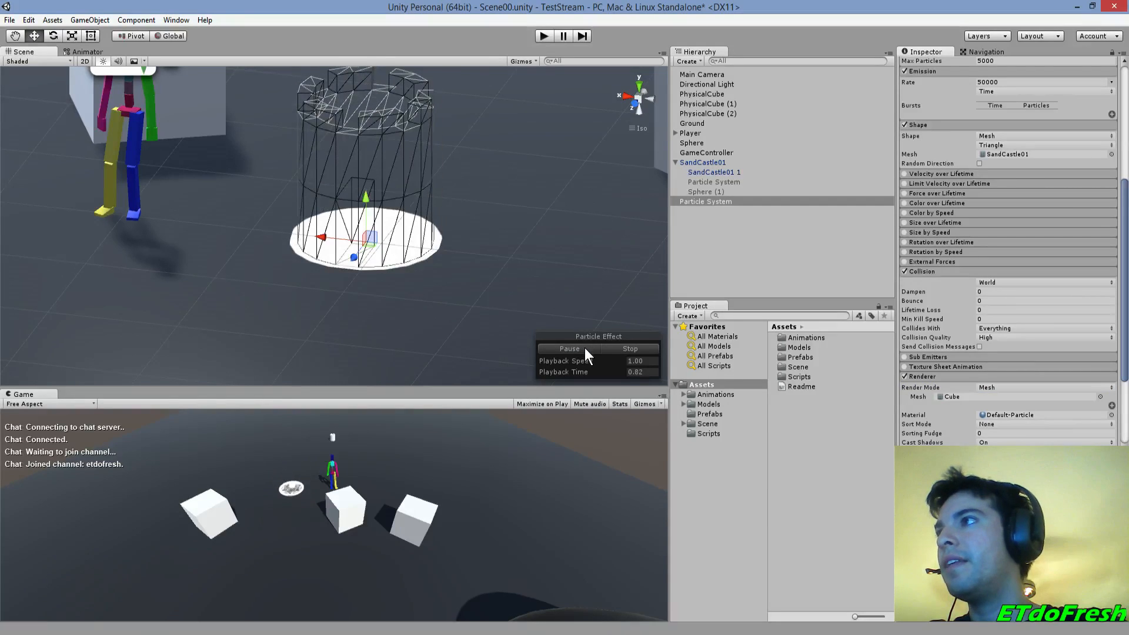
left_click(596, 348)
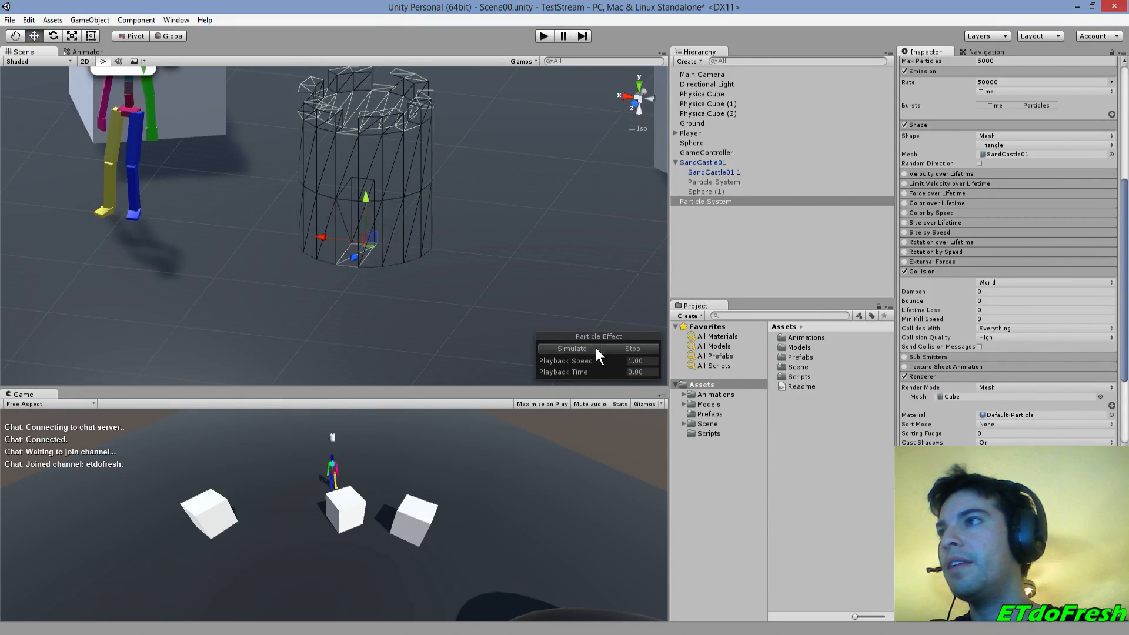
left_click(631, 348)
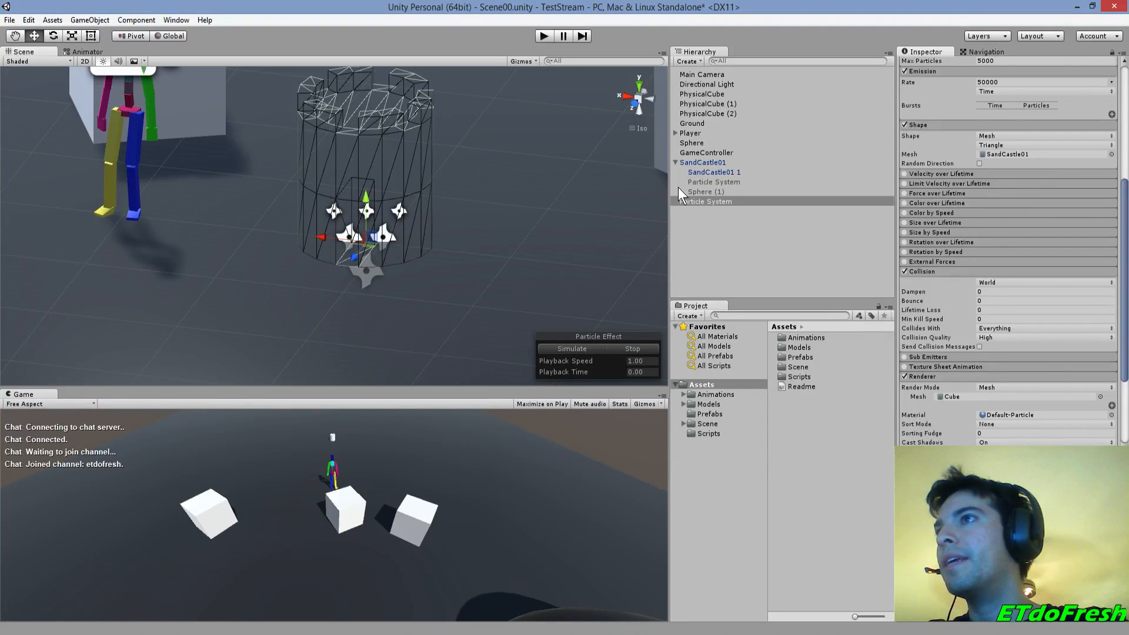
- Add a new 3D Sphere to the scene, outside the SandCastle01 hierarchy
left_click_drag(710, 192, 712, 197)
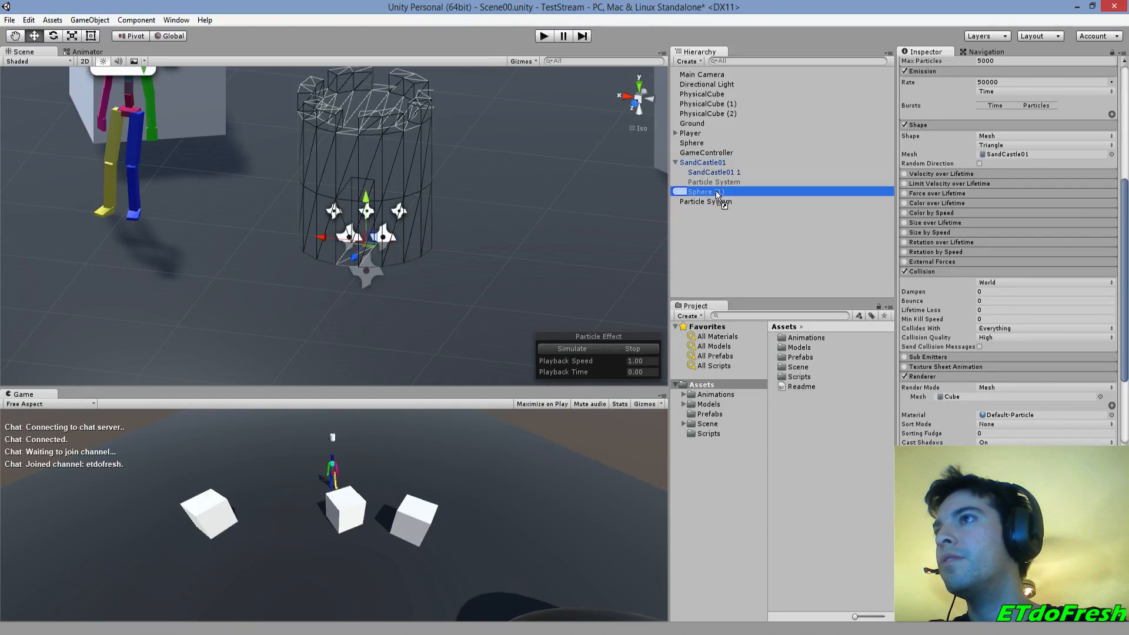
left_click(715, 192)
left_click(688, 61)
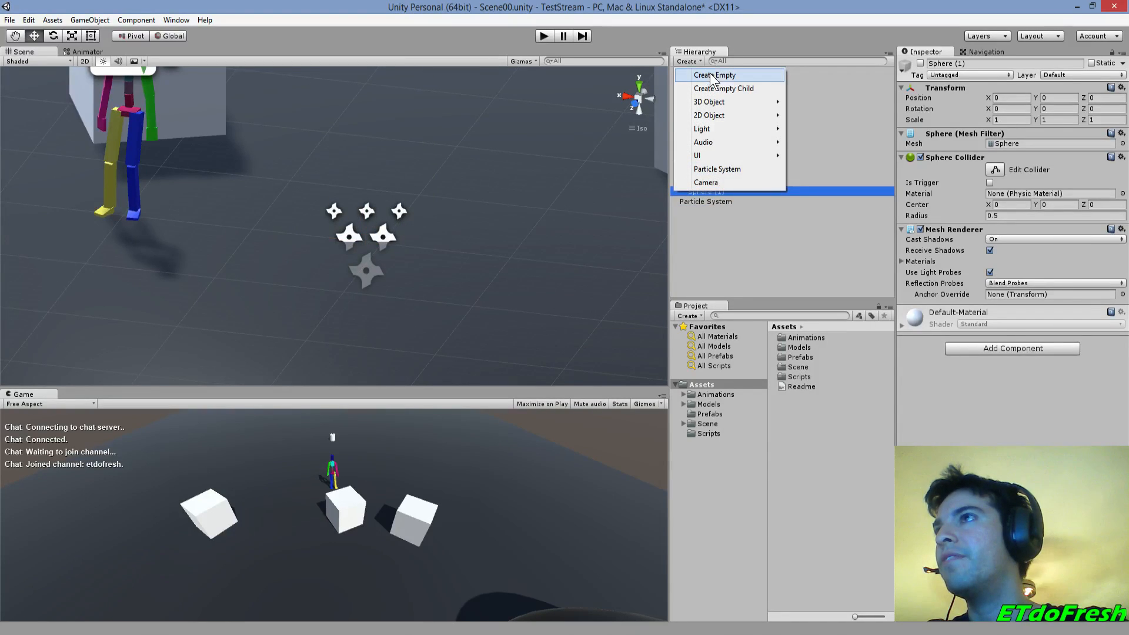
mouse_move(688, 105)
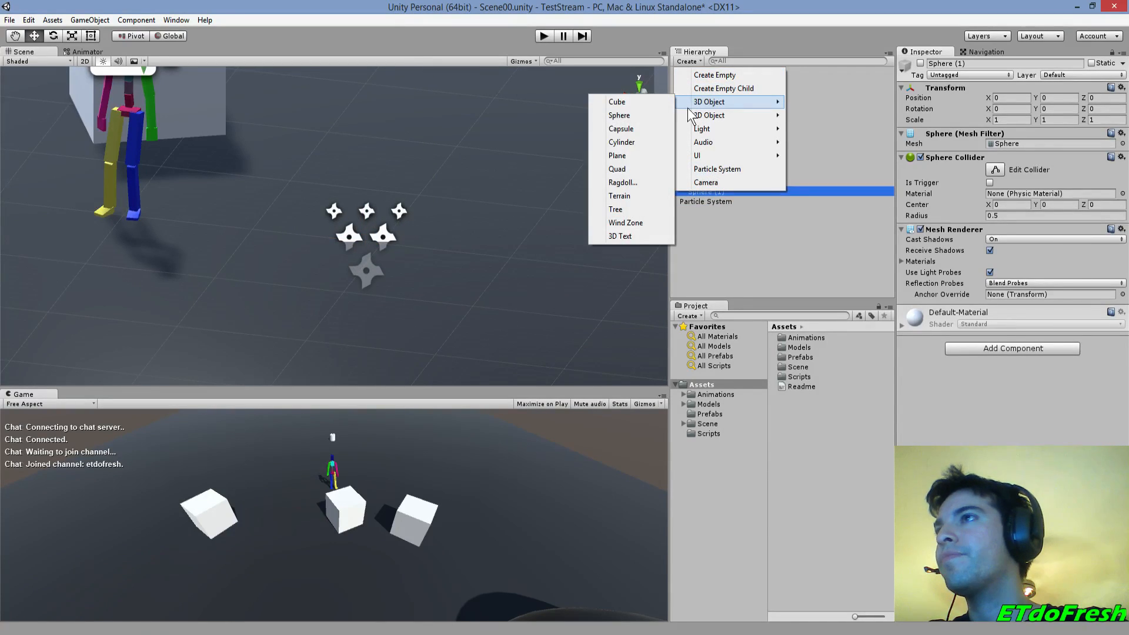
left_click(638, 115)
- Reset the transforms of the new root-level Sphere (1) and the root-level Particle System
left_click(721, 200)
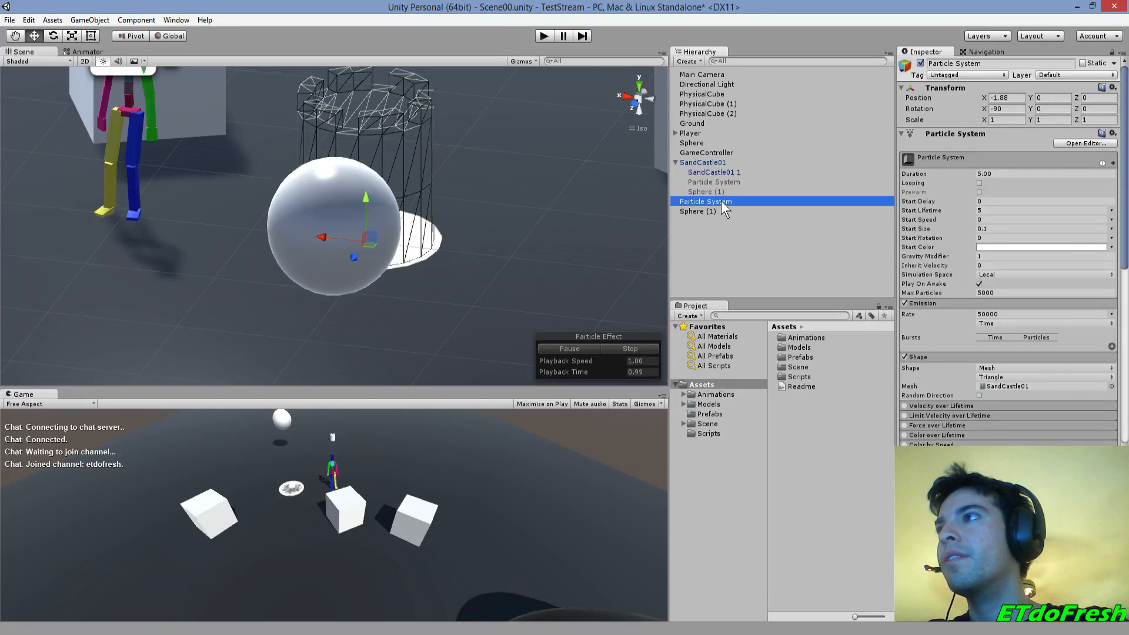
left_click(699, 209)
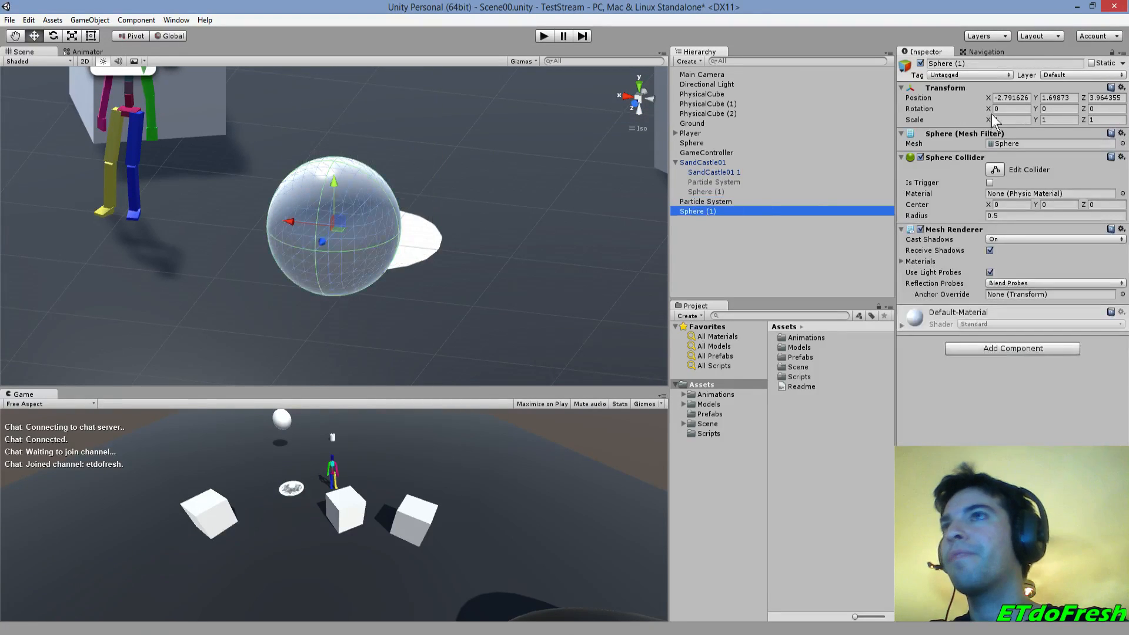
left_click(1122, 87)
left_click(1039, 101)
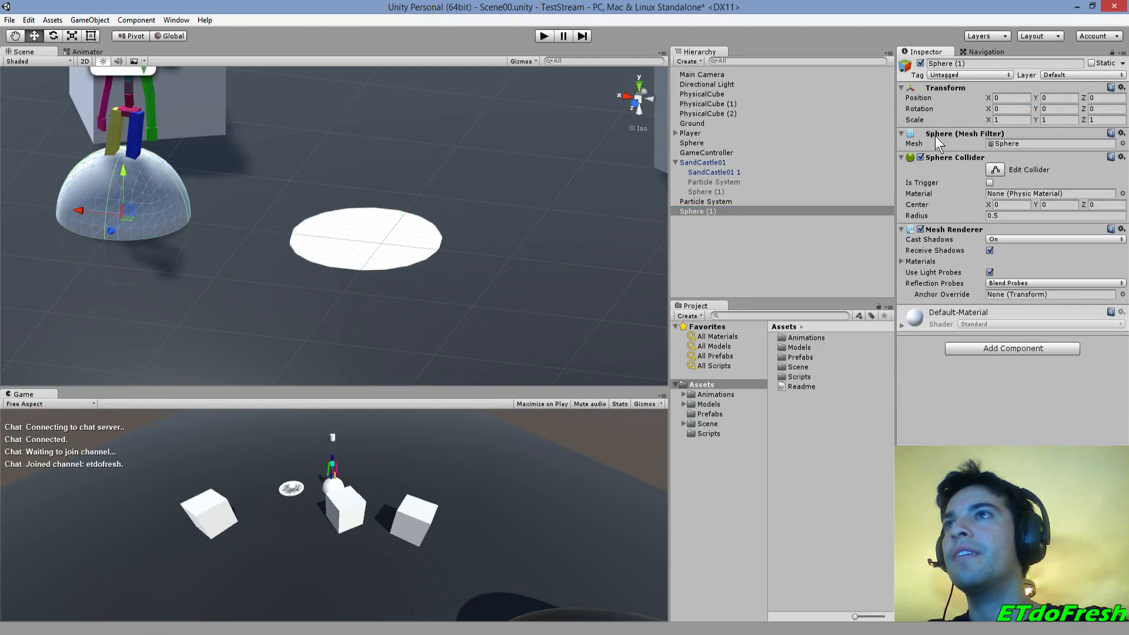
left_click(689, 202)
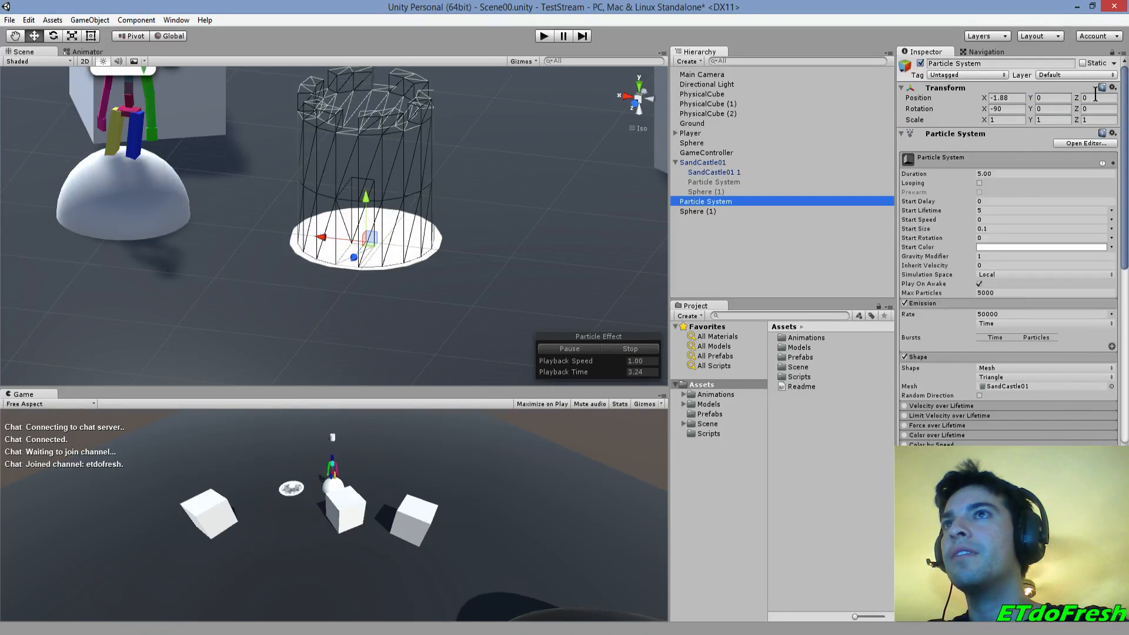
left_click(1114, 88)
left_click(1089, 100)
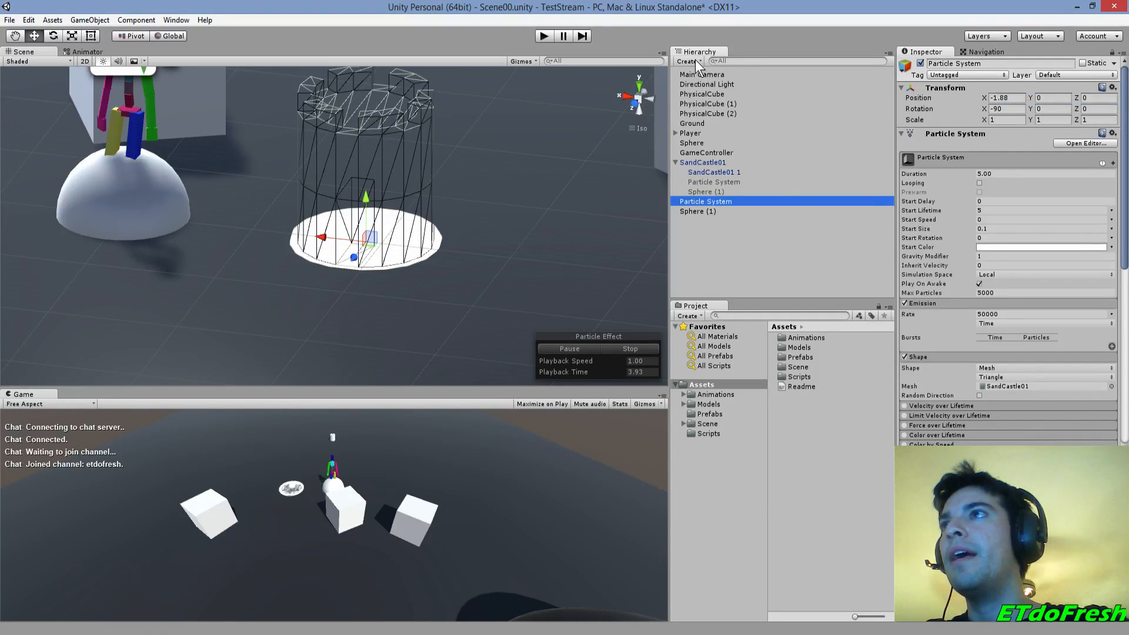
- Create an empty GameObject in the scene
left_click(694, 60)
left_click(736, 77)
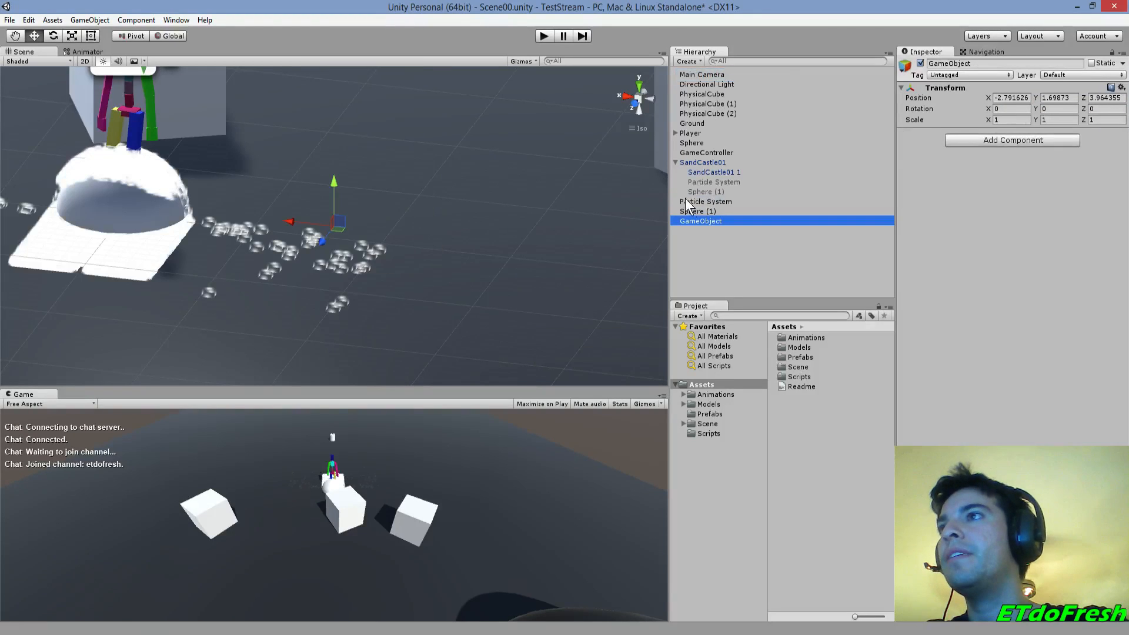
- Try parenting the Particle System and Sphere (1) to the empty GameObject, and undo that grouping
left_click(701, 209)
left_click(711, 201, "ctrl")
left_click_drag(693, 212, 698, 222)
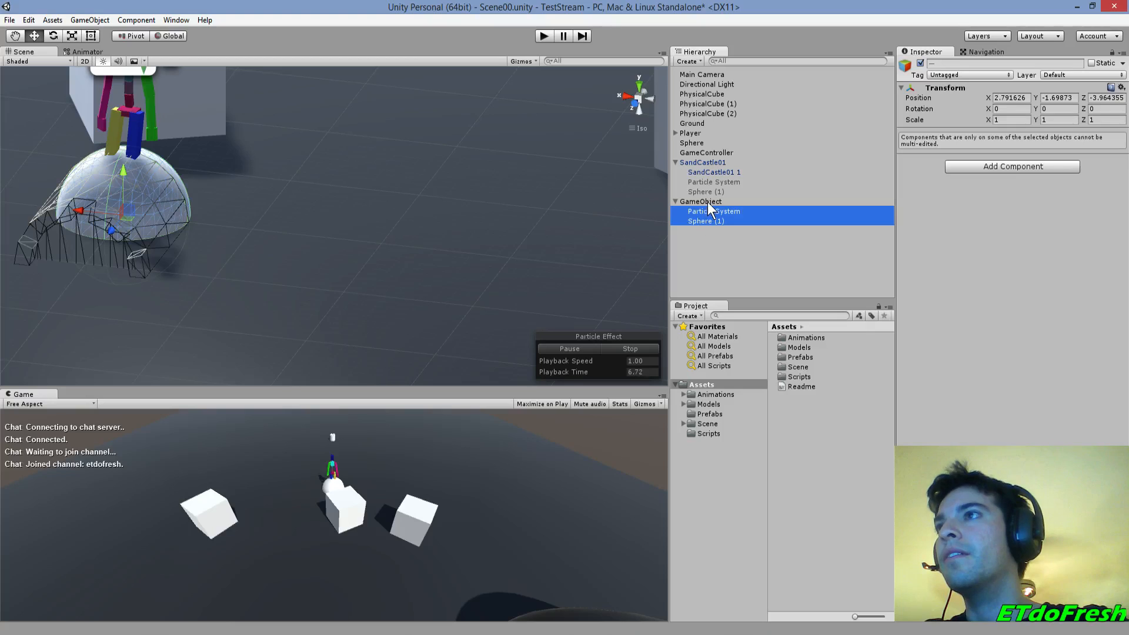
left_click(714, 203)
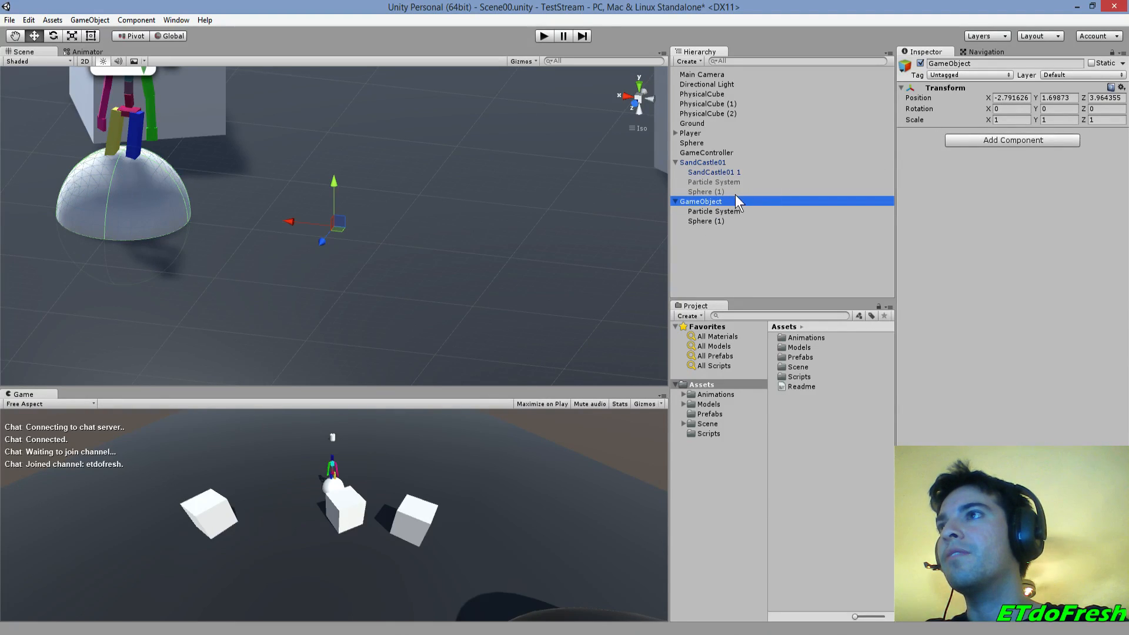
key("ctrl+z")
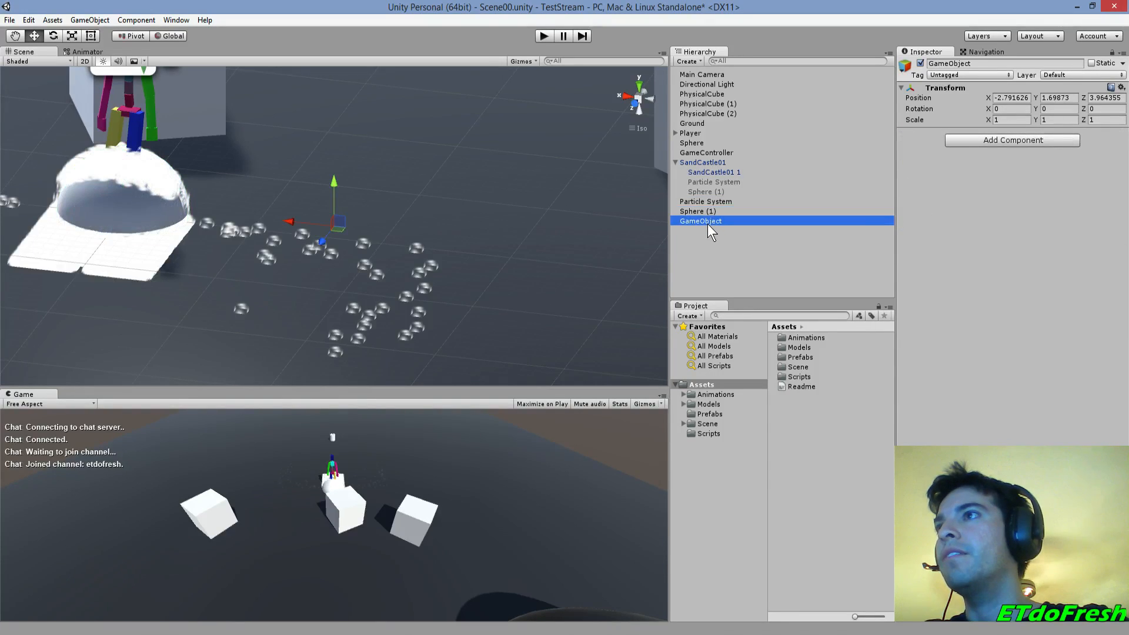
key("ctrl+z")
- Check the Particle System and Sphere (1), and reset the empty GameObject's transform to the origin
left_click(709, 200)
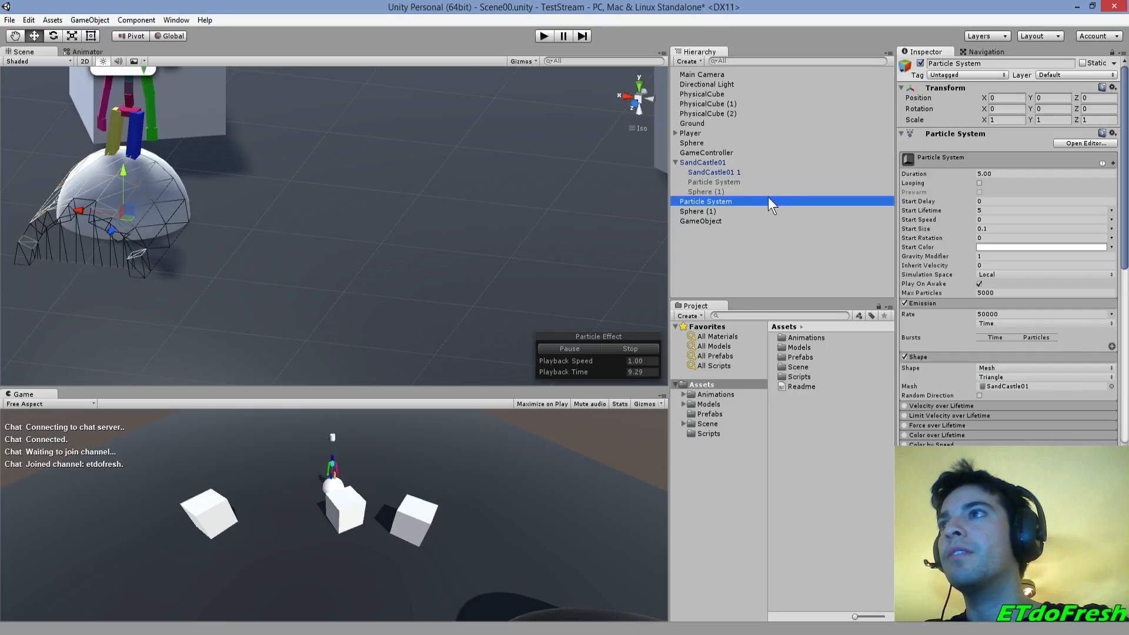
left_click(711, 211)
left_click(711, 220)
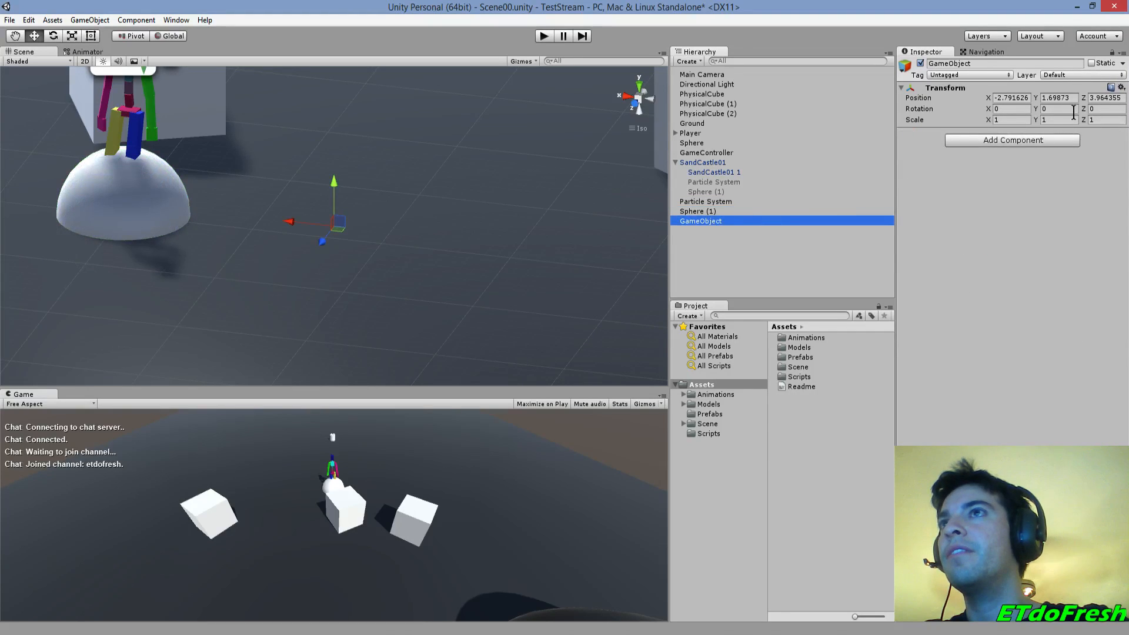
left_click(1122, 87)
left_click(960, 99)
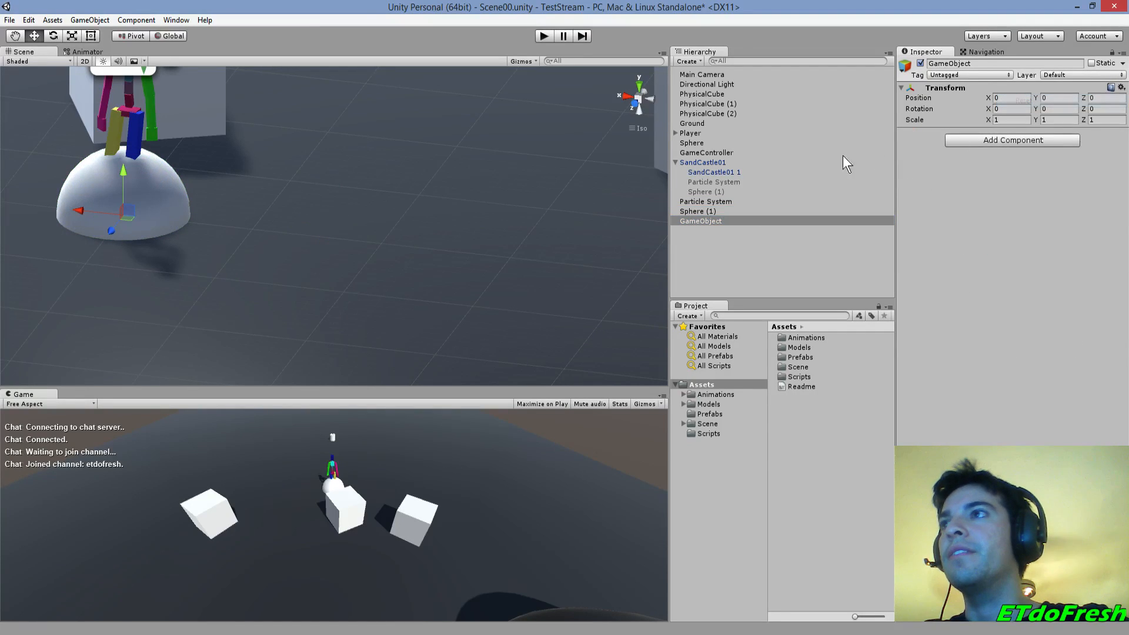
- Parent the Particle System and Sphere (1) to the empty GameObject and move it along the X axis away from the player figure
left_click(704, 211)
left_click(705, 202, "ctrl")
left_click_drag(700, 208, 707, 221)
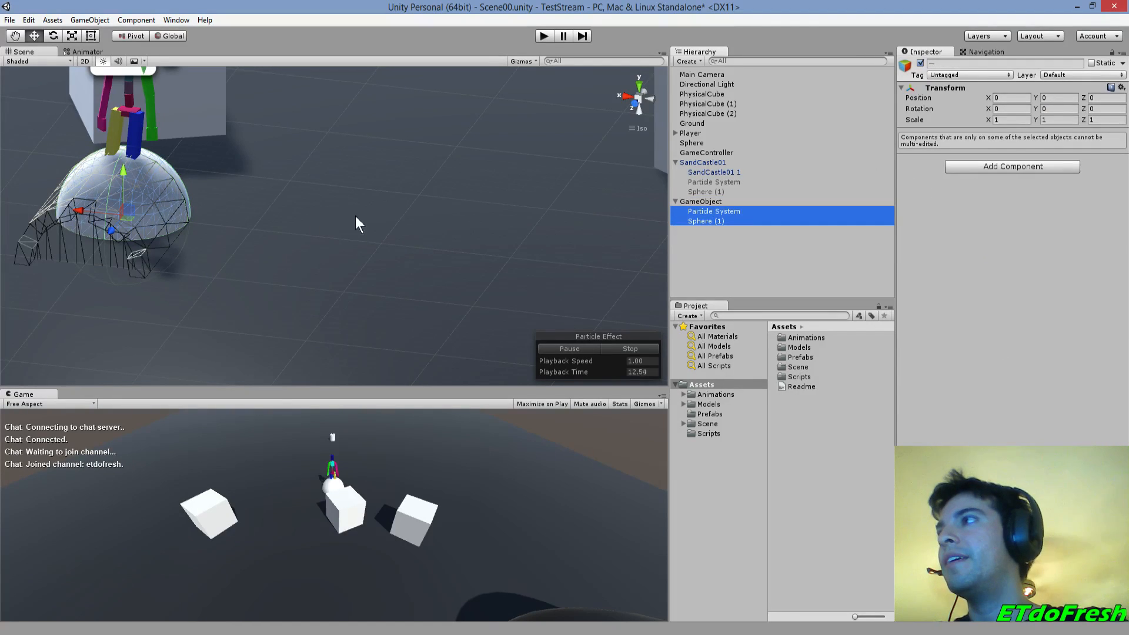
left_click(689, 202)
left_click_drag(76, 210, 308, 231)
- Set the child Particle System's X rotation to -90 and preview the particles falling over the sphere
left_click(725, 211)
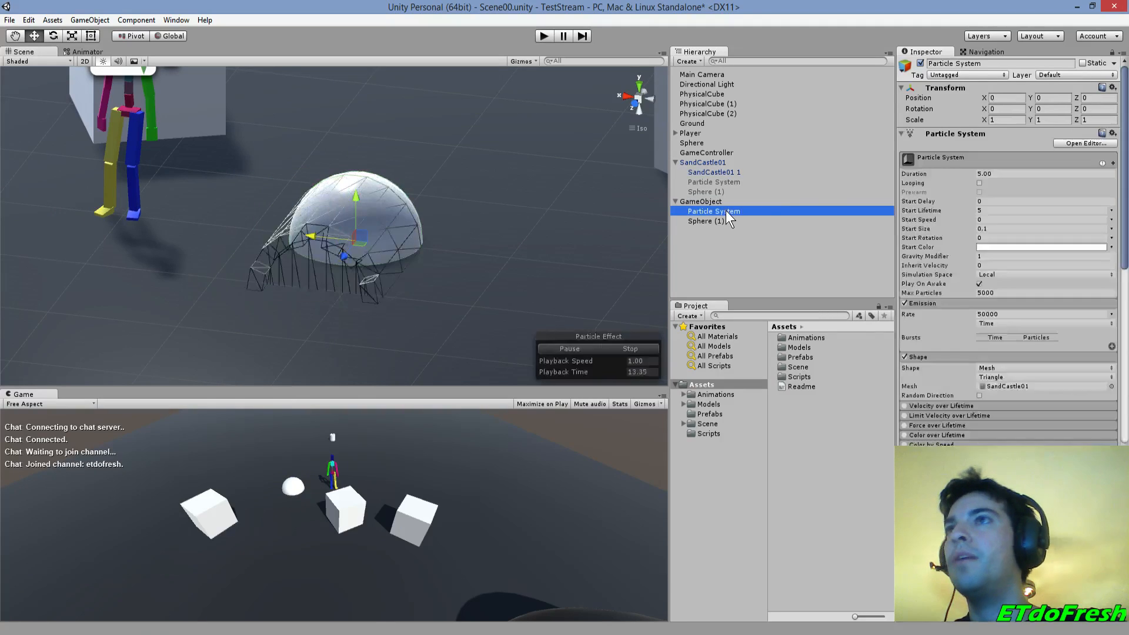
left_click(998, 110)
type("-90")
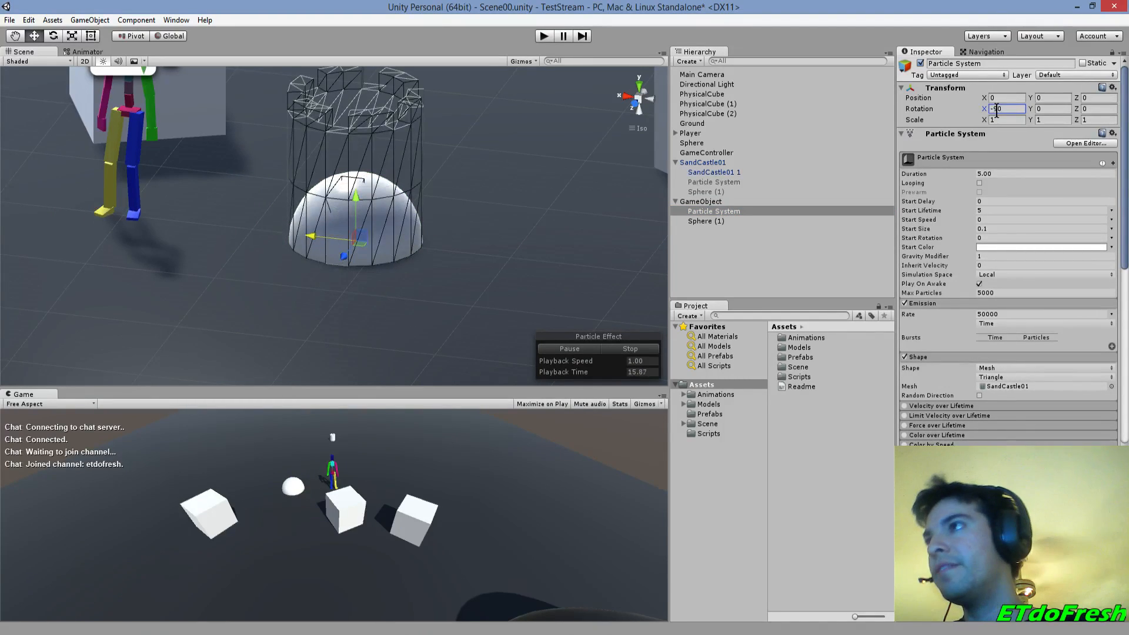
left_click(599, 349)
left_click(580, 347)
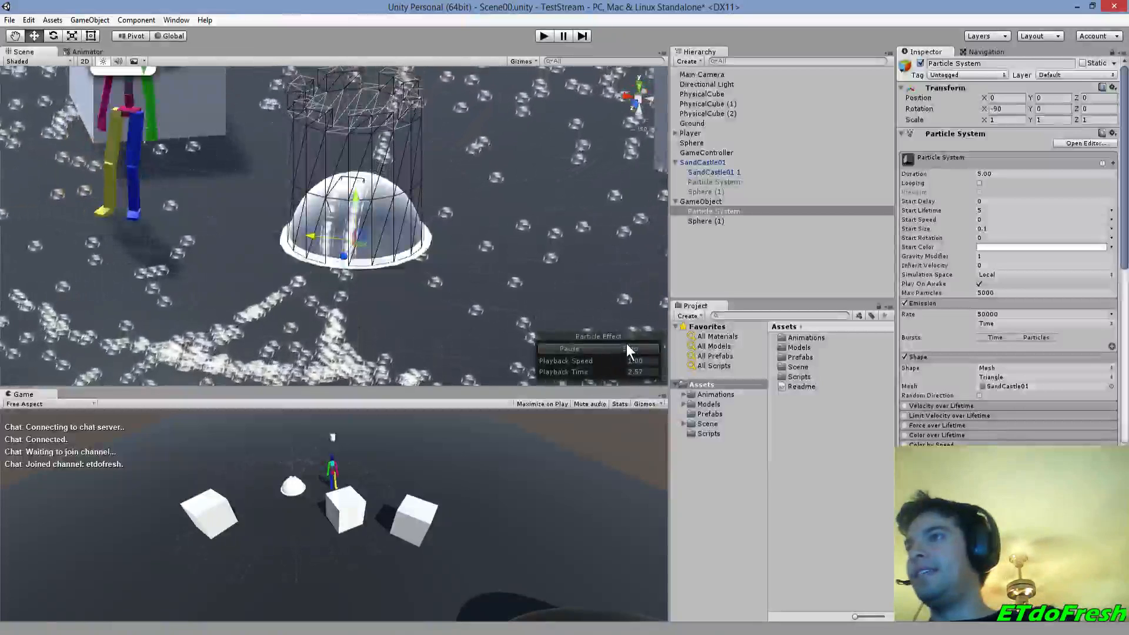
left_click(631, 349)
- Replace the particle Renderer's Default-Particle material with the No Name material
scroll(1015, 377, "down", 6)
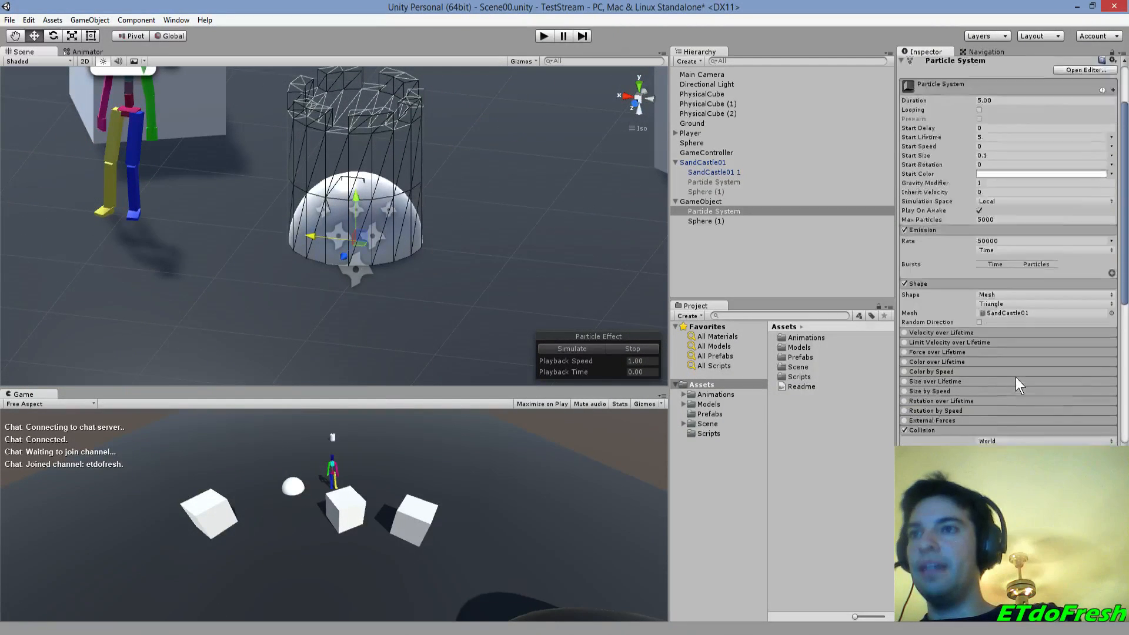
scroll(1015, 377, "down", 2)
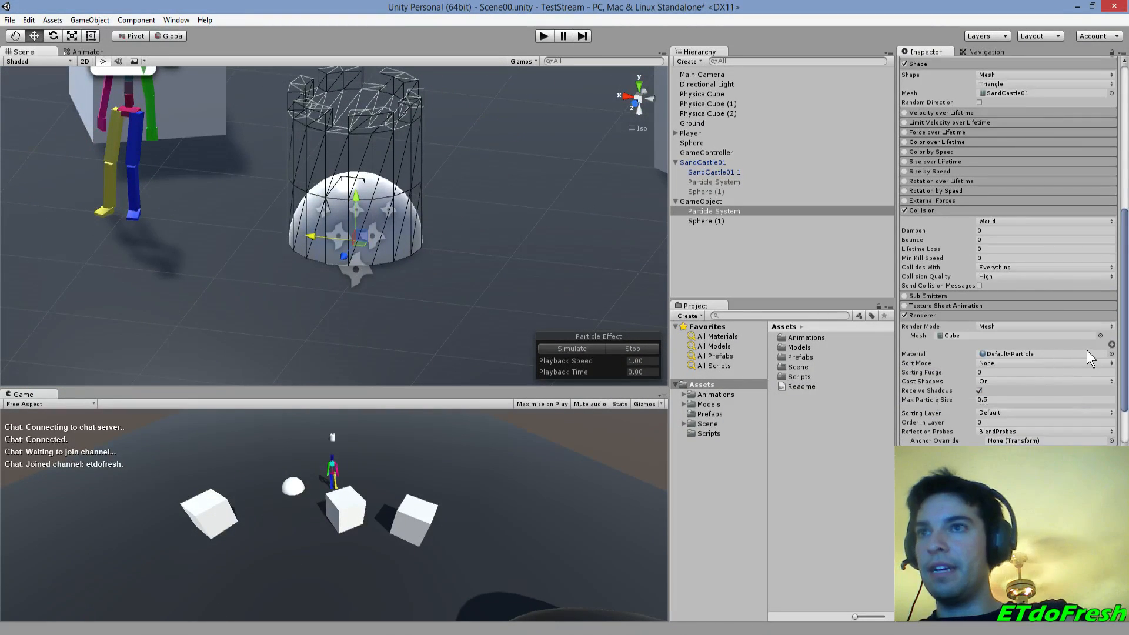
left_click(1110, 354)
double_click(923, 323)
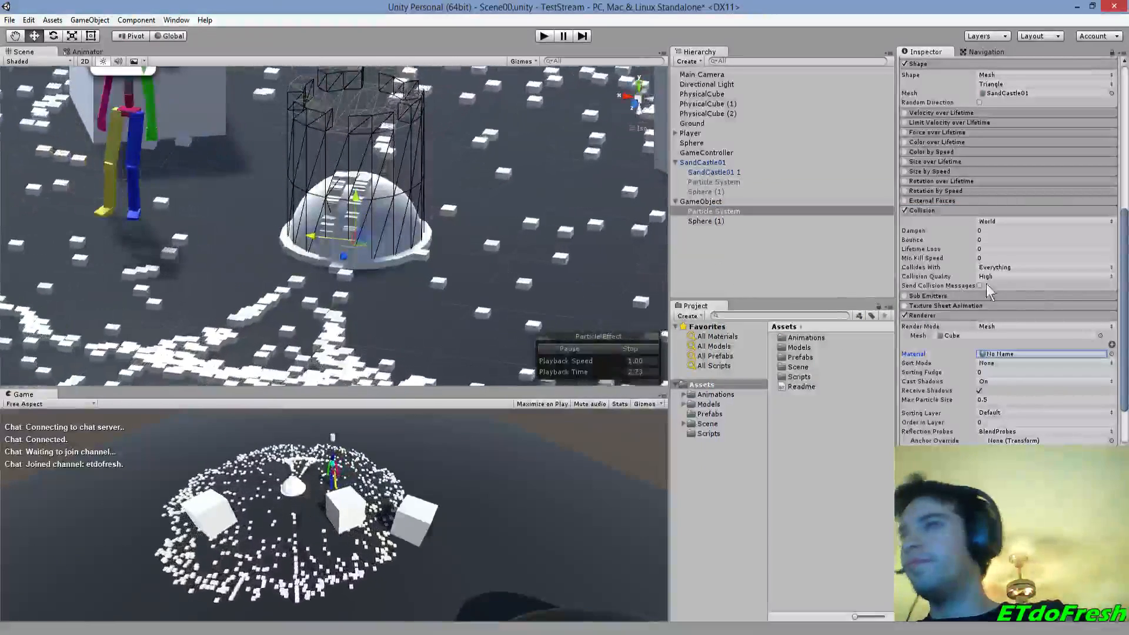
- Set the Collision module's Dampen to 0.2 and replay the simulation from another angle
left_click(999, 231)
type("0.2")
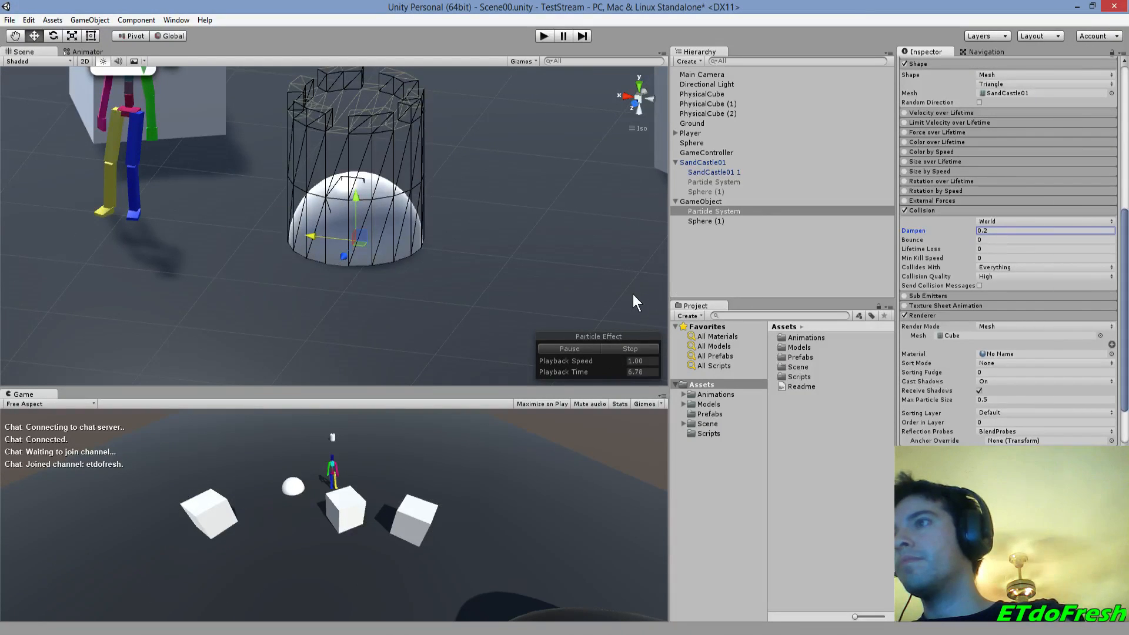
left_click(629, 352)
left_click(563, 350)
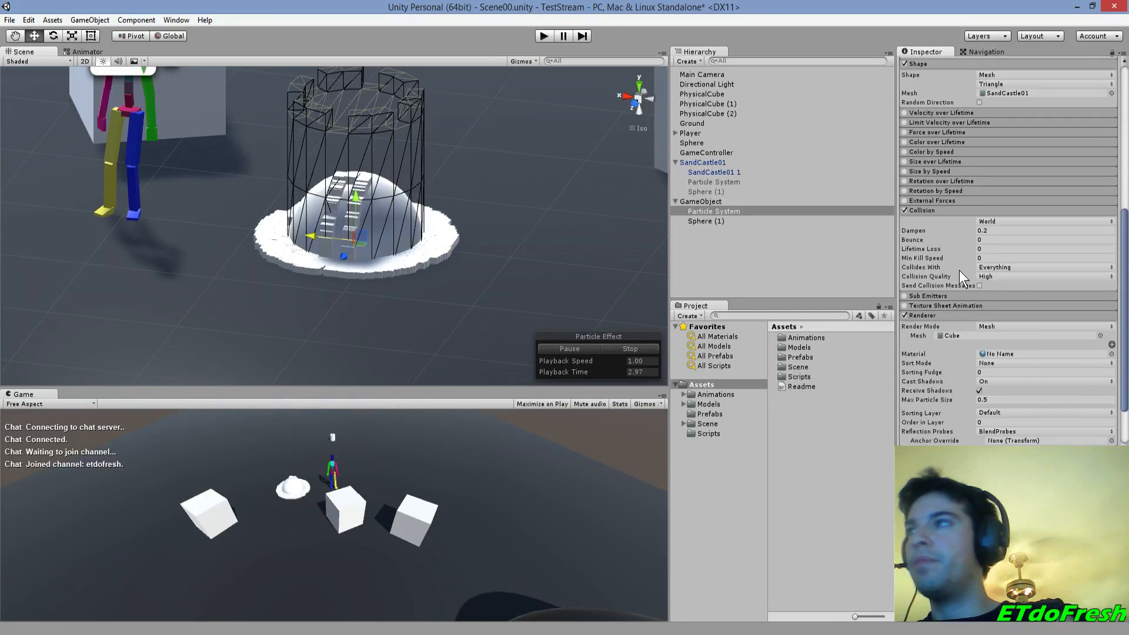
left_click_drag(499, 253, 436, 275, "alt")
middle_click_drag(516, 246, 449, 302)
left_click(565, 349)
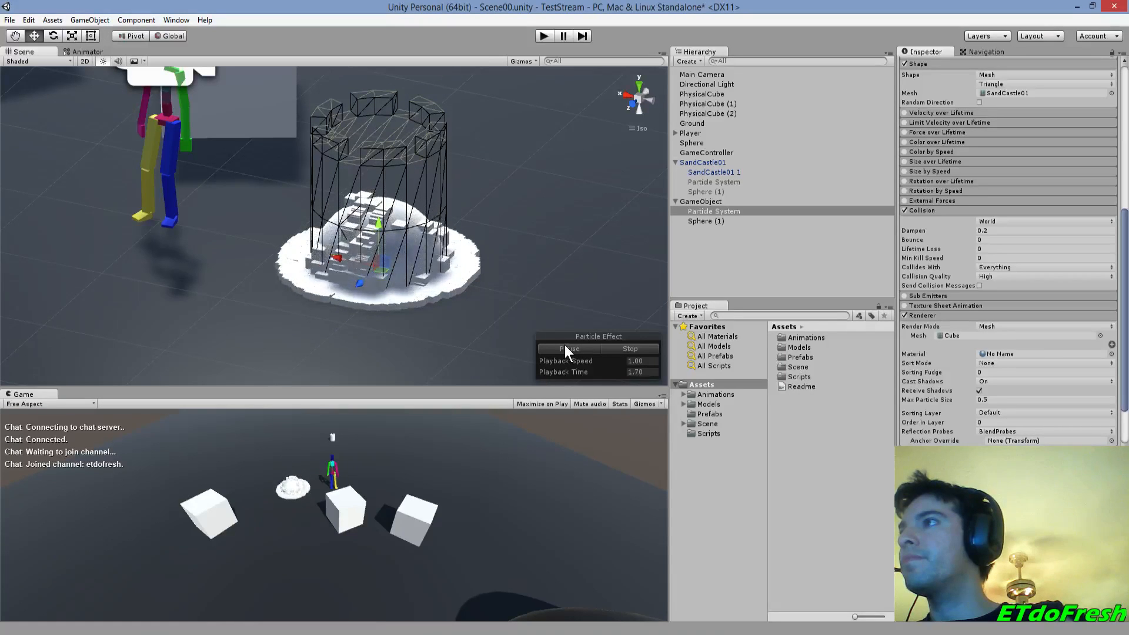
left_click(639, 349)
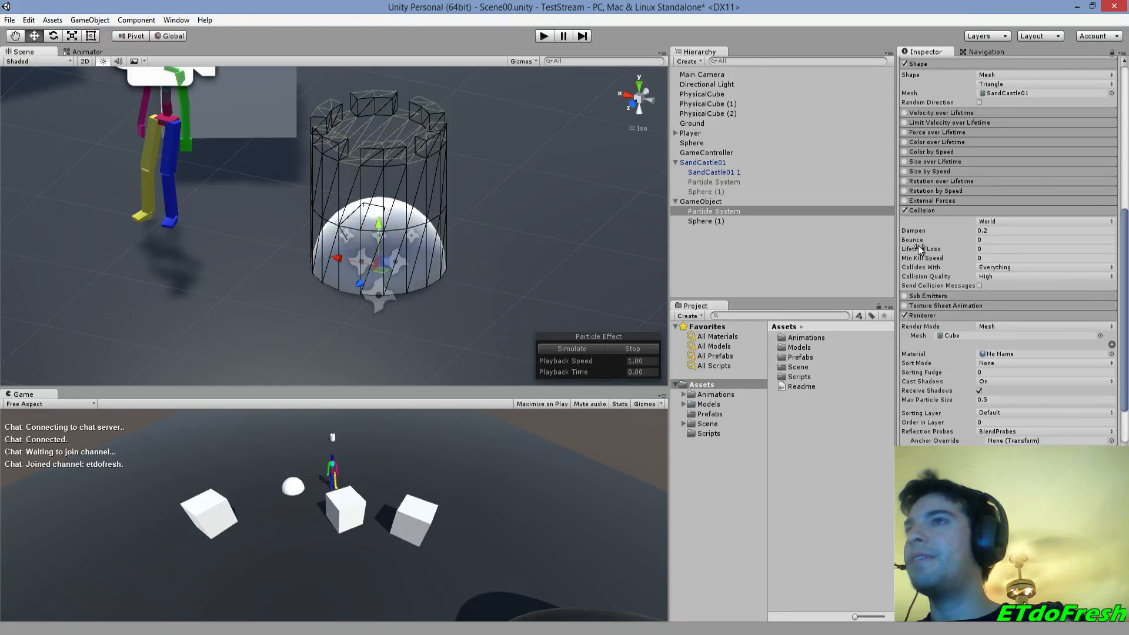
- Set the Particle System's Max Particles to 1000 and simulate the effect
scroll(1047, 272, "up", 5)
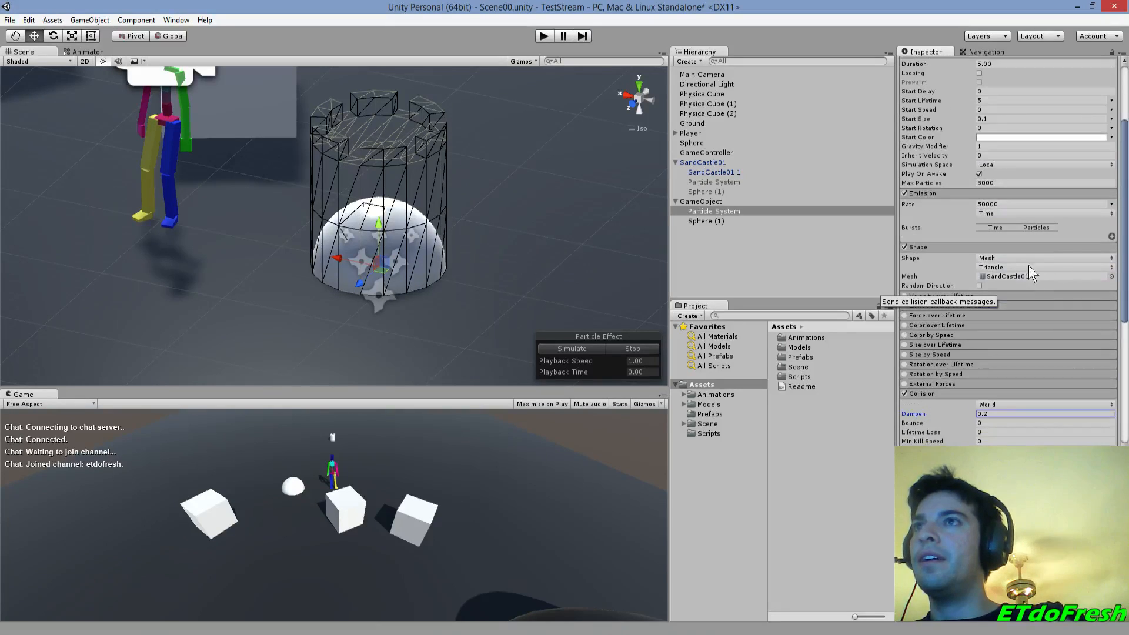
scroll(1029, 270, "up", 3)
left_click(987, 254)
left_click(1000, 293)
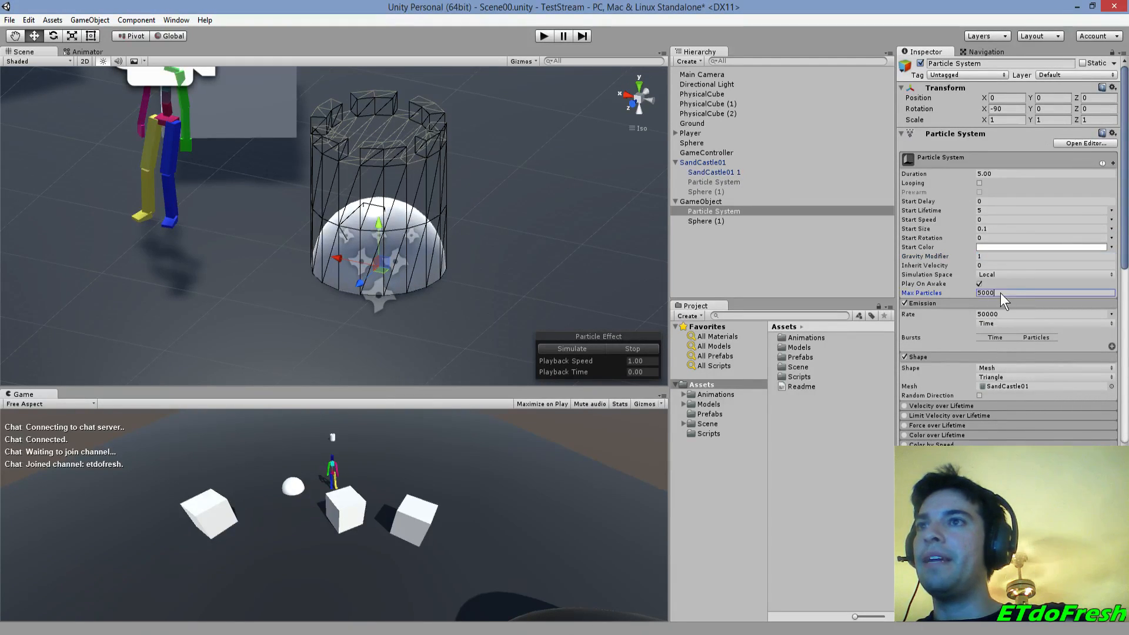
type("1000")
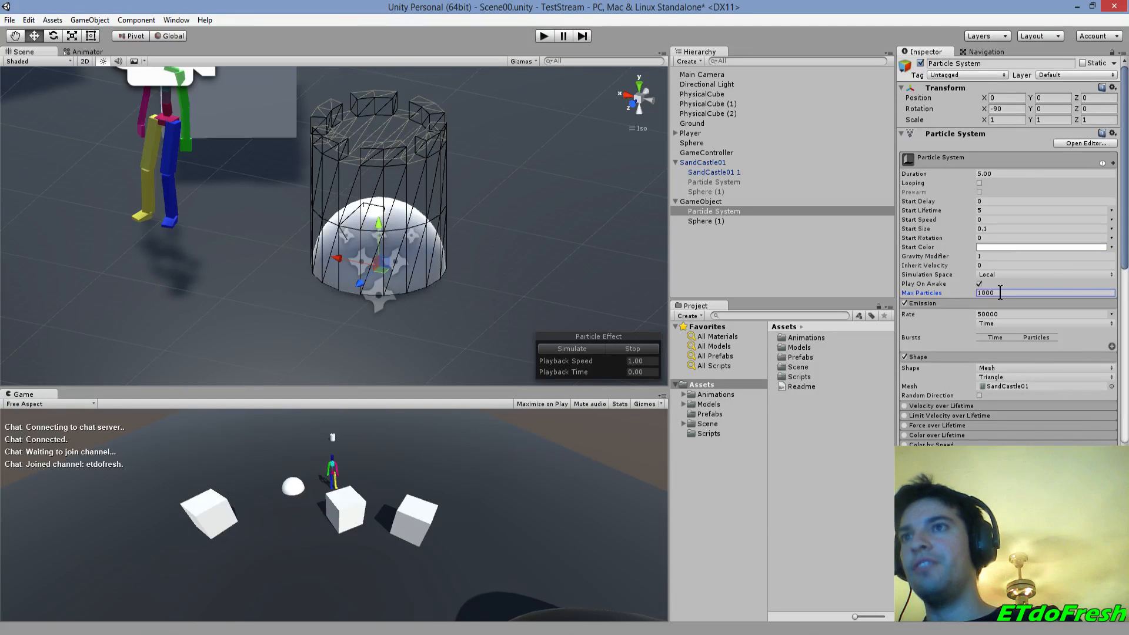
left_click(572, 349)
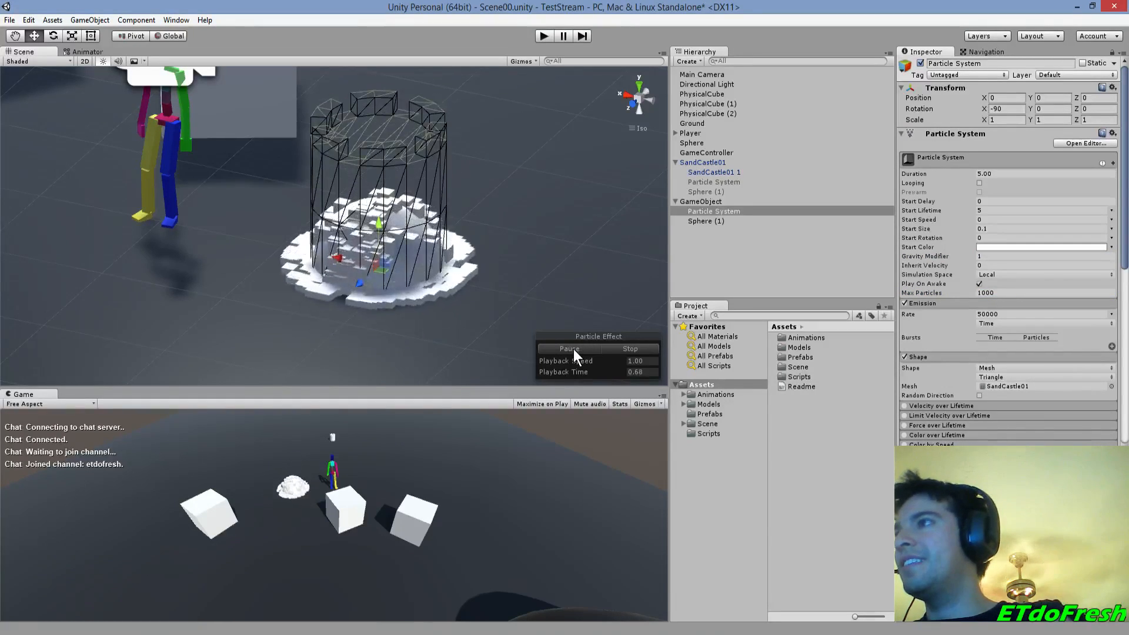
- Replay the particle simulation several times to examine how the cubes collapse over the sphere and onto the ground
left_click(615, 348)
left_click(580, 347)
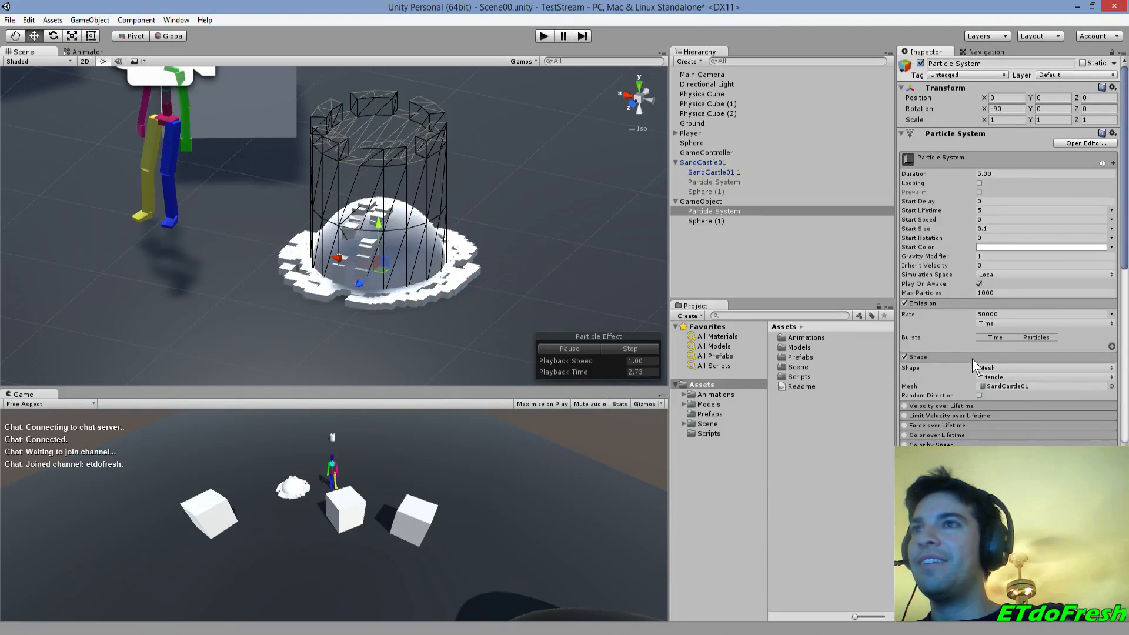
scroll(972, 358, "down", 3)
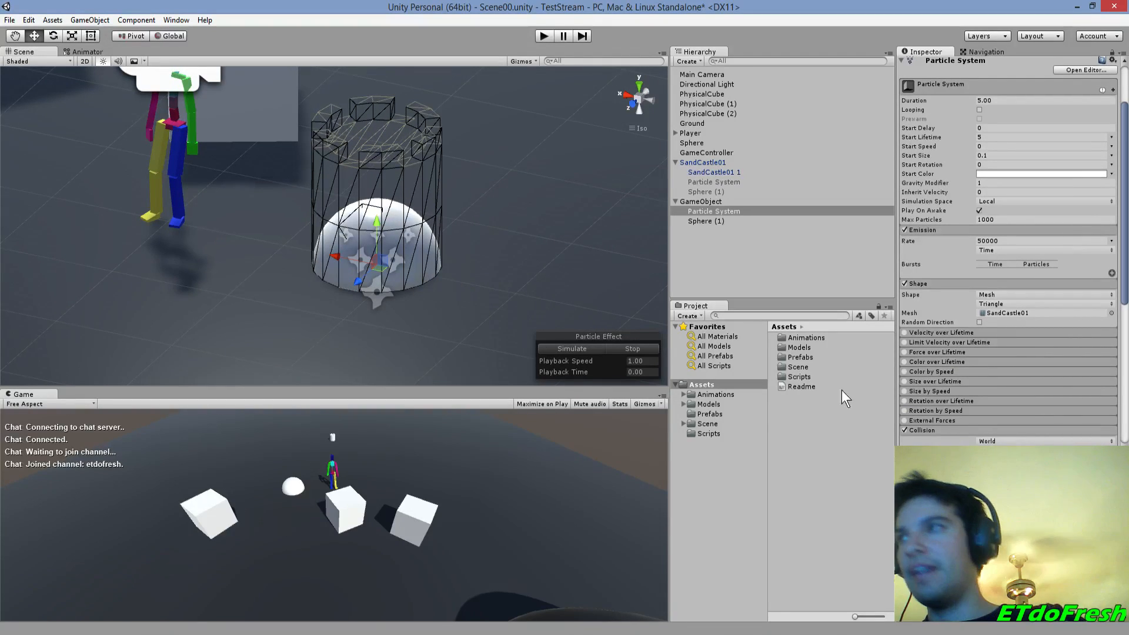
left_click(600, 349)
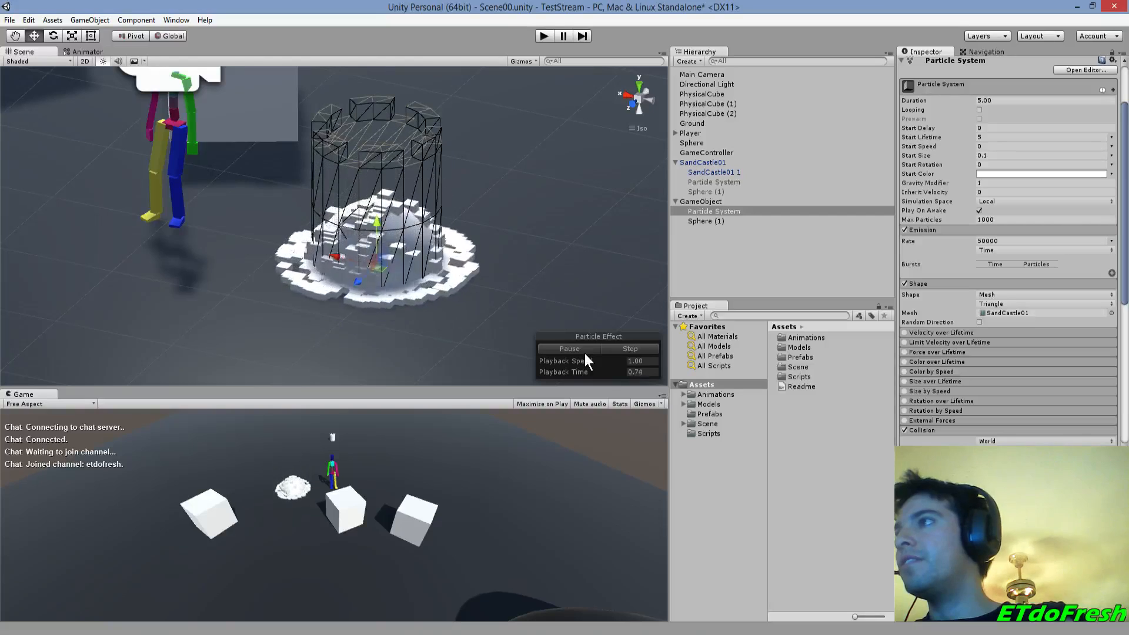
left_click(633, 348)
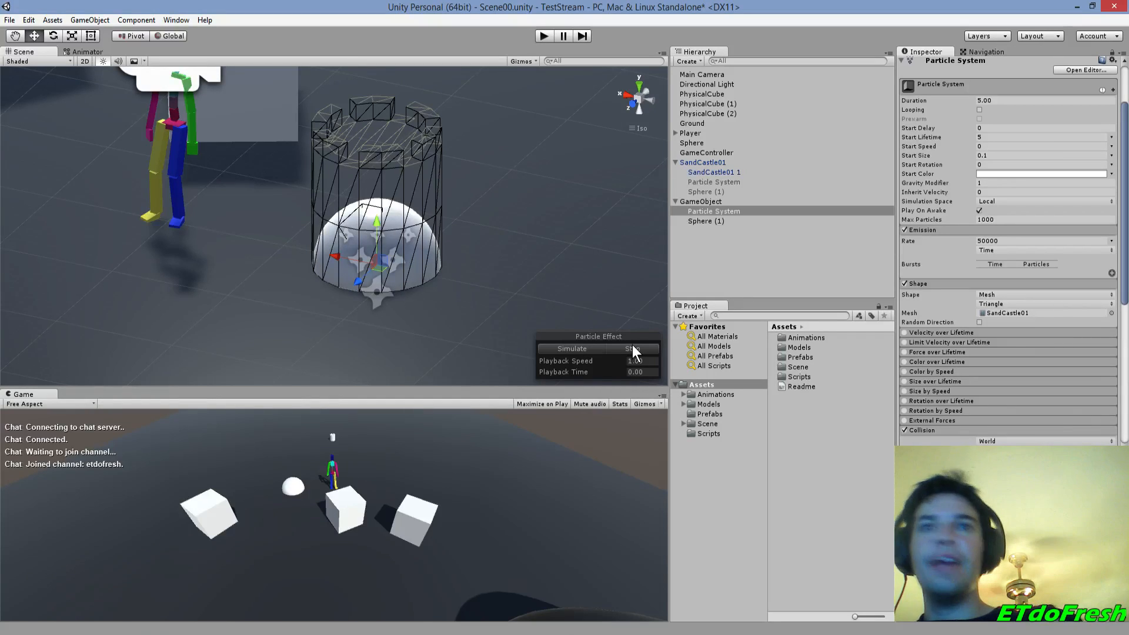
left_click(574, 349)
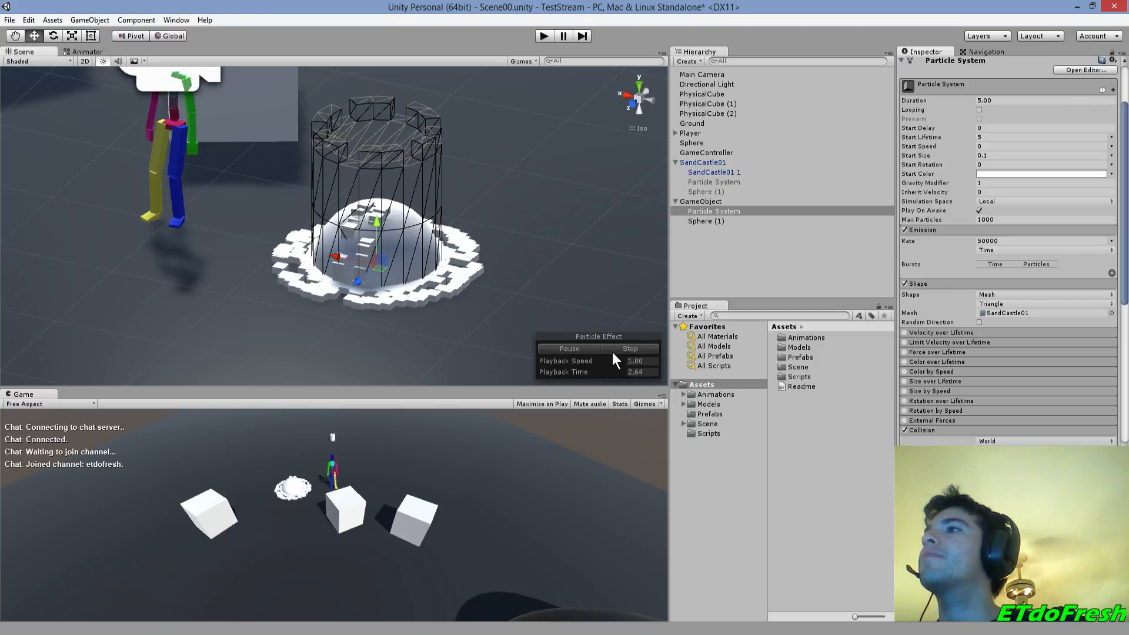
- Make the particles' Start Size random between the constants 0.02 and 0.05 and simulate the effect
left_click(627, 348)
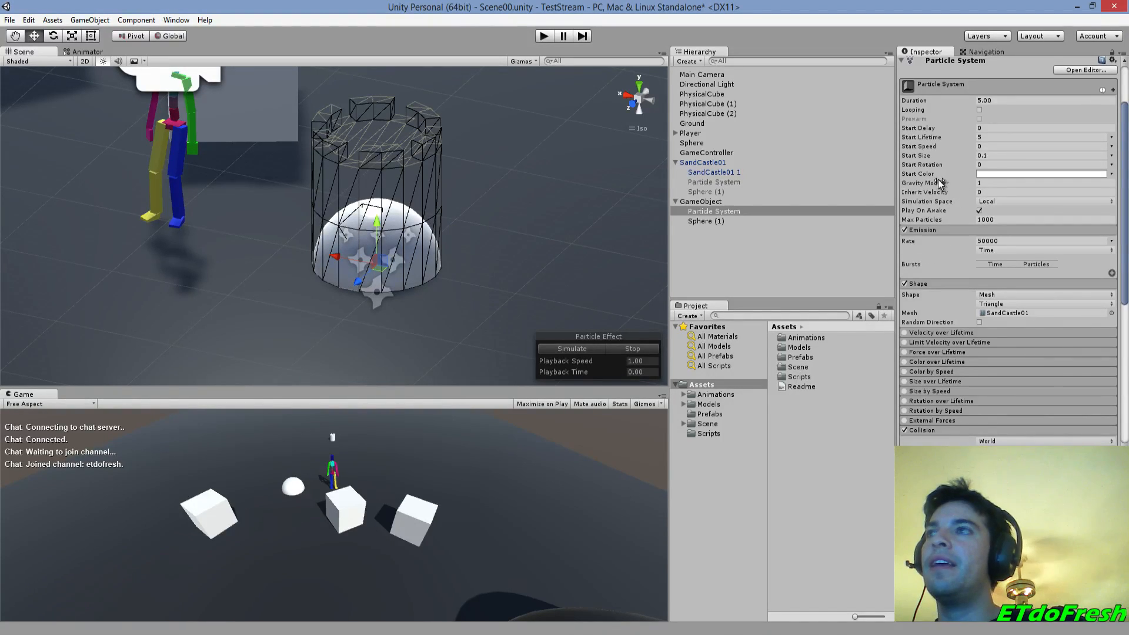
left_click(992, 155)
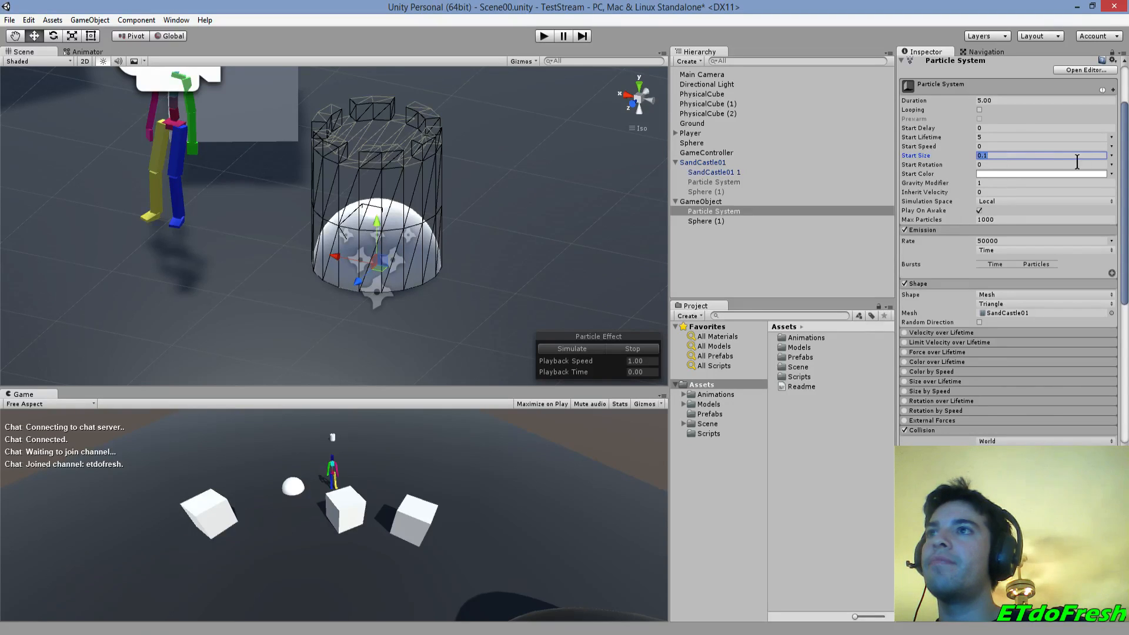
left_click(1111, 156)
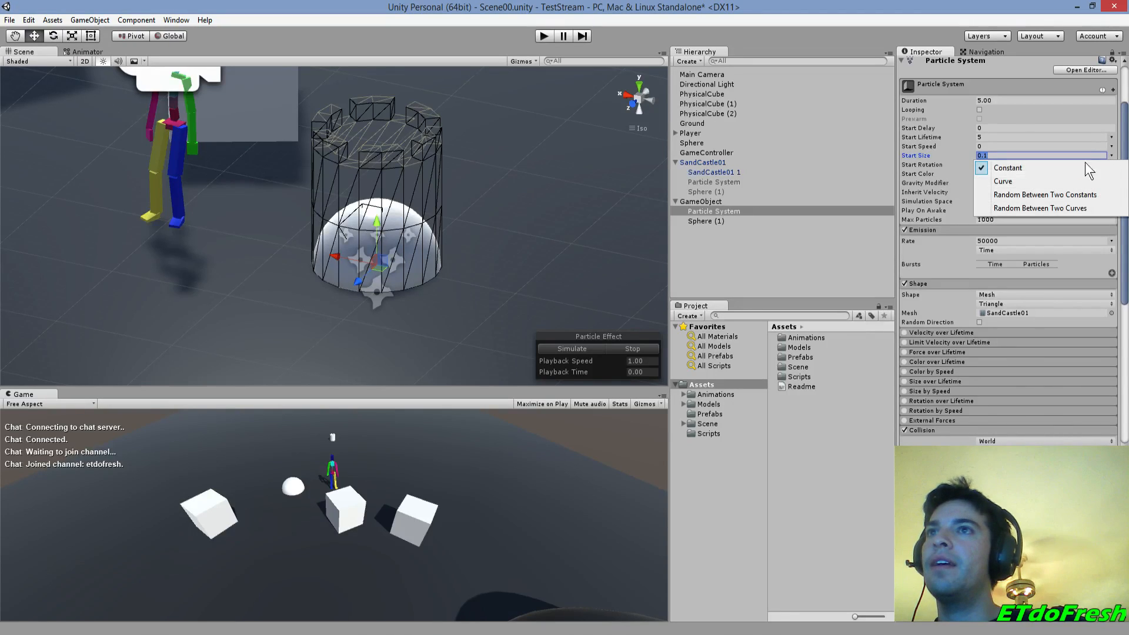
left_click(1052, 196)
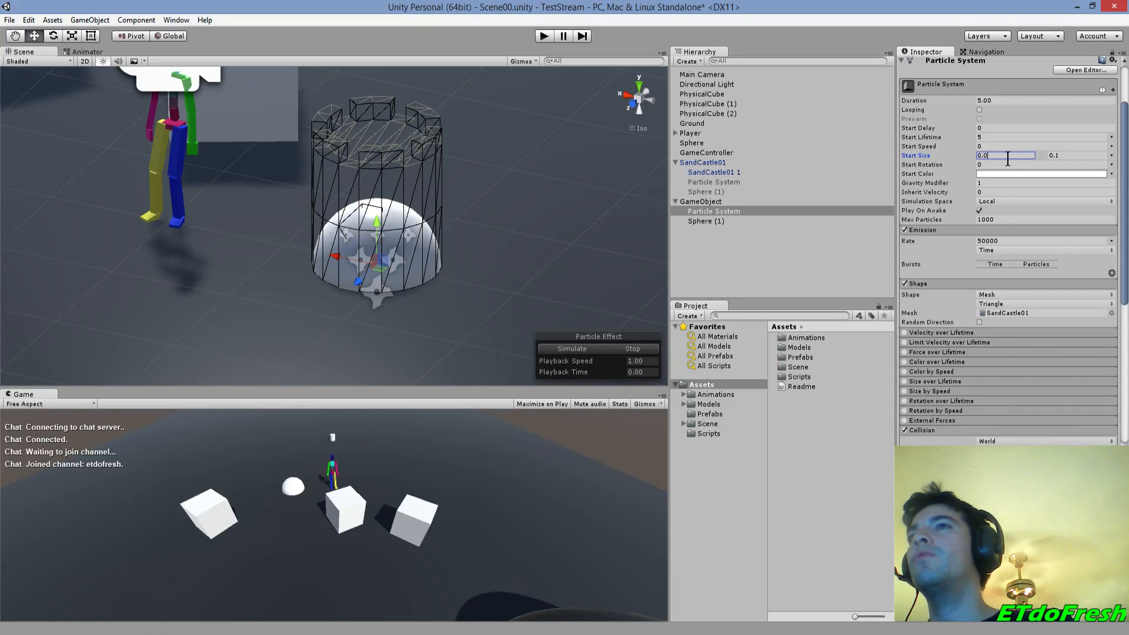
key("Tab")
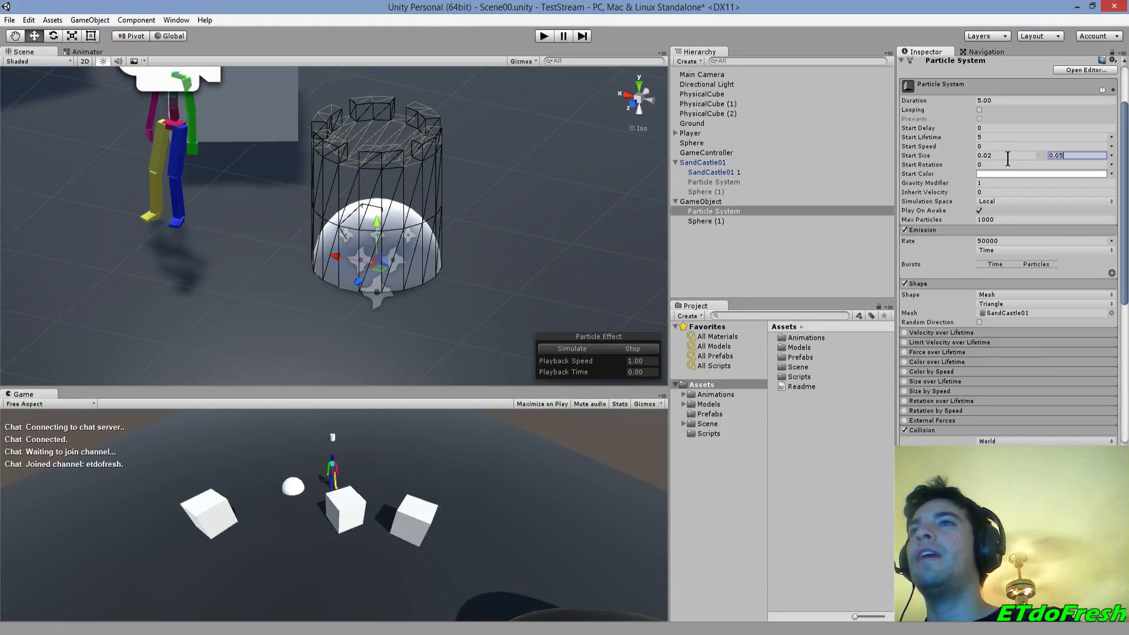
left_click(582, 348)
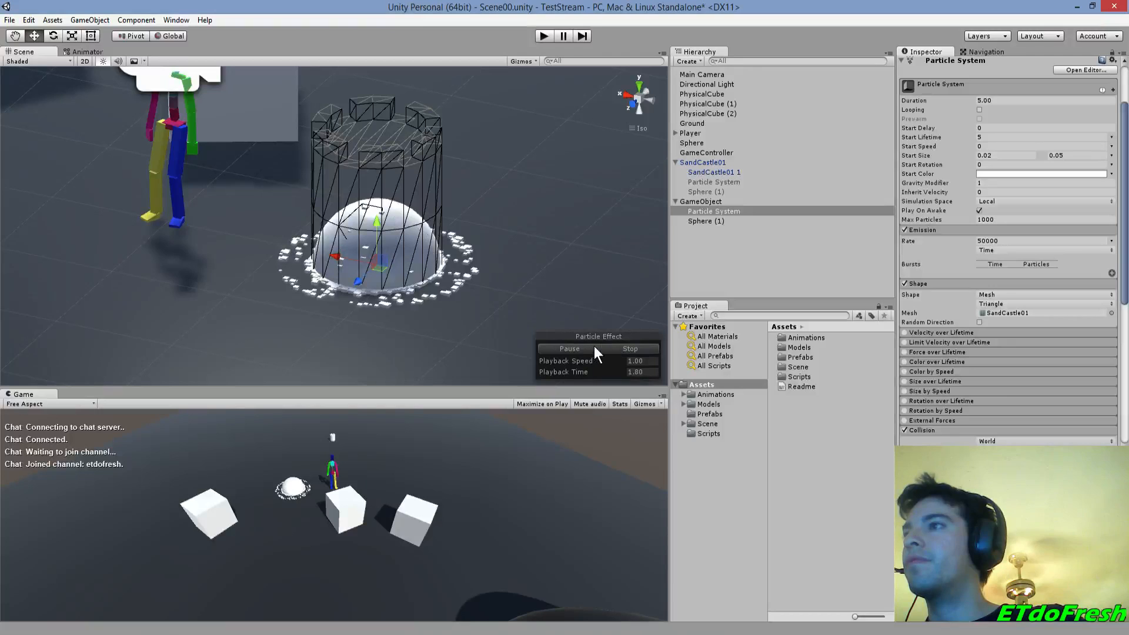
left_click(606, 345)
left_click(588, 347)
left_click(614, 345)
- Try a random Start Size range of 0.05 to 0.15 and replay the particle simulation
left_click(1066, 155)
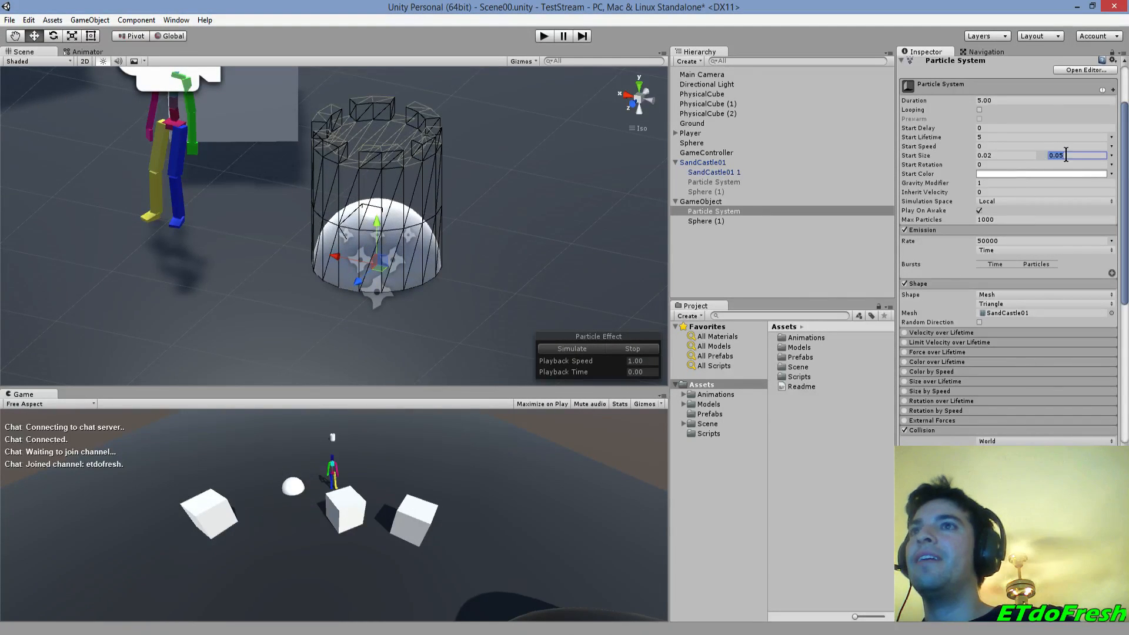
type("0.15")
left_click(989, 154)
type("0.0")
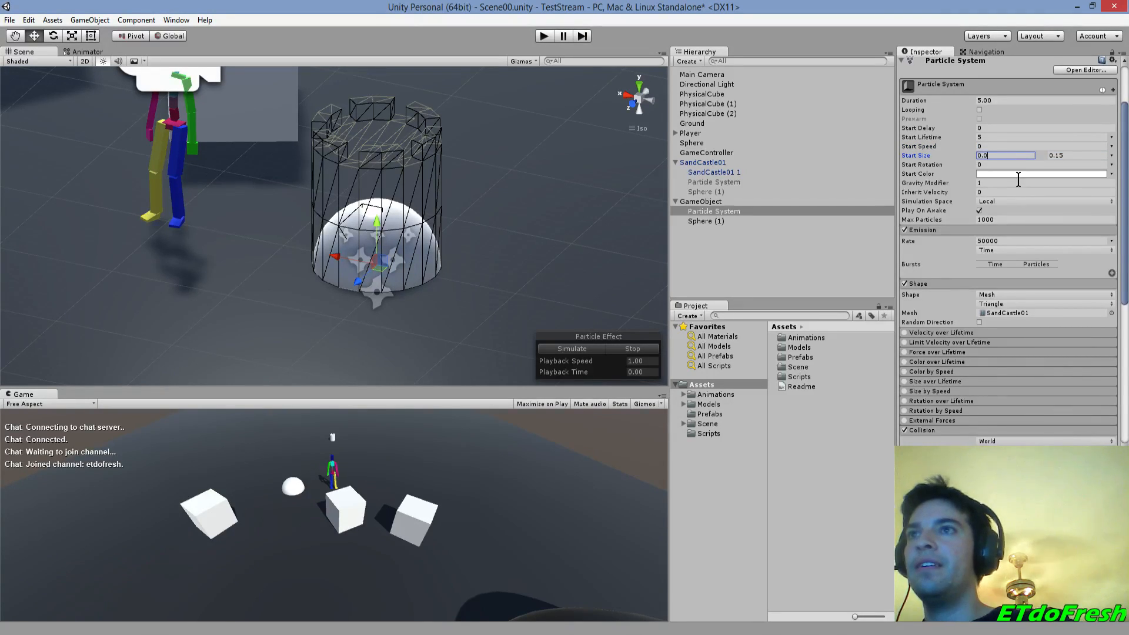
type("5")
left_click(564, 347)
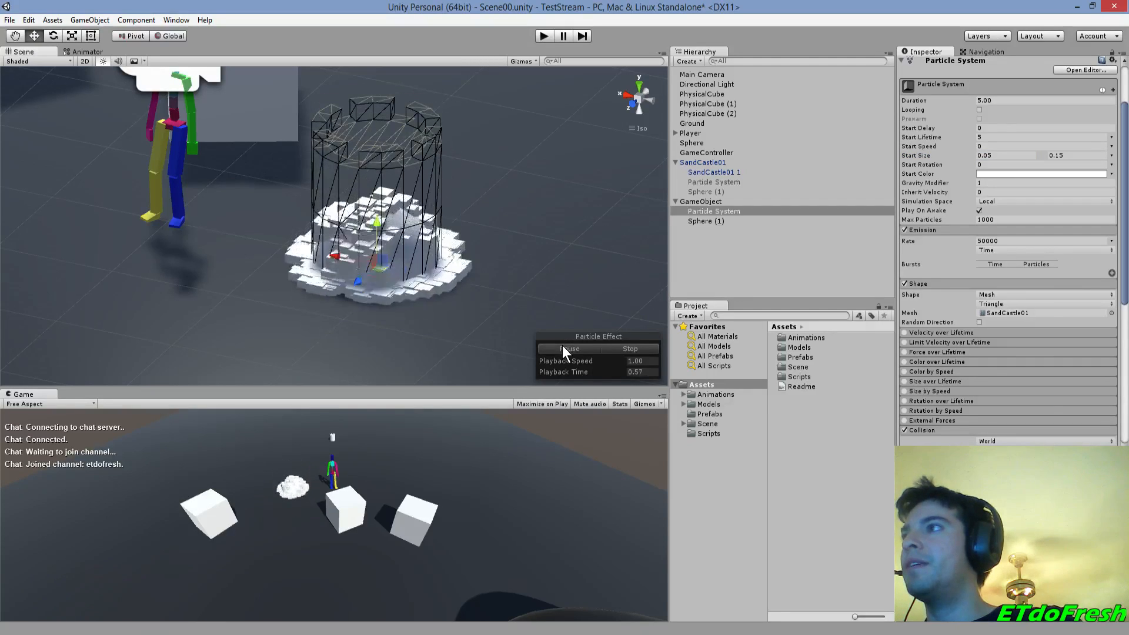
left_click(611, 350)
left_click(582, 348)
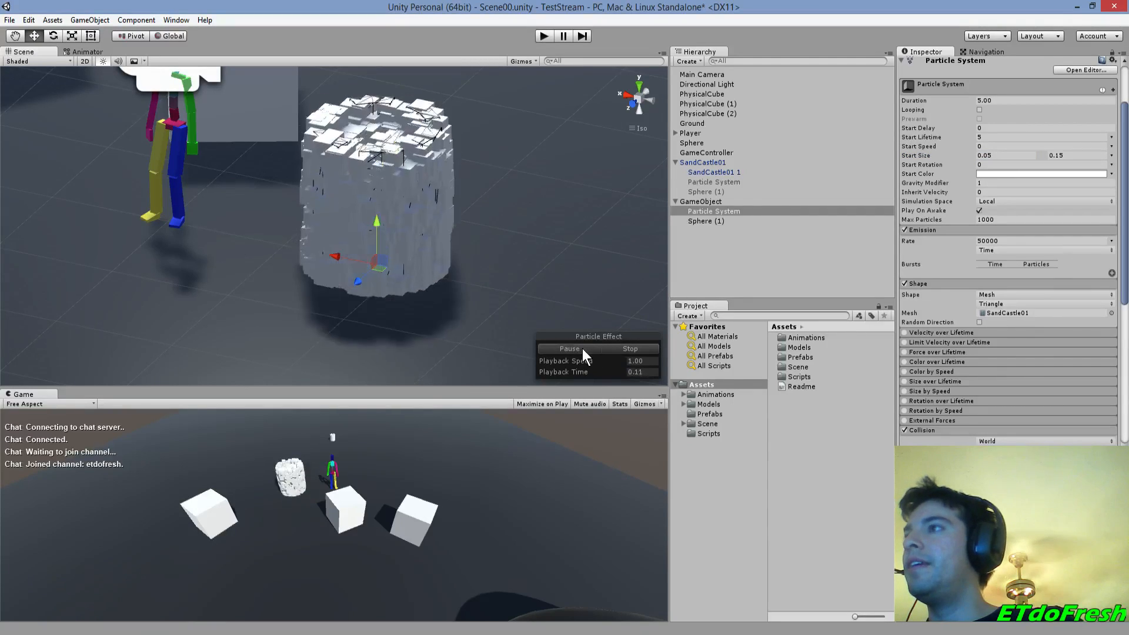
left_click(621, 345)
- Set the maximum Start Size to 0.1 and Max Particles to 2000, and simulate the effect briefly
left_click(1074, 165)
left_click(1071, 155)
type("0.1")
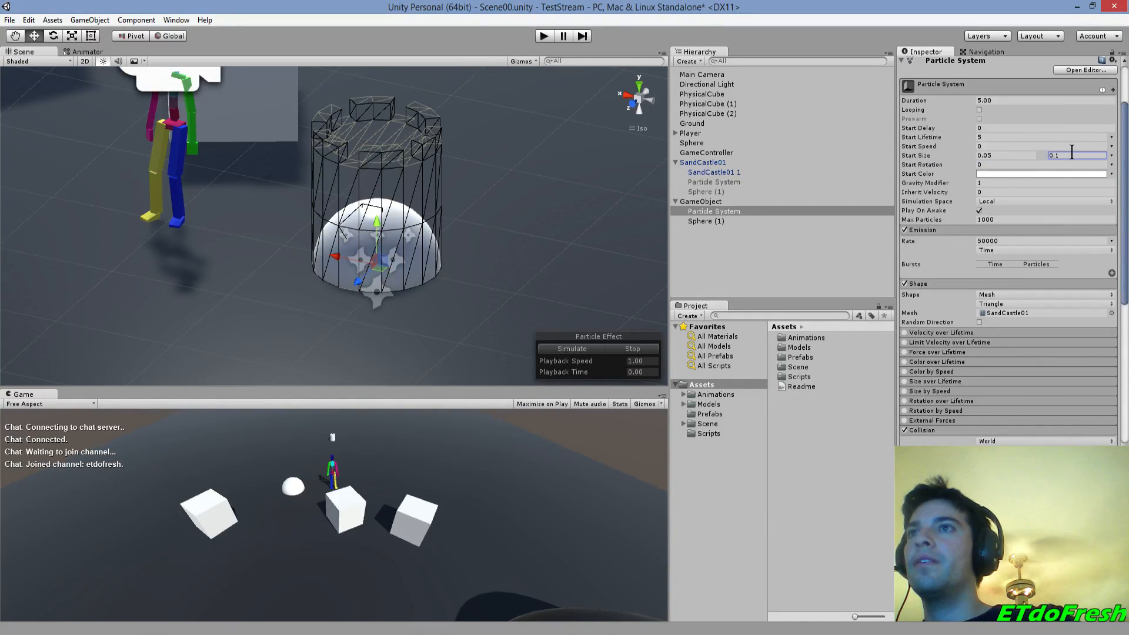
left_click(1000, 220)
type("200")
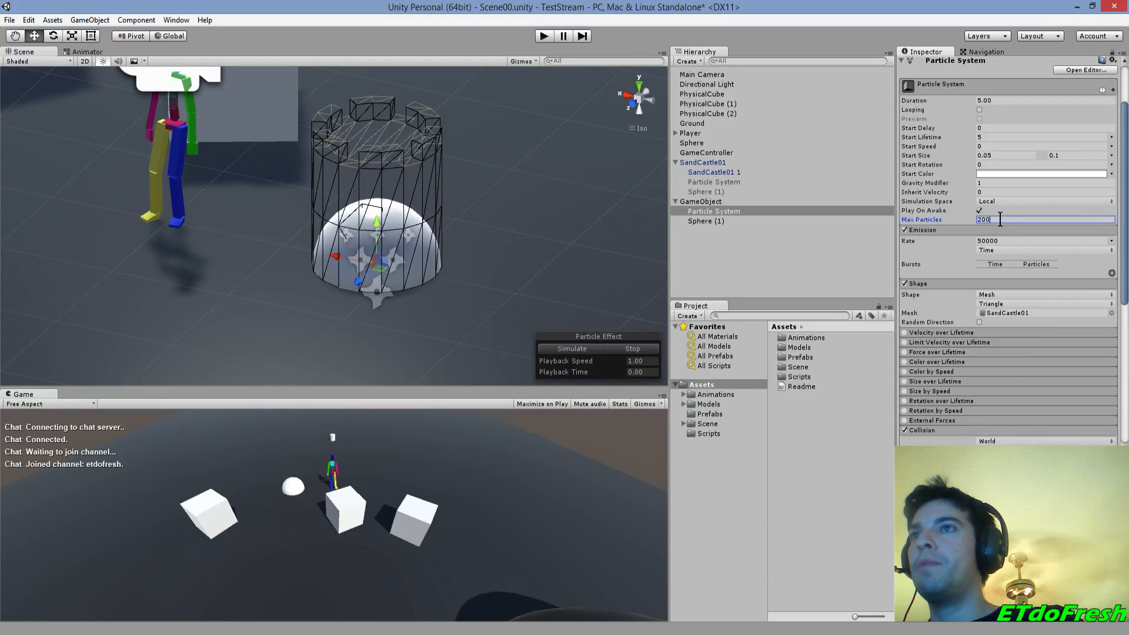
left_click(567, 348)
left_click(635, 348)
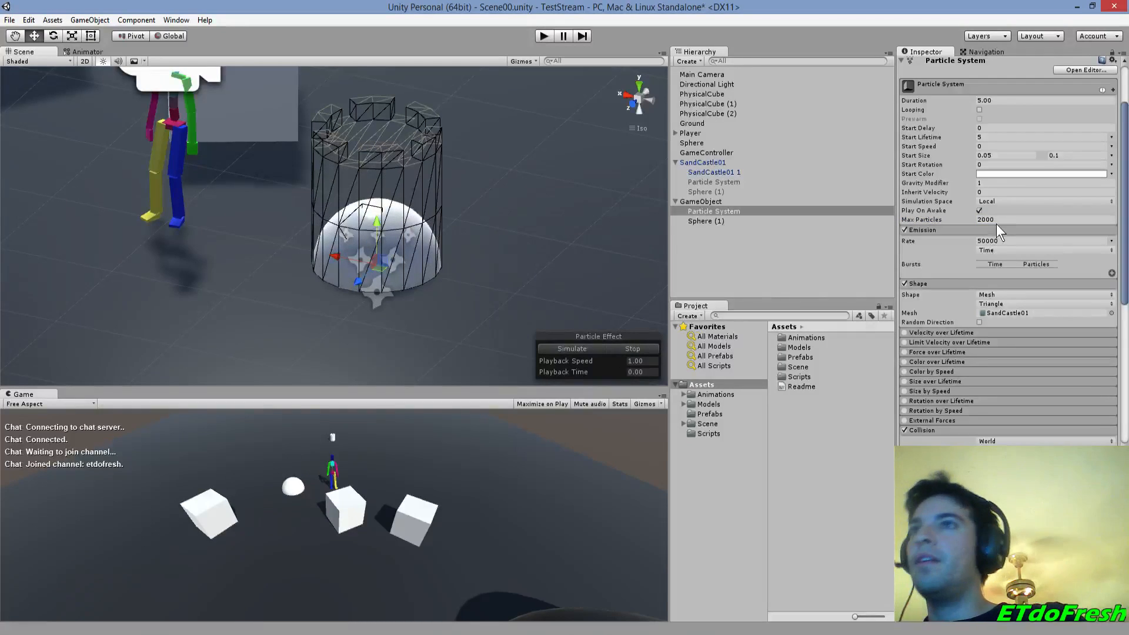
- Set the Gravity Modifier to 0 and enable Looping while the particle effect is simulating
left_click(995, 183)
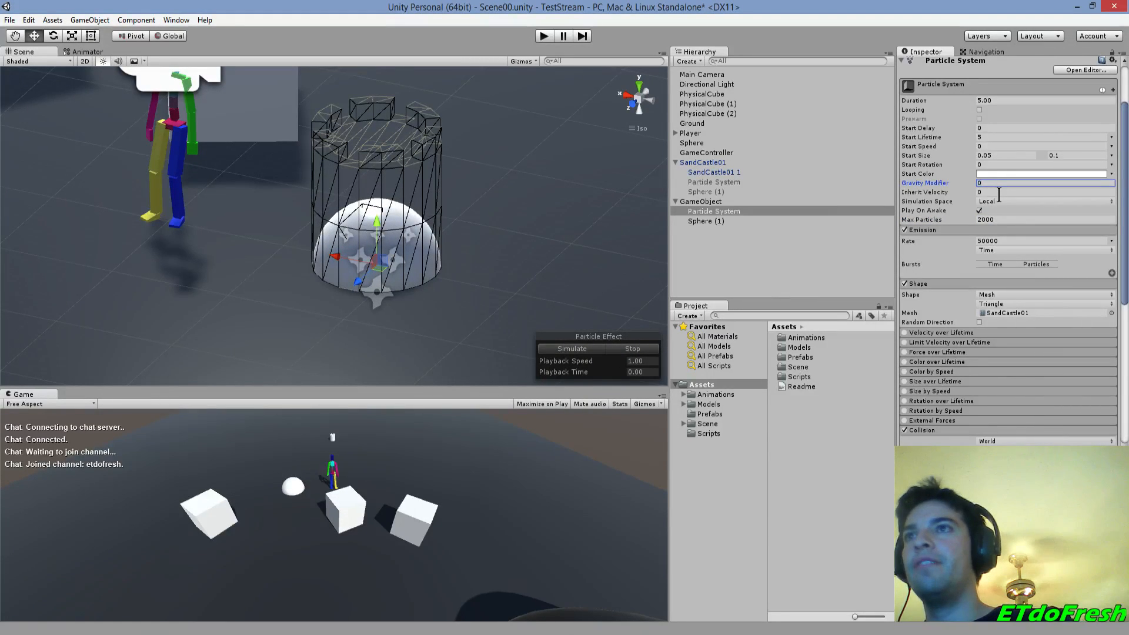
left_click(563, 348)
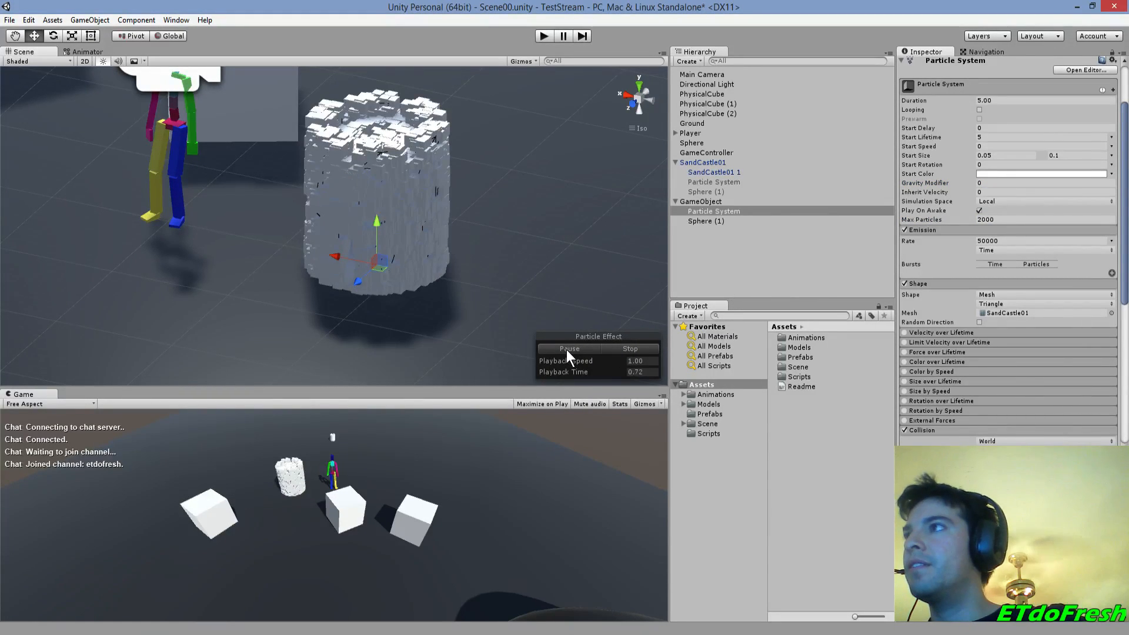
left_click(979, 110)
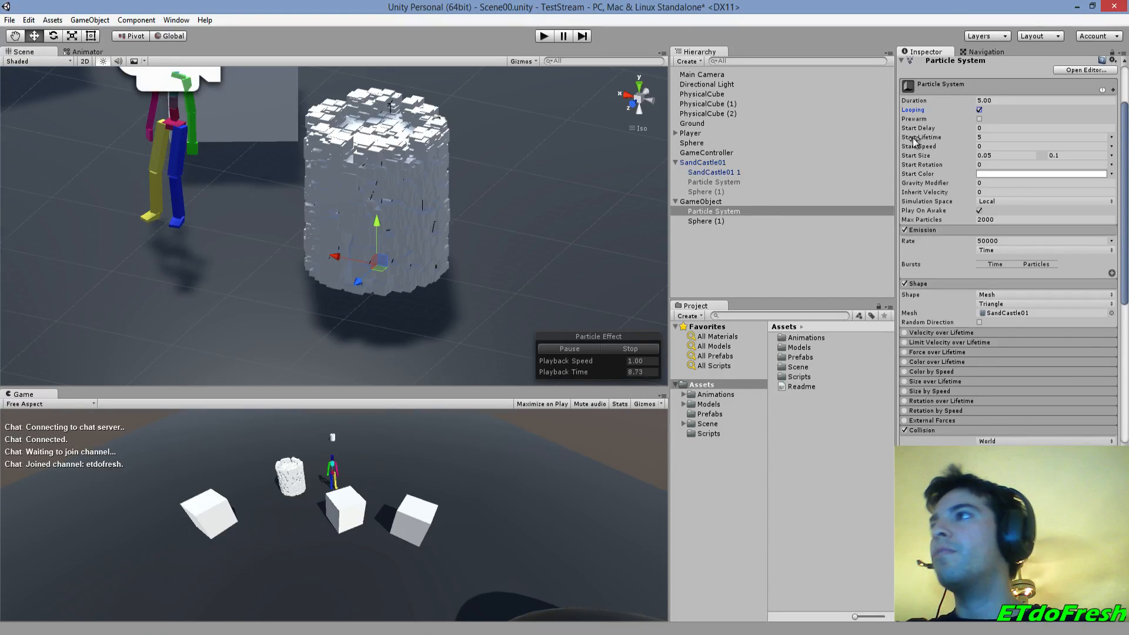
- Try a minimum Start Size of 0.1 with Max Particles set to 2500 on the looping effect
left_click(1000, 219)
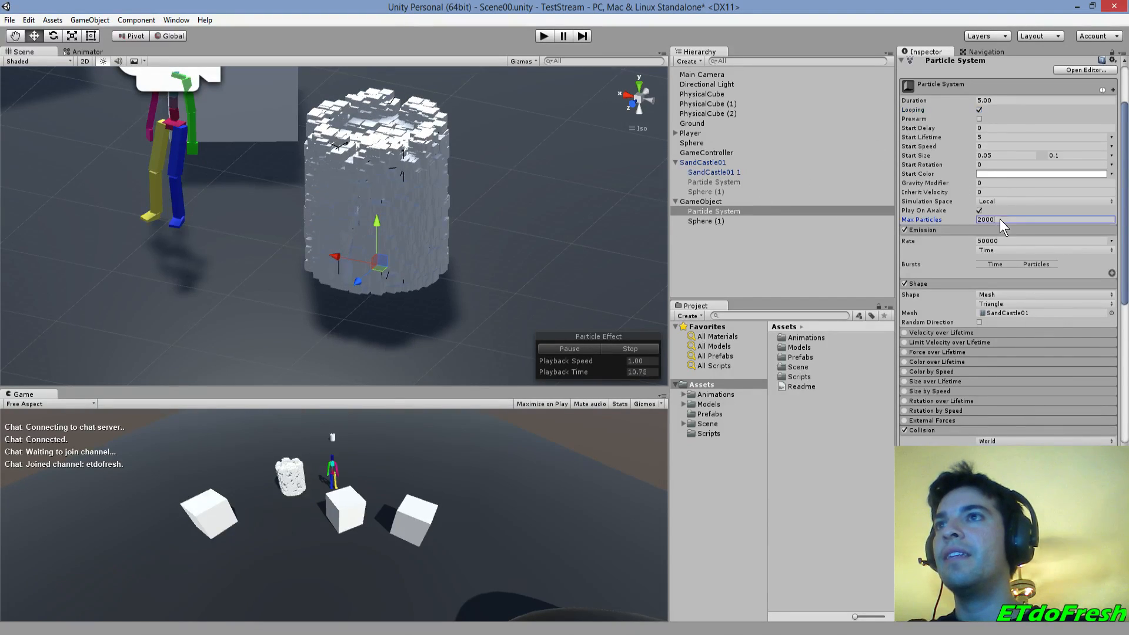
left_click(1017, 156)
right_click_drag(571, 261, 529, 236)
middle_click_drag(553, 271, 470, 220)
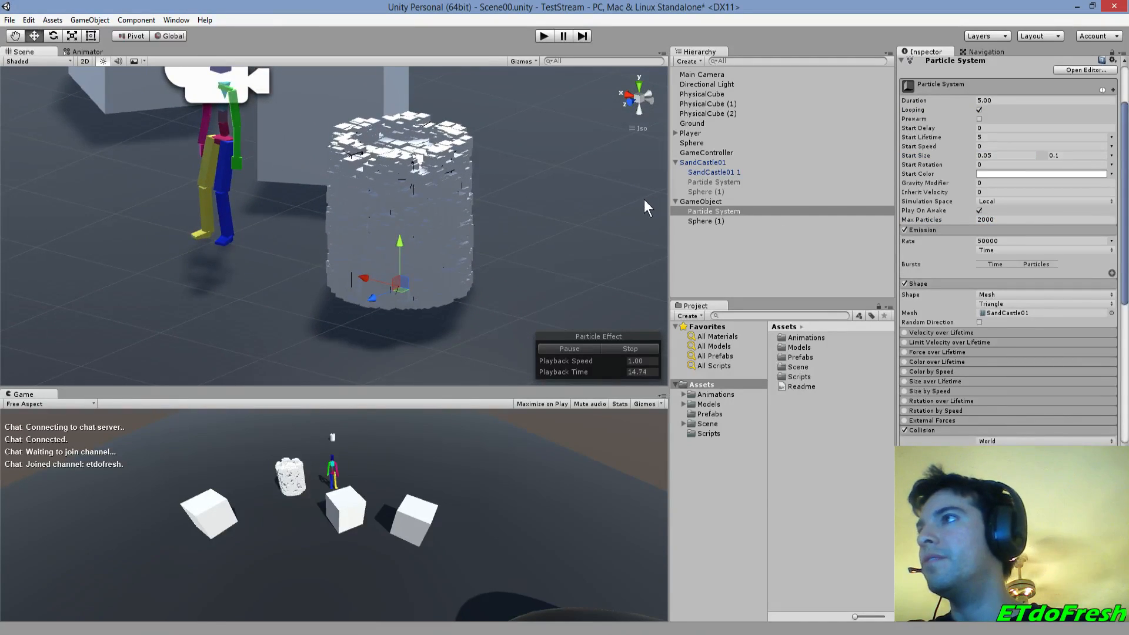
left_click(1014, 154)
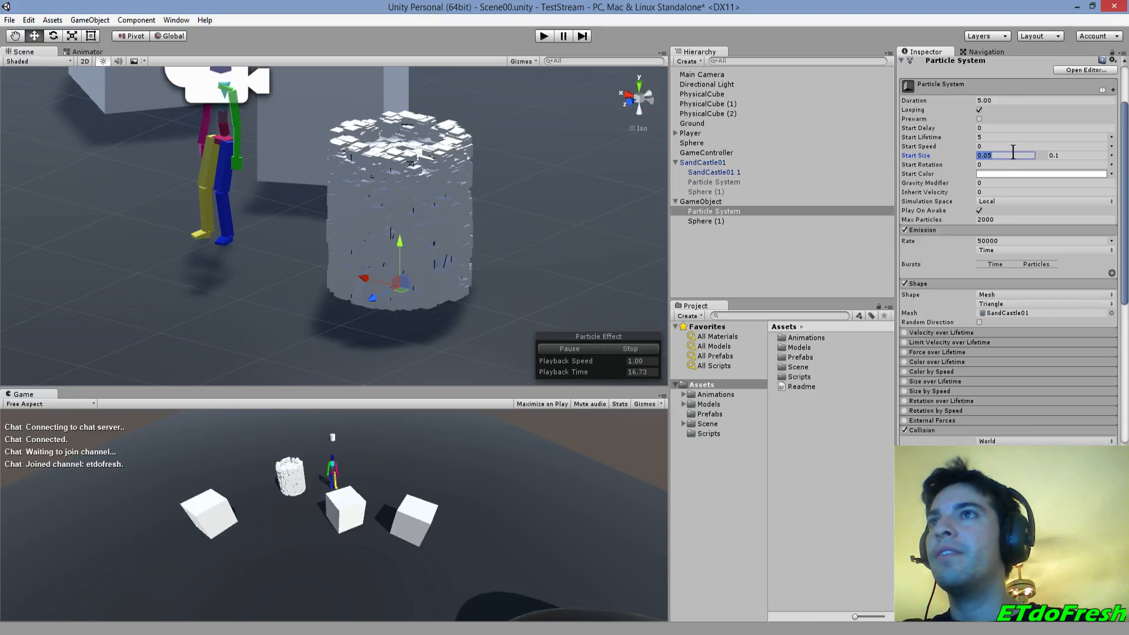
type(".1")
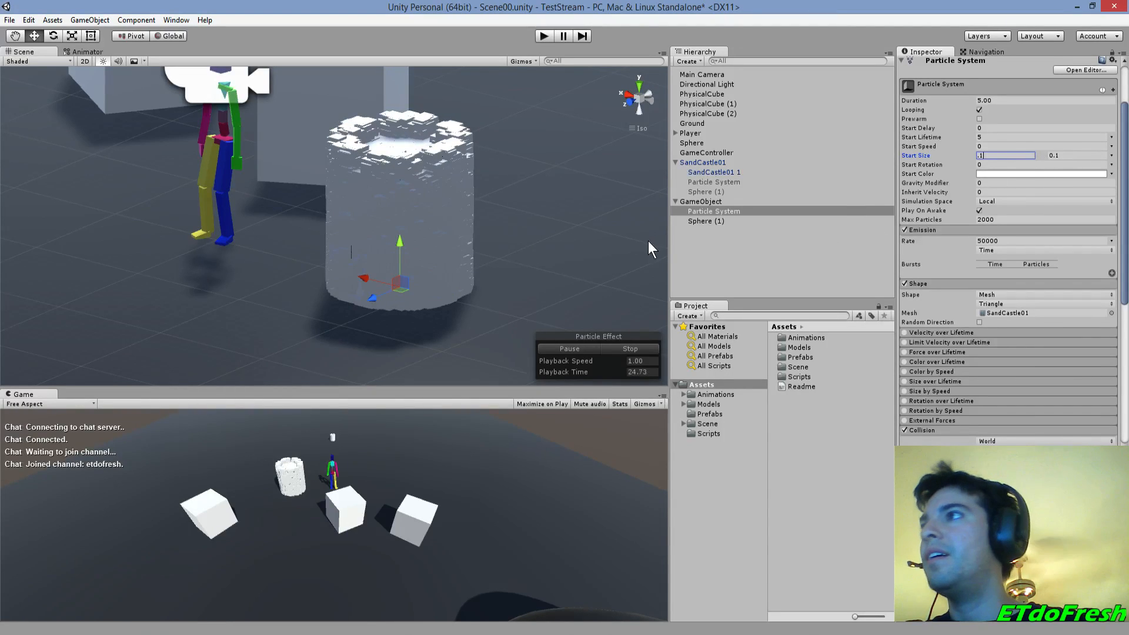
left_click(1011, 219)
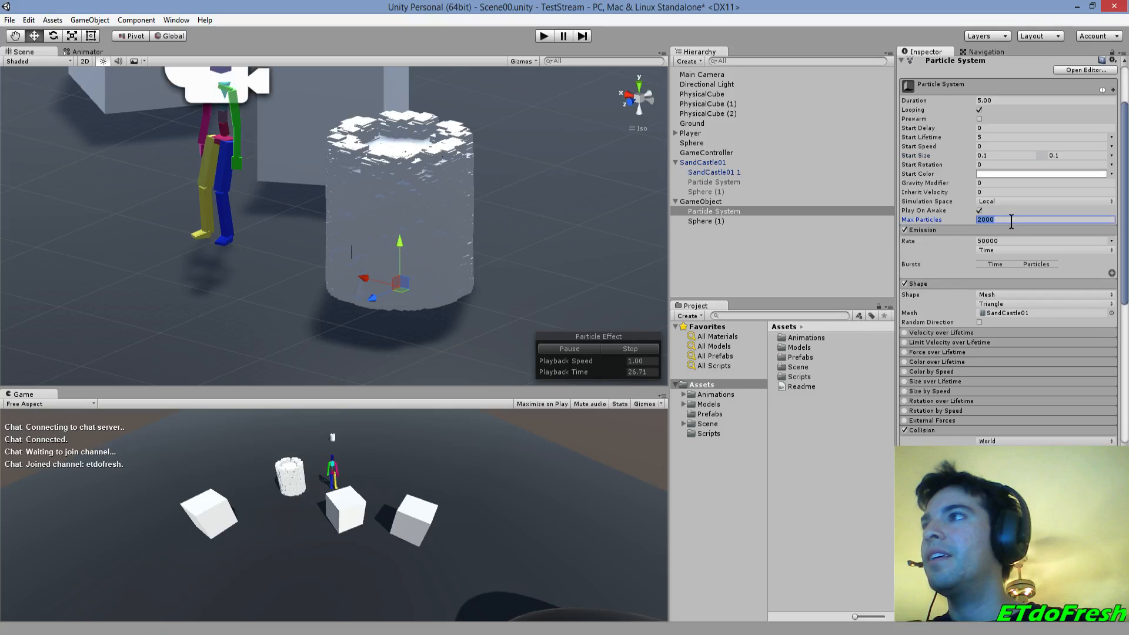
type("2500")
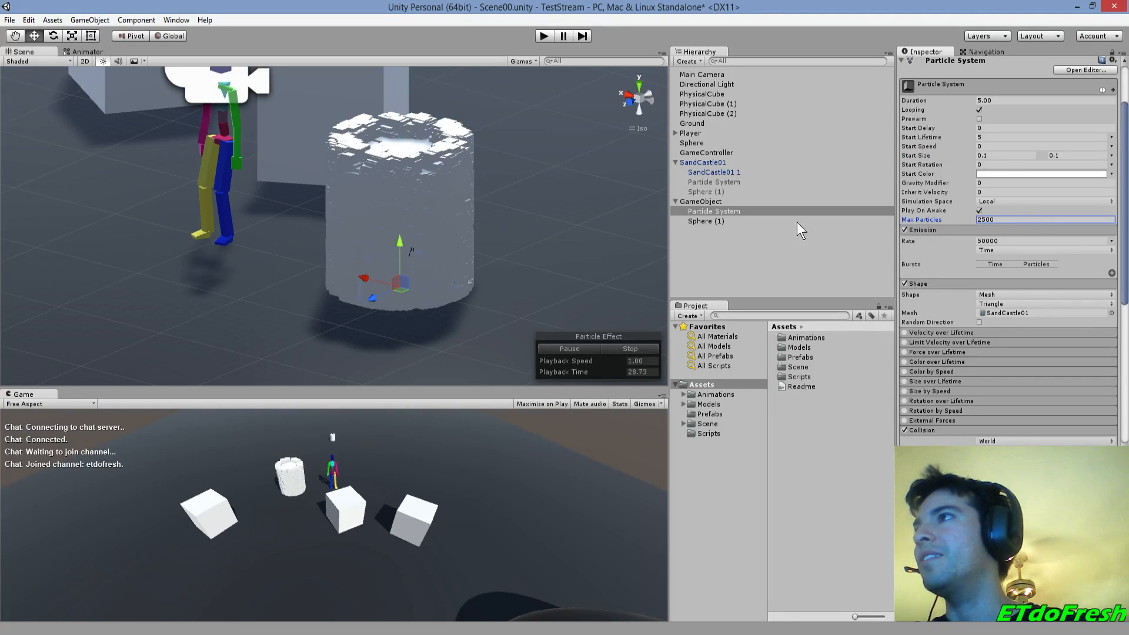
- Try a minimum Start Size of 0.01 and examine the castle's particle coverage from another angle
left_click(1004, 157)
type(".01")
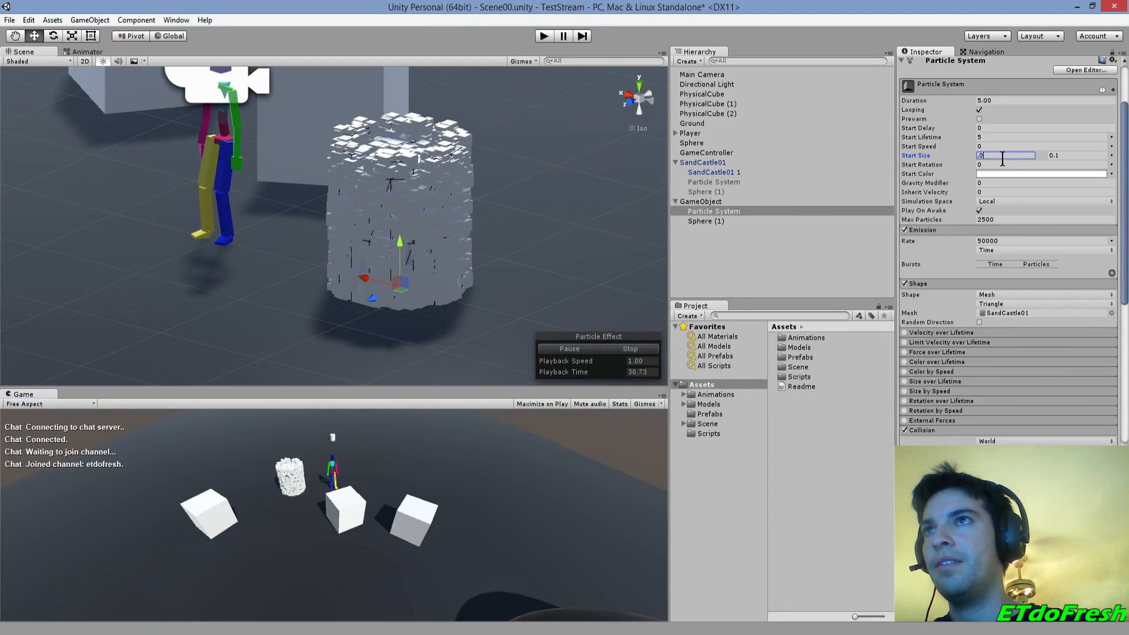
left_click(1071, 154)
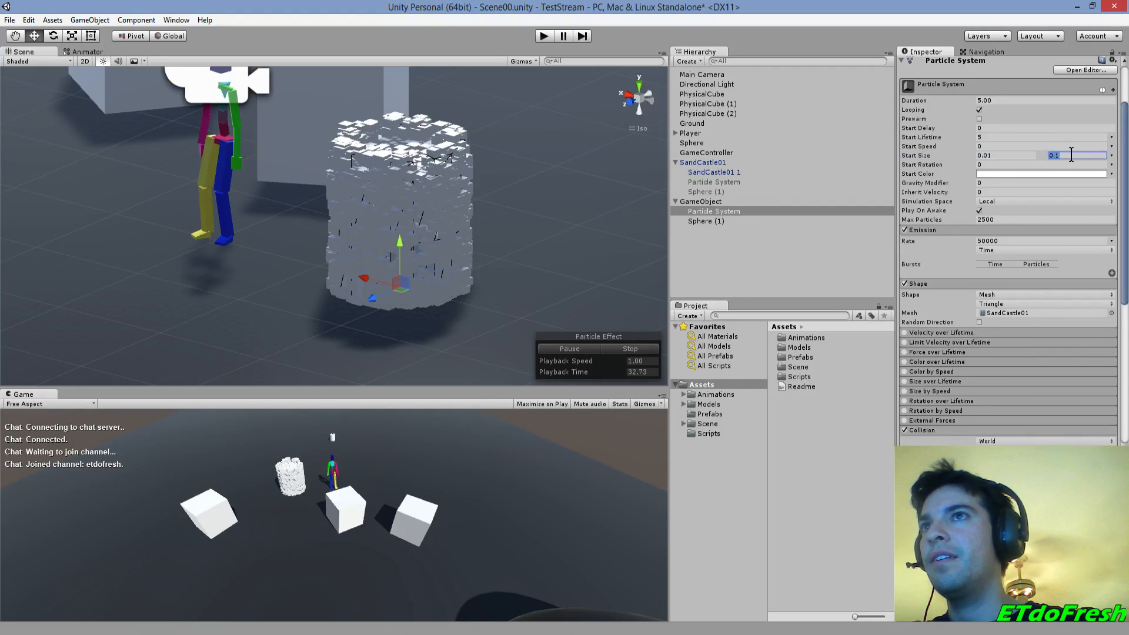
left_click_drag(634, 247, 596, 247, "alt")
middle_click_drag(595, 247, 538, 235)
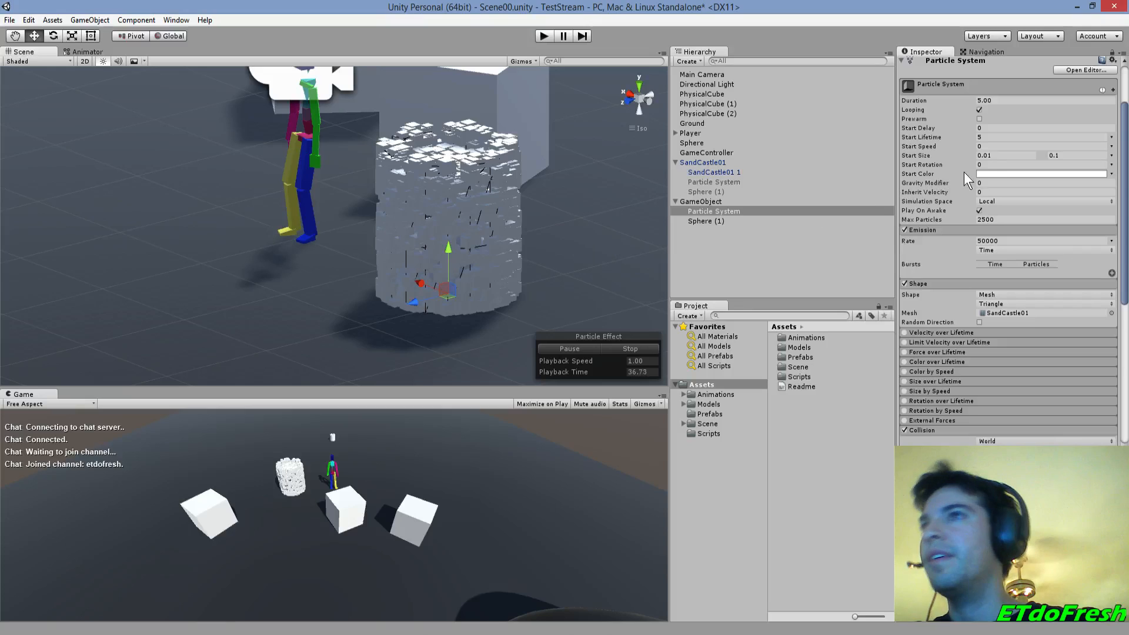
- Set the minimum Start Size to 0.1 and lower Max Particles to 1500 and finally to 1000
left_click(1011, 155)
type(".1")
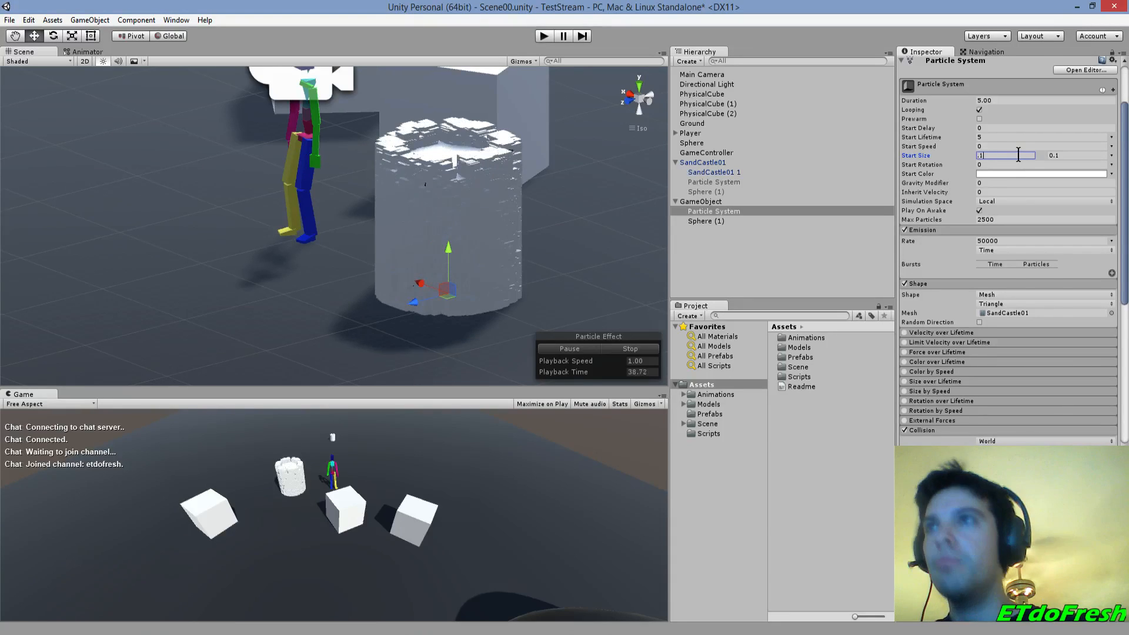
left_click(998, 219)
type("1")
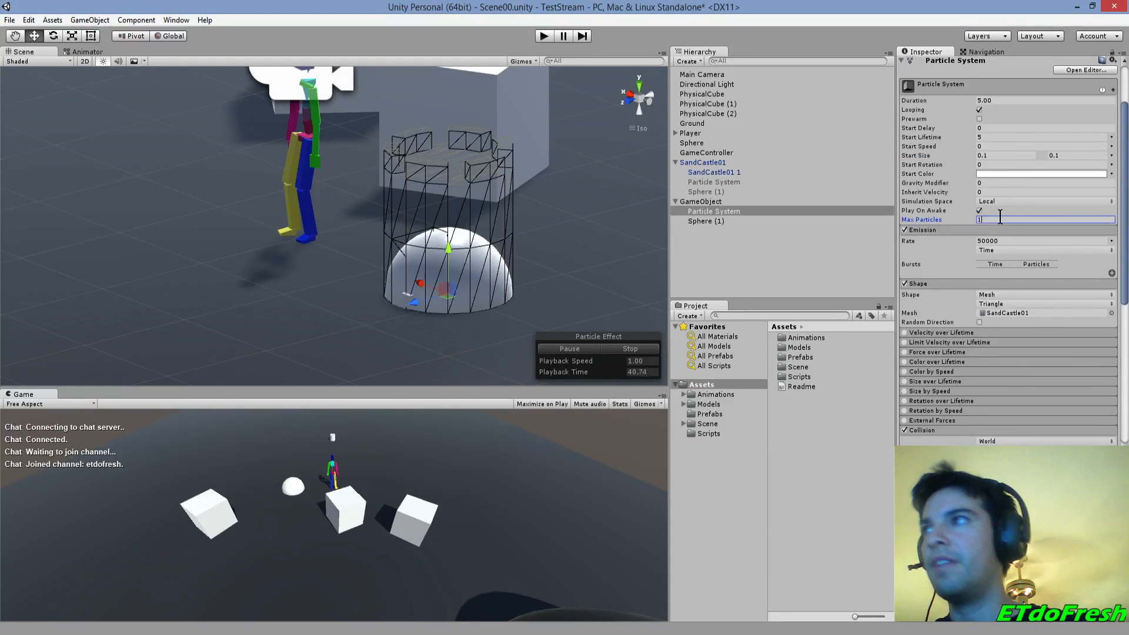
type("500")
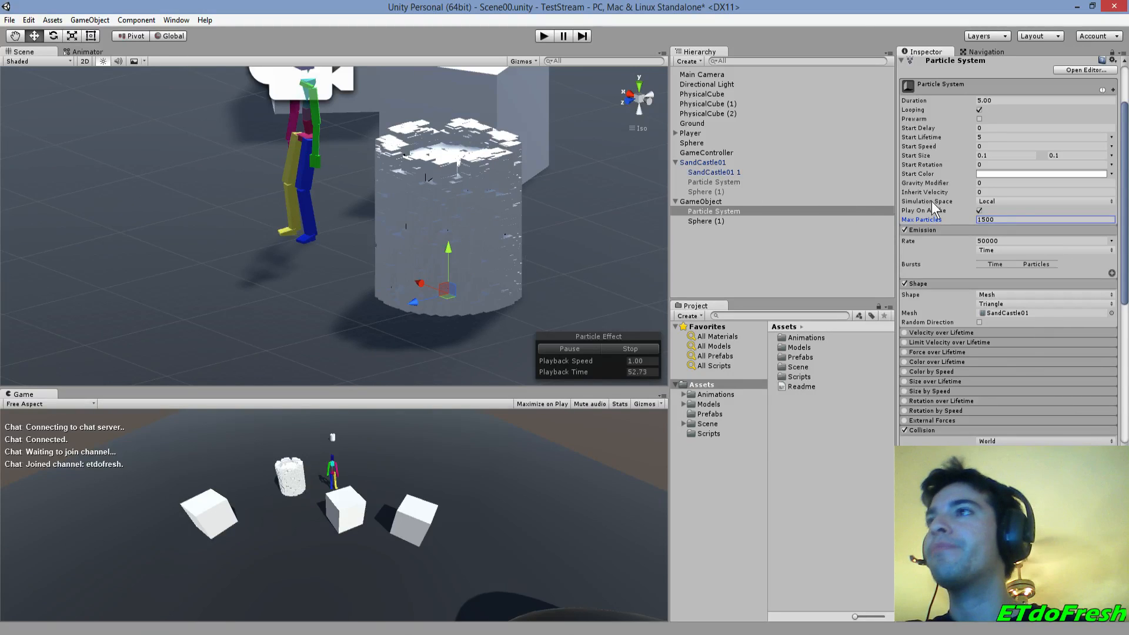
type("1000")
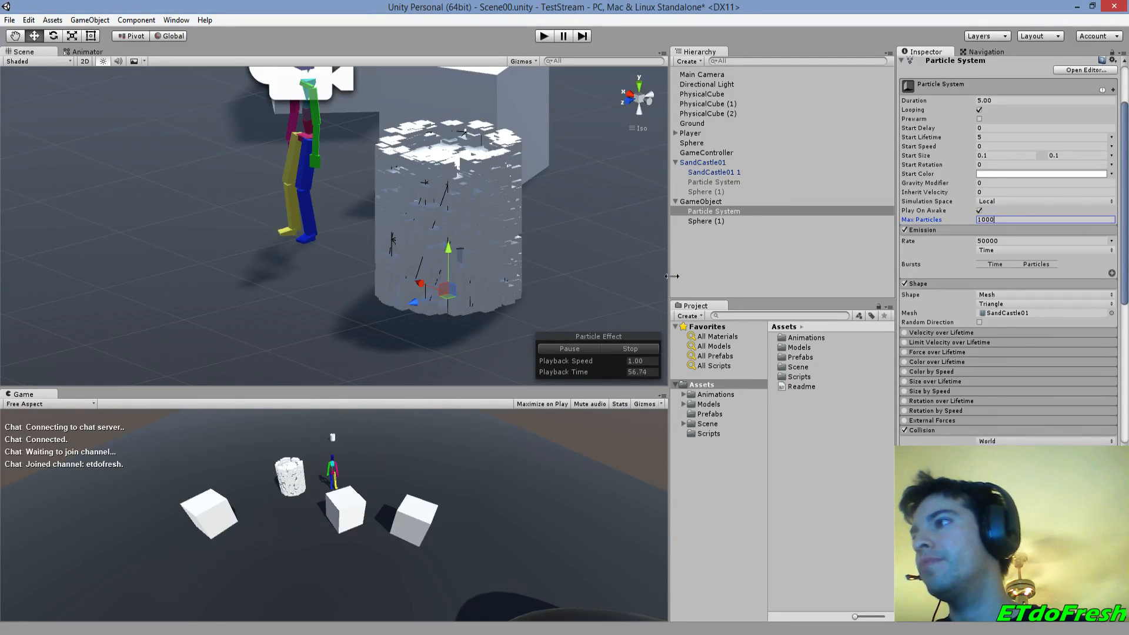
- Set the Gravity Modifier to 1 and both the Start Lifetime and the Duration to 3
left_click(991, 183)
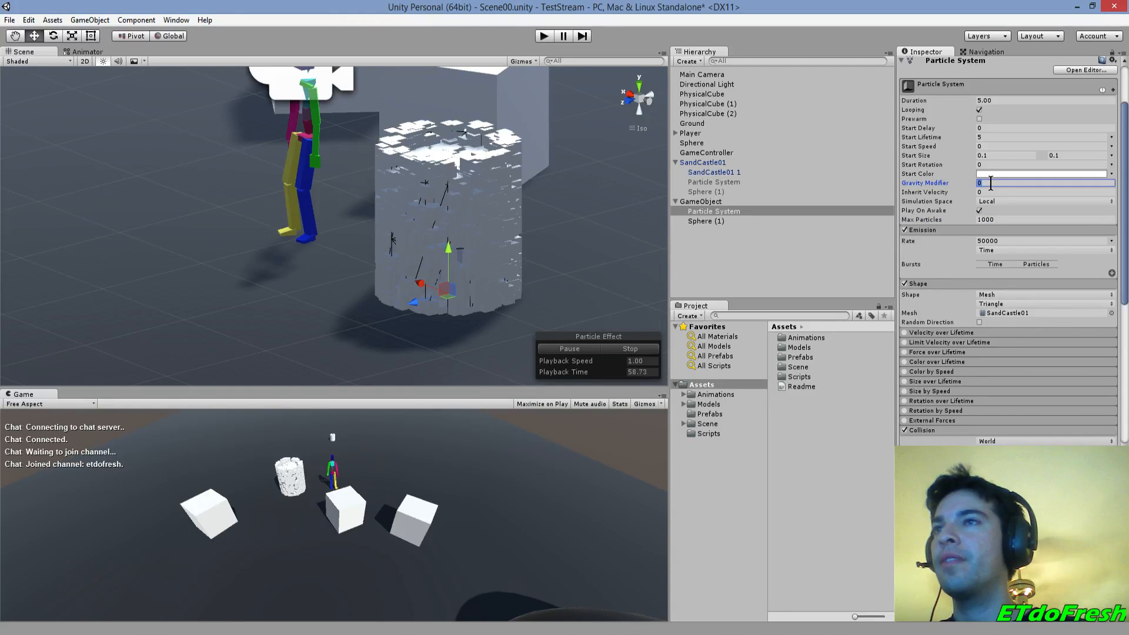
type("1")
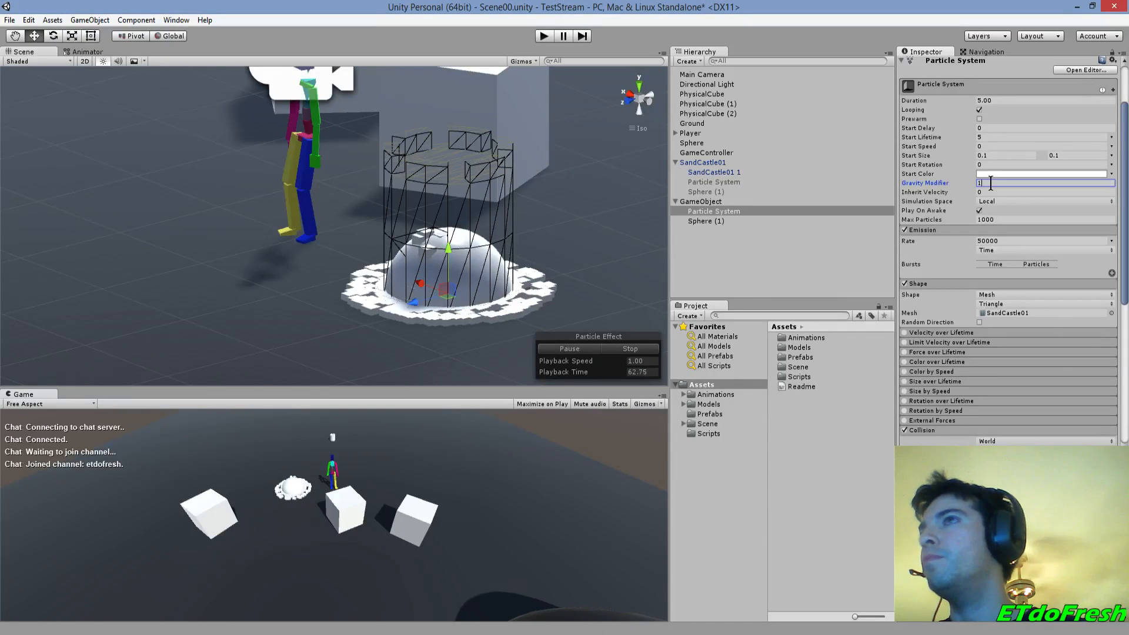
left_click(985, 136)
type("3")
left_click(996, 101)
type("3")
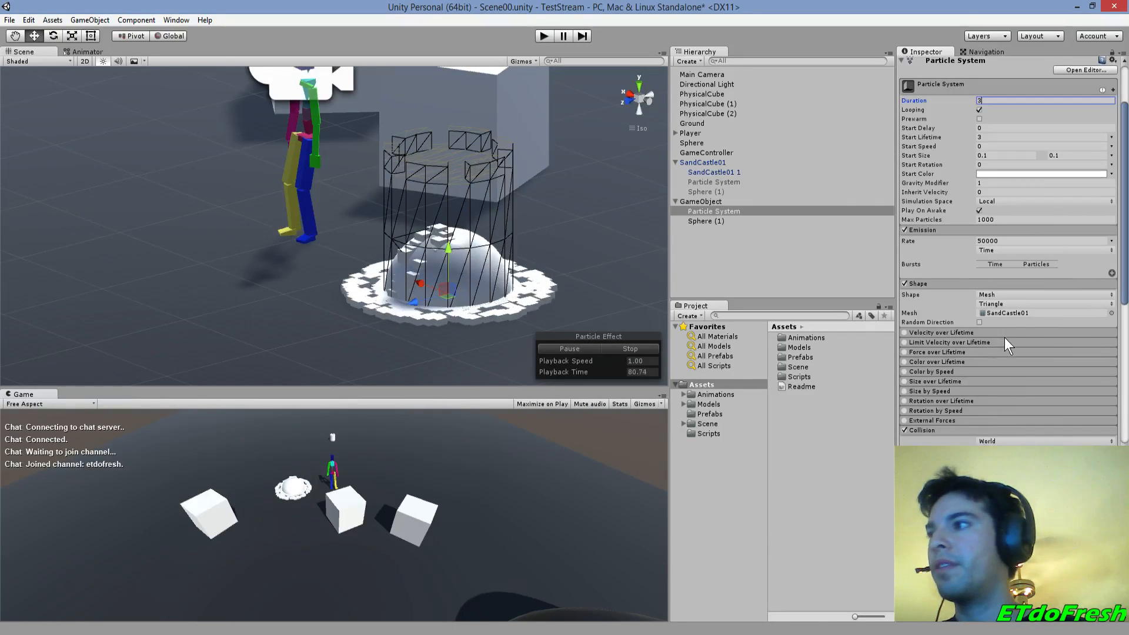
- Enable the Size over Lifetime module of the particle system and expand its settings
scroll(1001, 340, "down", 2)
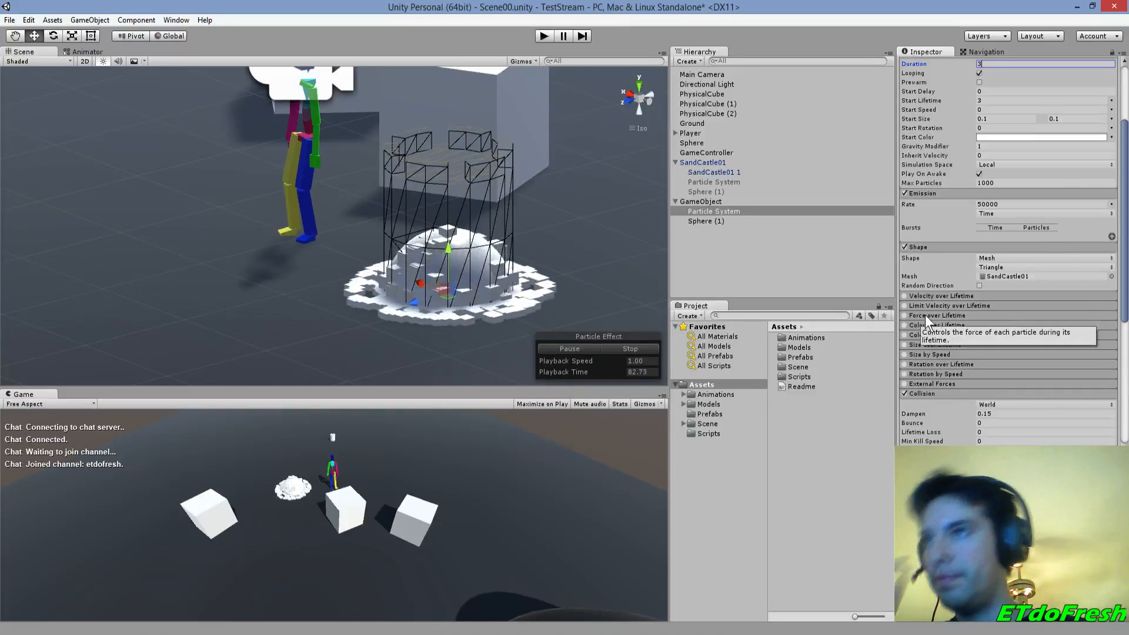
left_click(905, 344)
left_click(941, 344)
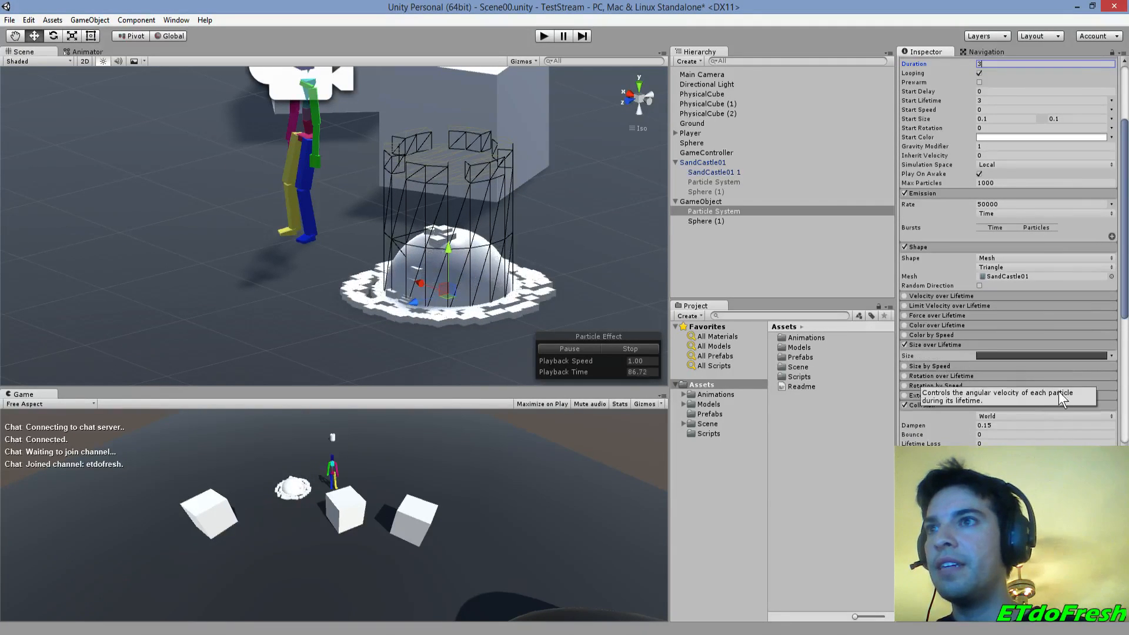
- Try Random Between Two Curves as the Size over Lifetime mode and switch back to Curve
left_click(1097, 356)
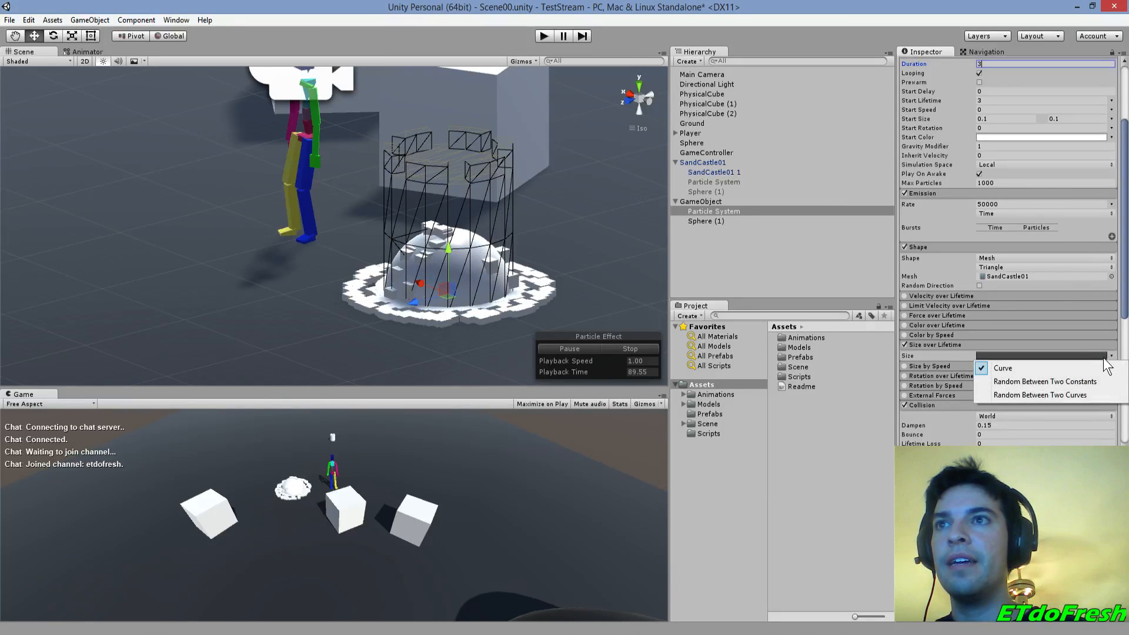
left_click(1065, 395)
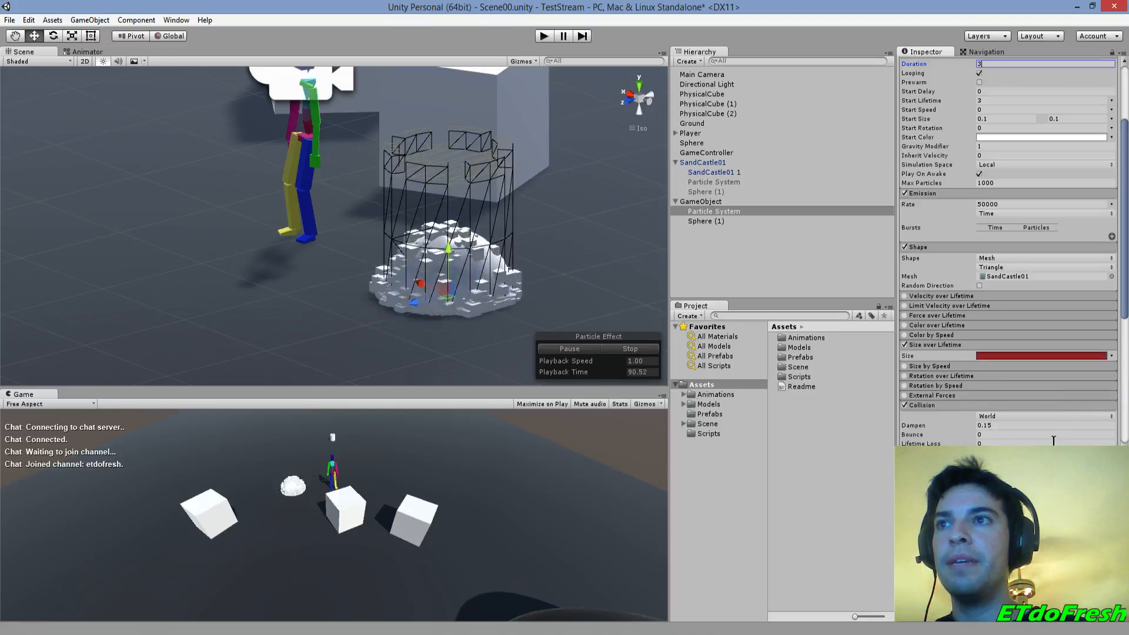
left_click(1112, 356)
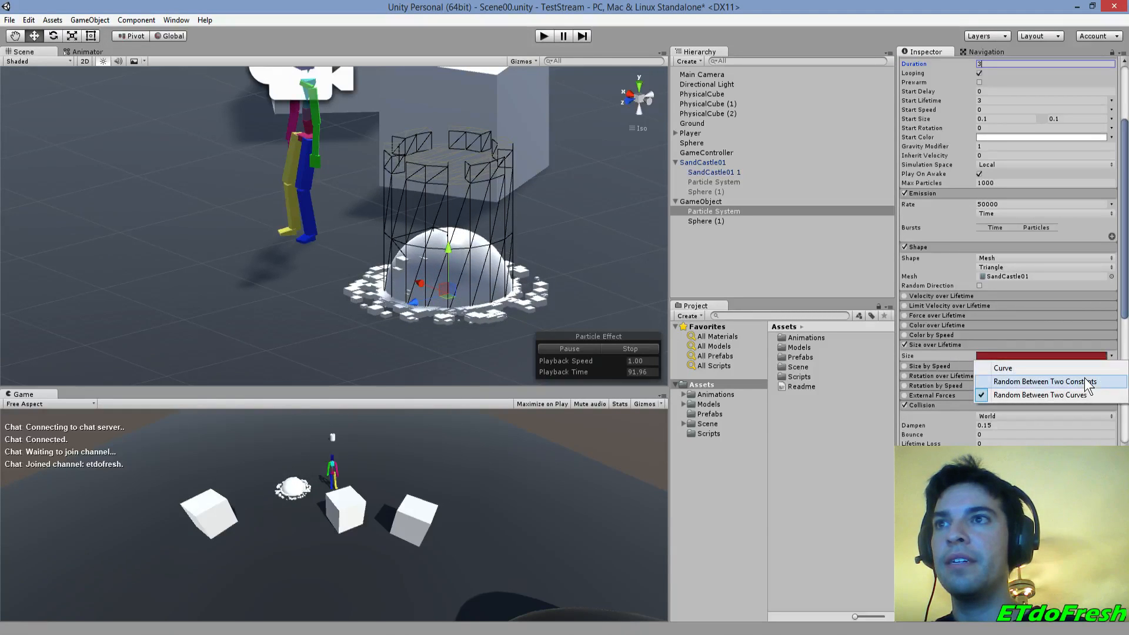
left_click(1088, 372)
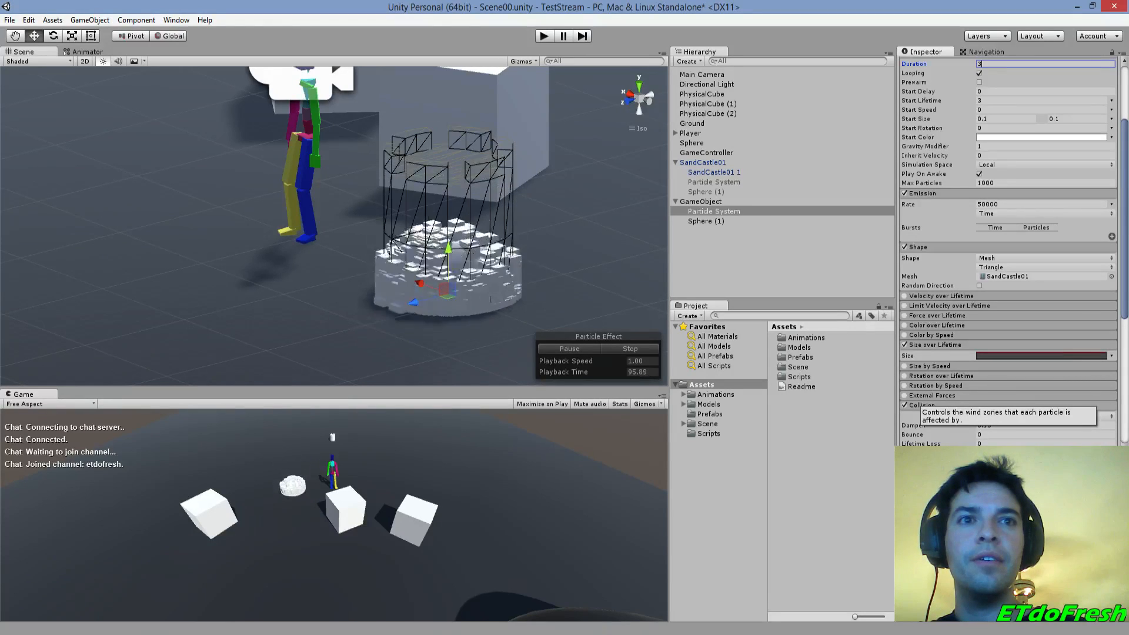
- Shape the Size over Lifetime curve to fall from 1.0 to 0.0 and restart the particle preview
key("alt+Tab")
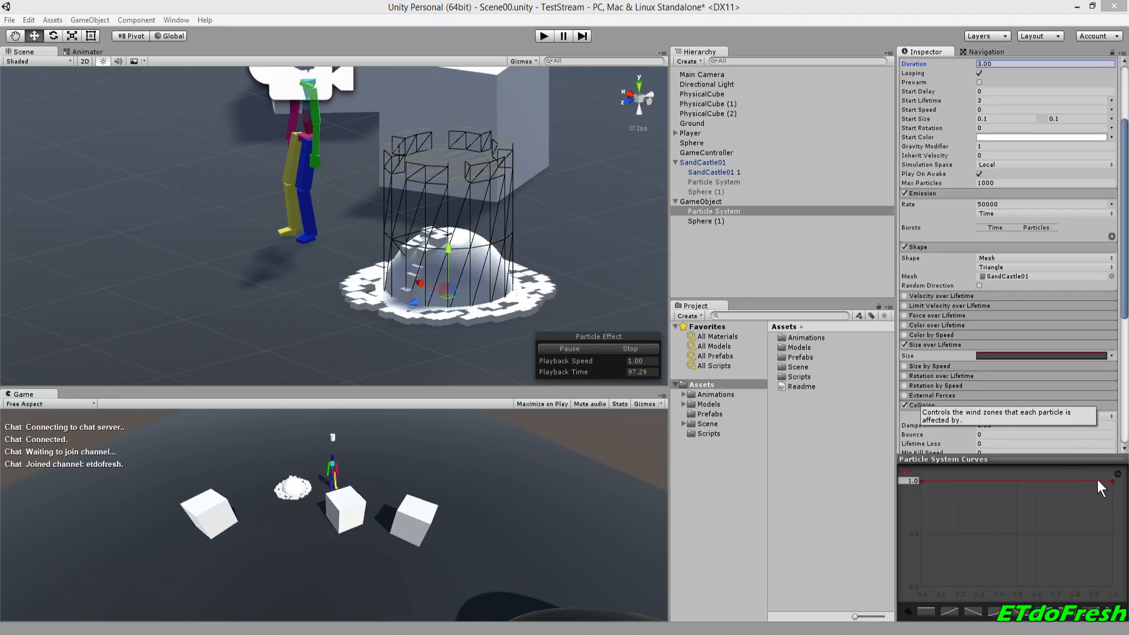
left_click_drag(1112, 482, 1112, 587)
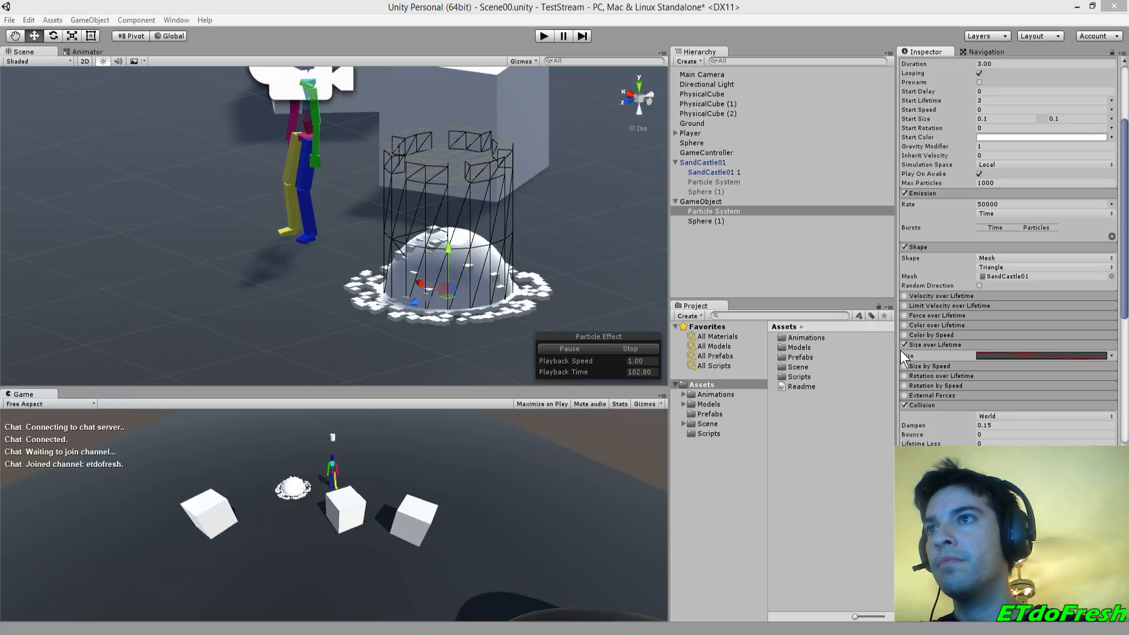
left_click(621, 348)
left_click(567, 348)
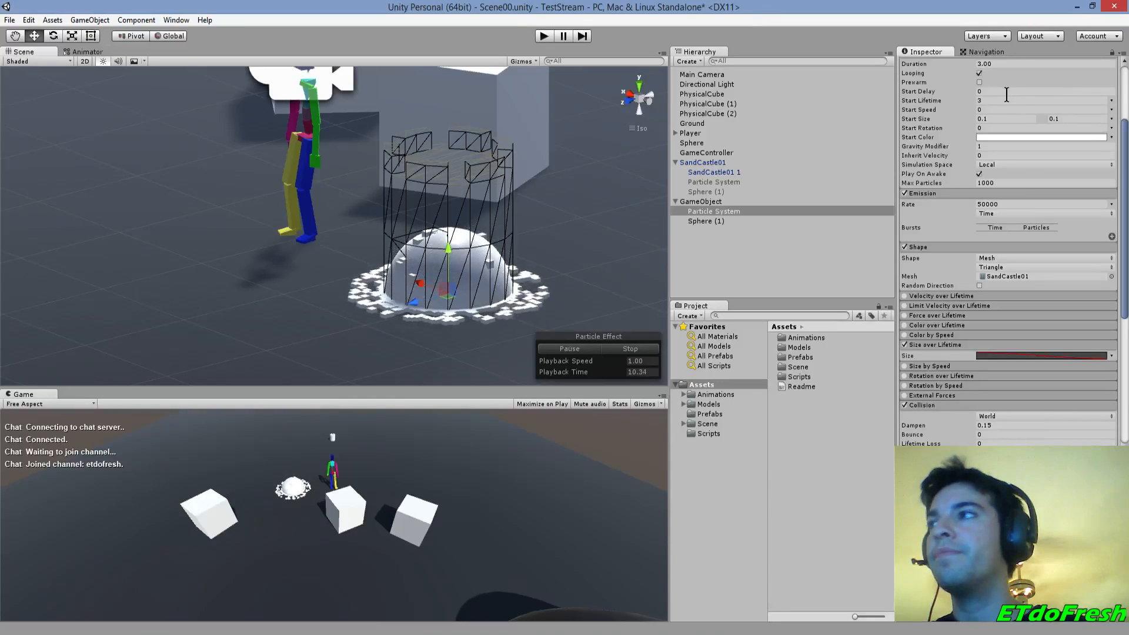
- Set the Gravity Modifier to 0.5 and both the Duration and the Start Lifetime to 1, and stop the preview
scroll(1007, 100, "up", 3)
left_click(986, 219)
type(".5")
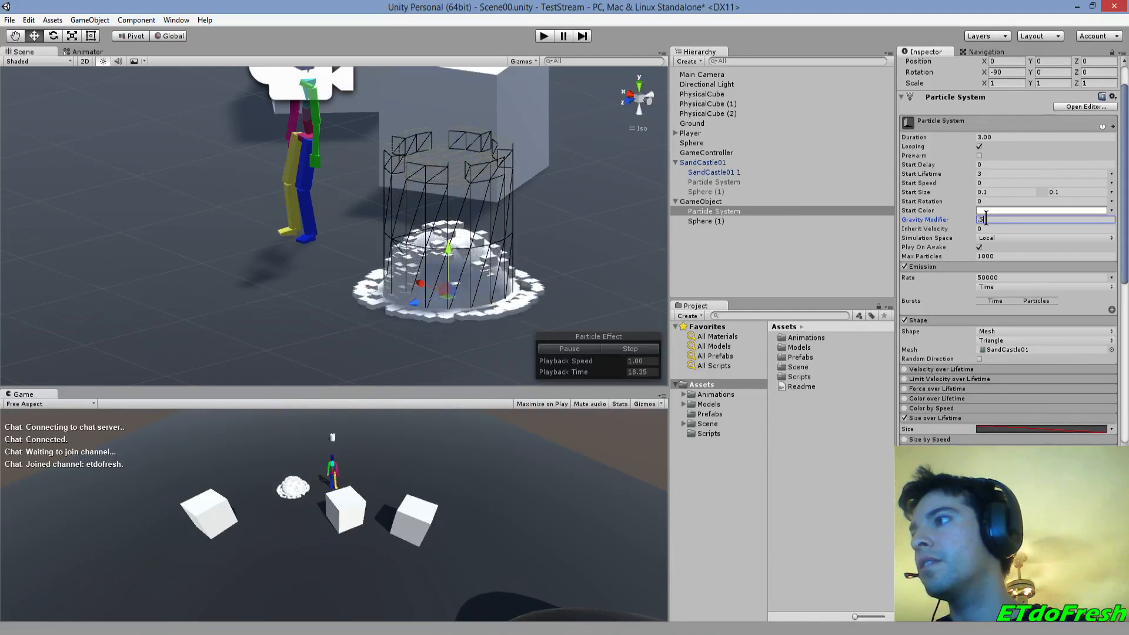
left_click(1025, 137)
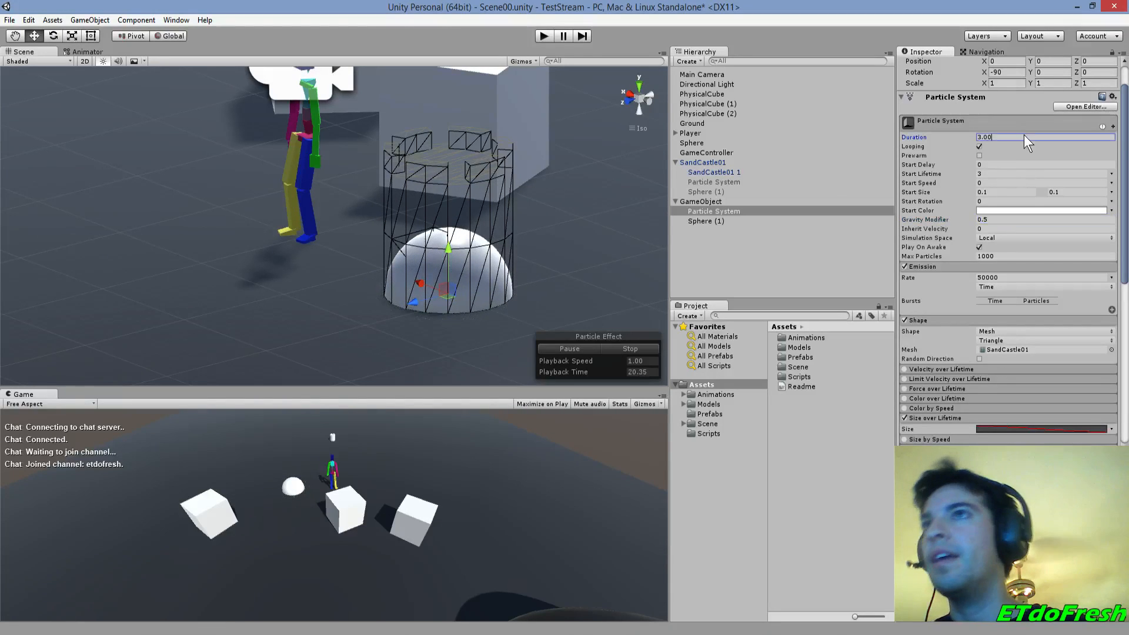
type("1")
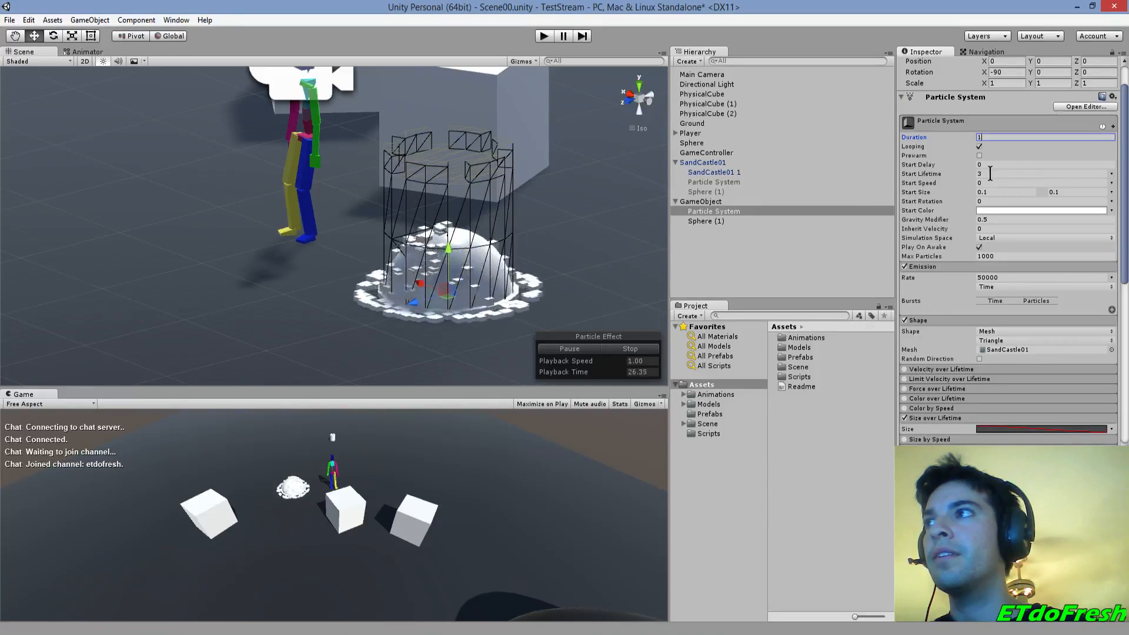
left_click(991, 174)
type("1")
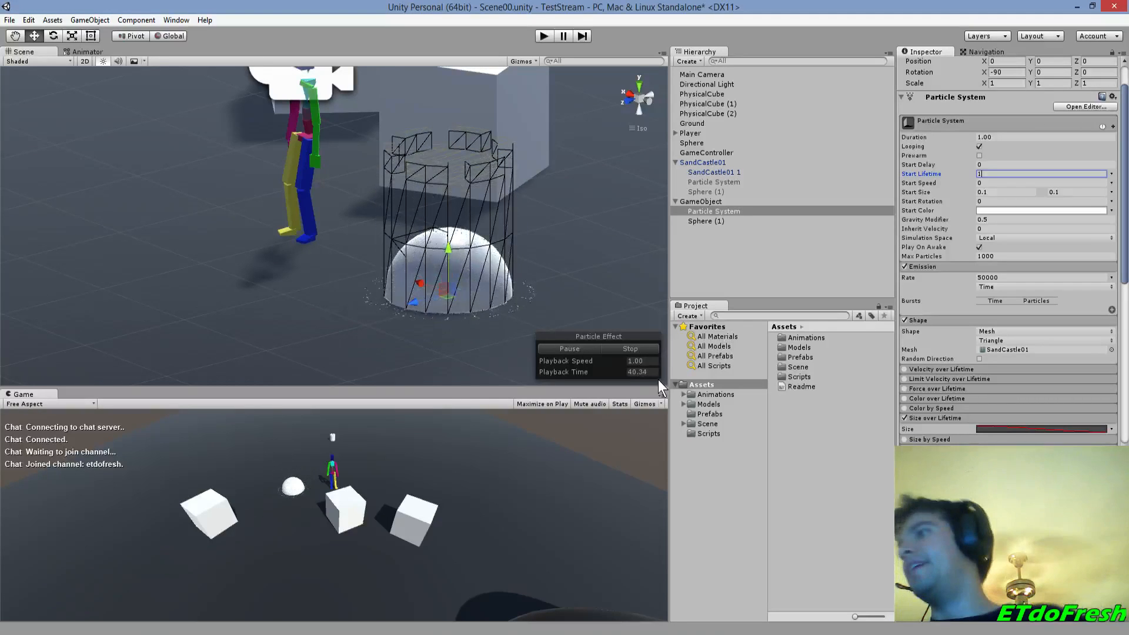
left_click(639, 349)
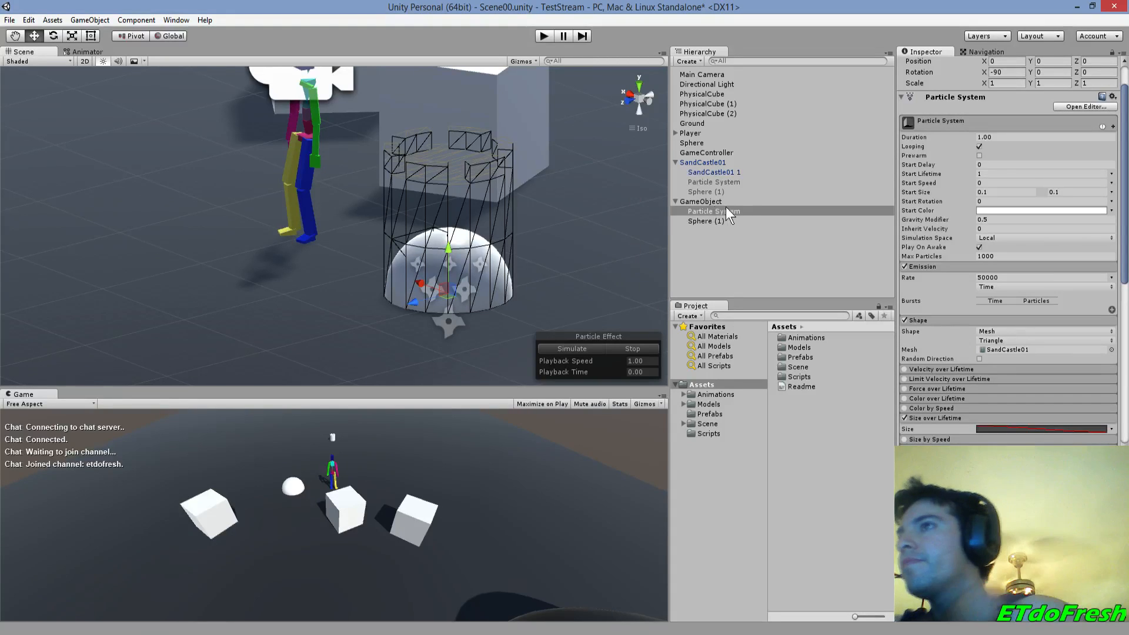
- Delete the inactive Particle System and Sphere (1) from SandCastle01 and make GameObject its child
left_click(717, 183)
key("Delete")
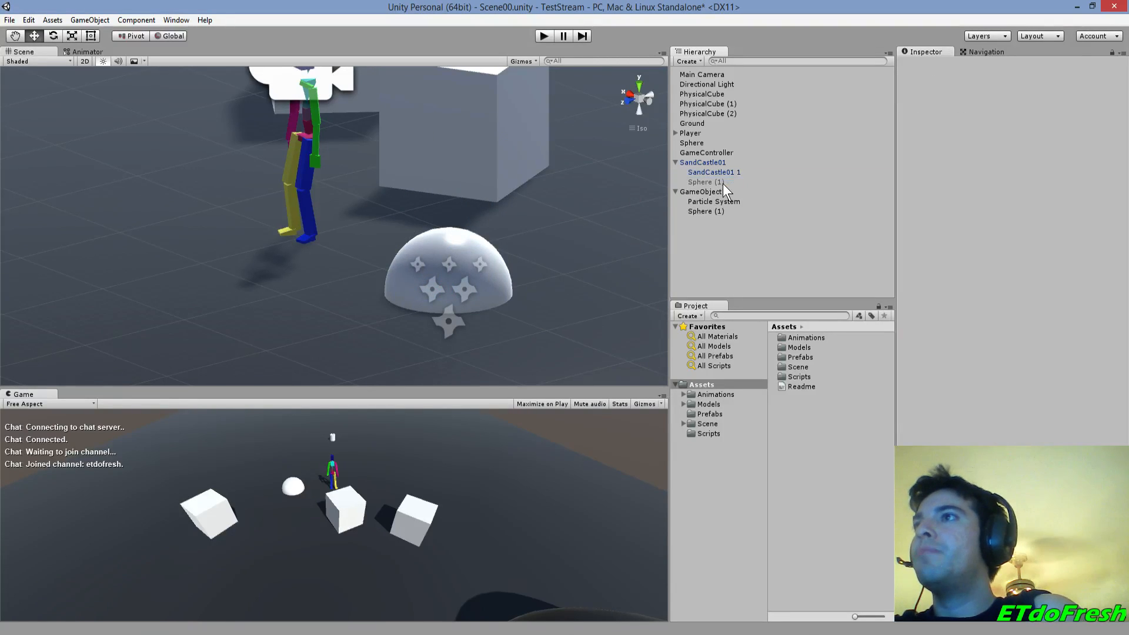
left_click_drag(704, 180, 727, 171)
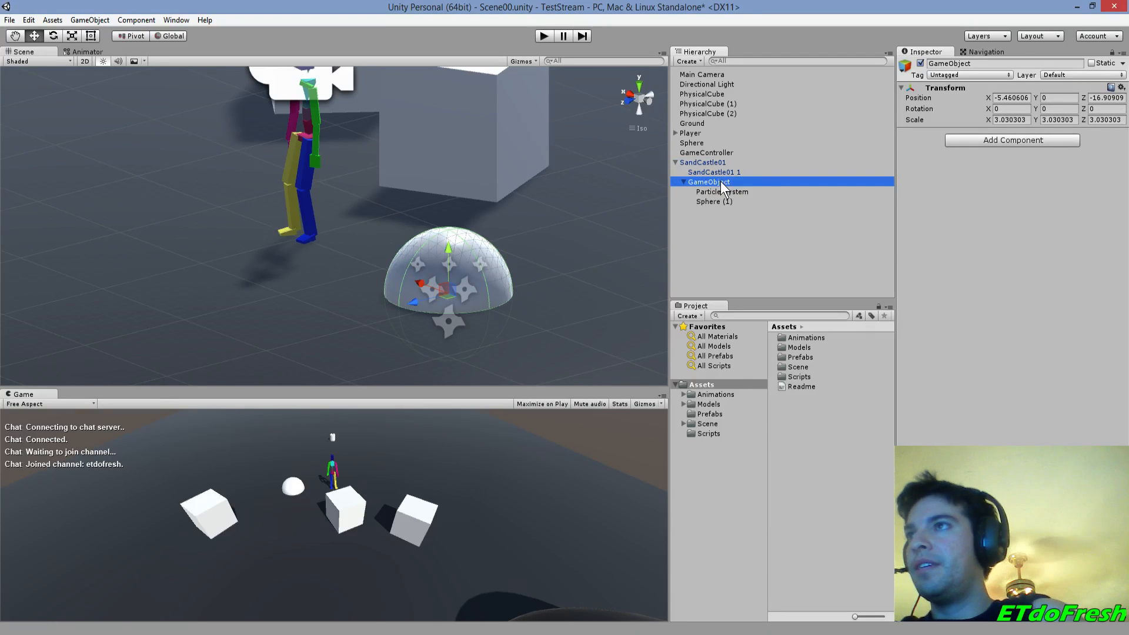
- Rename GameObject as Collapser and its Particle System as SandCastleCollapse
left_click(721, 182)
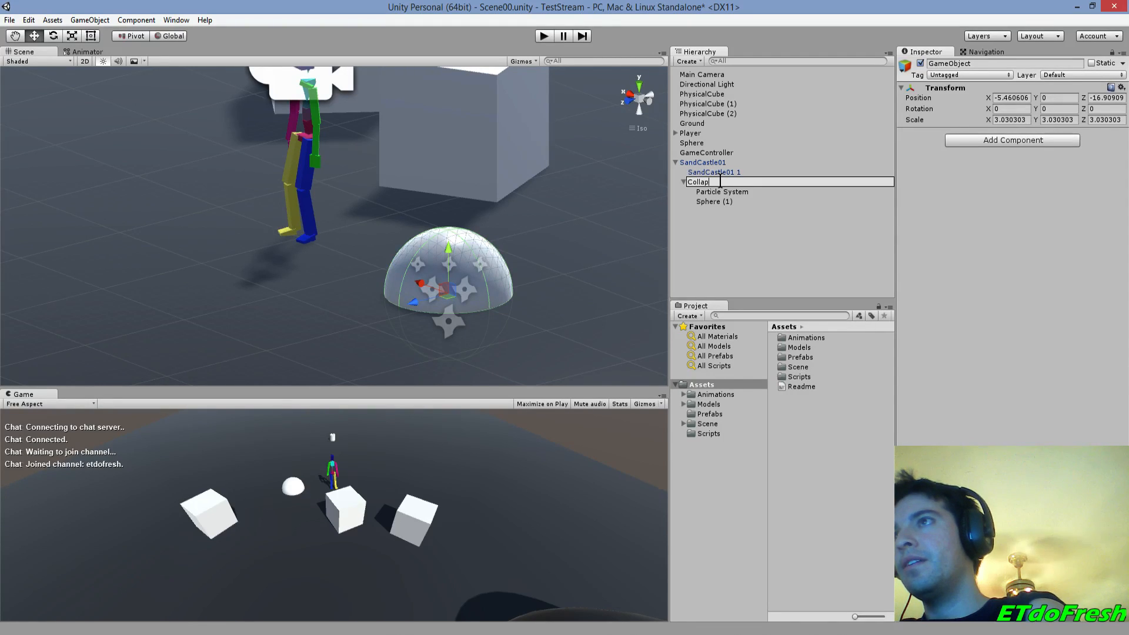
key("Return")
key("Down")
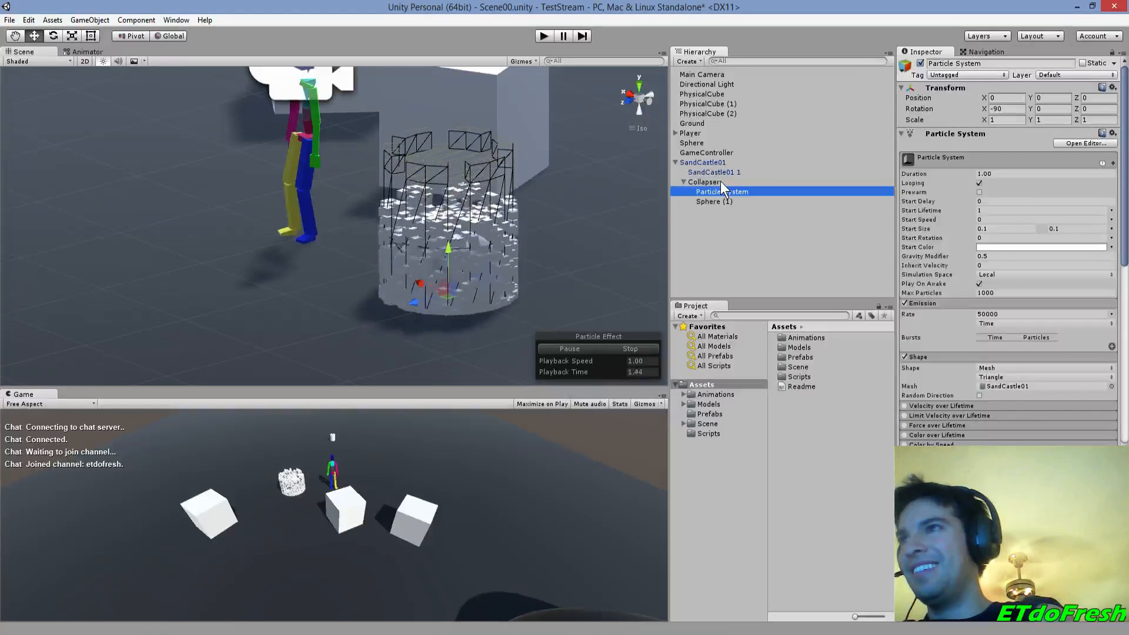
key("F2")
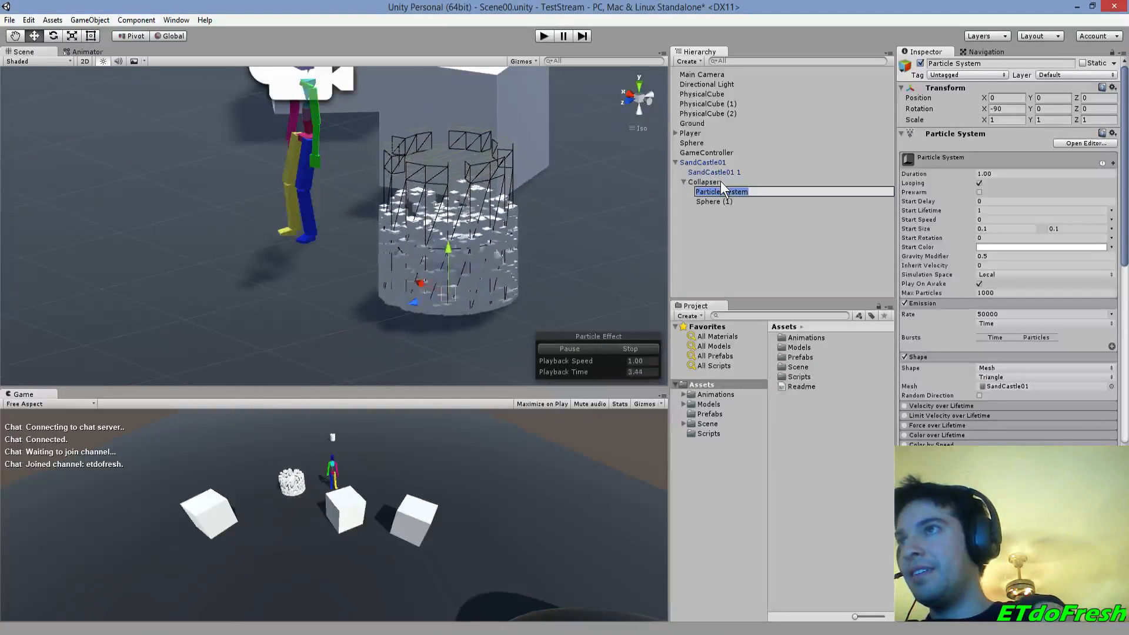
type("Sand")
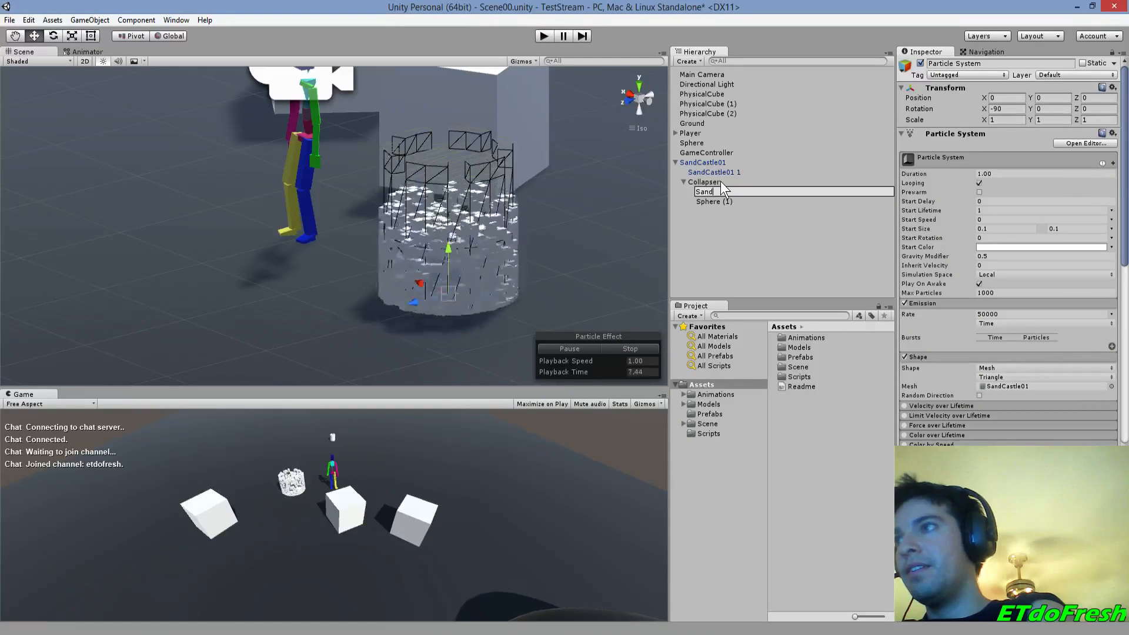
type("C")
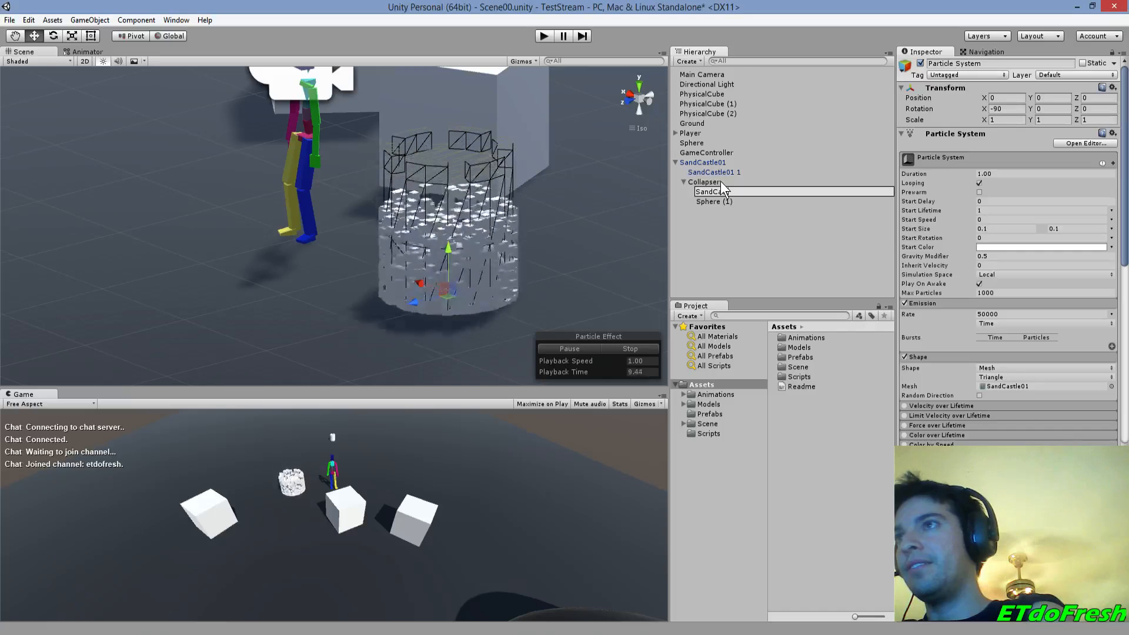
type("astleCollapse")
key("Return")
- Rename the Sphere (1) object inside Collapser as Mound
key("Down")
key("F2")
type("Mound")
key("Return")
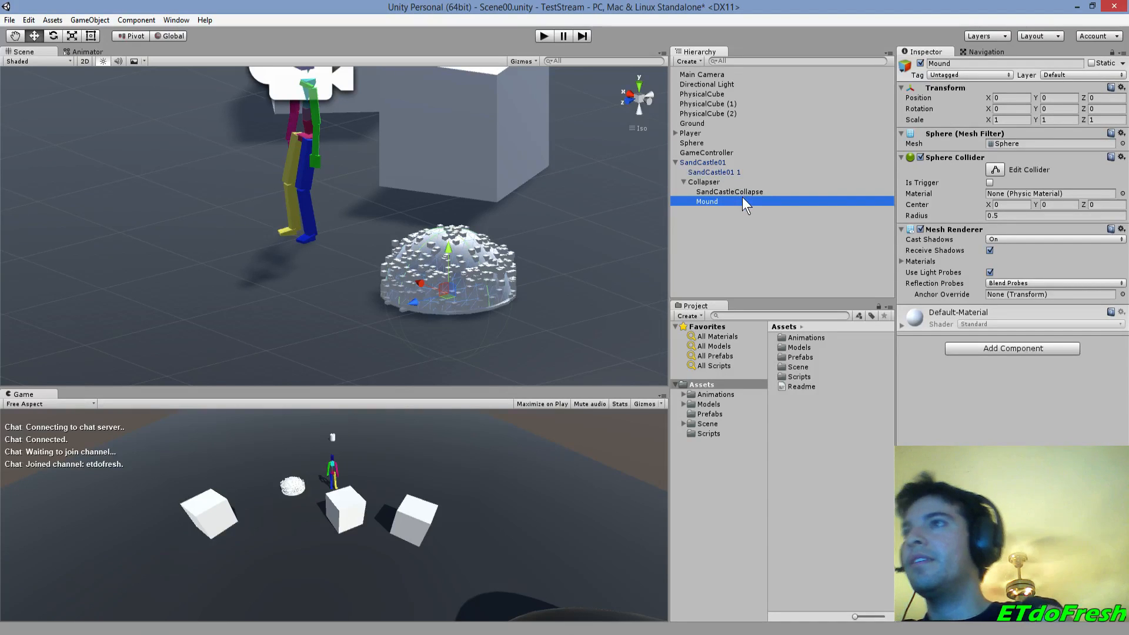
- Move SandCastleCollapse directly under SandCastle01 and set its position to 0, 0, 0 and its scale to 1, 1, 1
left_click(728, 191)
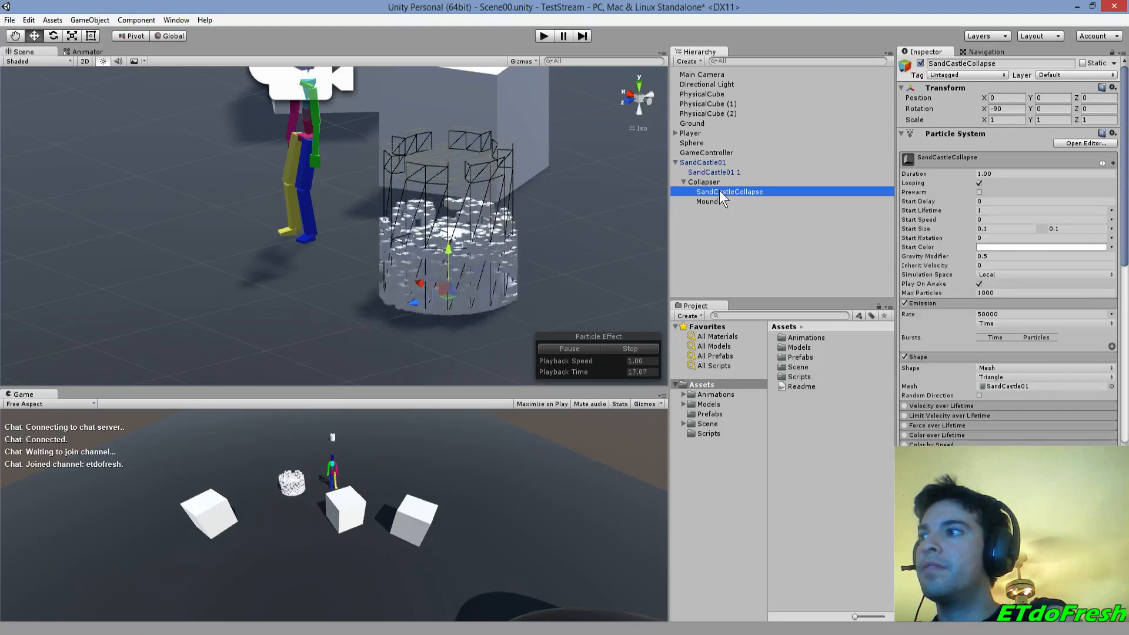
left_click_drag(722, 192, 713, 164)
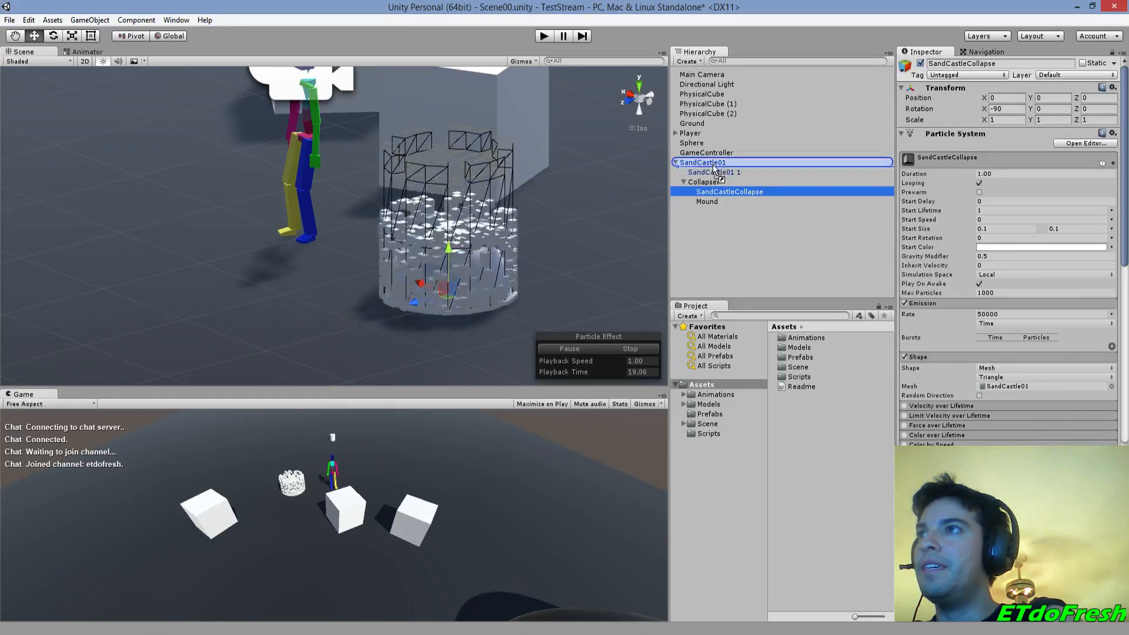
left_click(1015, 100)
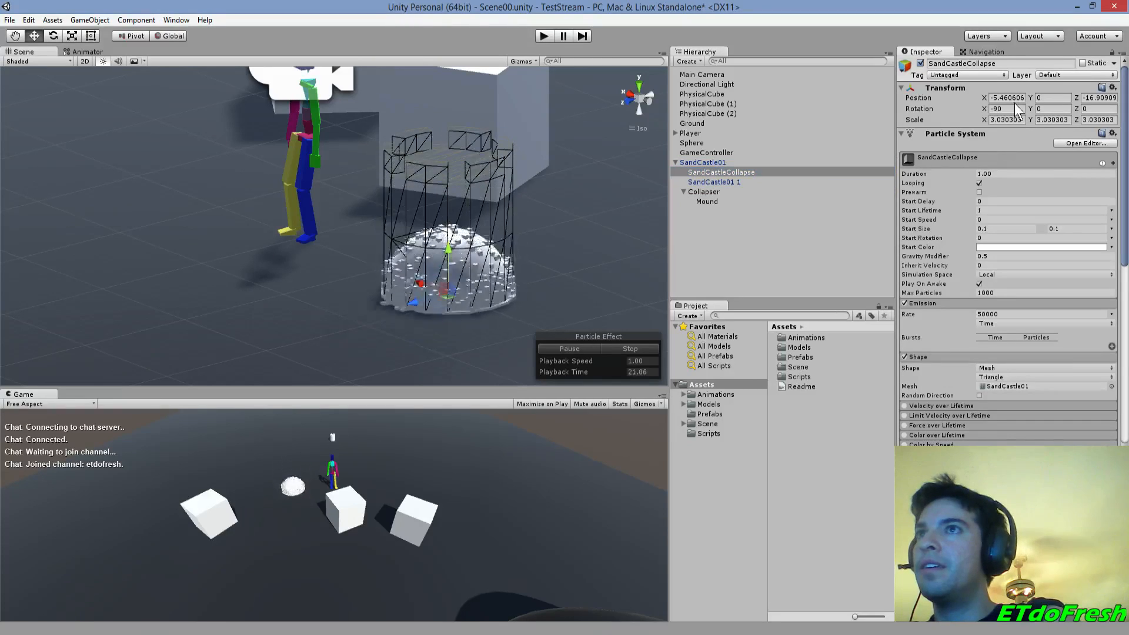
type("0")
key("Tab")
key("Tab")
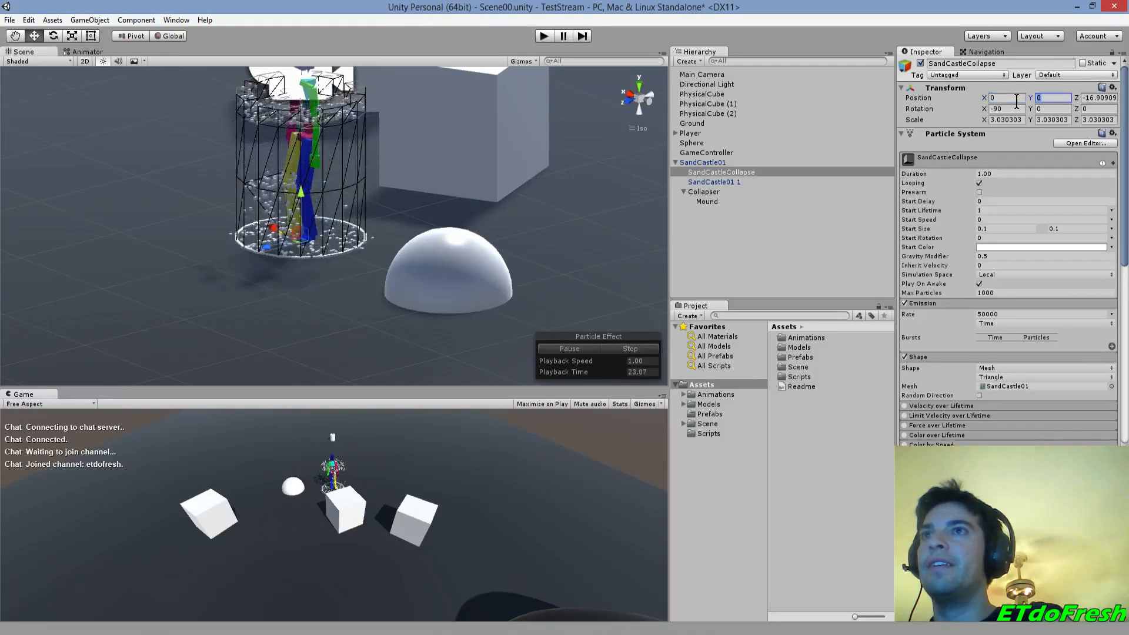
type("0")
key("Tab")
key("Tab")
key("Tab")
key("Tab")
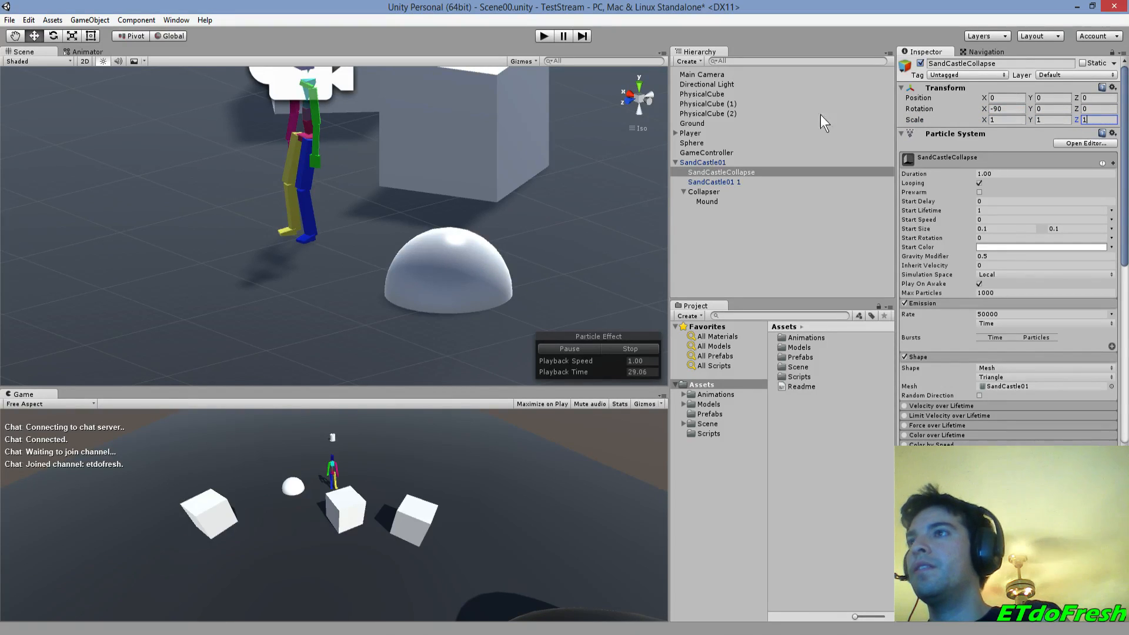
- Move Mound directly under SandCastle01 and set its position to 0, 0, 0 and its scale to 1, 1, 1
left_click_drag(712, 203, 717, 162)
left_click(1025, 99)
type("0")
key("Tab")
key("Tab")
type("0")
key("Tab")
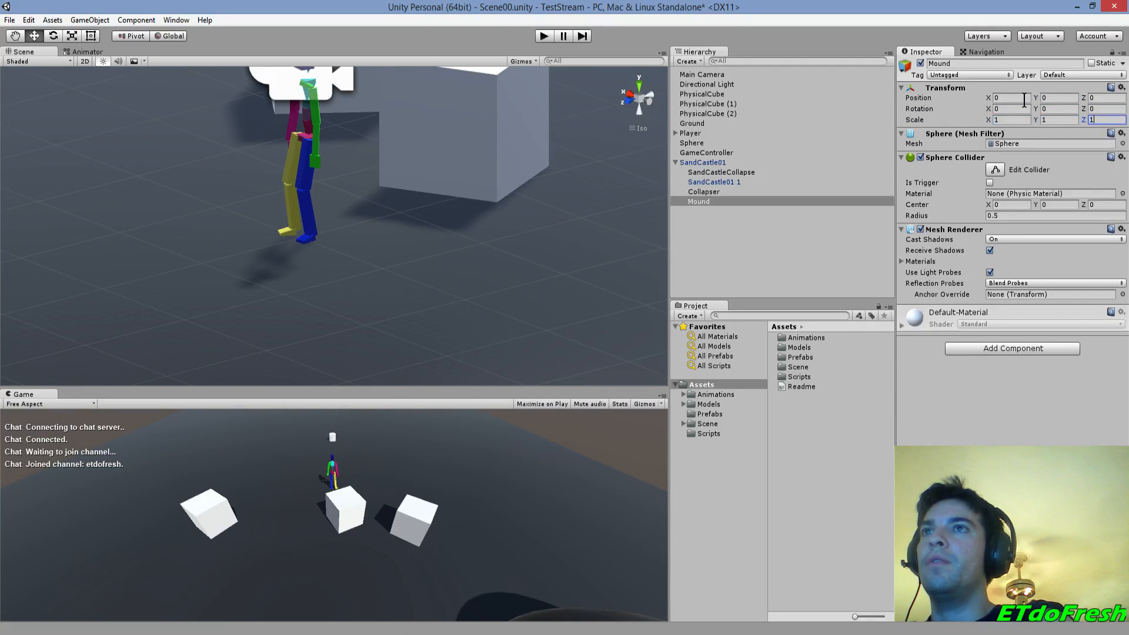
- Delete the empty Collapser object and place SandCastleCollapse below SandCastle01 1 in the hierarchy
left_click(723, 174)
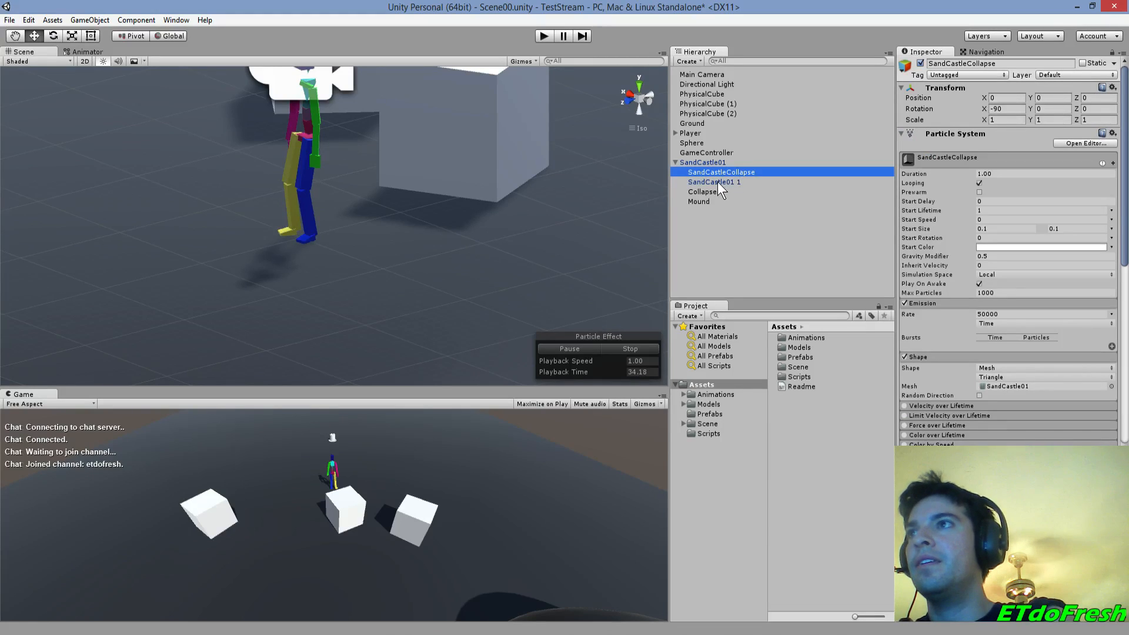
left_click(714, 189)
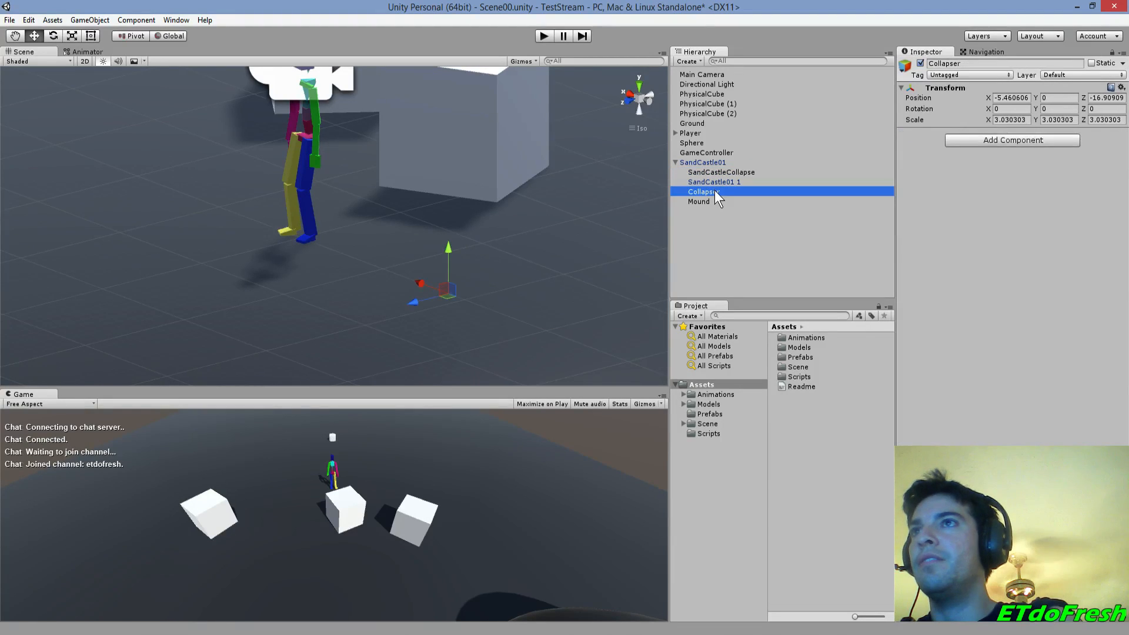
key("Delete")
left_click_drag(732, 173, 739, 188)
- Rename SandCastleCollapse as CollapseParticles and select the SandCastle01 1 mesh object
left_click(725, 177)
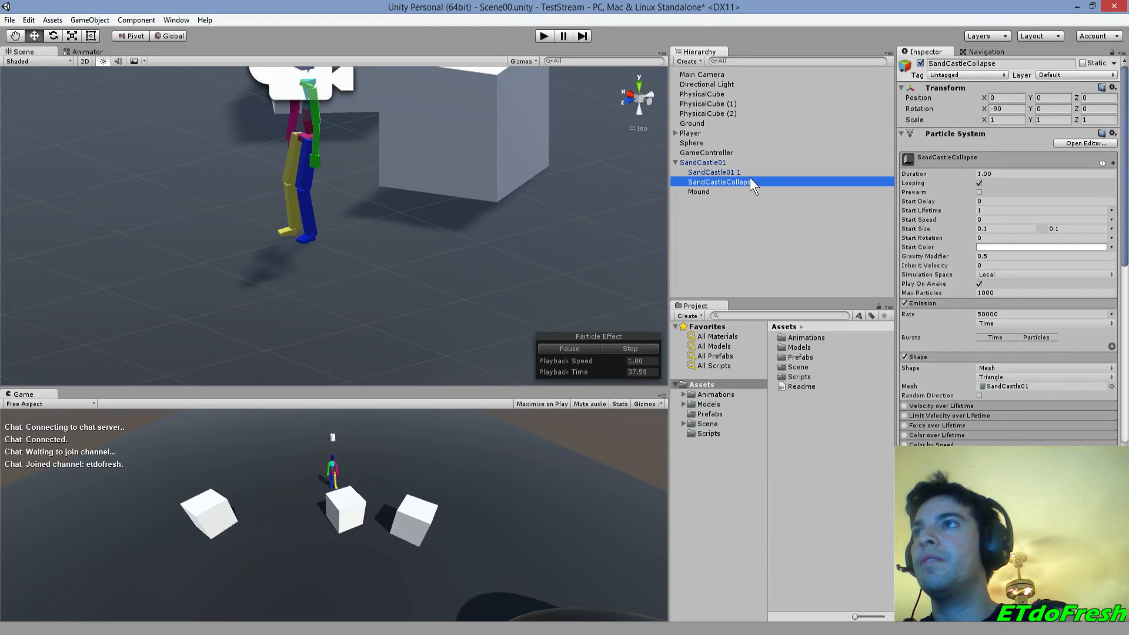
type("Particles")
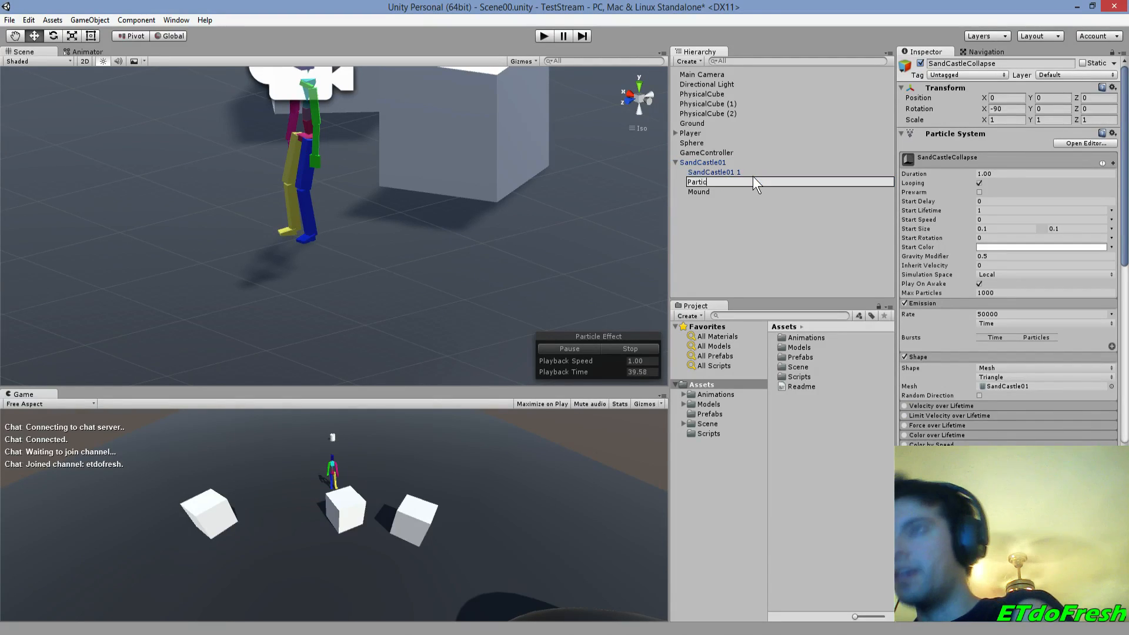
key("Return")
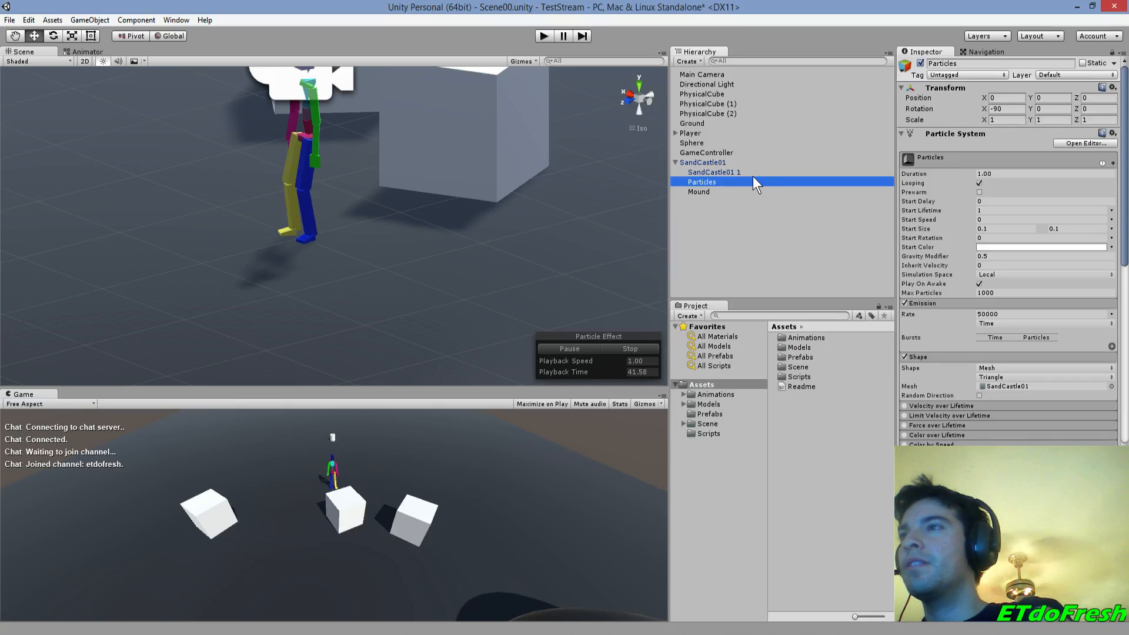
key("F2")
key("Home")
type("Collapse")
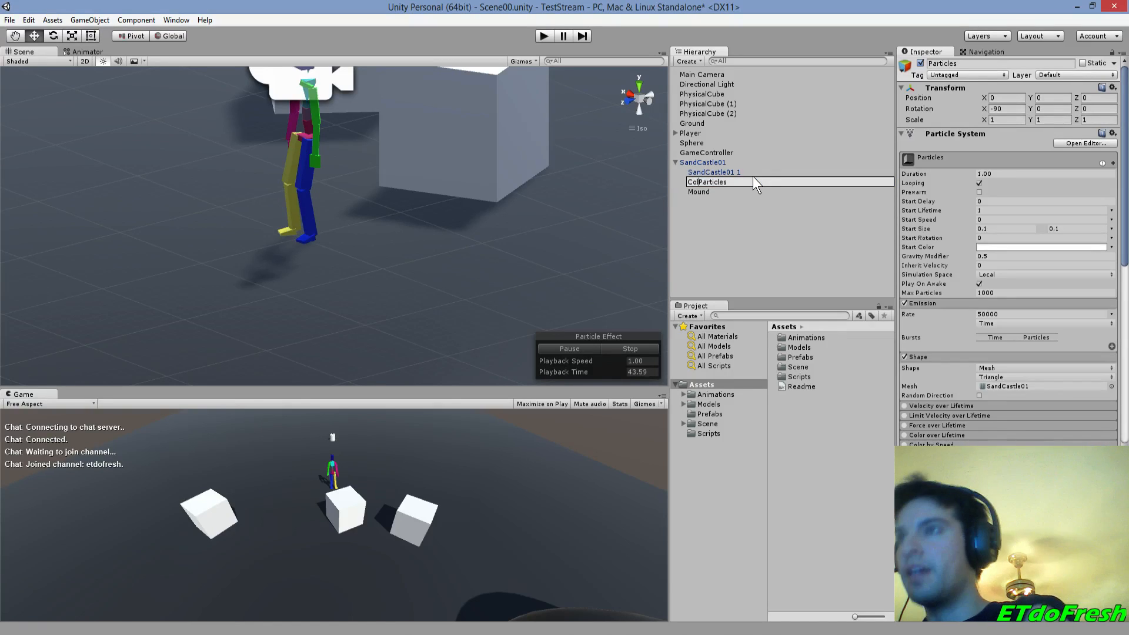
key("Return")
key("Up")
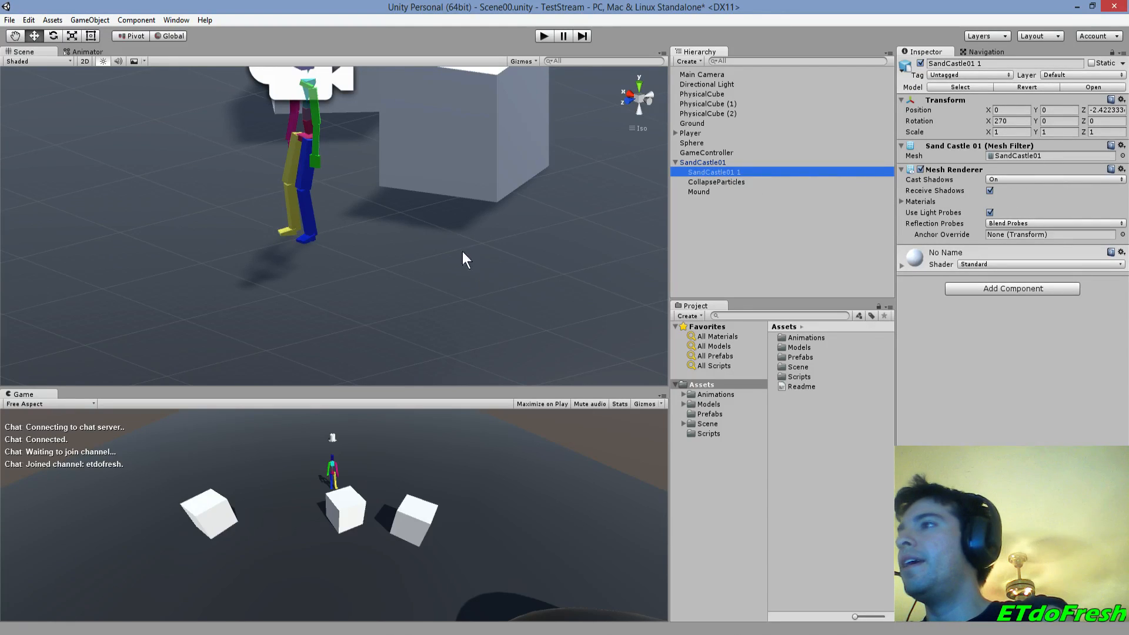
- Deactivate the SandCastle01 1 mesh object and select CollapseParticles
double_click(709, 163)
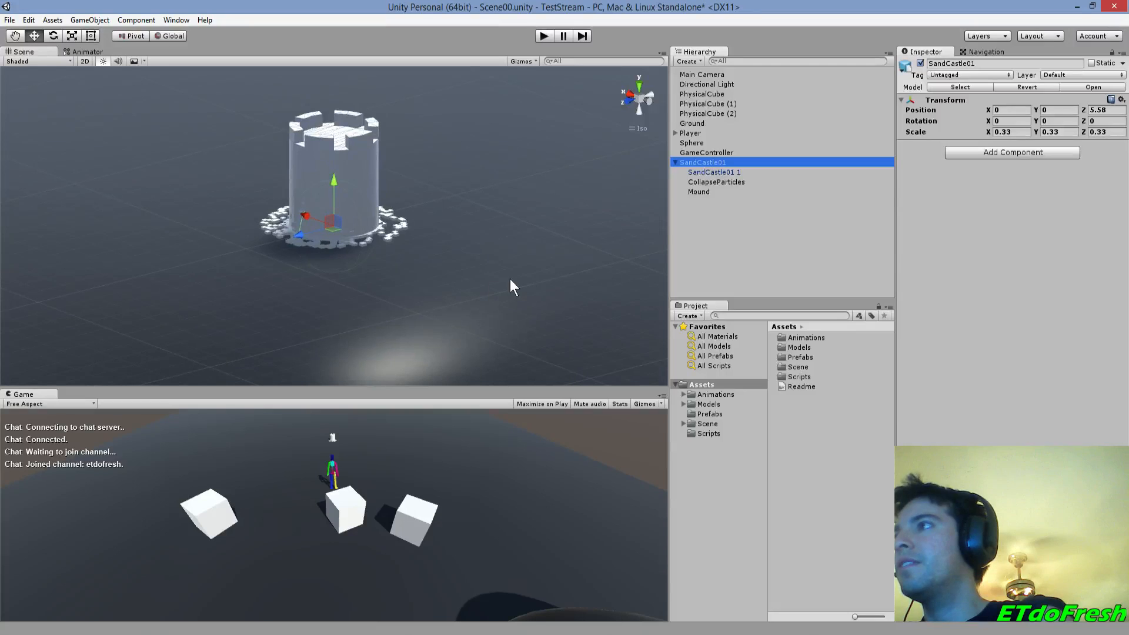
left_click(714, 170)
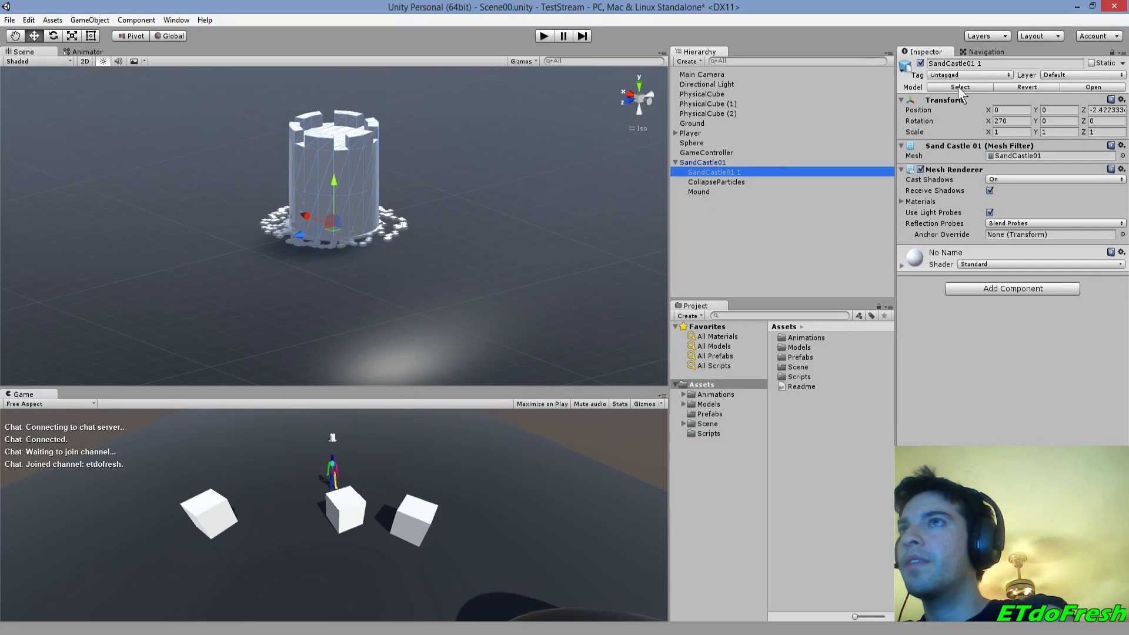
left_click(921, 63)
left_click(729, 180)
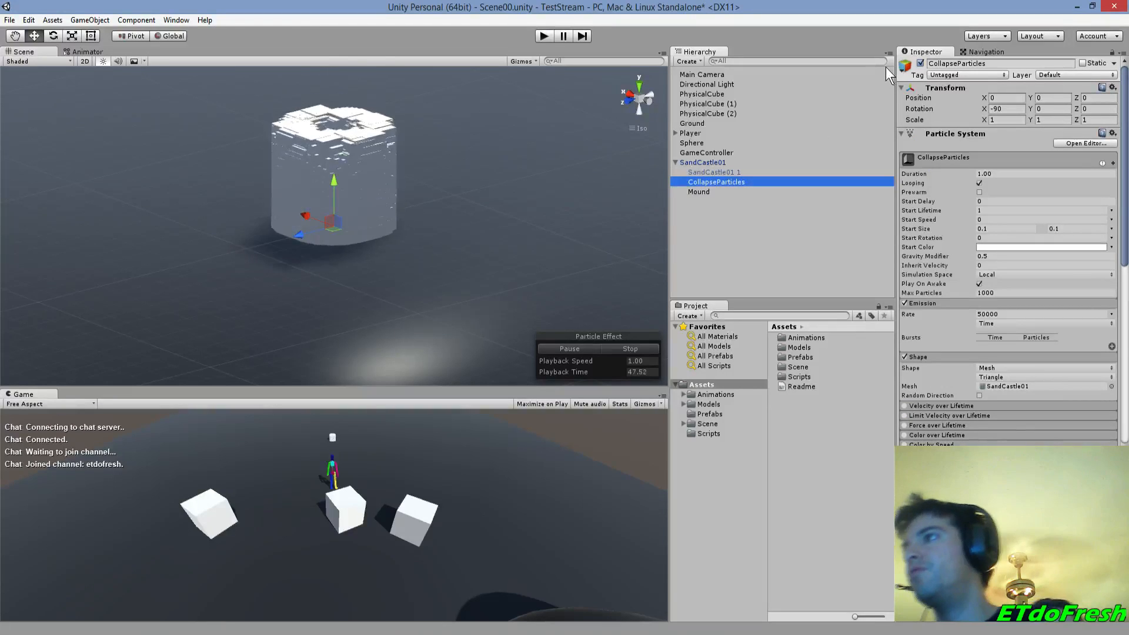
scroll(457, 182, "down", 4)
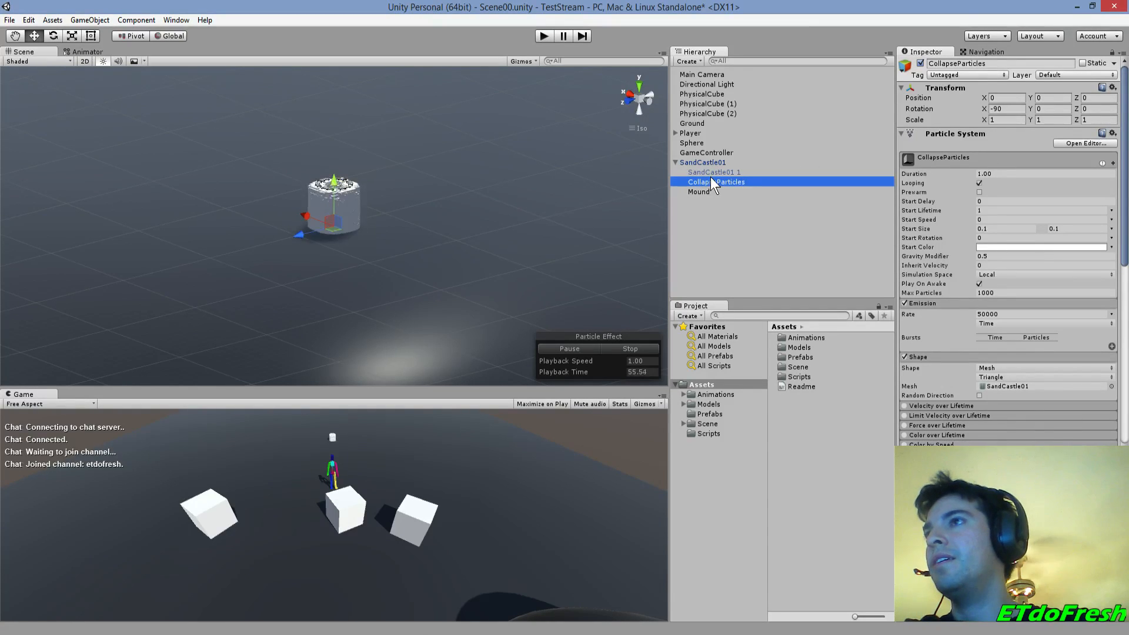
- Set the scale of CollapseParticles to 1, 1, 1 at the scene root and parent it back under SandCastle01
left_click_drag(715, 180, 728, 158)
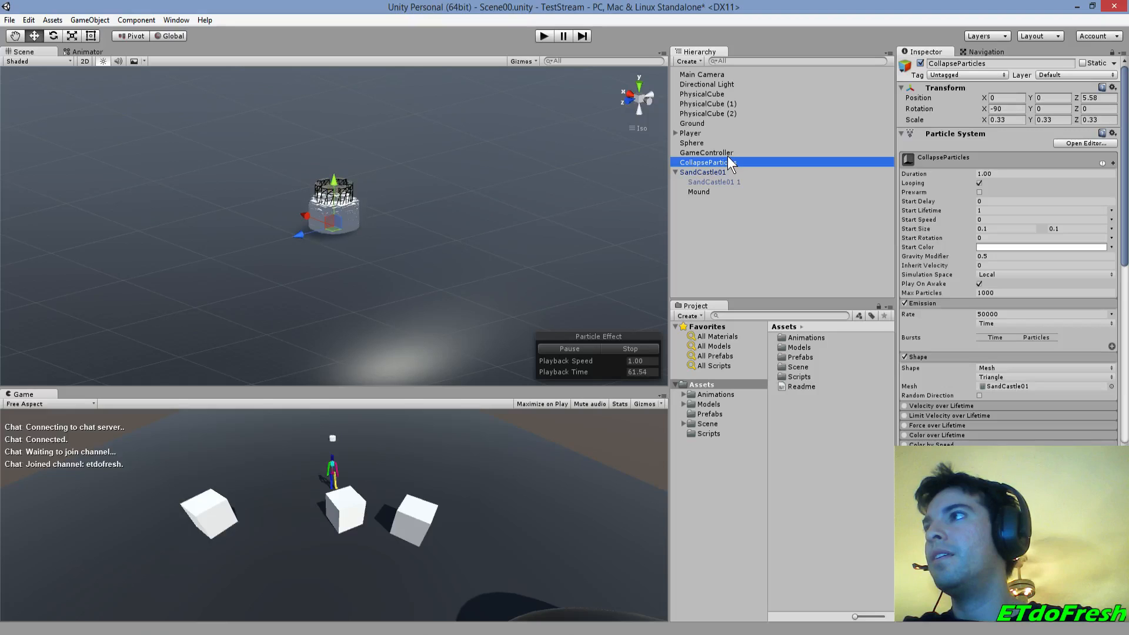
left_click(1012, 120)
type("1")
key("Tab")
type("1")
key("Tab")
type("1")
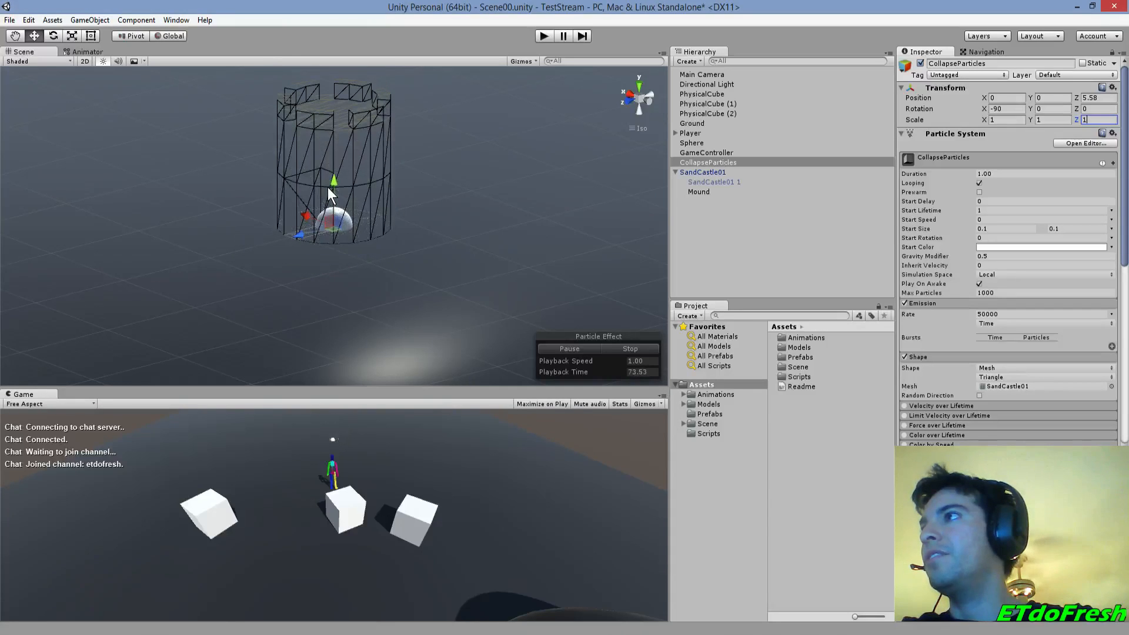
left_click(1091, 98)
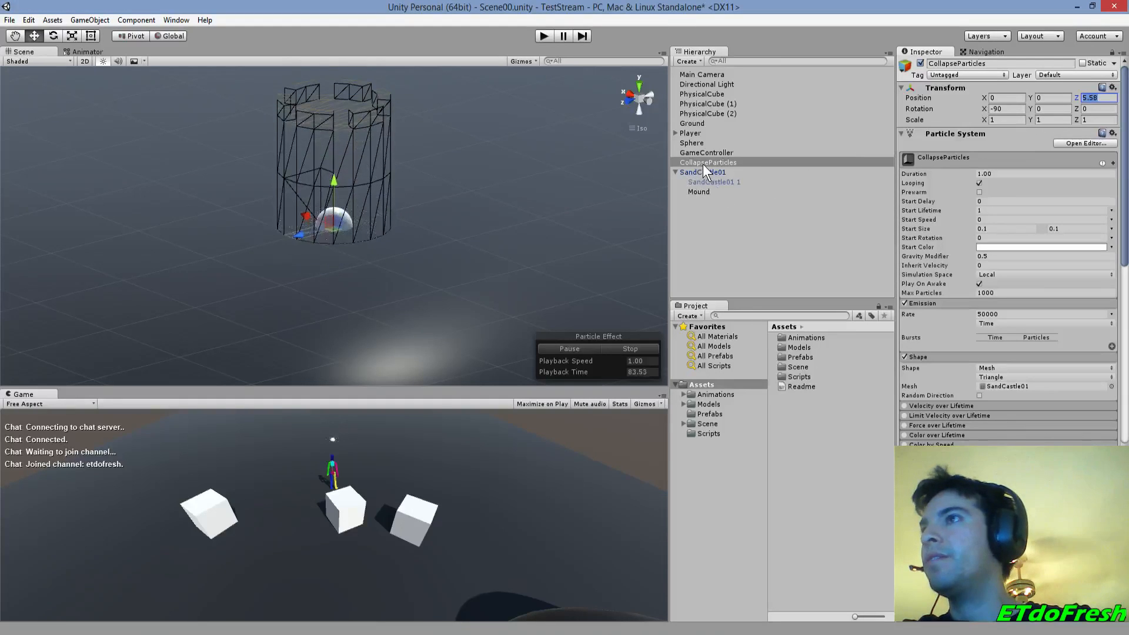
left_click_drag(708, 162, 713, 173)
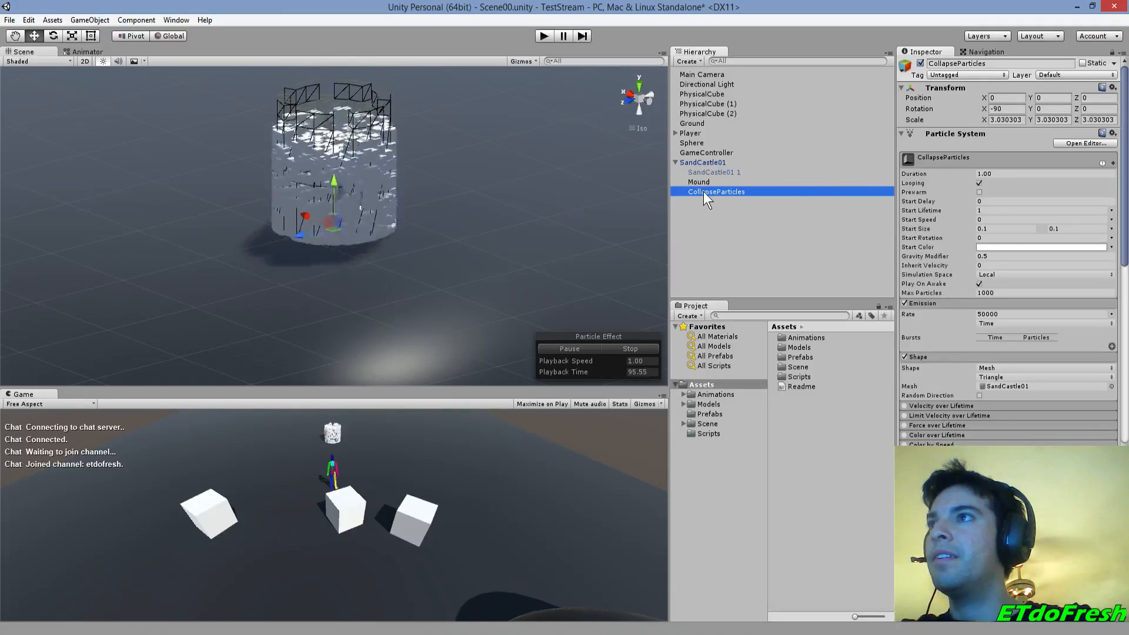
- Unparent CollapseParticles from SandCastle01 and place it at about -1.5, 0, 0 beside the player
left_click_drag(723, 191, 841, 153)
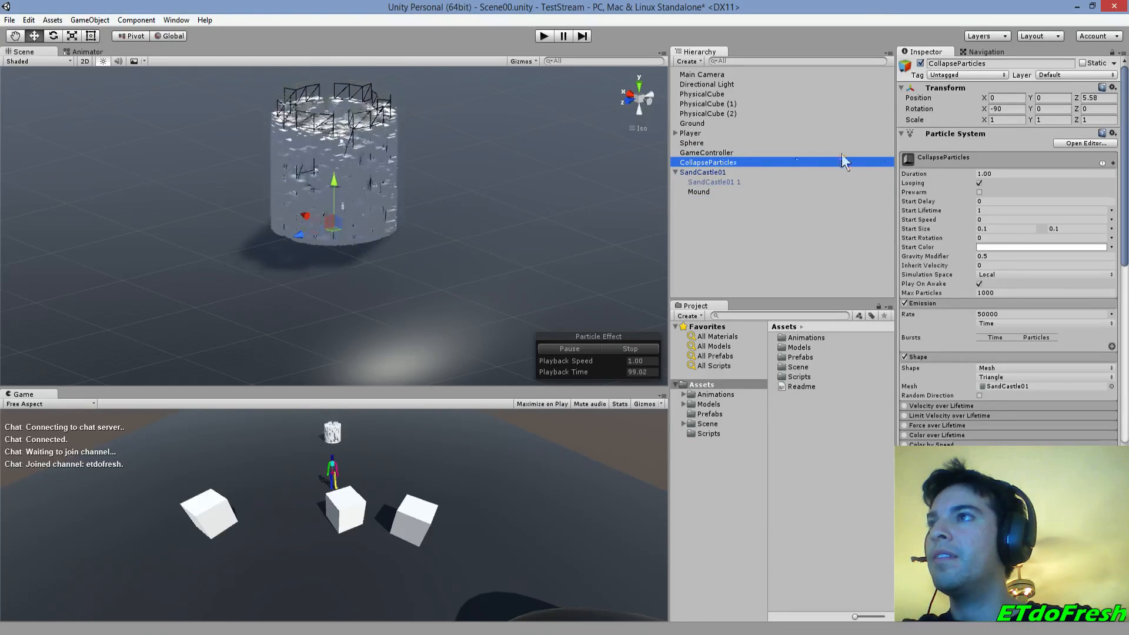
left_click(1113, 87)
left_click(1026, 101)
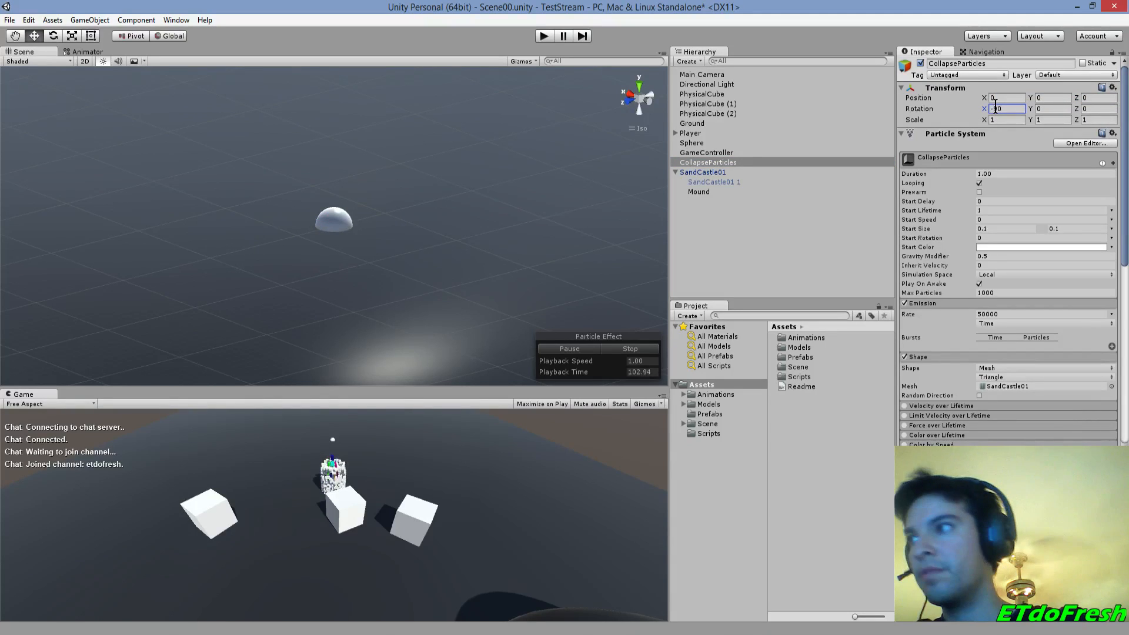
double_click(753, 164)
left_click_drag(297, 266, 384, 313)
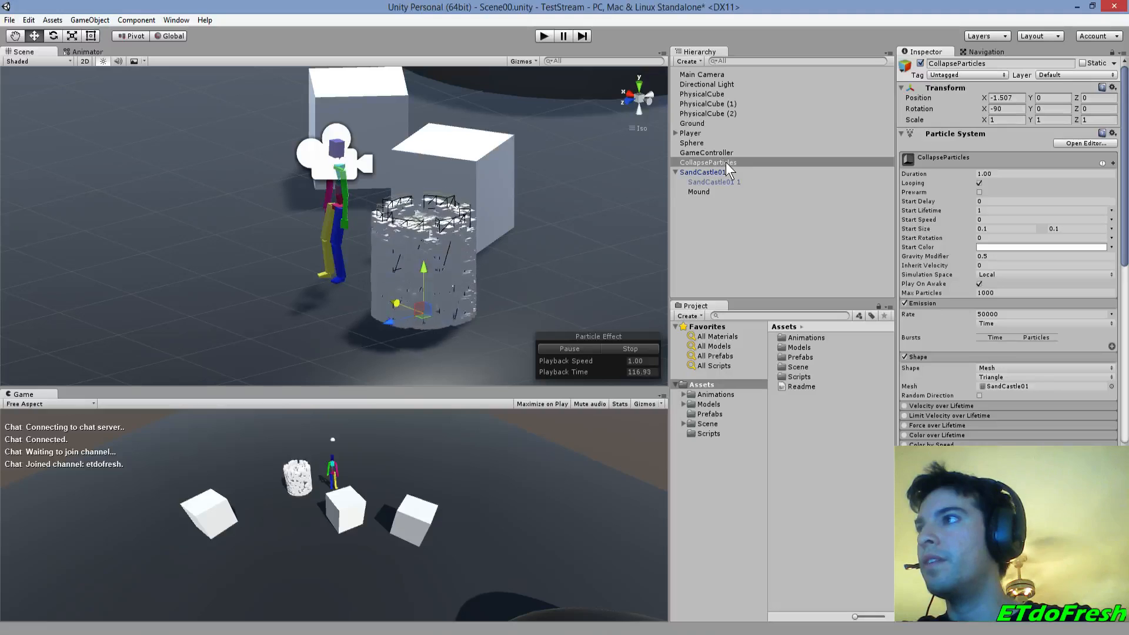
- Parent CollapseParticles under SandCastle01 and set its local position to 0, 0, 0
left_click_drag(708, 162, 714, 170)
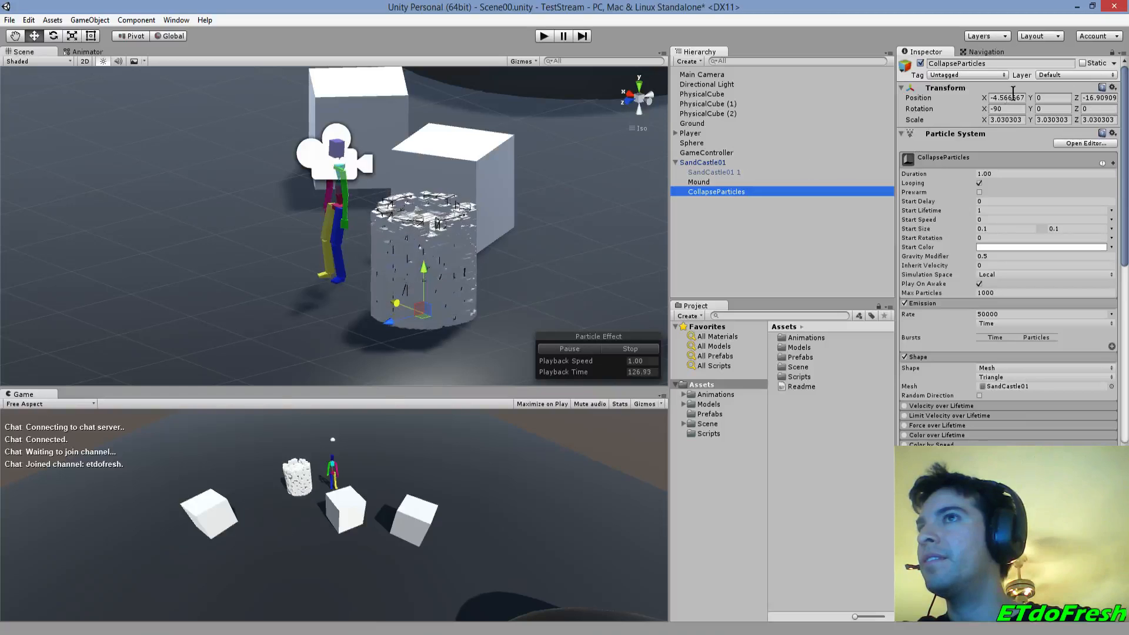
left_click(1013, 95)
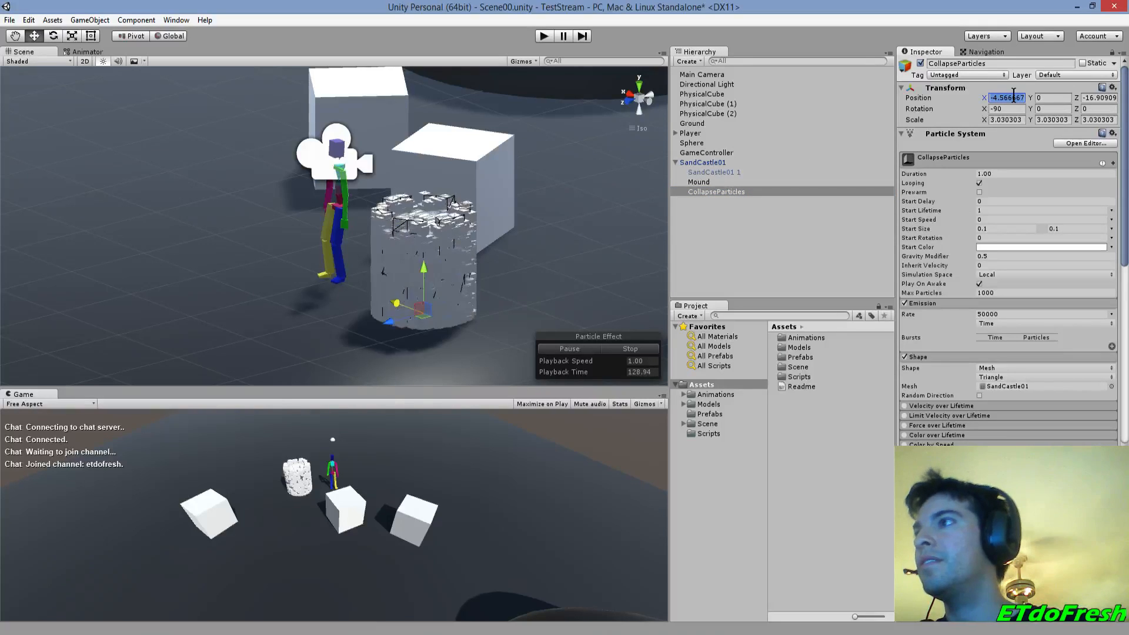
type("0")
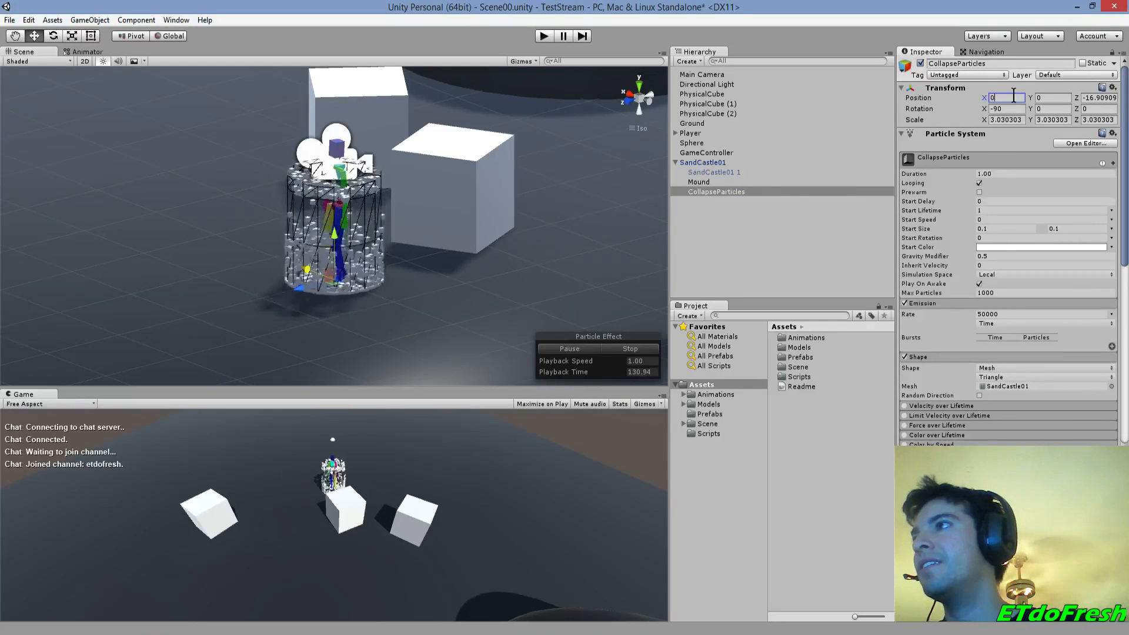
left_click(303, 284)
left_click_drag(273, 302, 201, 316)
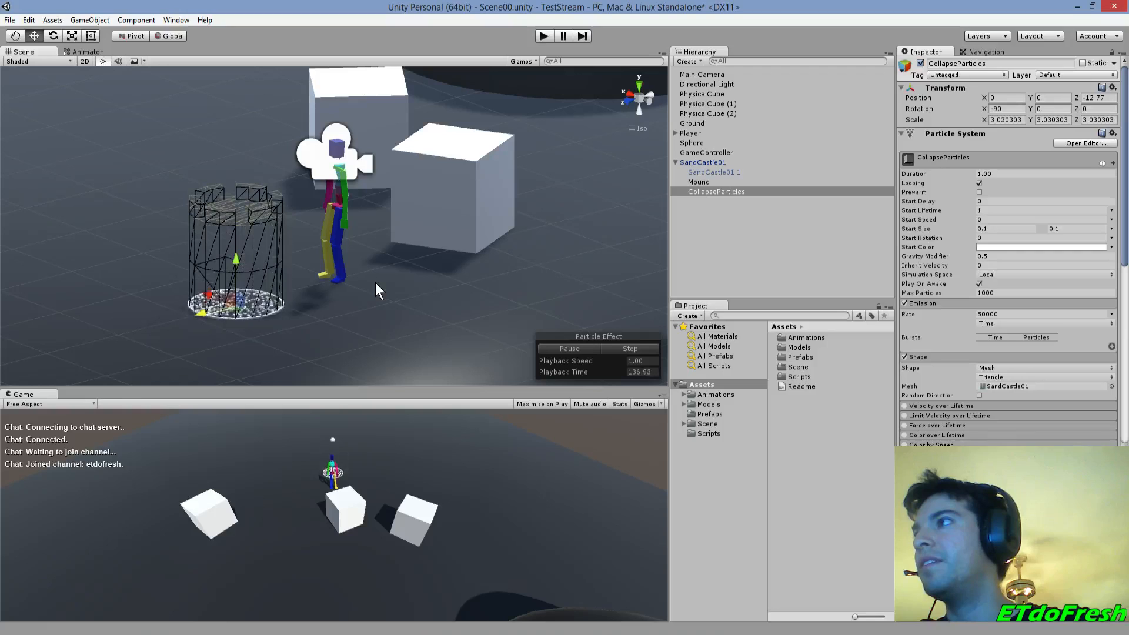
left_click(1105, 99)
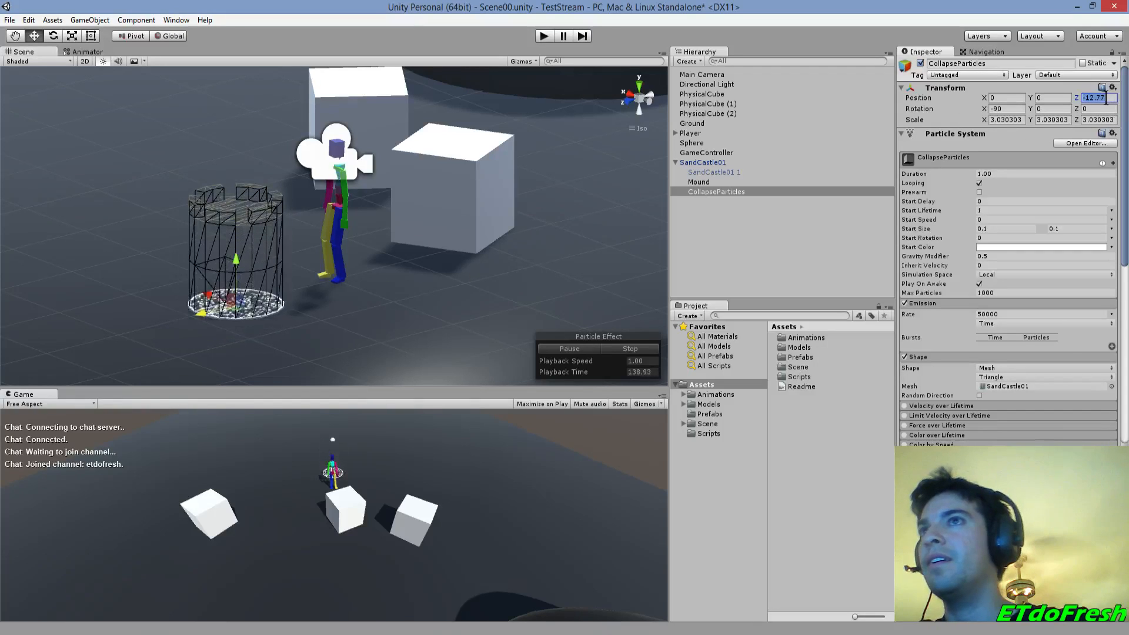
type("0f")
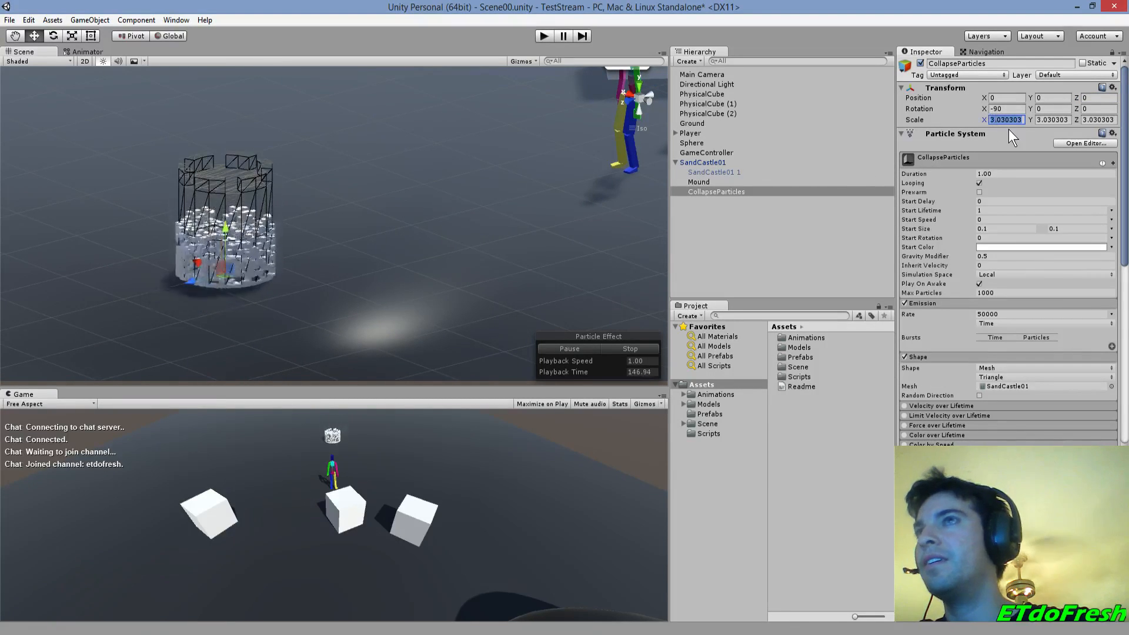
- Try X and Y scales of 1, 2 and 3 on CollapseParticles to compare the particle shape
type("1")
key("Tab")
type("1")
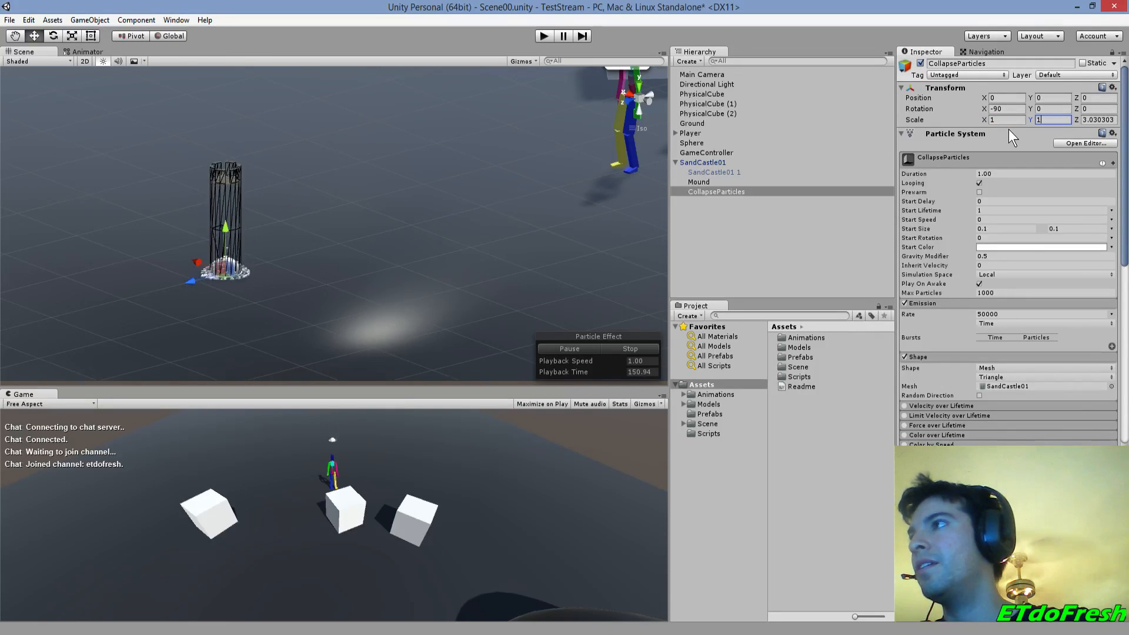
key("shift+Tab")
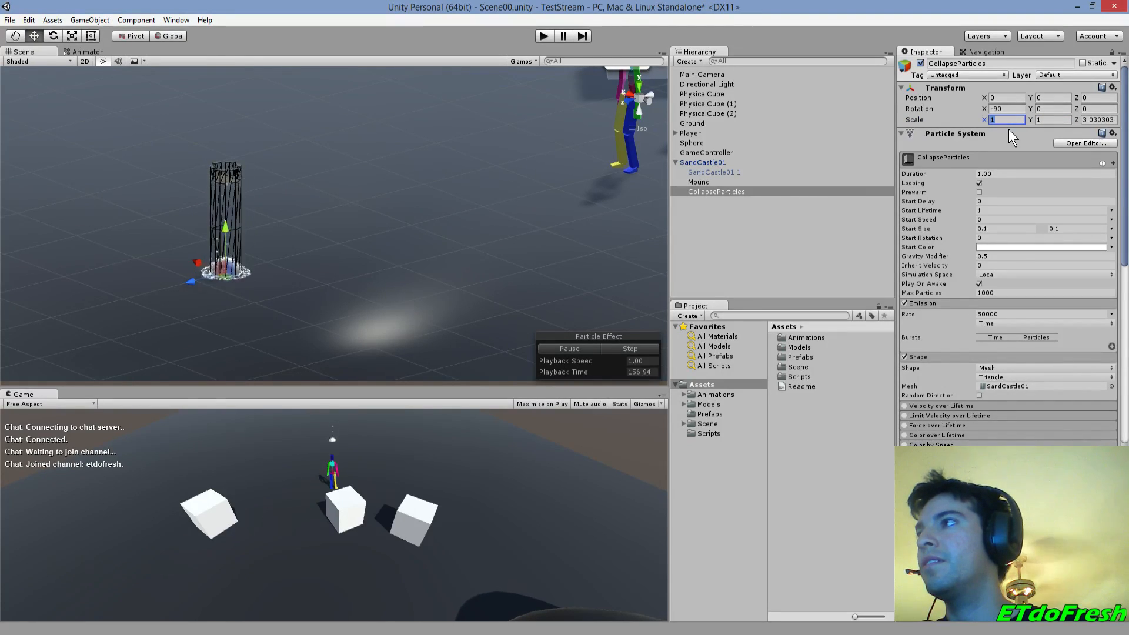
type("2")
key("Tab")
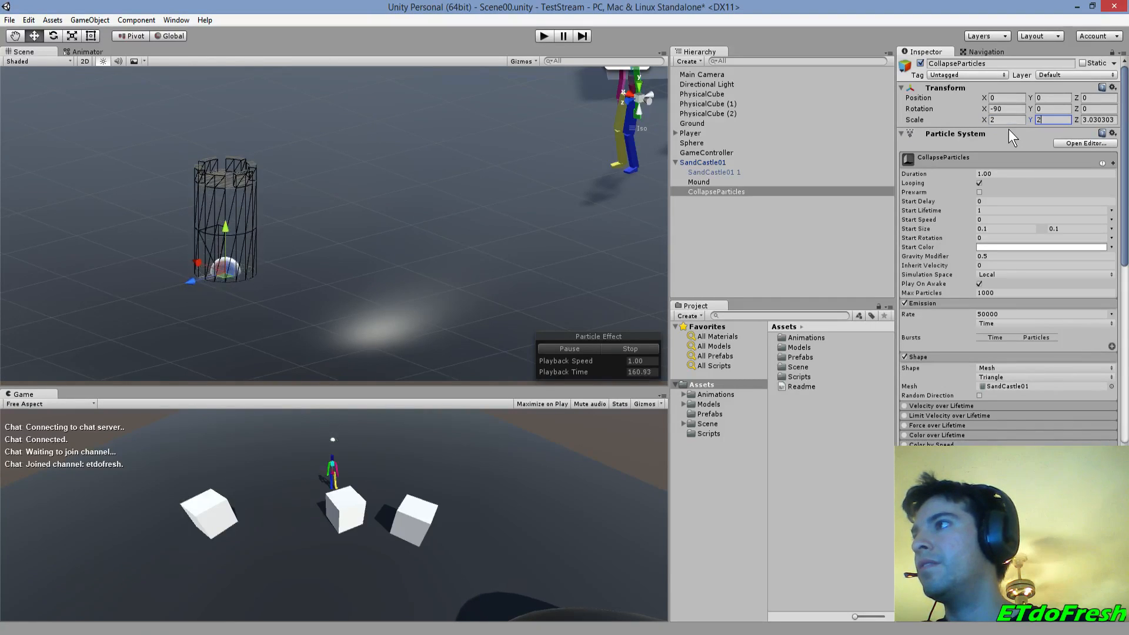
key("shift+Tab")
type("3")
key("Tab")
type("3")
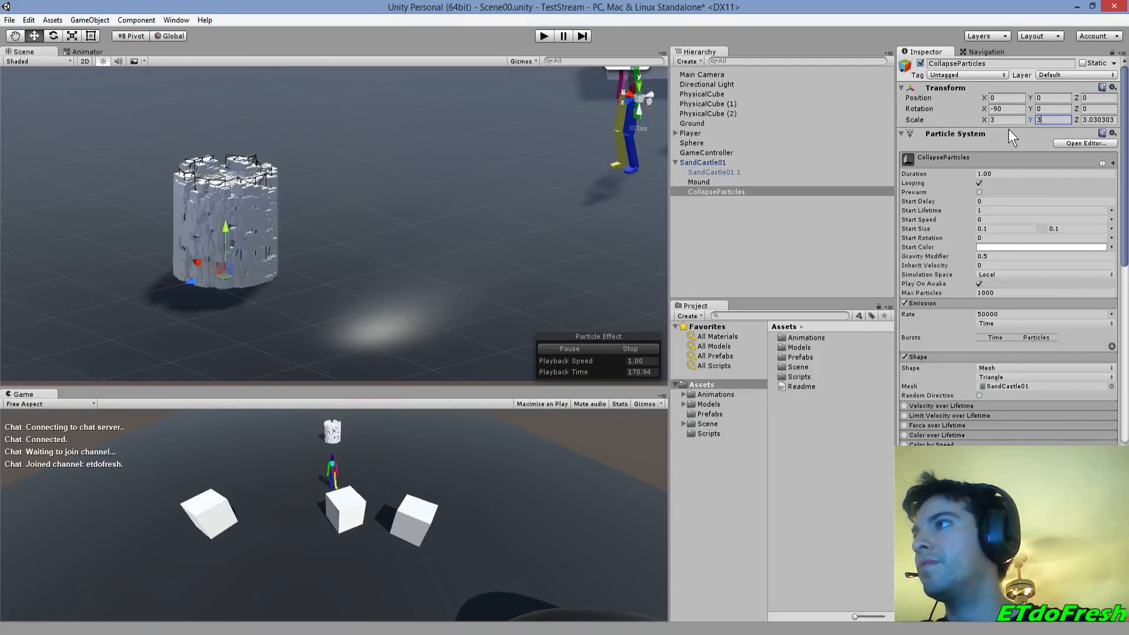
- Set the scale of CollapseParticles to 1, 1, 1 under SandCastle01
key("shift+Tab")
type("1")
key("Tab")
type("1")
key("Tab")
type("1")
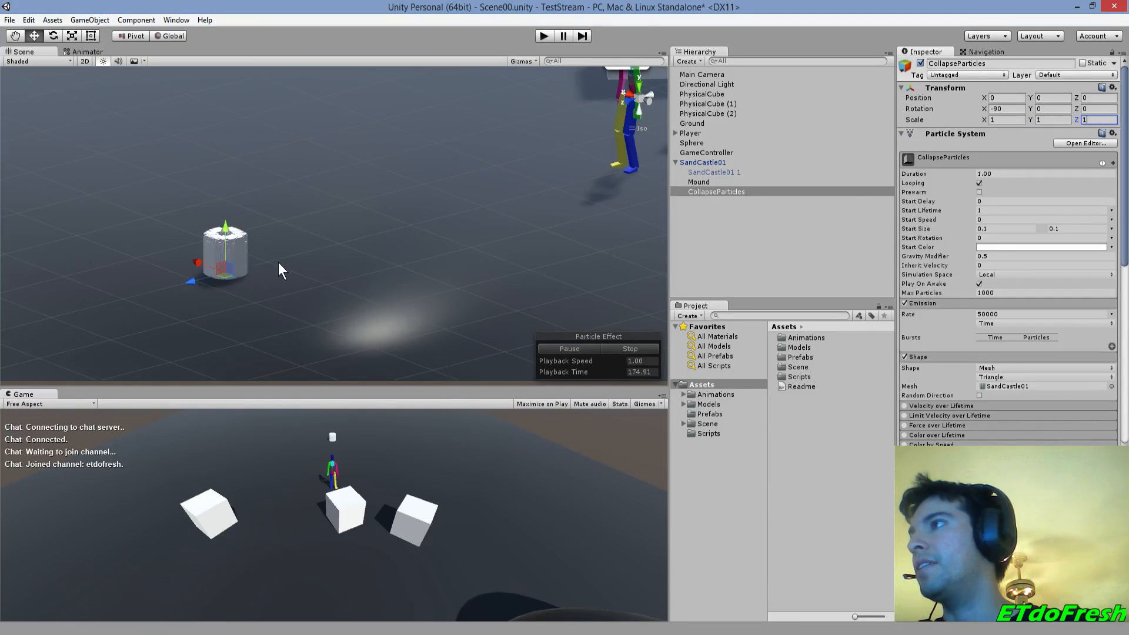
- Set the Gravity Modifier of CollapseParticles to 0 and turn off Size over Lifetime
middle_click_drag(278, 262, 514, 247)
scroll(367, 245, "up", 12)
scroll(509, 263, "down", 8)
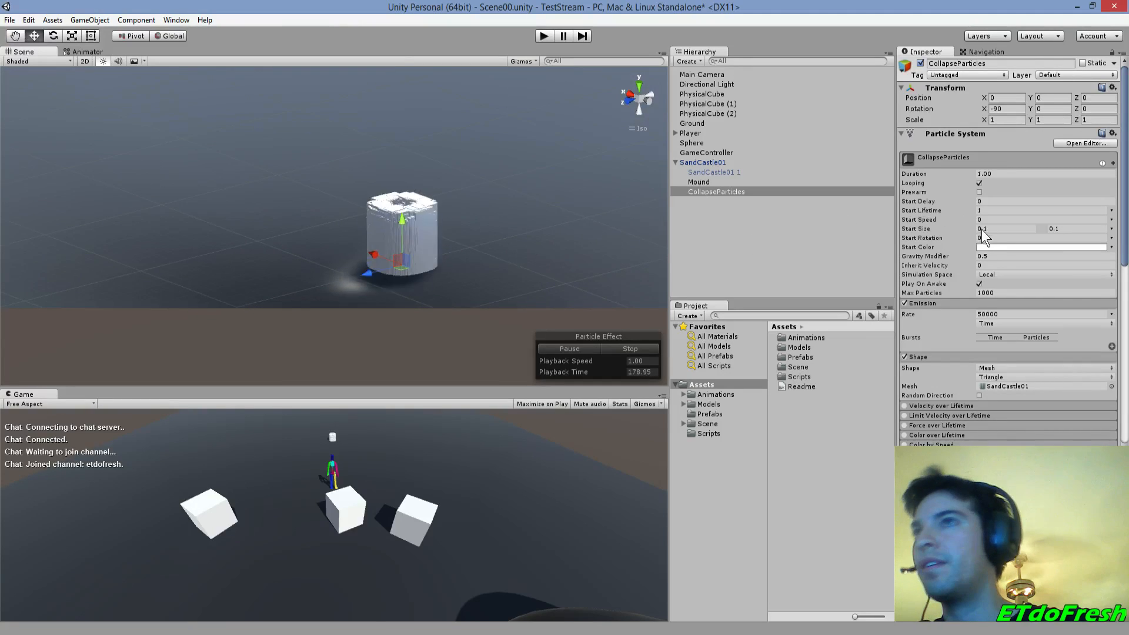
left_click(991, 259)
type("0")
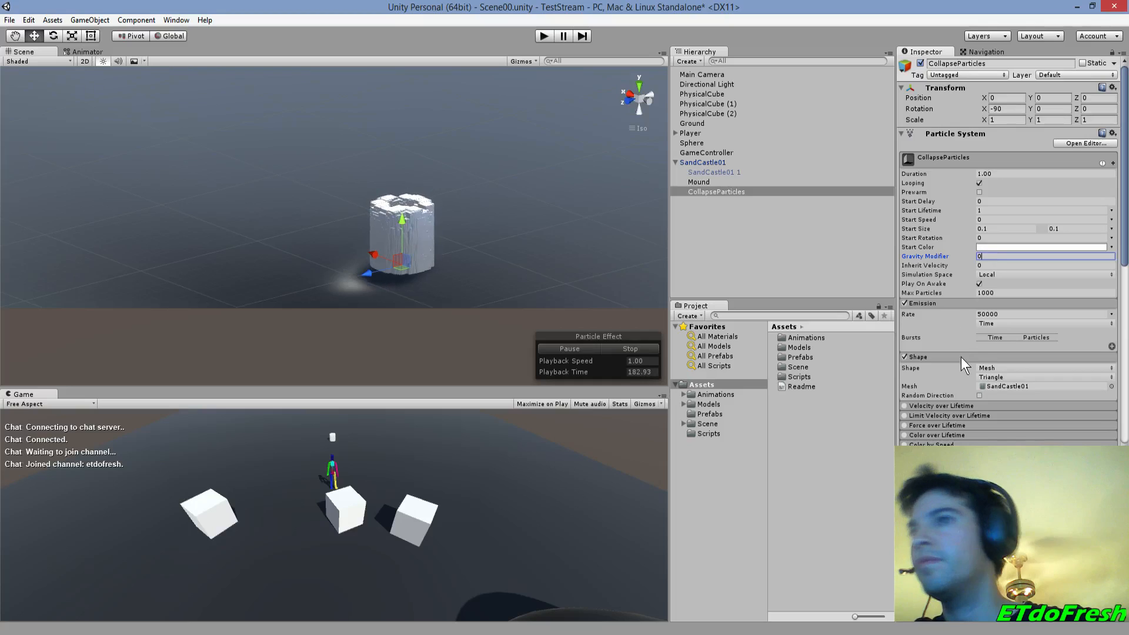
scroll(911, 395, "down", 3)
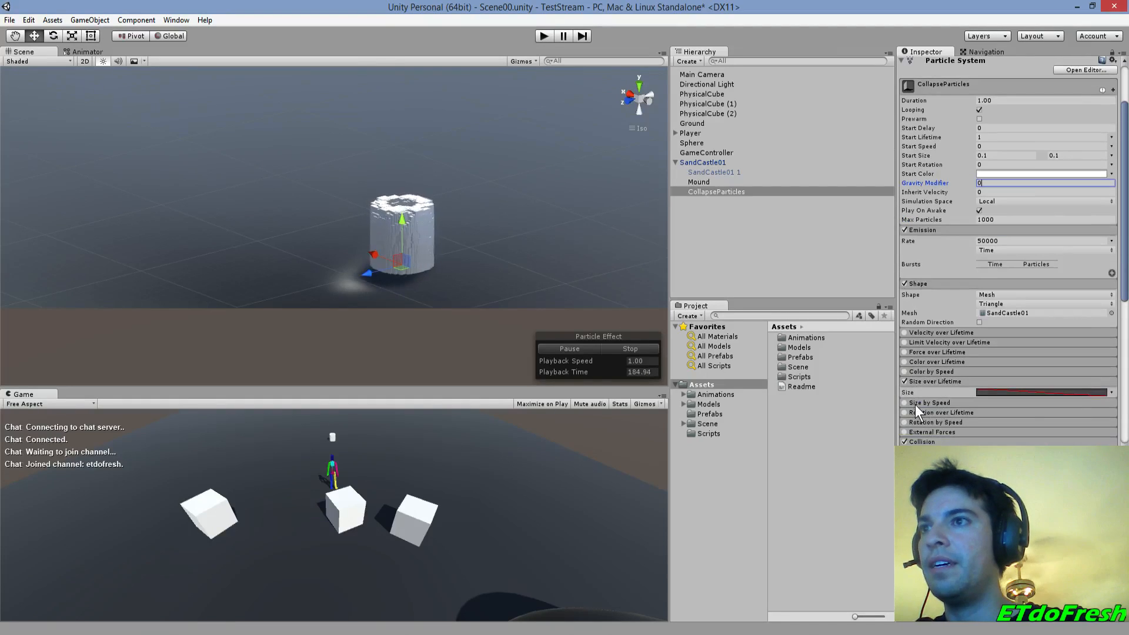
left_click(905, 382)
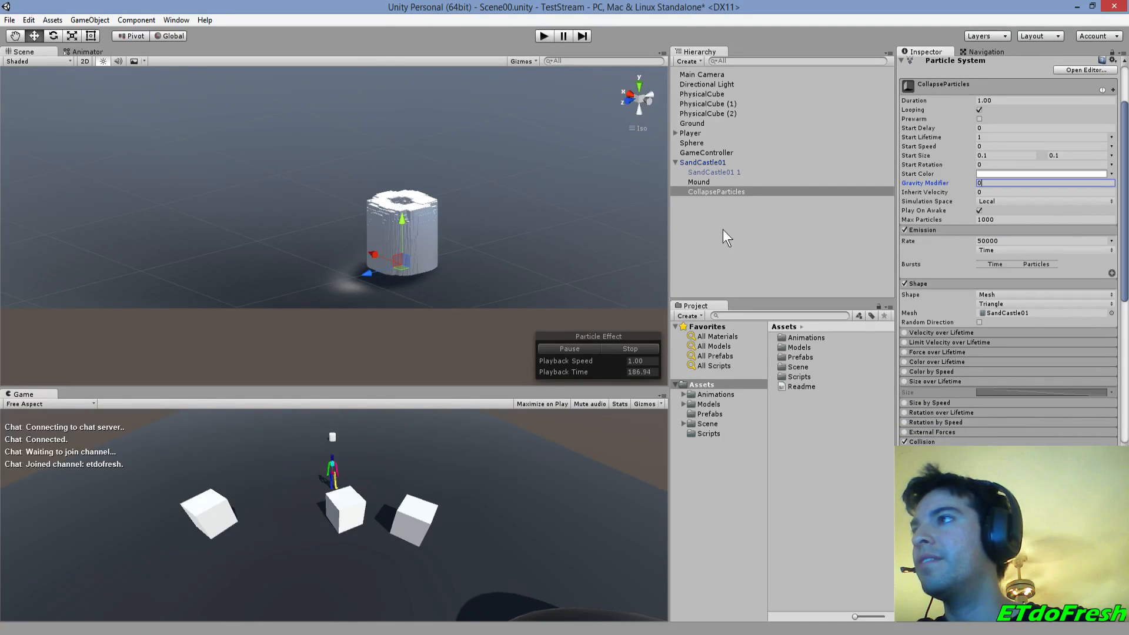
- Reactivate the SandCastle01 1 mesh and shrink CollapseParticles against it to a scale of about 0.6, 0.6, 0.87
left_click(709, 172)
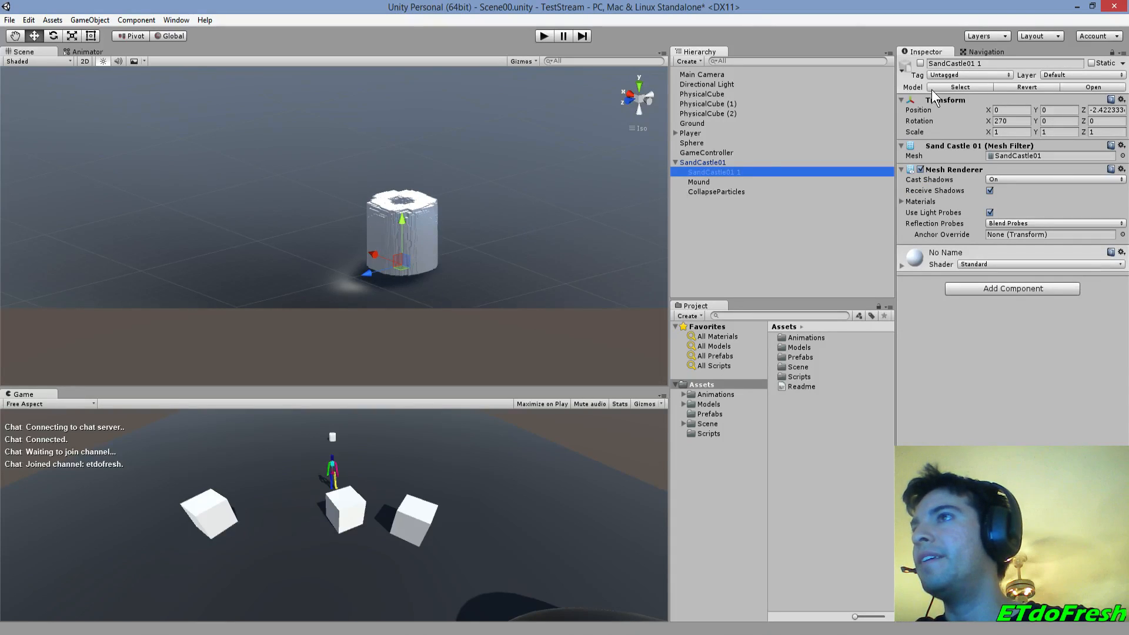
left_click(921, 63)
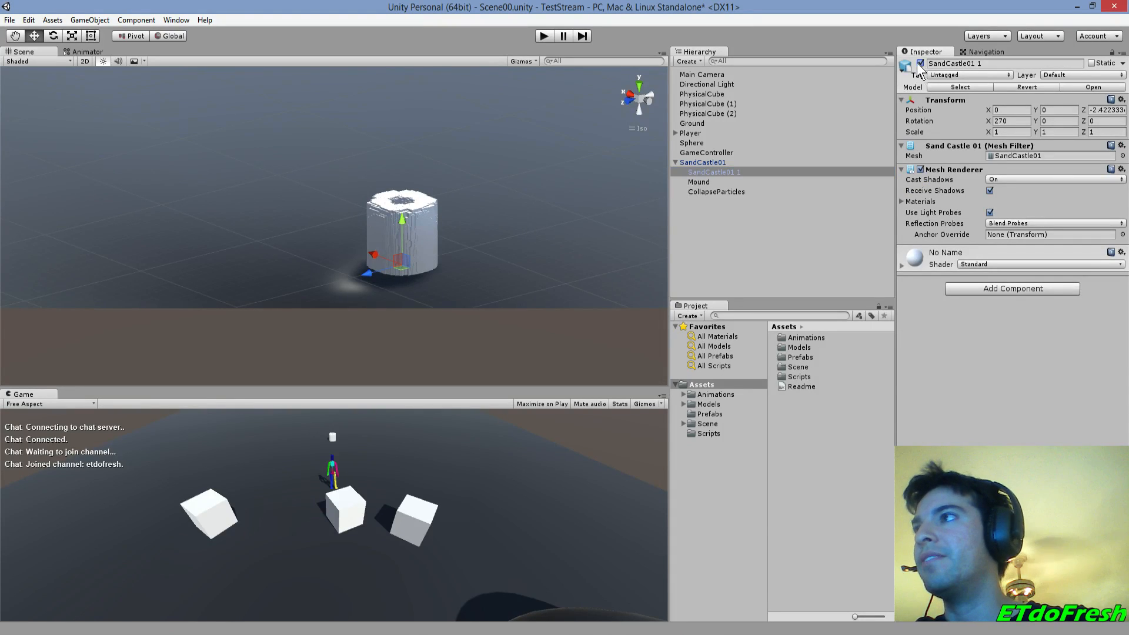
left_click(710, 192)
key("r")
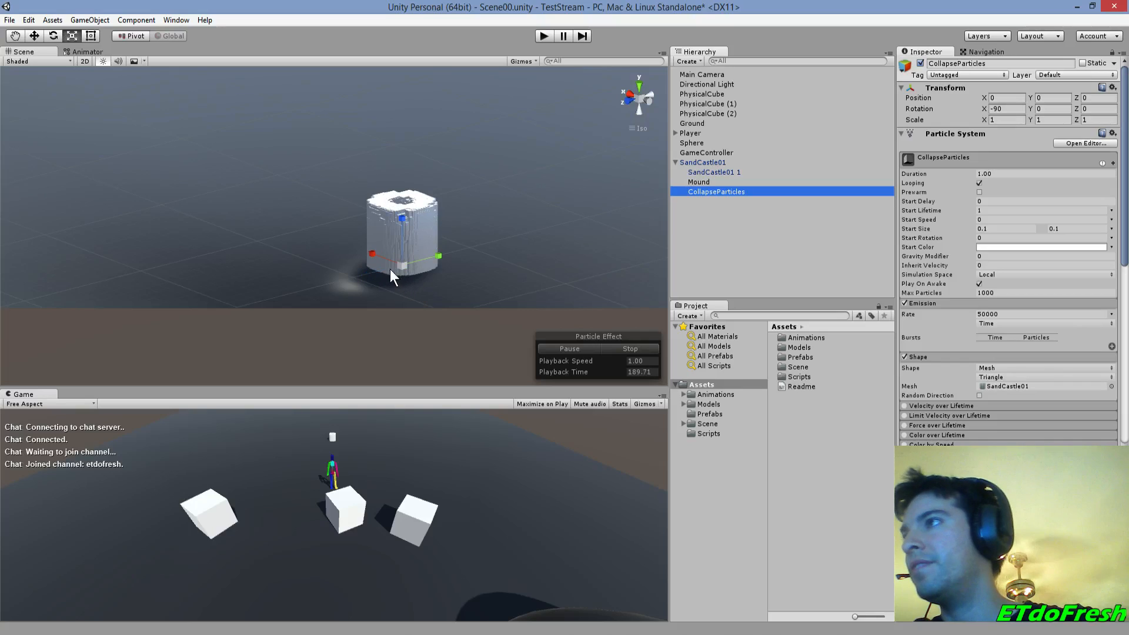
left_click(401, 264)
left_click_drag(400, 270, 397, 286)
left_click_drag(402, 218, 403, 217)
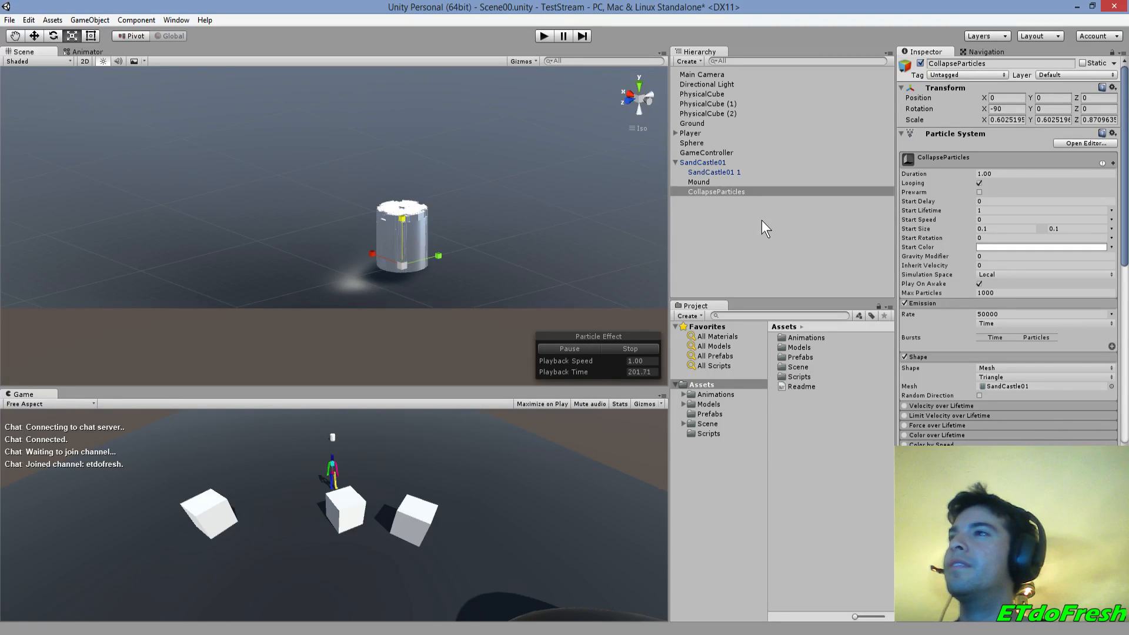
- Set the scale of CollapseParticles to exactly 0.6, 0.6, 0.9
left_click(1004, 118)
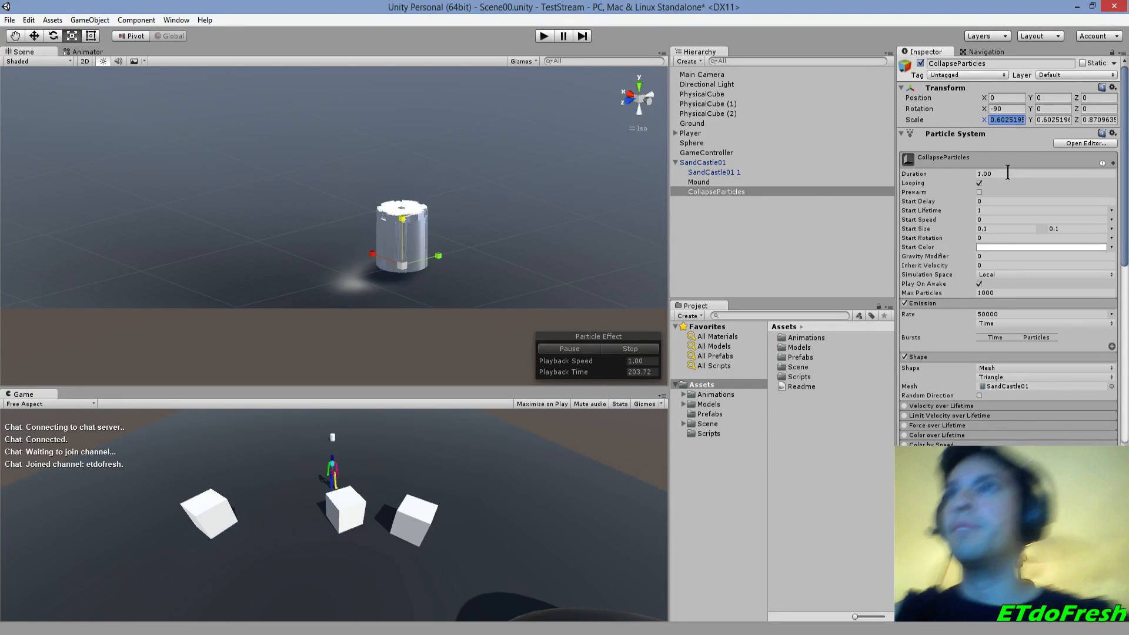
type("0.6")
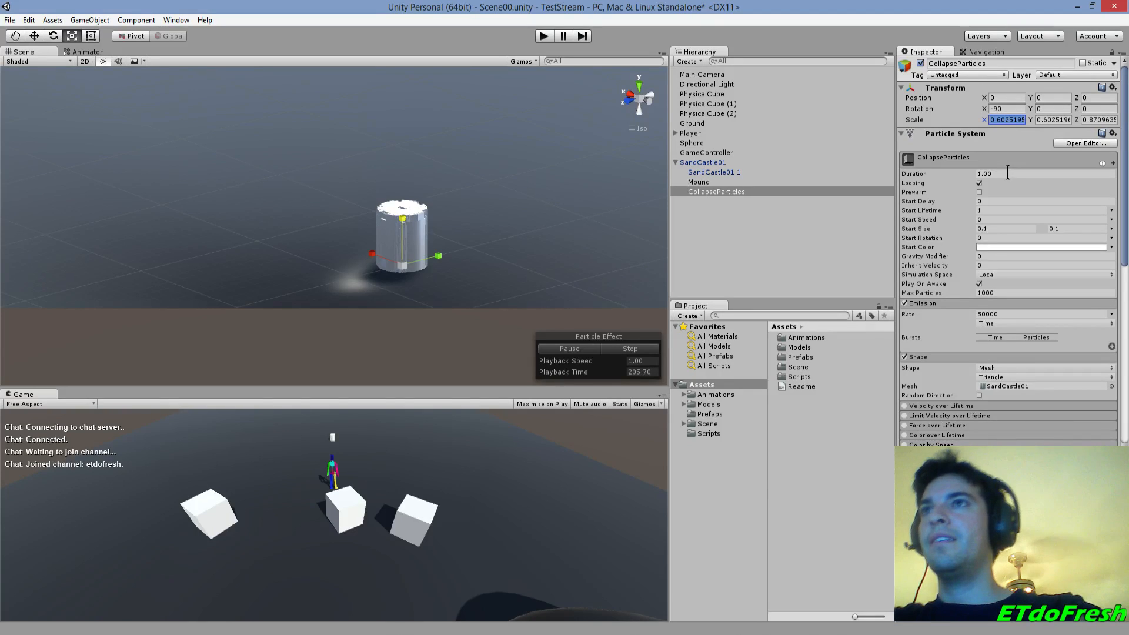
key("Tab")
key("BackSpace")
type("0.6")
key("Tab")
type("0.9")
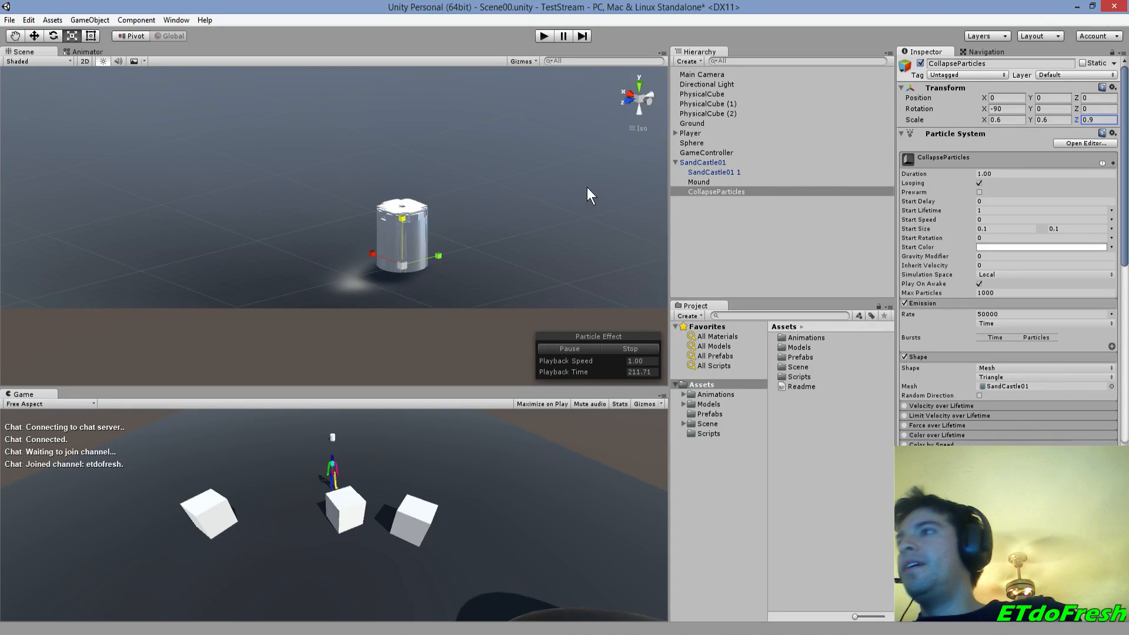
- Hide the SandCastle01 1 mesh object again and select CollapseParticles for editing
left_click(703, 175)
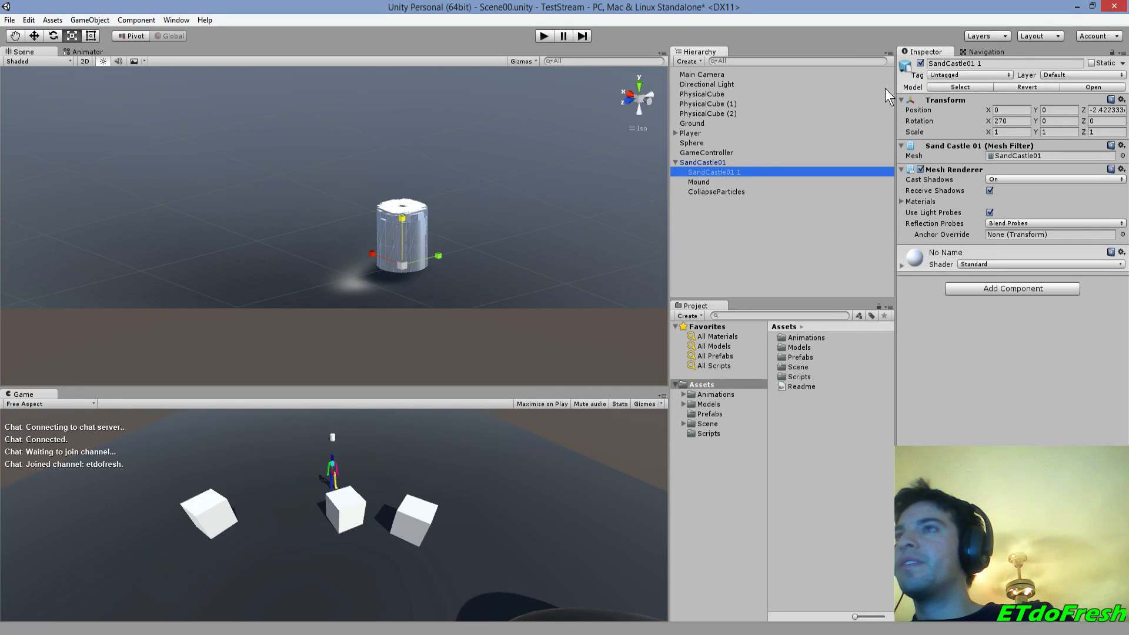
left_click(920, 63)
left_click(706, 192)
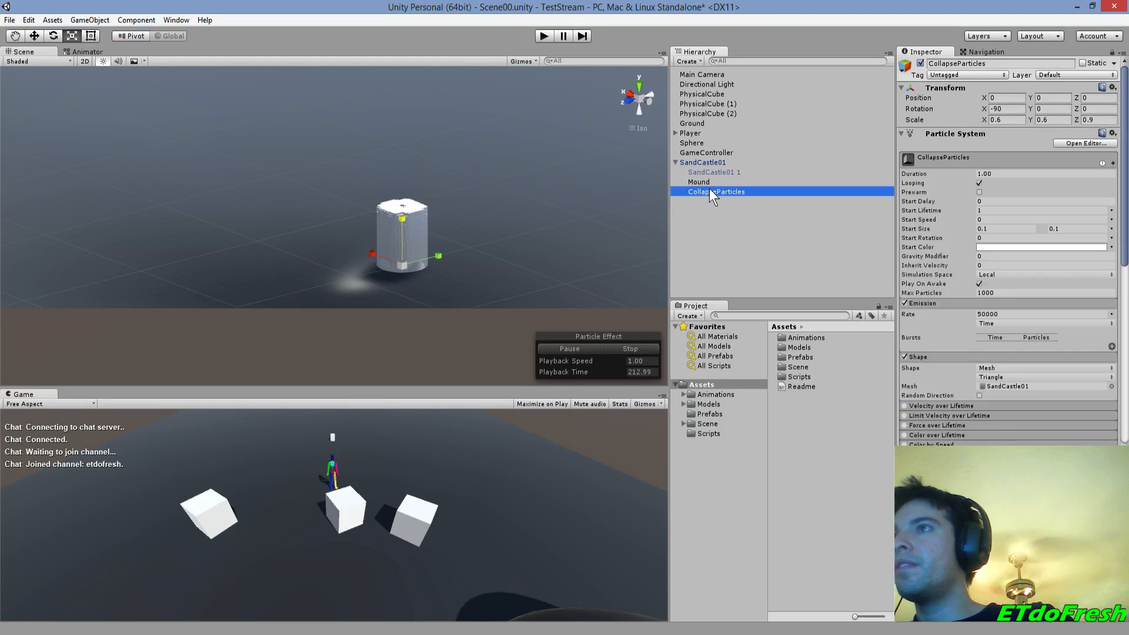
- Set the Gravity Modifier of CollapseParticles to 1, enable Size over Lifetime, and stop the particle preview
left_click(997, 257)
type("1")
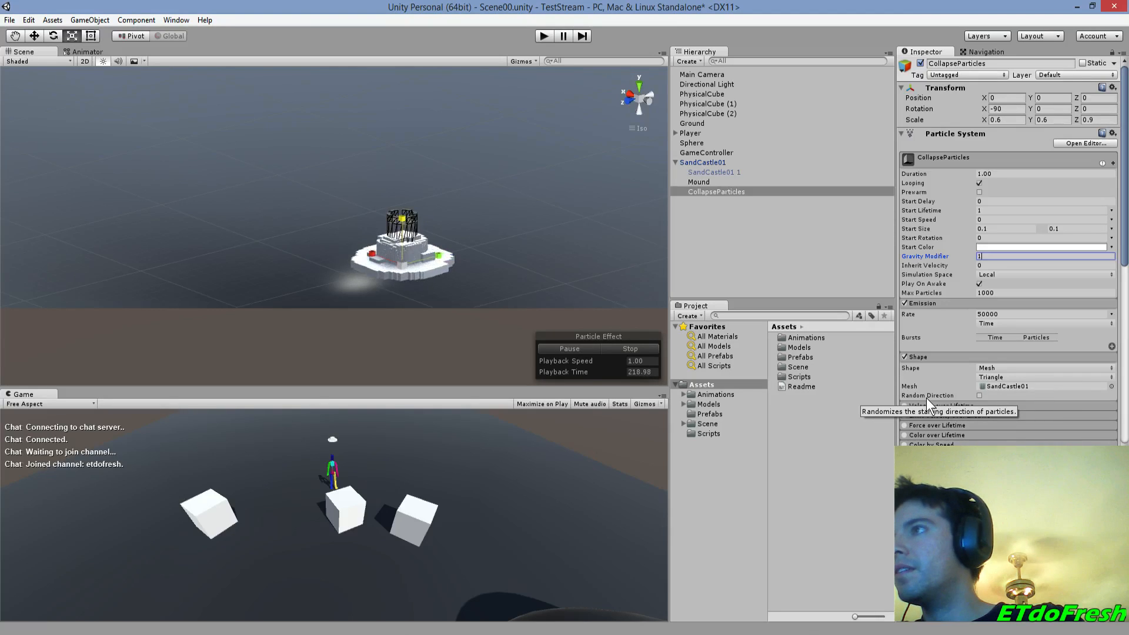
scroll(933, 430, "down", 3)
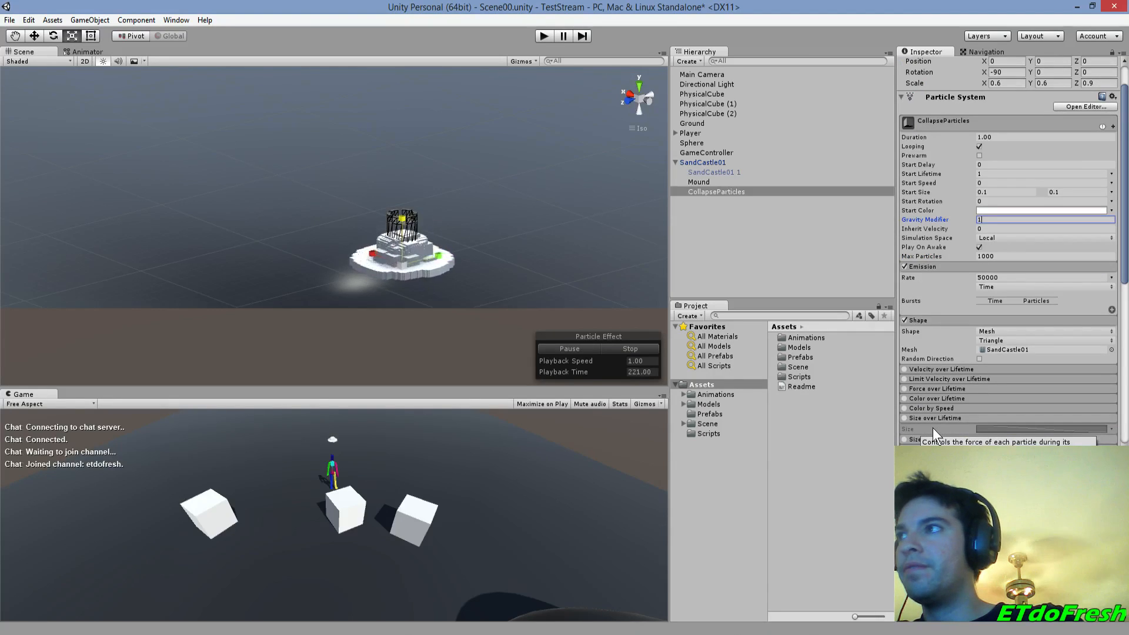
scroll(933, 428, "down", 3)
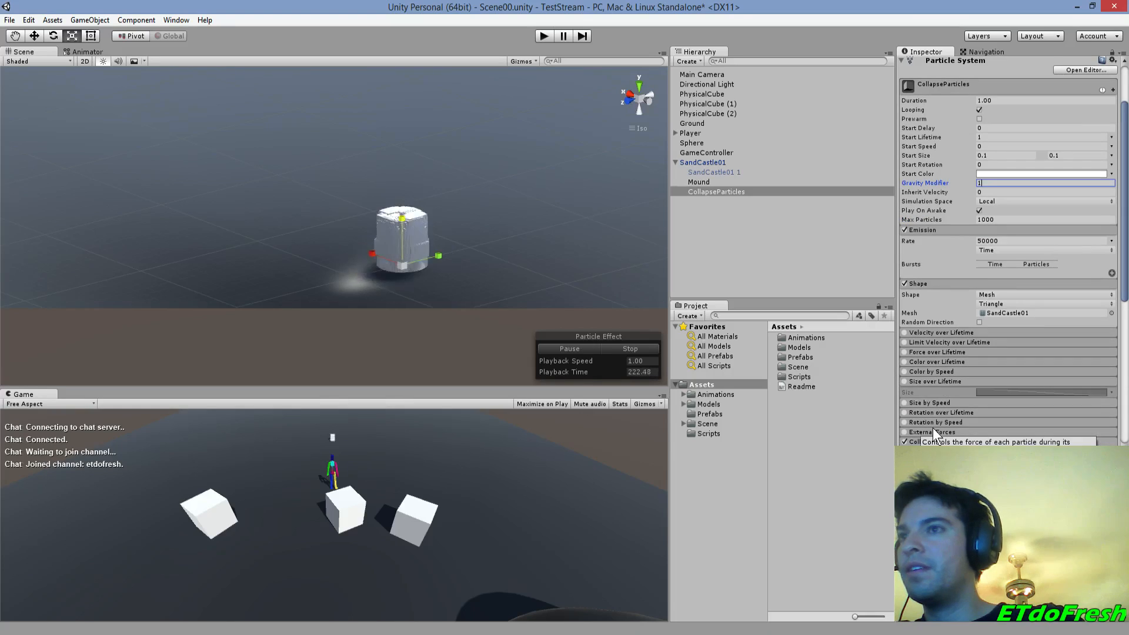
left_click(905, 382)
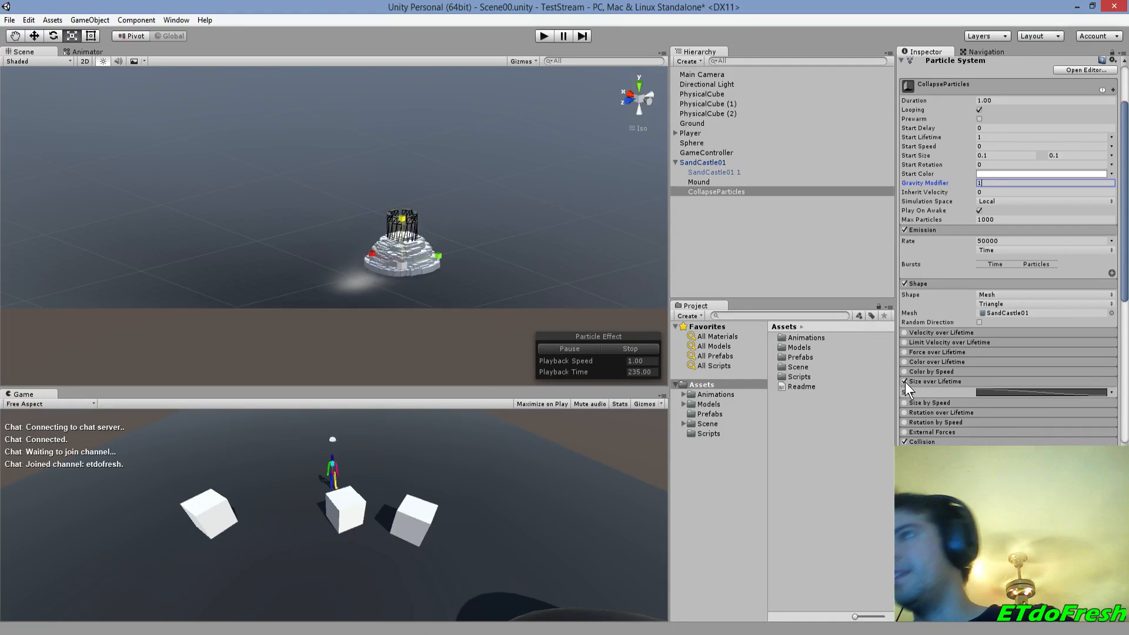
left_click(636, 351)
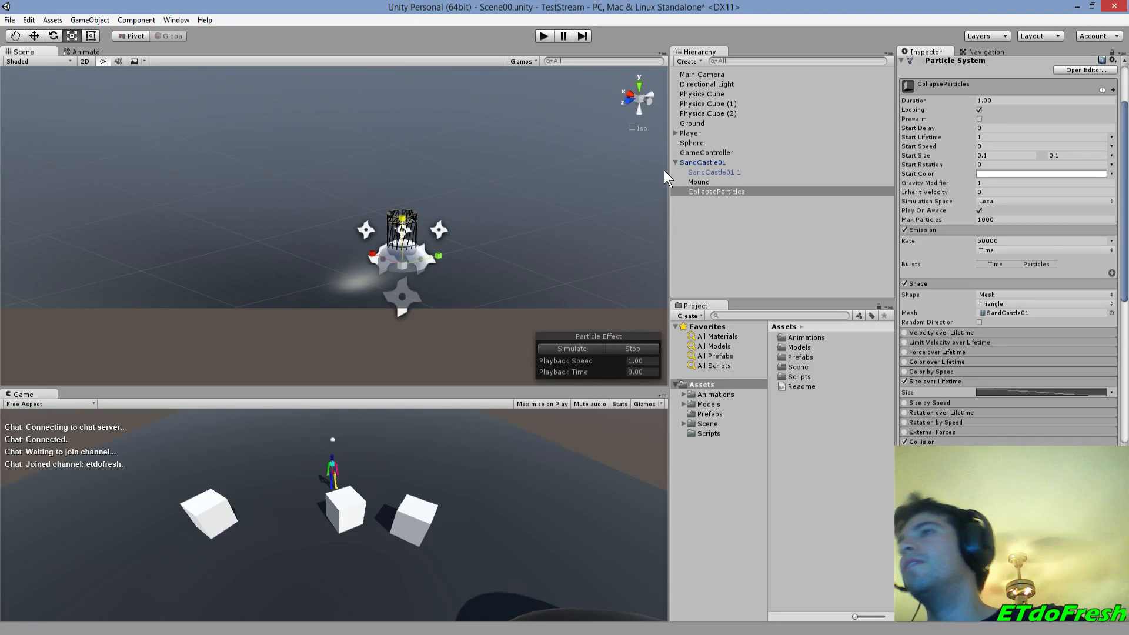
- Reactivate the SandCastle01 1 mesh object and deactivate both Mound and CollapseParticles
left_click(709, 172)
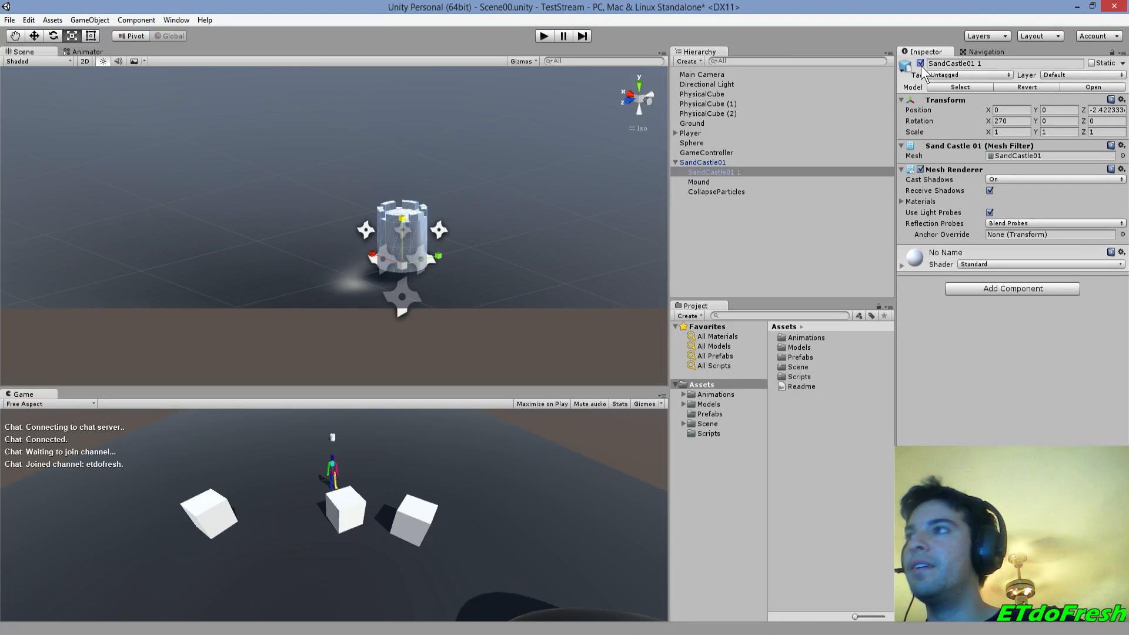
left_click(703, 182)
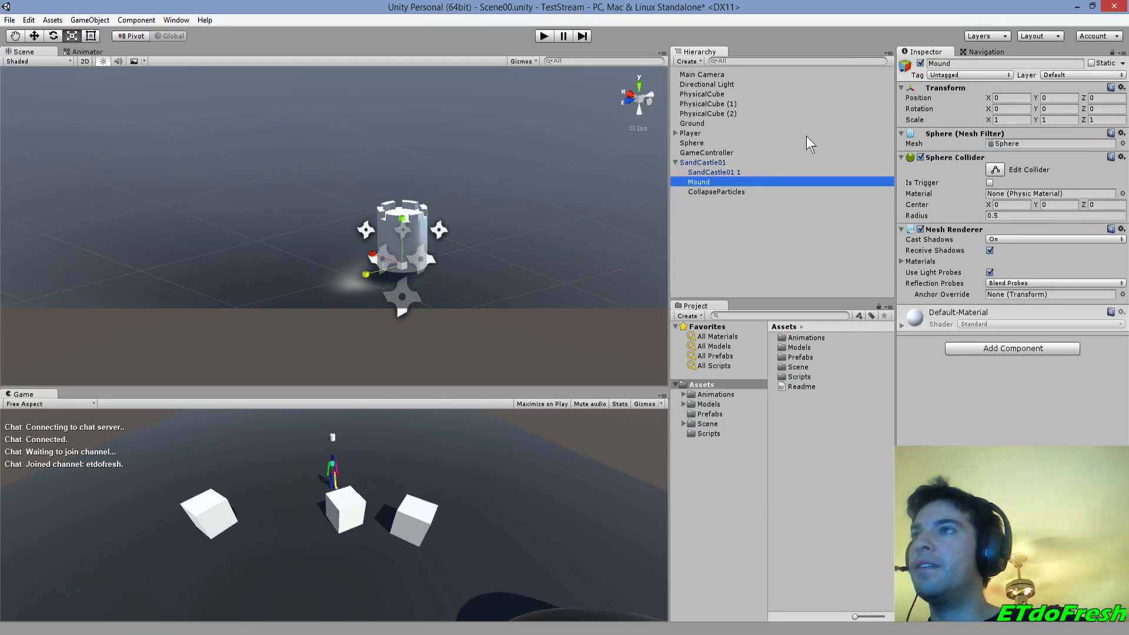
left_click(921, 64)
left_click(735, 189)
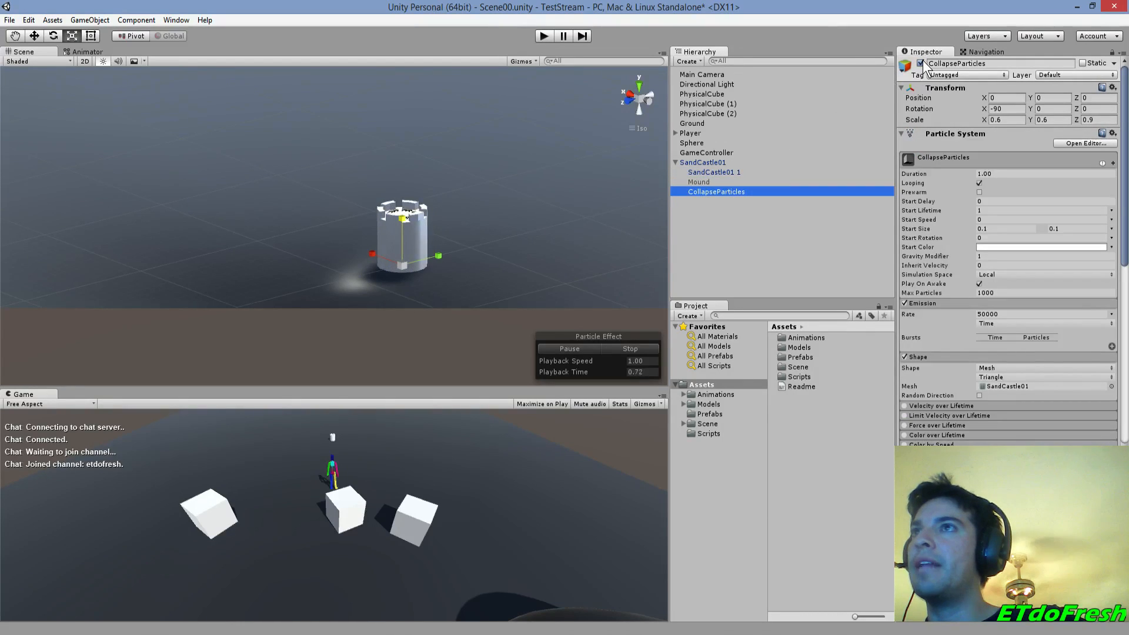
left_click(920, 63)
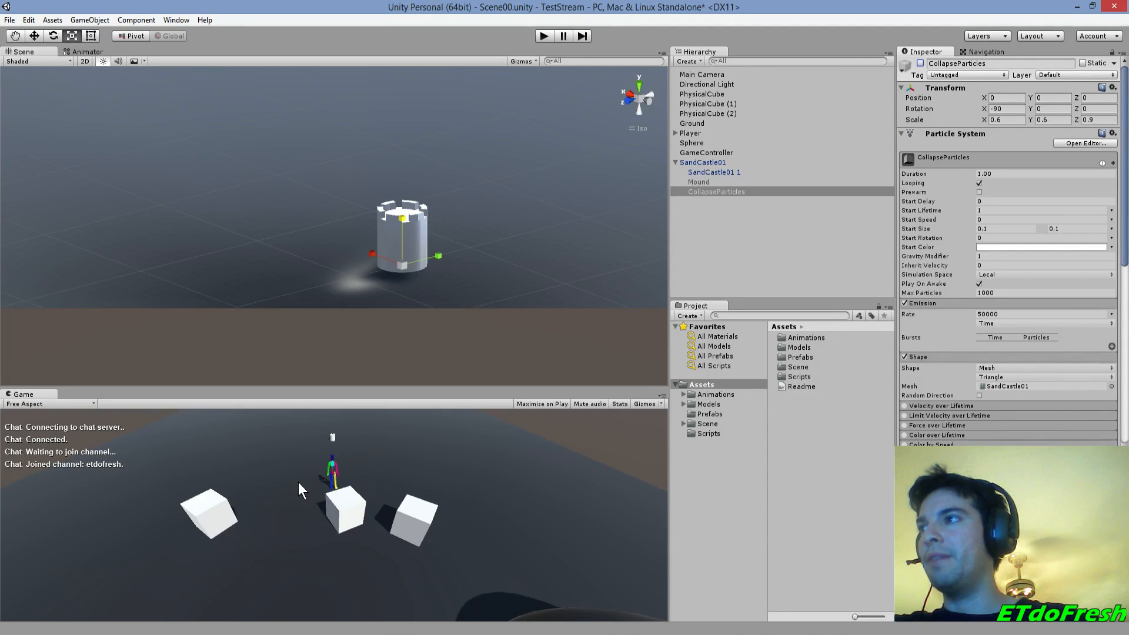
- Launch Autodesk 3ds Max 2015 from the system search
key("super")
type("3ds")
key("Return")
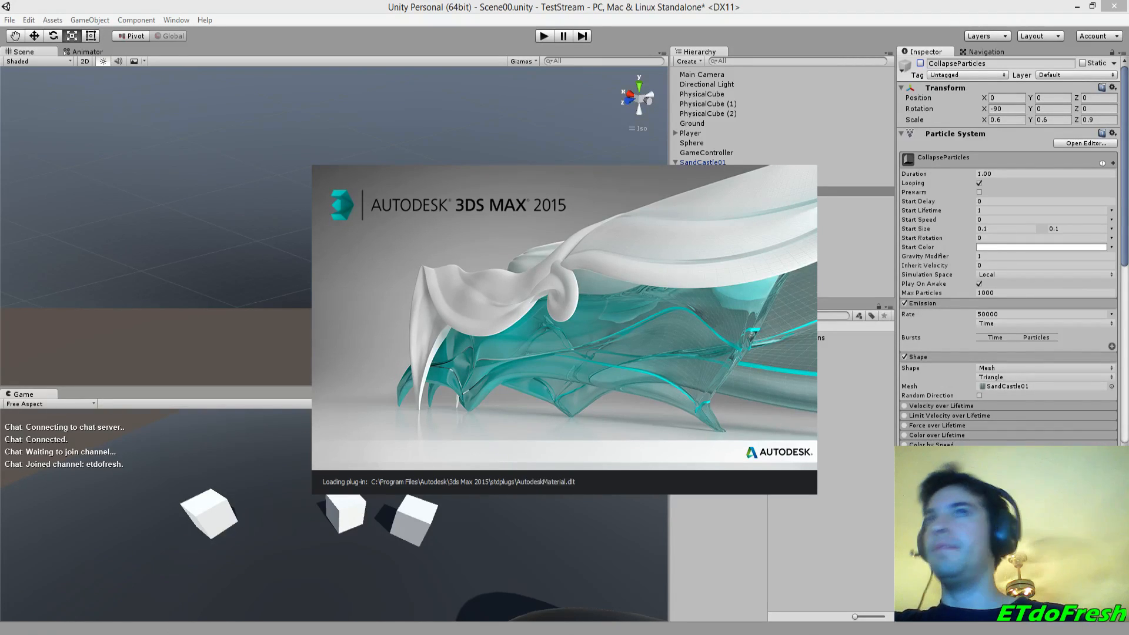
- Switch to the web browser, go to twitch.tv, and open the signed-in account's own channel page
type("twitch.tv")
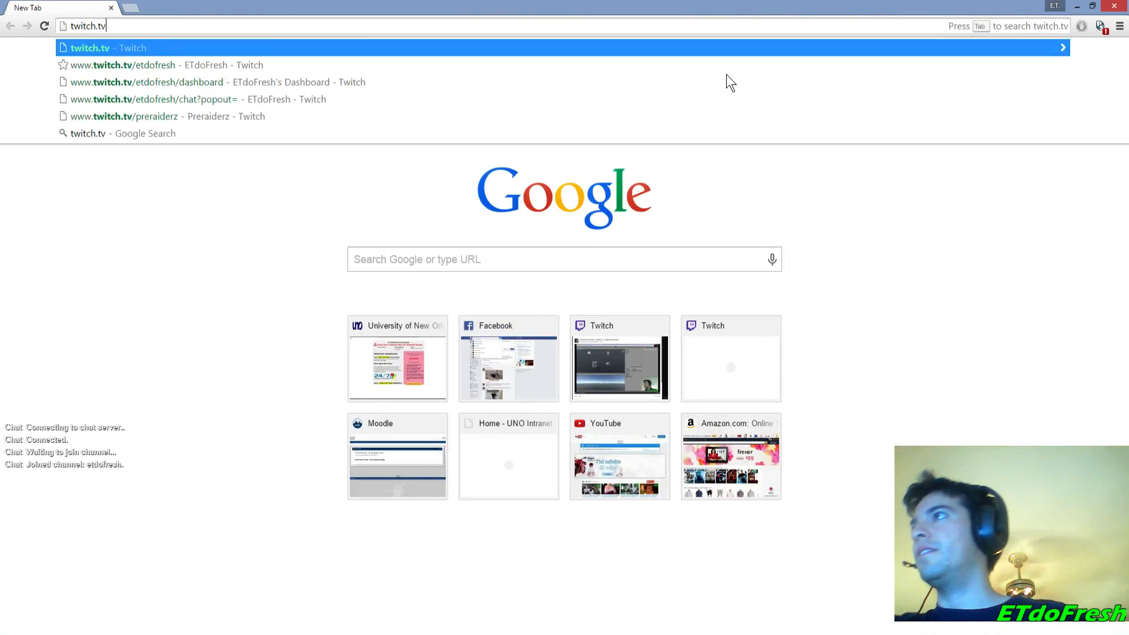
key("Return")
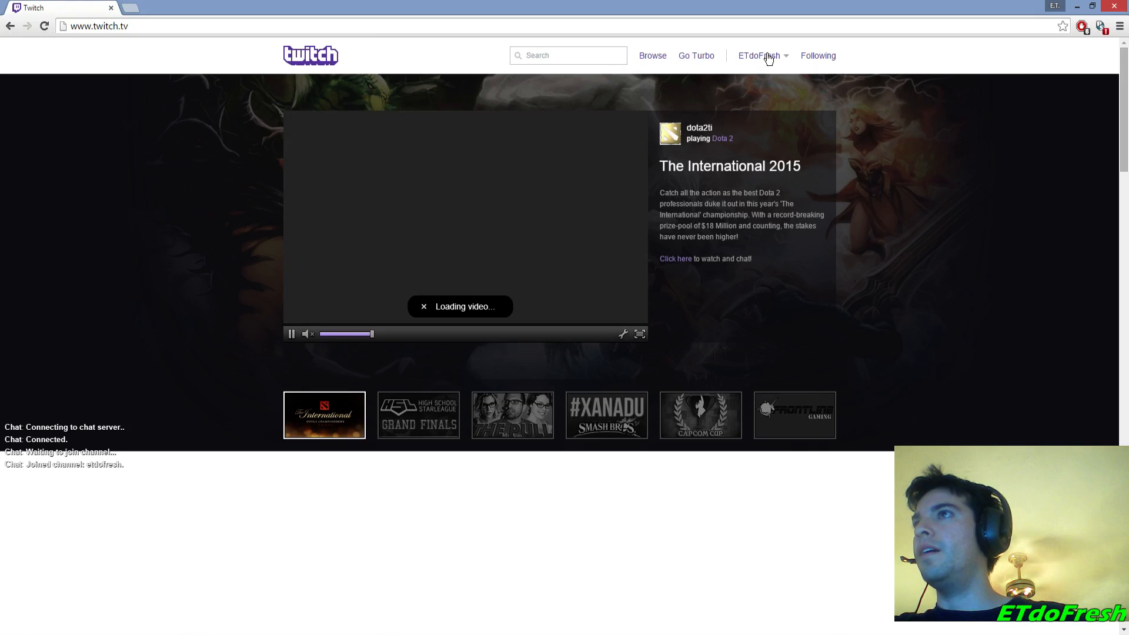
left_click(766, 56)
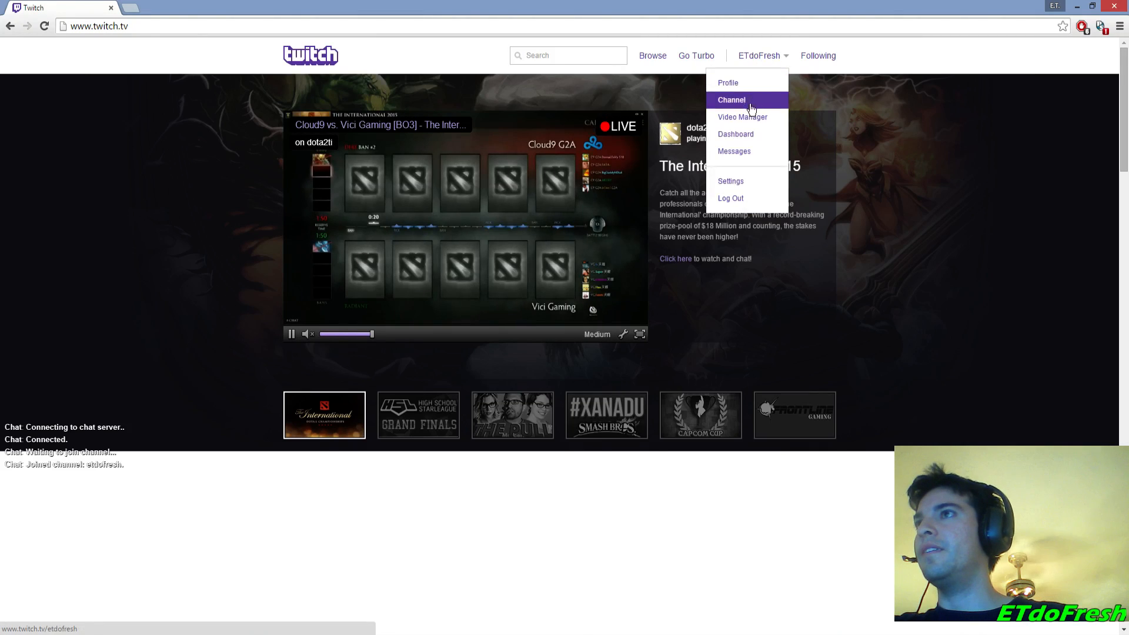
left_click(755, 99)
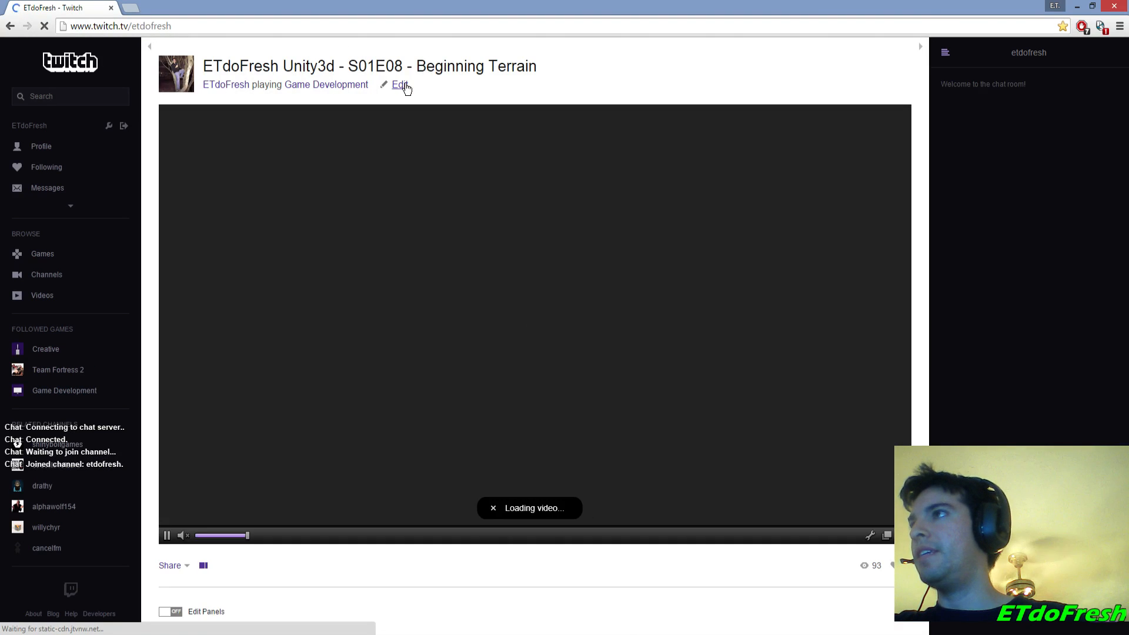
- Replace the ending of the broadcast title with "Fixing Particles and Camera", save it, and move the browser off the screen
left_click(401, 85)
left_click_drag(578, 137, 650, 137)
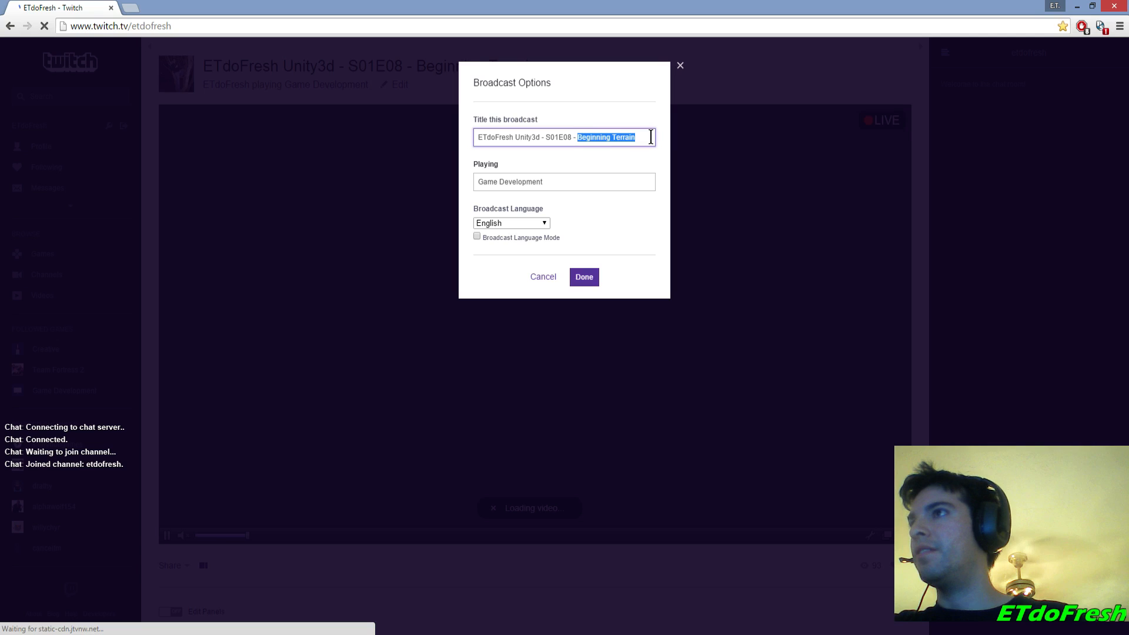
type("Fixing P")
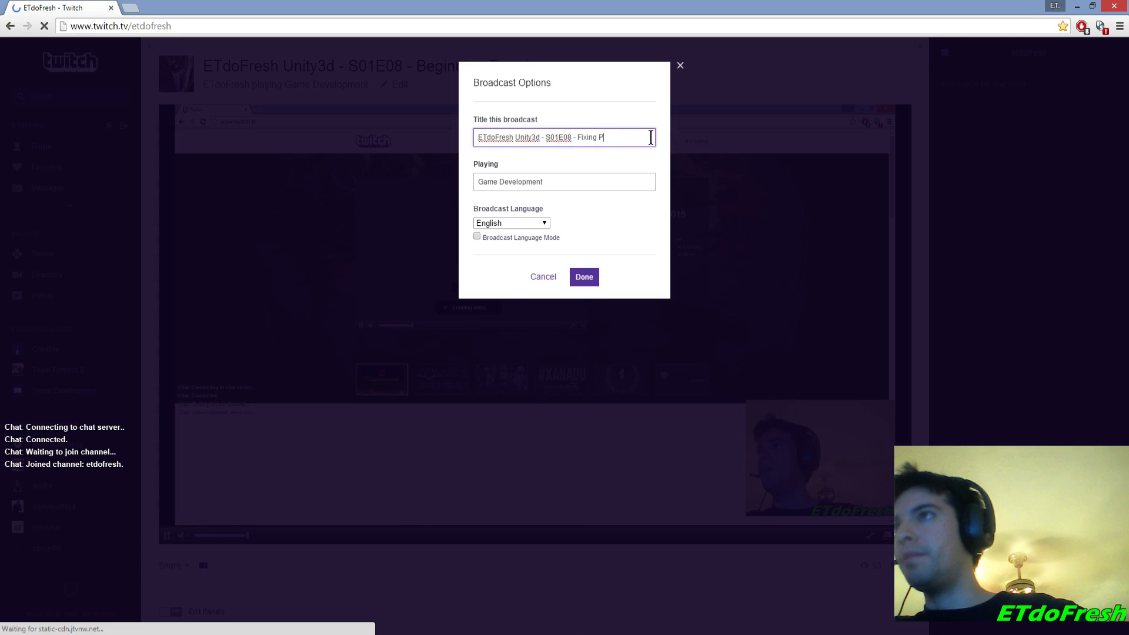
type("articles and Camera")
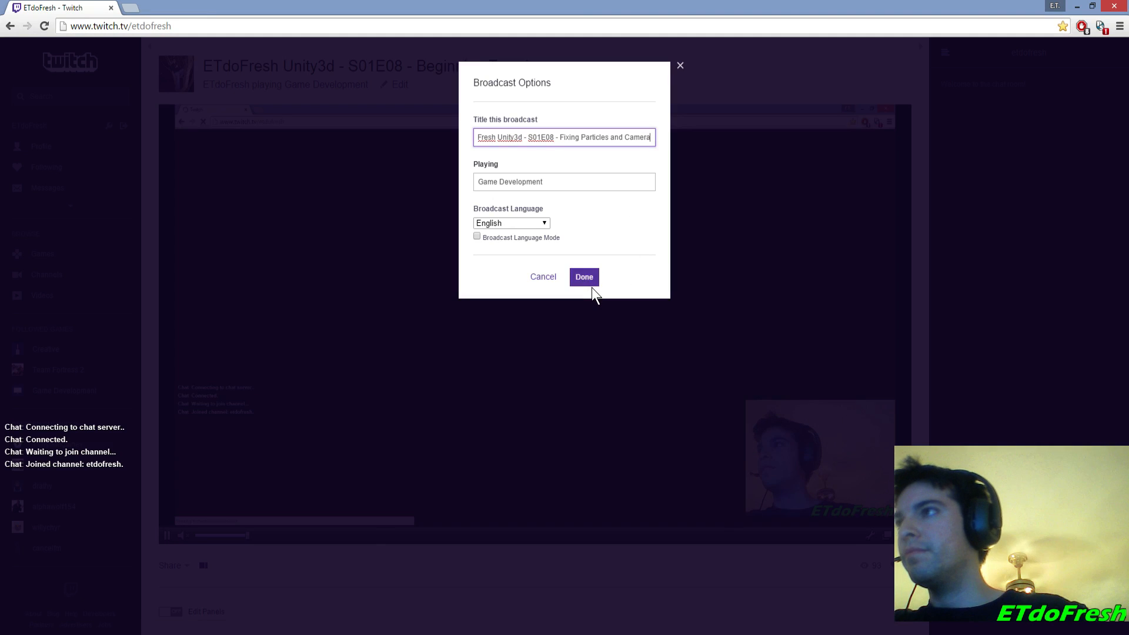
left_click(592, 286)
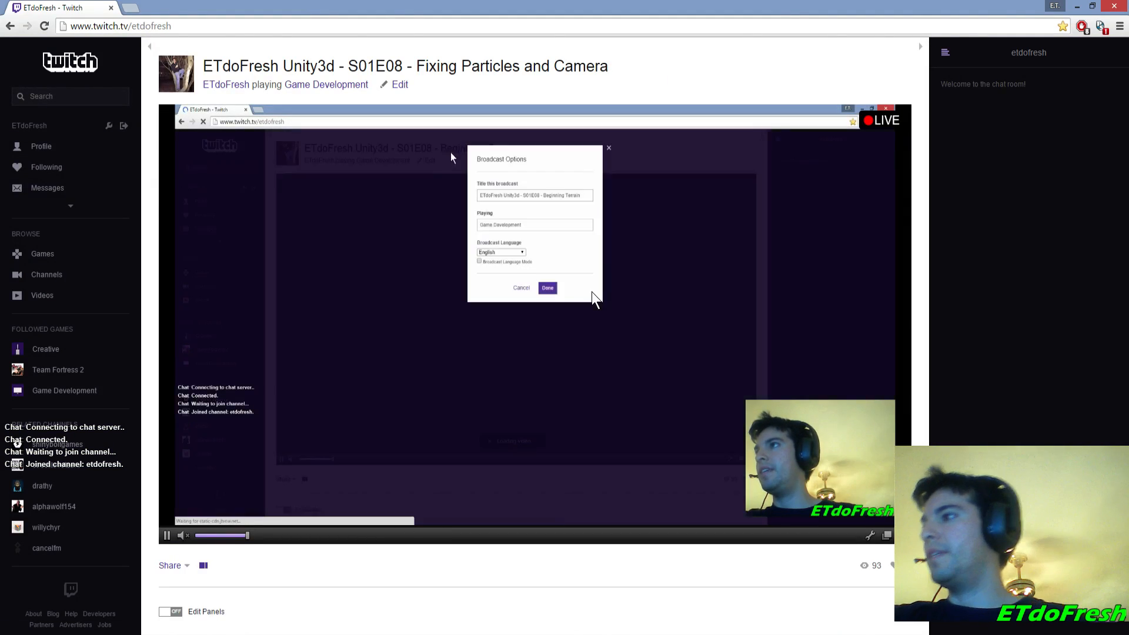
left_click_drag(355, 5, 1128, 24)
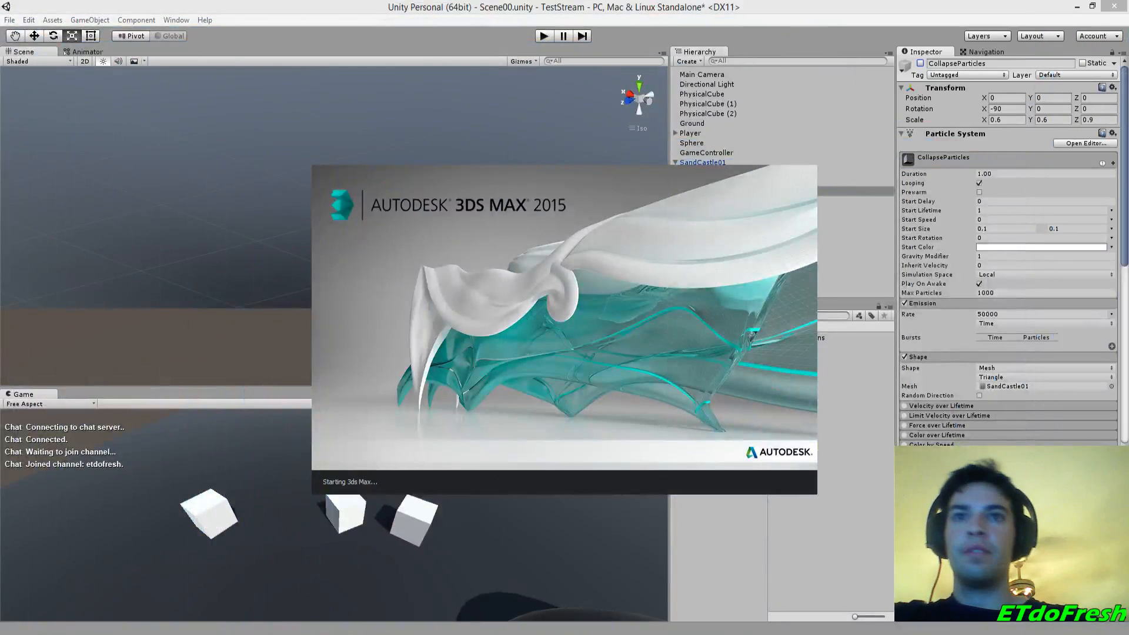
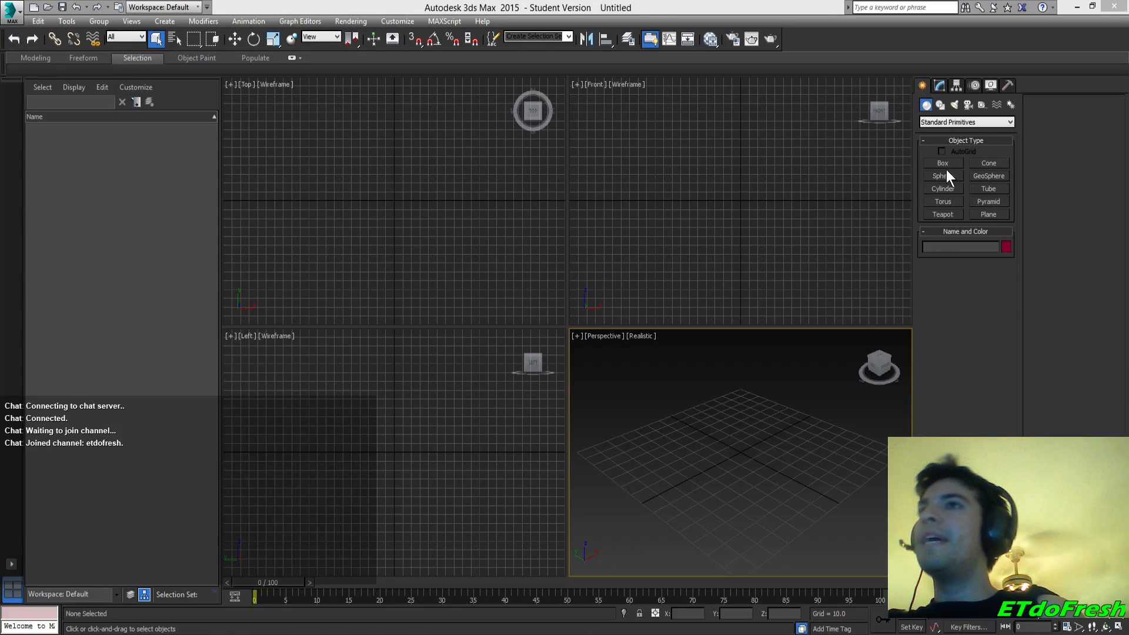
- Create a Plane primitive at the origin in 3ds Max with length 40 and width 40, using exact keyboard entry
left_click(986, 214)
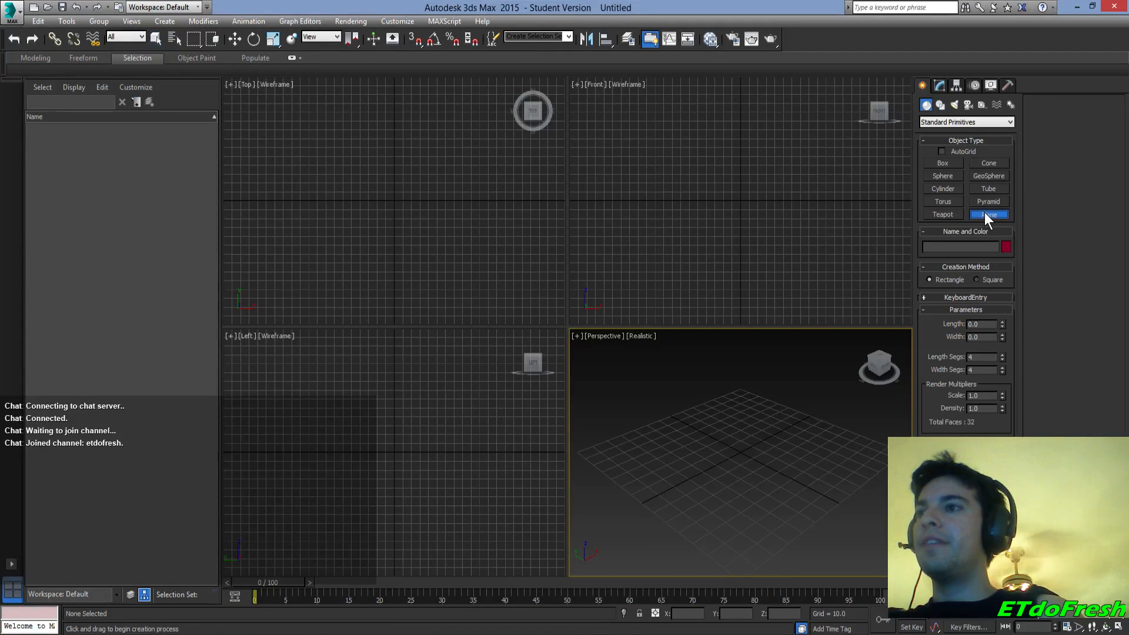
double_click(988, 324)
type("40")
key("Tab")
type("40")
key("Return")
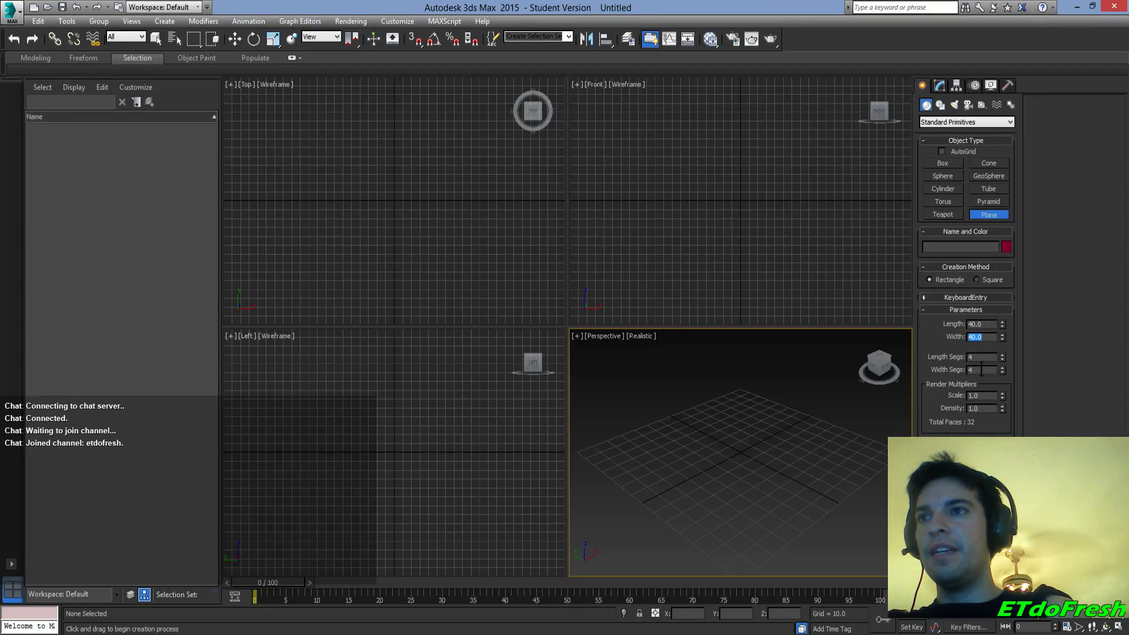
left_click(969, 296)
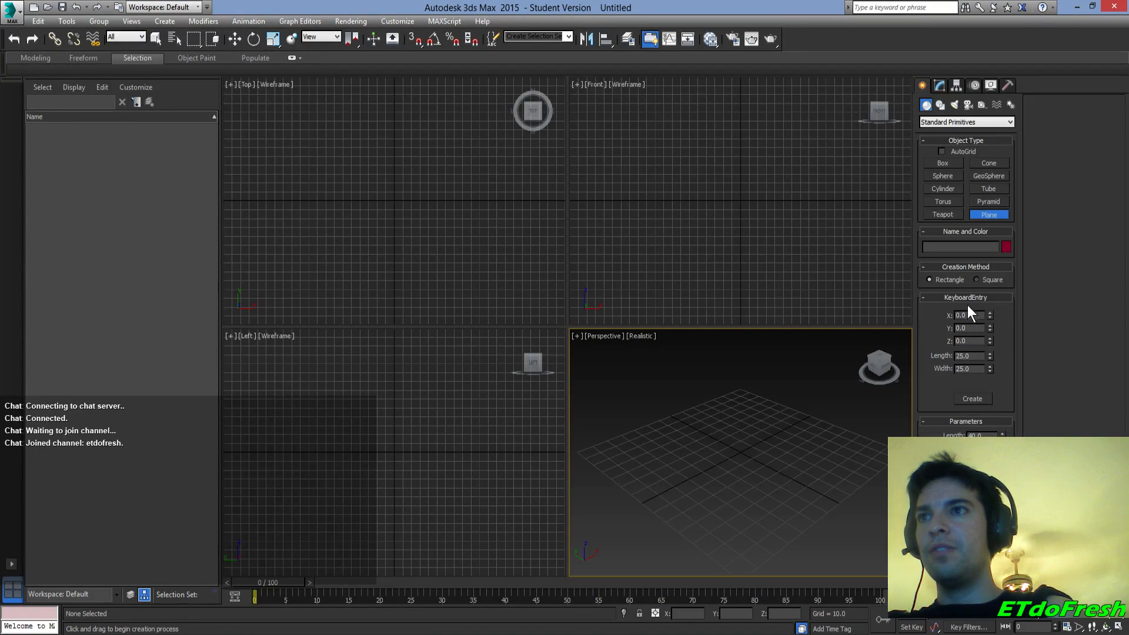
double_click(977, 355)
type("40")
key("Tab")
type("40")
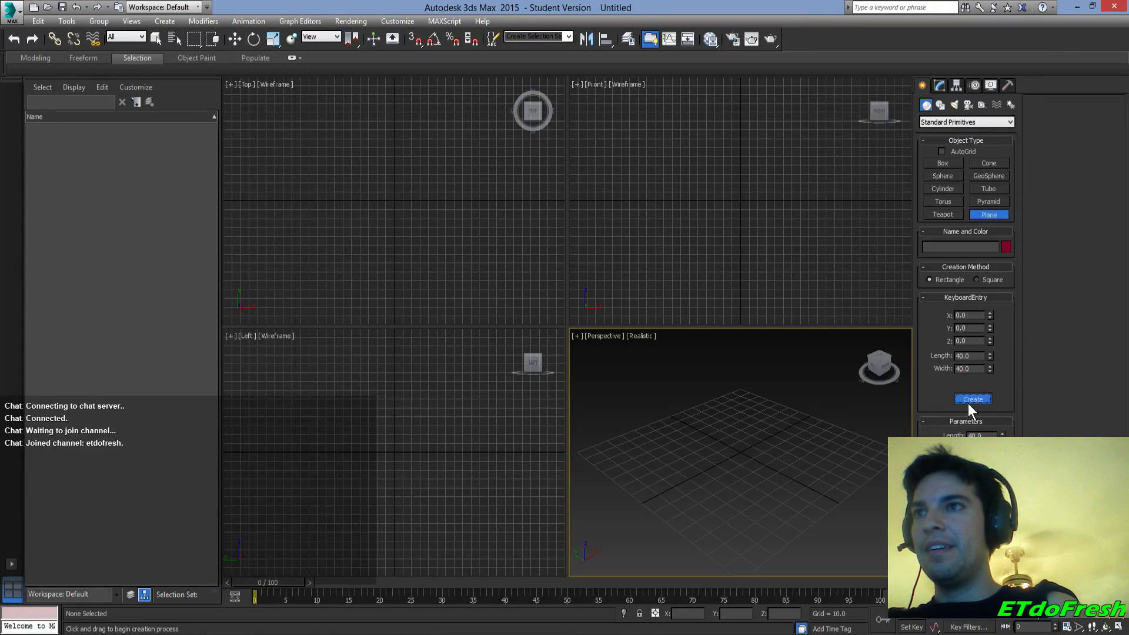
left_click(971, 400)
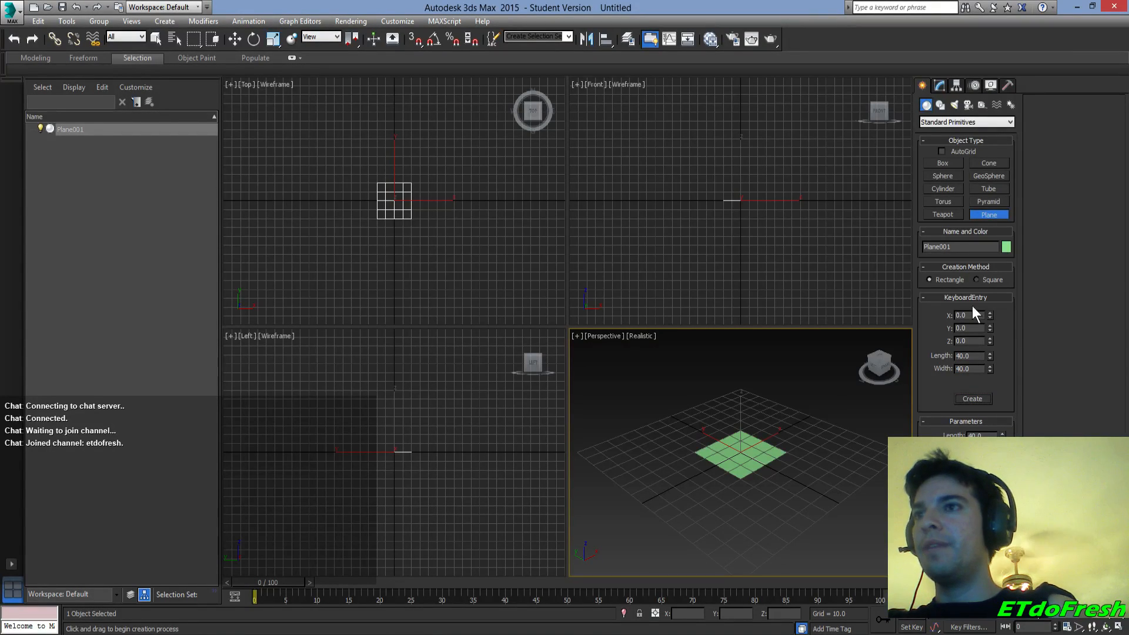
- Show the new plane's modifier settings and turn on edged faces in the Perspective viewport, framing the whole plane
left_click(941, 86)
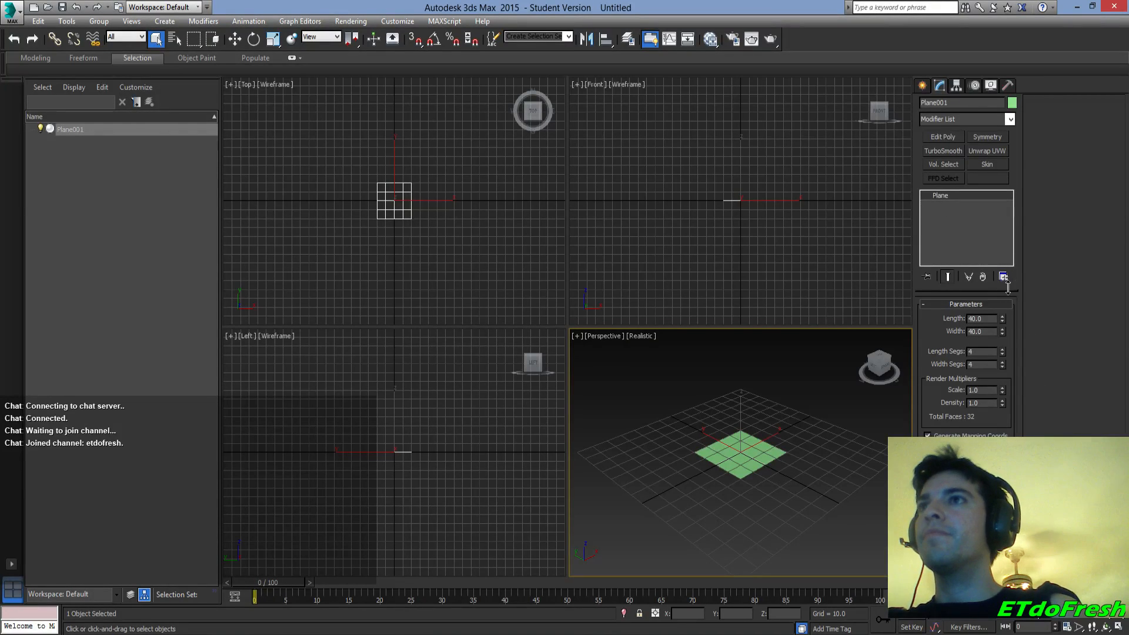
scroll(835, 449, "up", 5)
key("z")
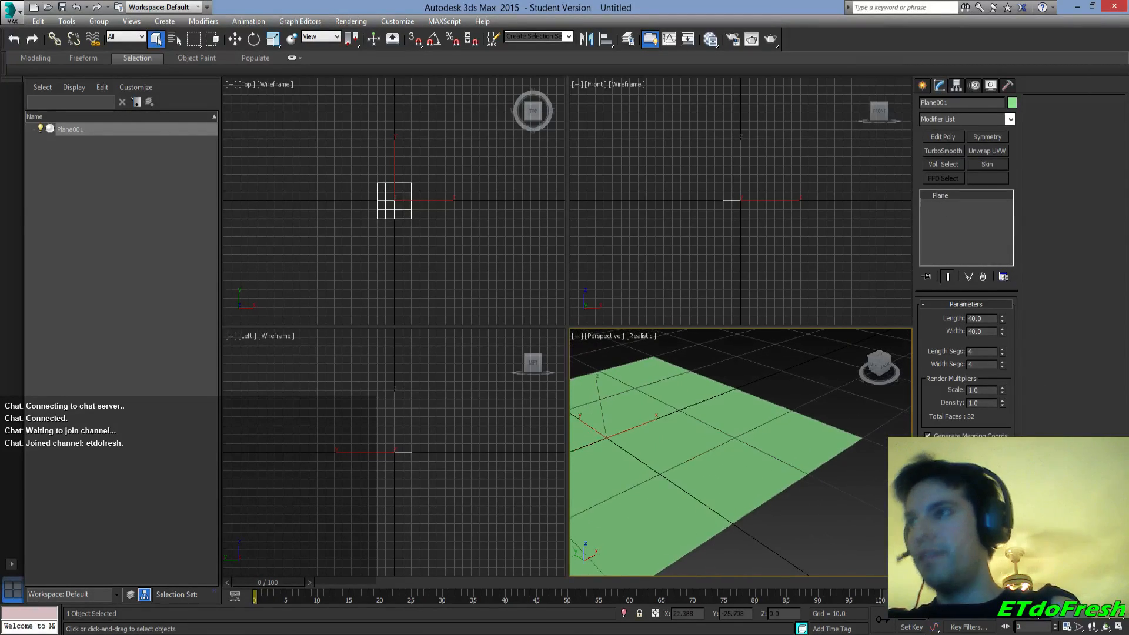
key("F4")
middle_click_drag(688, 456, 778, 436)
scroll(828, 448, "down", 5)
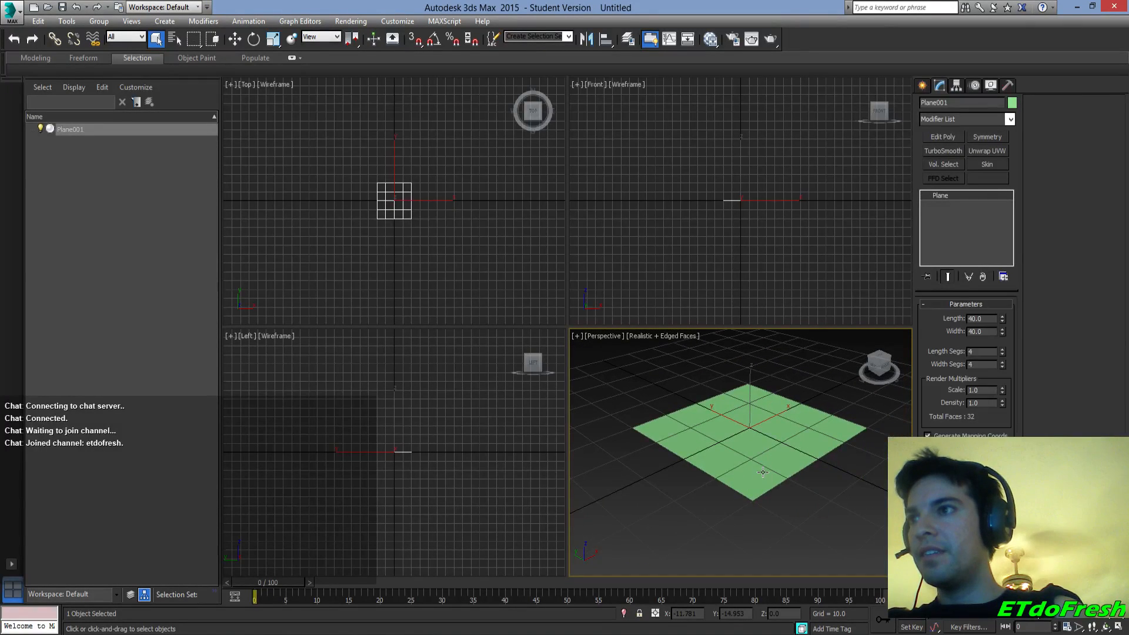
scroll(698, 395, "up", 2)
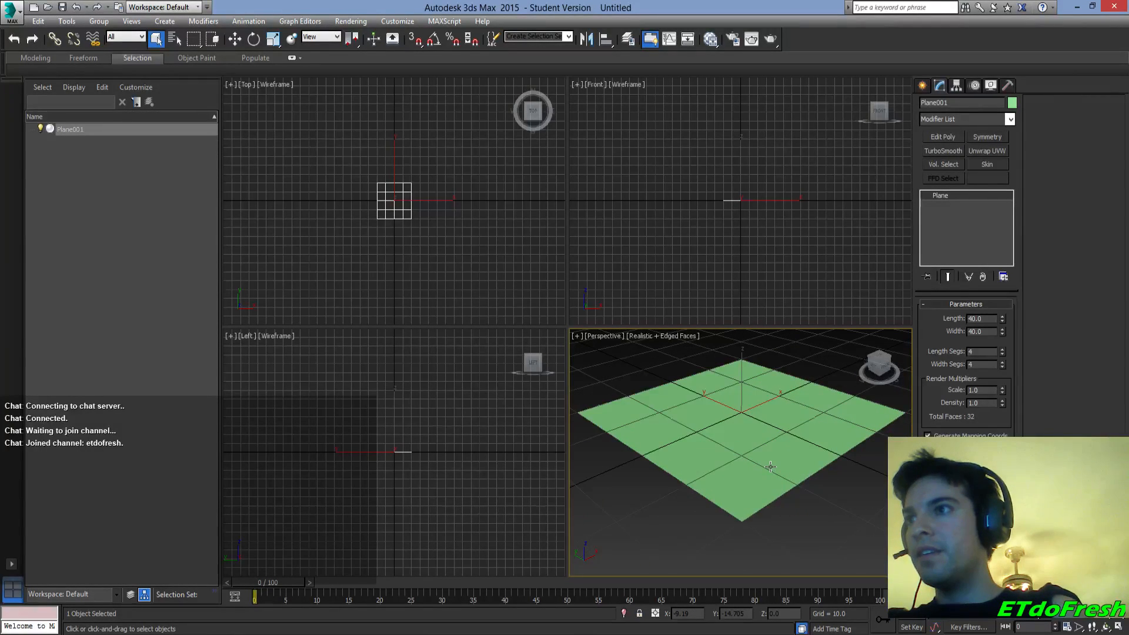
- Deselect the plane, try Shaded display in the Perspective viewport, and set its display mode to Wireframe
left_click(660, 331)
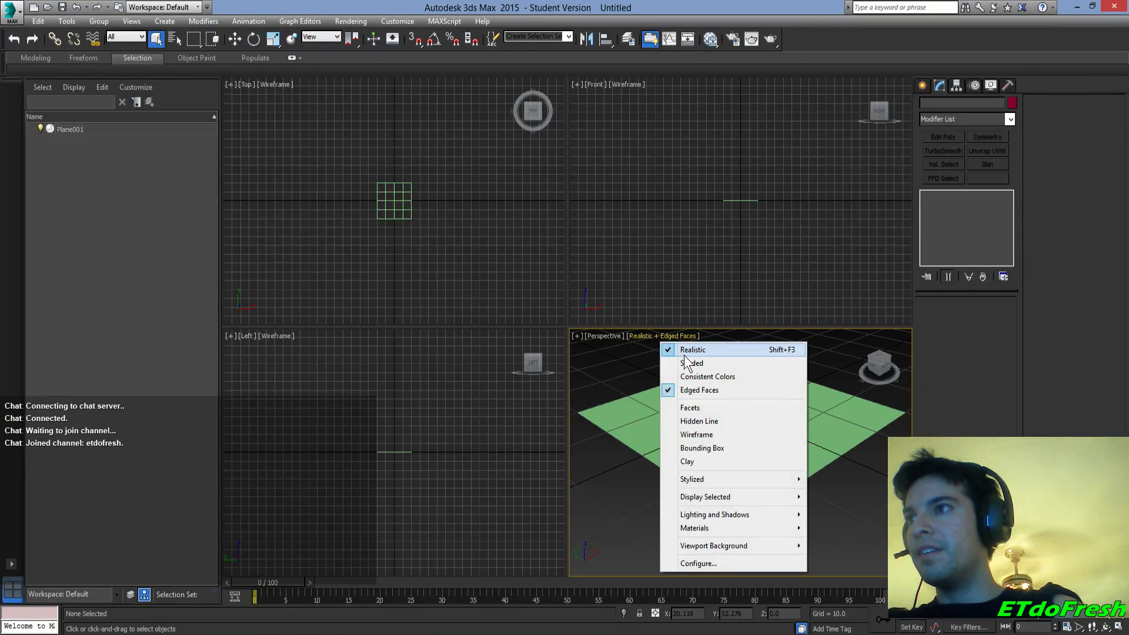
left_click(689, 362)
left_click(677, 339)
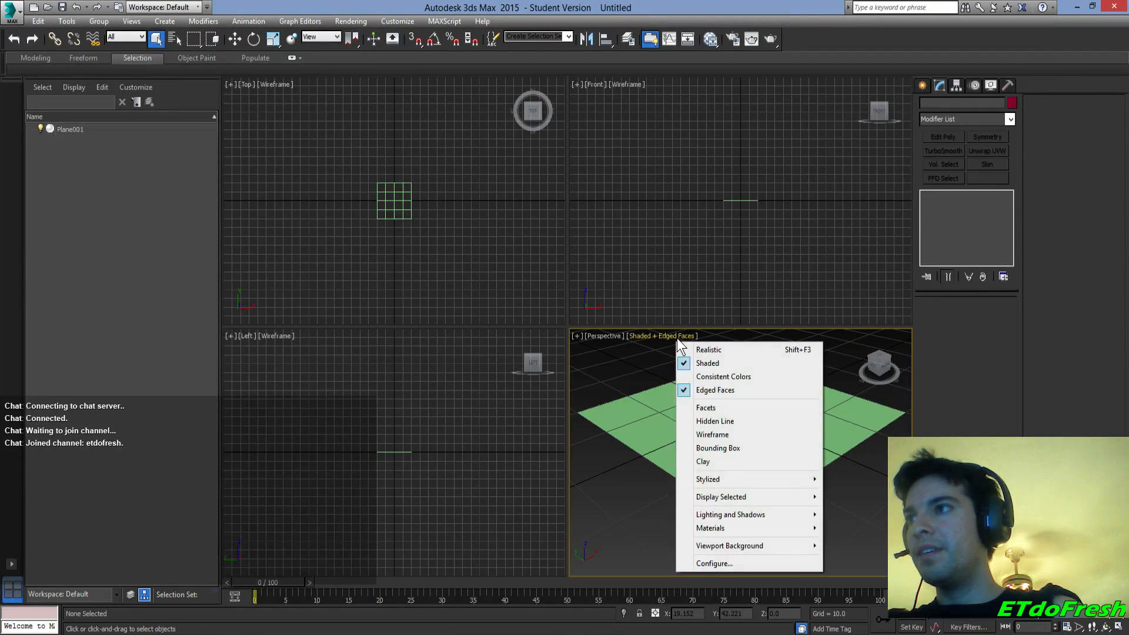
left_click(712, 433)
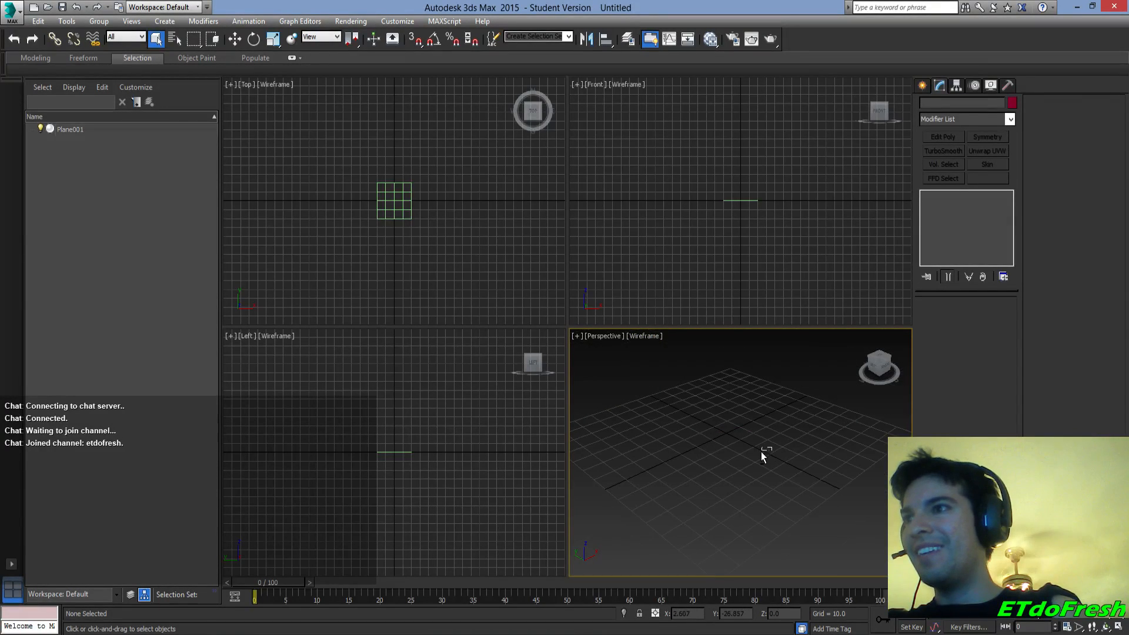
middle_click_drag(763, 446, 760, 471, "alt")
scroll(760, 471, "up", 5)
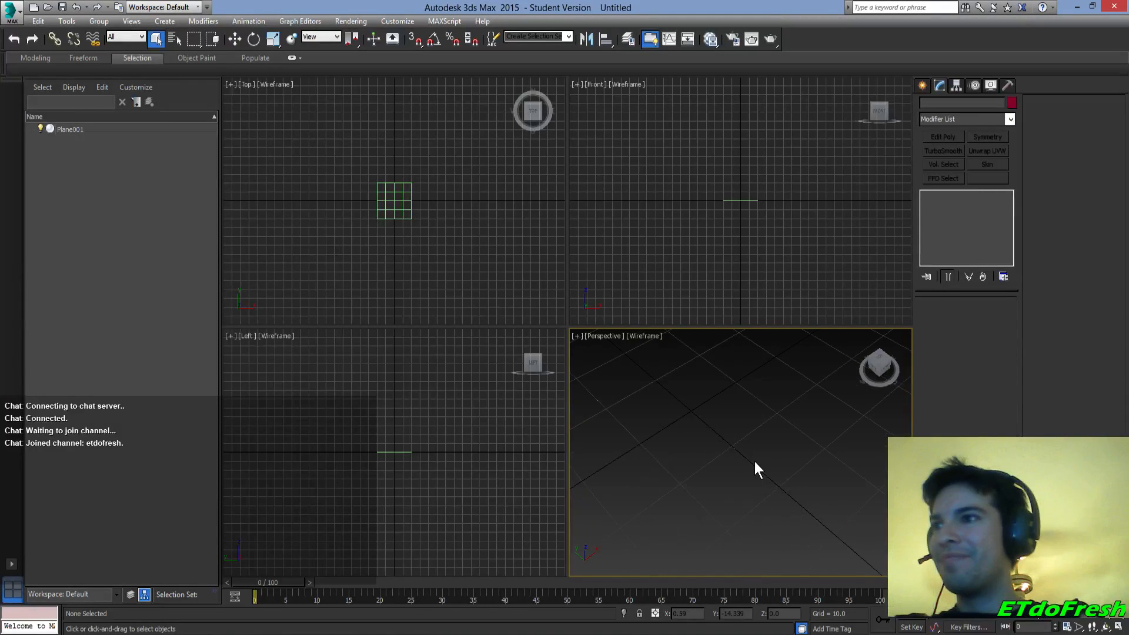
scroll(742, 454, "down", 5)
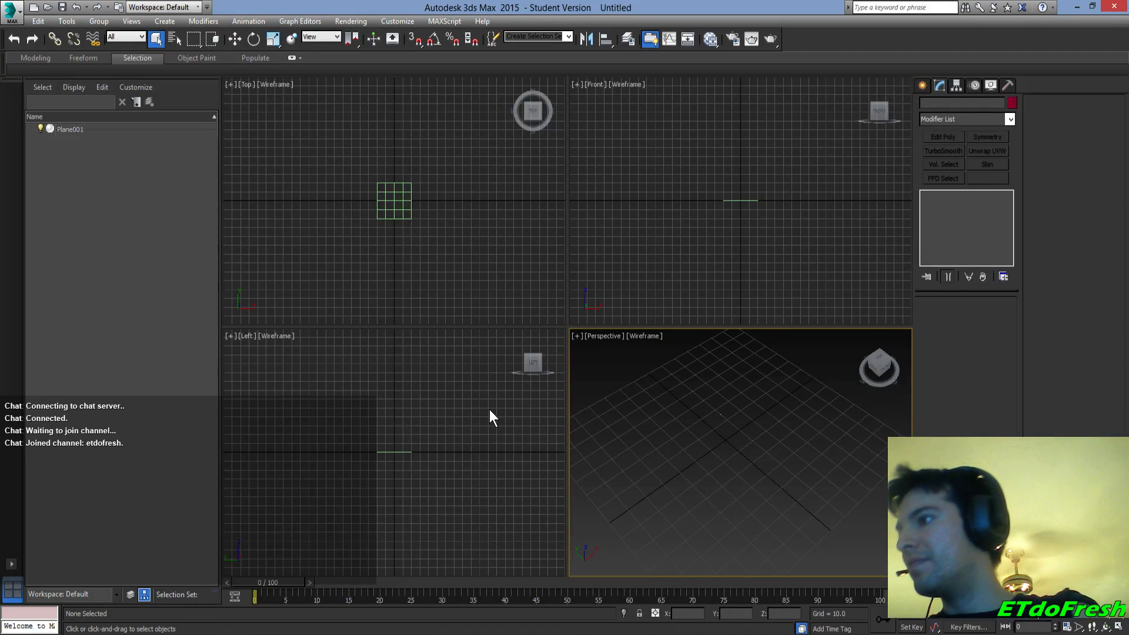
- Close the Steam window and one more background program, and briefly bring up the Catalog 2013 4.xlsx workbook before hiding it again
right_click(340, 634)
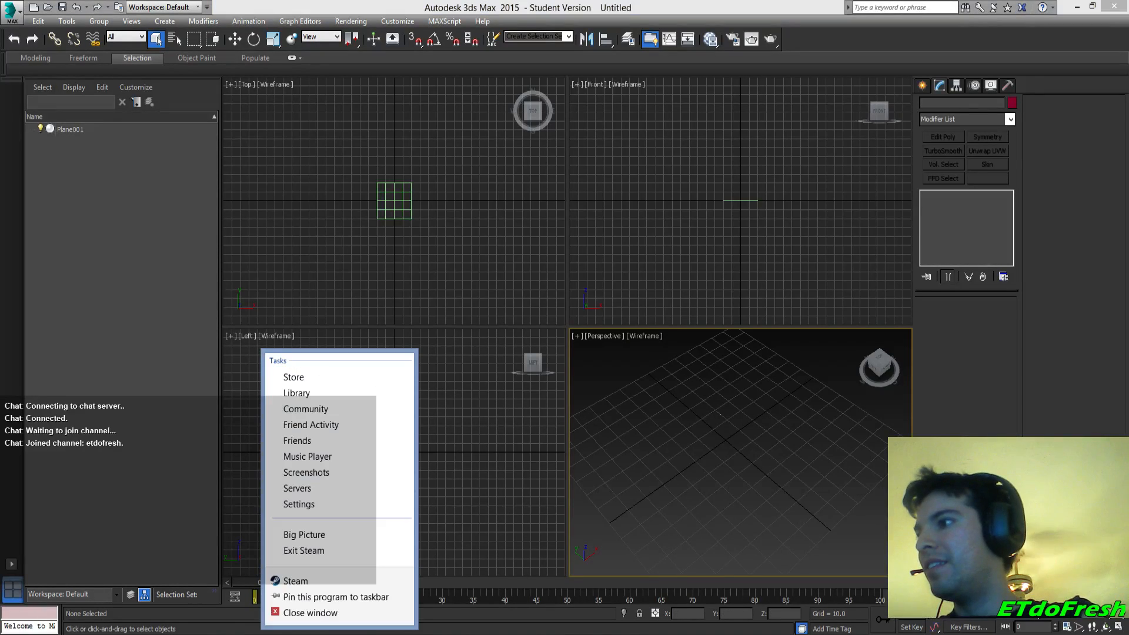
left_click(343, 614)
right_click(304, 634)
left_click(291, 614)
left_click(277, 634)
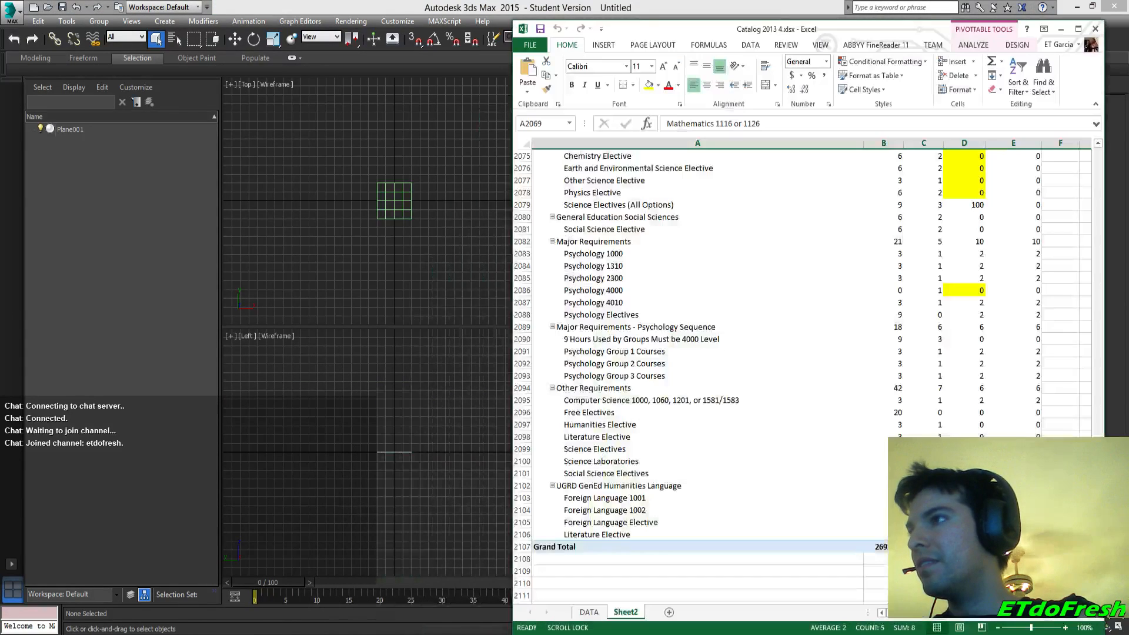
left_click(276, 634)
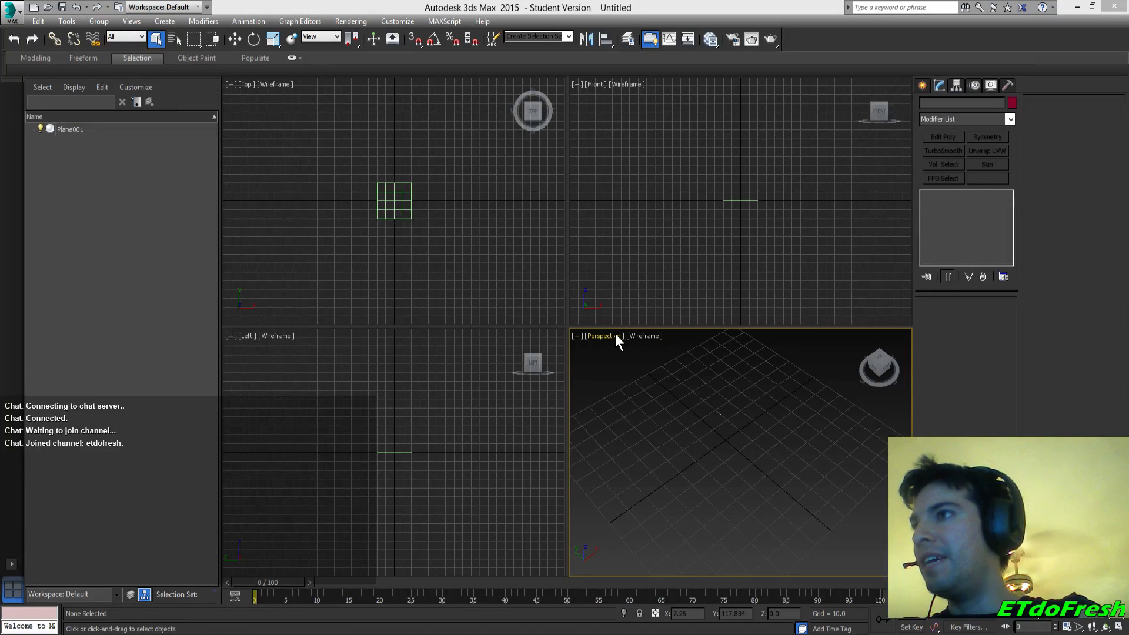
- Review the Perspective viewport's Visual Style & Appearance and Display Performance settings, and leave the configuration without changes
left_click(641, 337)
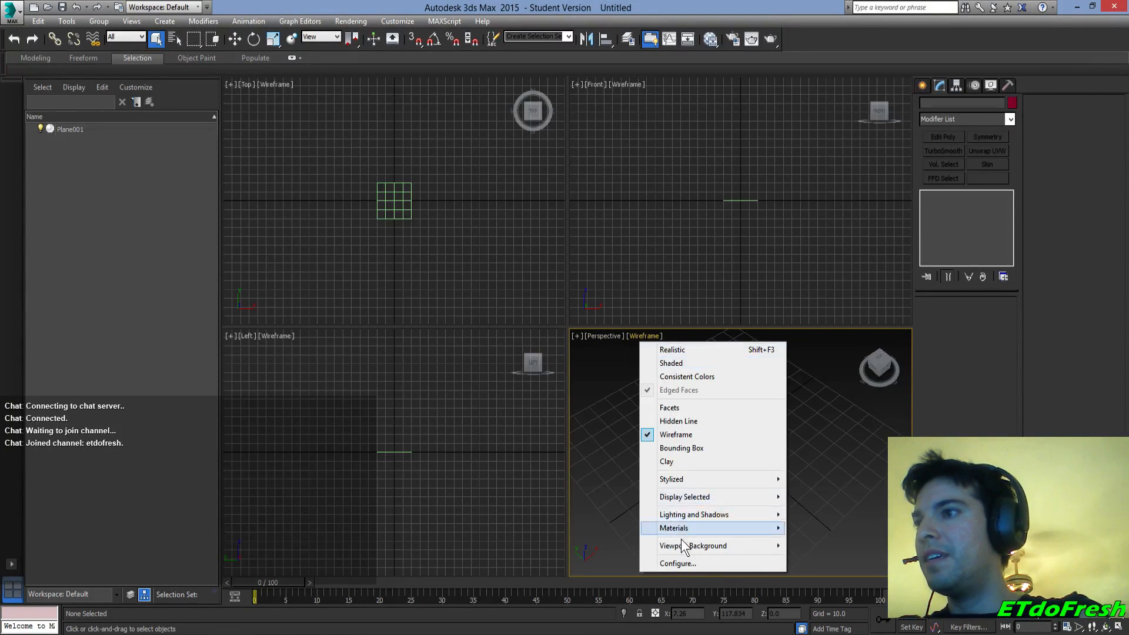
left_click(677, 564)
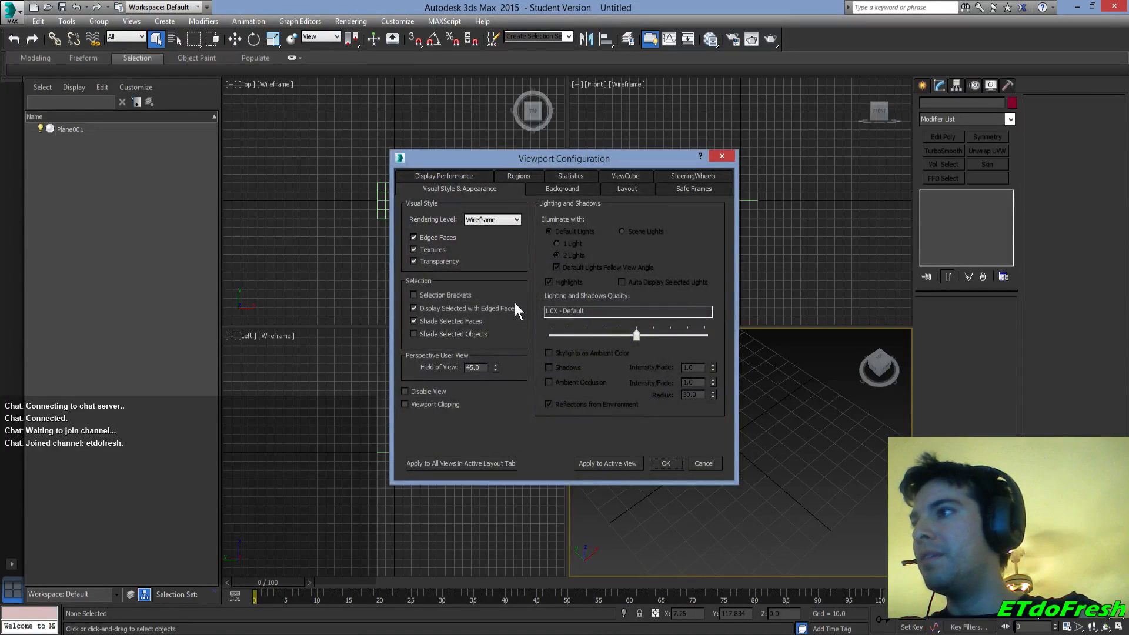
left_click(464, 175)
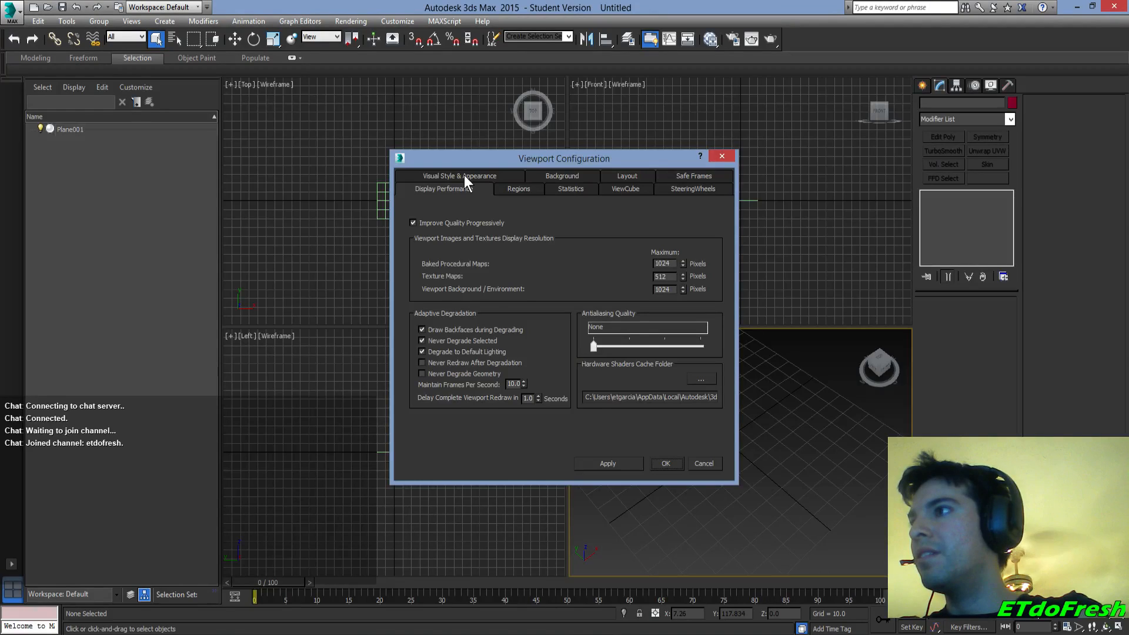
left_click(464, 175)
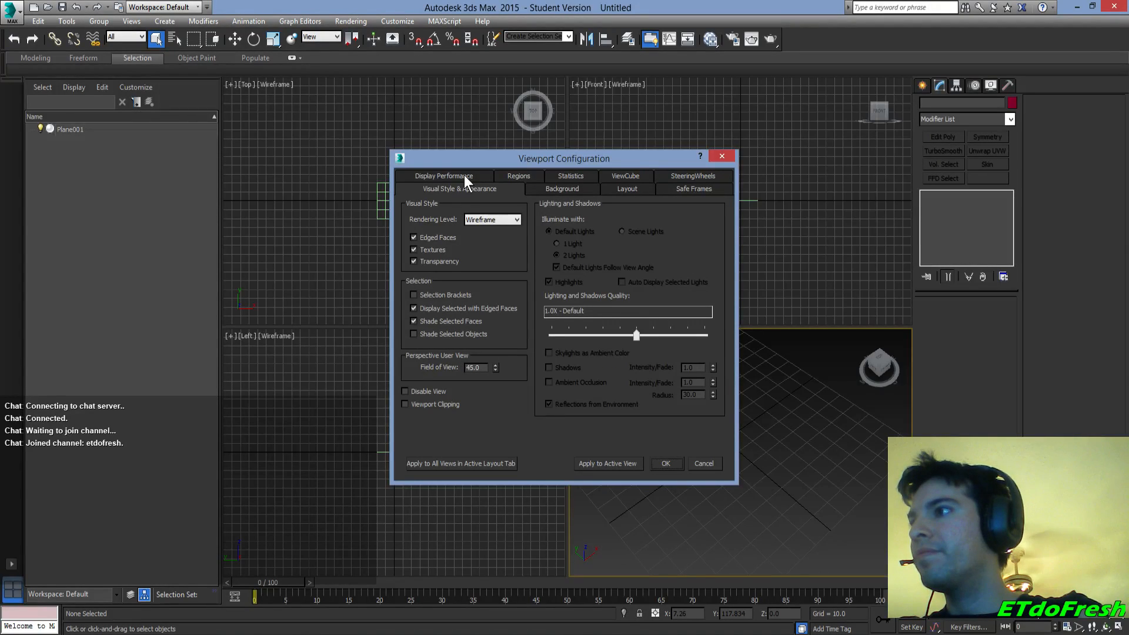
left_click(709, 465)
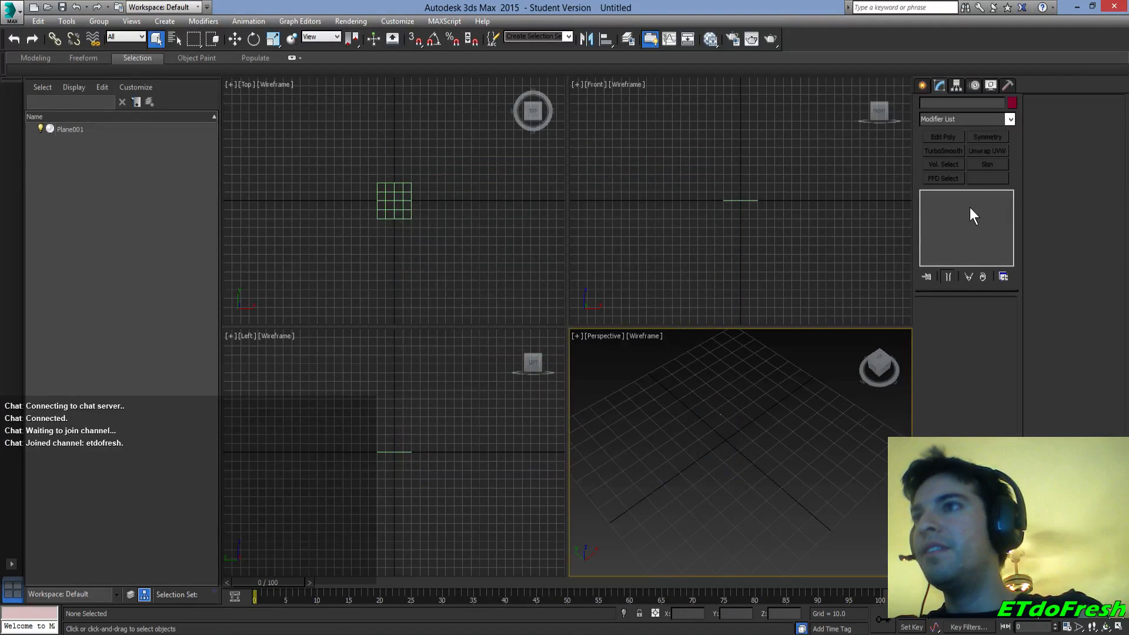
left_click(243, 21)
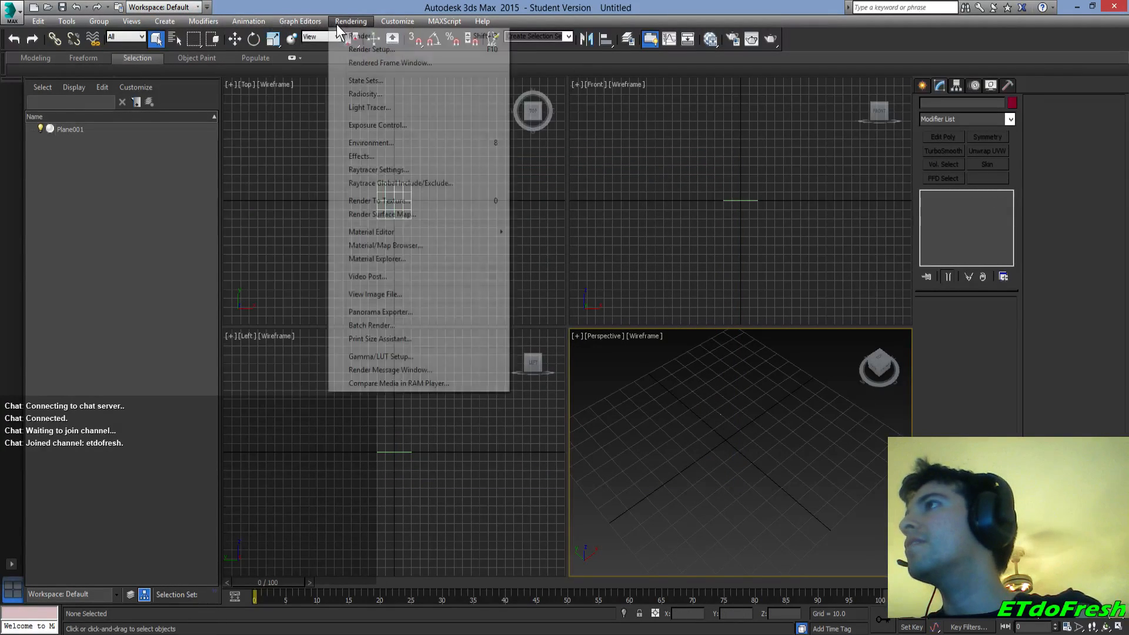
left_click(839, 244)
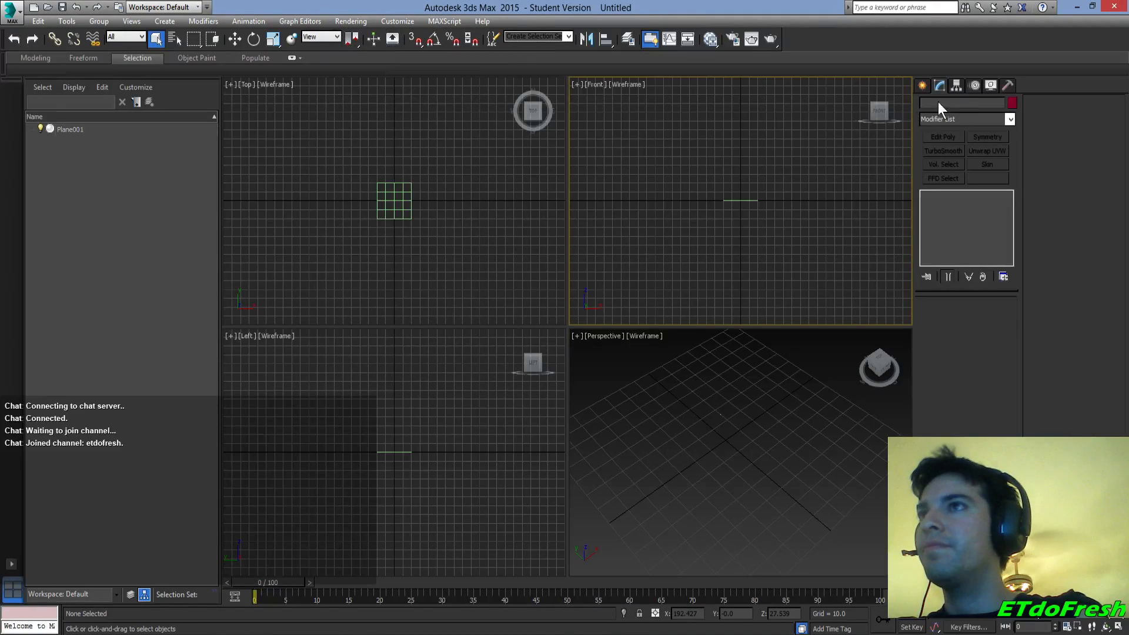
- Set the Perspective viewport to Realistic display and add an Edit Poly modifier to the plane
left_click(635, 337)
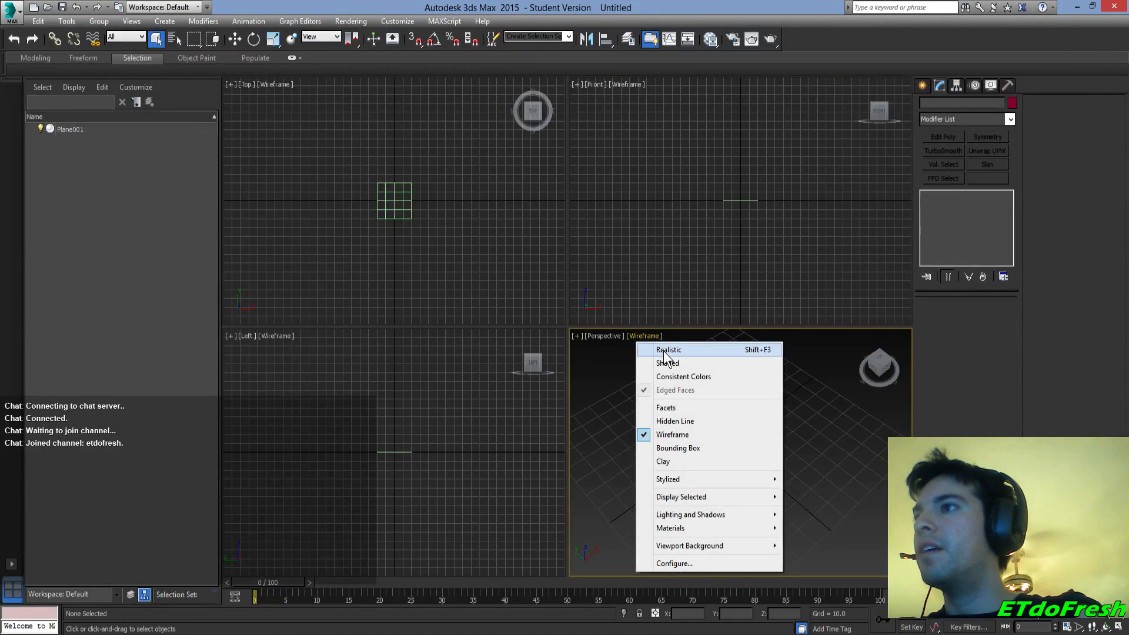
left_click(663, 350)
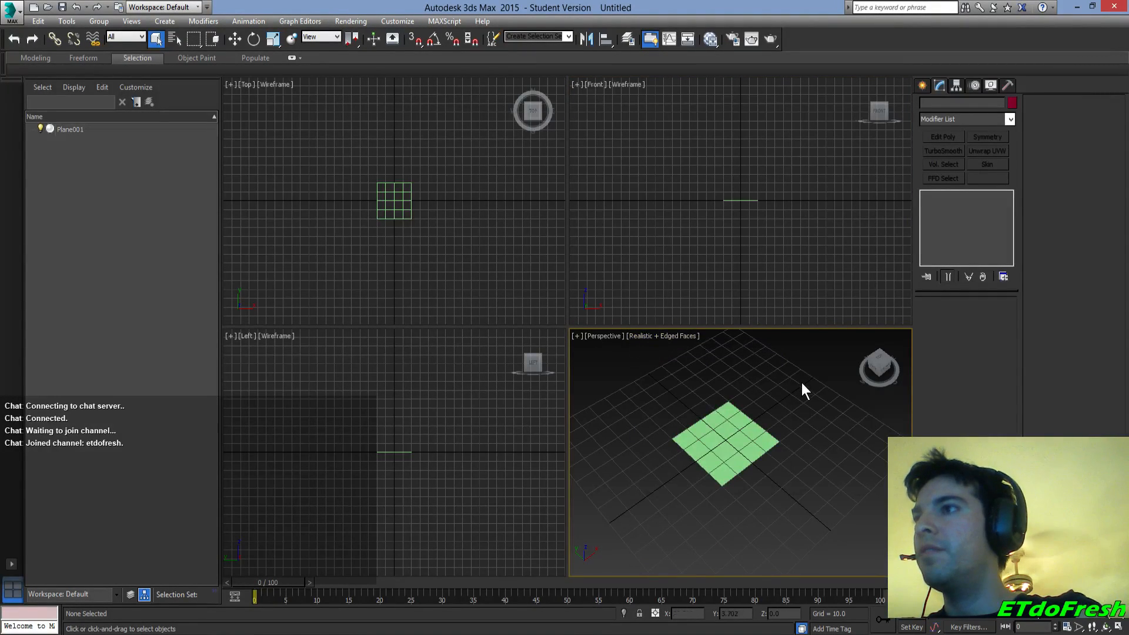
left_click(726, 442)
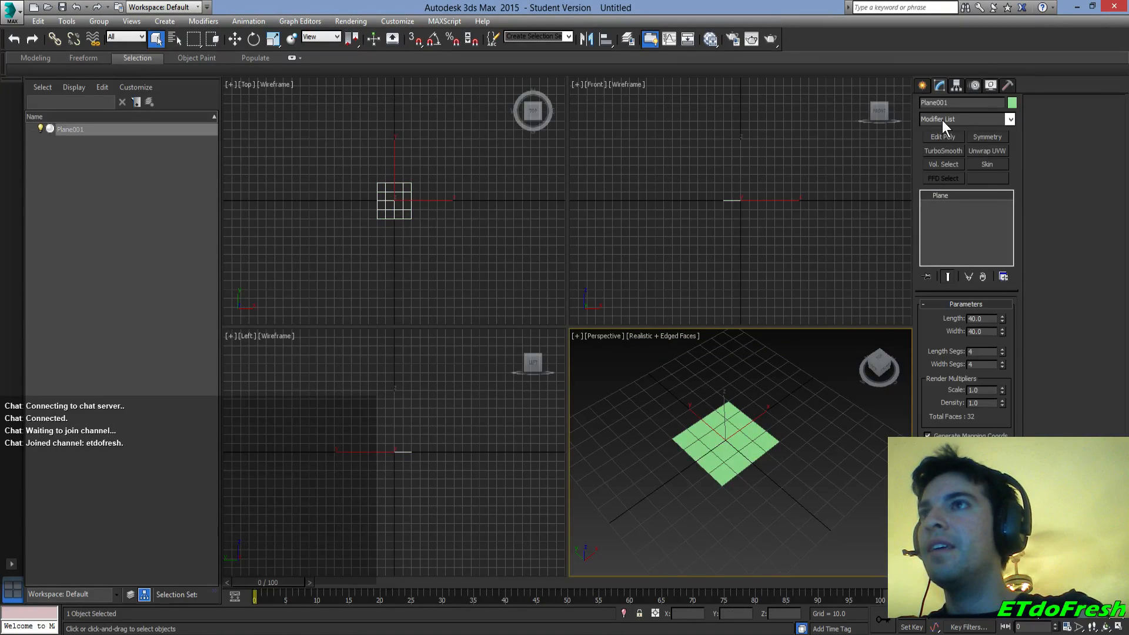
left_click(942, 137)
- Try selecting single polygons around the plane's centre at the Polygon level of Edit Poly
left_click(951, 400)
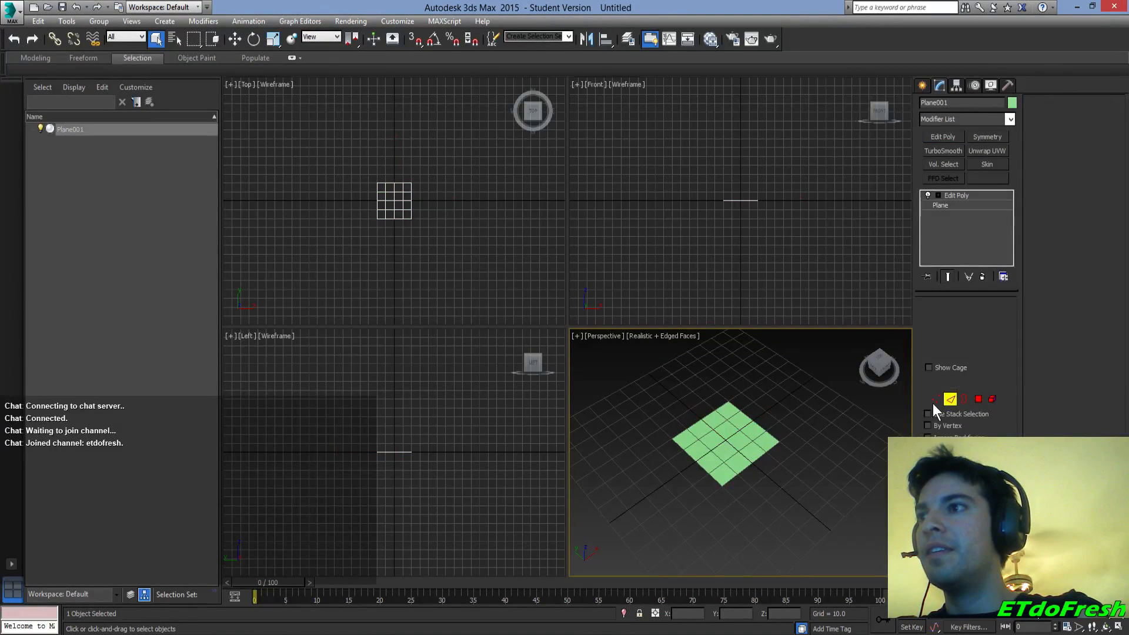
left_click(978, 400)
left_click(713, 441)
left_click(735, 447)
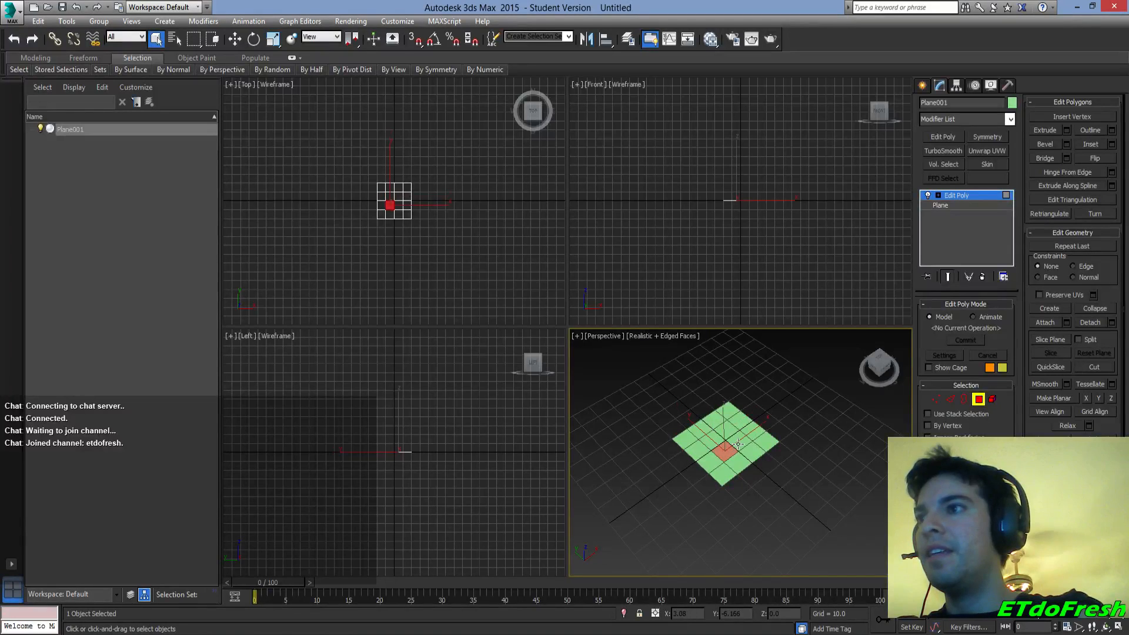
- Turn on Show Cage for the Edit Poly modifier and switch to vertex-level editing
left_click(932, 367)
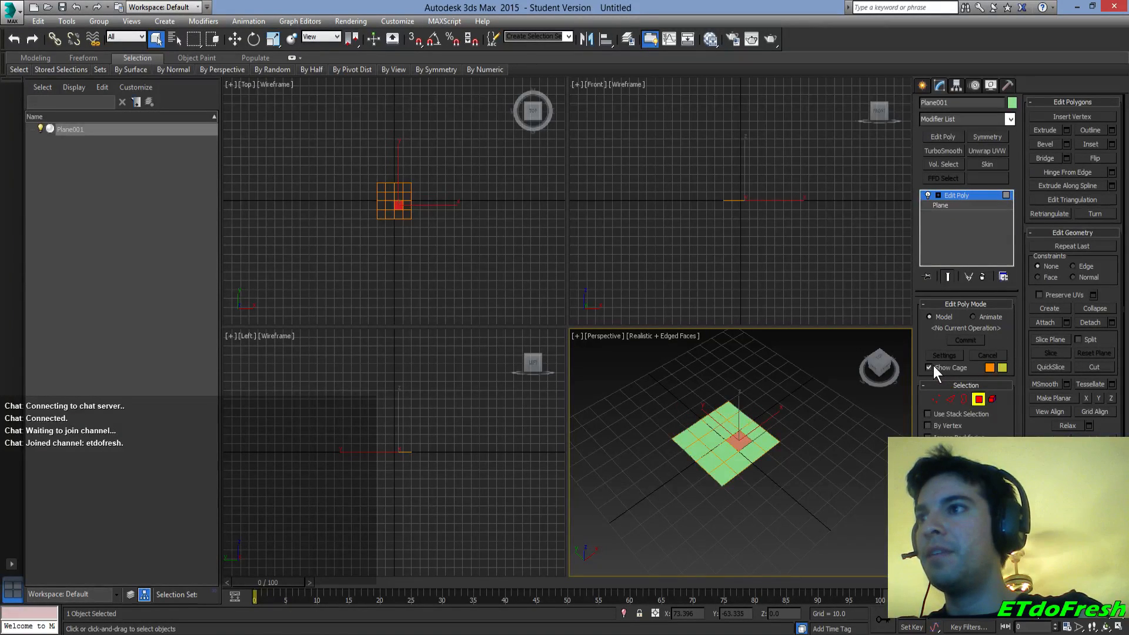
scroll(790, 450, "up", 6)
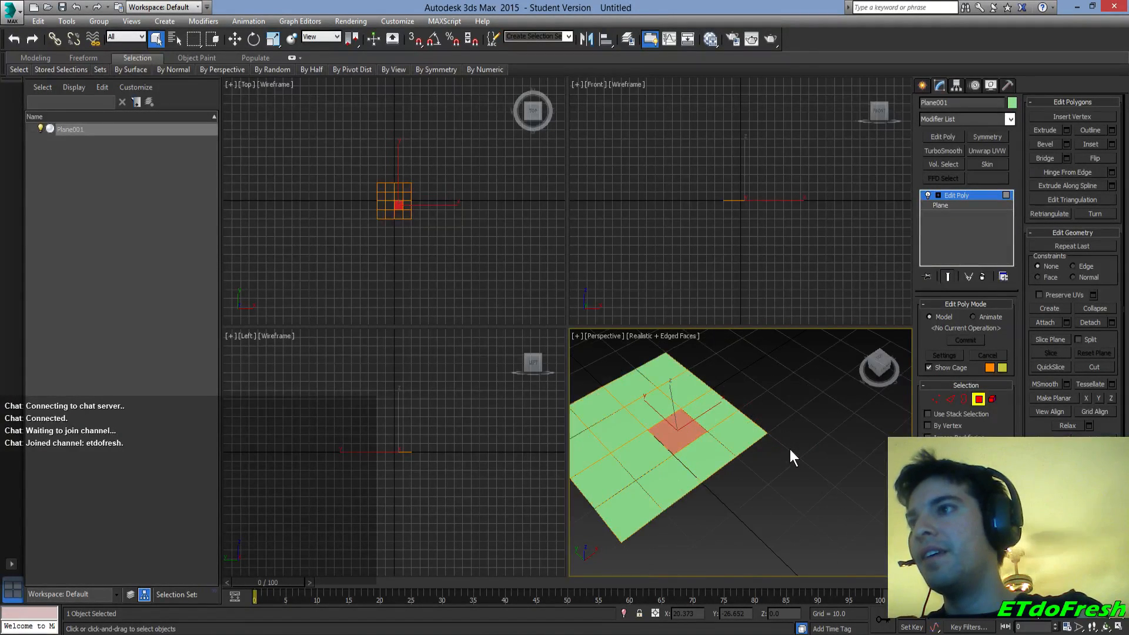
left_click(936, 398)
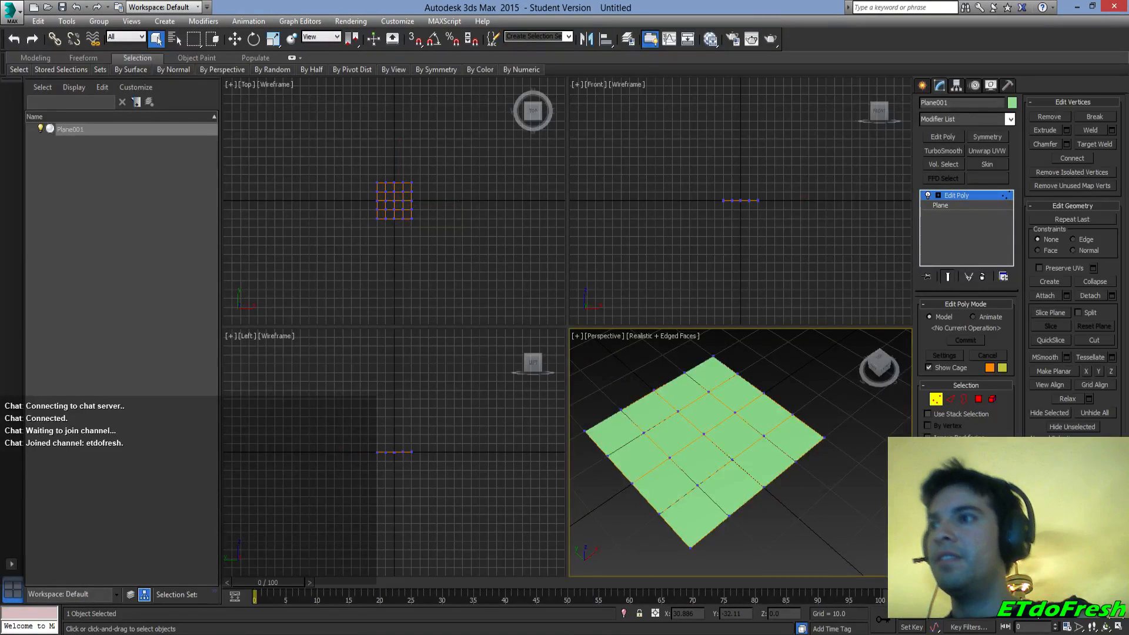
- Go back to the base Plane parameters and set both the length and width segments to 8
left_click(955, 204)
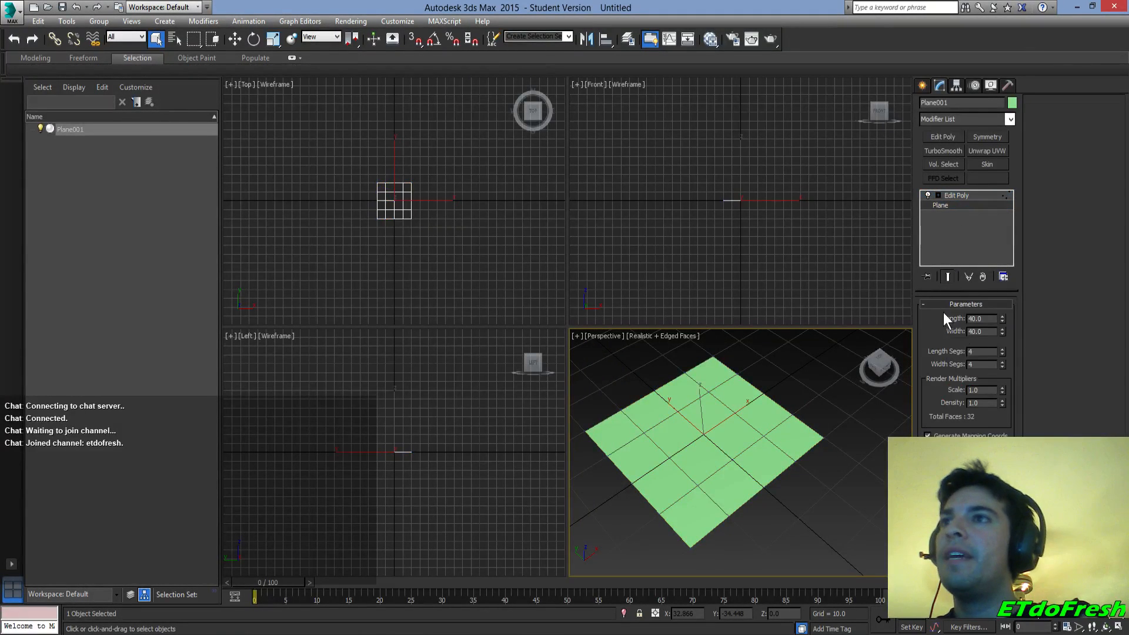
double_click(992, 352)
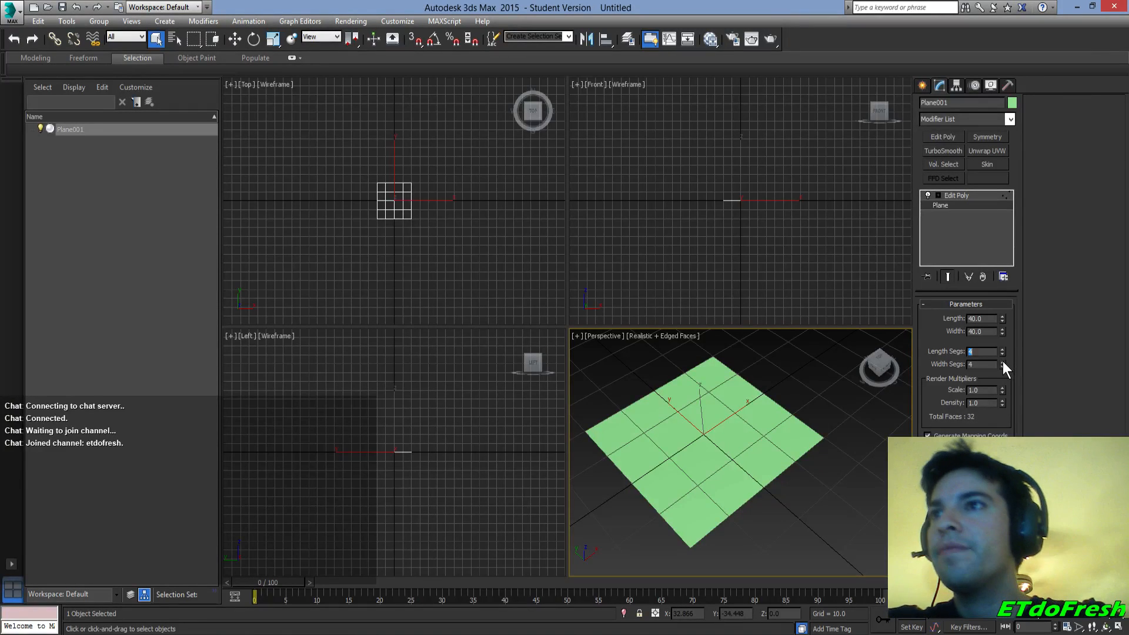
type("8")
key("Tab")
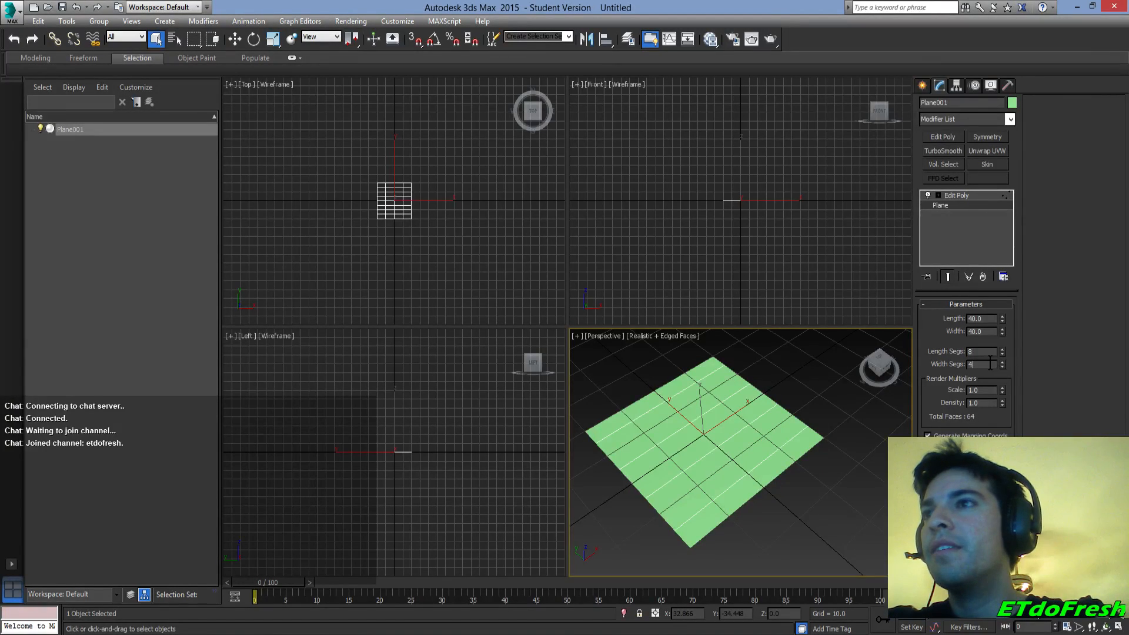
type("48")
key("Return")
type("8")
key("Return")
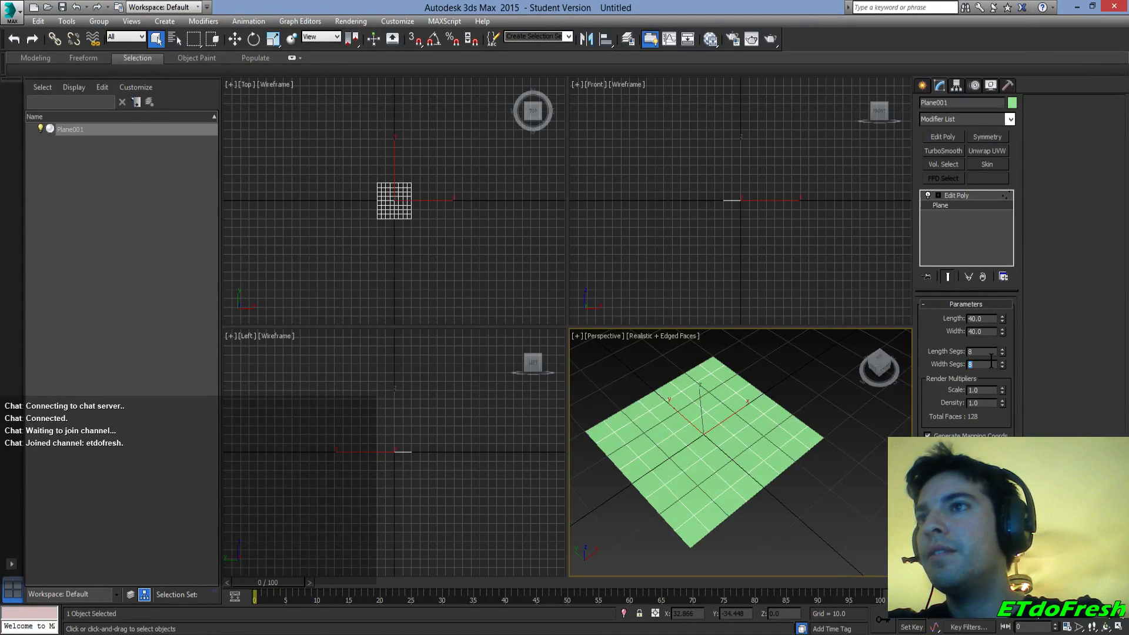
- Try 9 segments for both the length and the width of the plane
left_click(988, 352)
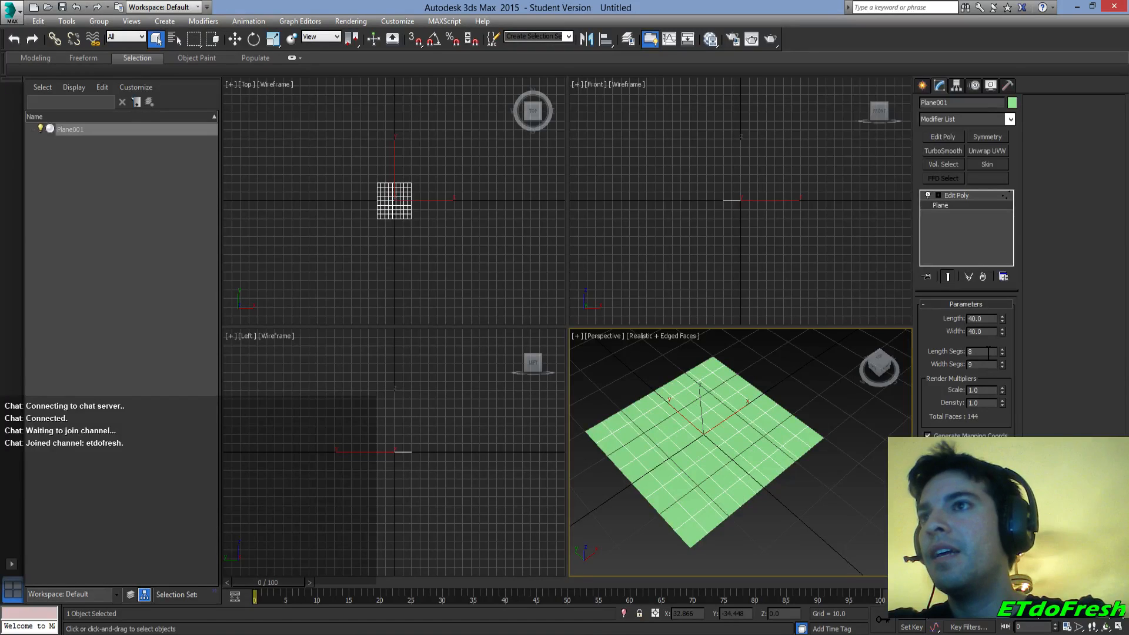
type("9")
left_click(985, 365)
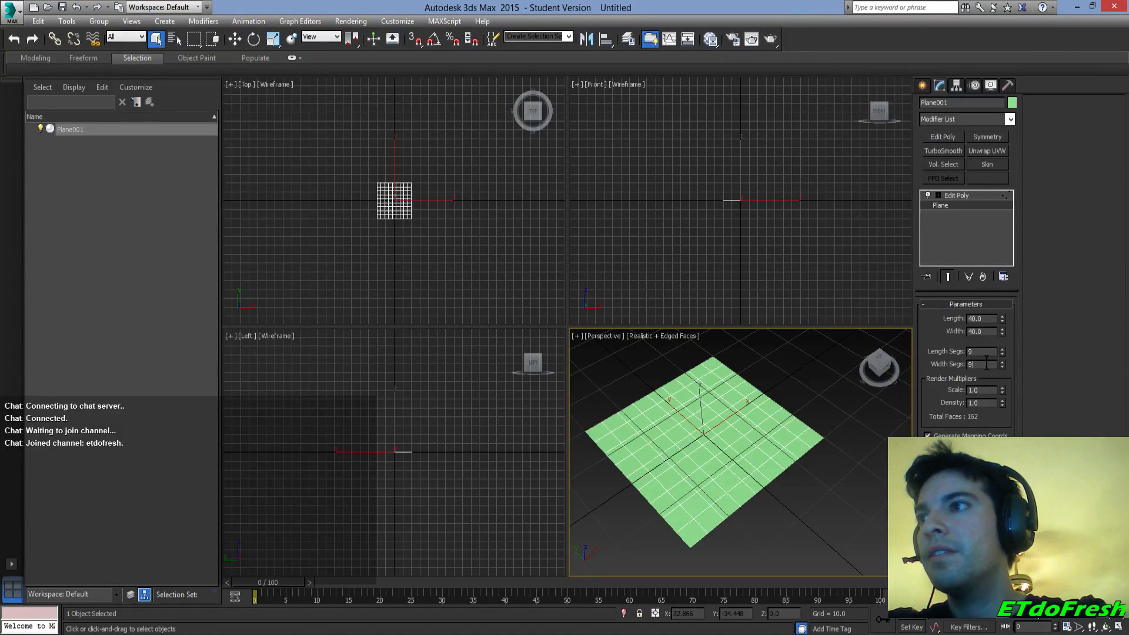
- Set the plane's length segments and width segments to 10 each
double_click(989, 352)
type("10")
double_click(985, 365)
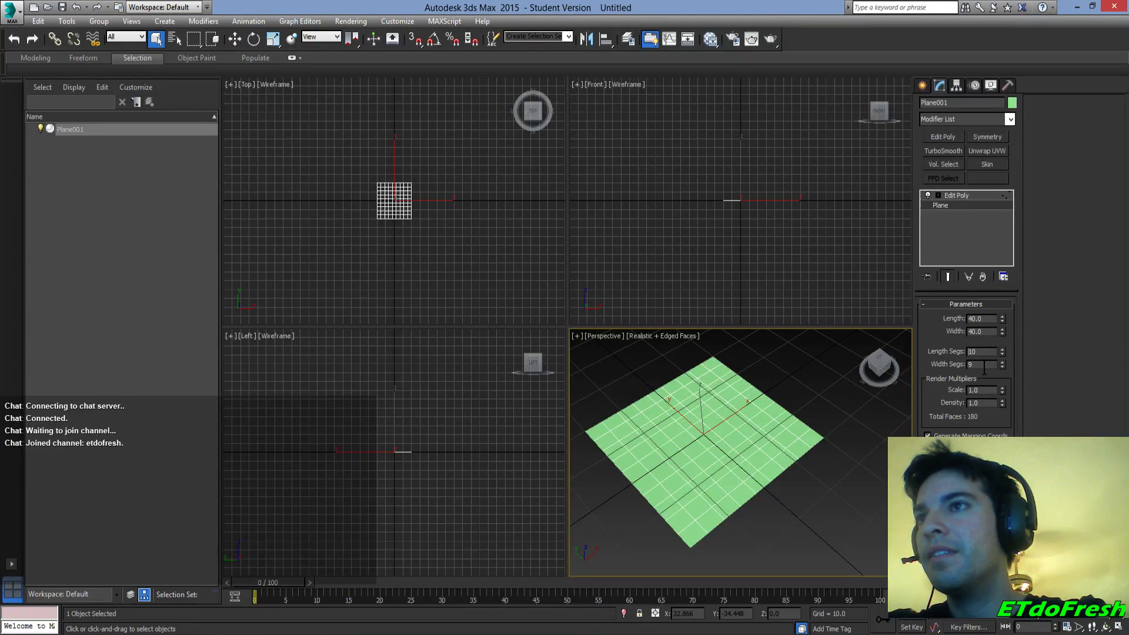
type("10")
left_click(991, 351)
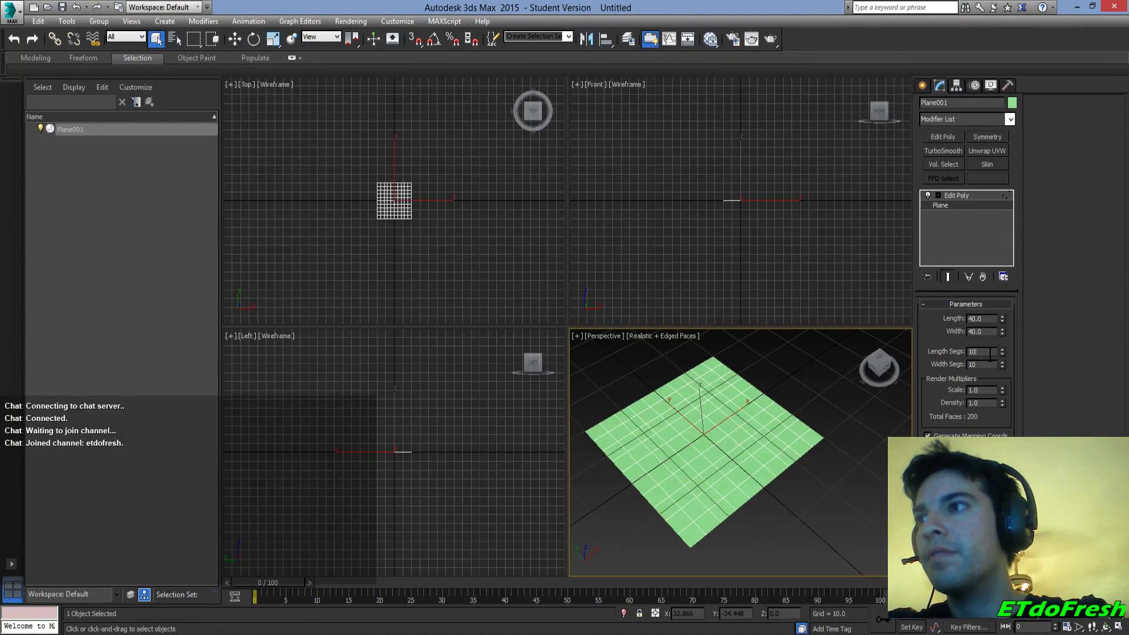
- Select the plane's centre vertex in the Edit Poly modifier and enable Use Soft Selection
left_click(958, 195)
left_click(703, 433)
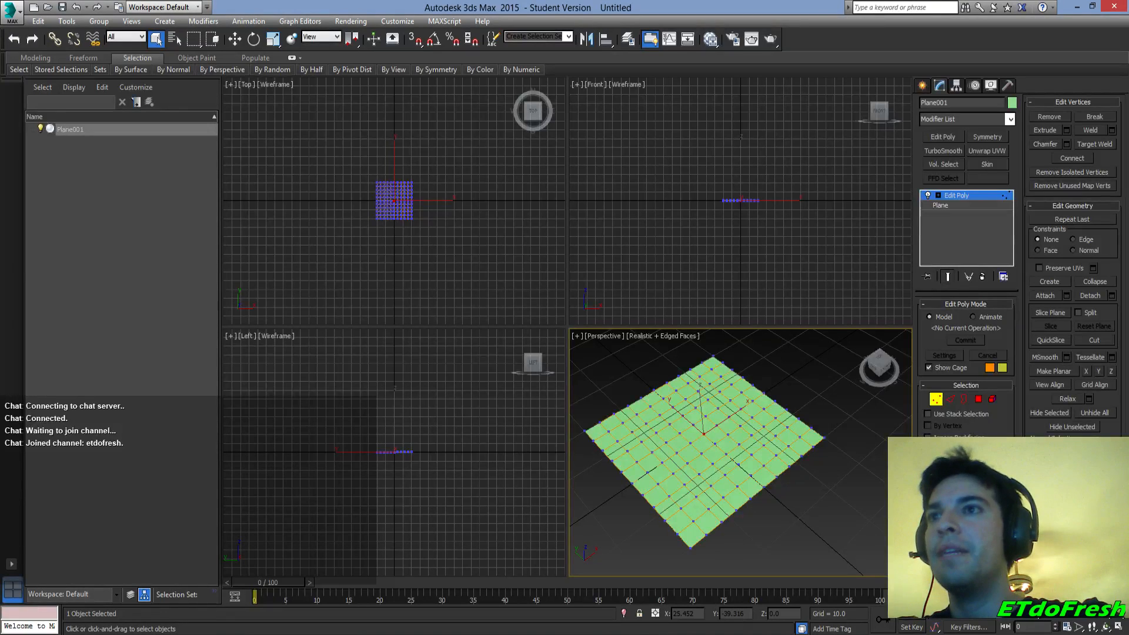
scroll(1058, 161, "up", 5)
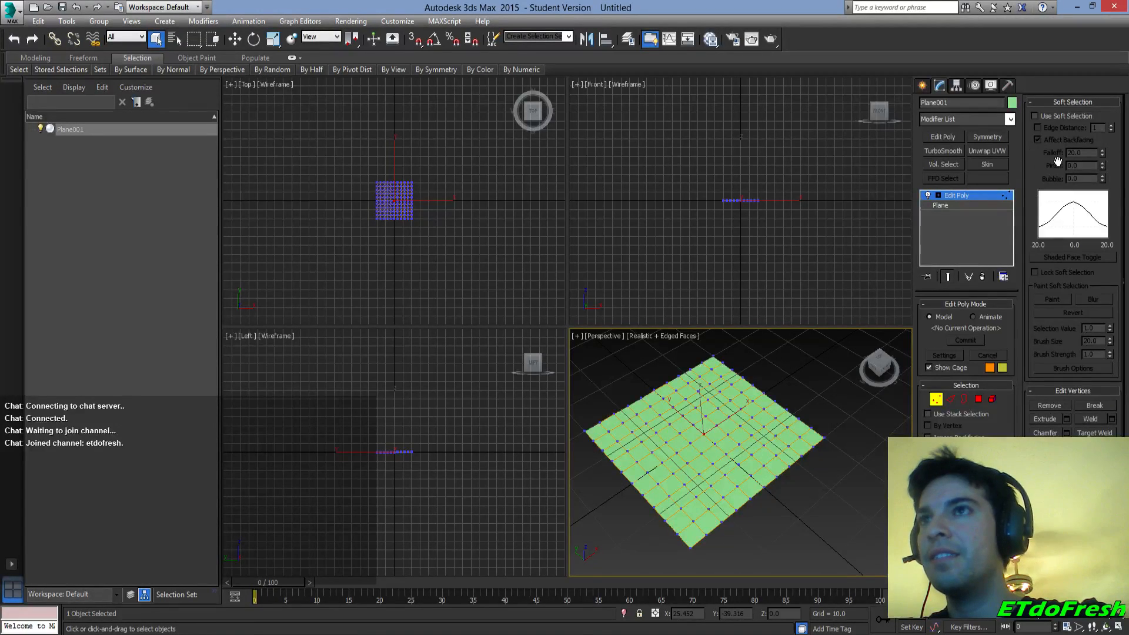
left_click(1044, 117)
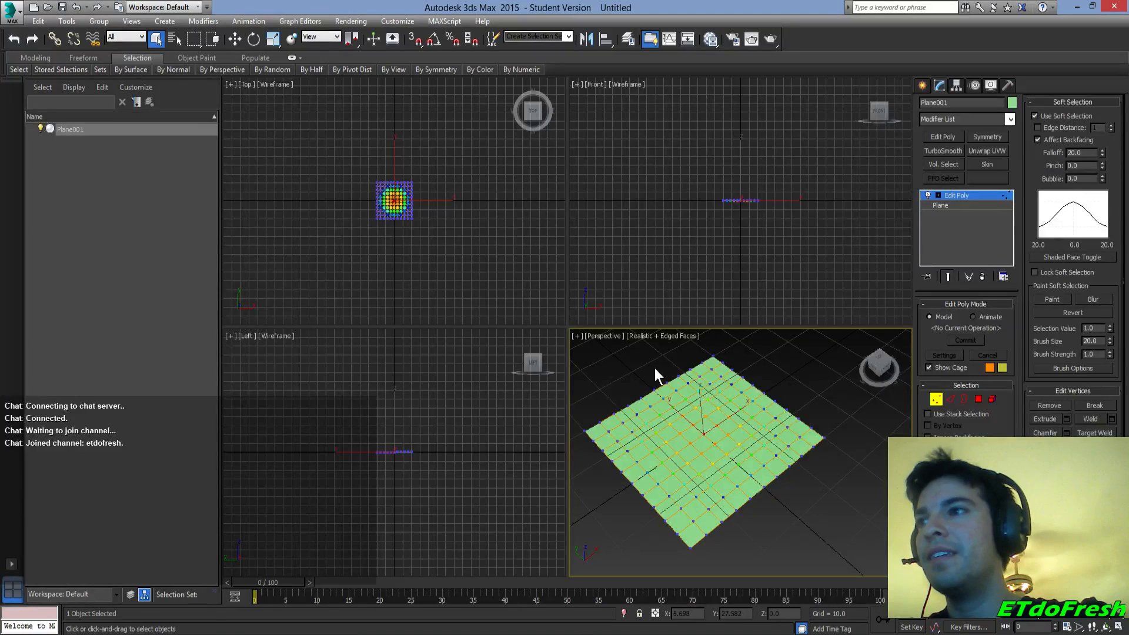
- Move the soft-selected centre vertex up to a height of about 10 to form a mound
key("w")
left_click_drag(700, 393, 708, 321)
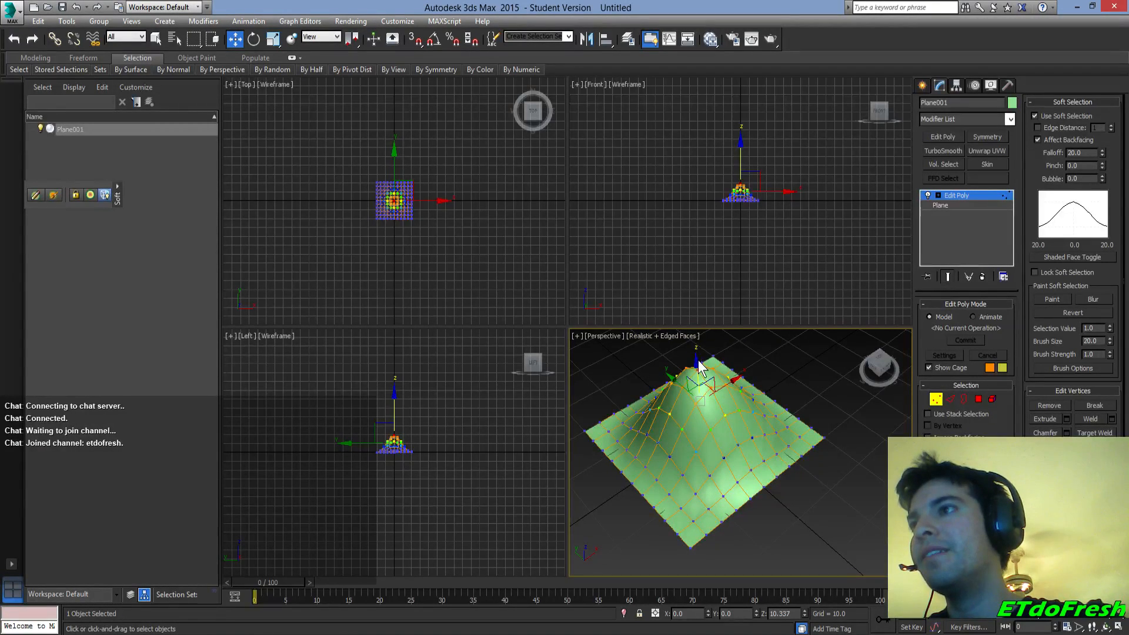
left_click(700, 387)
left_click(698, 369)
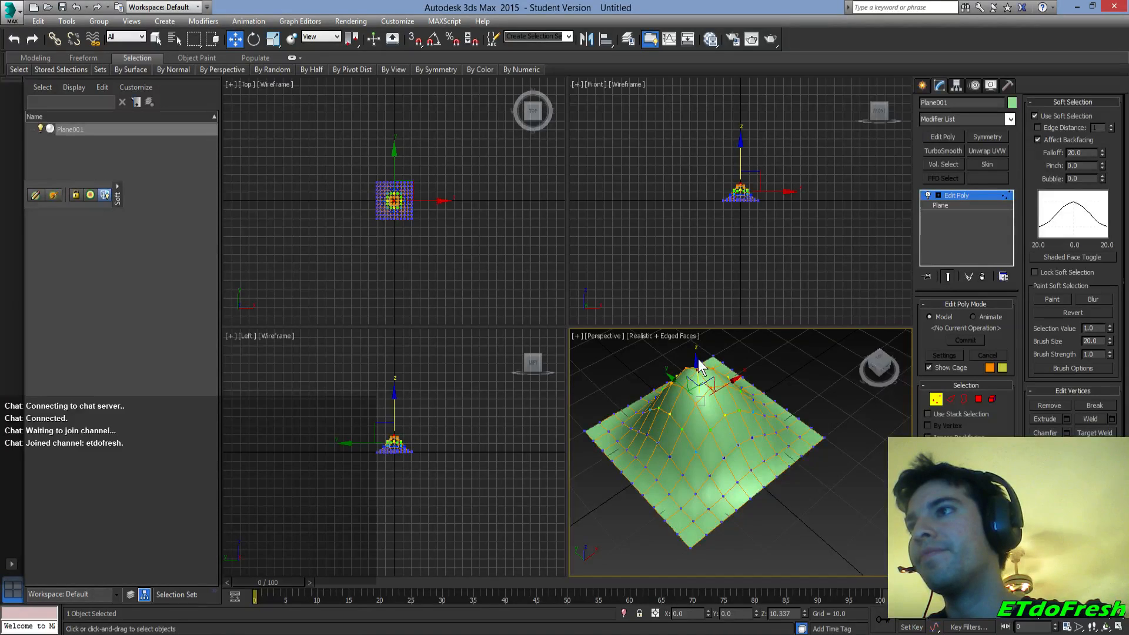
- Try lowering the mound's top to a height of about 5 and then raising it to about 12
mouse_move(696, 360)
left_mouse_down()
mouse_move(703, 403)
mouse_move(699, 376)
left_mouse_up()
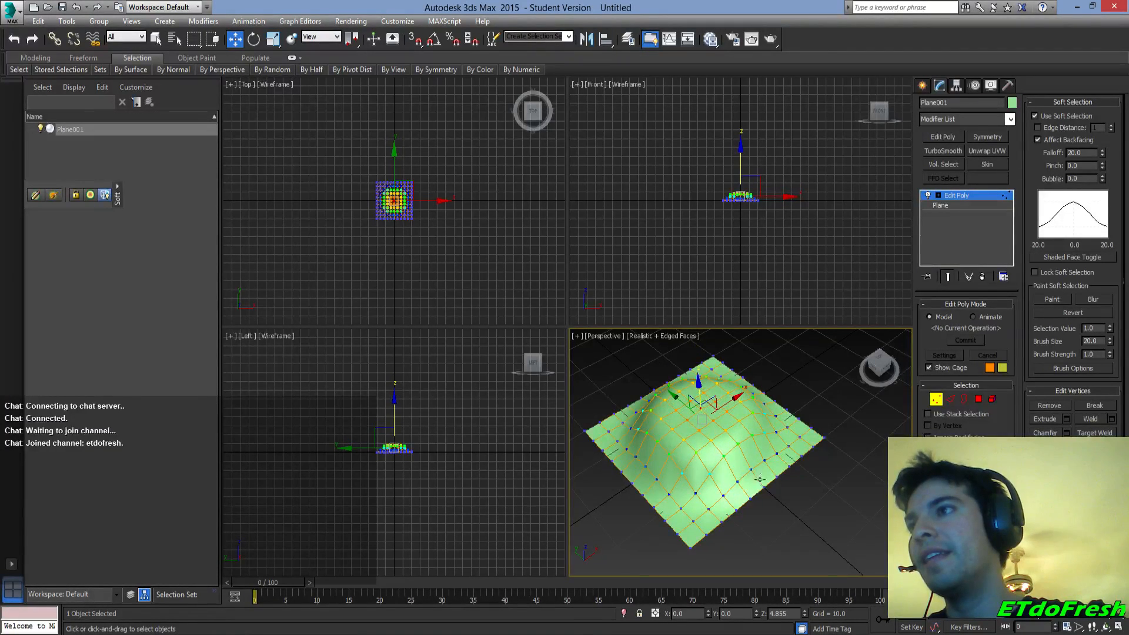
middle_click_drag(805, 503, 778, 479, "alt")
left_click_drag(703, 366, 700, 320)
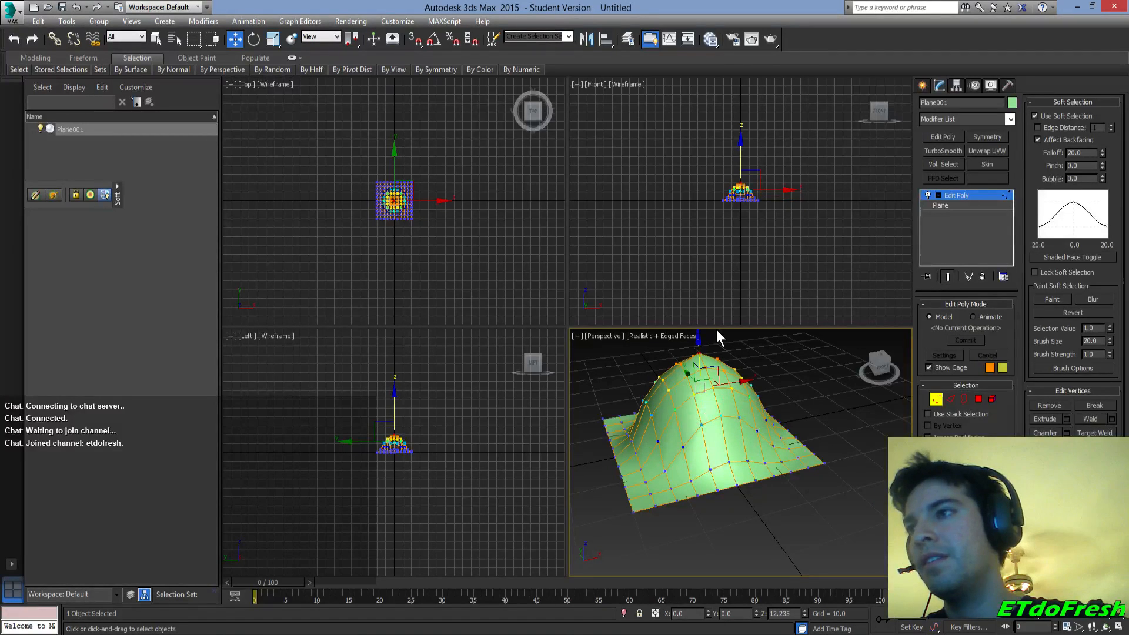
- Undo the latest mound edits and move the centre vertex to a height of about 5 with soft selection
key("ctrl+z")
key("ctrl+z")
key("ctrl+z")
key("ctrl+z")
key("ctrl+z")
key("ctrl+z")
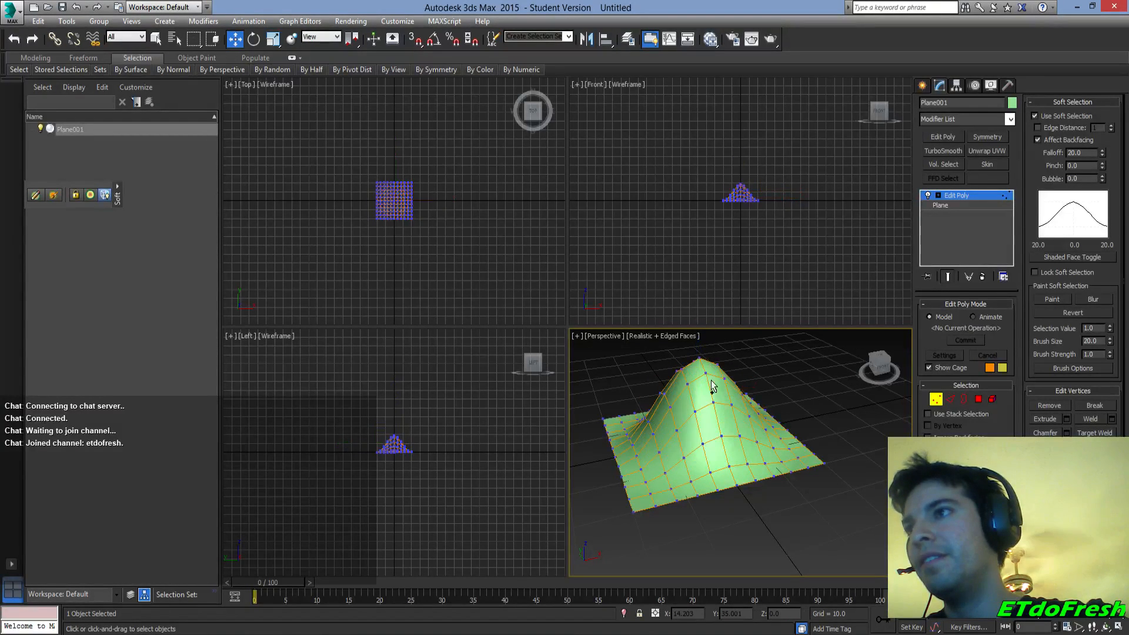
left_click_drag(701, 397, 701, 343)
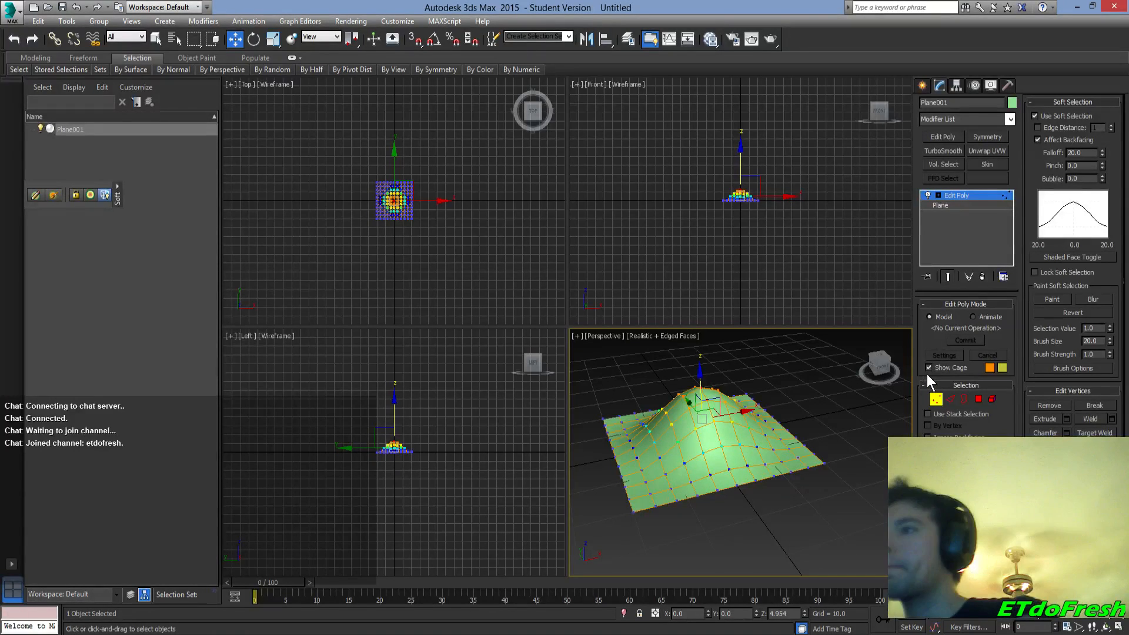
- Scale the soft-selected vertices around the mound's top freehand in the perspective view
key("r")
key("t")
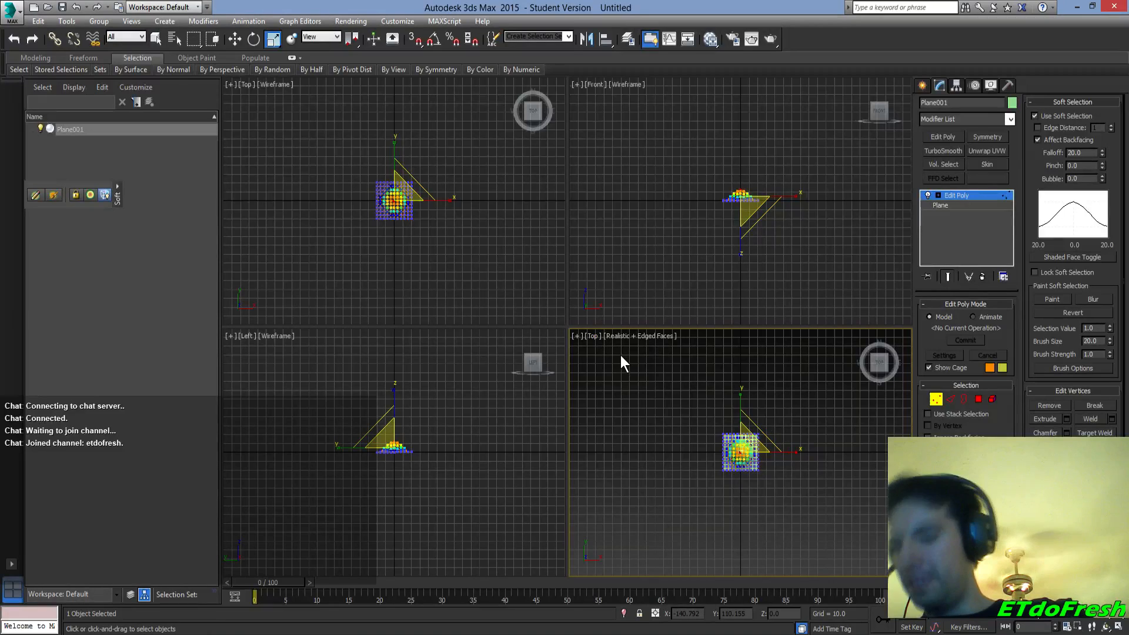
key("p")
mouse_move(868, 379)
left_click(861, 335)
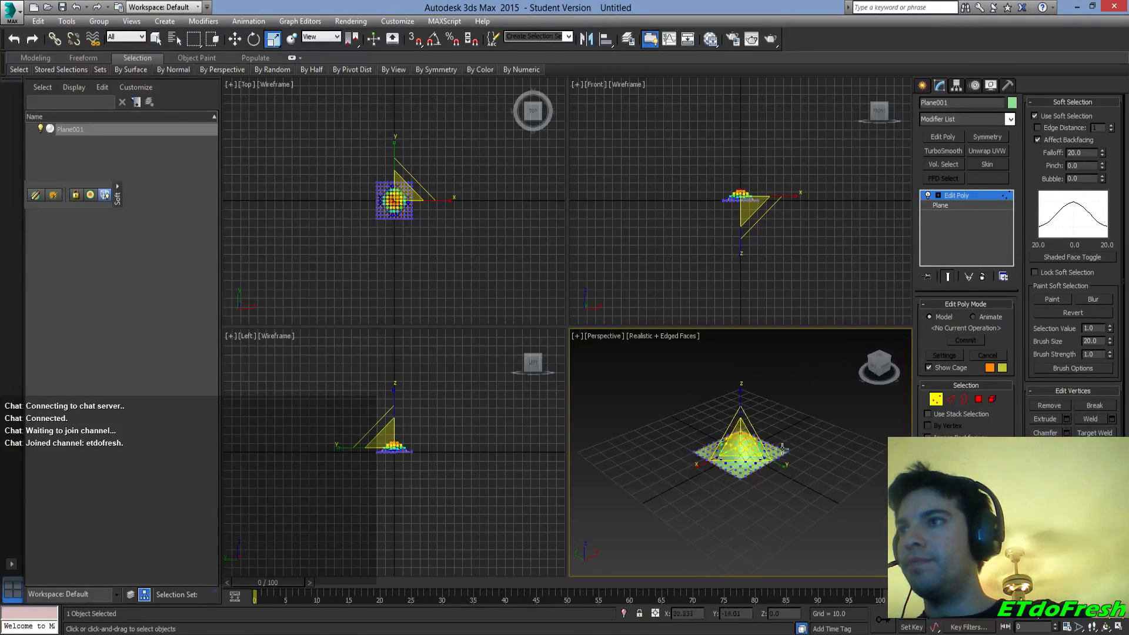
scroll(765, 452, "up", 5)
scroll(765, 451, "down", 3)
middle_click_drag(756, 451, 765, 452)
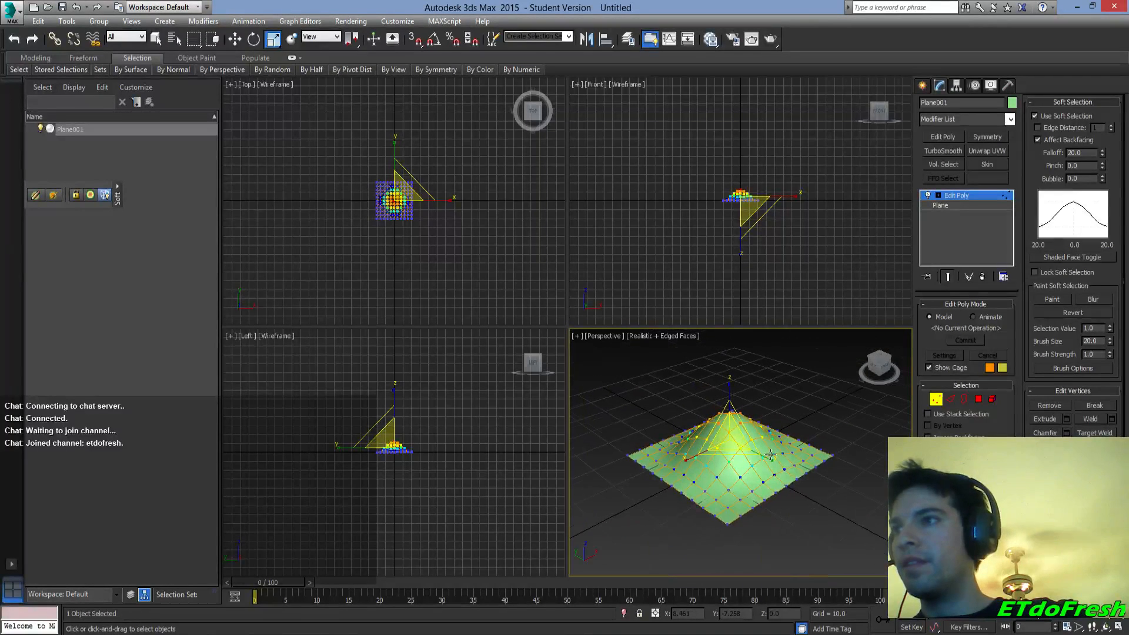
scroll(765, 452, "up", 2)
left_click_drag(708, 426, 759, 418)
- Raise the mound's soft-selected top to a height of 7.5 and leave vertex editing
key("w")
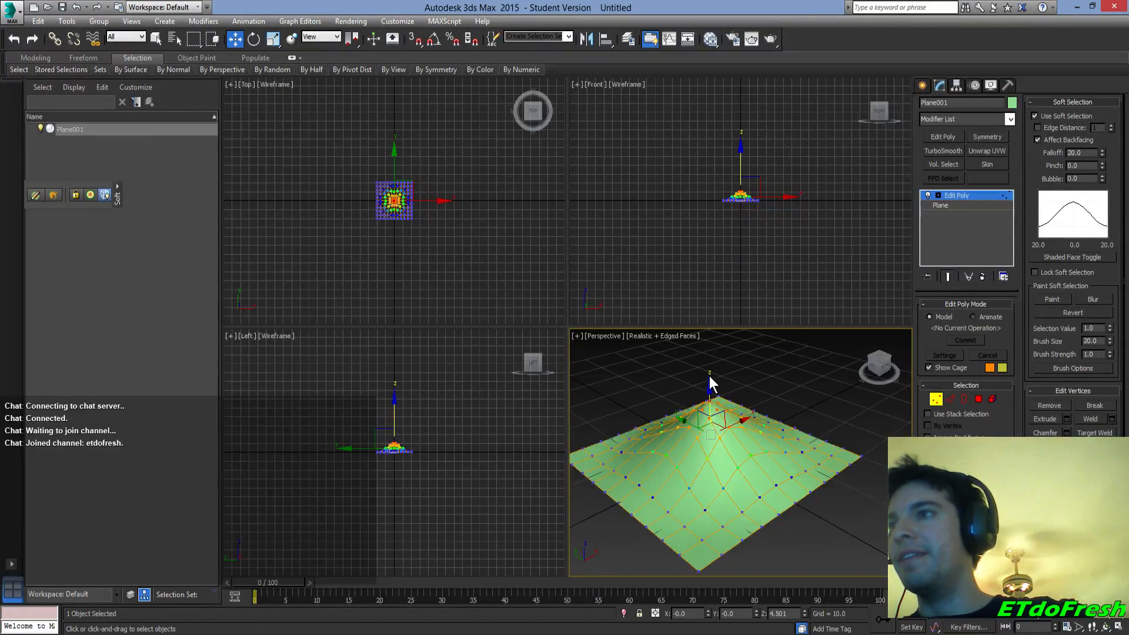
left_click_drag(711, 390, 719, 367)
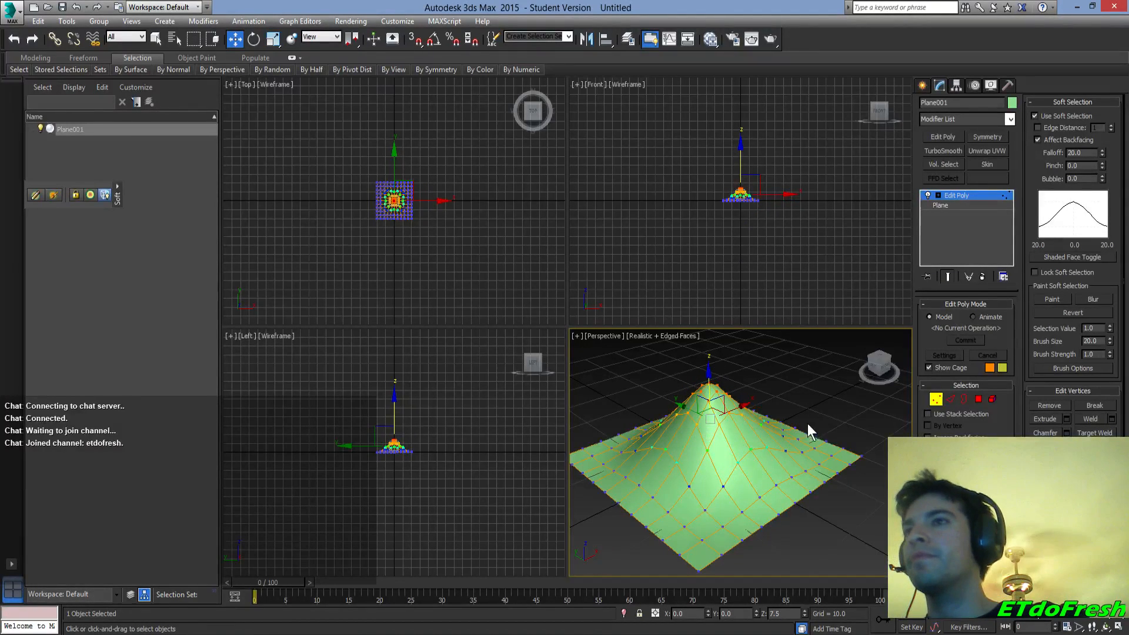
middle_click_drag(736, 491, 787, 489, "alt")
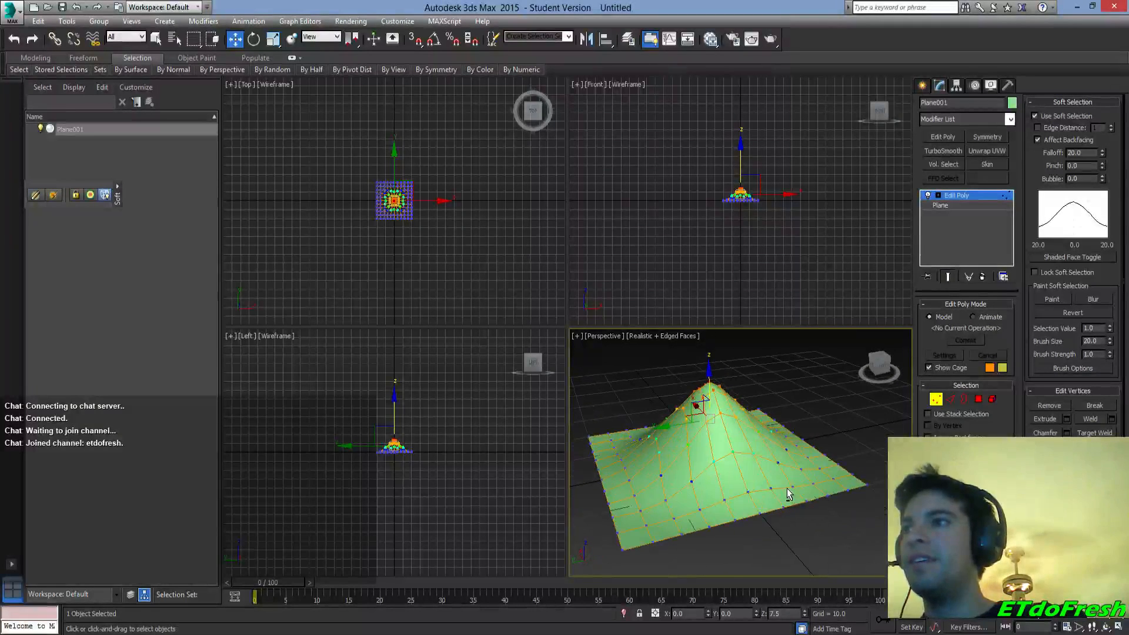
left_click(935, 399)
- Try a Noise modifier with seed 4, scale 161, Fractal on and roughness 1.0, and remove it from the mound
left_click(1009, 117)
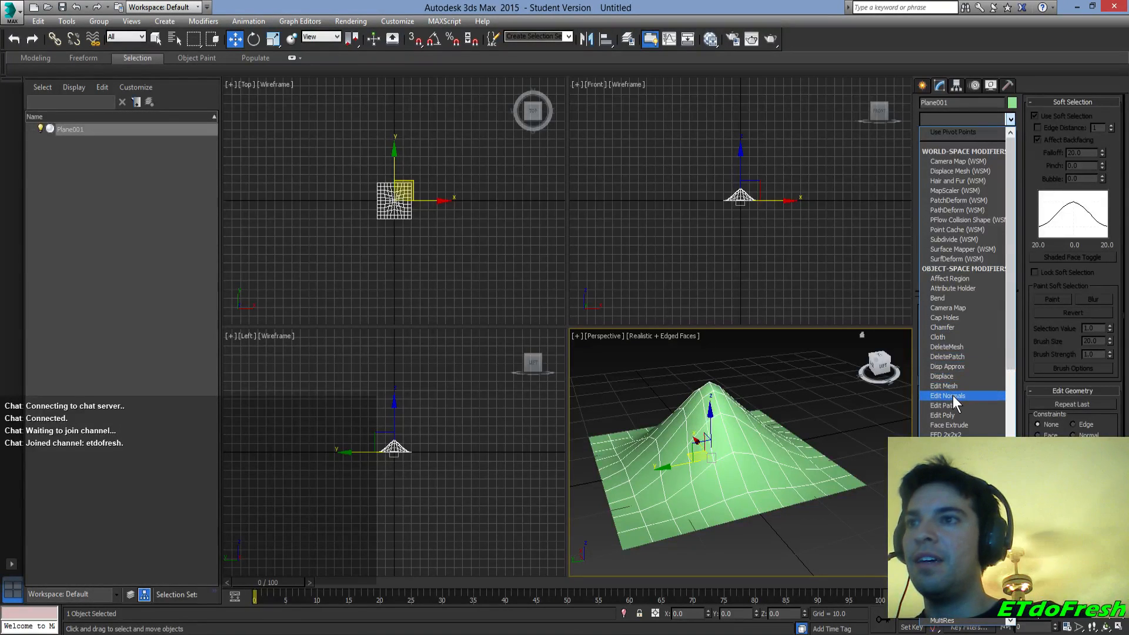
scroll(953, 395, "down", 2)
scroll(953, 396, "down", 2)
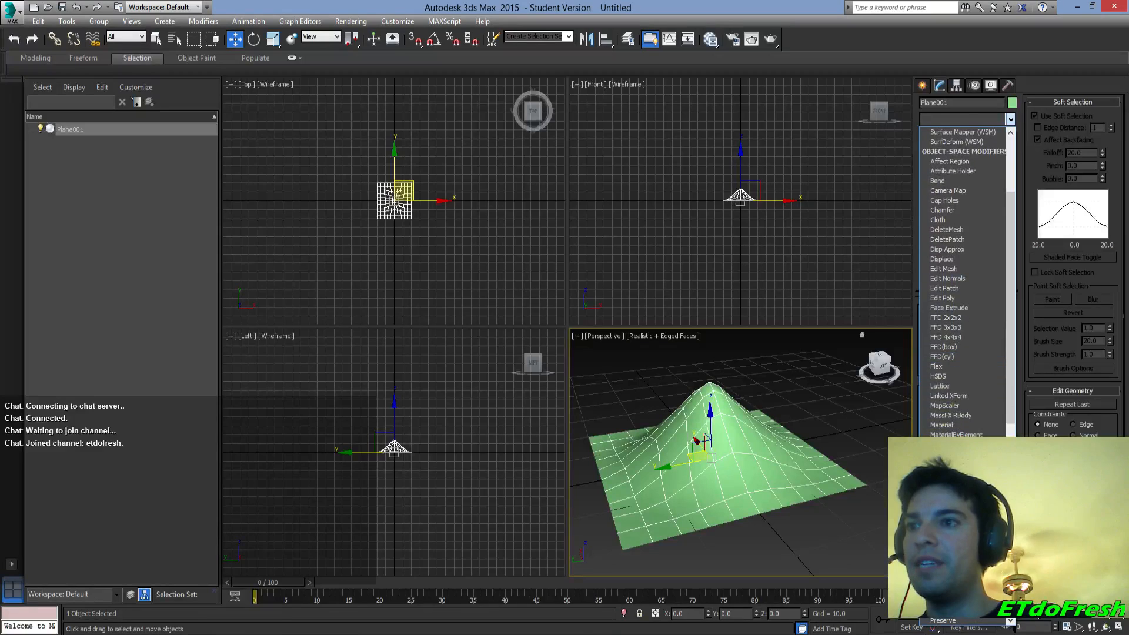
left_click(953, 513)
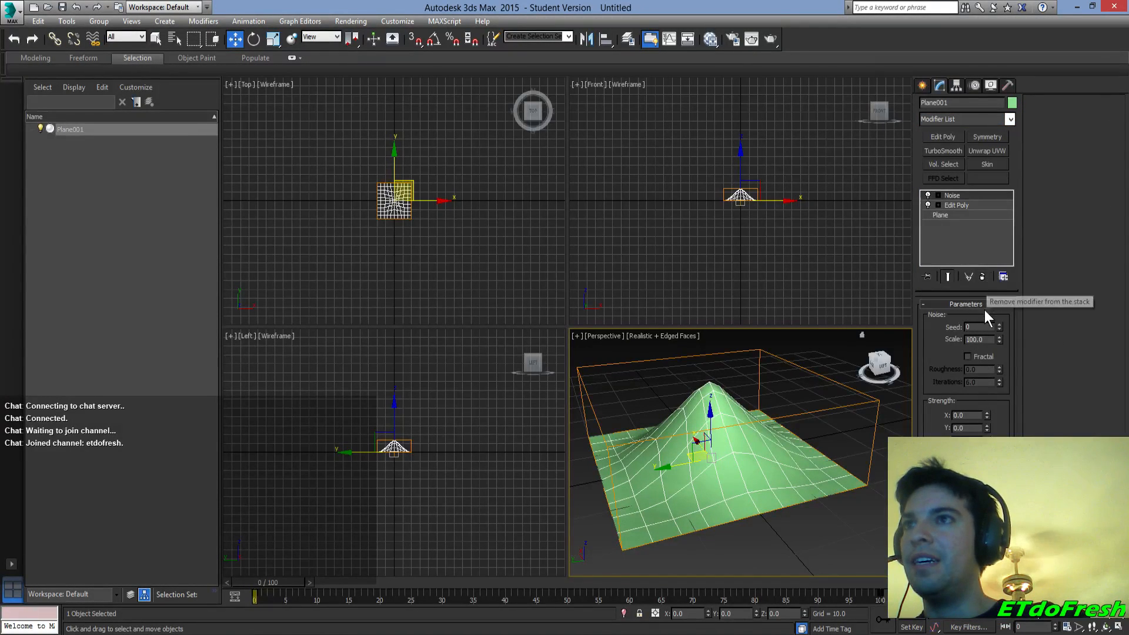
left_click(968, 357)
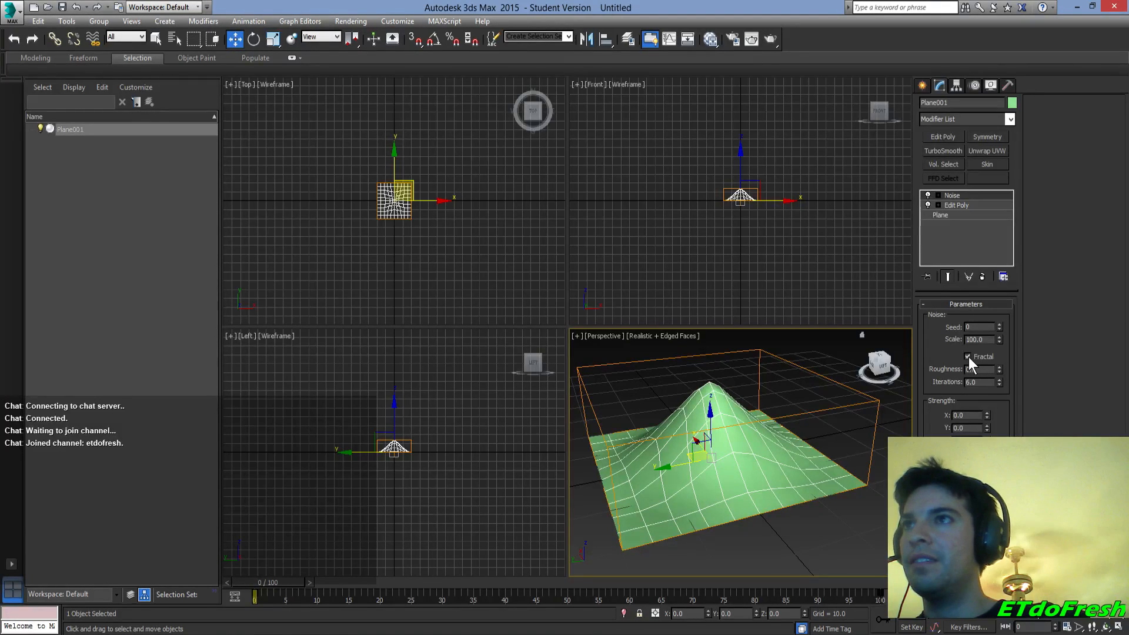
left_click(968, 357)
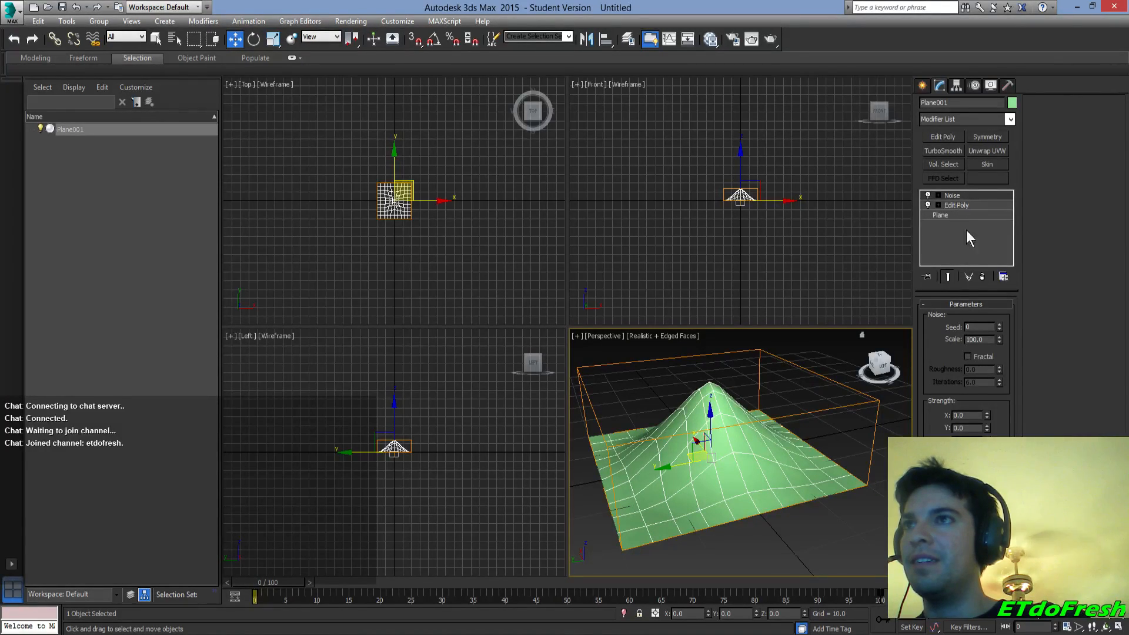
left_click_drag(1000, 339, 1001, 288)
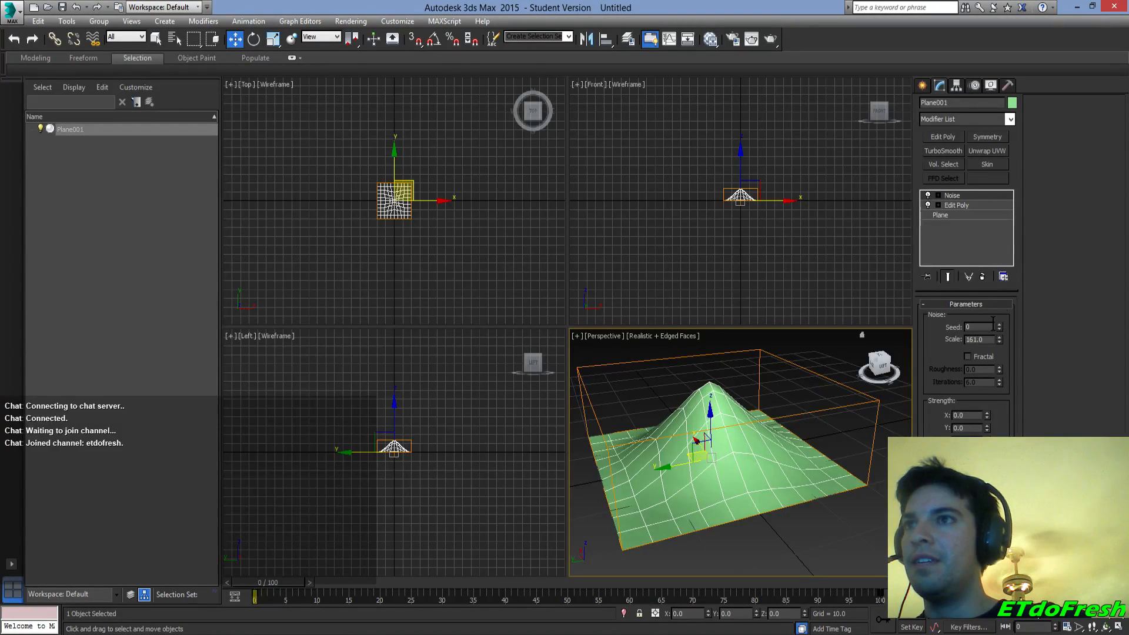
left_click(977, 357)
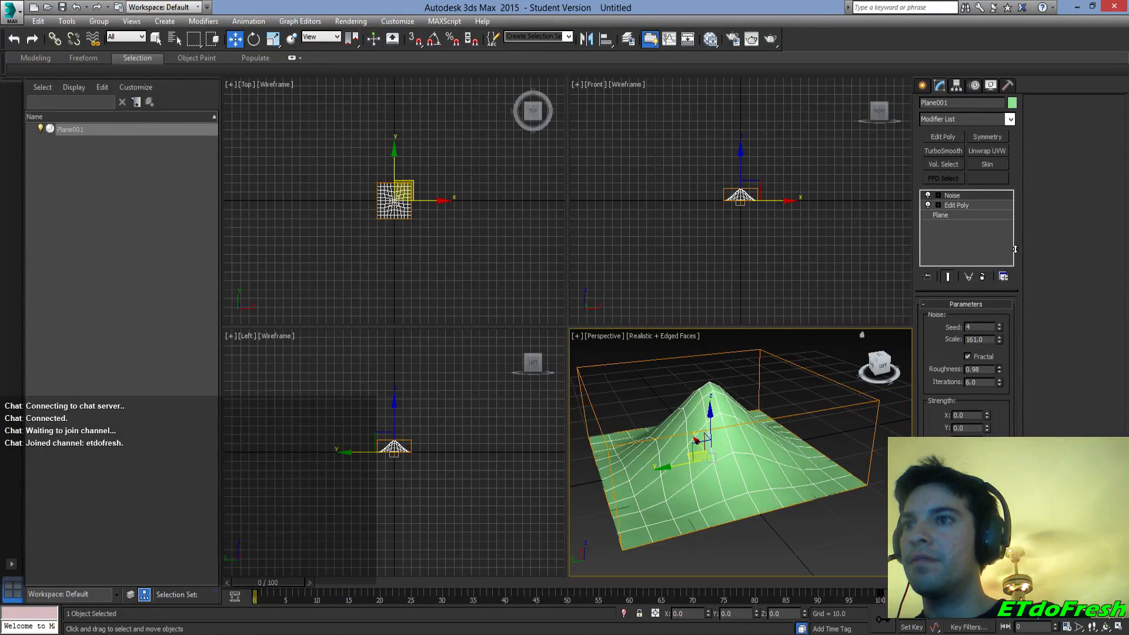
left_click(956, 205)
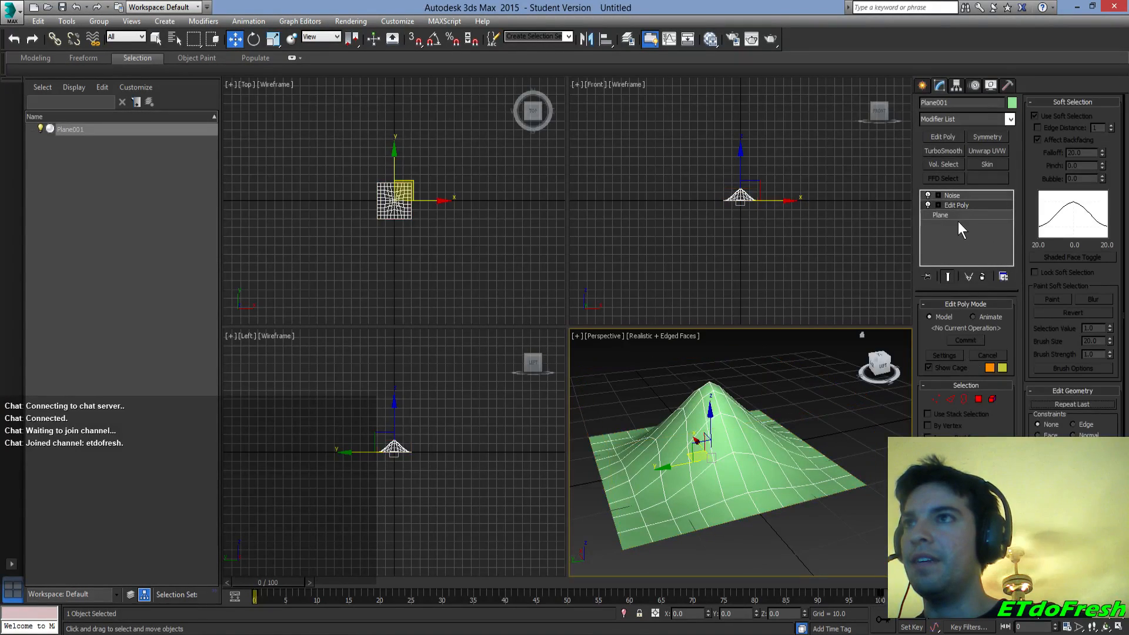
left_click(953, 196)
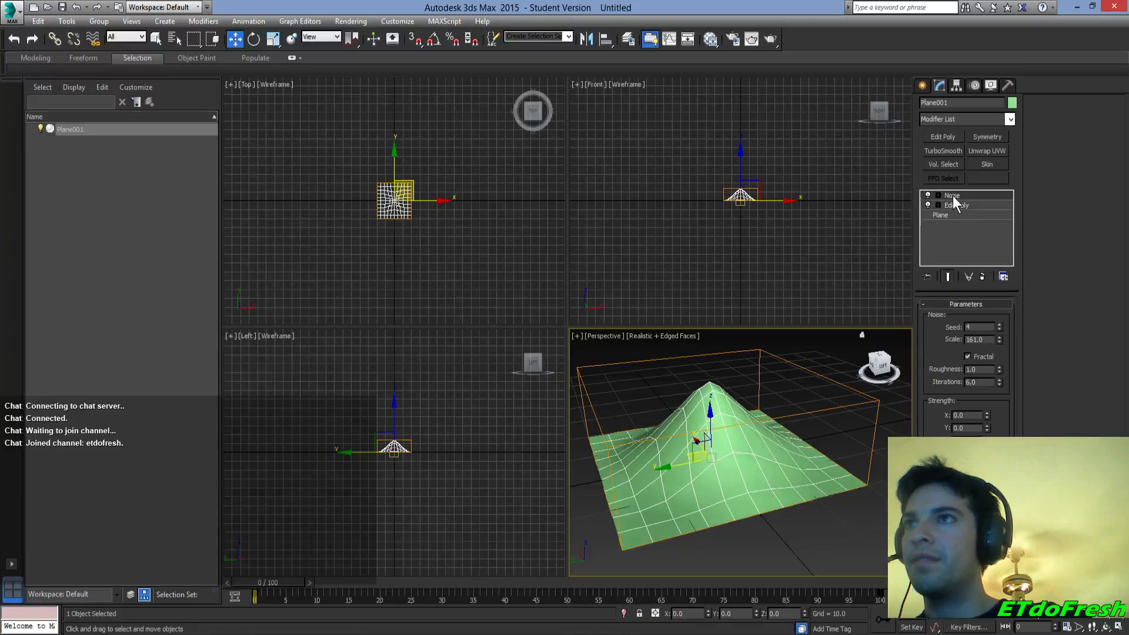
left_click(1003, 277)
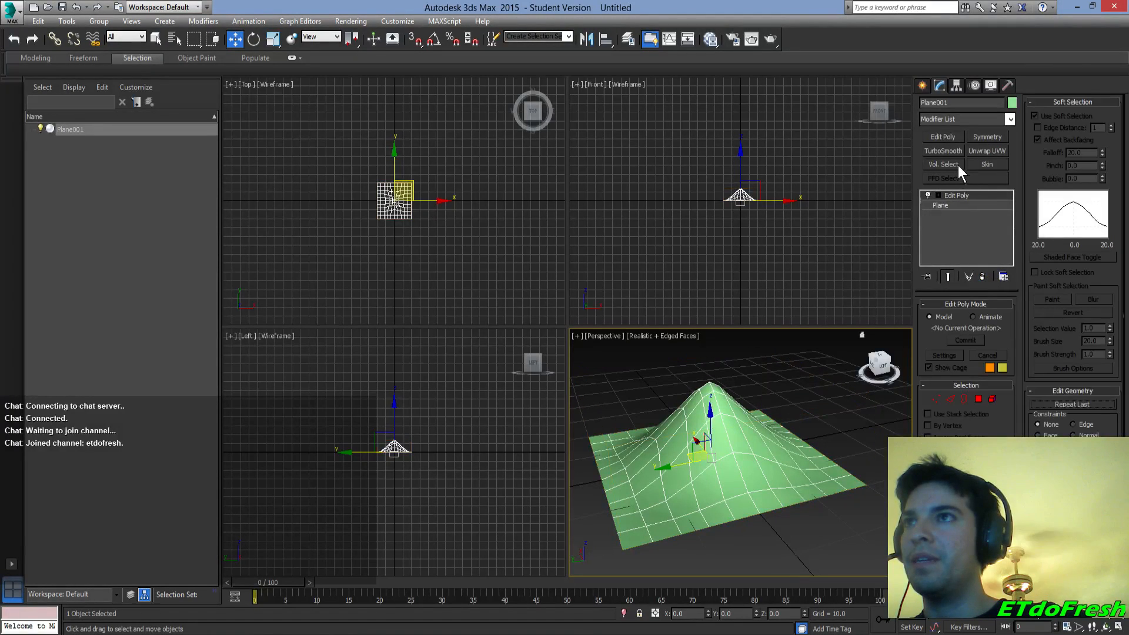
- Try a Displace modifier on the mound, look through its parameters and remove it from the stack
left_click(1010, 120)
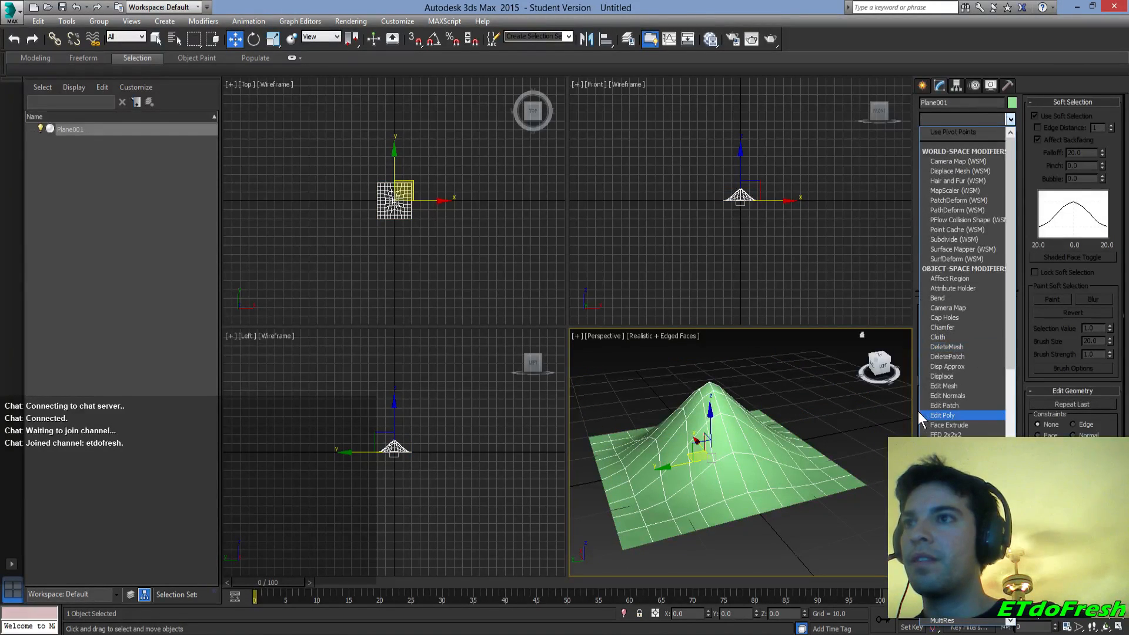
left_click(962, 378)
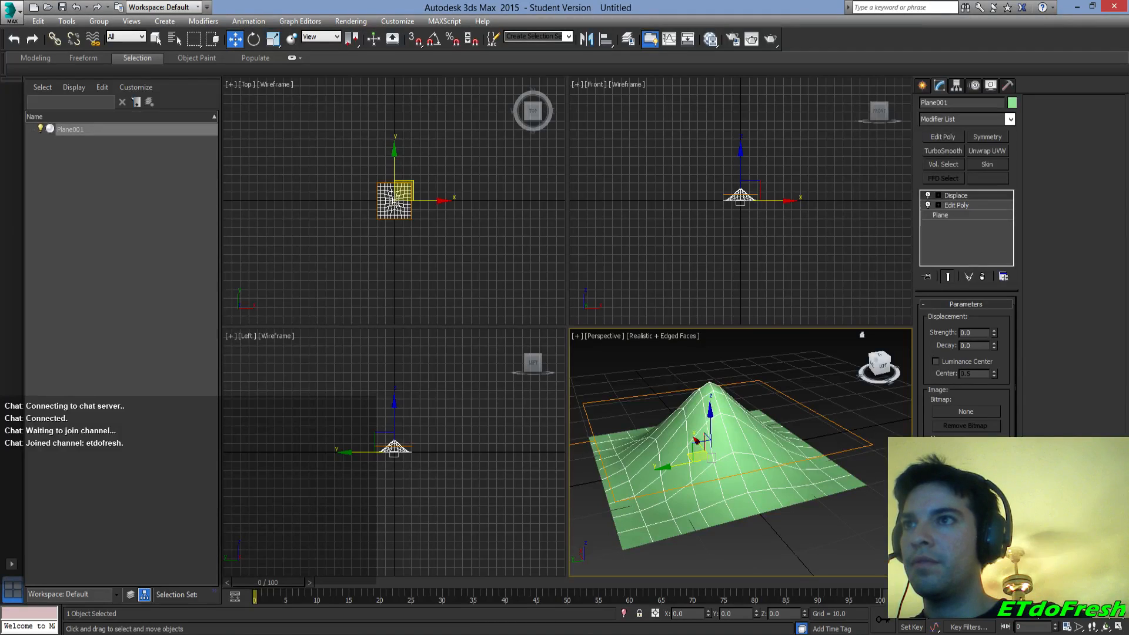
left_click(994, 347)
left_click_drag(999, 312, 998, 360)
scroll(998, 349, "down", 5)
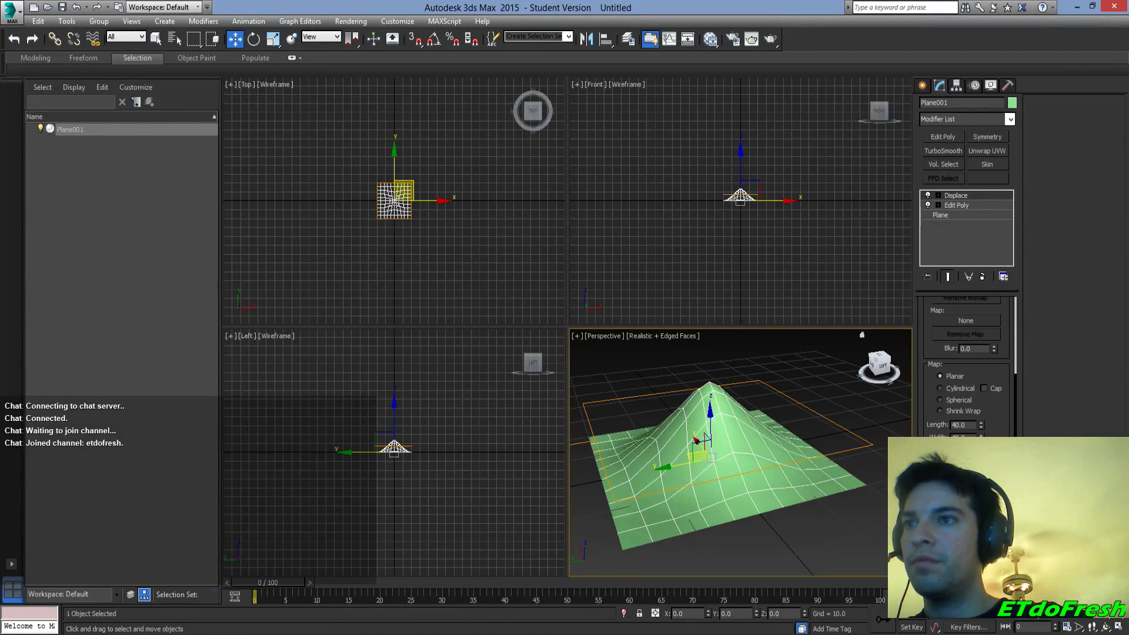
scroll(967, 353, "down", 3)
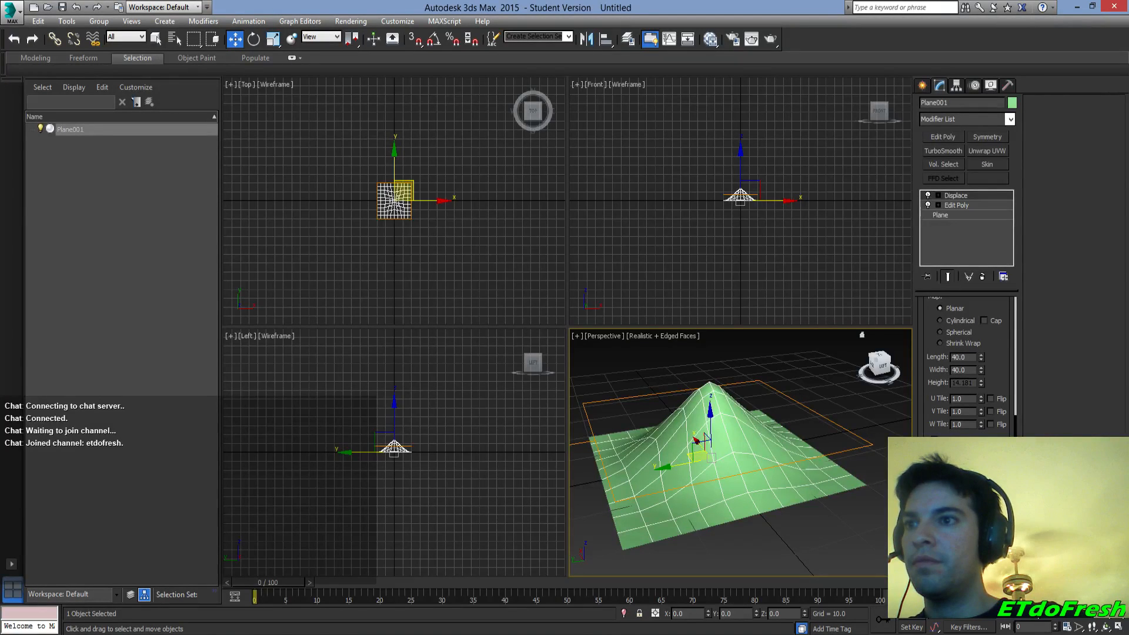
left_click(982, 276)
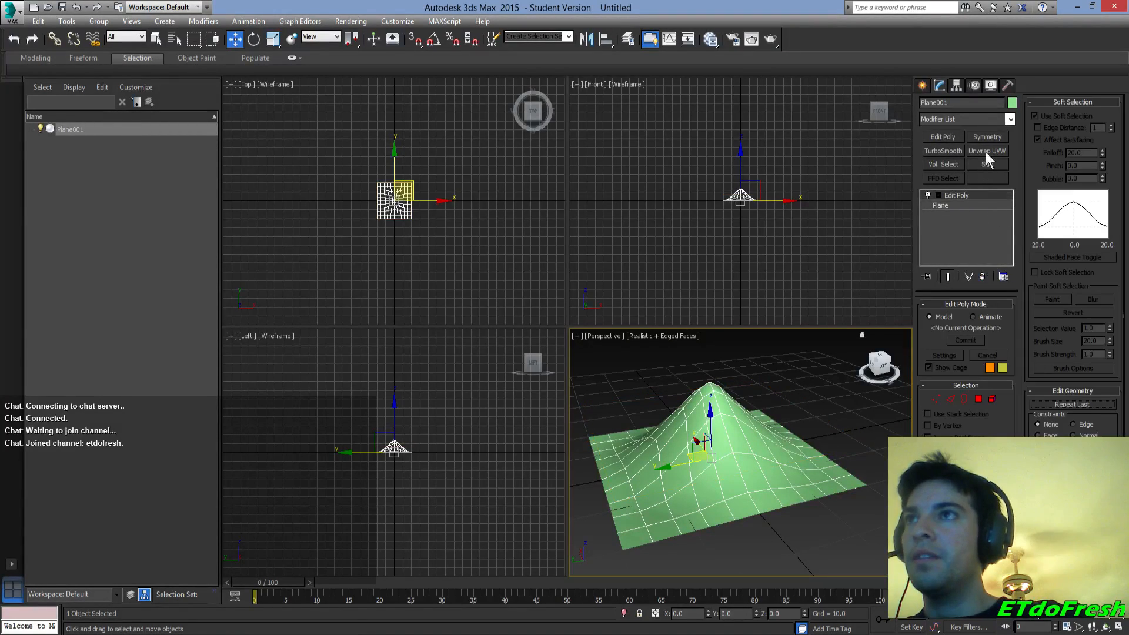
- Add a Ripple modifier above the mound's Edit Poly
left_click(1009, 118)
scroll(964, 353, "down", 5)
scroll(965, 382, "down", 3)
scroll(947, 353, "down", 3)
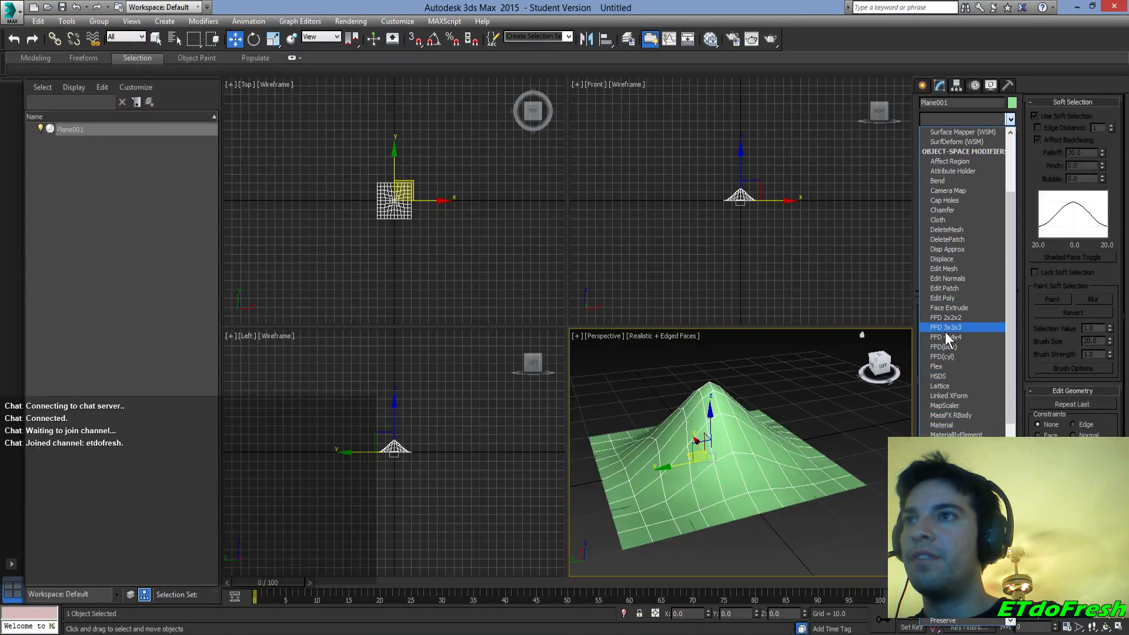
scroll(954, 425, "down", 1)
scroll(955, 425, "down", 3)
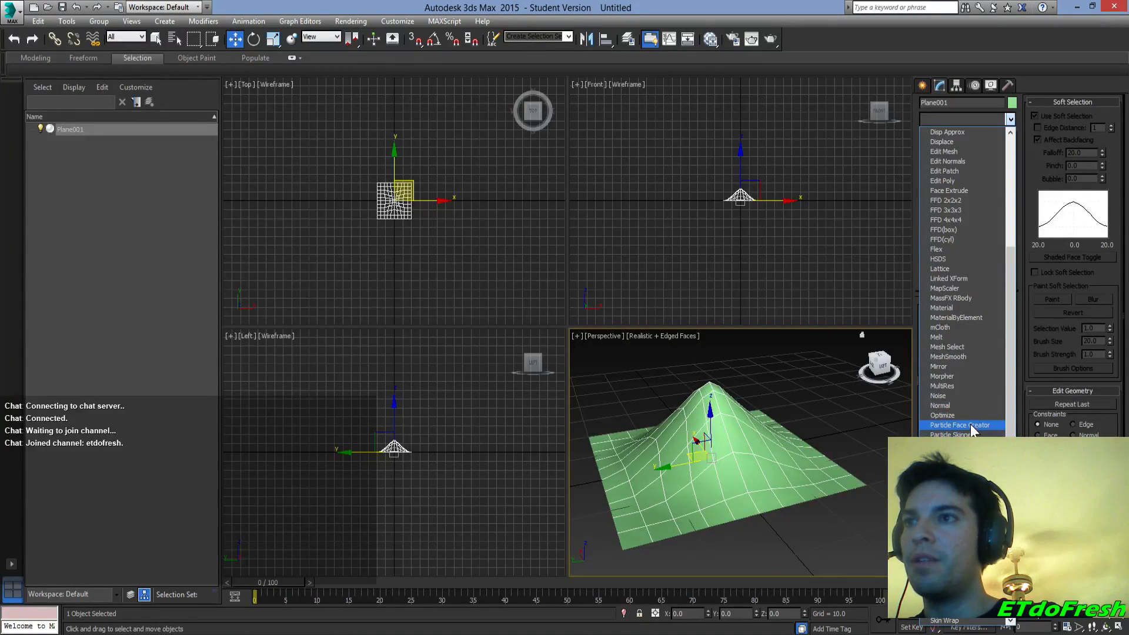
scroll(965, 418, "down", 1)
scroll(964, 353, "down", 4)
scroll(964, 353, "down", 3)
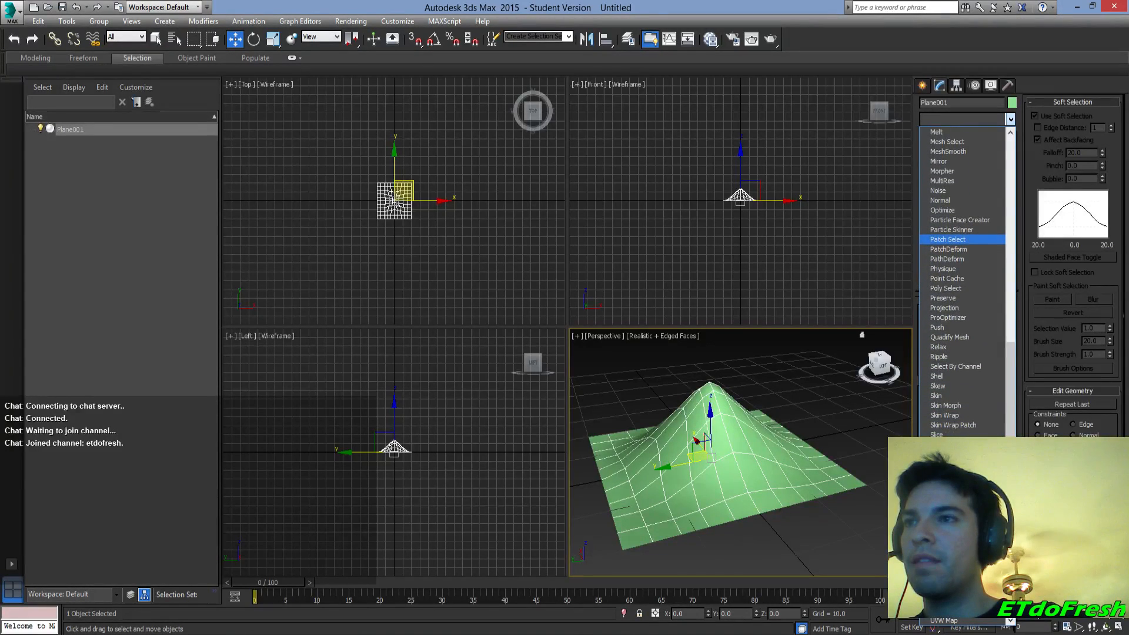
left_click(958, 355)
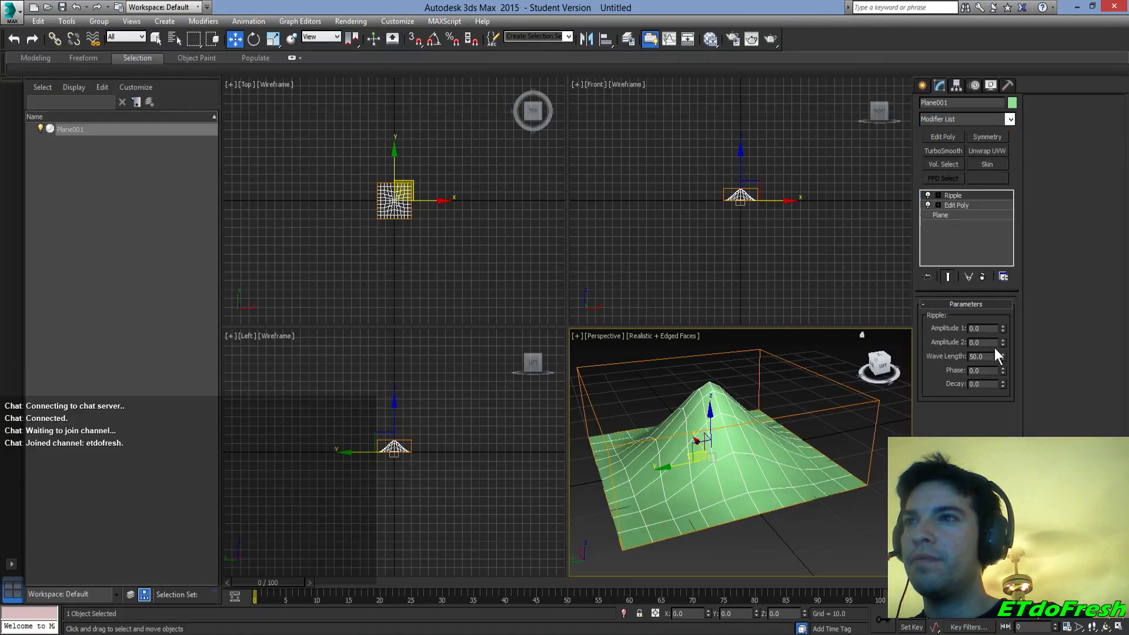
- Try different Ripple amplitudes, reset both to 0 and remove the Ripple modifier
left_click_drag(1003, 328, 999, 435)
left_click_drag(998, 506, 981, 408)
right_click(1003, 330)
left_click_drag(1003, 342, 1003, 328)
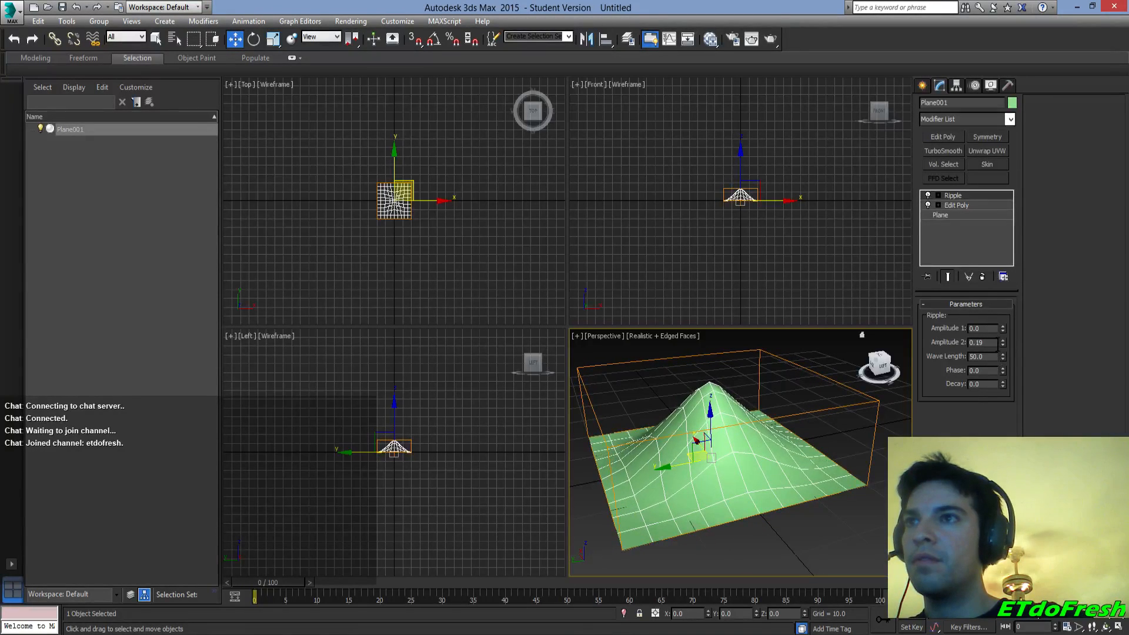
right_click(1008, 341)
right_click(1003, 343)
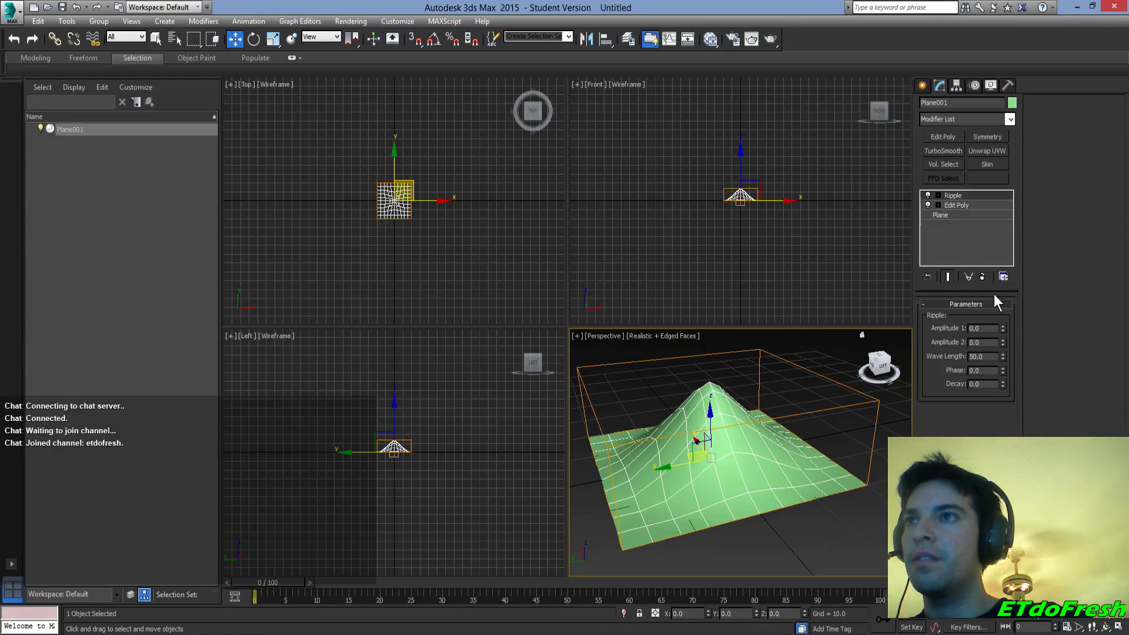
left_click(960, 196)
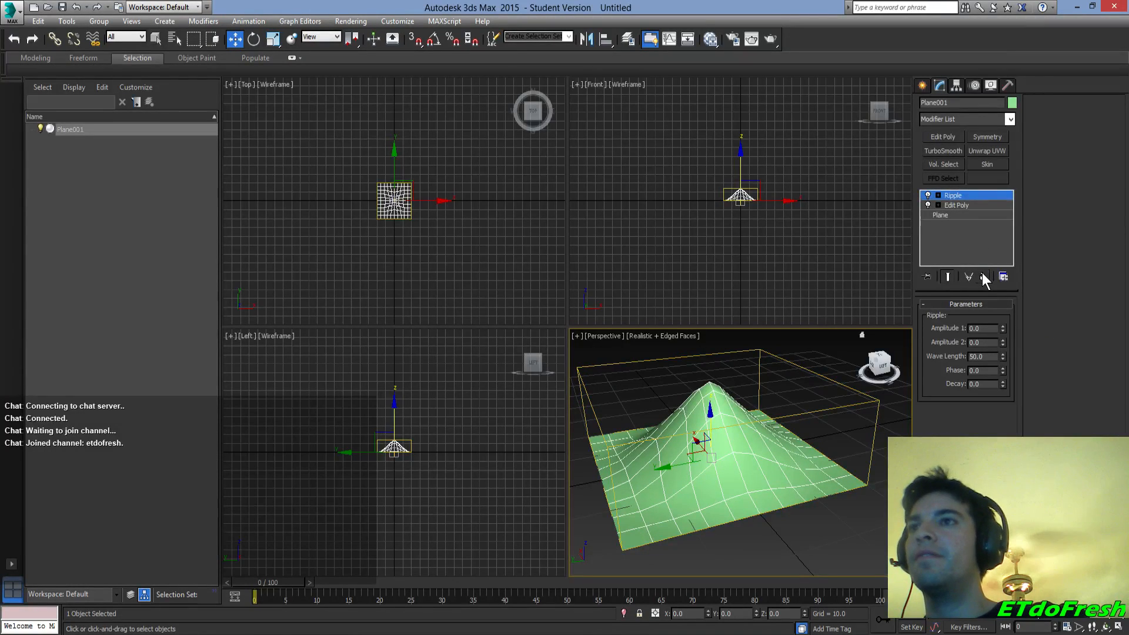
left_click(983, 273)
- Add a Twist modifier above the mound's Edit Poly with an angle of -13 and a bias of 31
left_click(1000, 119)
scroll(965, 283, "down", 6)
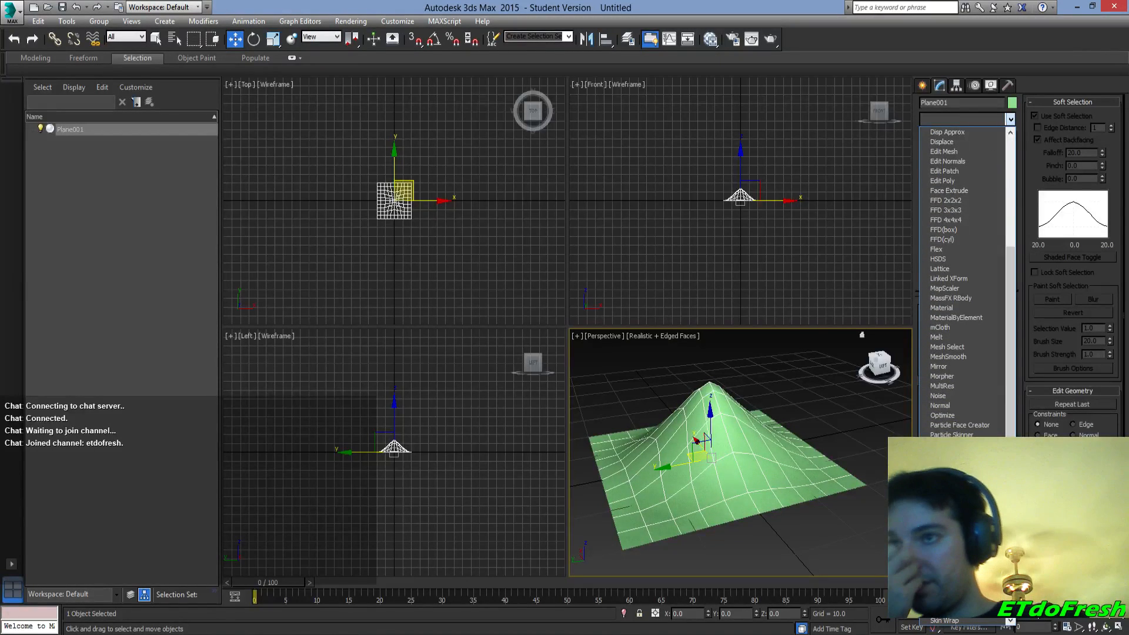
scroll(952, 393, "down", 3)
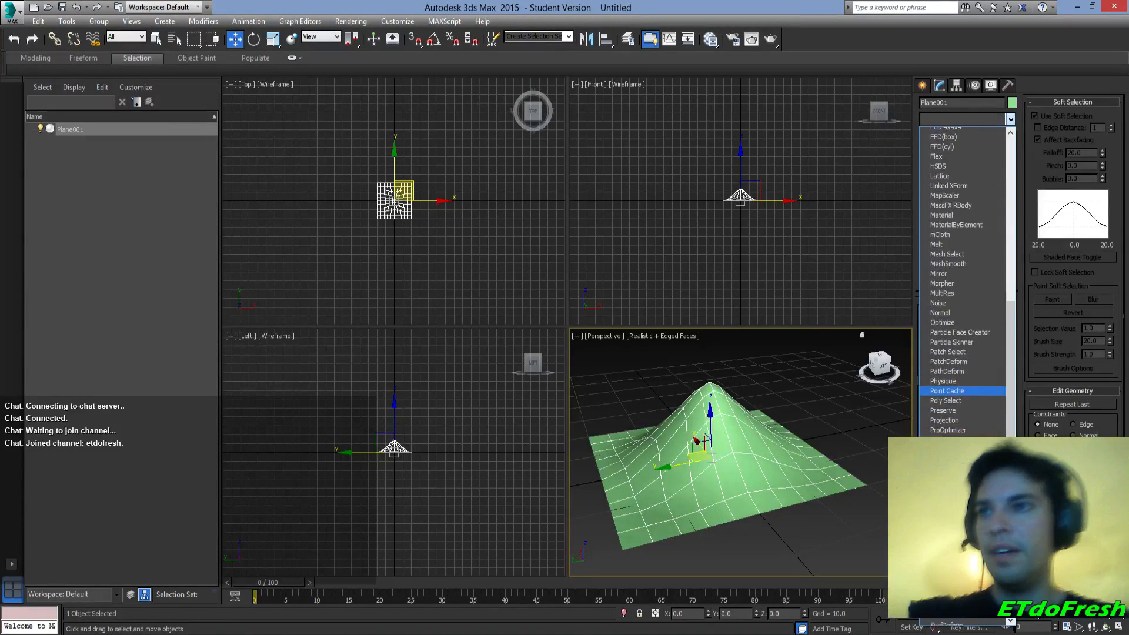
scroll(962, 392, "down", 3)
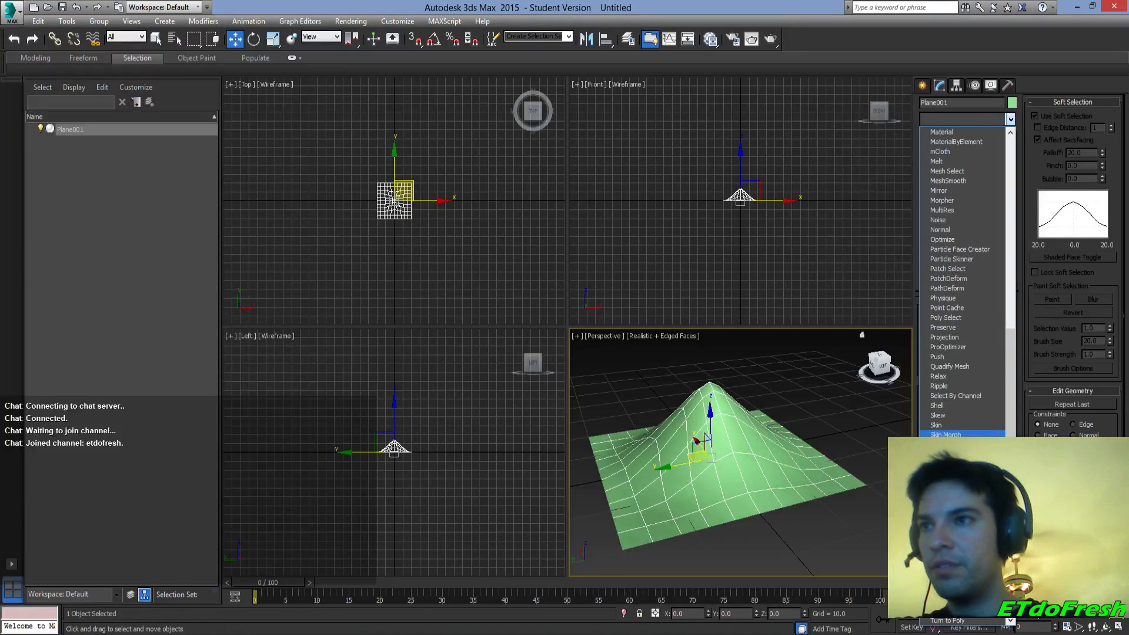
scroll(952, 430, "down", 2)
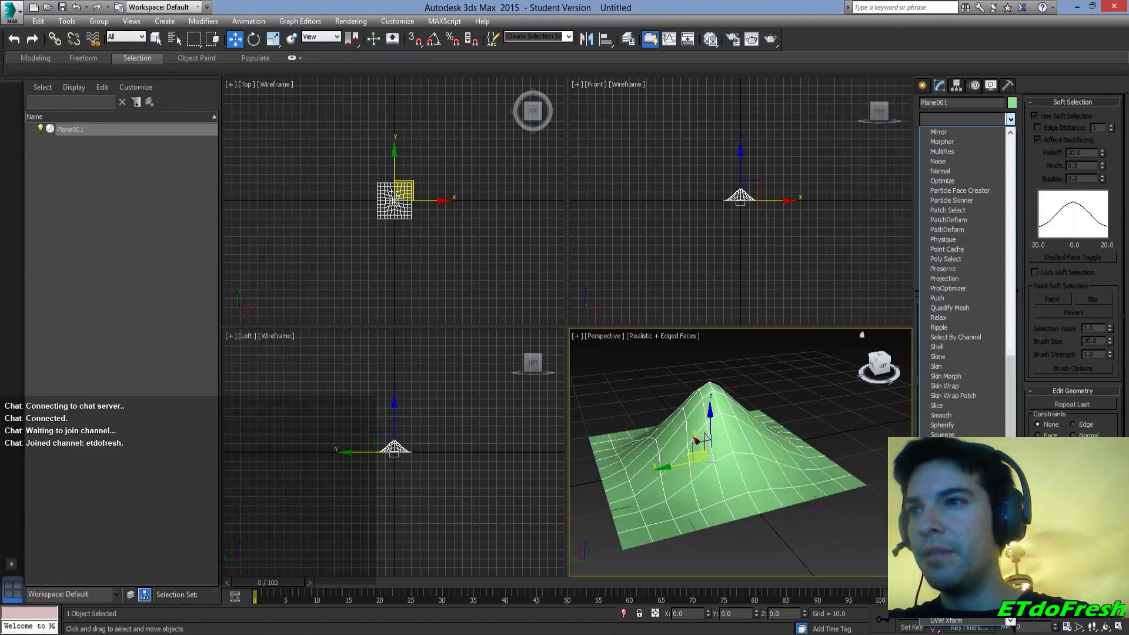
scroll(964, 376, "down", 1)
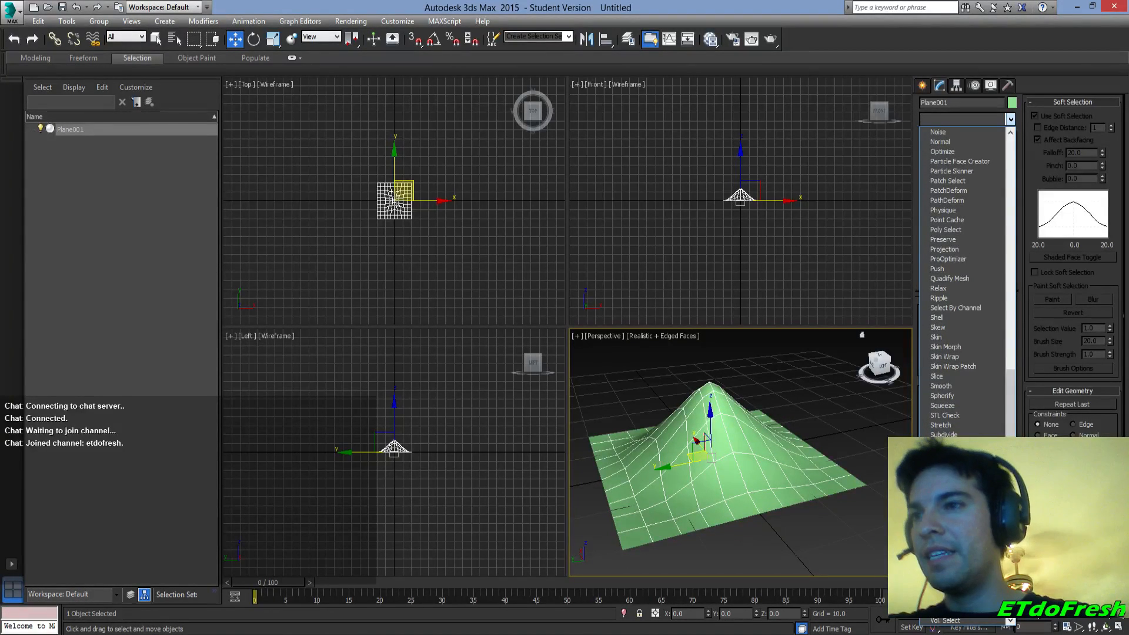
scroll(965, 377, "down", 1)
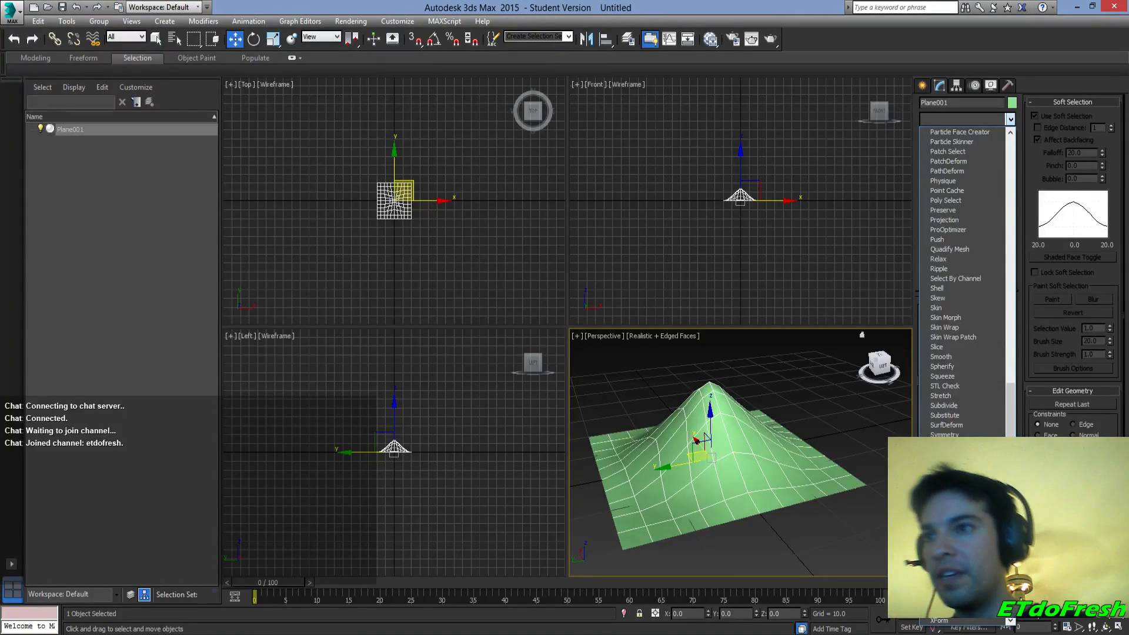
left_click(938, 513)
left_click_drag(992, 327, 998, 293)
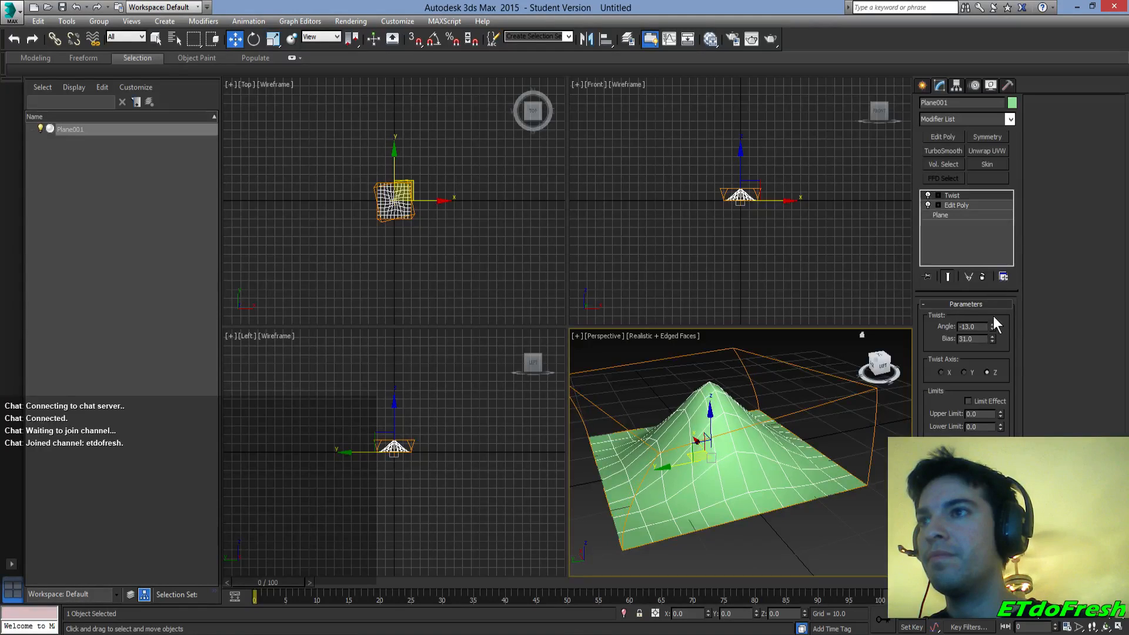
- Try Y as the twist axis, return it to Z and remove the Twist modifier from the mound's stack
left_click(962, 372)
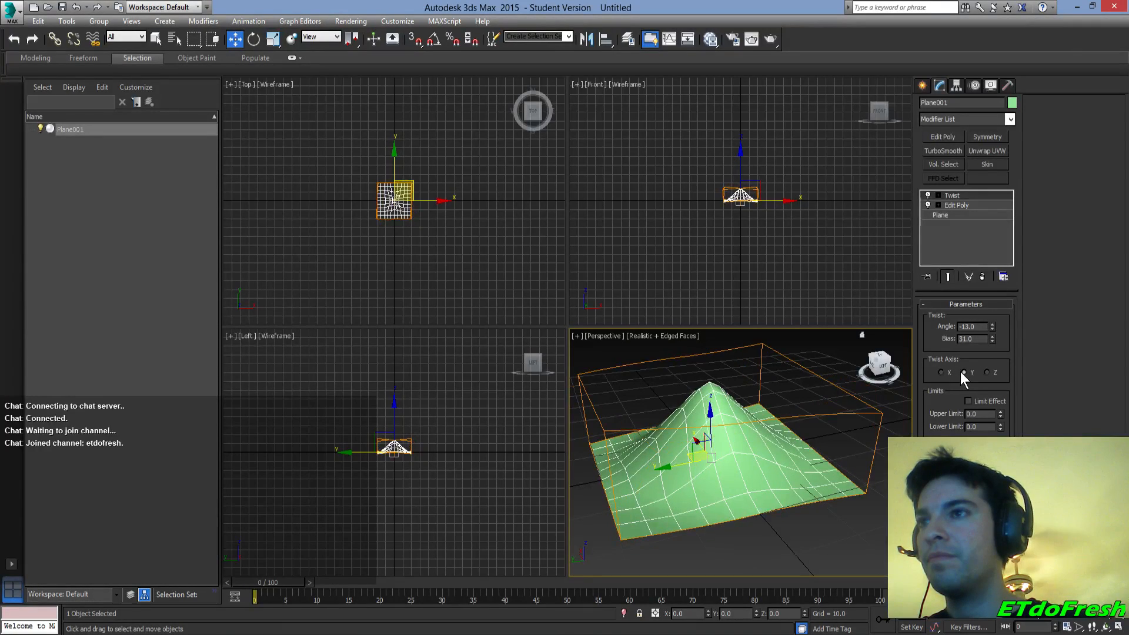
left_click(996, 372)
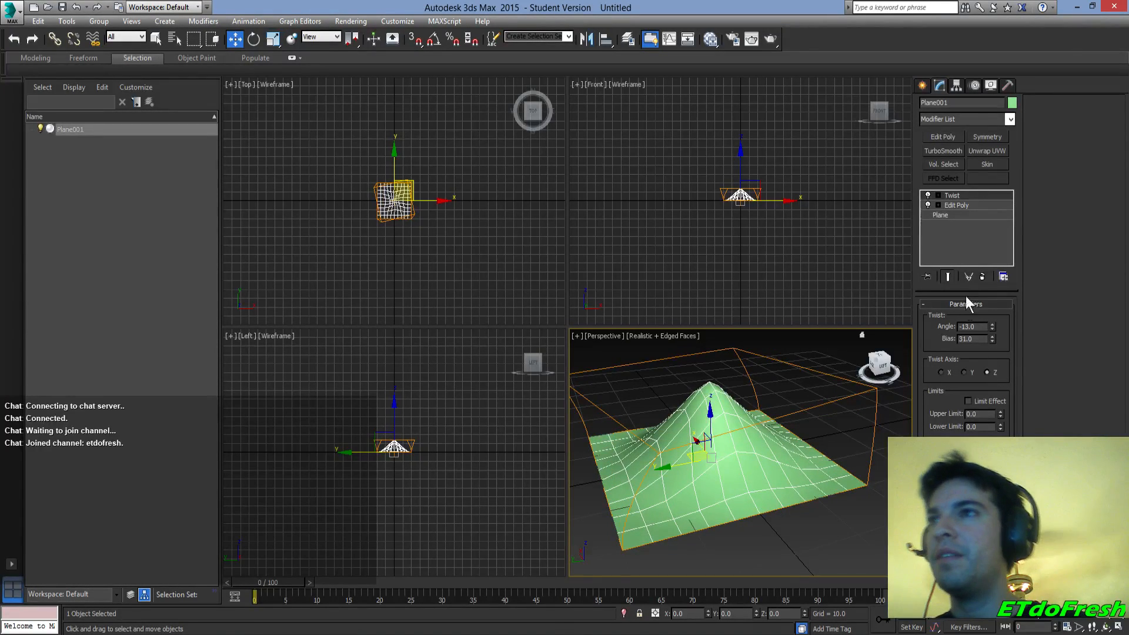
left_click(983, 276)
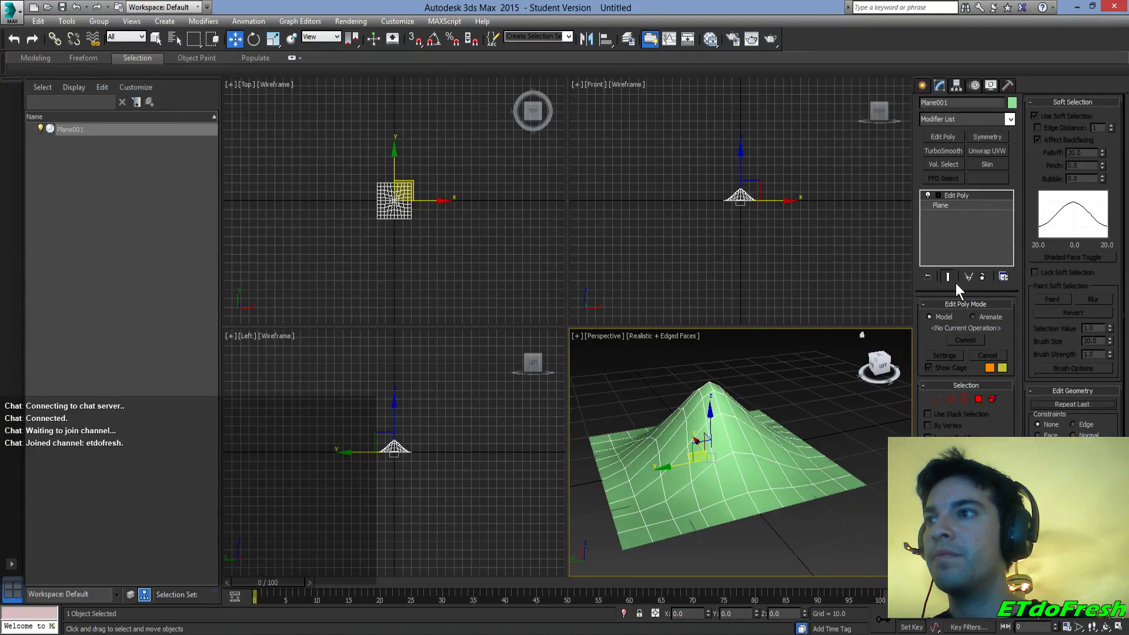
- Check the mound's absolute world position in the Move Transform Type-In
middle_click_drag(783, 486, 742, 485, "alt")
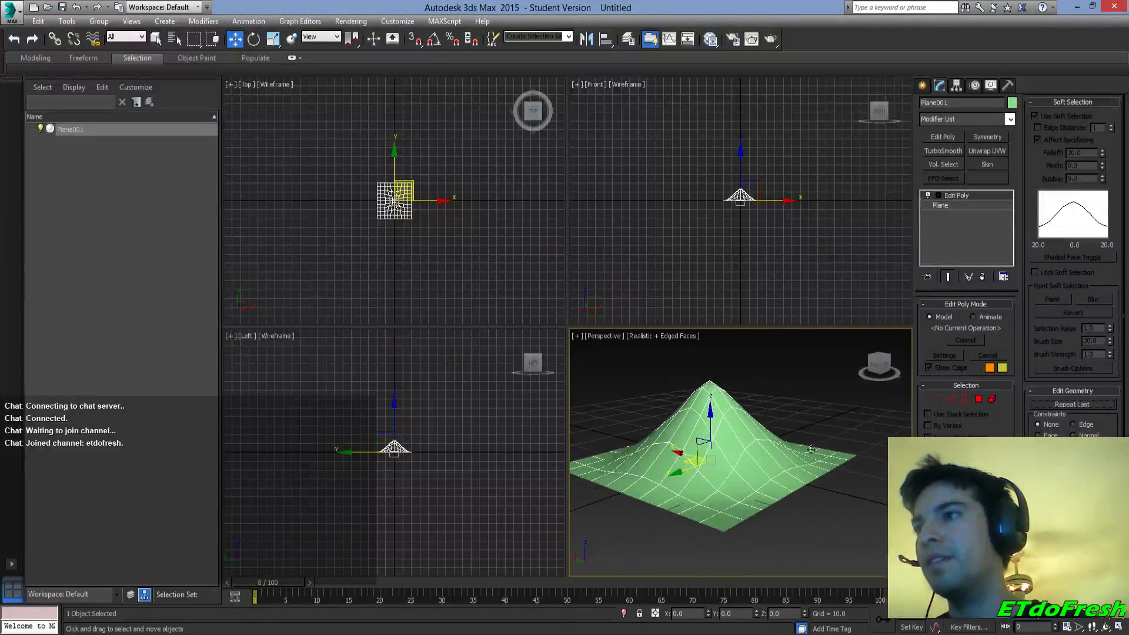
middle_click_drag(783, 518, 821, 547)
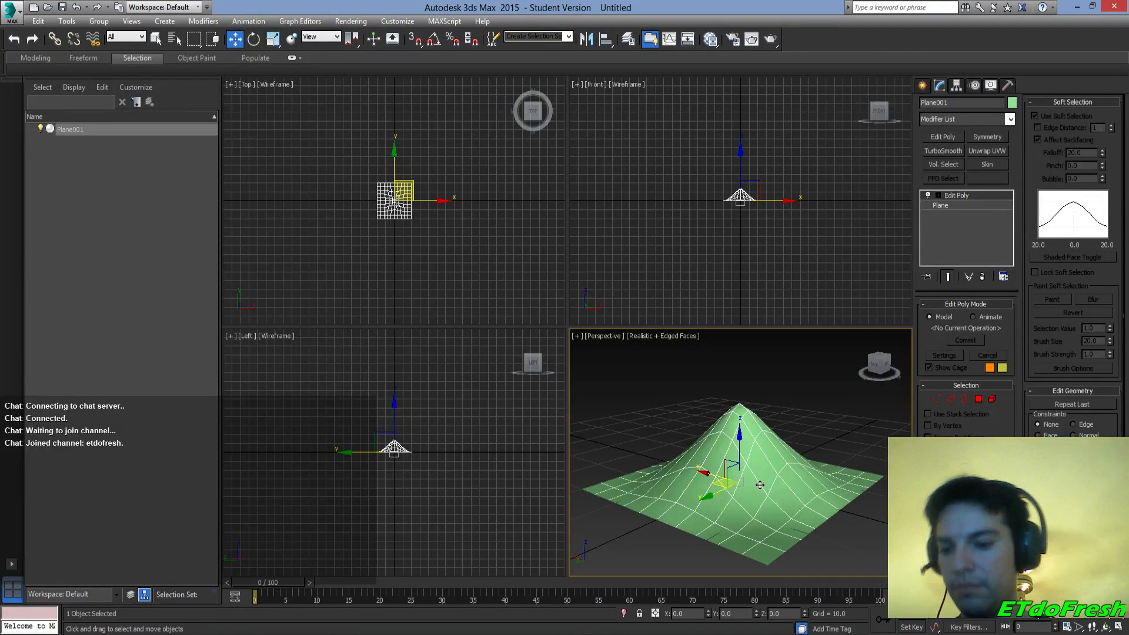
key("F12")
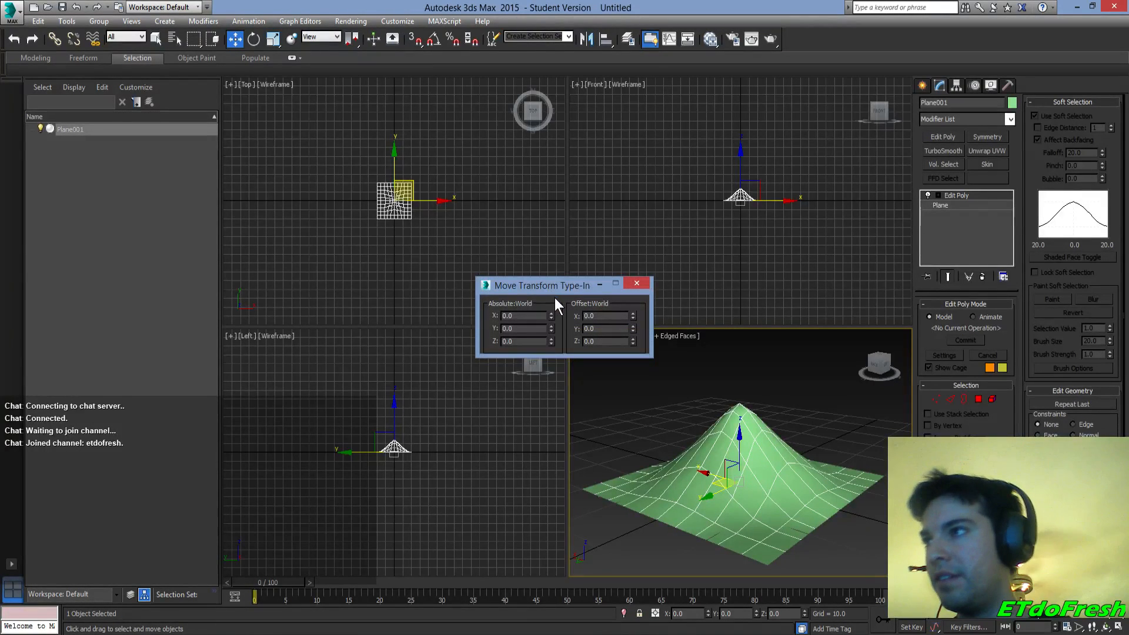
left_click(636, 283)
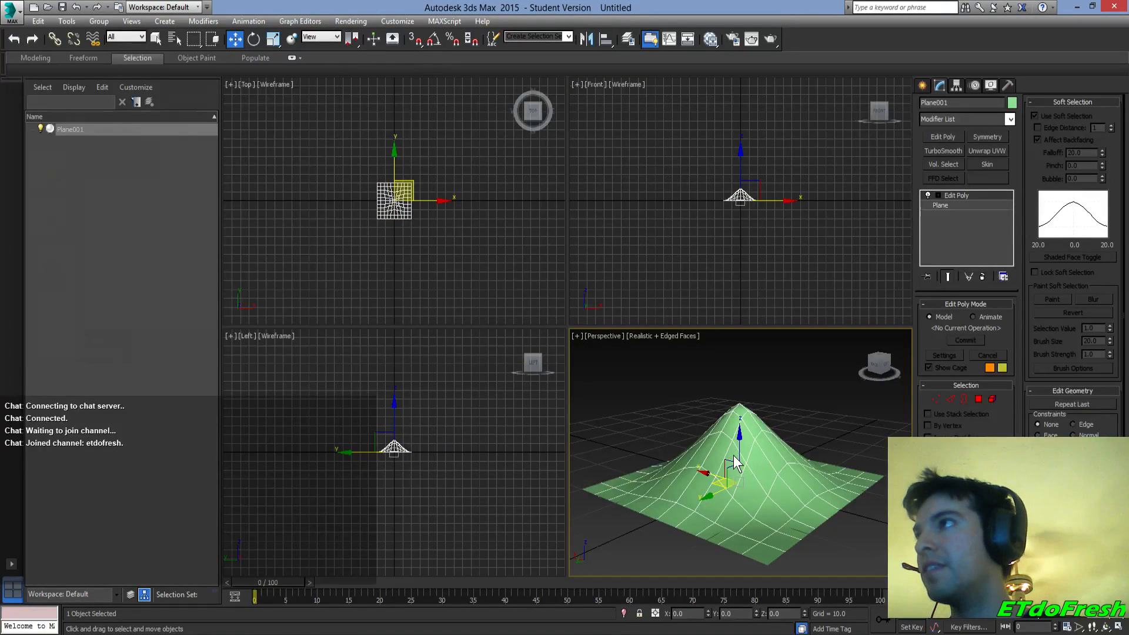
- Save the scene under the name Mound in the scenes folder
key("ctrl+s")
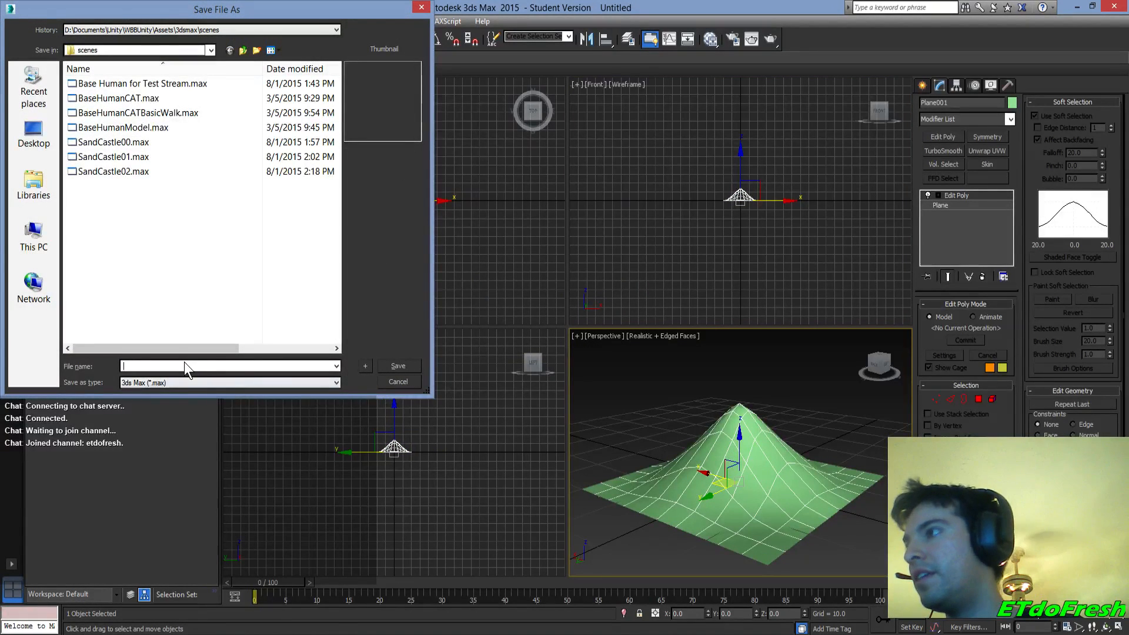
type("Mo")
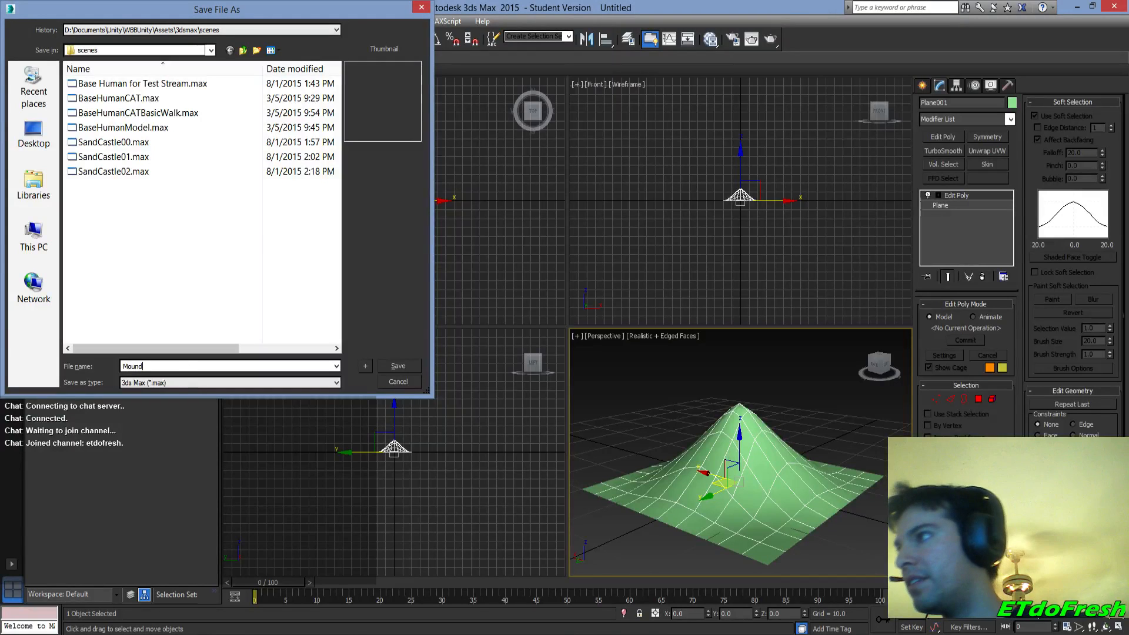
type("und")
key("Return")
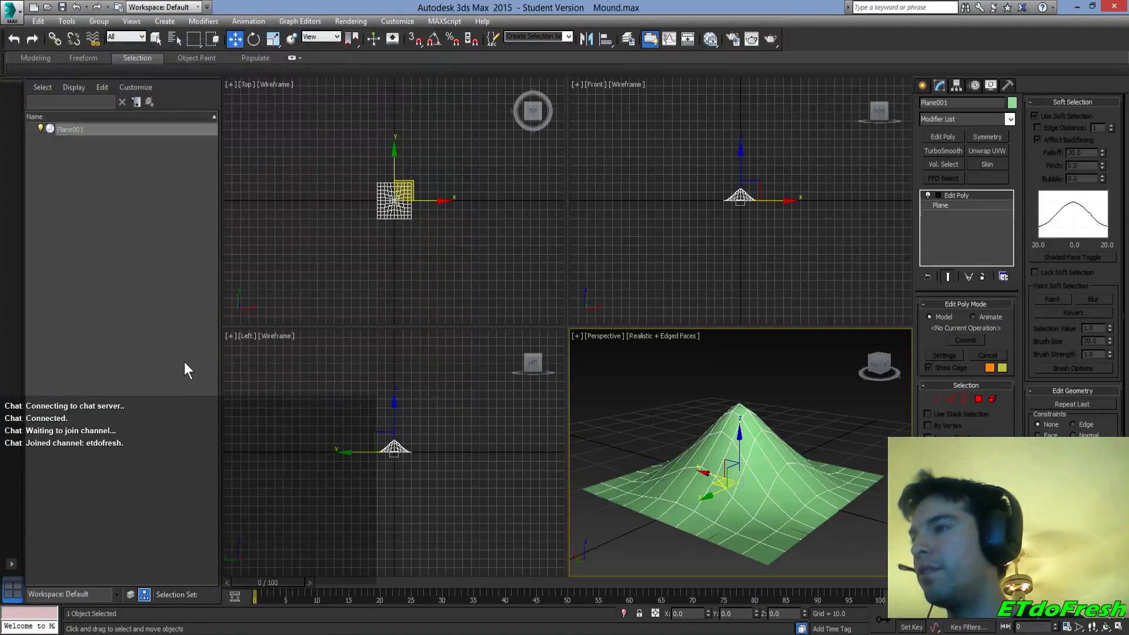
- Start exporting only the selected mound as FBX and browse to the Assets/Models folder of the TestStream Unity project
left_click(10, 14)
mouse_move(71, 206)
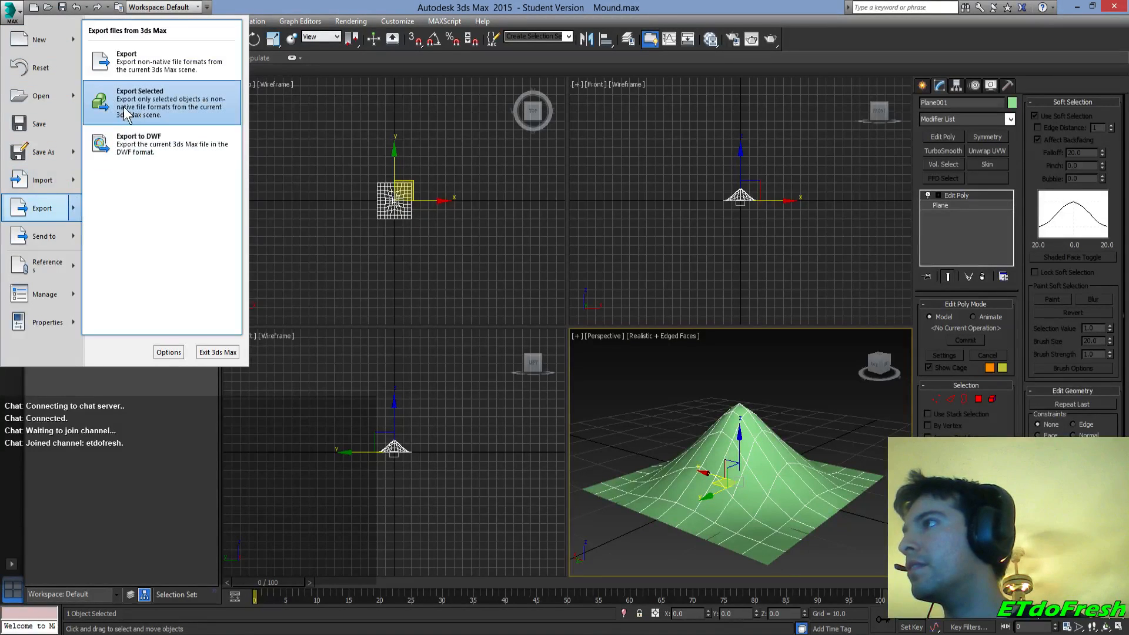
left_click(125, 109)
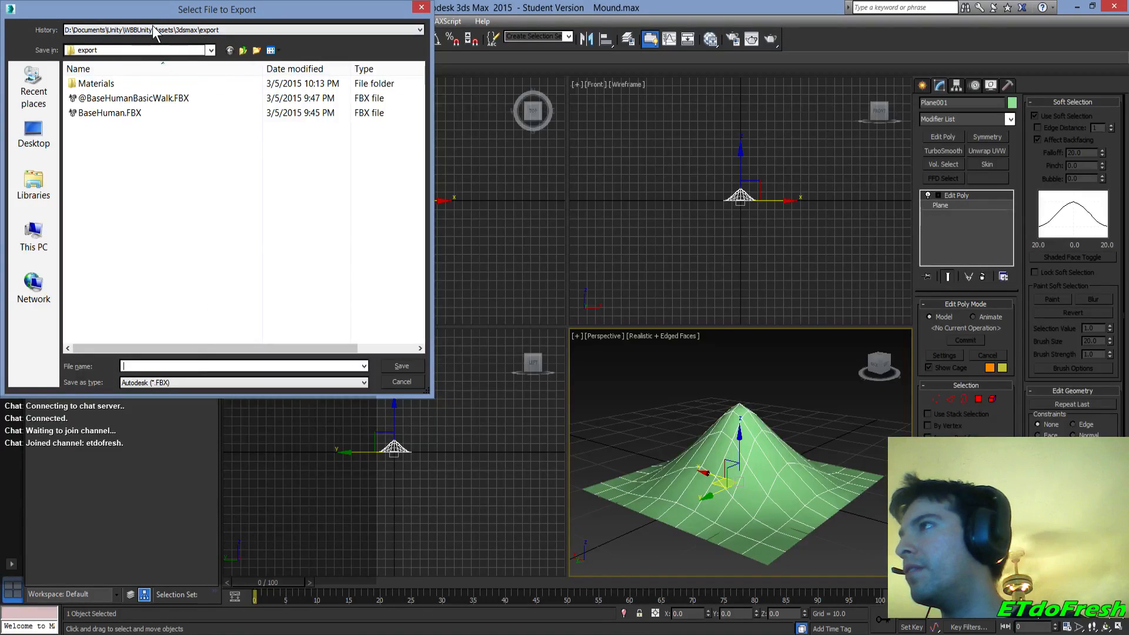
left_click(244, 51)
left_click(243, 51)
left_click(244, 51)
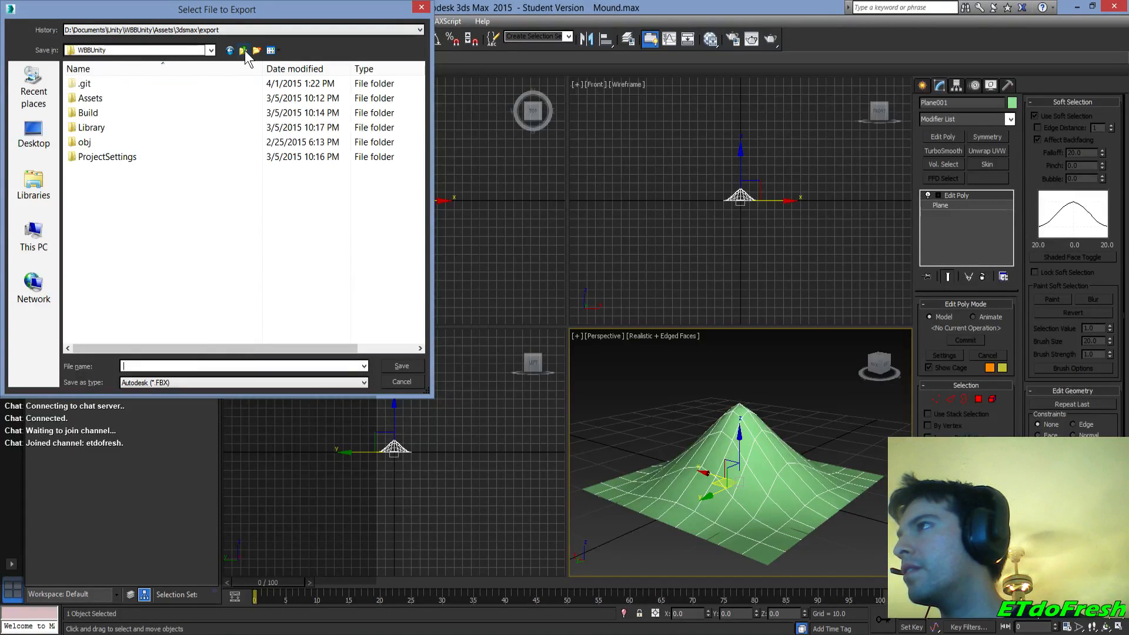
left_click(244, 51)
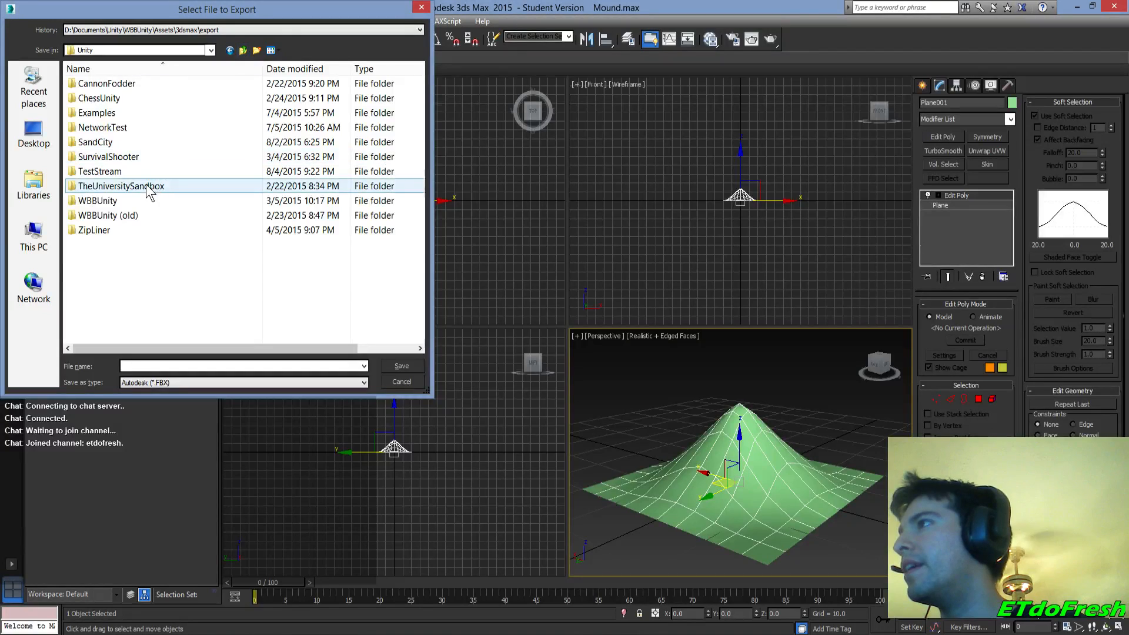
double_click(125, 184)
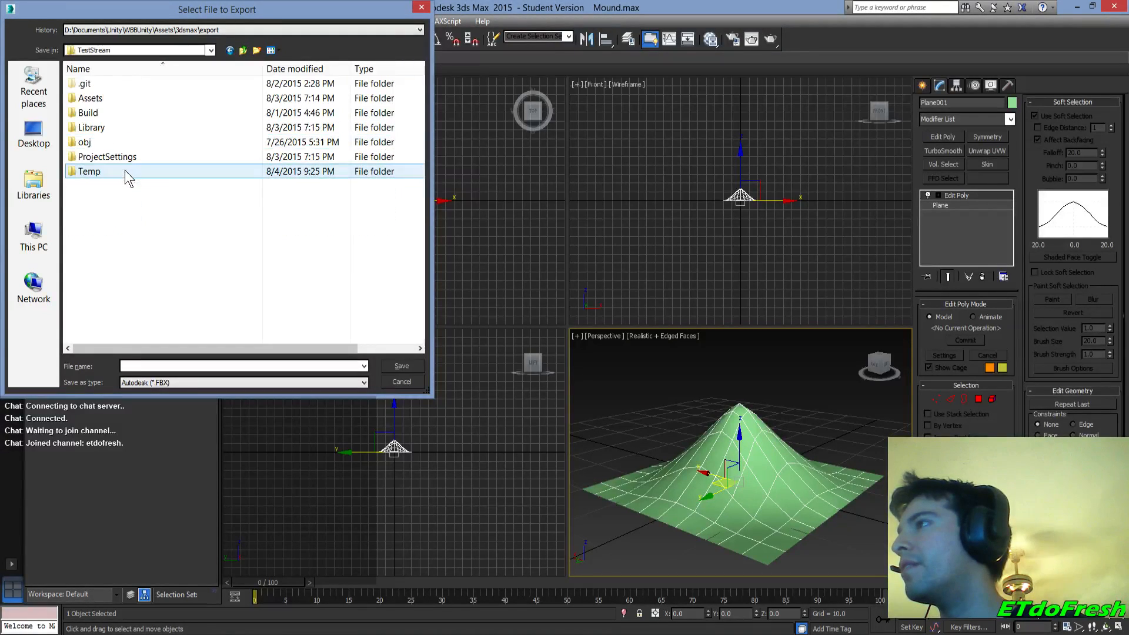
double_click(109, 99)
double_click(110, 101)
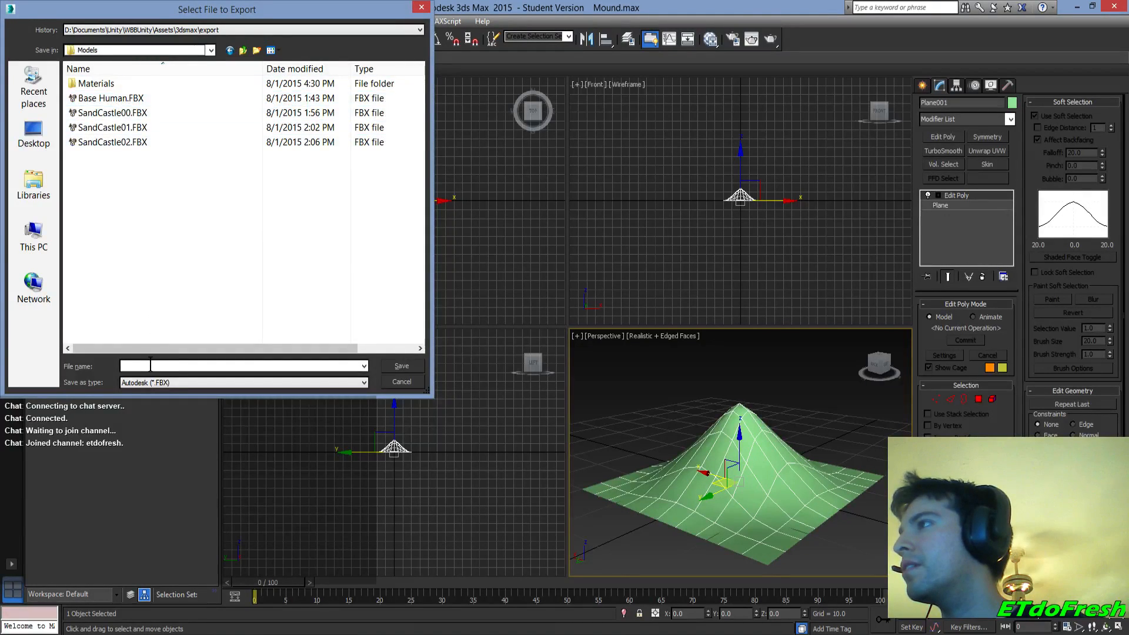
- Name the export file Mound and export it with the existing FBX settings
type("Mound")
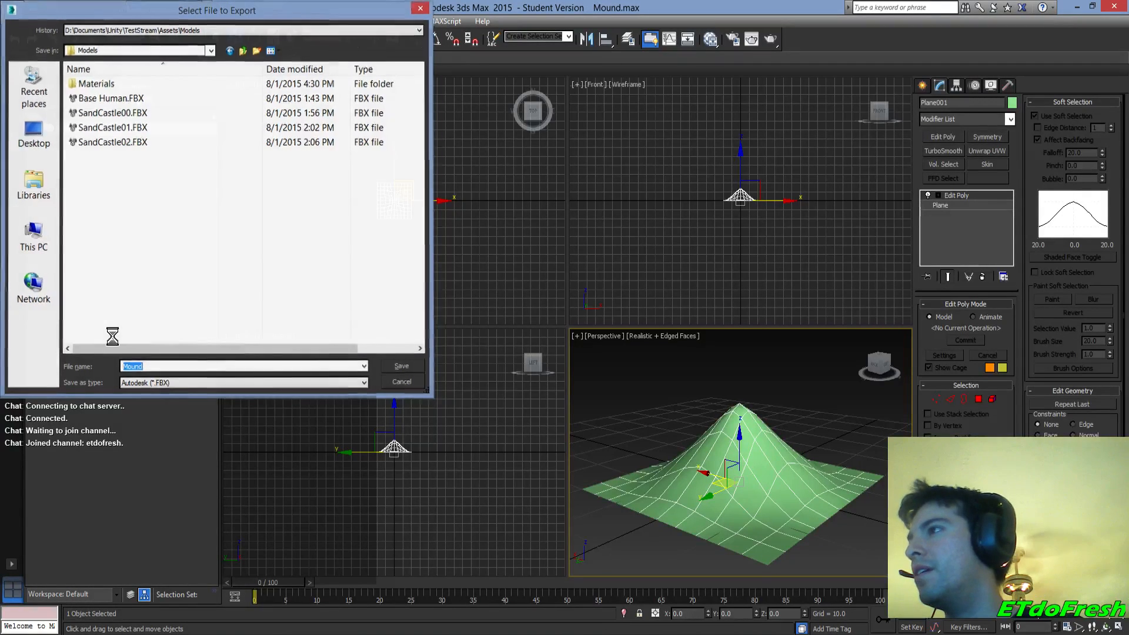
key("Return")
left_click(730, 490)
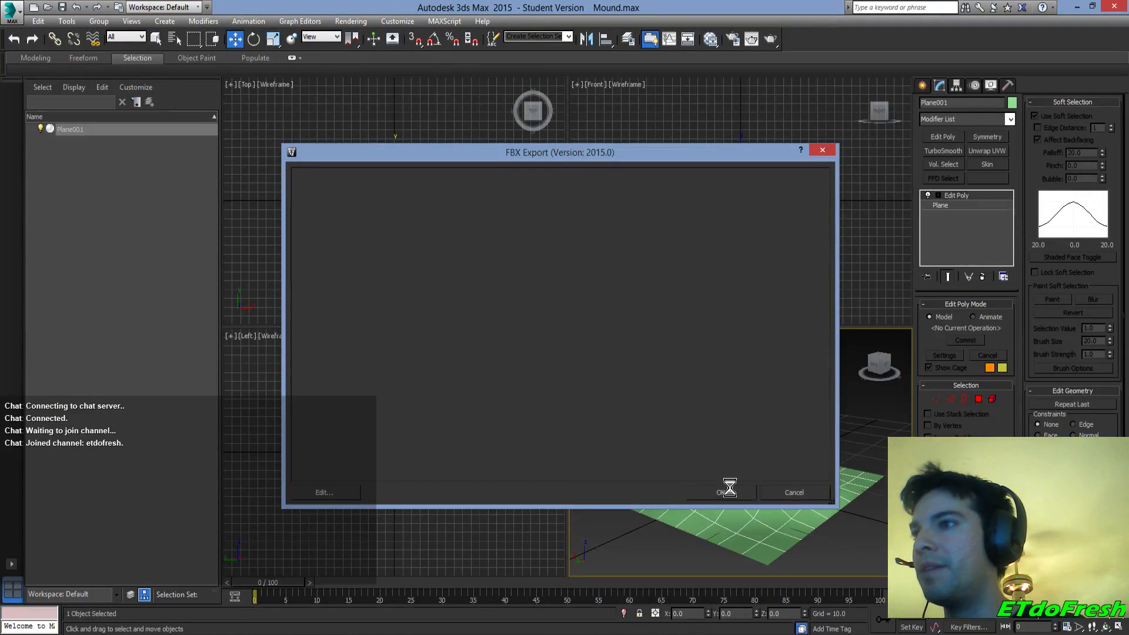
- Rotate only the mound's pivot about X, trying -90 and settling on 90 degrees
key("q")
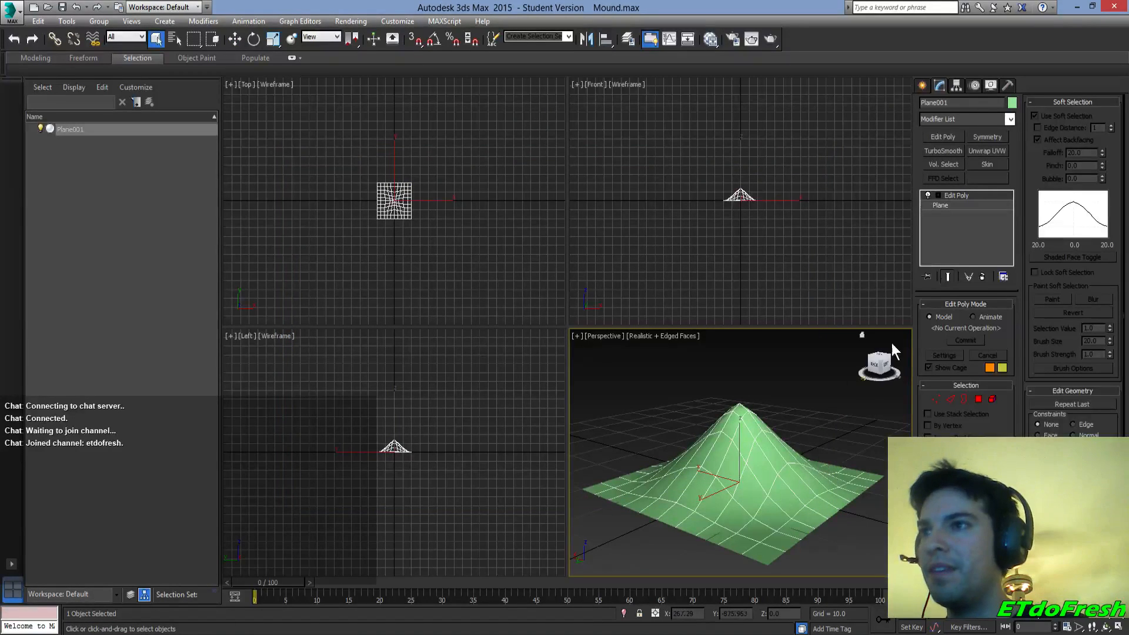
left_click(952, 85)
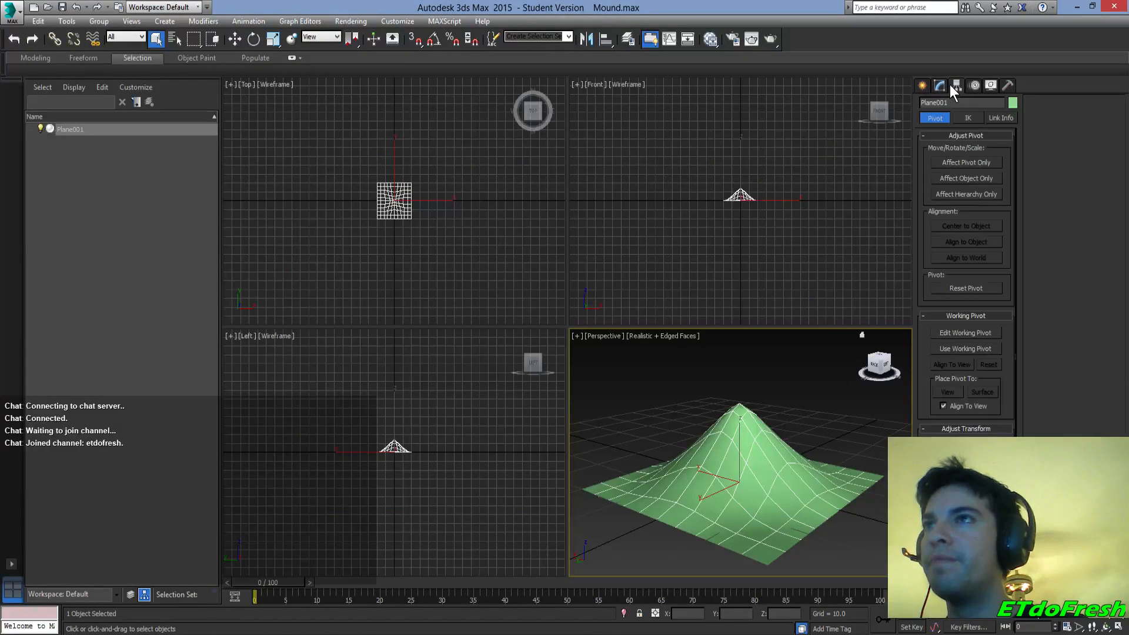
left_click(966, 163)
key("e")
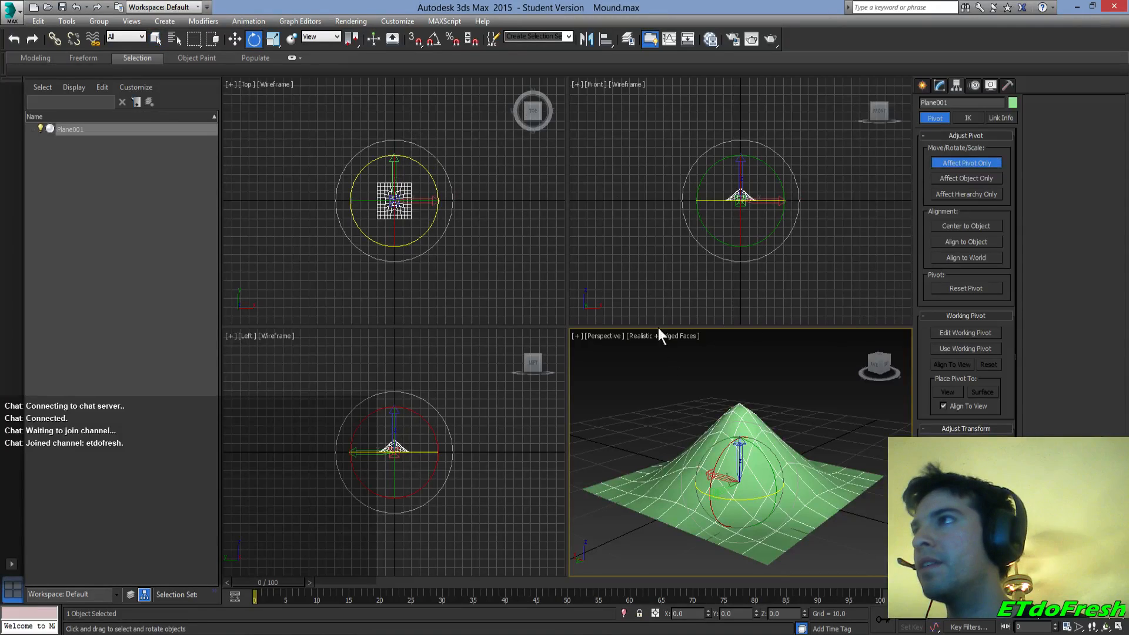
double_click(682, 613)
type("-90")
key("Return")
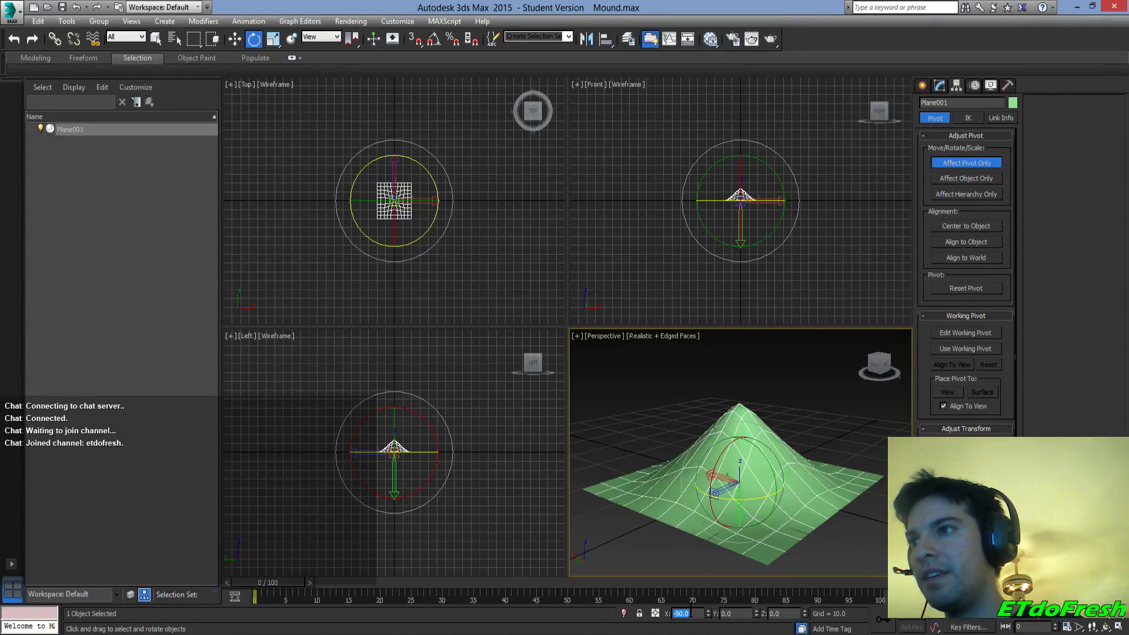
type("90")
key("Return")
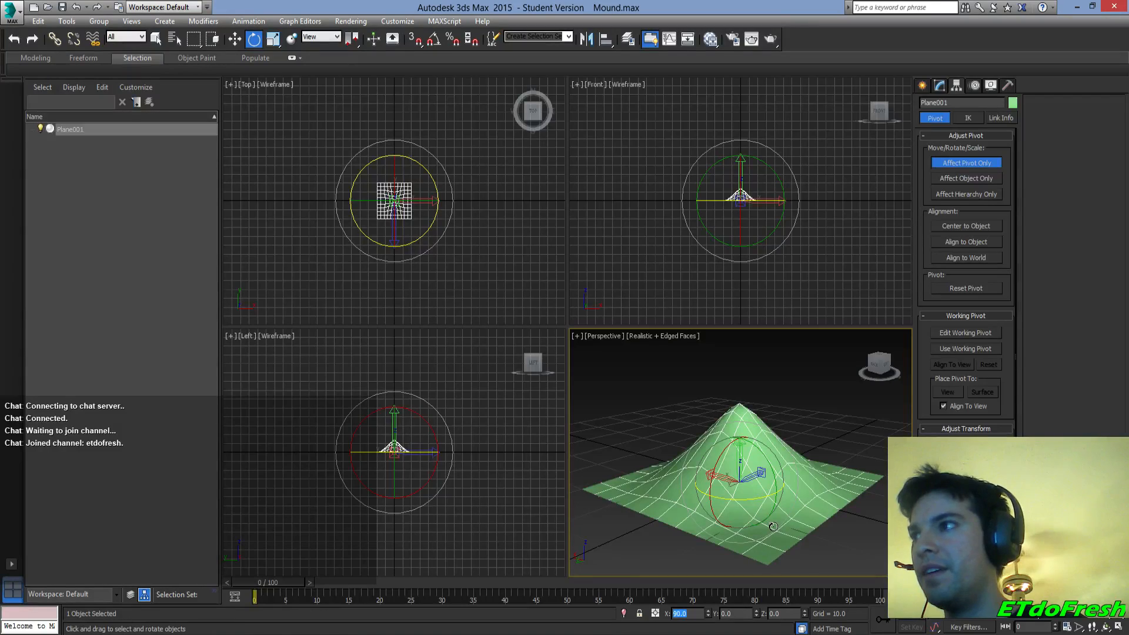
mouse_move(826, 520)
middle_mouse_down("alt")
mouse_move(820, 577)
mouse_move(811, 549)
mouse_move(845, 567)
mouse_move(866, 516)
mouse_move(824, 498)
mouse_move(831, 528)
mouse_move(856, 526)
mouse_move(811, 533)
middle_mouse_up("alt")
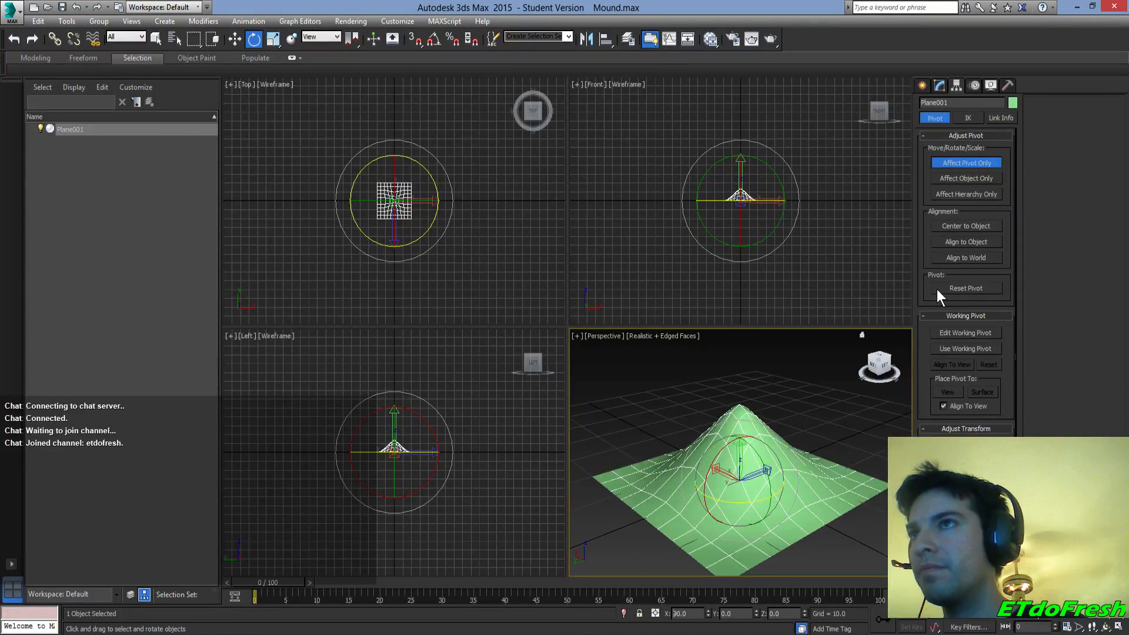
left_click(966, 163)
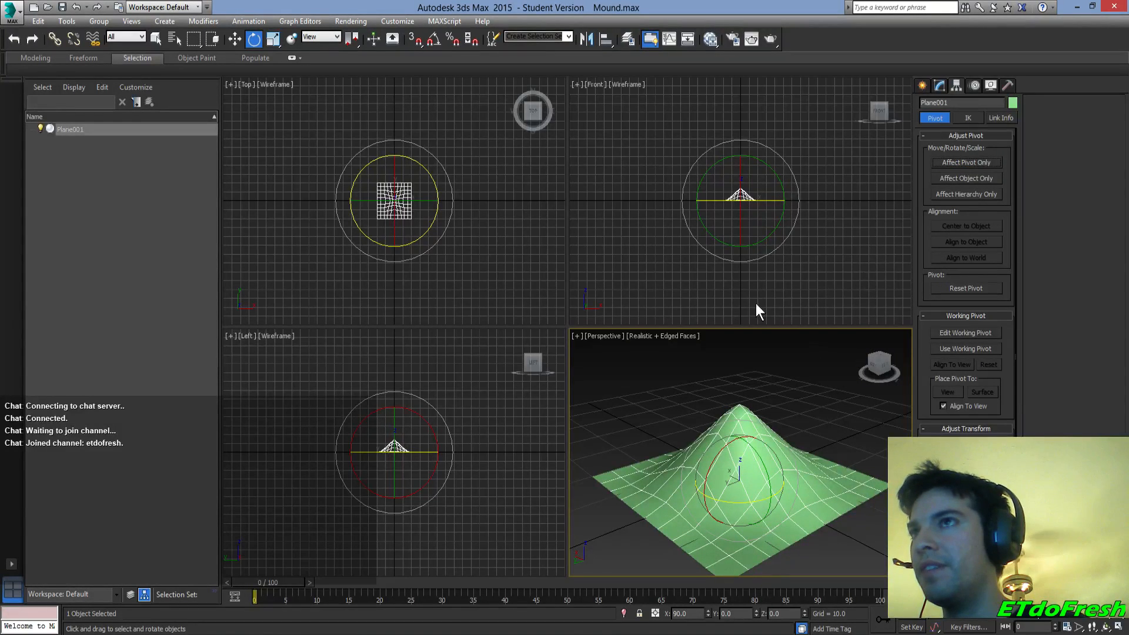
- Try resetting the mound's X rotation, undo it and inspect the mound and its pivot
right_click(708, 615)
key("ctrl+z")
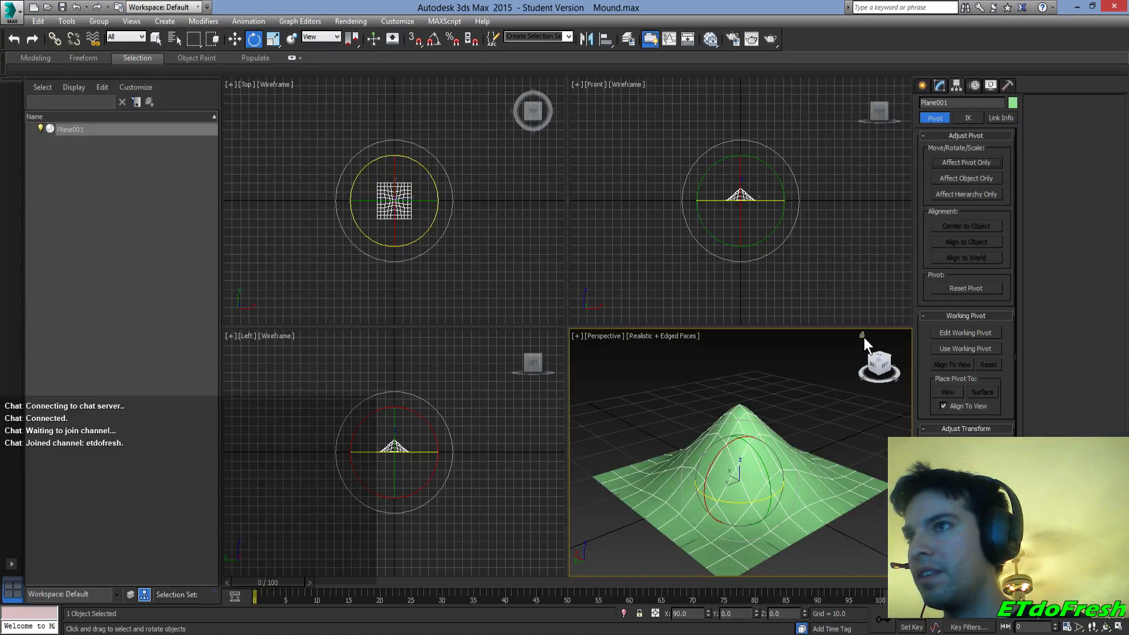
left_click(863, 337)
scroll(782, 469, "up", 5)
middle_click_drag(701, 472, 762, 498)
scroll(754, 500, "up", 3)
scroll(726, 496, "down", 3)
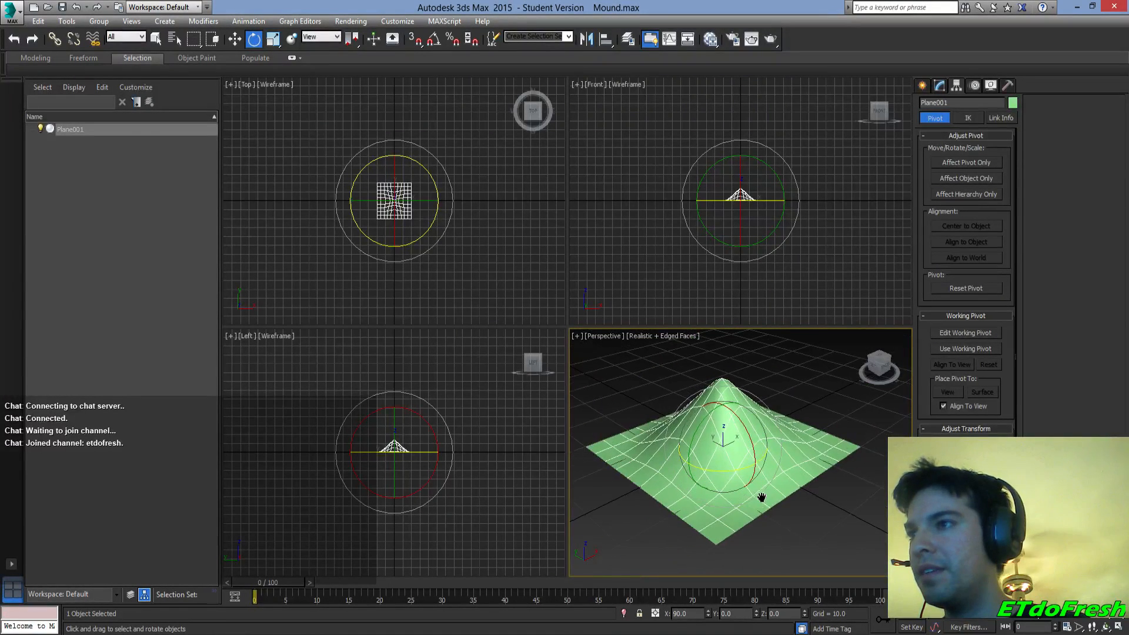
left_click(972, 165)
left_click(972, 163)
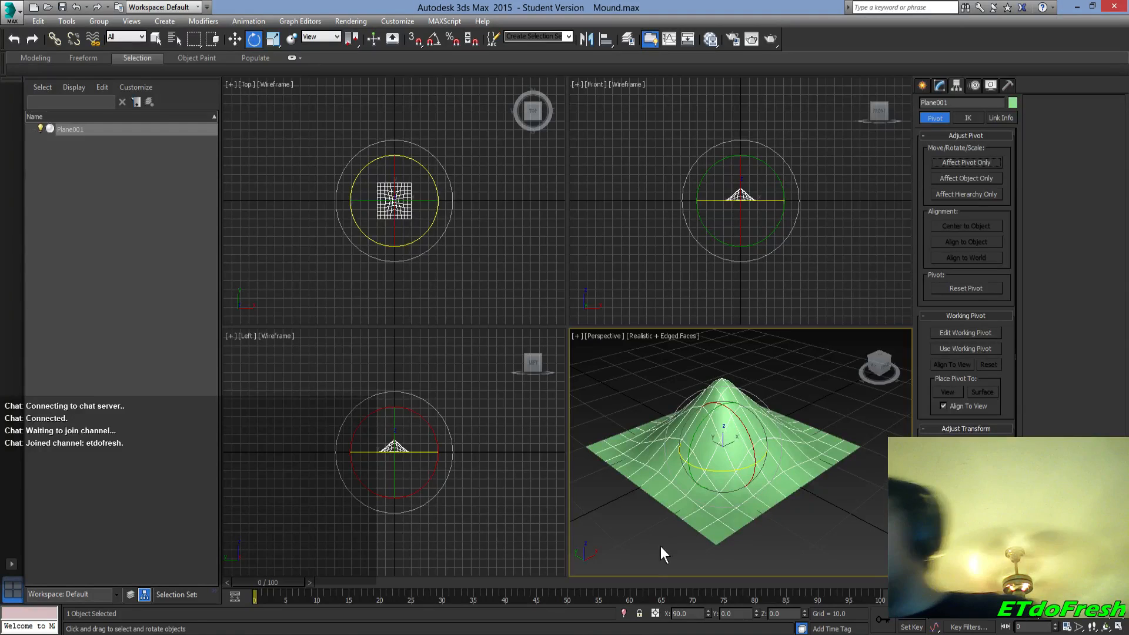
- Save the scene and re-export the selected mound over Mound.FBX with the Unity (No Animation) preset
left_click(17, 22)
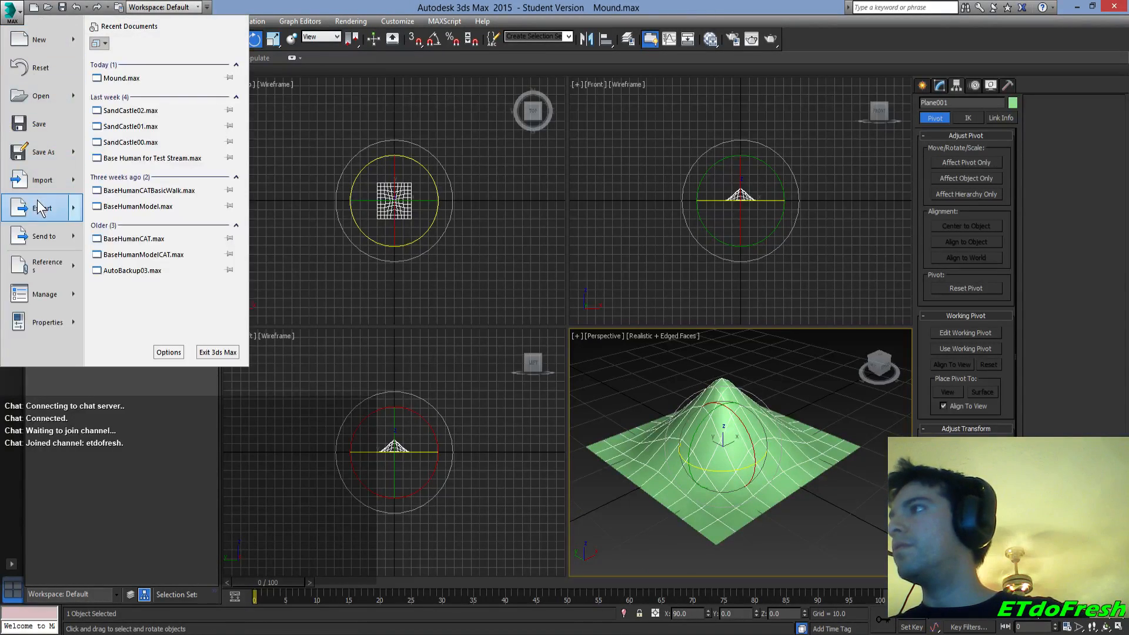
left_click(37, 117)
left_click(11, 12)
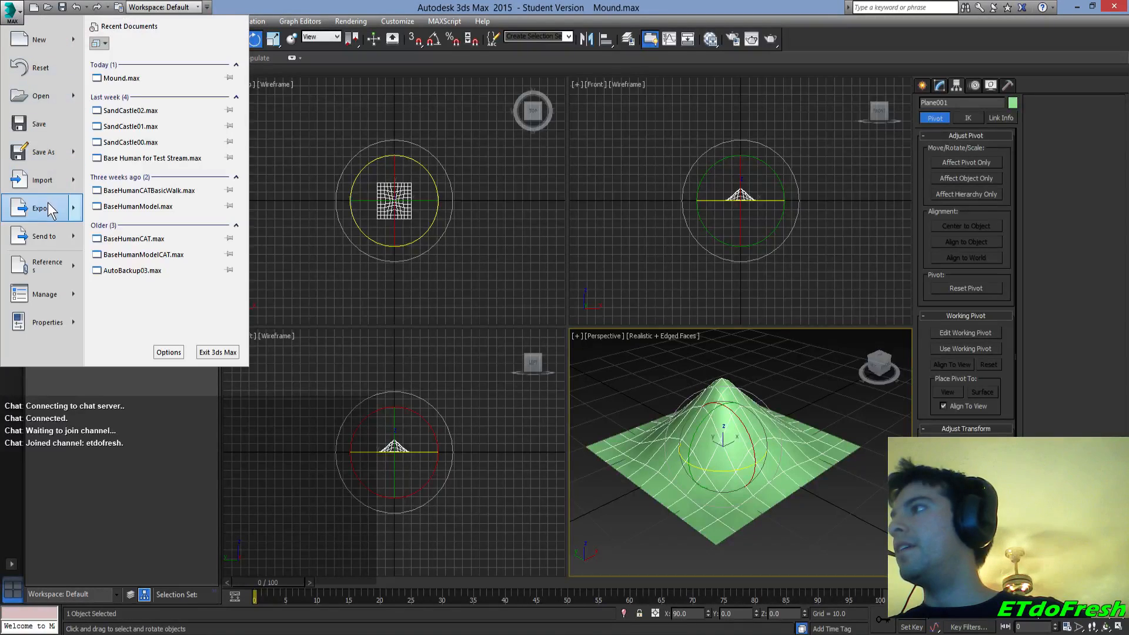
mouse_move(73, 207)
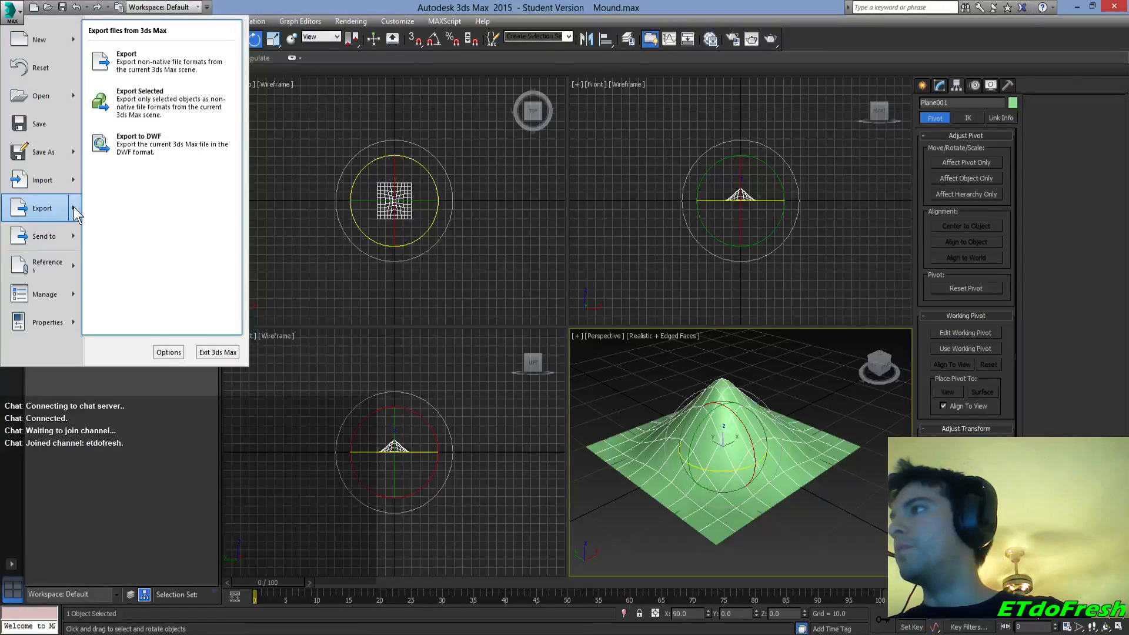
left_click(120, 100)
double_click(100, 112)
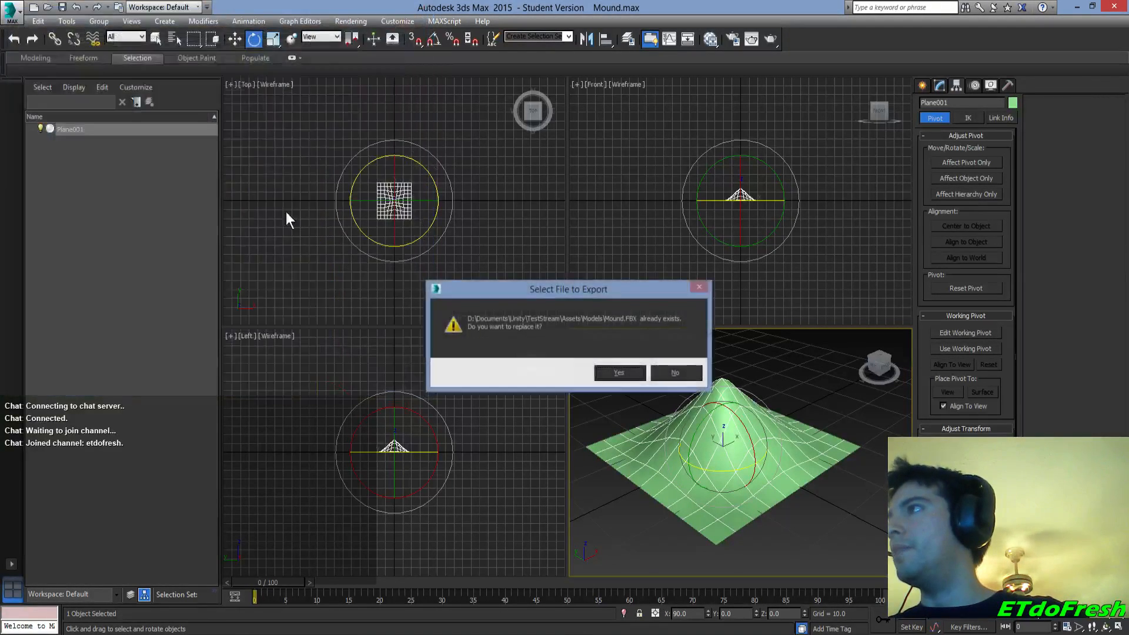
left_click(608, 374)
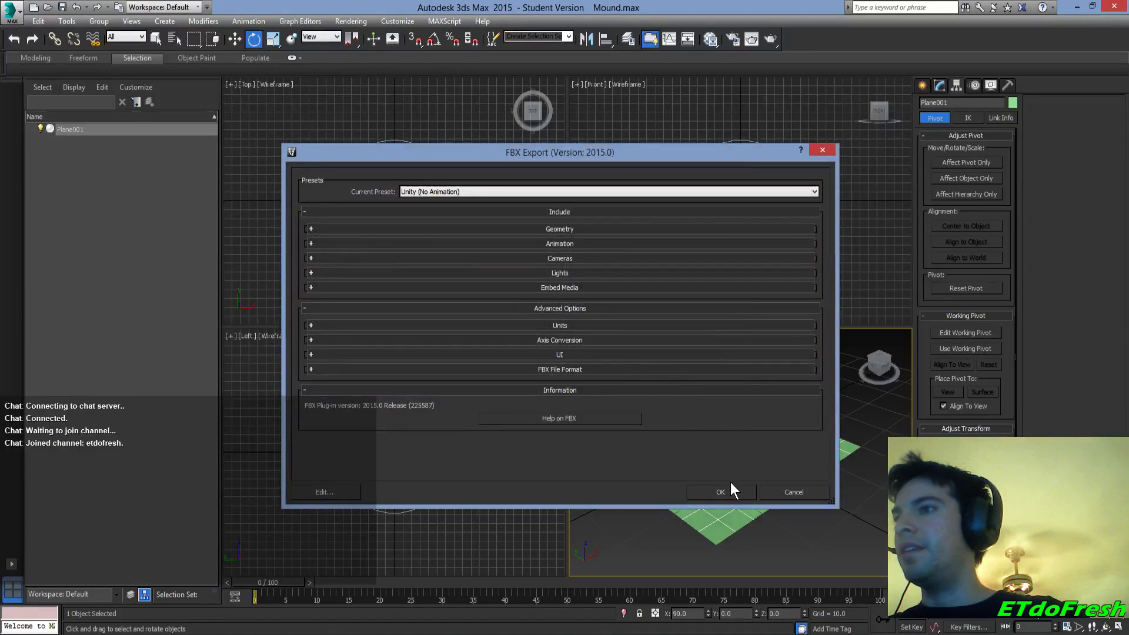
left_click(731, 491)
- Switch to Unity and select the re-exported Mound model in the Models folder
left_click(1078, 7)
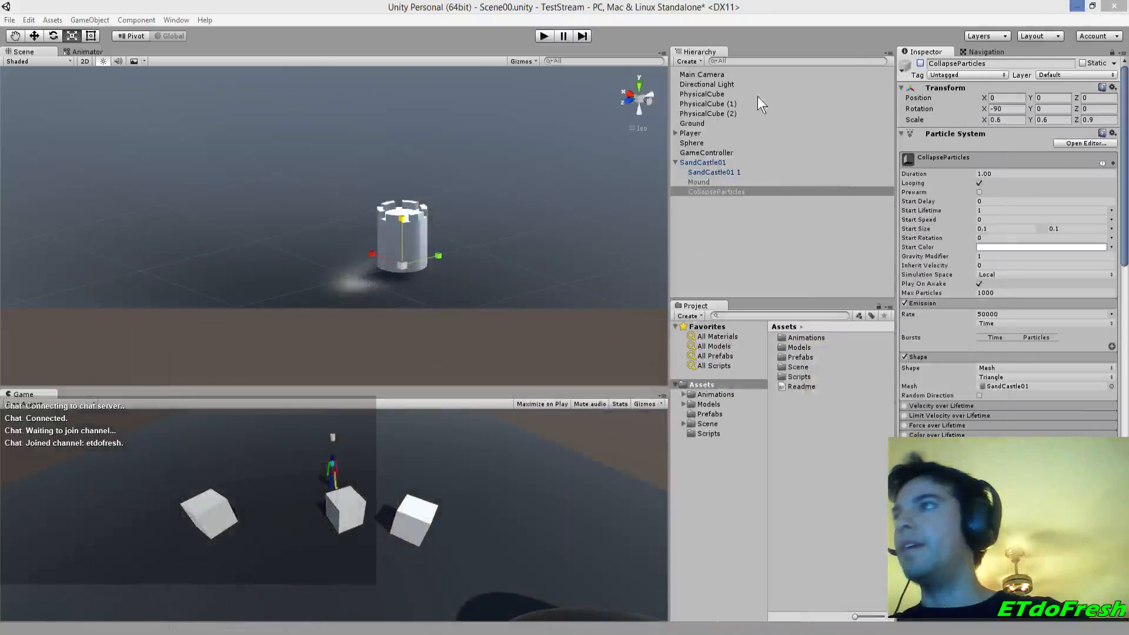
double_click(799, 351)
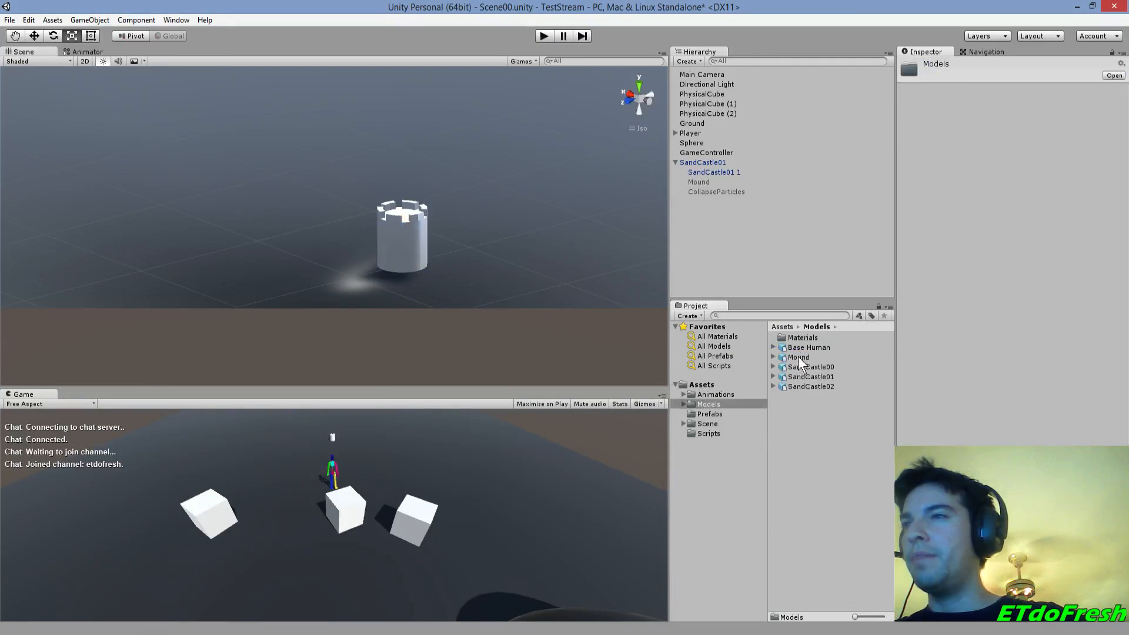
left_click(797, 357)
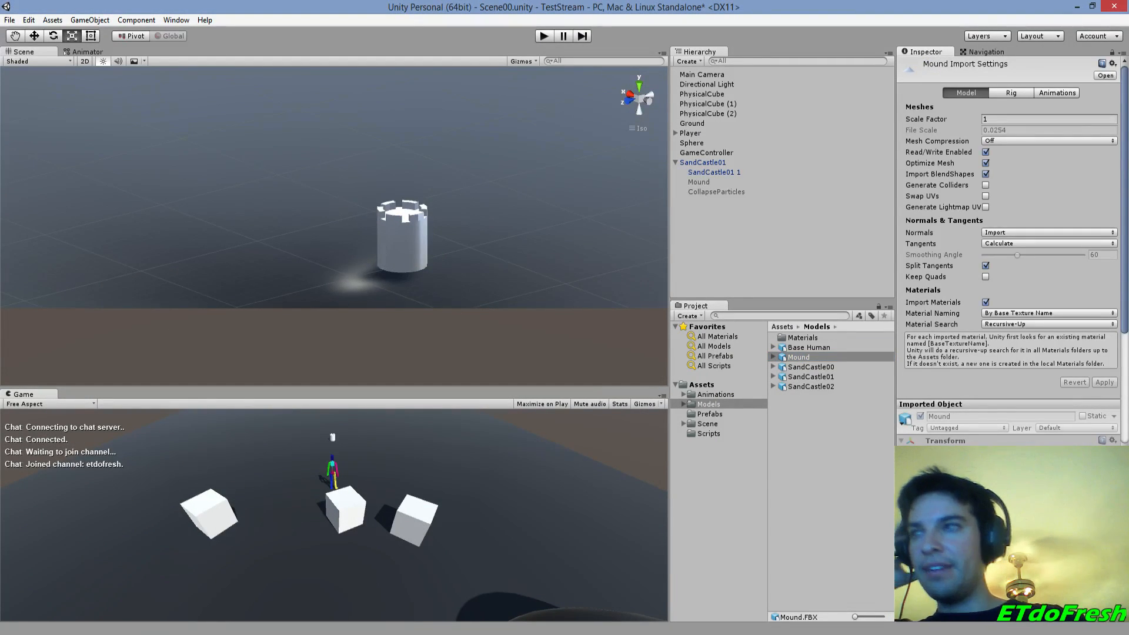
- Try placing the Mound model beside the sand castle in the scene and delete that test copy
left_click_drag(806, 355, 291, 245)
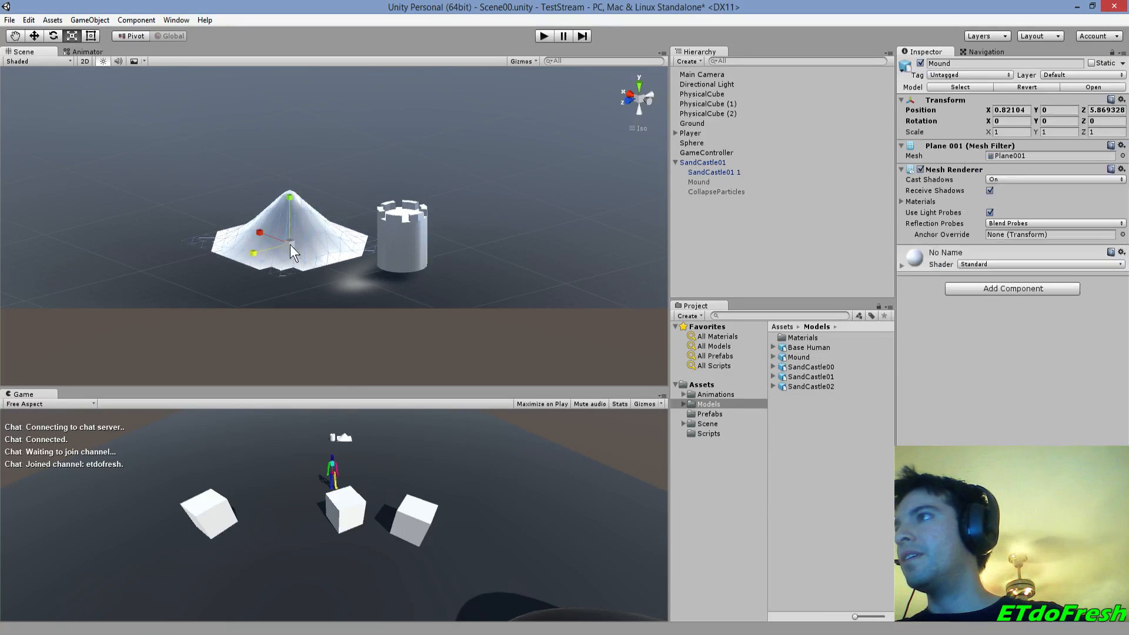
key("Delete")
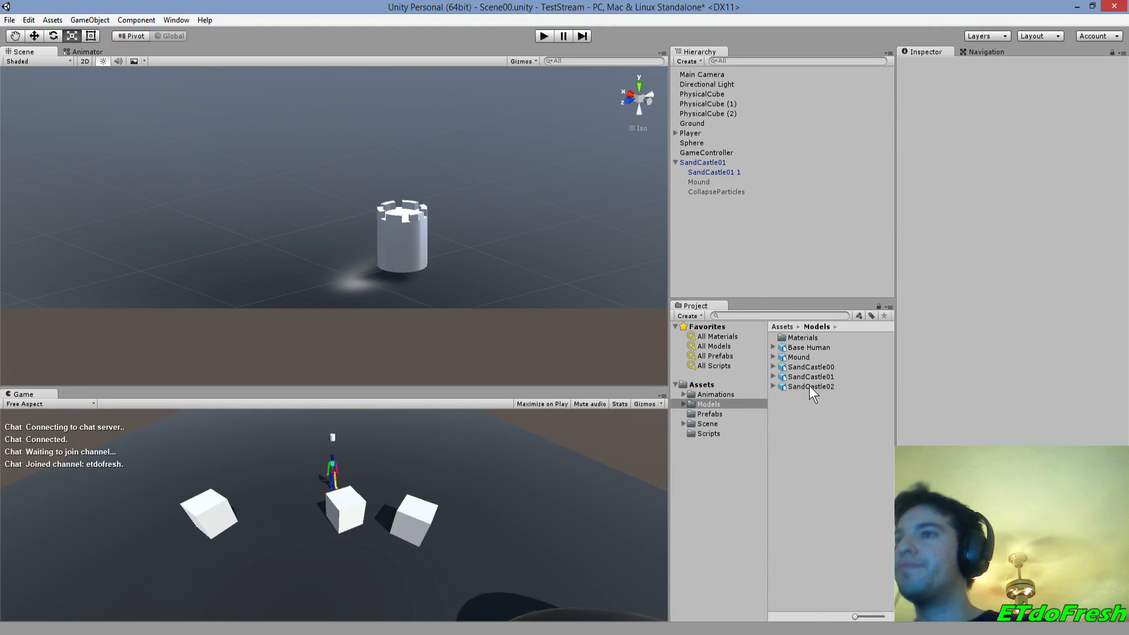
- Replace the old Mound under SandCastle01 with the re-exported model and set its Z position to 0
left_click_drag(796, 358, 712, 178)
left_click(706, 183)
key("Delete")
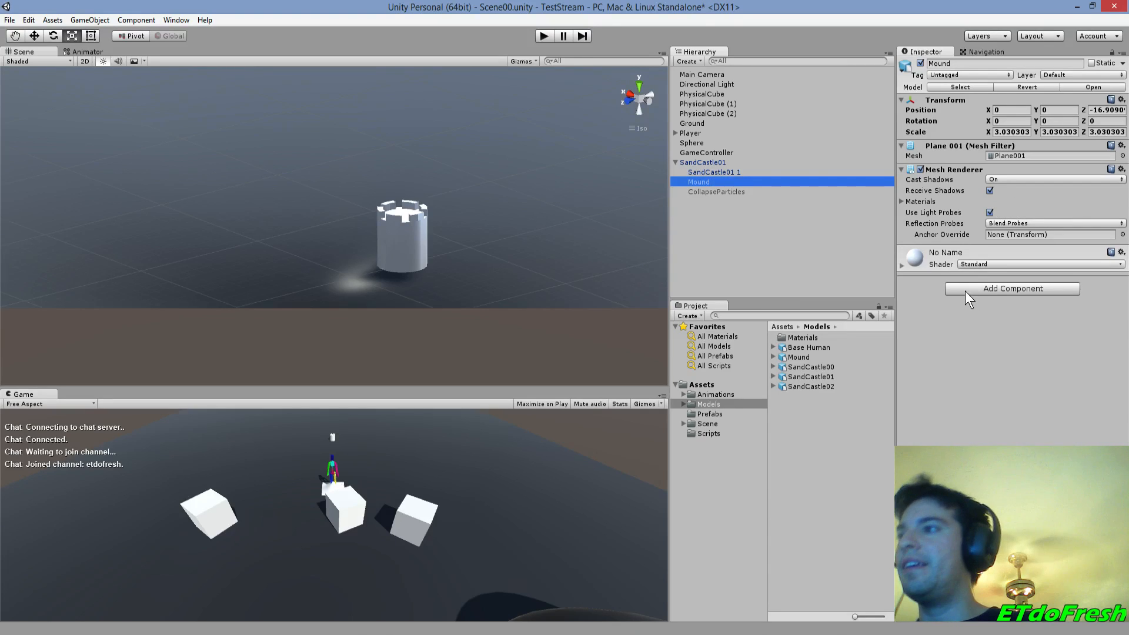
left_click(1100, 110)
type("0")
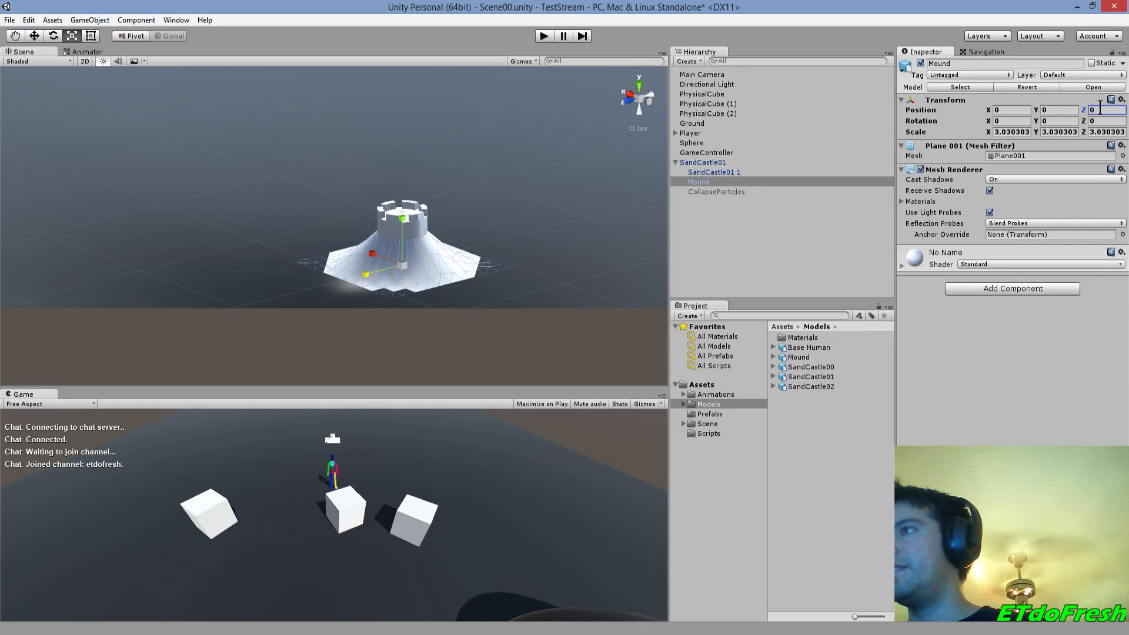
- Try a scale of 1 on all three axes for the Mound
left_click(1020, 133)
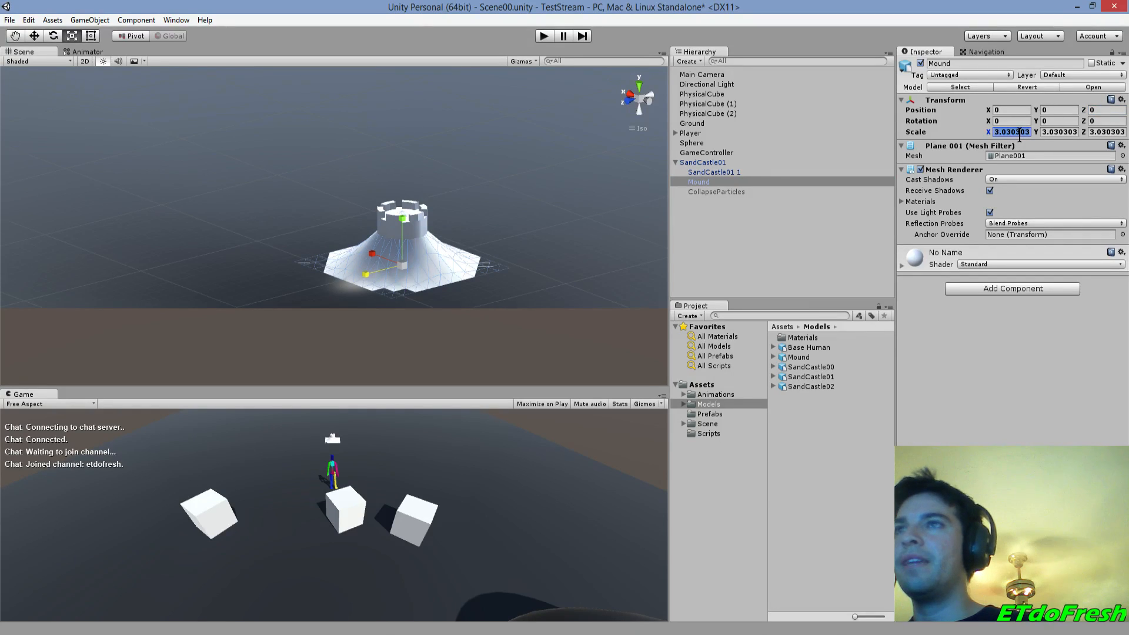
type("1")
key("Tab")
type("1")
key("Tab")
type("1")
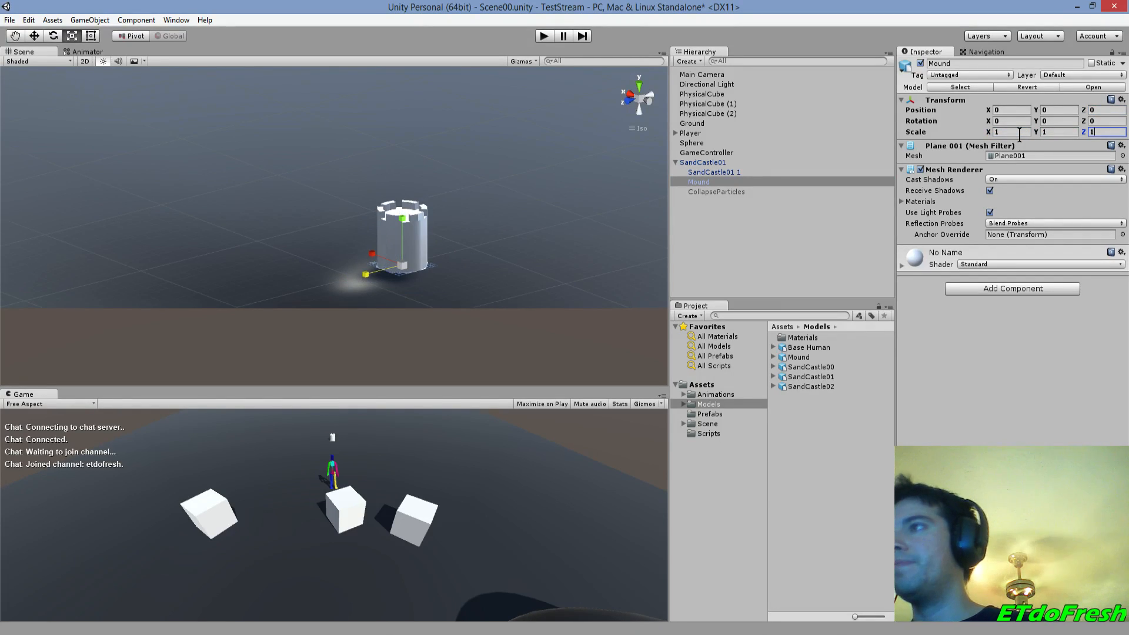
- Set the Mound's scale to 1.2 on X, Y and Z
left_click(1019, 133)
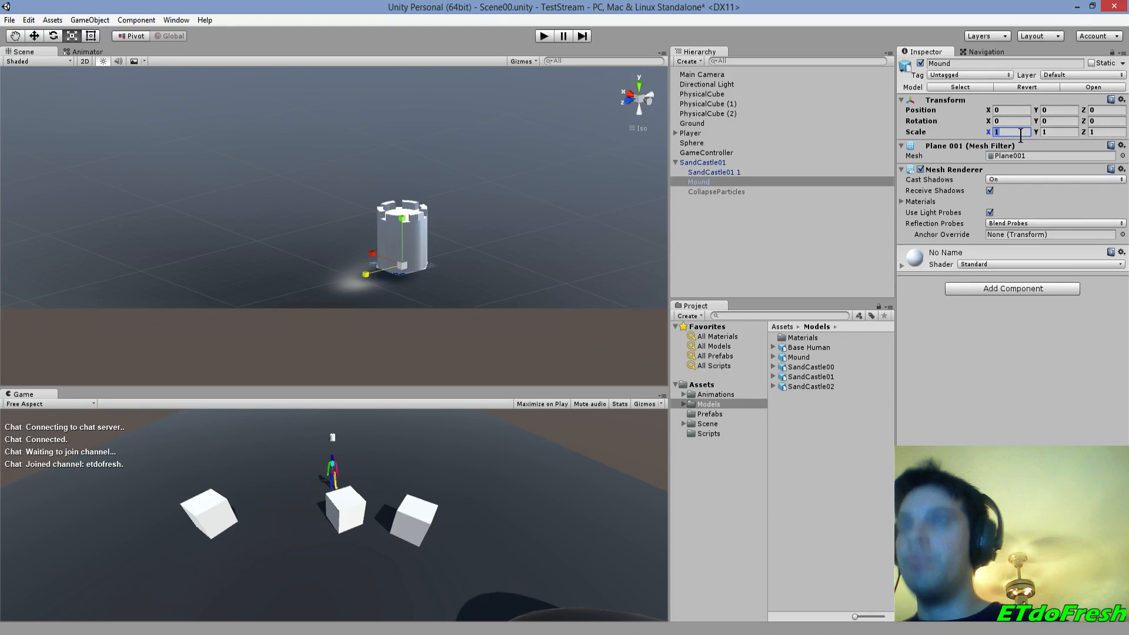
type("1.2")
key("Tab")
type("1.2")
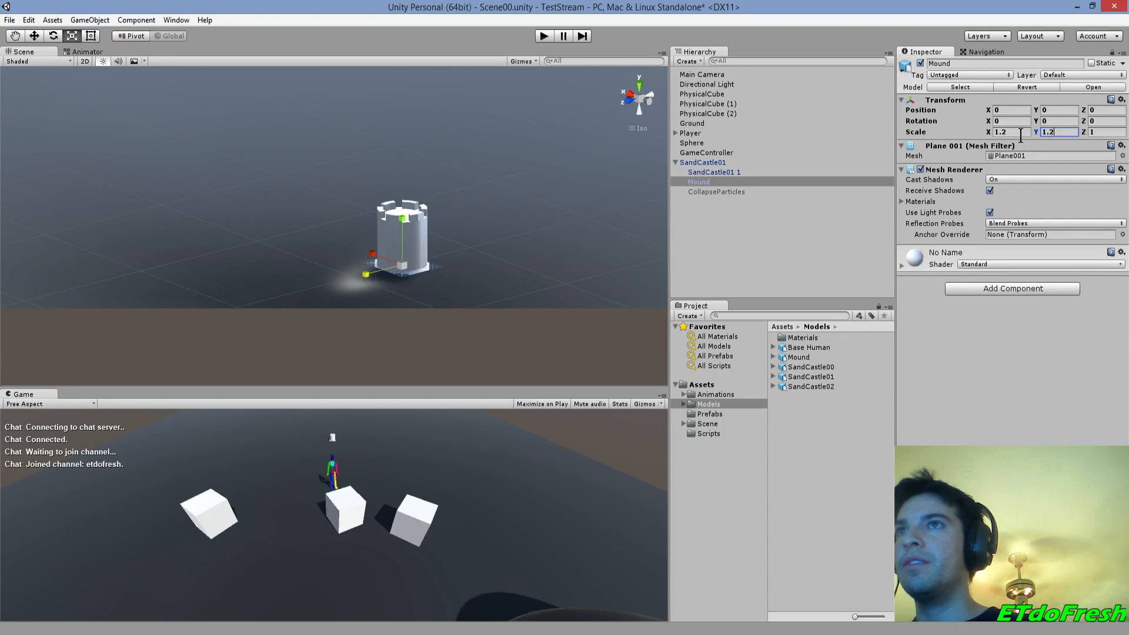
key("Tab")
type("1.2")
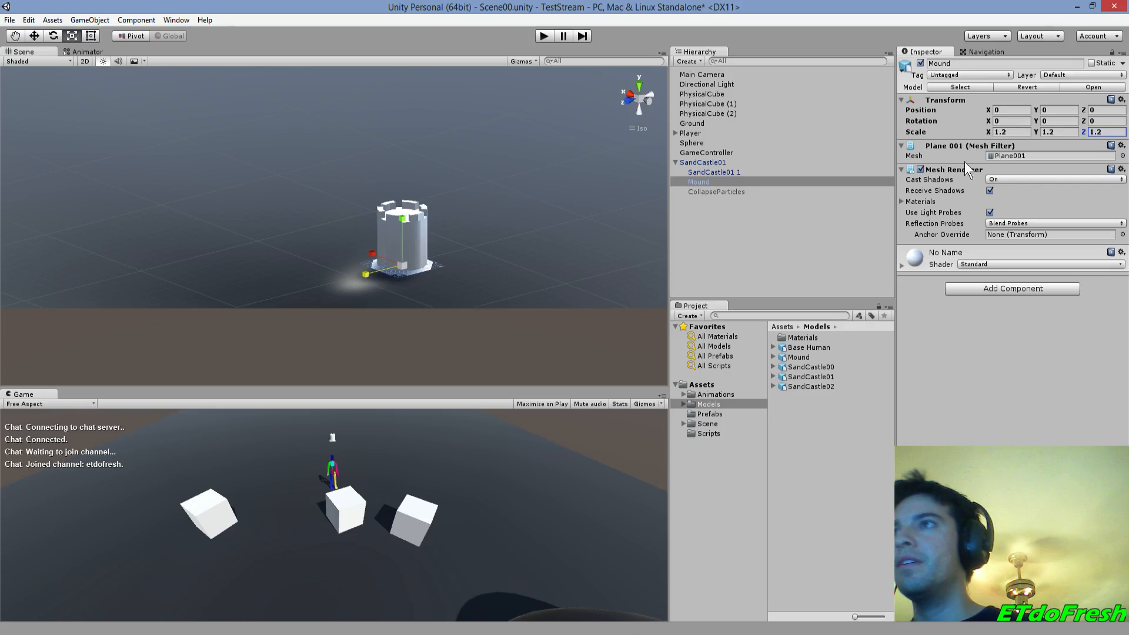
- Toggle the SandCastle01 1 object on and off to compare it with the mound, leaving it inactive
left_click(724, 174)
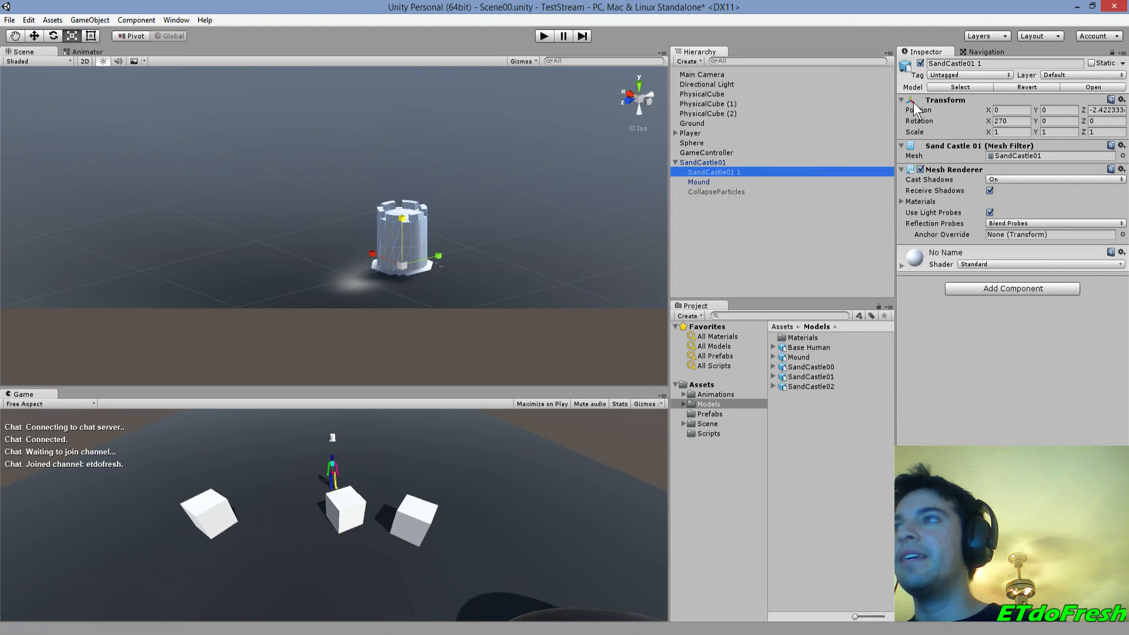
left_click(920, 62)
left_click(920, 62)
left_click(920, 62)
left_click(920, 62)
left_click(920, 62)
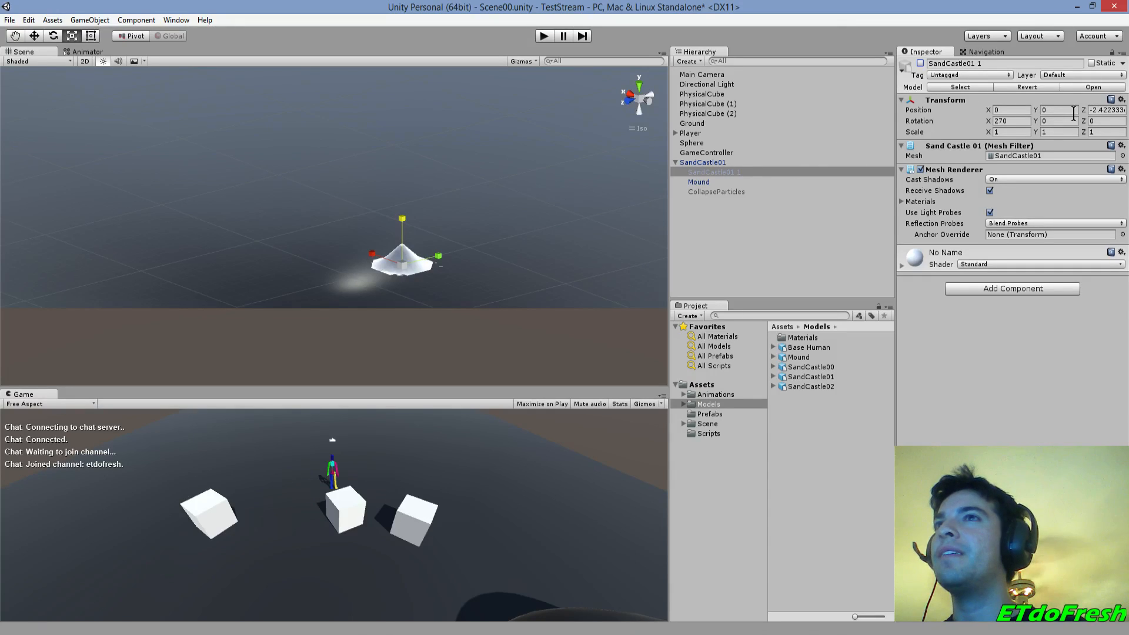
- Adjust the Mound's Y position, trying 0.001 and settling on -0.001
left_click(753, 182)
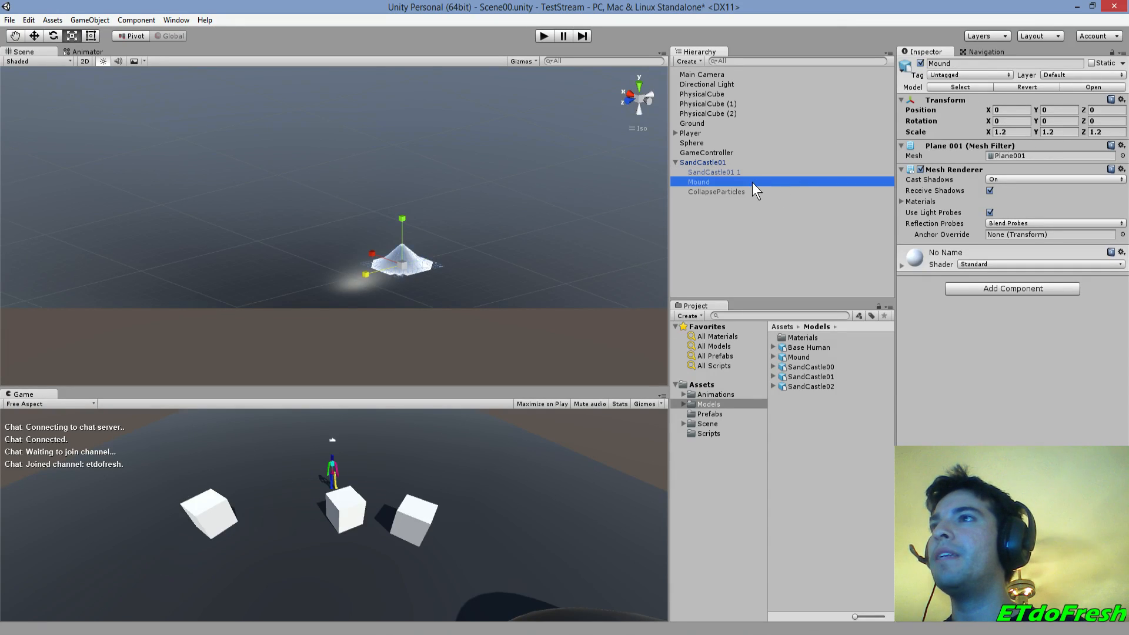
left_click(1056, 109)
type("0.001")
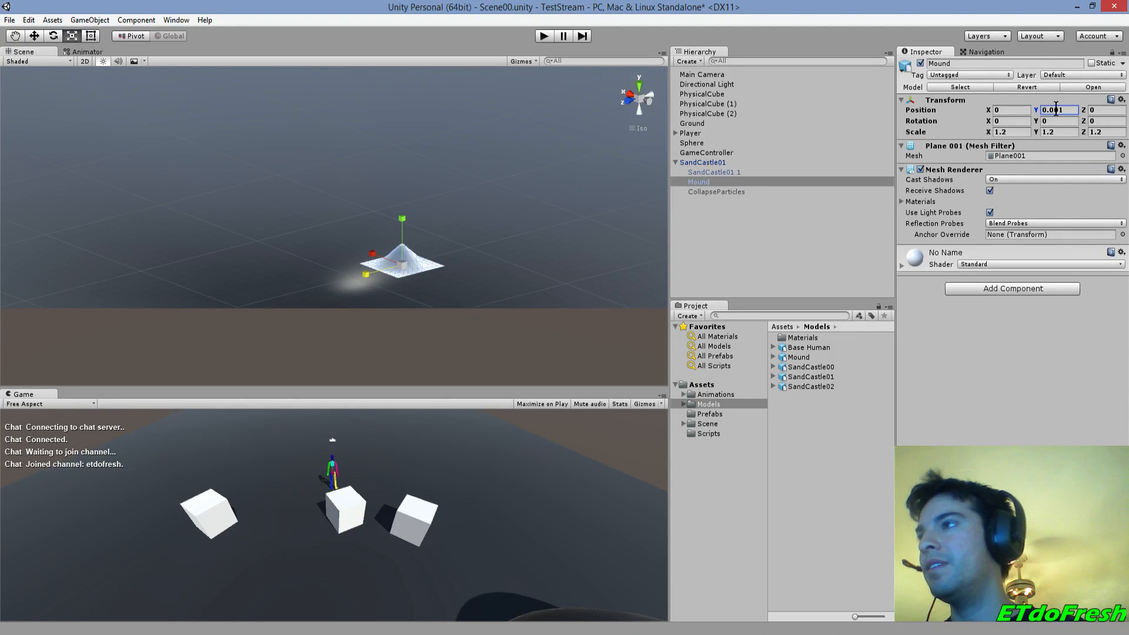
key("Return")
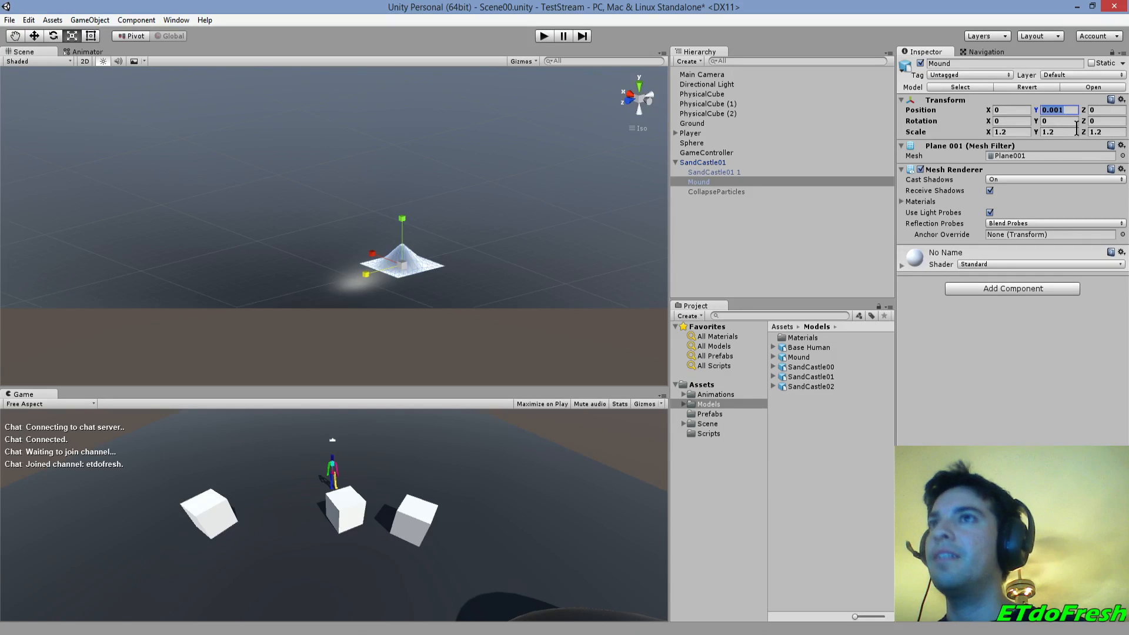
key("Home")
type("-")
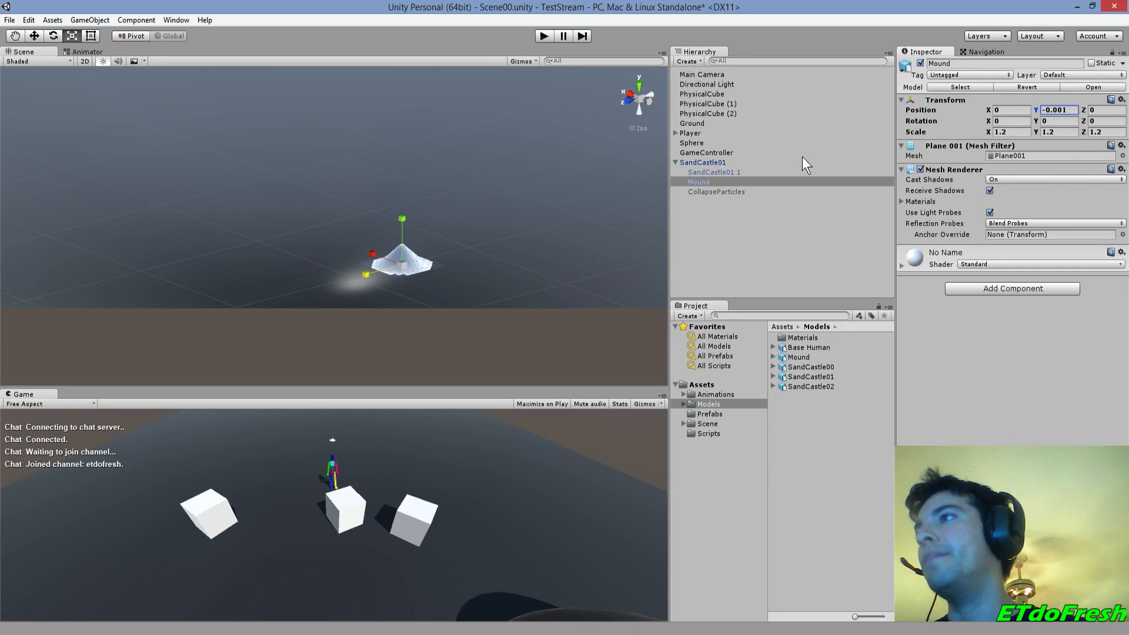
- Activate the CollapseParticles object and briefly simulate its particle effect, ending with it stopped
left_click(725, 187)
left_click(920, 63)
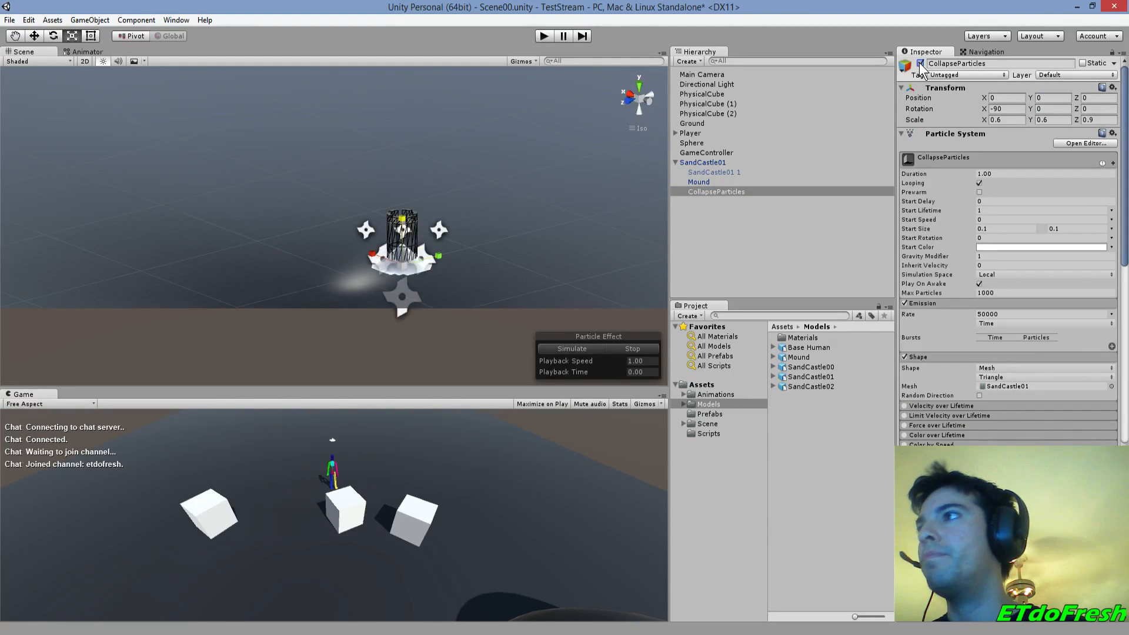
left_click(579, 348)
left_click(631, 349)
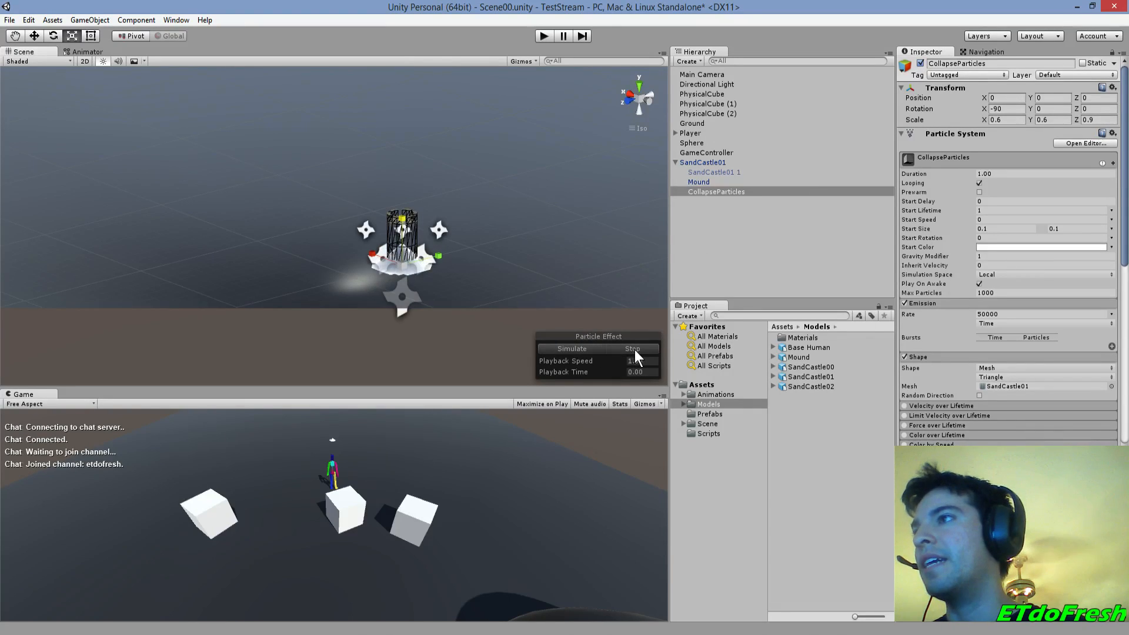
- Add a Mesh Collider component to the Mound object under SandCastle01
left_click(709, 183)
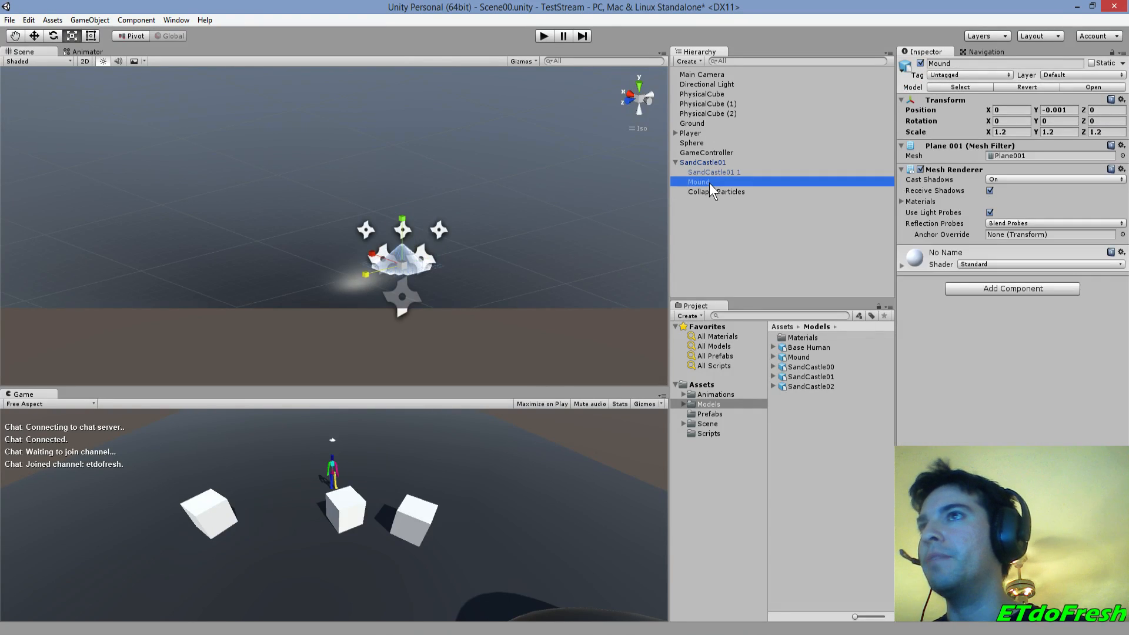
left_click(995, 286)
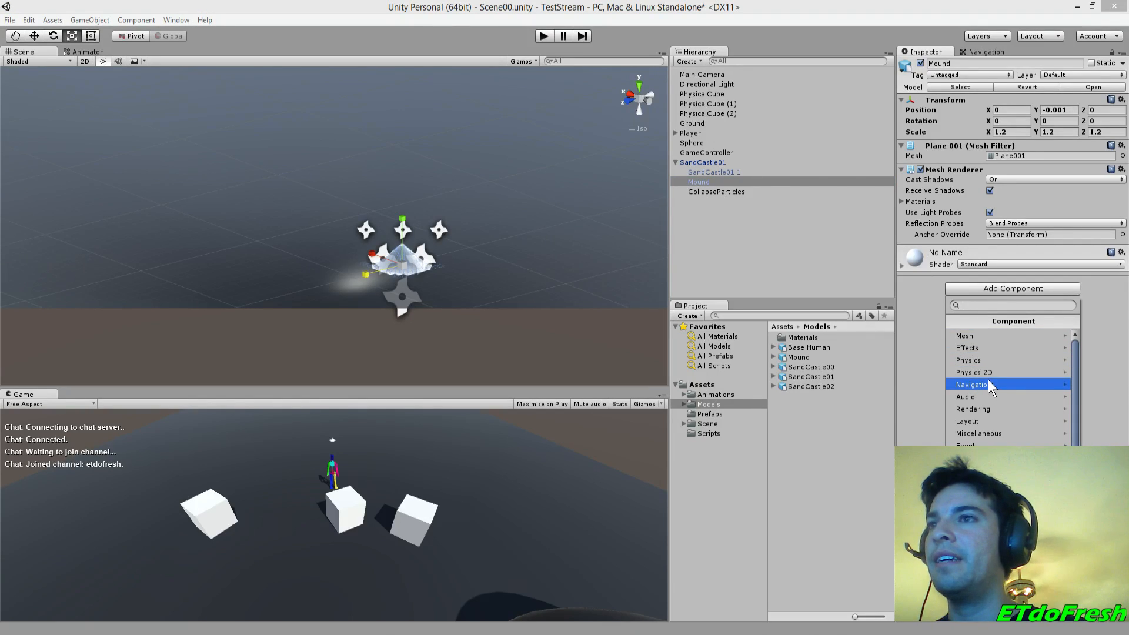
left_click(986, 361)
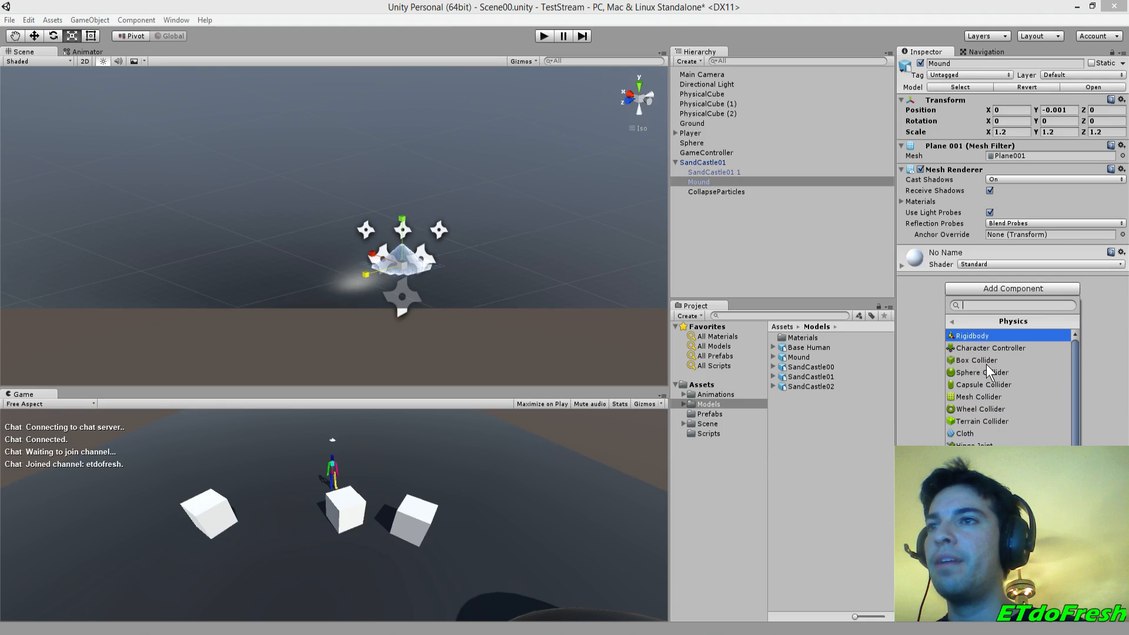
left_click(984, 399)
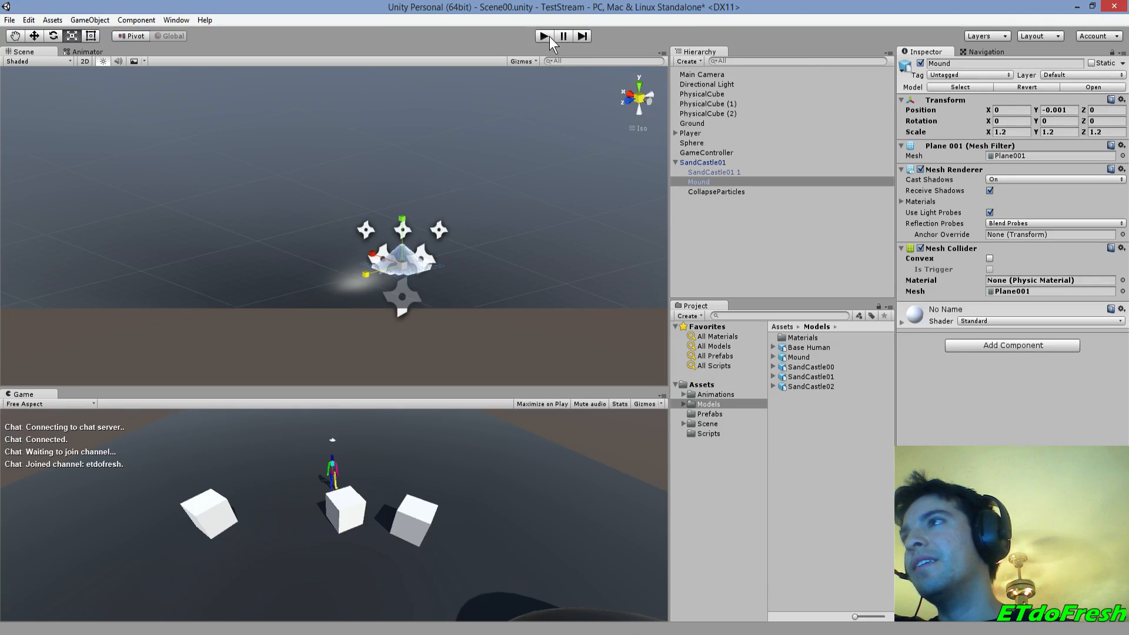
- Set the CollapseParticles duration to 10.00, turn off looping, and preview the effect before stopping it
left_click(701, 193)
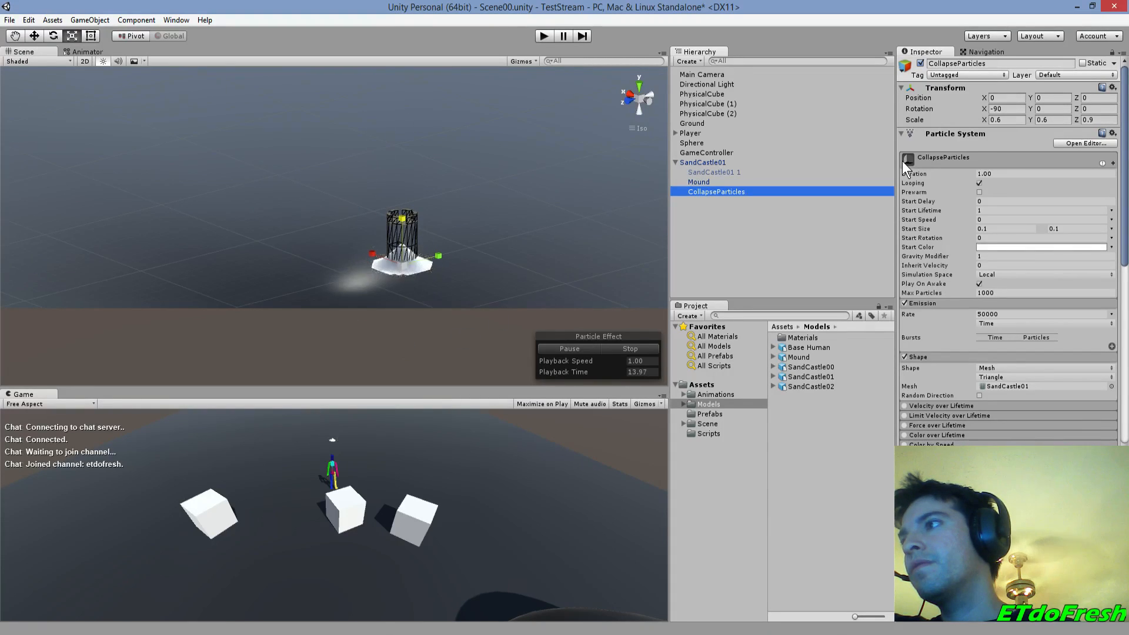
left_click(987, 173)
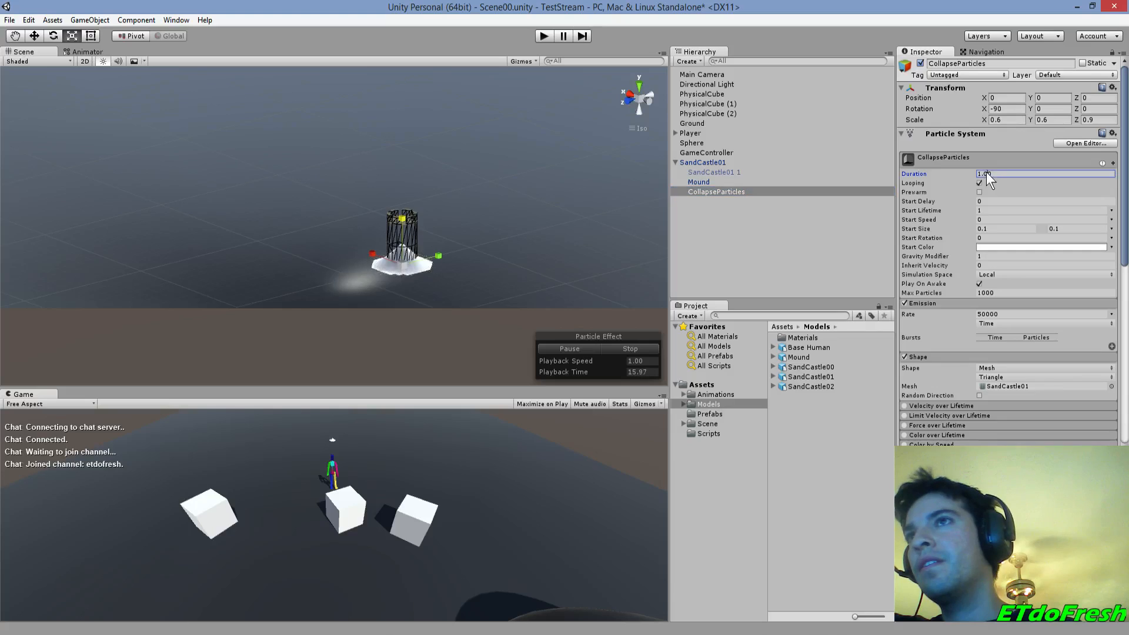
type("10.00")
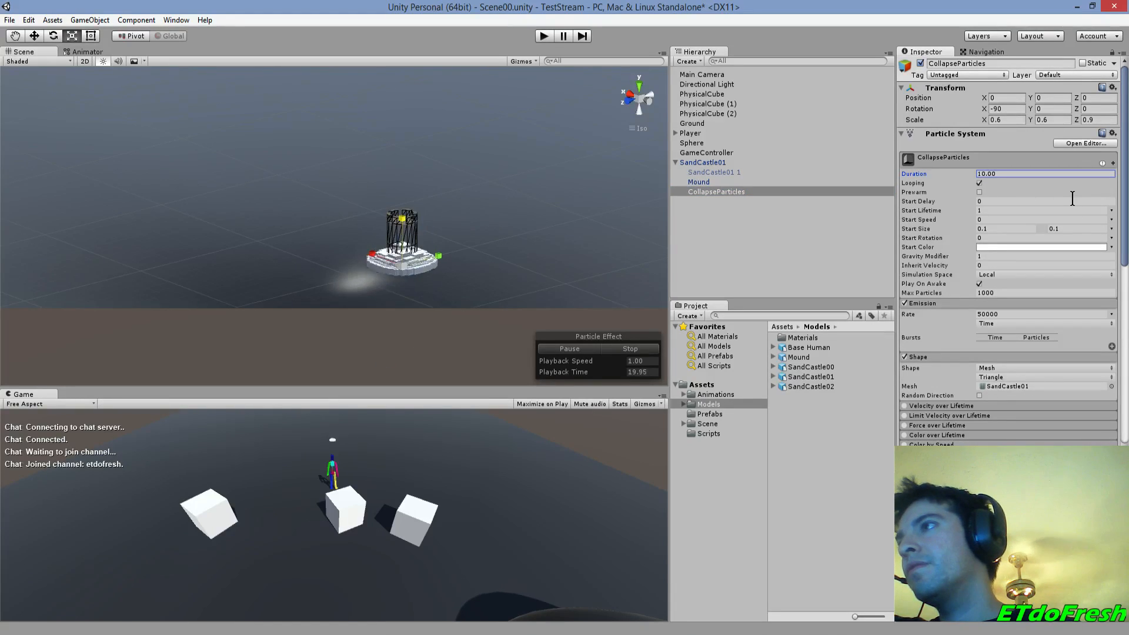
left_click(979, 185)
left_click(576, 351)
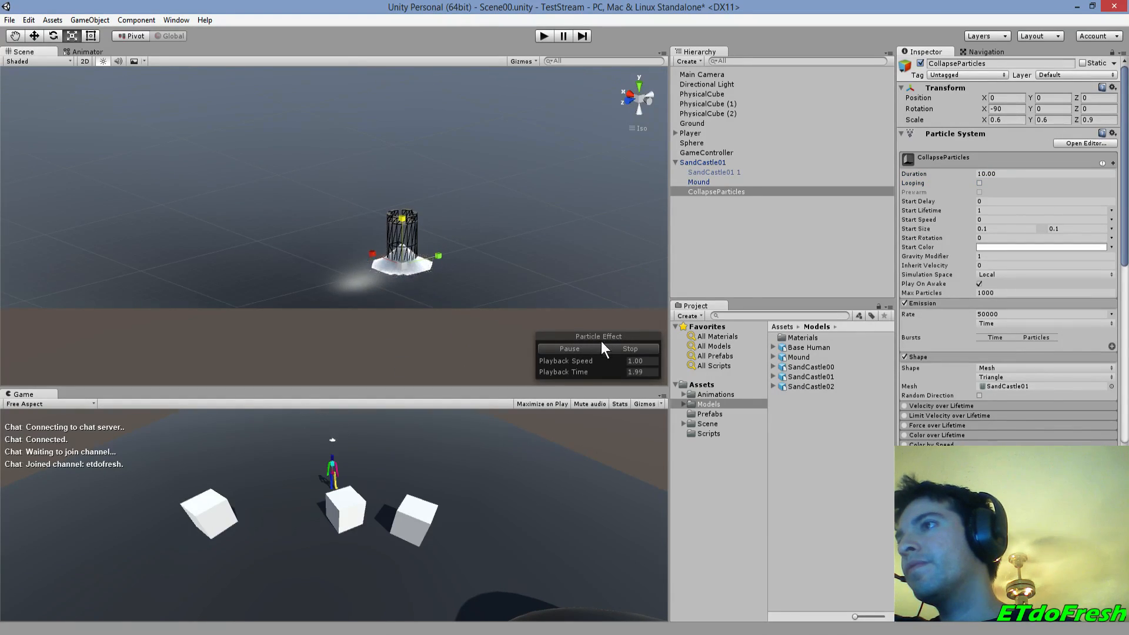
left_click(616, 348)
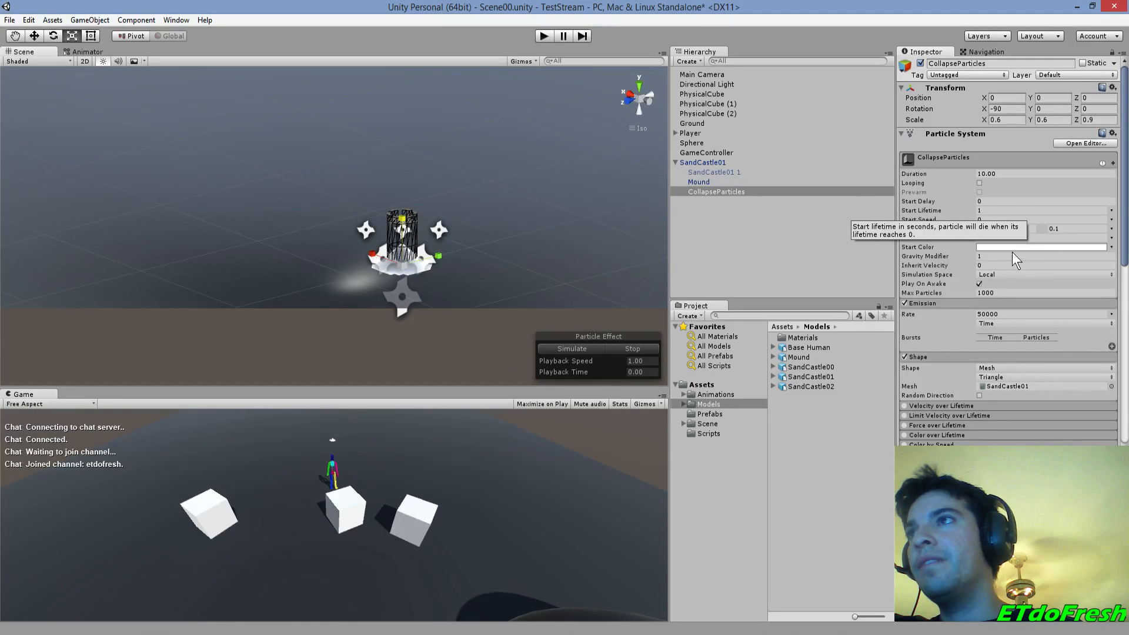
- Set the CollapseParticles duration to 0.10
left_click(998, 212)
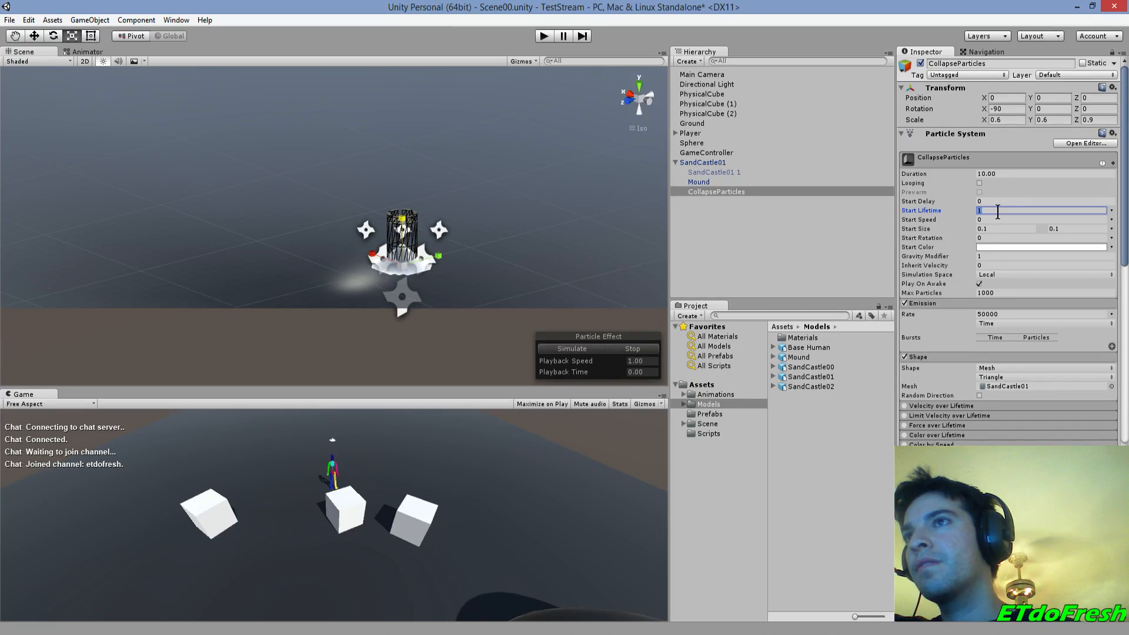
left_click(1012, 174)
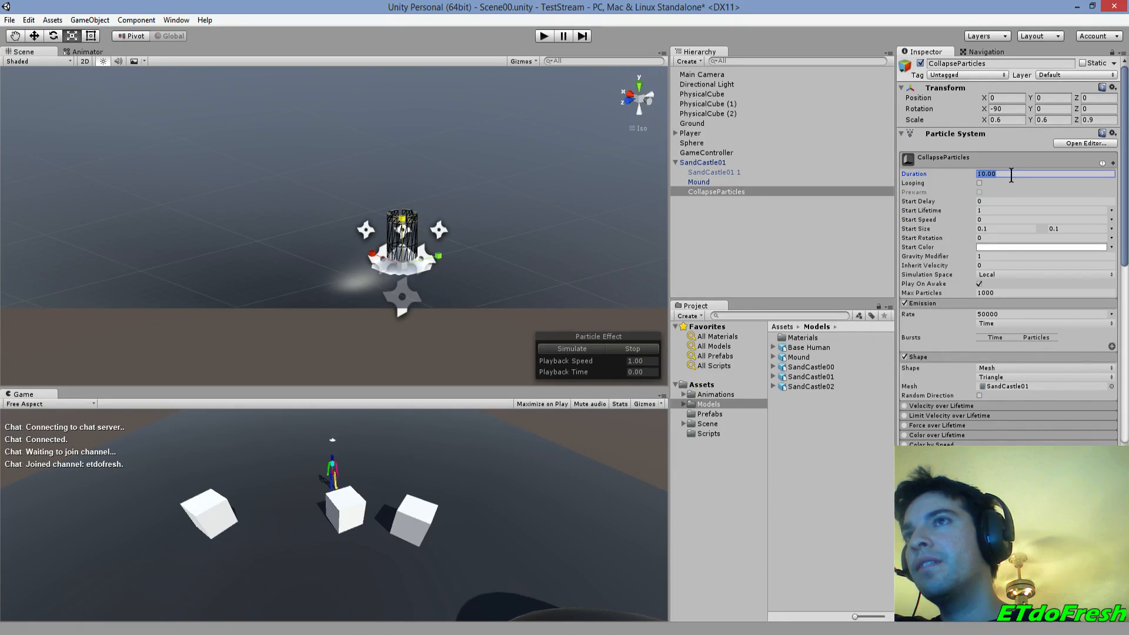
type("0.10")
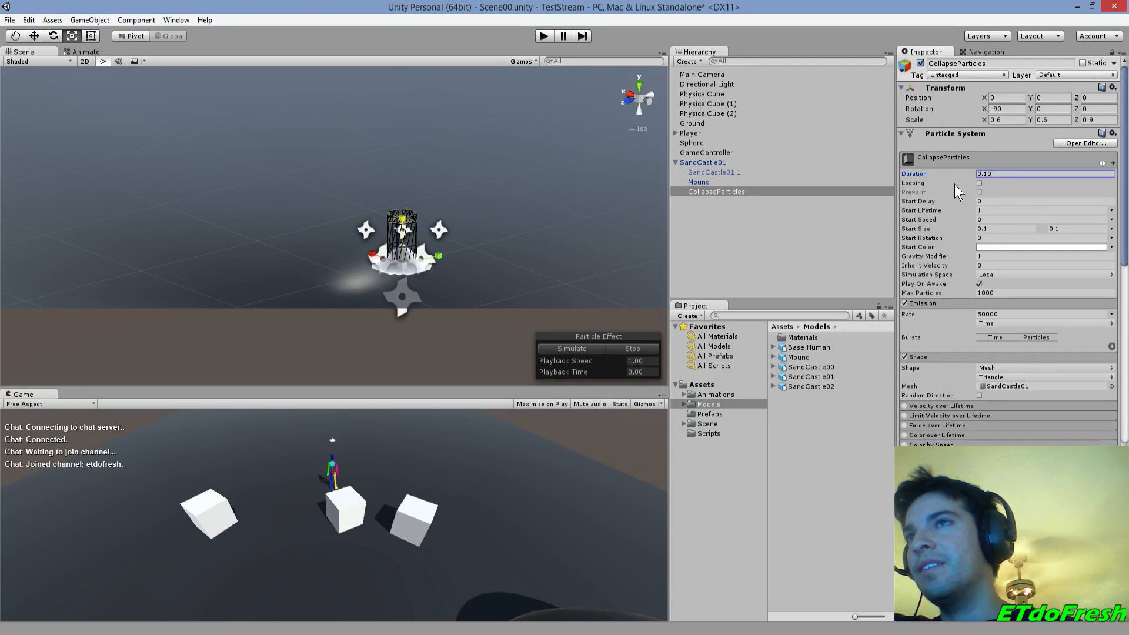
- Replay the CollapseParticles effect several times in the scene to examine how the short burst falls onto the mound
left_click(587, 347)
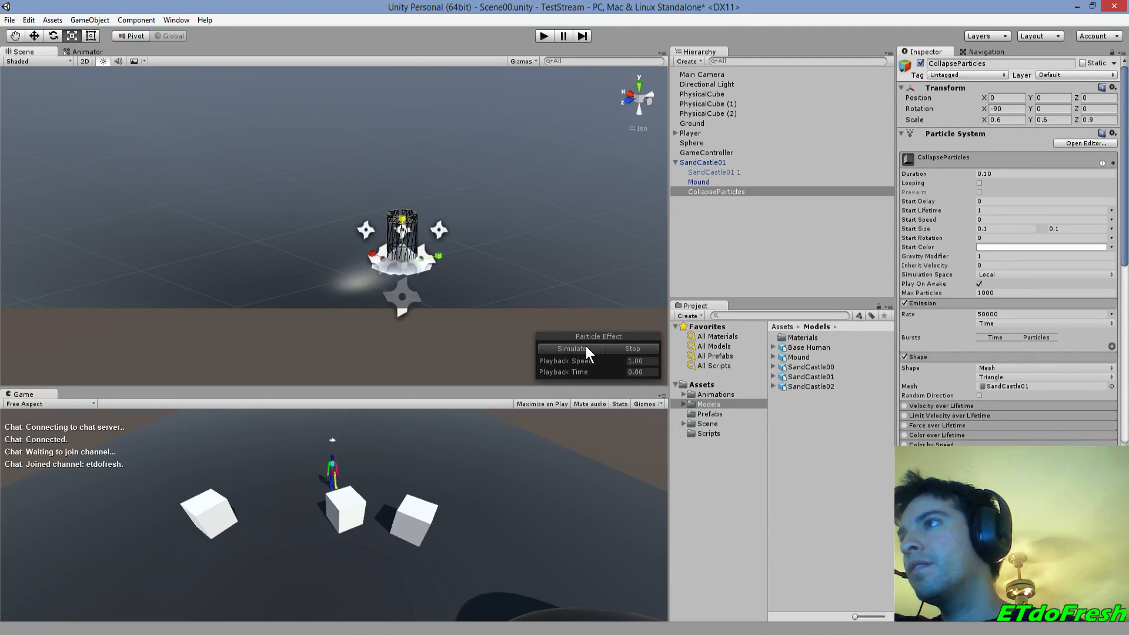
left_click(587, 347)
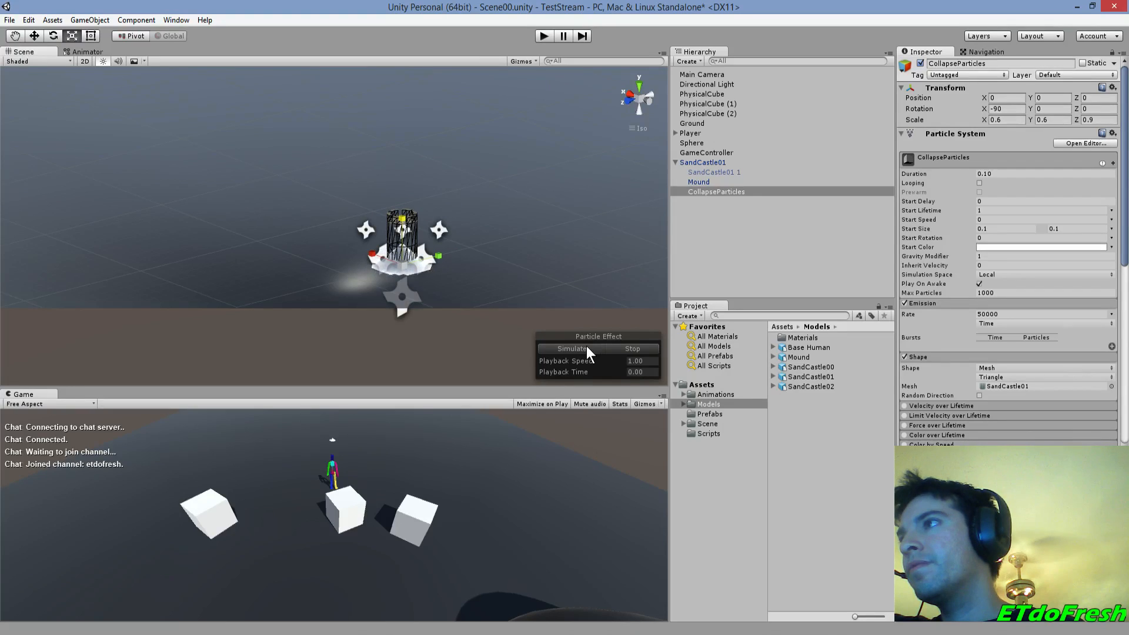
left_click(991, 177)
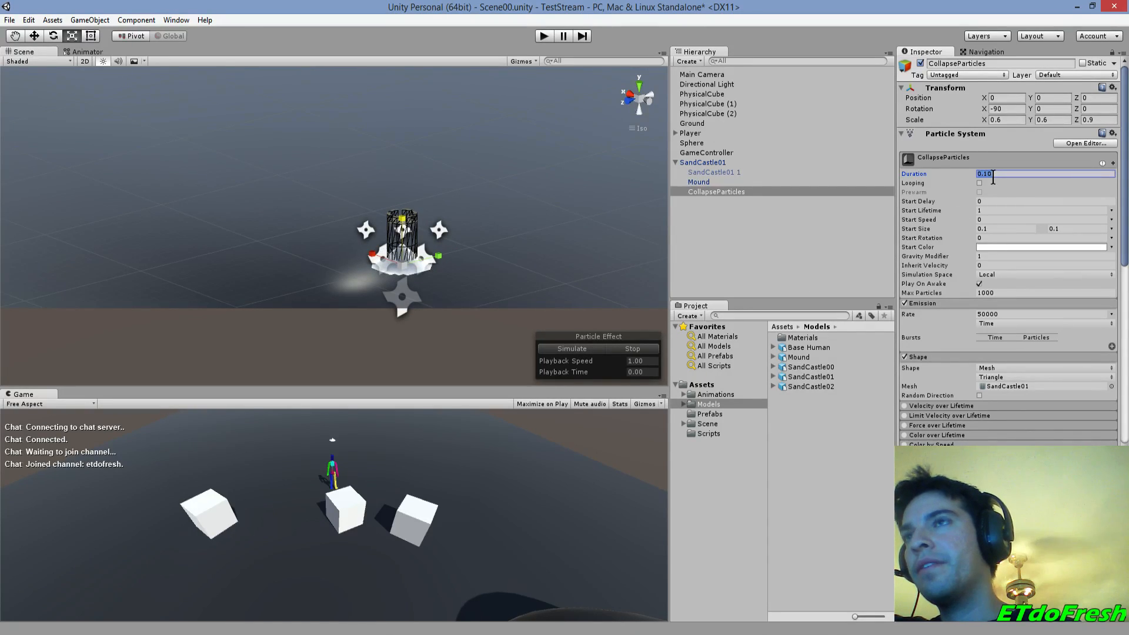
left_click(991, 210)
left_click(565, 349)
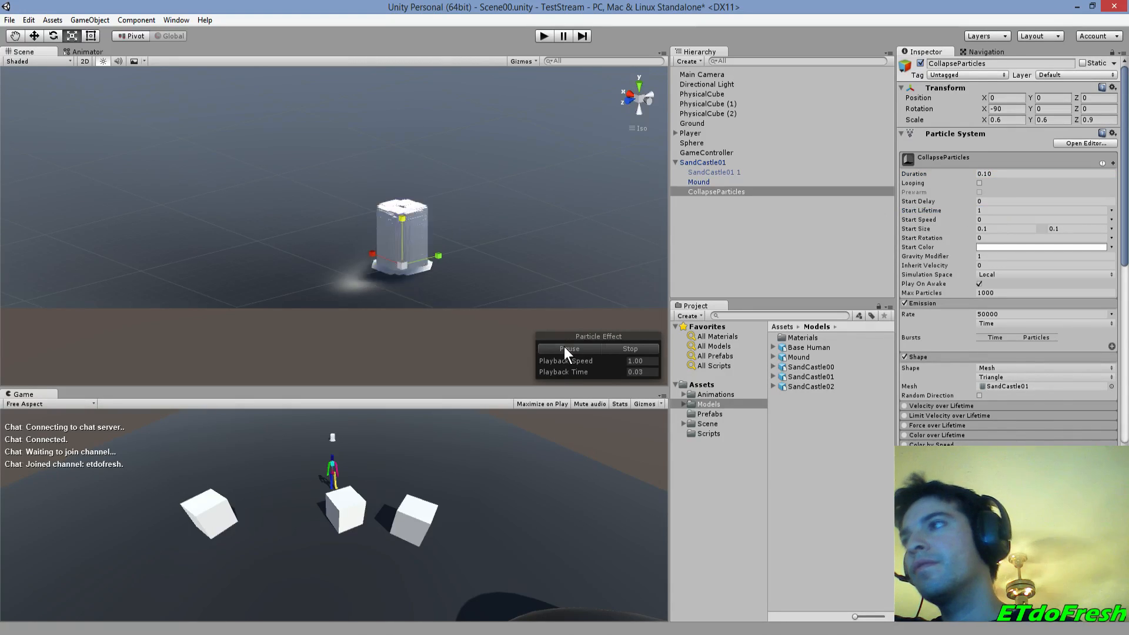
left_click(563, 347)
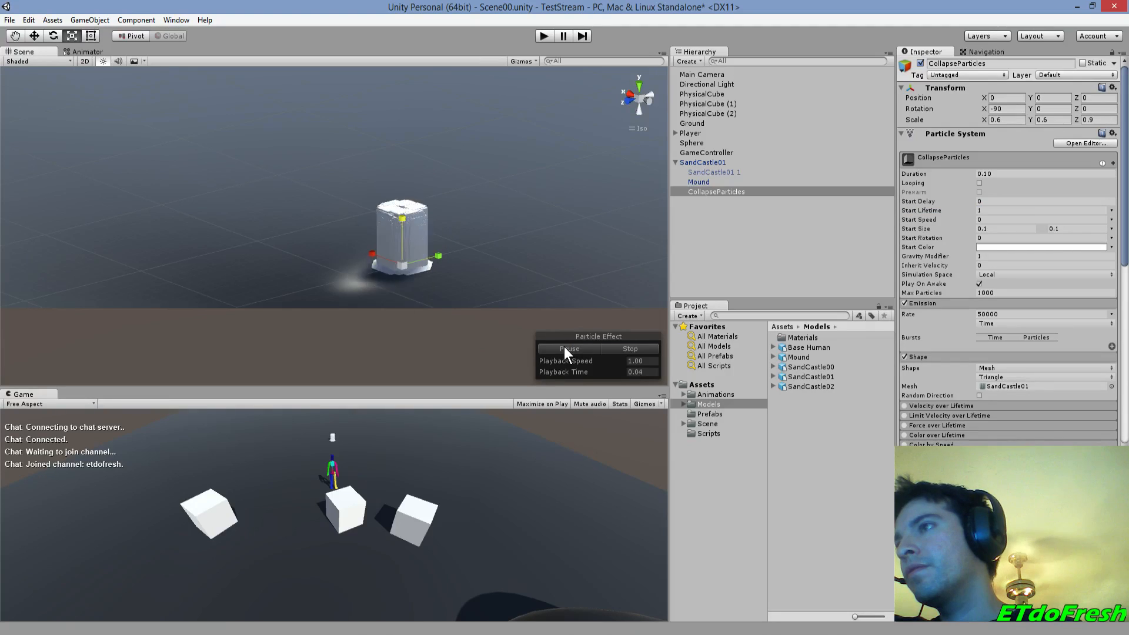
left_click(563, 347)
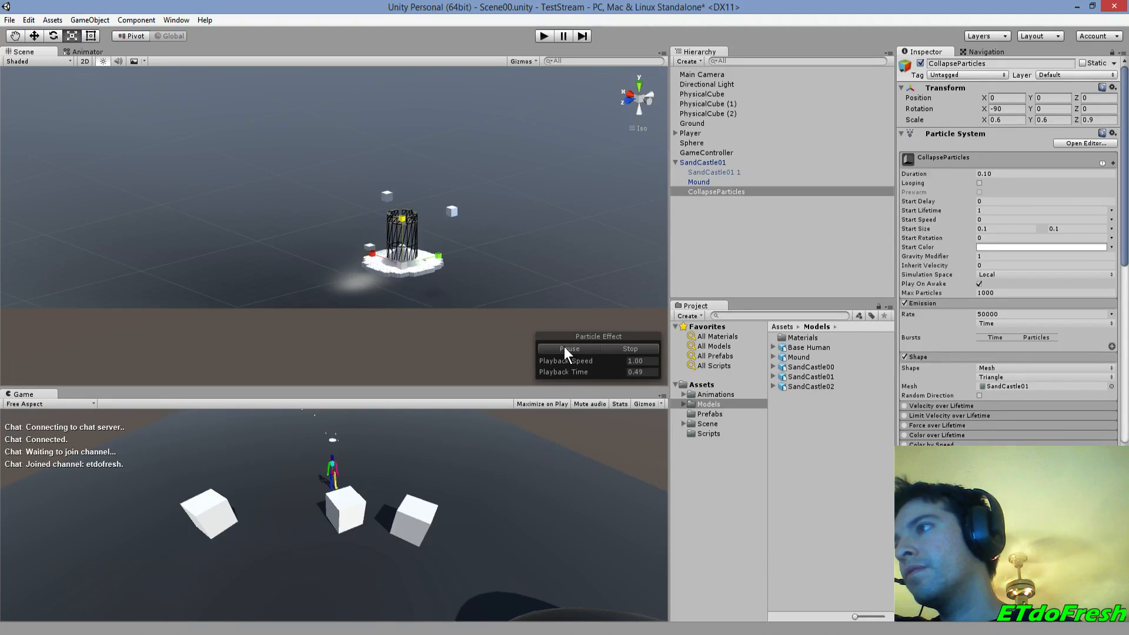
left_click(565, 349)
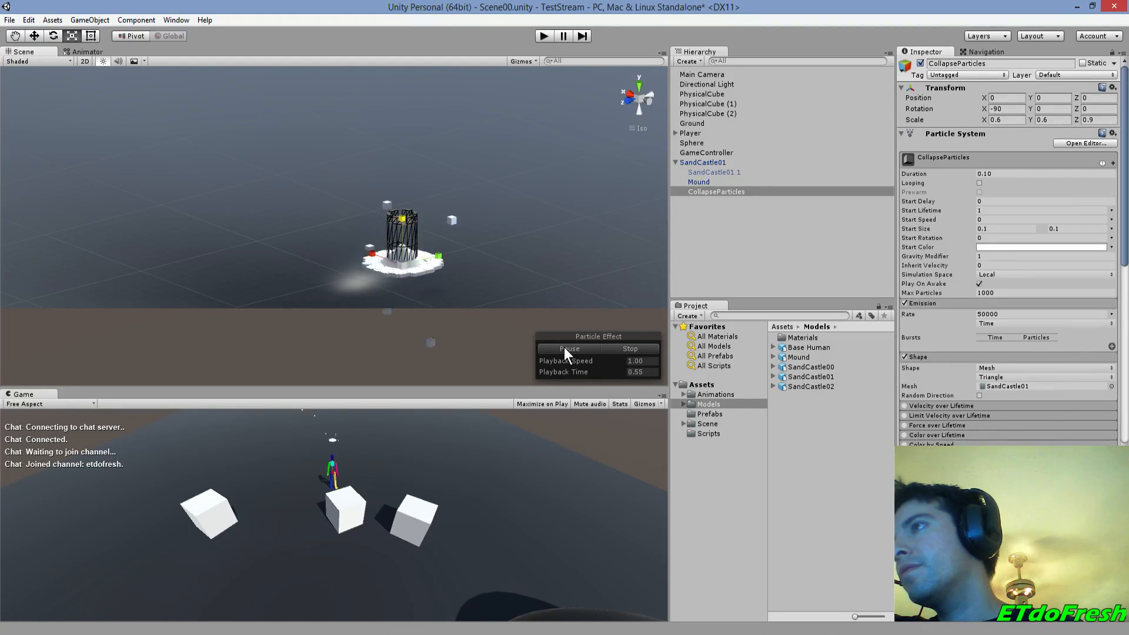
left_click(563, 348)
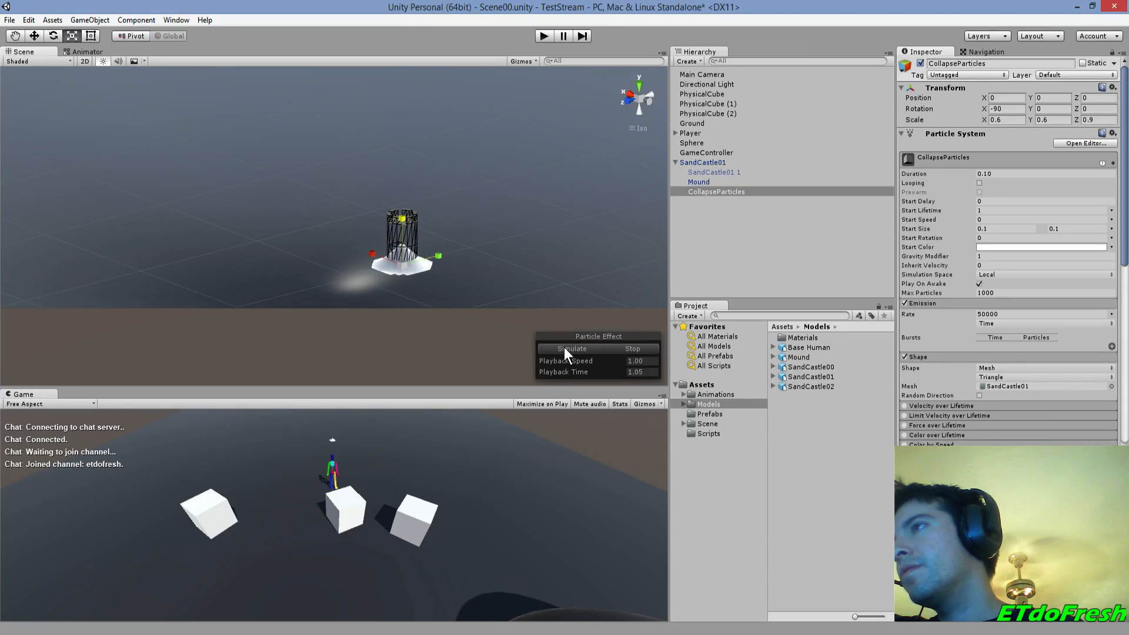
left_click(563, 348)
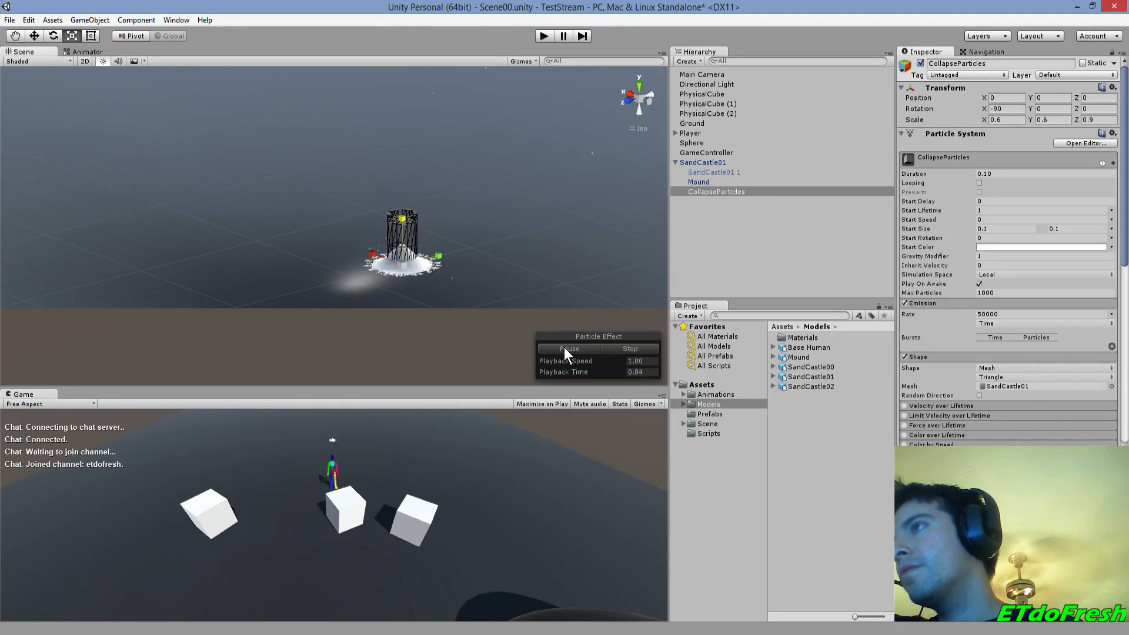
left_click(564, 348)
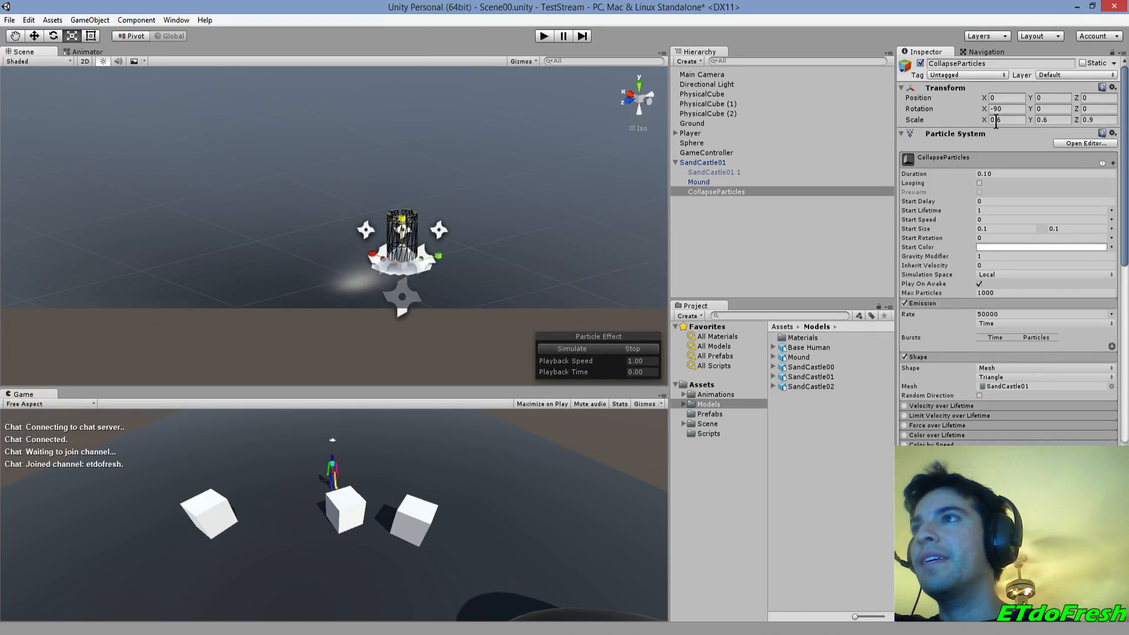
- Deactivate the Mound object under SandCastle01
left_click(708, 184)
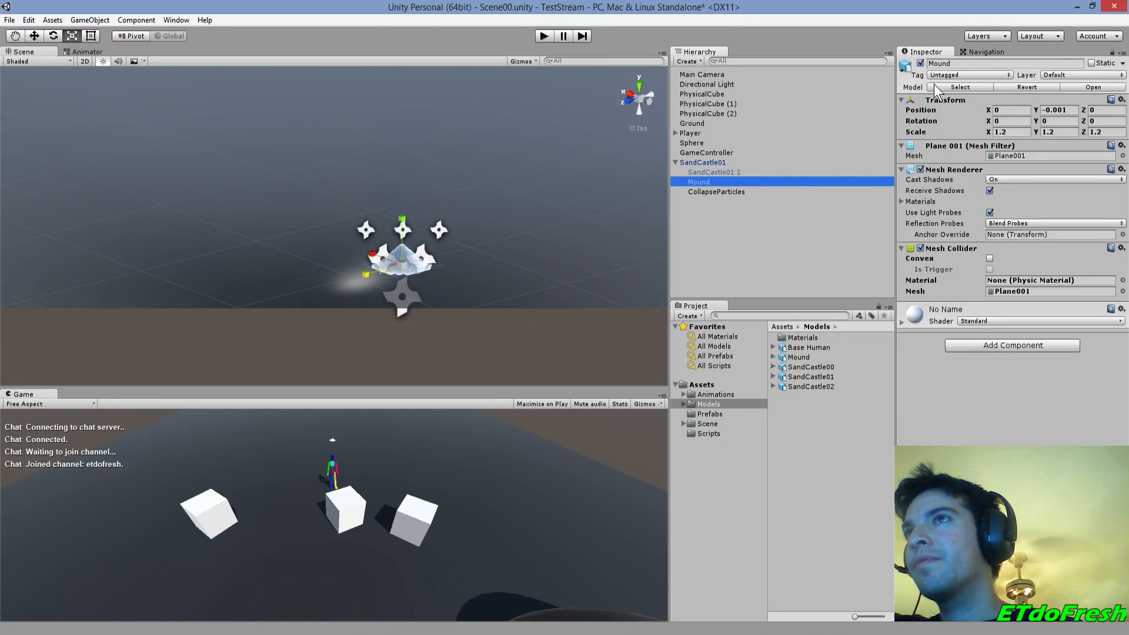
left_click(915, 64)
left_click(701, 193)
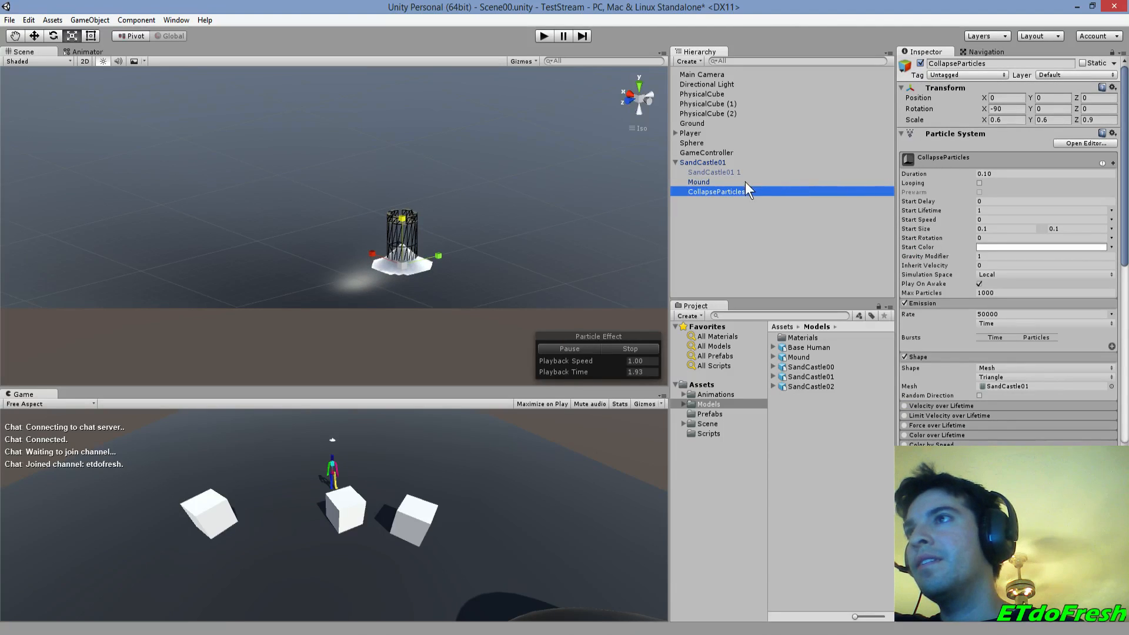
left_click(706, 182)
left_click(920, 63)
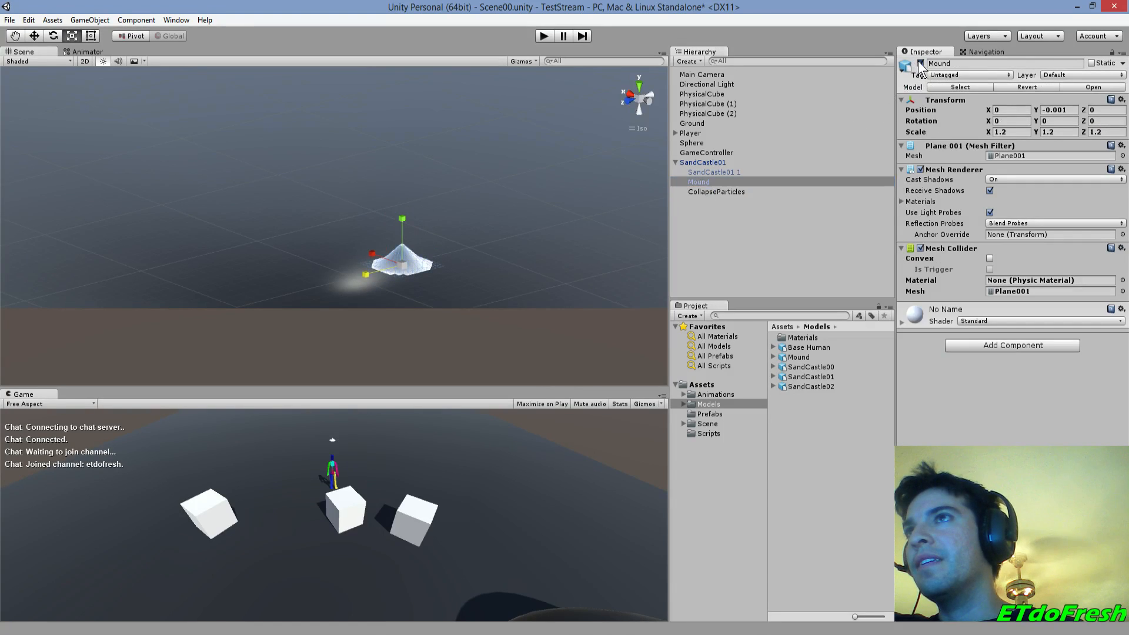
- Simulate the CollapseParticles effect with the mound hidden, and stop the preview
left_click(717, 189)
left_click(553, 347)
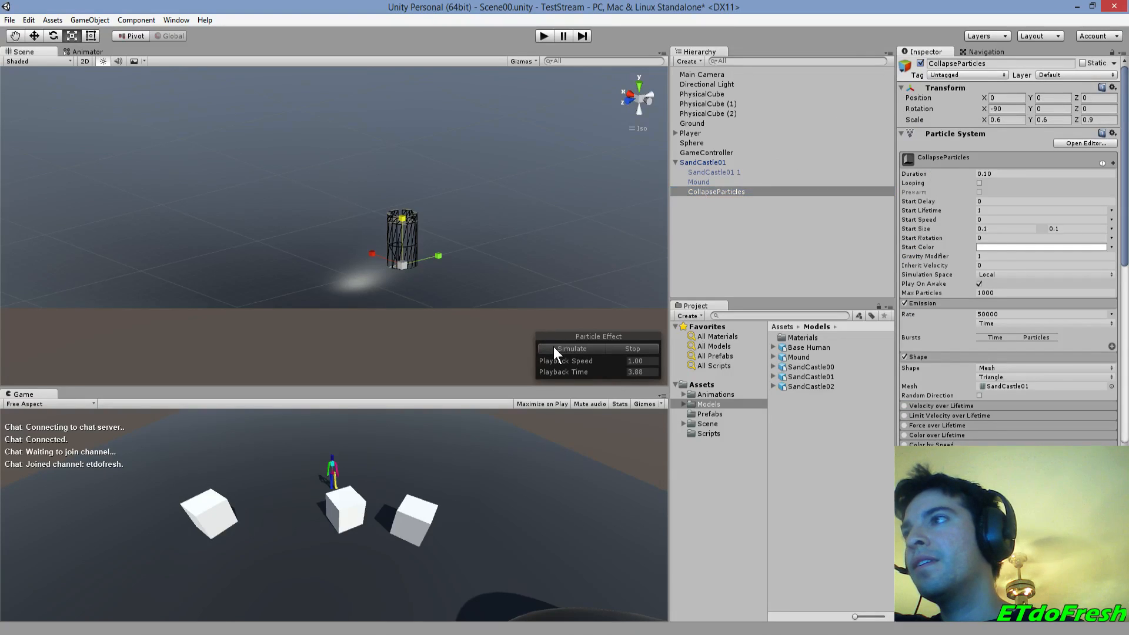
left_click(553, 348)
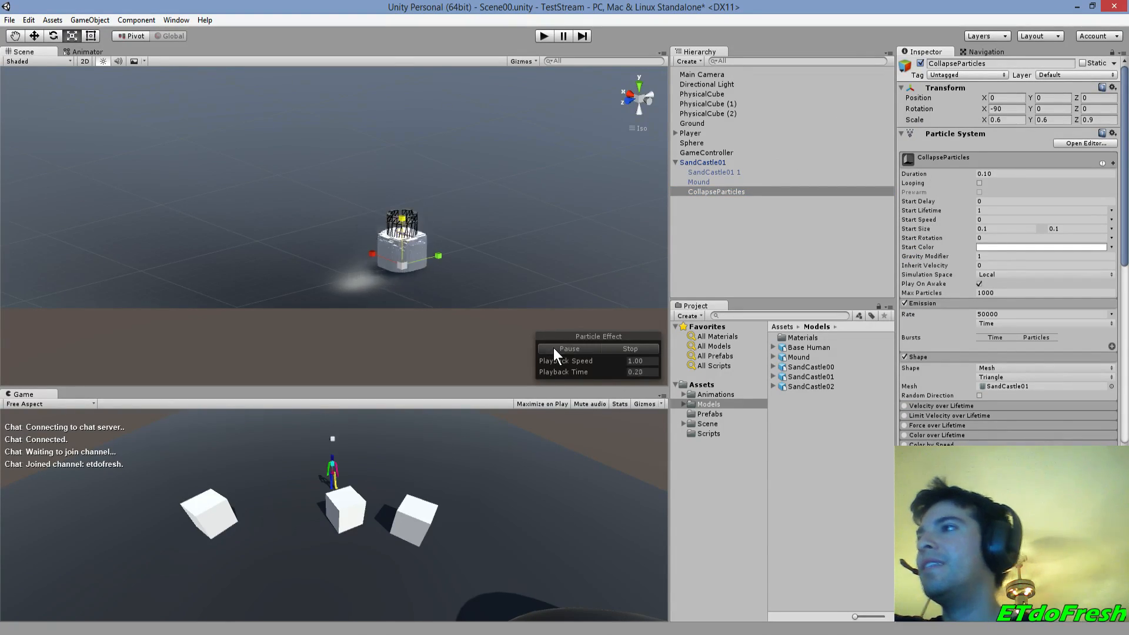
left_click(553, 348)
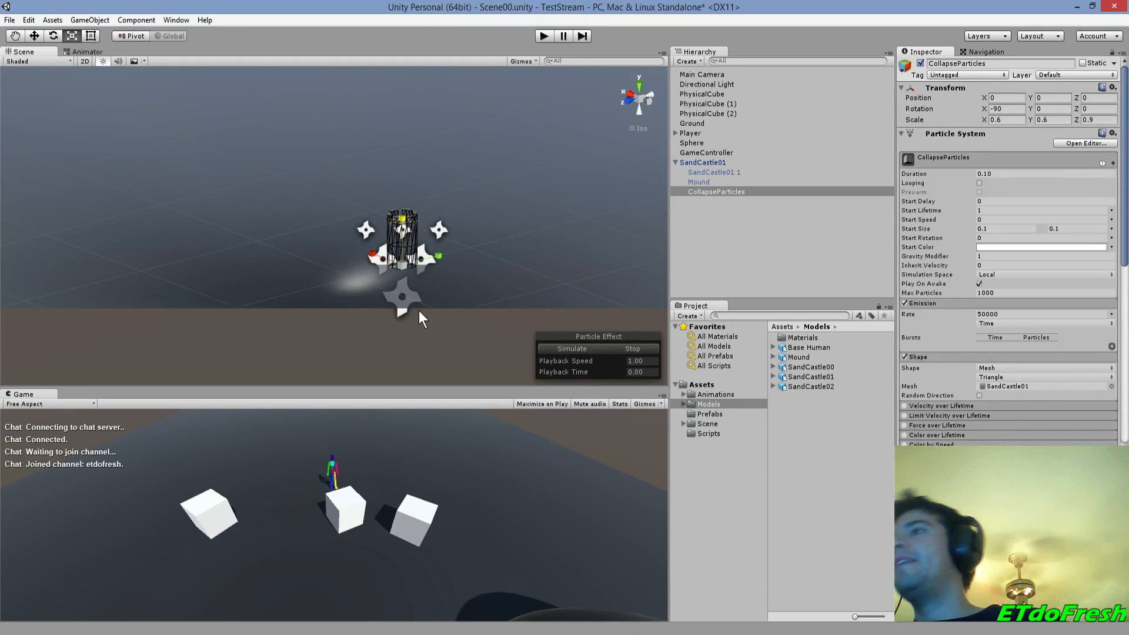
- Enable Convex on the Mound's Mesh Collider and reactivate the Mound object
left_click(696, 182)
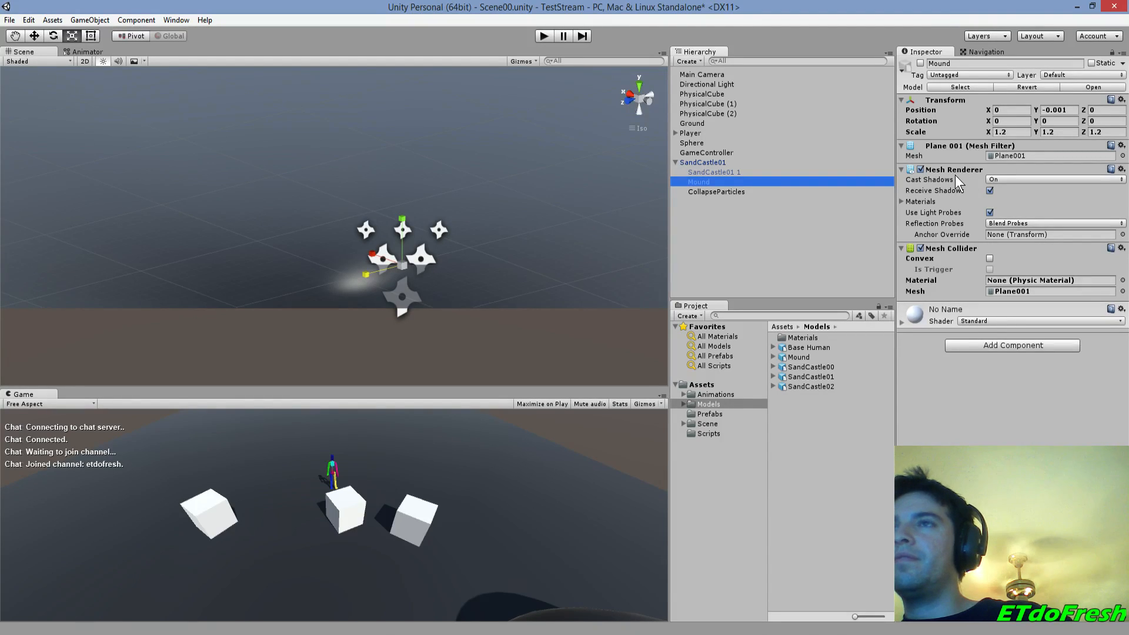
left_click(990, 258)
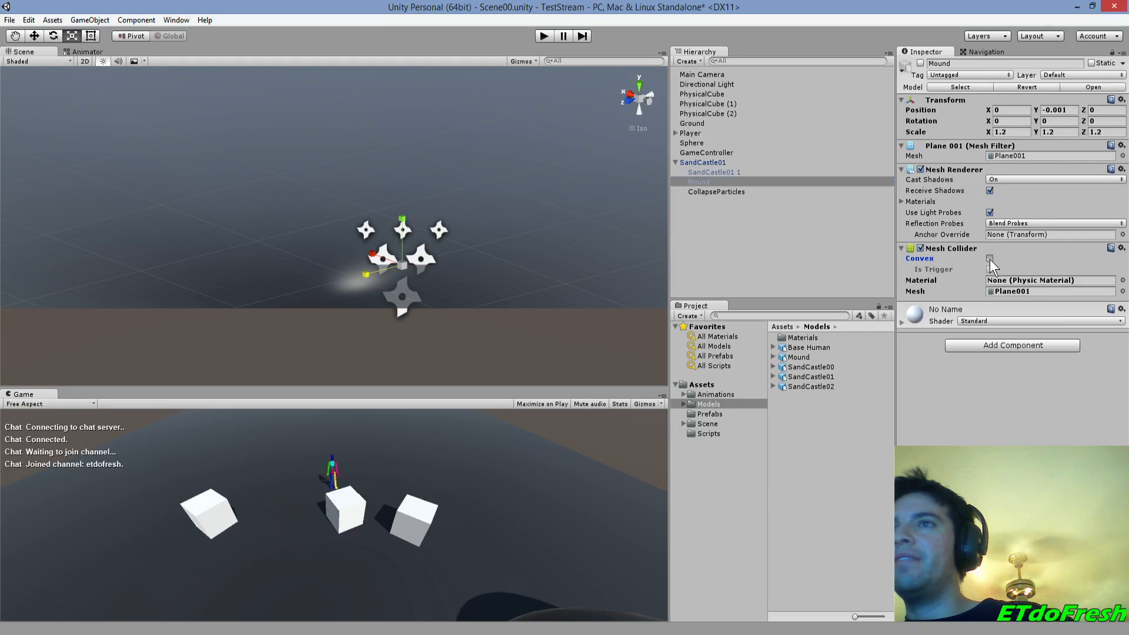
left_click(705, 193)
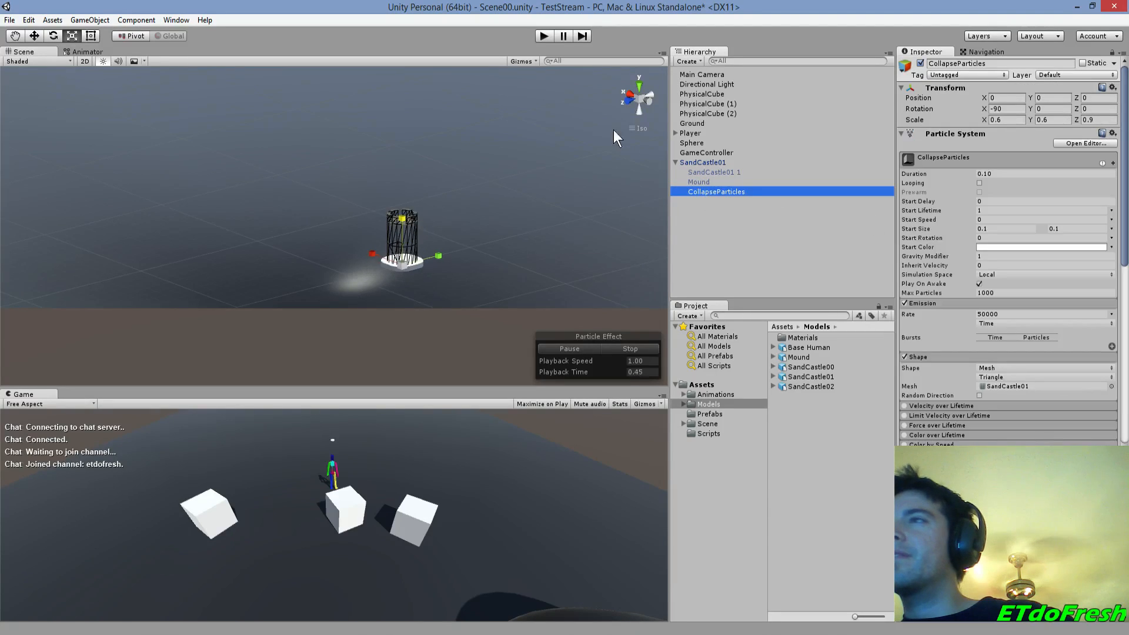
left_click(706, 182)
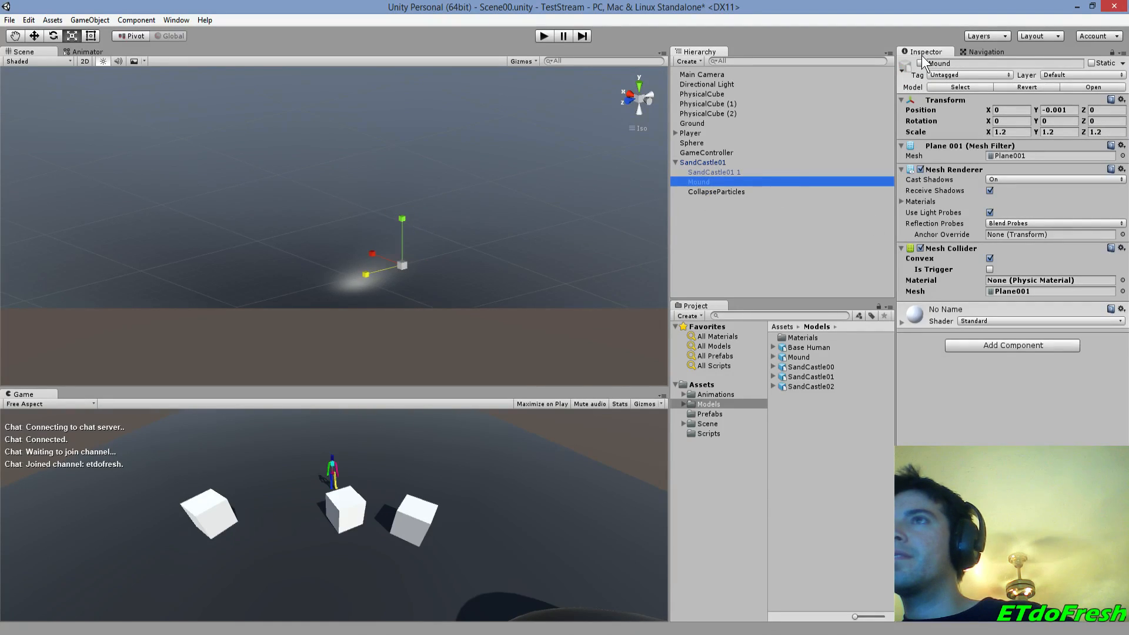
left_click(921, 61)
- Restart the CollapseParticles simulation to examine how the particles collide with the convex mound
left_click(725, 191)
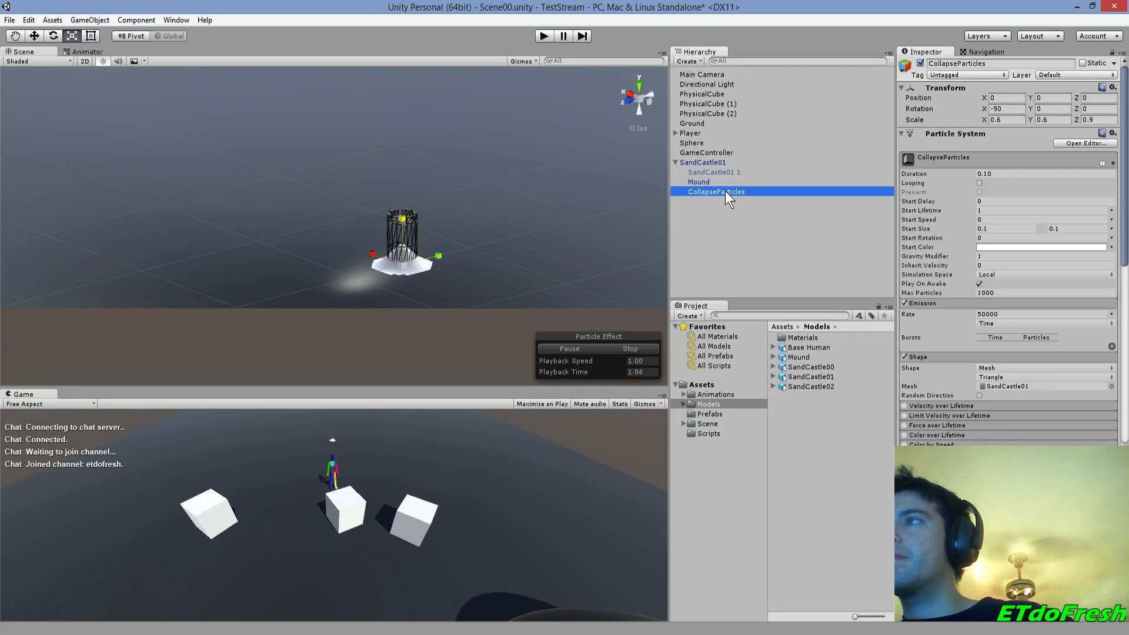
left_click(609, 347)
left_click(578, 350)
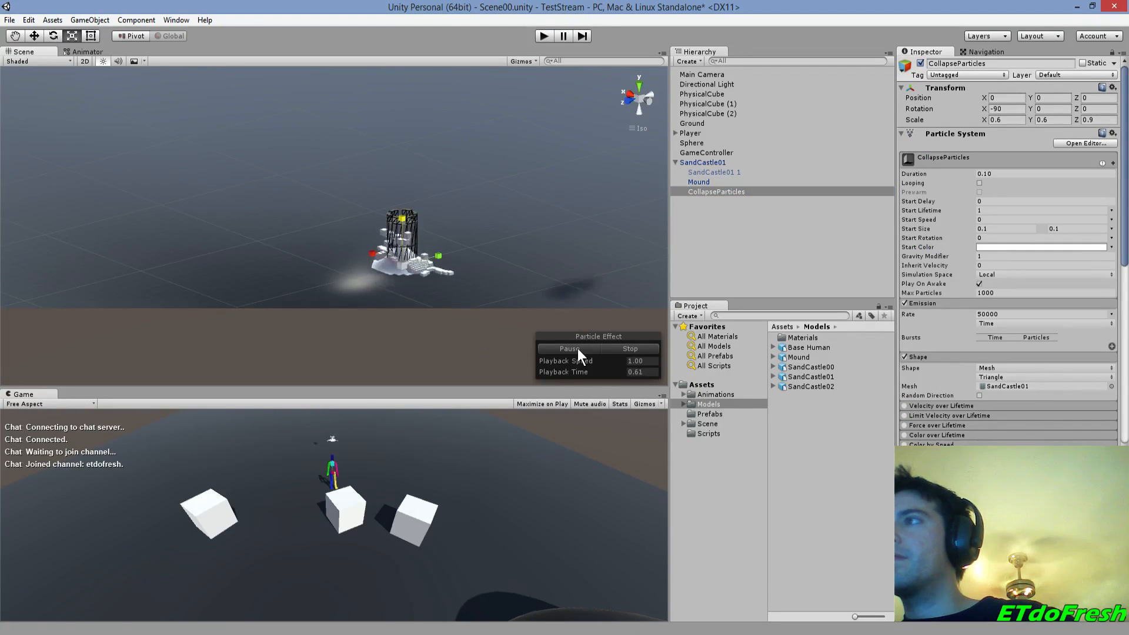
left_click(607, 348)
left_click(579, 348)
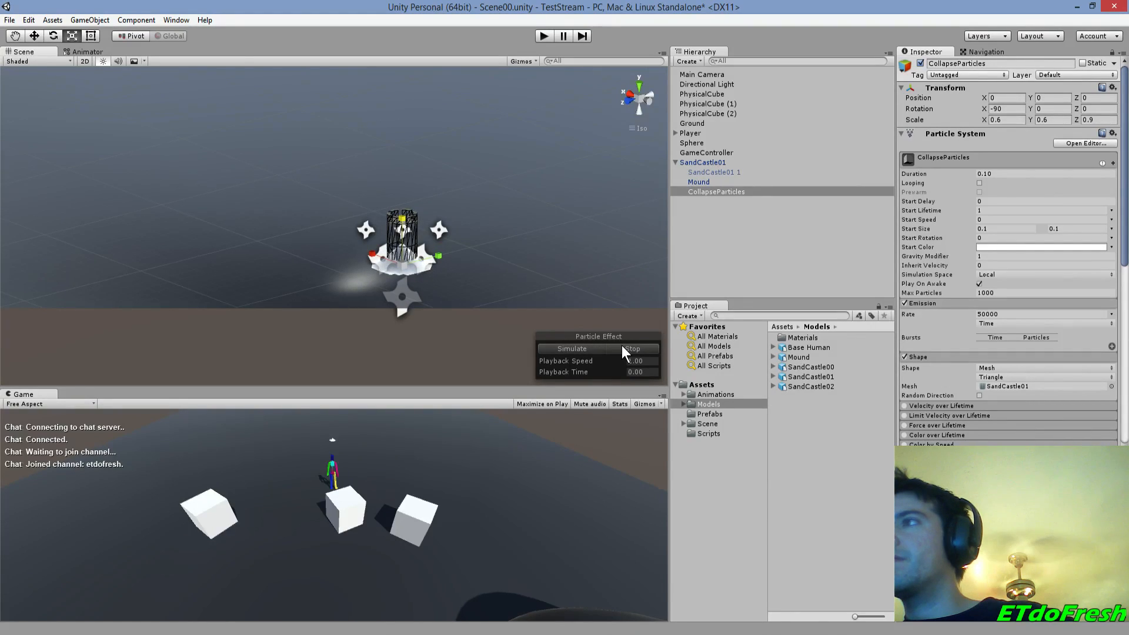
- Disable Convex on the Mound's Mesh Collider and preview the CollapseParticles effect
left_click(698, 183)
left_click(990, 259)
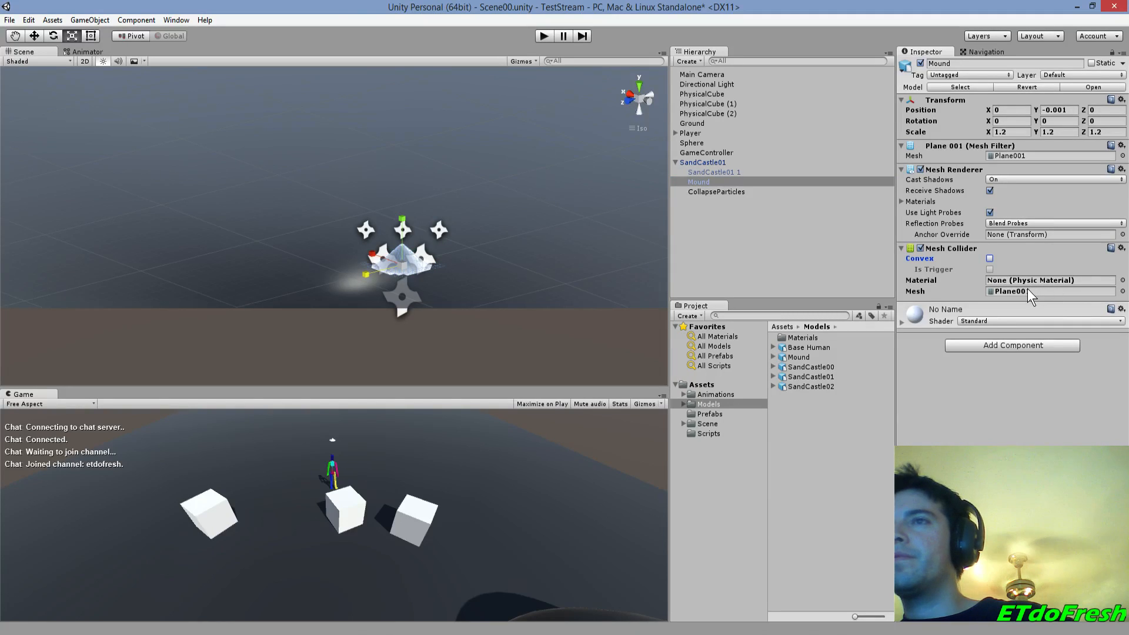
left_click(708, 193)
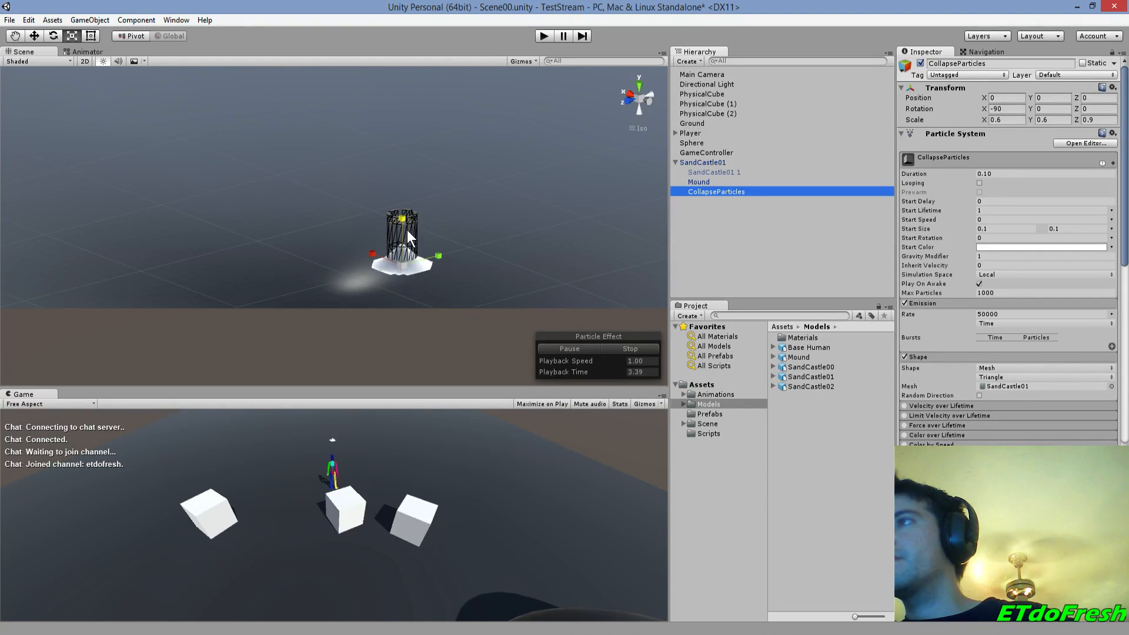
- Raise CollapseParticles above the mound with the Move tool, to a Y position of about 0.78
left_click(698, 180)
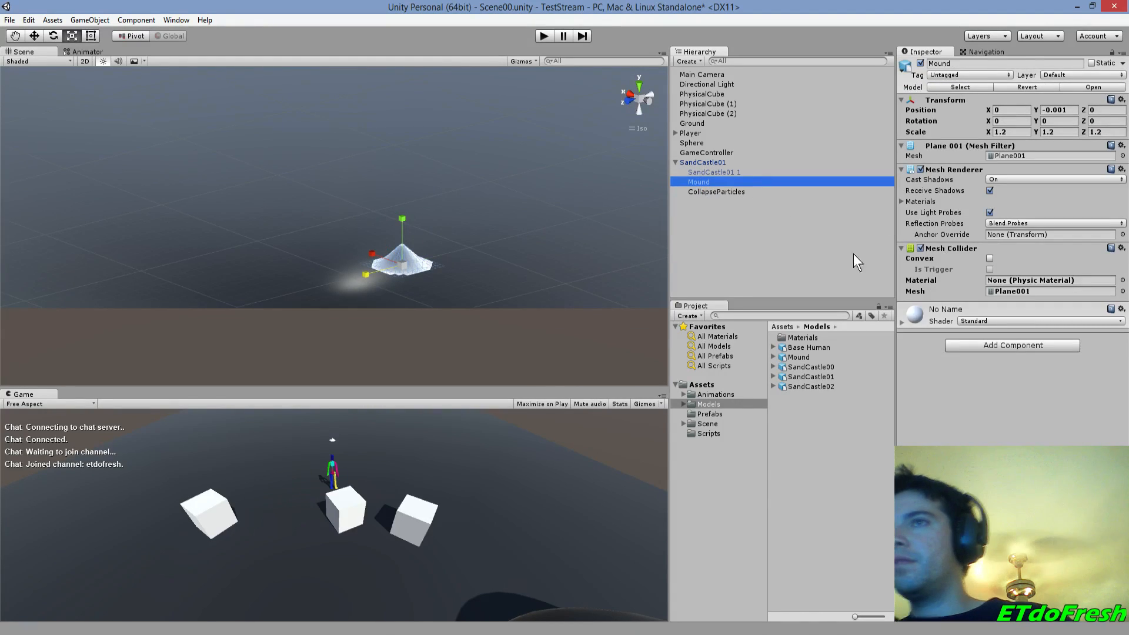
key("w")
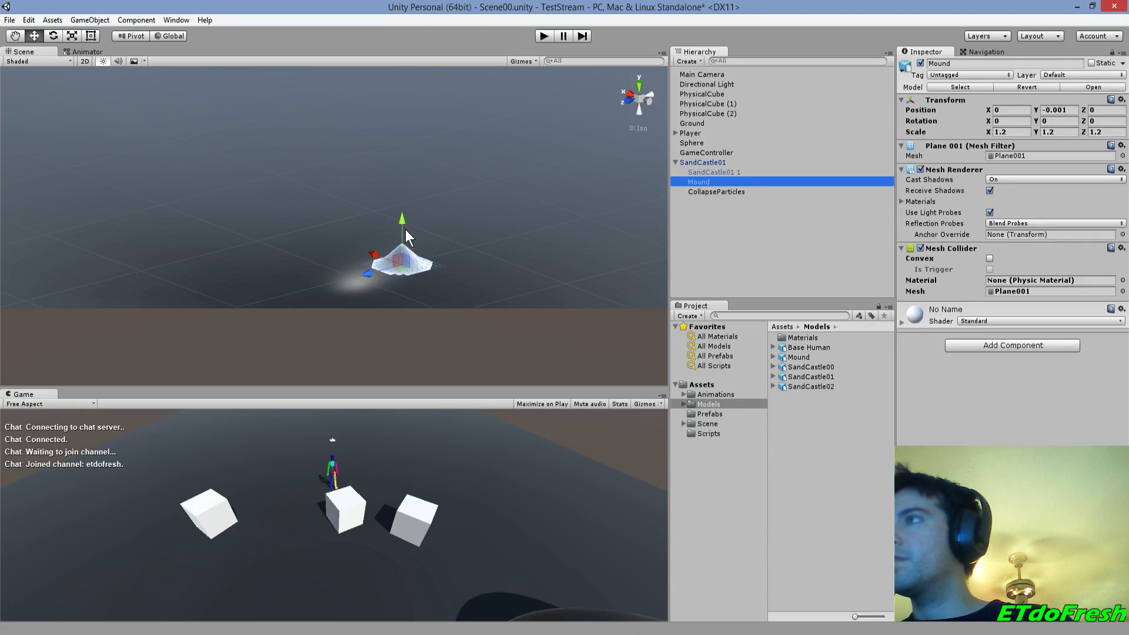
left_click(711, 192)
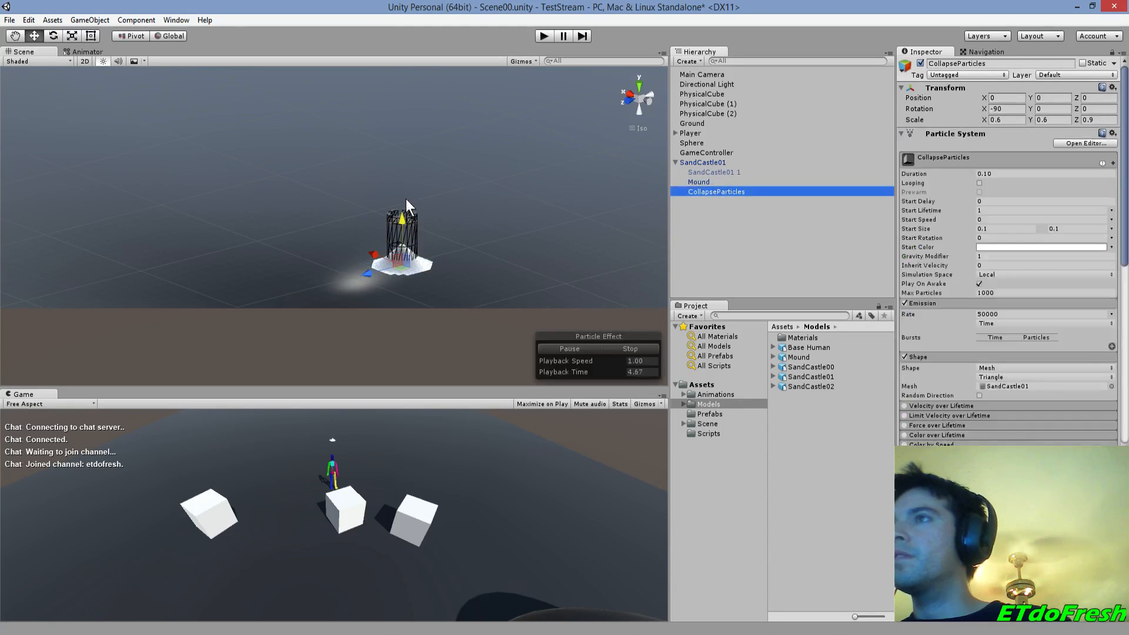
left_click_drag(401, 217, 404, 180)
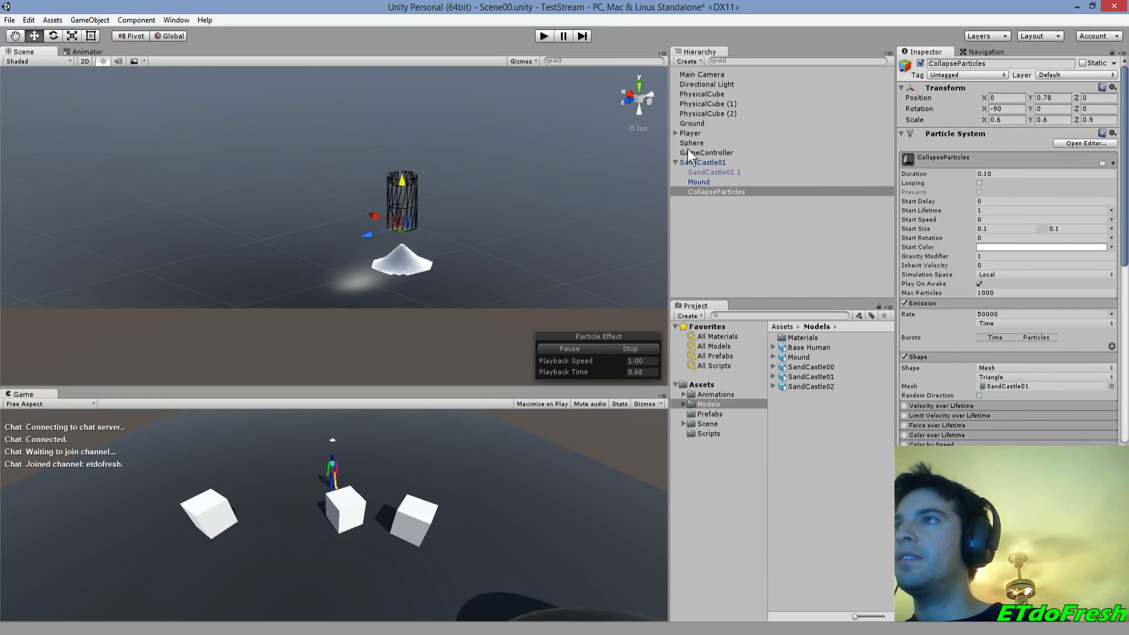
- Replay the raised CollapseParticles simulation several times to examine how the particles fall onto the mound, and stop the preview
left_click(626, 346)
left_click(560, 351)
left_click(624, 349)
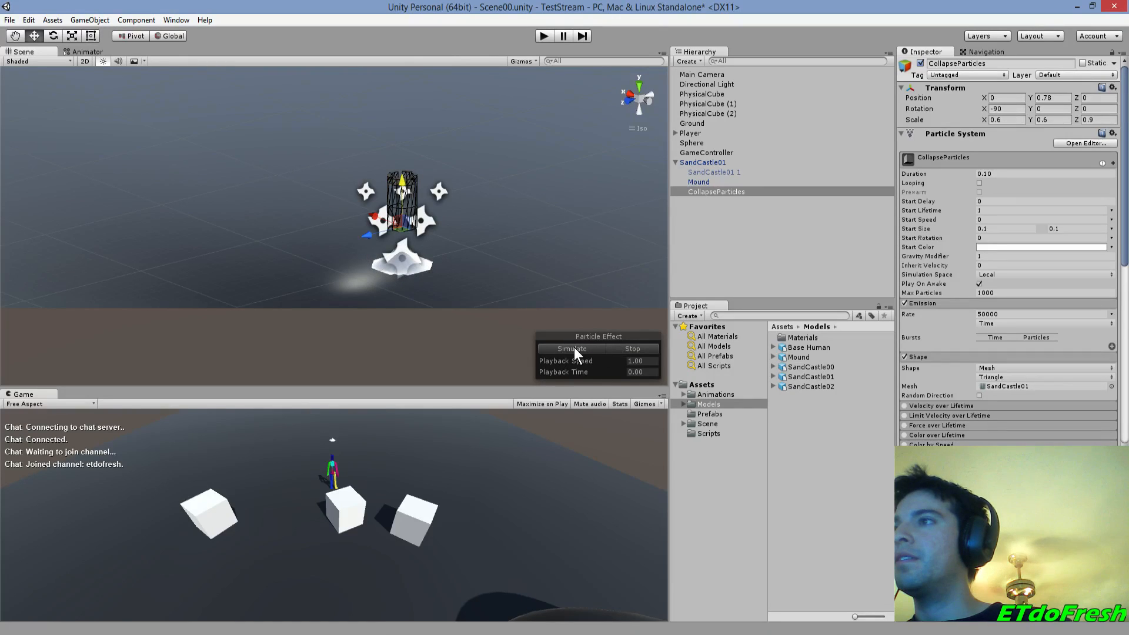
left_click(575, 349)
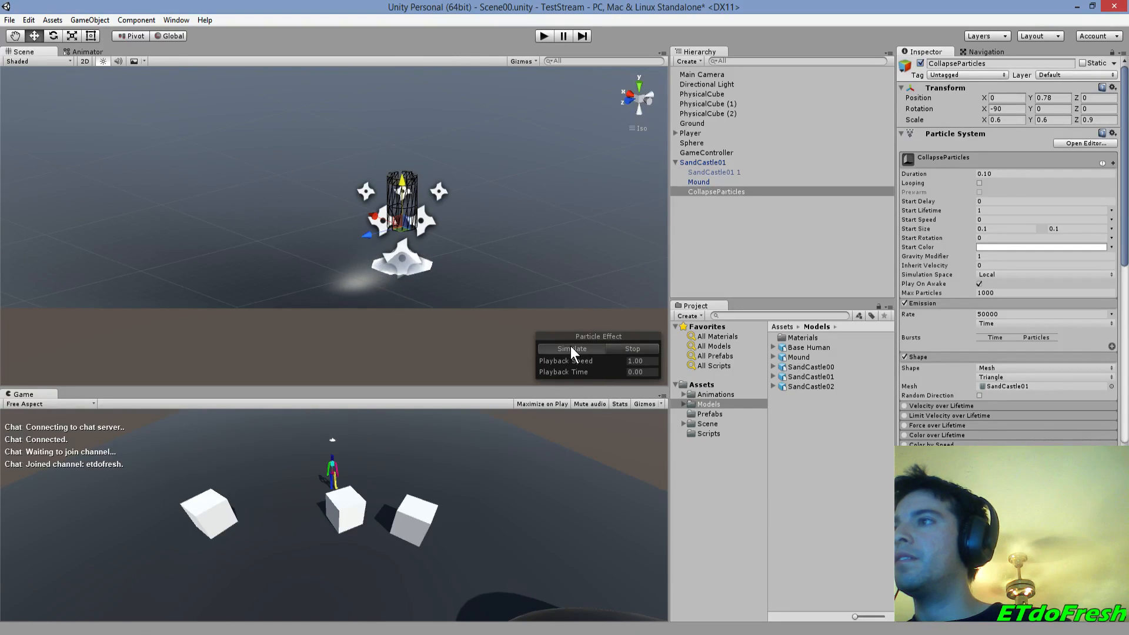
left_click(571, 348)
left_click(622, 348)
left_click(576, 348)
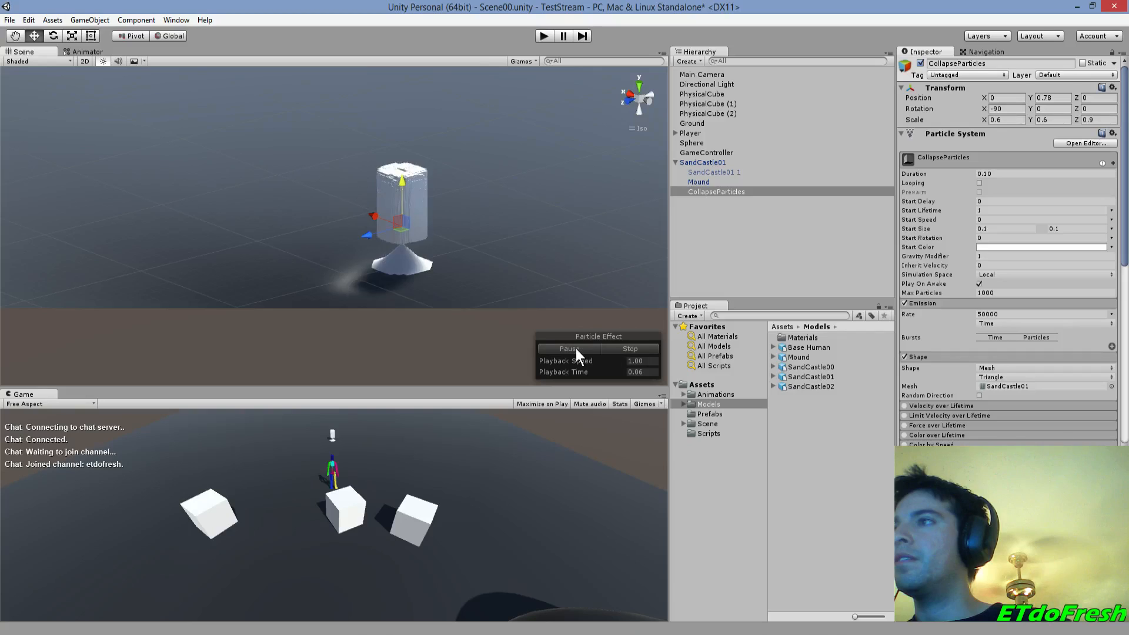
left_click(603, 348)
left_click(564, 345)
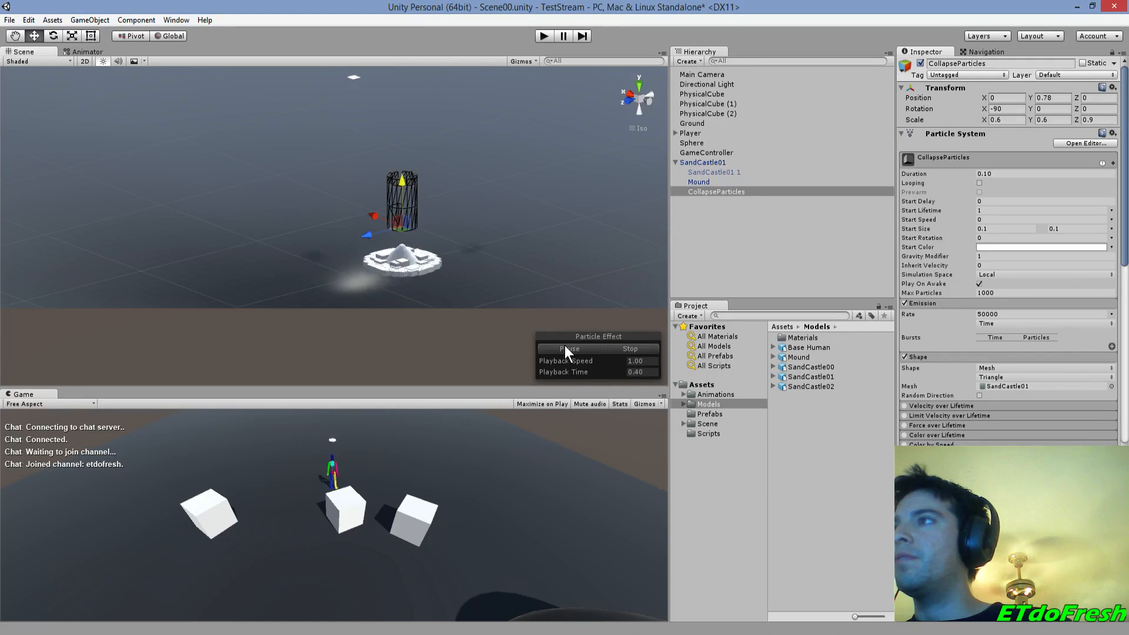
left_click(606, 349)
left_click(562, 347)
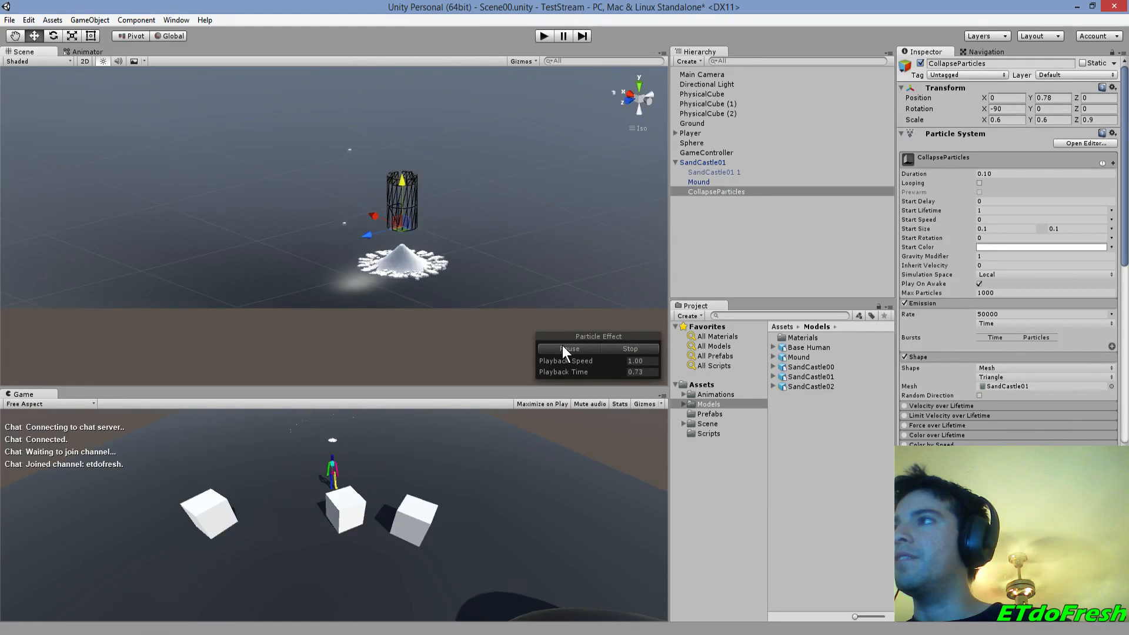
left_click(562, 344)
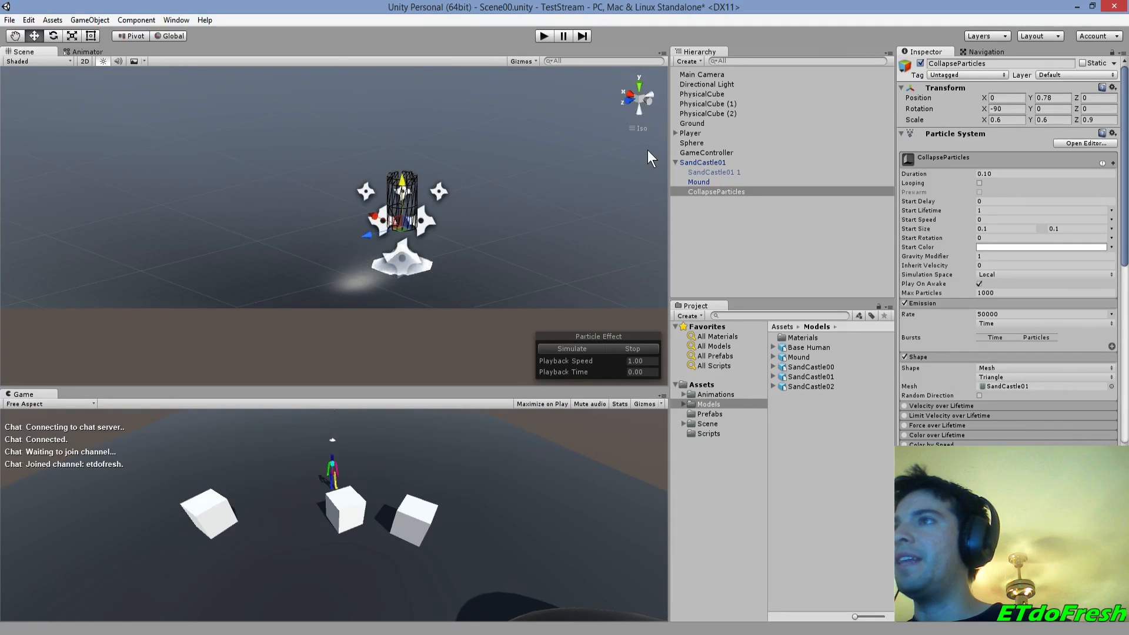
- Deactivate the Mound object, preview the raised CollapseParticles effect without it, and stop the preview
left_click(698, 182)
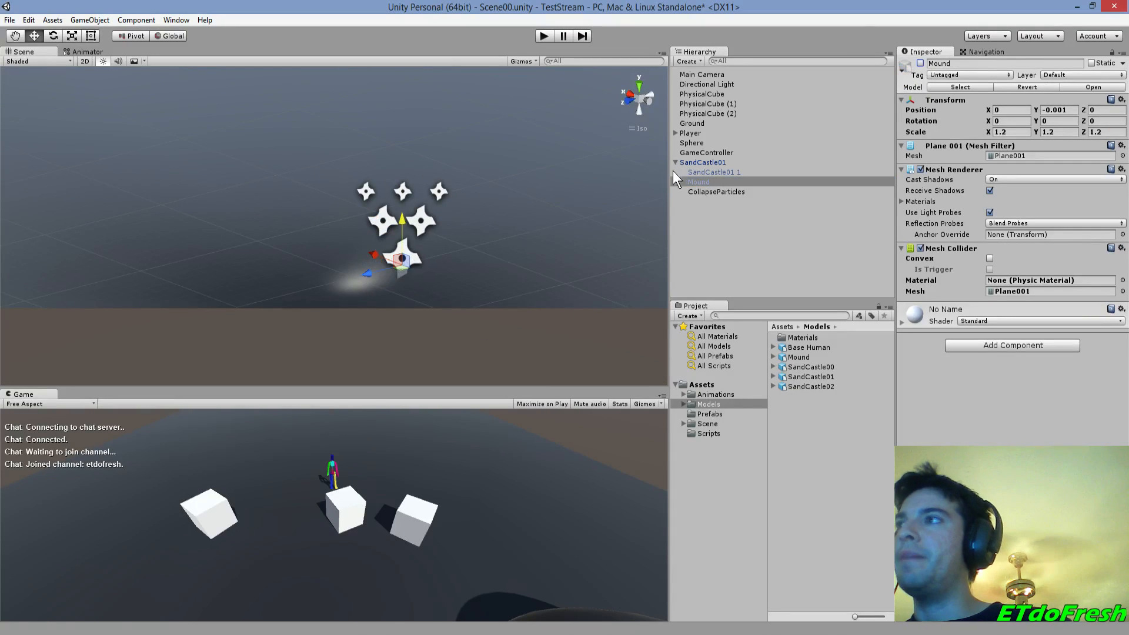
left_click(712, 191)
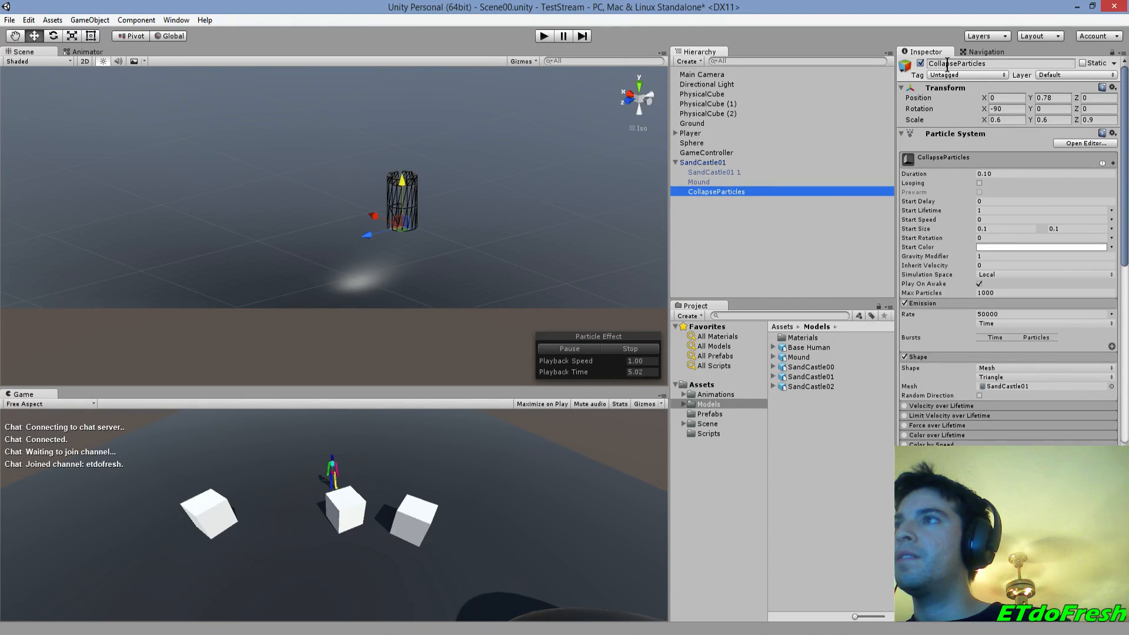
left_click(633, 347)
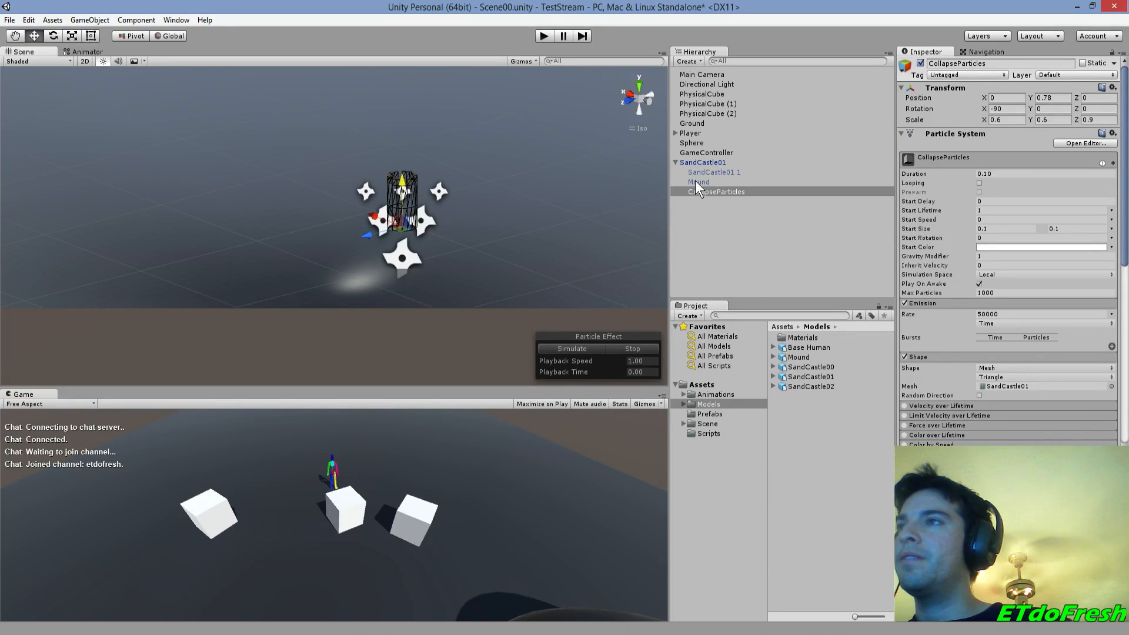
- Create an empty GameObject under SandCastle01 and parent Mound and CollapseParticles to it
right_click(696, 164)
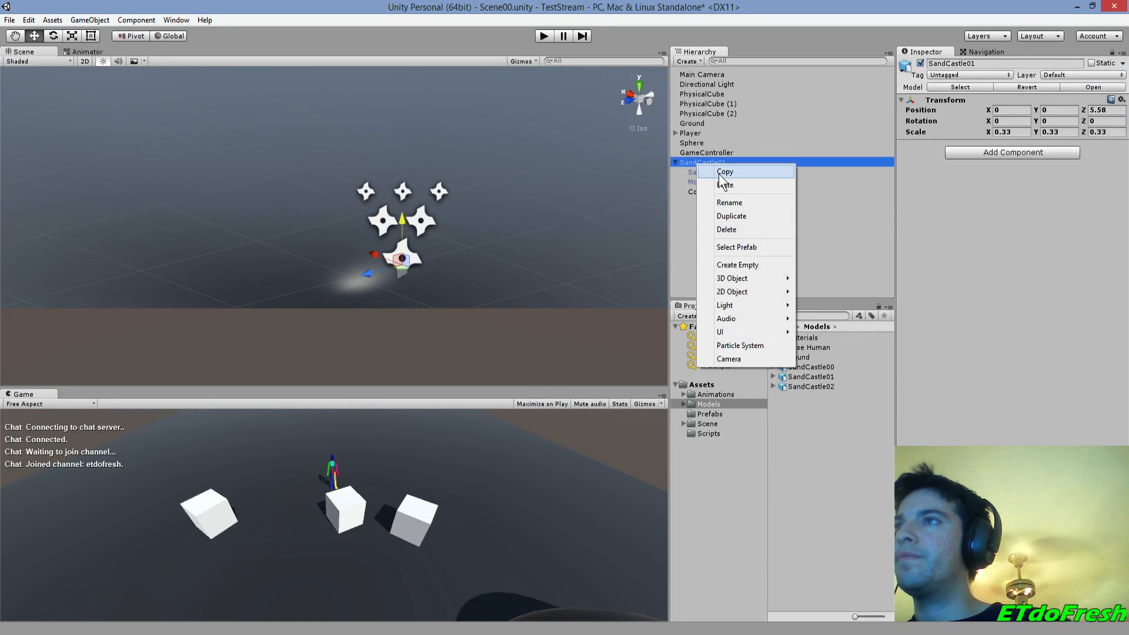
left_click(738, 265)
mouse_move(701, 184)
left_mouse_down()
mouse_move(707, 203)
mouse_move(712, 194)
left_mouse_up()
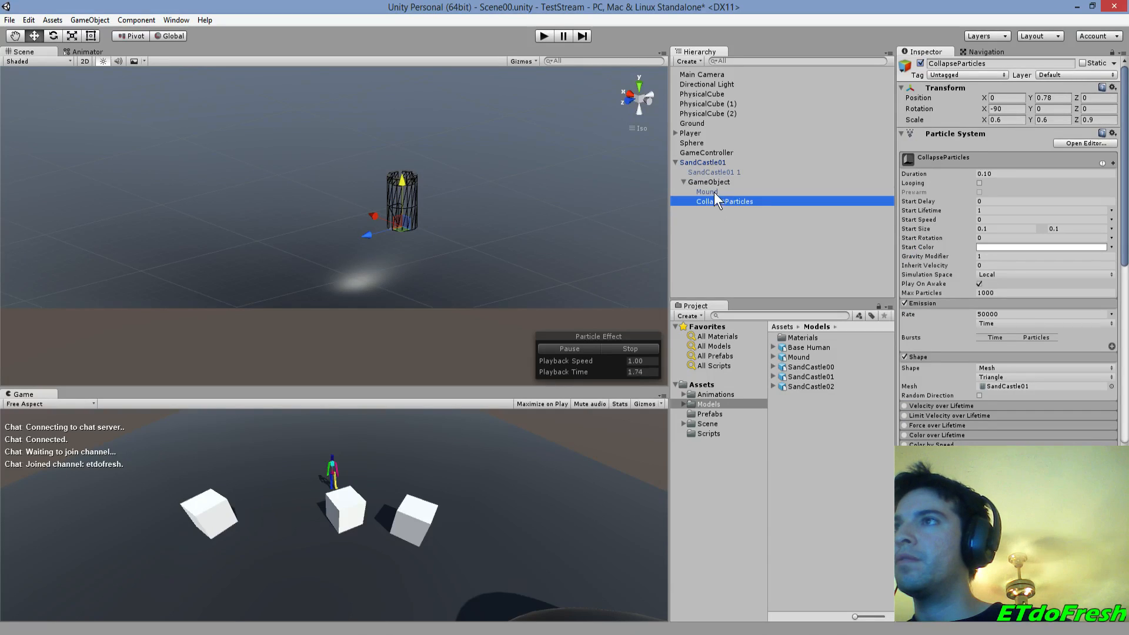
- Reactivate the Mound inside the new GameObject and simulate CollapseParticles to check the collisions, stopping the preview at the end
left_click(713, 193)
left_click(921, 62)
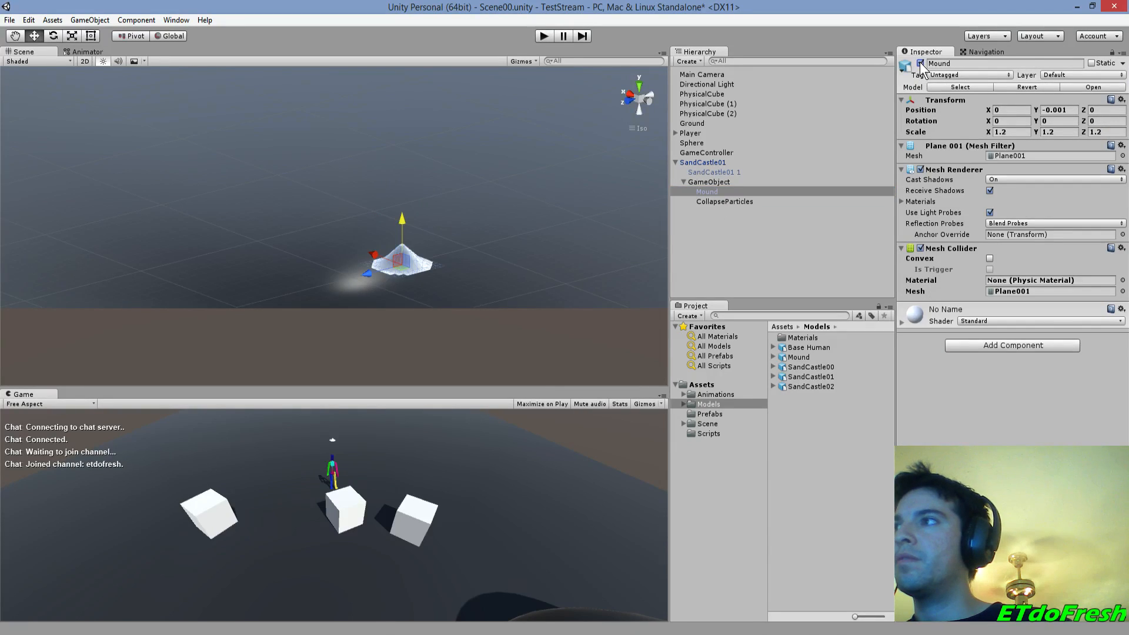
left_click(730, 201)
left_click(610, 345)
left_click(582, 348)
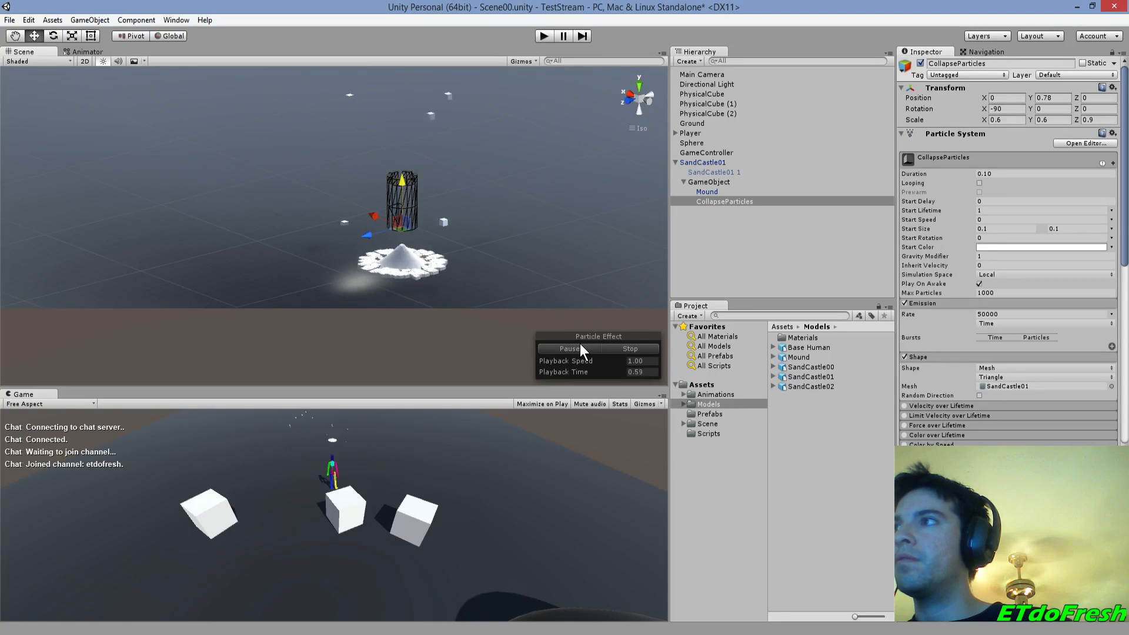
left_click(609, 350)
- Move CollapseParticles and the GameObject holding the mound out of SandCastle01 to the scene's root level
left_click_drag(721, 202, 715, 220)
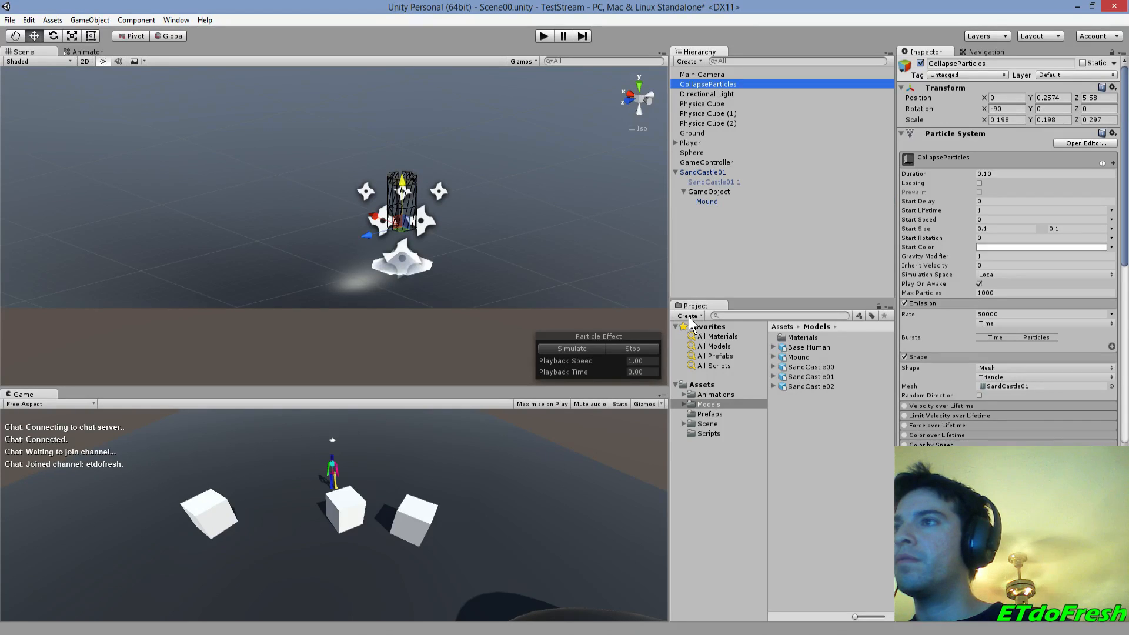
left_click(572, 348)
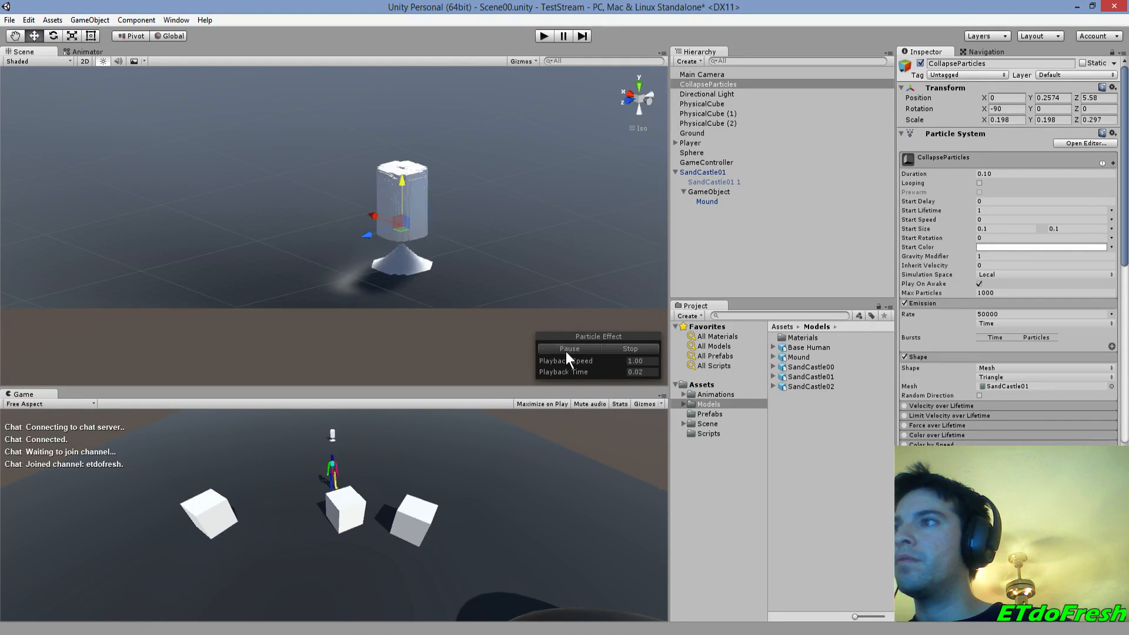
left_click(683, 192)
left_click_drag(694, 192, 719, 169)
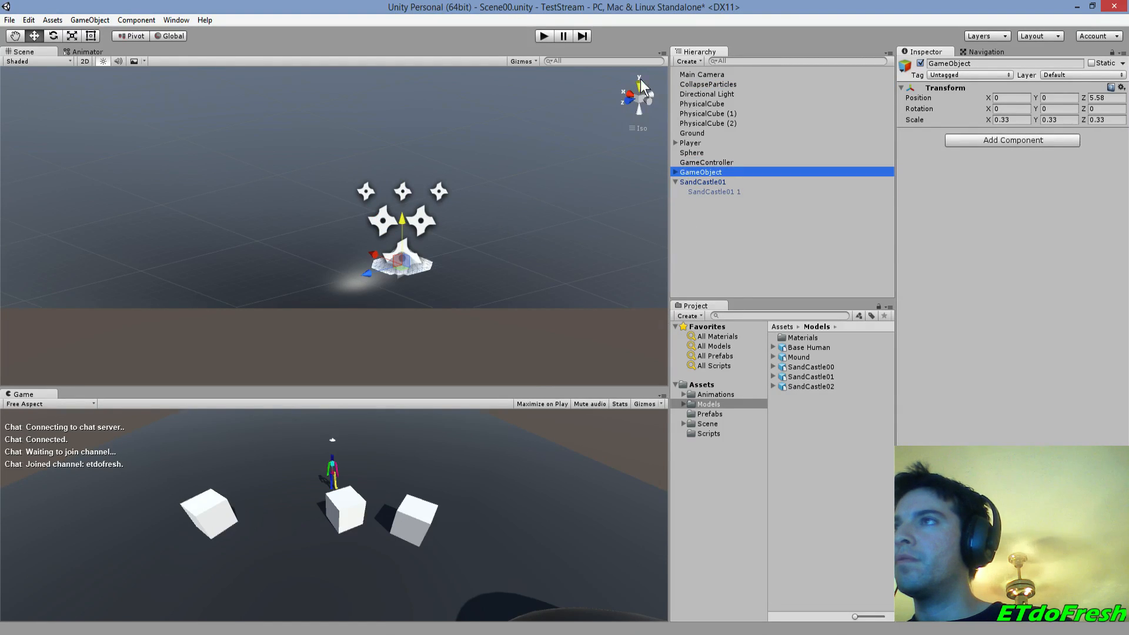
left_click(711, 67)
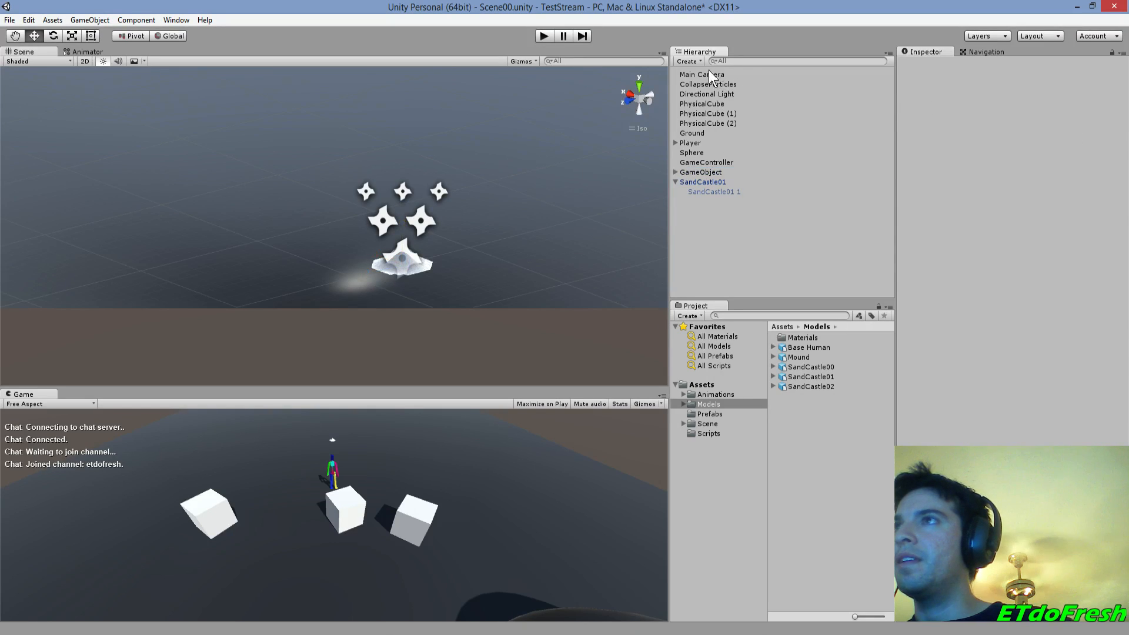
- Simulate the unparented CollapseParticles effect to examine its collisions with the separate mound, and stop the preview
left_click(707, 83)
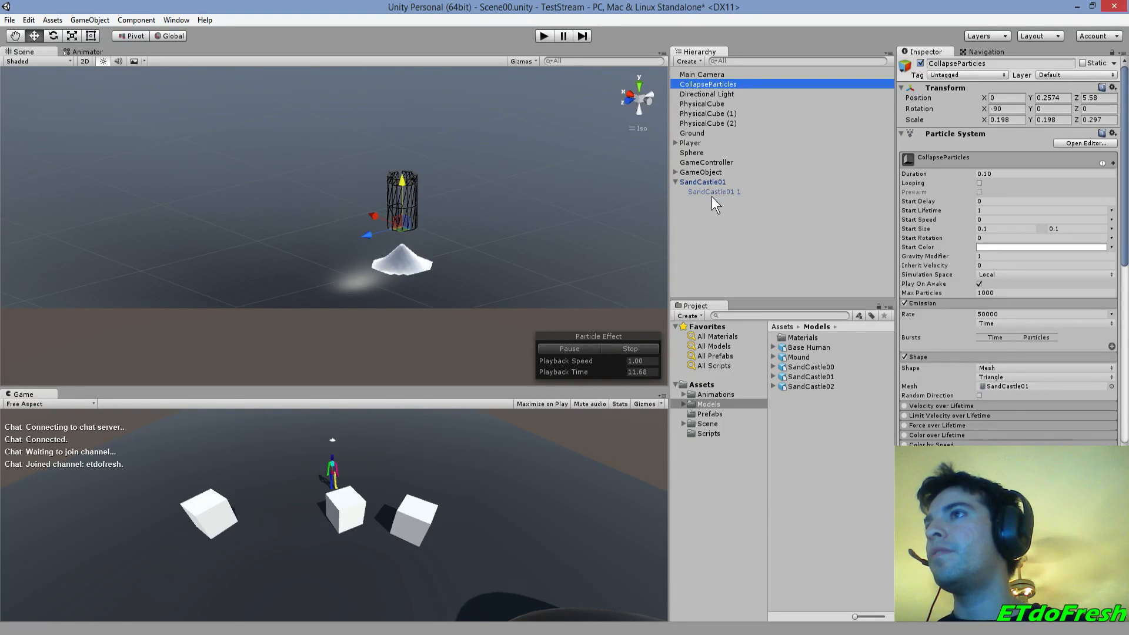
left_click(675, 183)
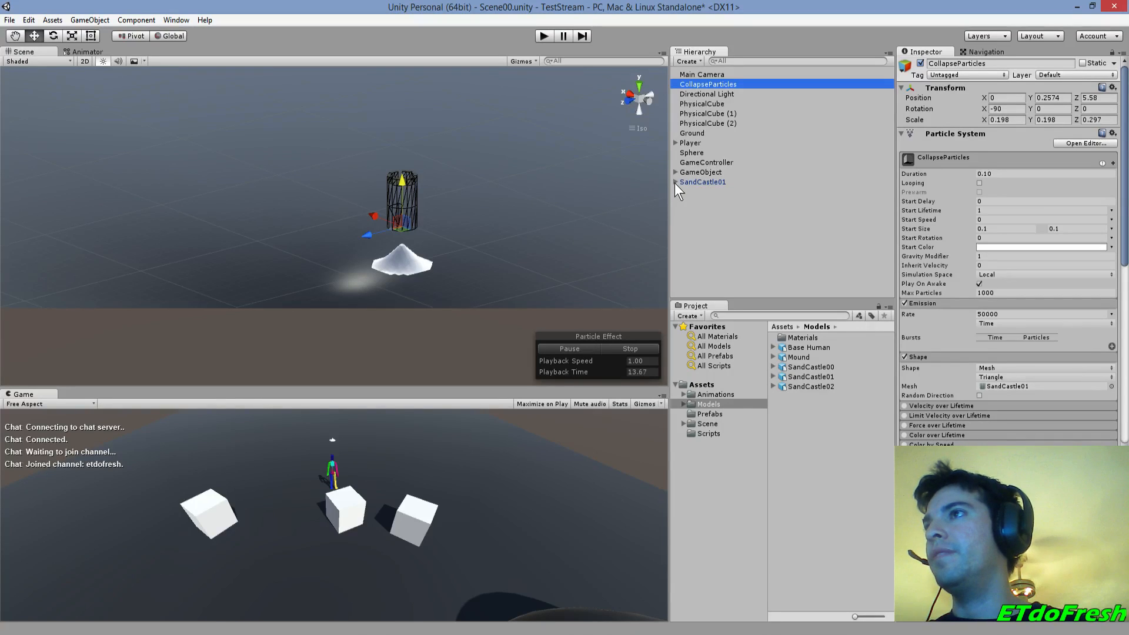
left_click(613, 343)
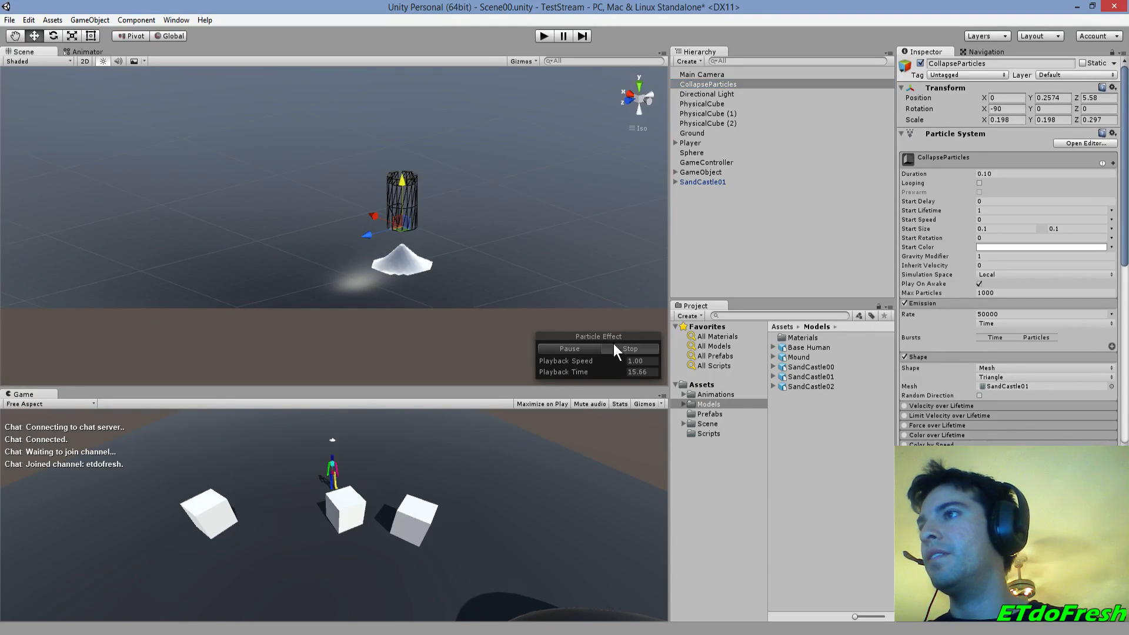
left_click(594, 345)
left_click(612, 344)
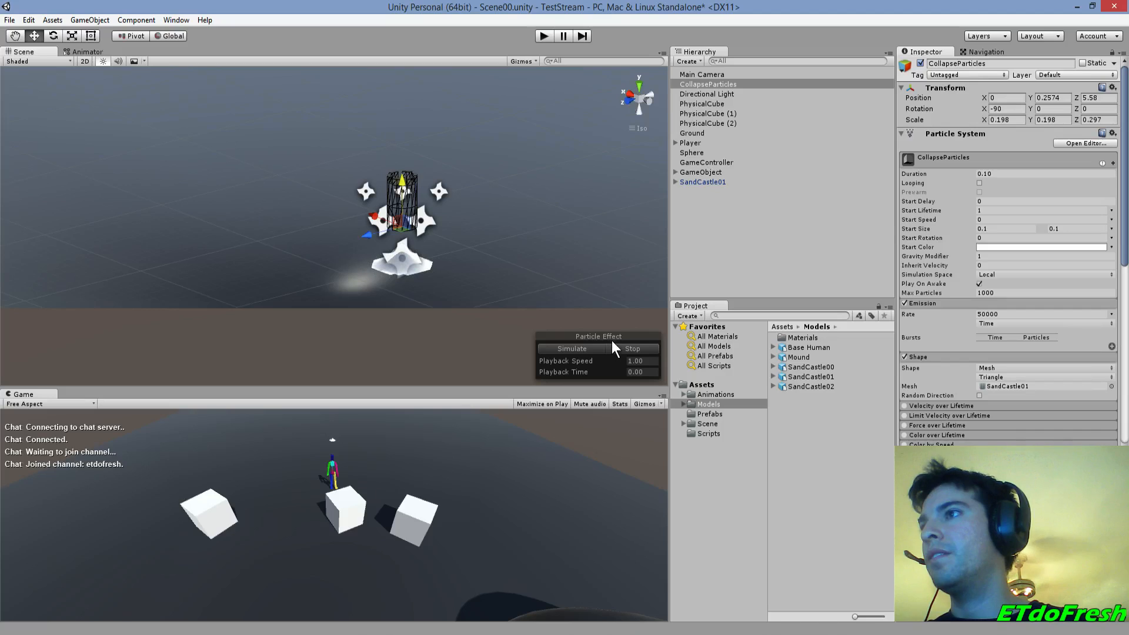
- Expand the GameObject that holds the Mound and deactivate it
left_click(696, 172)
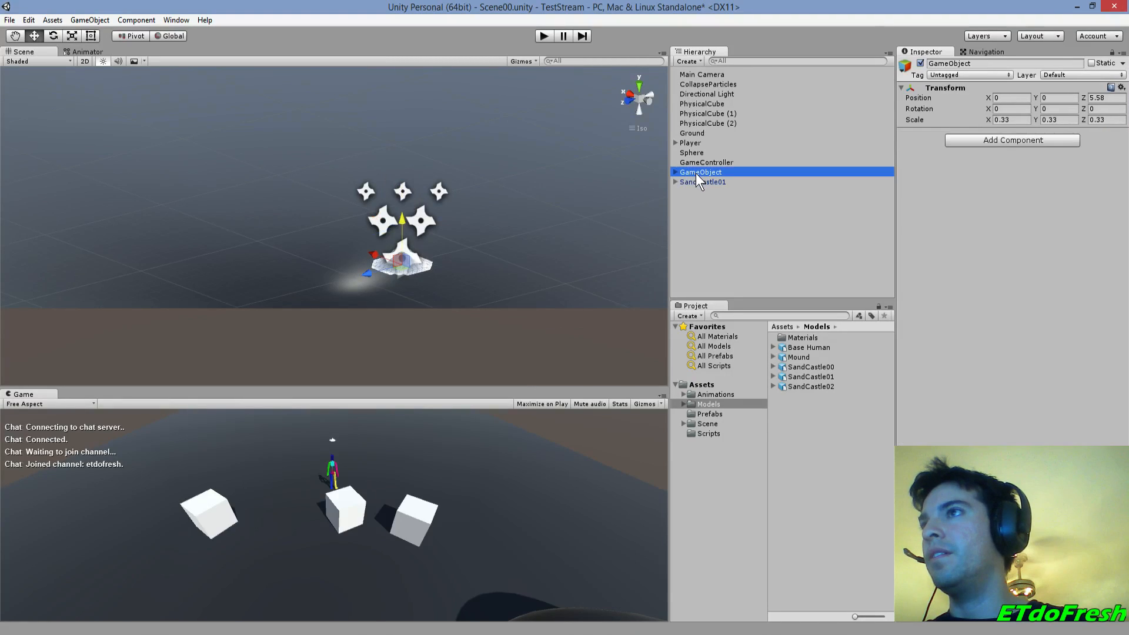
left_click(676, 163)
left_click(676, 172)
left_click(697, 172)
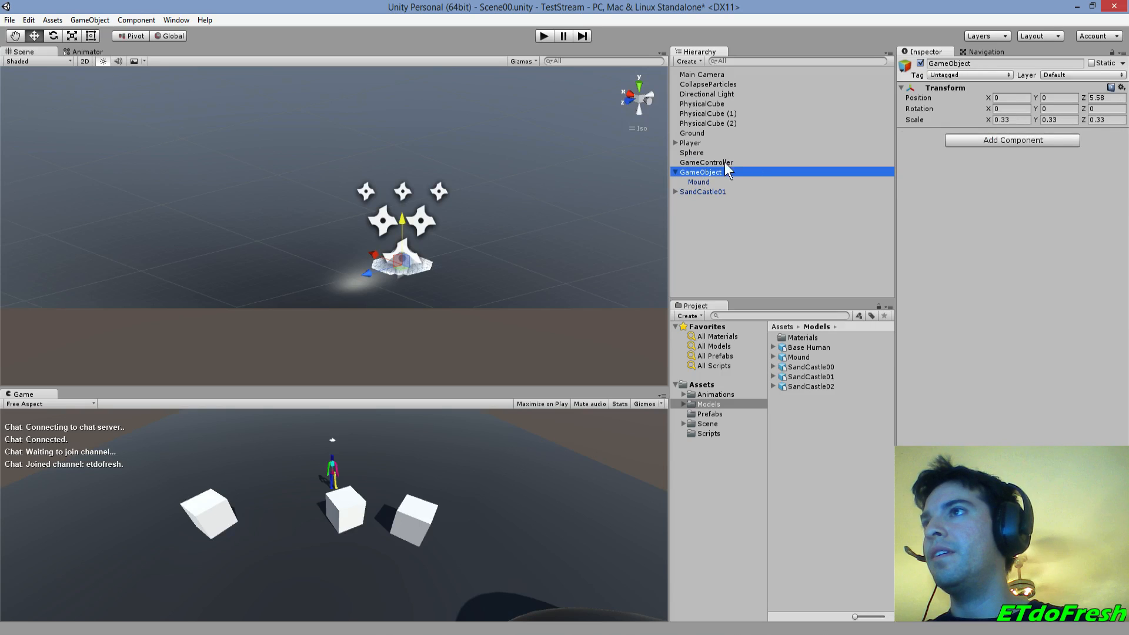
left_click(920, 63)
- Simulate CollapseParticles with the mound's parent GameObject inactive, and stop the preview
left_click(703, 84)
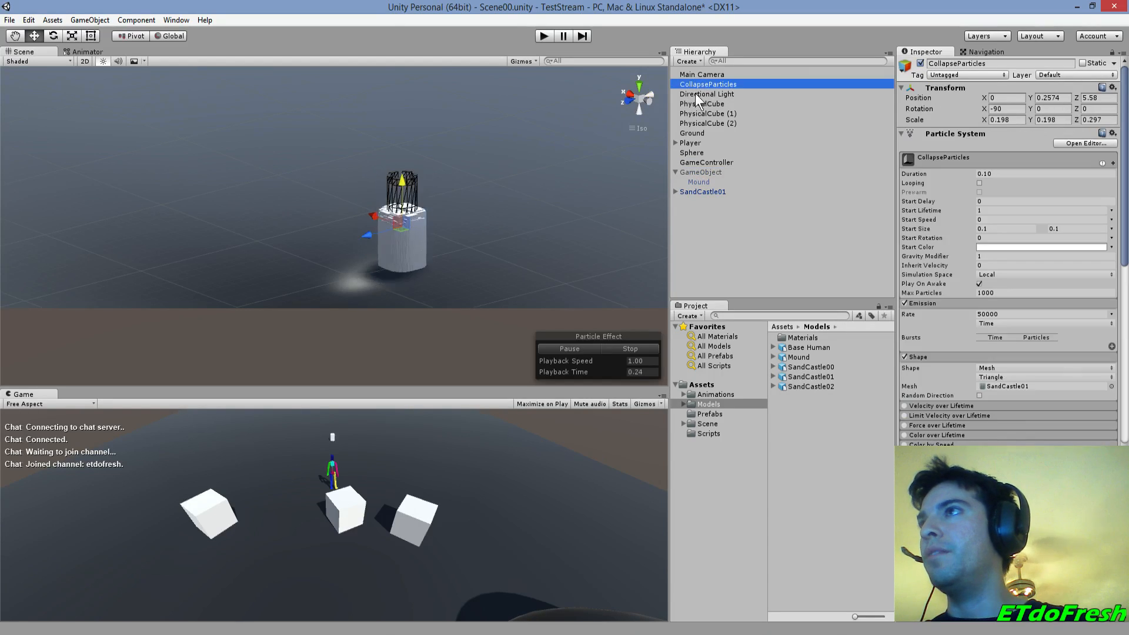
left_click(583, 351)
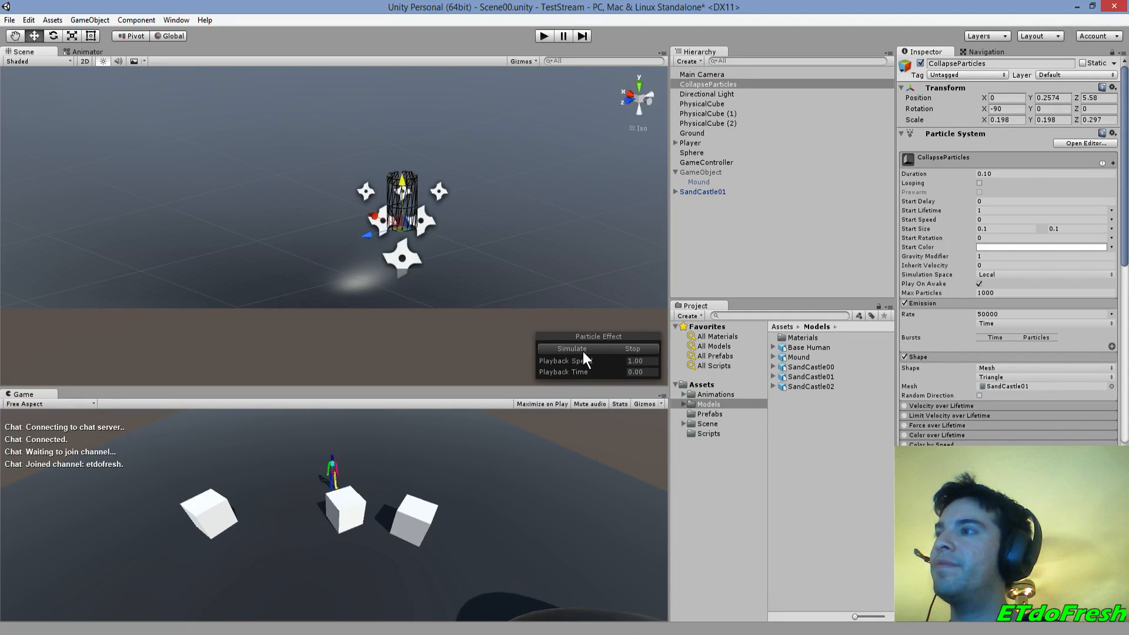
mouse_move(916, 202)
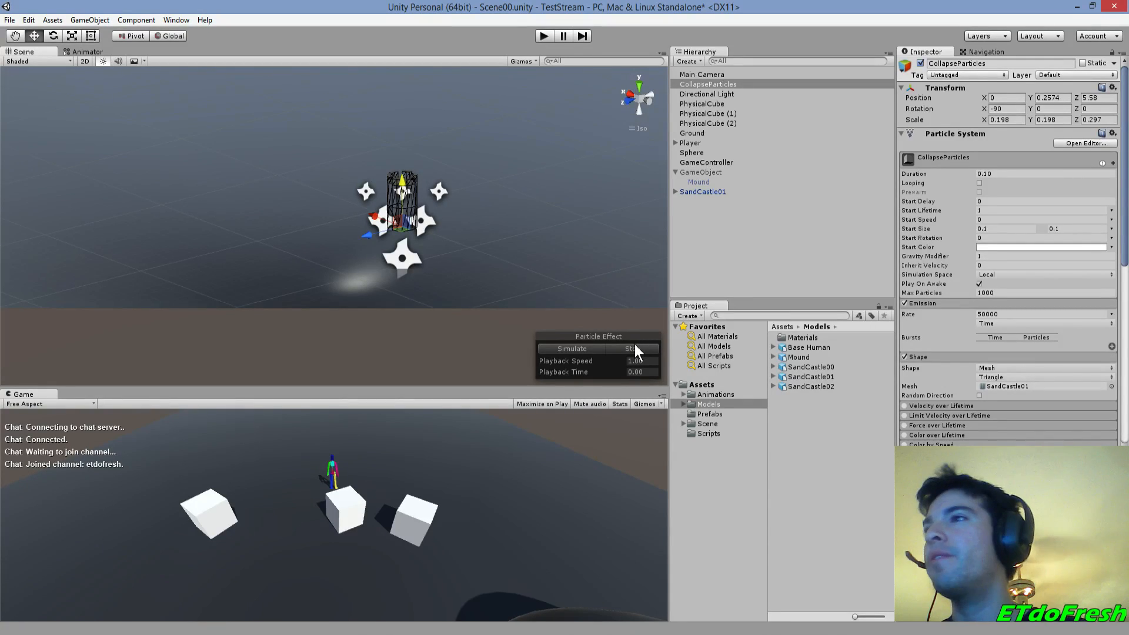
left_click(582, 347)
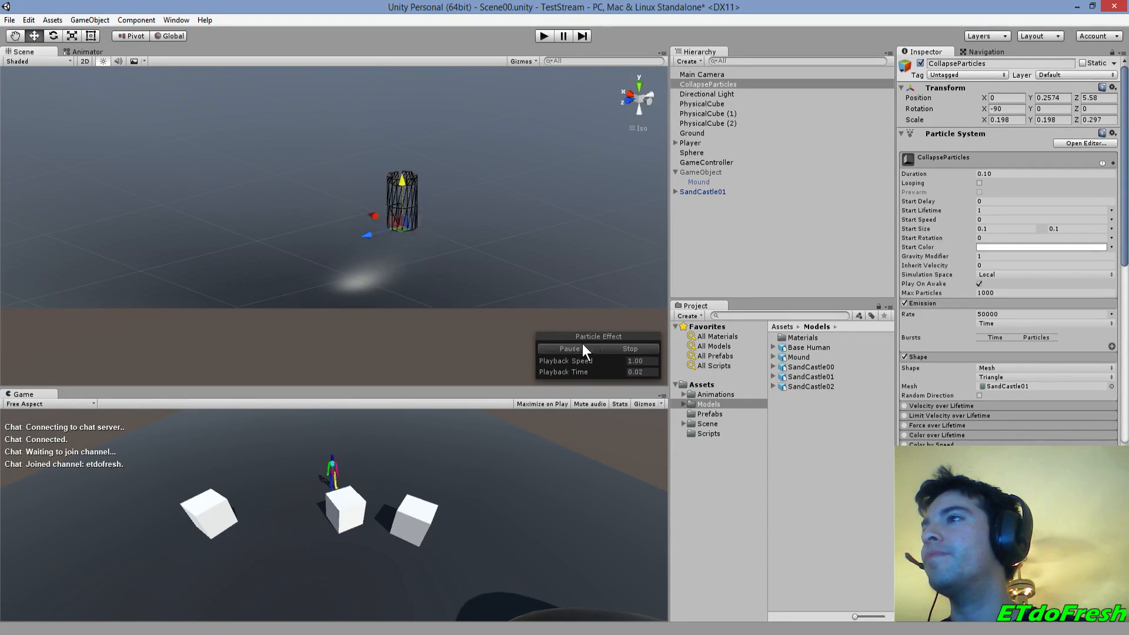
left_click(622, 347)
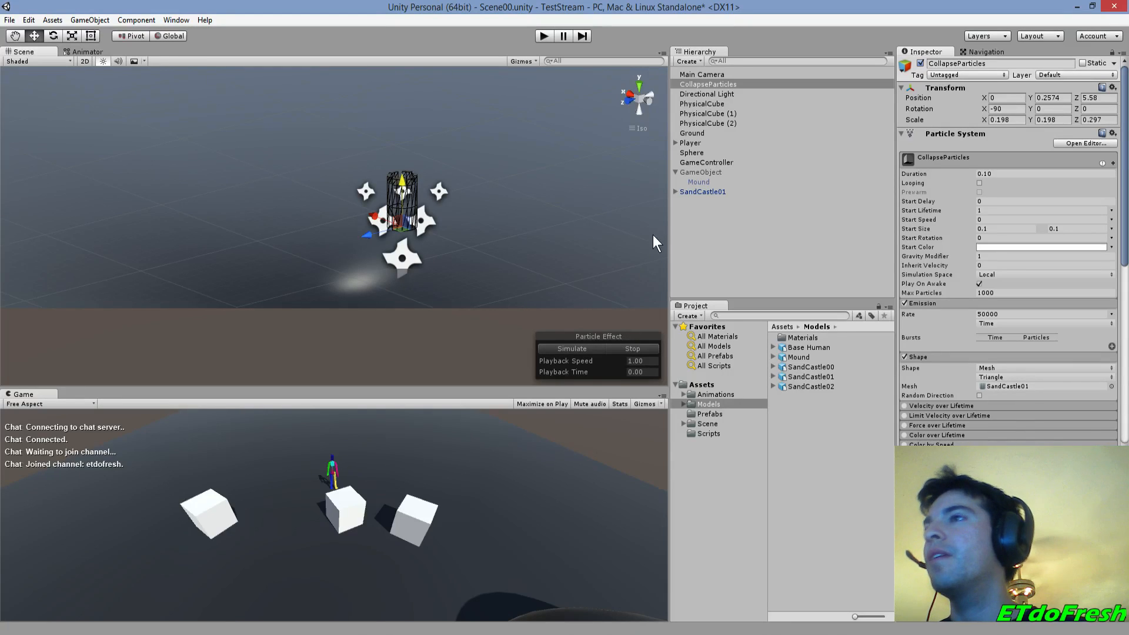
- Parent Mound and CollapseParticles to SandCastle01 again
left_click_drag(706, 82, 711, 181)
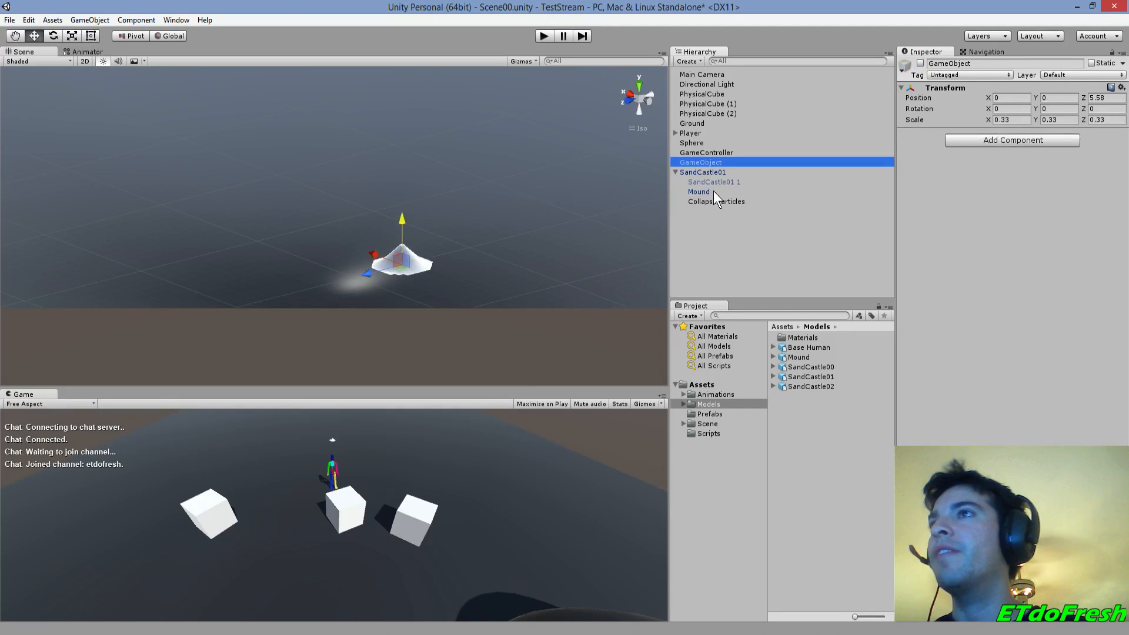
- Delete the inactive GameObject and set the simulation space of CollapseParticles to World
key("Delete")
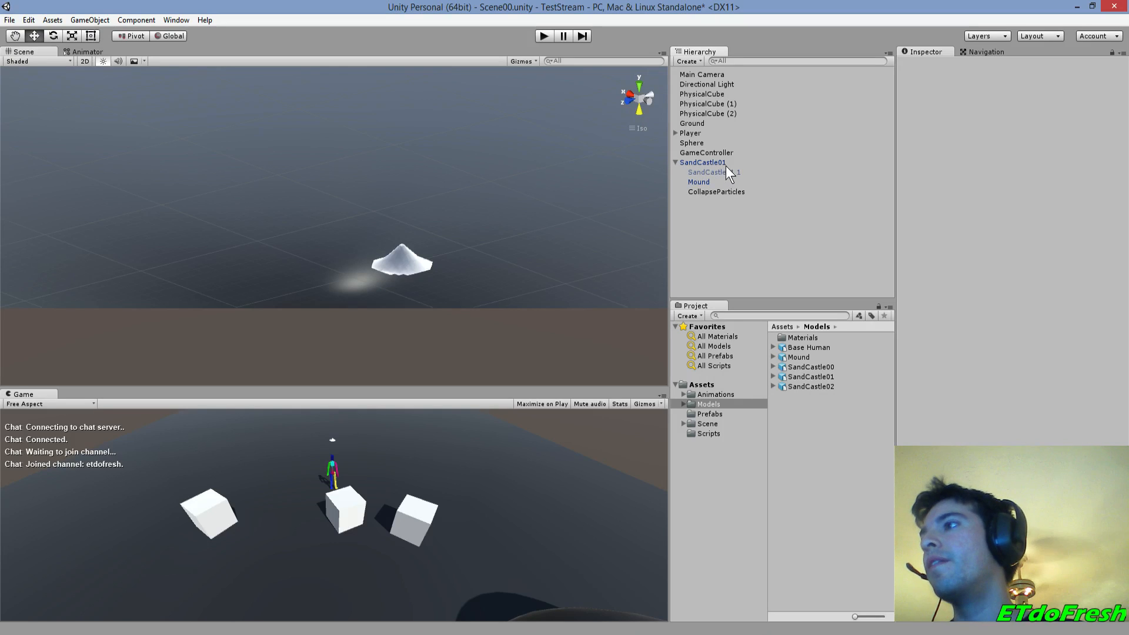
left_click(723, 193)
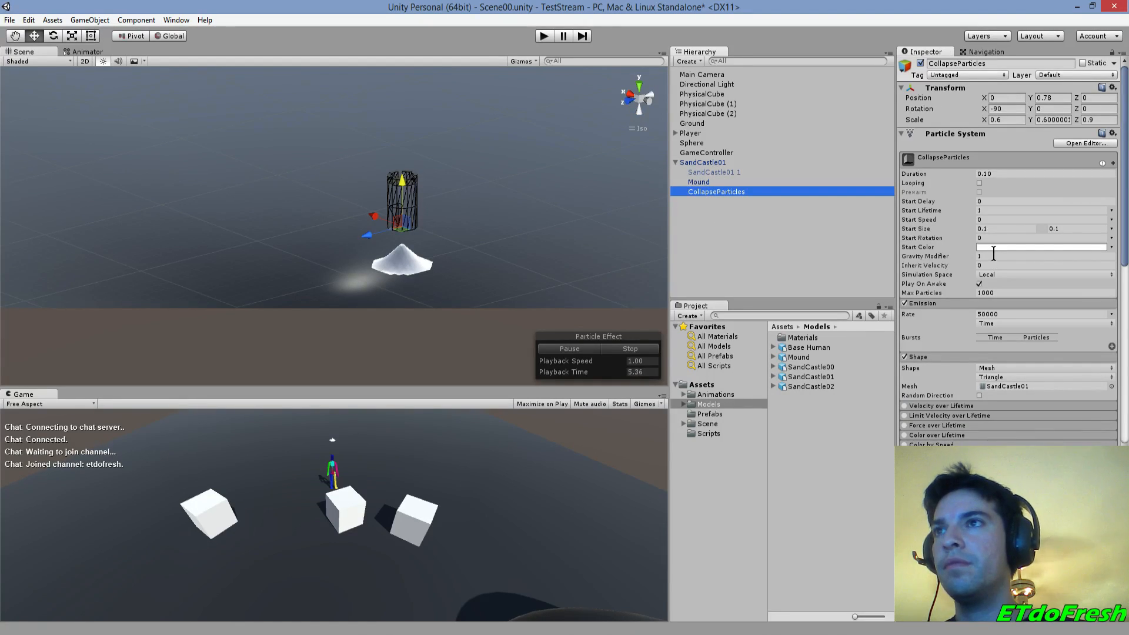
left_click(989, 275)
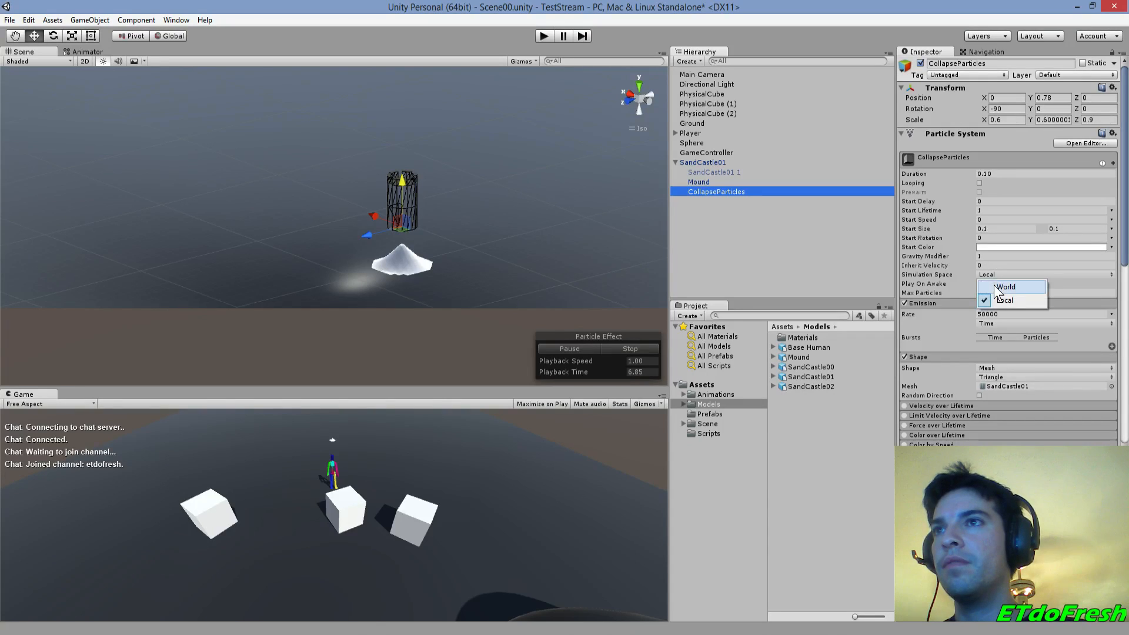
left_click(994, 286)
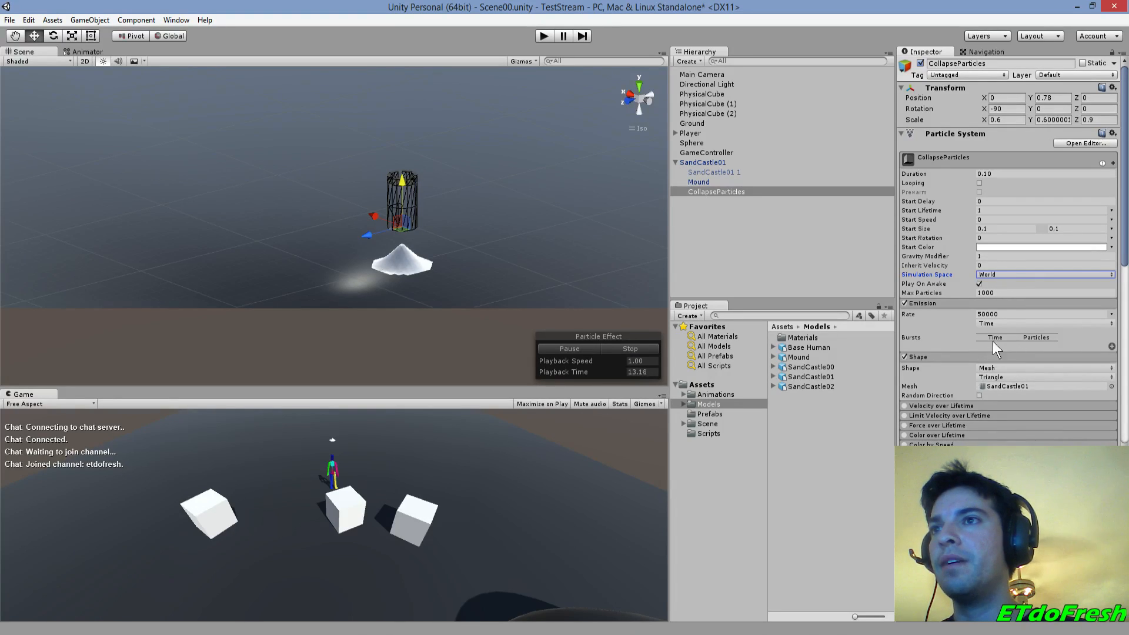
- Set the CollapseParticles emission rate to 1000 and simulate the effect several times
left_click(1011, 315)
type("1000")
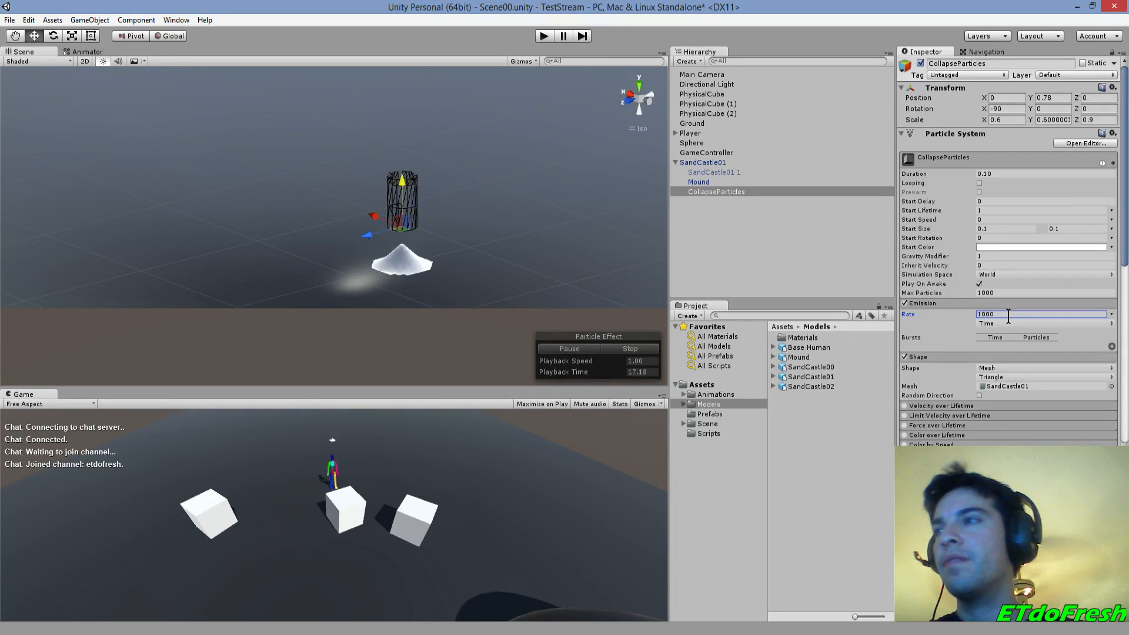
left_click(628, 349)
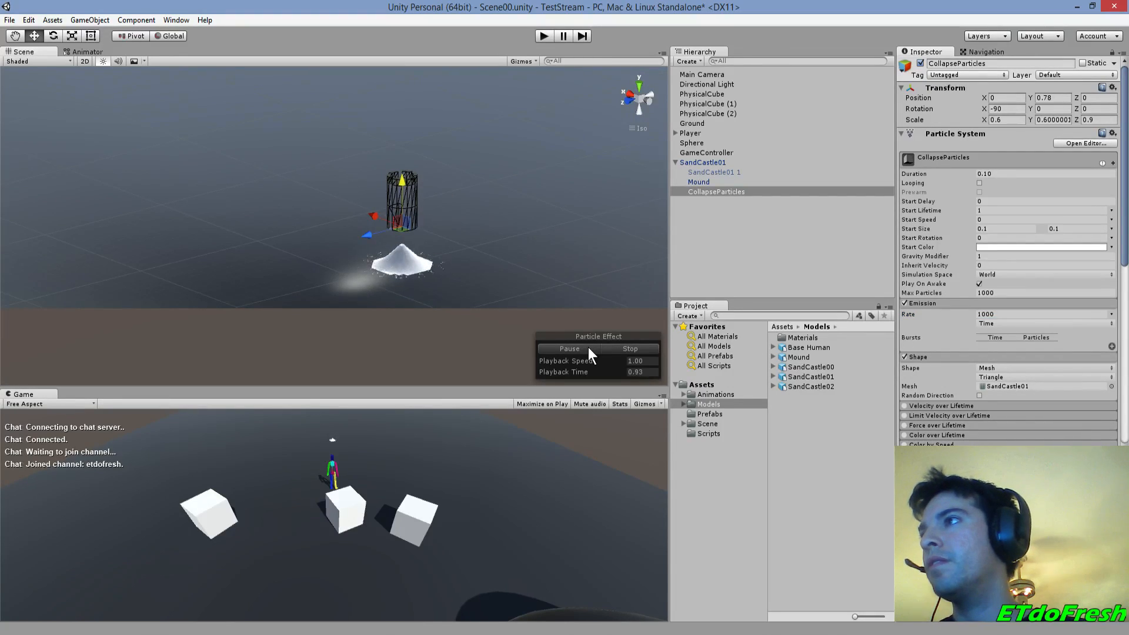
left_click(591, 347)
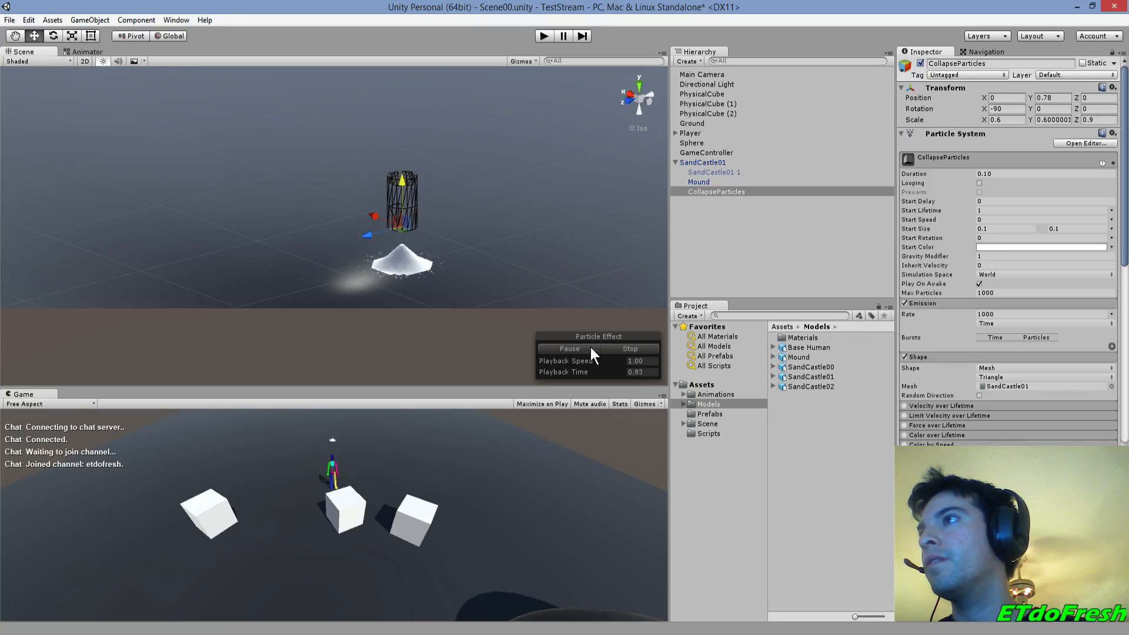
left_click(590, 347)
left_click(591, 347)
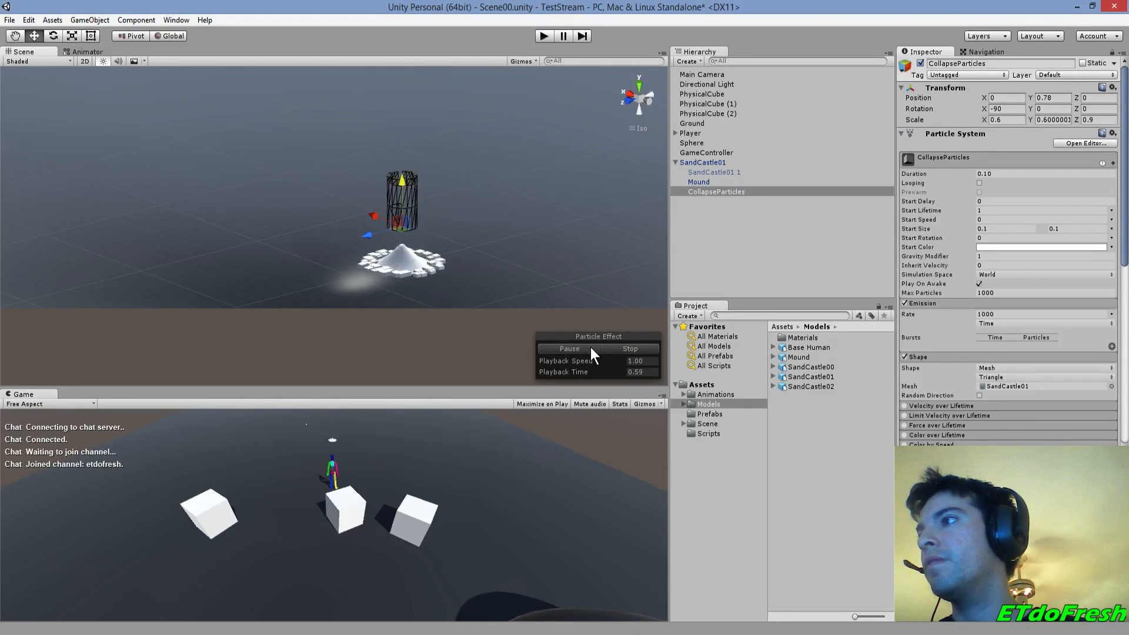
- Test the particle effect with an emission rate of 100 and again with 300
left_click(1003, 315)
type("100")
key("Return")
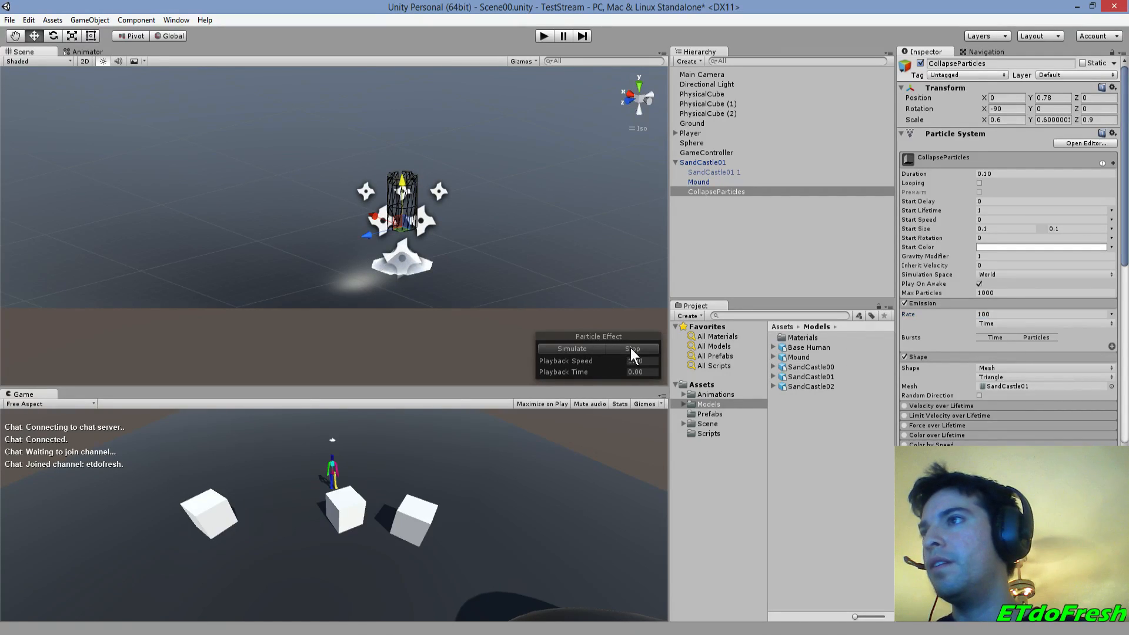
left_click(588, 348)
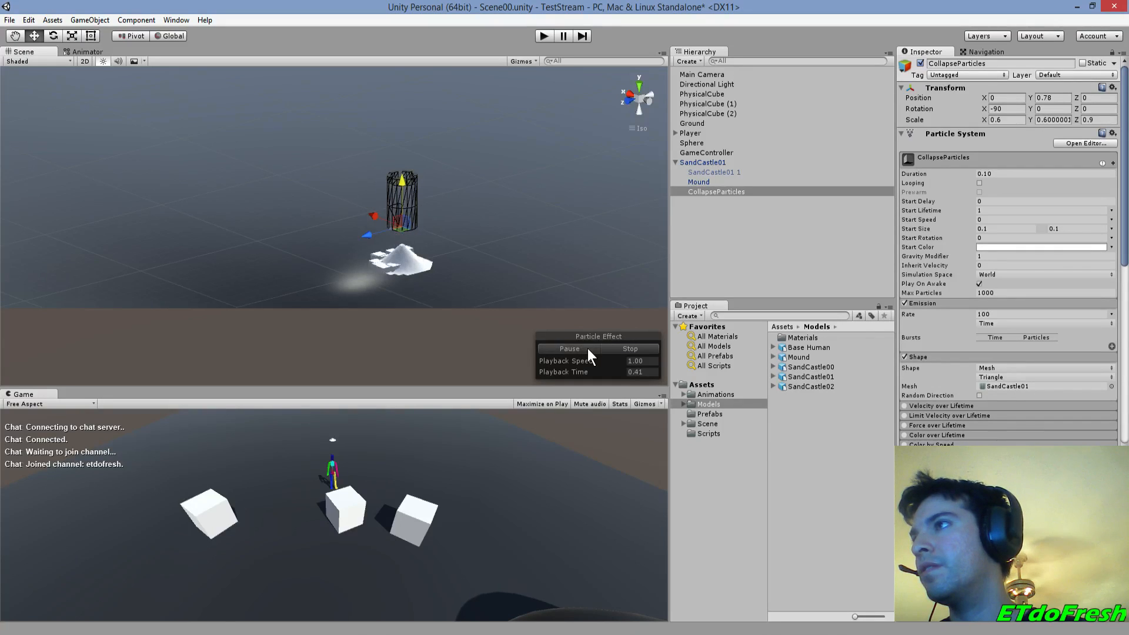
left_click(1024, 312)
type("3")
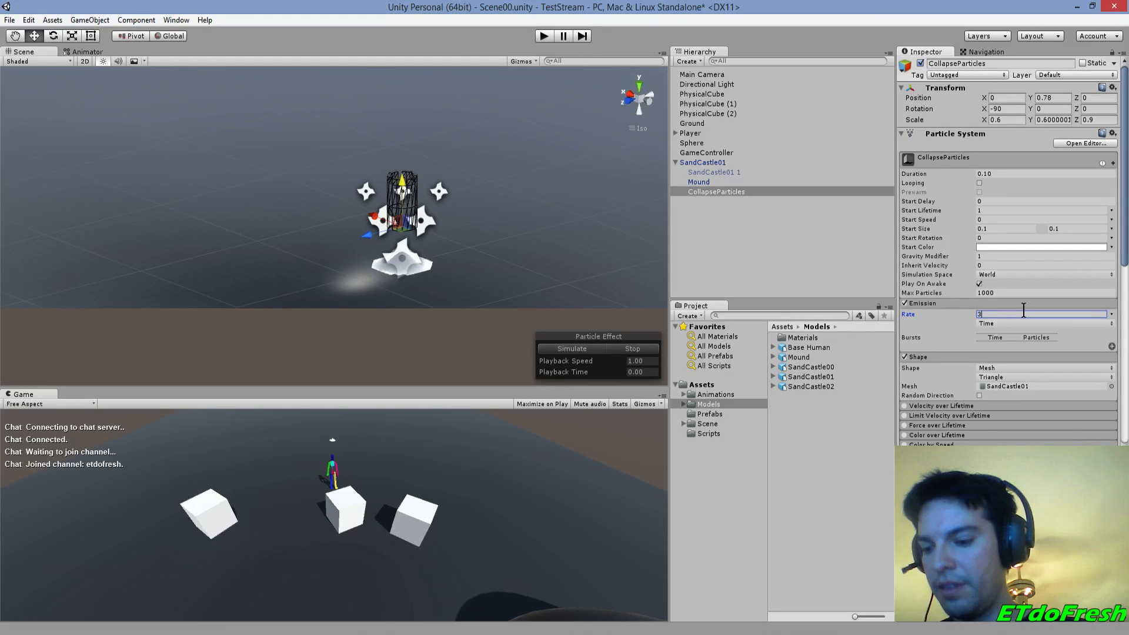
type("00")
left_click(584, 347)
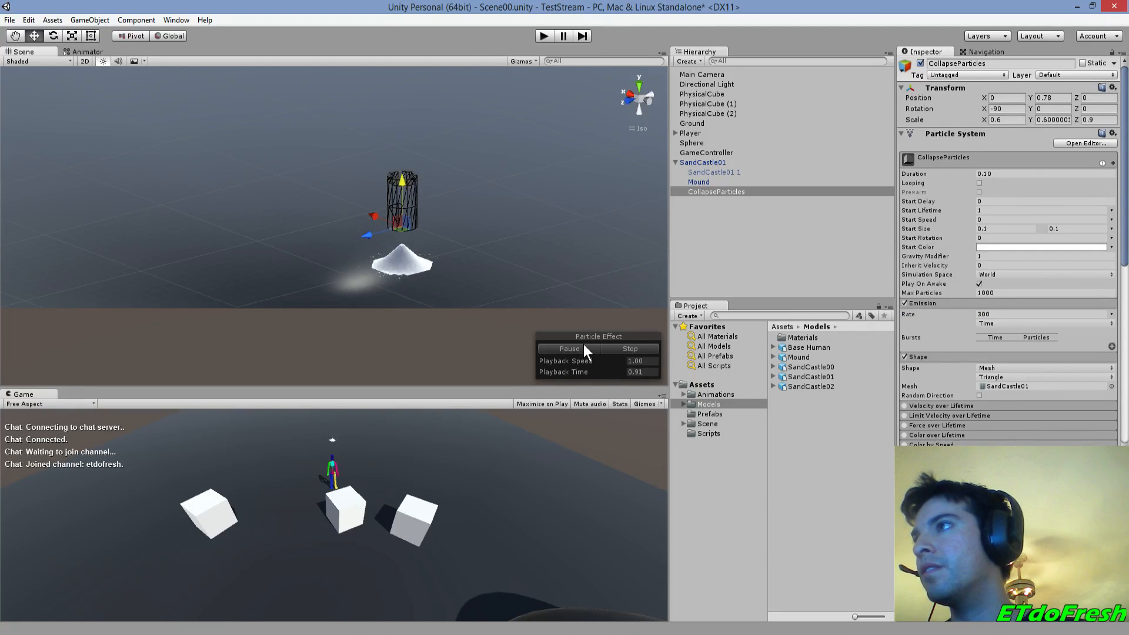
- Set the emission rate to 400 and replay the particle simulation repeatedly to judge the density
left_click(979, 311)
type("400")
left_click(589, 349)
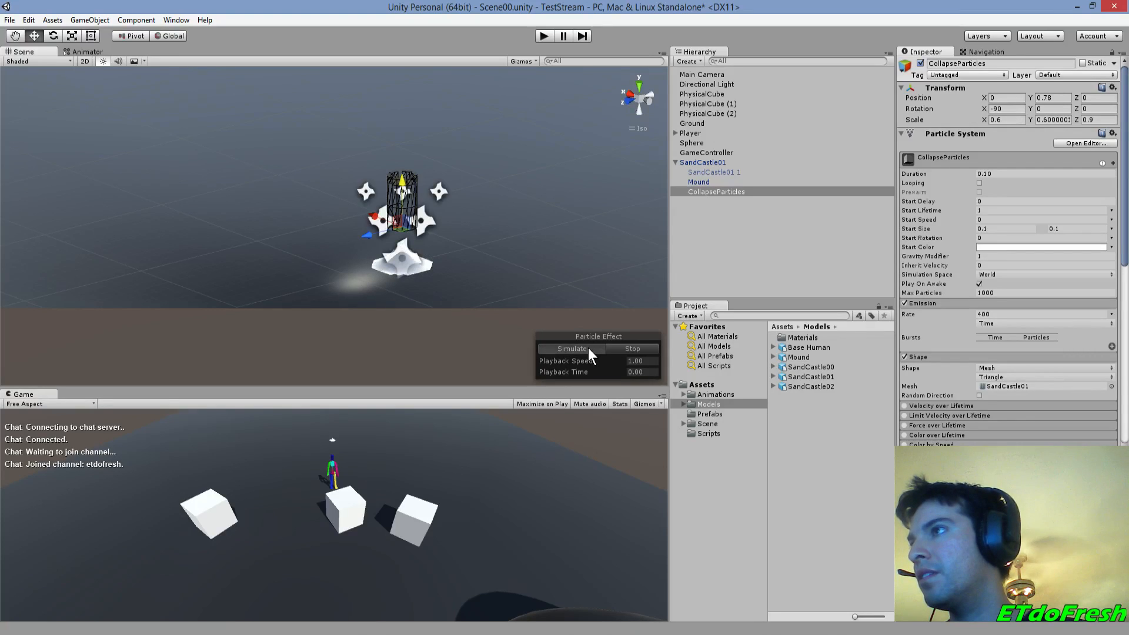
left_click(588, 348)
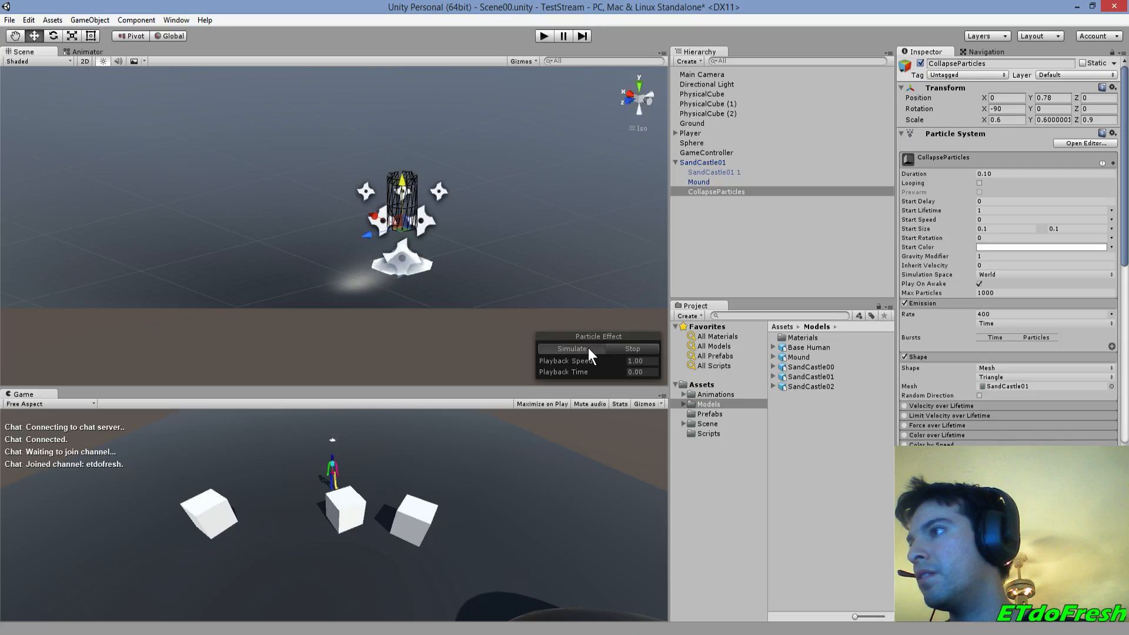
left_click(588, 348)
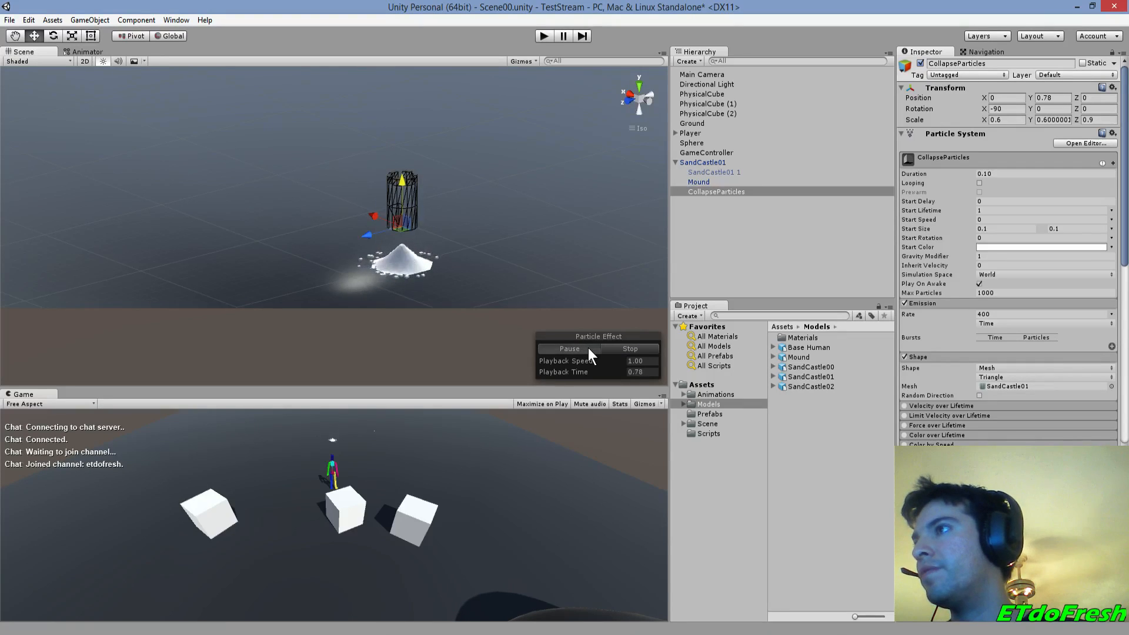
left_click(588, 347)
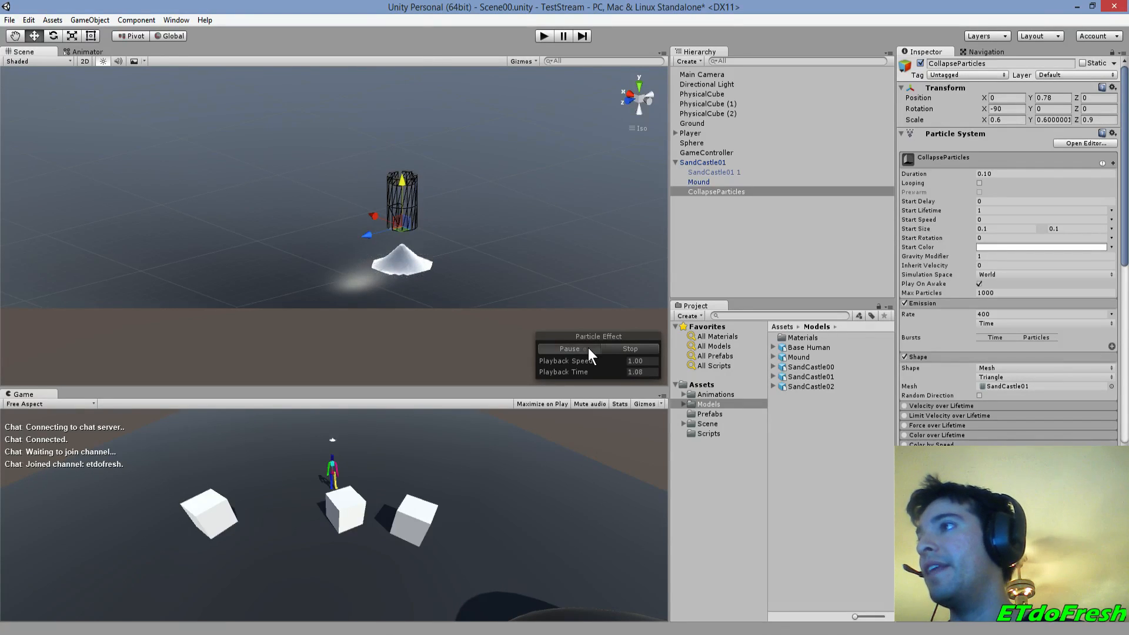
left_click(588, 348)
left_click(589, 348)
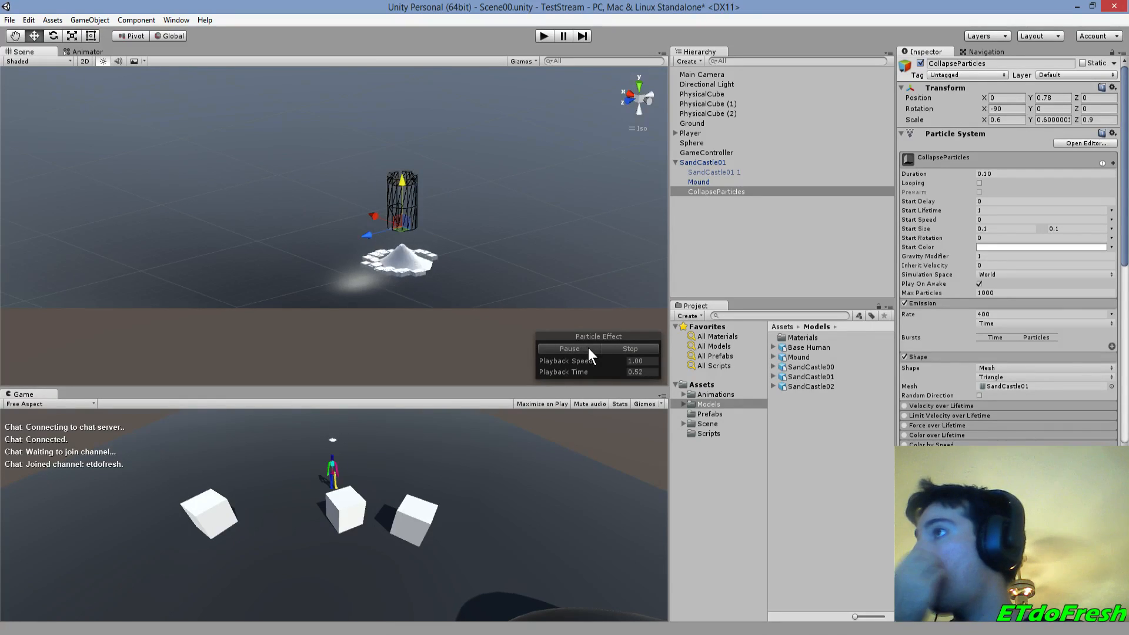
- Simulate the collapse effect at an emission rate of 500 and again at 600
left_click(991, 313)
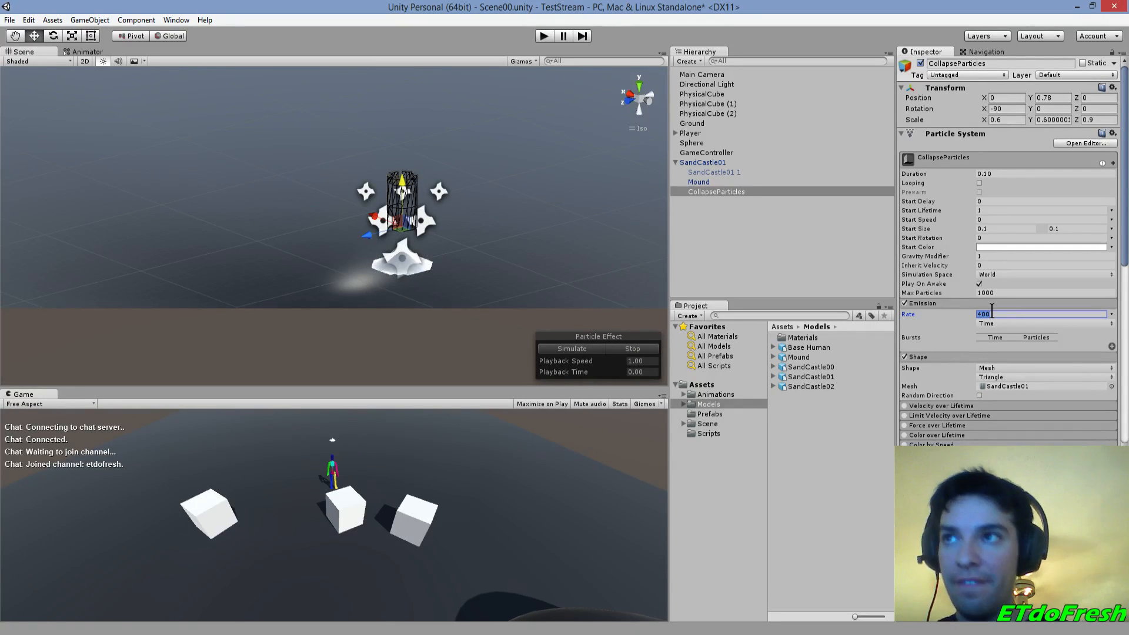
left_click(566, 349)
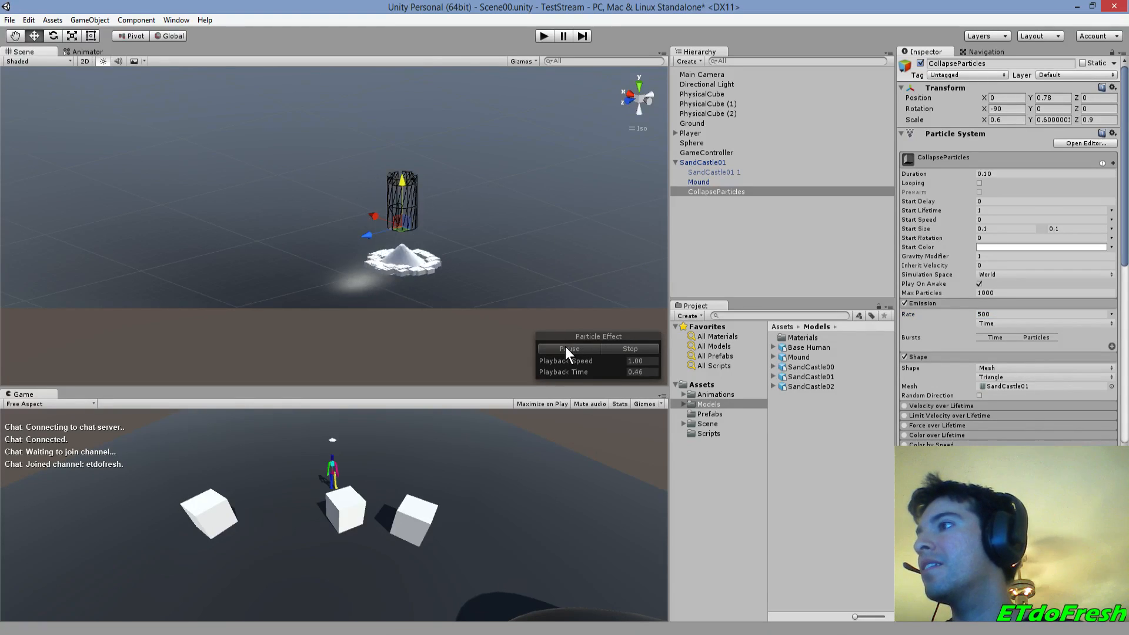
left_click(566, 348)
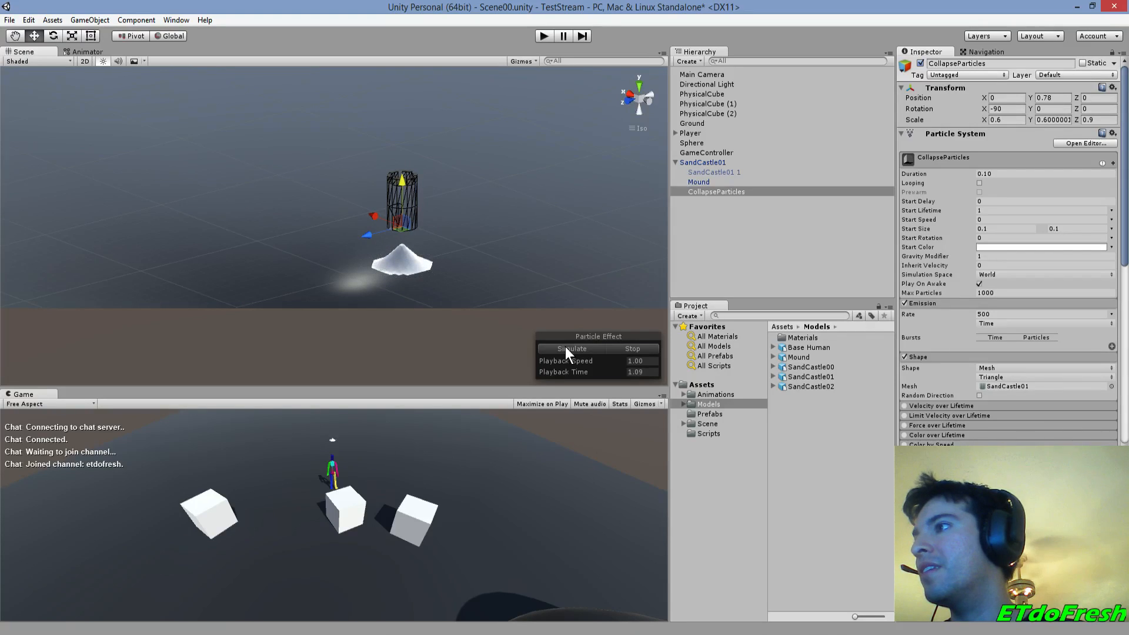
left_click(985, 314)
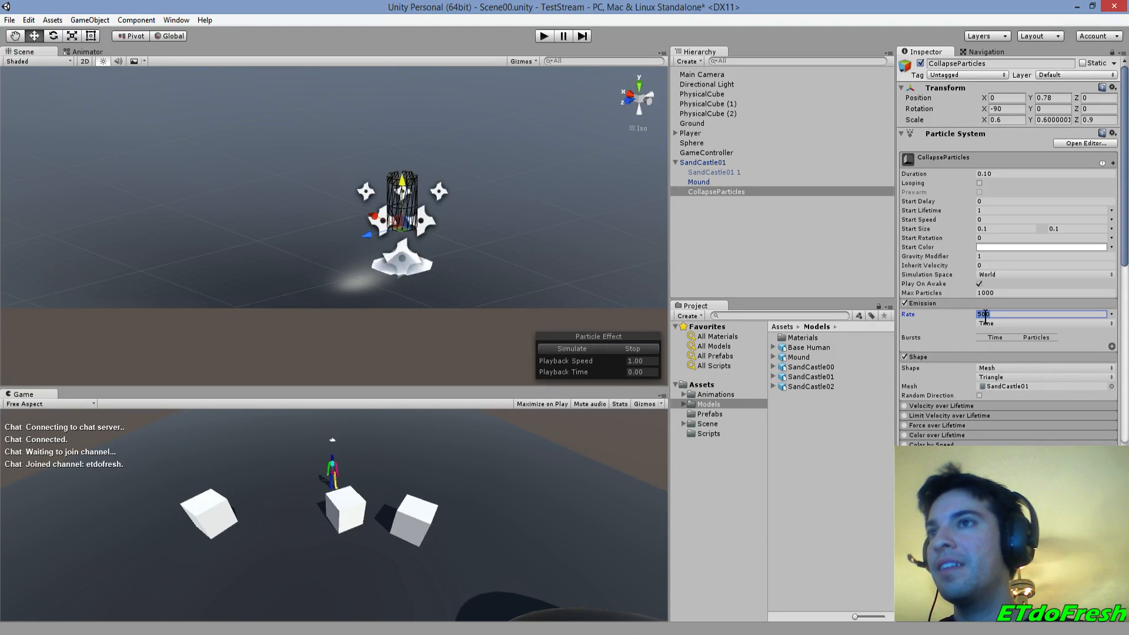
type("600")
left_click(581, 345)
- Raise the emission rate to 700 and to 800, simulating the effect at each value
left_click(992, 315)
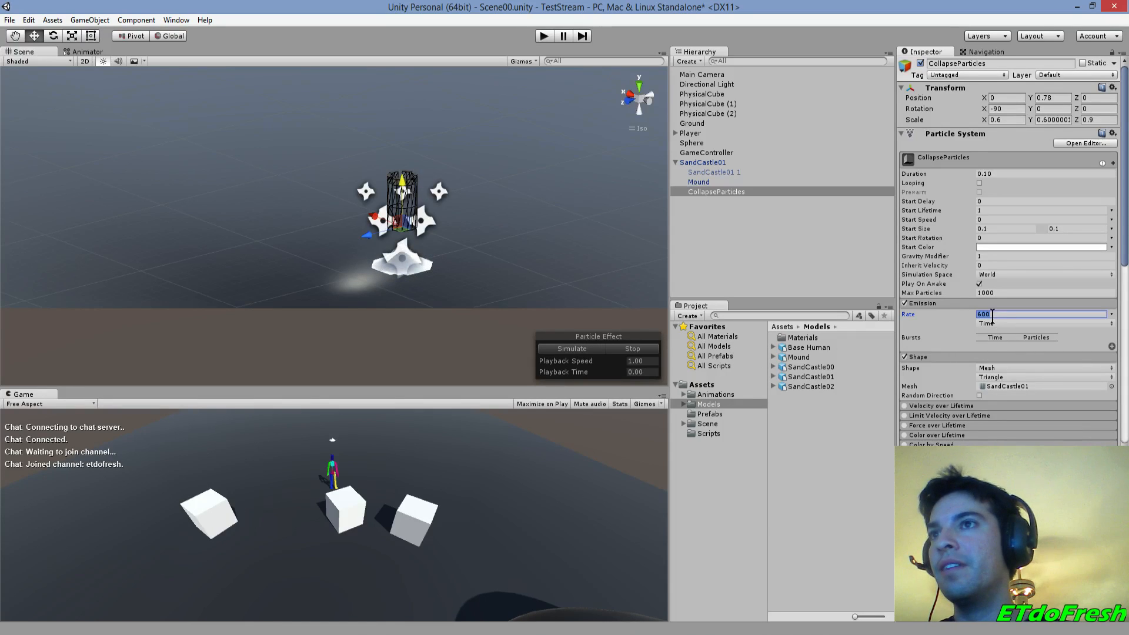
type("700")
left_click(594, 344)
left_click(993, 317)
type("80")
left_click(592, 343)
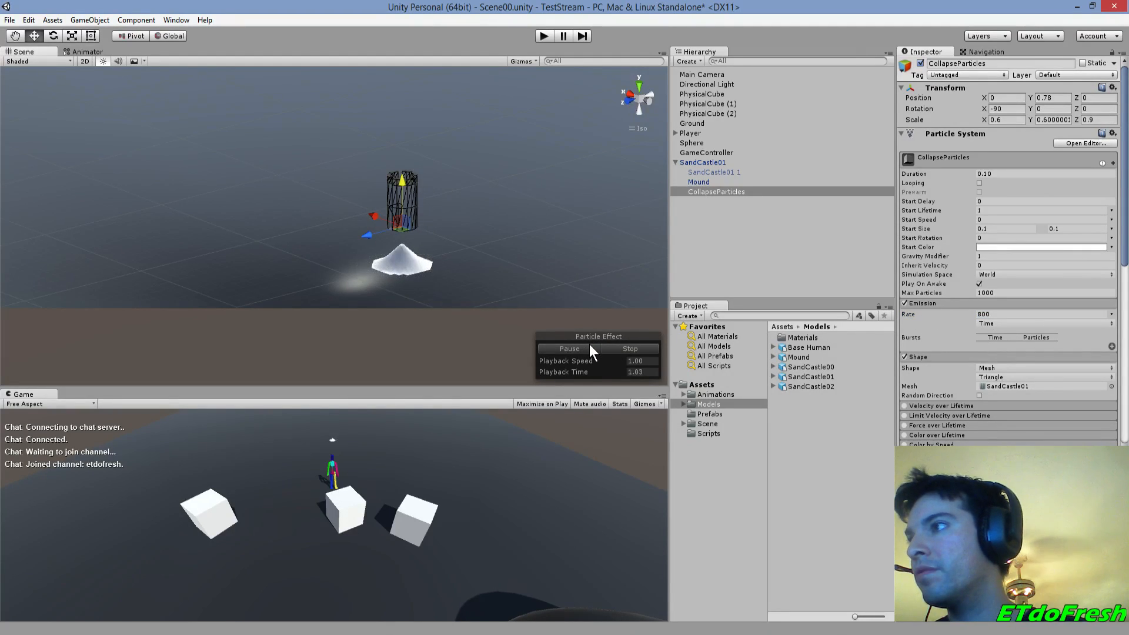
- Raise the emission rate to 900 and to 1000, previewing the particles at each value
left_click(998, 316)
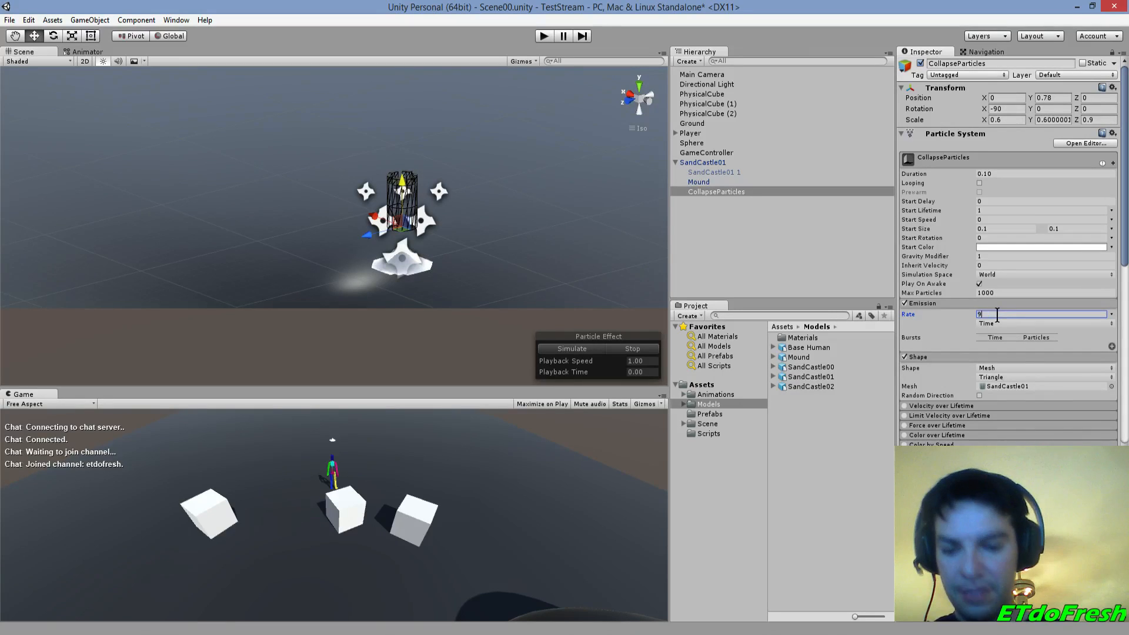
type("900")
left_click(586, 347)
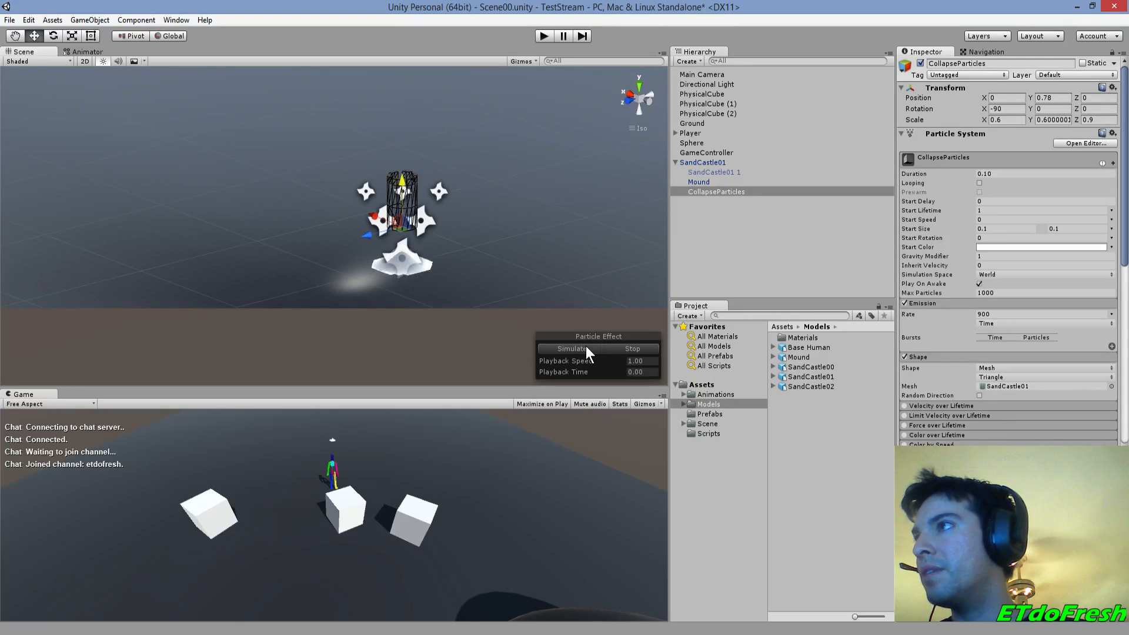
left_click(986, 314)
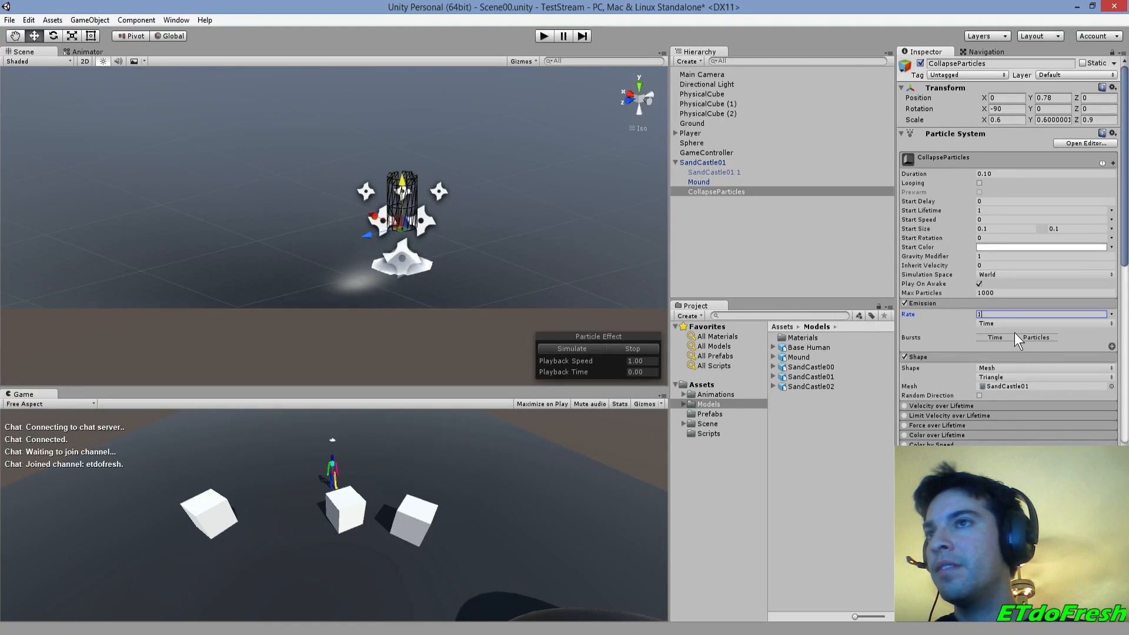
left_click(583, 350)
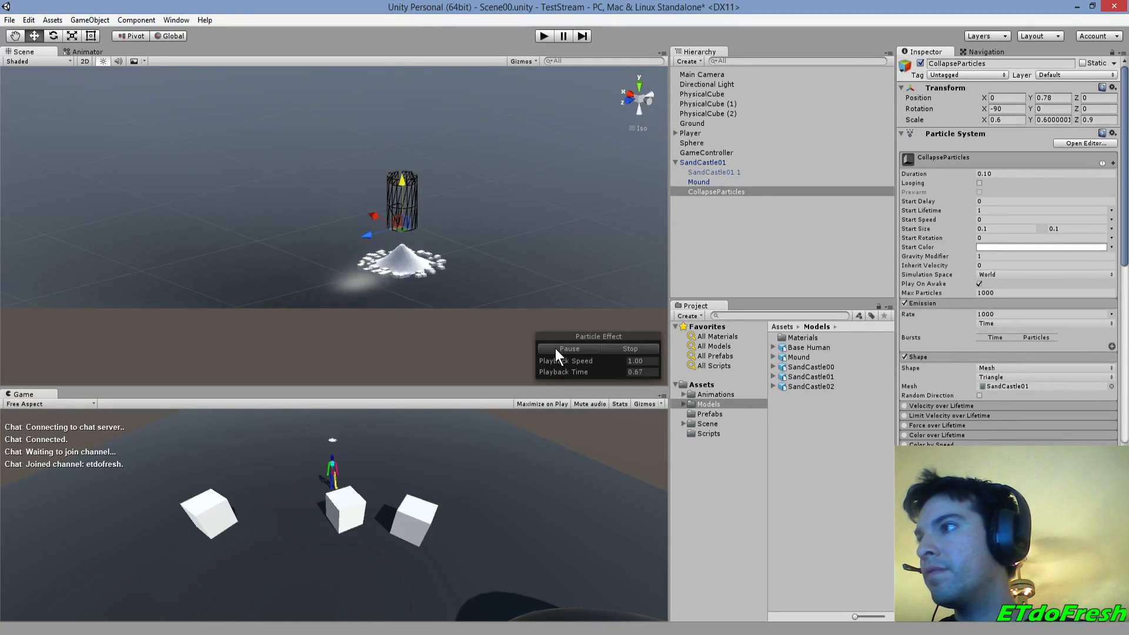
- Set Max Particles of CollapseParticles to 999999 and simulate the effect at an emission rate of 1000
left_click(994, 314)
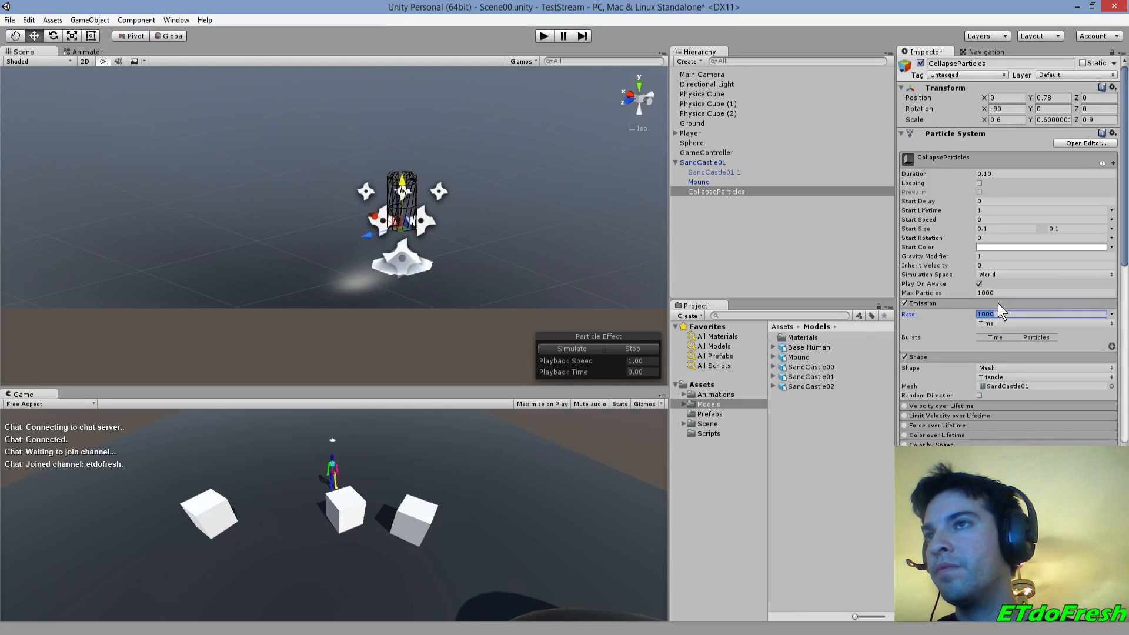
left_click(999, 293)
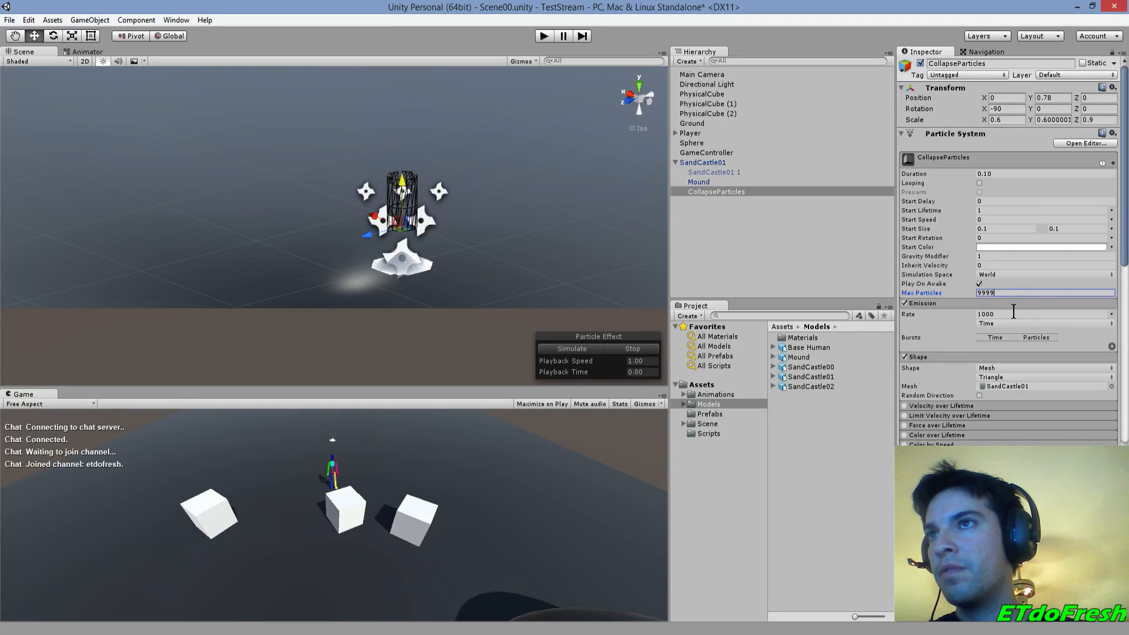
type("999999")
left_click(1007, 314)
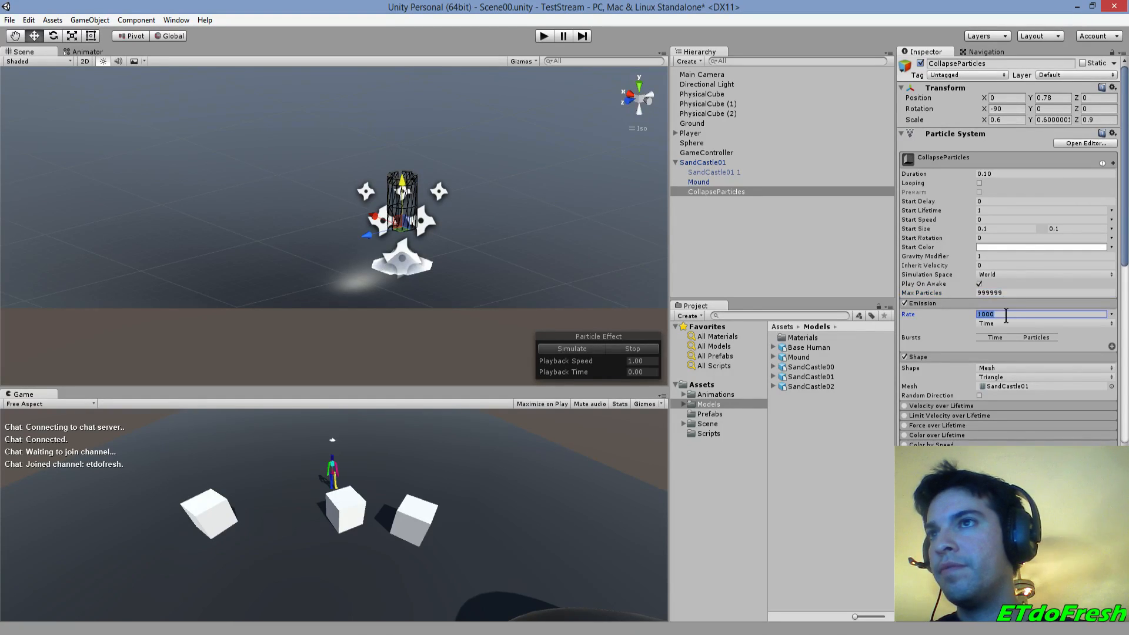
left_click(599, 346)
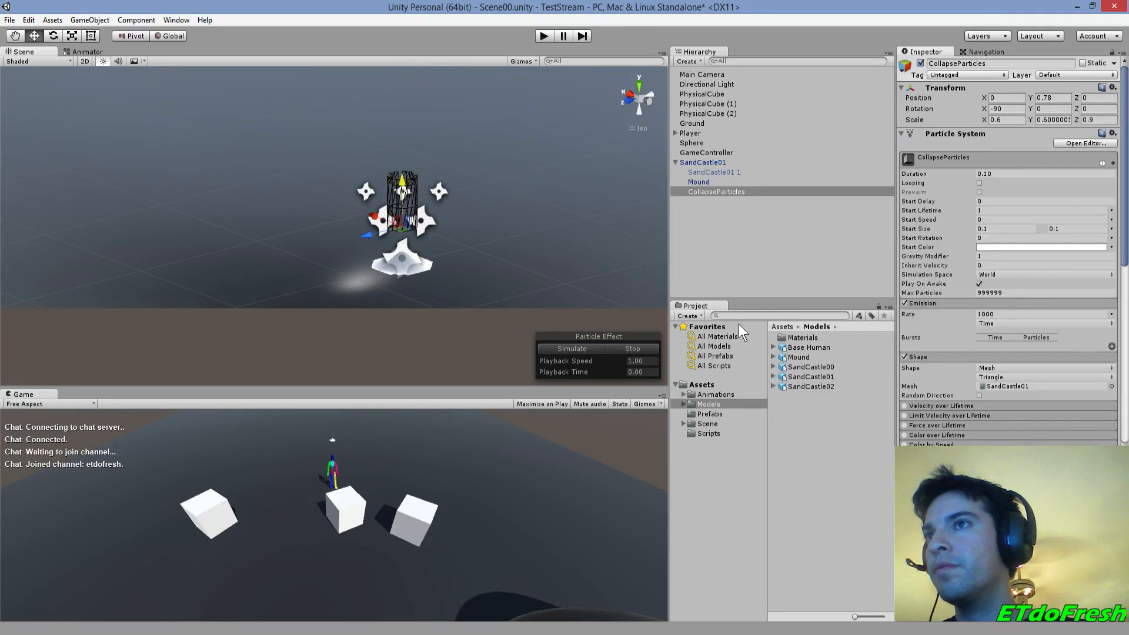
left_click(581, 347)
left_click(582, 348)
left_click(581, 347)
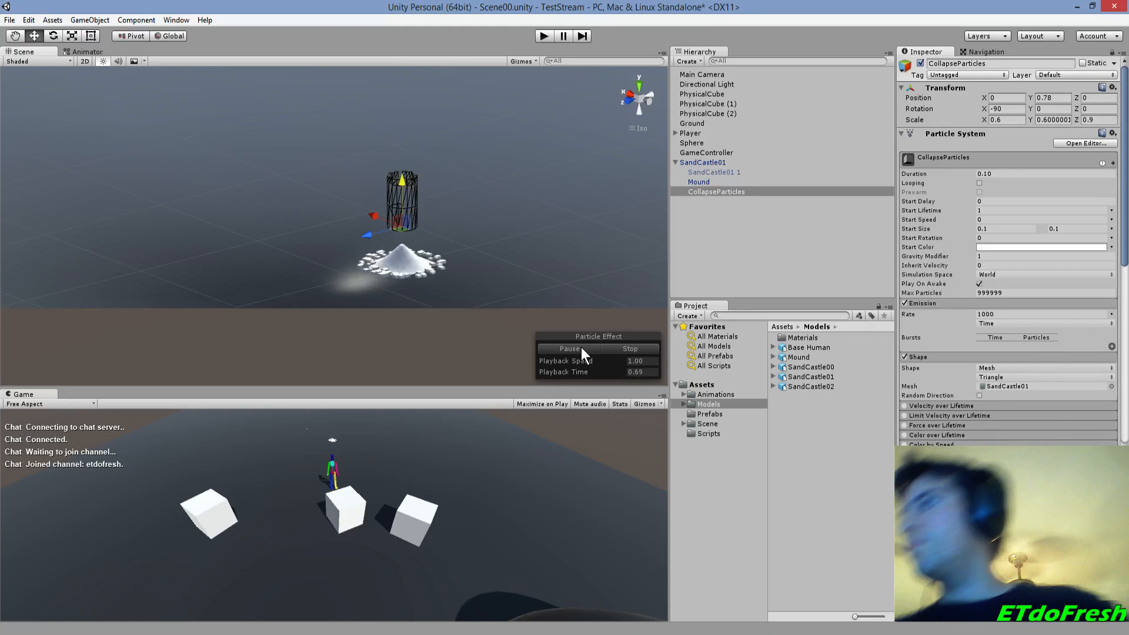
- Set the emission rate to 800 and simulate the effect with the raised particle limit
left_click(1016, 315)
type("800")
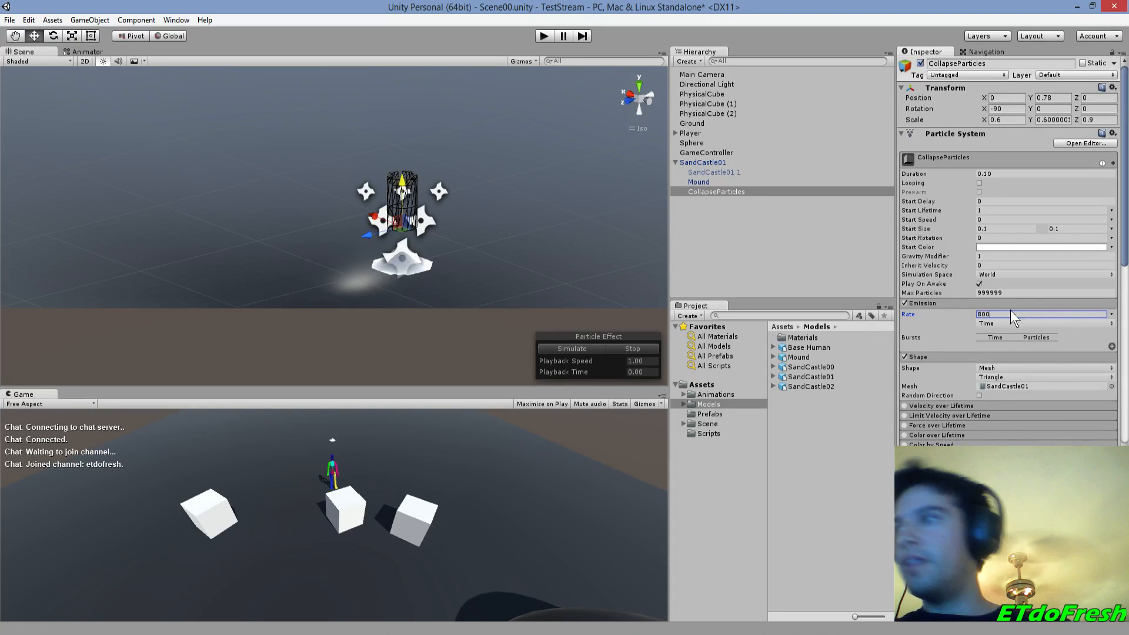
left_click(567, 347)
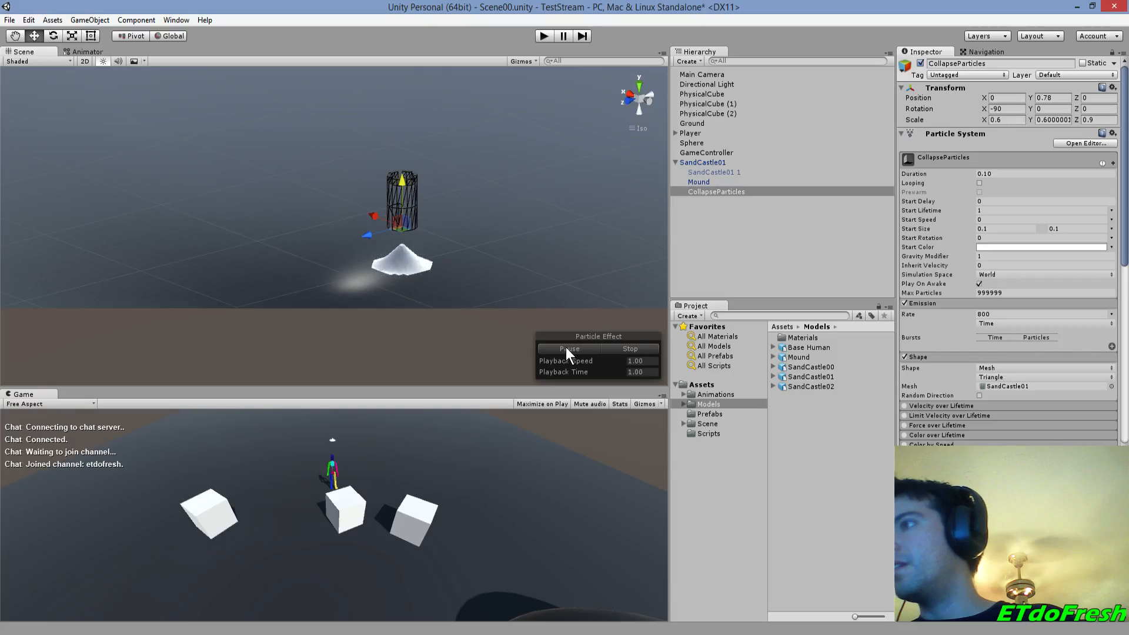
- Set the emission rate of CollapseParticles to 600 and simulate the effect
left_click(990, 314)
type("600")
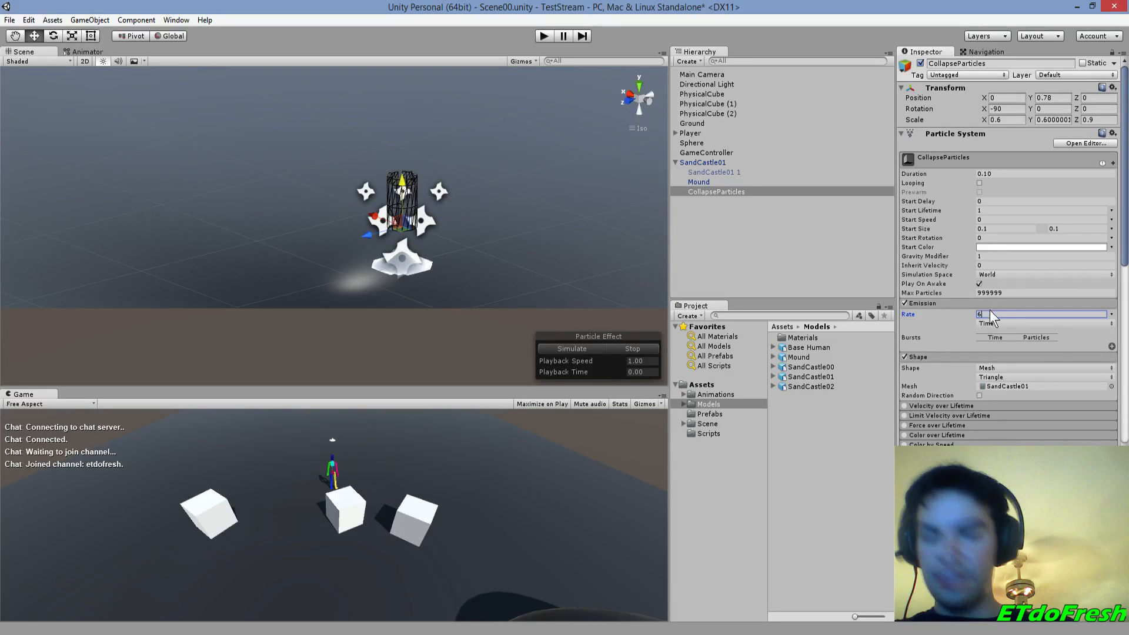
left_click(586, 348)
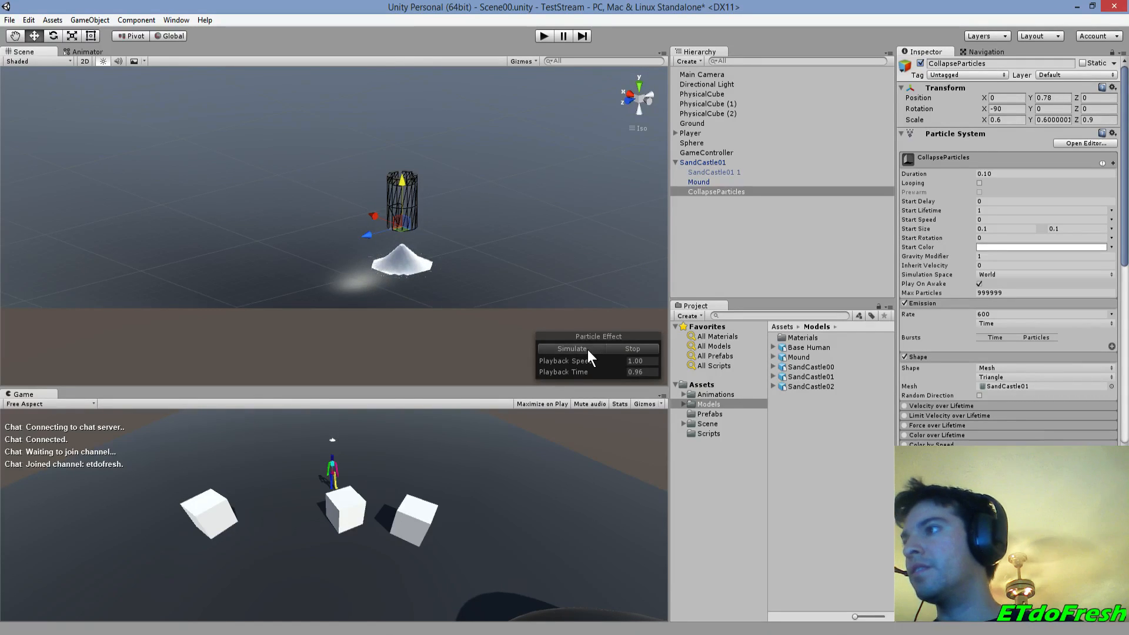
- Set Max Particles back to 1000 and the emission rate to 1000, simulating the effect
left_click(981, 292)
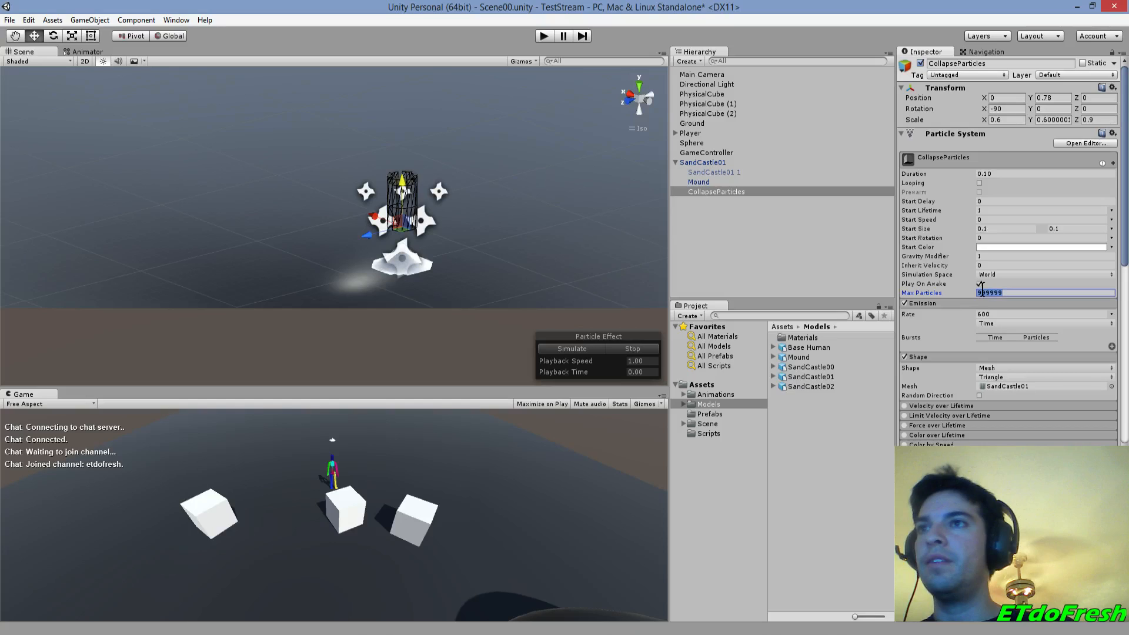
left_click(562, 348)
left_click(988, 313)
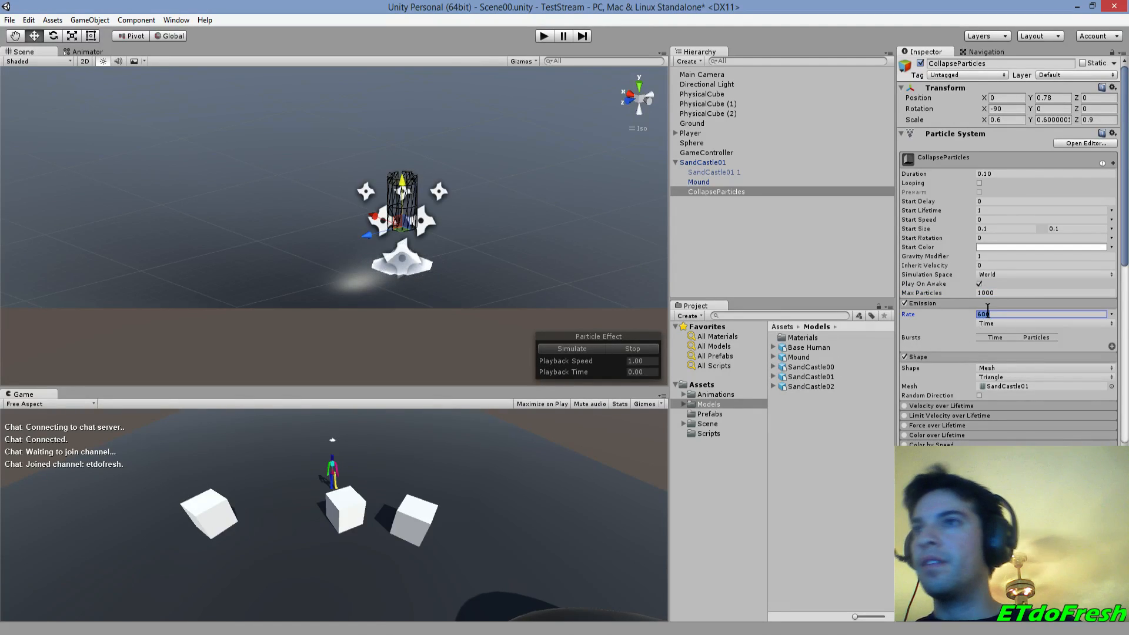
type("1000")
left_click(549, 348)
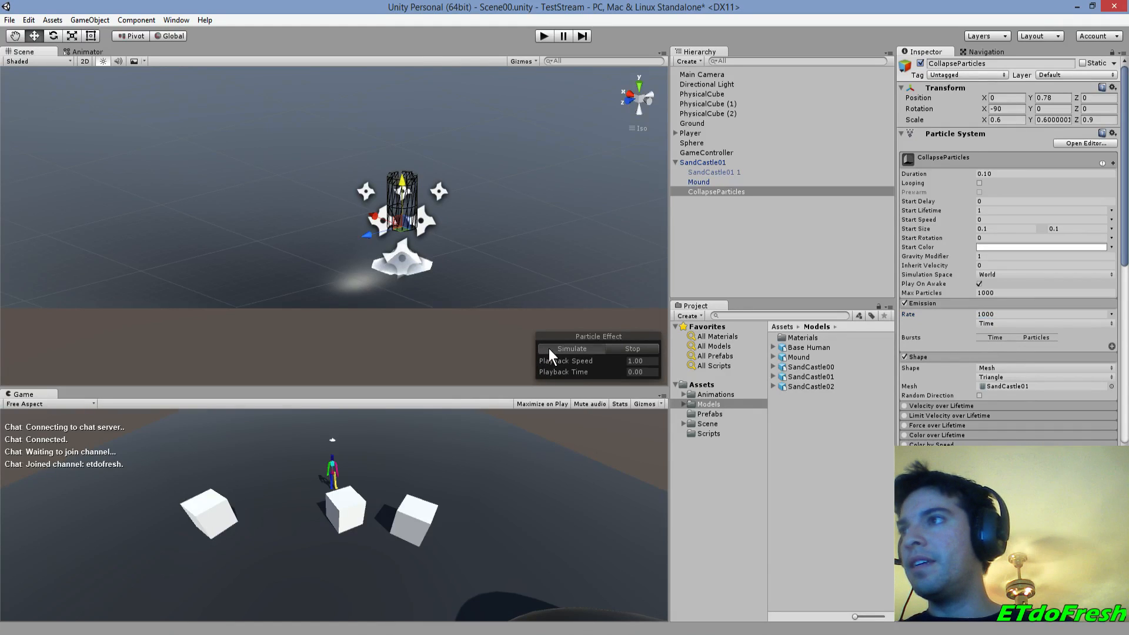
- Enable Looping on CollapseParticles, simulate it, and set both Duration and Start Lifetime to 5
left_click(979, 183)
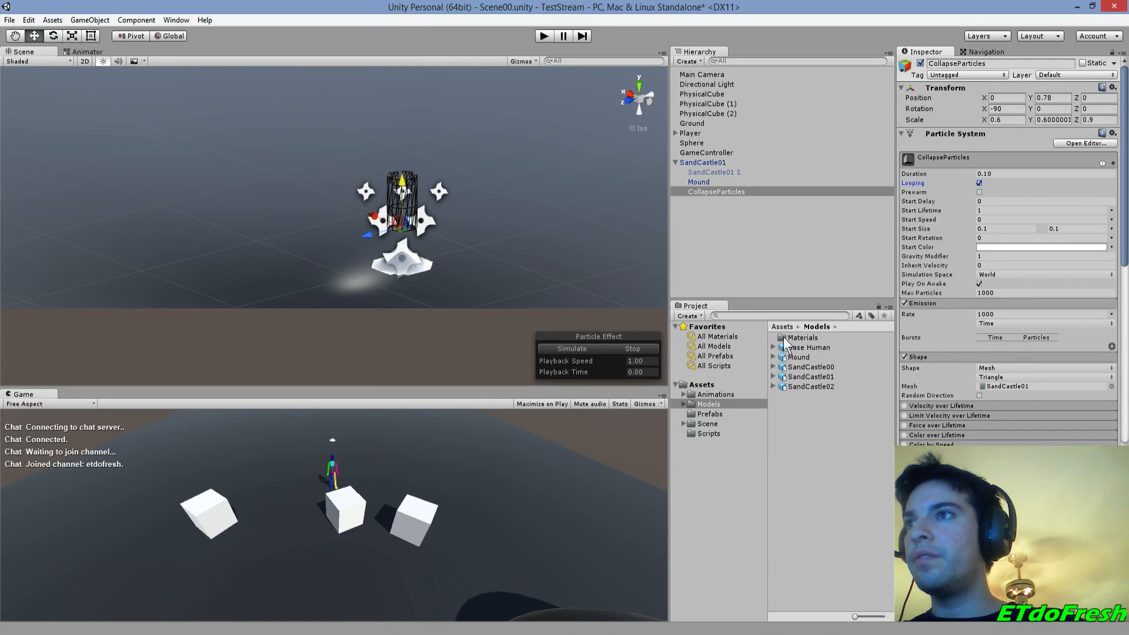
left_click(563, 348)
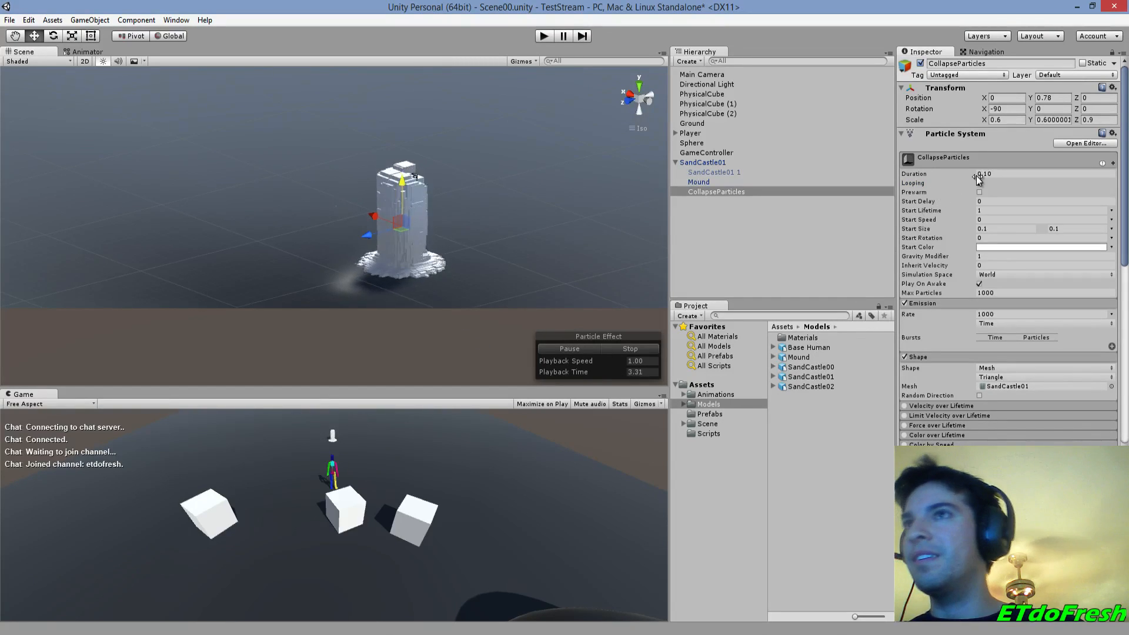
left_click(993, 176)
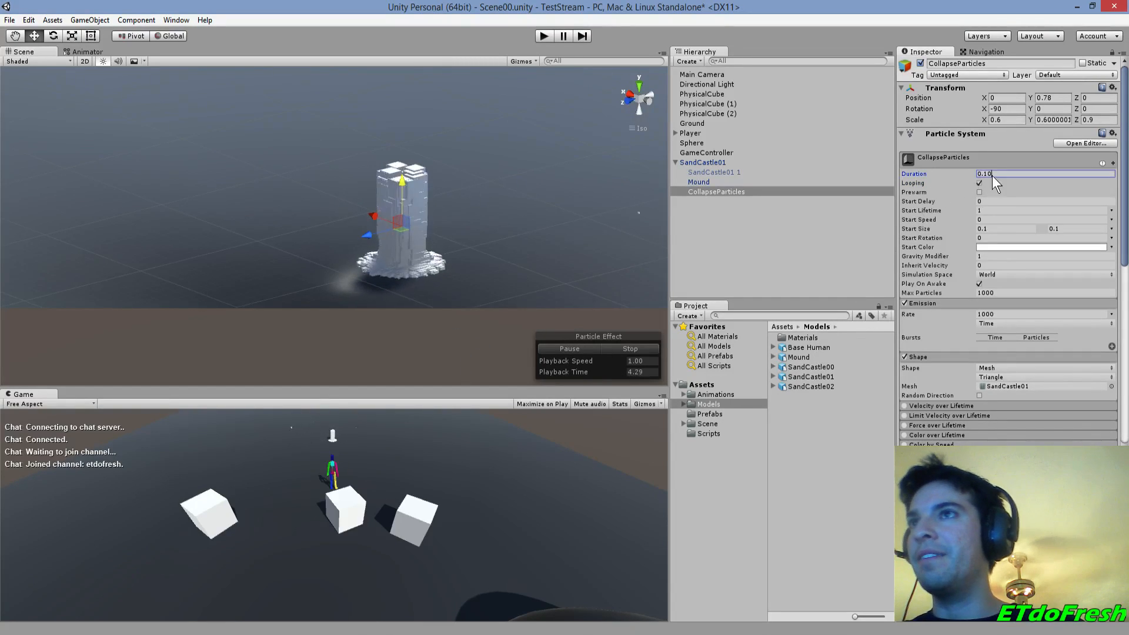
left_click(987, 210)
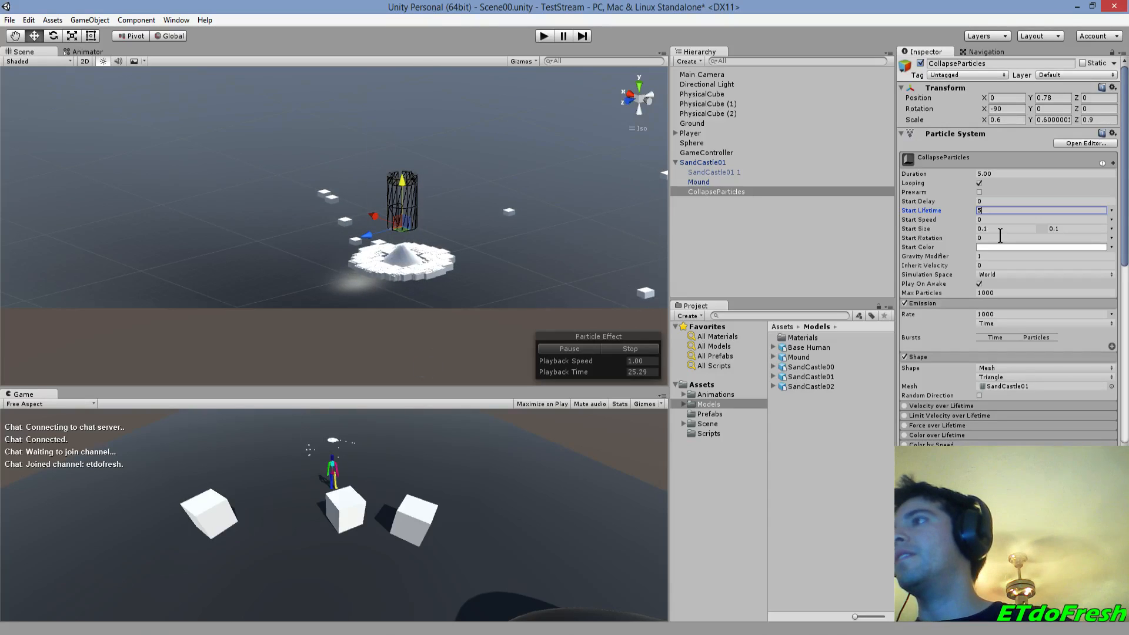
- Set the emission rate of CollapseParticles to 600 and change its emitter shape to Sphere
left_click(995, 314)
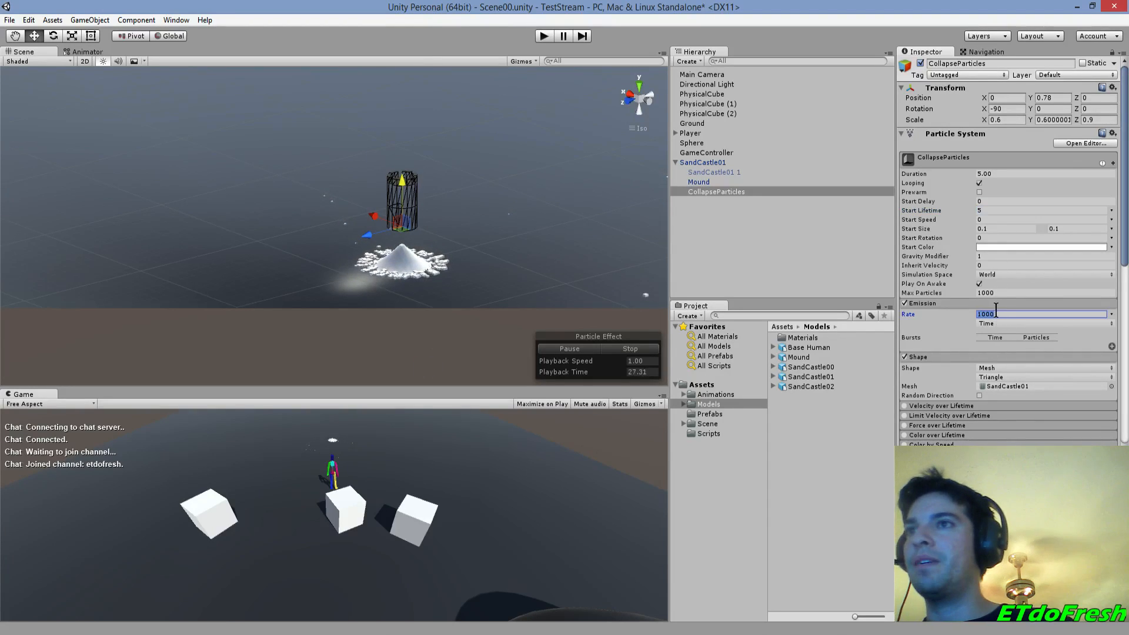
type("600")
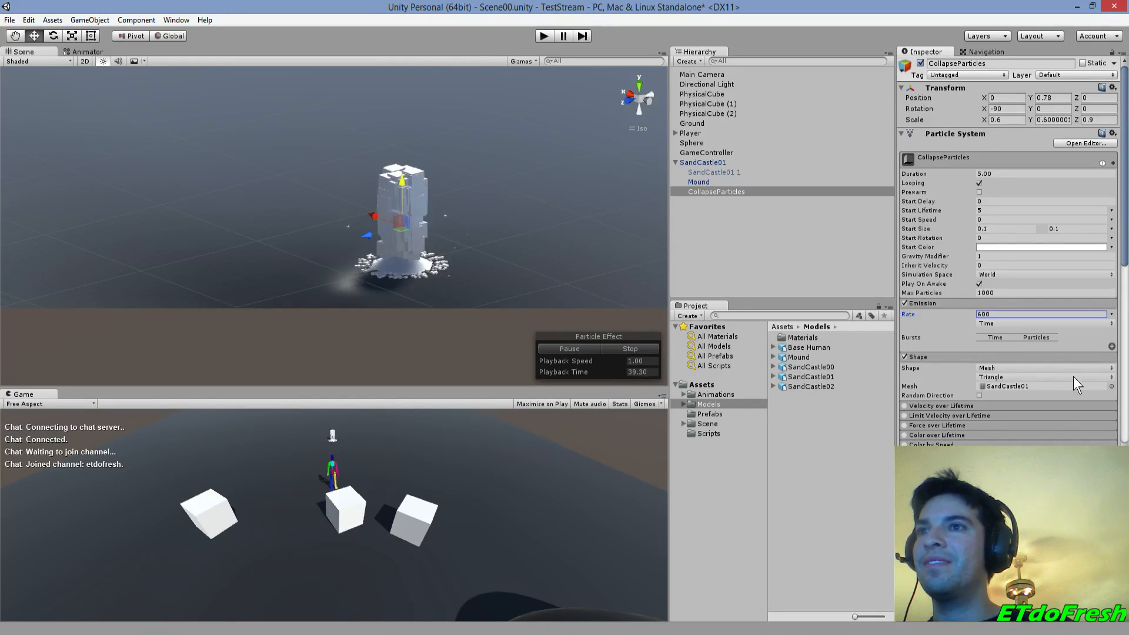
left_click(1111, 369)
left_click(1053, 385)
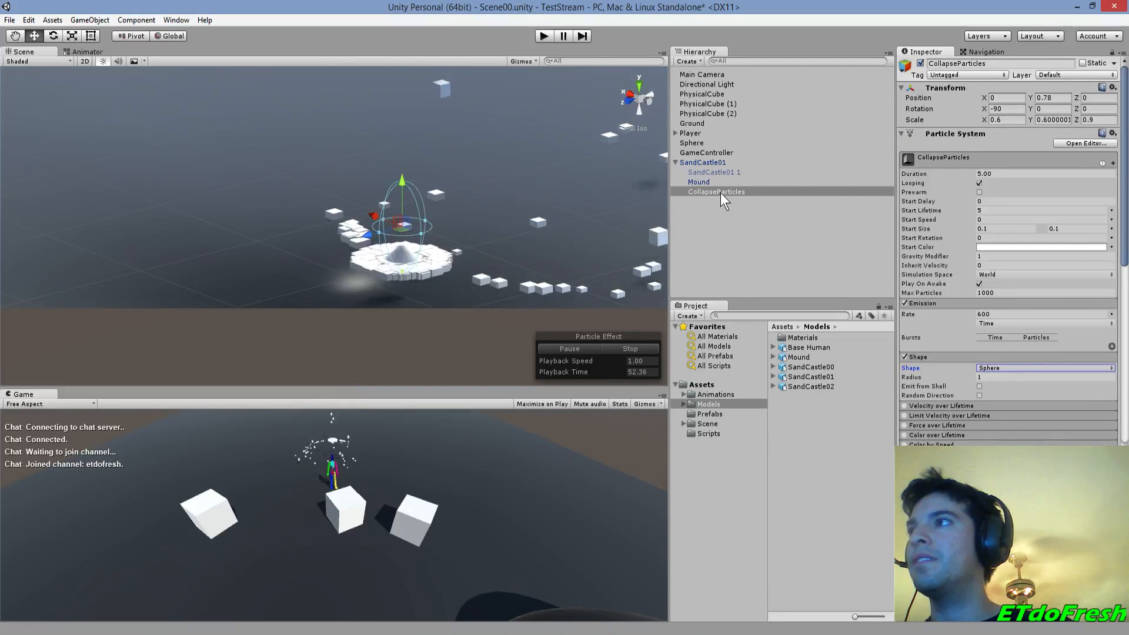
- Move CollapseParticles out of SandCastle01 to the scene root, with its rotation at 0 and its scale at 1 on every axis
left_click(1037, 120)
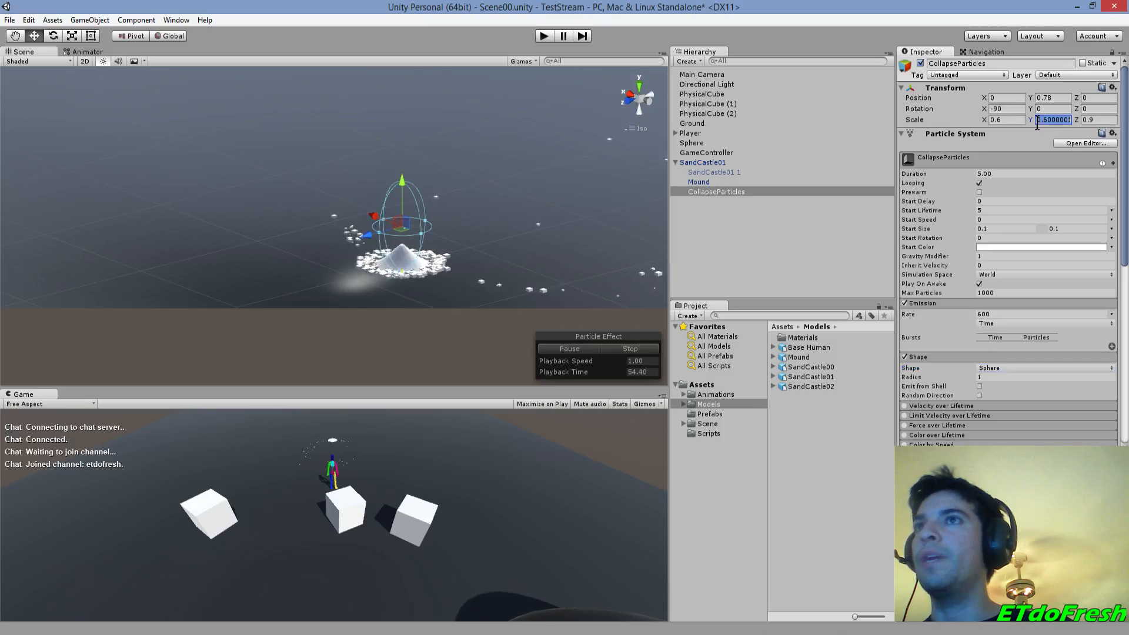
type("0.6")
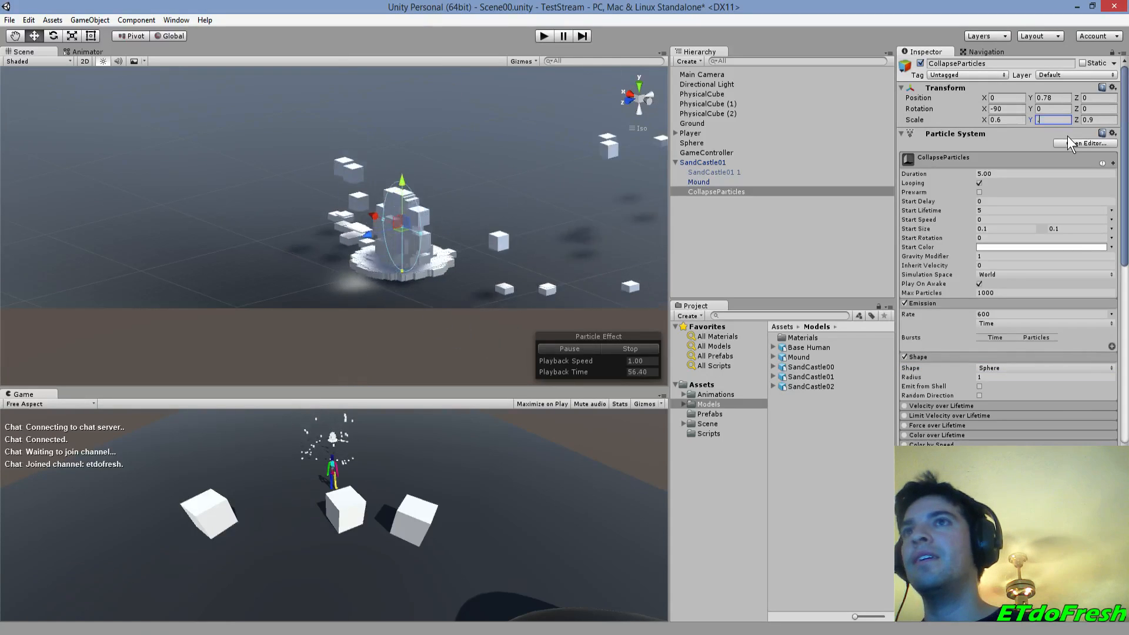
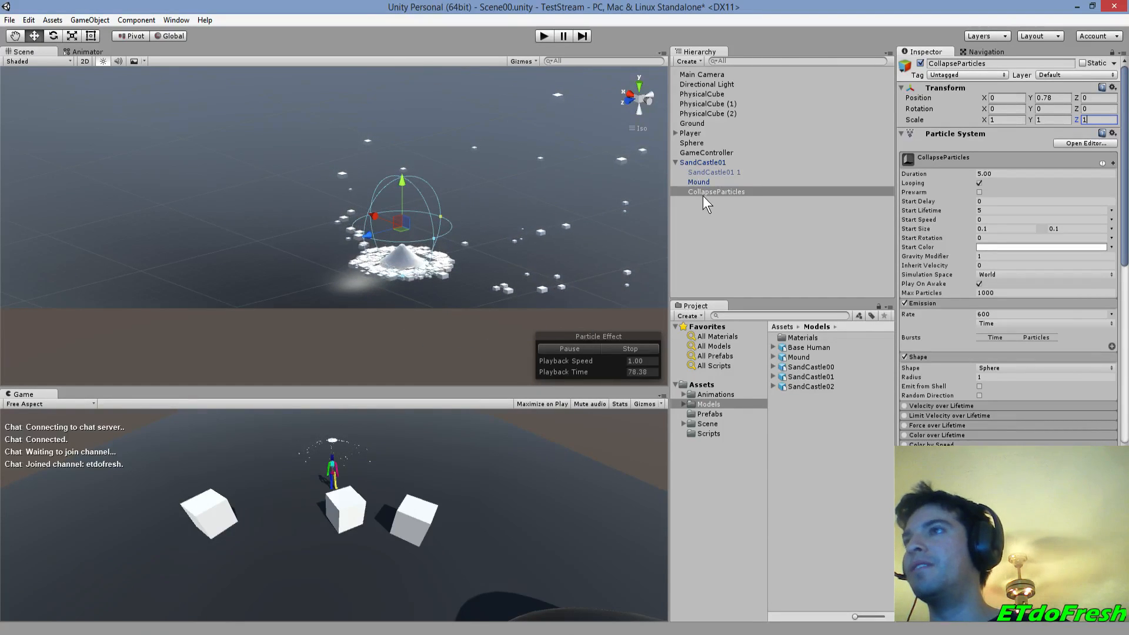
left_click_drag(706, 187, 708, 158)
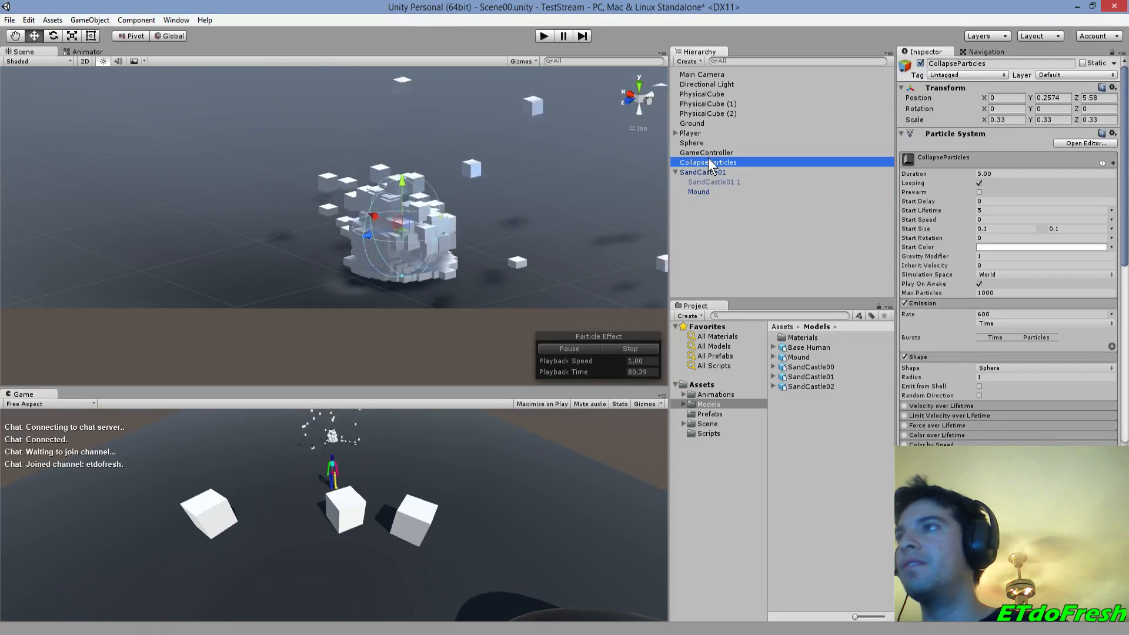
left_click(1007, 129)
left_click(1001, 130)
left_click(1006, 119)
type("1")
key("Tab")
type("1")
key("Tab")
type("1")
left_click(1054, 119)
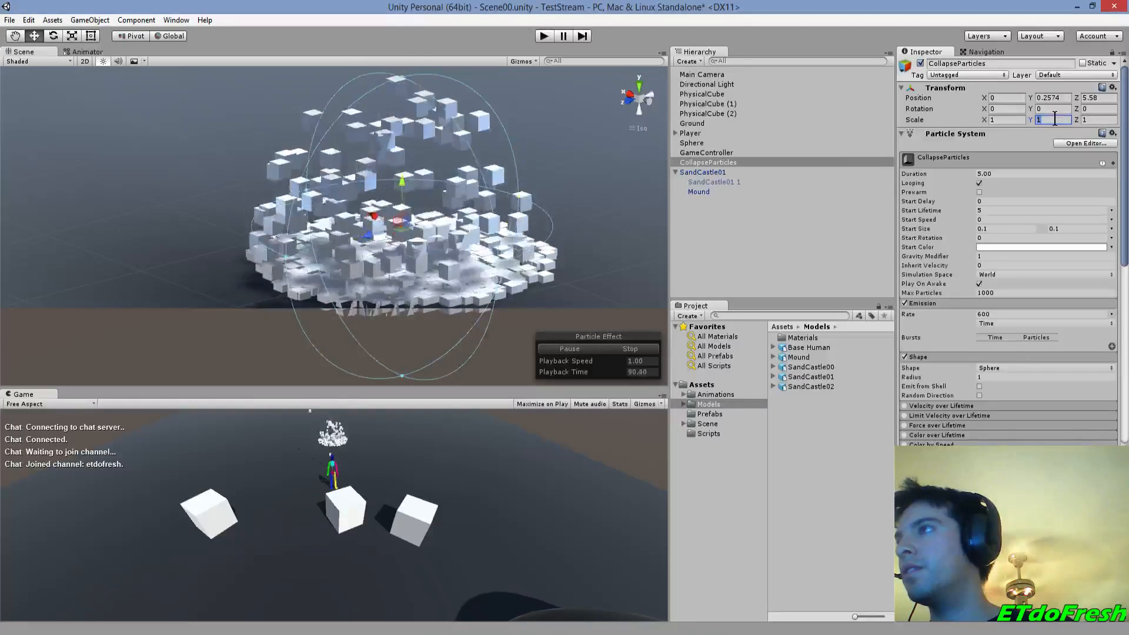
- Set the position of CollapseParticles to Y 1 and Z 6
left_click(1056, 98)
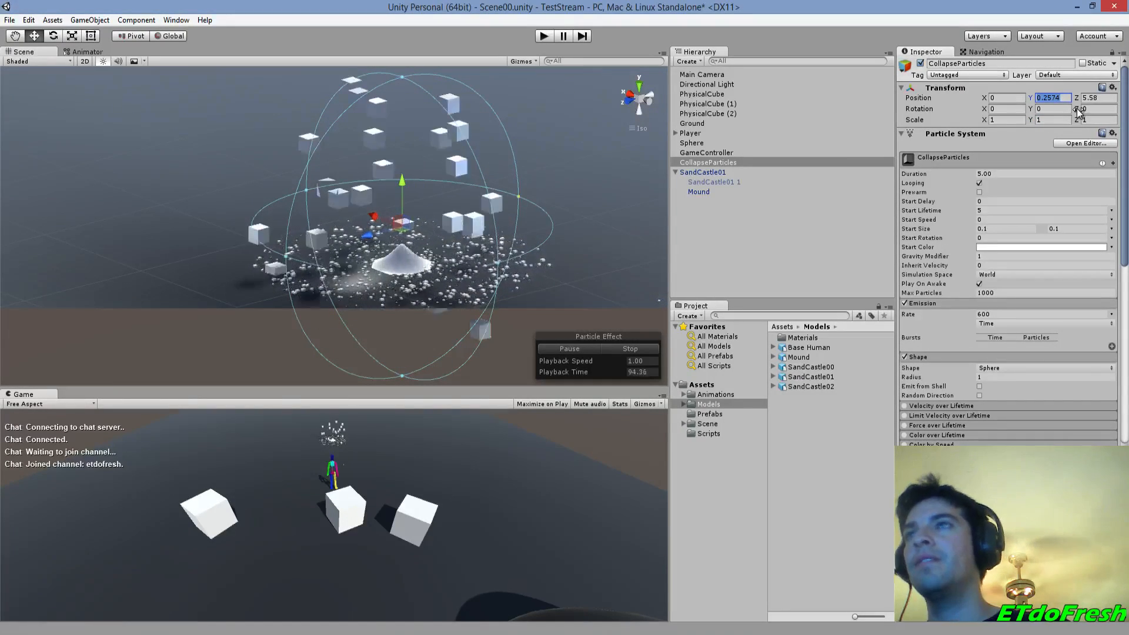
type("1")
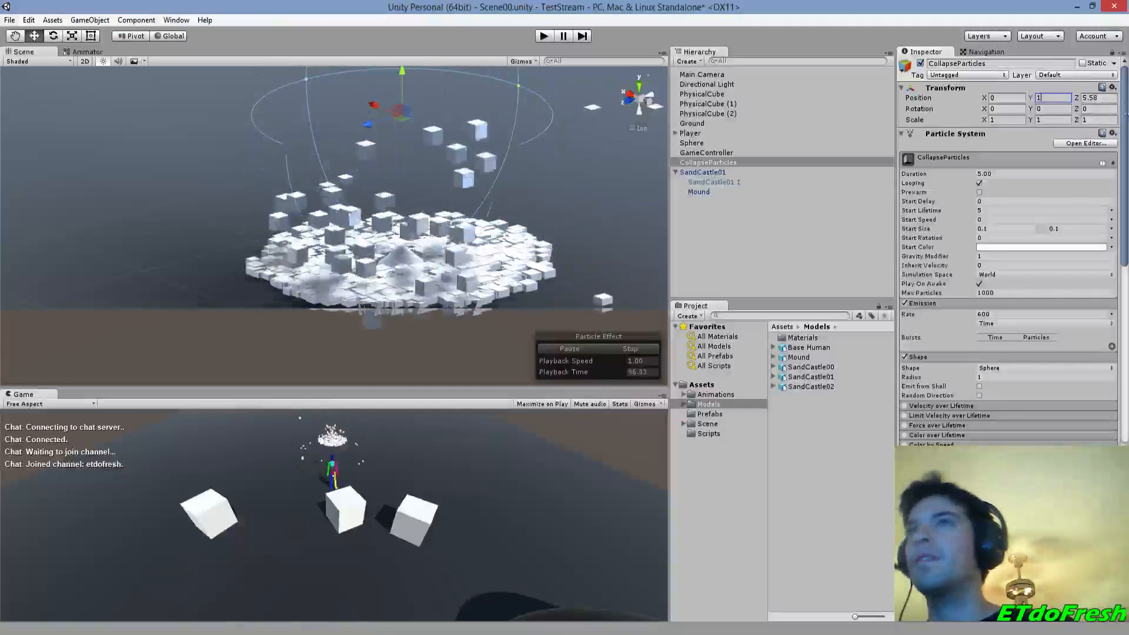
left_click(1098, 98)
type("6")
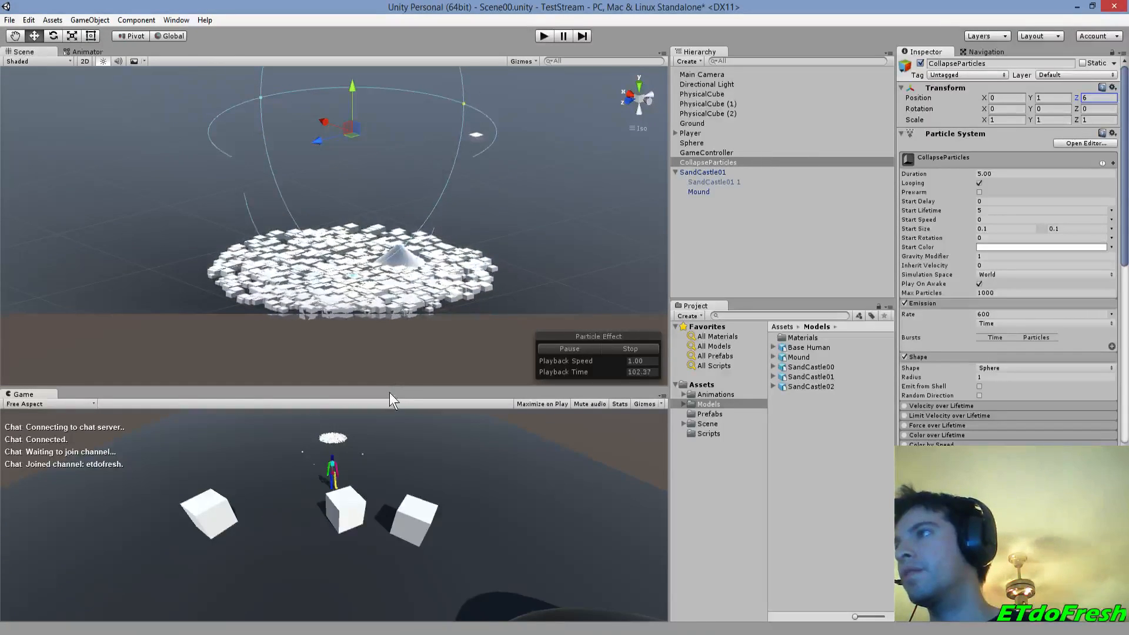
- Delete the CollapseParticles object from the scene
scroll(431, 298, "down", 5)
scroll(431, 297, "down", 5)
middle_click_drag(384, 252, 425, 302)
left_click(707, 164)
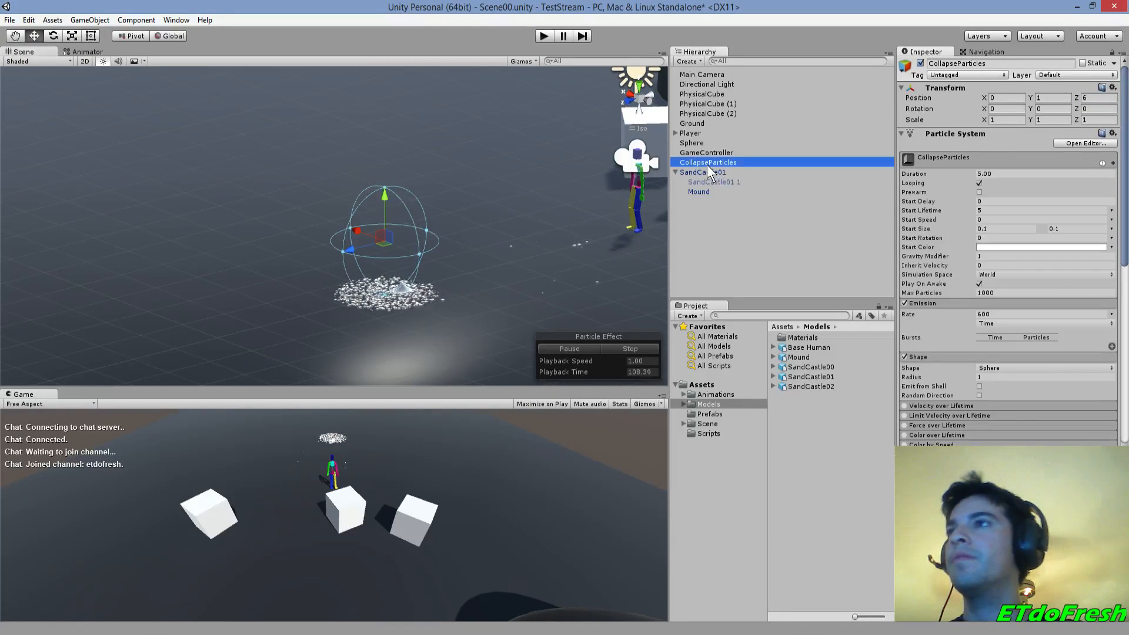
key("Delete")
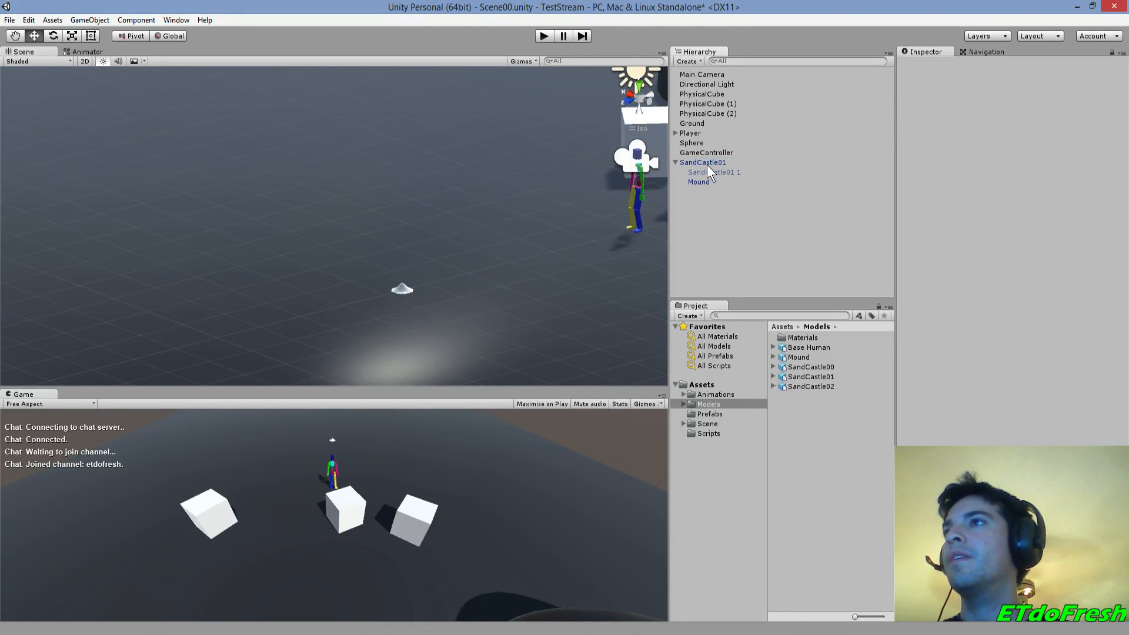
- Create a new Particle System in the scene and raise it to a Y position of about 1.23
left_click(689, 61)
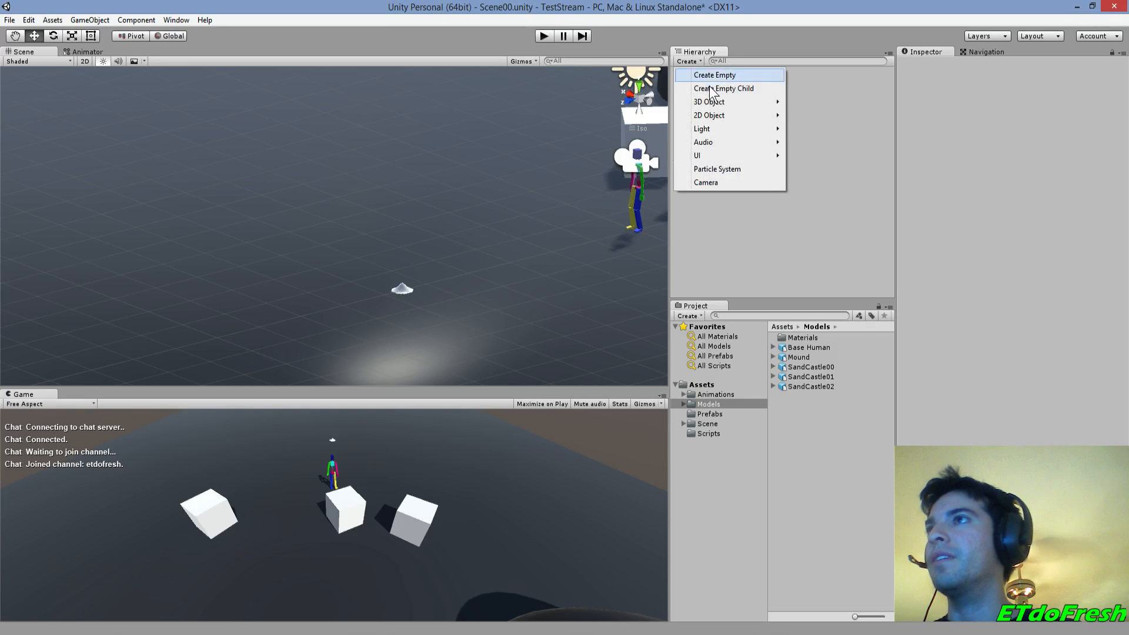
left_click(729, 166)
left_click_drag(334, 185, 333, 125)
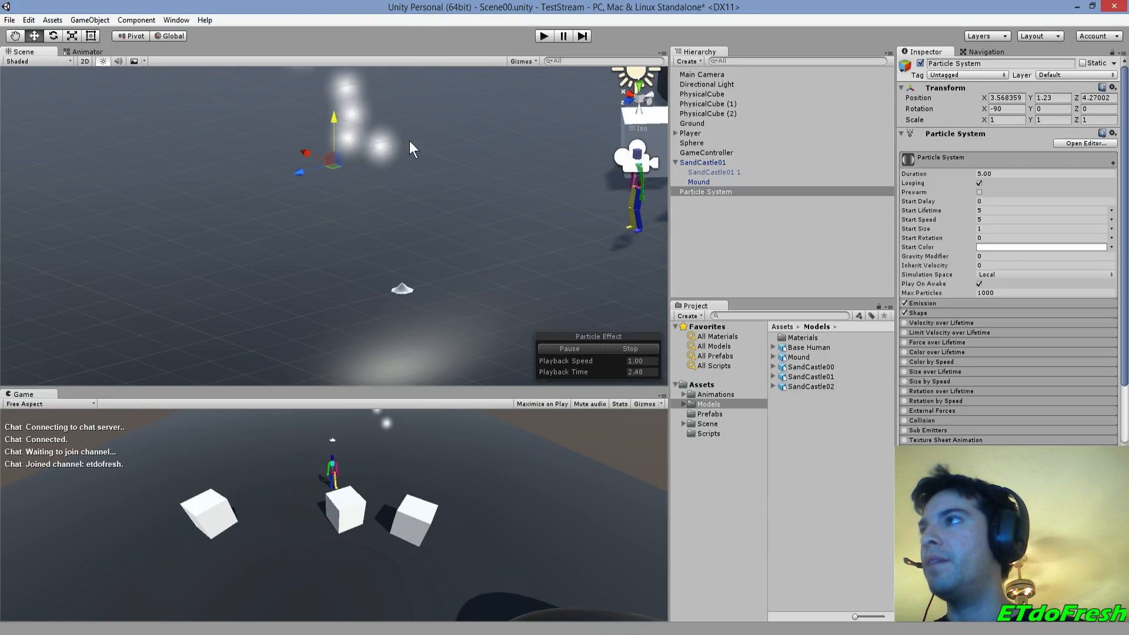
- Set the new particle system's Gravity Modifier to 1 and enable its Collision module in World mode
left_click(991, 256)
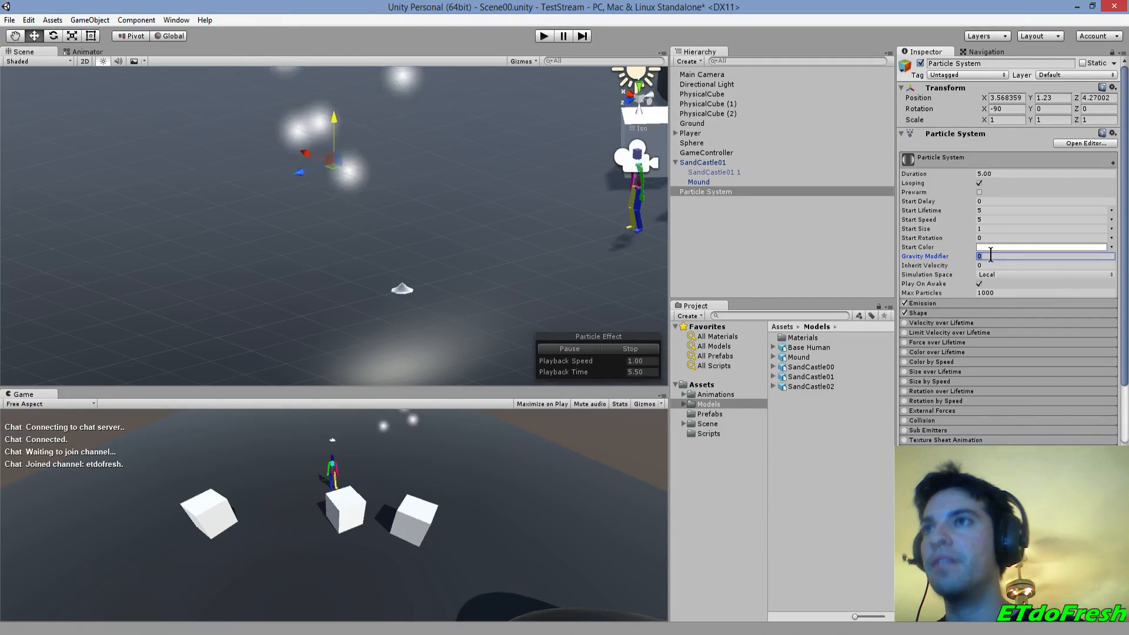
type("1")
scroll(1008, 340, "down", 3)
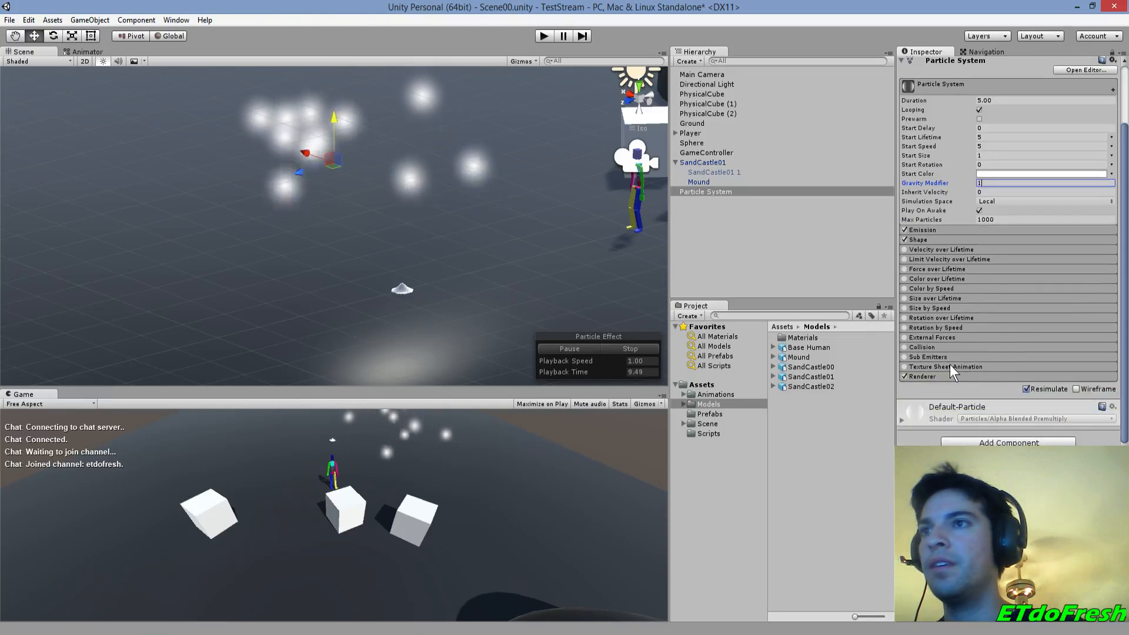
left_click(933, 348)
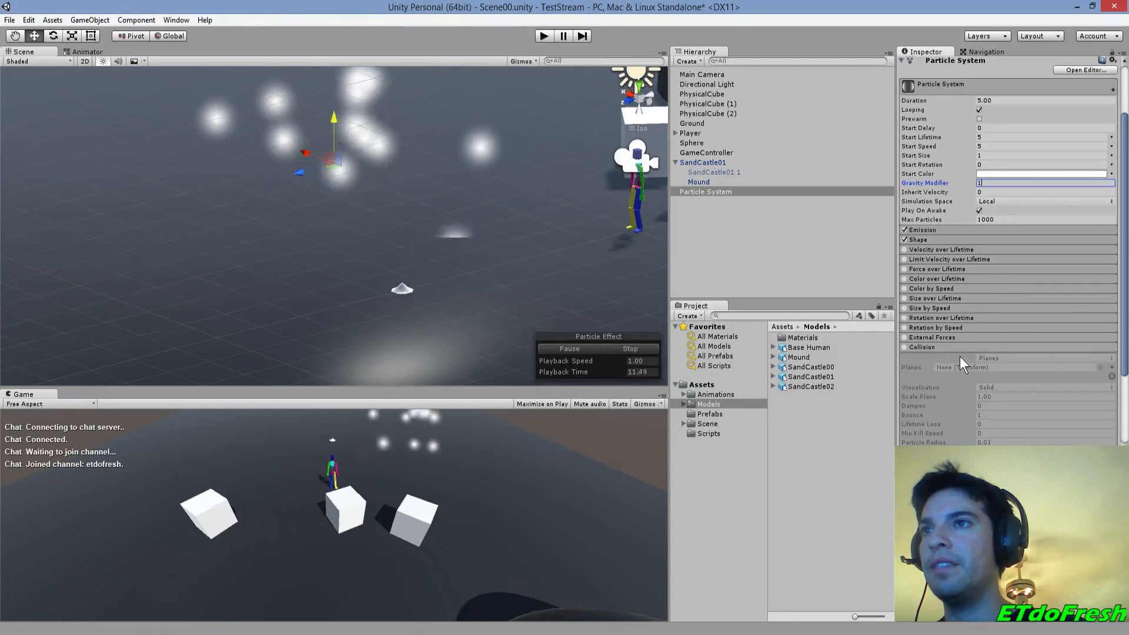
left_click(904, 346)
left_click(987, 359)
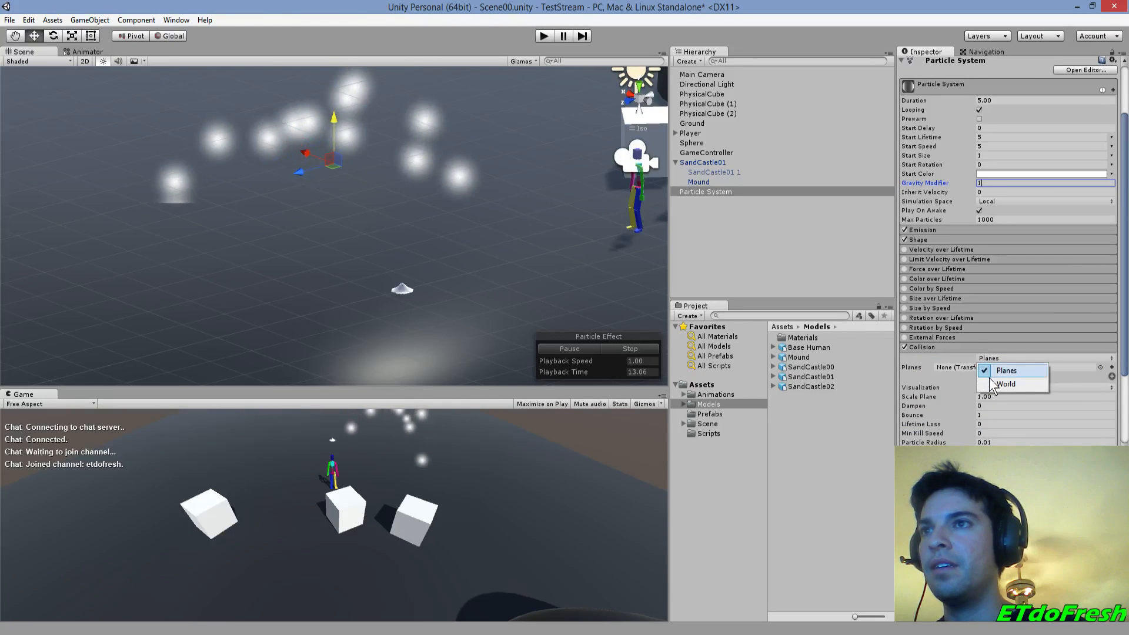
left_click(1006, 384)
- Set the collision Bounce to 0 and Dampen to 0.15, trying a Dampen of 0.2 first
left_click(989, 376)
type("0")
left_click(998, 367)
type("0.2")
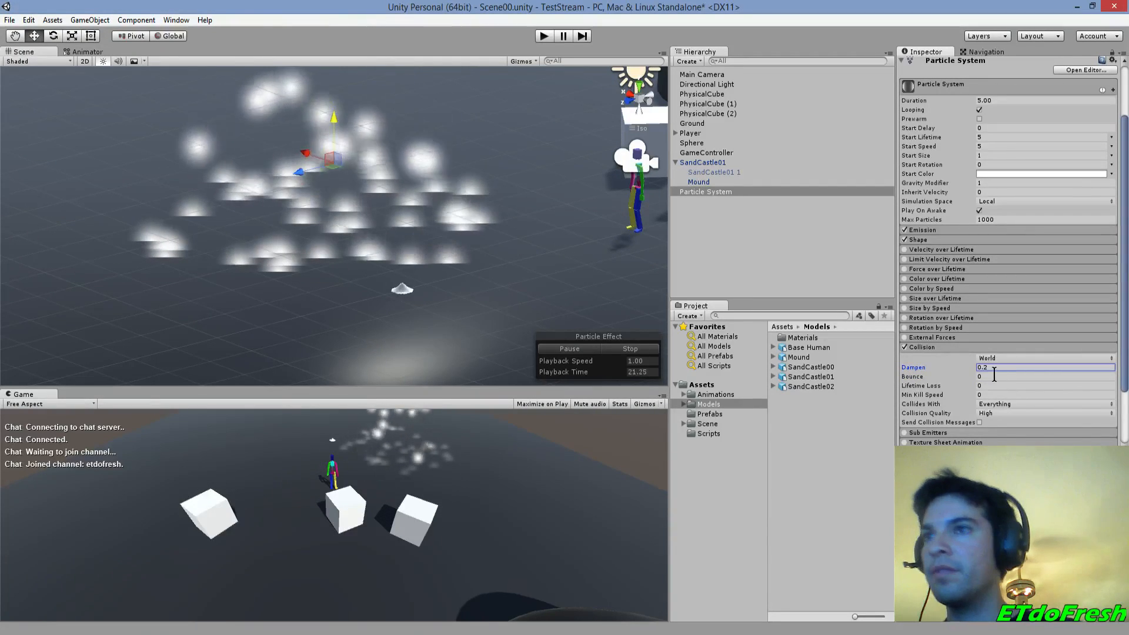
type(".15")
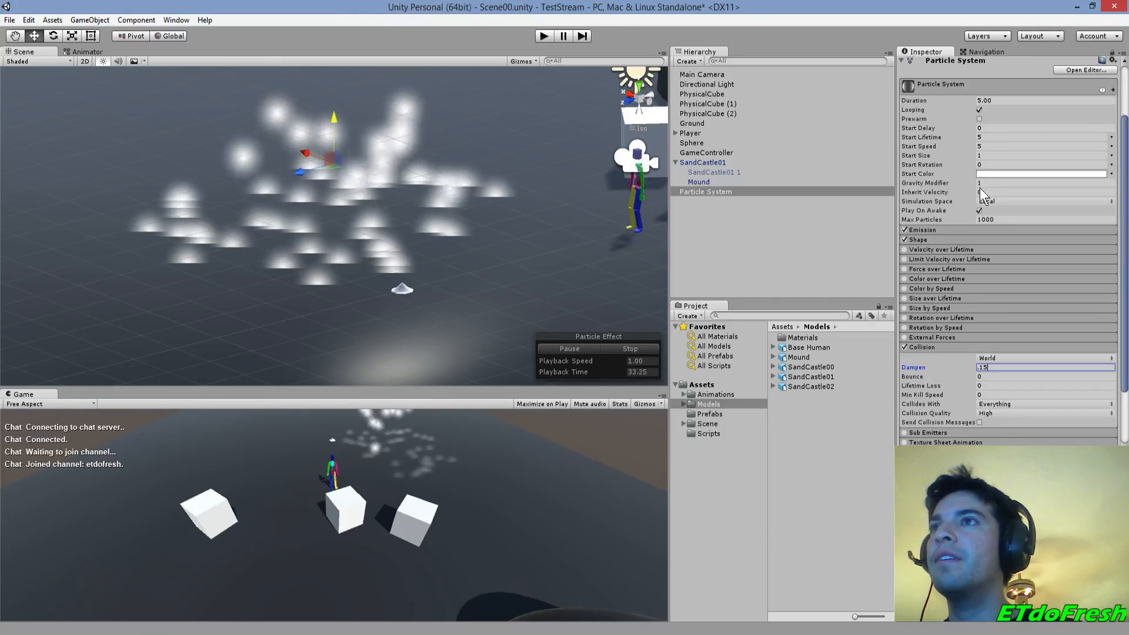
- Set the new particle system's Start Speed to 0.1 and its emission rate to 10000
left_click(989, 146)
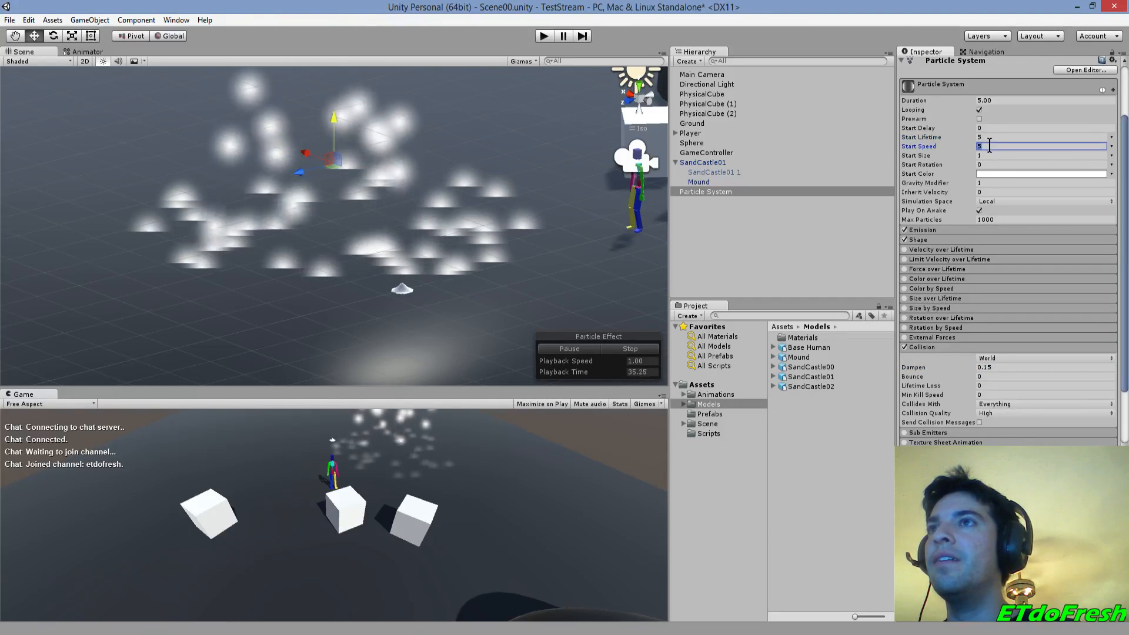
type("0.1")
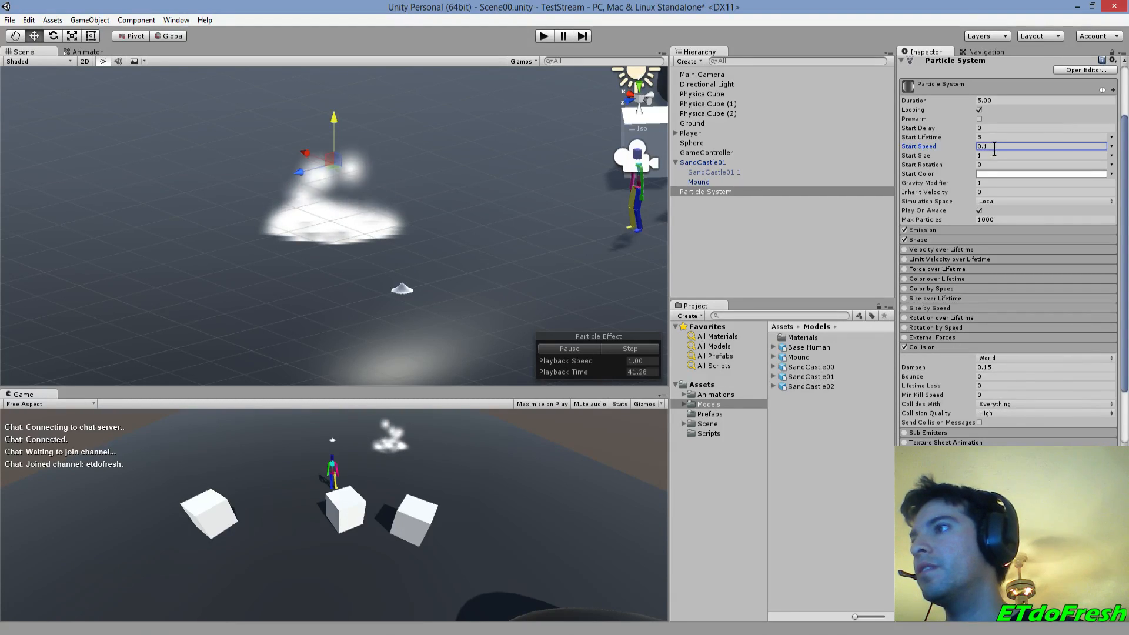
left_click(941, 237)
left_click(941, 237)
left_click(941, 237)
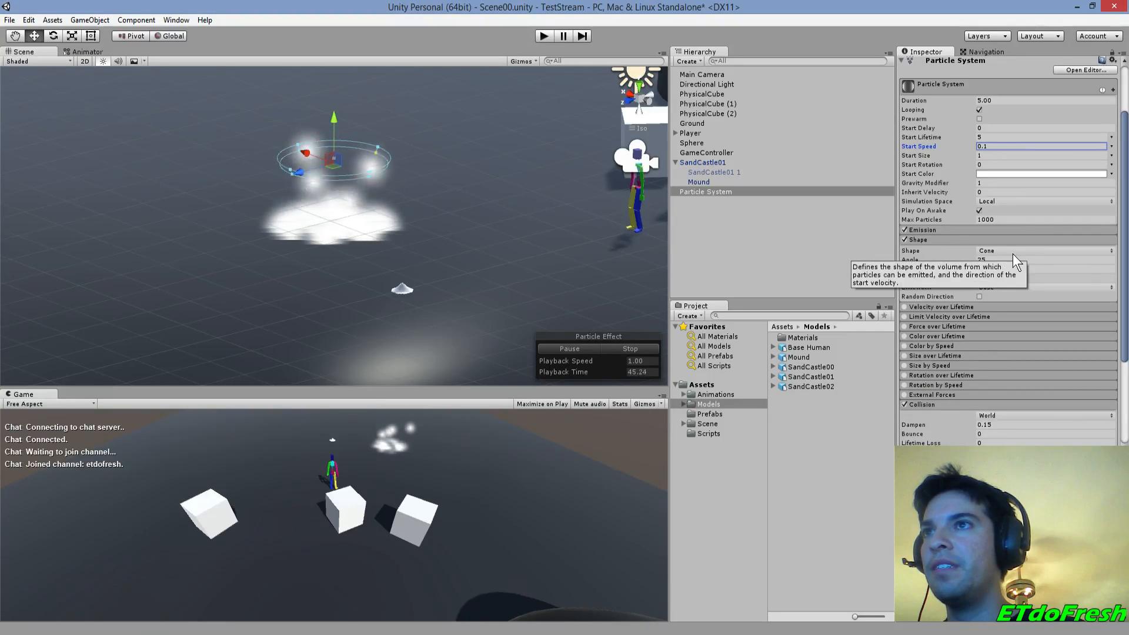
left_click(999, 230)
left_click(999, 240)
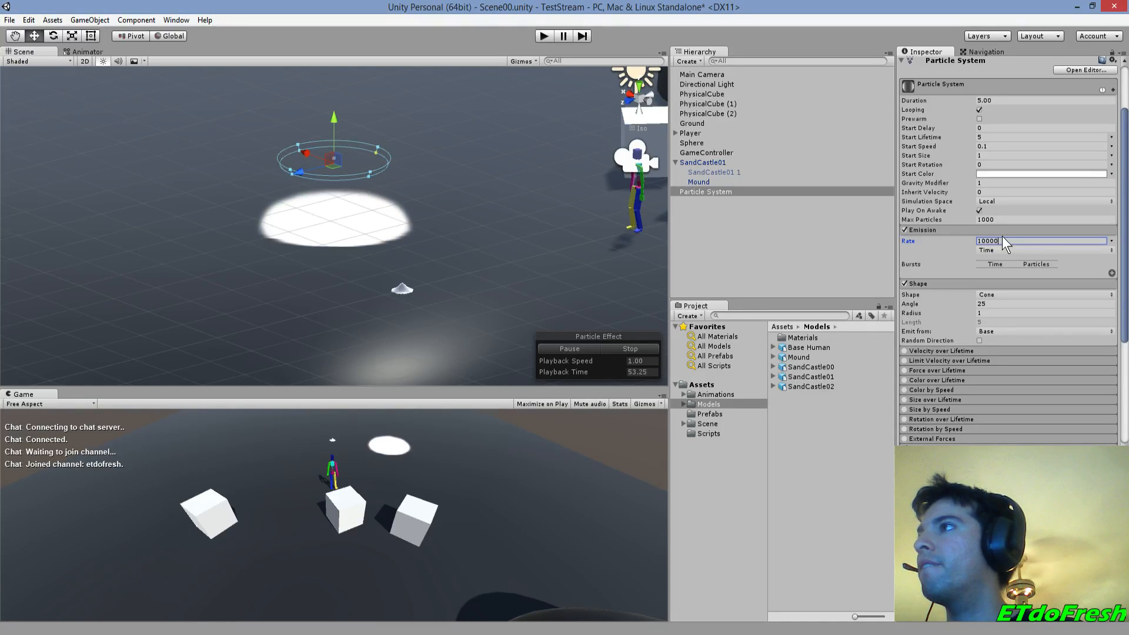
- Change the particle emitter shape to Sphere and set the Start Lifetime to 2
left_click(996, 295)
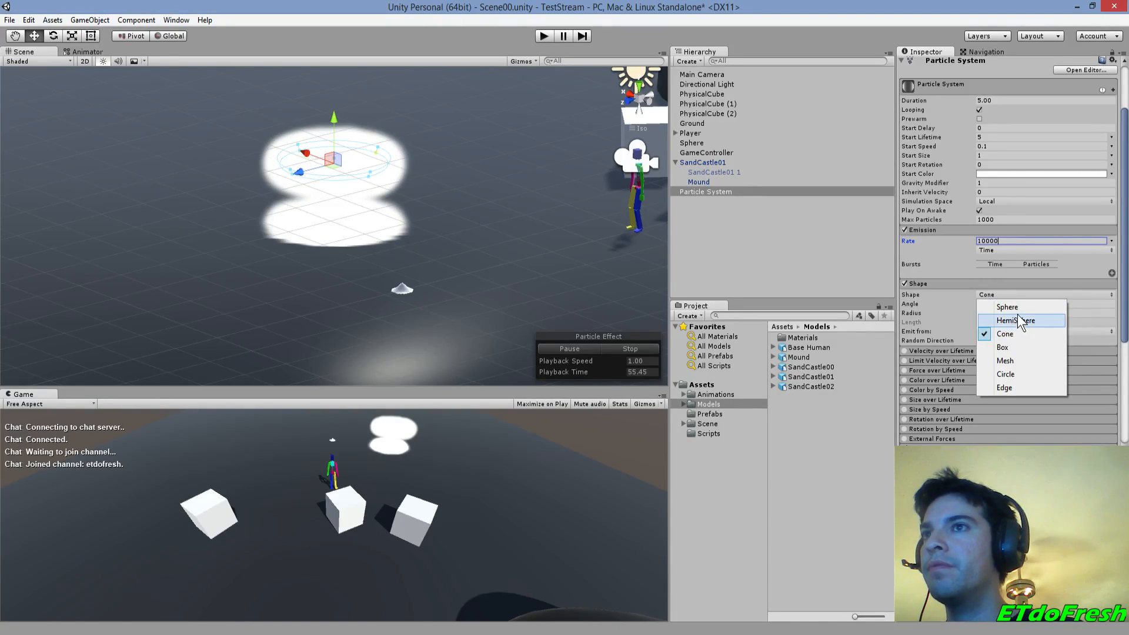
left_click(1018, 307)
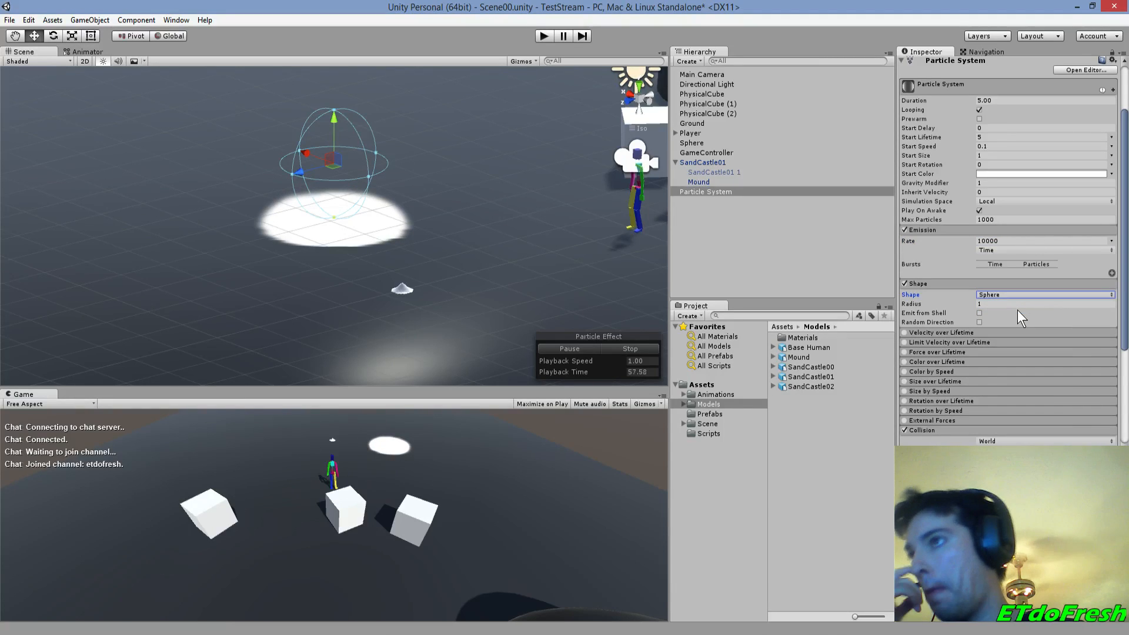
left_click(993, 137)
type("2")
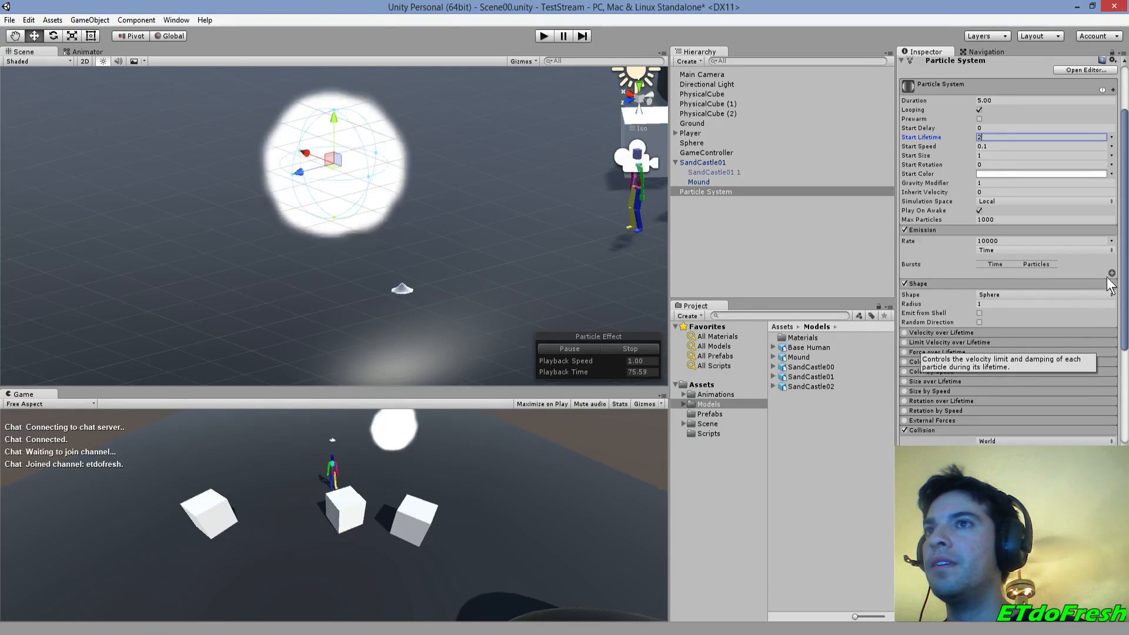
- Change the emitter shape to Mesh and assign the SandCastle01 mesh as its source
left_click(1113, 295)
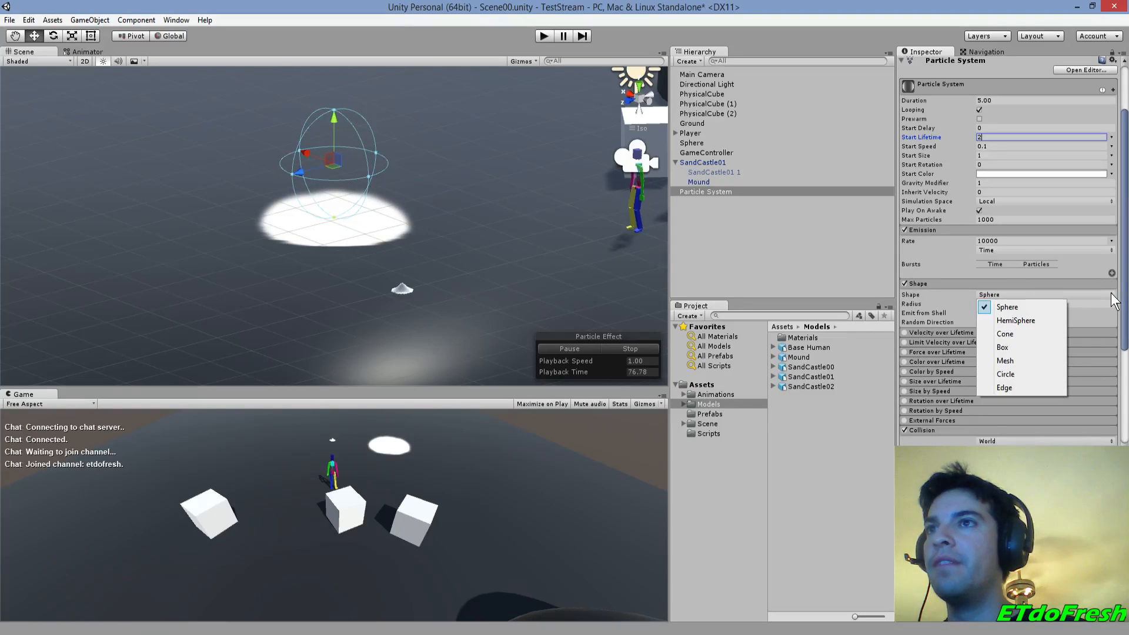
left_click(1025, 359)
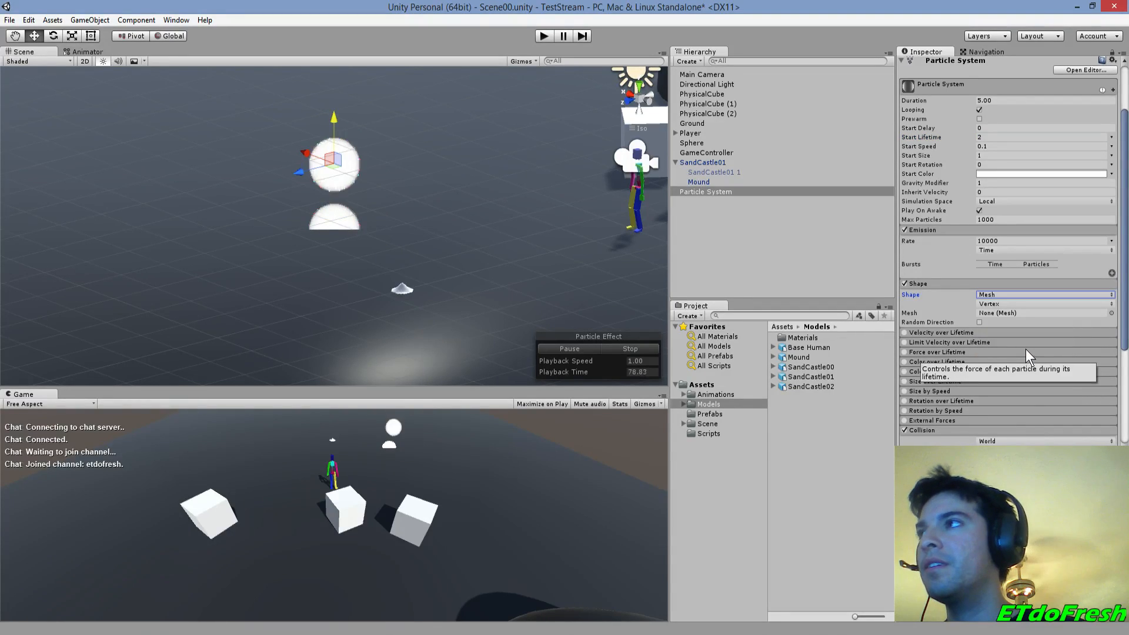
left_click(1112, 313)
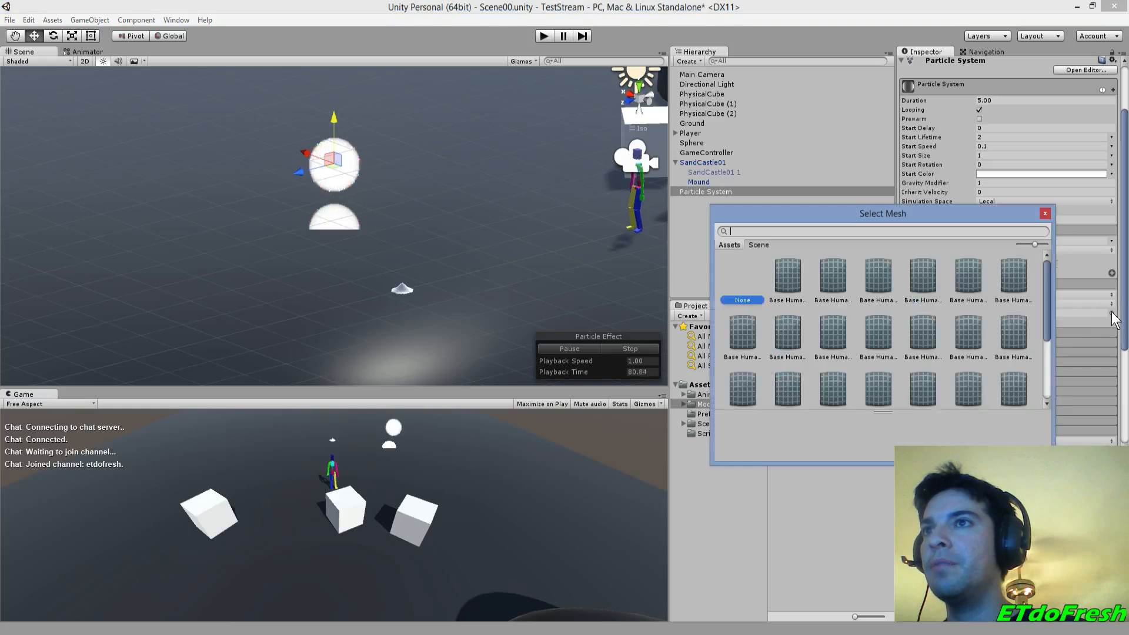
scroll(891, 399, "down", 5)
left_click(920, 378)
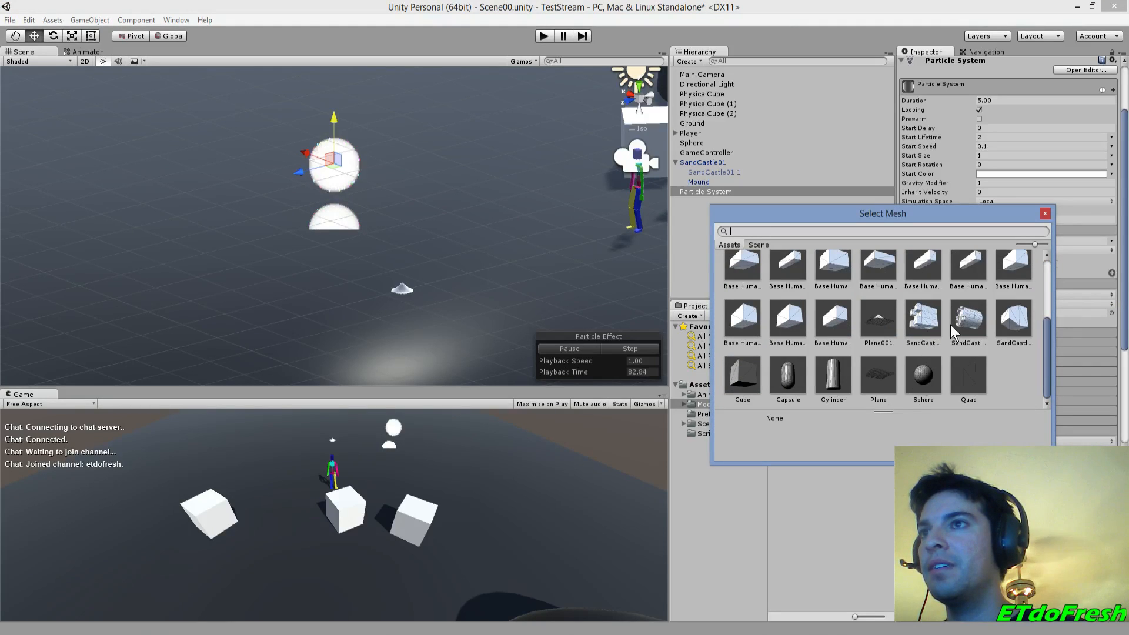
left_click(961, 316)
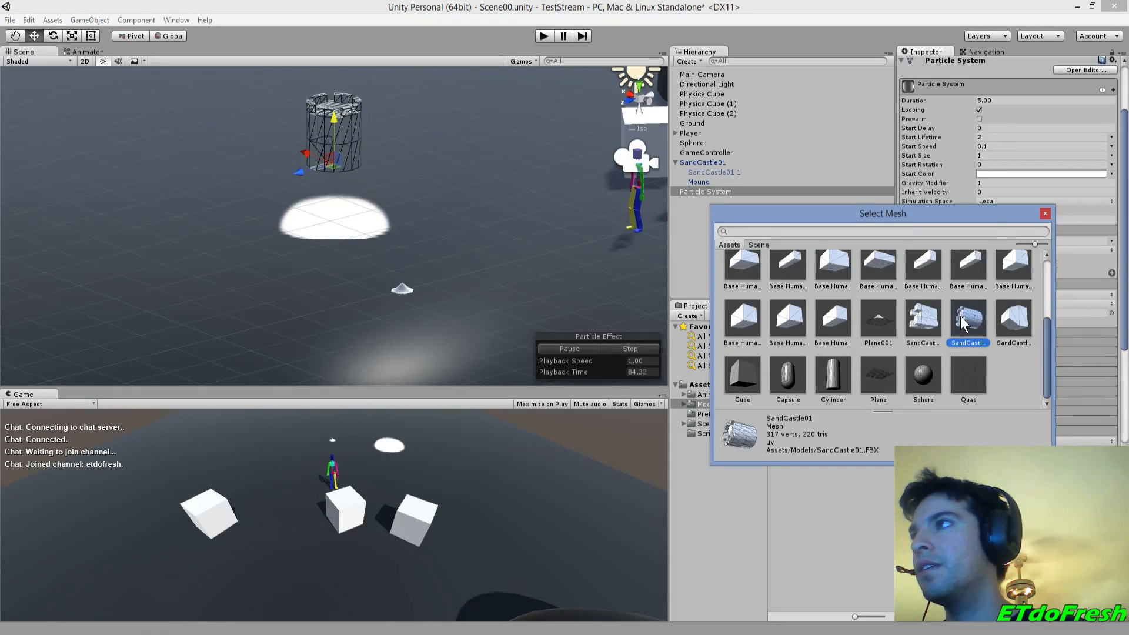
left_click(1041, 214)
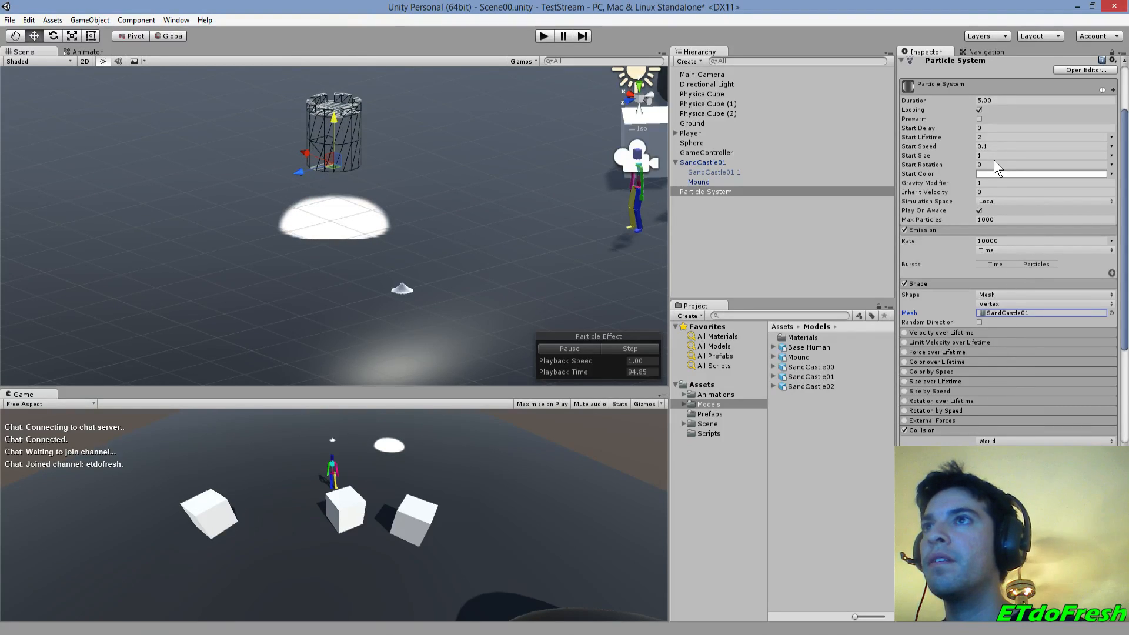
- Emit the particles from the mesh's triangles and set the Start Size to 0.2, trying 0.1 first
left_click(1000, 154)
type("0.1")
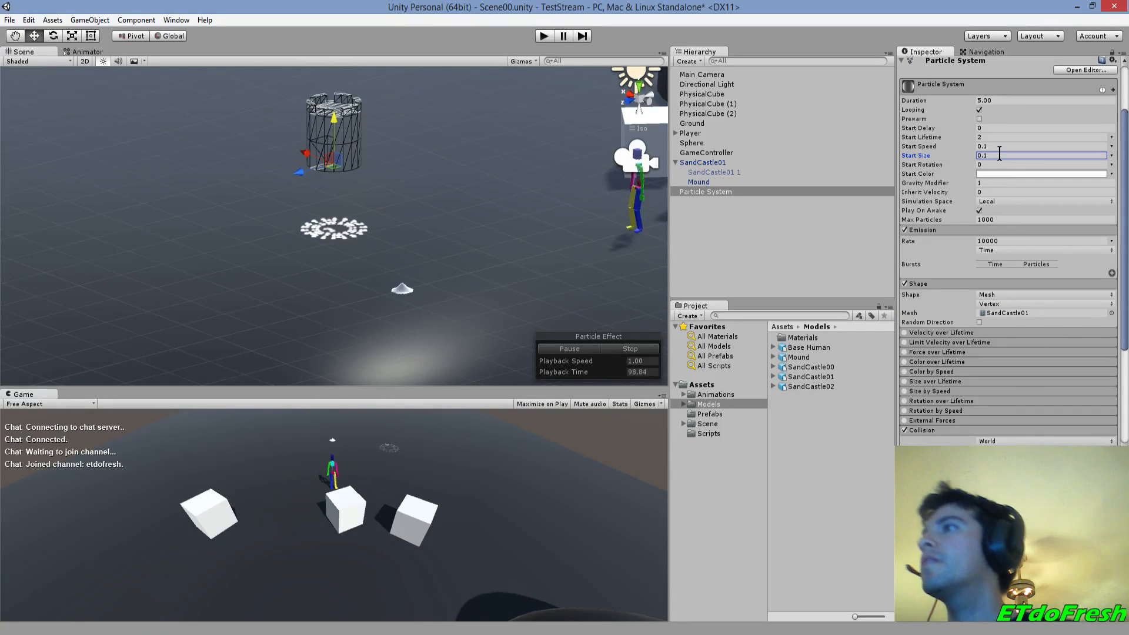
left_click(1060, 303)
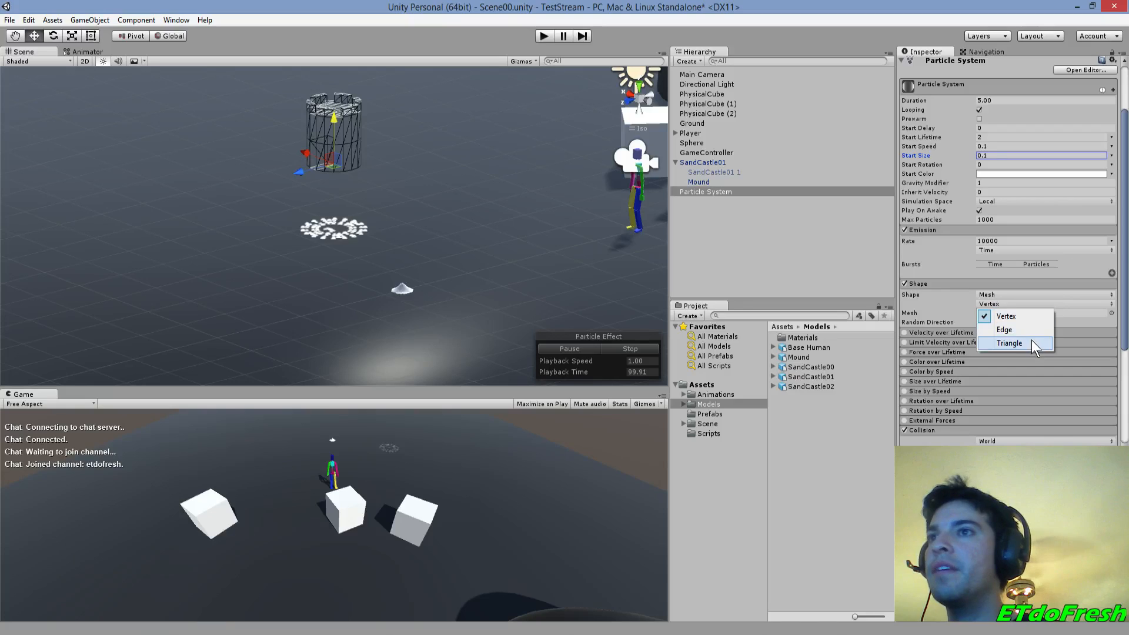
left_click(1032, 342)
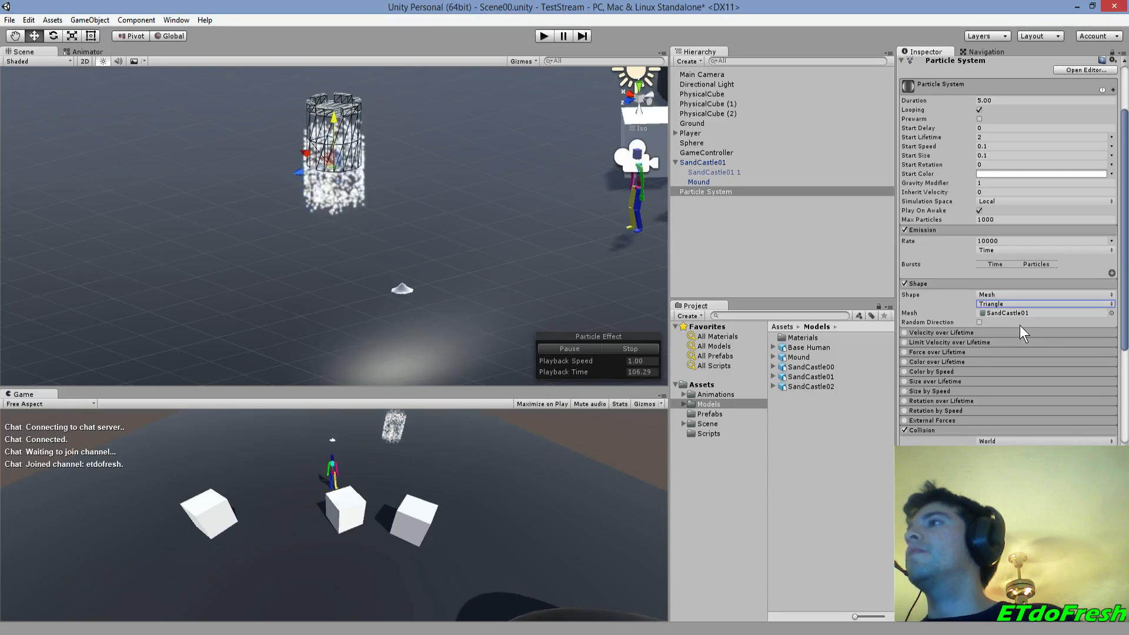
left_click(1003, 155)
type("0.2")
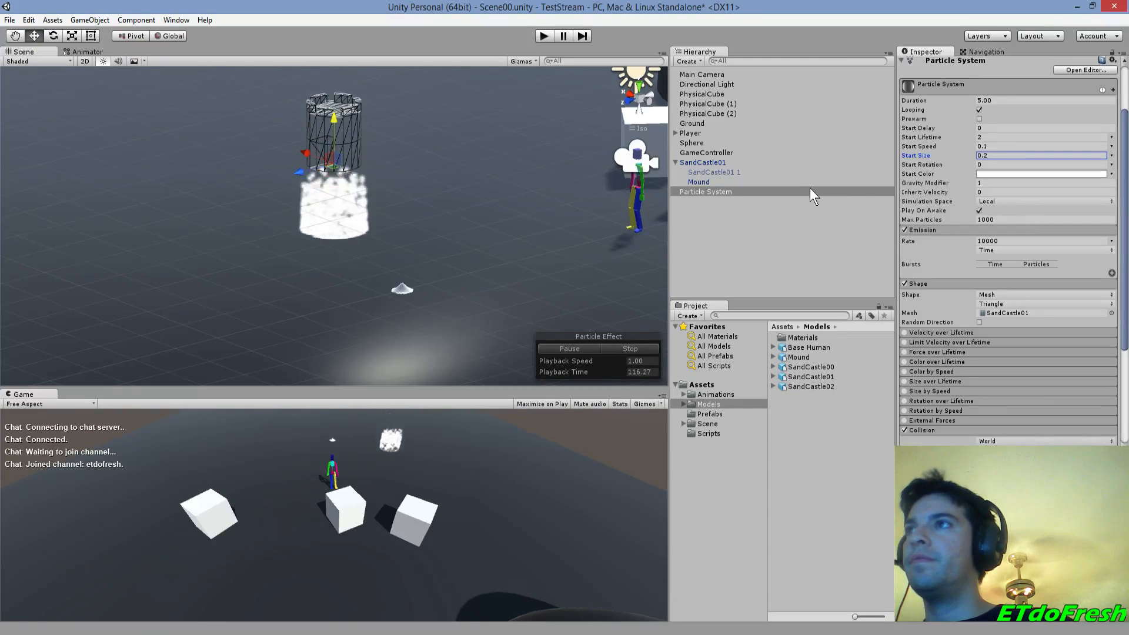
- Parent the Particle System to SandCastle01 and set its local position to 0, 0, 0
left_click_drag(696, 189, 702, 164)
left_click(723, 163)
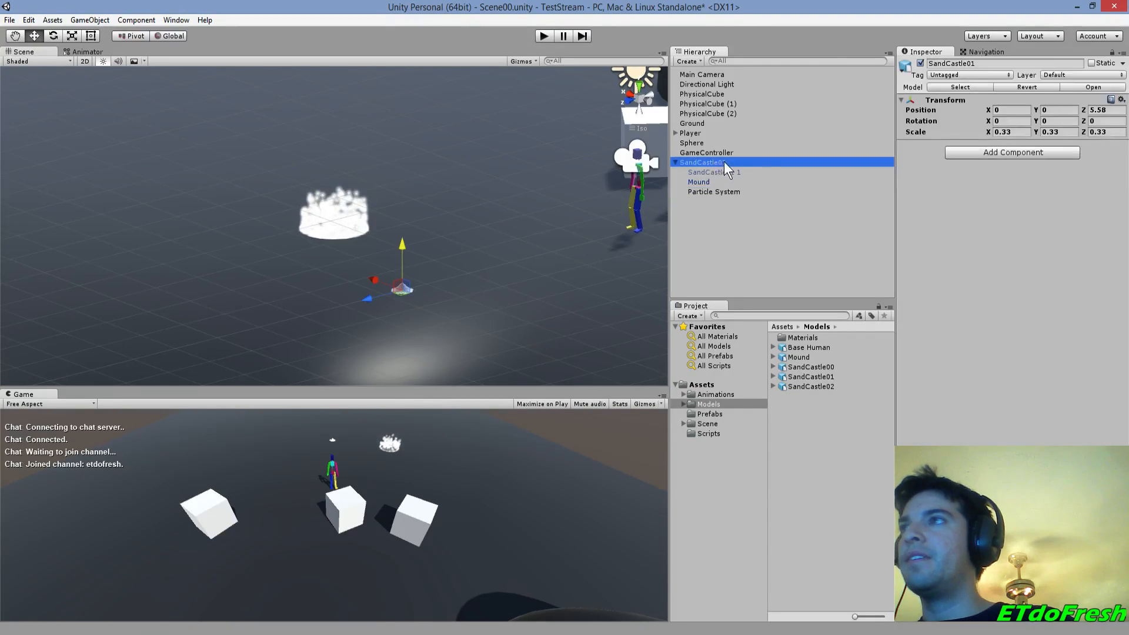
left_click(715, 190)
left_click(1012, 98)
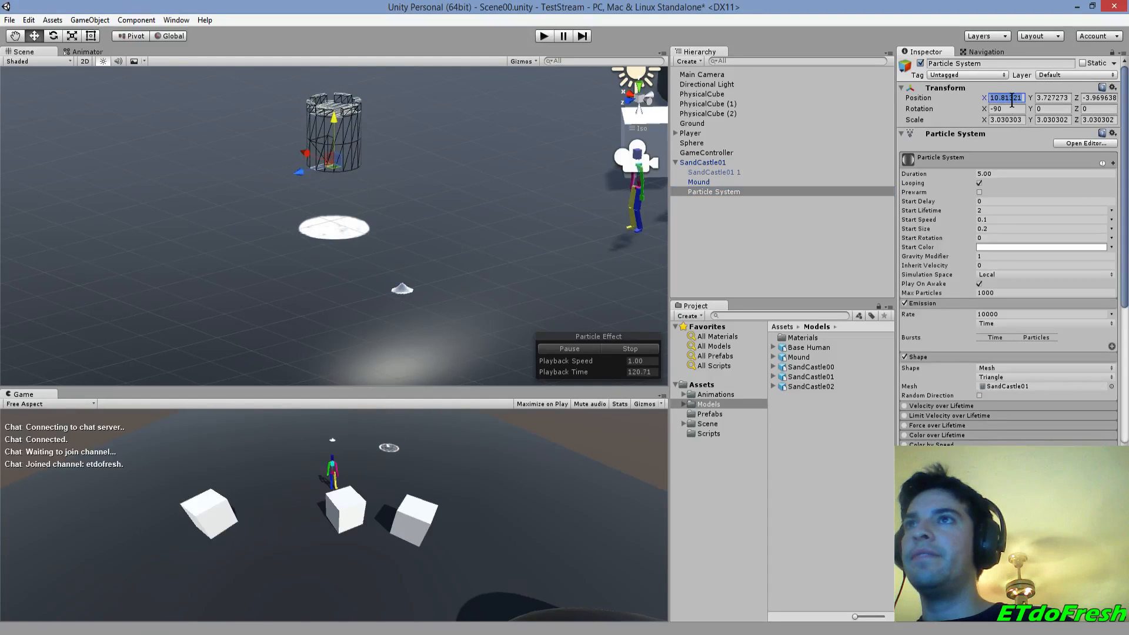
type("0")
key("Tab")
type("0")
key("Tab")
type("0")
key("Tab")
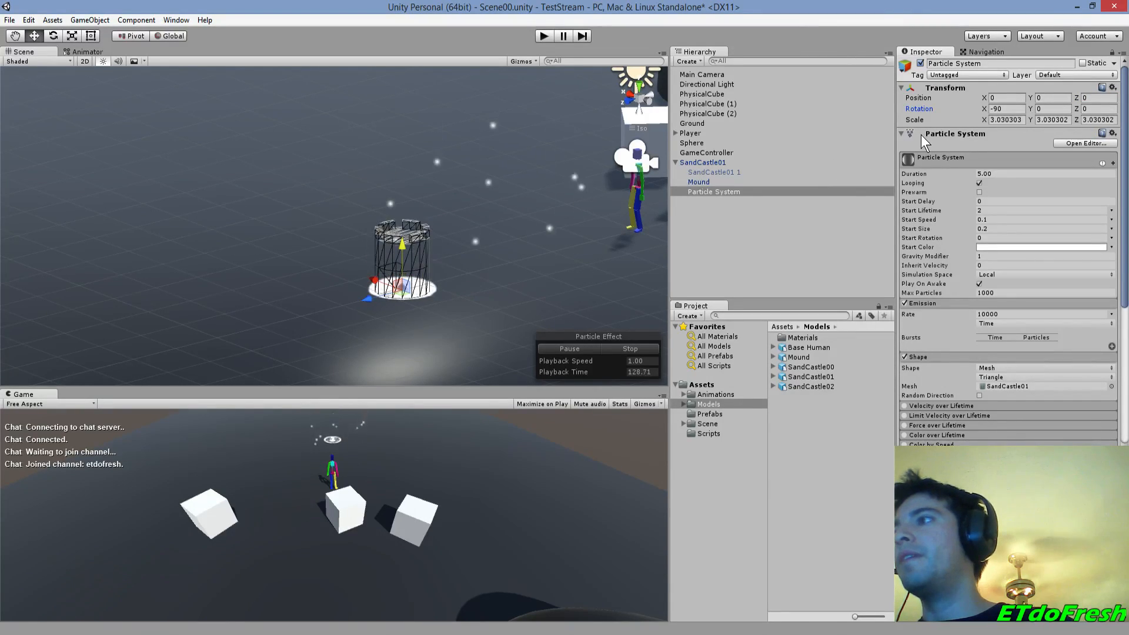
- Move the Particle System out of SandCastle01 to the scene root and raise it to a Y position of about 1.69
left_click_drag(707, 189, 728, 156)
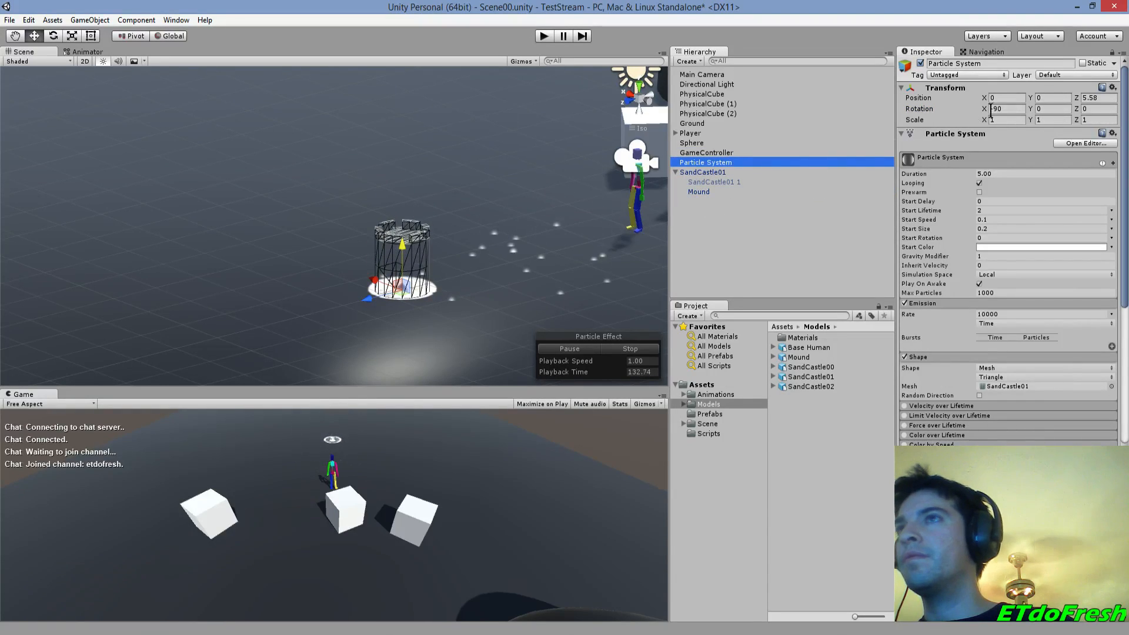
left_click_drag(395, 271, 416, 160)
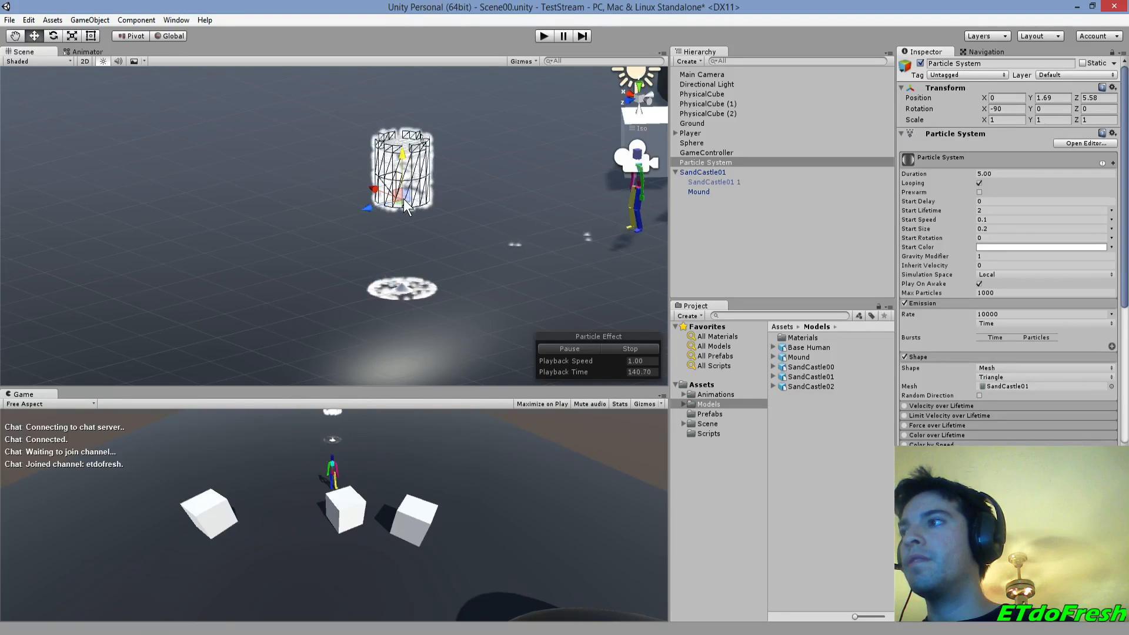
- Delete the Particle System and reactivate the SandCastle01 1 child object
left_click(713, 164)
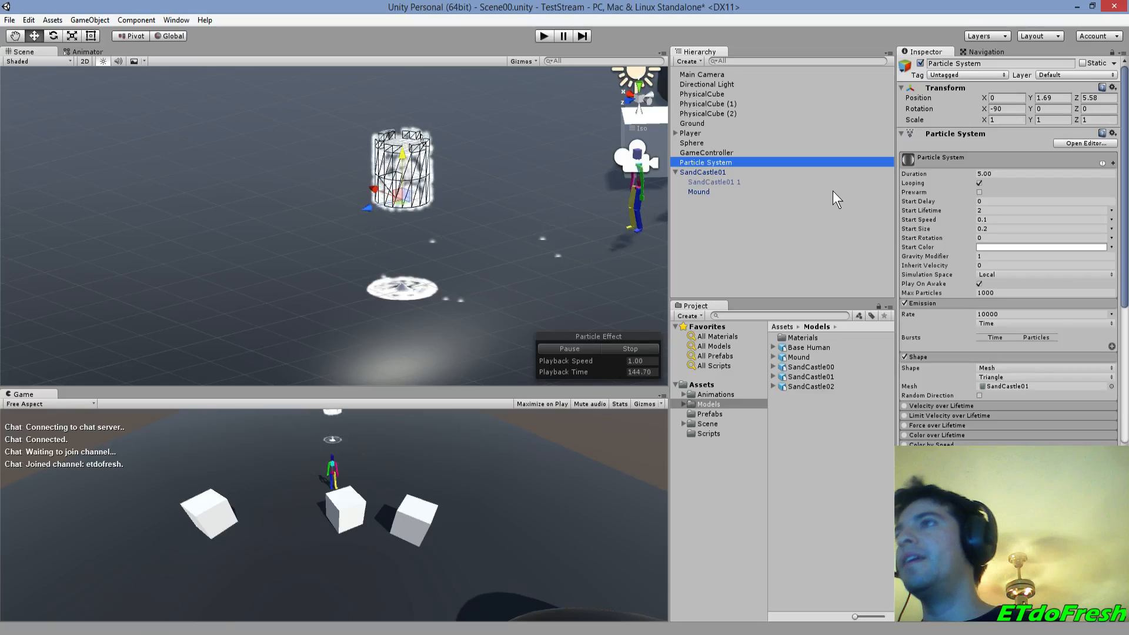
key("Delete")
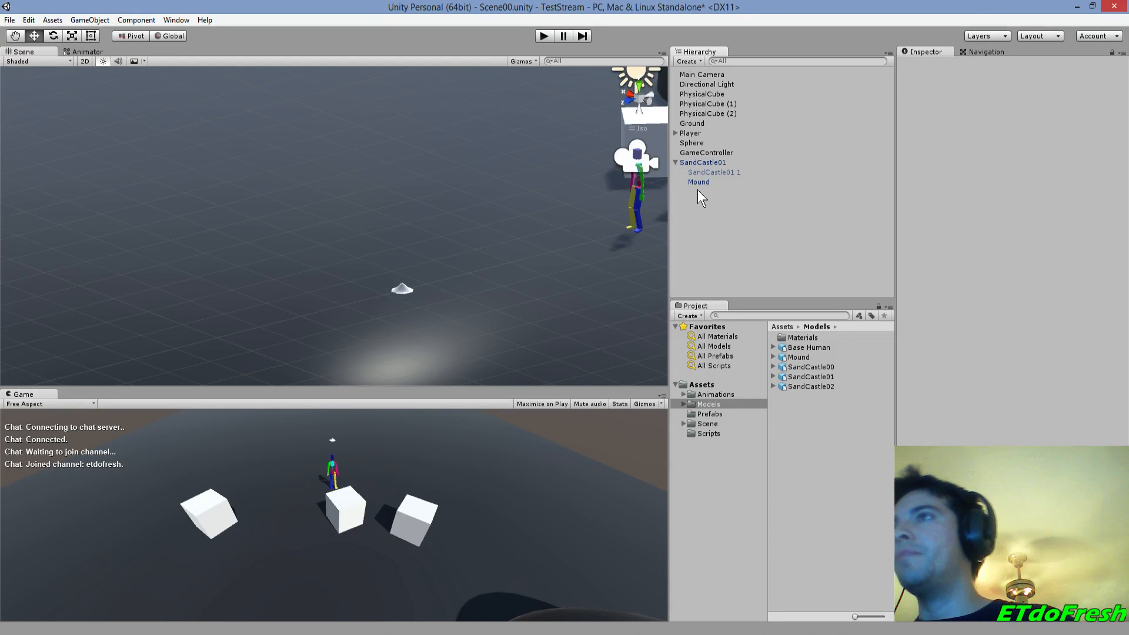
left_click(714, 162)
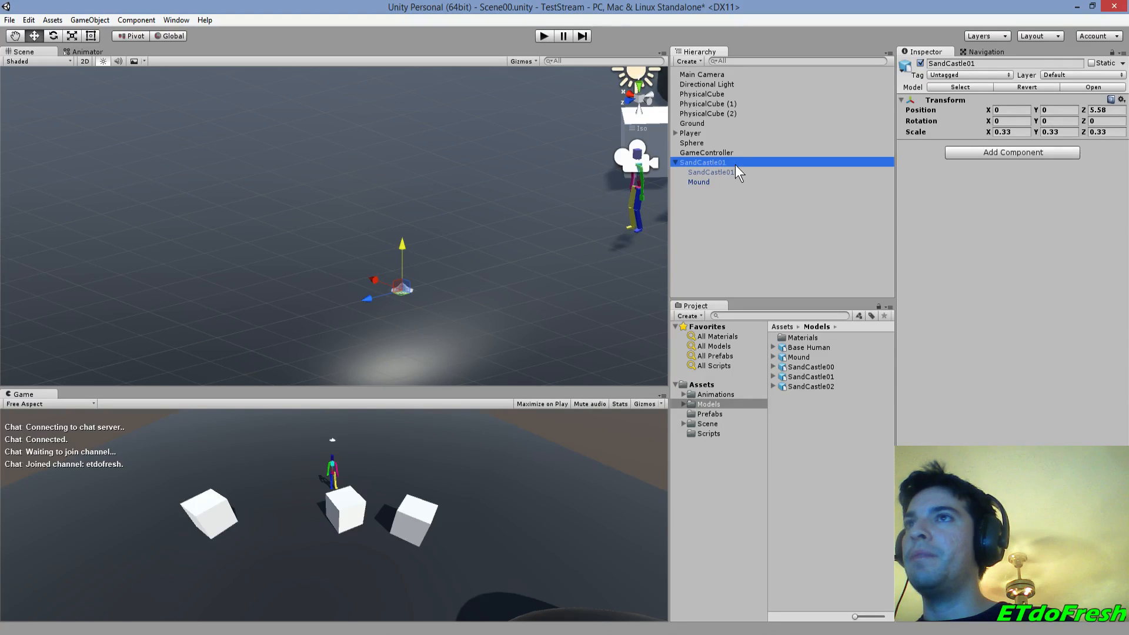
left_click(732, 172)
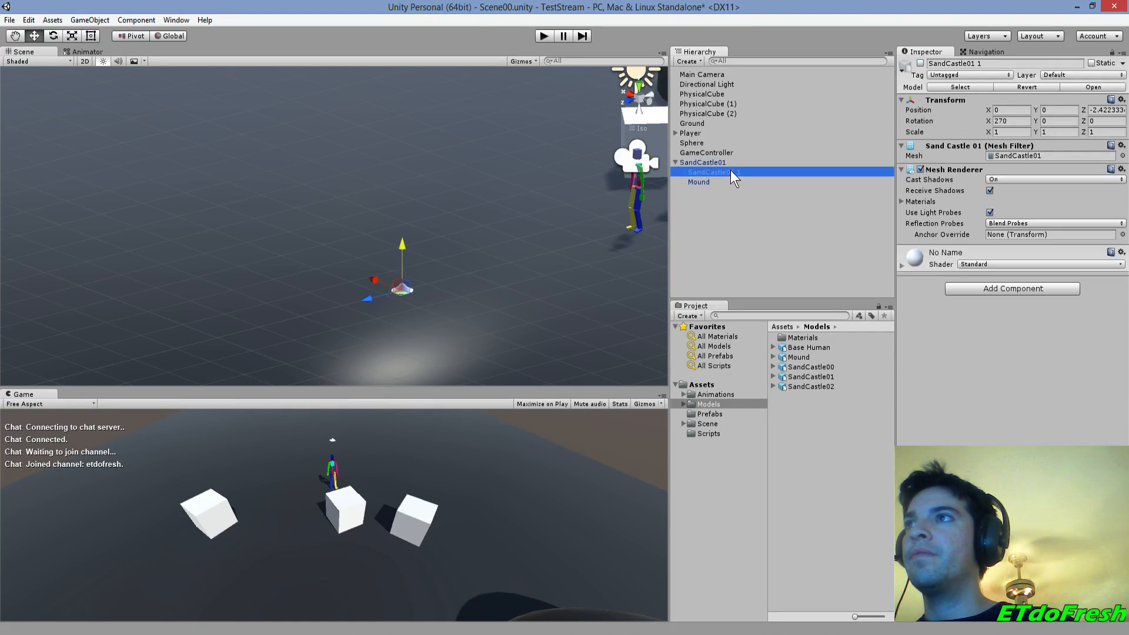
left_click(700, 183)
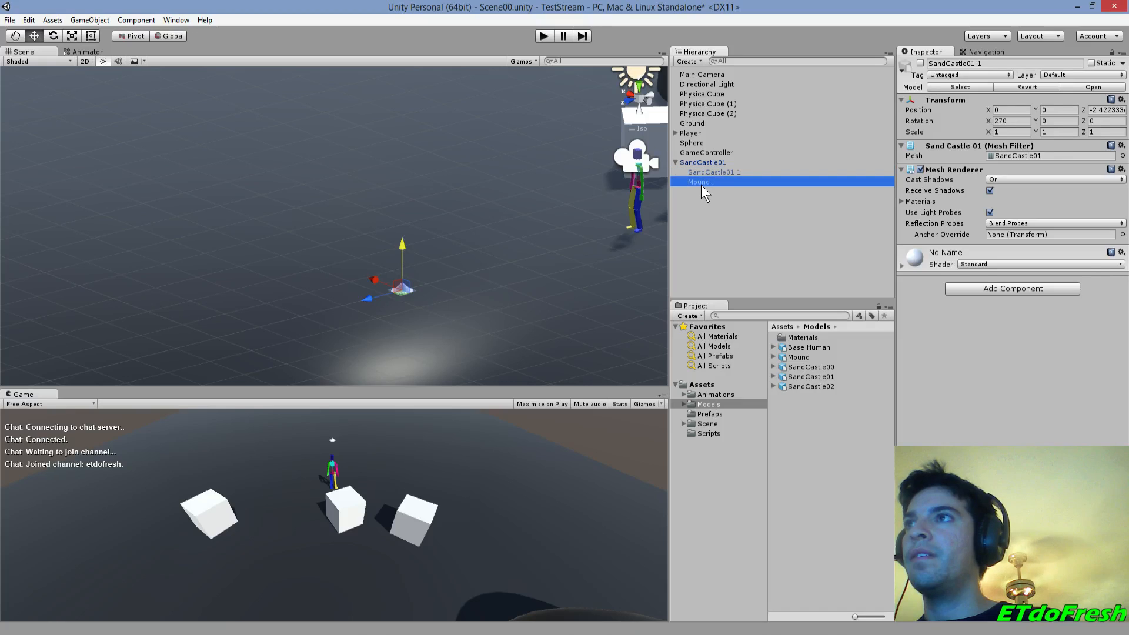
left_click(713, 174)
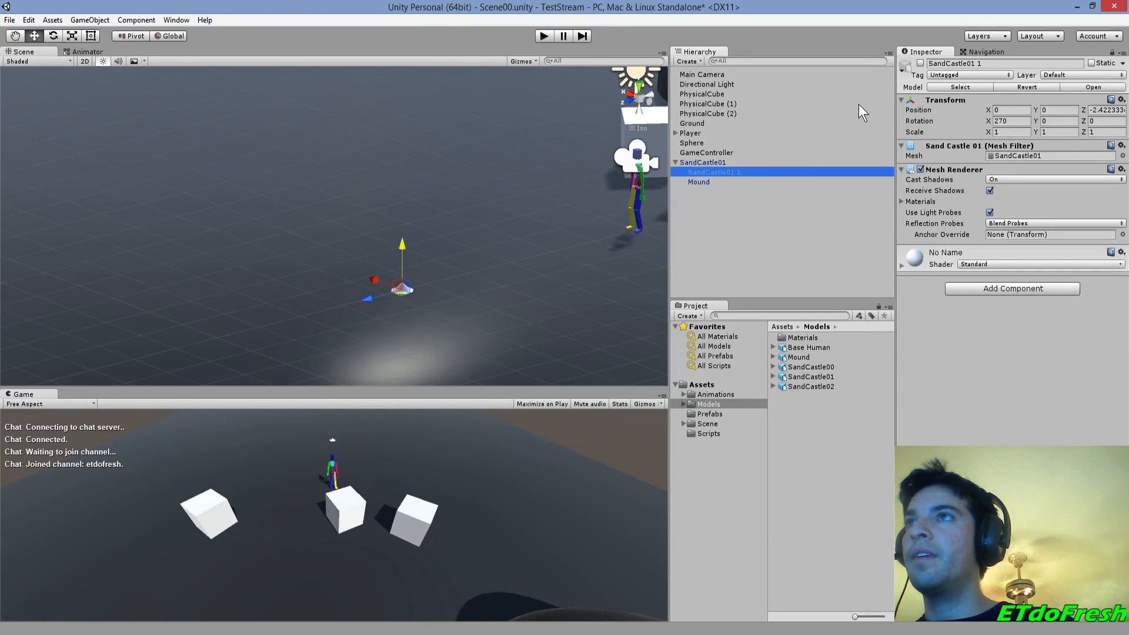
left_click(921, 63)
- Inspect the transforms and components of SandCastle01, its castle child object and the Mound
left_click(695, 181)
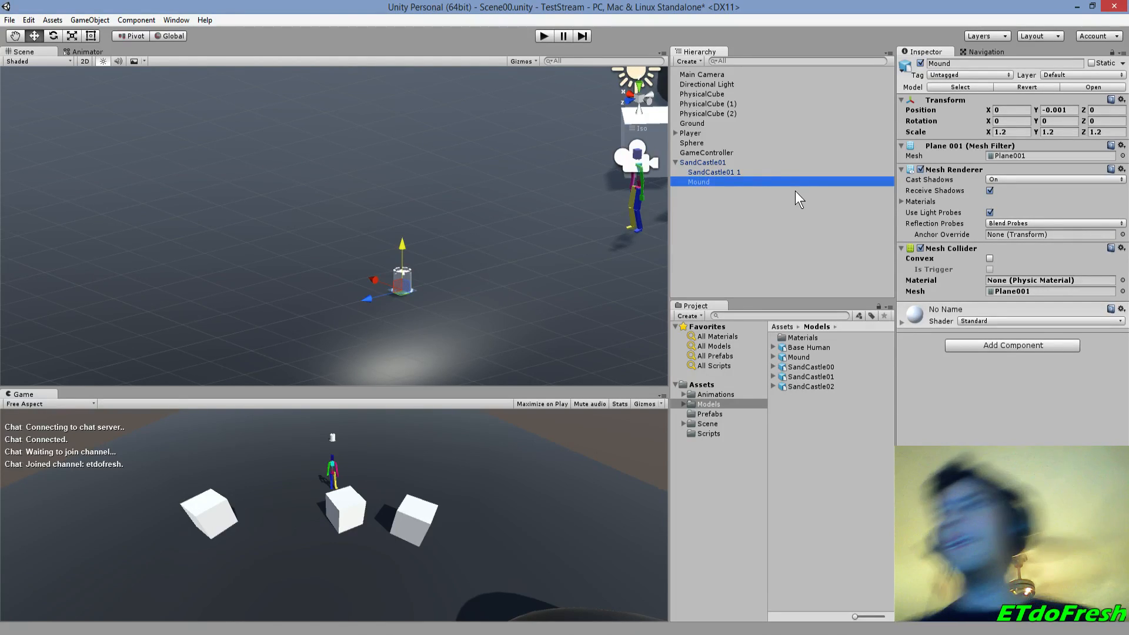
left_click(712, 164)
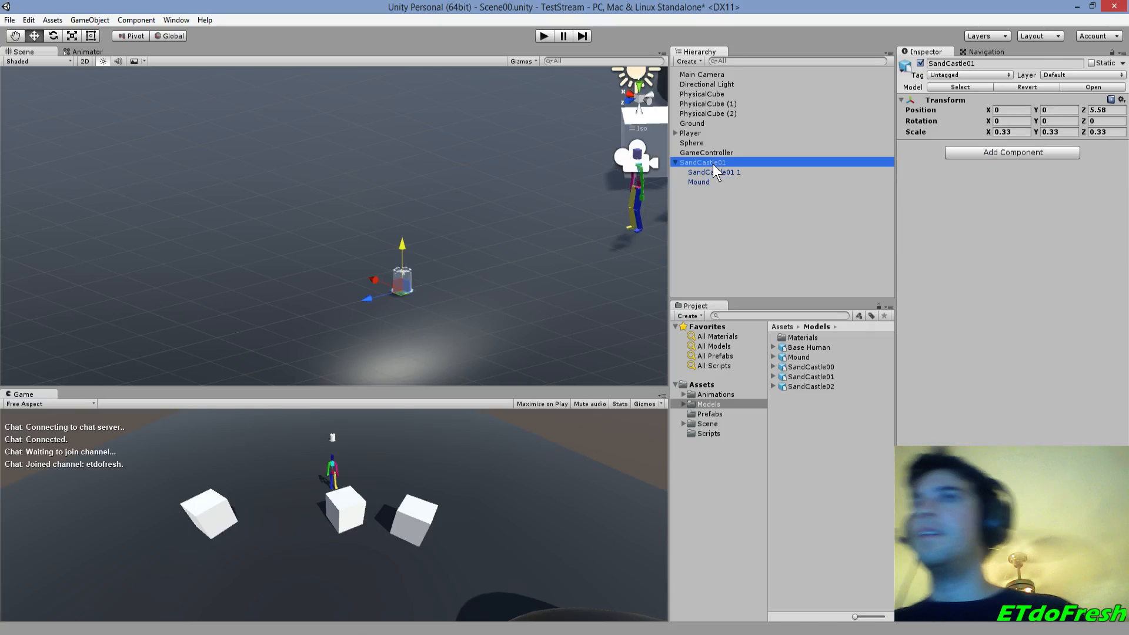
left_click(714, 174)
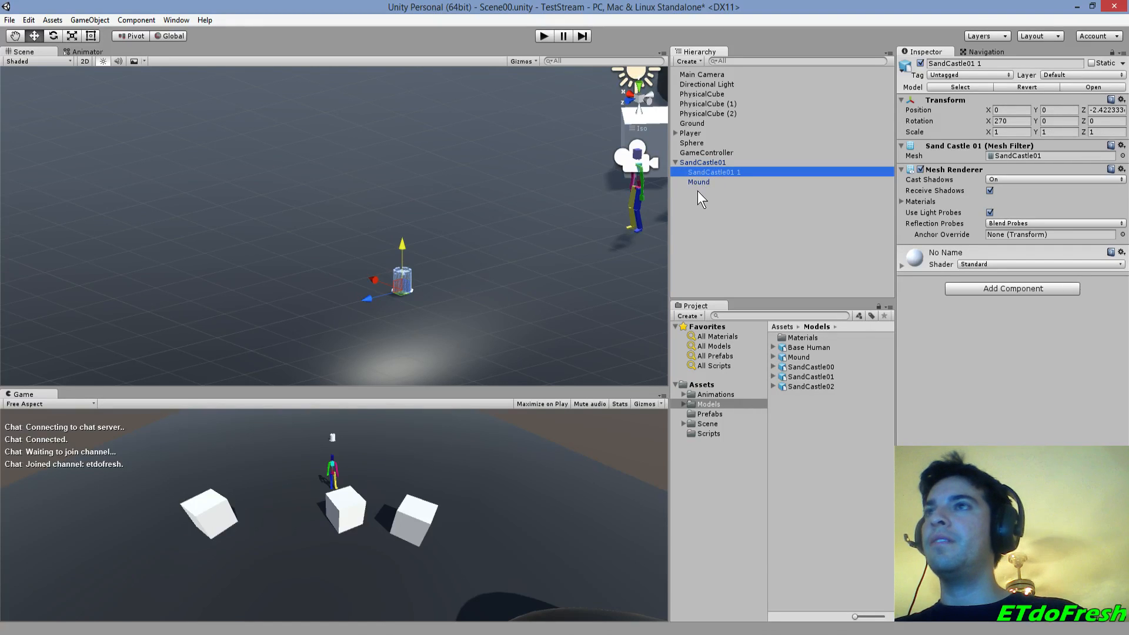
left_click(702, 182)
left_click(721, 172)
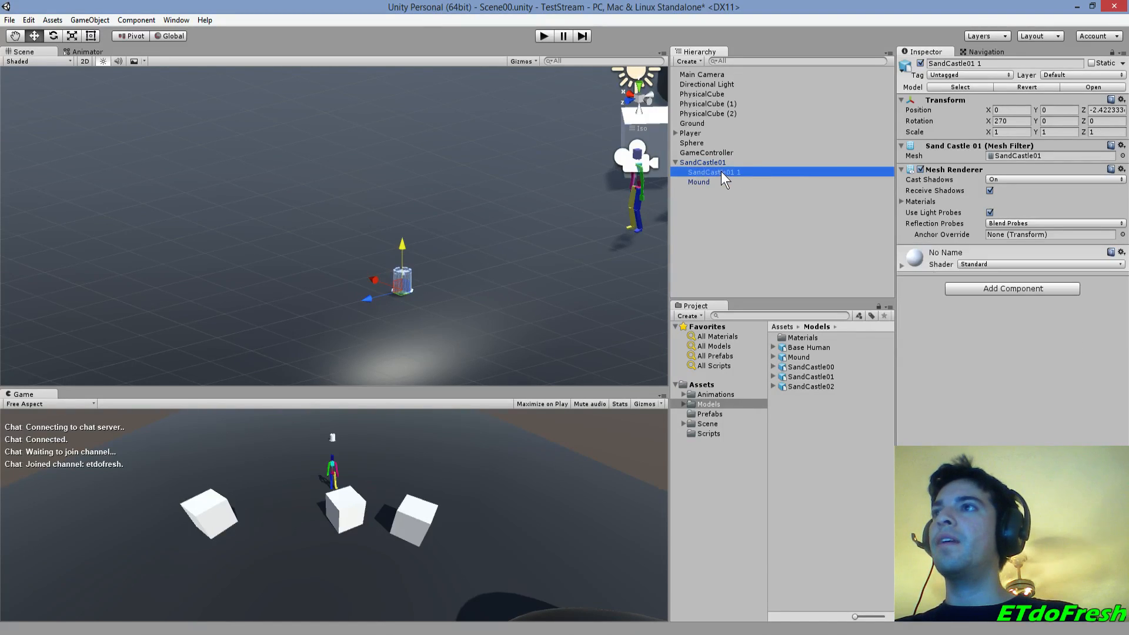
left_click(706, 181)
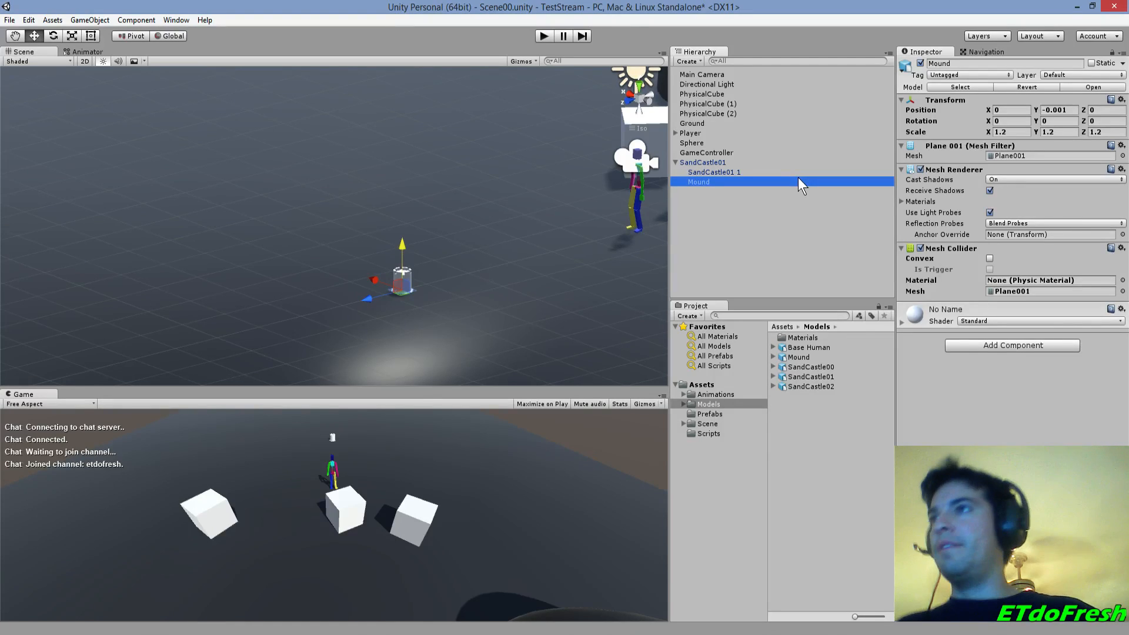
right_click(739, 207)
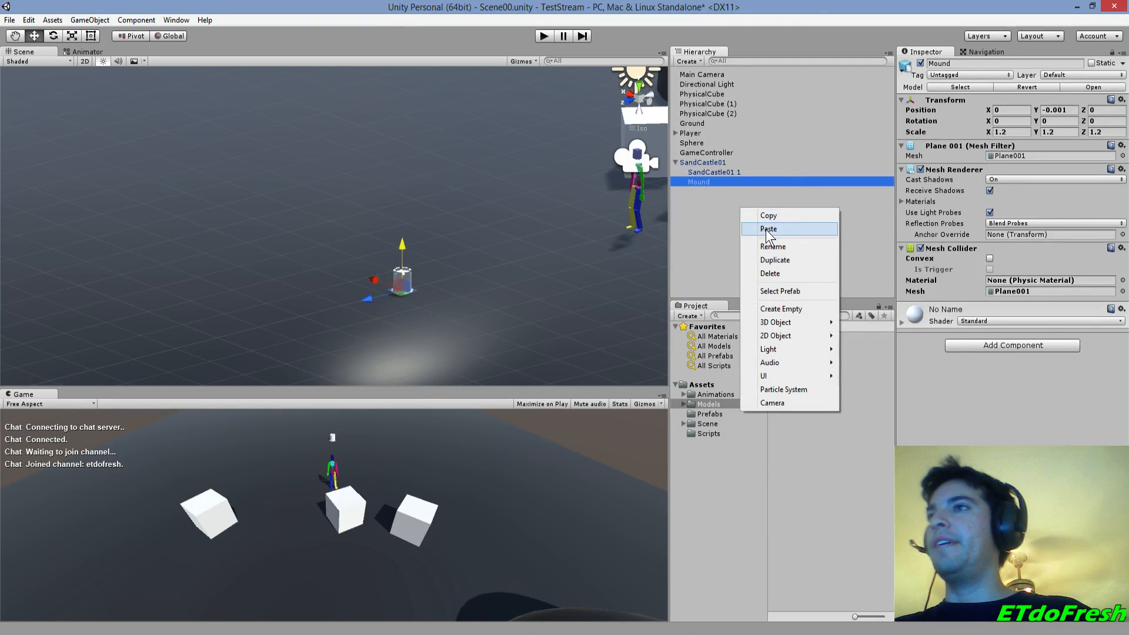
left_click(783, 308)
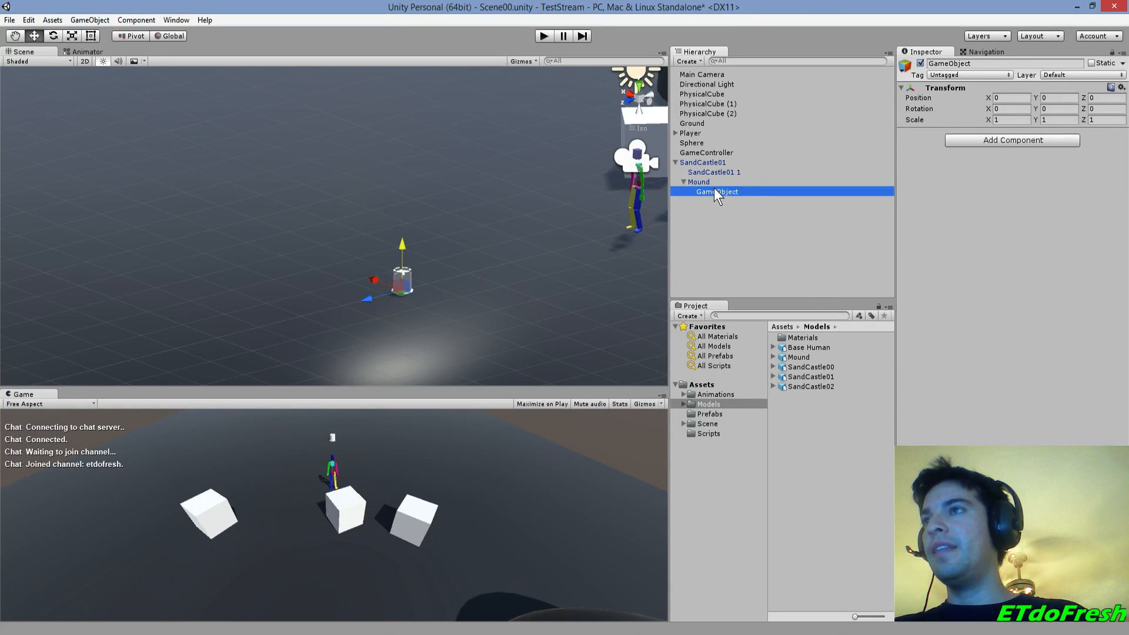
key("Delete")
- Create an empty object at the scene root and name it SandCastle01
left_click(687, 61)
left_click(713, 75)
left_click(977, 64)
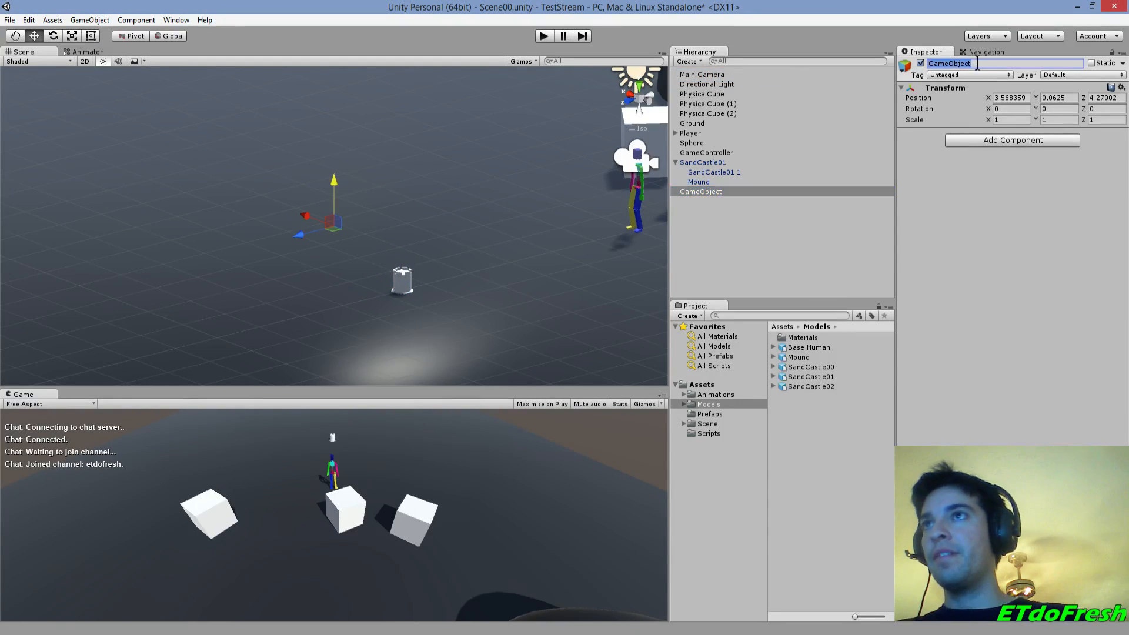
type("SandCastle01")
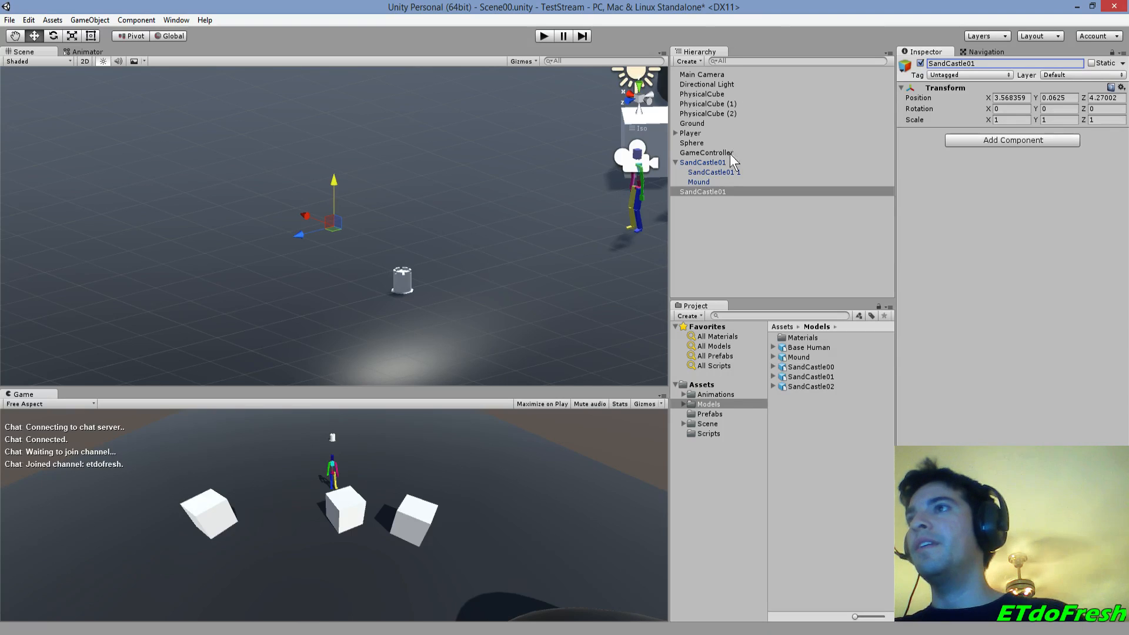
- Rename the castle child object SandCastle01 1 to SandCastle01Model
left_click(724, 171)
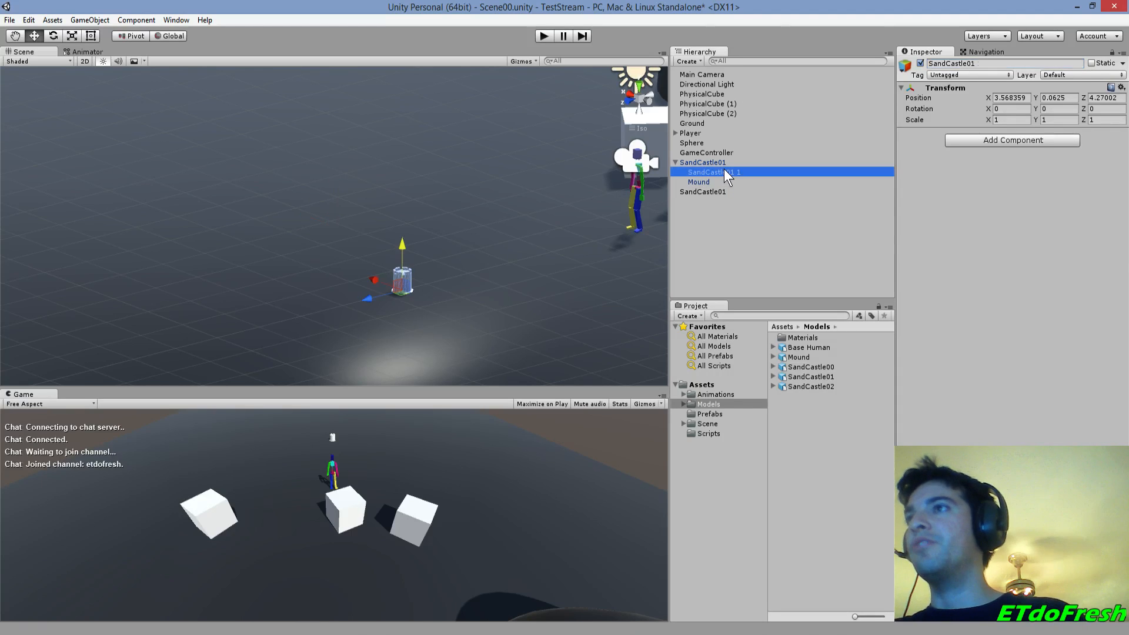
left_click(735, 173)
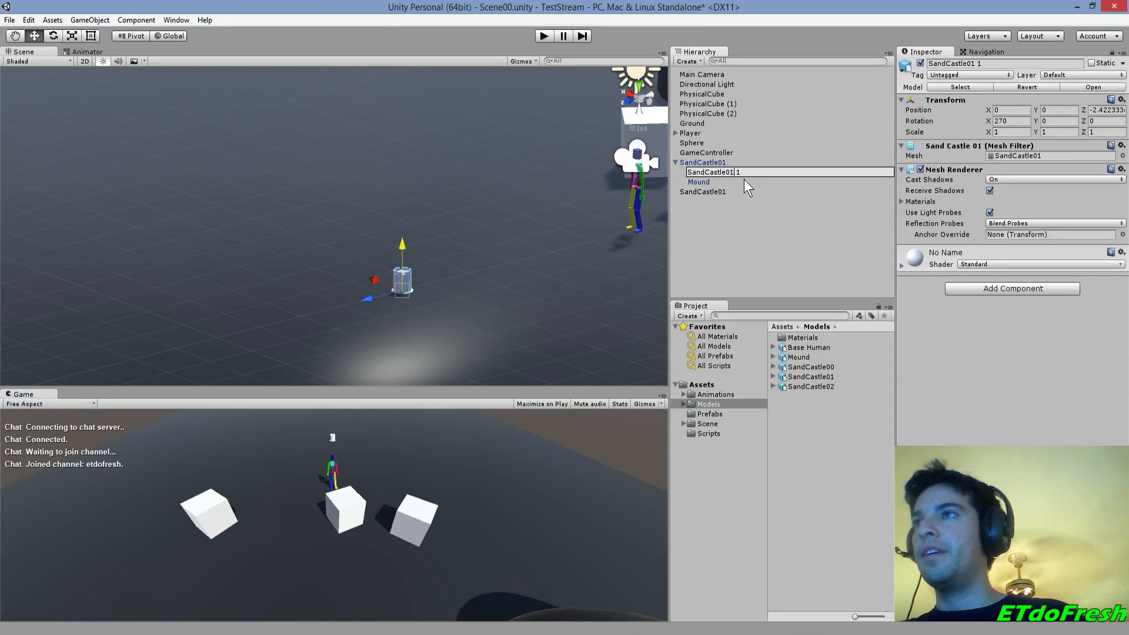
type("Model")
key("Return")
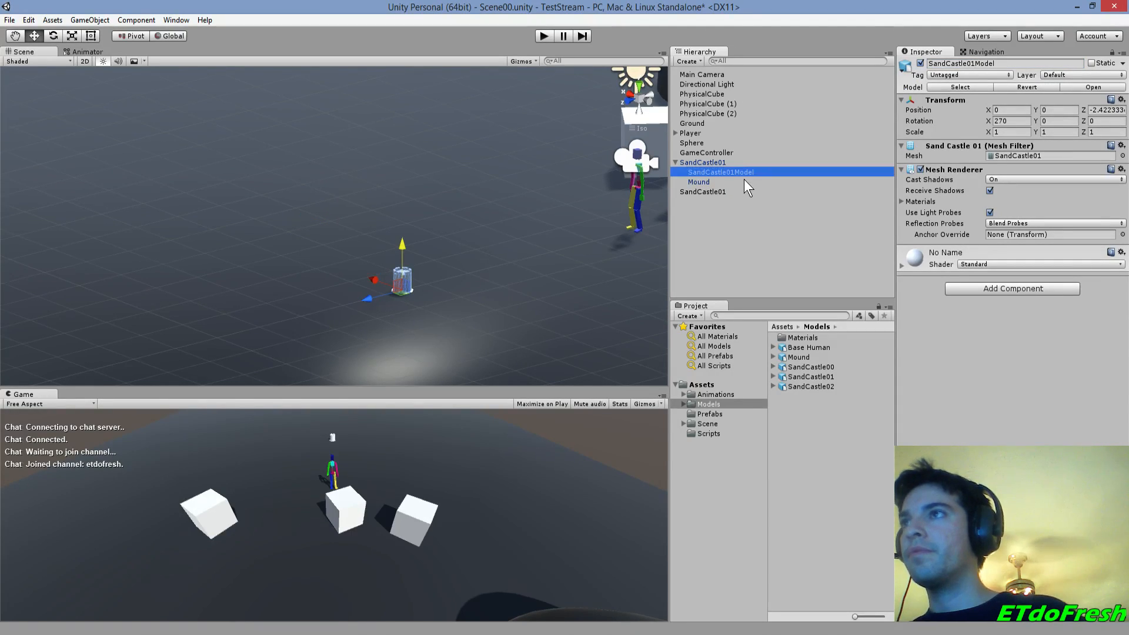
- Move SandCastle01Model and Mound into the new empty SandCastle01 object, accepting the loss of the prefab connection
mouse_move(737, 181)
left_mouse_down()
mouse_move(741, 165)
mouse_move(720, 192)
left_mouse_up()
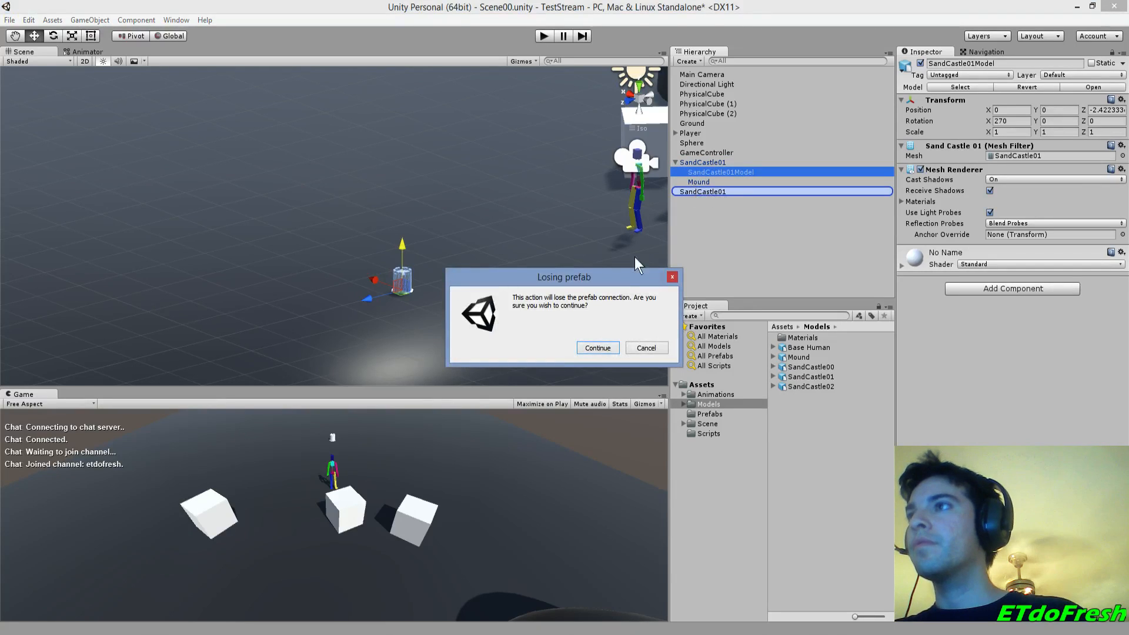
left_click(597, 348)
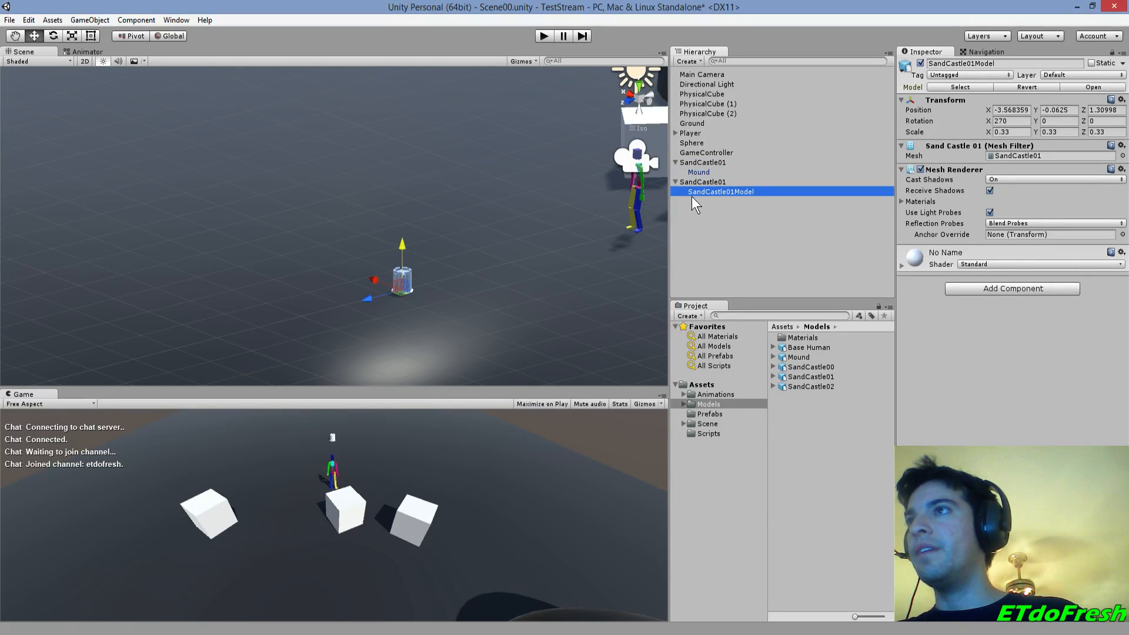
left_click(701, 165)
left_click_drag(700, 171, 713, 185)
- Delete the old, emptied SandCastle01 parent with the 0.33 scale and select the new SandCastle01
left_click(701, 164)
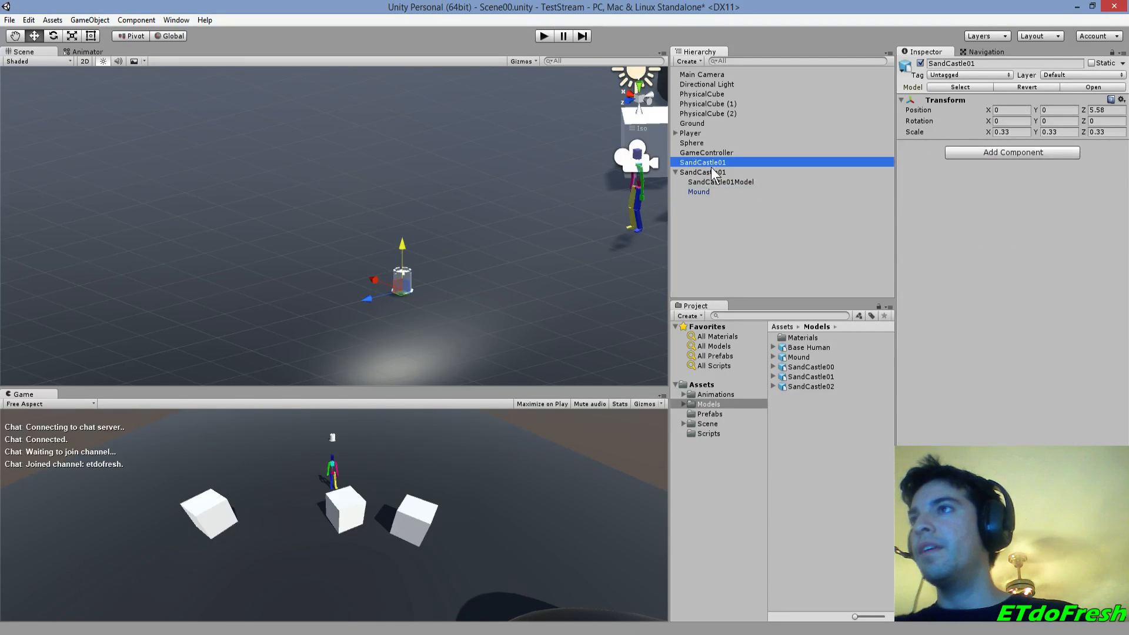
key("Delete")
left_click(714, 165)
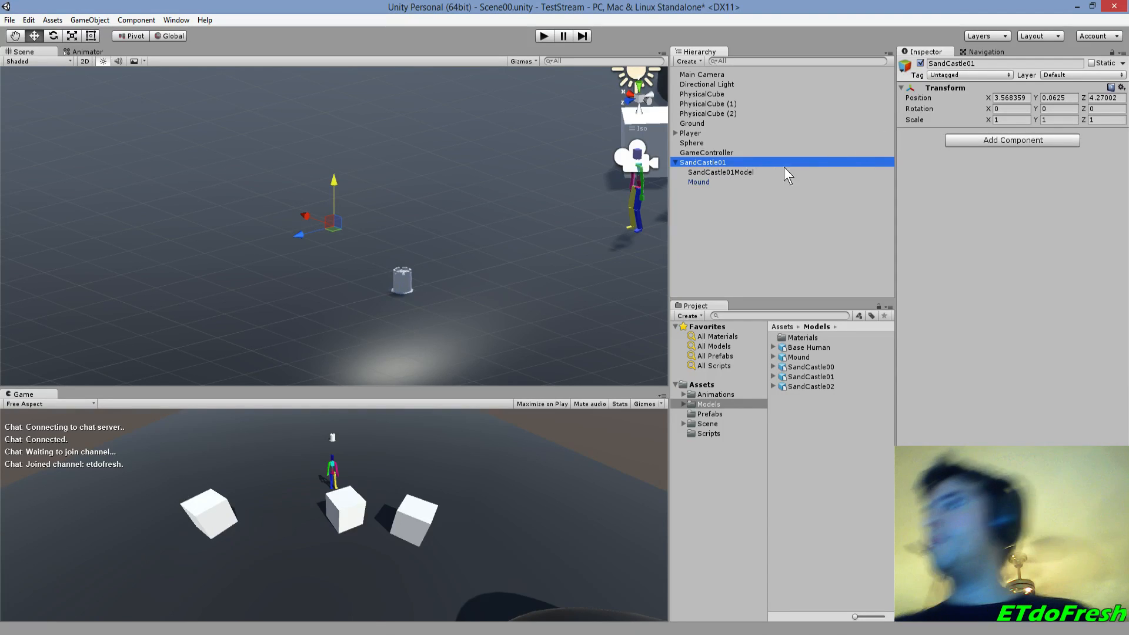
- Set the local position of SandCastle01Model to 0, 0, 0, keeping its rotation and scale
left_click(719, 175)
left_click(1017, 110)
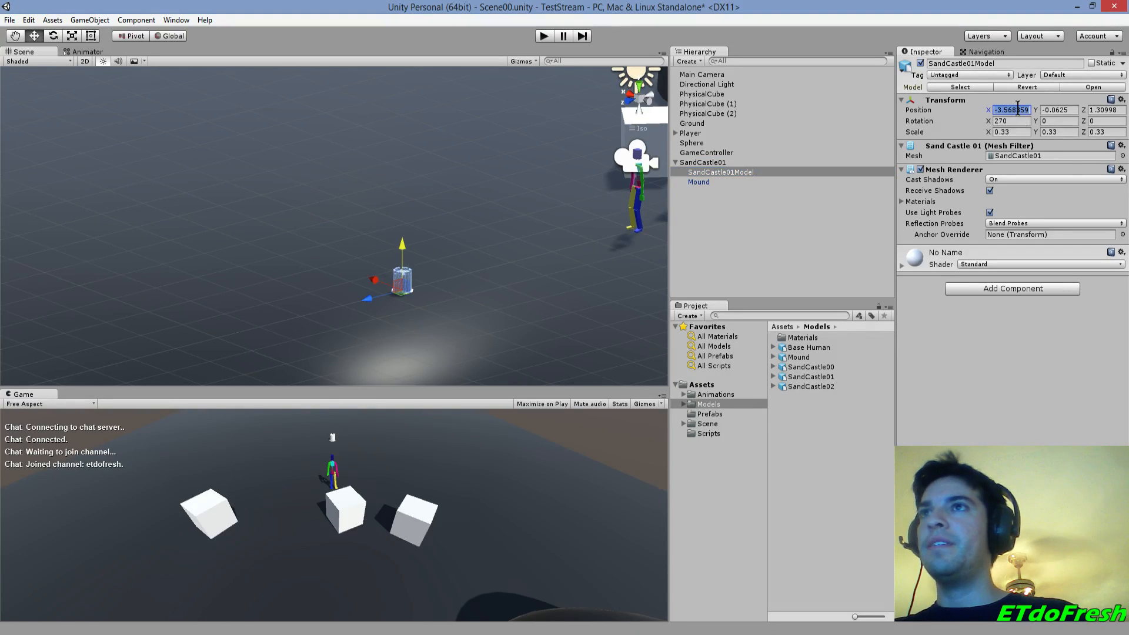
type("0")
key("Tab")
type("0")
key("Tab")
type("0")
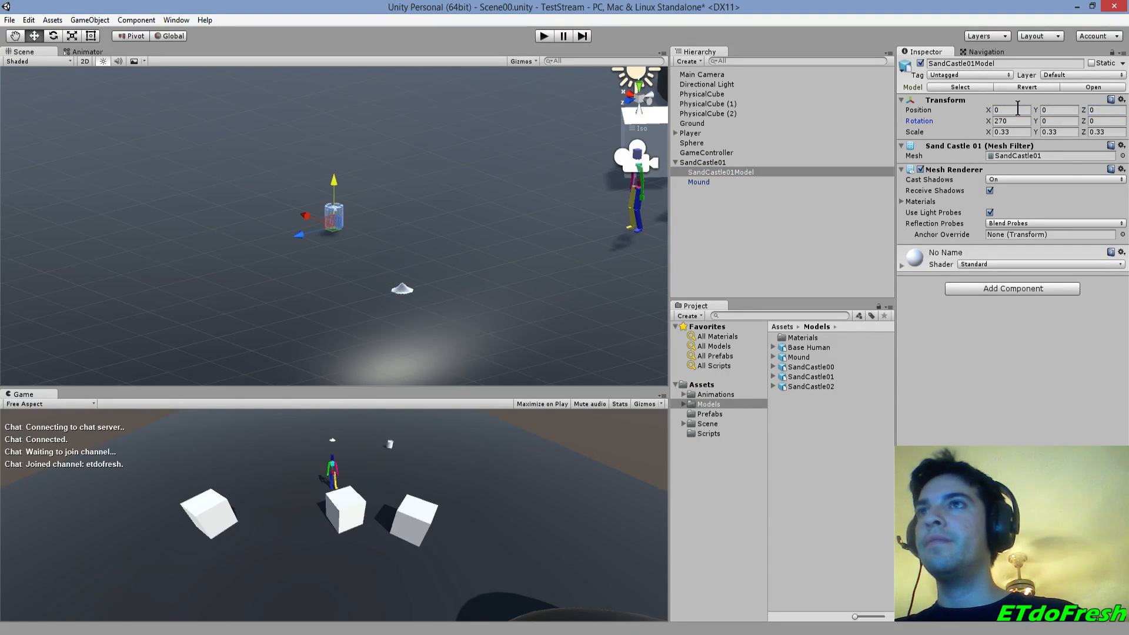
key("Tab")
key("Tab")
key("Tab")
key("Tab")
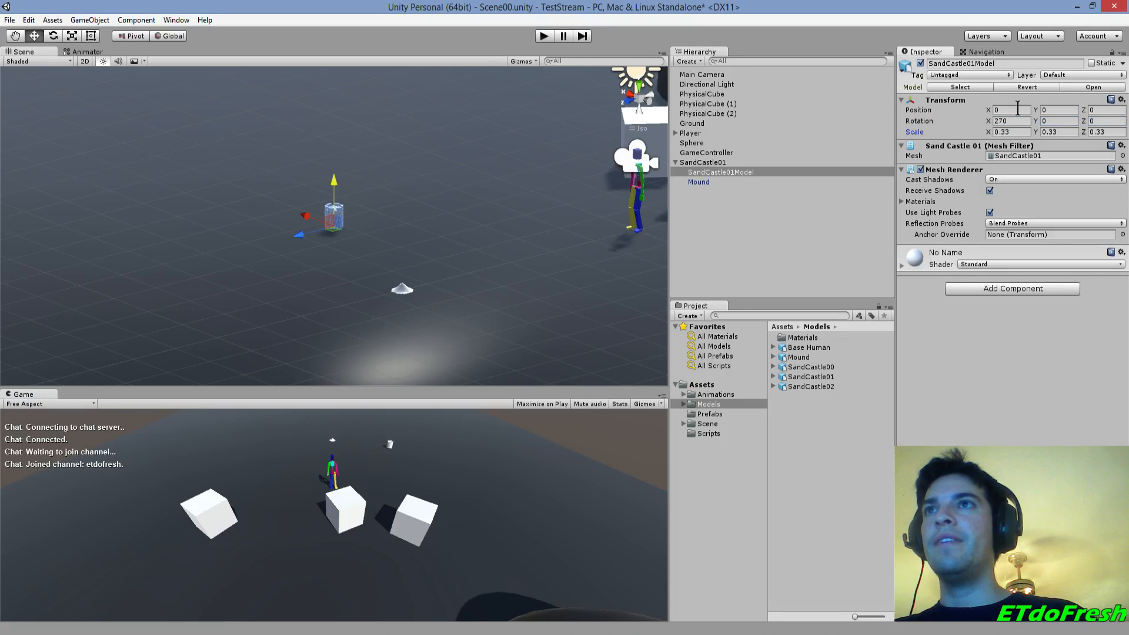
- Set the local position of the Mound to 0, 0, 0
left_click(700, 182)
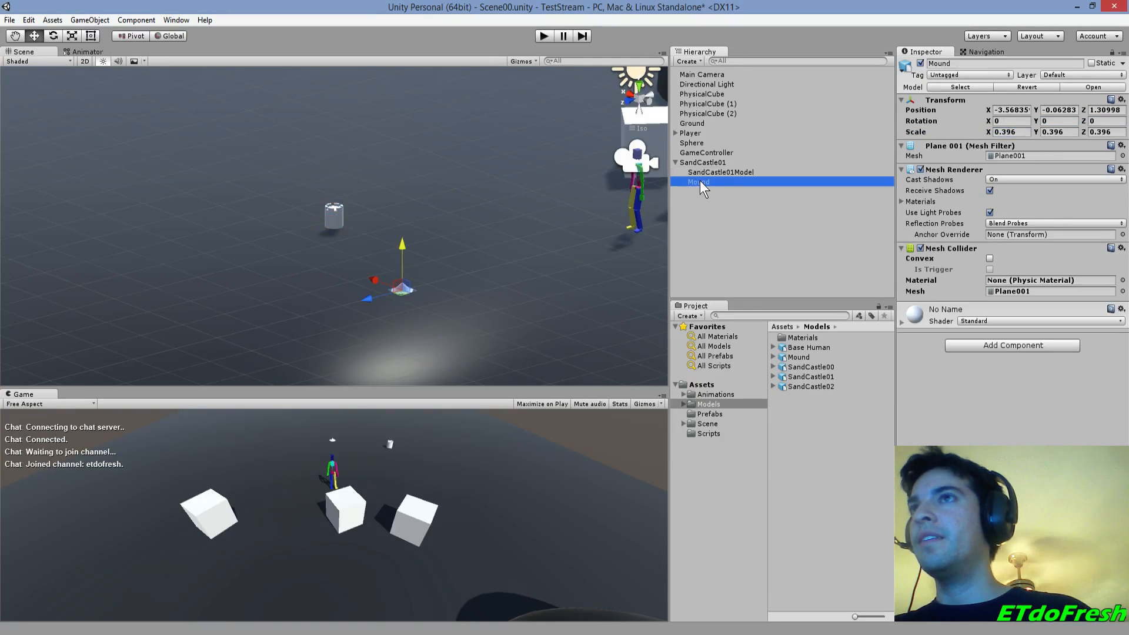
left_click(1003, 120)
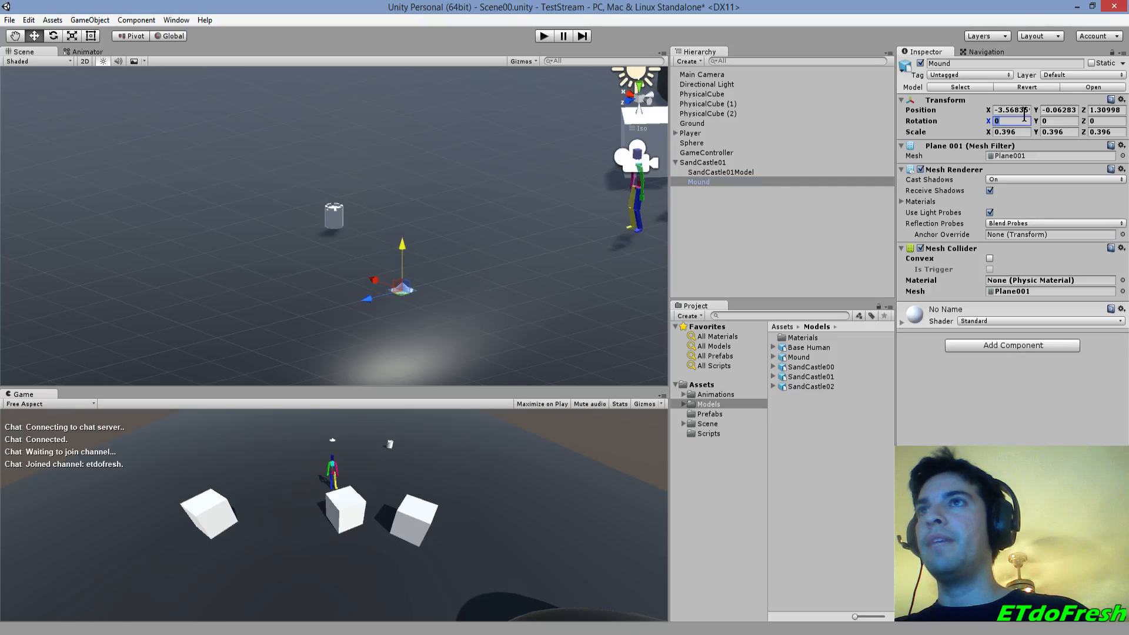
left_click(1016, 110)
type("0")
key("Tab")
type("0")
key("Tab")
type("0")
- Set the Mound's scale to 0.4 on all three axes
key("Tab")
key("Tab")
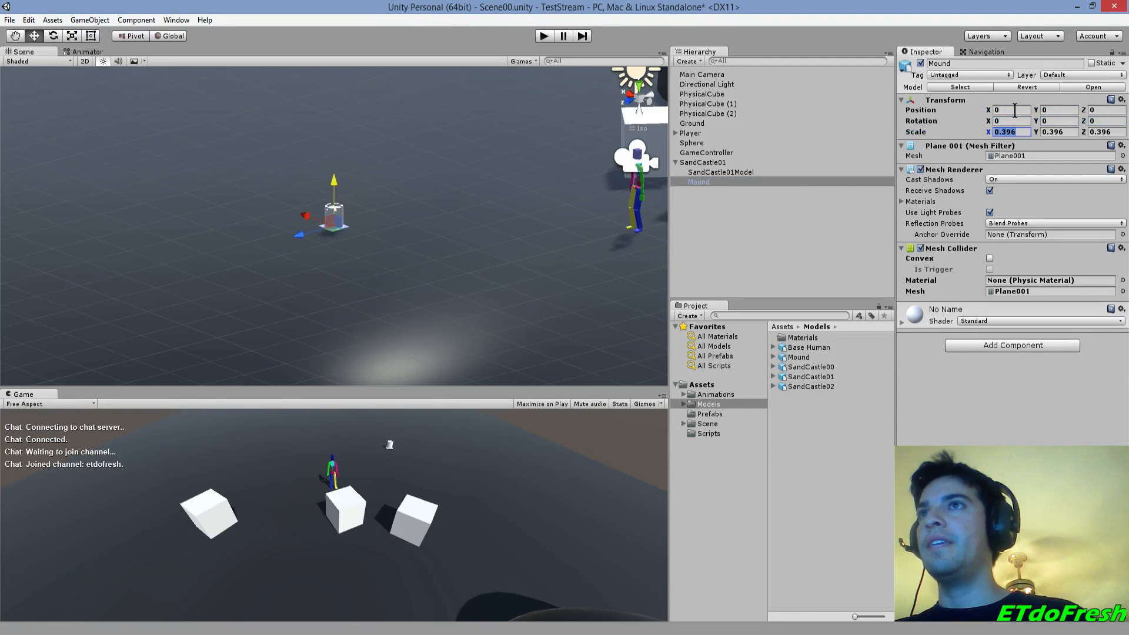
type(".4")
key("Tab")
type(".4")
key("Tab")
type(".4")
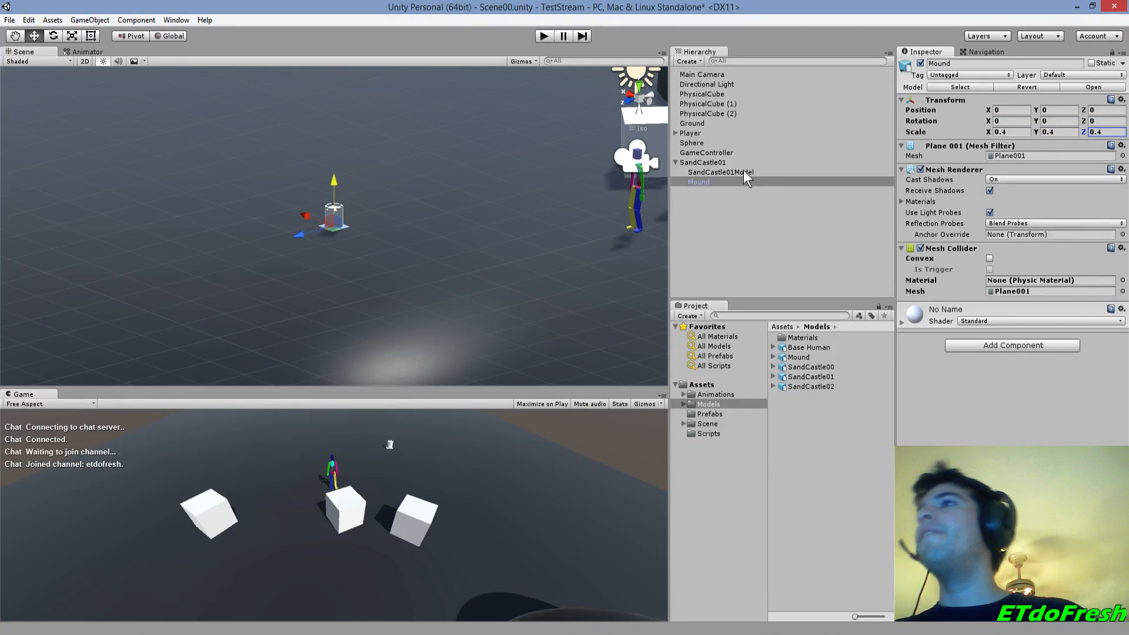
left_click(726, 161)
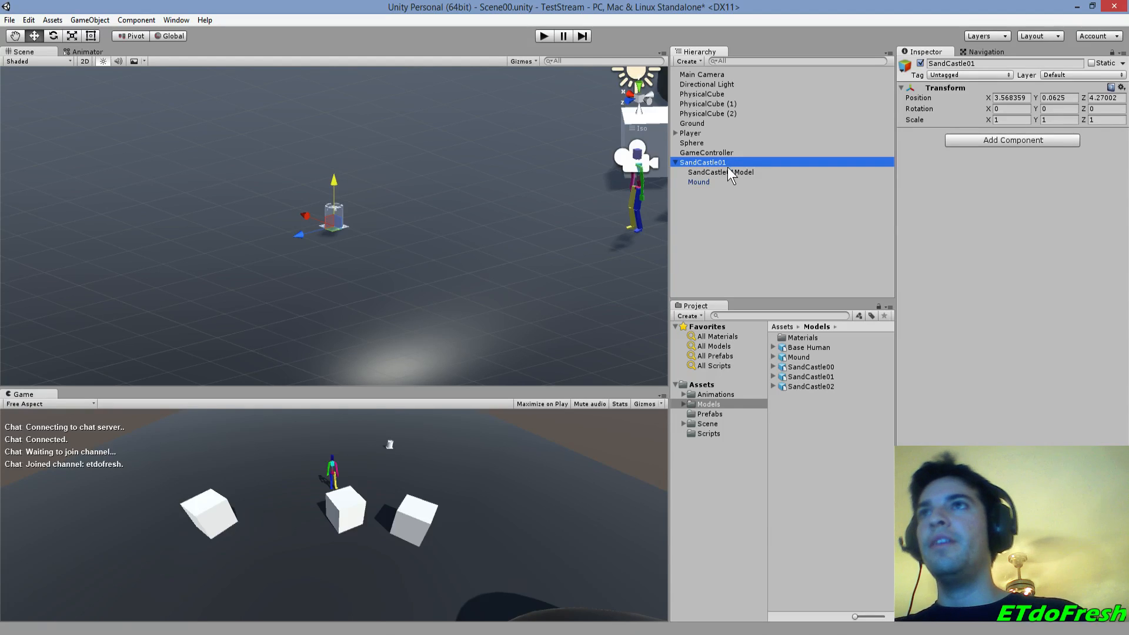
left_click(721, 172)
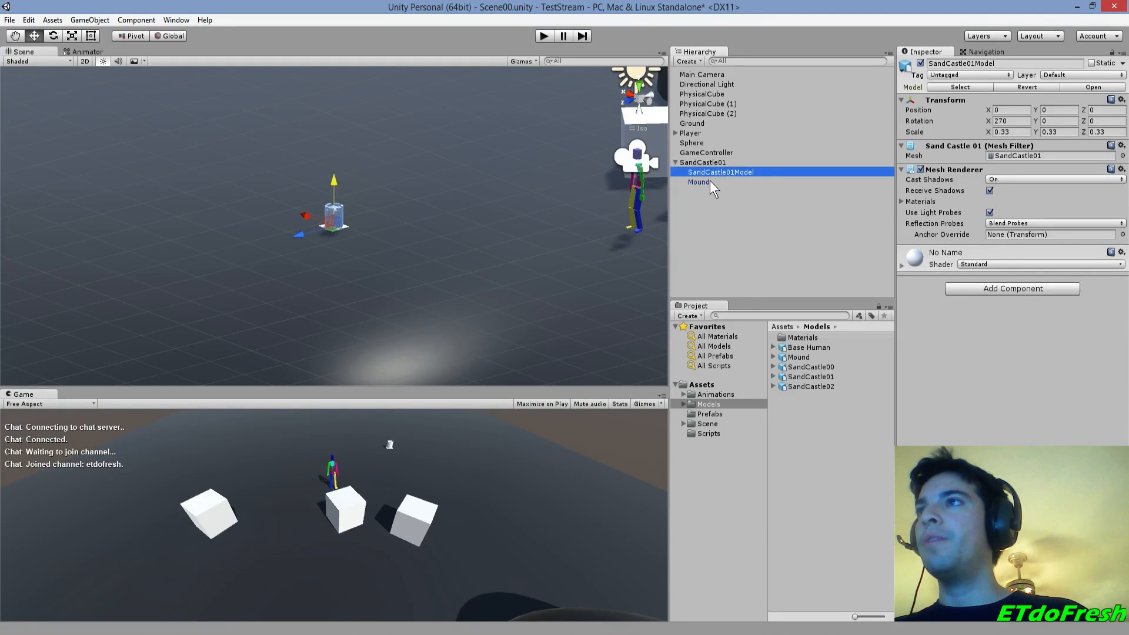
left_click(711, 181)
left_click(694, 162)
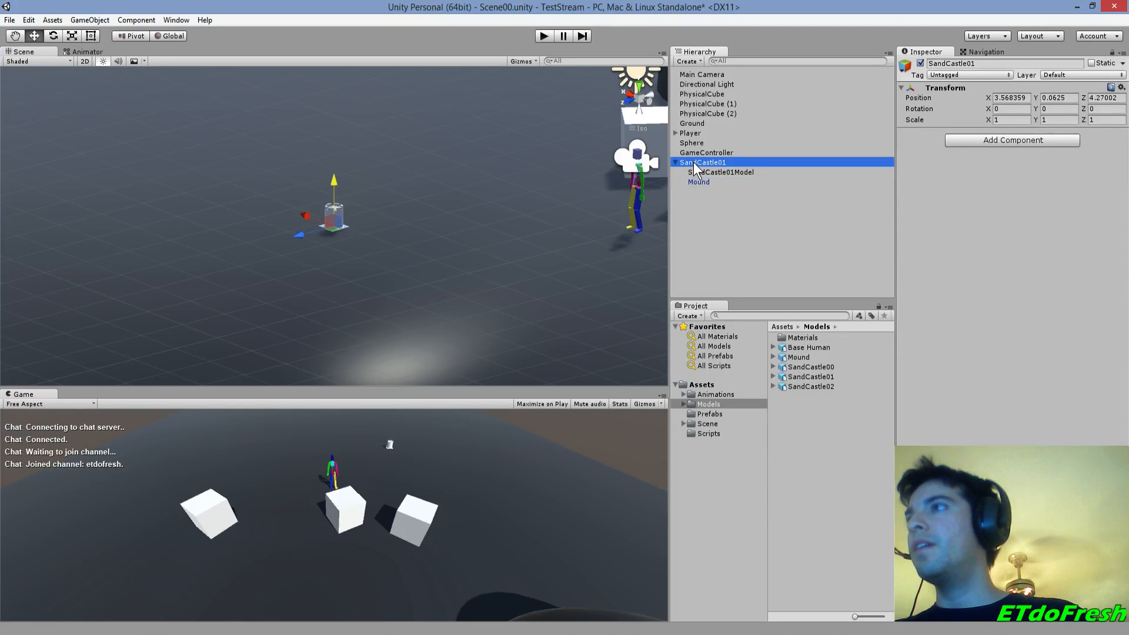
left_click(694, 62)
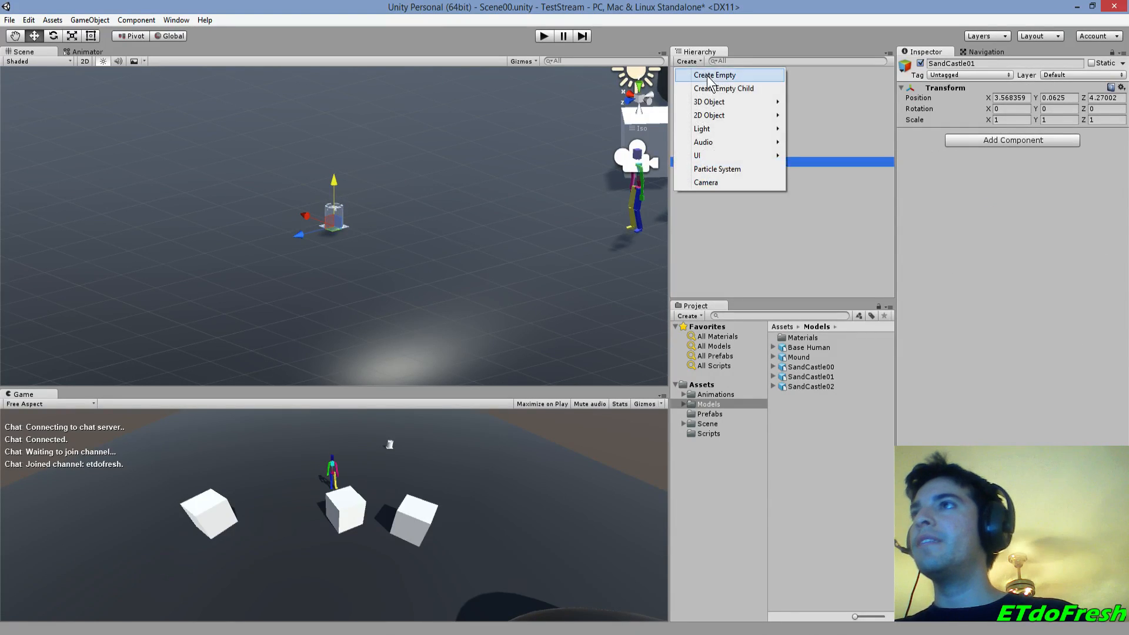
left_click(719, 168)
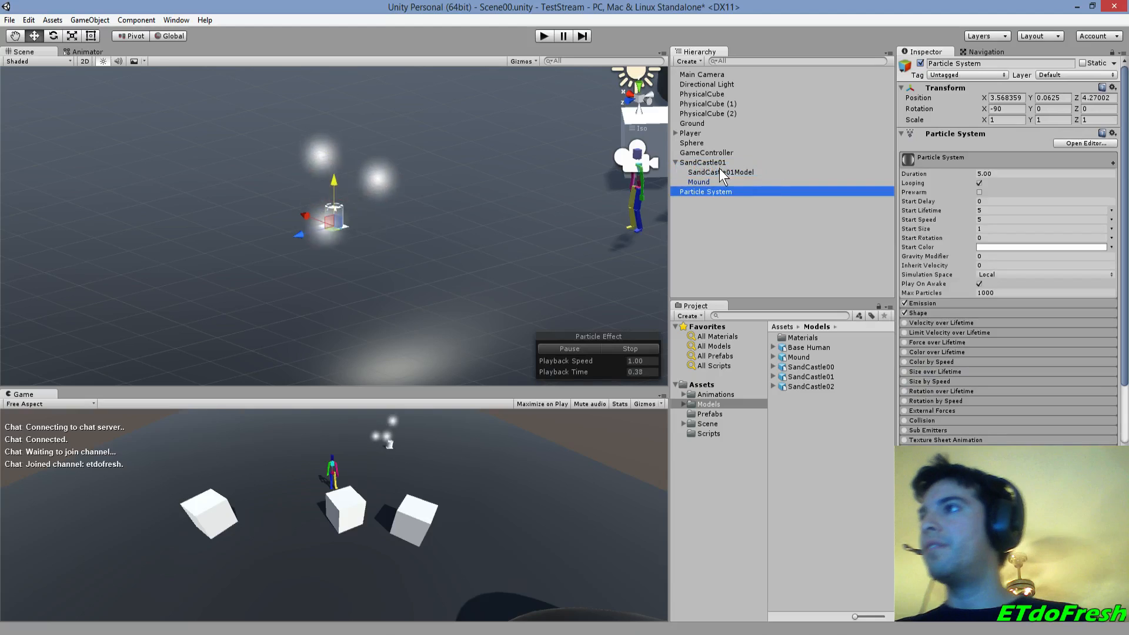
left_click(1002, 98)
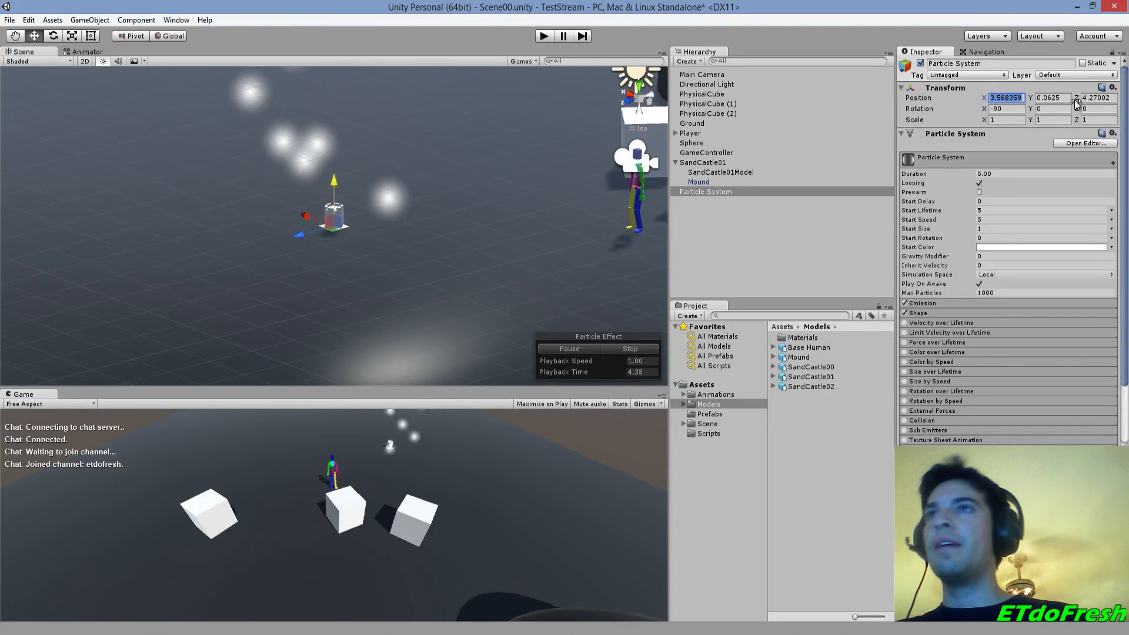
left_click(708, 190)
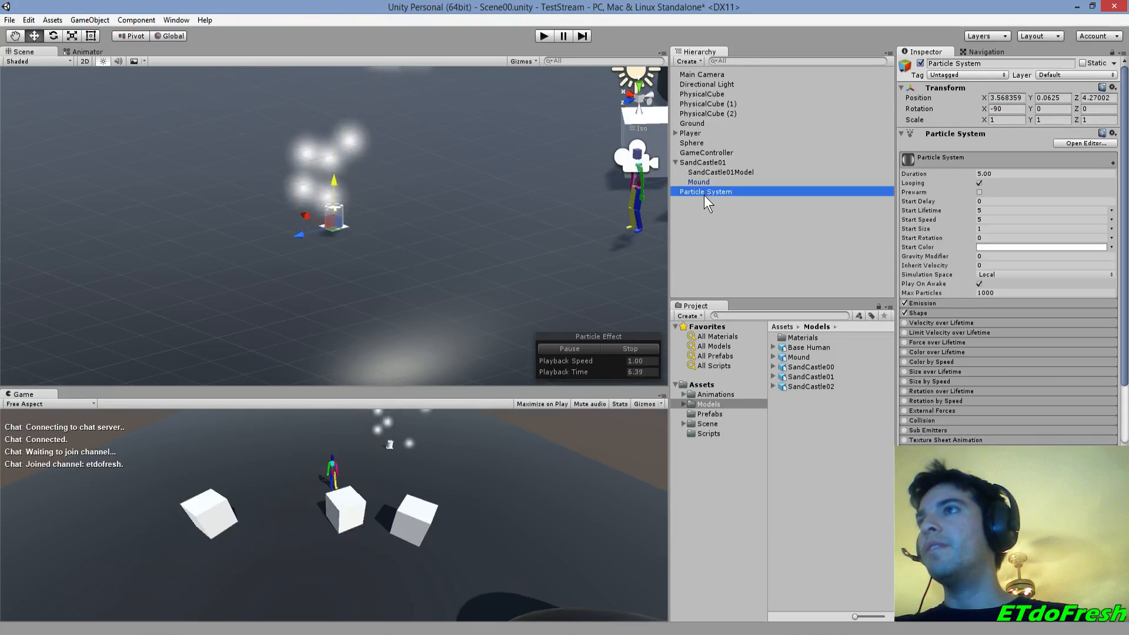
key("Delete")
- Create a Particle System at the scene root, placed at the sand castle in the scene view
left_click(711, 165)
scroll(503, 234, "down", 10)
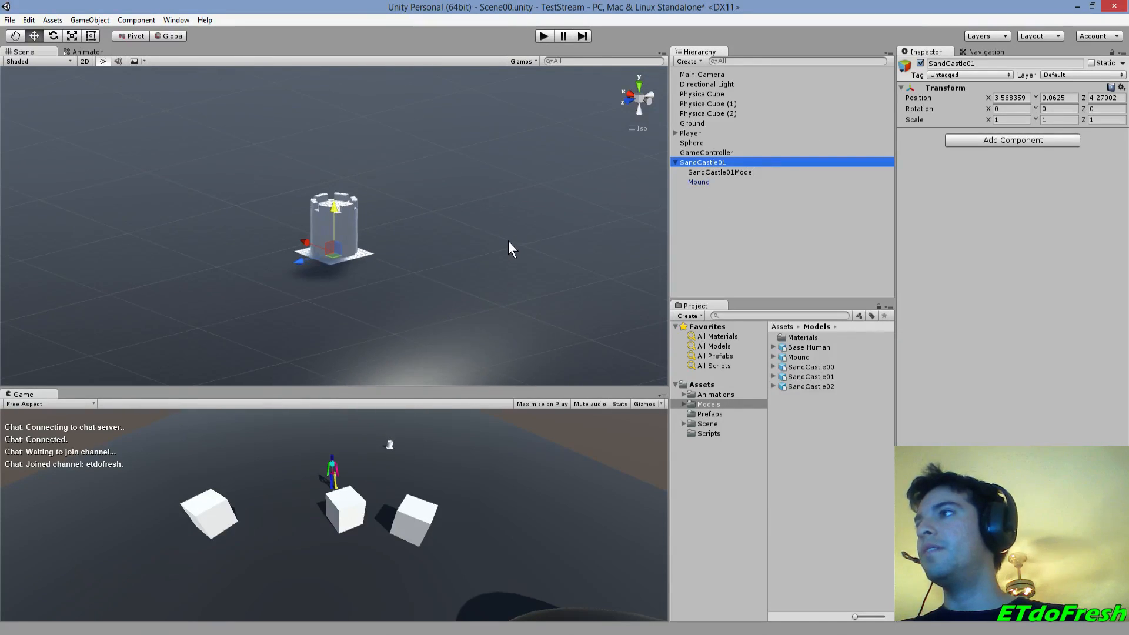
left_click(697, 61)
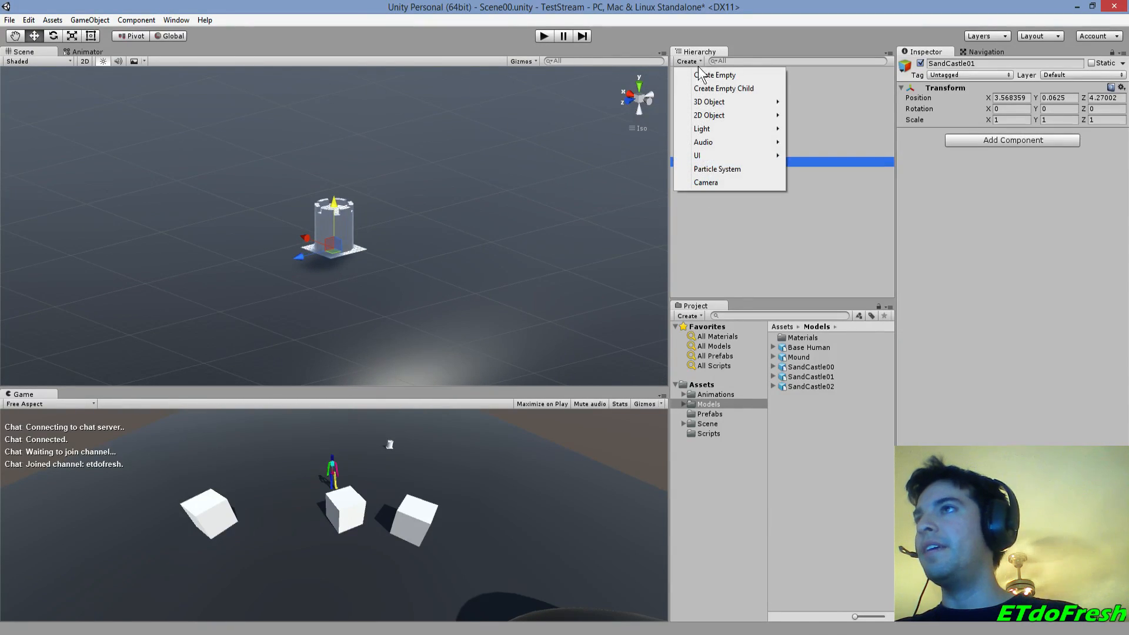
left_click(729, 169)
left_click(1007, 98)
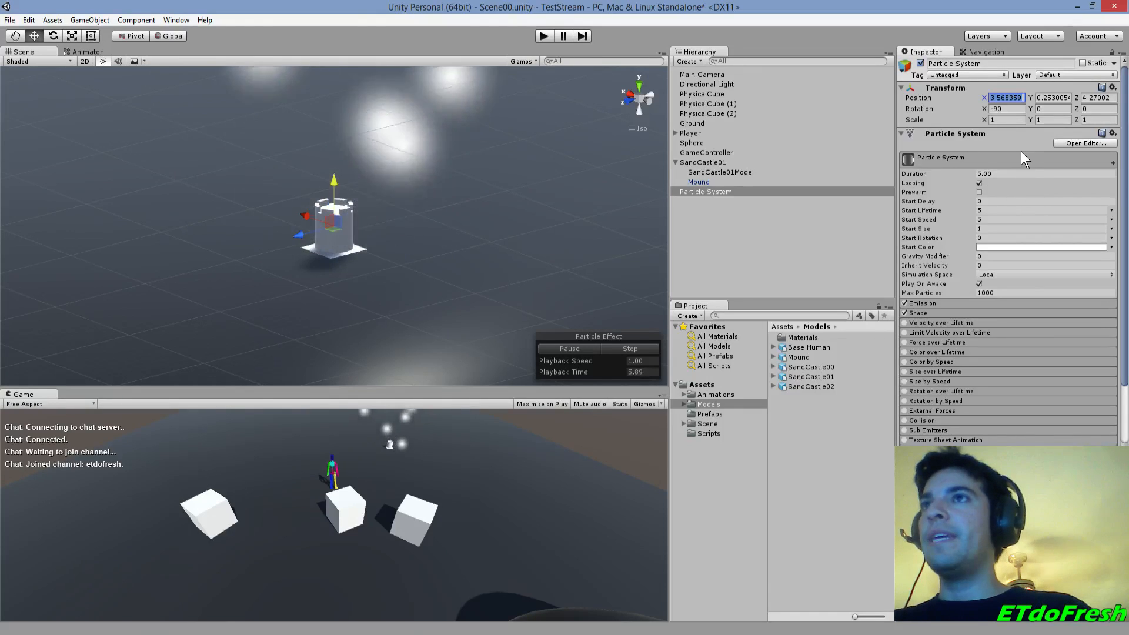
- Turn off looping for the Particle System and set its Start Lifetime and Duration to 2
left_click(981, 174)
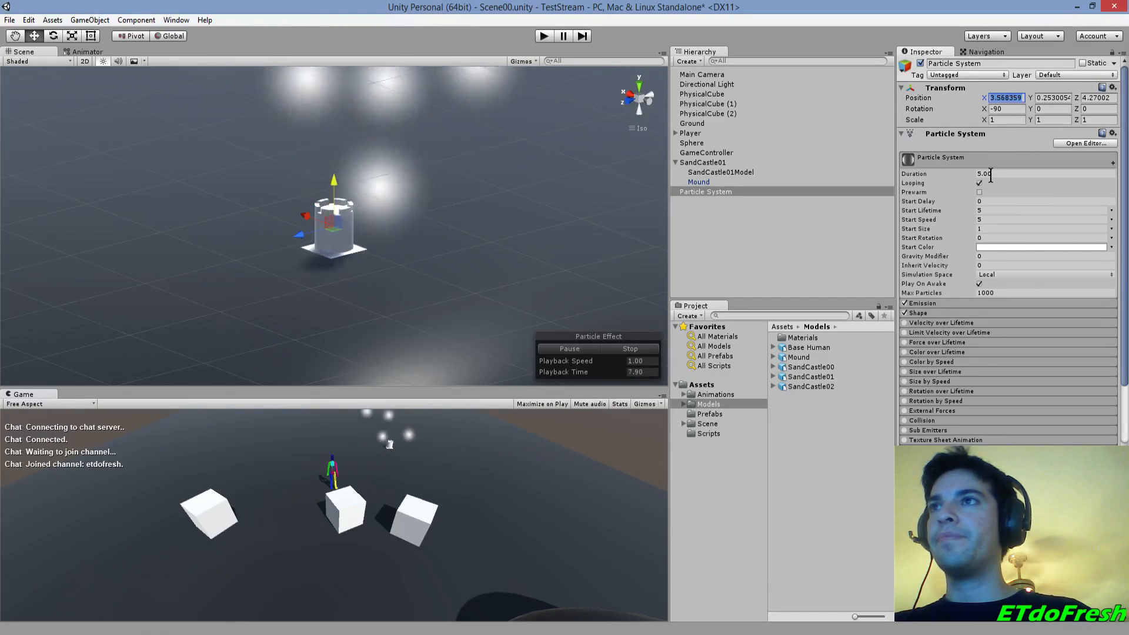
left_click(980, 183)
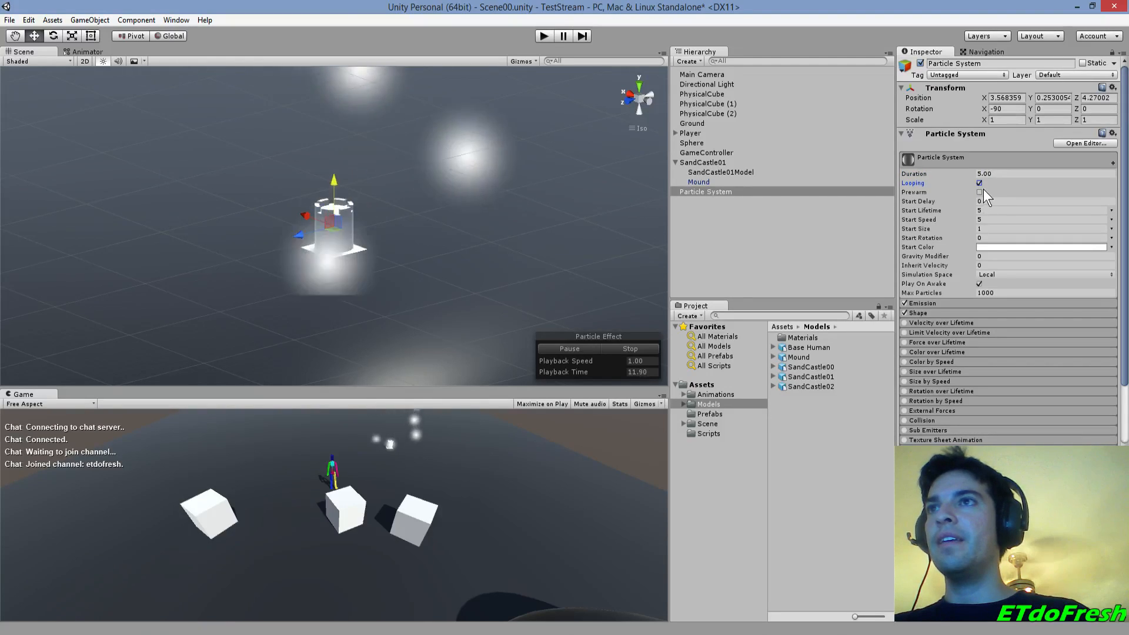
left_click(985, 210)
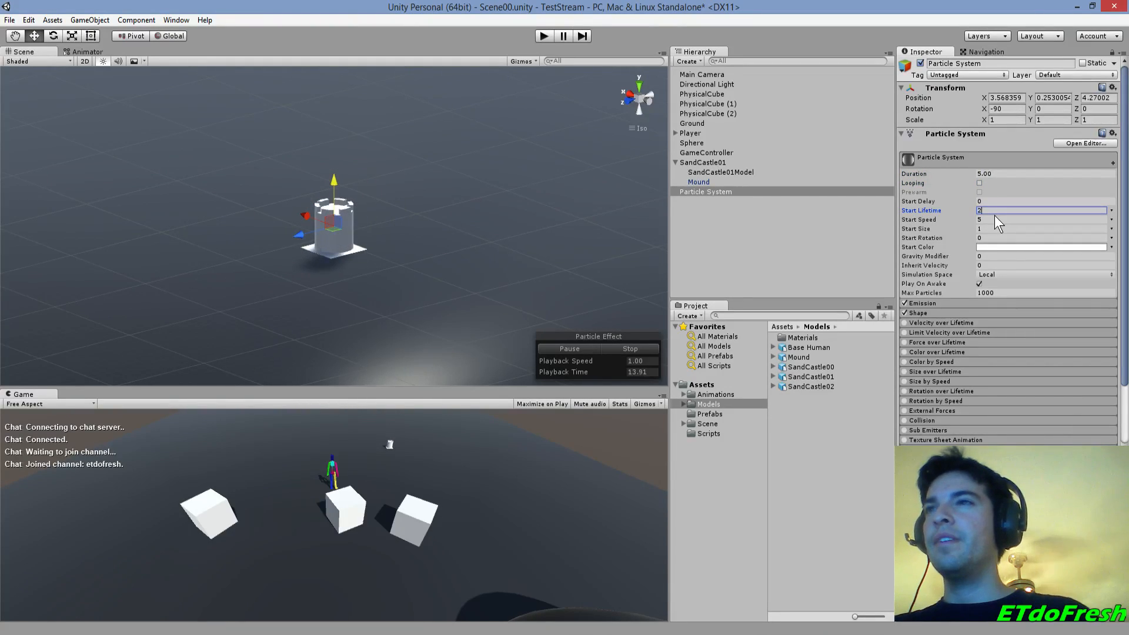
left_click(1000, 174)
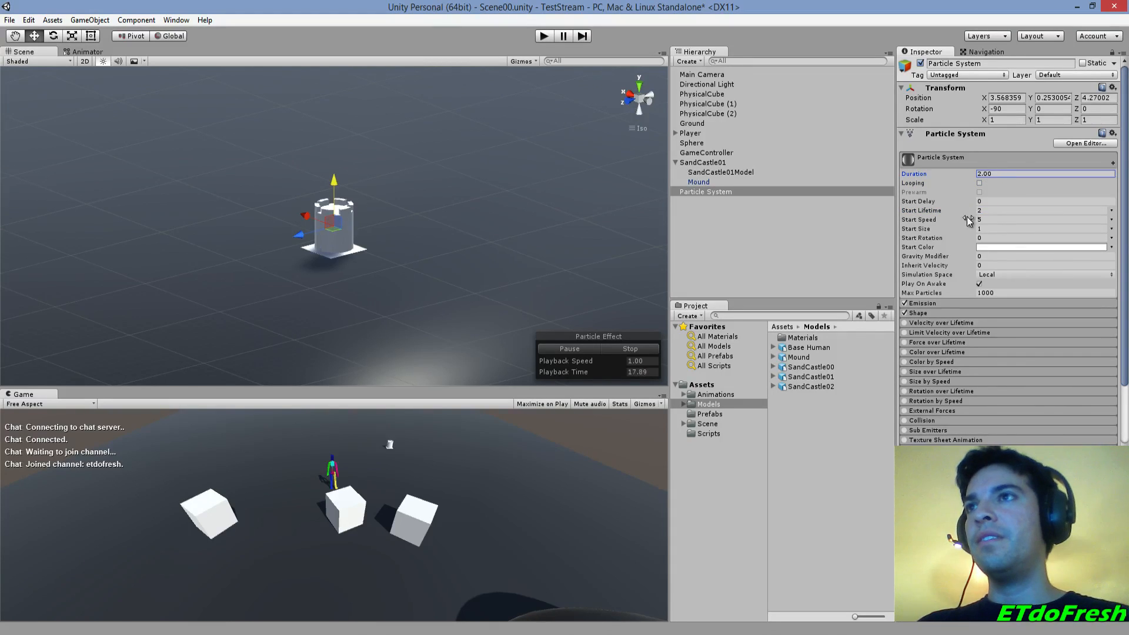
- Set the particles' Start Speed to 0, Start Size to 0.1 and Gravity Modifier to 0.5
left_click(999, 220)
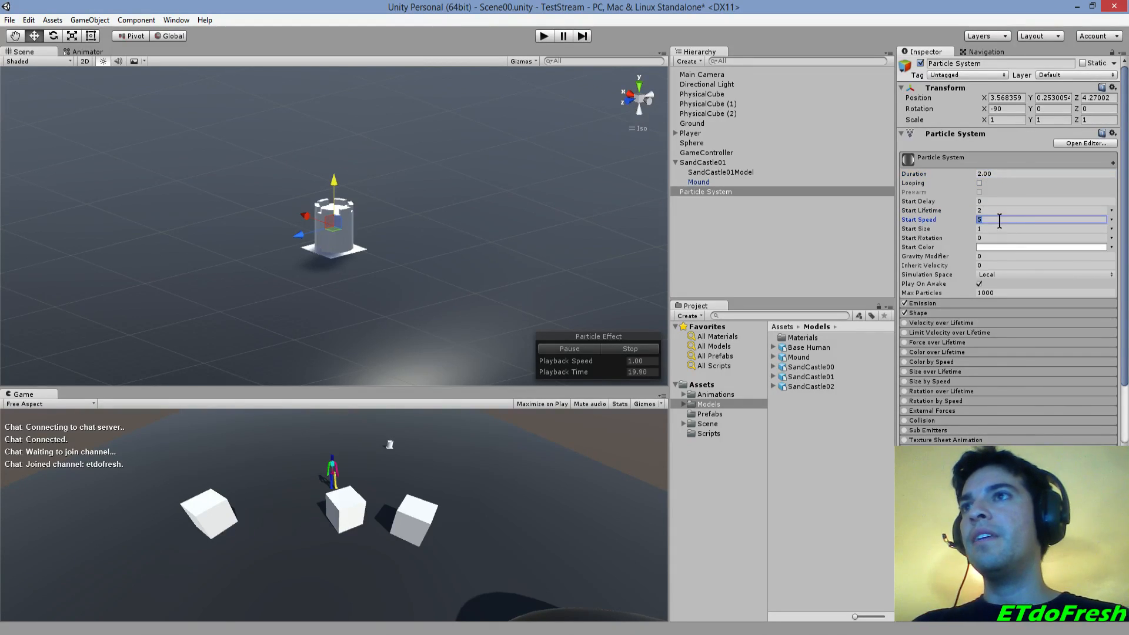
type("0")
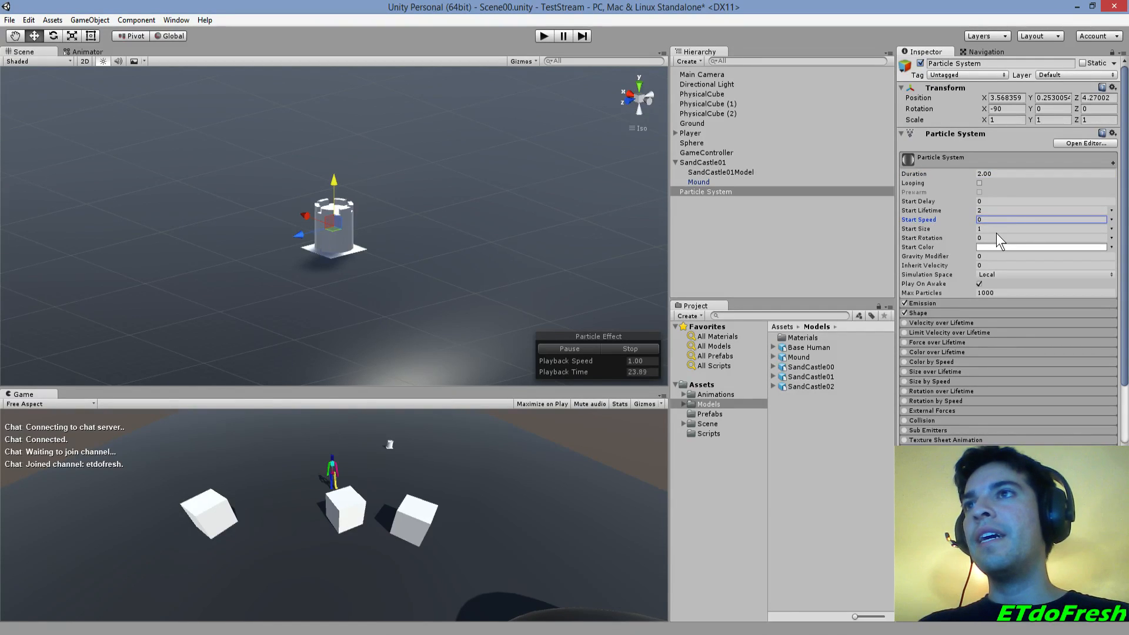
left_click(996, 232)
type(".1")
key("Return")
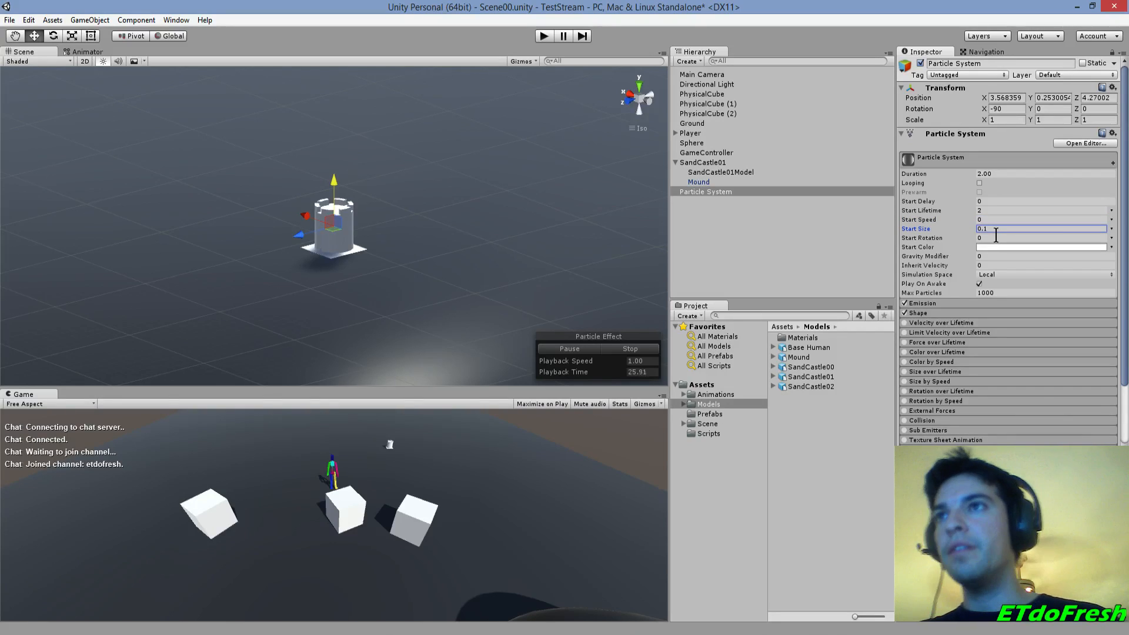
left_click(989, 257)
type("0.5")
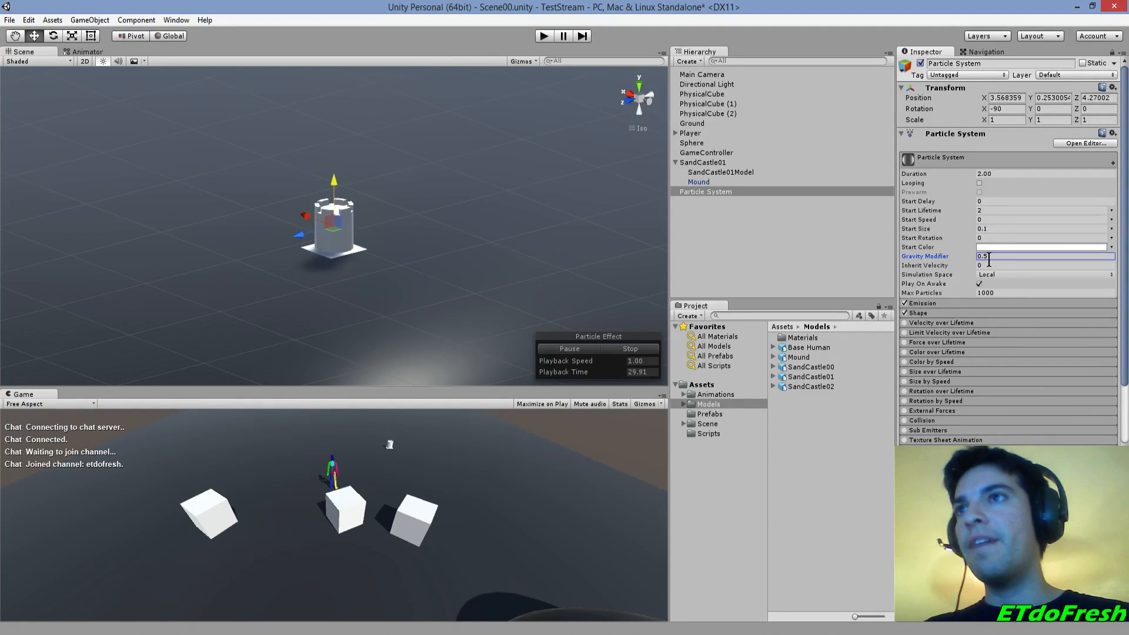
- Set the Particle System's emission rate to 10000
left_click(974, 307)
left_click(994, 314)
type("0000")
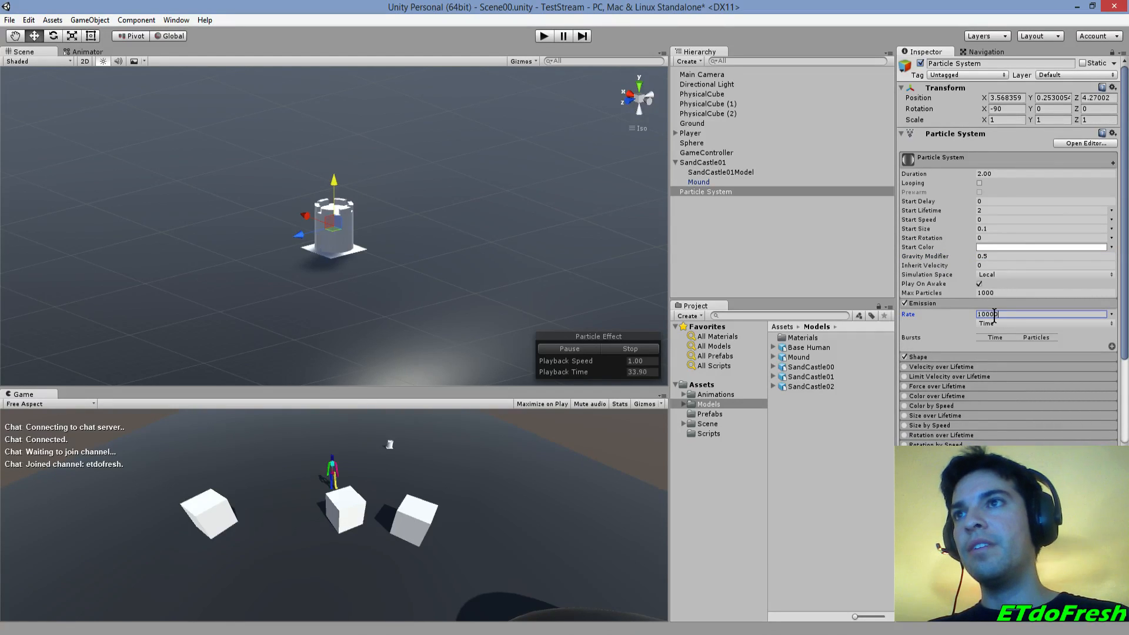
- Set the Particle System's emitter shape to Mesh with particles emitted from Triangle
left_click(981, 358)
left_click(1022, 367)
left_click(1020, 433)
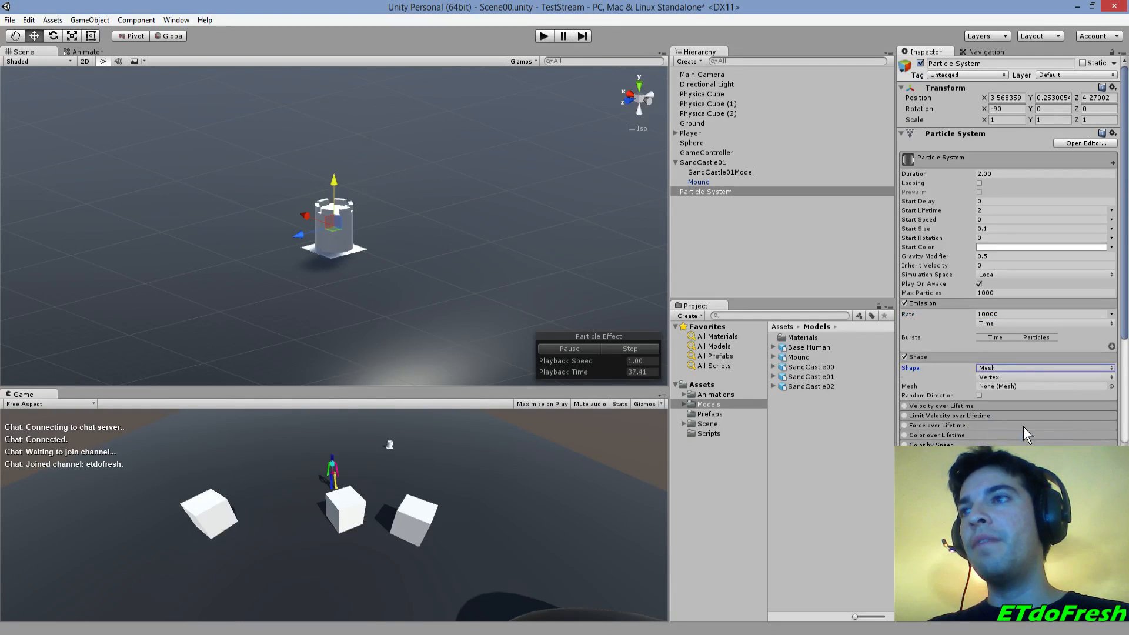
left_click(1033, 378)
left_click(1009, 416)
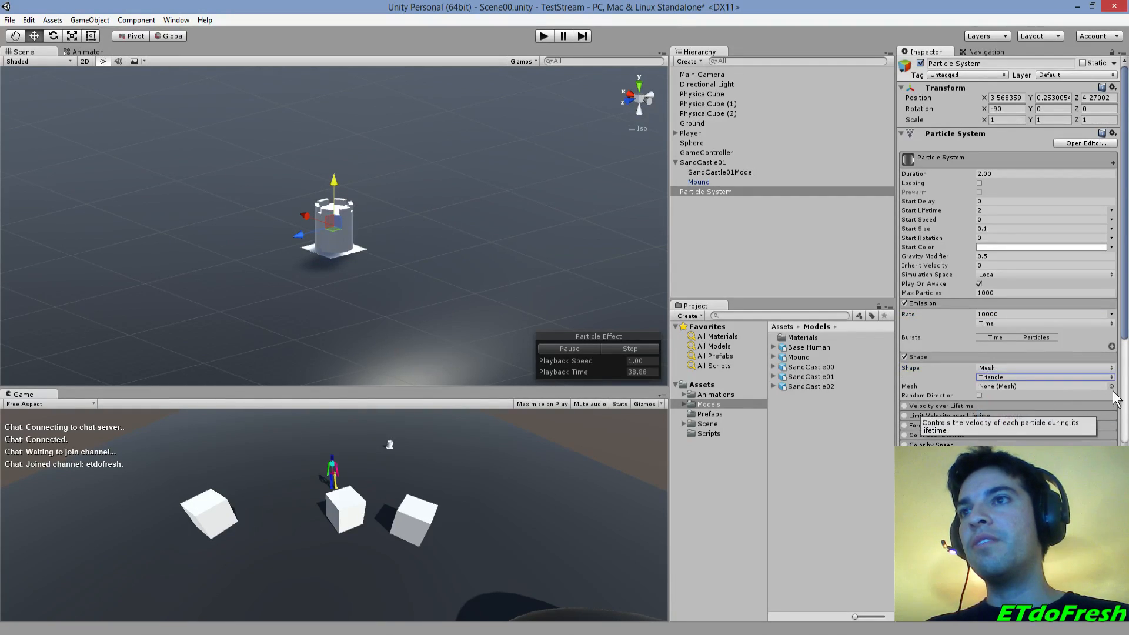
- Assign the SandCastle01 mesh as the Particle System's emitter shape mesh
left_click(1111, 386)
scroll(968, 389, "down", 2)
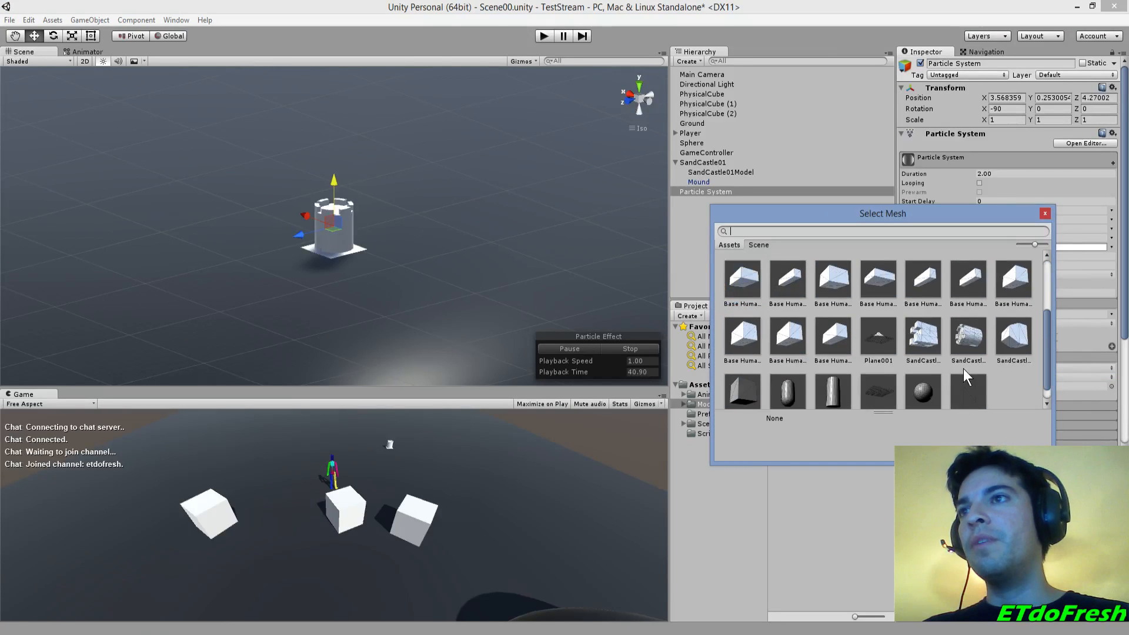
double_click(967, 343)
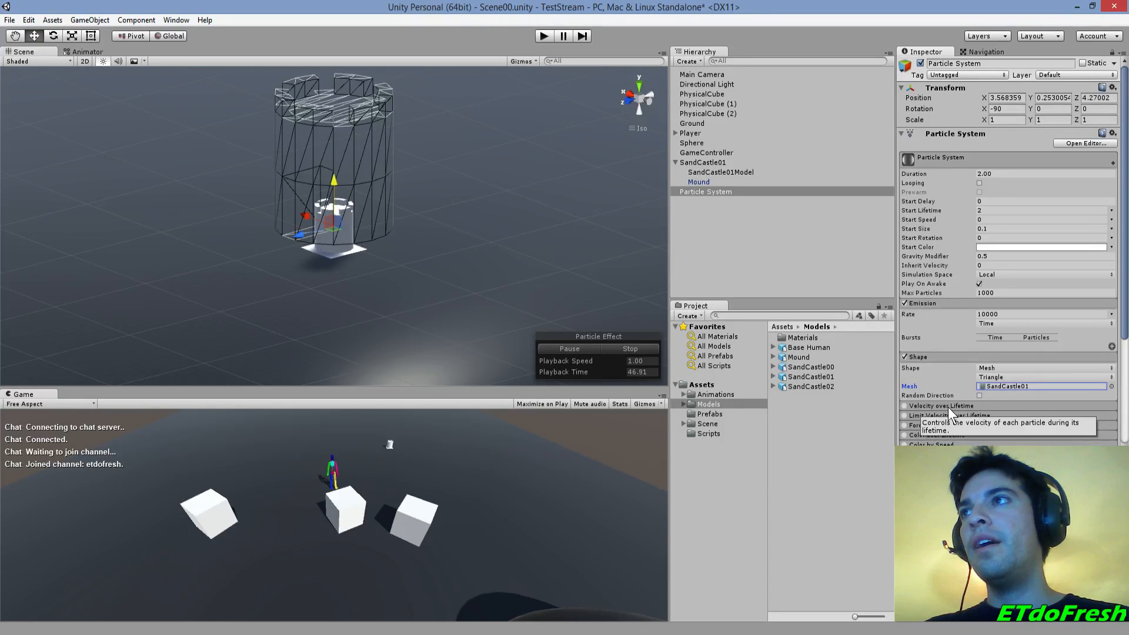
- Set the particle renderer's Render Mode to Mesh and assign it the No Name material
scroll(948, 407, "down", 5)
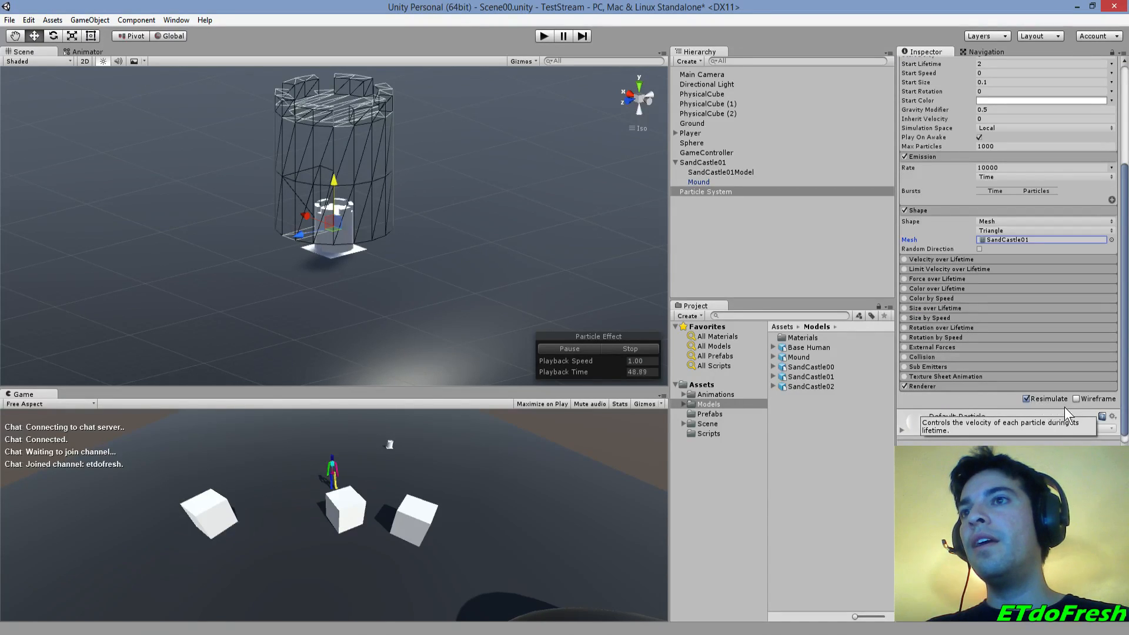
left_click(941, 388)
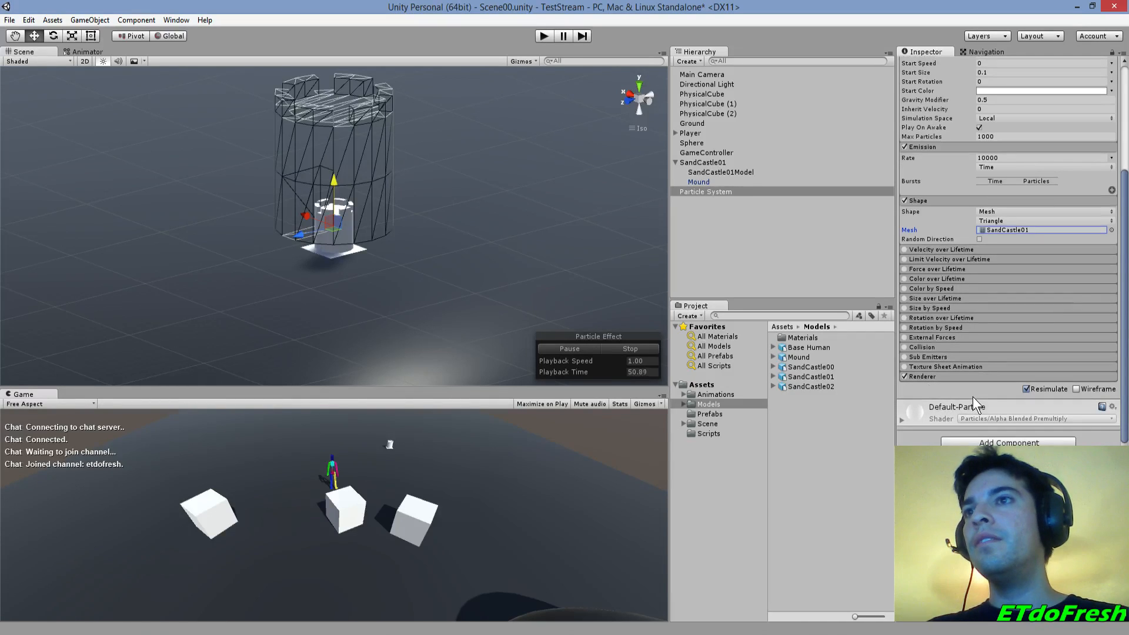
left_click(1002, 387)
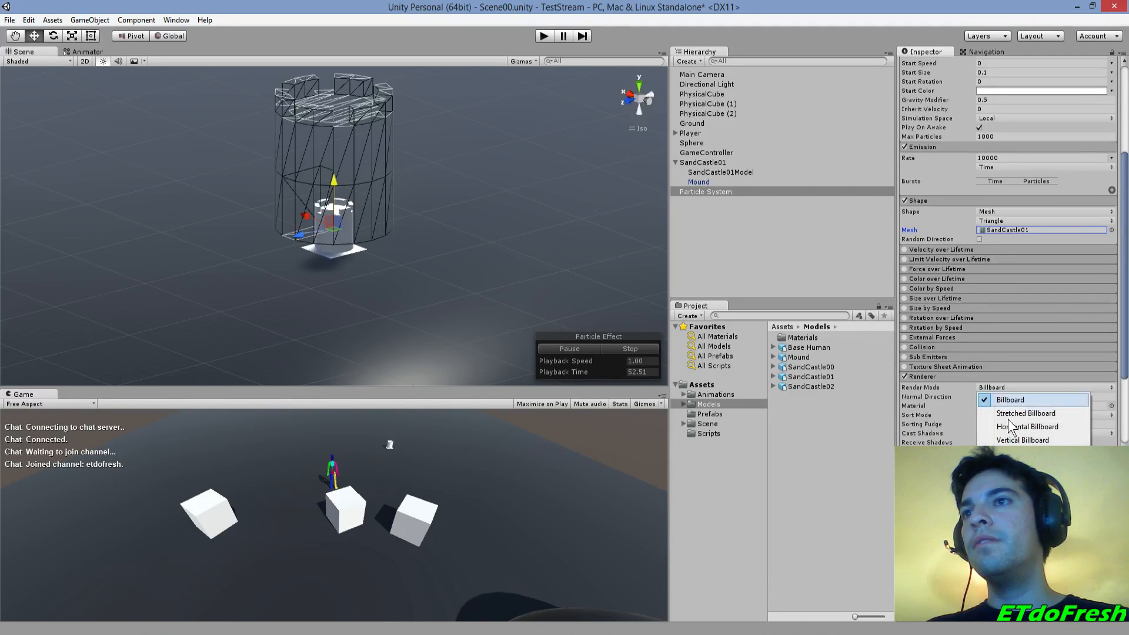
left_click(1000, 450)
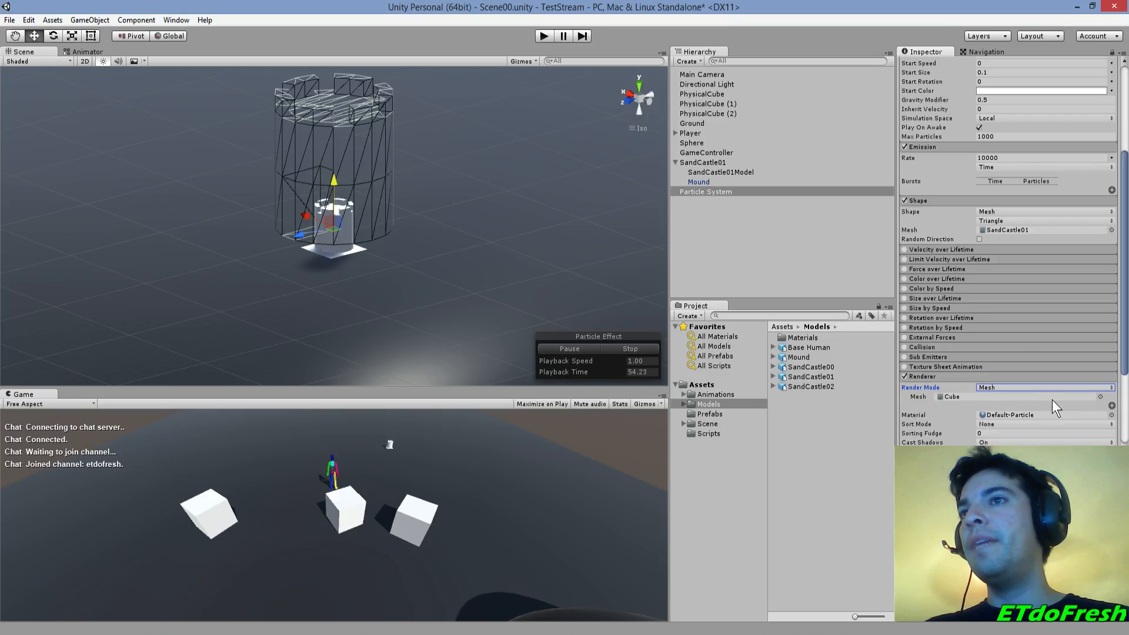
left_click(1057, 416)
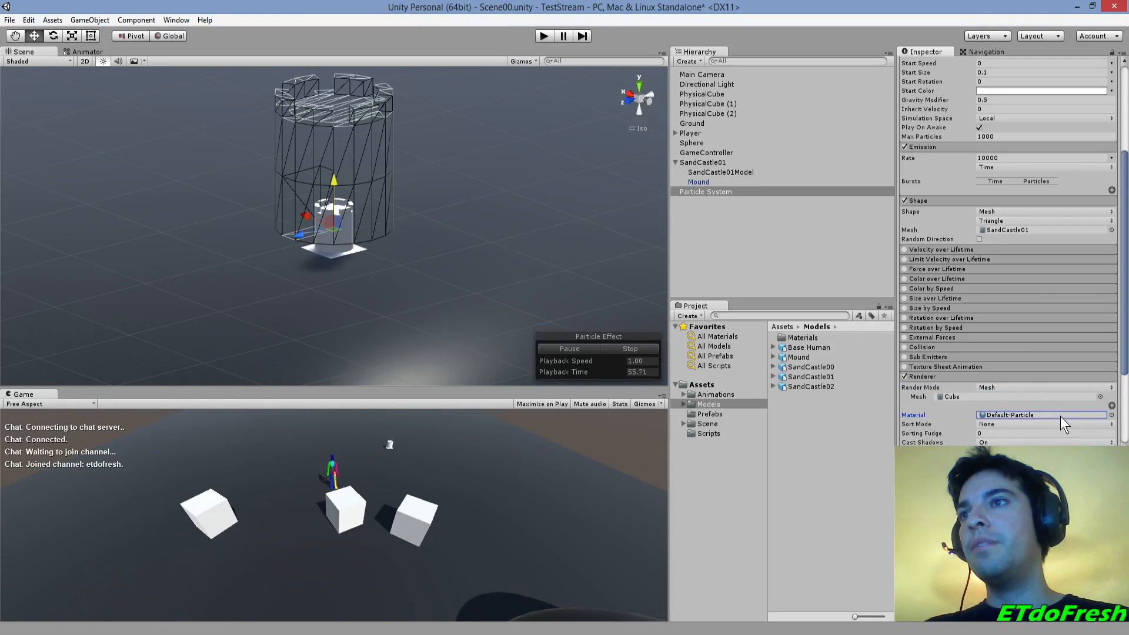
left_click(1111, 415)
double_click(931, 323)
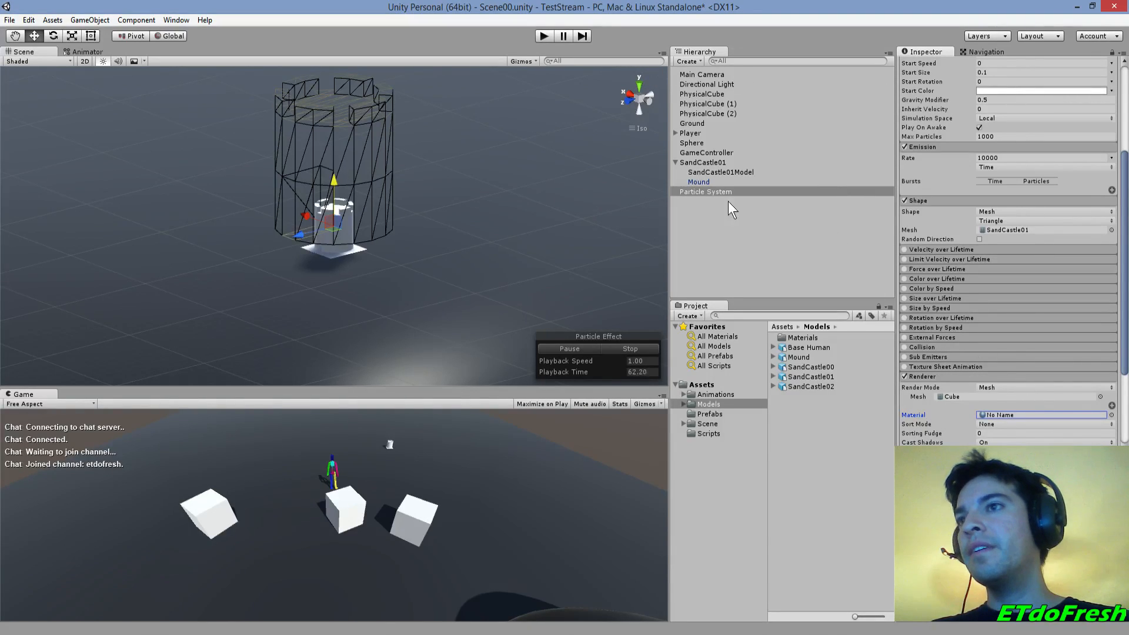
- Restart the particle simulation to preview the mesh particles in the scene
left_click(606, 348)
left_click(590, 347)
left_click(589, 347)
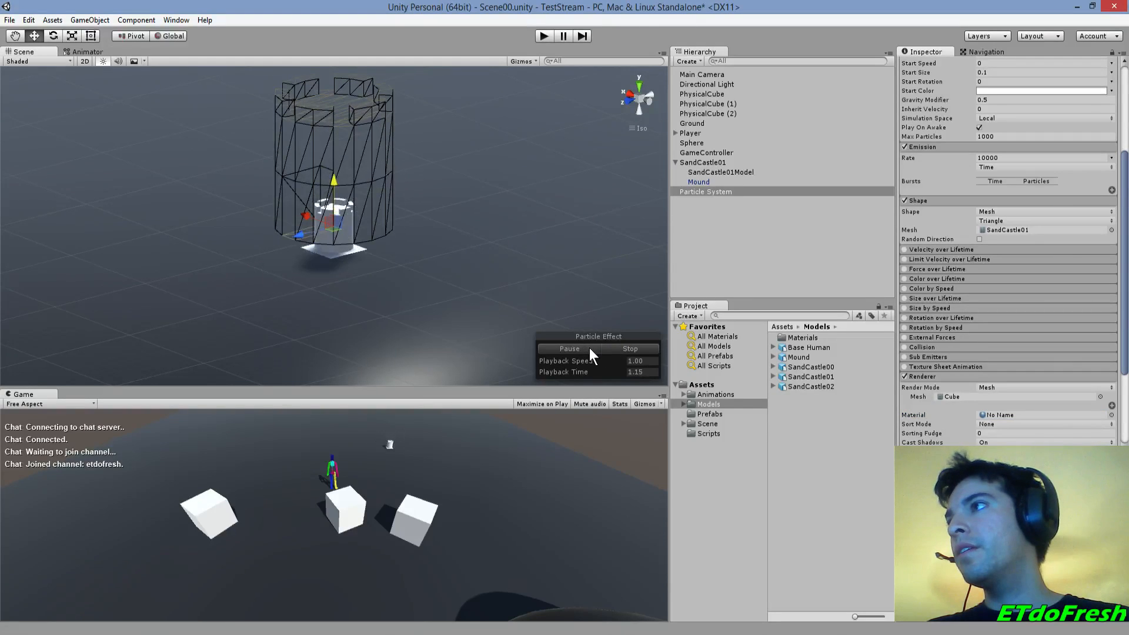
- Enable World collision for the particles with Dampen 0.15 and Bounce 0.2
left_click(937, 347)
left_click(905, 348)
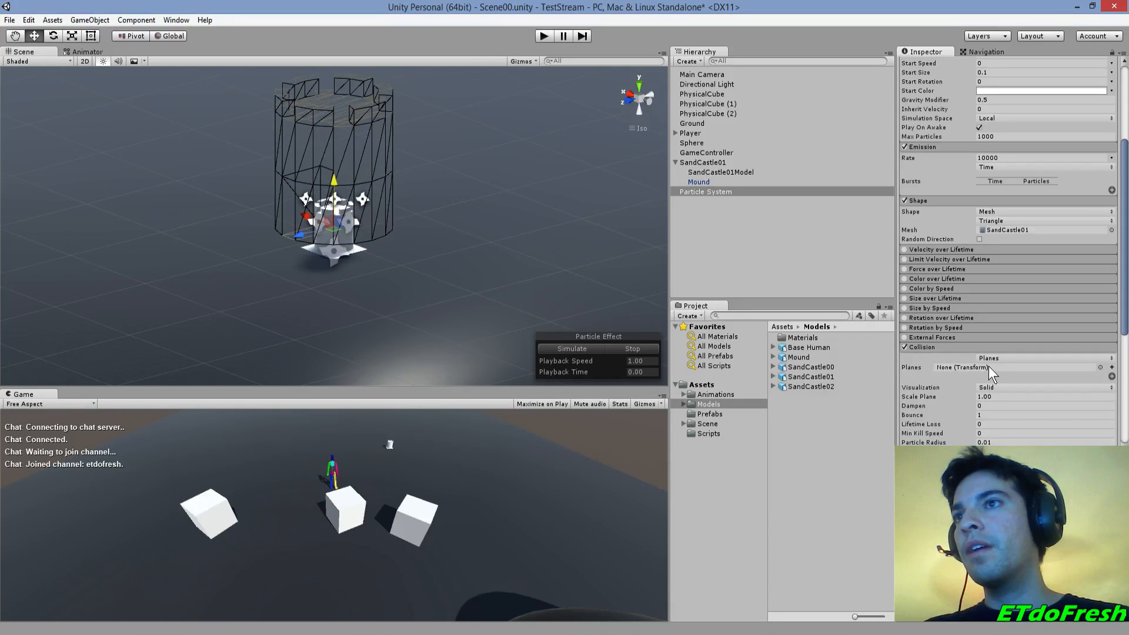
left_click(1033, 359)
left_click(1015, 383)
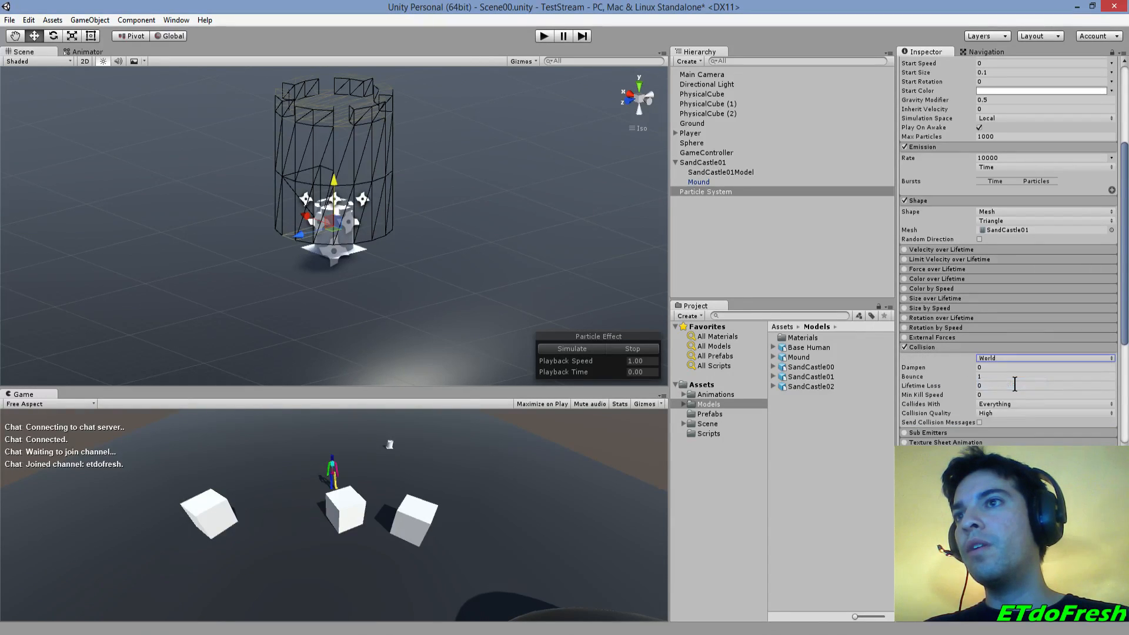
left_click(989, 368)
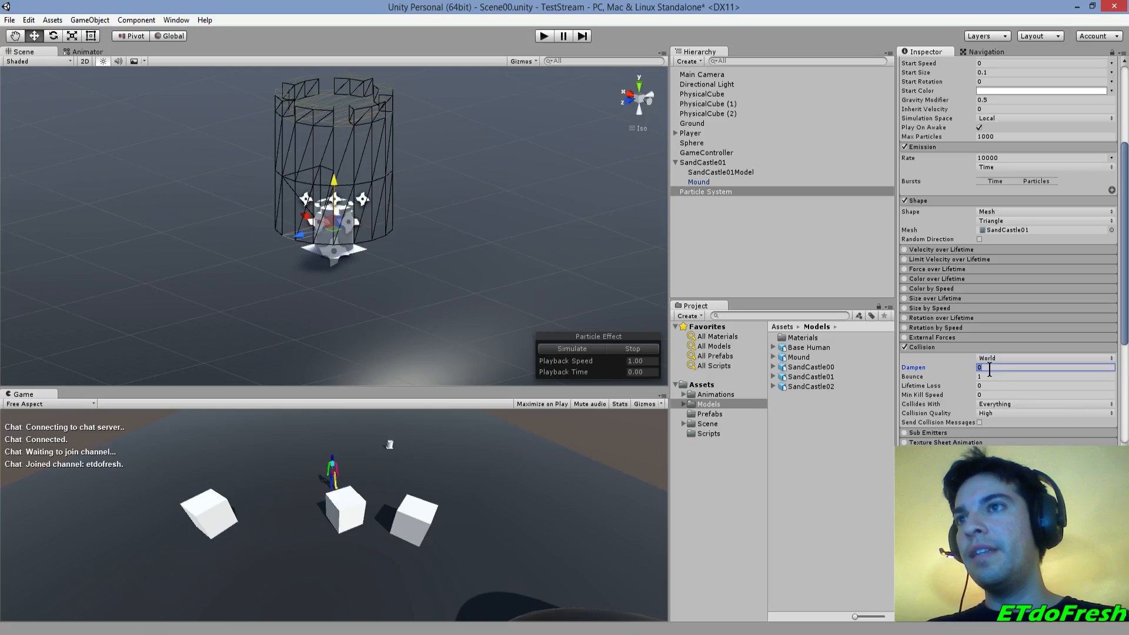
type("0.15")
key("Tab")
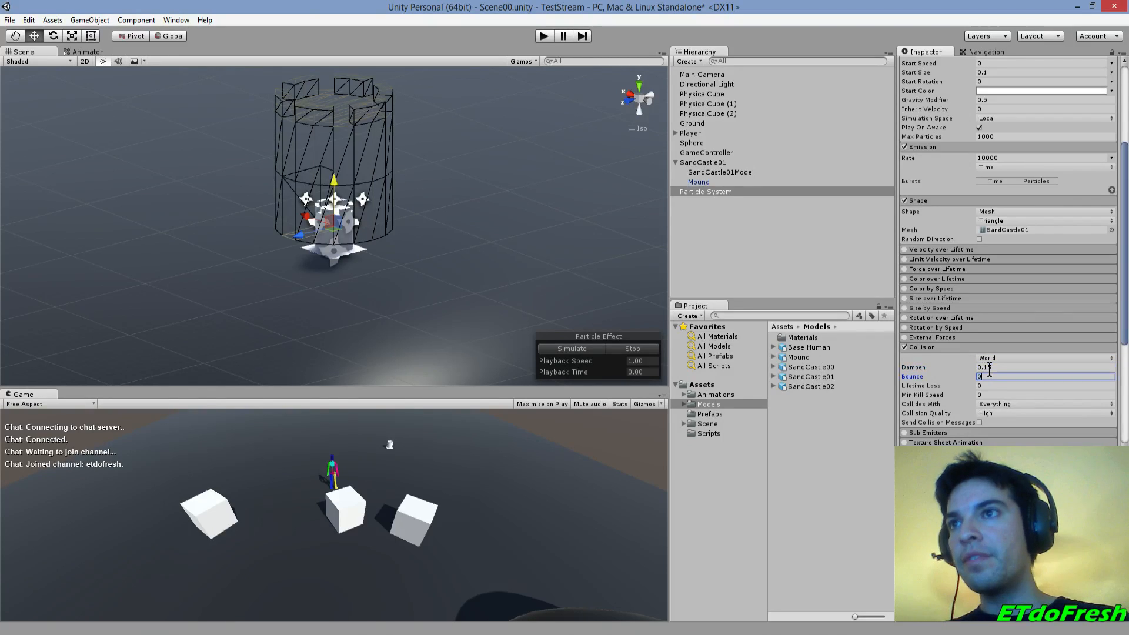
left_click(998, 378)
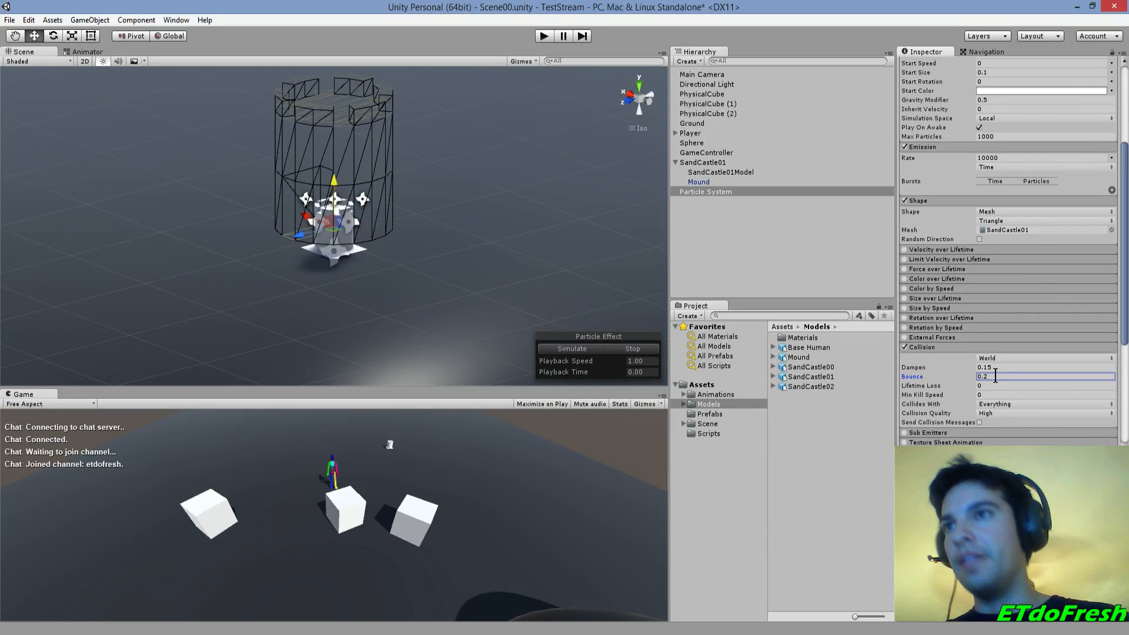
- Replay the particle simulation several times to check how the particles collide with the ground, ending with it stopped
left_click(577, 349)
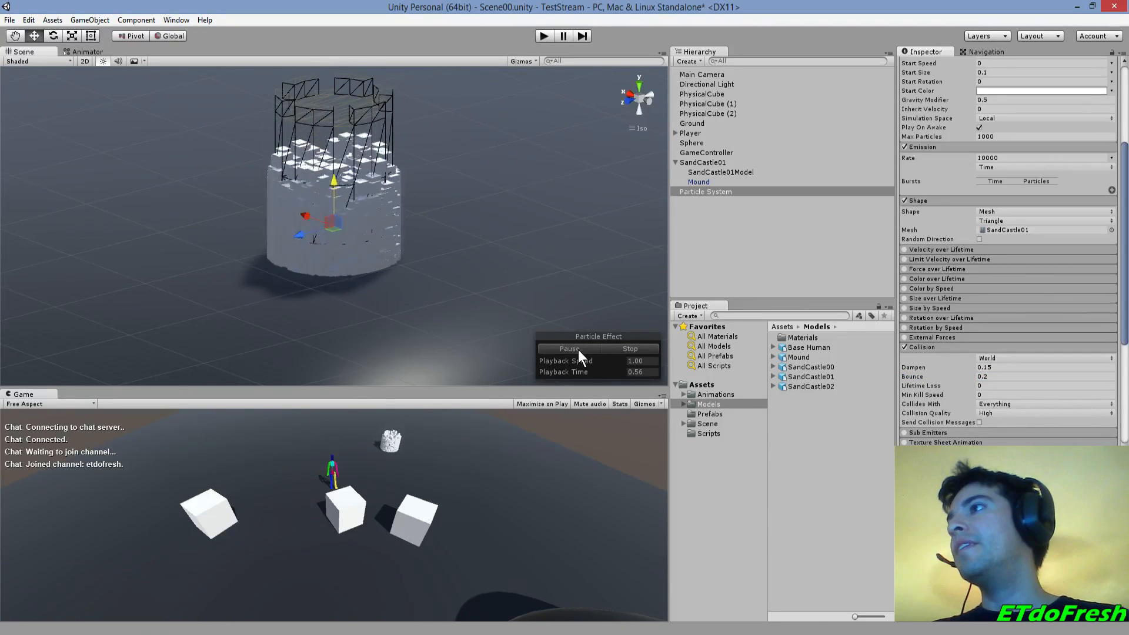
left_click(577, 350)
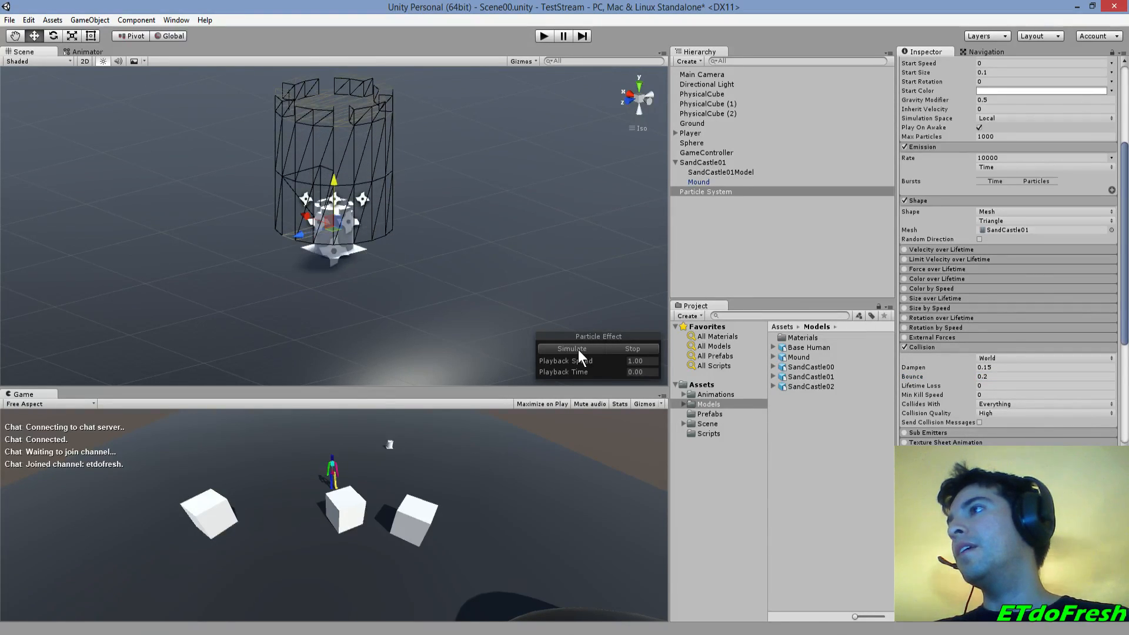
left_click(577, 349)
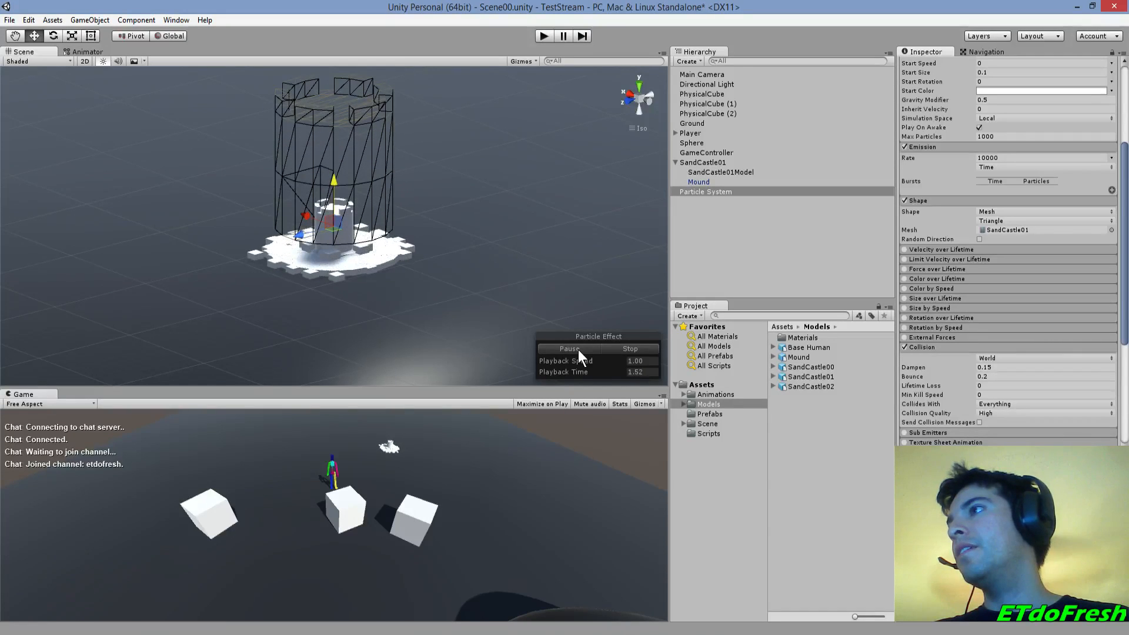
left_click(578, 349)
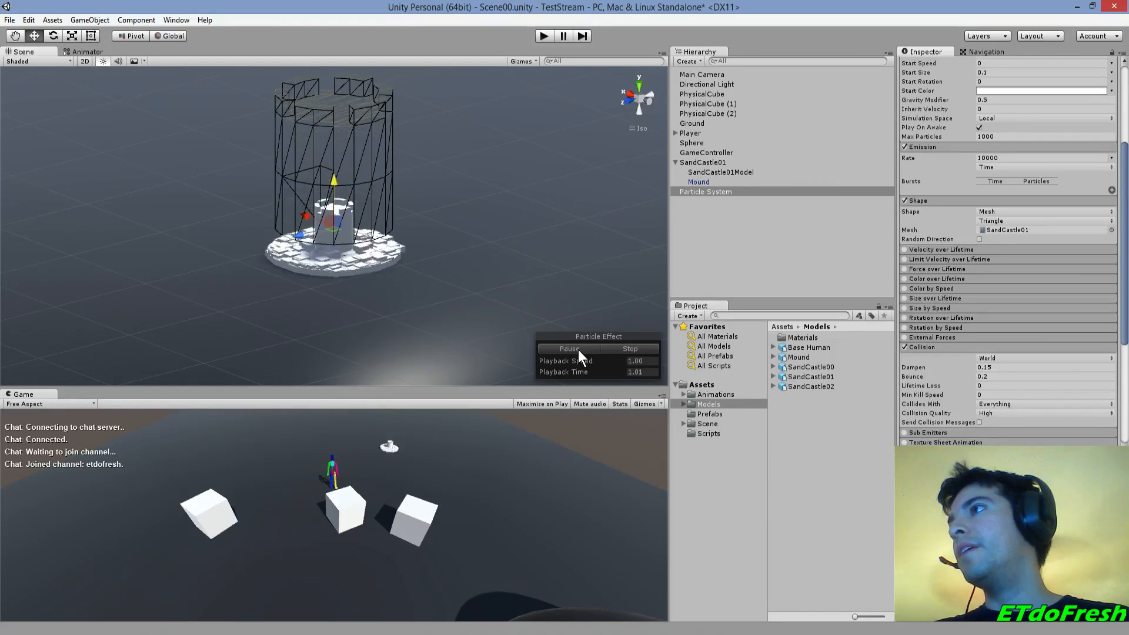
left_click(636, 349)
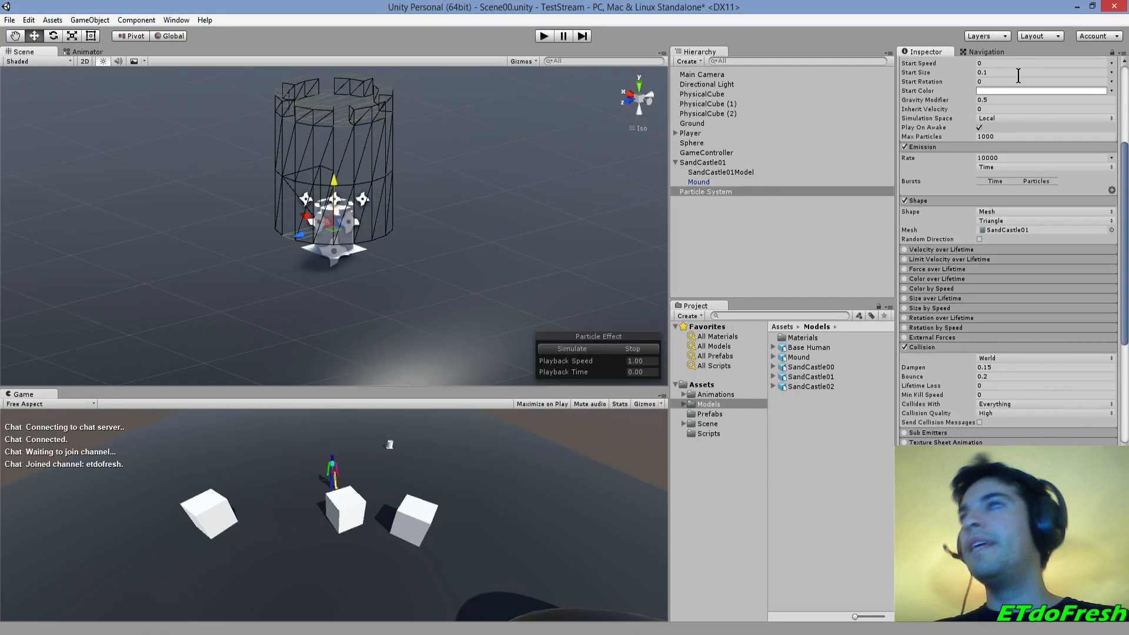
- Scale the Particle System to 0.33 on the X, Y and Z axes
scroll(1000, 177, "up", 5)
left_click(1000, 120)
type("0.33")
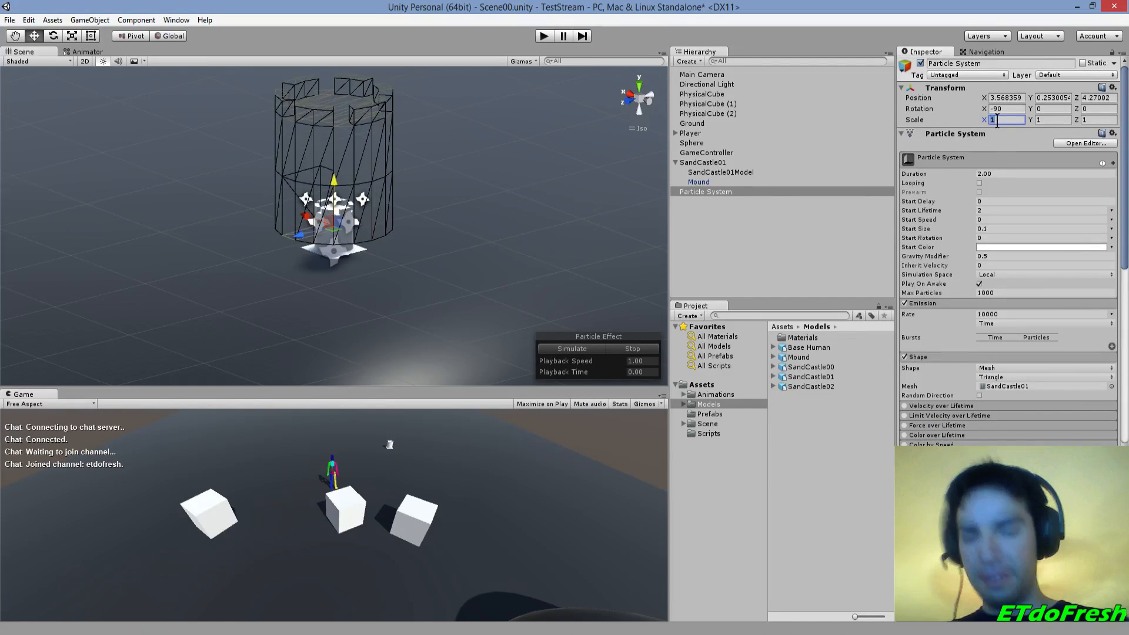
key("Tab")
type("0.33")
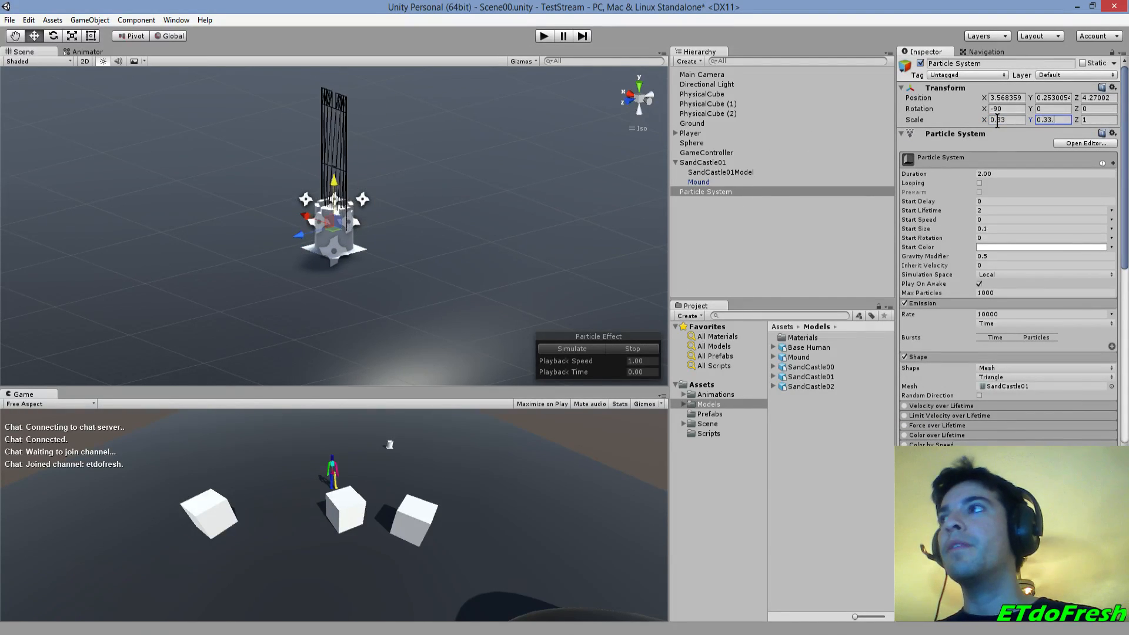
key("Tab")
type("0.33")
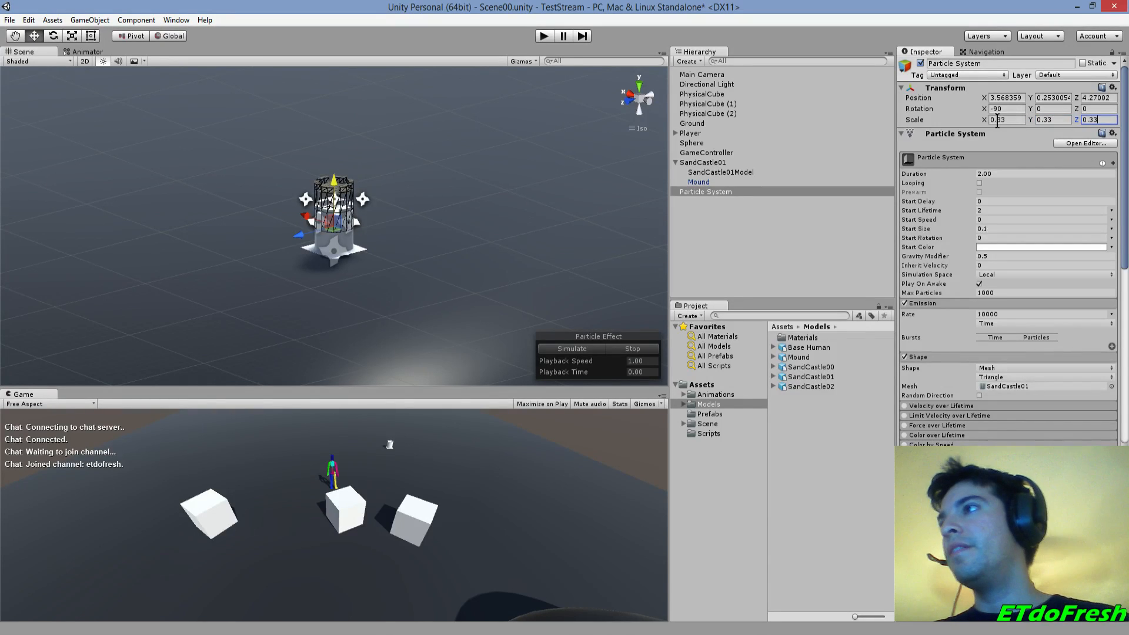
- Try a Y position of 0.622 for the Particle System and preview the simulation
left_click(1054, 98)
type("0.622")
key("Return")
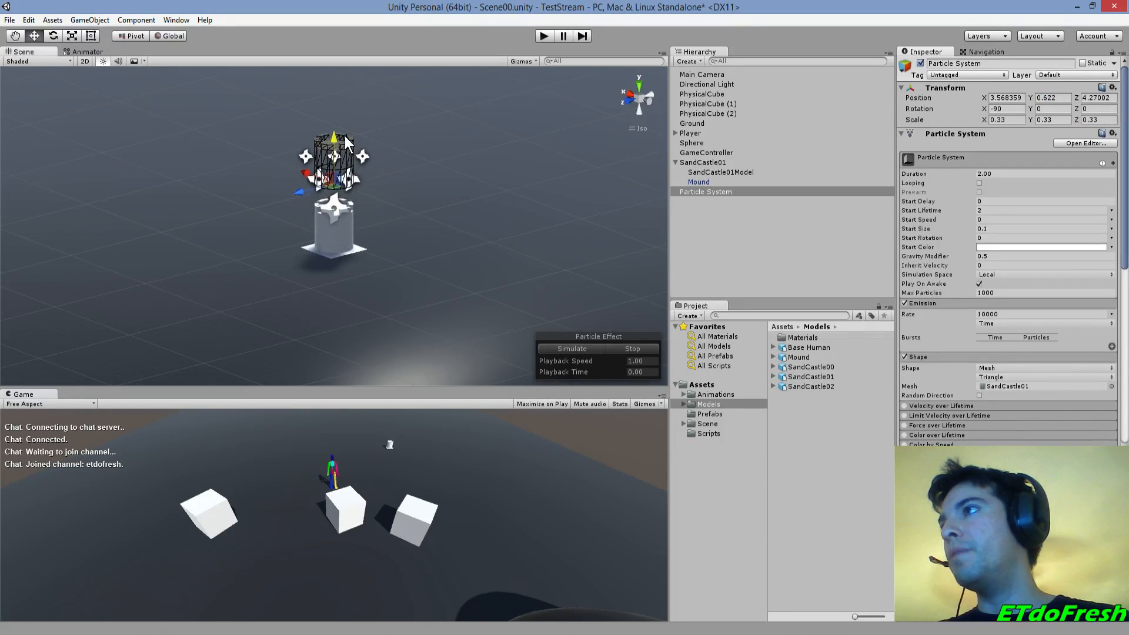
left_click(575, 348)
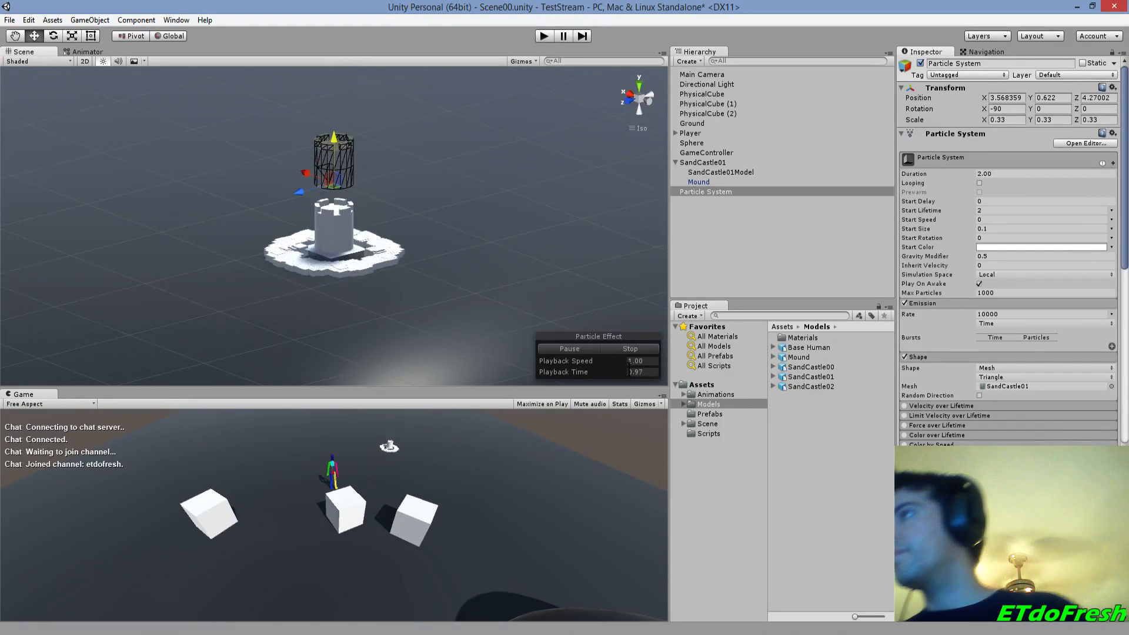
left_click(584, 351)
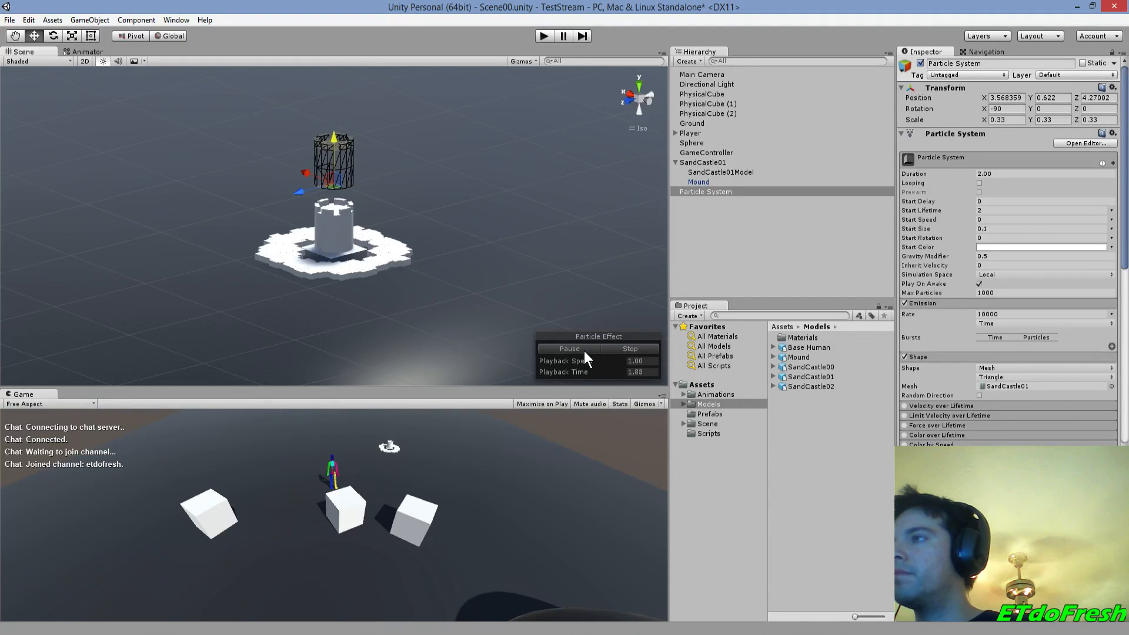
- Try a particle Start Size of 0.01 and preview the simulation
left_click(990, 228)
type("0.01")
left_click(575, 351)
left_click(627, 352)
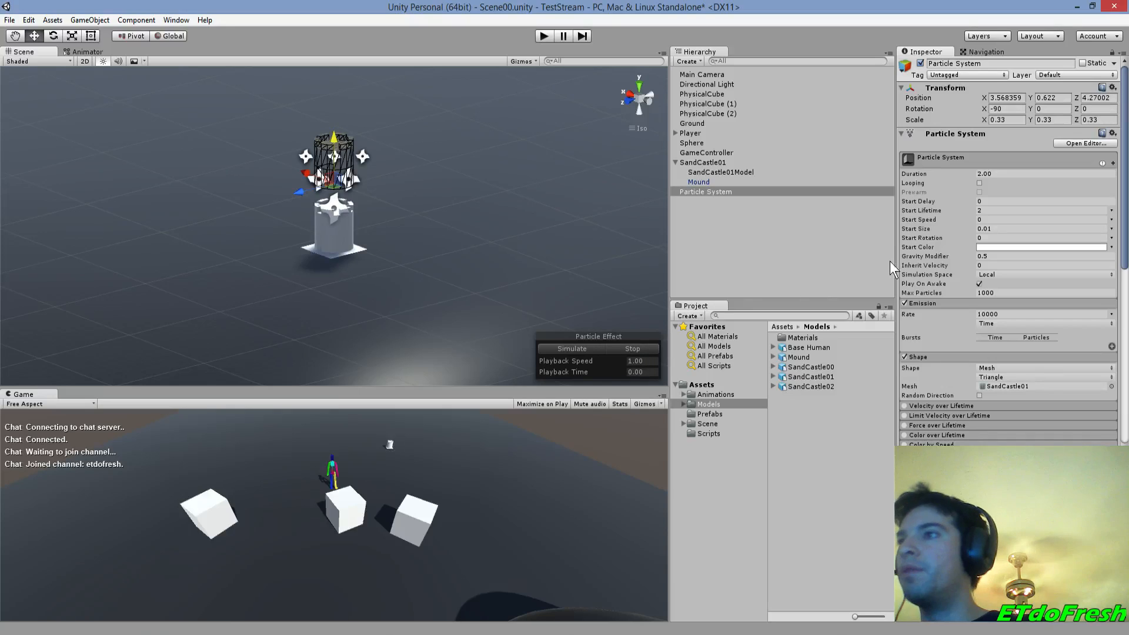
- Set the particles' Start Size to 0.05 and preview the simulation
left_click(991, 229)
type("0.05")
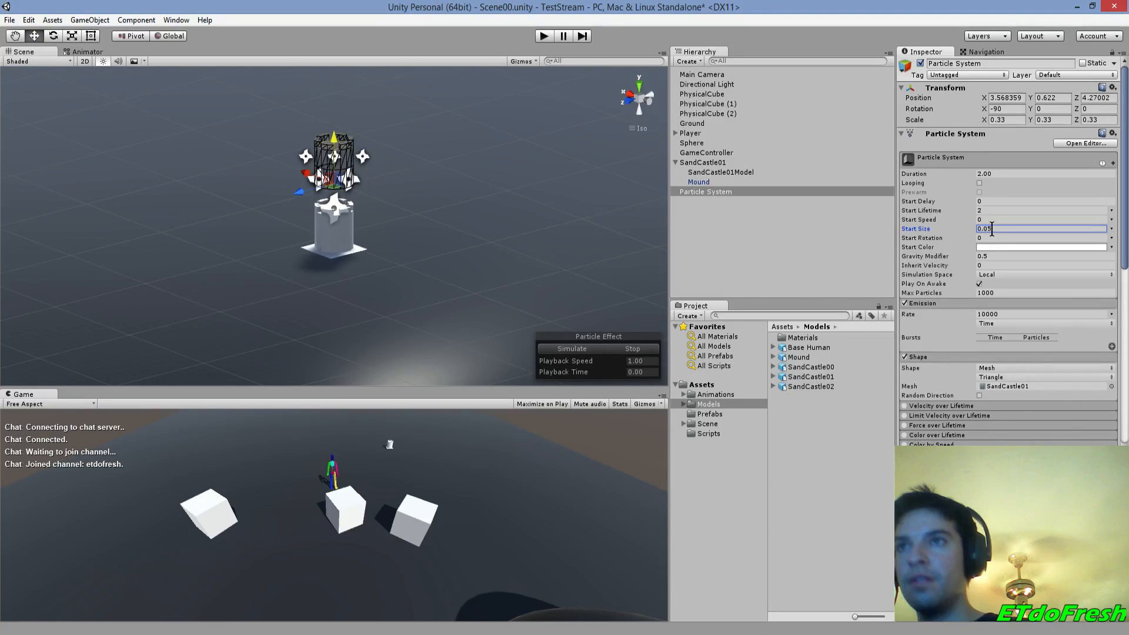
left_click(591, 349)
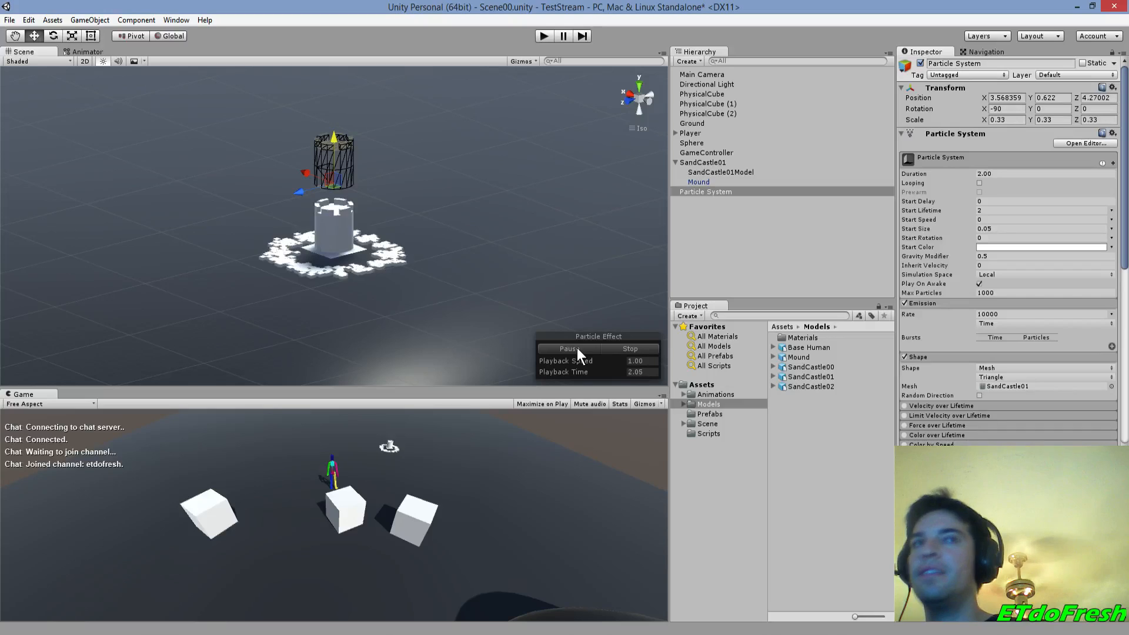
left_click(630, 350)
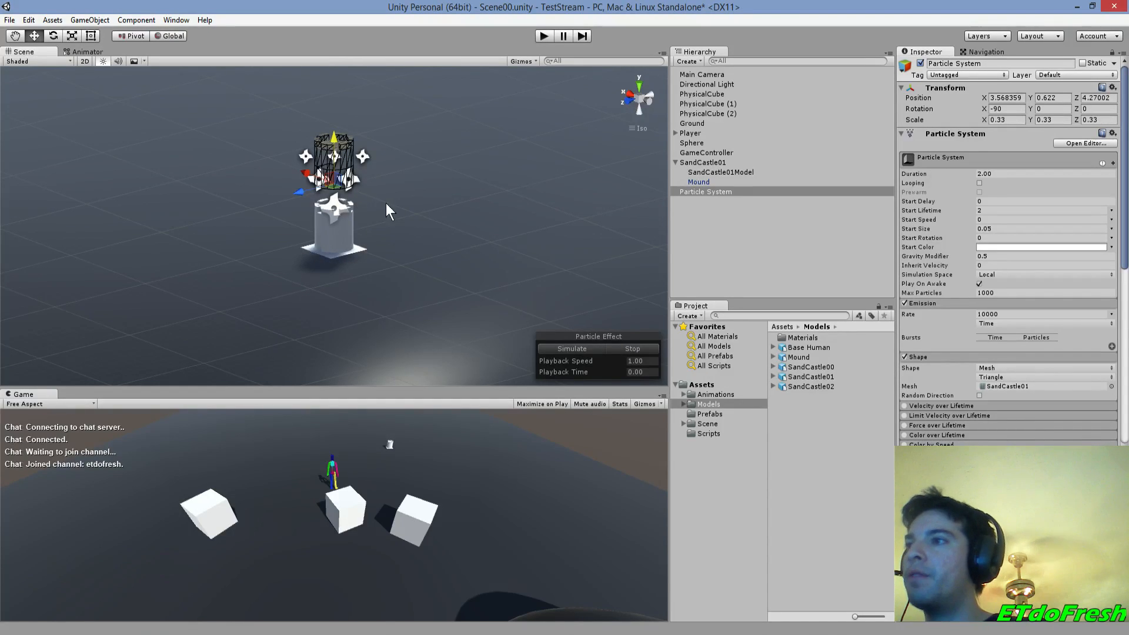
- Set the Particle System's Y position to 0 and deactivate the SandCastle01Model object
left_click(1051, 97)
type("0")
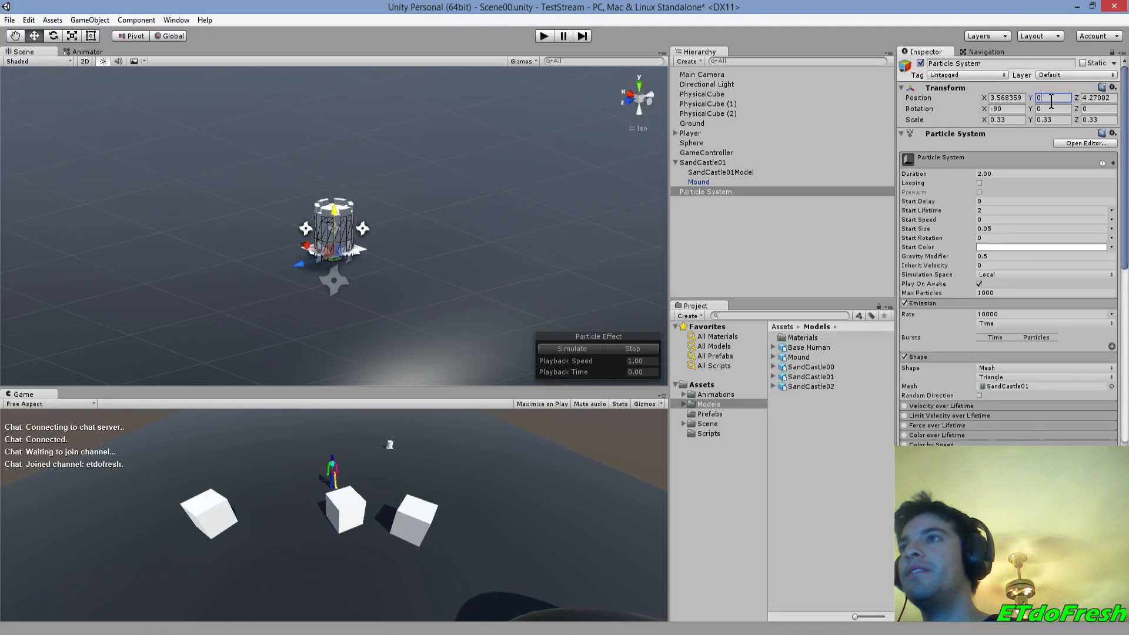
left_click(724, 173)
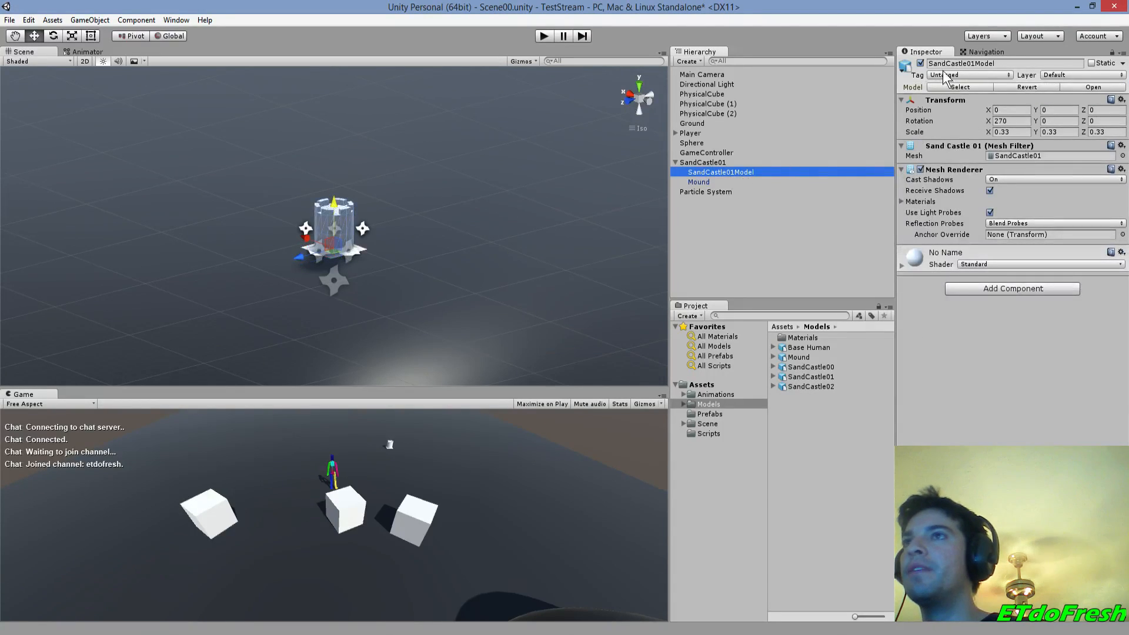
left_click(920, 63)
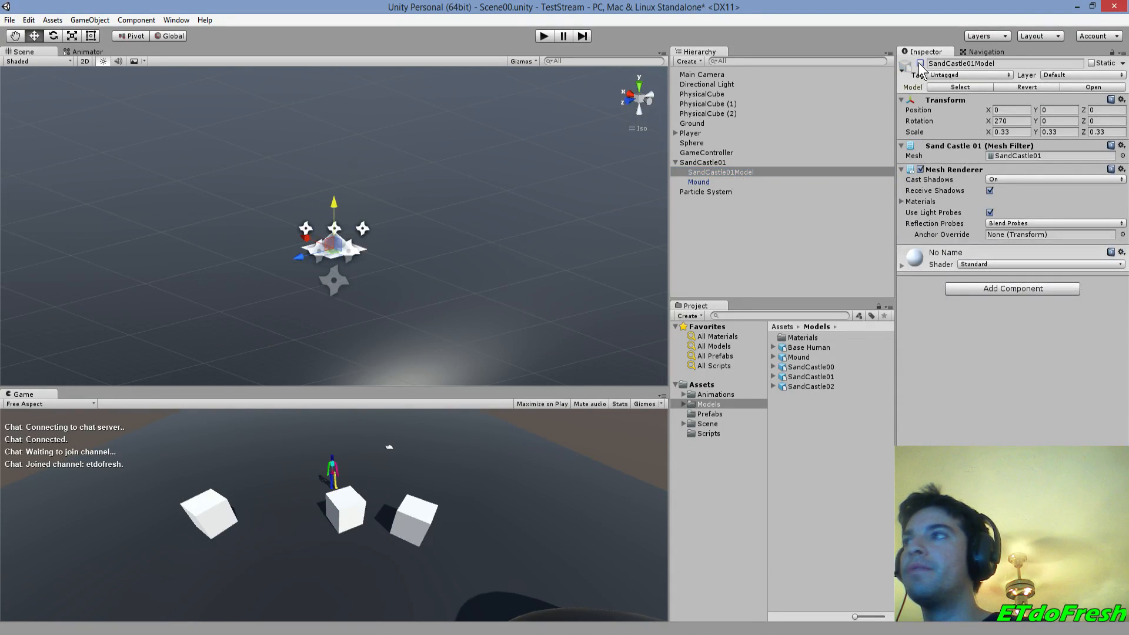
- Replay the Particle System's simulation and inspect the collapse around the mound up close
left_click(716, 192)
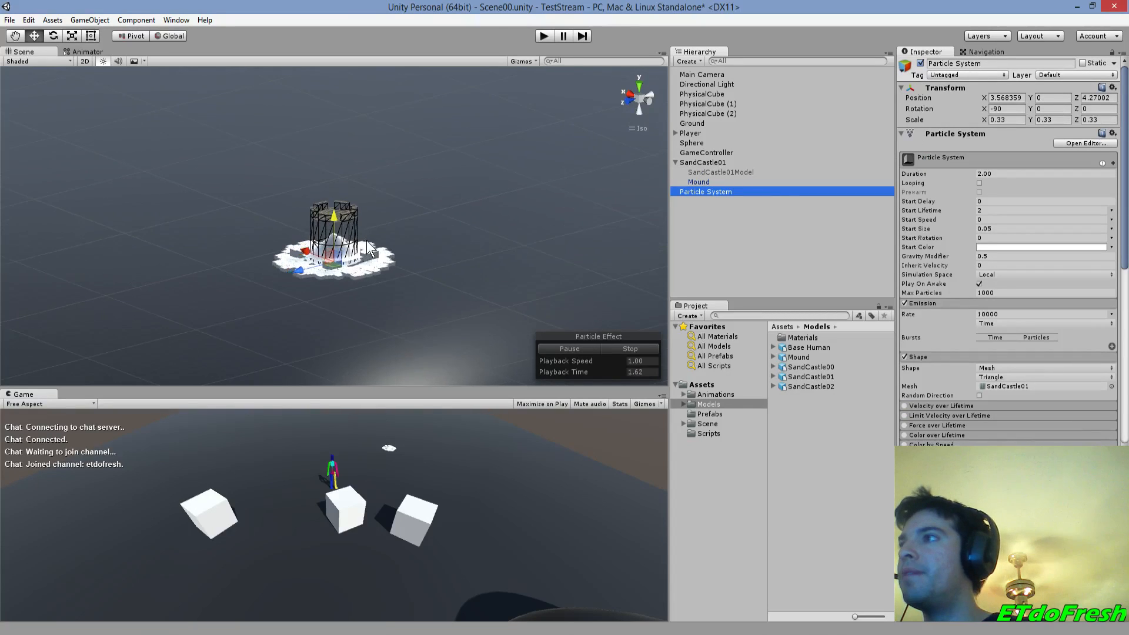
scroll(400, 250, "up", 4)
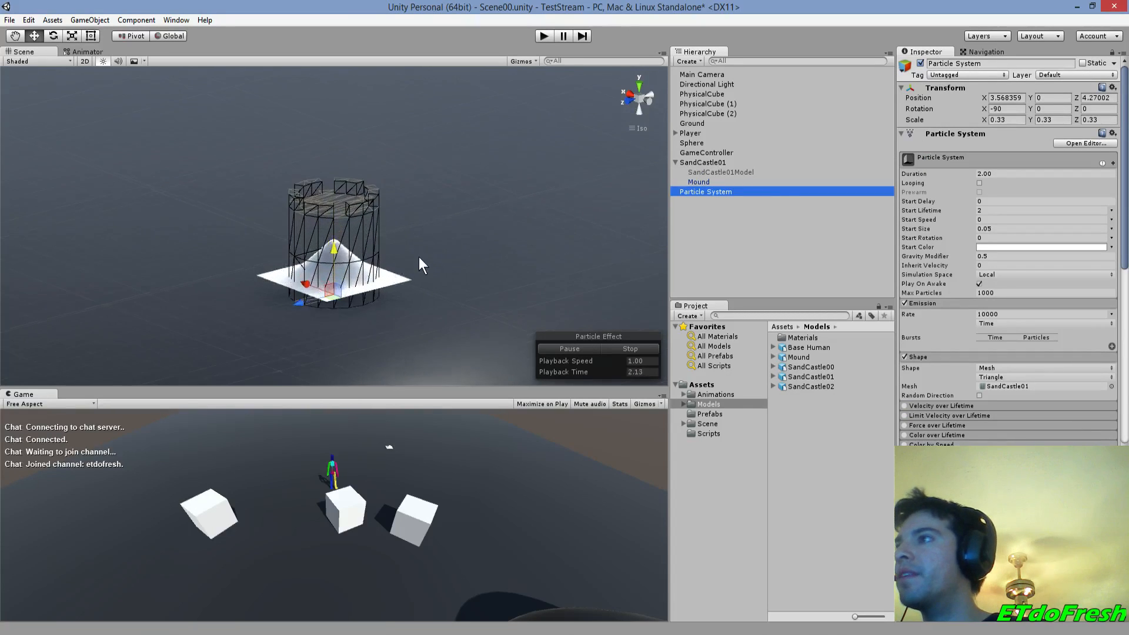
left_click(625, 349)
left_click(584, 348)
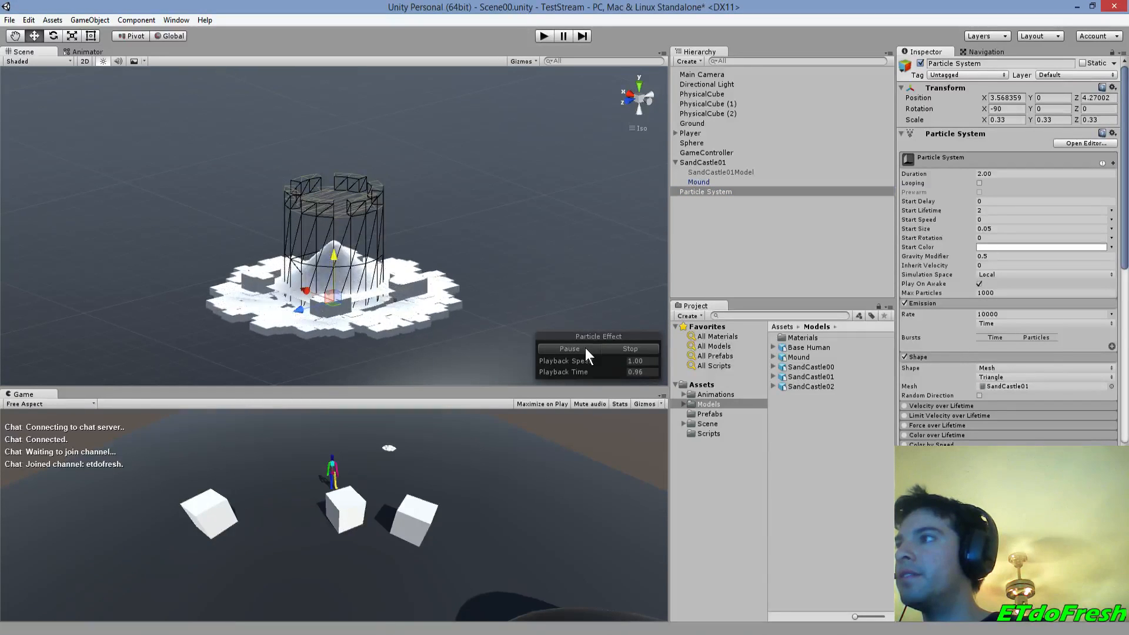
- Stop the particle preview and set the Mound's Y position to -0.01
left_click(623, 348)
left_click(700, 181)
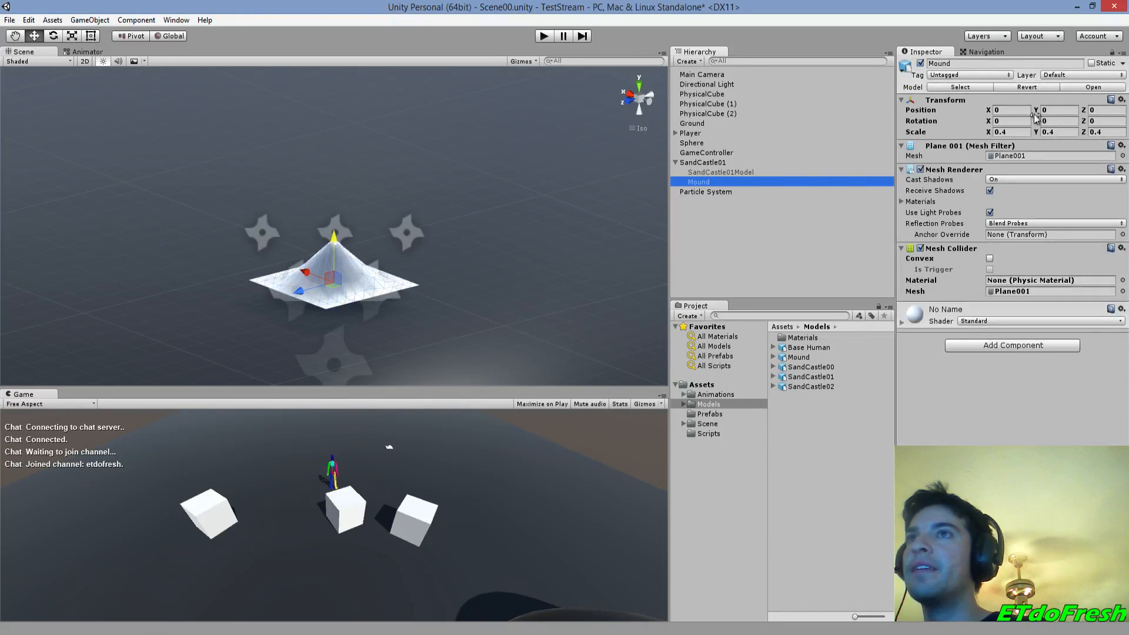
left_click(1057, 111)
type("-")
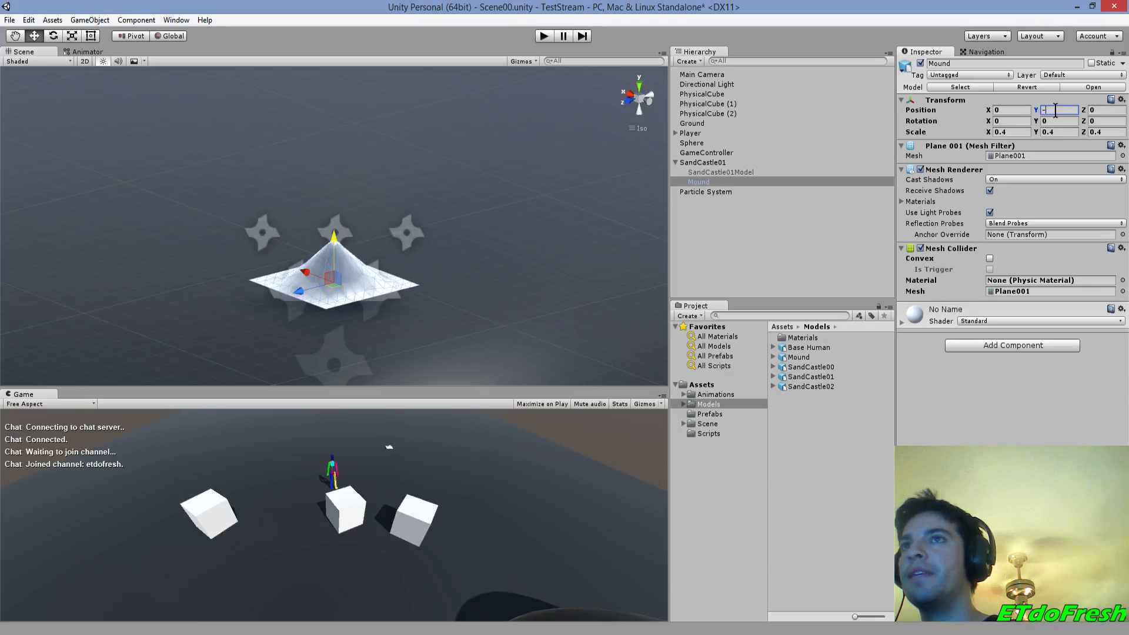
type("0.01")
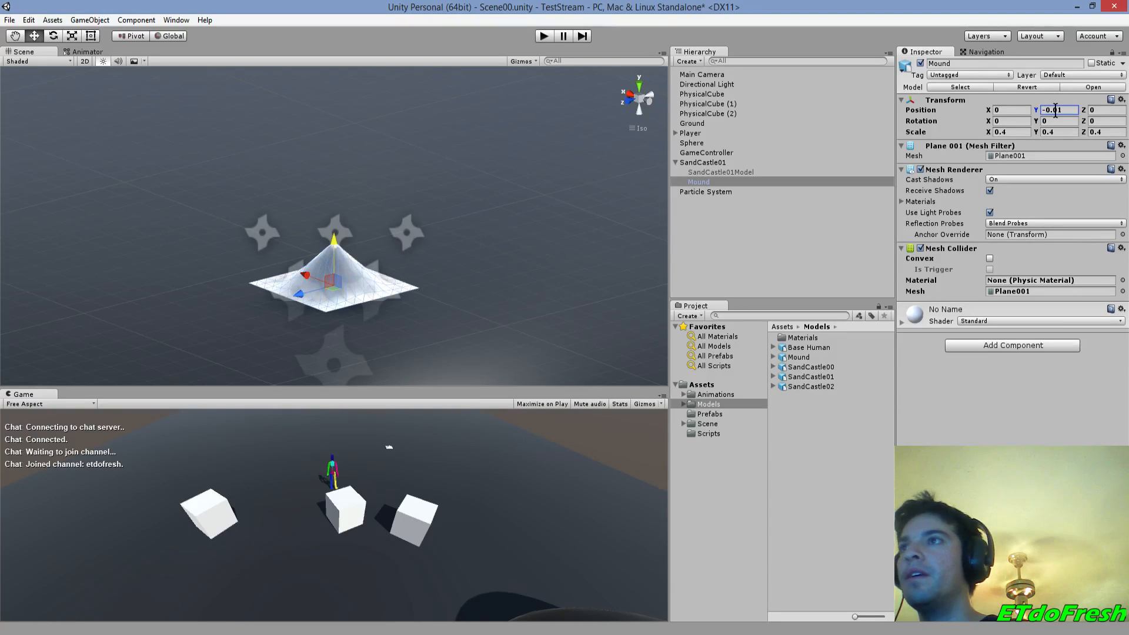
- Set the SandCastle01 parent's Y position to 0 and preview the Particle System's simulation
left_click(707, 161)
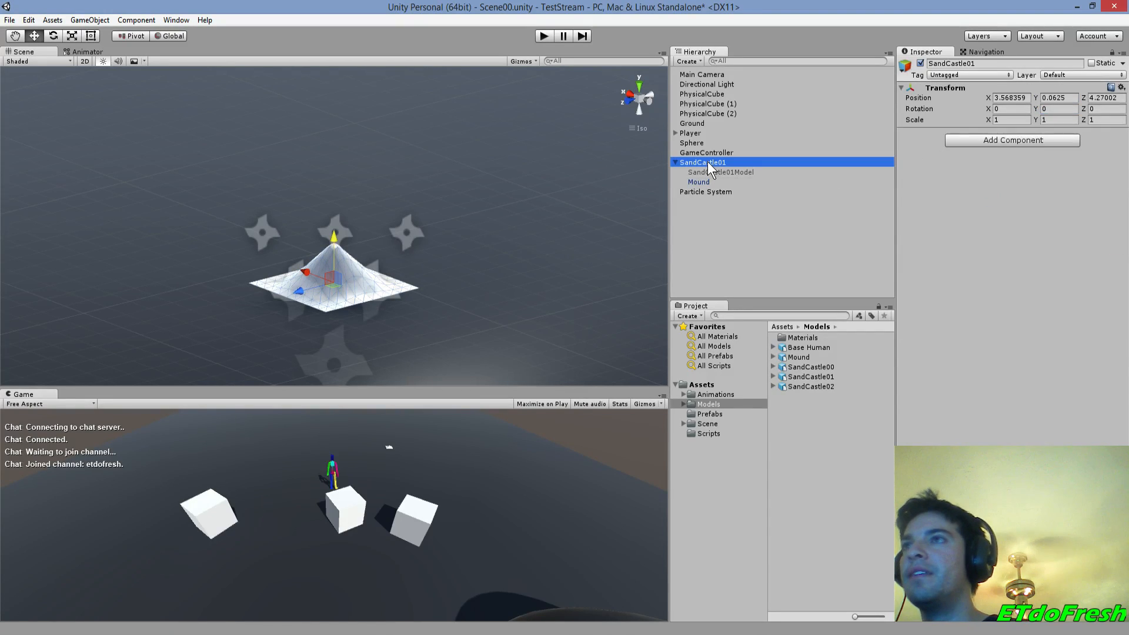
left_click(1047, 98)
type("0")
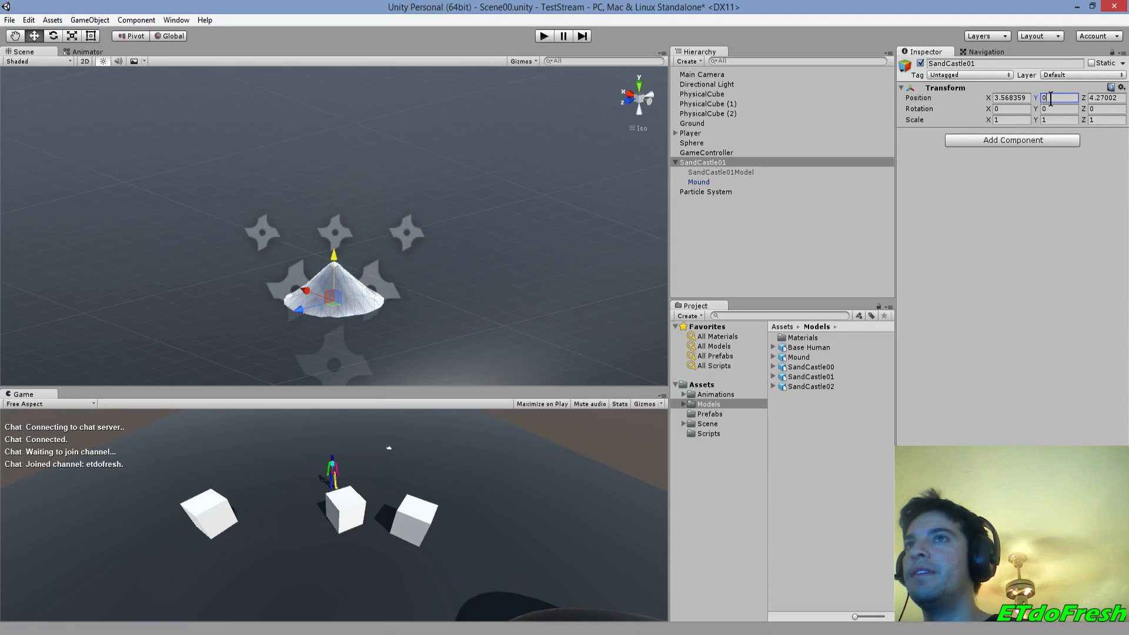
left_click(706, 182)
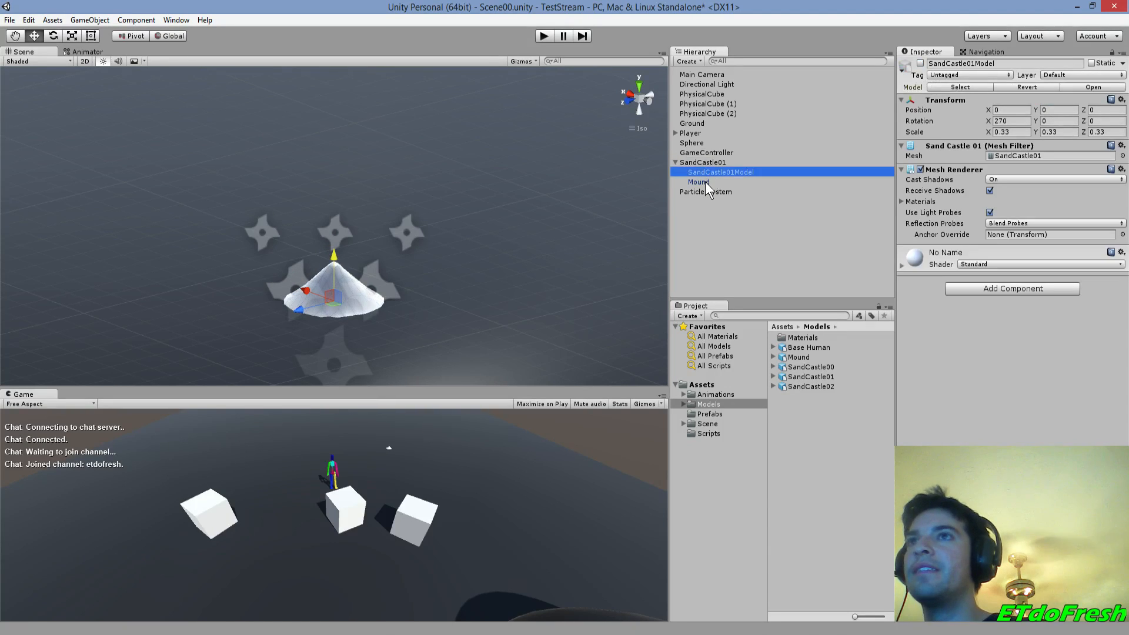
left_click(702, 192)
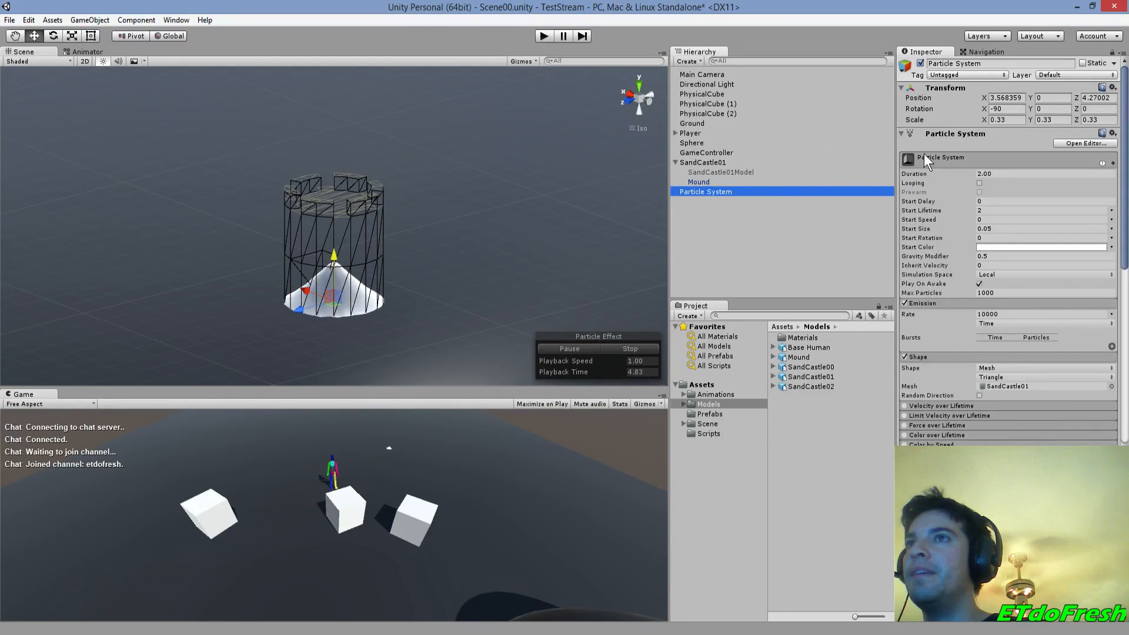
left_click(604, 348)
left_click(571, 352)
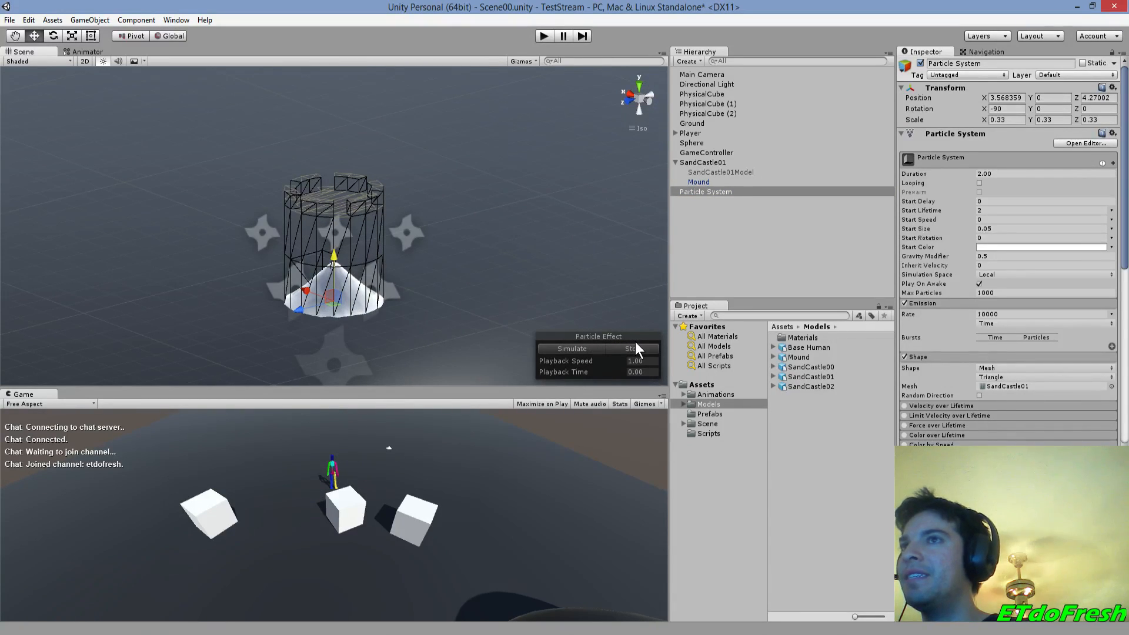
- Set the Particle System's scale to 1 on the X, Y and Z axes
left_click(1006, 119)
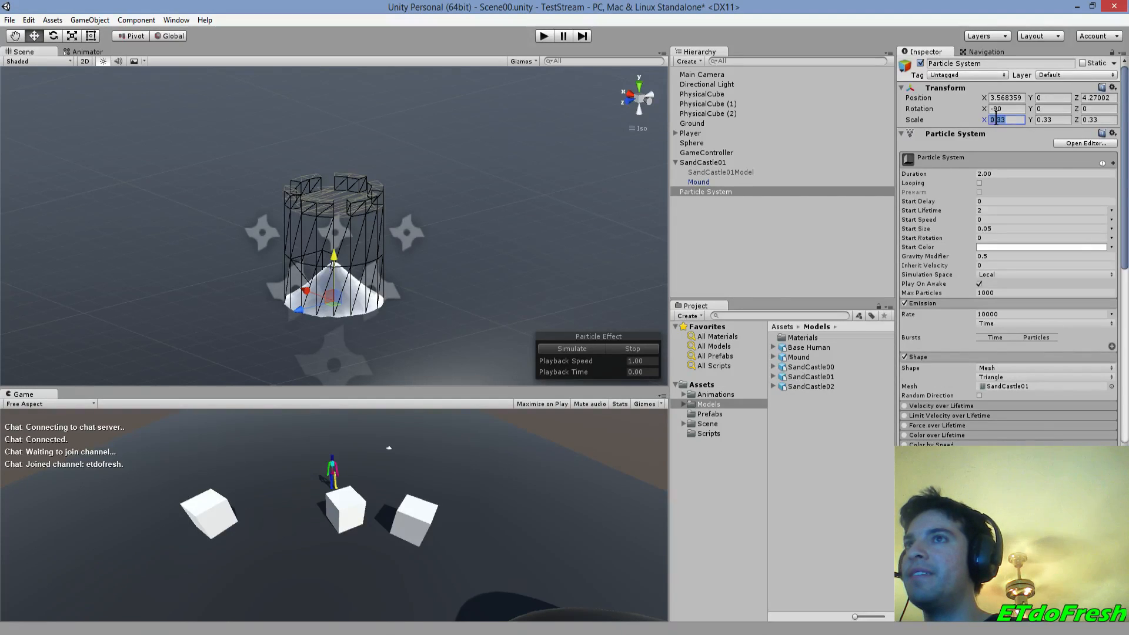
type("1")
key("Tab")
type("1")
key("Tab")
type("1")
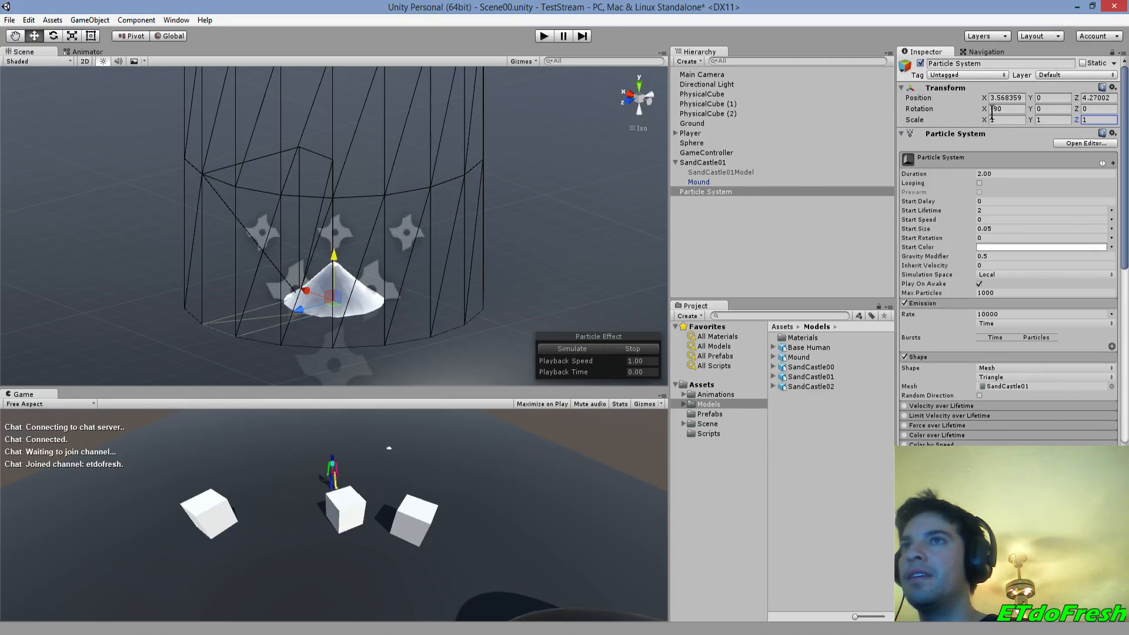
- Raise the Particle System to a Y position of about 0.068 and preview the simulation
left_click_drag(333, 258, 335, 237)
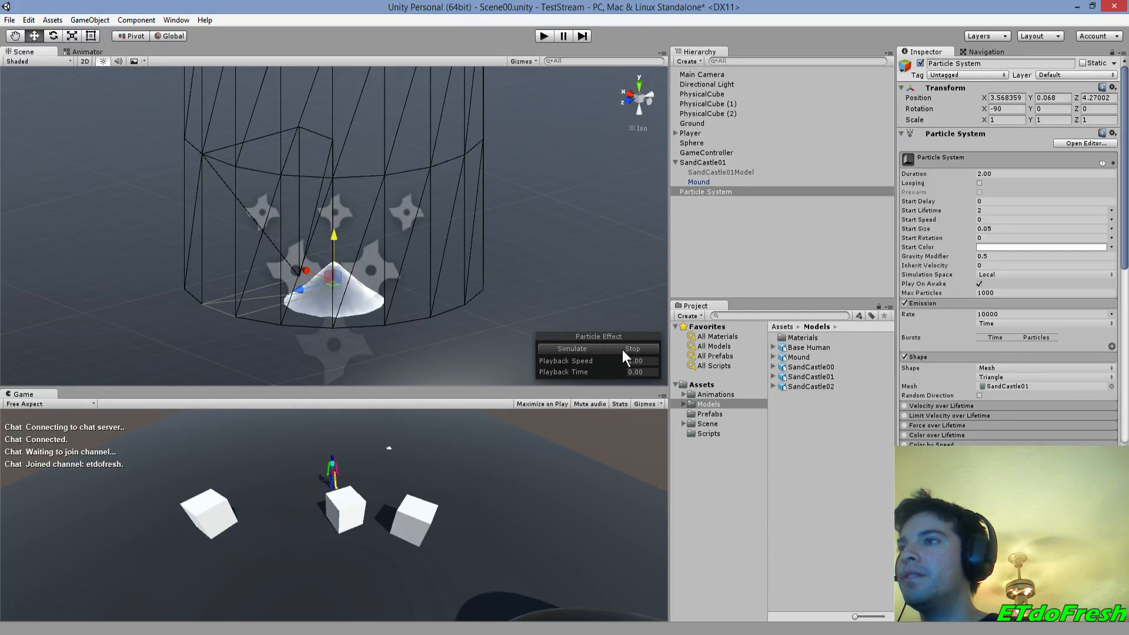
left_click(577, 349)
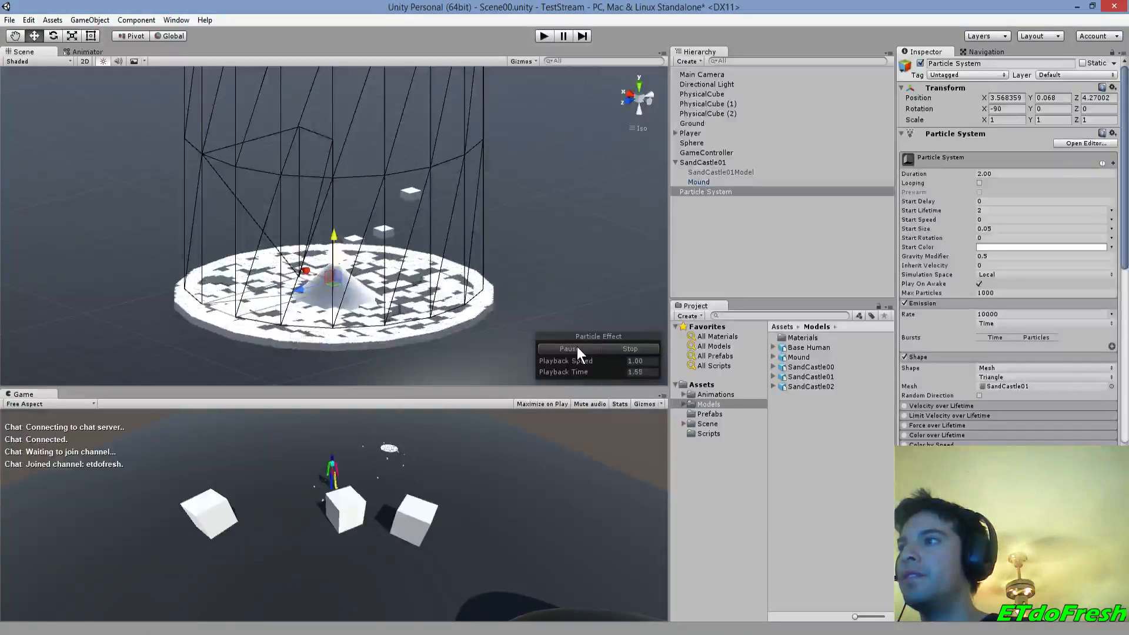
left_click(621, 346)
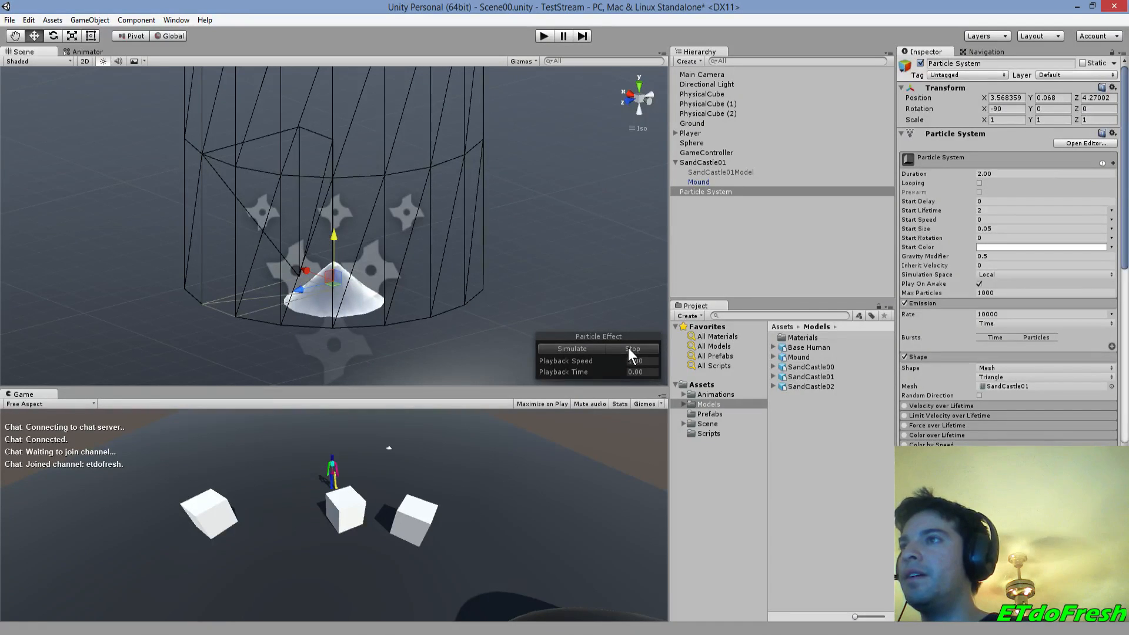
- Replay the full-scale particle simulation several times to examine how the particles fall around the mound
left_click(514, 456)
left_click(708, 181)
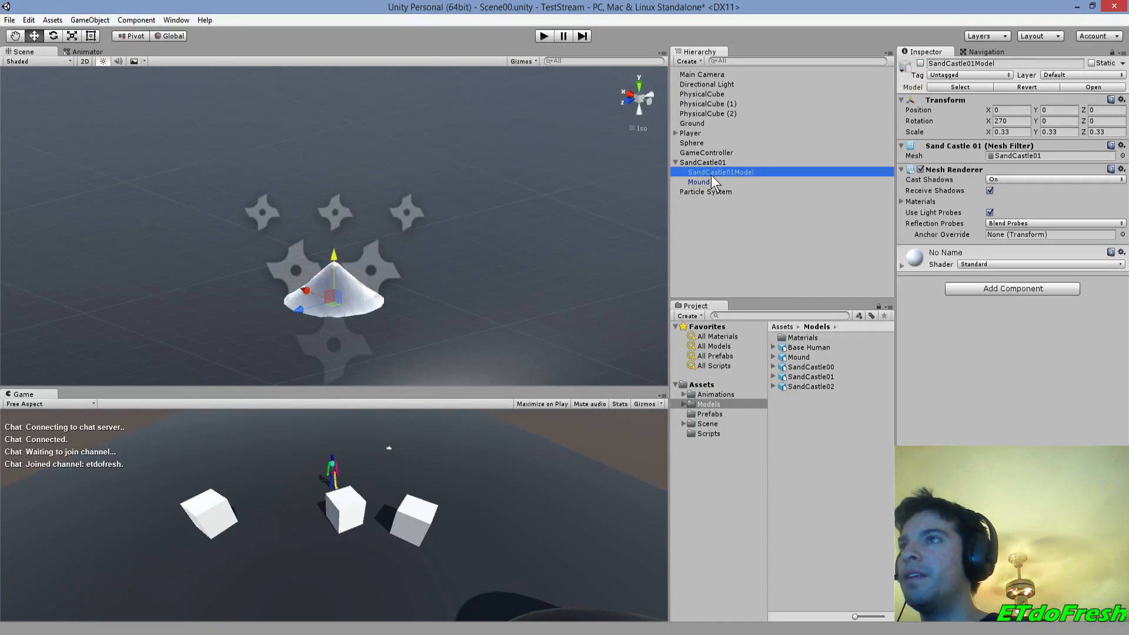
left_click(700, 191)
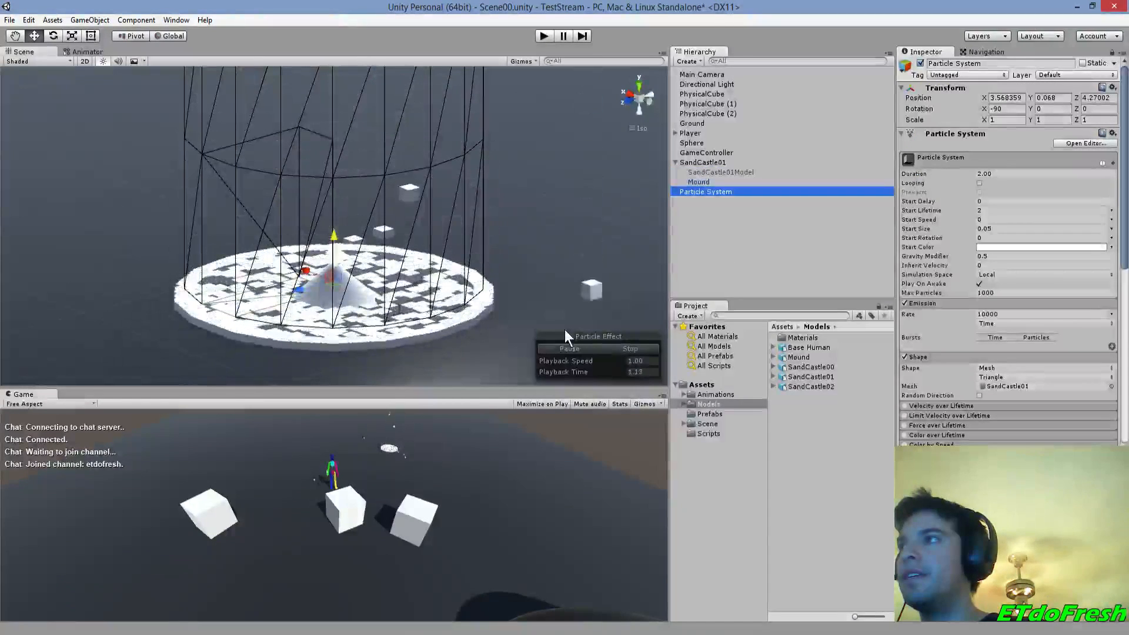
left_click(612, 346)
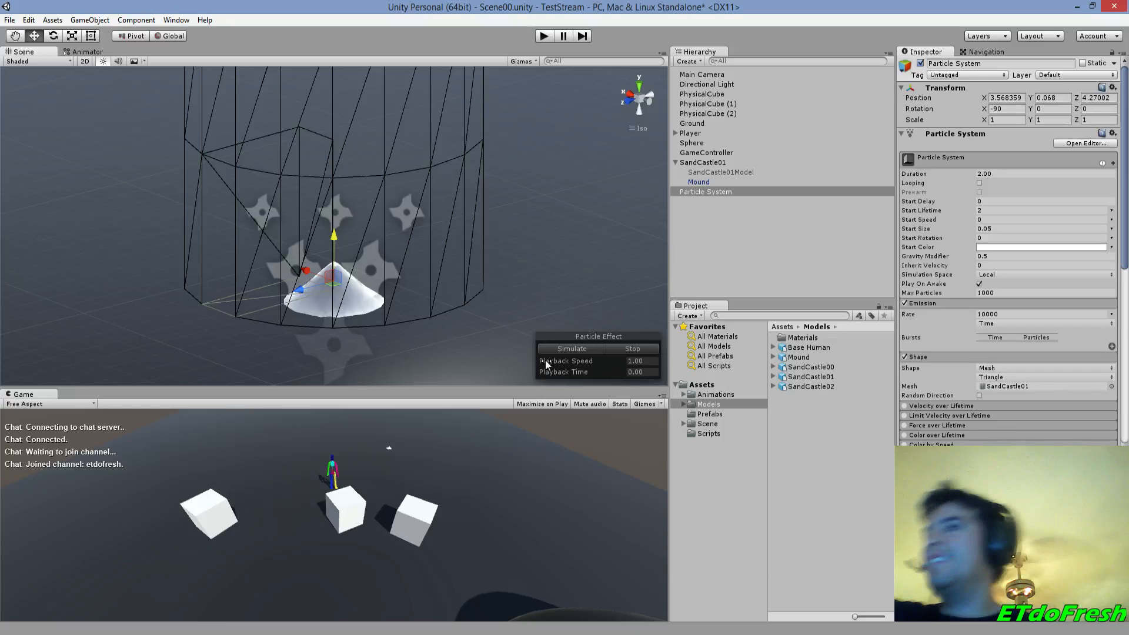
left_click(562, 353)
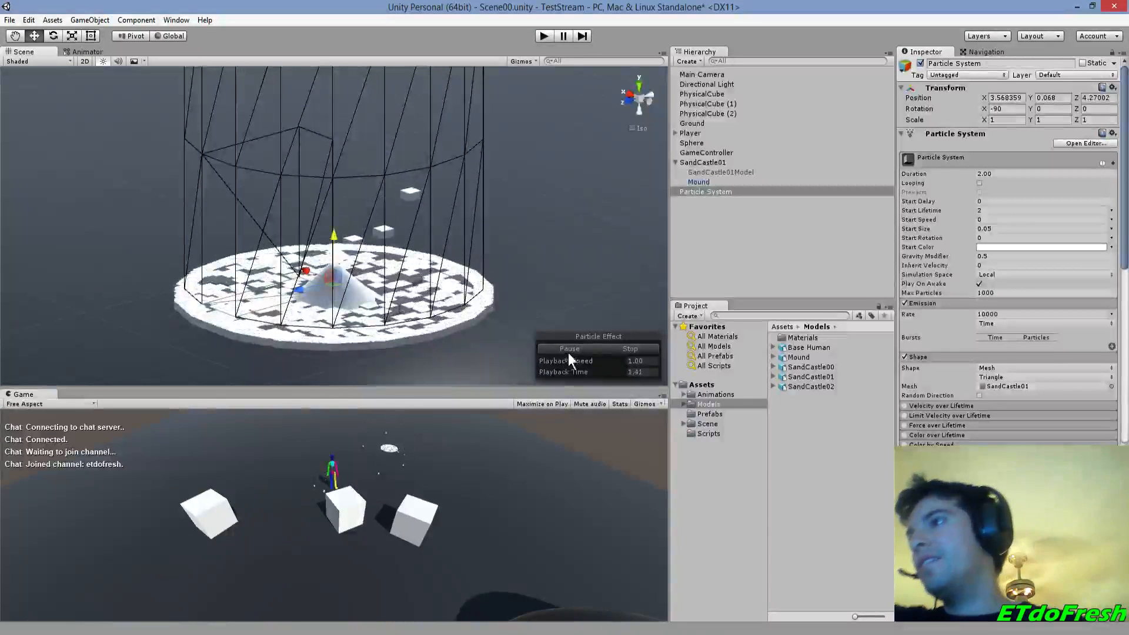
left_click(615, 353)
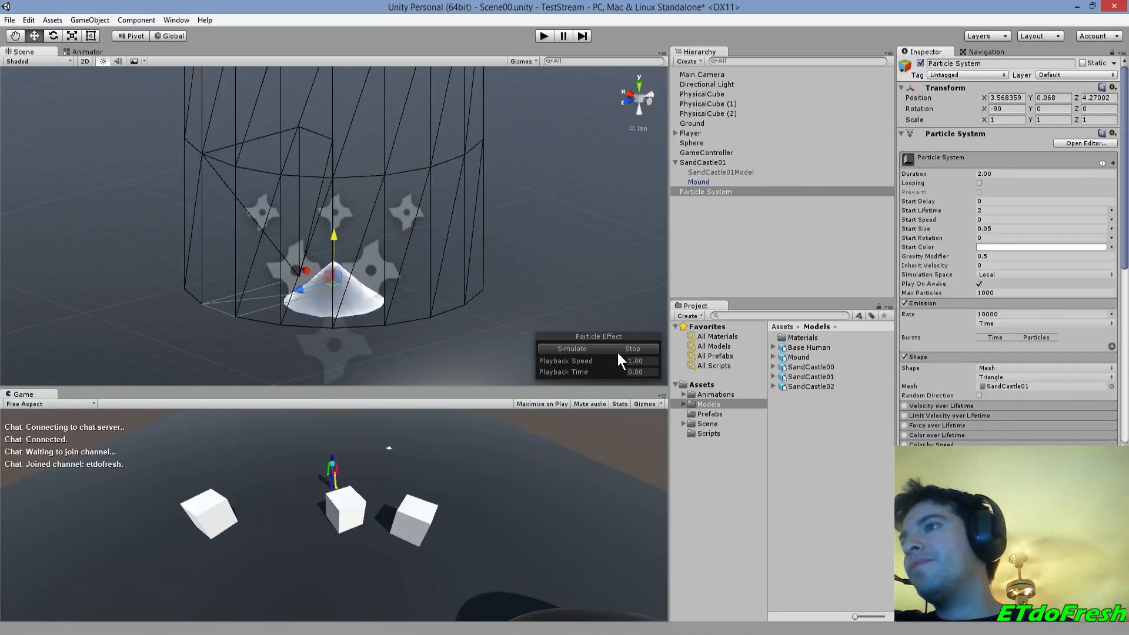
left_click(582, 353)
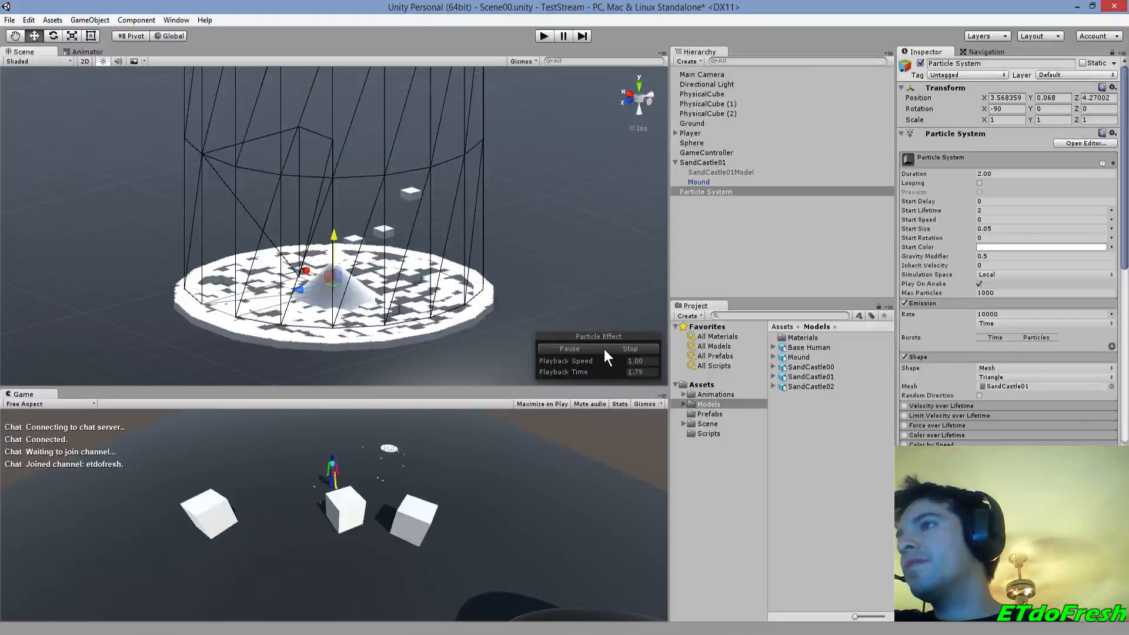
left_click(625, 344)
- Move the Particle System away from the mound to a Z position of about 5.66 and replay its simulation
left_click_drag(298, 289, 6, 362)
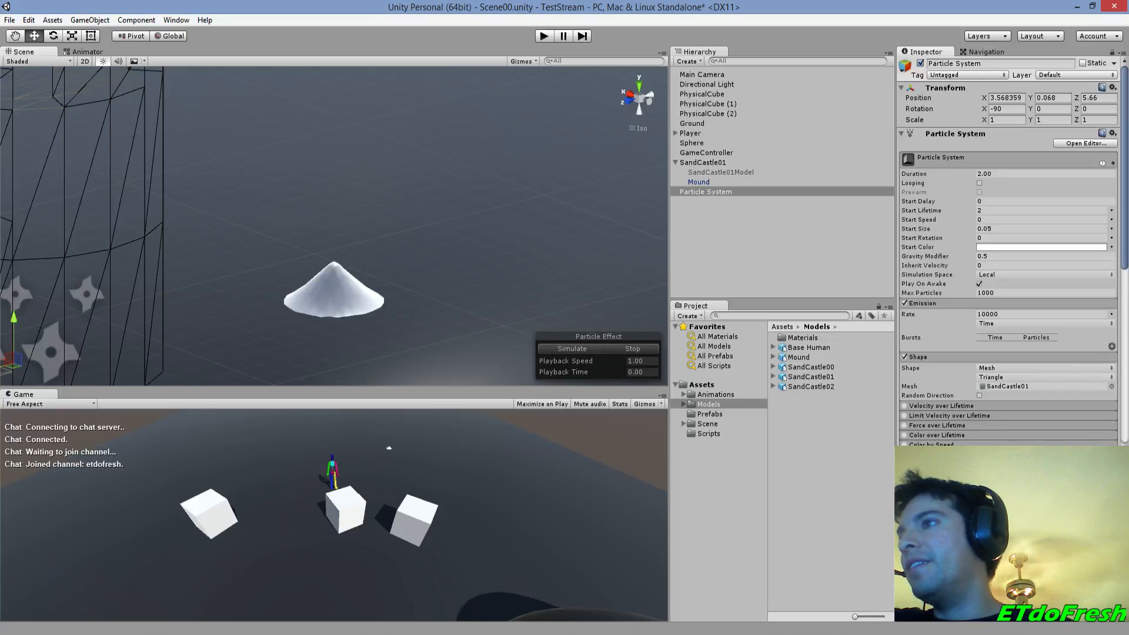
left_click(580, 347)
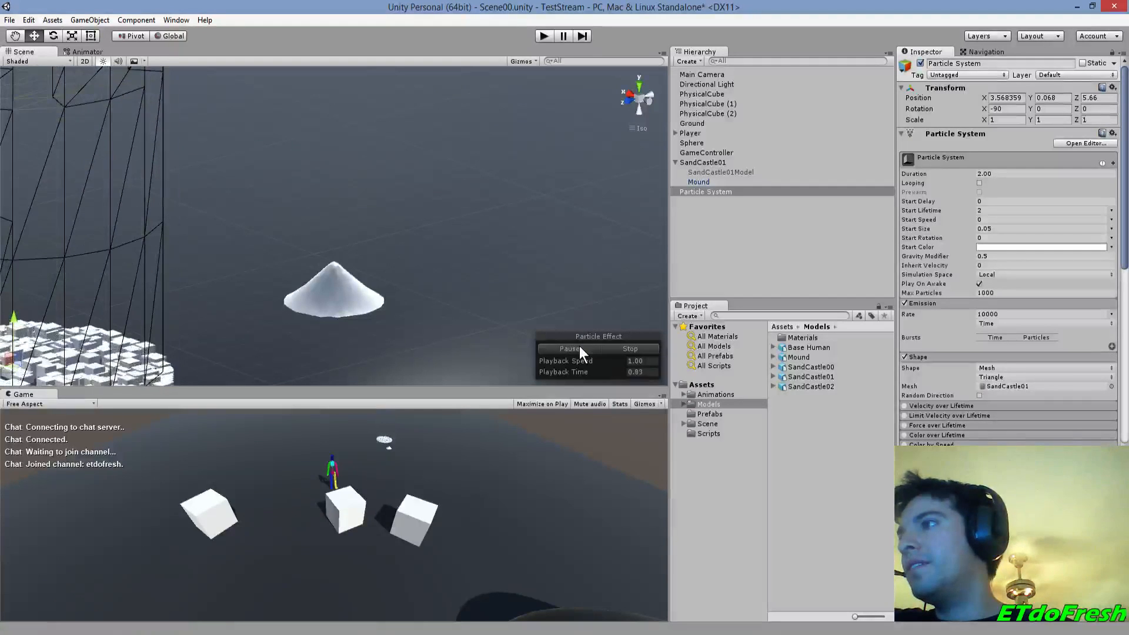
left_click(626, 348)
left_click(579, 347)
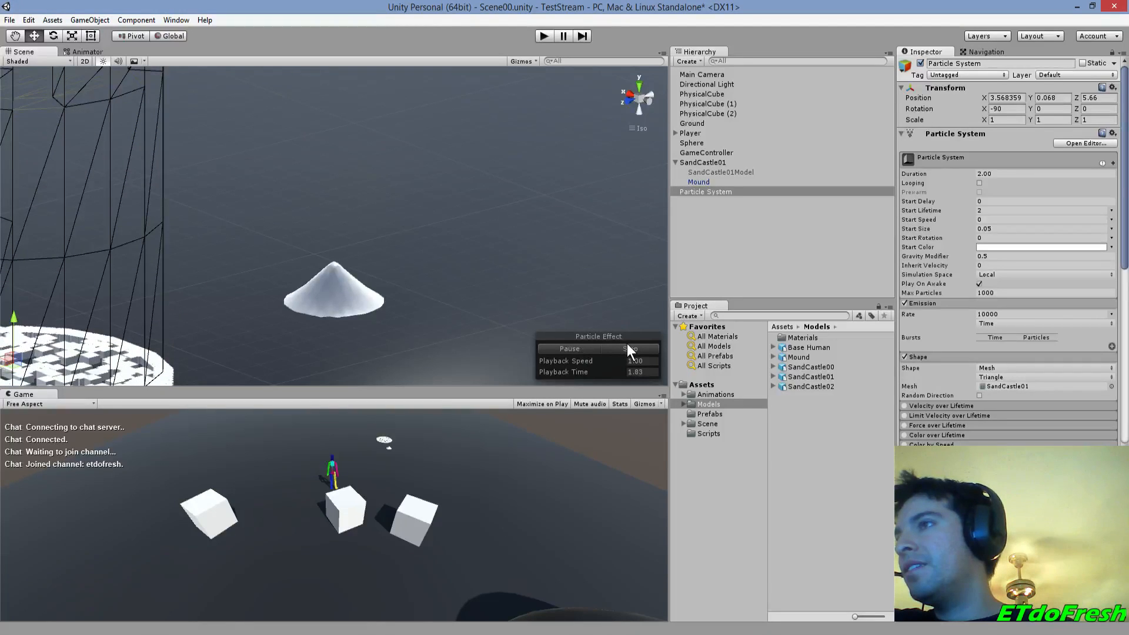
left_click(630, 347)
left_click(594, 351)
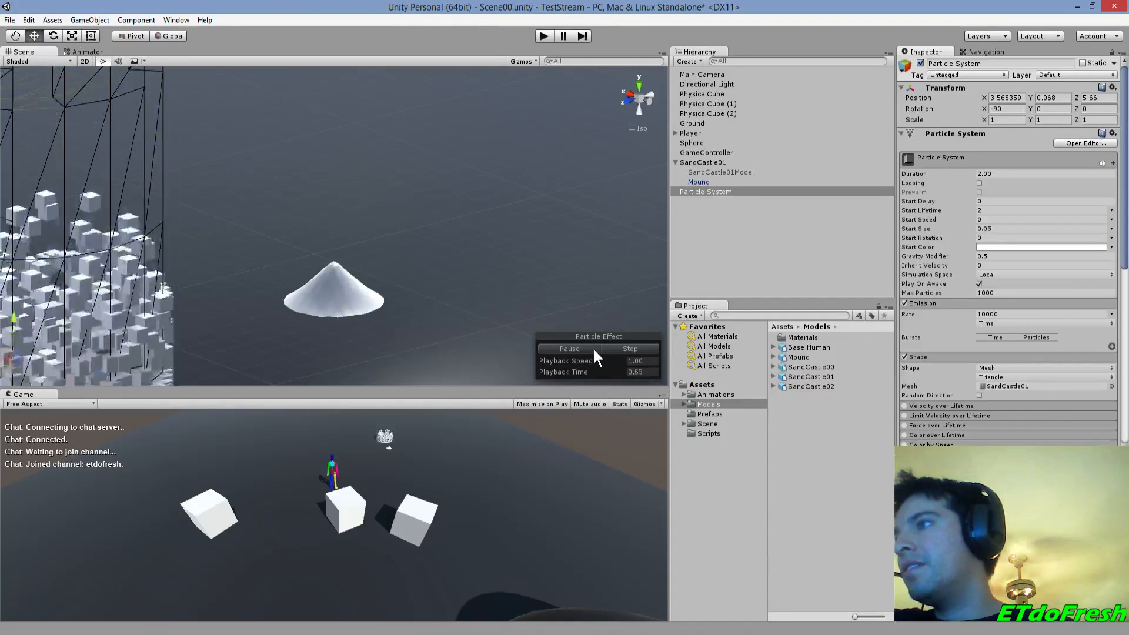
left_click(617, 348)
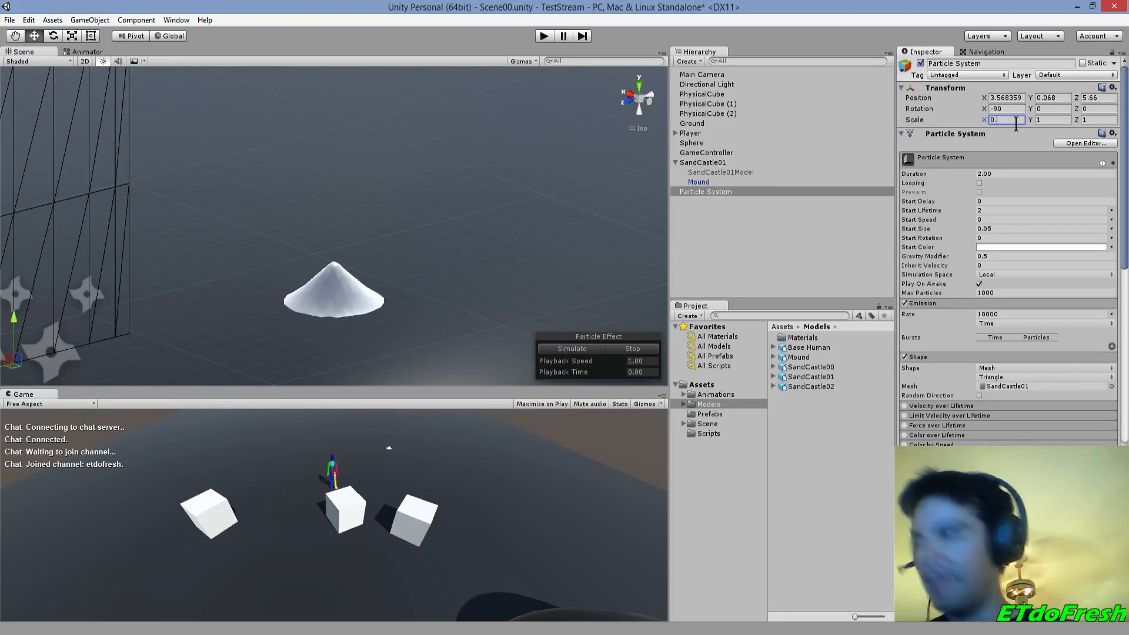
- Set the Particle System's scale to 0.33 on the X, Y and Z axes
type("0.33")
key("Tab")
type("0.33")
key("Tab")
type("0.33")
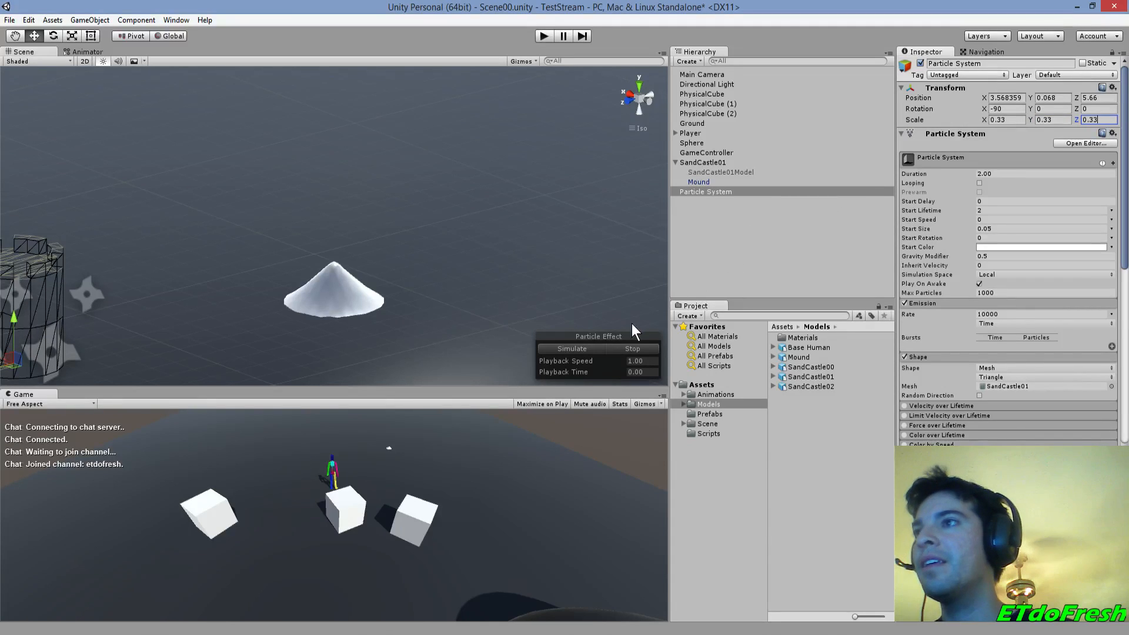
- Replay the 0.33-scale simulation away from the mound to examine how the particles land on the ground
left_click(583, 348)
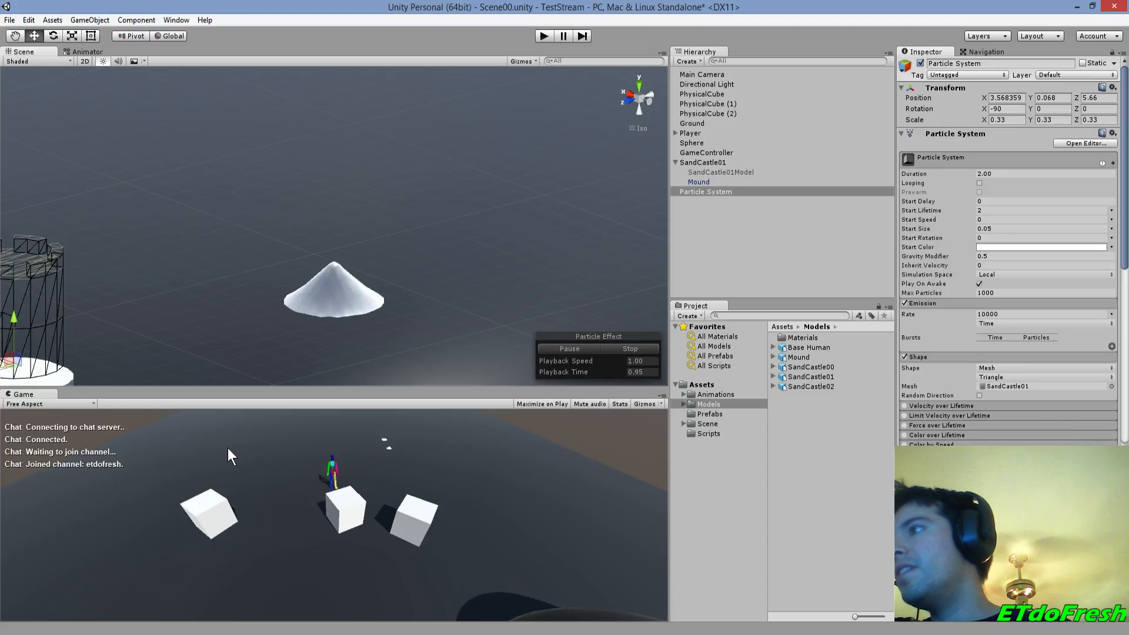
left_click(654, 347)
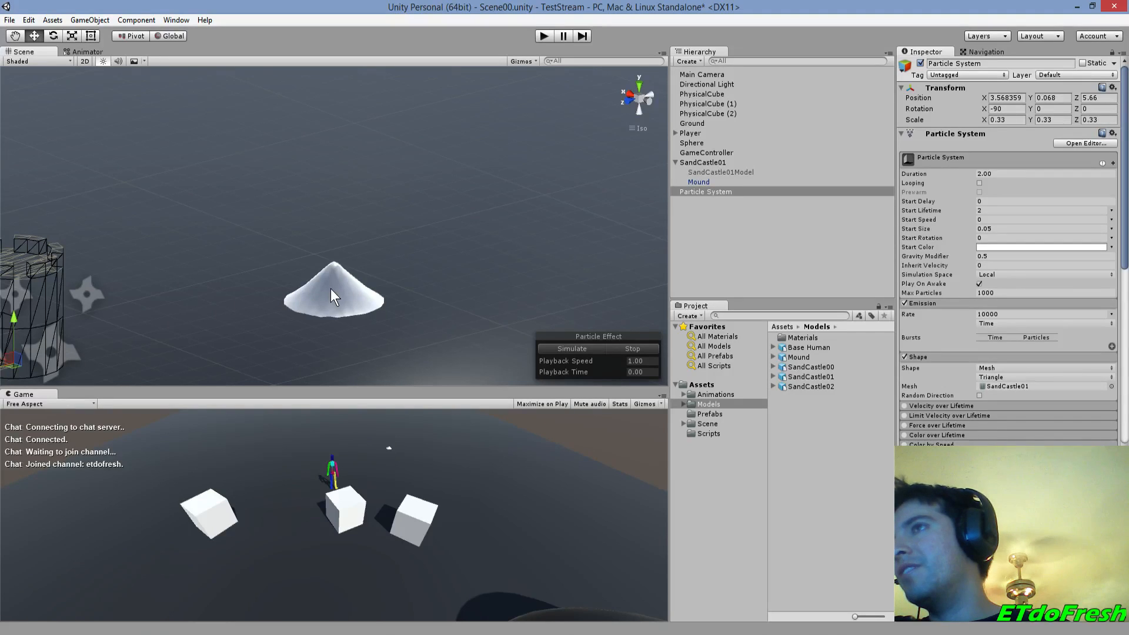
left_click(566, 350)
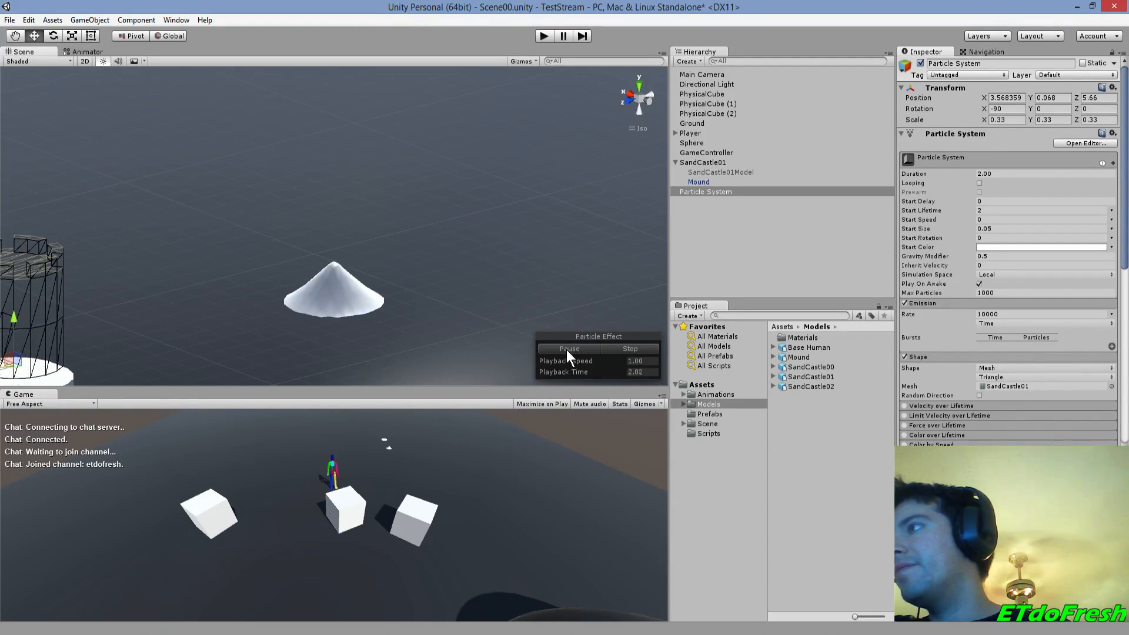
left_click(632, 350)
left_click(580, 352)
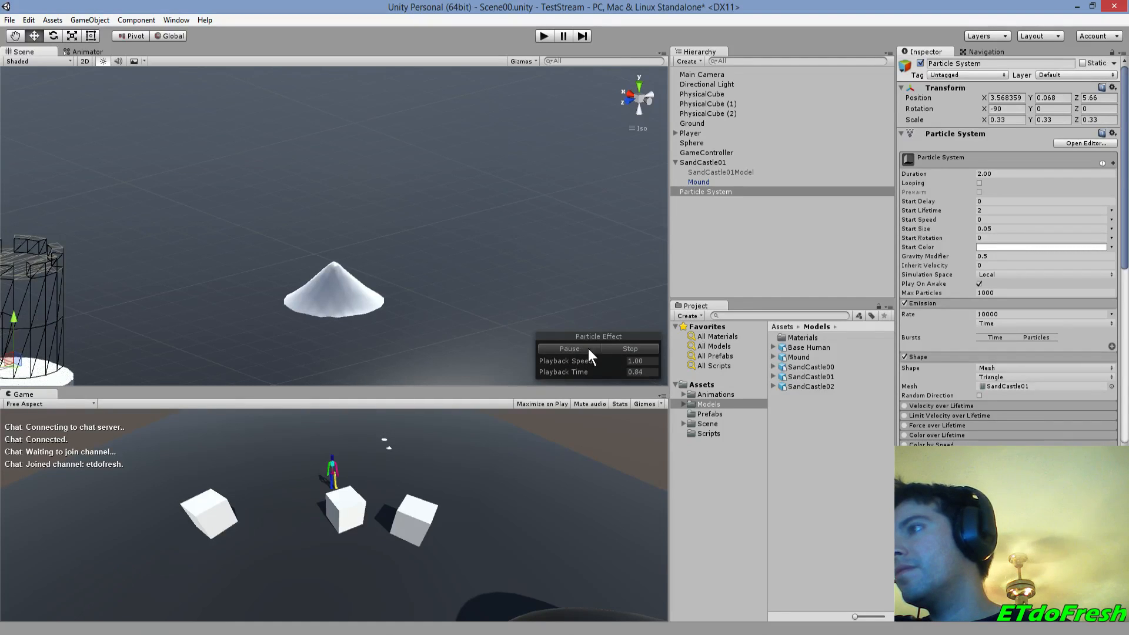
left_click(631, 345)
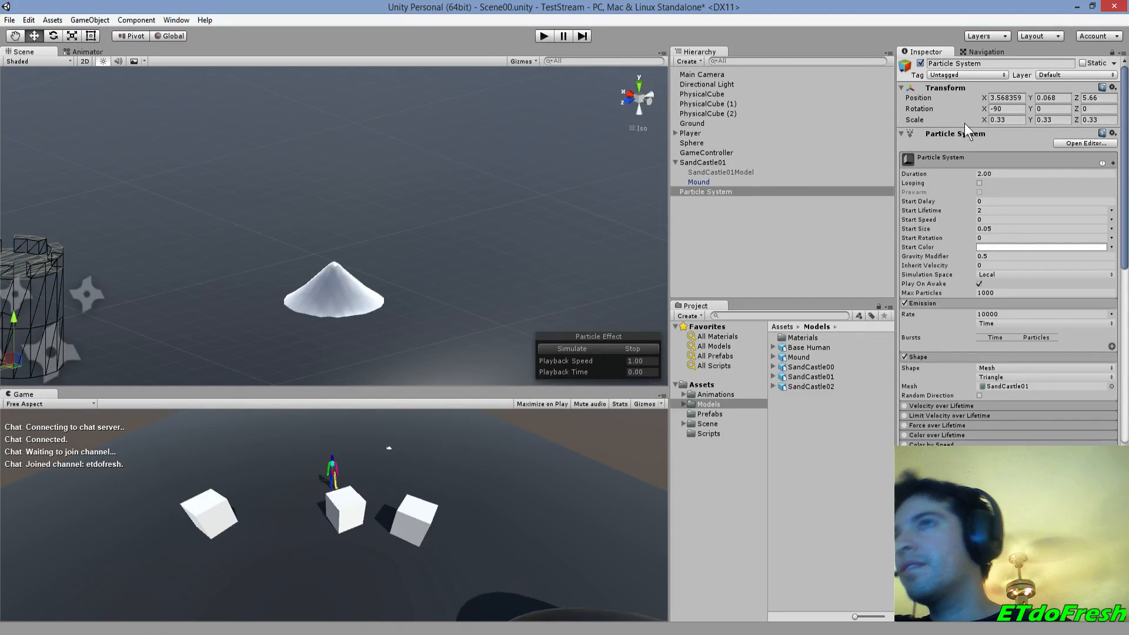
- Set the Mound's Y position to 0
left_click(694, 183)
left_click(1058, 110)
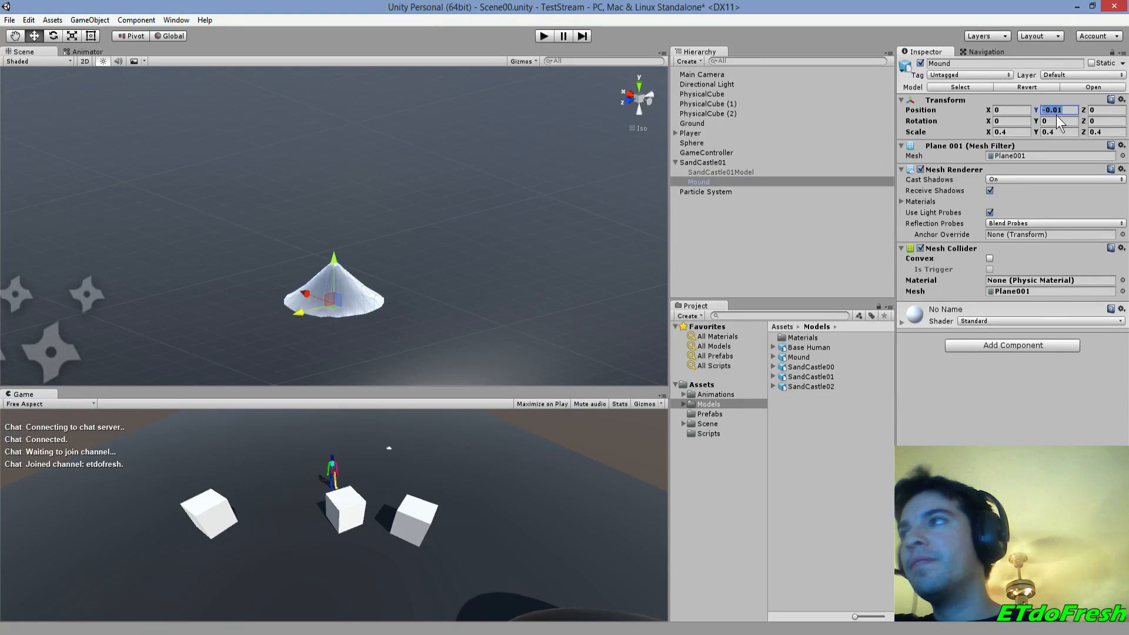
type("0")
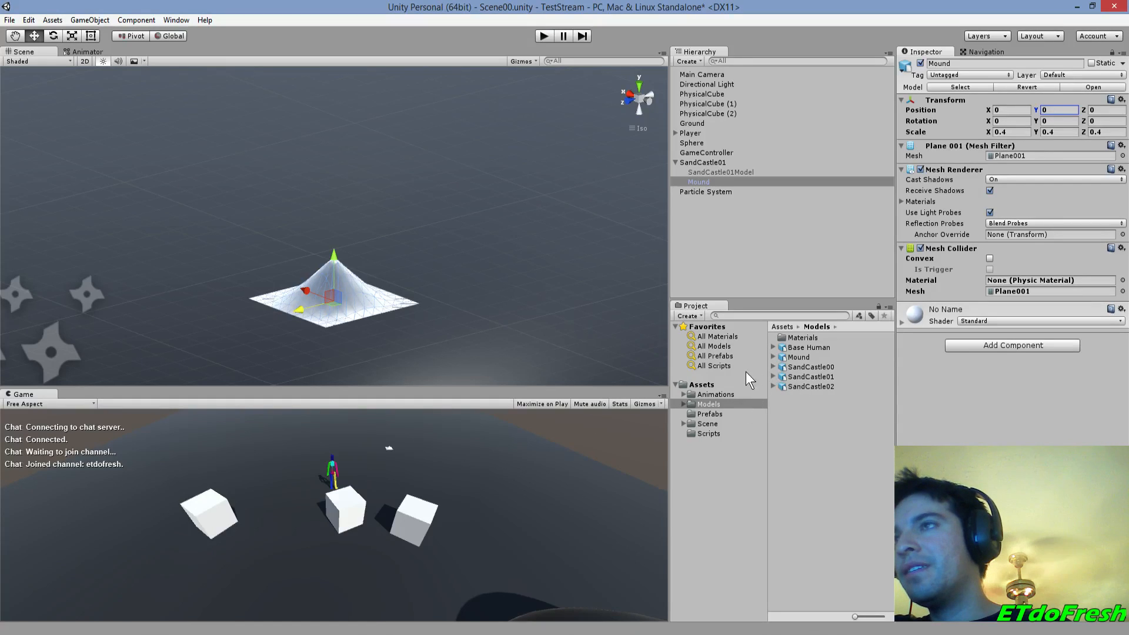
- Move the Particle System back above the mound, at about Y 0.265 and Z 4.273, and replay the simulation
left_click(700, 192)
middle_click_drag(8, 362, 36, 352)
left_click_drag(37, 352, 395, 175)
left_click(617, 348)
left_click(572, 348)
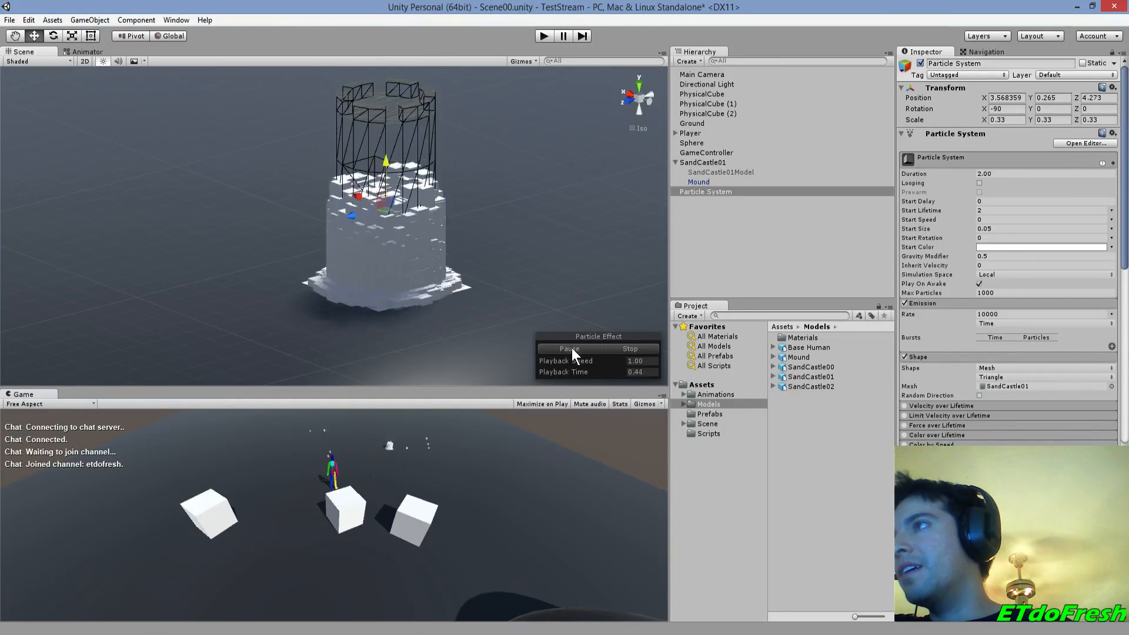
left_click(610, 347)
left_click(579, 350)
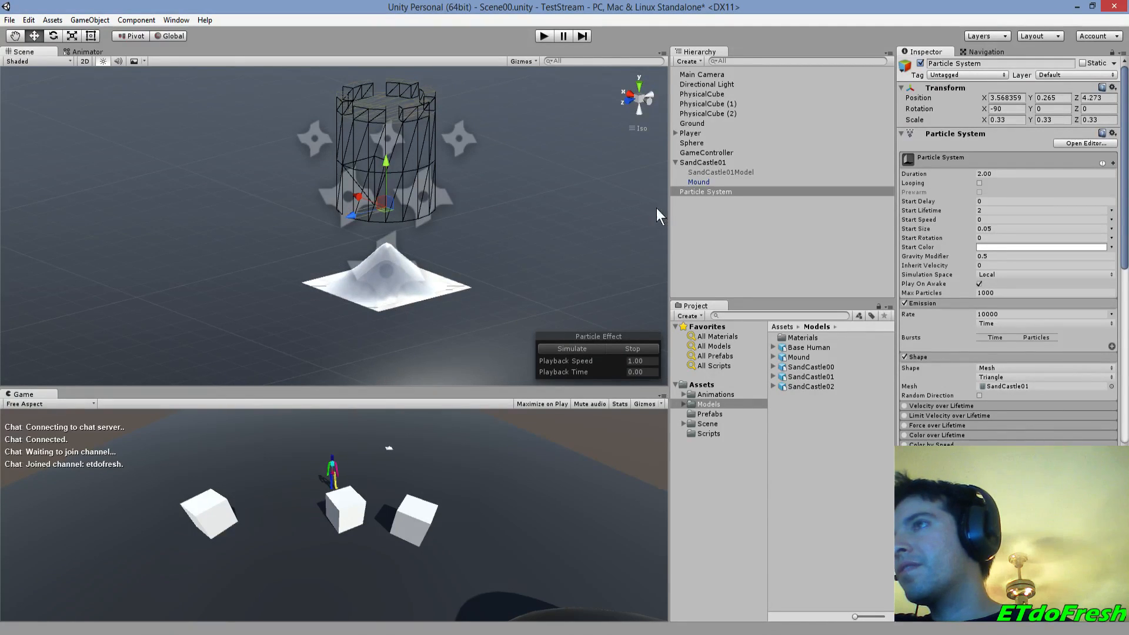
- Deactivate the Mound object
left_click(697, 182)
left_click(921, 63)
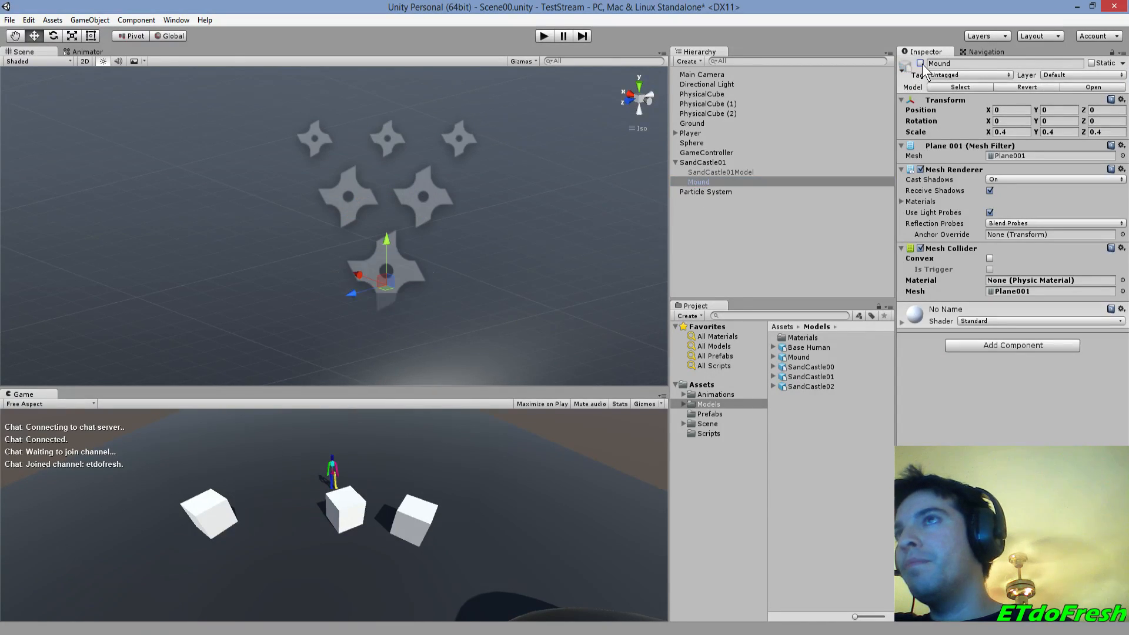
- Replay the particle simulation with the Mound inactive to examine how the particles land on the bare Ground
left_click(706, 192)
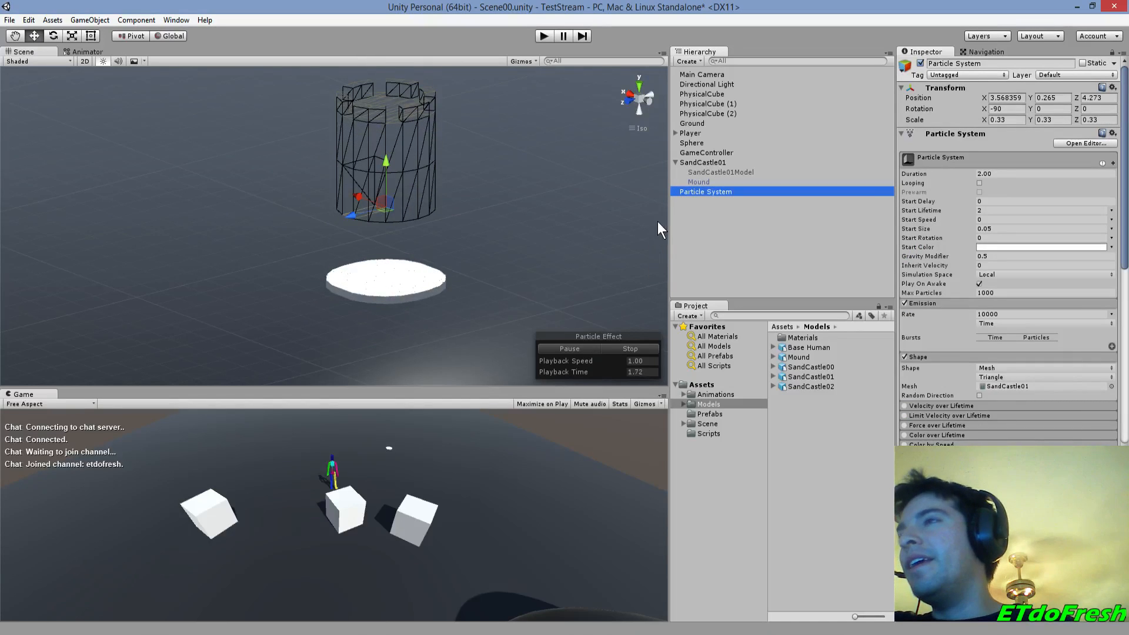
left_click(709, 184)
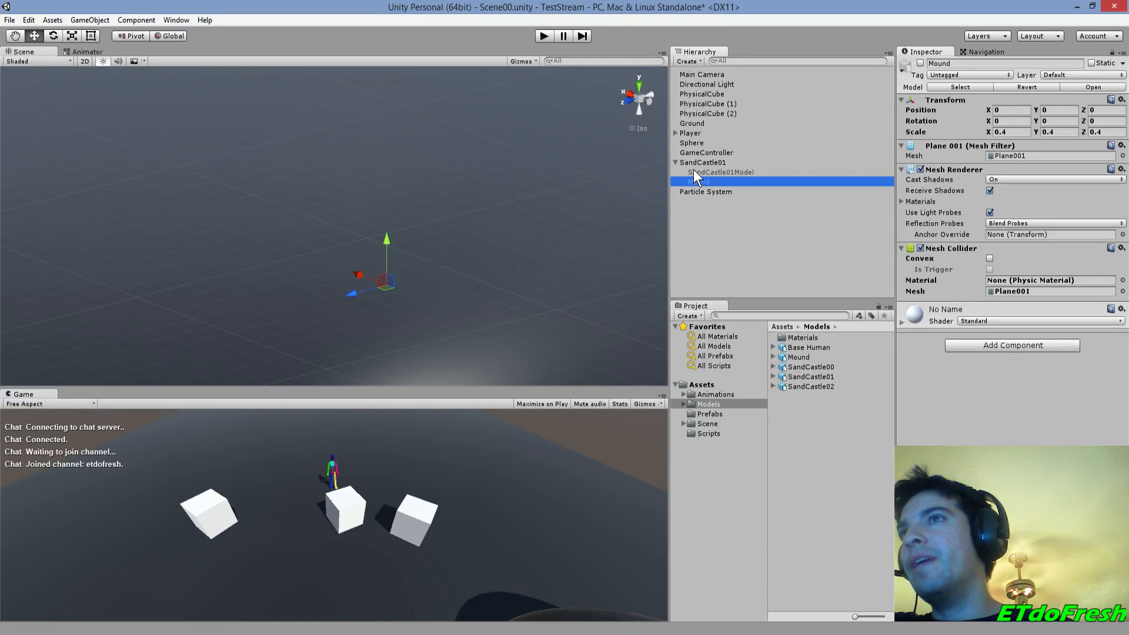
left_click(708, 189)
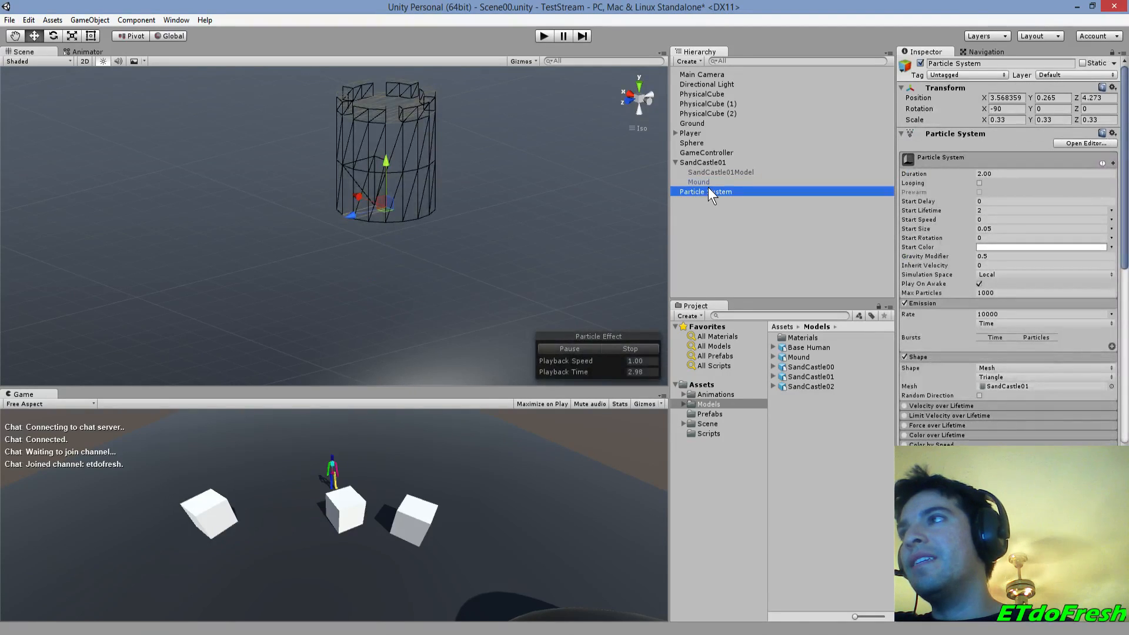
left_click(619, 344)
left_click(567, 348)
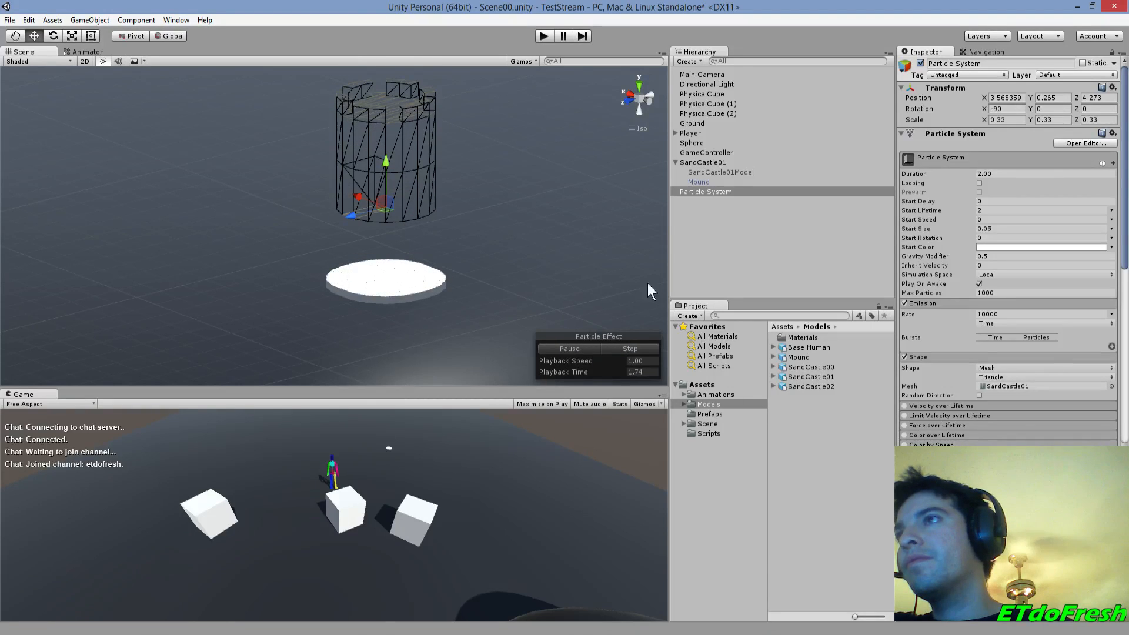
left_click(575, 251)
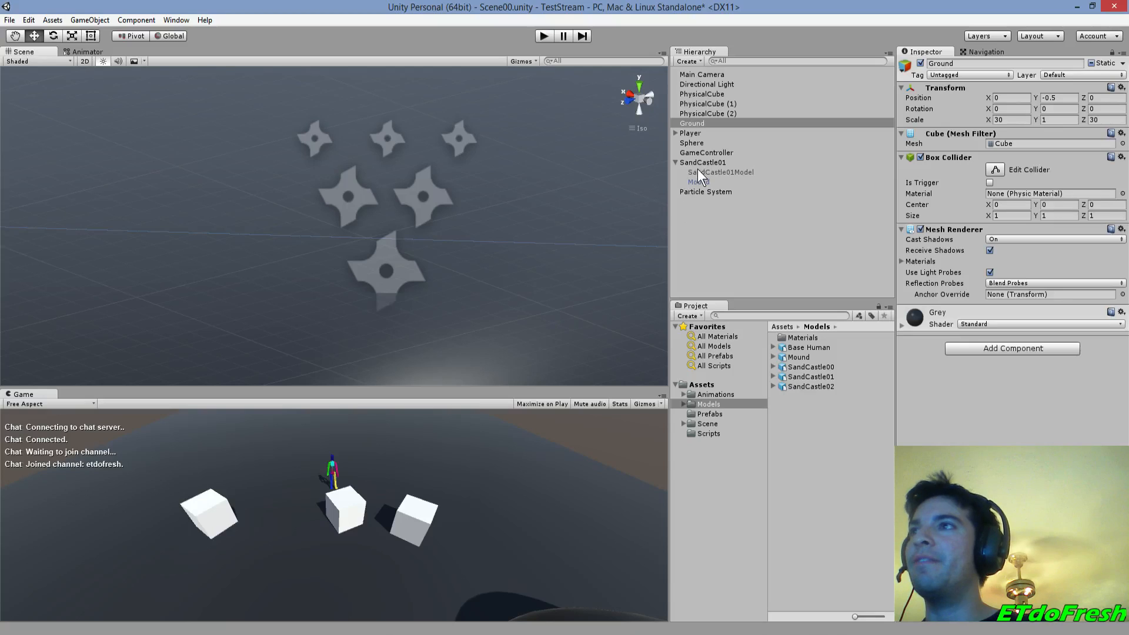
left_click(713, 183)
left_click(715, 193)
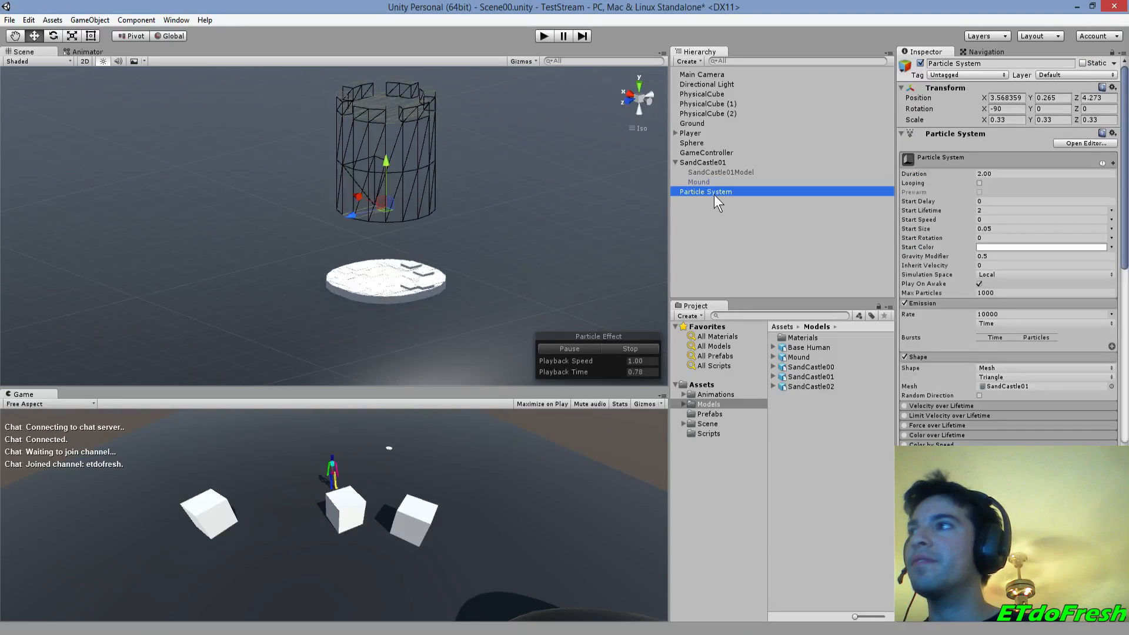
- Reactivate the Mound and replay the particle simulation over it
left_click(707, 184)
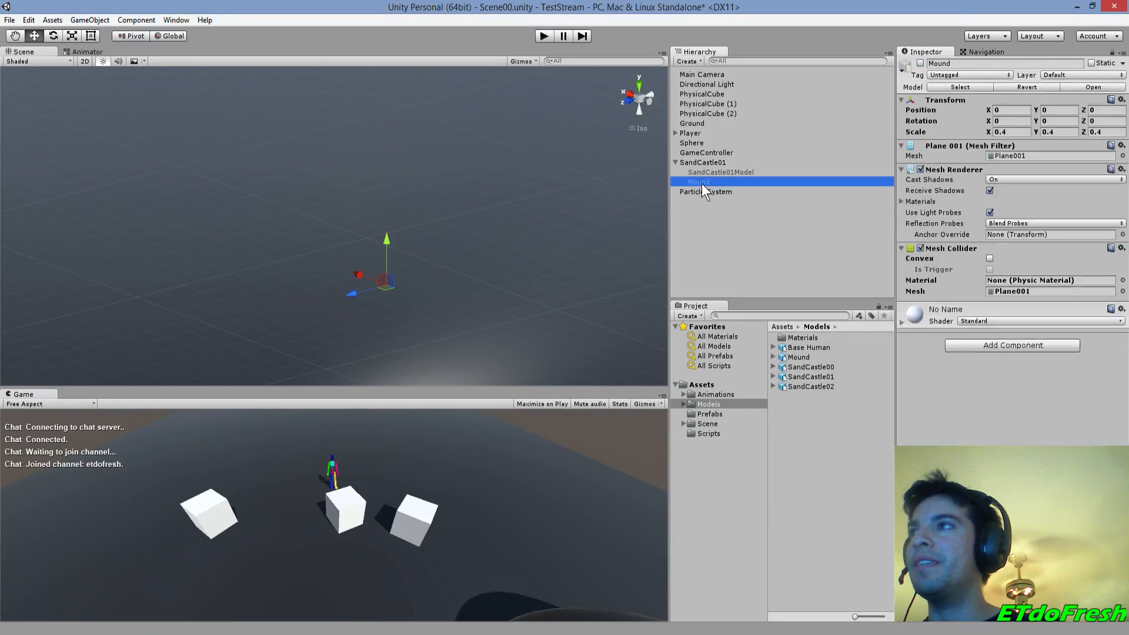
left_click(920, 62)
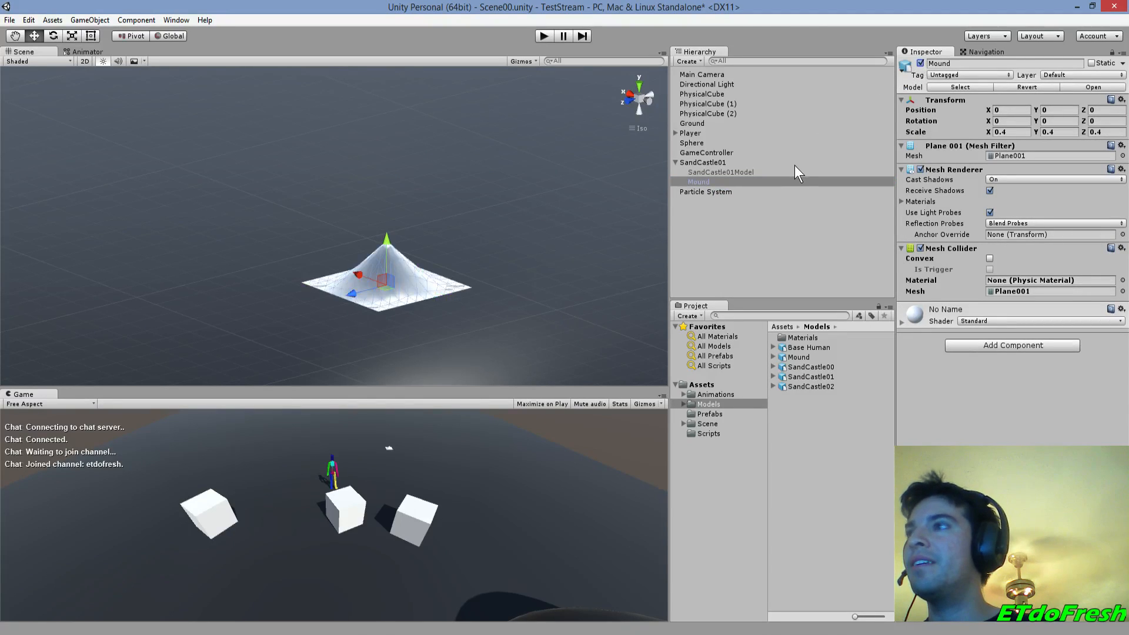
left_click(717, 192)
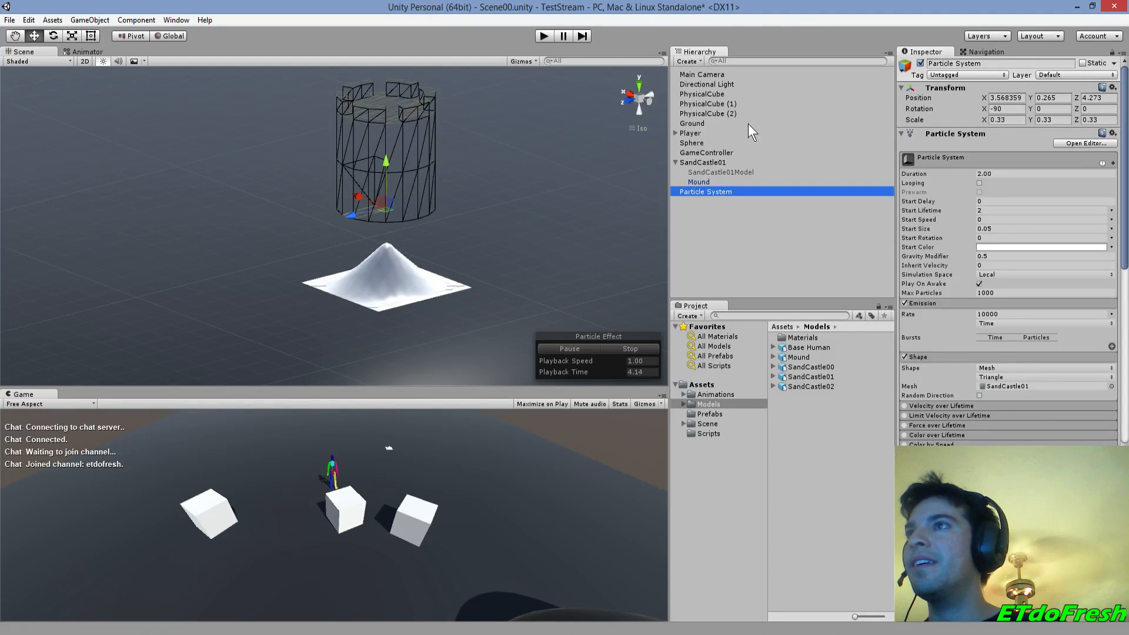
left_click(615, 347)
left_click(580, 350)
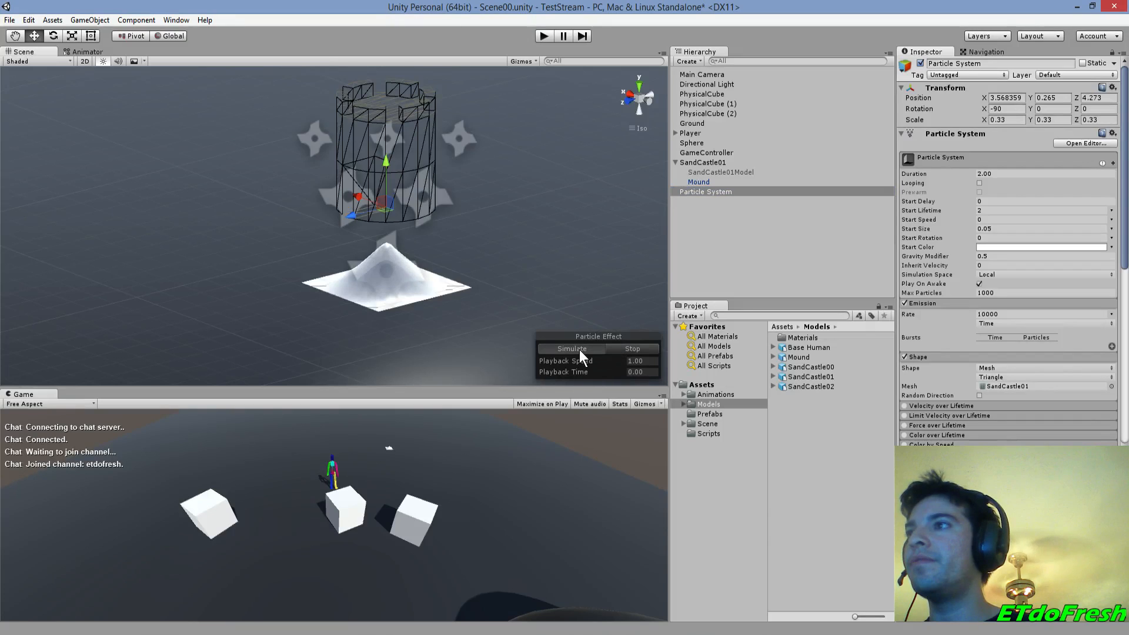
left_click(633, 348)
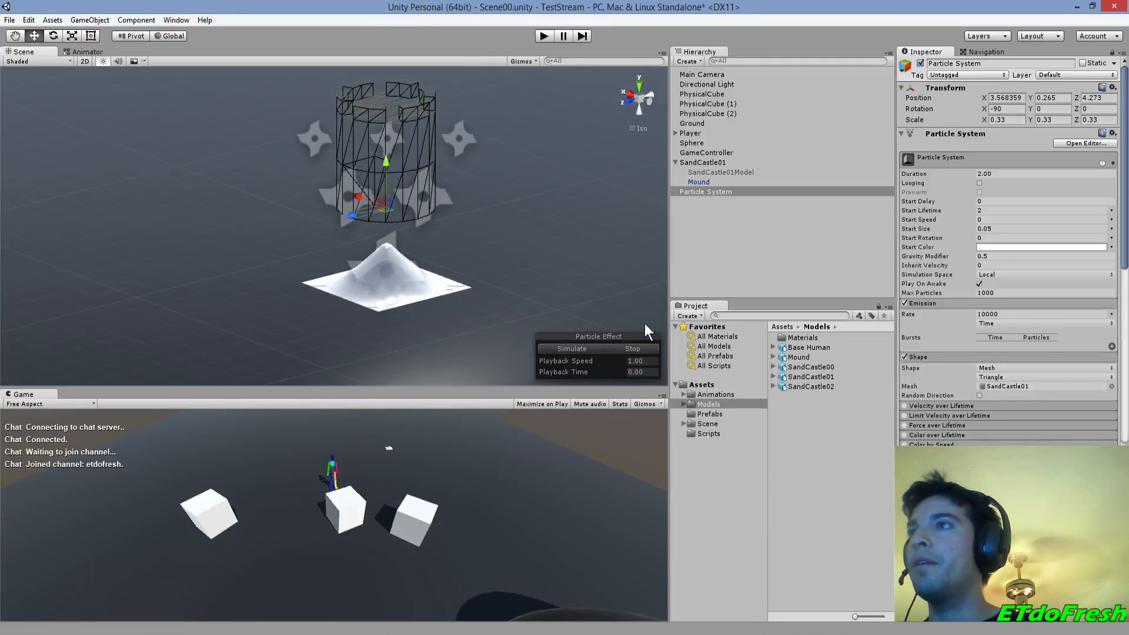
- Replay the simulation over the Mound with the Ground temporarily deactivated, and reactivate the Ground at the end
left_click(695, 123)
left_click(921, 63)
left_click(711, 192)
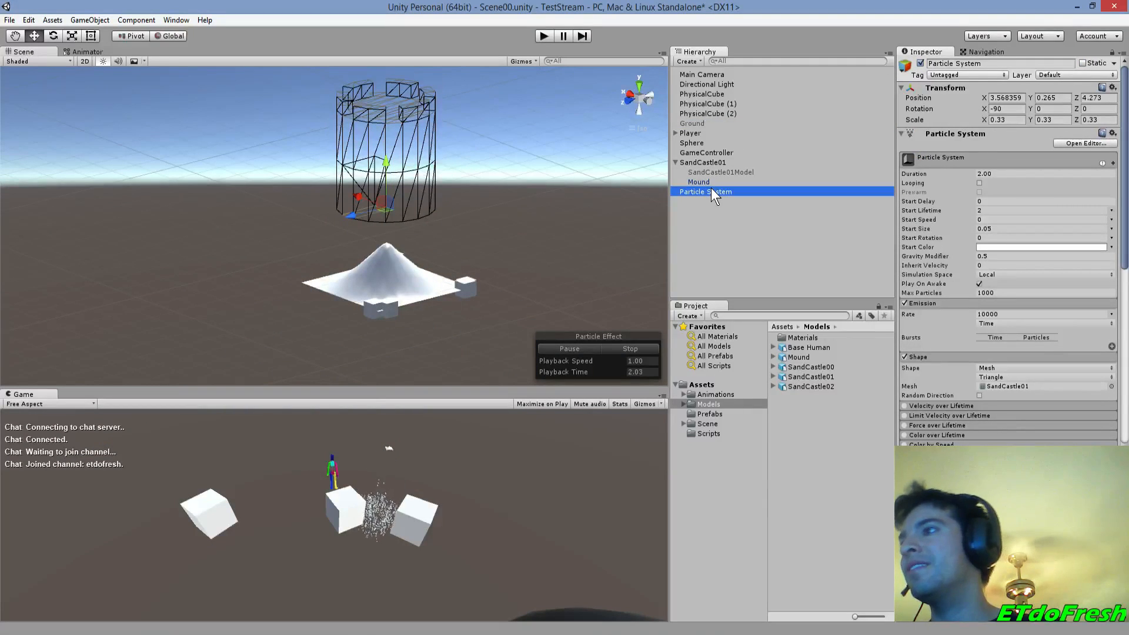
left_click(609, 346)
left_click(575, 344)
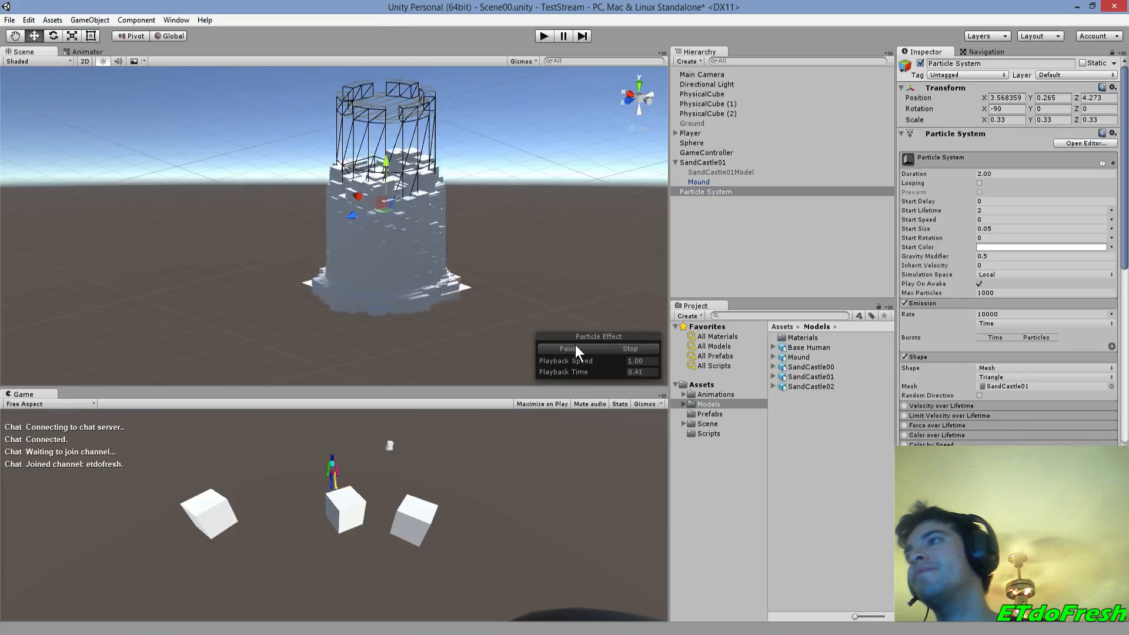
left_click(626, 349)
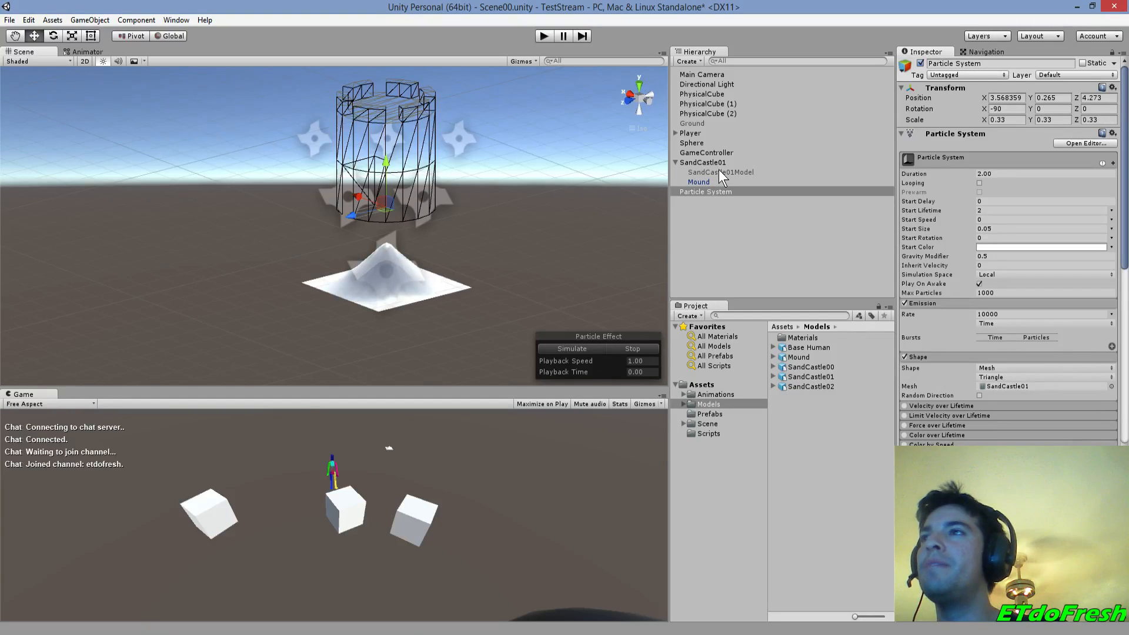
left_click(698, 122)
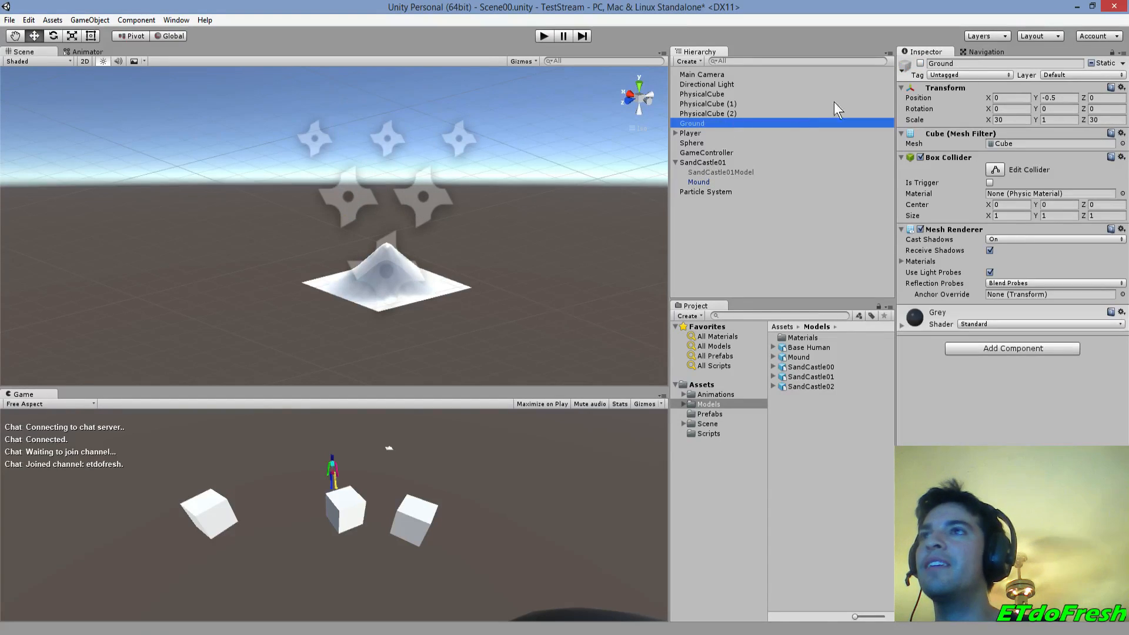
left_click(921, 63)
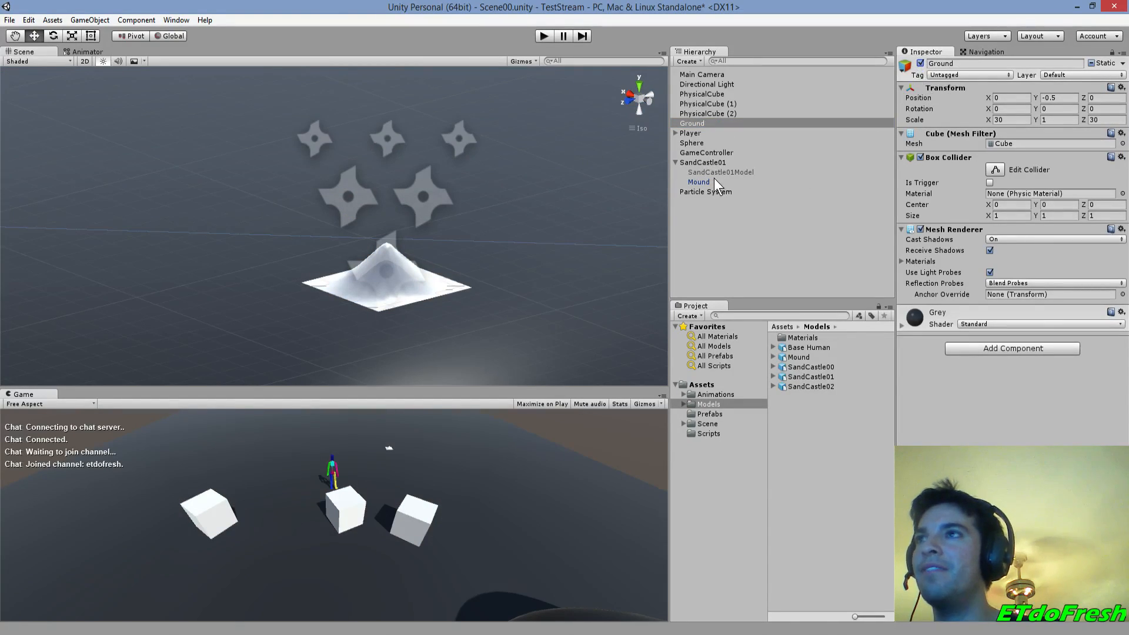
- Set the Mound's Y position to 0.02 and replay the particle simulation
left_click(713, 171)
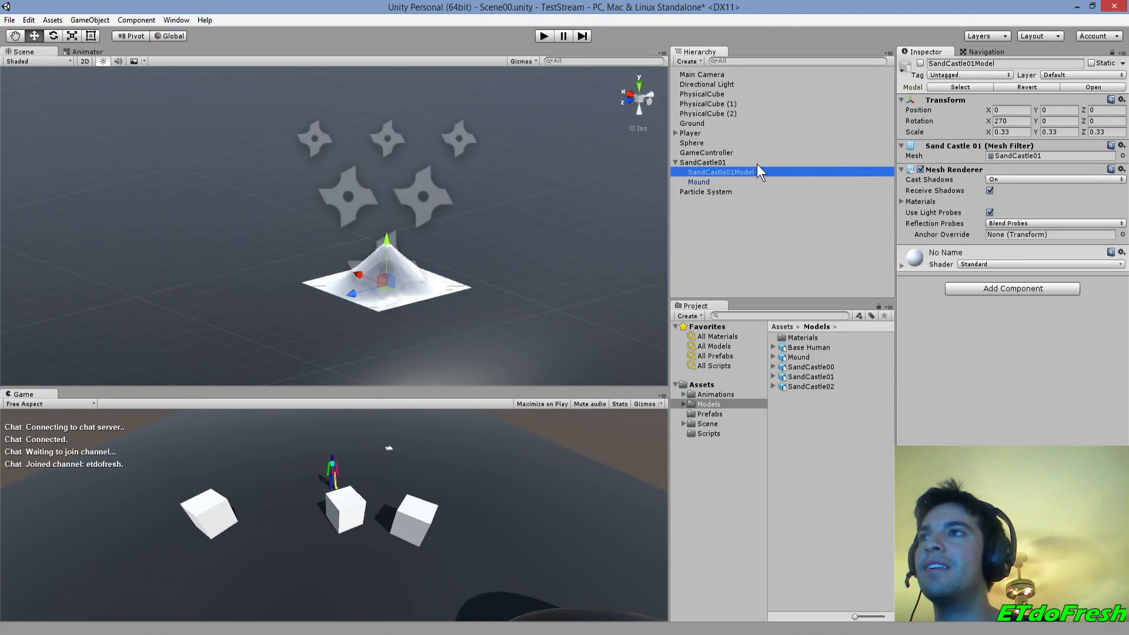
left_click(713, 181)
left_click(1060, 109)
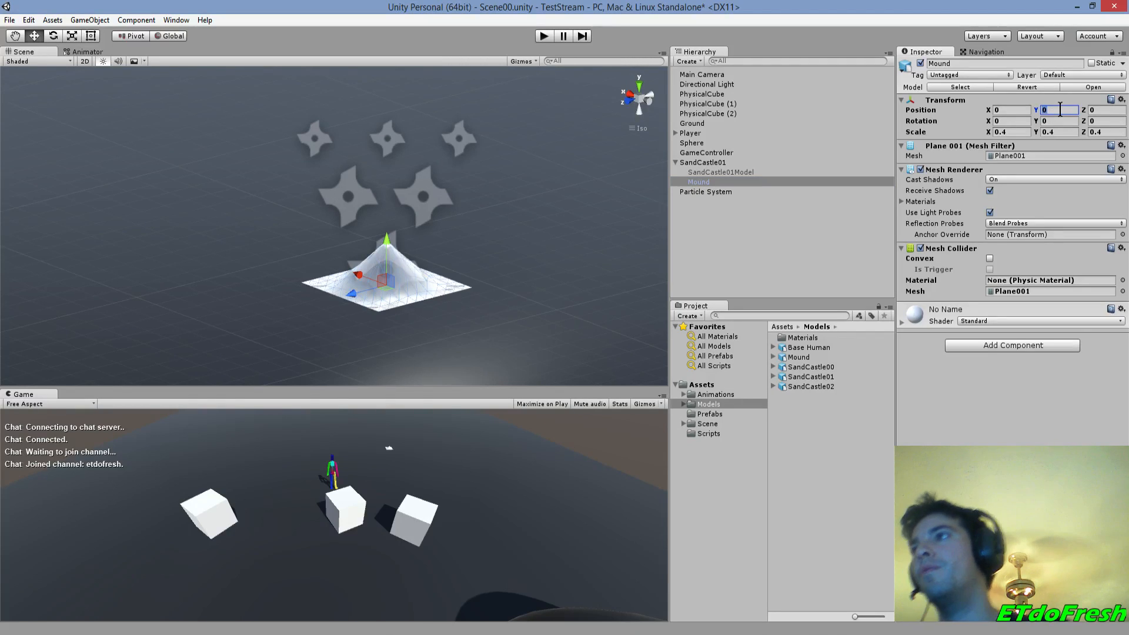
type("0.02")
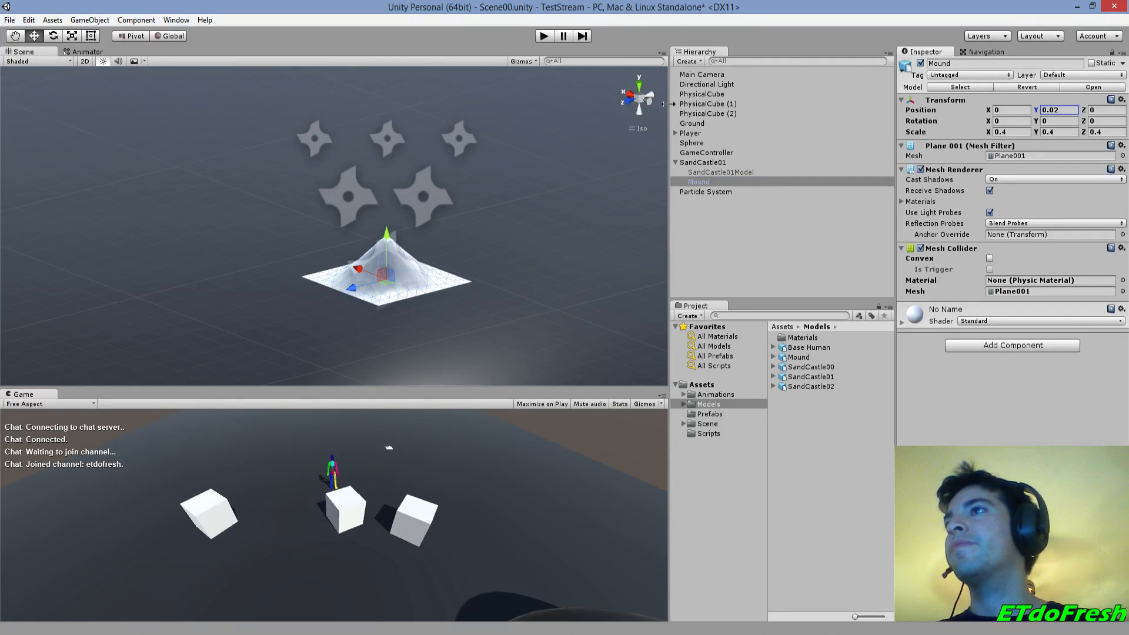
left_click(720, 193)
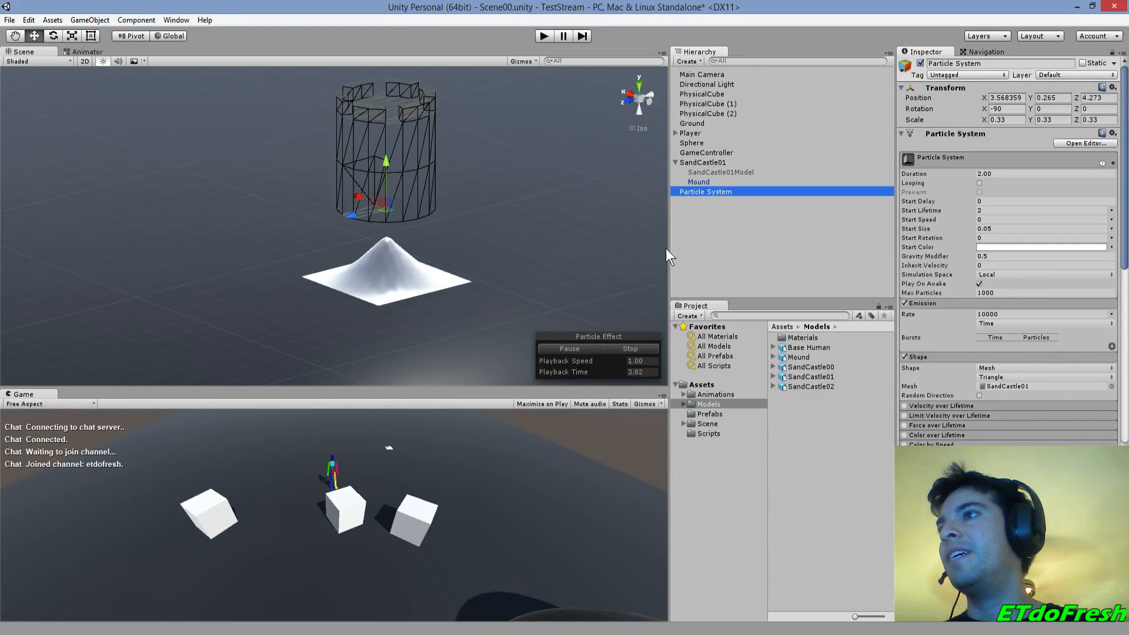
left_click(614, 348)
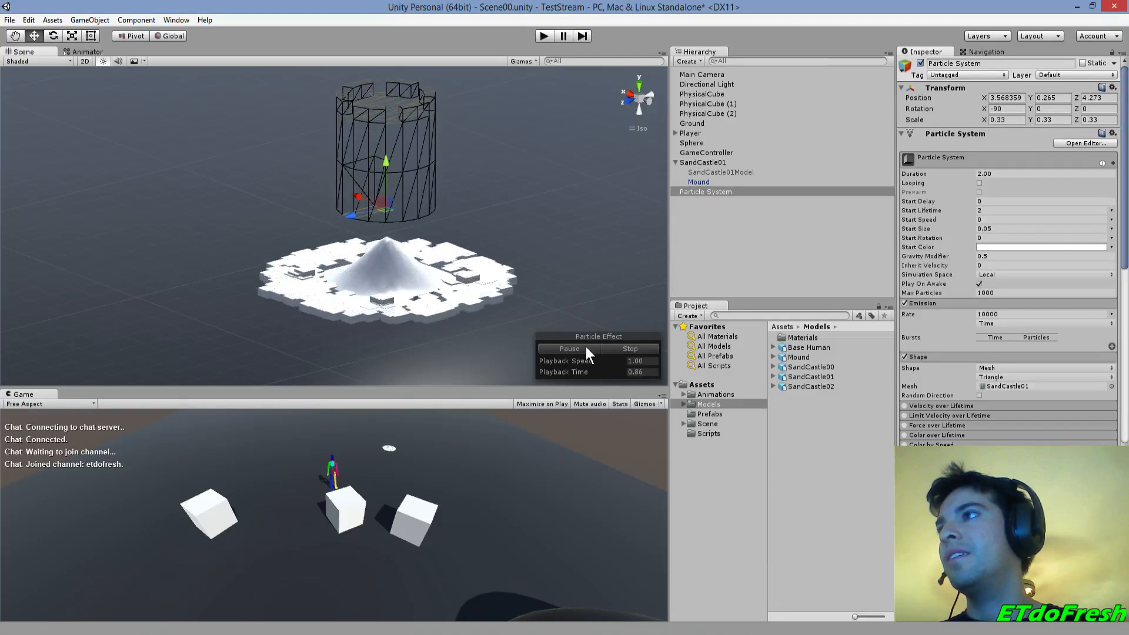
left_click(613, 348)
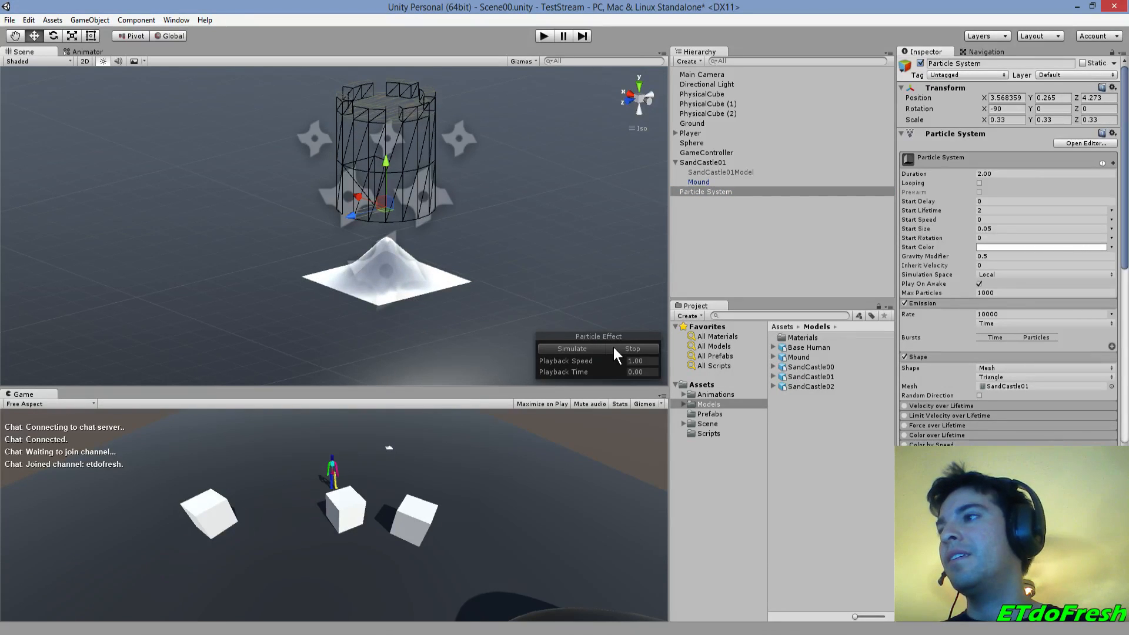
- Set the Mound's Y position to 0.01 and replay the particle simulation over it twice
left_click_drag(474, 330, 354, 325, "alt")
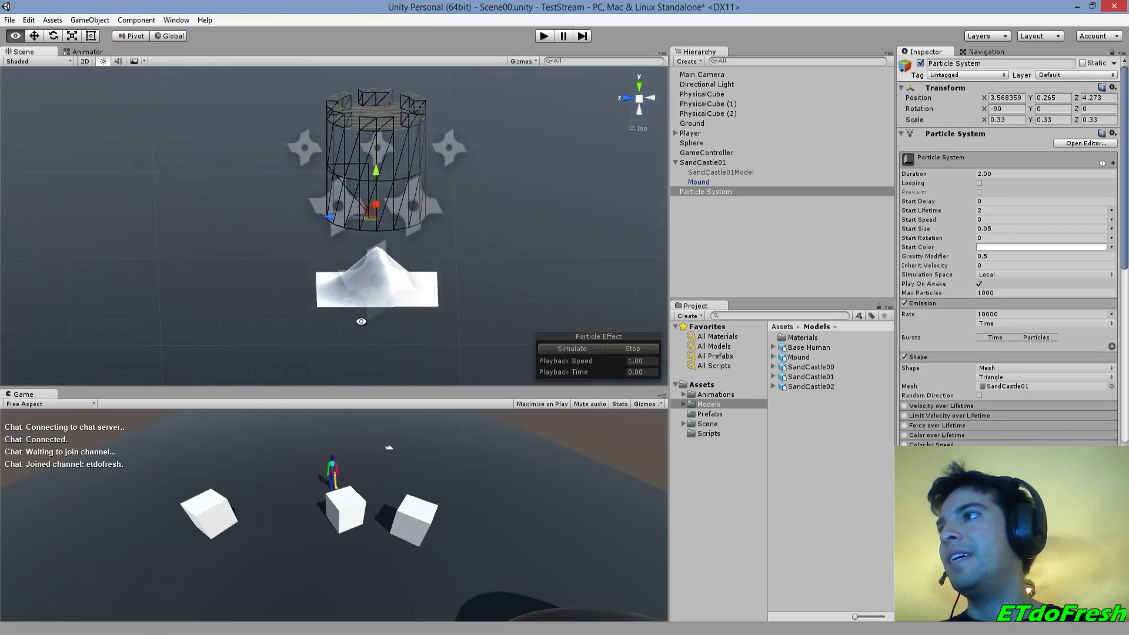
left_click(422, 294)
left_click(1056, 110)
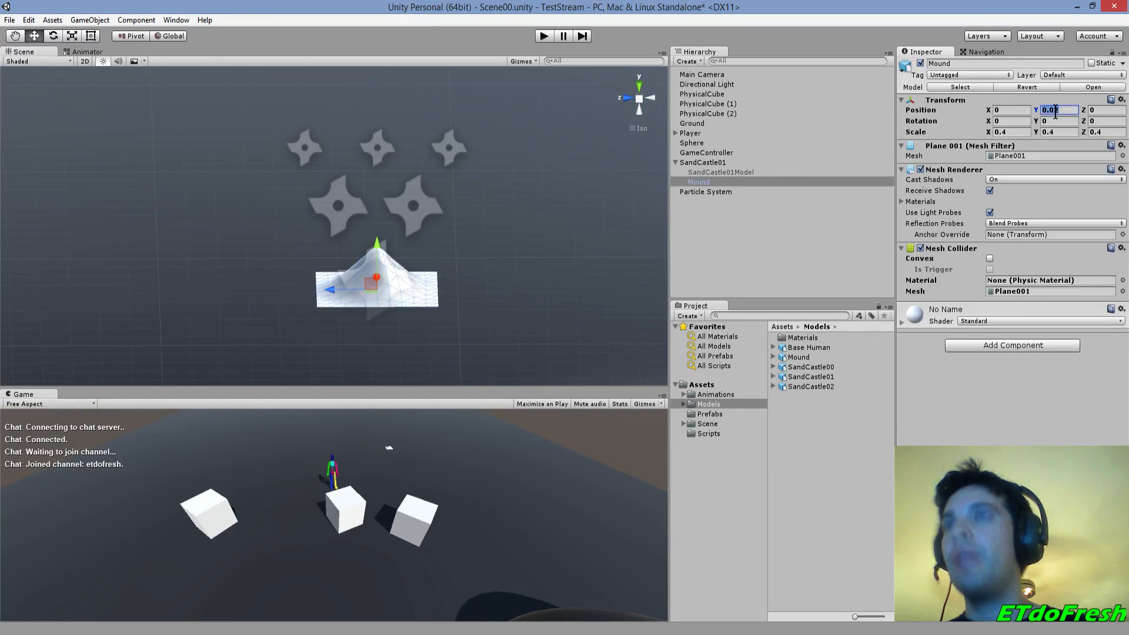
type("0.01")
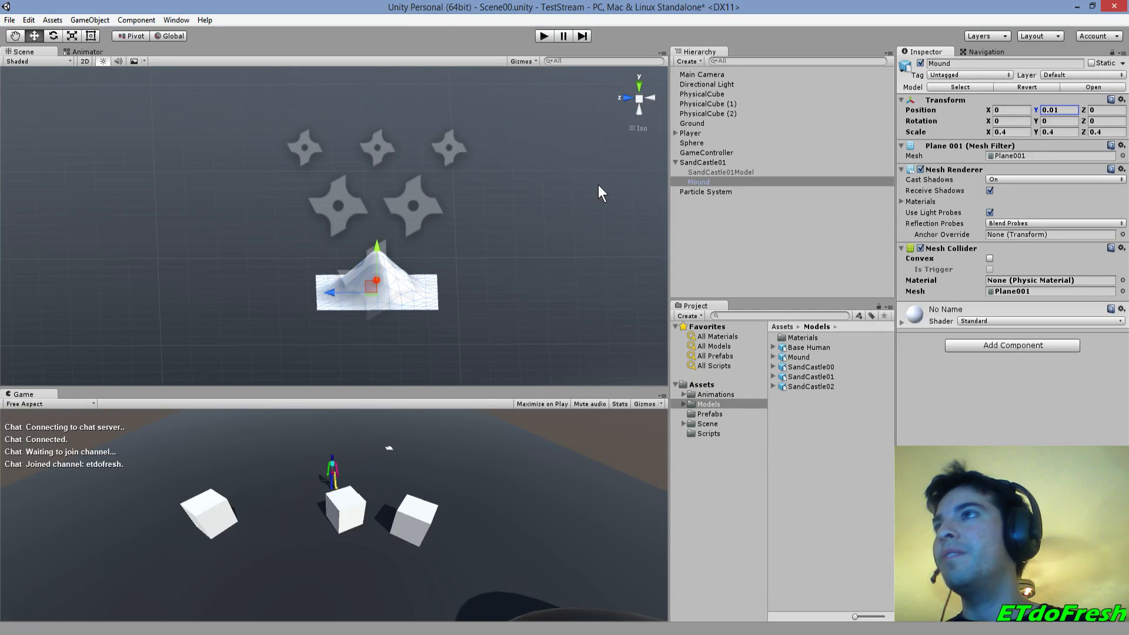
left_click(700, 191)
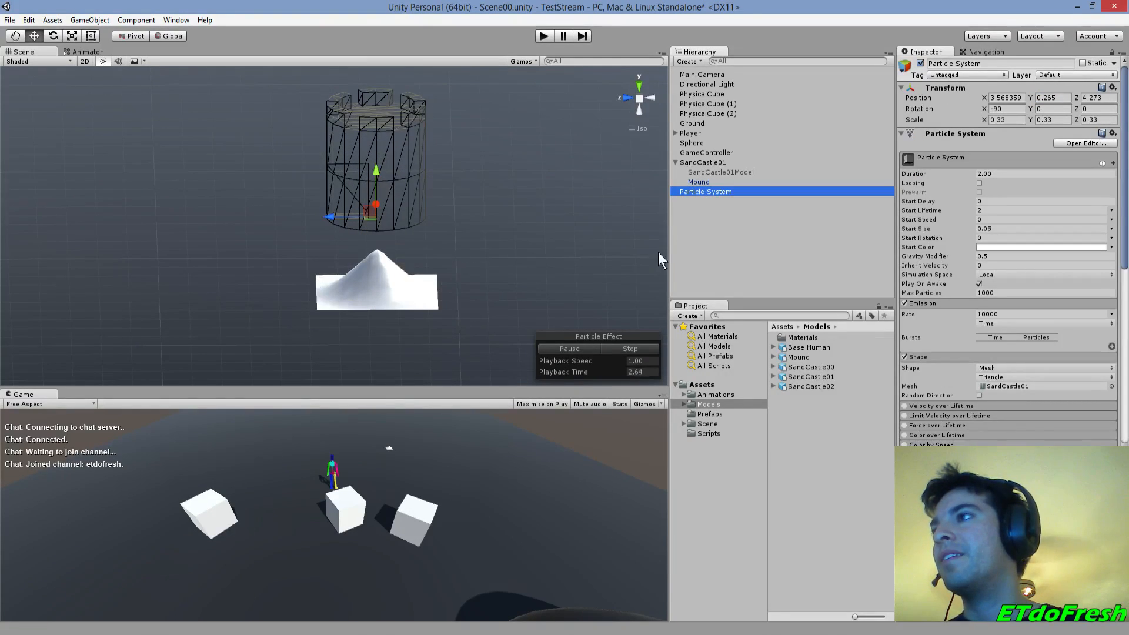
left_click(612, 347)
left_click(587, 348)
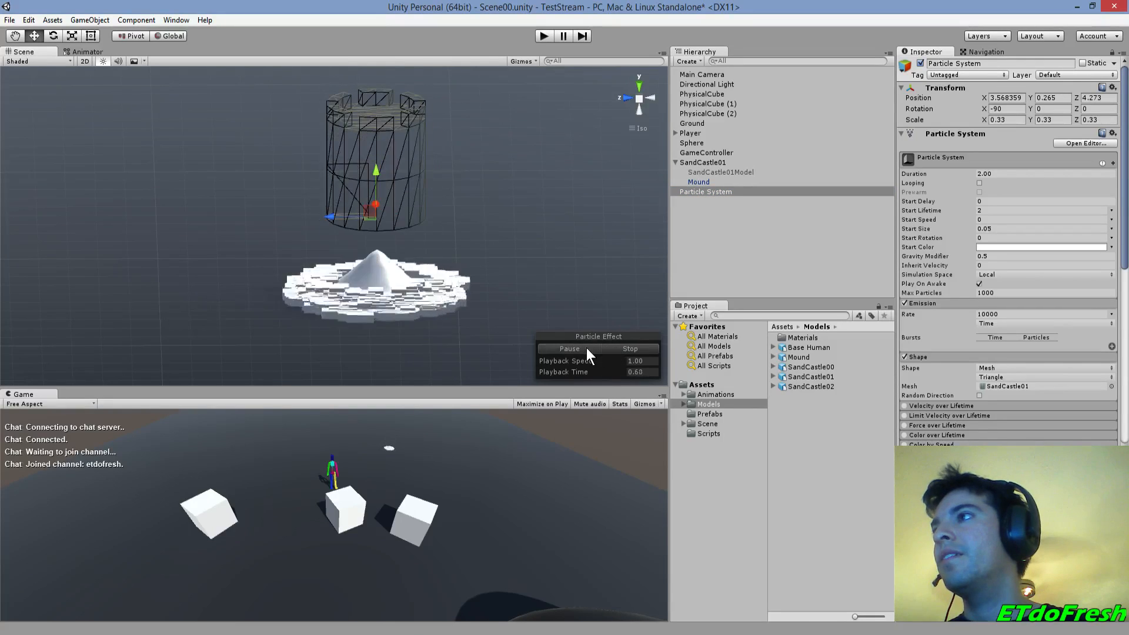
left_click(614, 348)
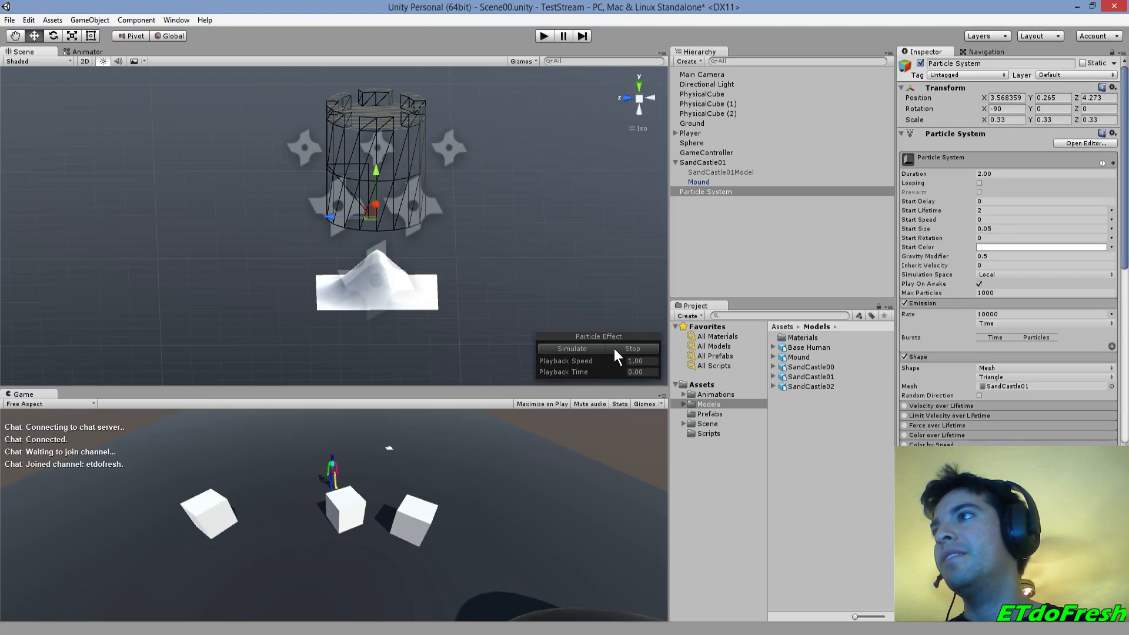
left_click(591, 347)
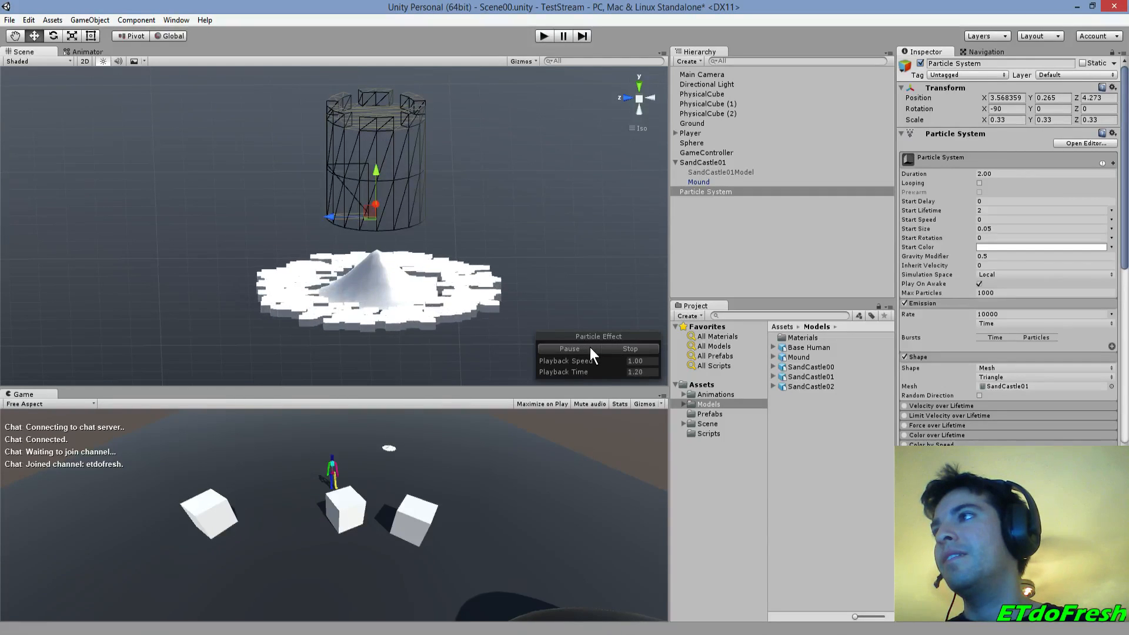
left_click(613, 348)
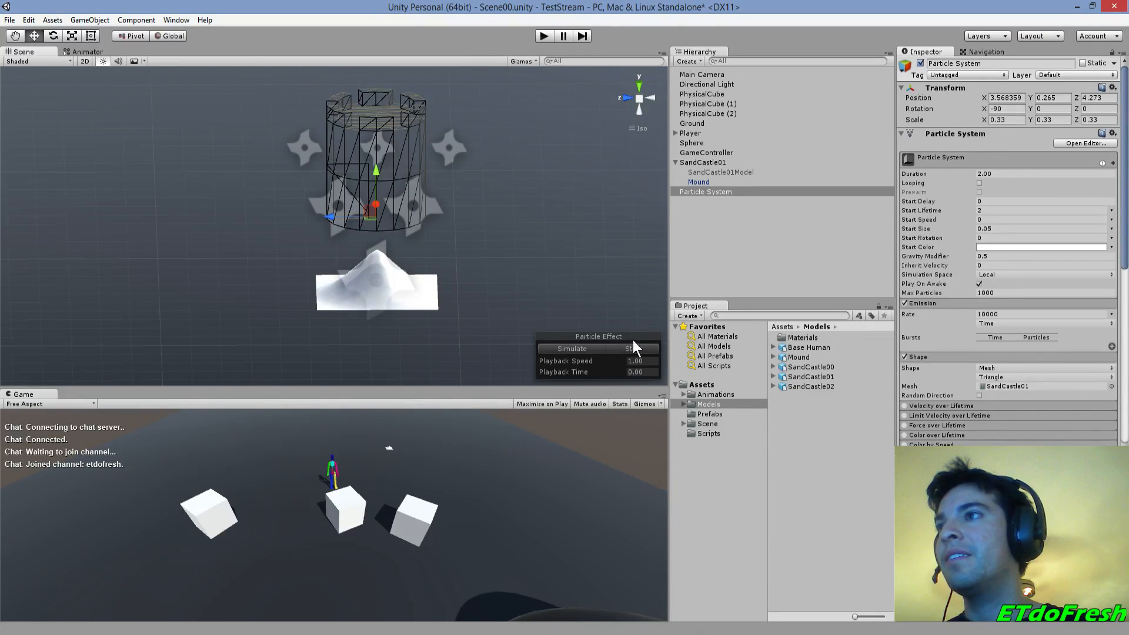
- Make the Particle System a child of SandCastle01 and replay its simulation
left_click_drag(694, 190, 711, 164)
left_click(707, 192)
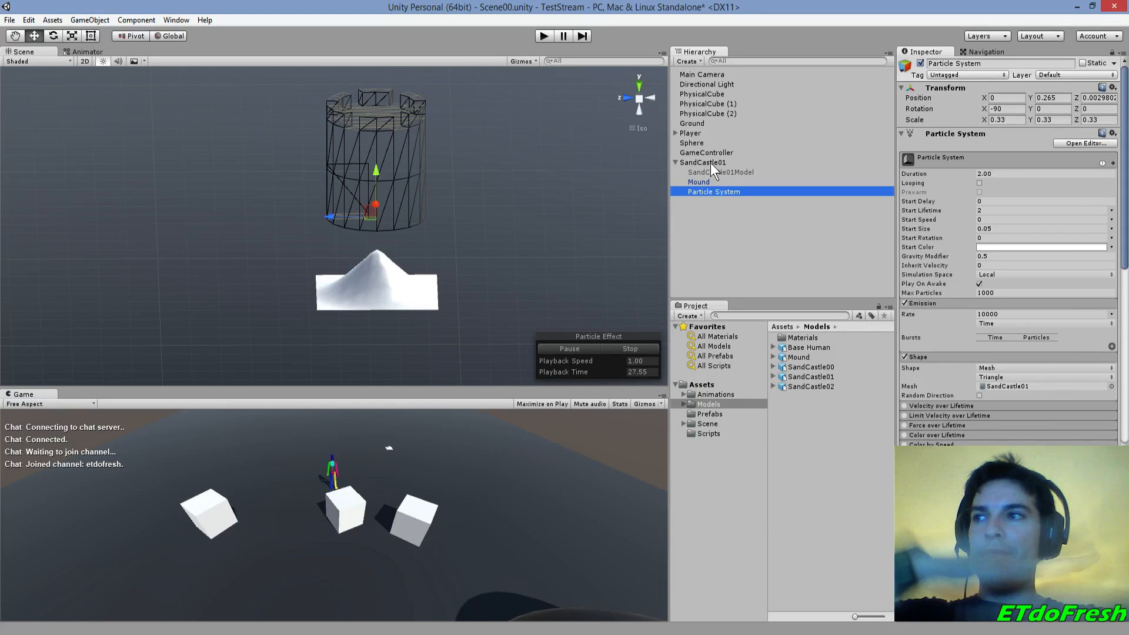
left_click(607, 345)
left_click(590, 346)
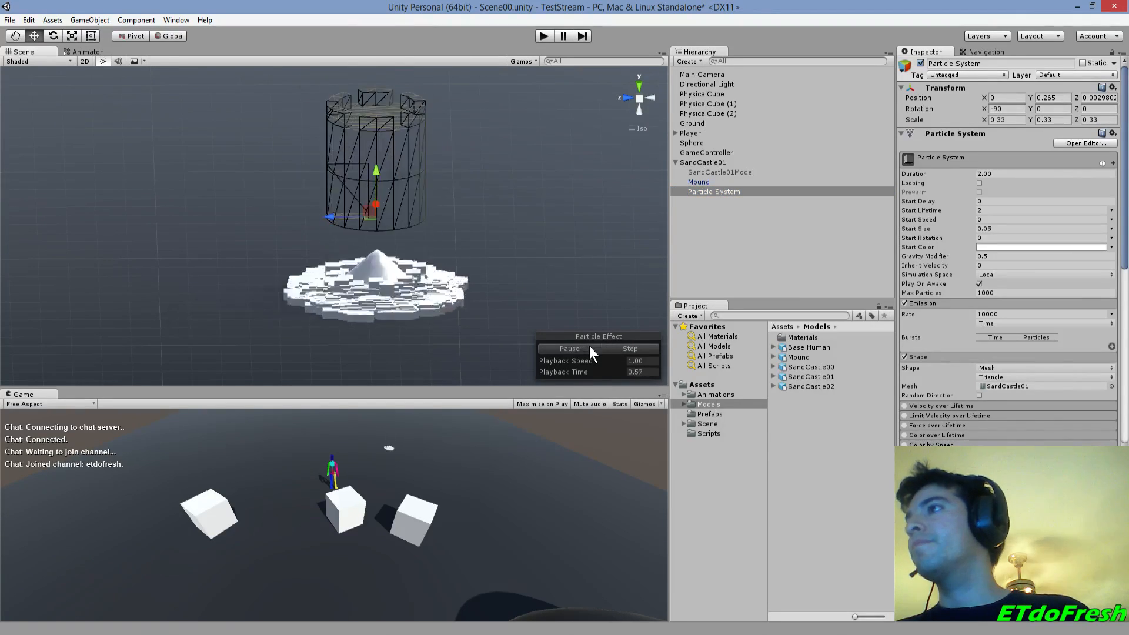
left_click(625, 348)
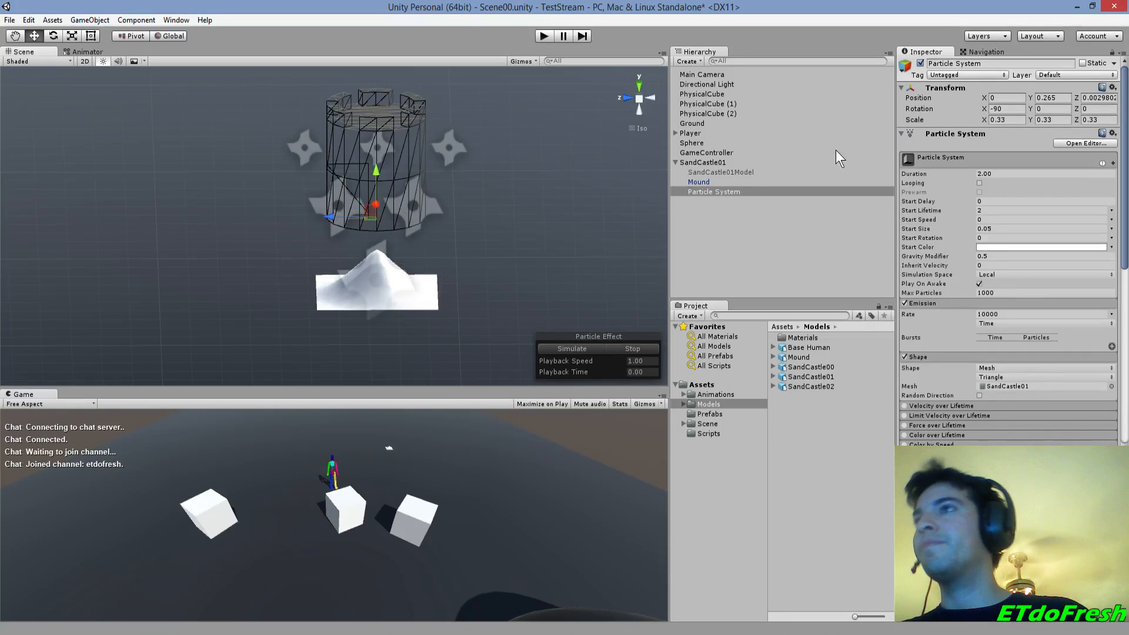
- Set the Particle System's Y position to 0 within SandCastle01 and run the simulation
left_click(1047, 98)
type("0")
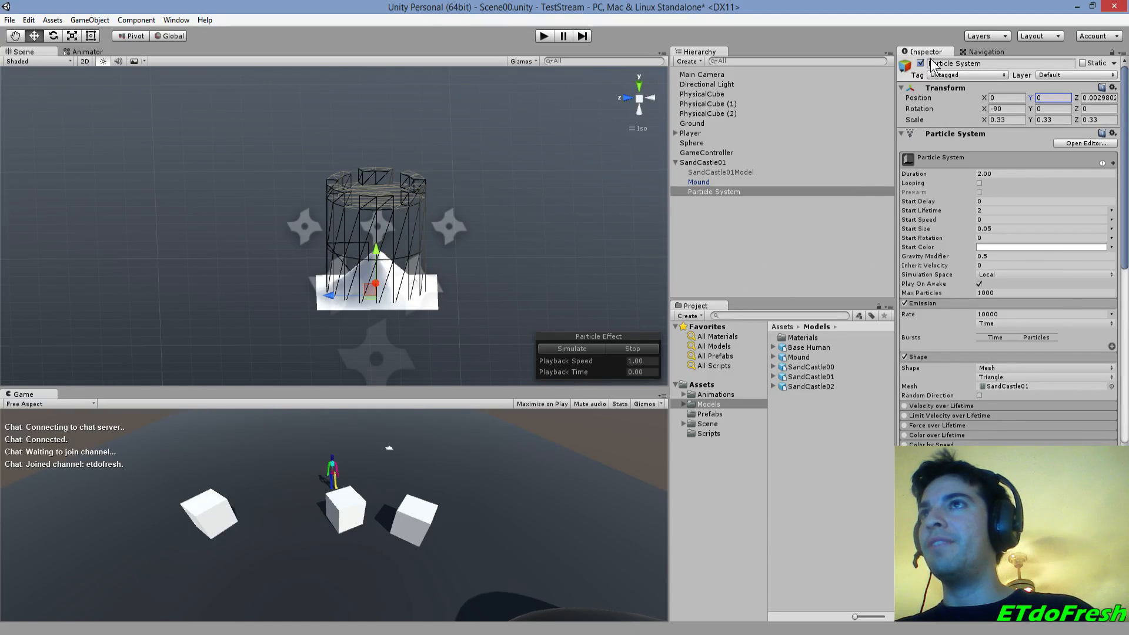
left_click(561, 348)
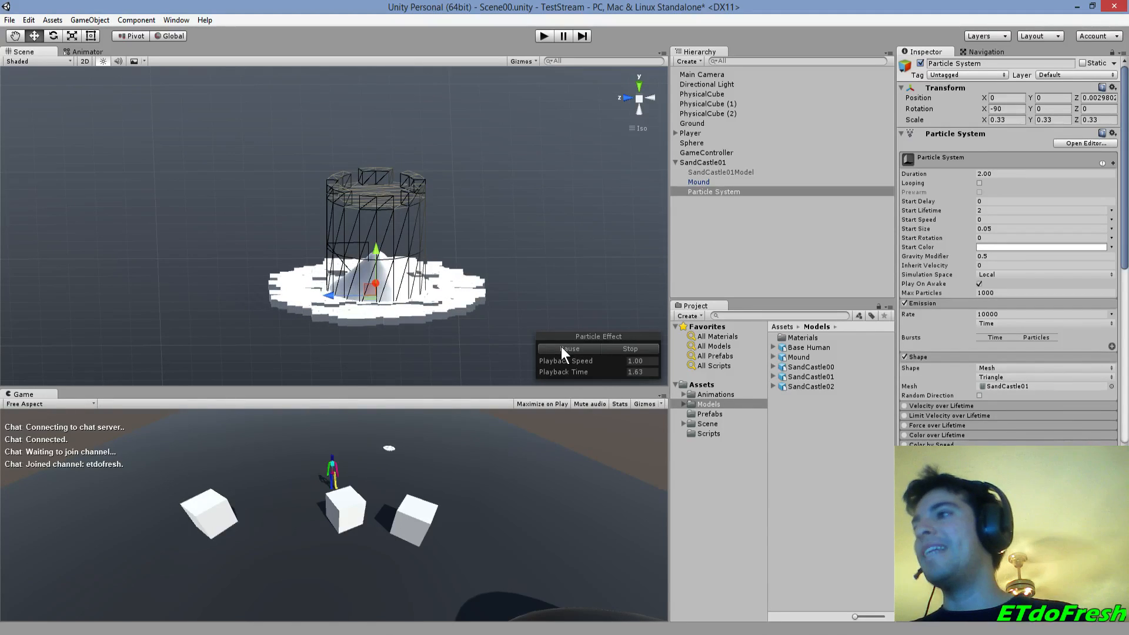
- Enable the Particle System's Size over Lifetime module and run its simulation
left_click(561, 347)
scroll(1026, 412, "down", 5)
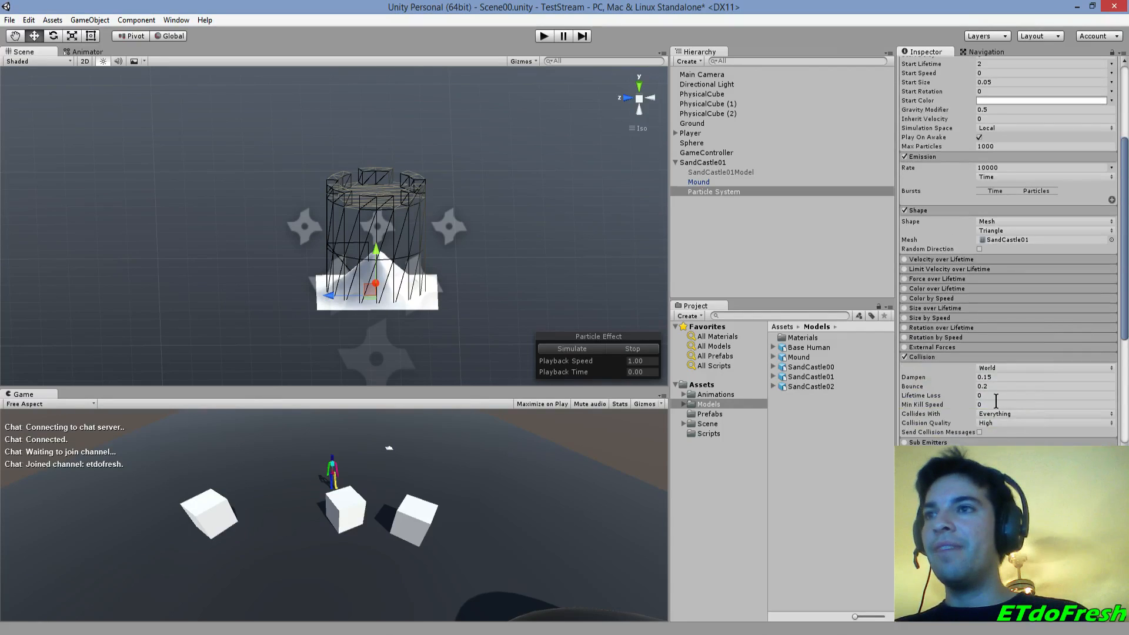
left_click(904, 318)
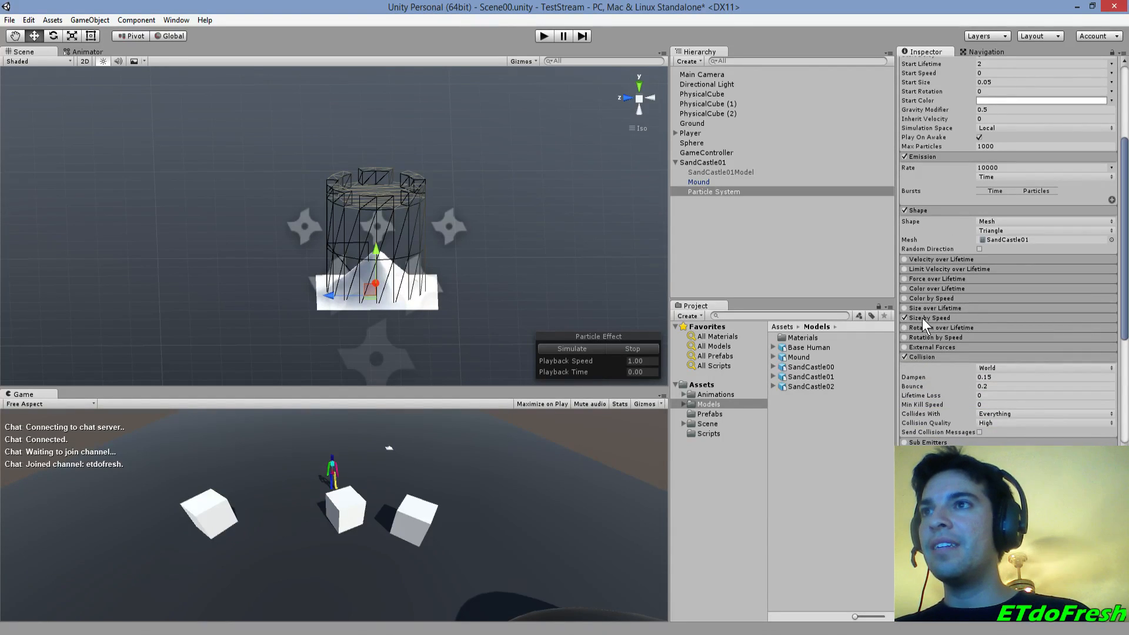
left_click(905, 317)
left_click(905, 308)
left_click(931, 309)
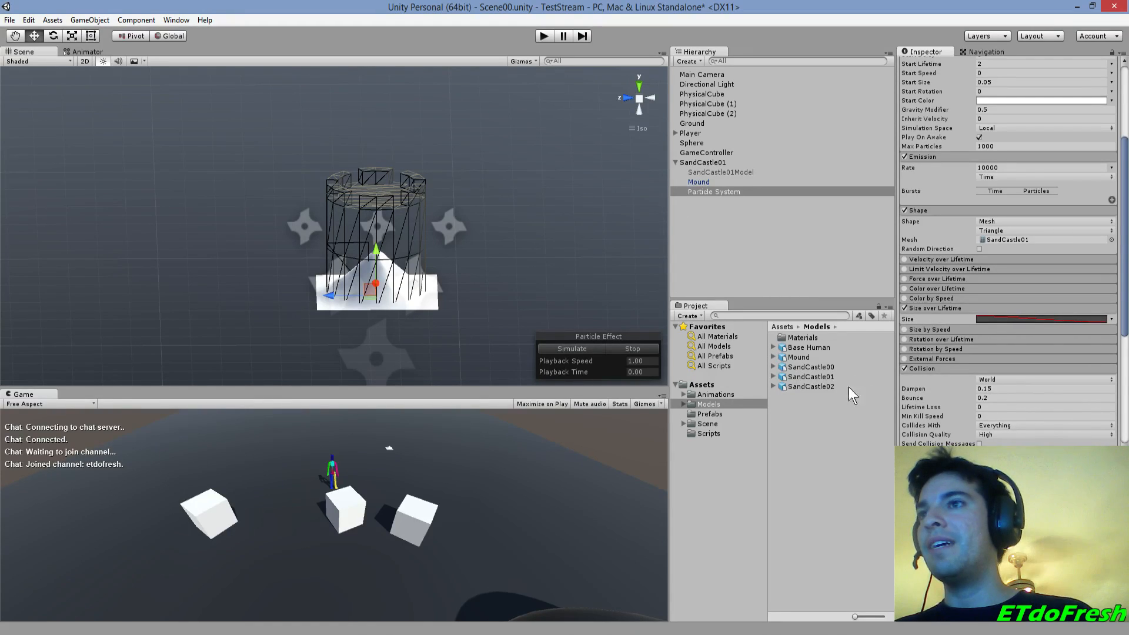
left_click(574, 348)
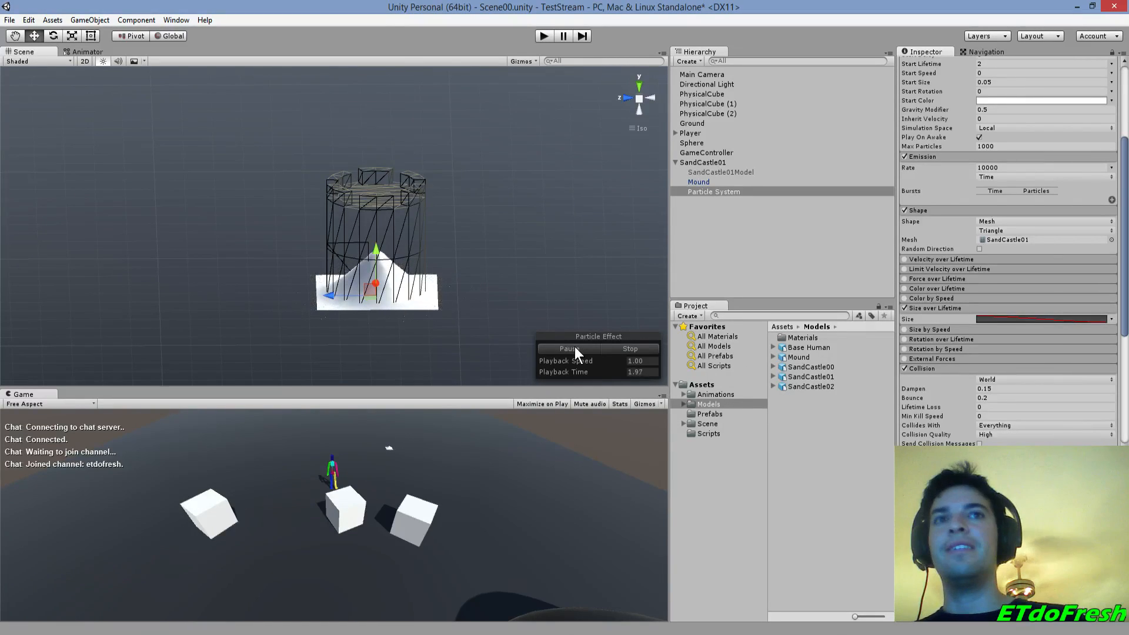
left_click(574, 348)
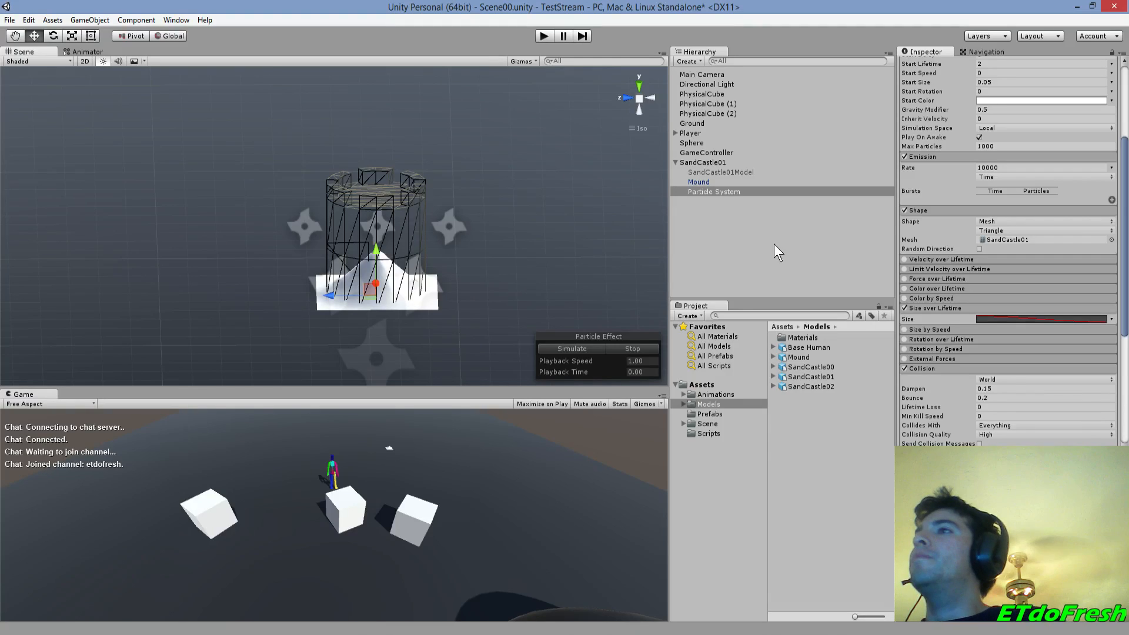
- Set the Particle System's Max Particles to 1500 and replay the simulation
left_click(704, 181)
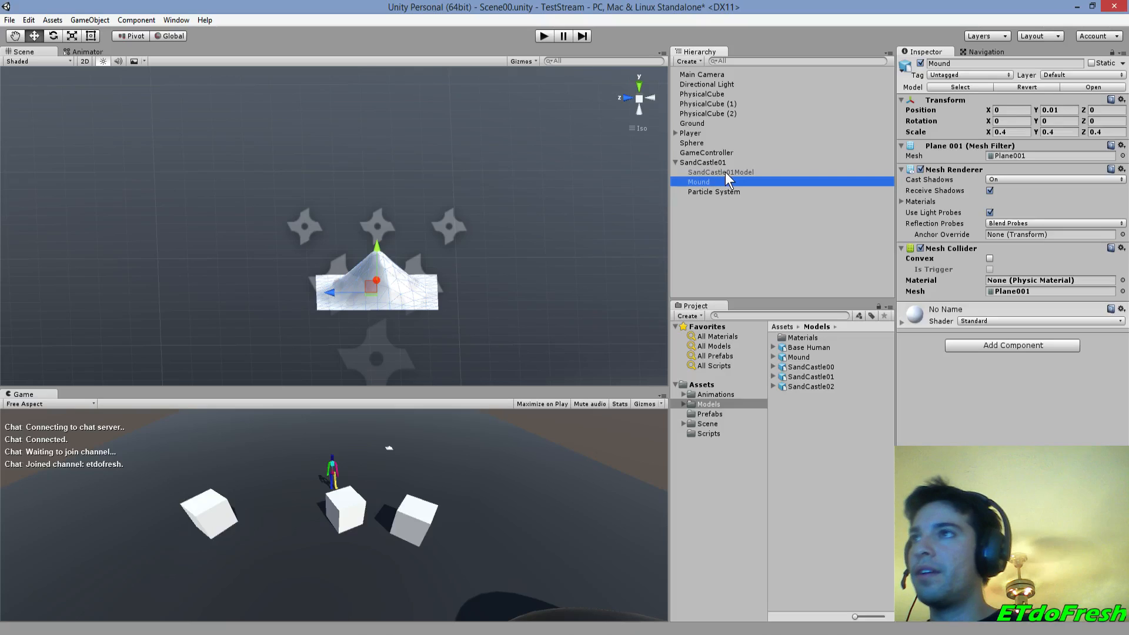
left_click(720, 192)
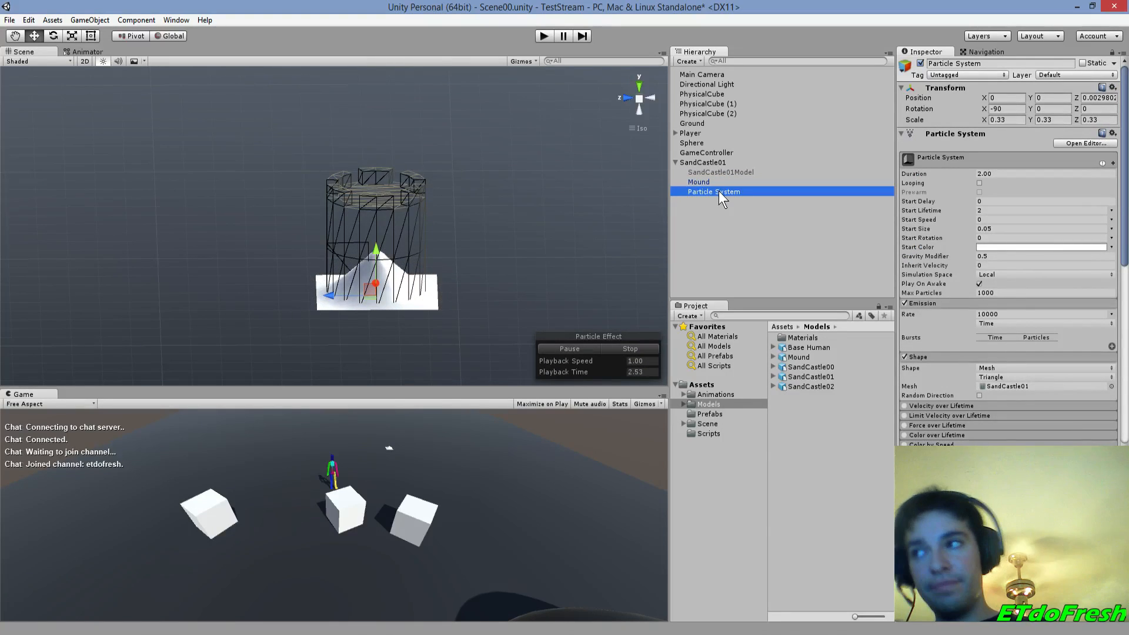
left_click(985, 292)
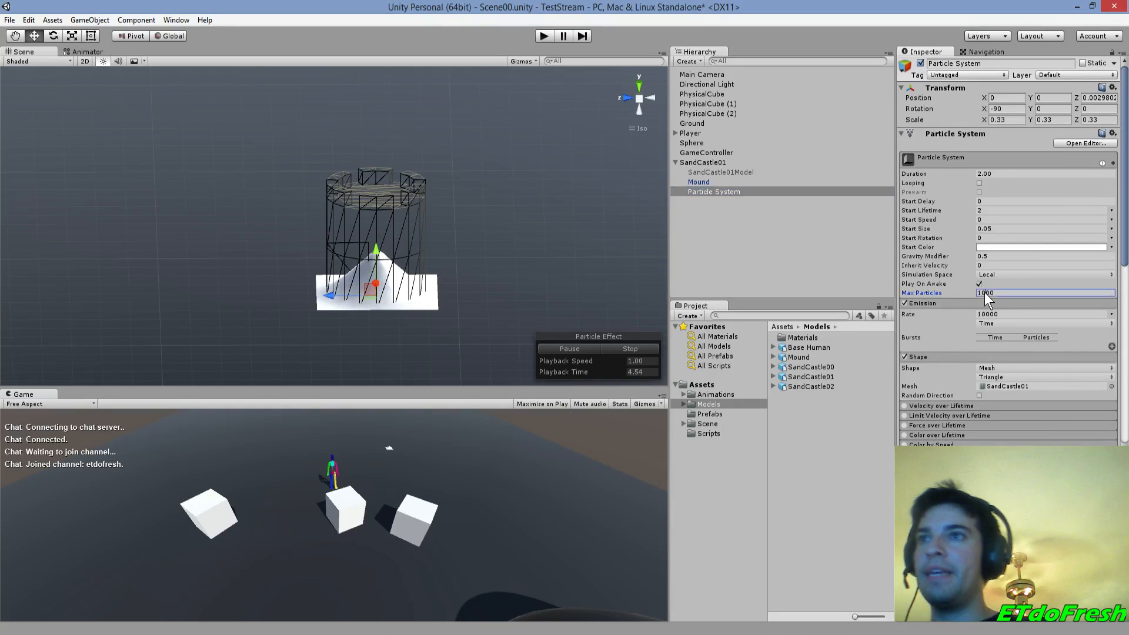
type("1500")
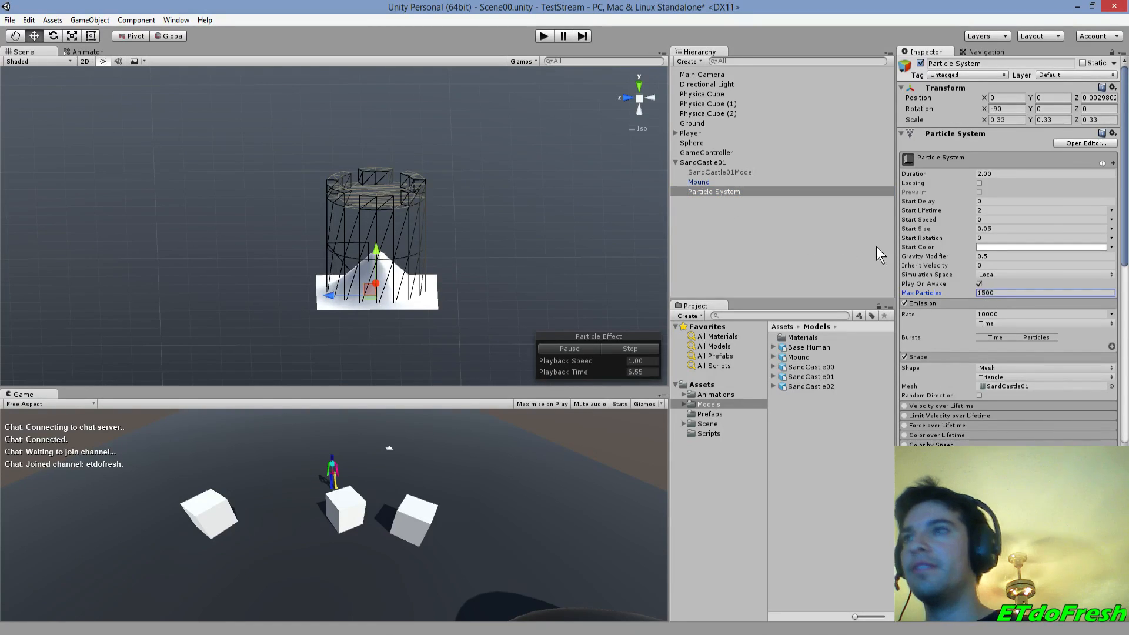
left_click(566, 348)
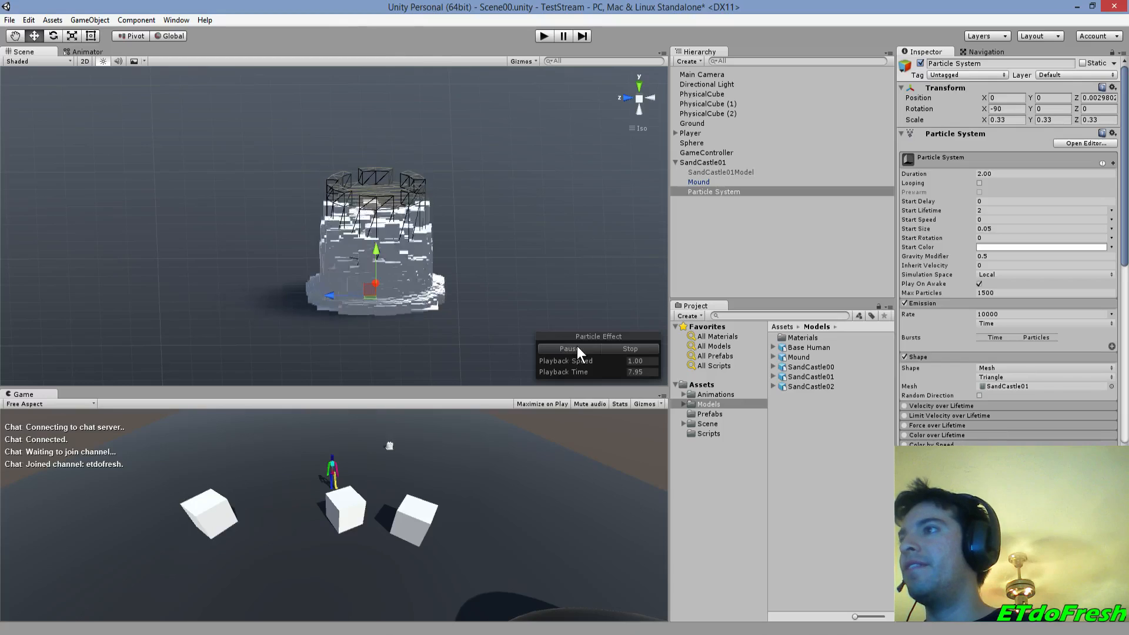
left_click(611, 350)
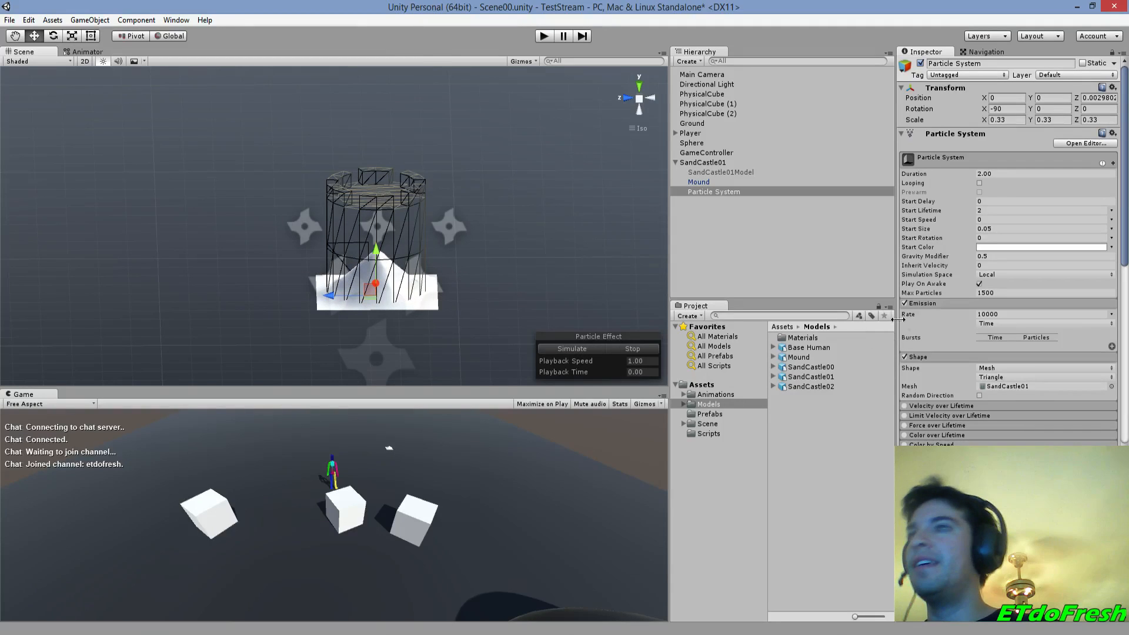
- Set the Particle System's Max Particles to 1000 and replay the simulation twice
left_click(987, 293)
type("1000")
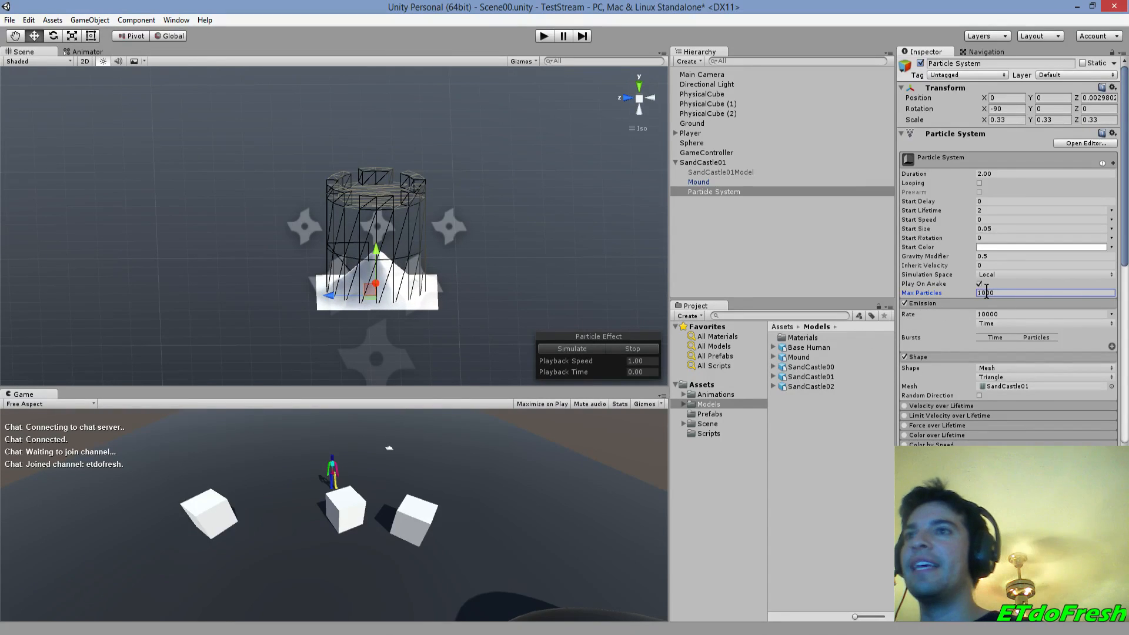
left_click(580, 348)
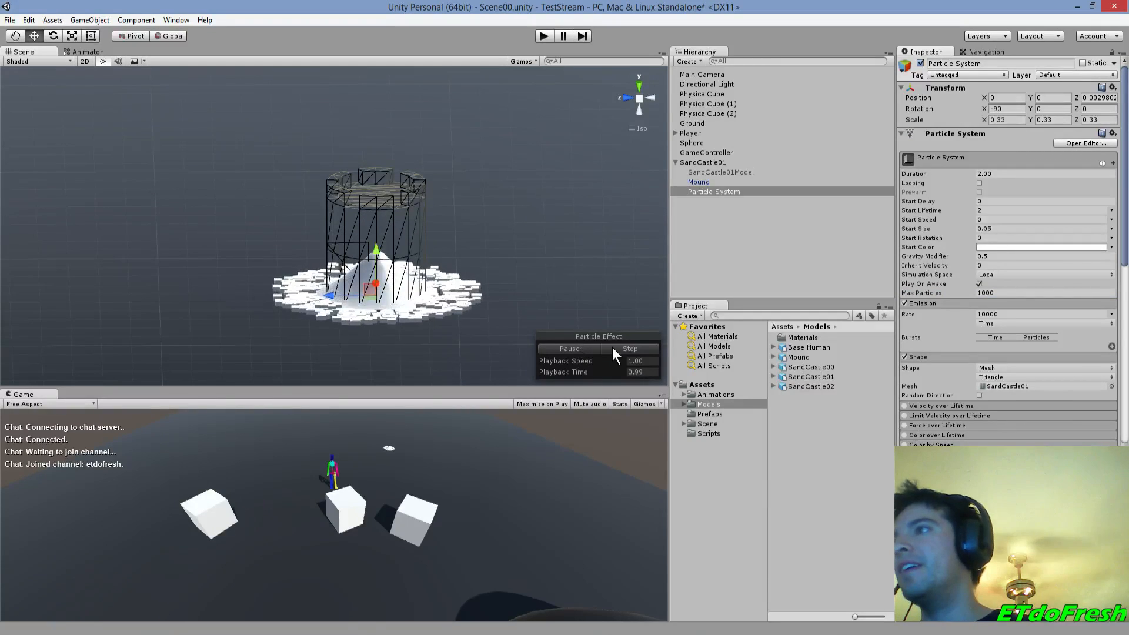
left_click(613, 348)
left_click(588, 347)
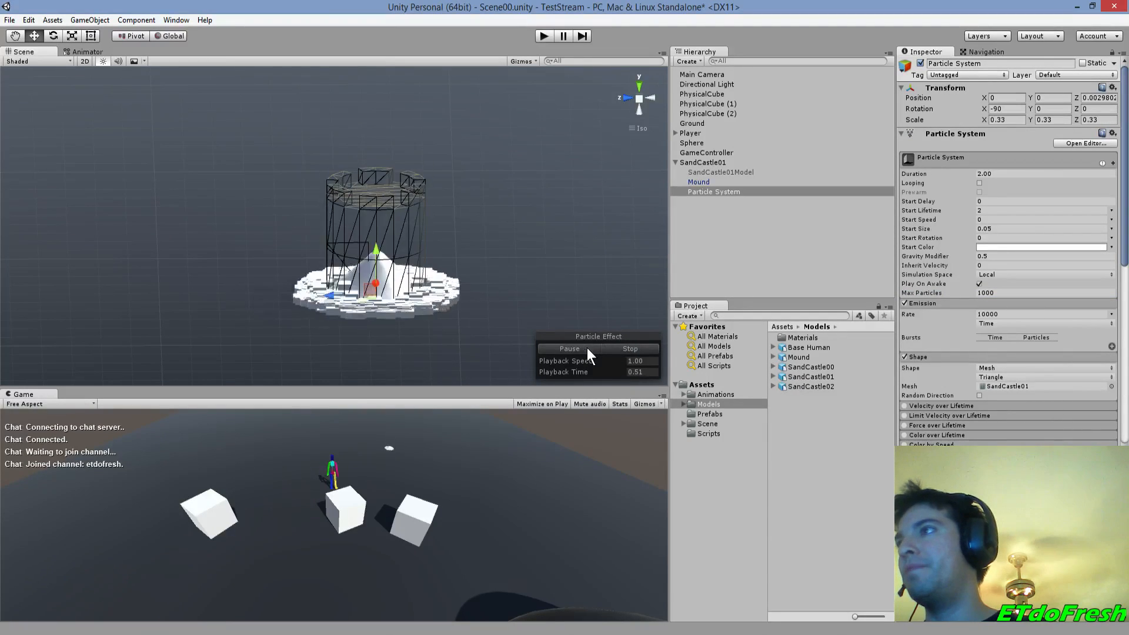
left_click(626, 349)
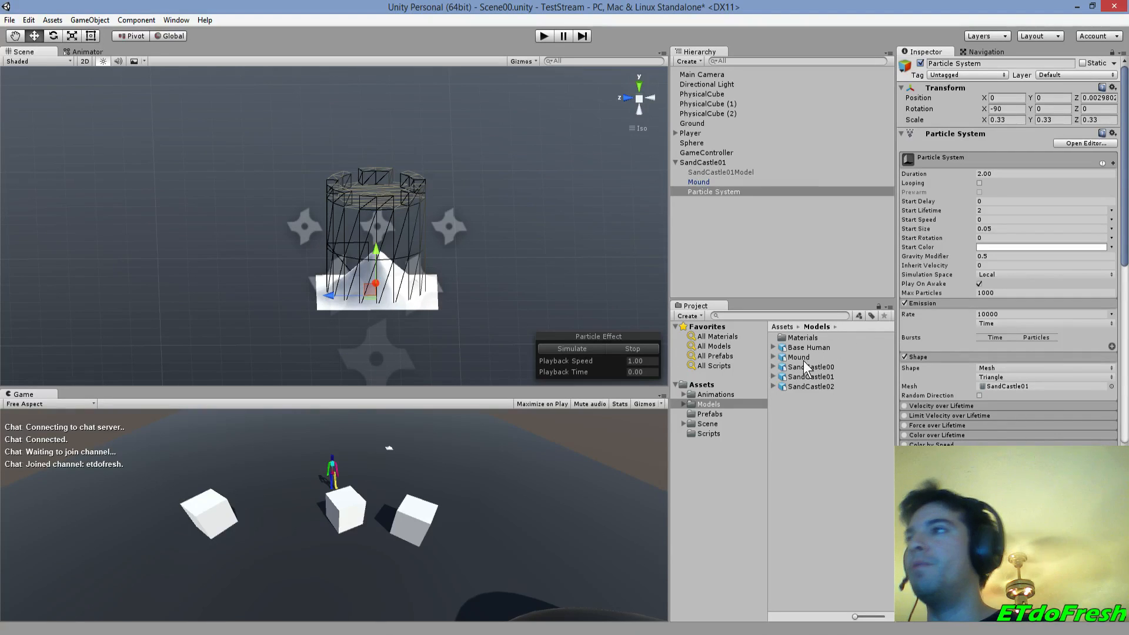
- Lower the Particle System's Max Particles to 500 and run the simulation
left_click(994, 293)
type("500")
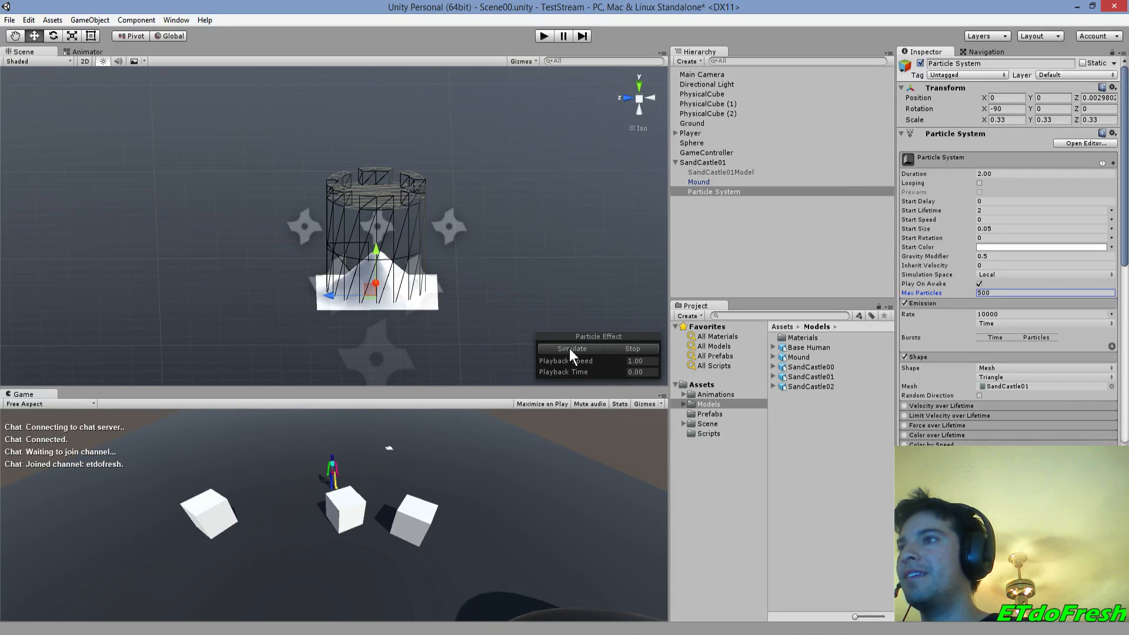
left_click(570, 348)
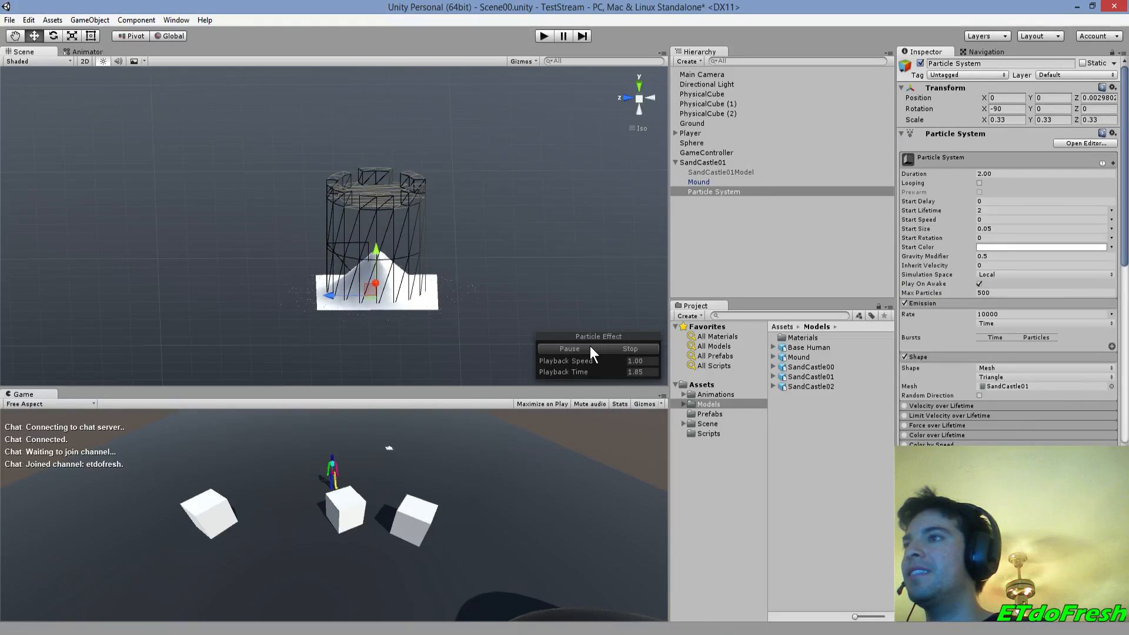
- Set the Gravity Modifier to 0, turn off Size over Lifetime and replay the particle simulation
left_click(991, 256)
type("0")
left_click(578, 348)
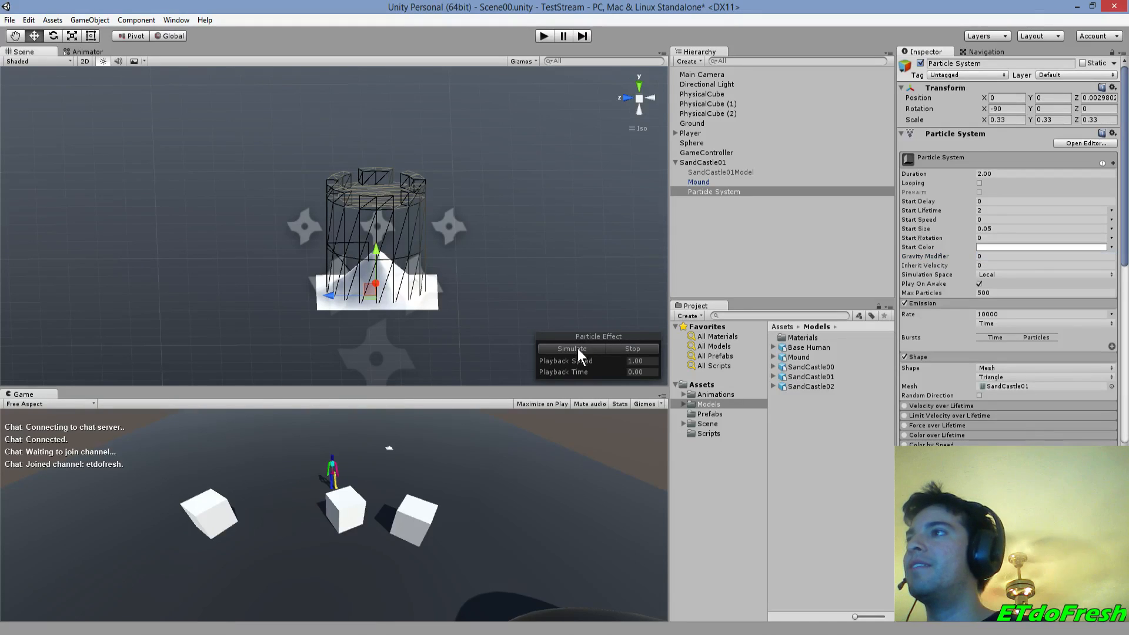
left_click(577, 348)
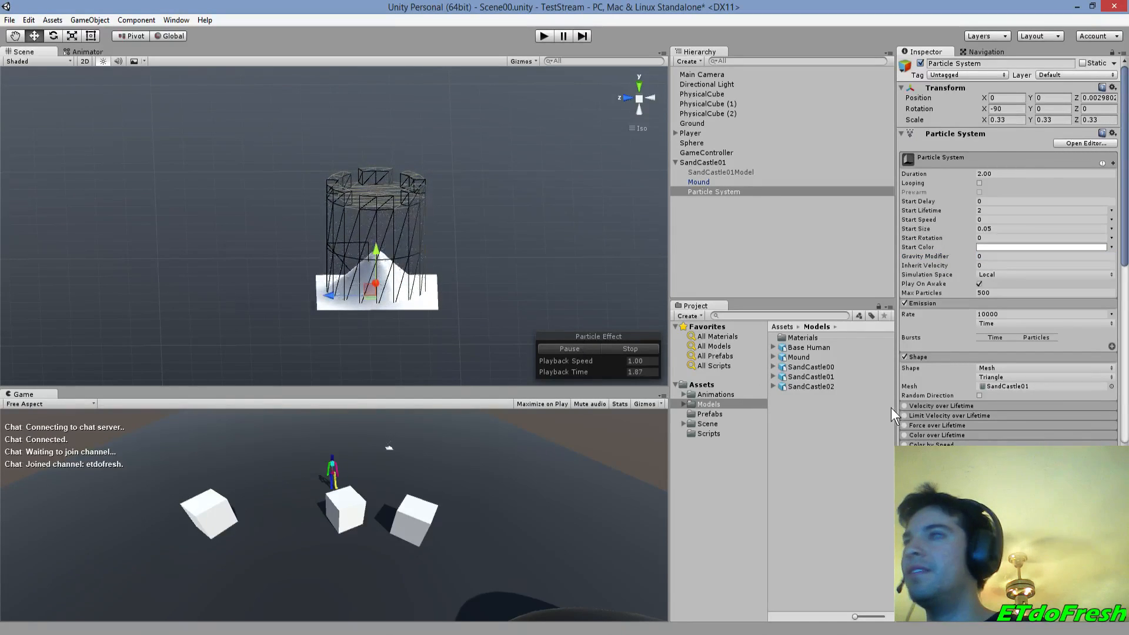
scroll(915, 419, "down", 3)
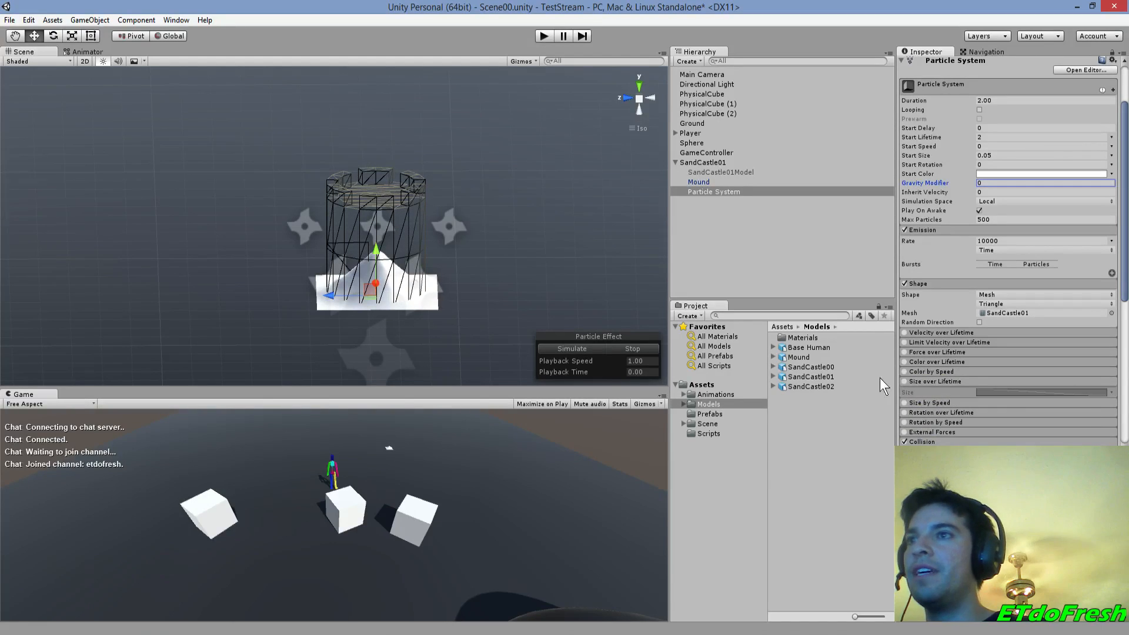
left_click(595, 348)
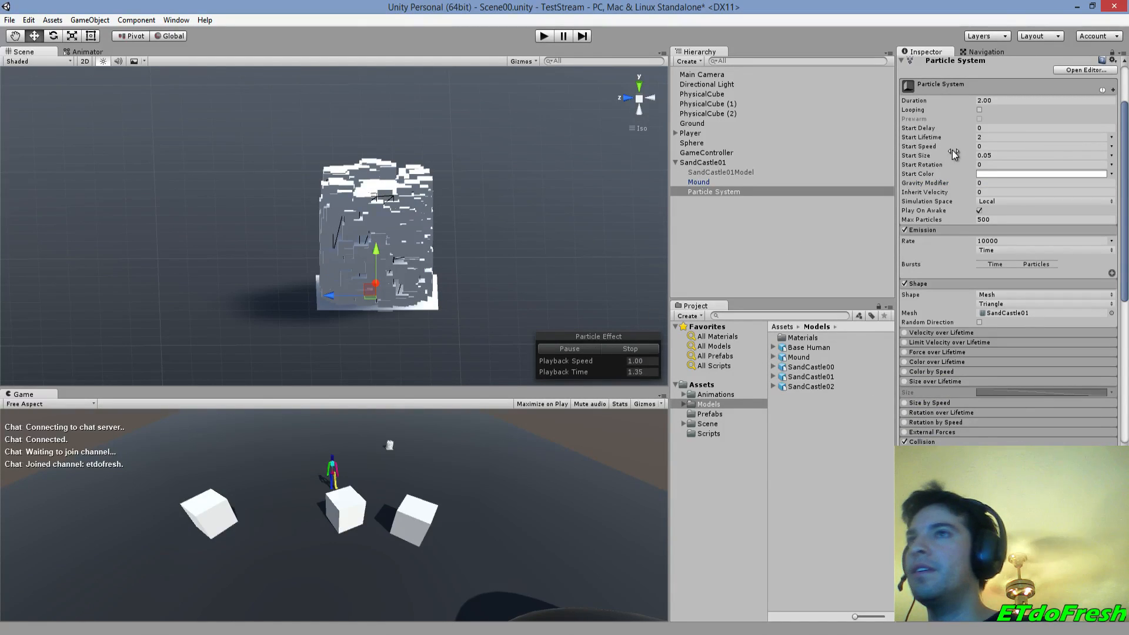
- Enable Looping on the Particle System and raise its Max Particles to 1000
left_click(980, 110)
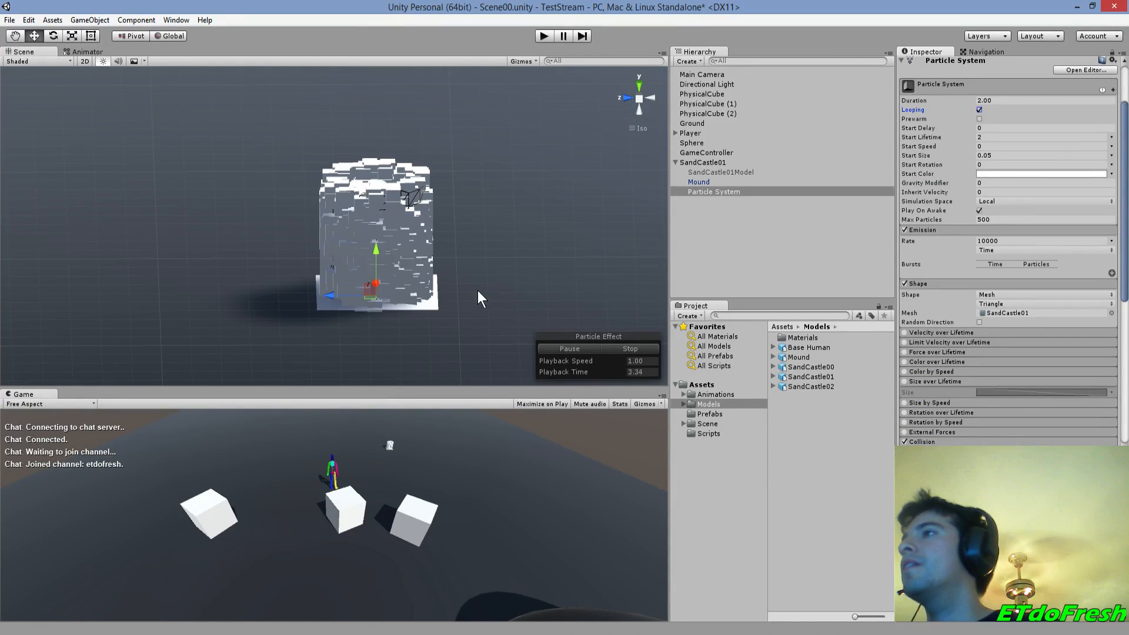
left_click(992, 220)
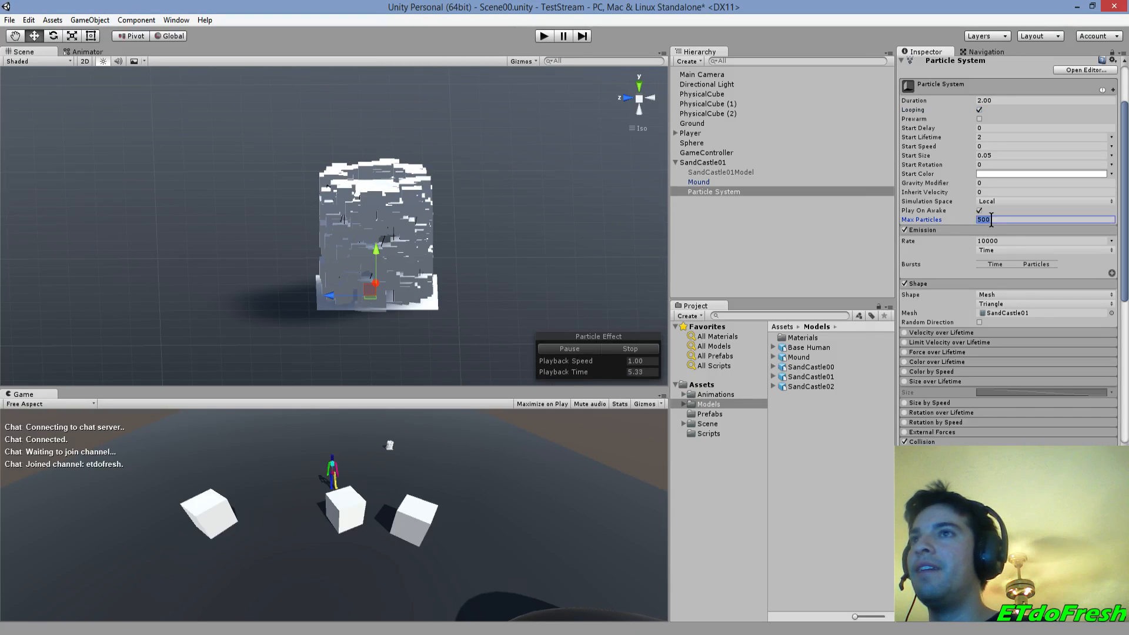
type("1000")
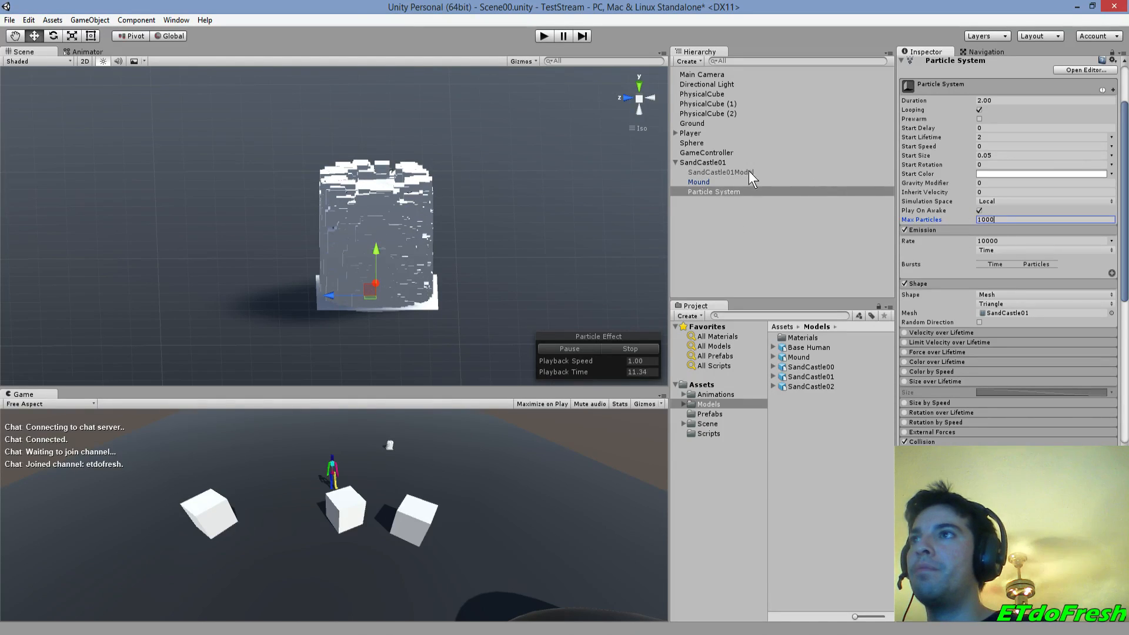
- Activate the SandCastle01Model object under SandCastle01
left_click(717, 172)
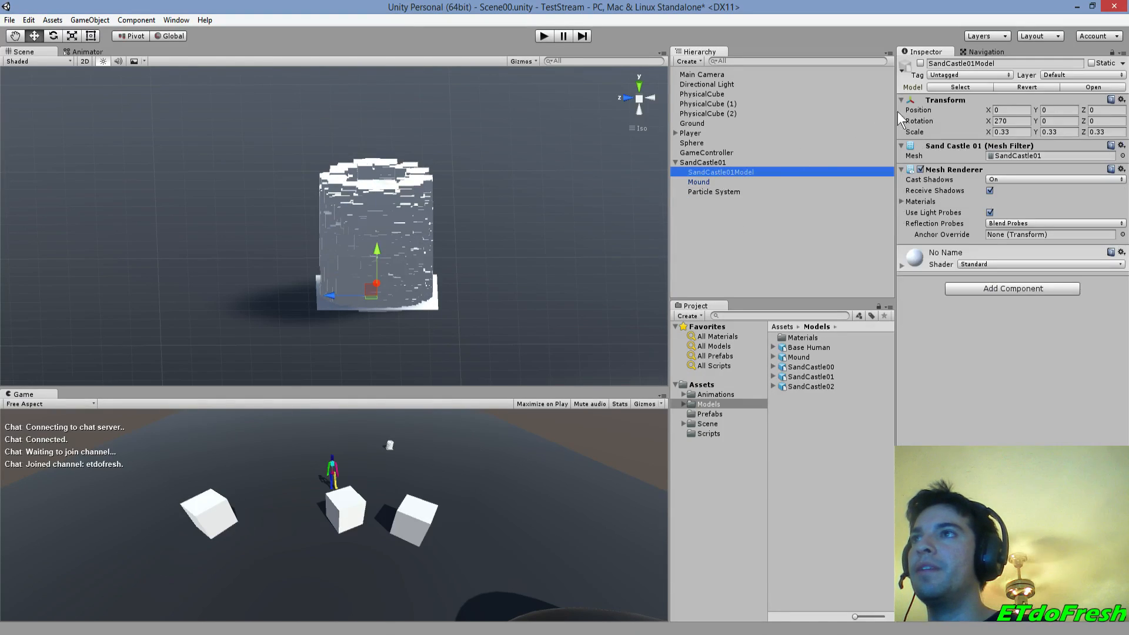
left_click(921, 64)
- Scale the Particle System freehand towards the castle model's size, about 0.27 on X and Y and 0.31 on Z
left_click(716, 190)
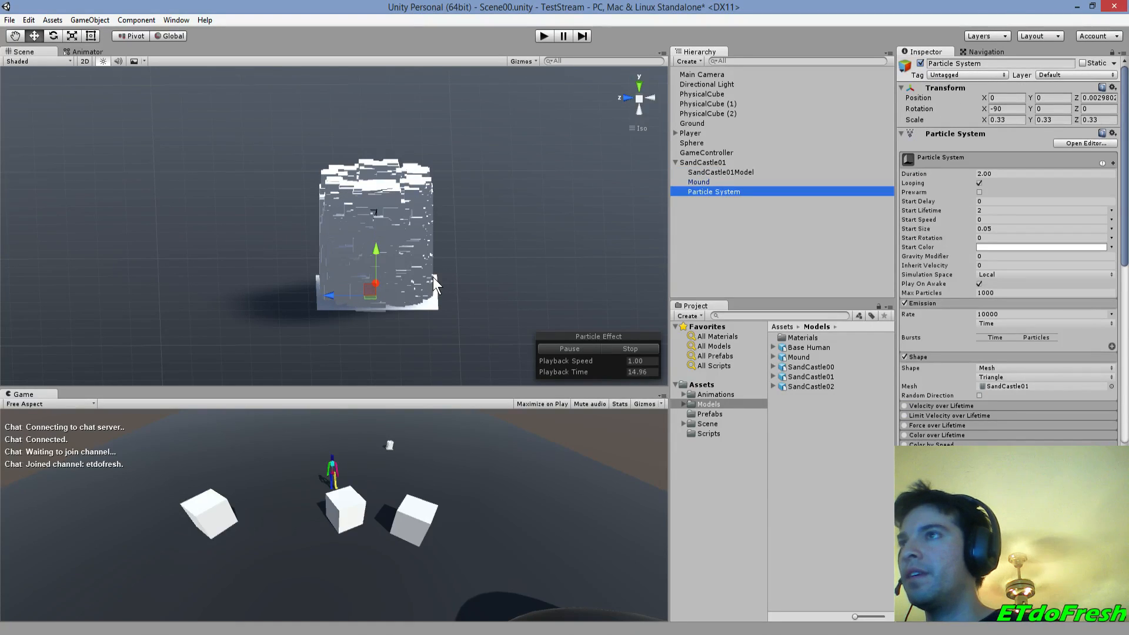
key("r")
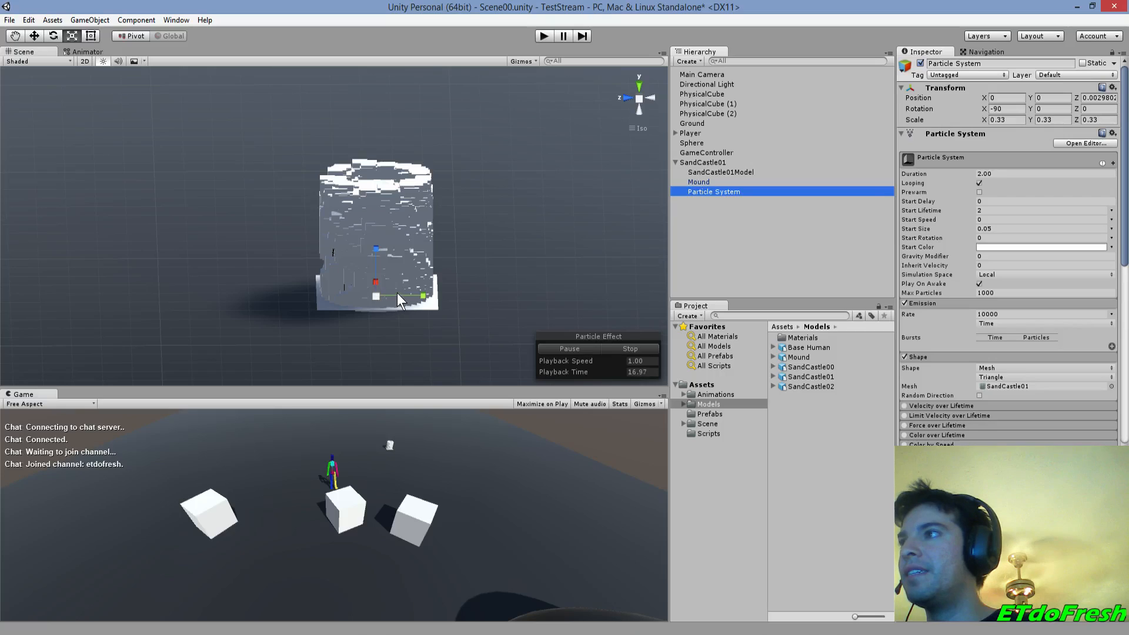
left_click_drag(377, 296, 372, 302)
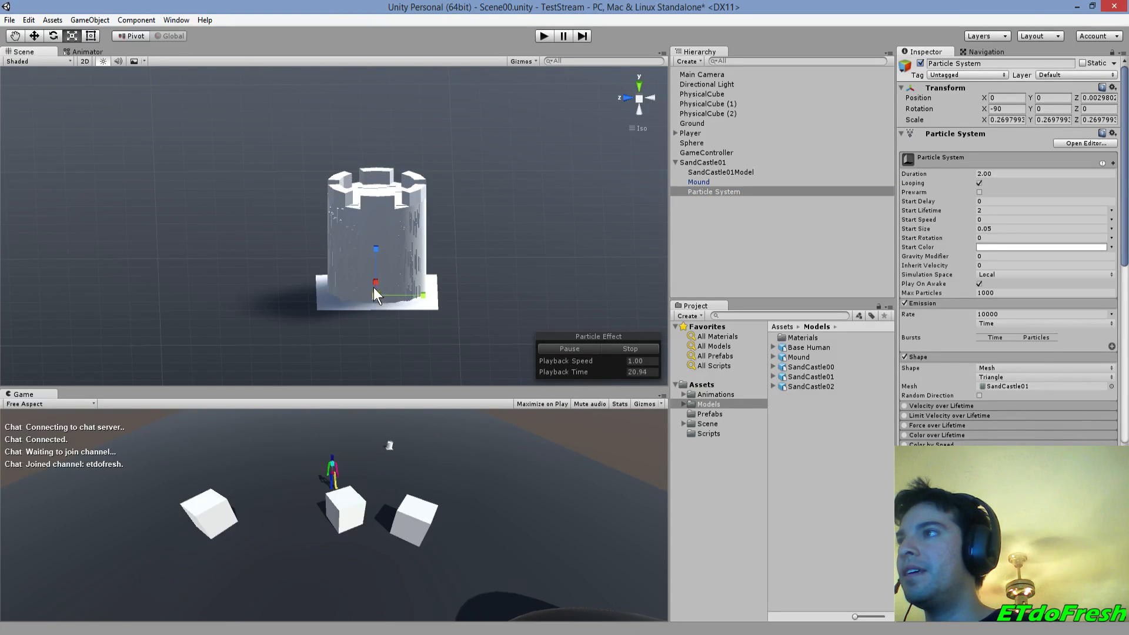
left_click_drag(376, 247, 379, 244)
- Set the Particle System's scale to 0.25 on X, 0.25 on Y and 0.3 on Z
left_click(1000, 119)
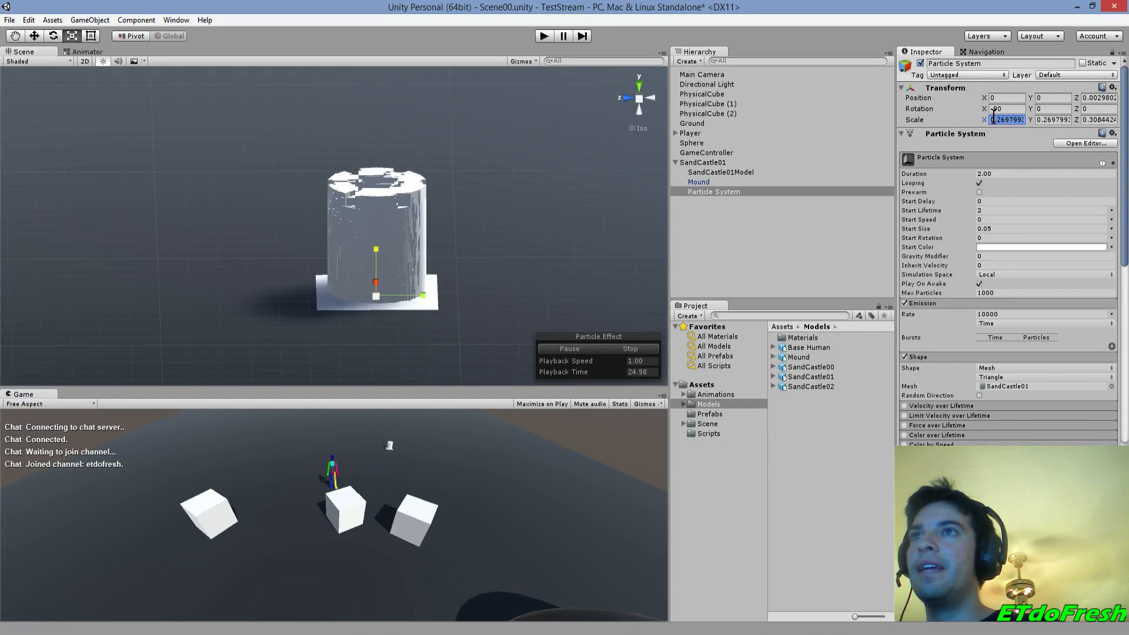
type("0.25")
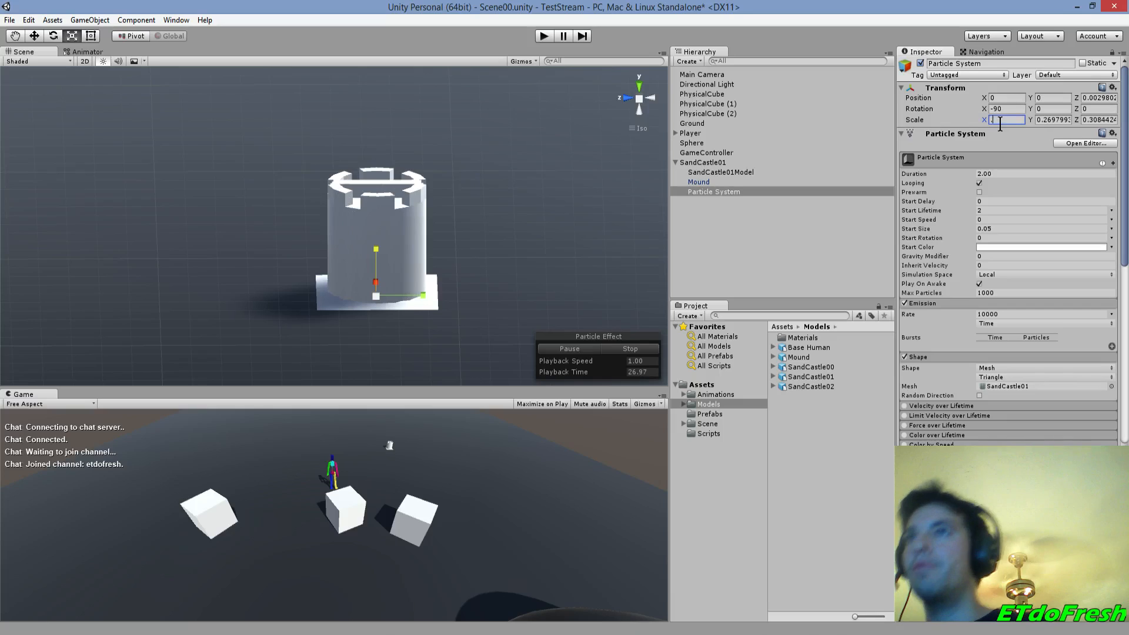
key("Tab")
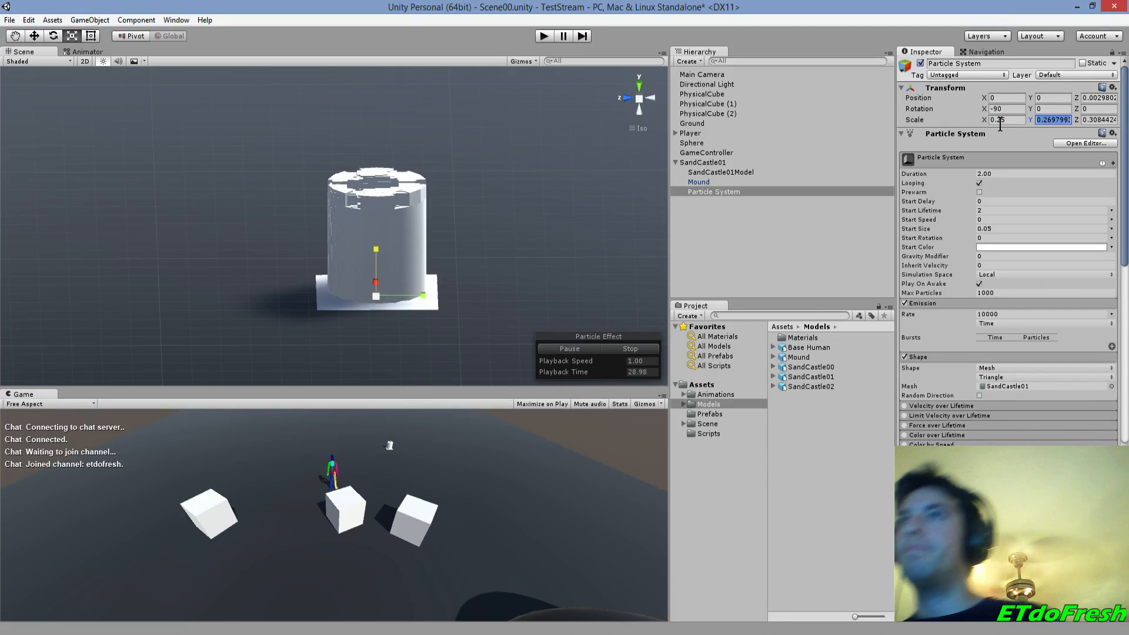
type(".2")
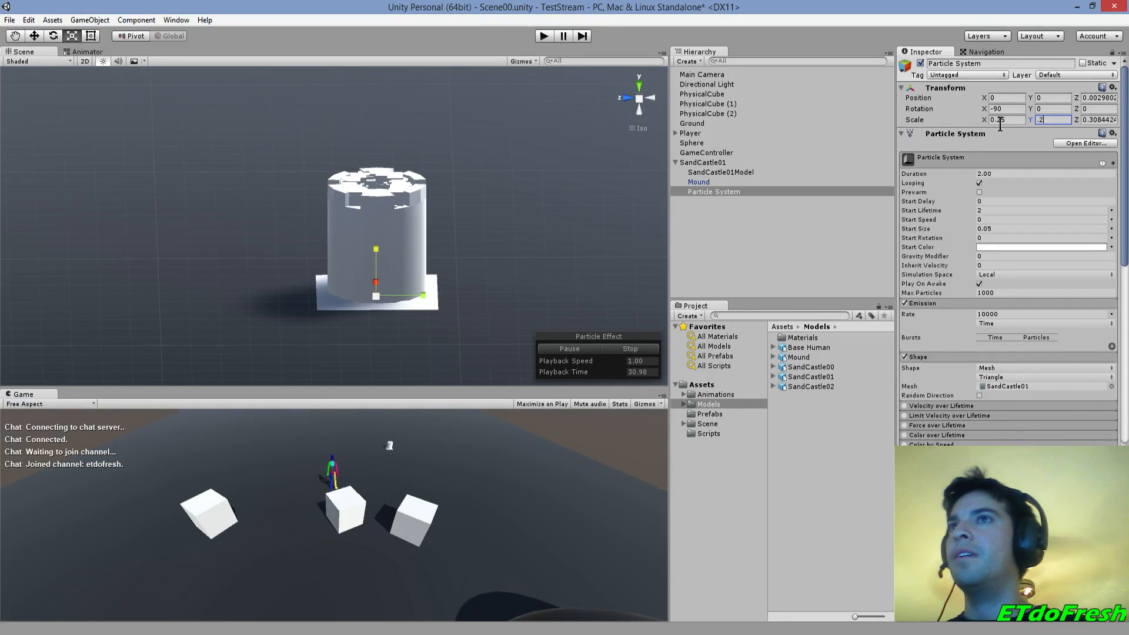
type("5")
key("Tab")
type(".3")
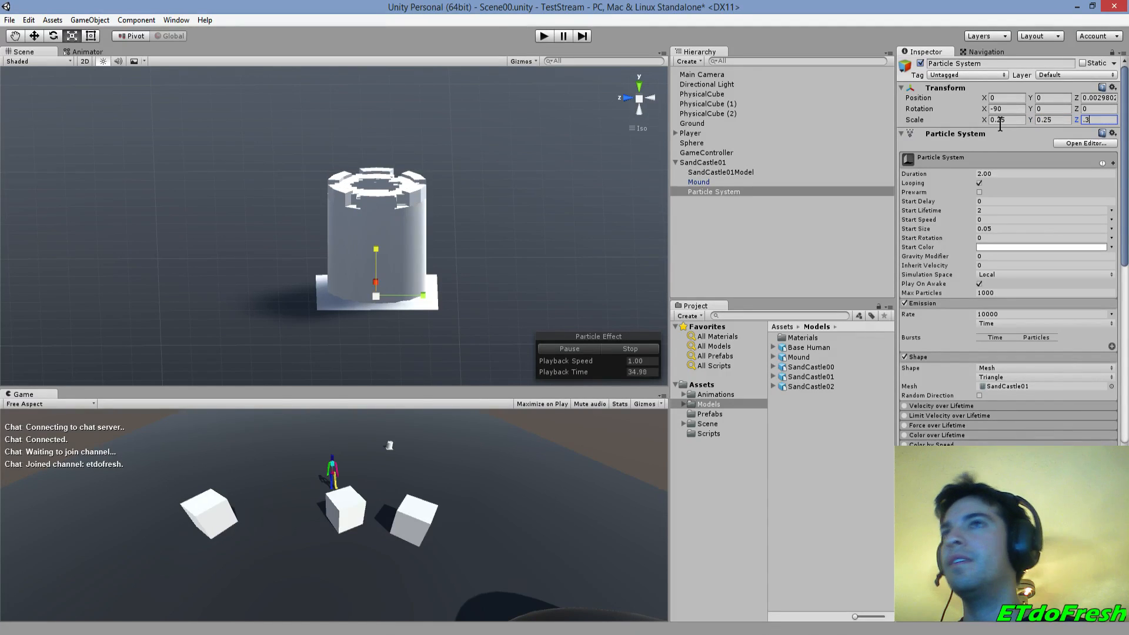
- Change the Particle System's Z scale to 0.25
left_click(999, 123)
key("Tab")
key("Tab")
type(".25")
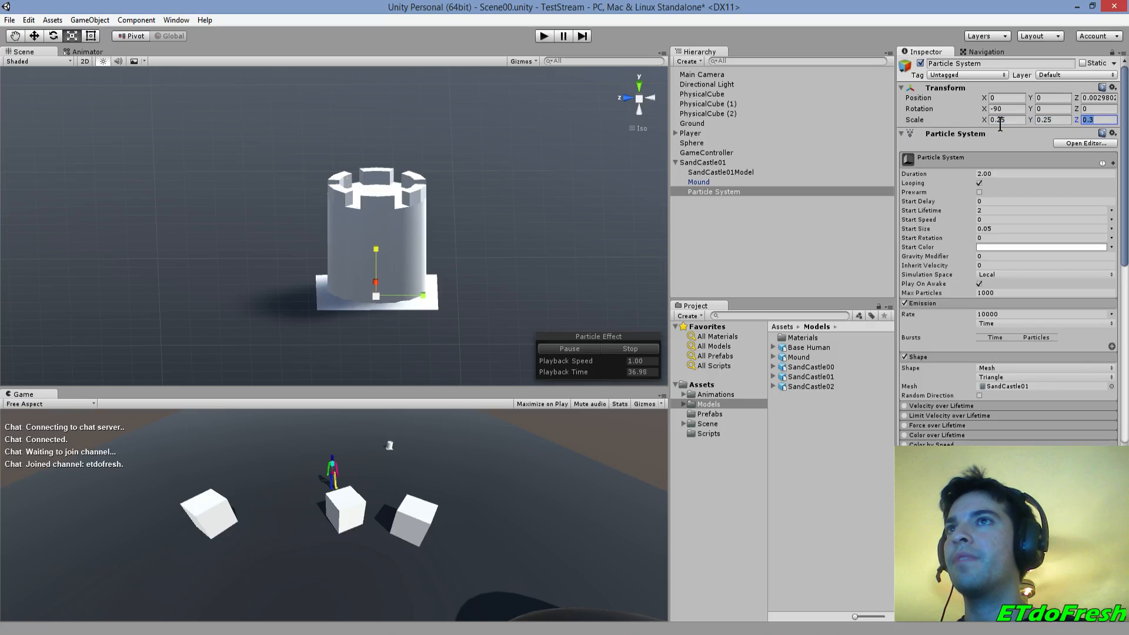
key("Return")
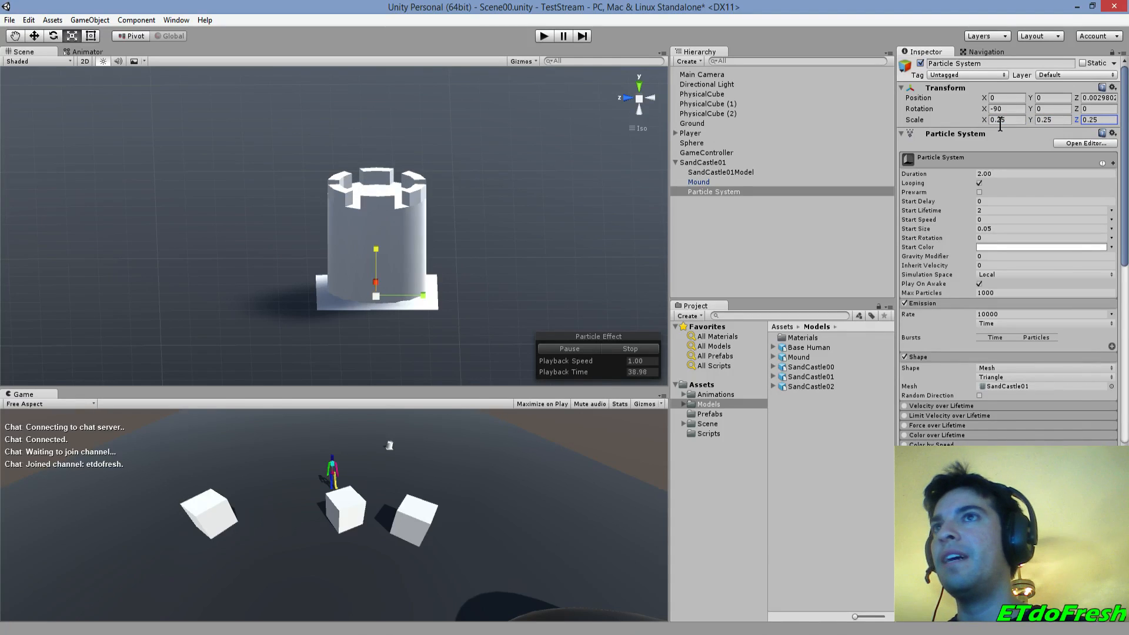
- Set the Particle System's Z scale to 0.3
left_click_drag(375, 251, 383, 238)
left_click(1087, 120)
type(".3")
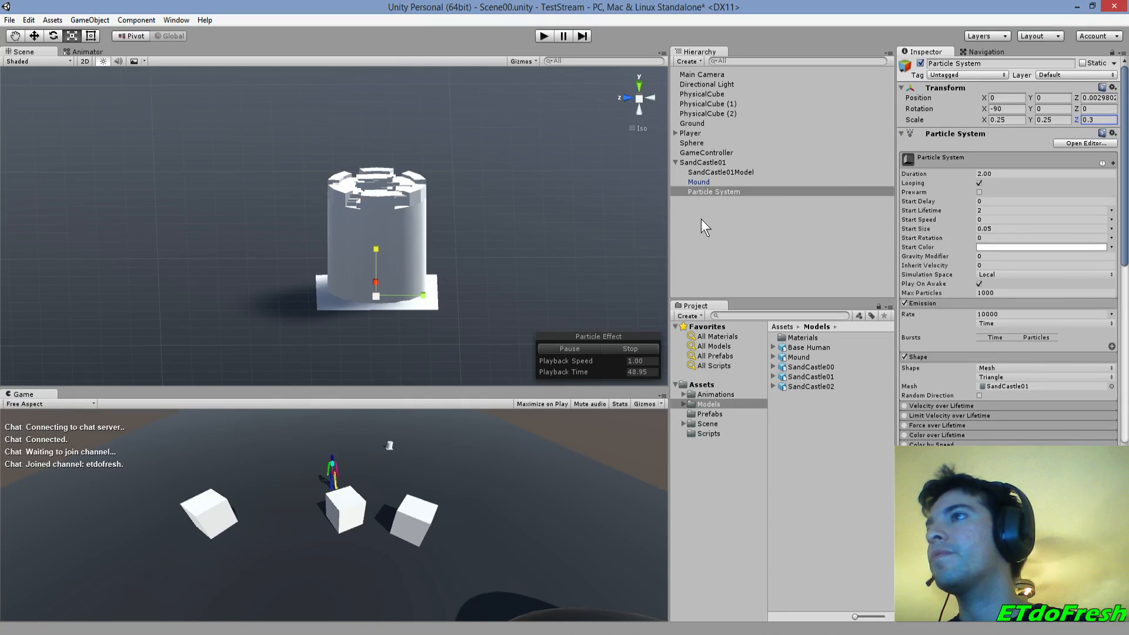
- Switch the SandCastle01Model object on and off repeatedly to compare its size with the particles, leaving it active
left_click(709, 172)
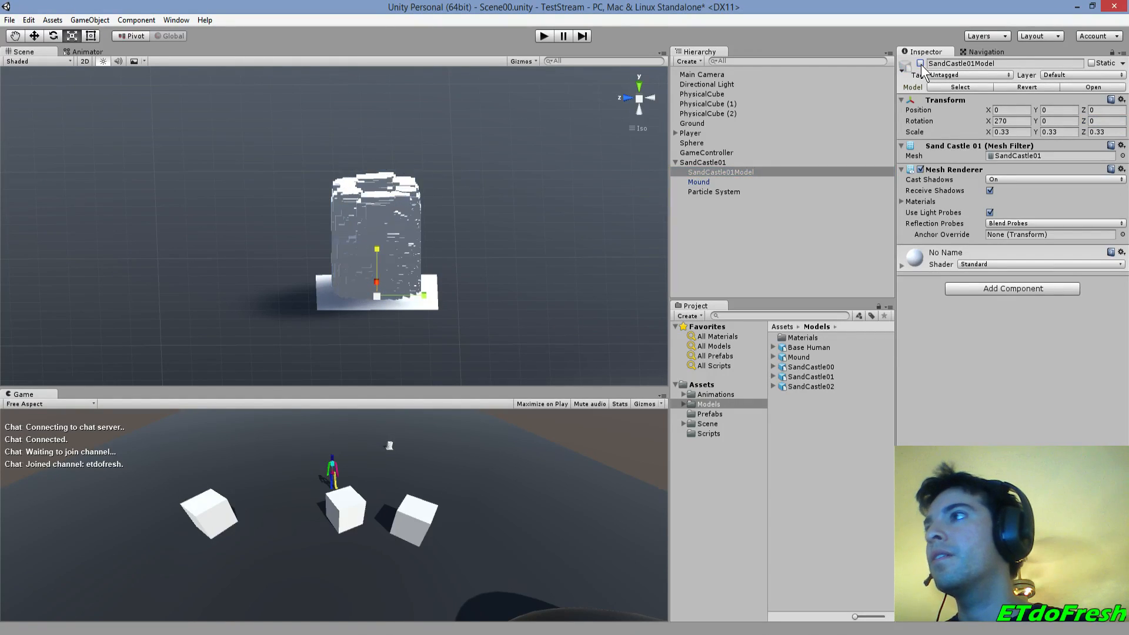
left_click(921, 64)
left_click(921, 65)
left_click(921, 65)
left_click(921, 65)
left_click(921, 65)
left_click(921, 65)
left_click(921, 65)
left_click(921, 65)
left_click(921, 65)
left_click(921, 65)
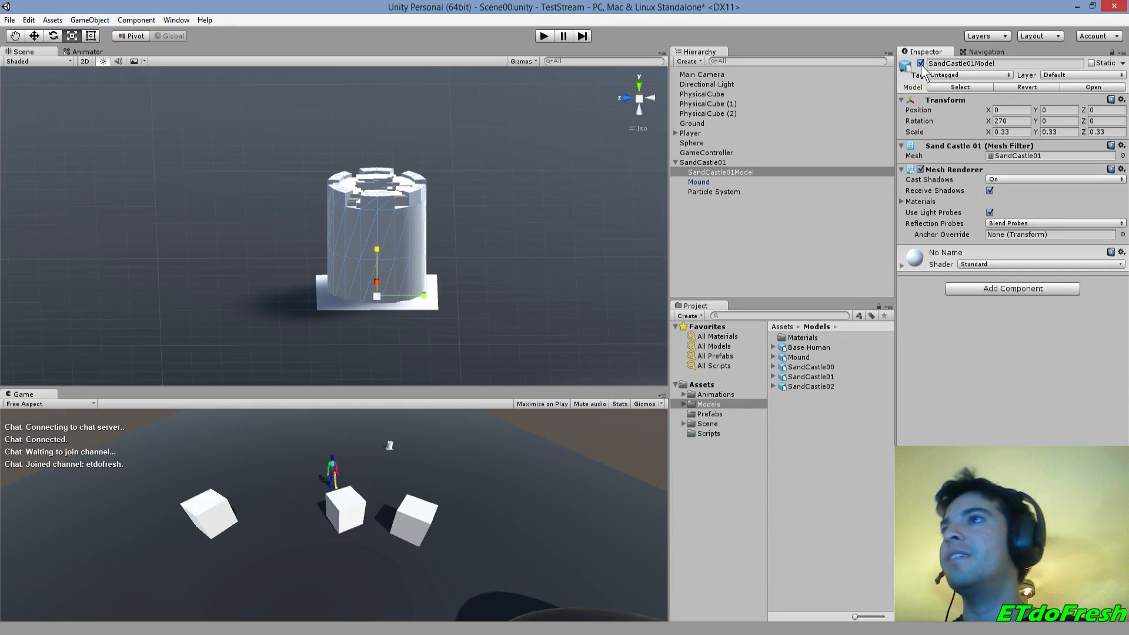
- Set the Particle System's X and Y scale to 0.27
left_click(716, 191)
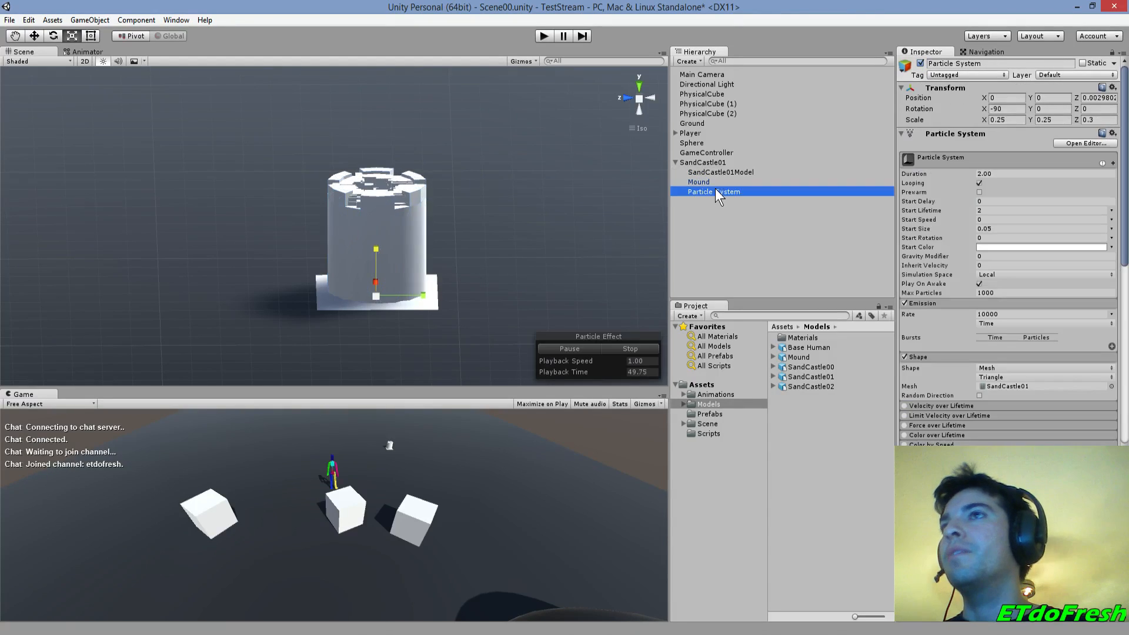
left_click(1010, 121)
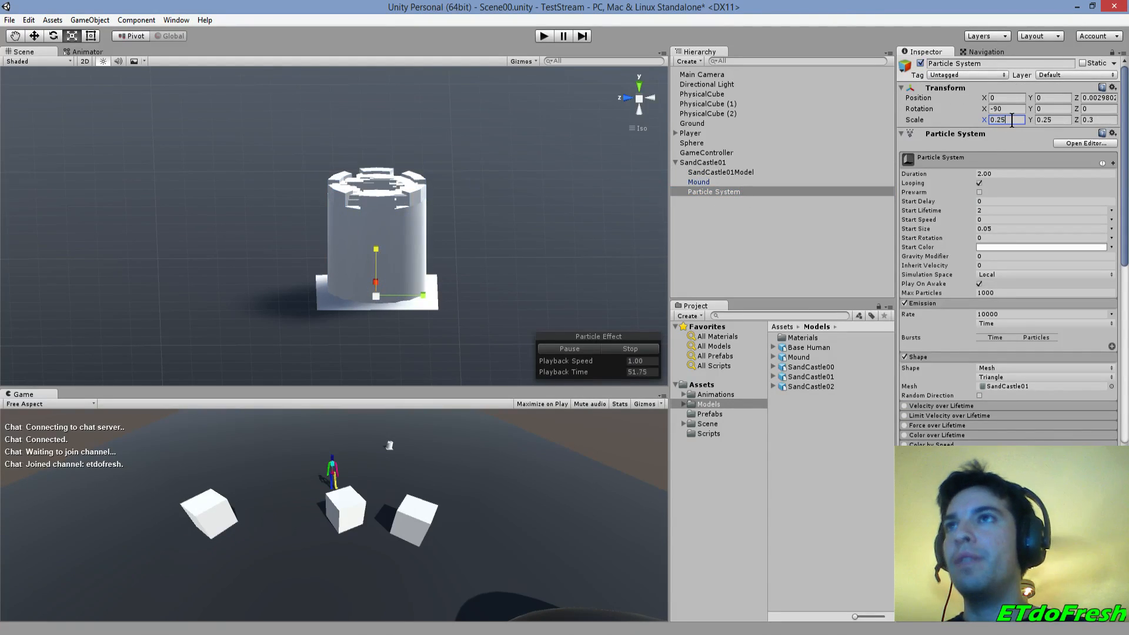
key("BackSpace")
type("6")
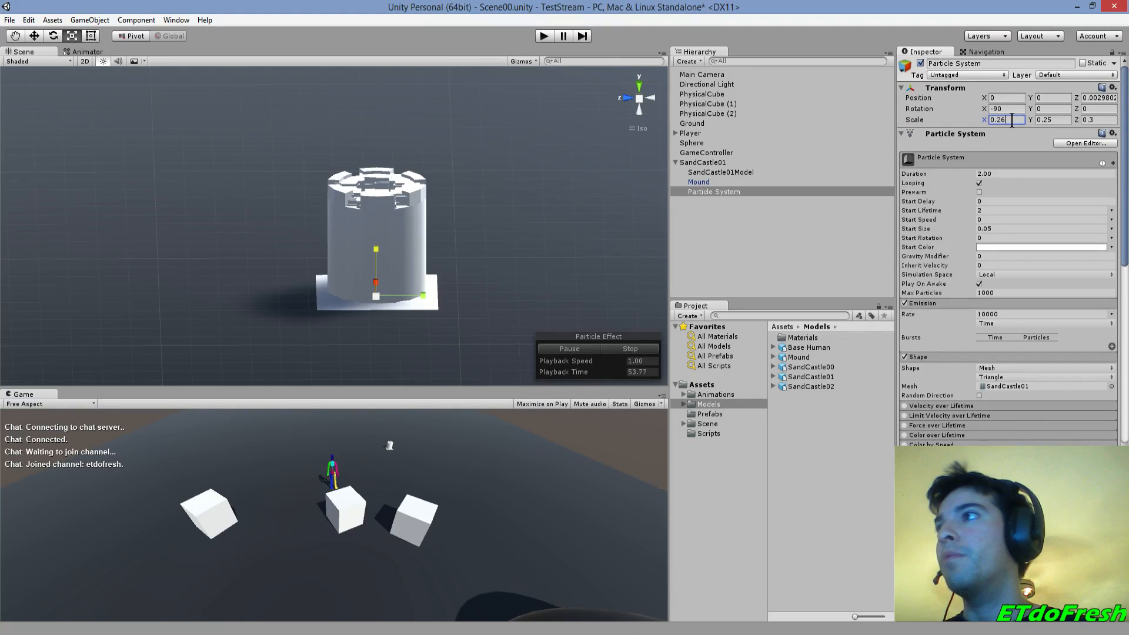
key("Tab")
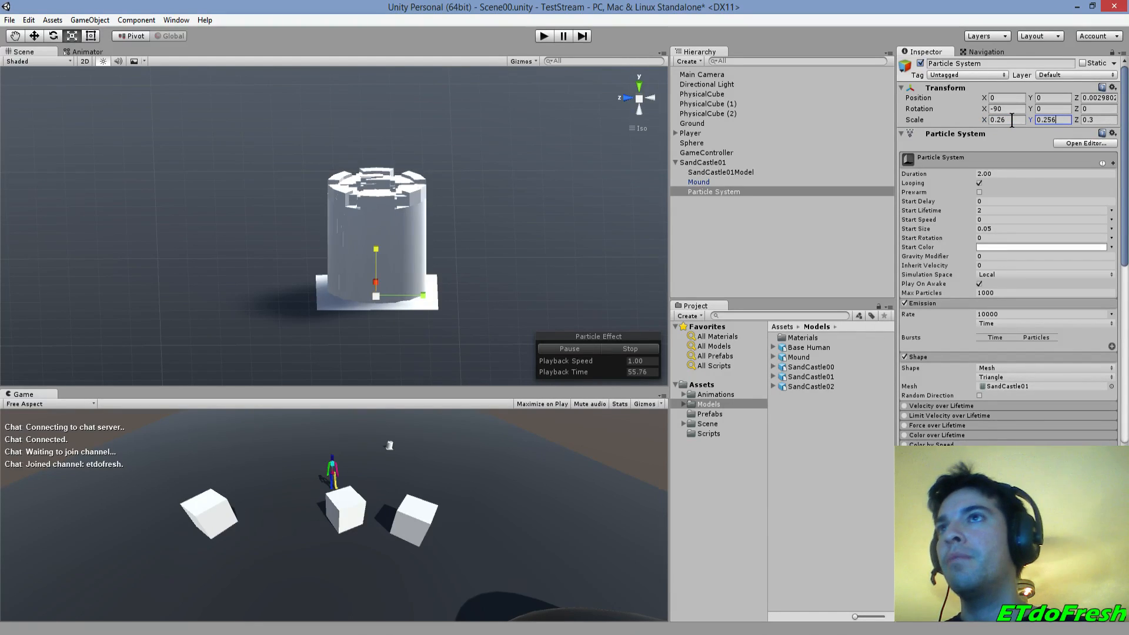
key("BackSpace")
type("6")
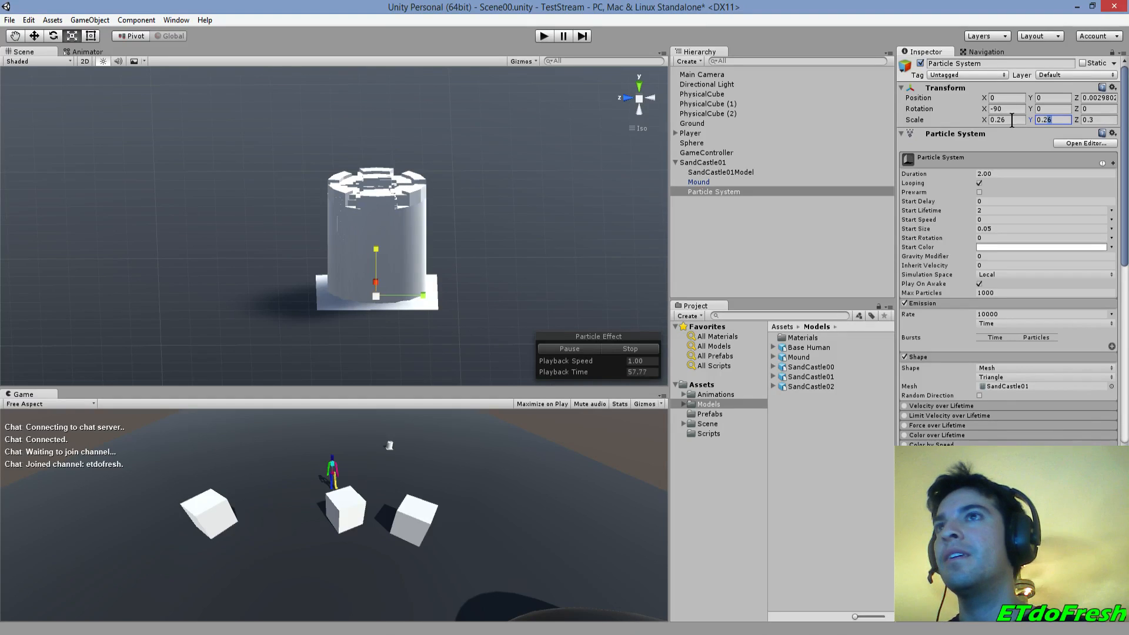
key("BackSpace")
type("7")
left_click(1012, 121)
key("BackSpace")
type("7")
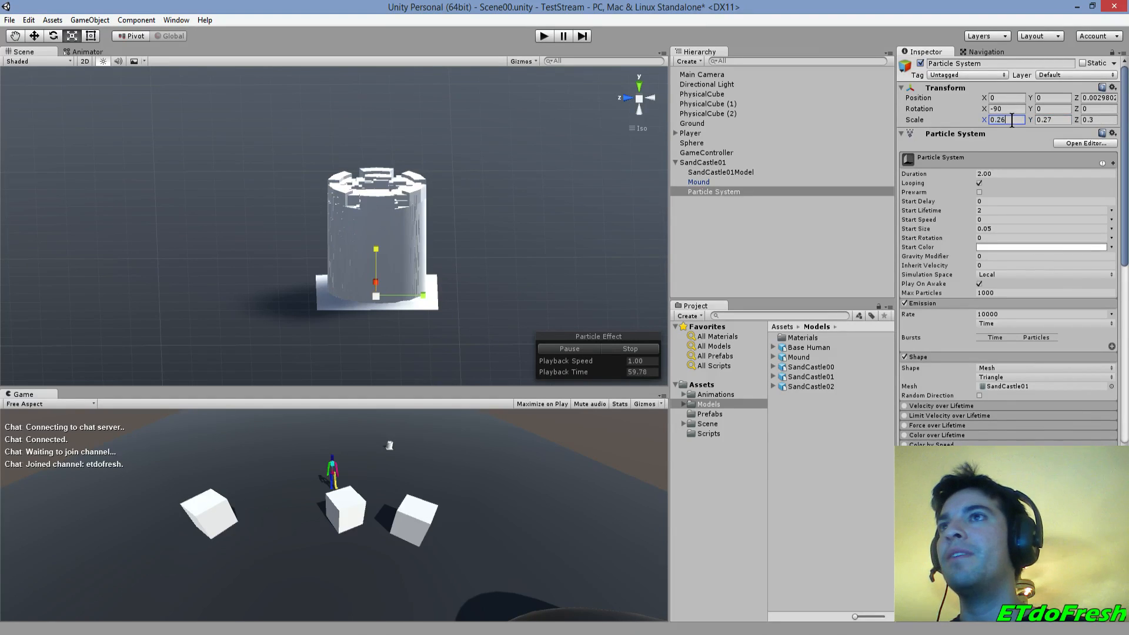
- Set the Particle System's Z scale to 0.31, comparing it with 0.30
key("Tab")
key("Tab")
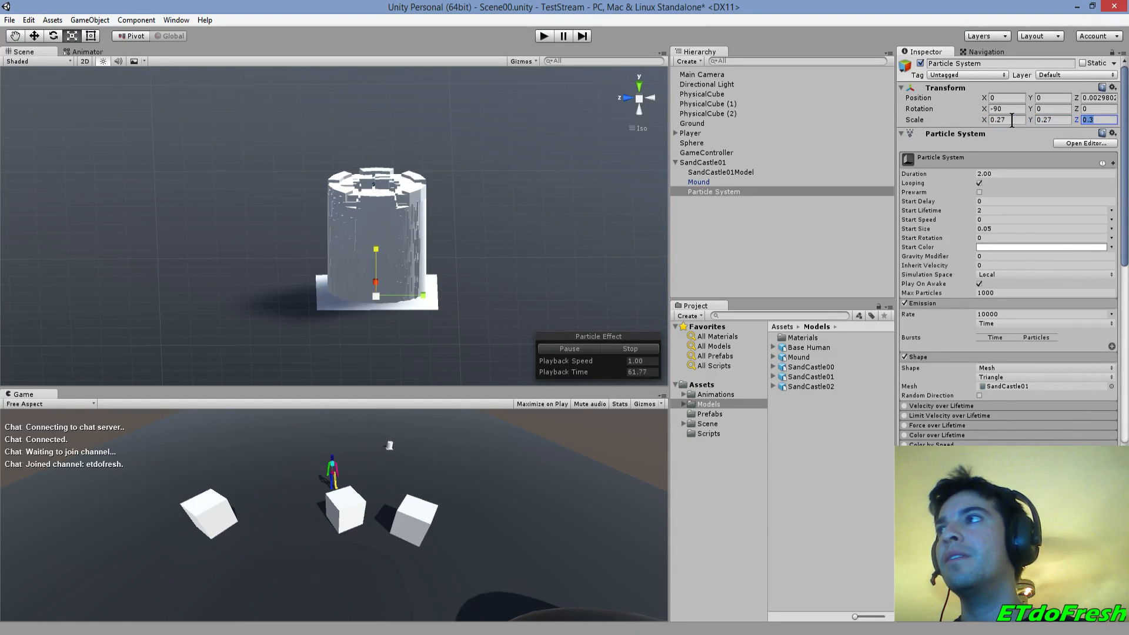
key("Right")
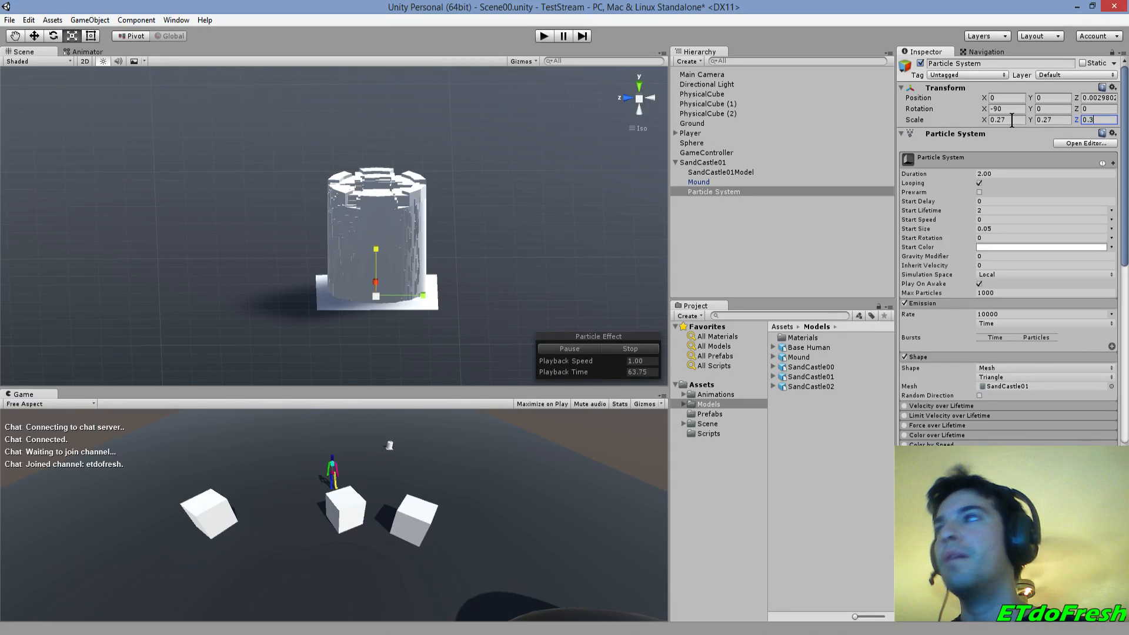
type("2")
key("BackSpace")
type("1")
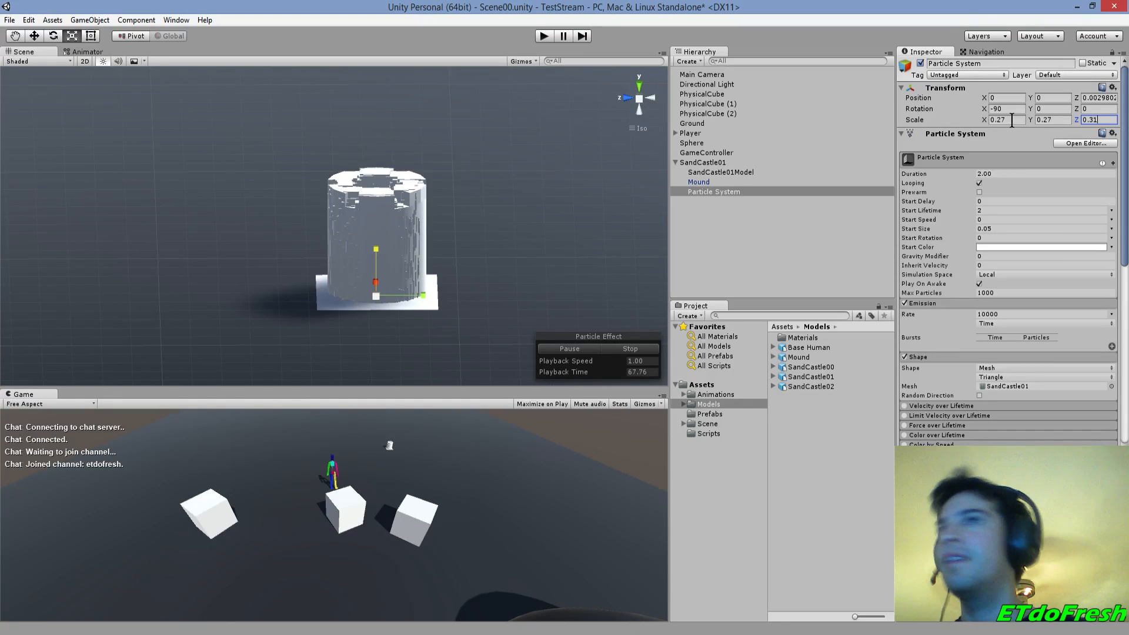
key("BackSpace")
type("0")
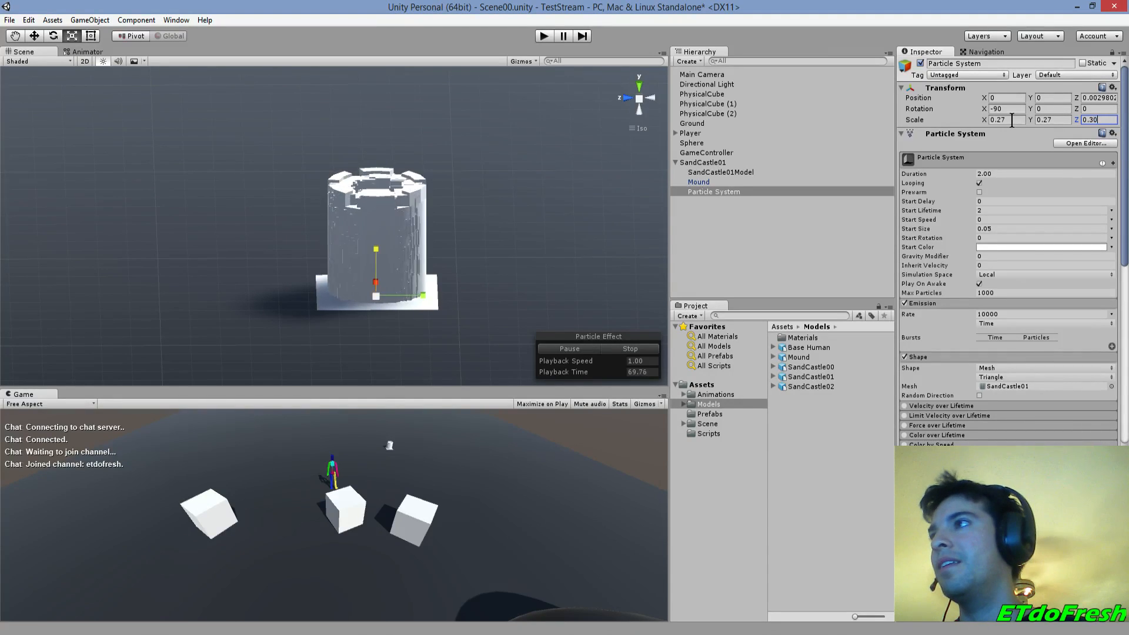
key("BackSpace")
type("1")
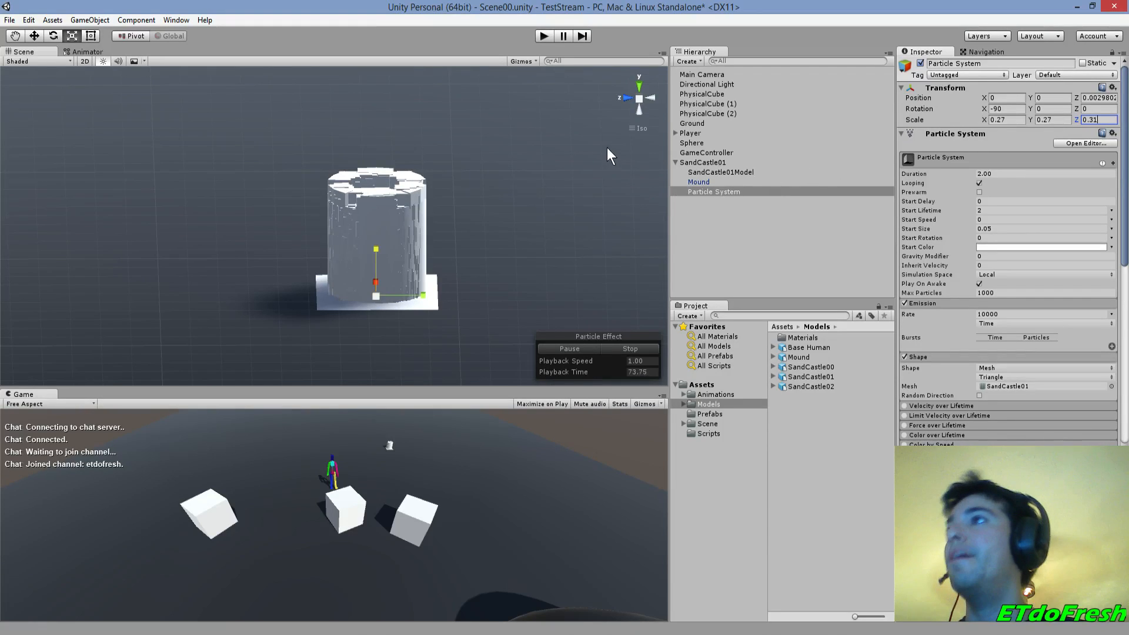
- Set the Particle System's gravity modifier to 1 and deactivate the SandCastle01Model object
left_click(988, 257)
type("1")
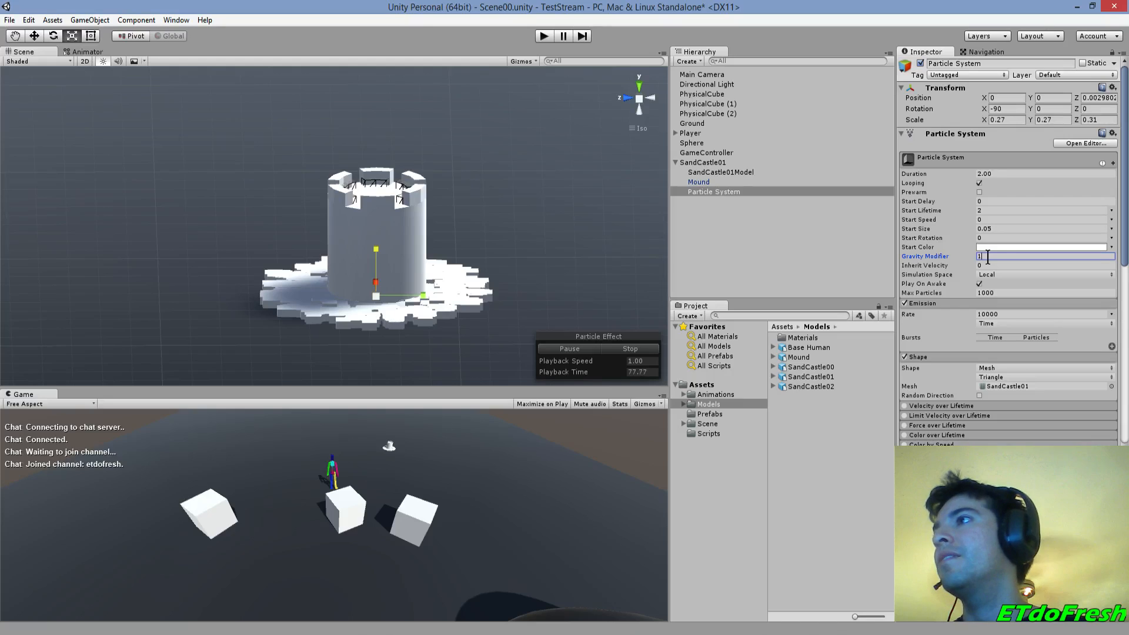
left_click(717, 172)
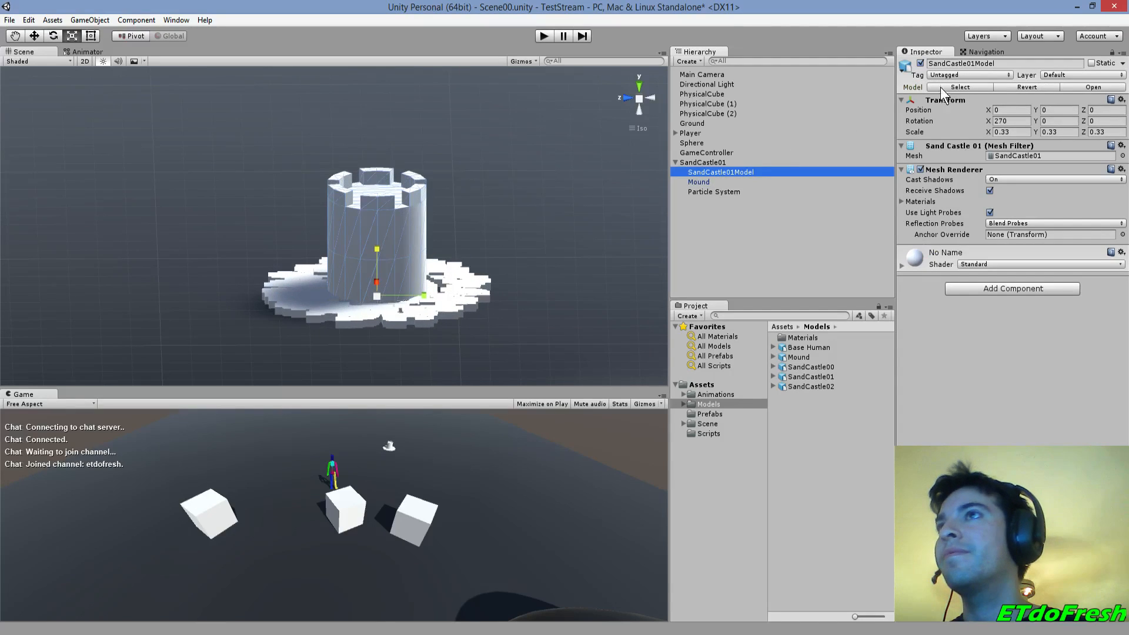
left_click(920, 63)
- Enable Size over Lifetime on the Particle System
left_click(721, 193)
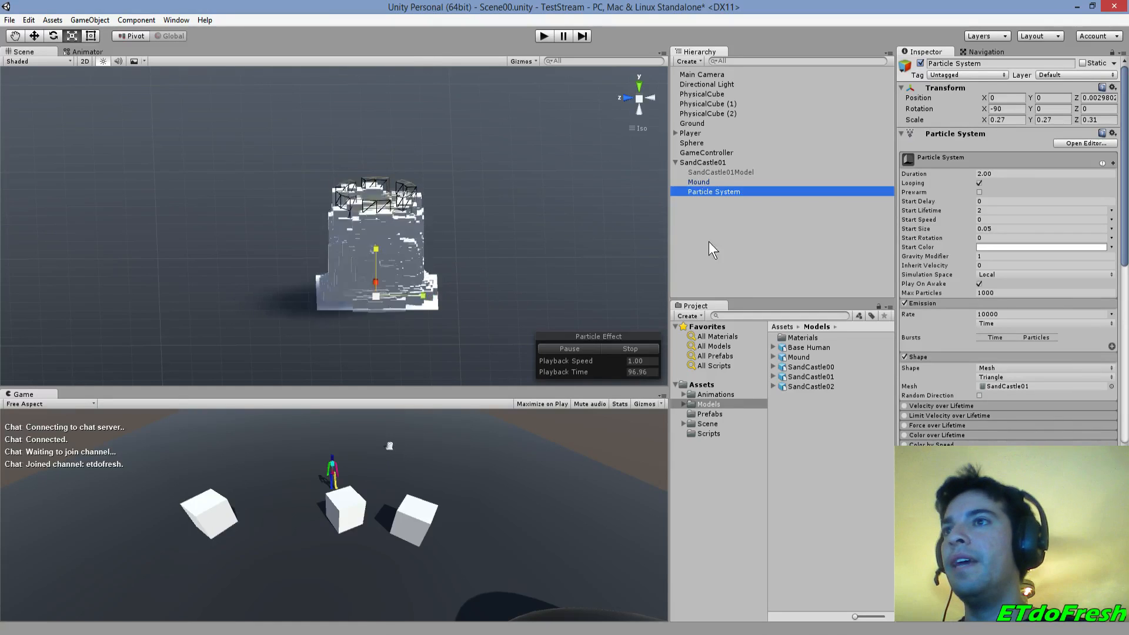
scroll(998, 411, "down", 3)
left_click(905, 418)
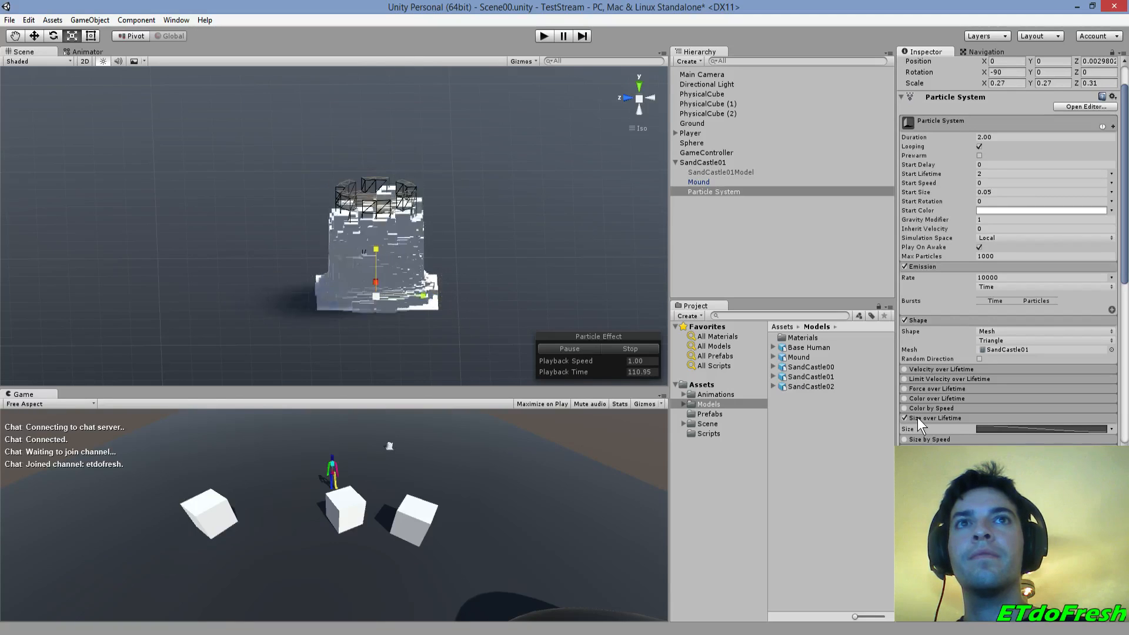
- Set the Particle System's start lifetime and duration to 1, and stop the particle preview
left_click(1002, 173)
type("1")
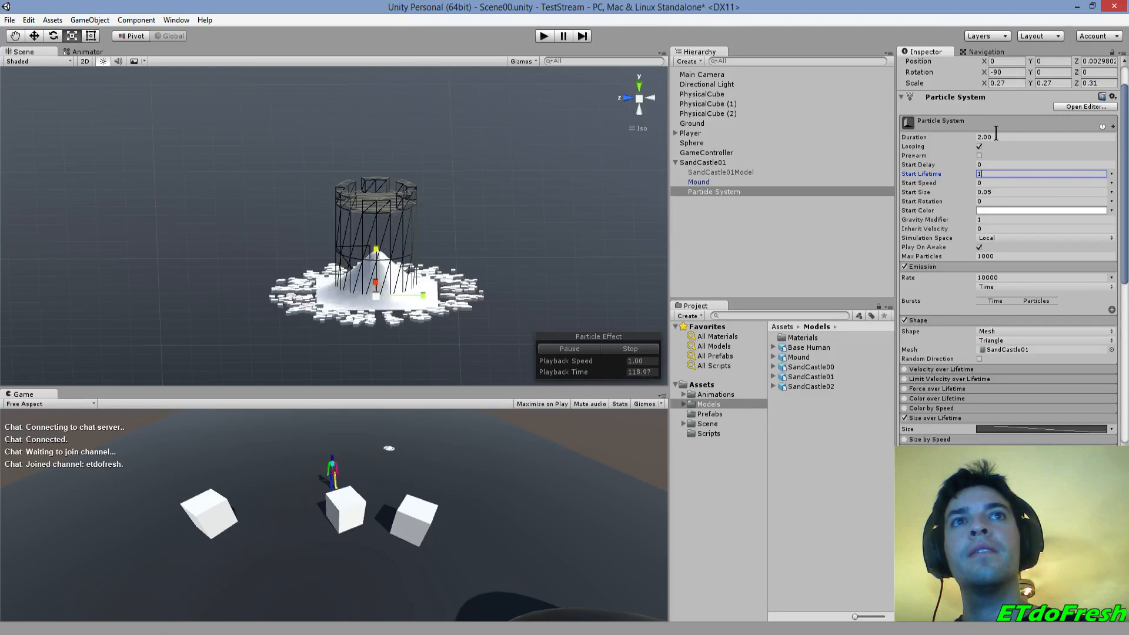
left_click(996, 135)
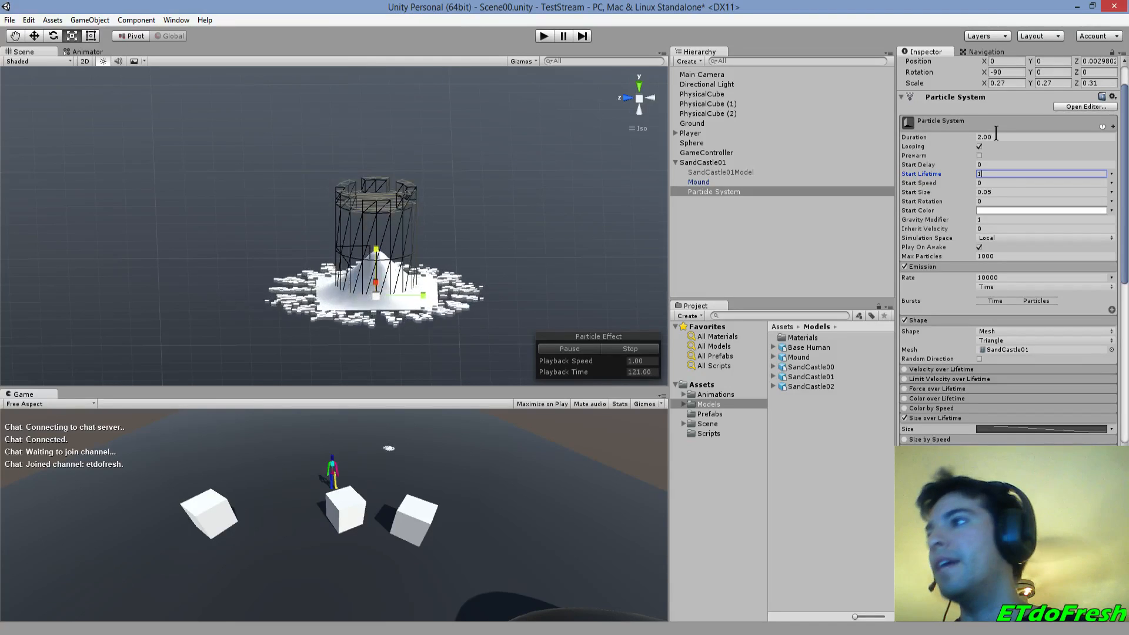
type("1")
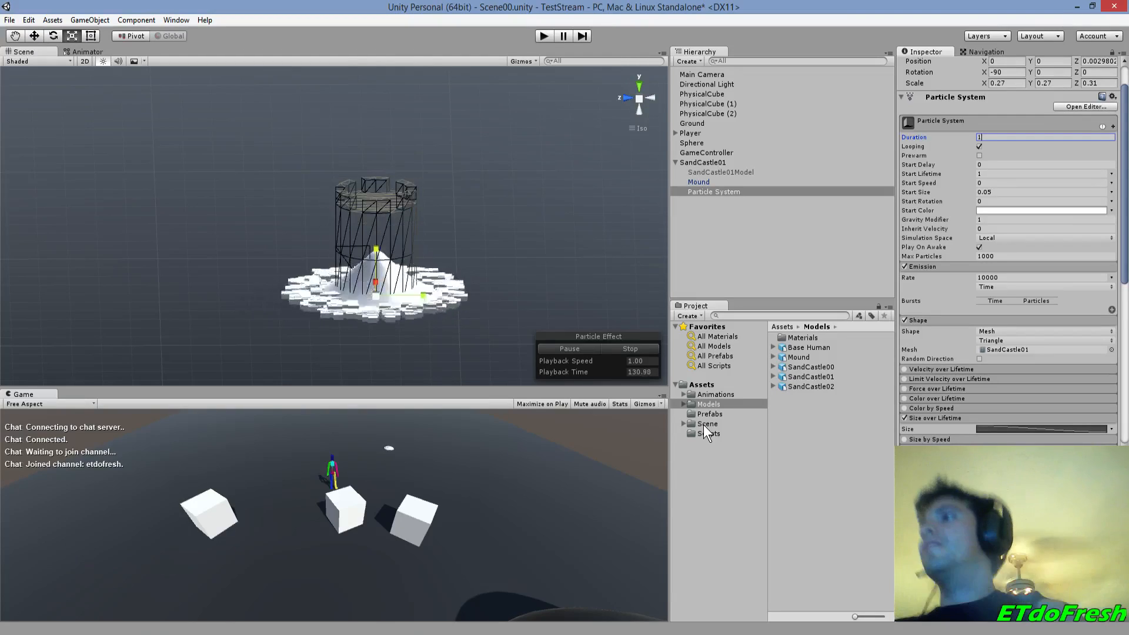
left_click(629, 349)
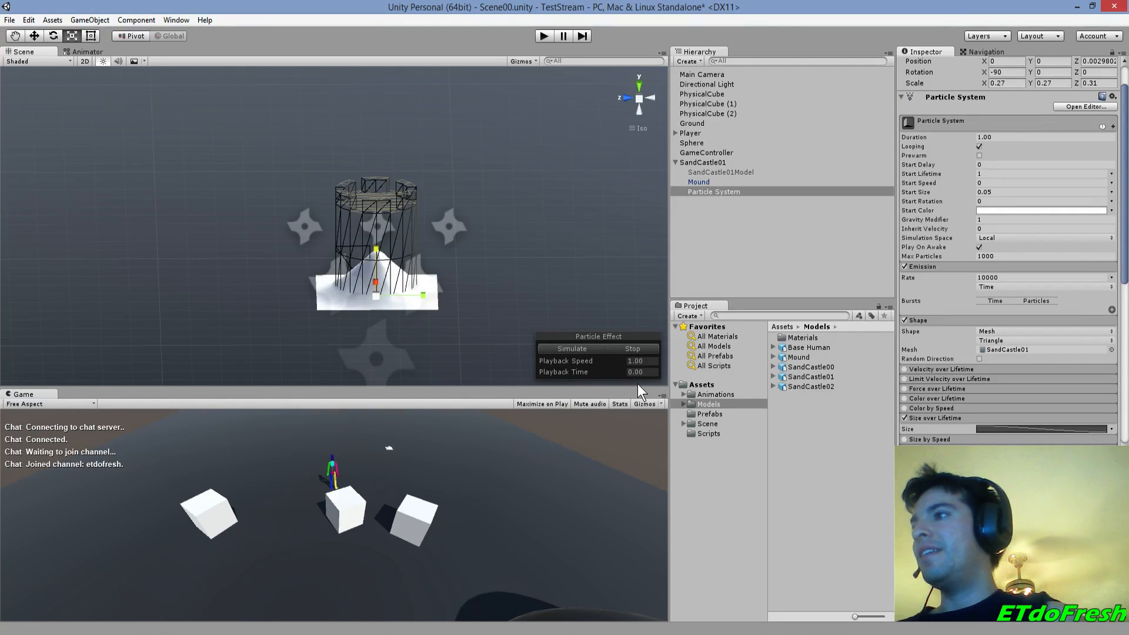
- Activate SandCastle01Model, run the scene briefly to test it with the particles, and stop play mode
left_click(715, 172)
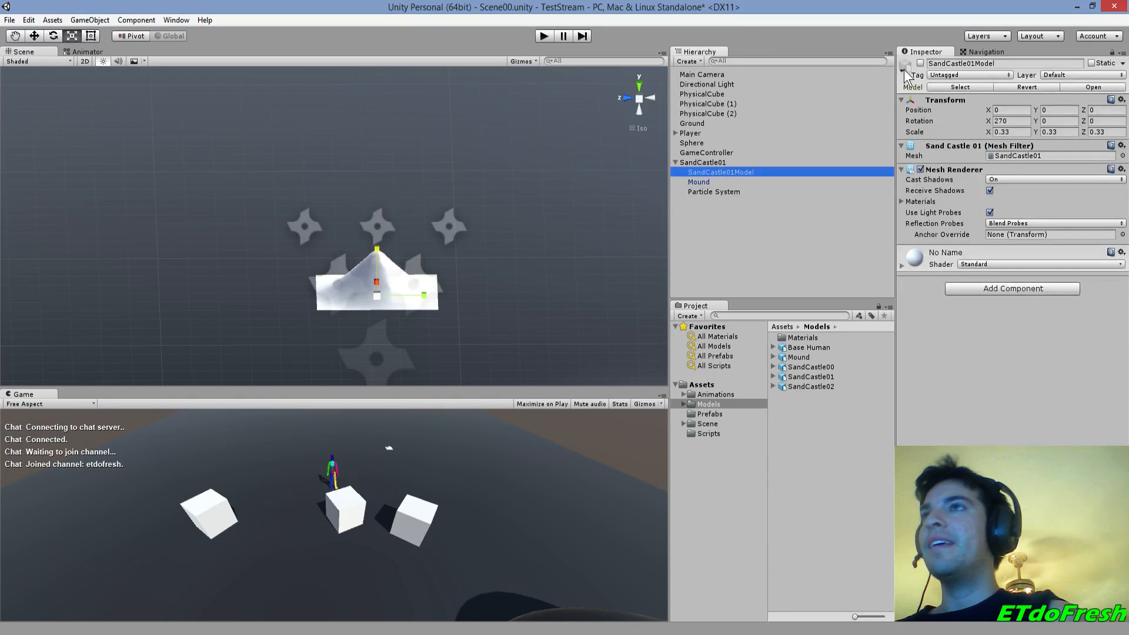
left_click(921, 63)
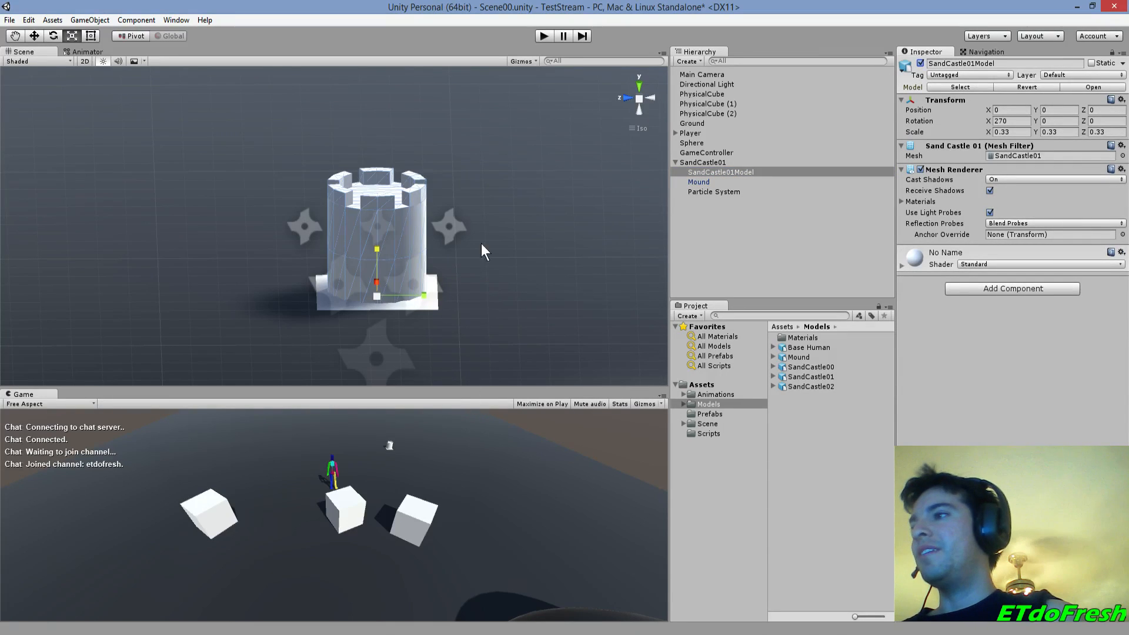
left_click(543, 35)
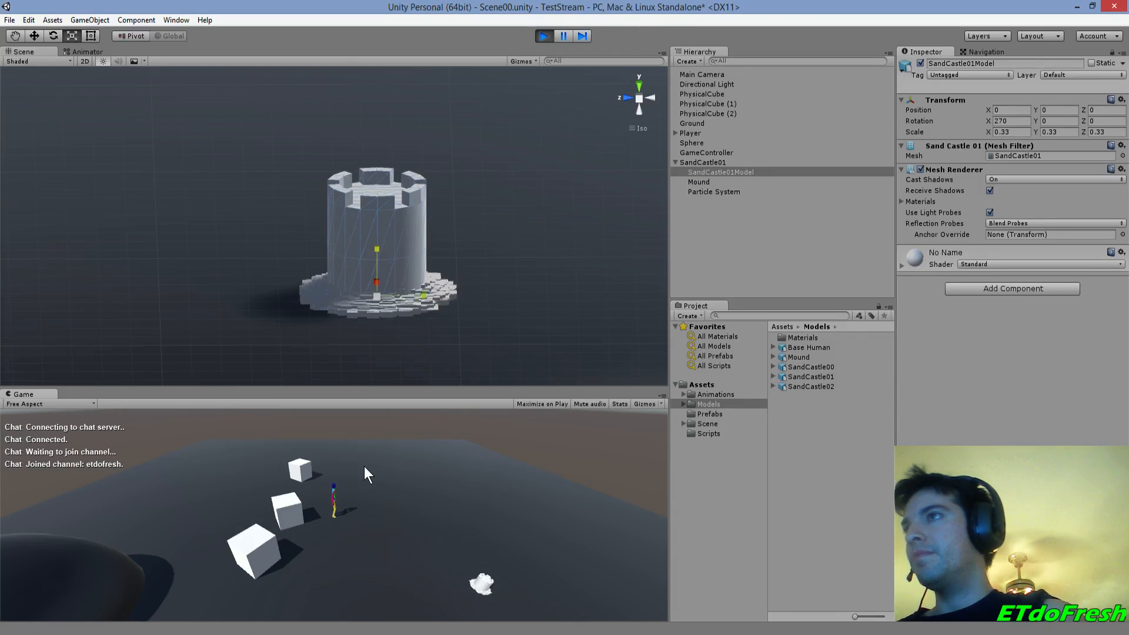
left_click(544, 36)
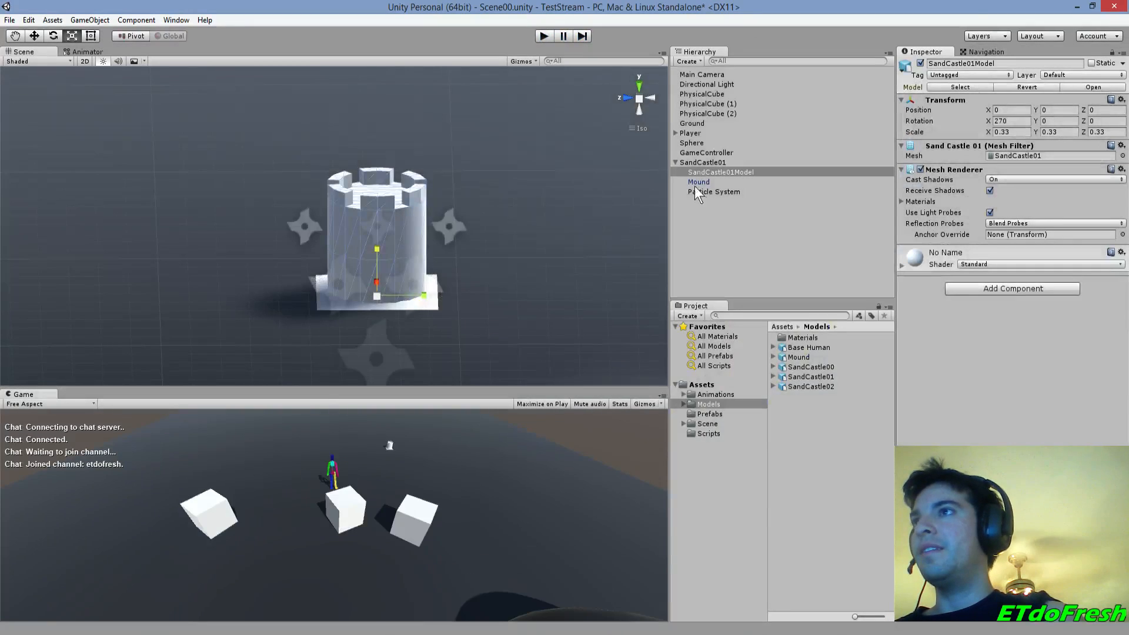
- Turn off looping on the Particle System and deactivate both the Particle System and Mound objects
left_click(713, 192)
left_click(979, 184)
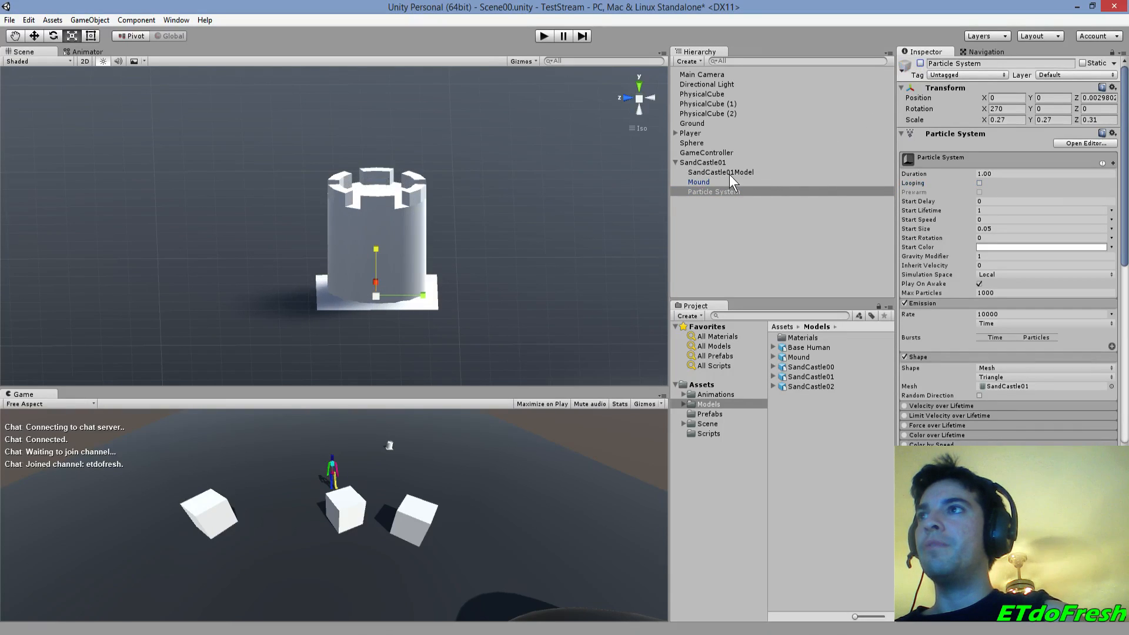
left_click(700, 183)
left_click(920, 63)
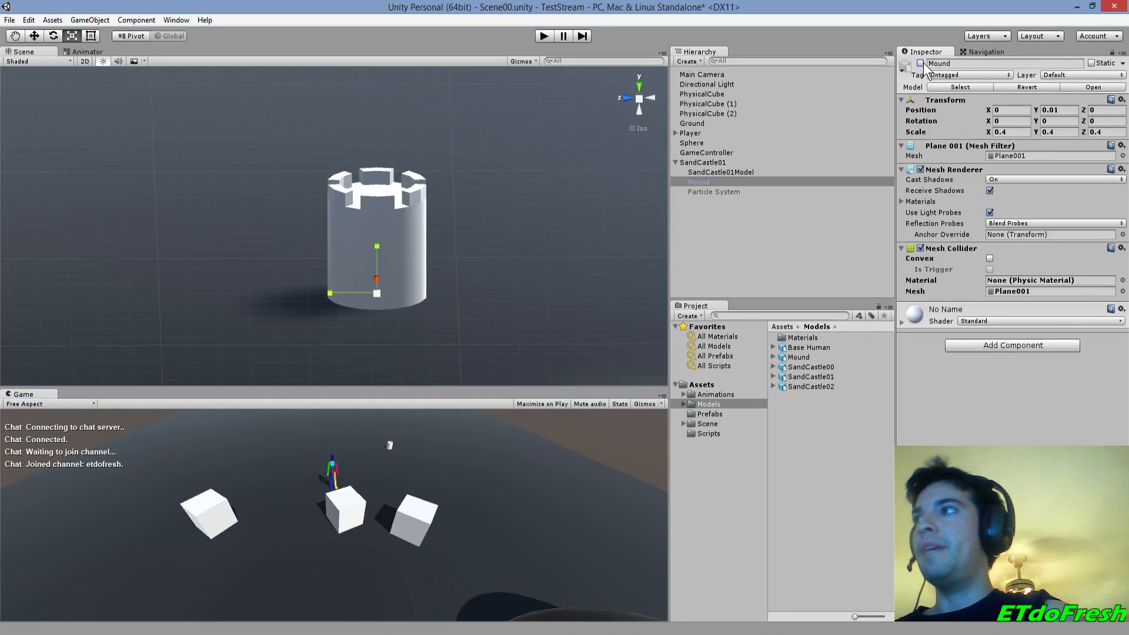
- Run the scene and walk the character to and around the sand castle in the game view
left_click(544, 35)
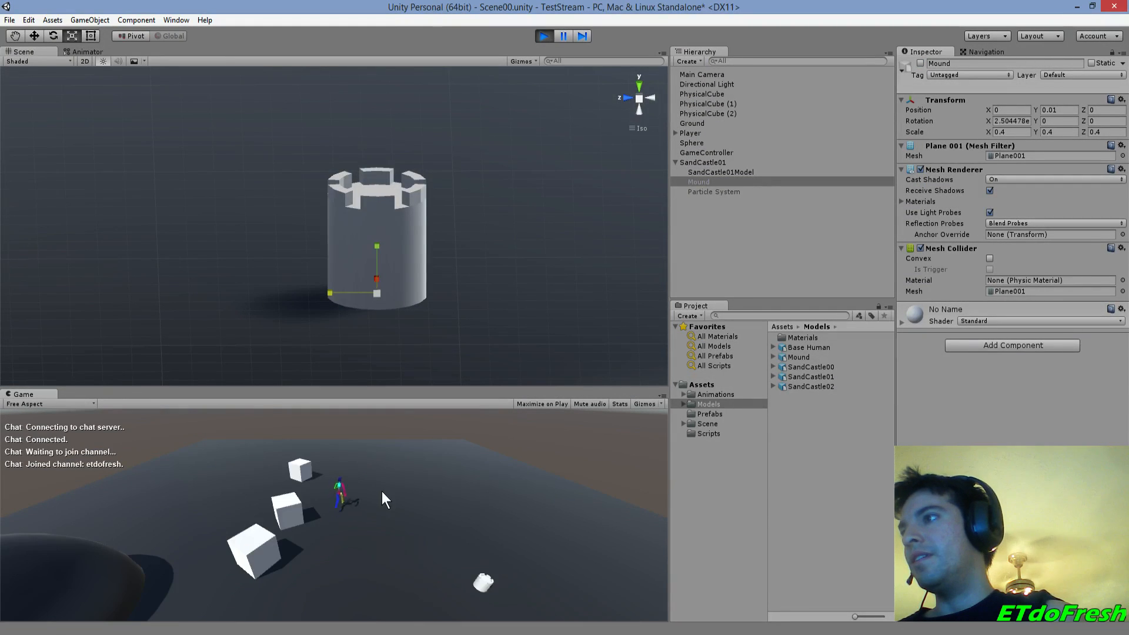
left_click(482, 582)
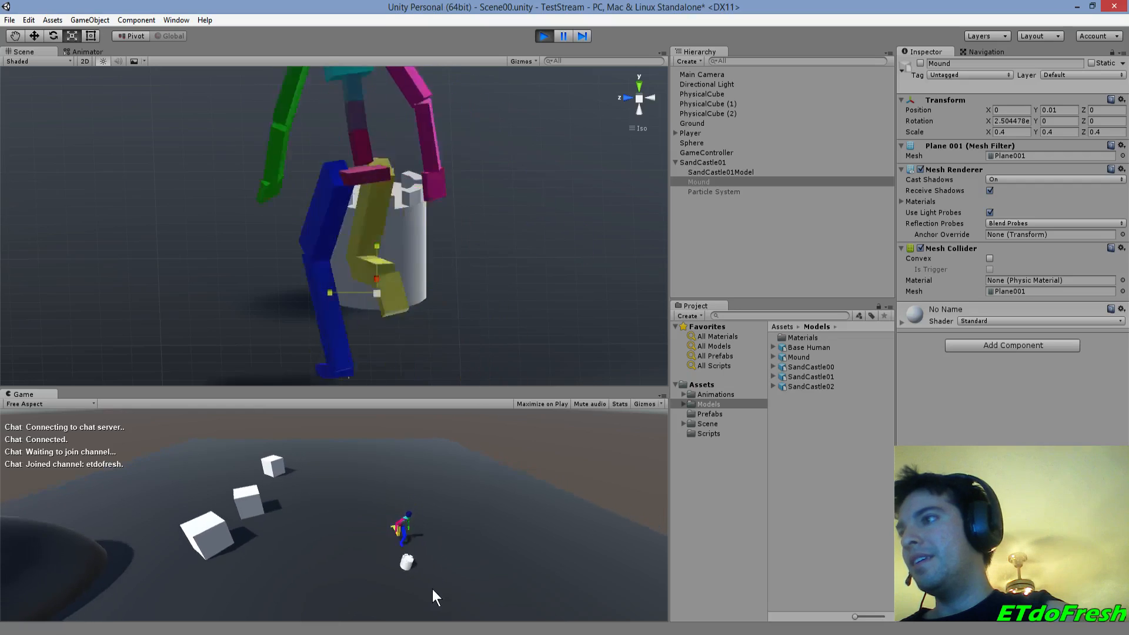
left_click(380, 528)
left_click(371, 512)
left_click(355, 534)
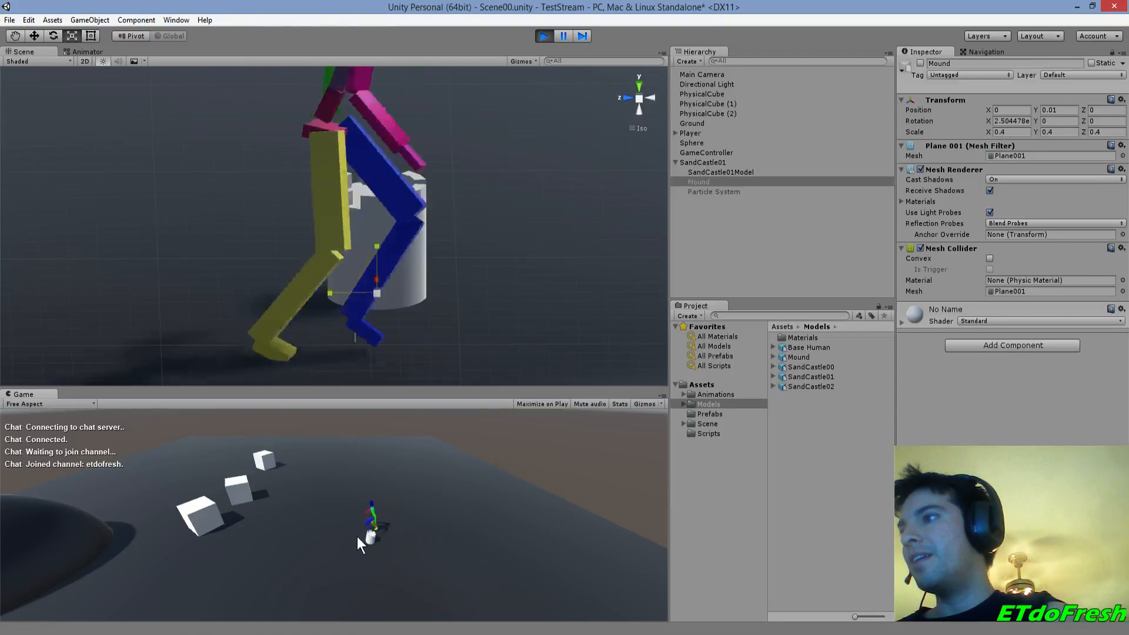
left_click(374, 542)
left_click(325, 511)
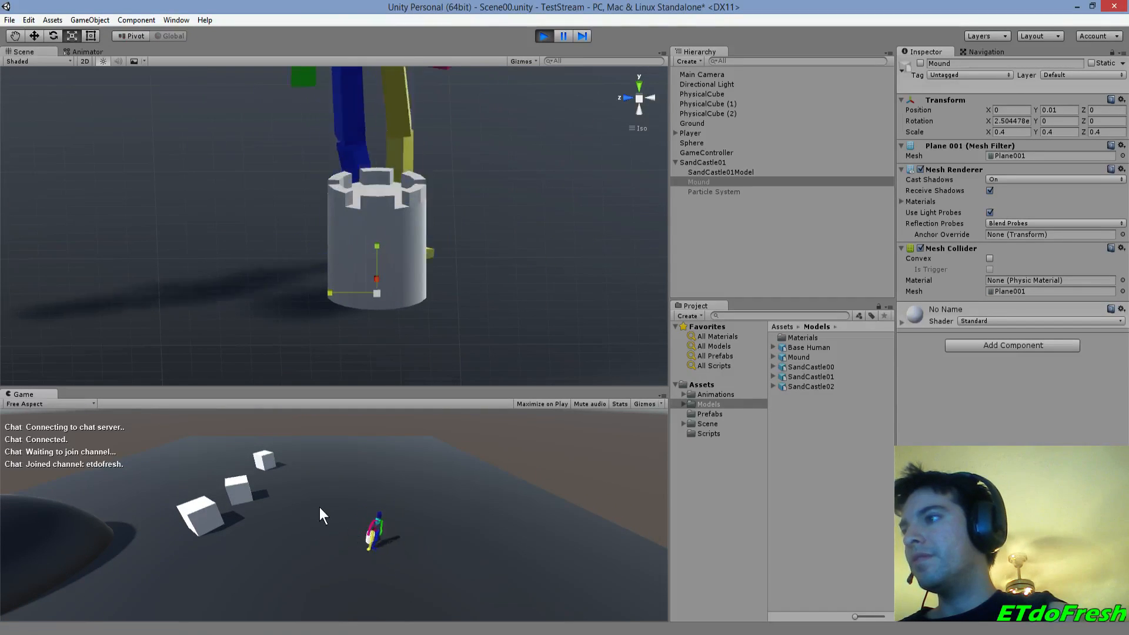
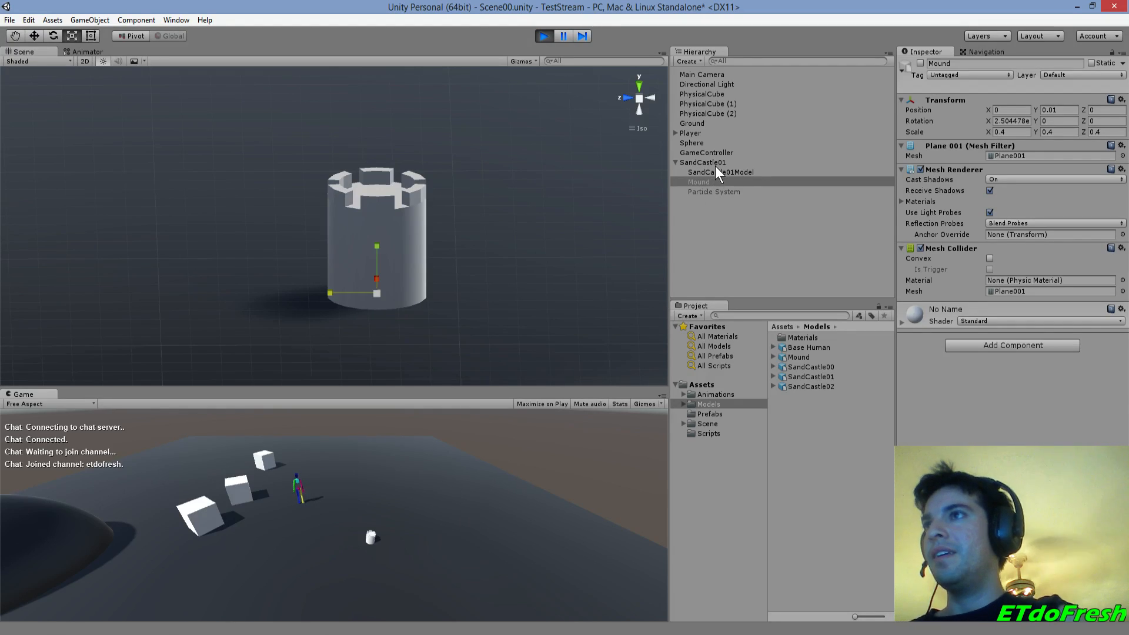
- Inspect the SandCastle01 model asset's import settings and its SandCastle01 1 child object
left_click(820, 375)
left_click(773, 376)
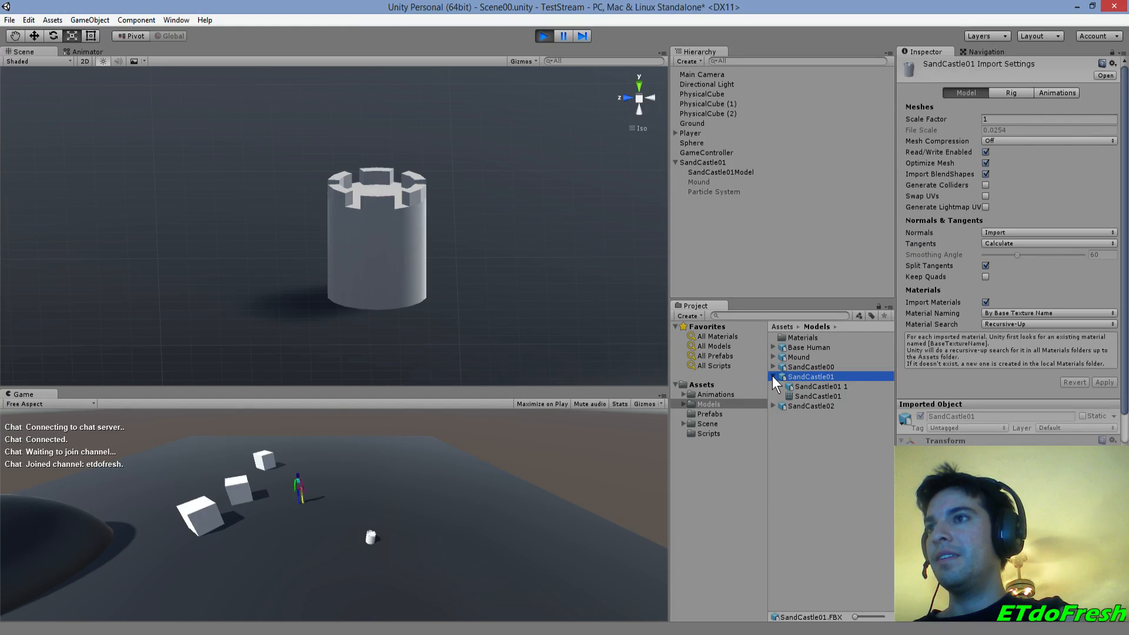
left_click(802, 384)
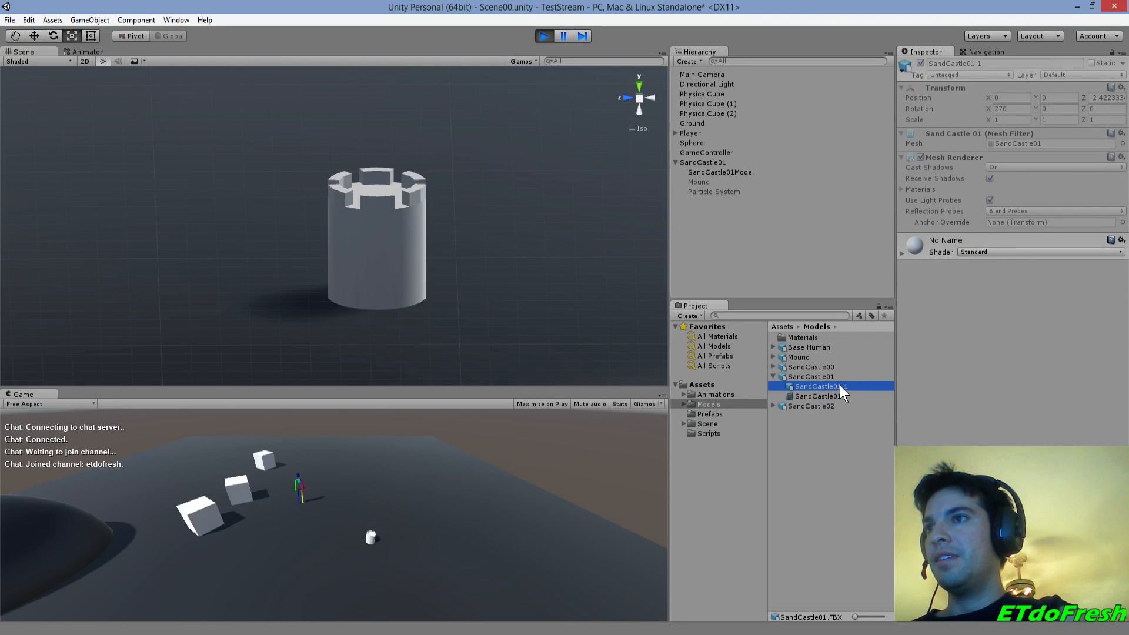
left_click(816, 377)
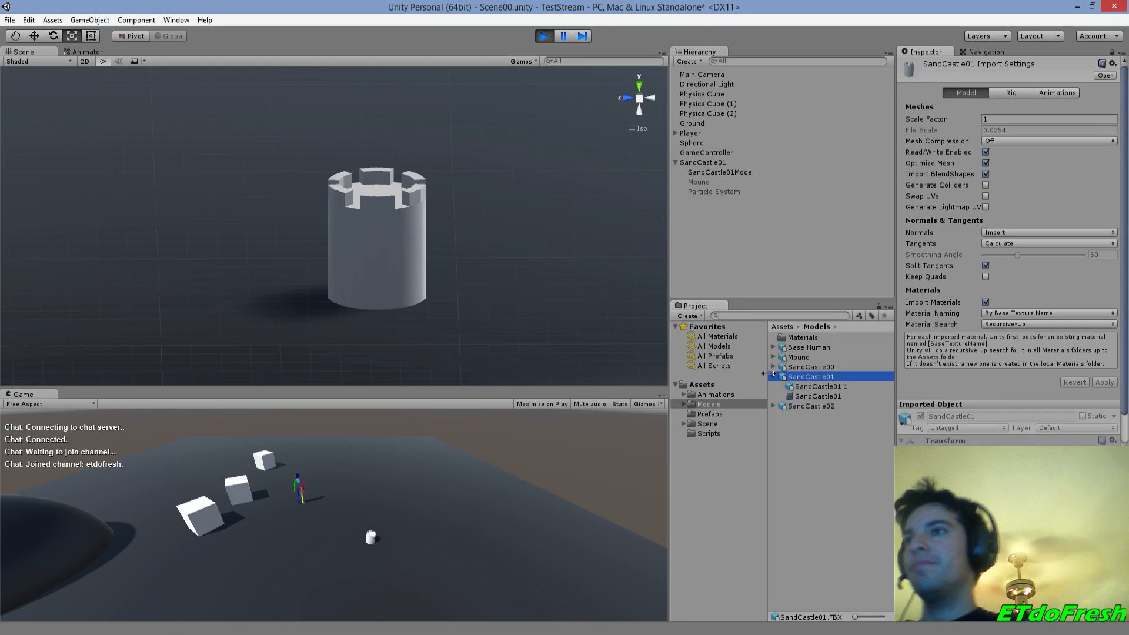
left_click(773, 376)
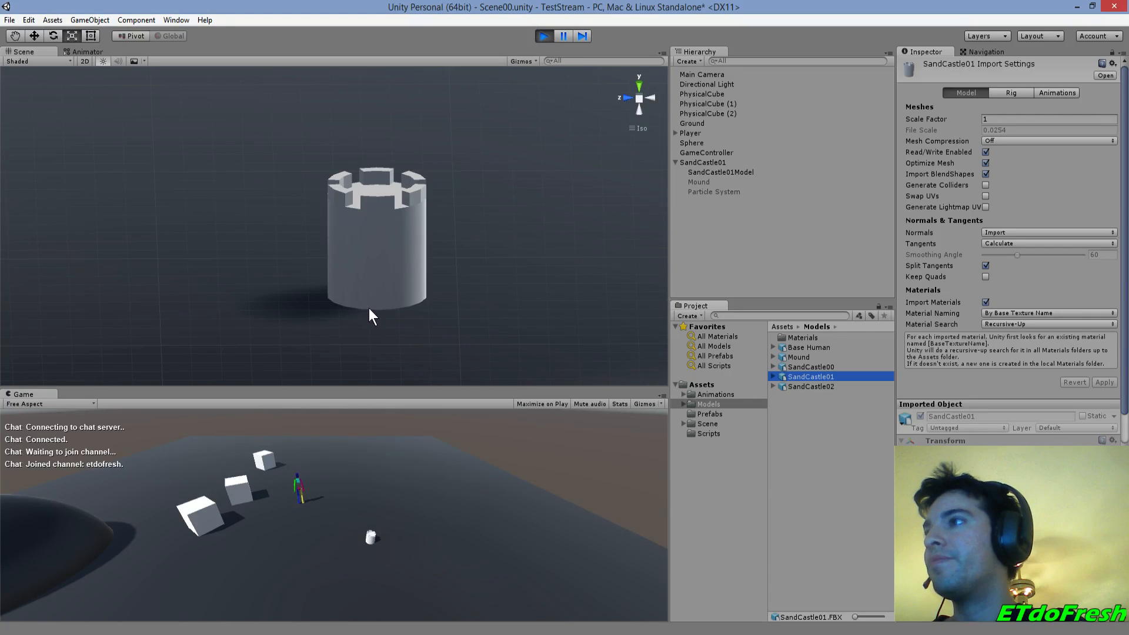
- Walk the character past the sand castle from other sides and end play mode
left_click(358, 442)
left_click(352, 524)
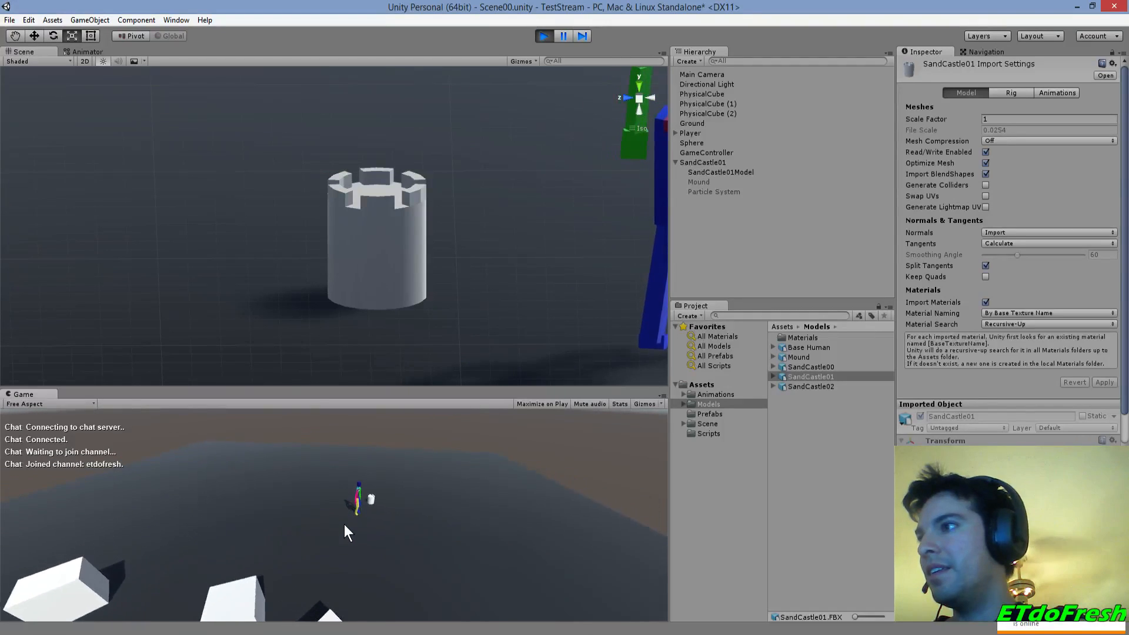
left_click(397, 513)
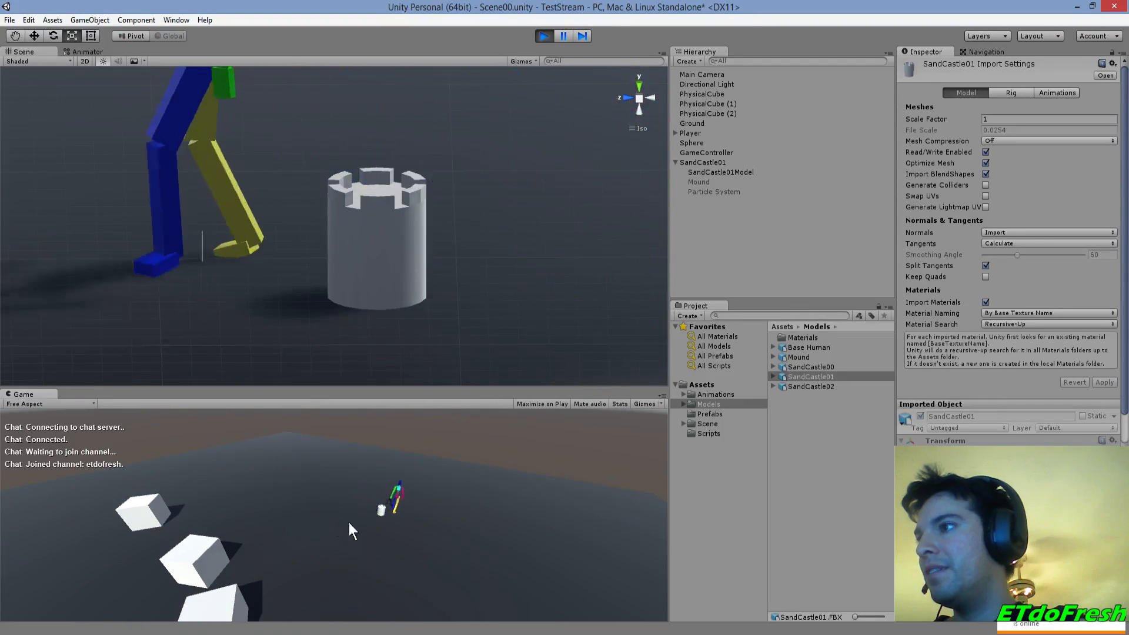
left_click(331, 521)
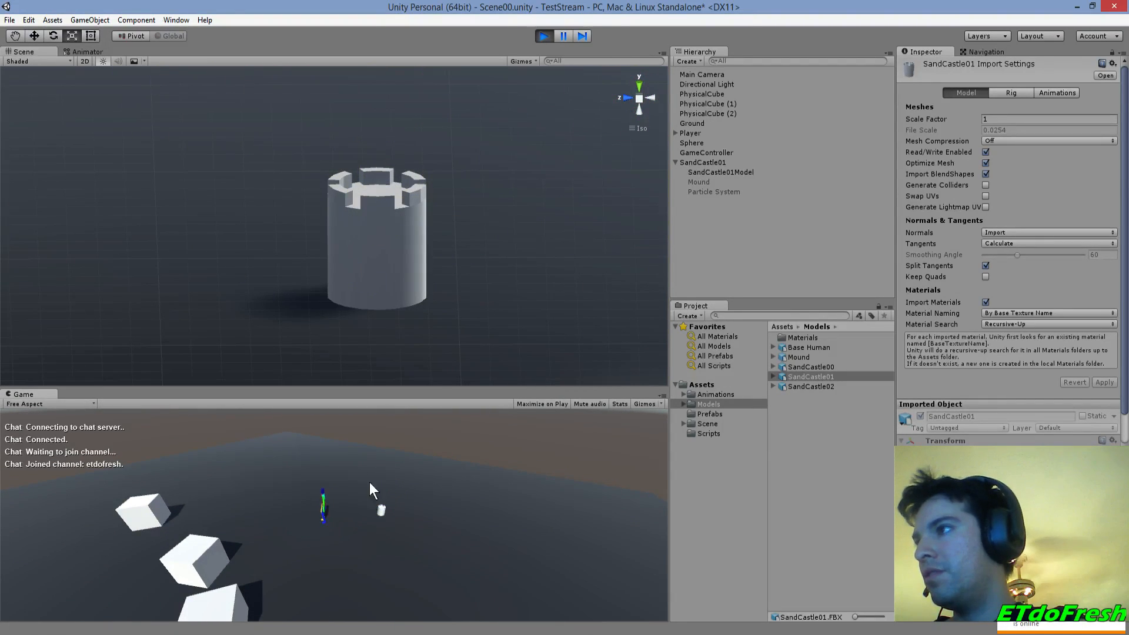
left_click(544, 35)
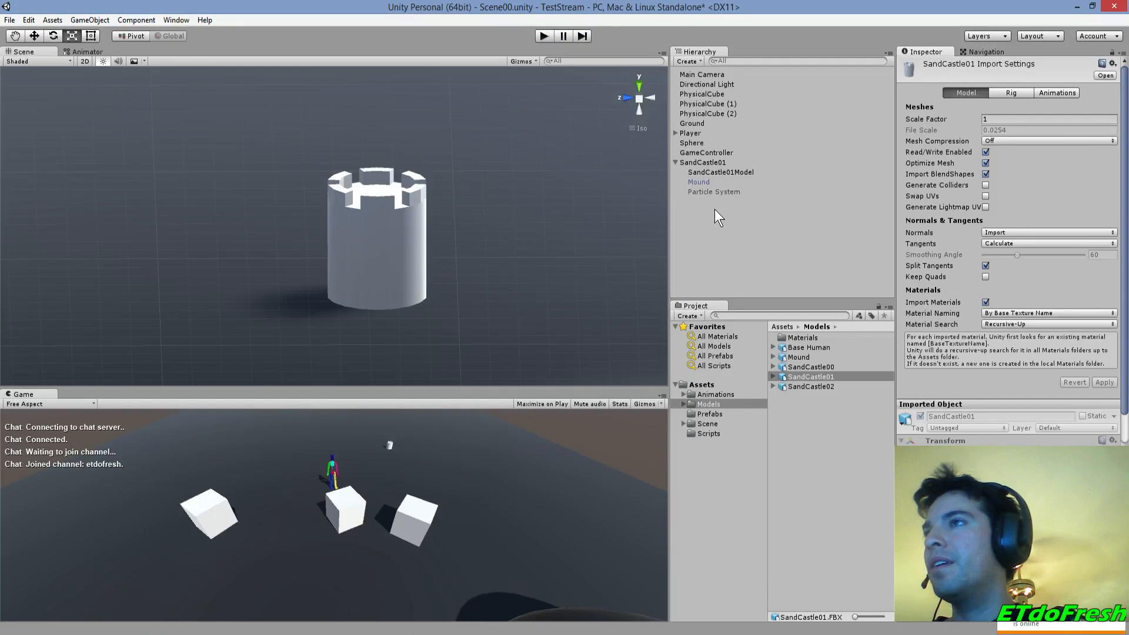
- Save SandCastle01 as a prefab in the Prefabs folder and add a SandCastle00 prefab instance to the scene
right_click(713, 227)
left_click(700, 219)
right_click(703, 205)
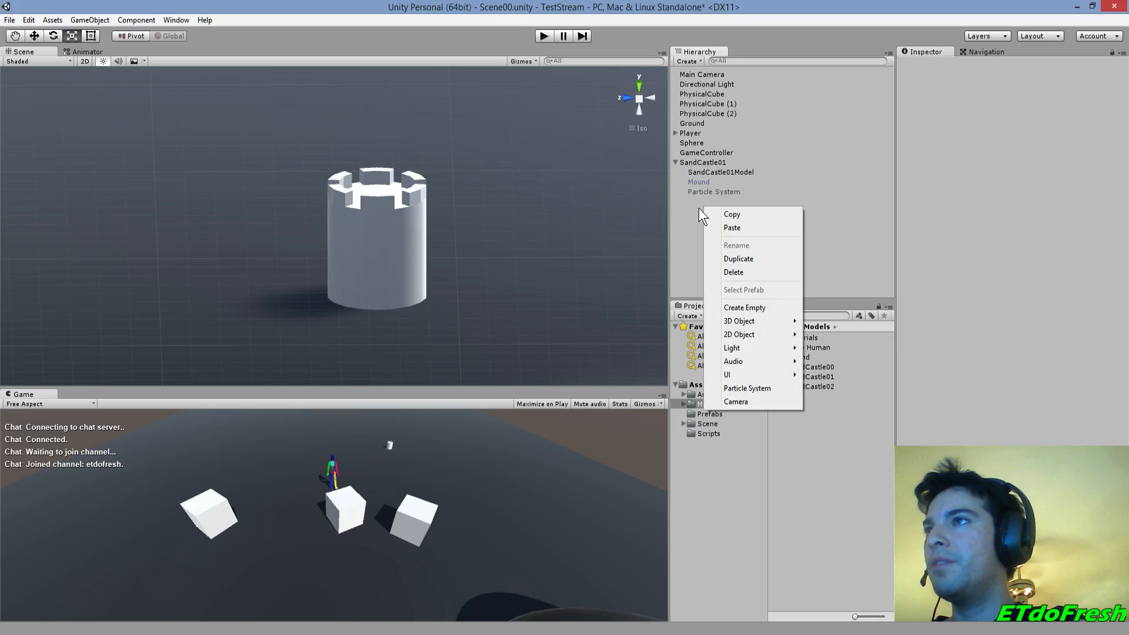
left_click(704, 164)
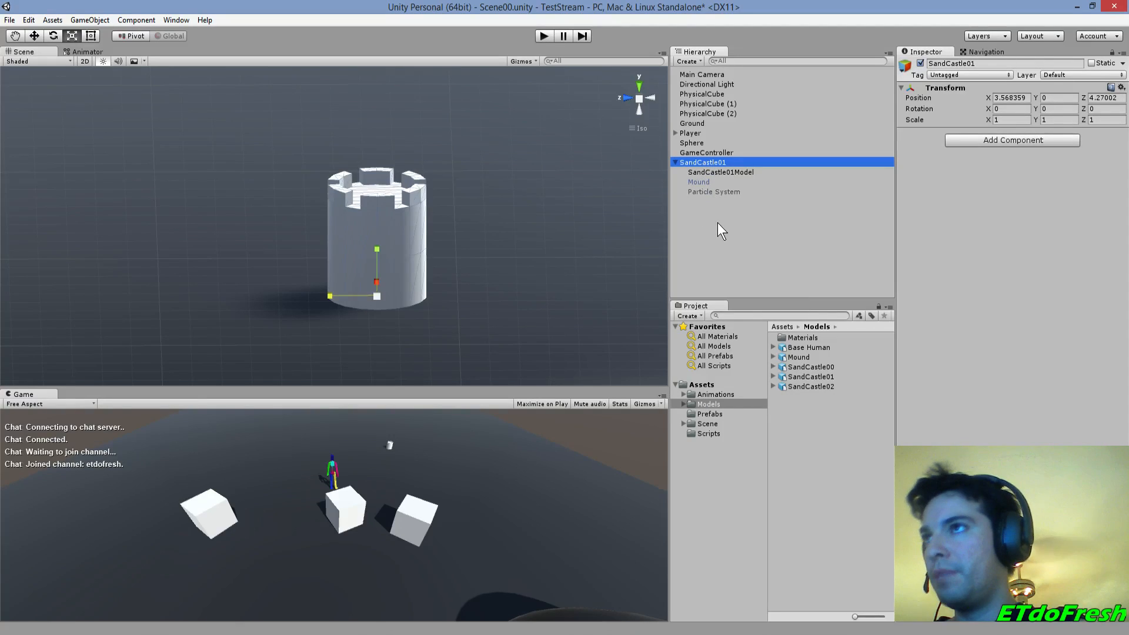
left_click(707, 413)
left_click_drag(718, 165, 677, 213)
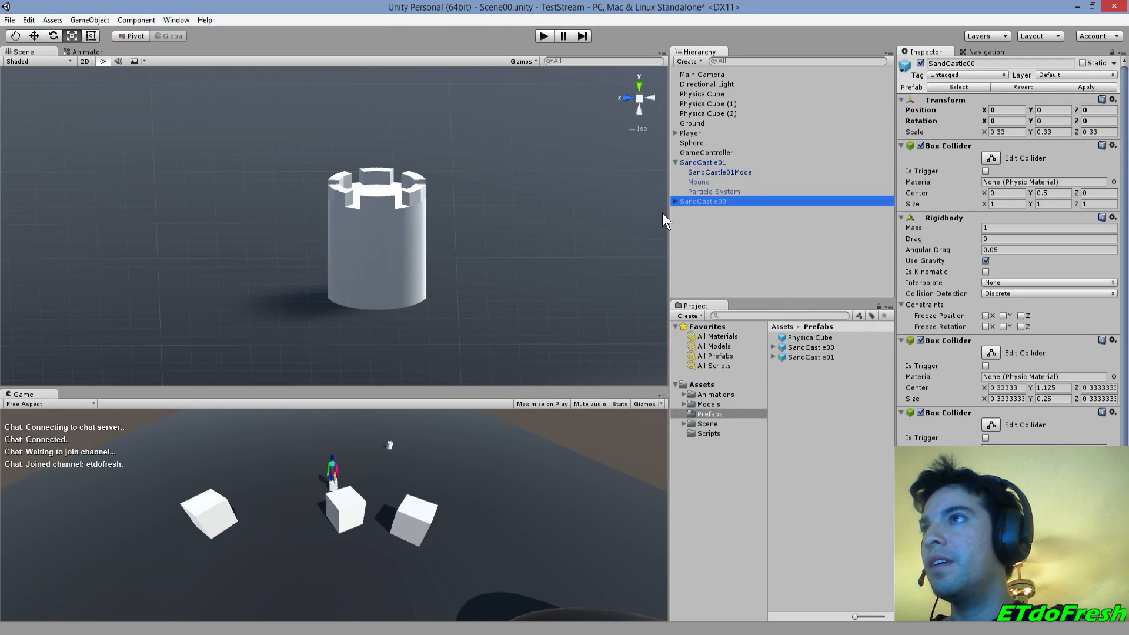
- Move Mound and Particle System from SandCastle01 into SandCastle00, accepting the loss of the prefab link
left_click(704, 180)
left_click(705, 192, "shift")
left_click_drag(701, 180, 714, 202)
left_click(597, 348)
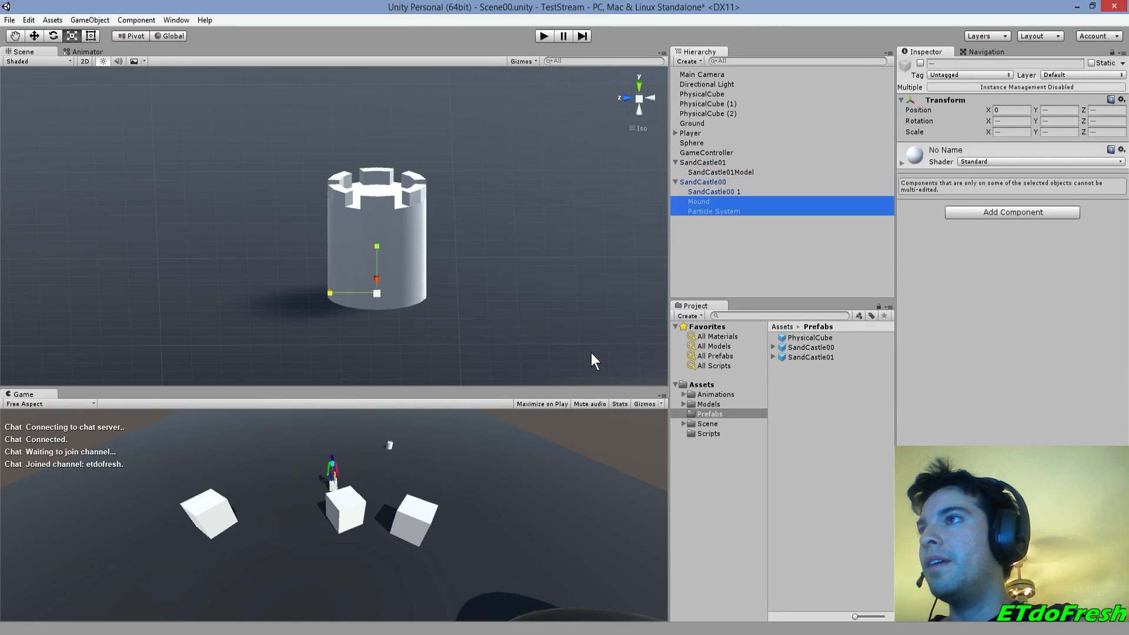
- Set the Particle System's emission shape mesh to SandCastle00
left_click(711, 202)
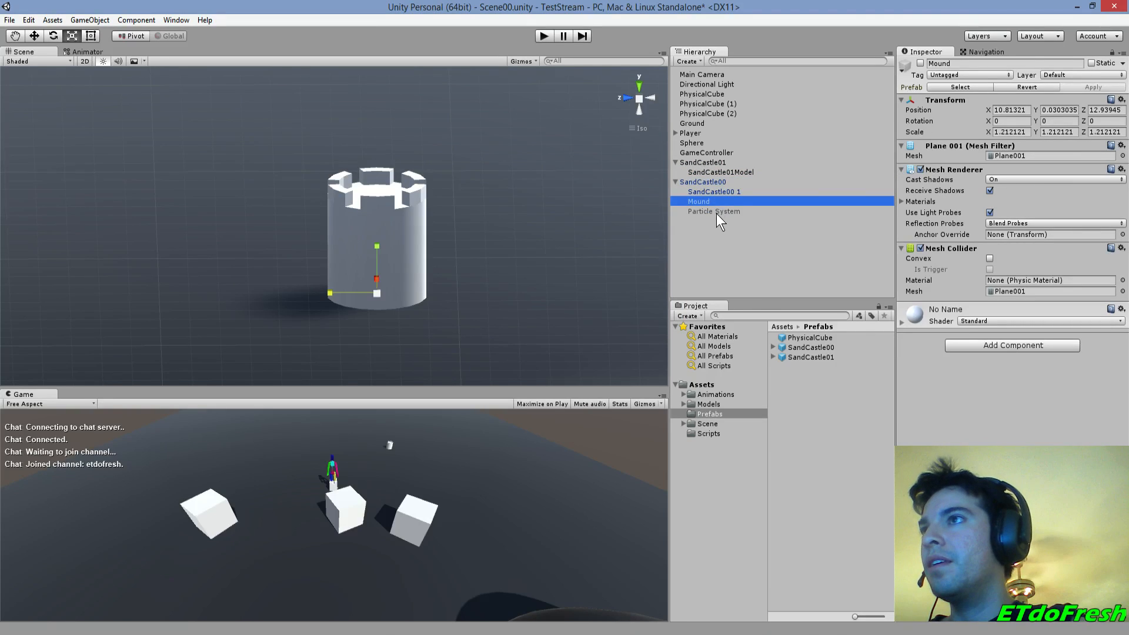
left_click(742, 212)
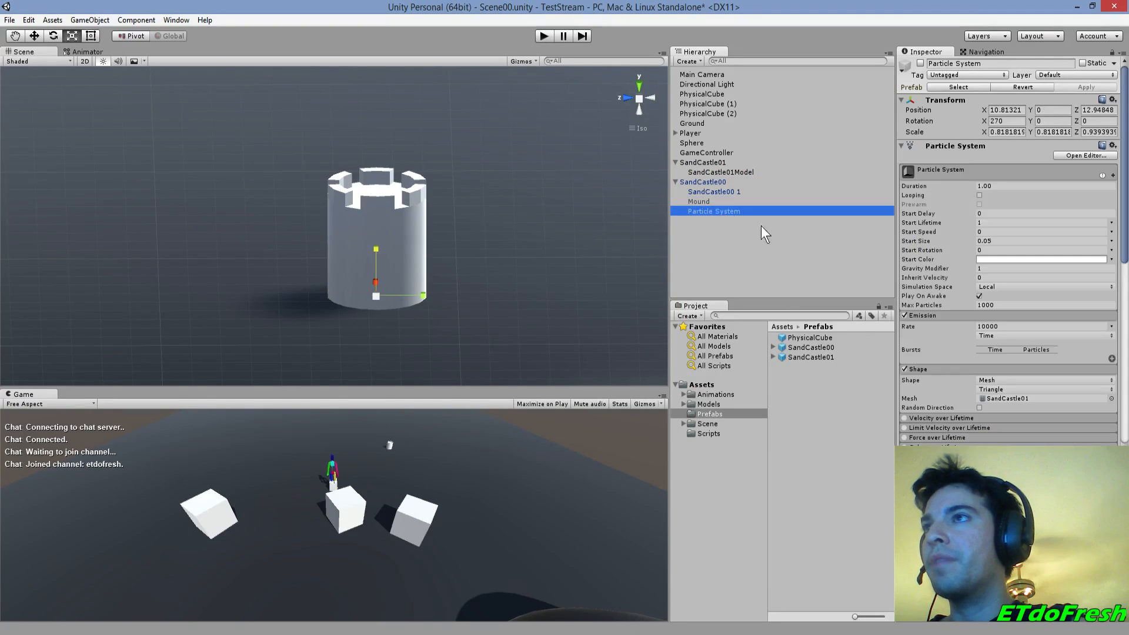
left_click(1112, 398)
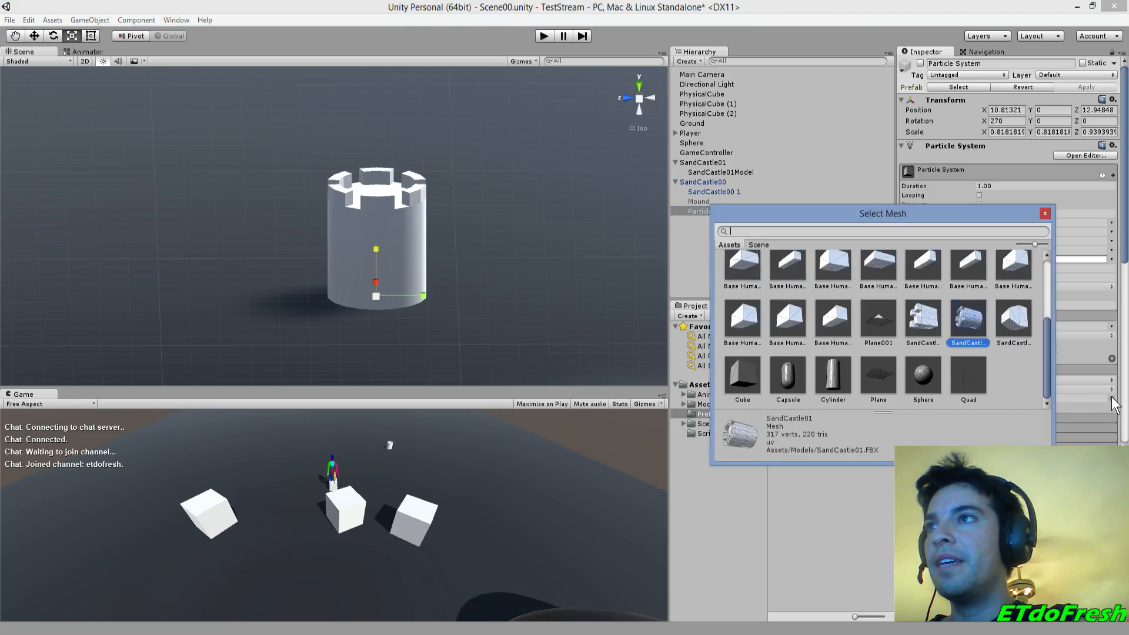
left_click(925, 321)
double_click(930, 322)
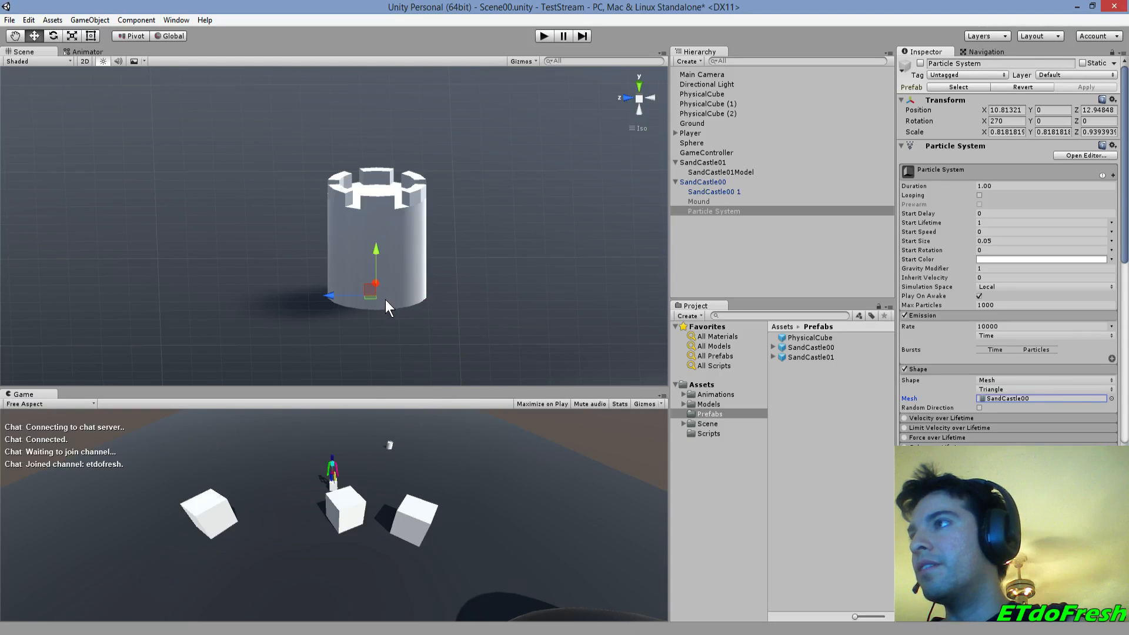
- Move Mound and Particle System from SandCastle00 back under SandCastle01
left_click(700, 181)
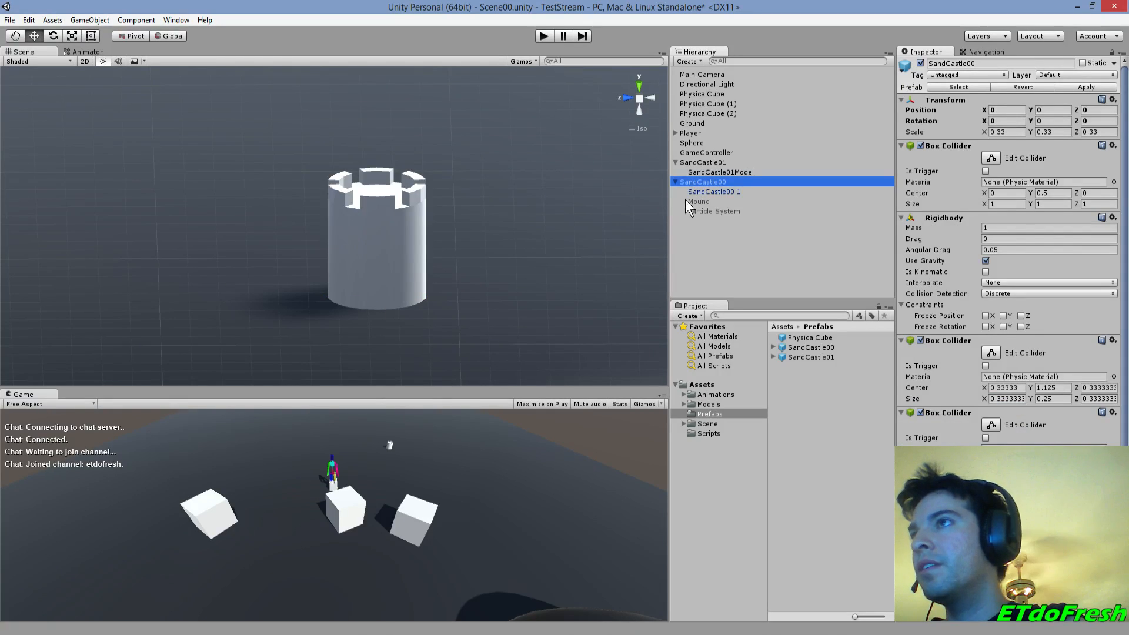
left_click(700, 202)
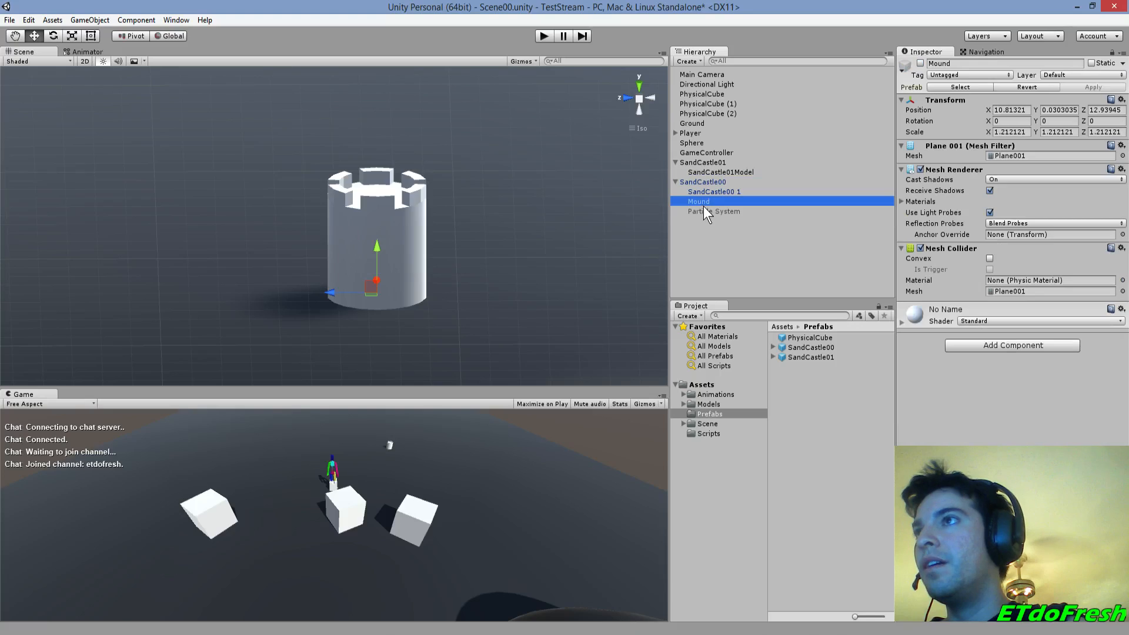
left_click(703, 208, "shift")
left_click_drag(701, 207, 703, 165)
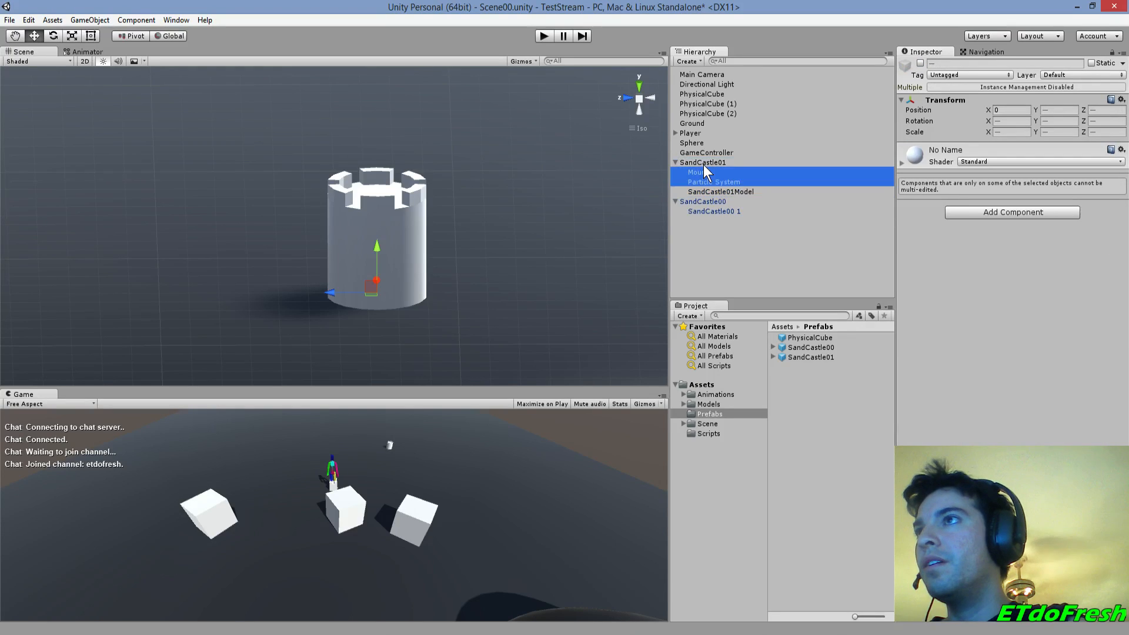
left_click(813, 357)
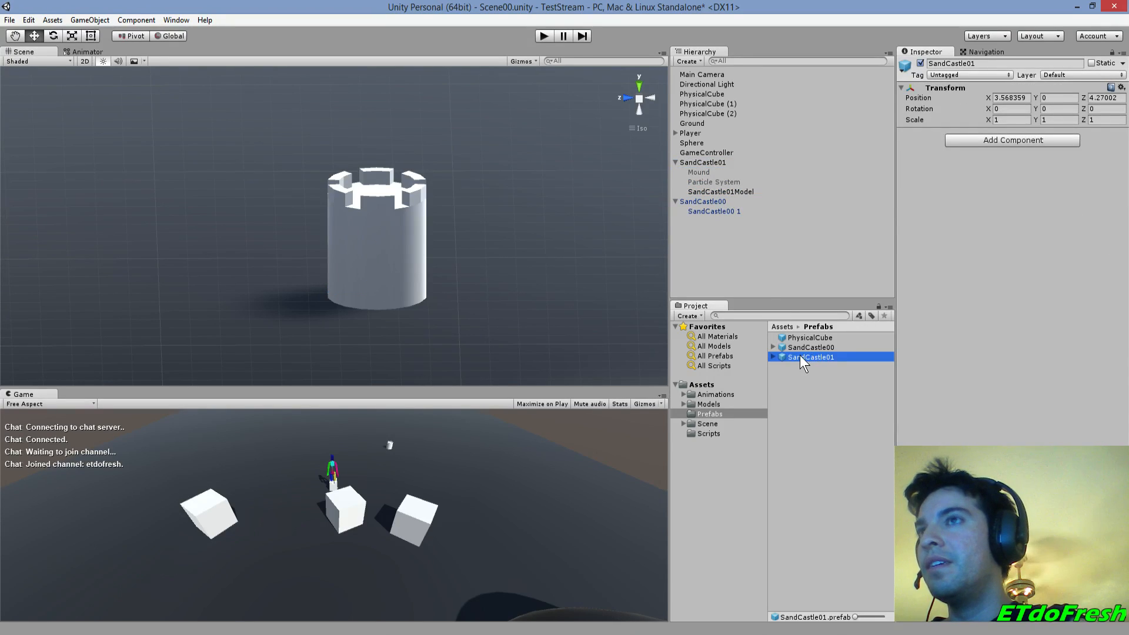
left_click_drag(770, 357, 769, 357)
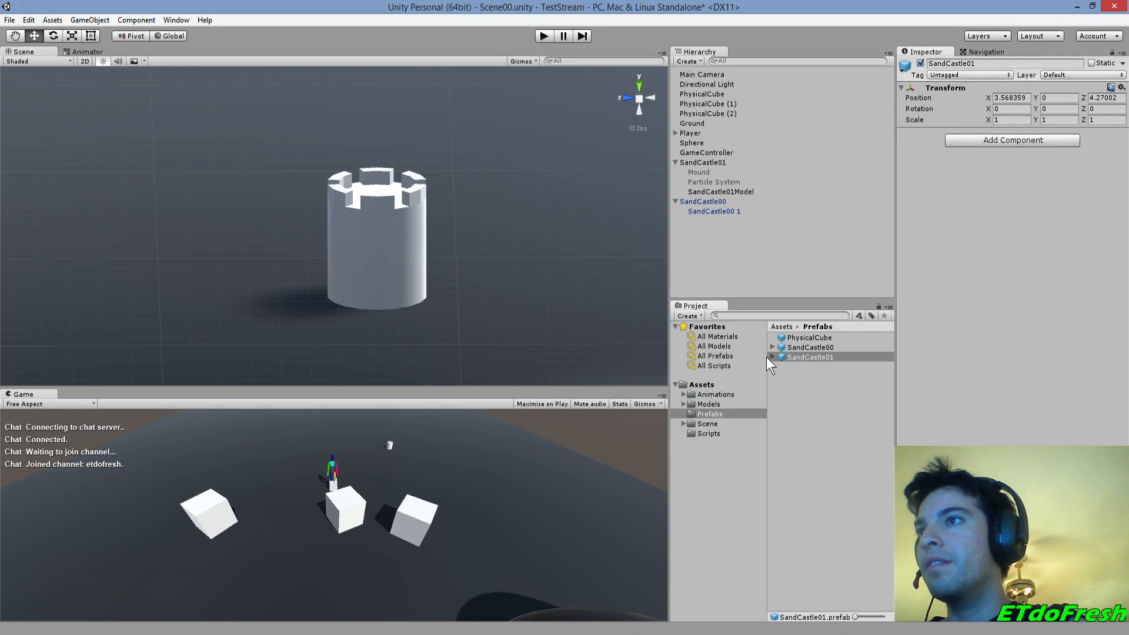
left_click(773, 357)
left_click(773, 357)
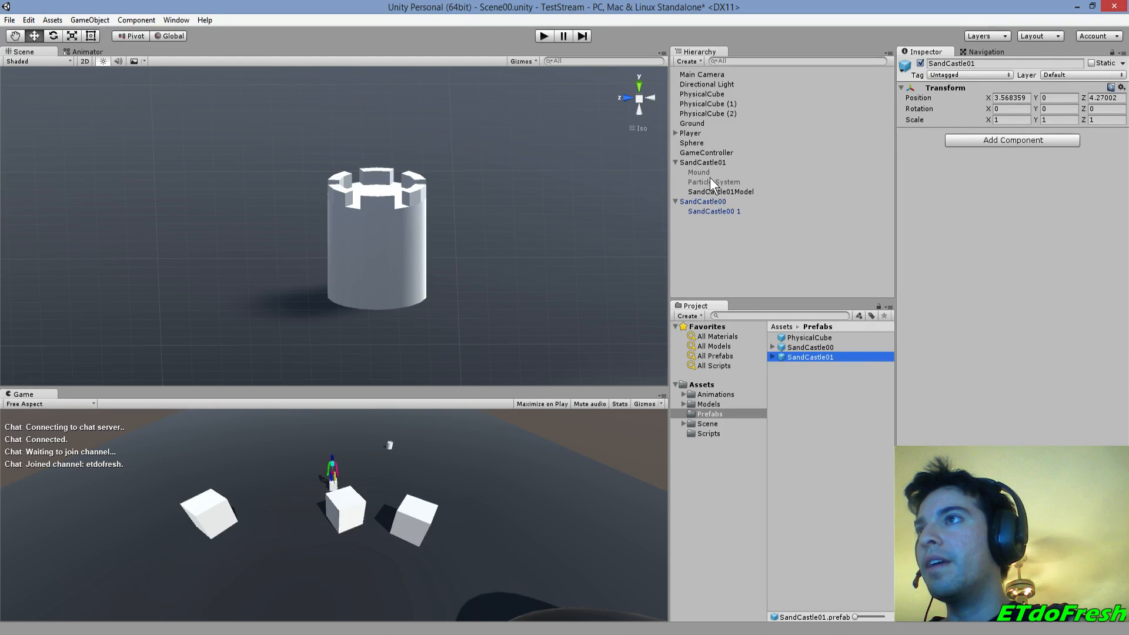
left_click(703, 163)
key("Delete")
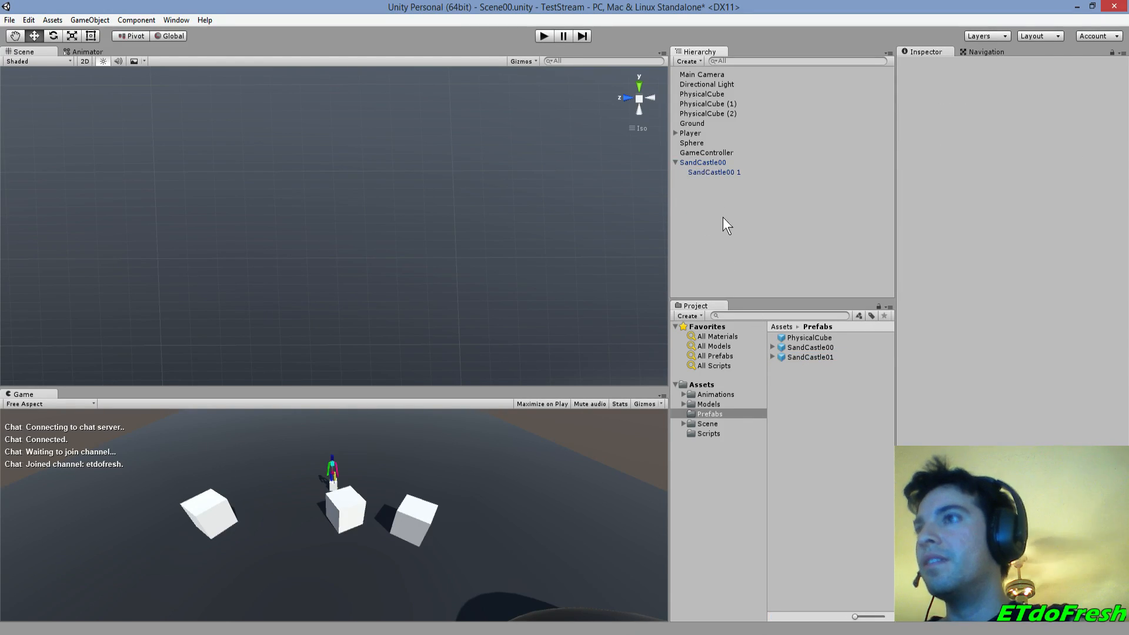
key("ctrl+z")
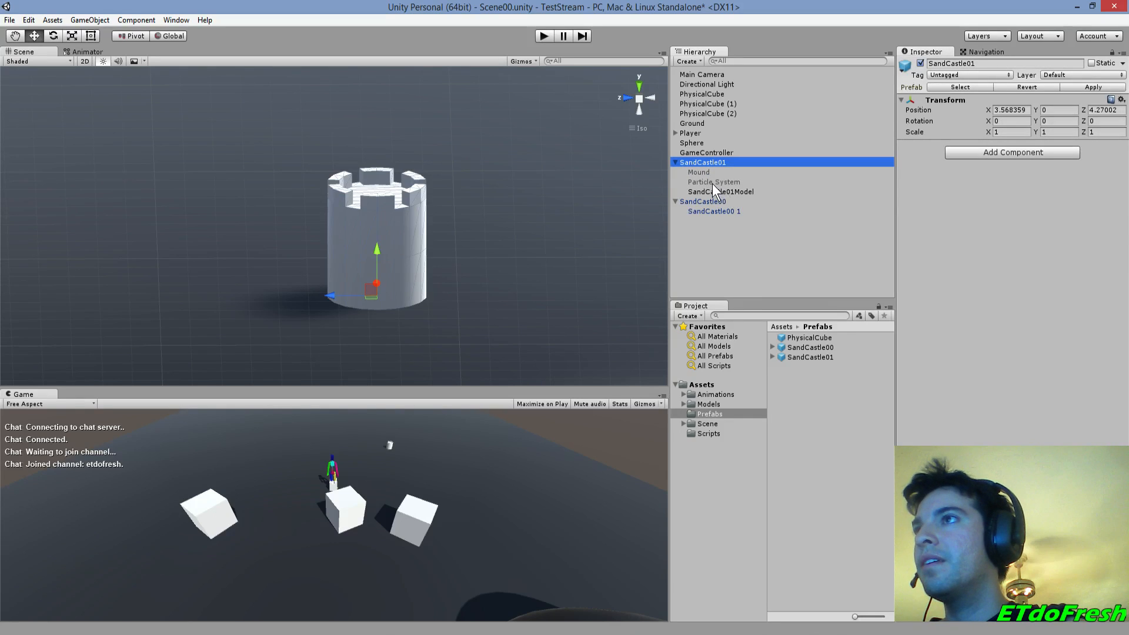
- Duplicate SandCastle01's Mound and Particle System and place the copies under SandCastle00
left_click(711, 182)
left_click(705, 175, "shift")
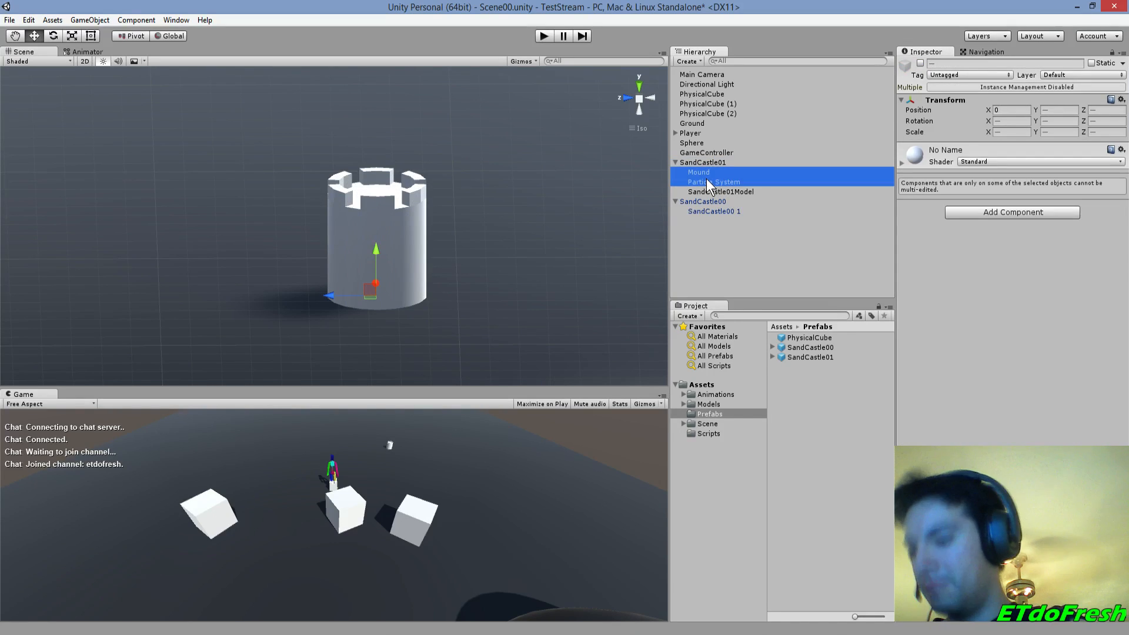
key("ctrl+d")
left_click_drag(722, 197, 710, 218)
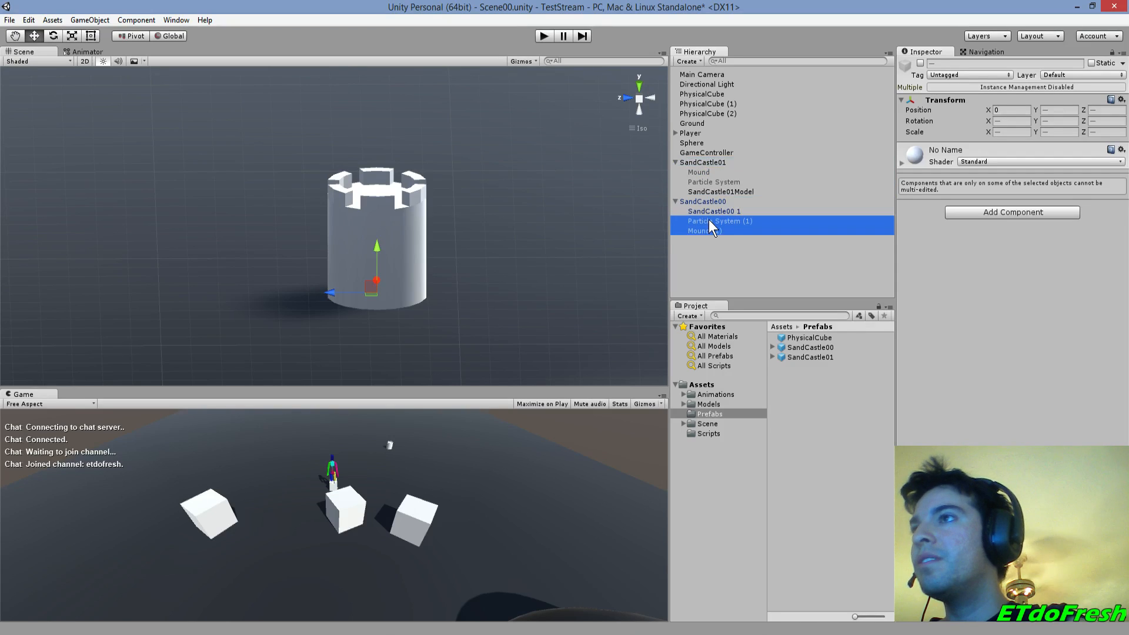
- Rename the two copies under SandCastle00 as Particle System and Mound, without the number suffix
left_click(737, 219)
left_click(739, 222)
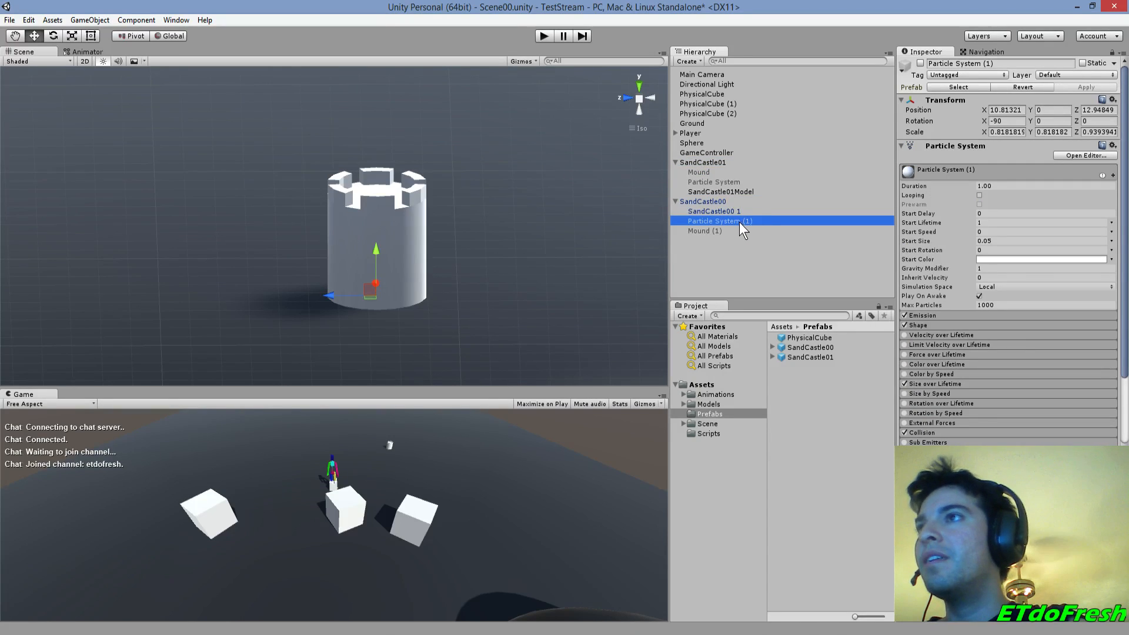
left_click(717, 231)
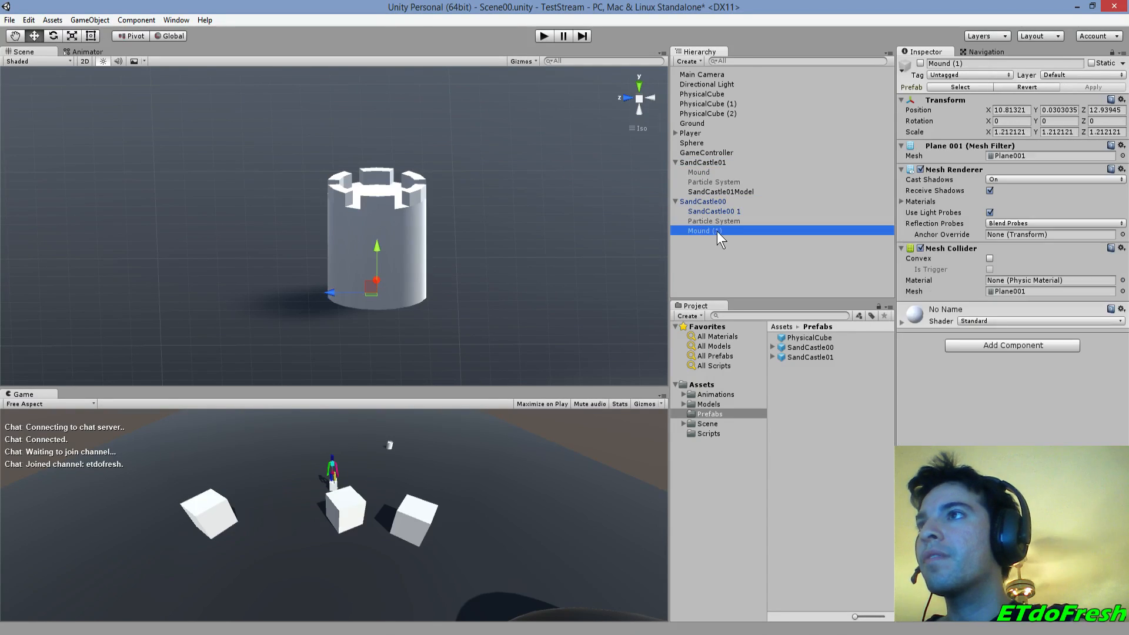
left_click(712, 232)
key("BackSpace")
key("BackSpace")
key("BackSpace")
key("BackSpace")
key("Return")
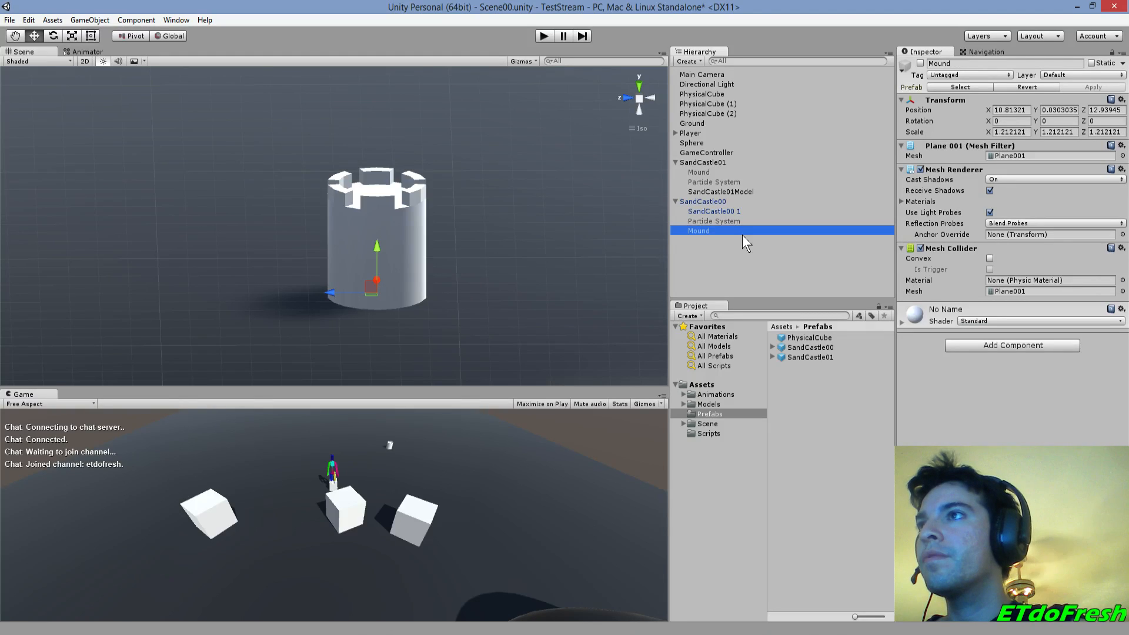
- Deactivate the SandCastle00 1 model and move SandCastle00 along the Z axis, clear of the player's legs
left_click(732, 211)
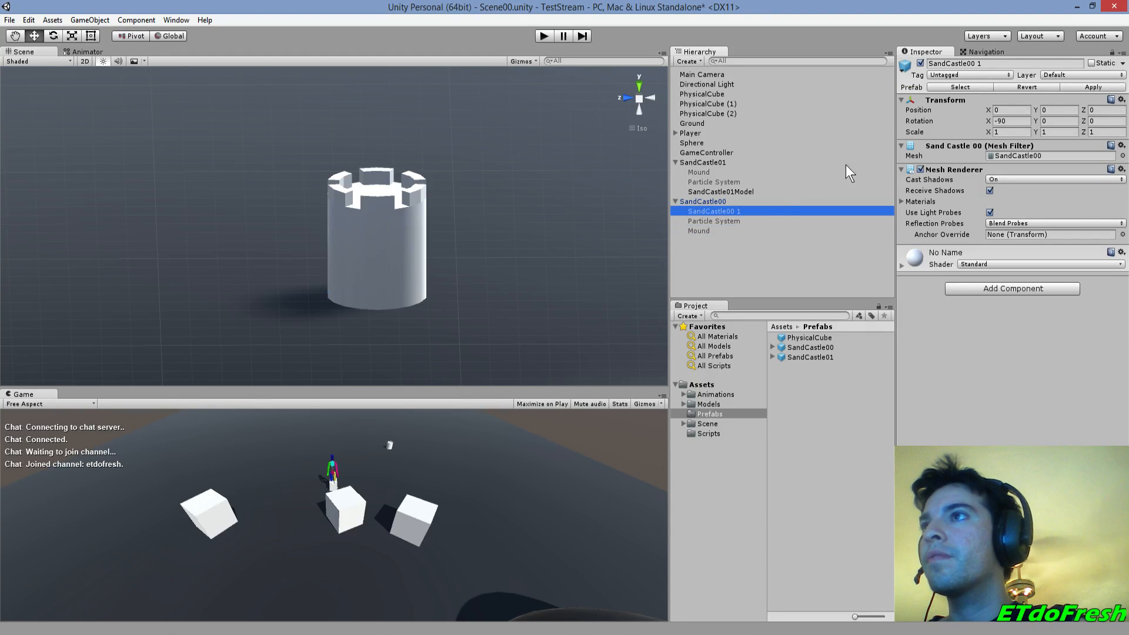
left_click(920, 64)
double_click(717, 200)
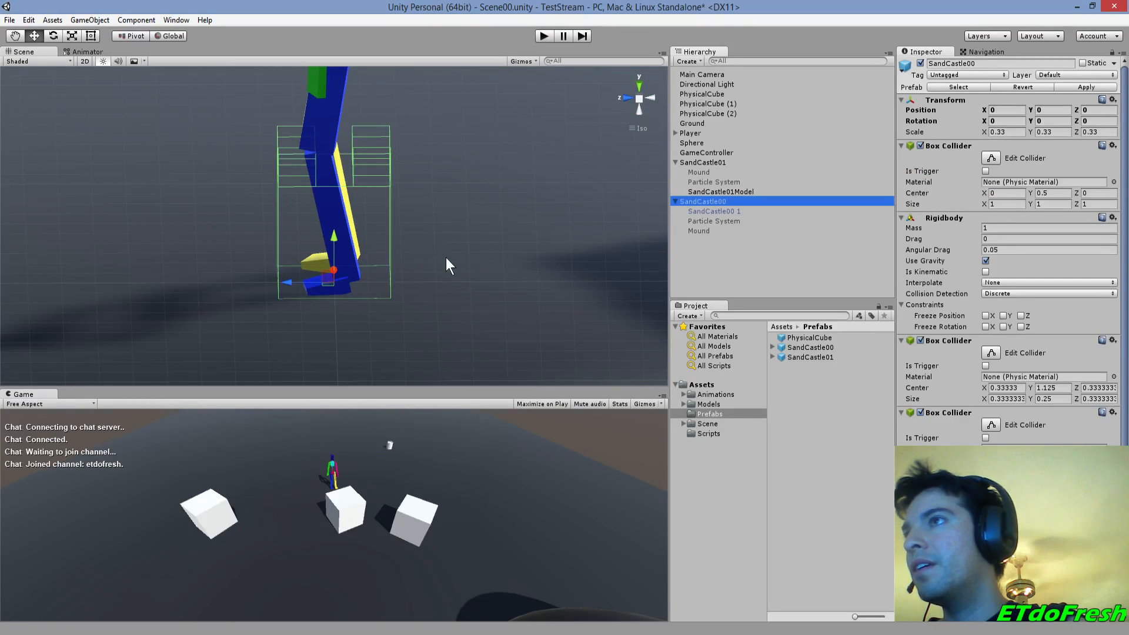
left_click_drag(288, 281, 137, 287)
- Activate SandCastle00's Particle System and try simulating its effect in the scene, then stop the simulation
left_click(709, 222)
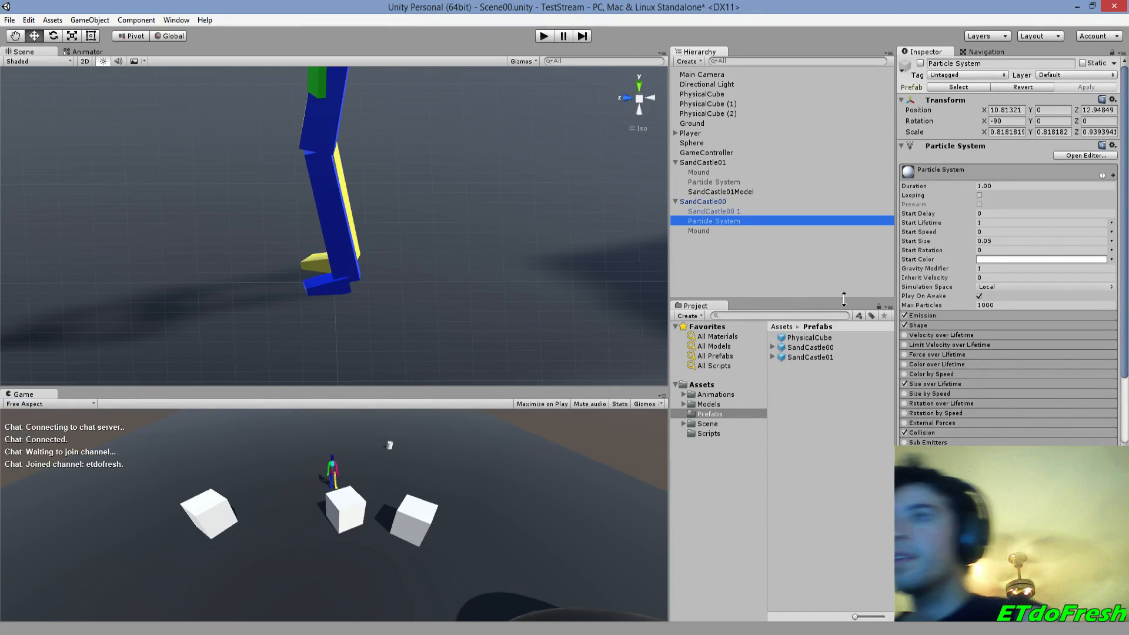
left_click(920, 63)
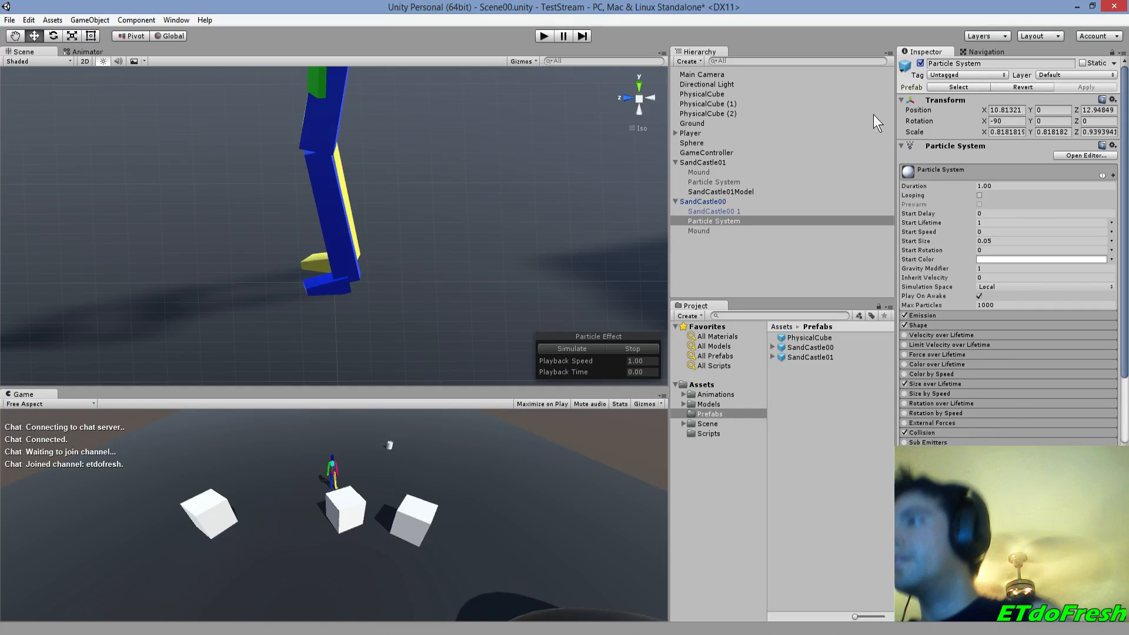
left_click(558, 348)
left_click(635, 349)
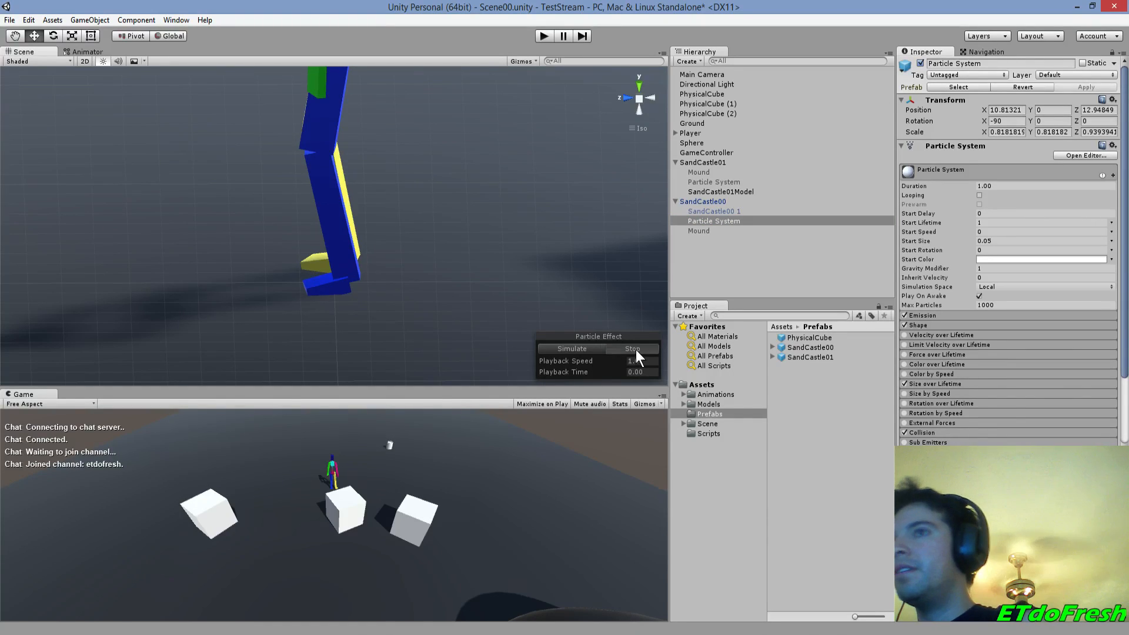
- Set the local position of SandCastle00's Particle System to 0, 0, 0
left_click(1016, 112)
type("0")
key("Tab")
key("Tab")
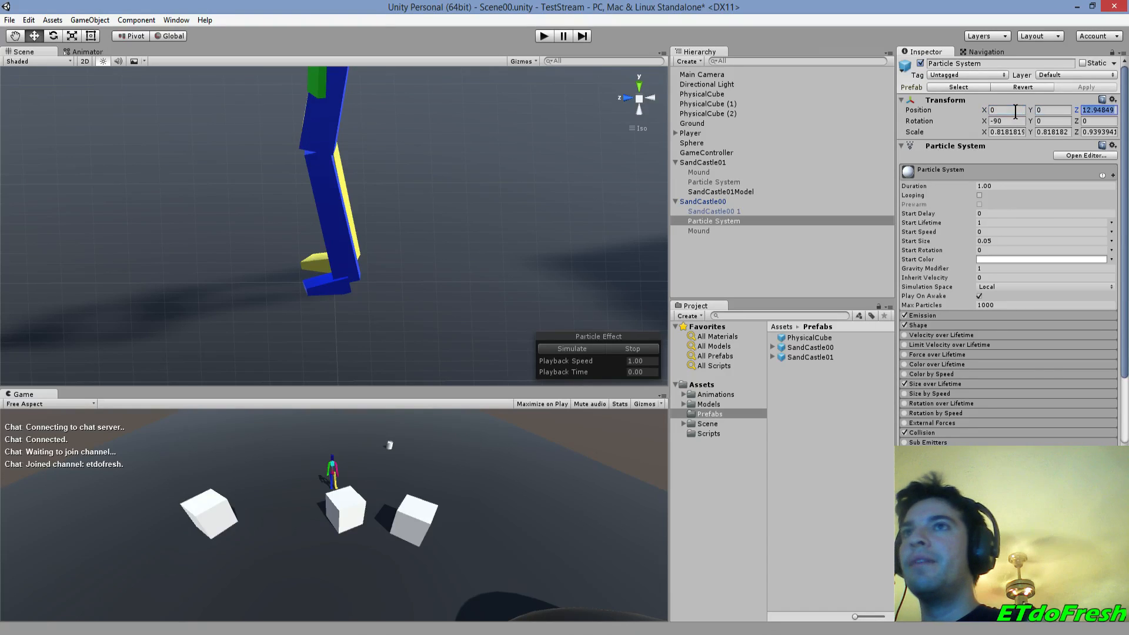
type("0")
key("Return")
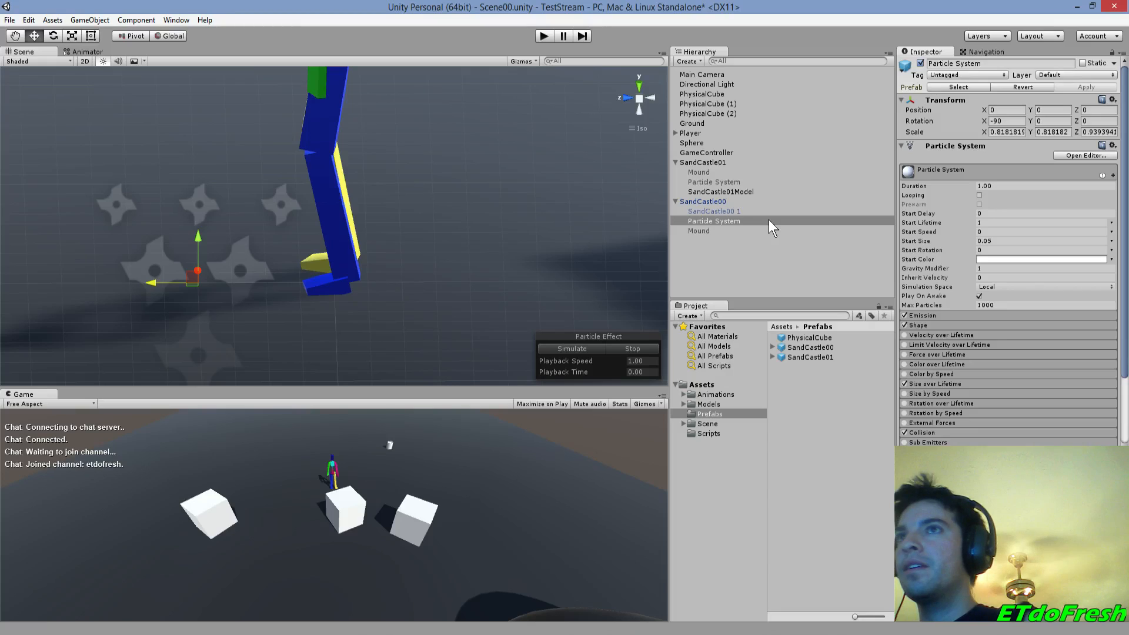
- Match the scale of SandCastle00's Particle System to SandCastle01's: X 0.27, Y 0.27, Z 0.31
left_click(721, 183)
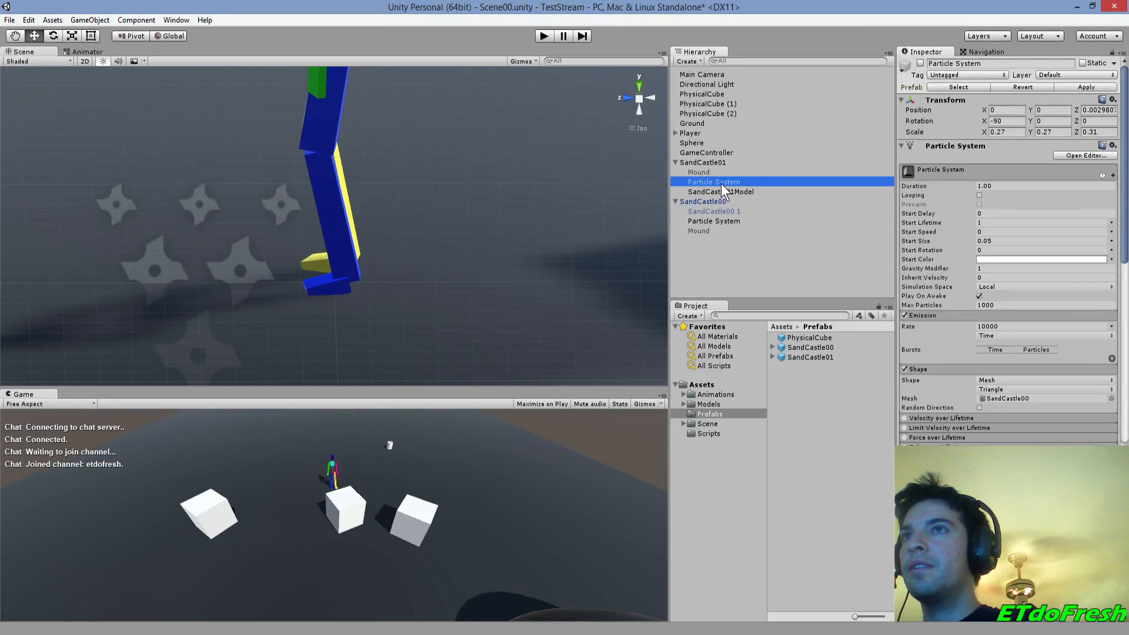
left_click(716, 220)
left_click(1011, 132)
type("0.27")
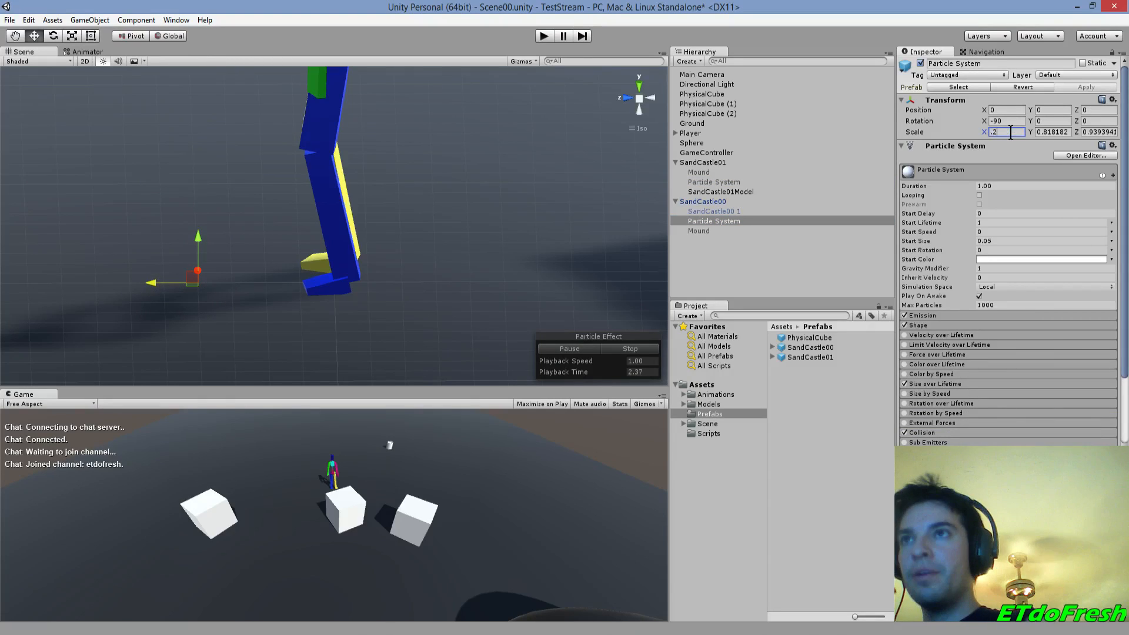
key("Tab")
type(".2")
type("0.3")
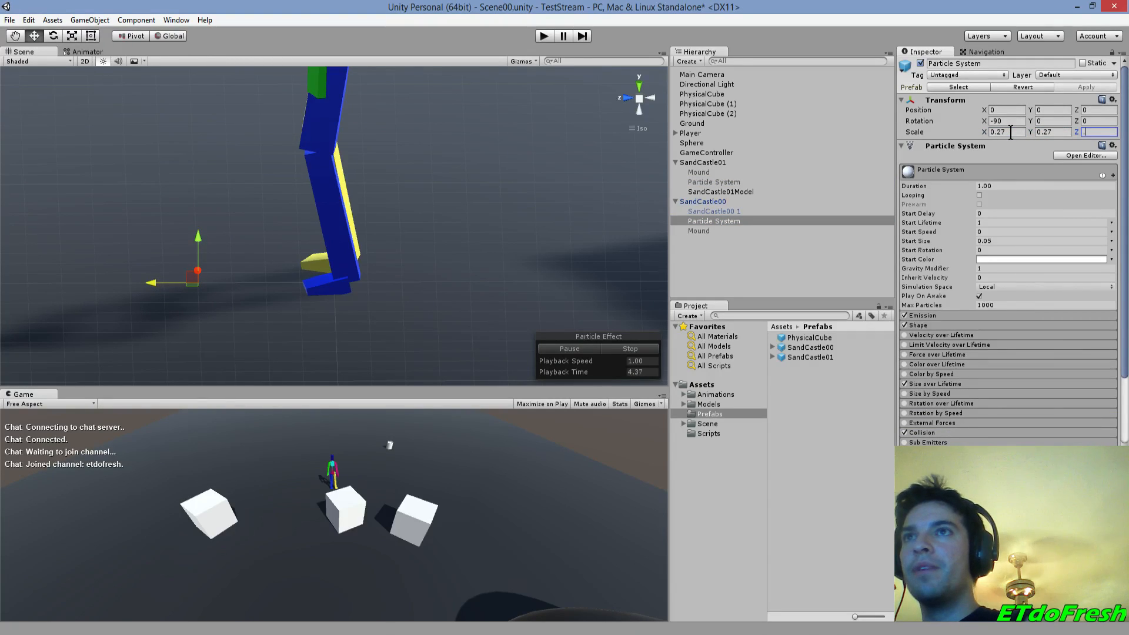
left_click(705, 183)
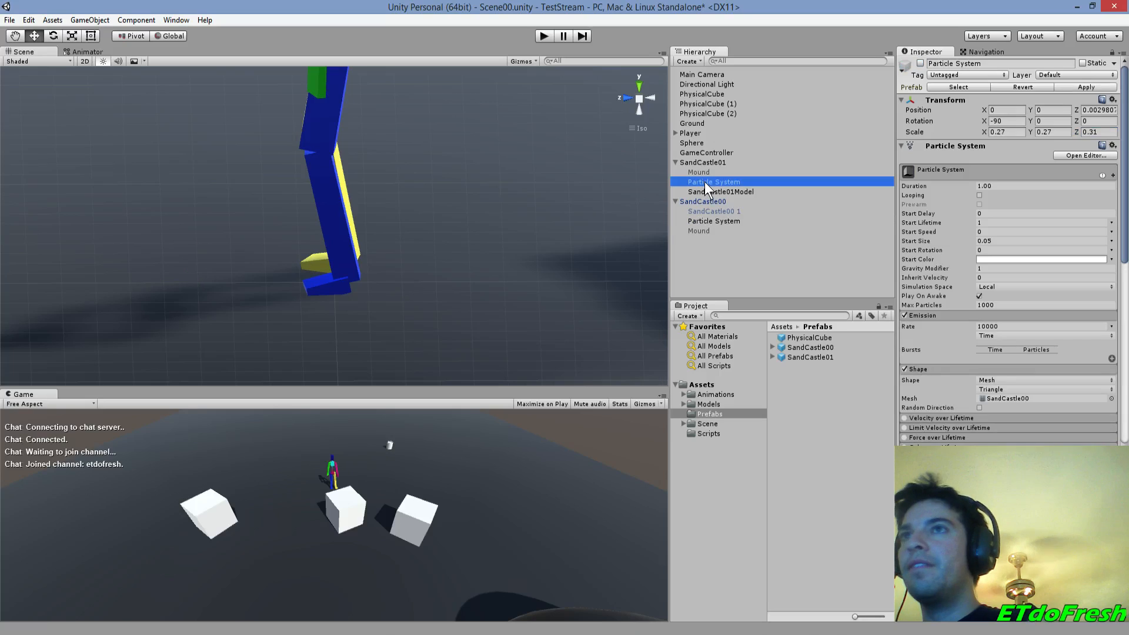
left_click(714, 221)
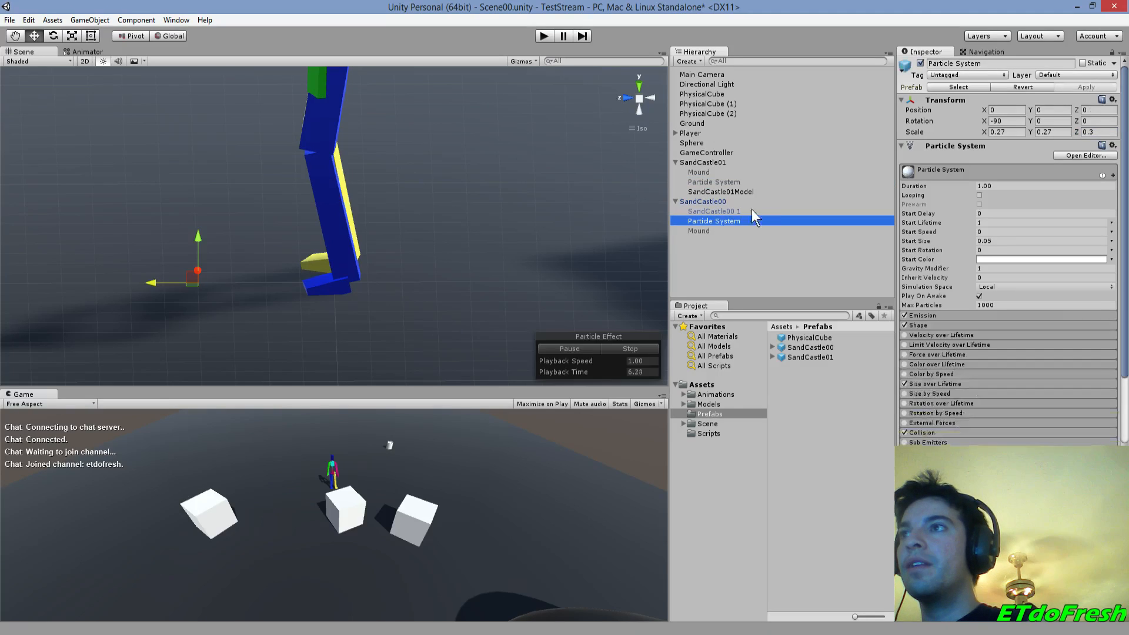
left_click(1099, 132)
left_click(1105, 133)
type("1")
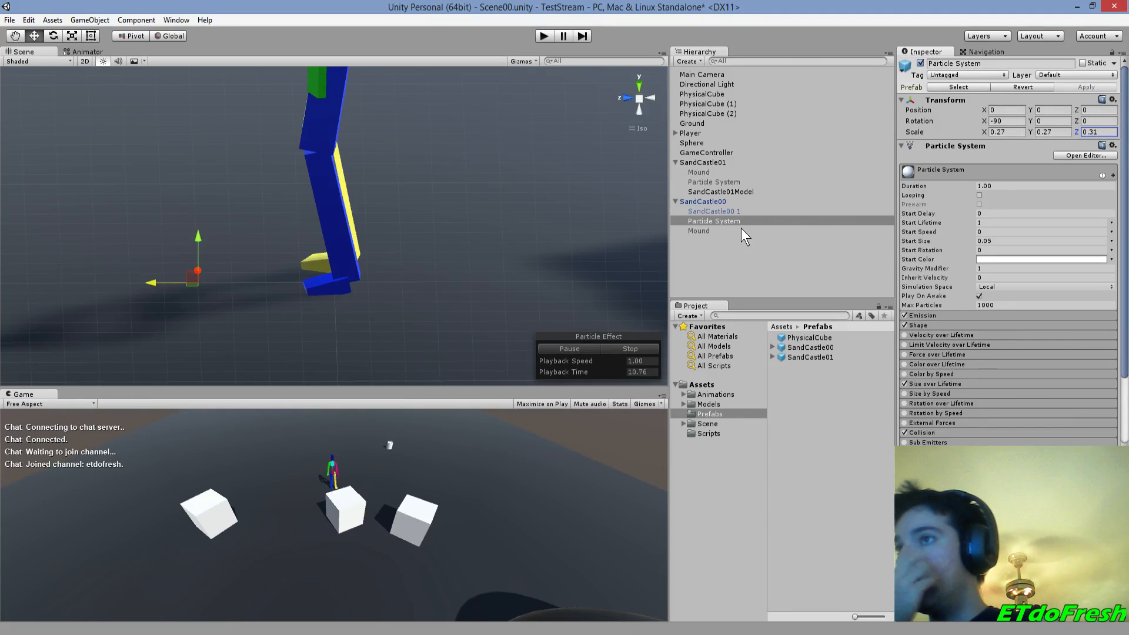
- Set the local position of SandCastle00's Mound to 0, 0, 0
left_click(709, 231)
left_click(1018, 111)
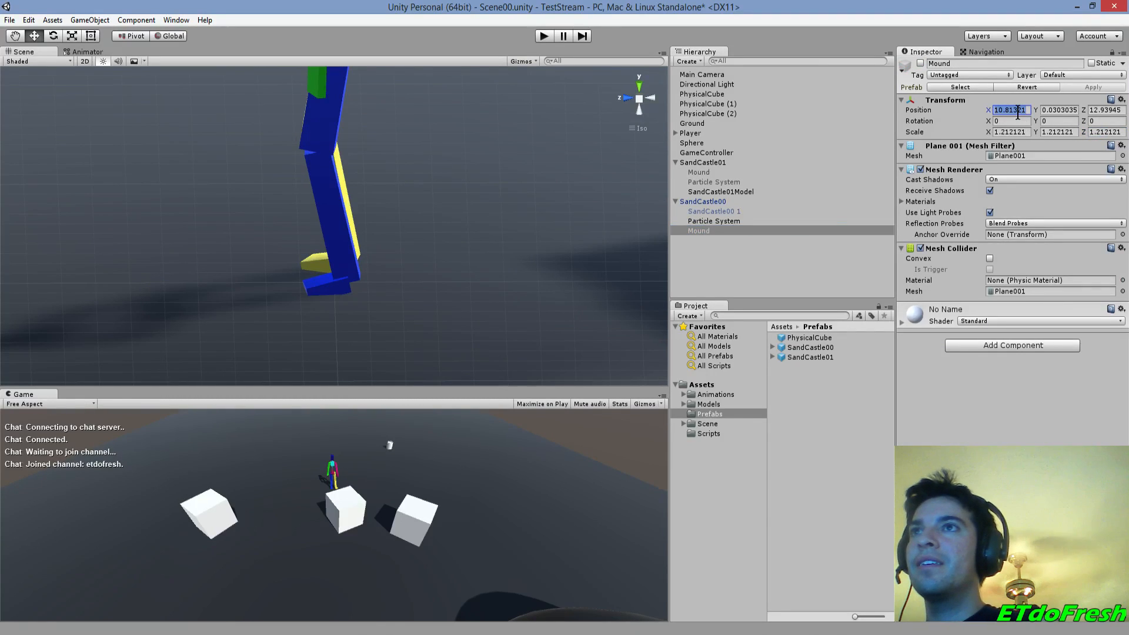
type("0")
key("Tab")
type("0")
key("Tab")
type("0")
key("Return")
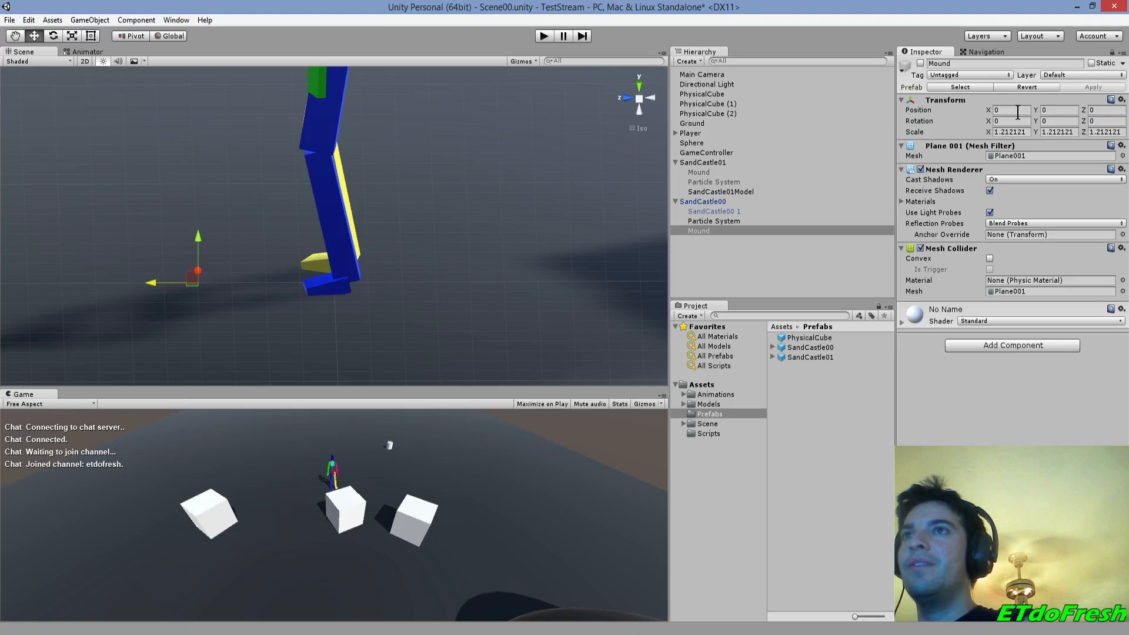
- Save the scene and set the scale of SandCastle00's Mound to 0.4 on all three axes, matching SandCastle01's Mound
left_click(693, 173)
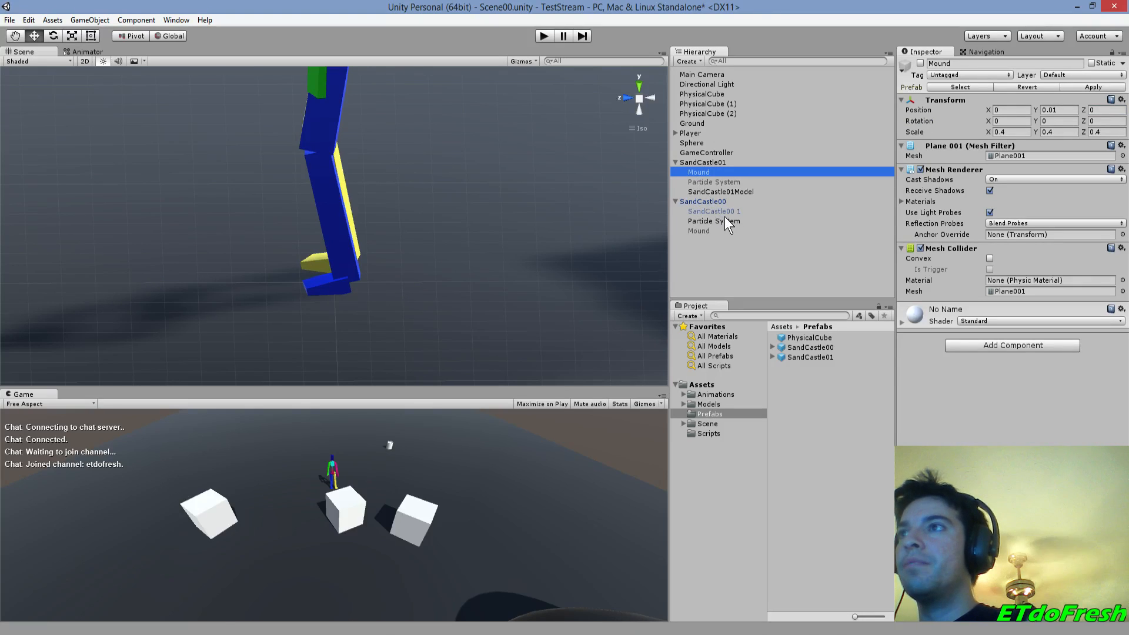
left_click(700, 232)
left_click(1017, 131)
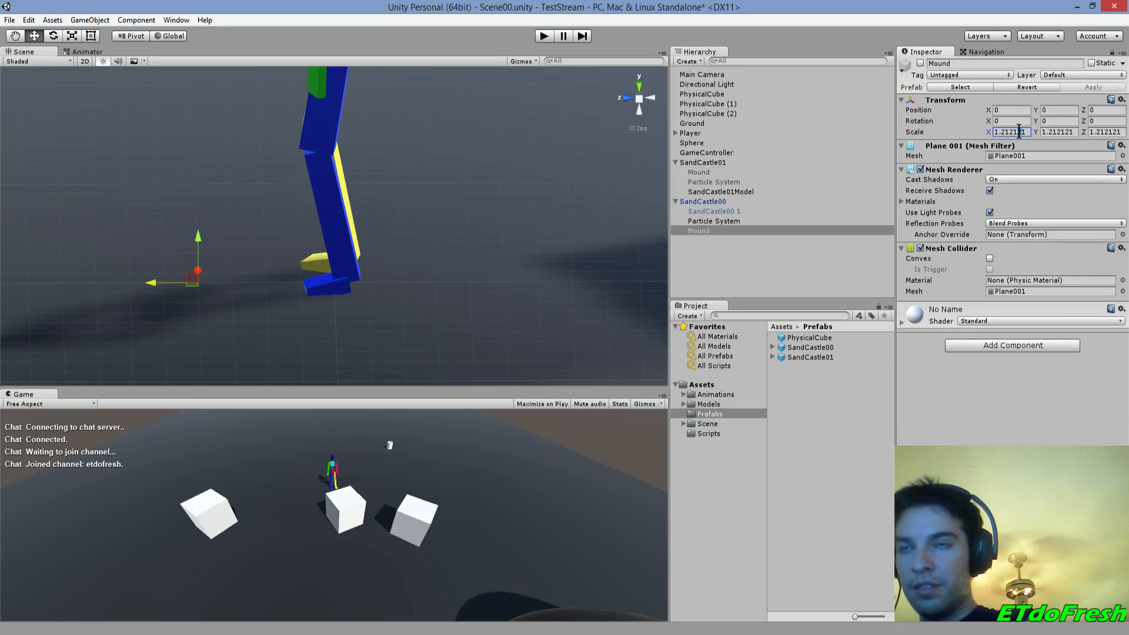
key("ctrl+s")
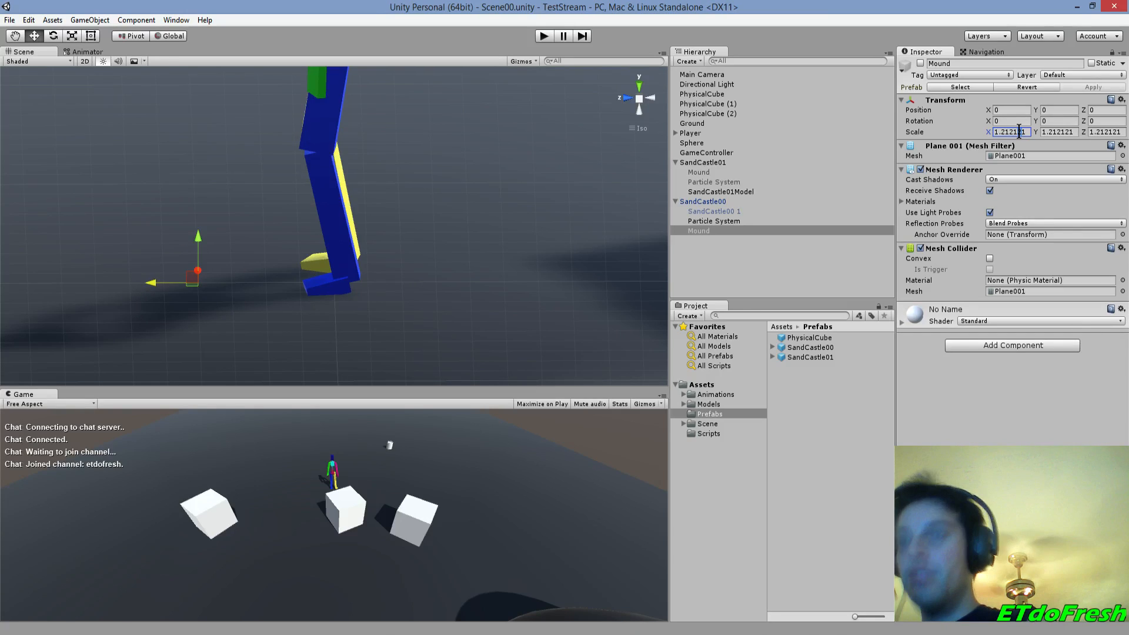
type(".4")
key("Tab")
type(".4")
key("Tab")
type(".4")
key("Return")
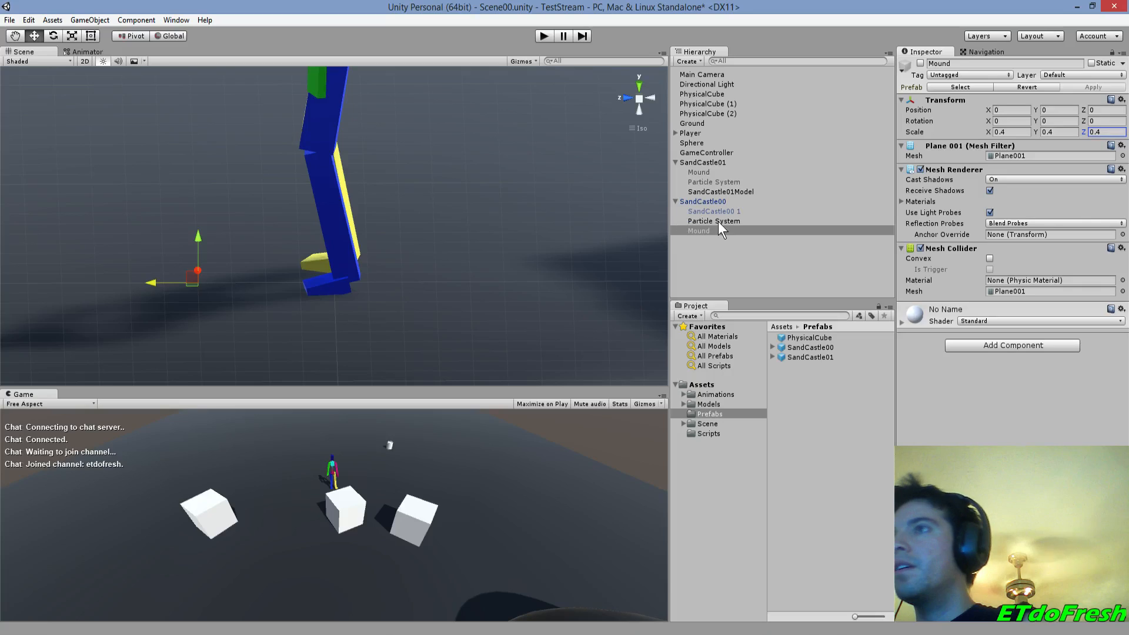
- Set the Y position of SandCastle00's Mound to 0.01
left_click(711, 171)
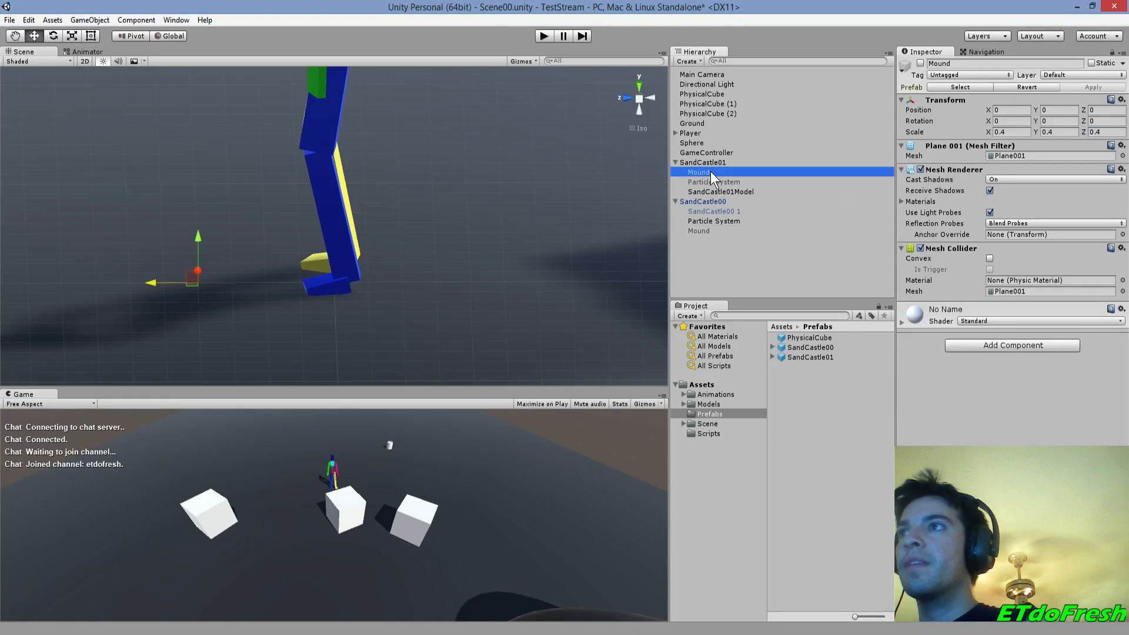
left_click(710, 230)
left_click(1027, 87)
left_click(1054, 111)
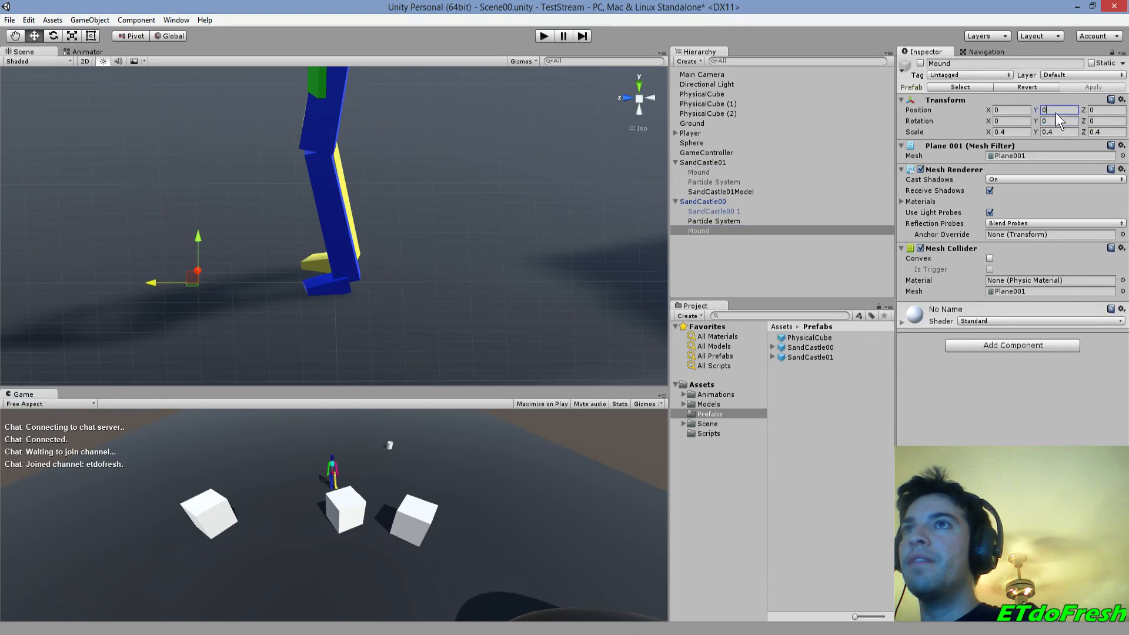
type("0.01")
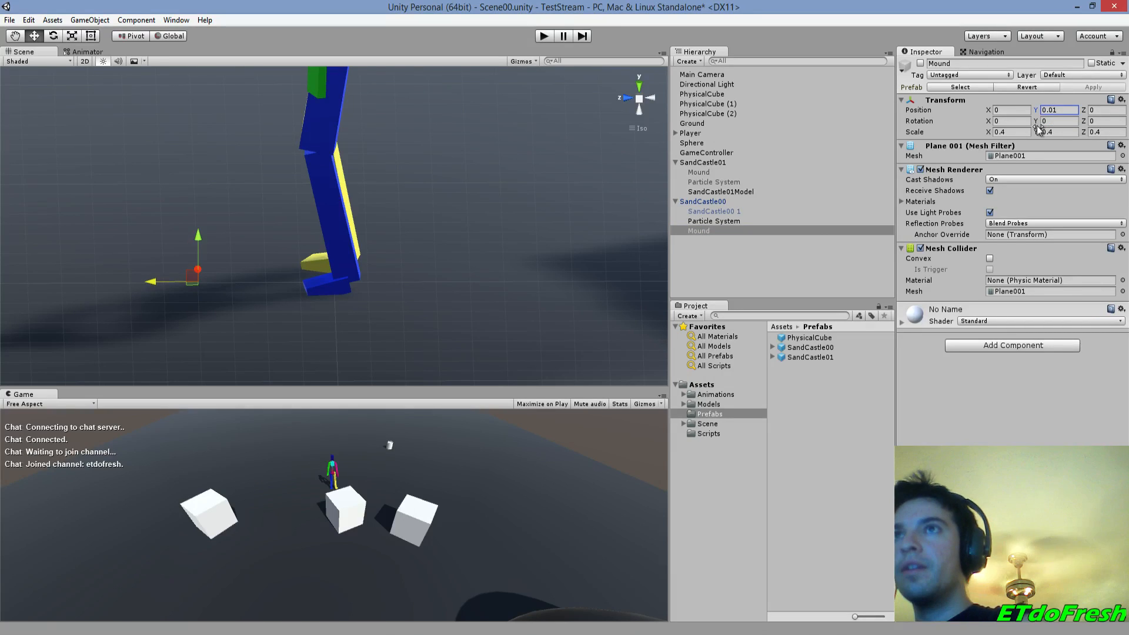
- Activate SandCastle00's Mound and preview the effect of its Particle System in the scene
left_click(921, 63)
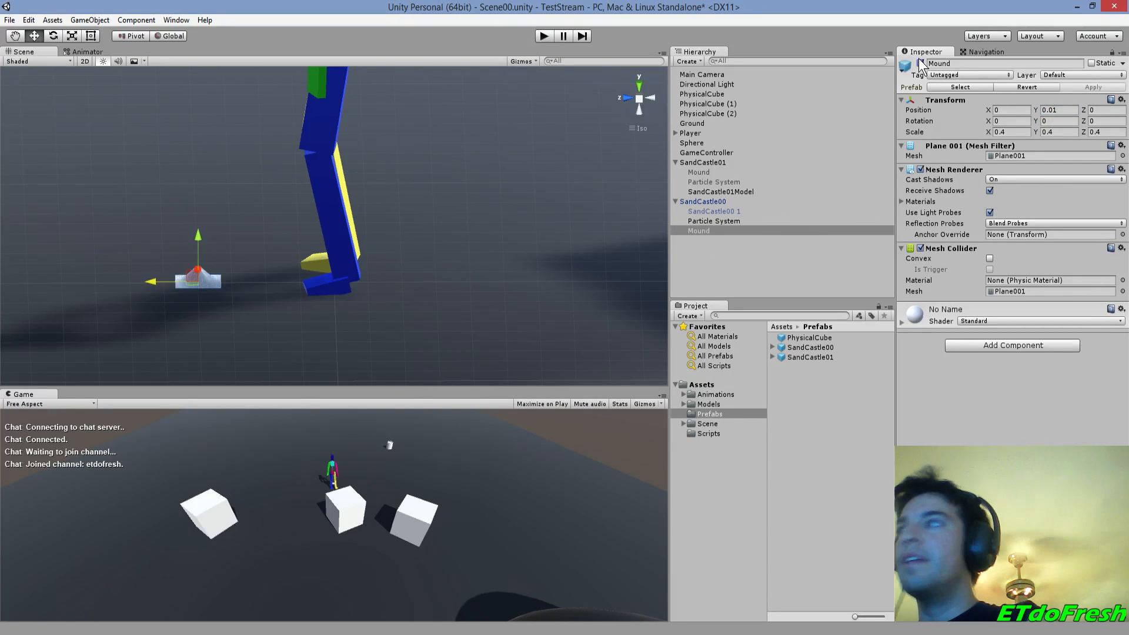
left_click(708, 222)
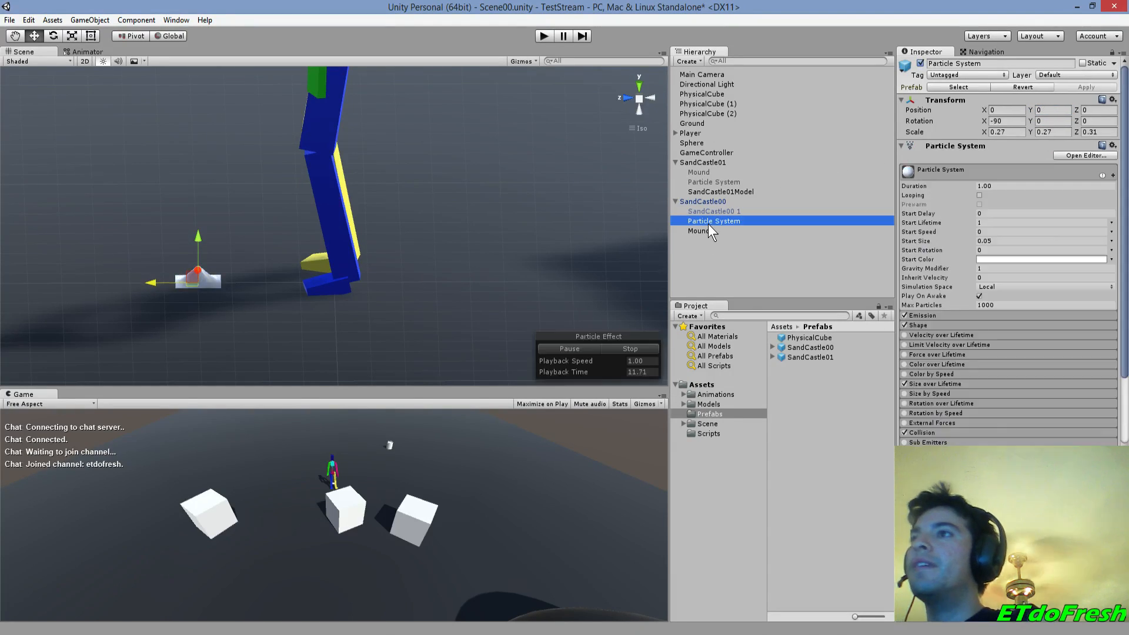
left_click(604, 350)
left_click(585, 348)
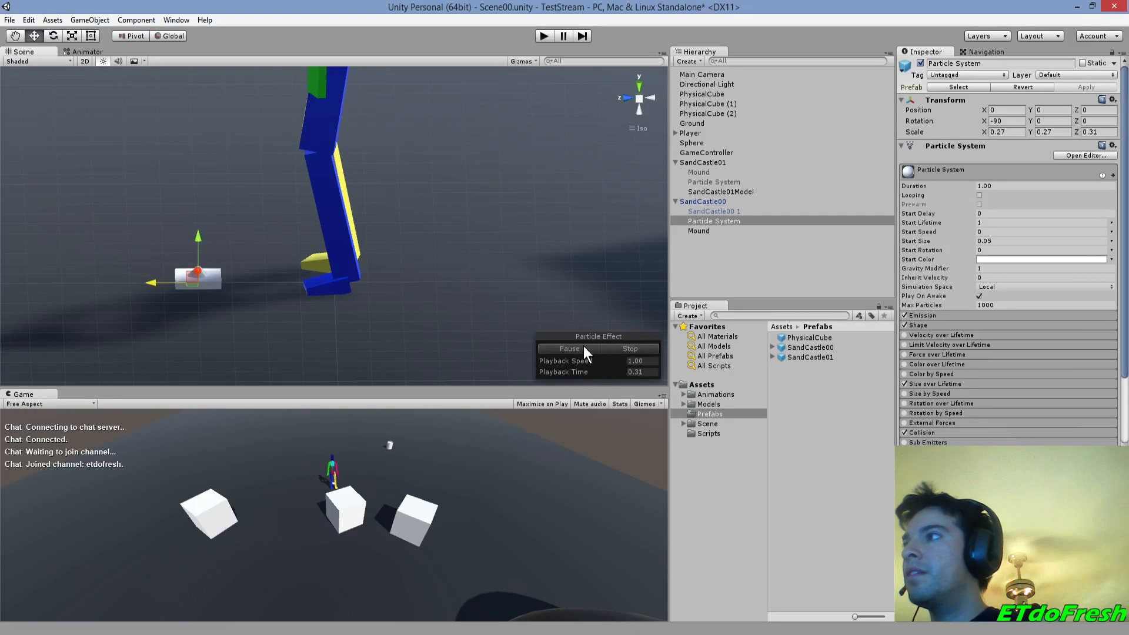
left_click(605, 347)
left_click(576, 348)
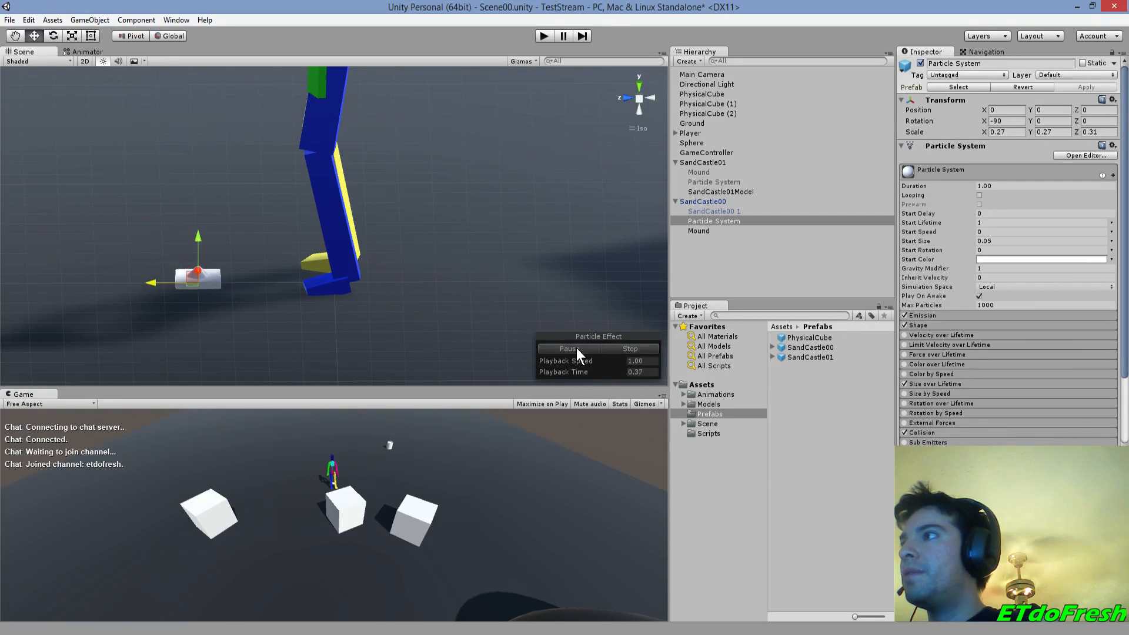
left_click(616, 347)
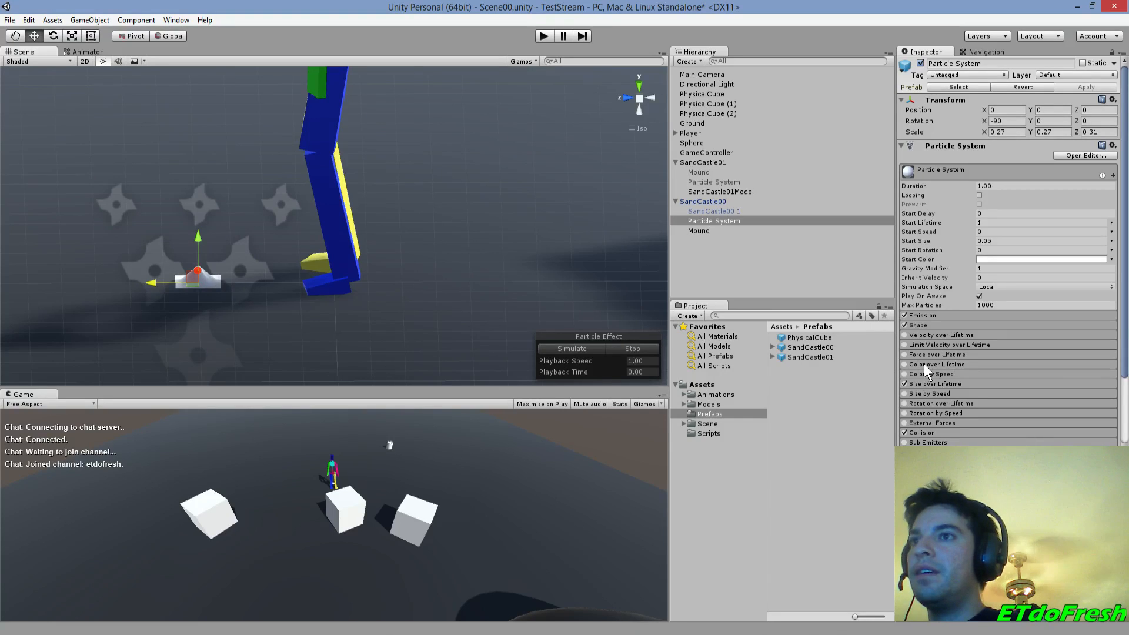
- Expand the Shape module of SandCastle00's Particle System and replay the effect
left_click(958, 325)
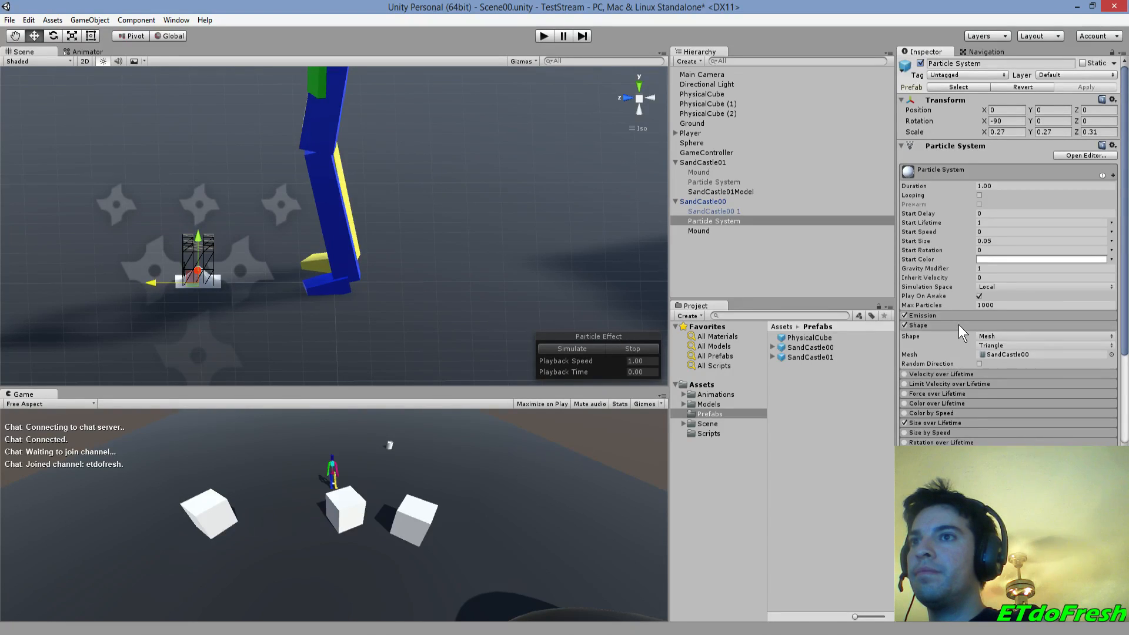
left_click(706, 227)
left_click(720, 214)
left_click(715, 224)
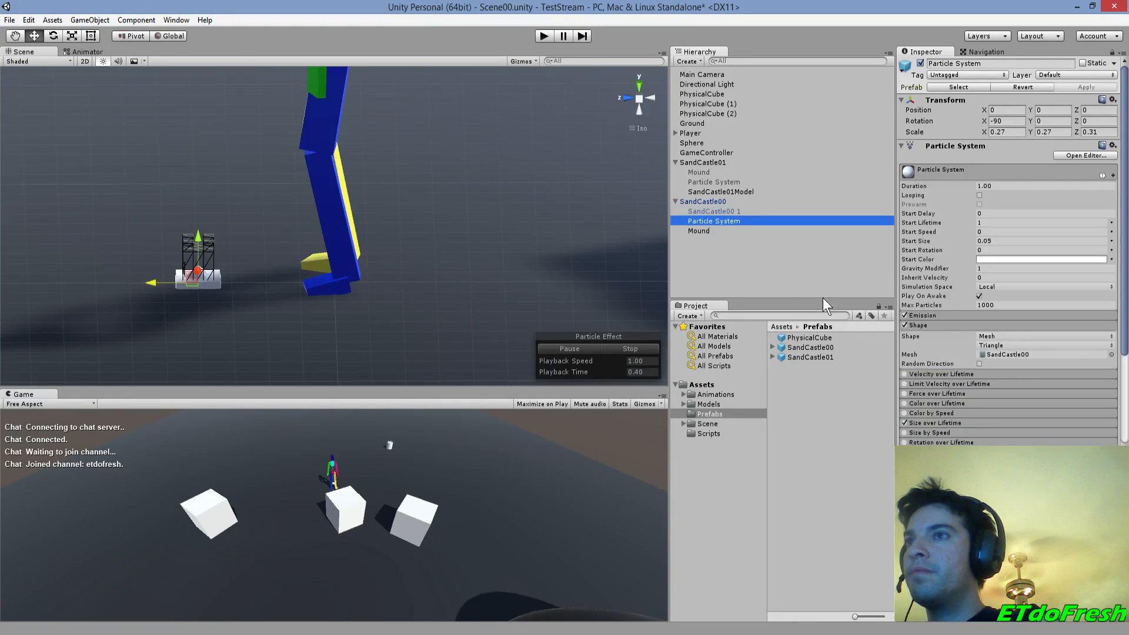
left_click(629, 349)
left_click(589, 347)
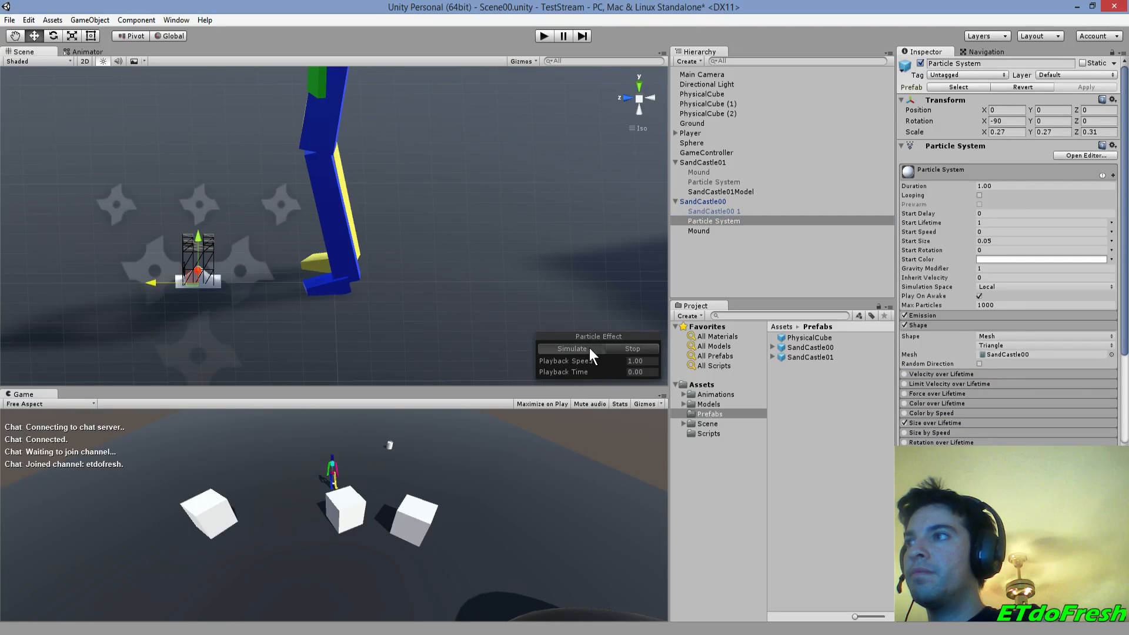
left_click(620, 345)
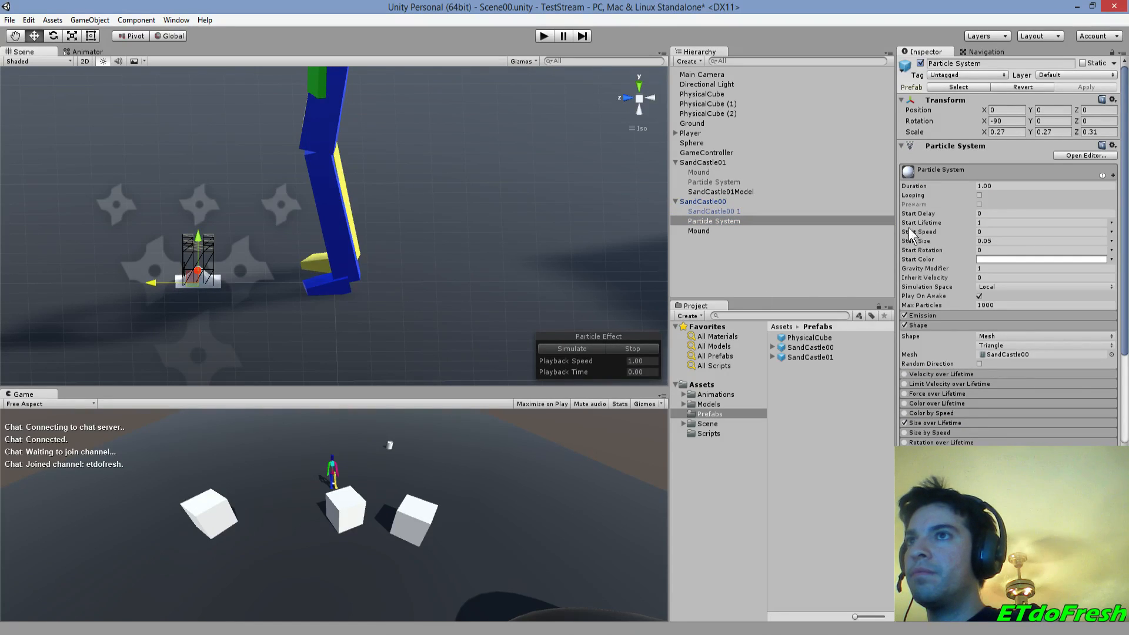
- Enable looping on SandCastle00's Particle System, set its Gravity Modifier to 0 and simulate the effect
left_click(980, 196)
left_click(992, 268)
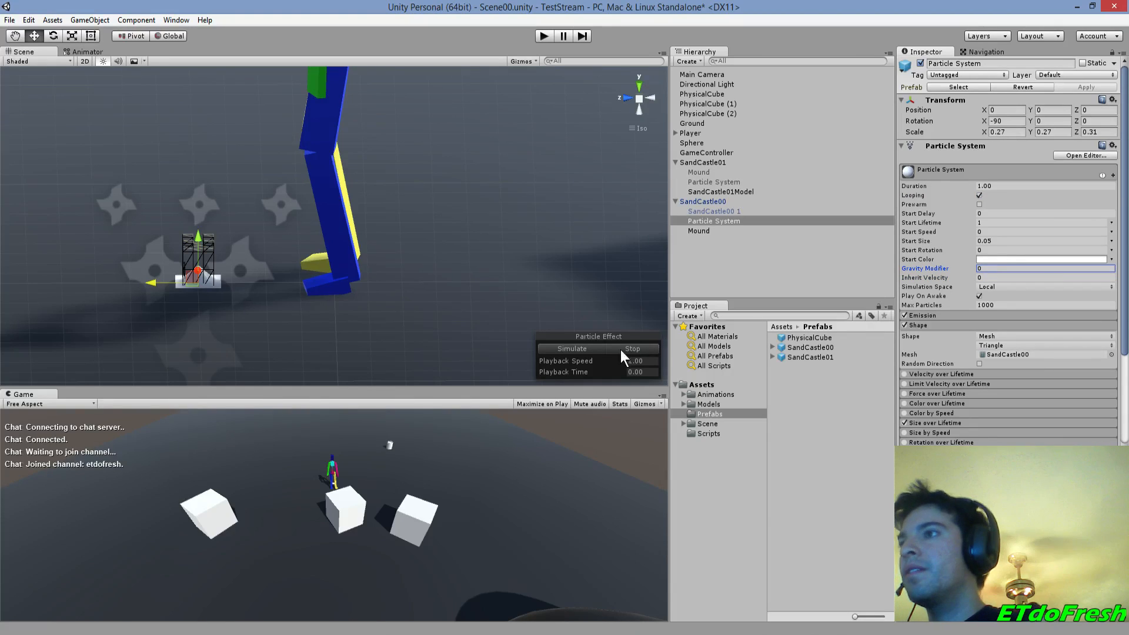
left_click(585, 347)
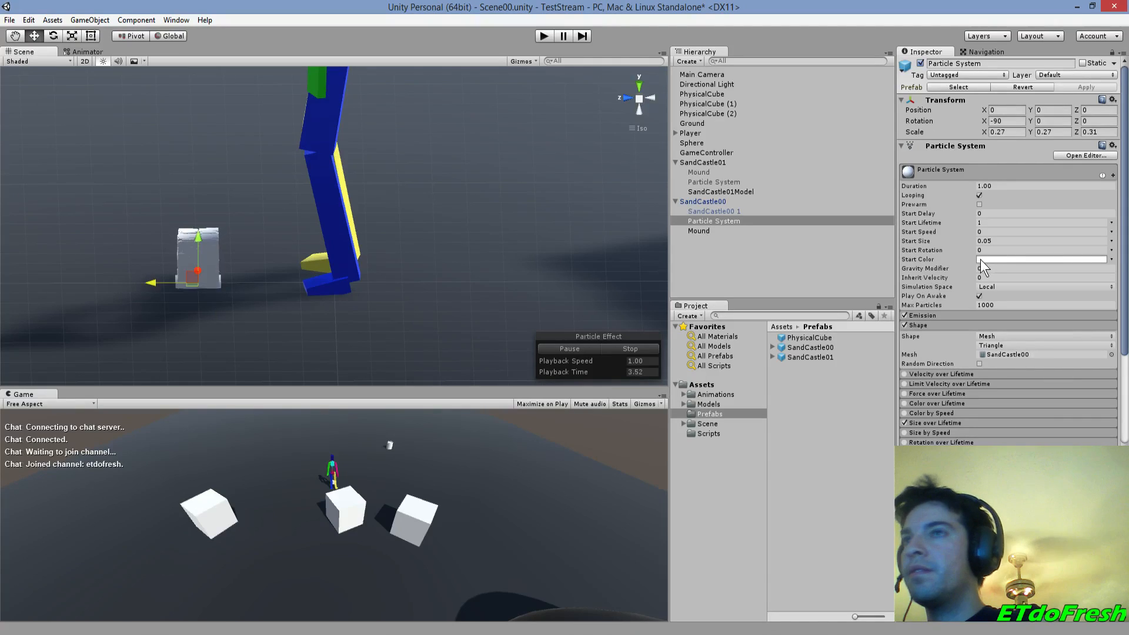
- Set the Particle System's Gravity Modifier to 1 and look over its remaining modules down to Collision
left_click(999, 268)
type("1")
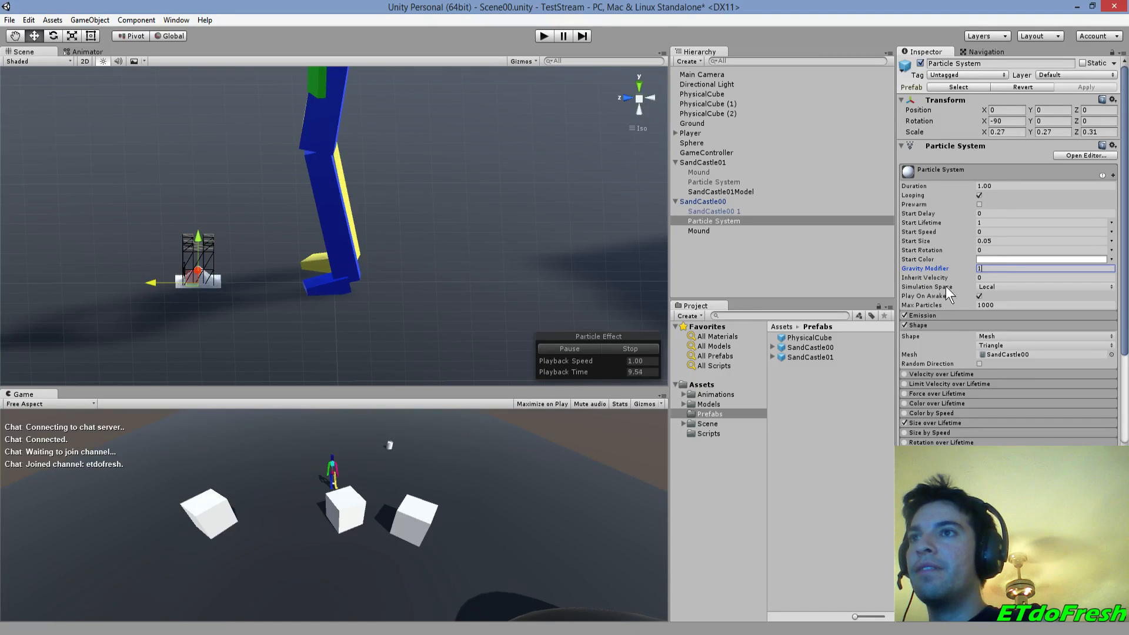
scroll(930, 319, "down", 5)
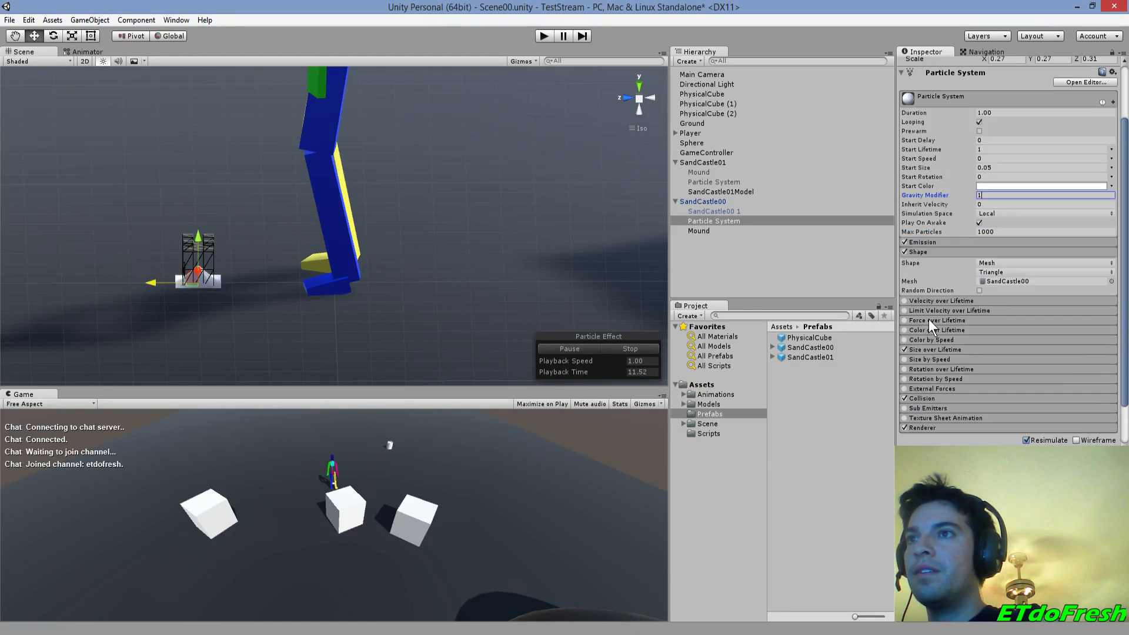
left_click(931, 394)
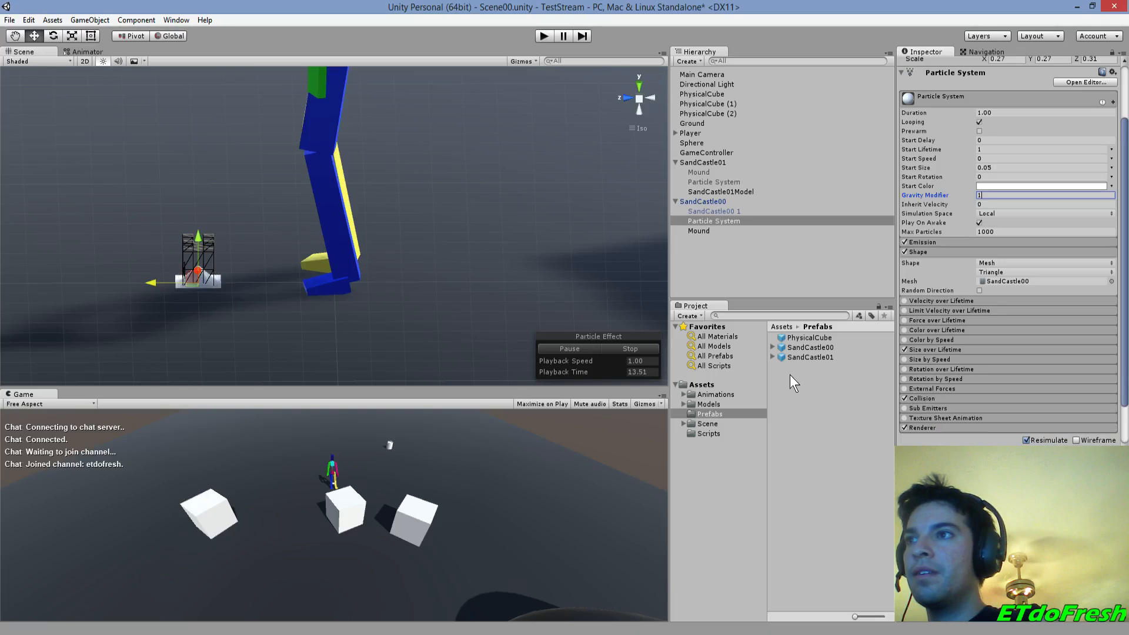
- Try the Convex option on the Mesh Collider of SandCastle00's Mound and recheck the particle effect
left_click(706, 233)
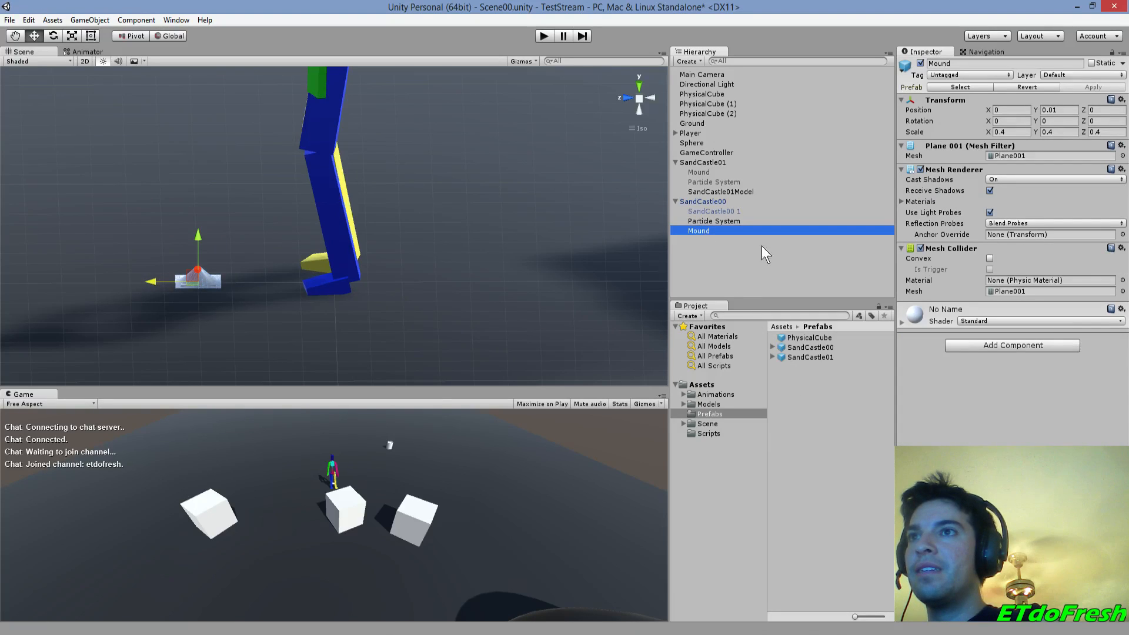
left_click(988, 259)
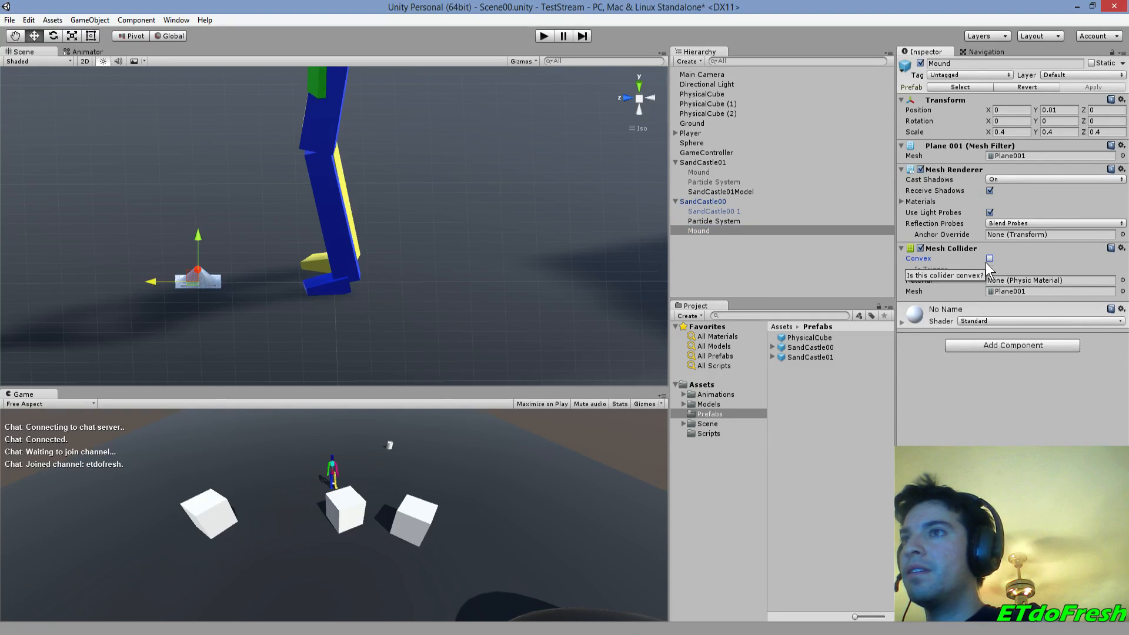
left_click(990, 260)
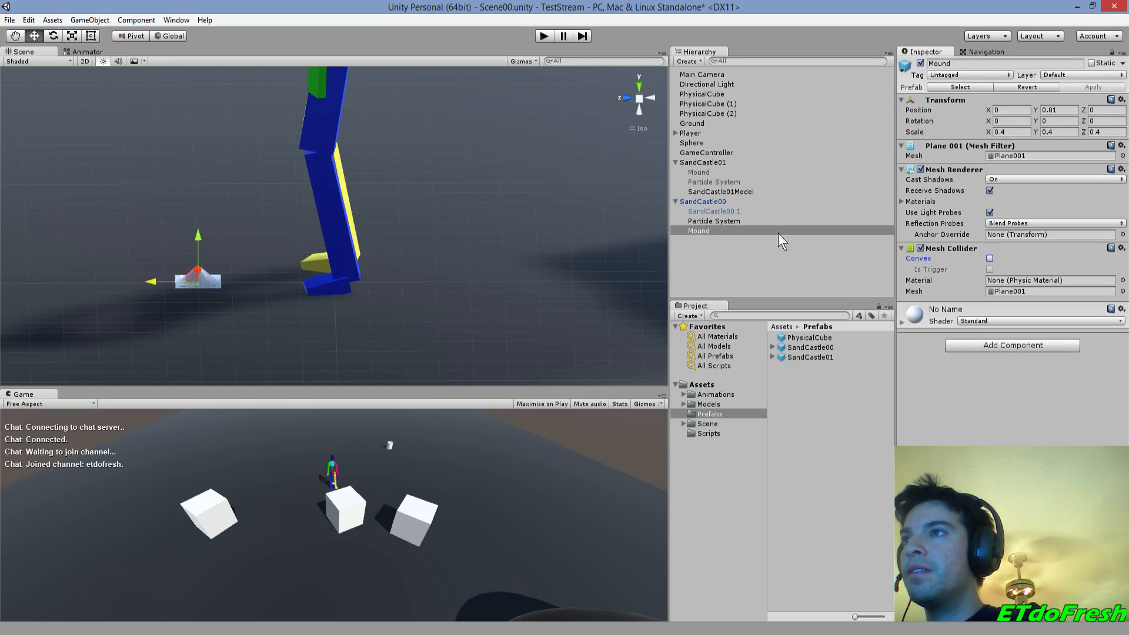
left_click(731, 220)
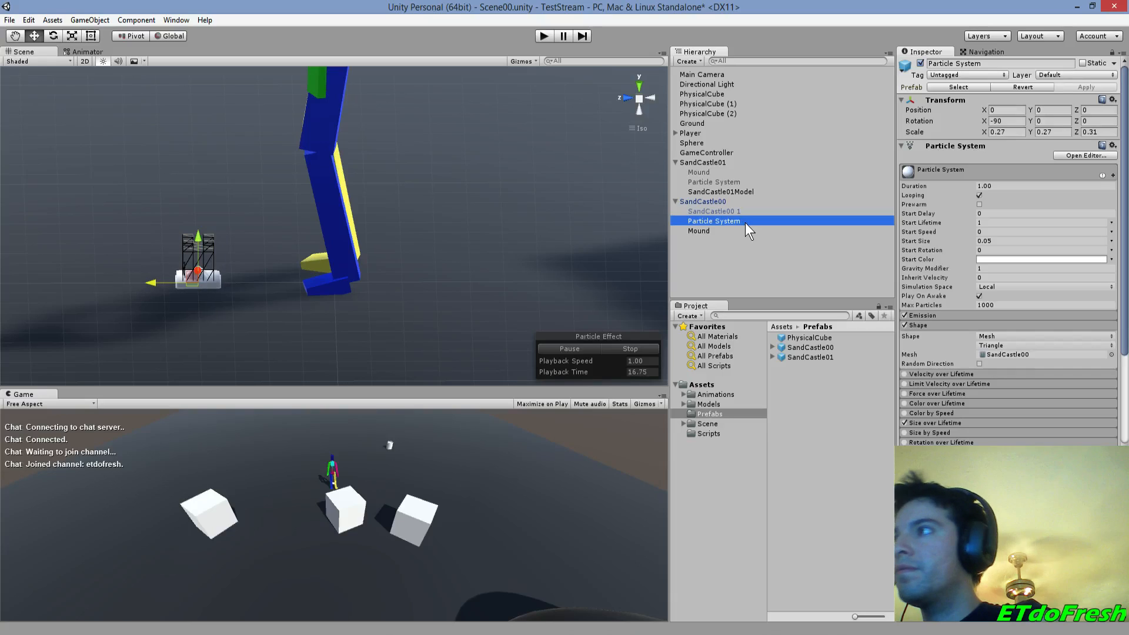
- Delete the SandCastle00 object from the scene
left_click(709, 201)
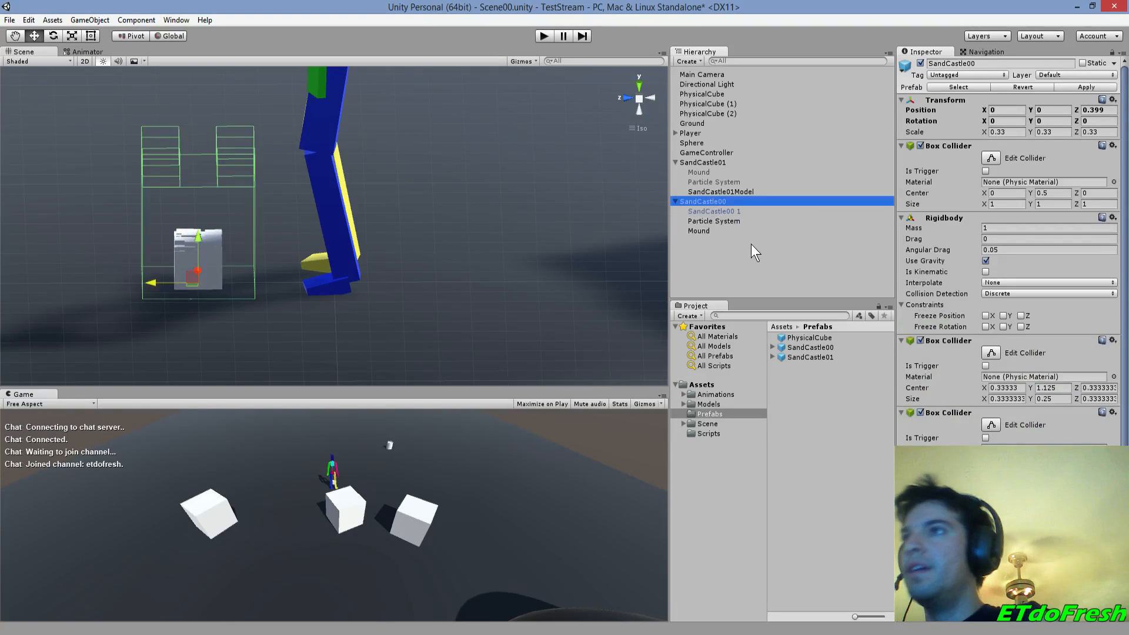
key("Delete")
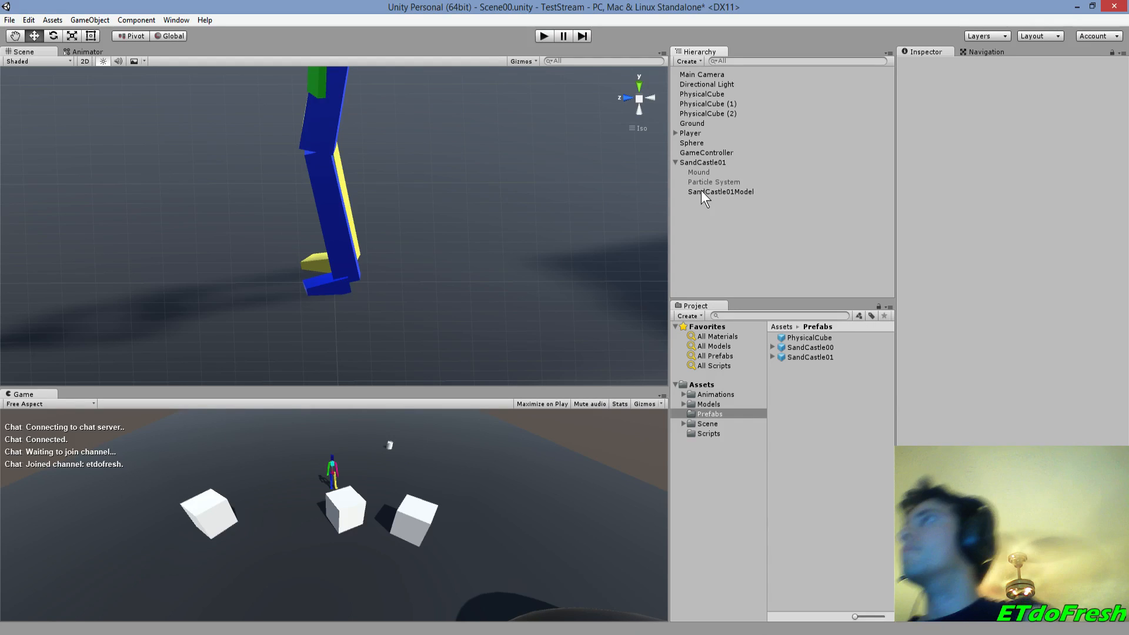
left_click(796, 353)
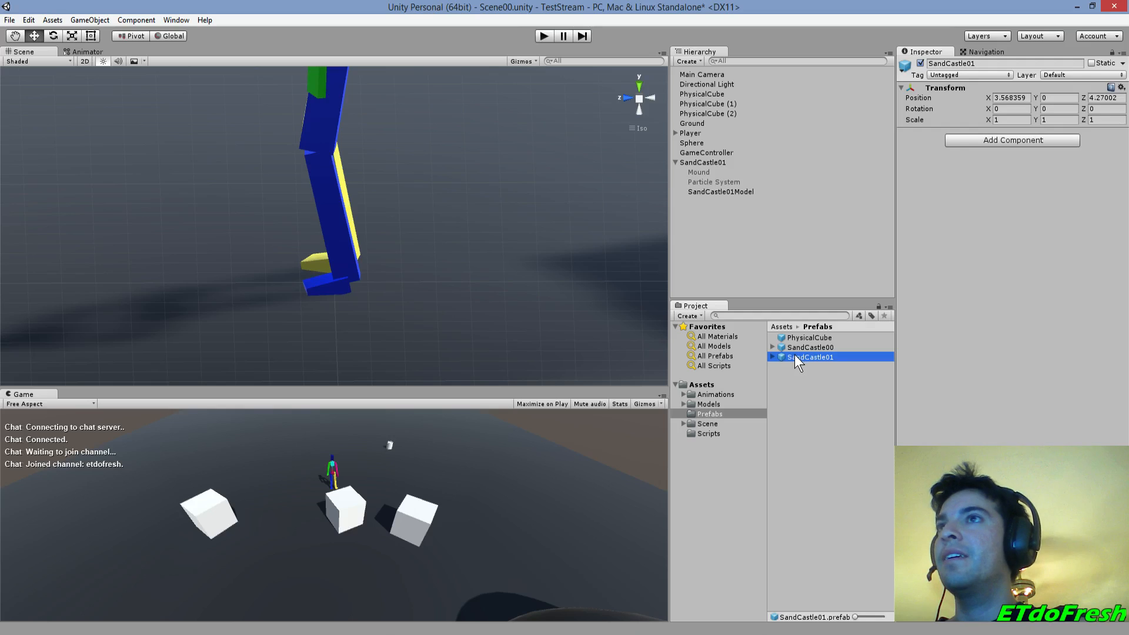
left_click(788, 346)
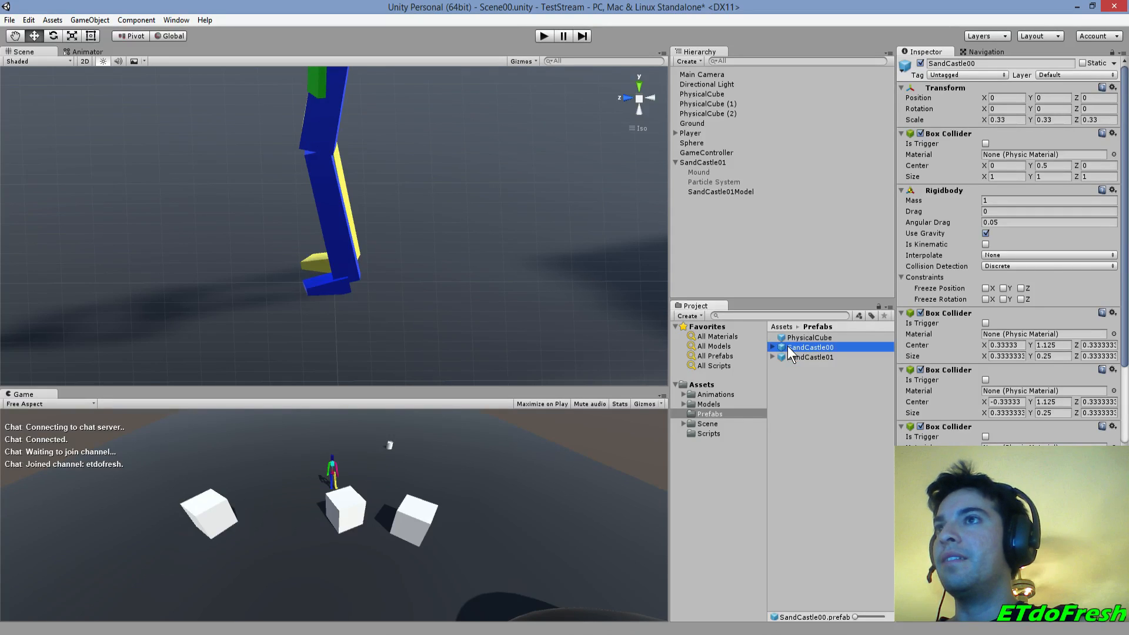
left_click_drag(789, 346, 755, 267)
left_click_drag(714, 206, 791, 347)
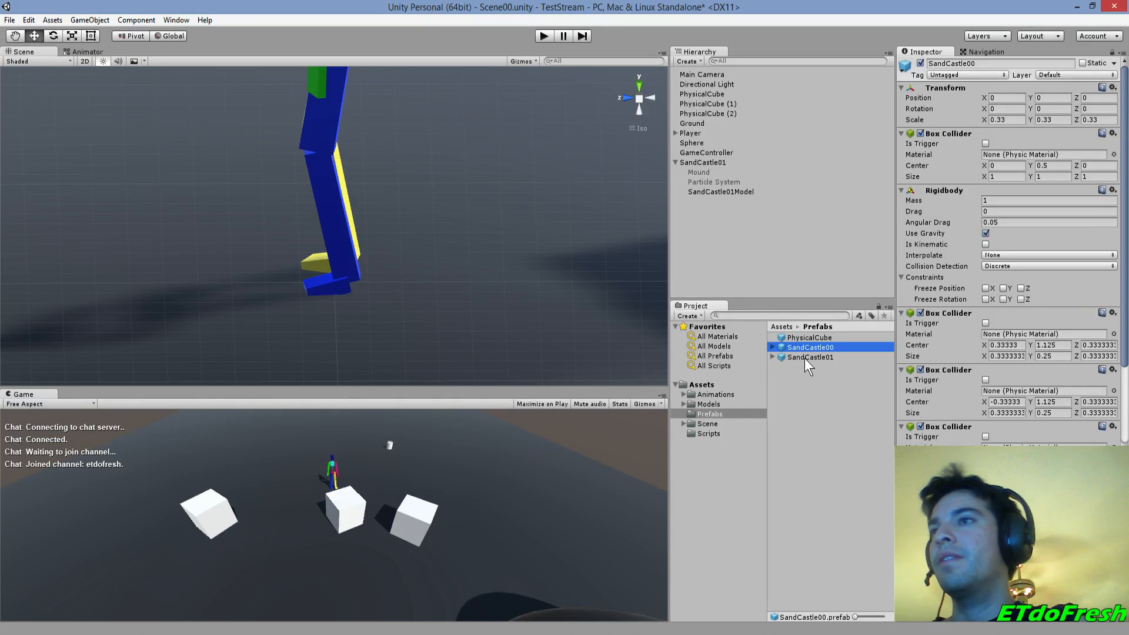
key("Delete")
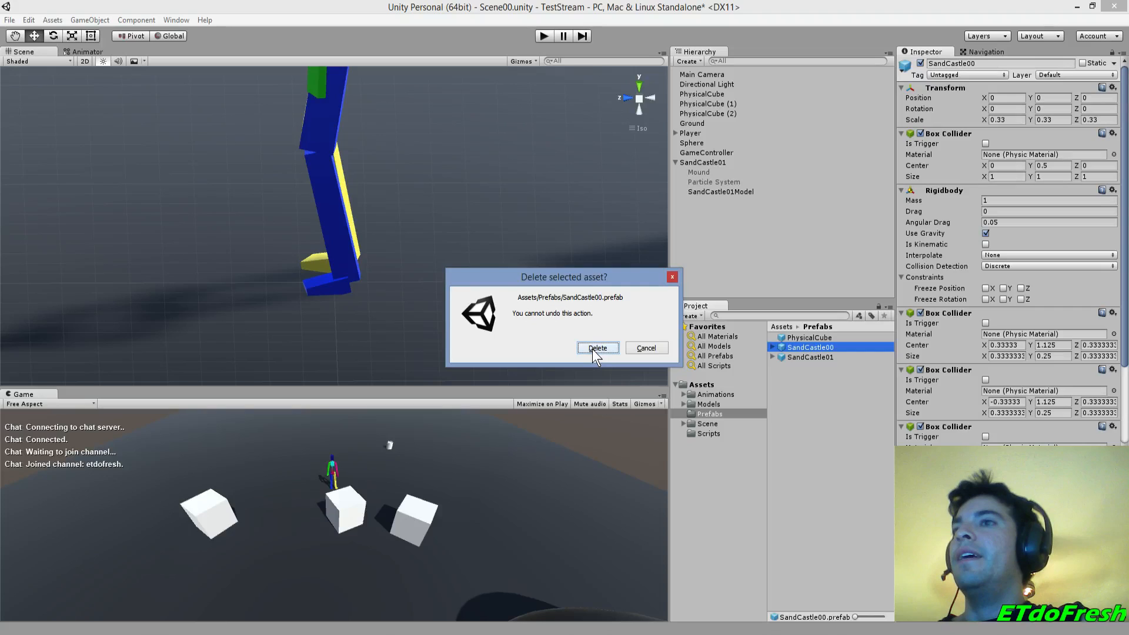
left_click(641, 348)
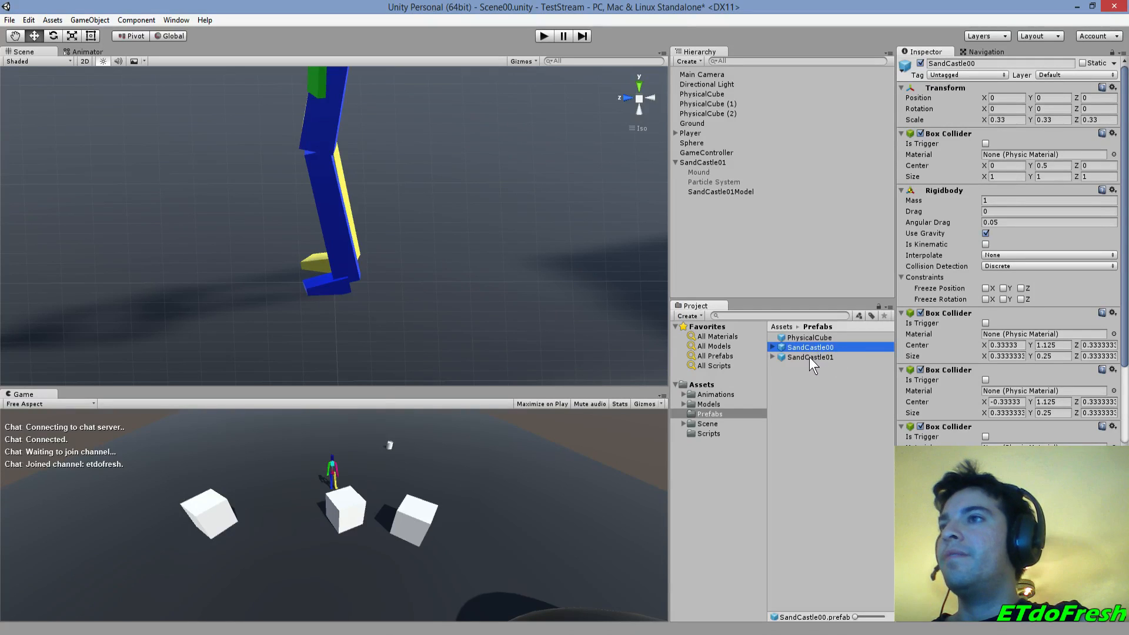
- Replace the scene's SandCastle01 object with a fresh instance of the SandCastle01 prefab
left_click(703, 162)
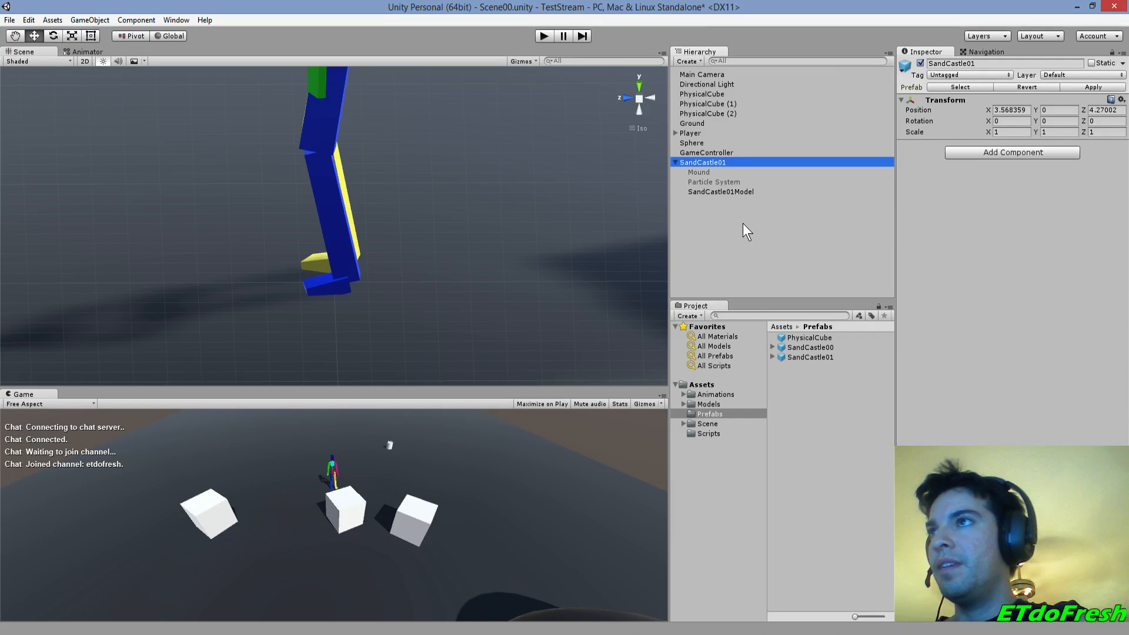
key("Delete")
left_click_drag(779, 359, 731, 227)
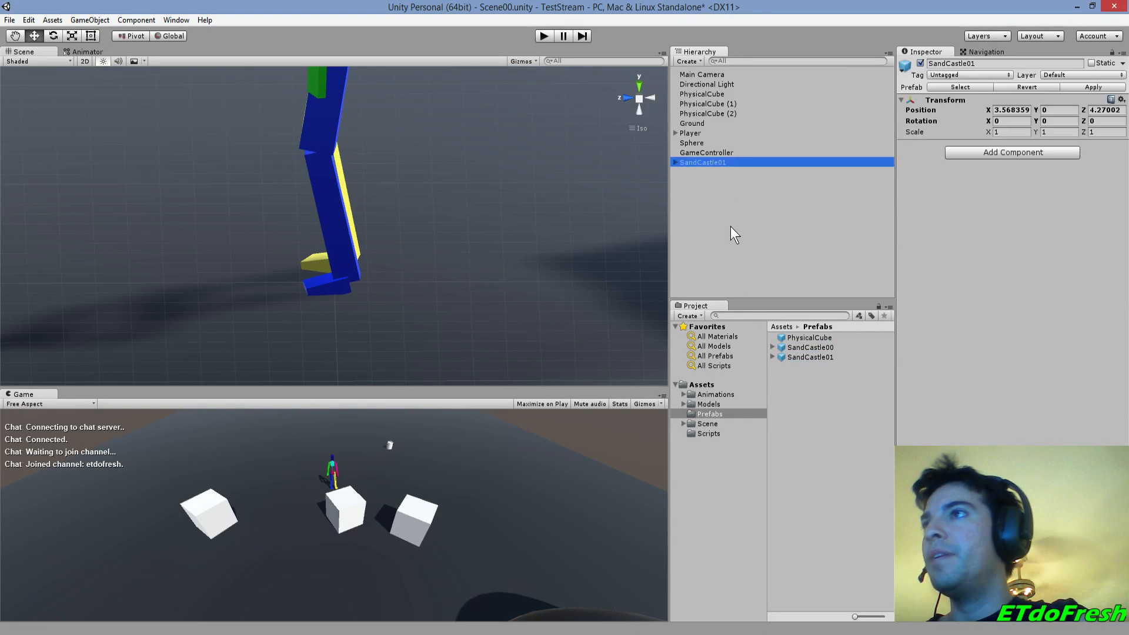
- Set the X and Z position of the new SandCastle01 instance to 0
left_click(1029, 103)
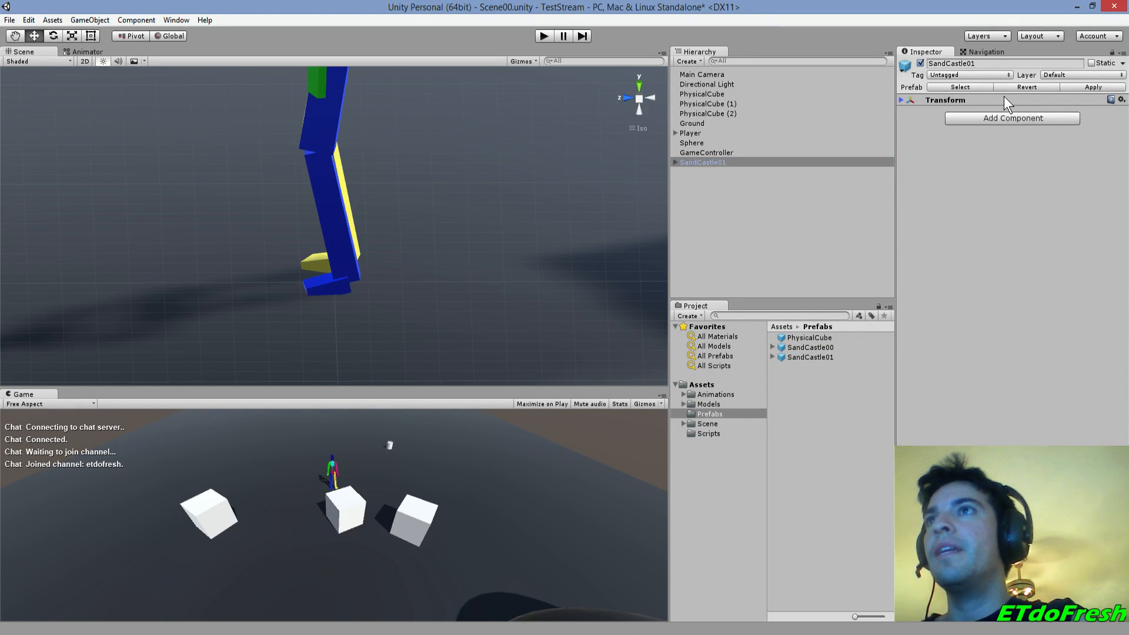
left_click(1005, 97)
left_click(1008, 110)
type("0")
left_click(1105, 110)
type("0")
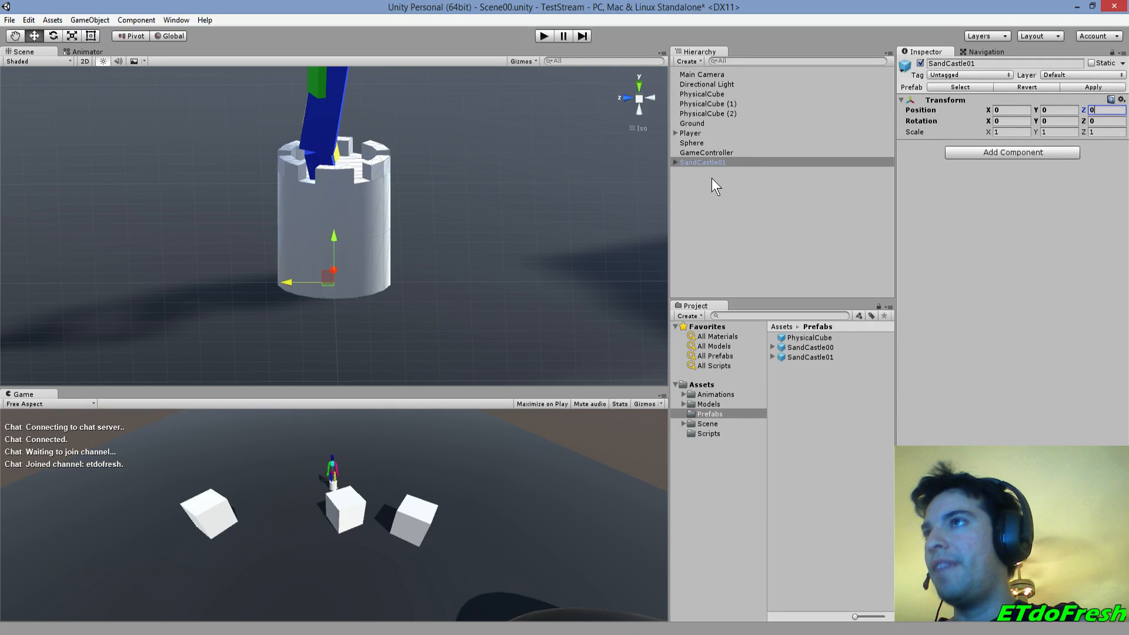
- Duplicate SandCastle01 and delete SandCastle01Model from the copy, accepting the loss of the prefab connection
left_click(711, 163)
key("ctrl+d")
left_click_drag(700, 71, 707, 178)
left_click(675, 172)
left_click(696, 182)
key("Delete")
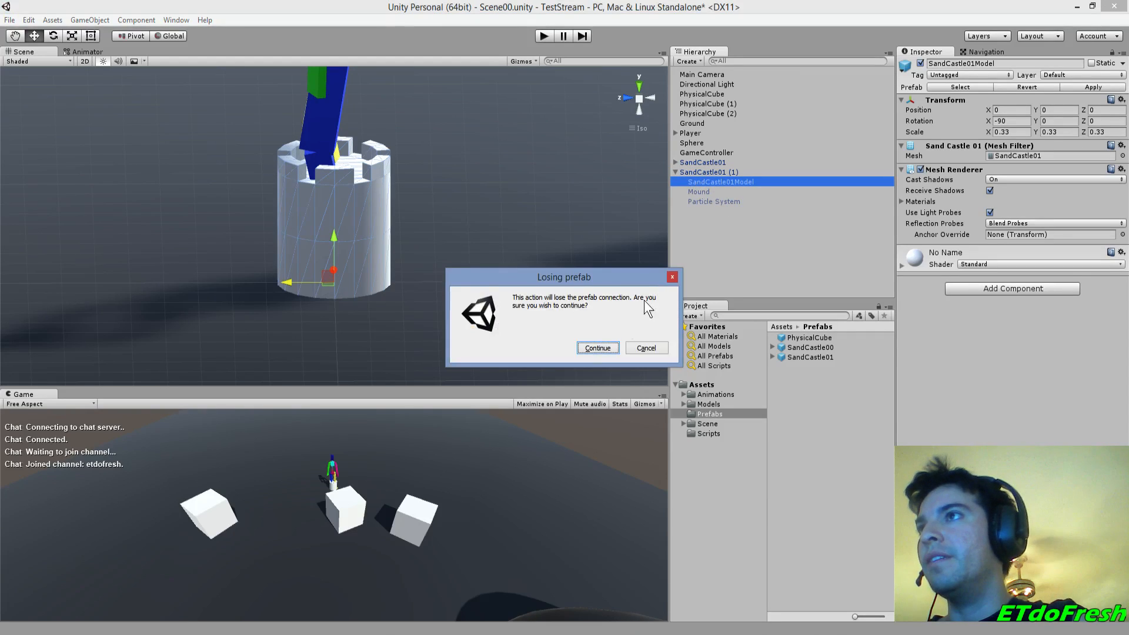
left_click(596, 347)
- Add the SandCastle00 prefab under SandCastle01 (1) and move its SandCastle00 1 model out to be a direct child of SandCastle01 (1)
left_click(772, 347)
left_click_drag(782, 357, 718, 174)
left_click(683, 182)
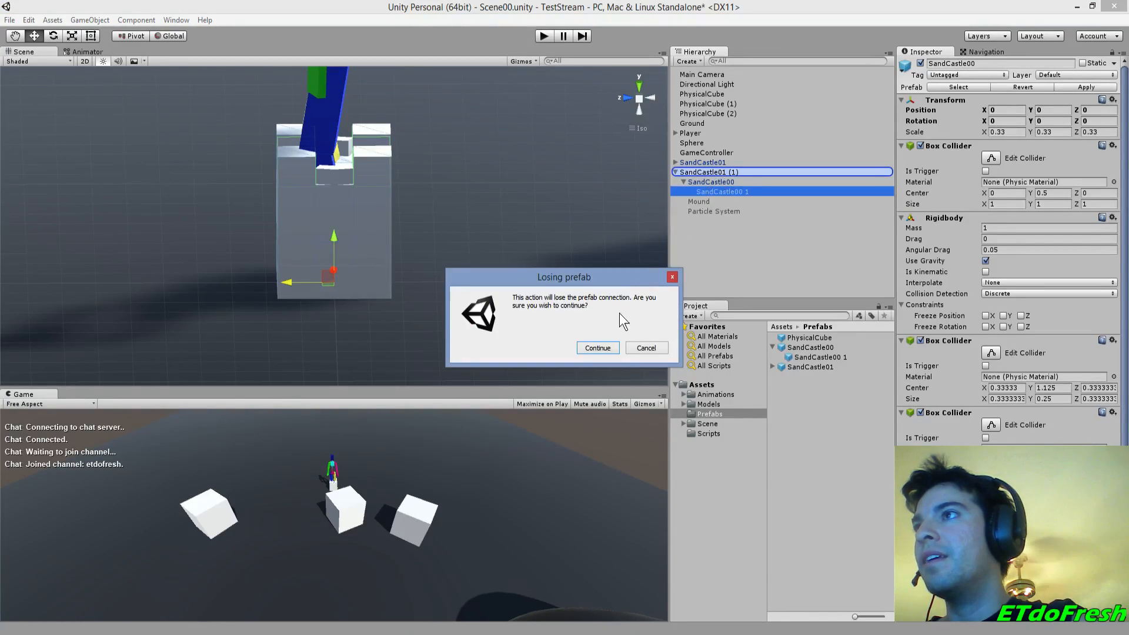
left_click(609, 346)
- Delete the leftover SandCastle00 object from SandCastle01 (1) and place SandCastle00 1 above Mound in its child order
left_click(715, 183)
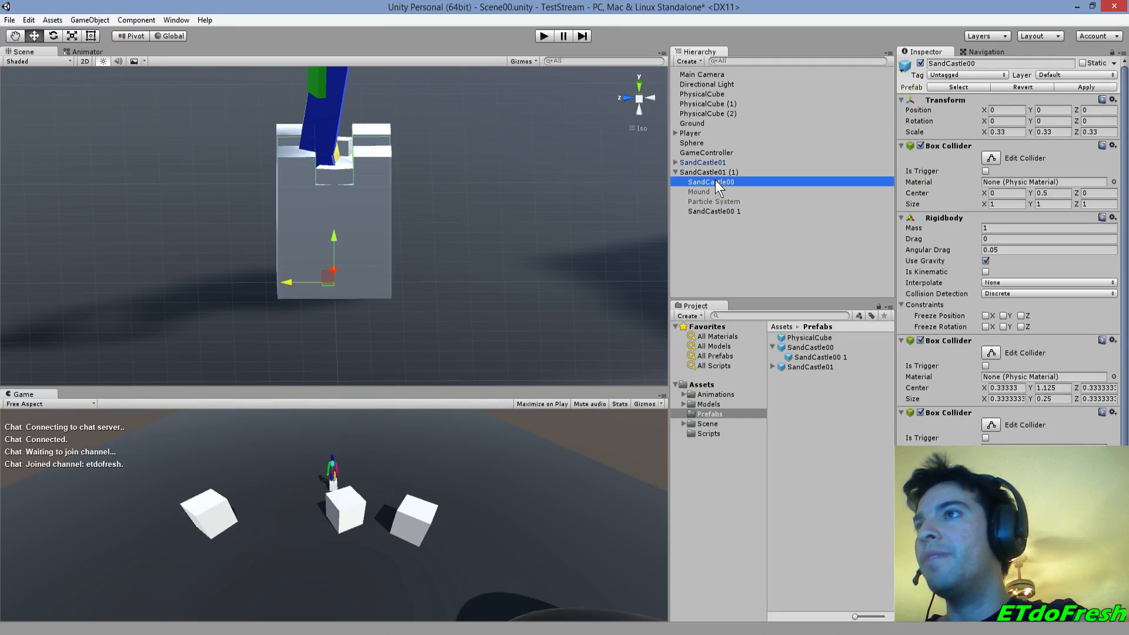
key("Delete")
left_click(706, 200)
left_click_drag(705, 200, 711, 178)
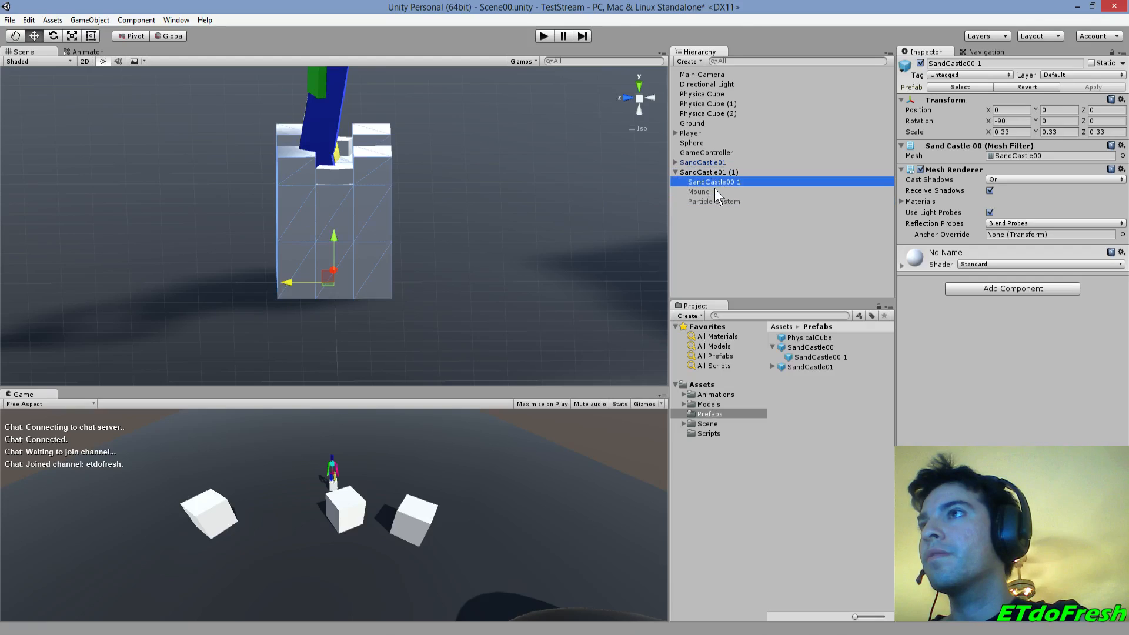
left_click(708, 192)
left_click(711, 179)
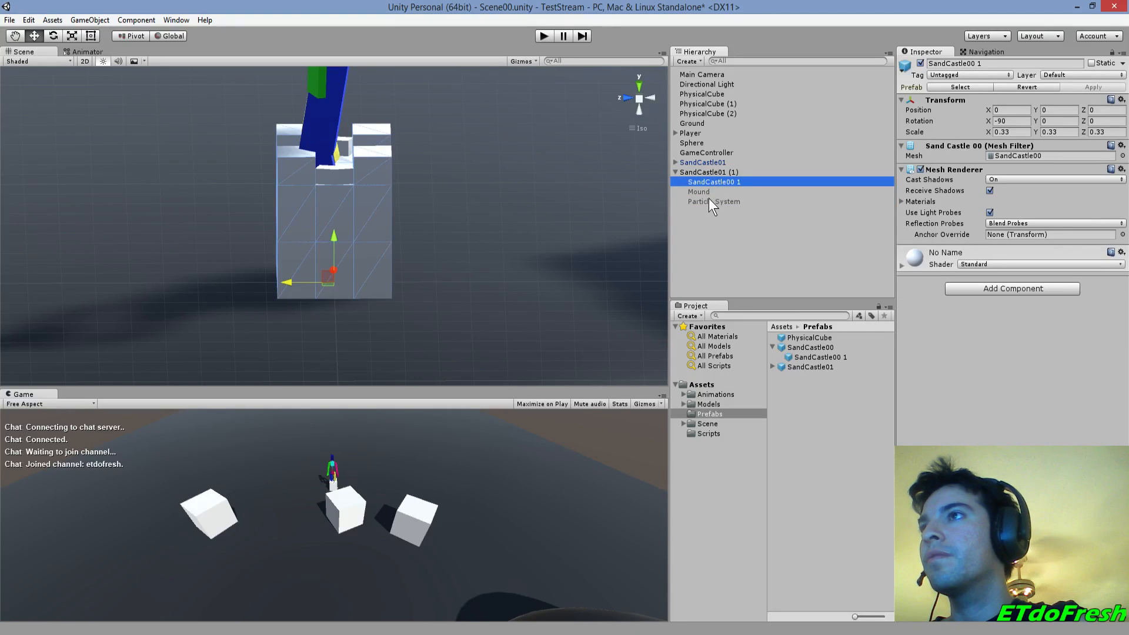
left_click(708, 194)
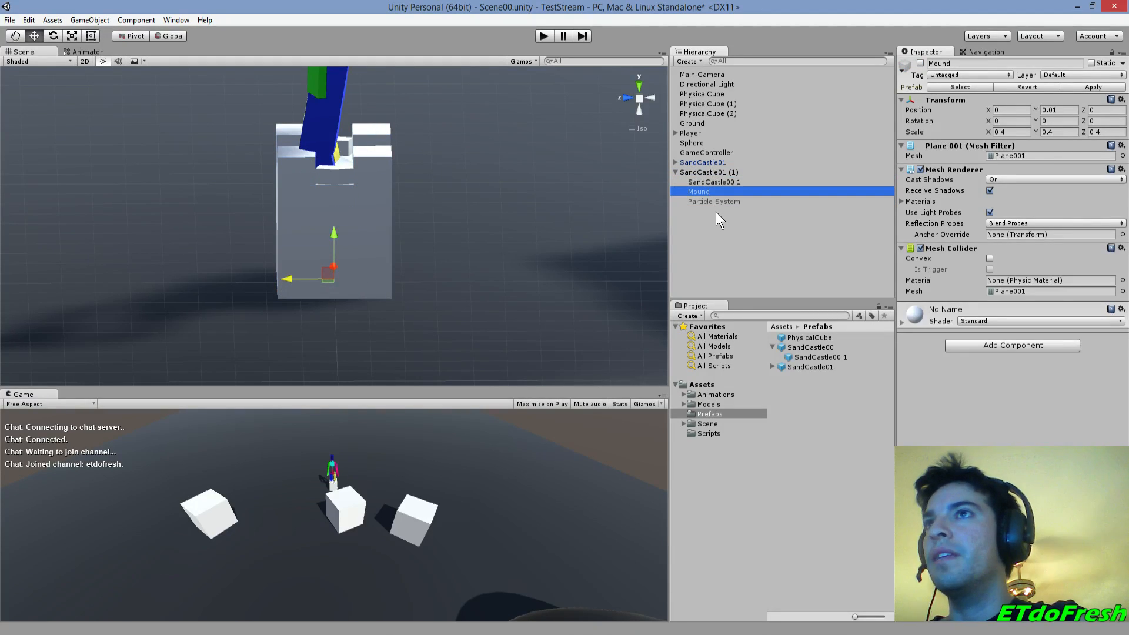
- Set the Shape mesh of the duplicate's Particle System to SandCastle00
left_click(719, 204)
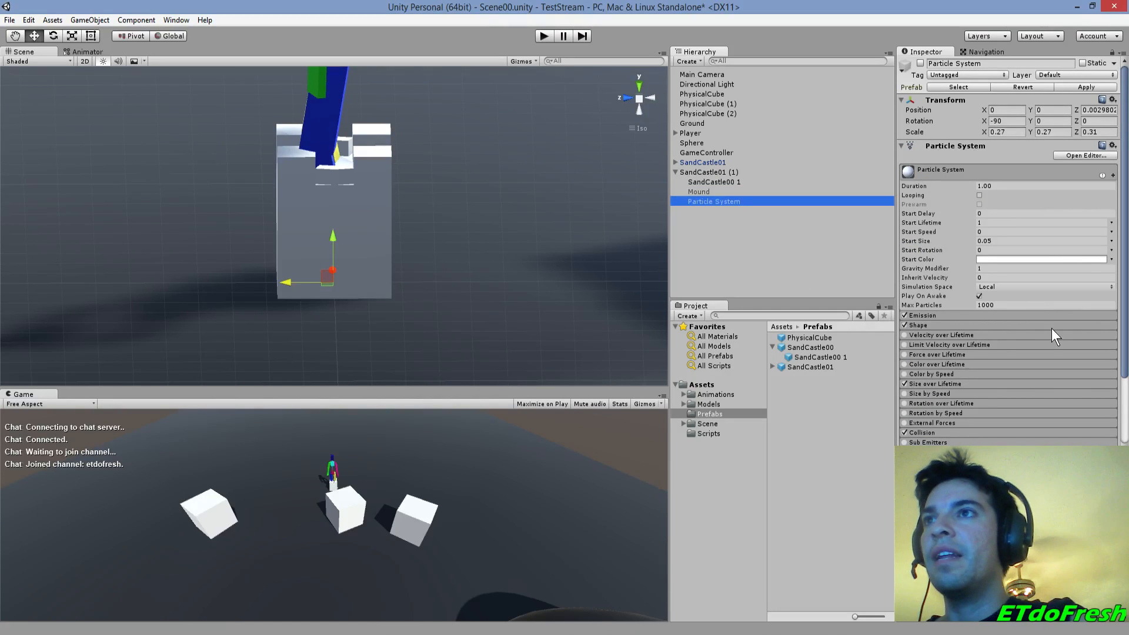
left_click(994, 313)
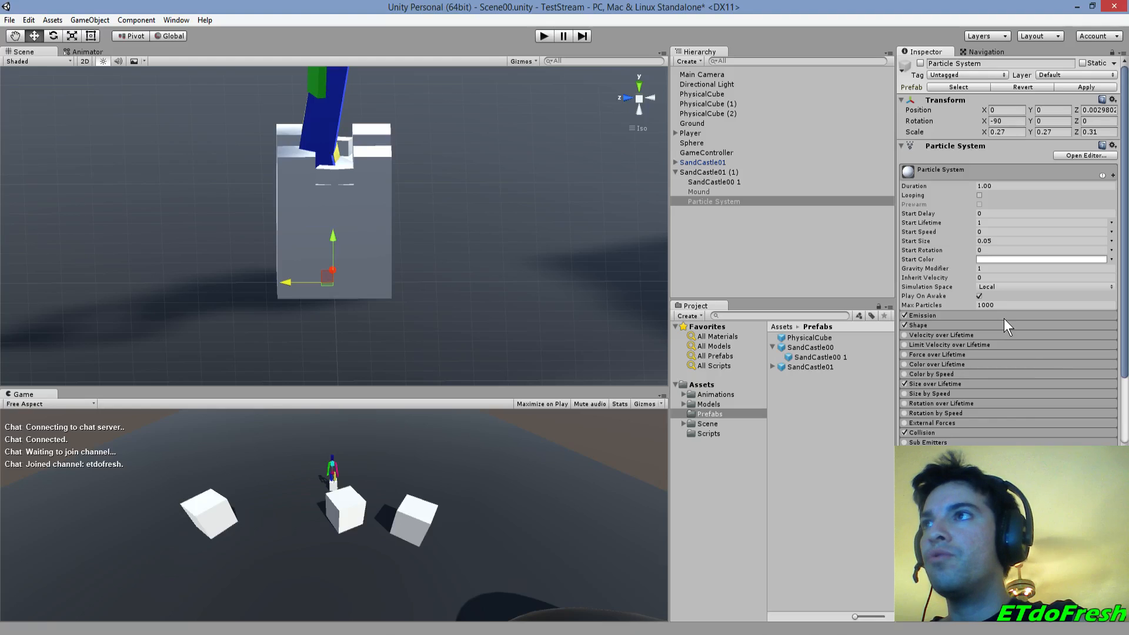
left_click(947, 326)
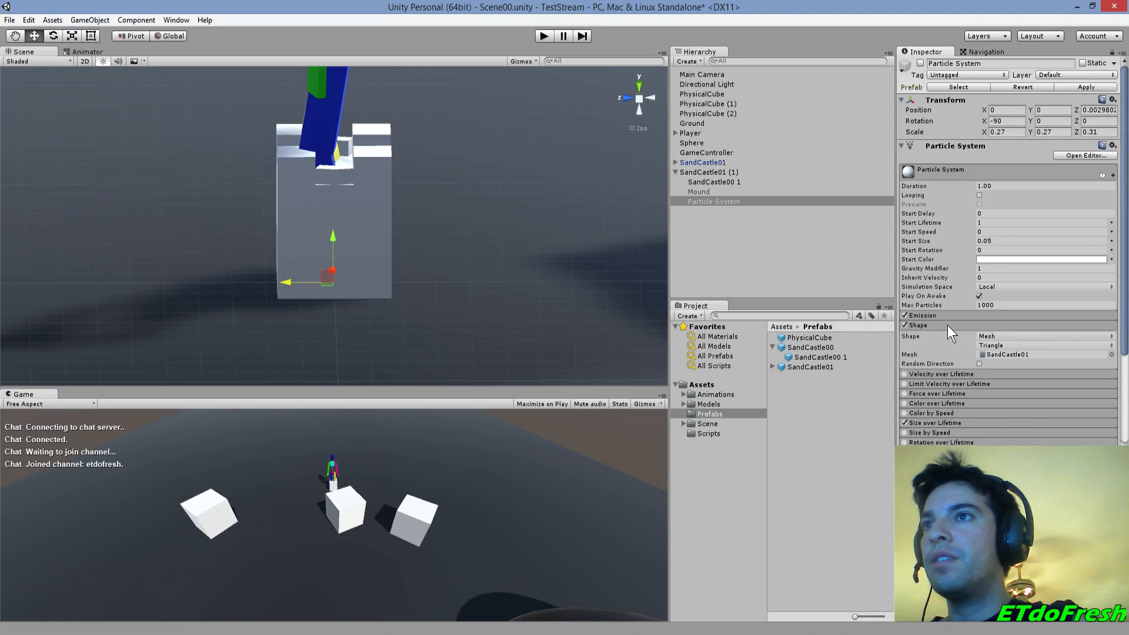
left_click(1112, 354)
double_click(933, 322)
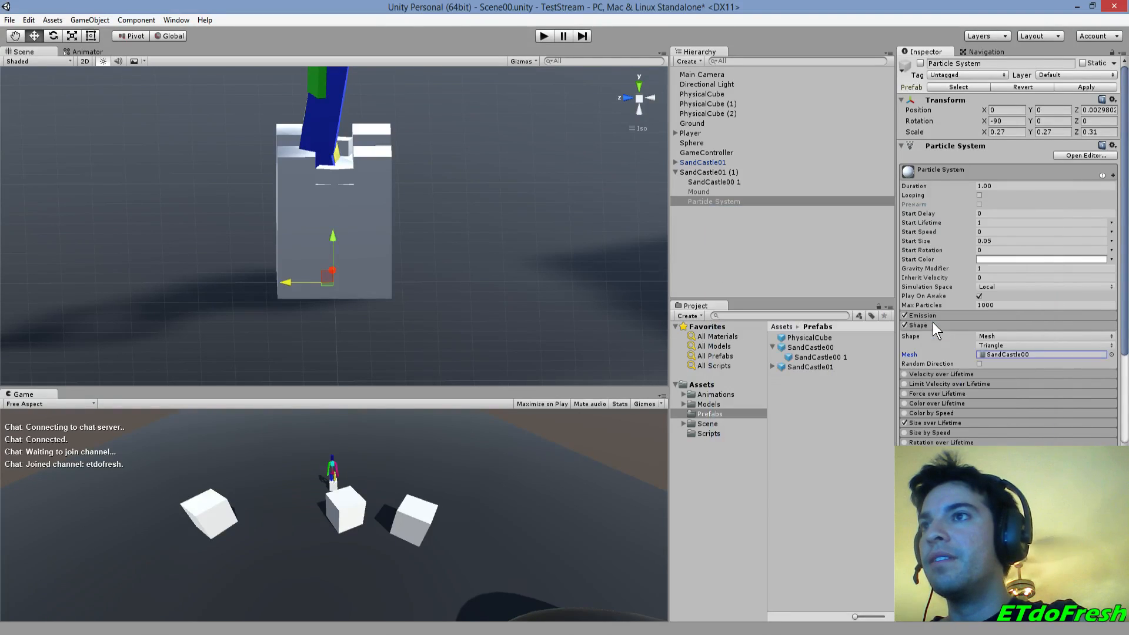
- Activate the Mound child of SandCastle01 (1) and deactivate its SandCastle00 1 model
left_click(708, 182)
left_click(924, 65)
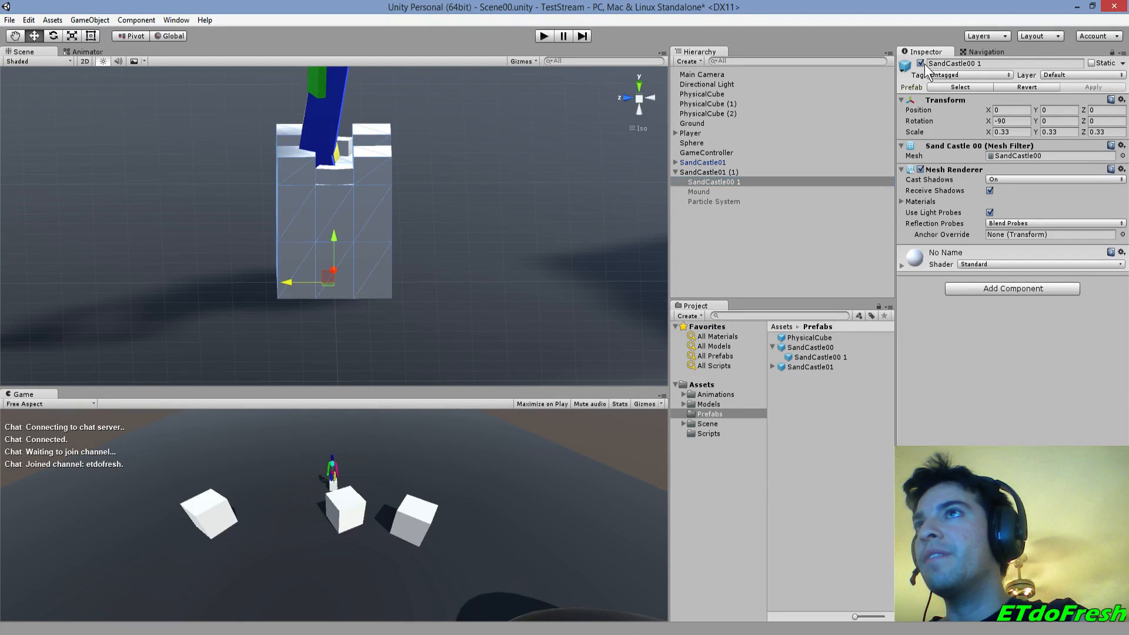
left_click(697, 190)
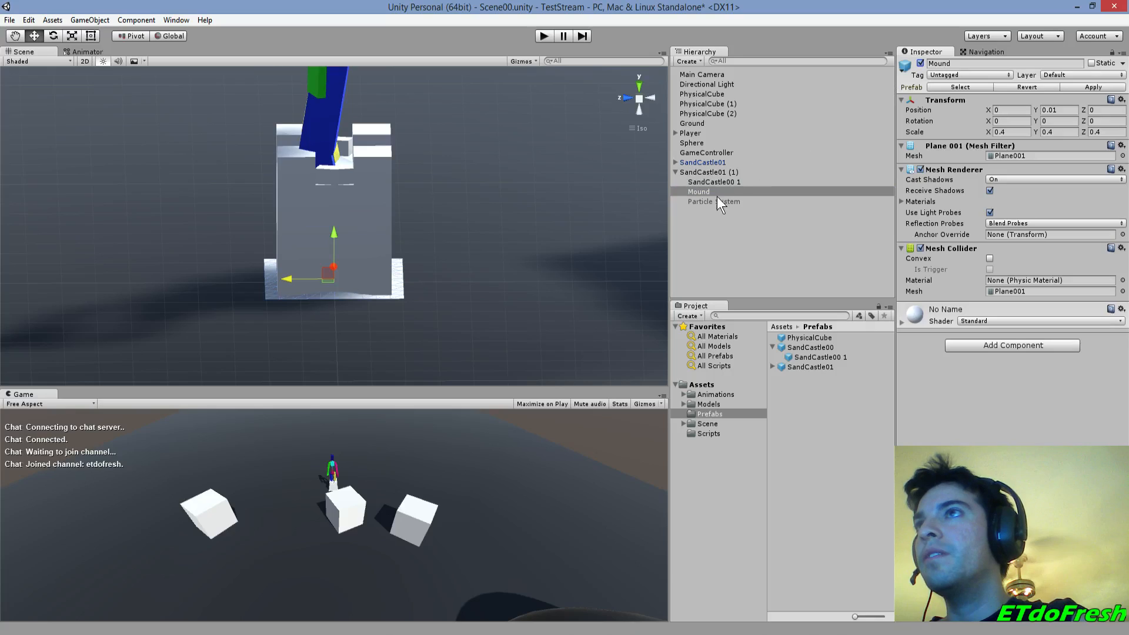
left_click(713, 201)
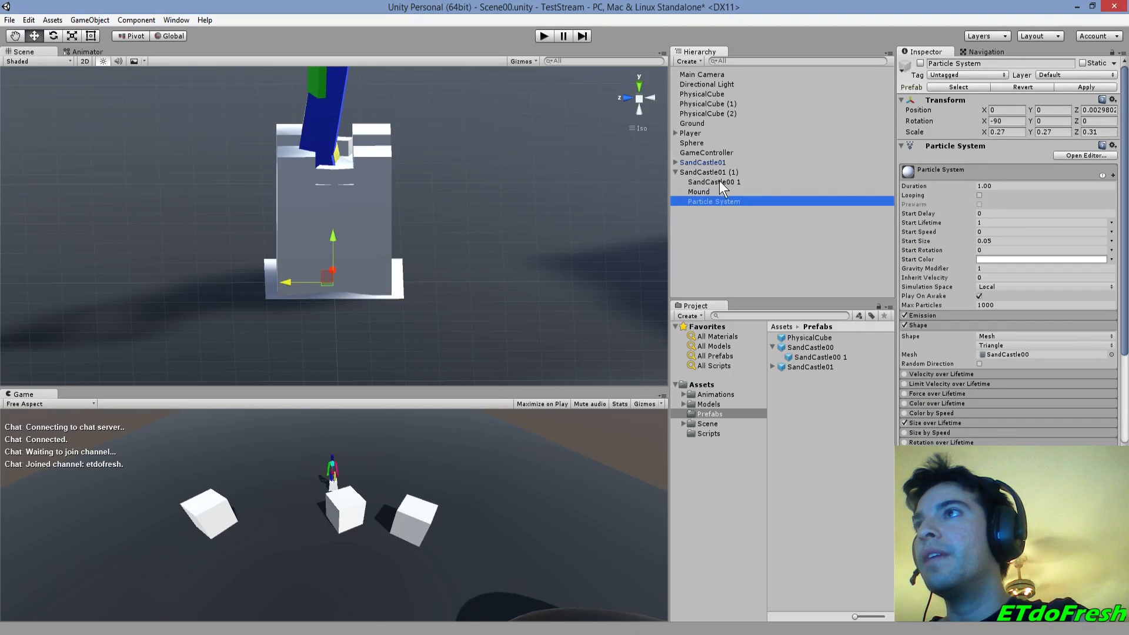
left_click(719, 181)
left_click(920, 64)
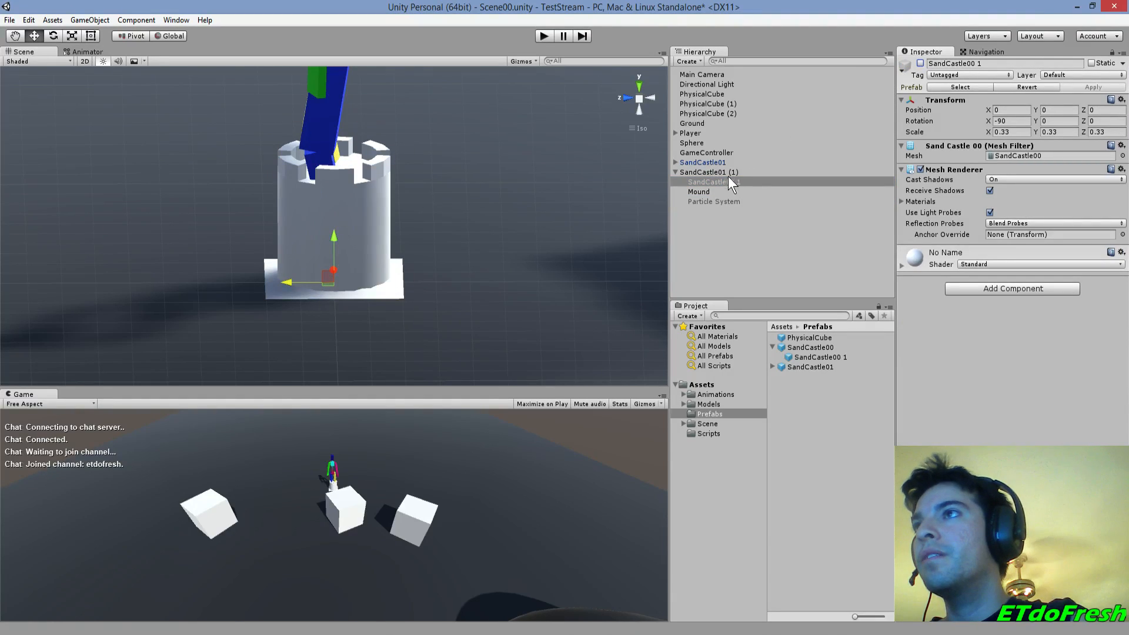
- Delete the original SandCastle01 instance from the scene and move SandCastle01 (1) along Z to about 0.43, clear of the player
left_click(709, 165)
key("Delete")
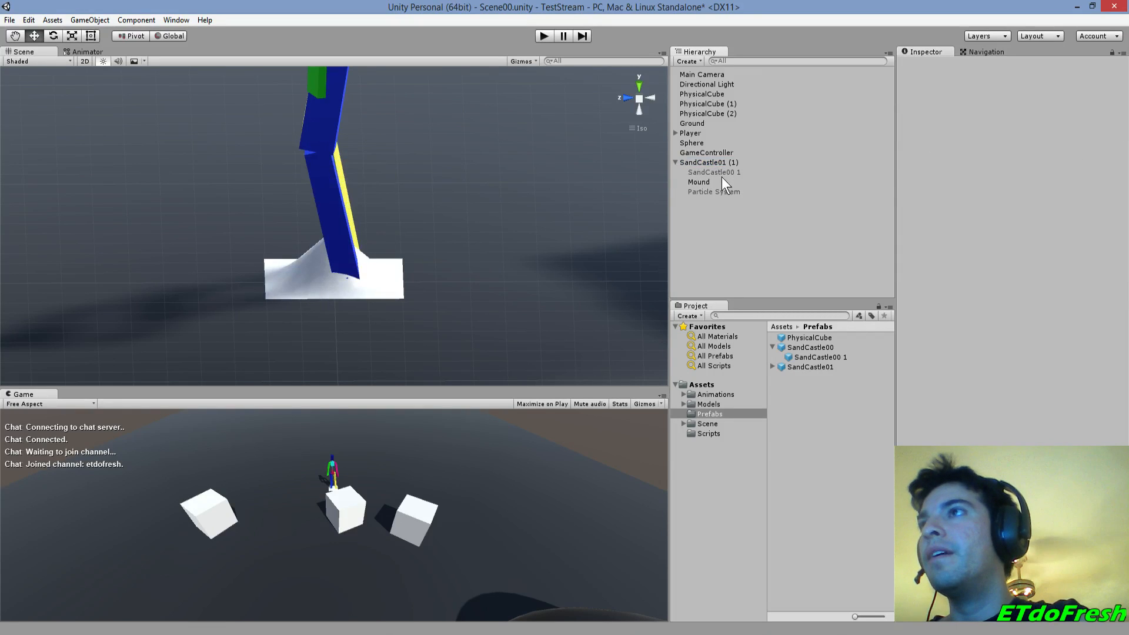
left_click(722, 187)
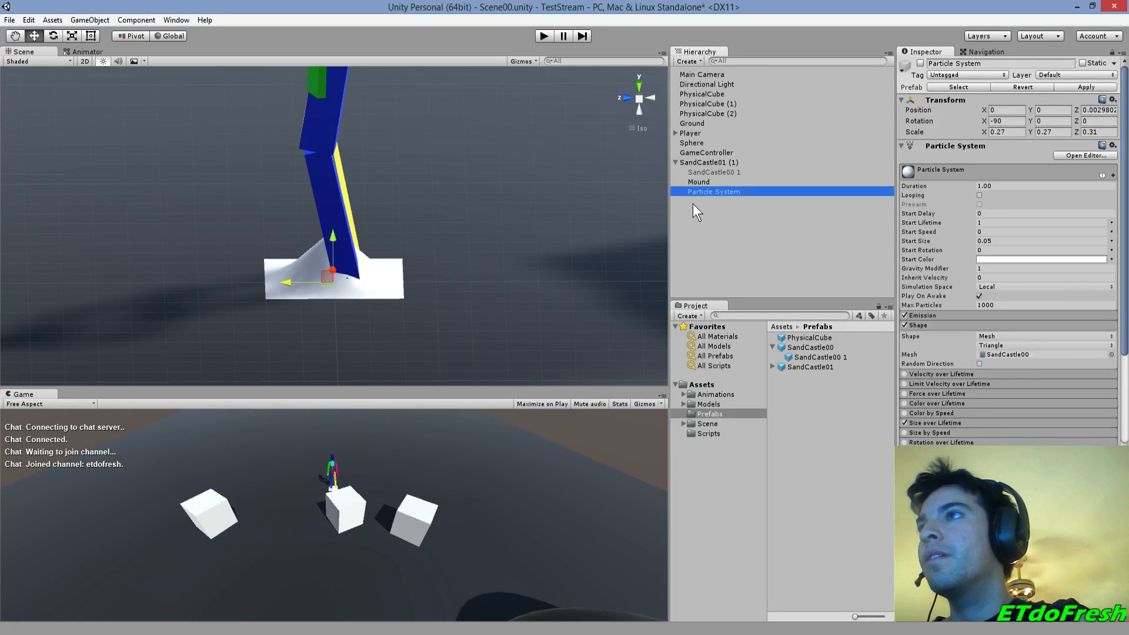
left_click(698, 164)
left_click_drag(326, 280, 140, 290)
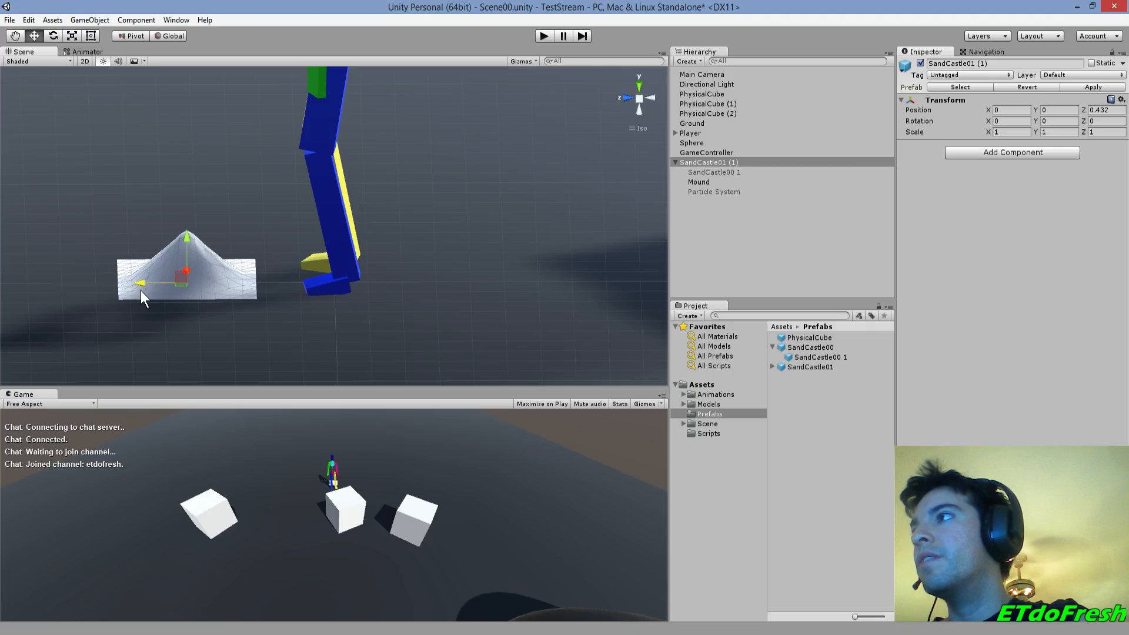
- Activate the Particle System under SandCastle01 (1) and simulate its effect several times in the scene
left_click(728, 192)
left_click(920, 63)
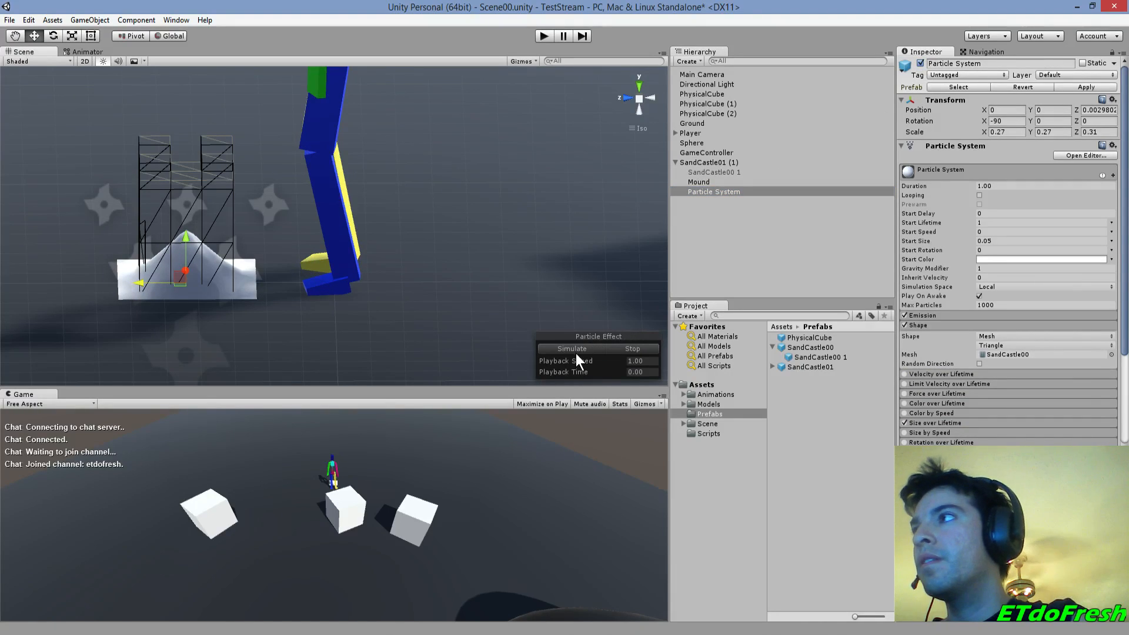
left_click(579, 349)
left_click(573, 350)
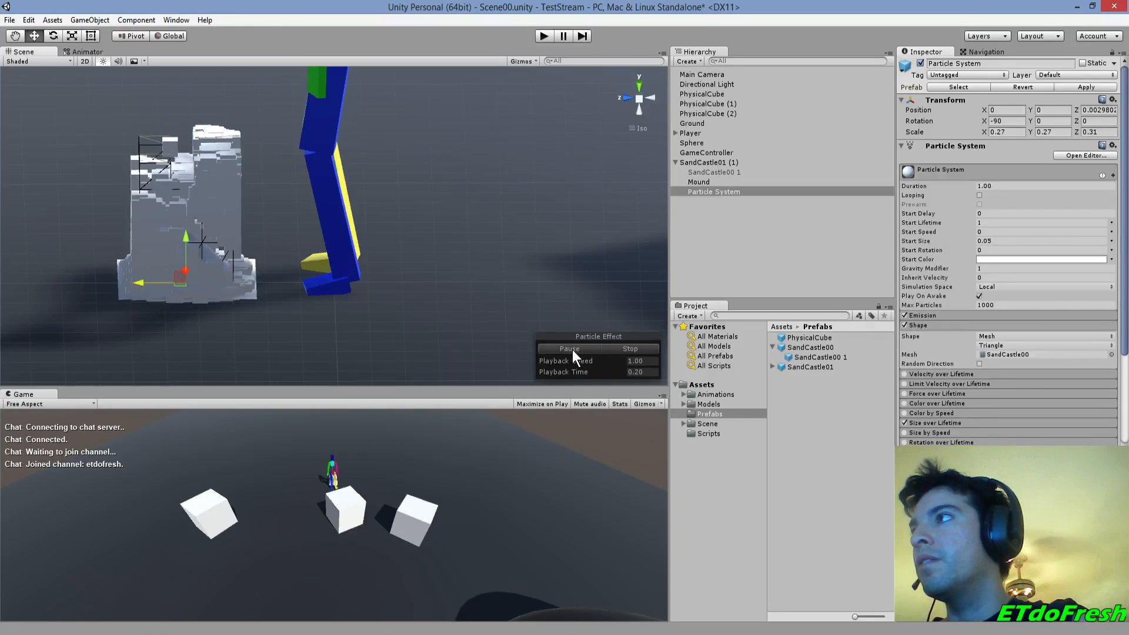
left_click(573, 349)
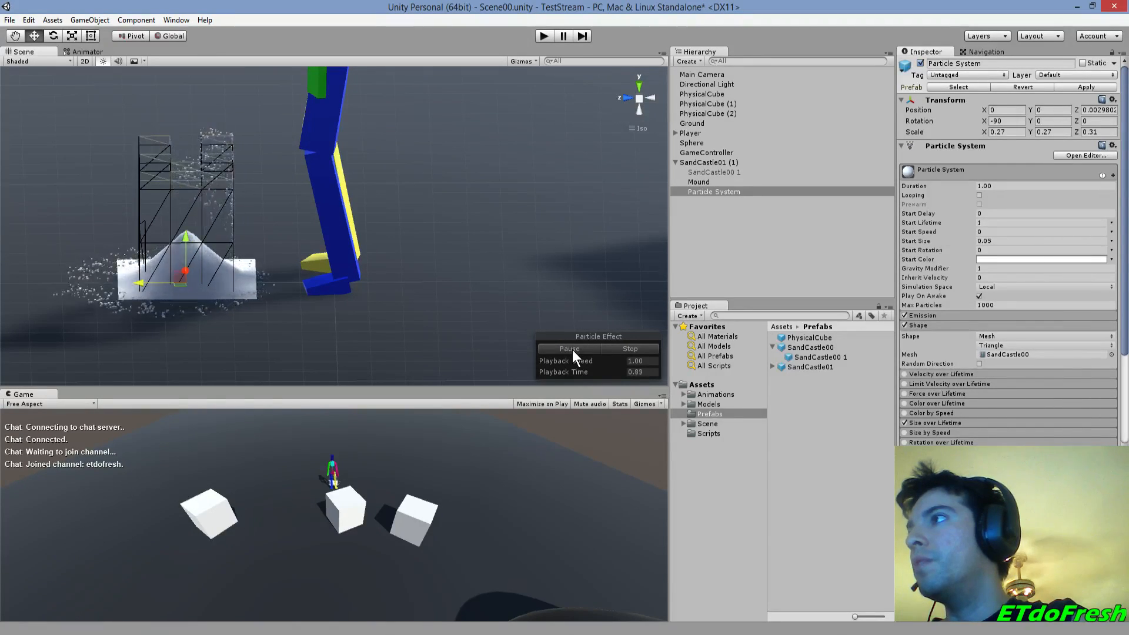
left_click(573, 349)
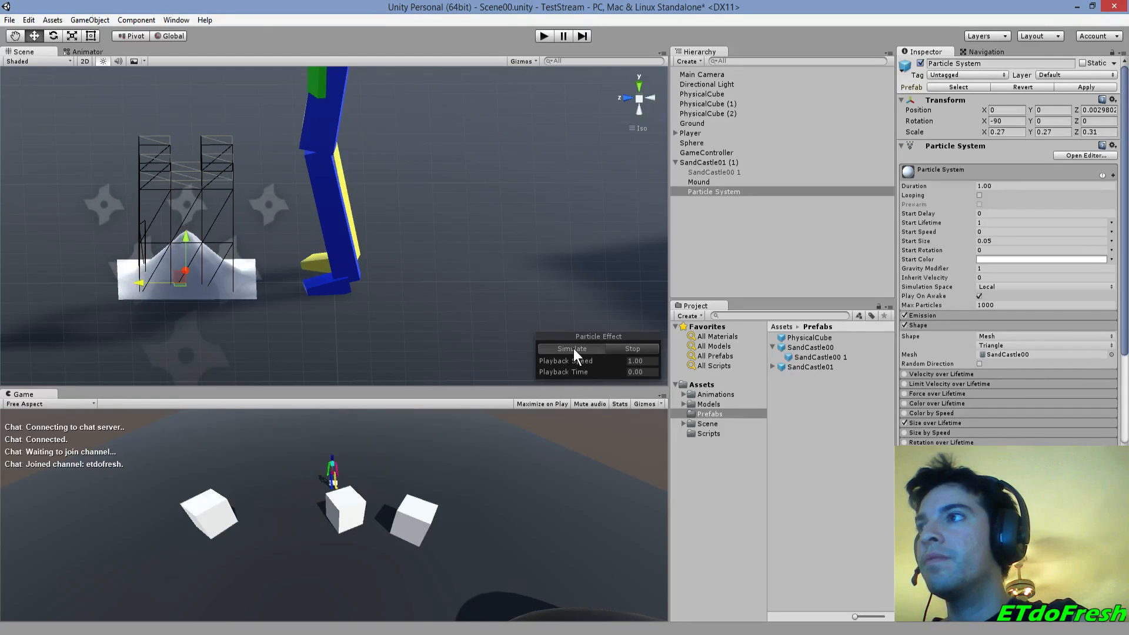
left_click(573, 348)
left_click(573, 348)
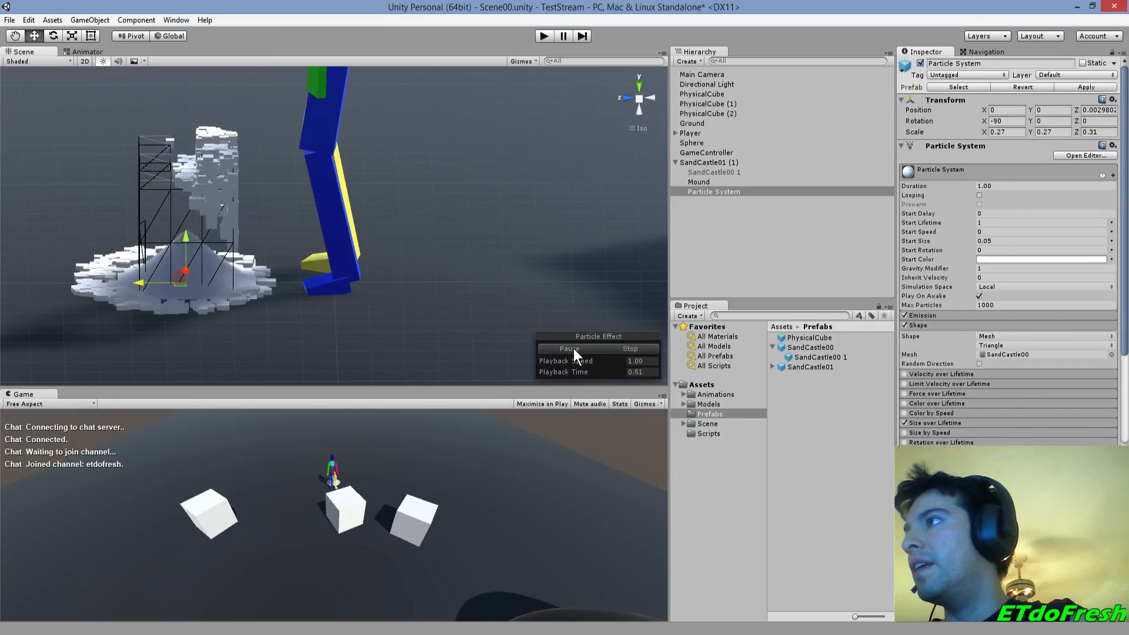
- Move SandCastle01 (1) further from the player along Z to about 1.02
left_click(711, 163)
left_click_drag(140, 280, 38, 285)
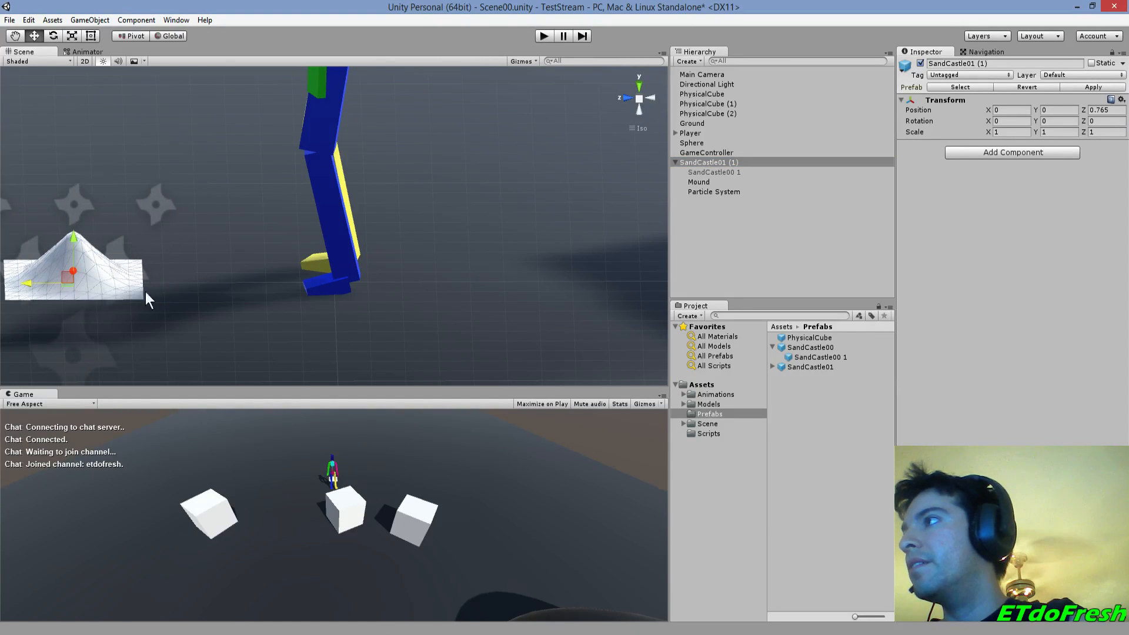
key("f")
left_click_drag(291, 267, 242, 280)
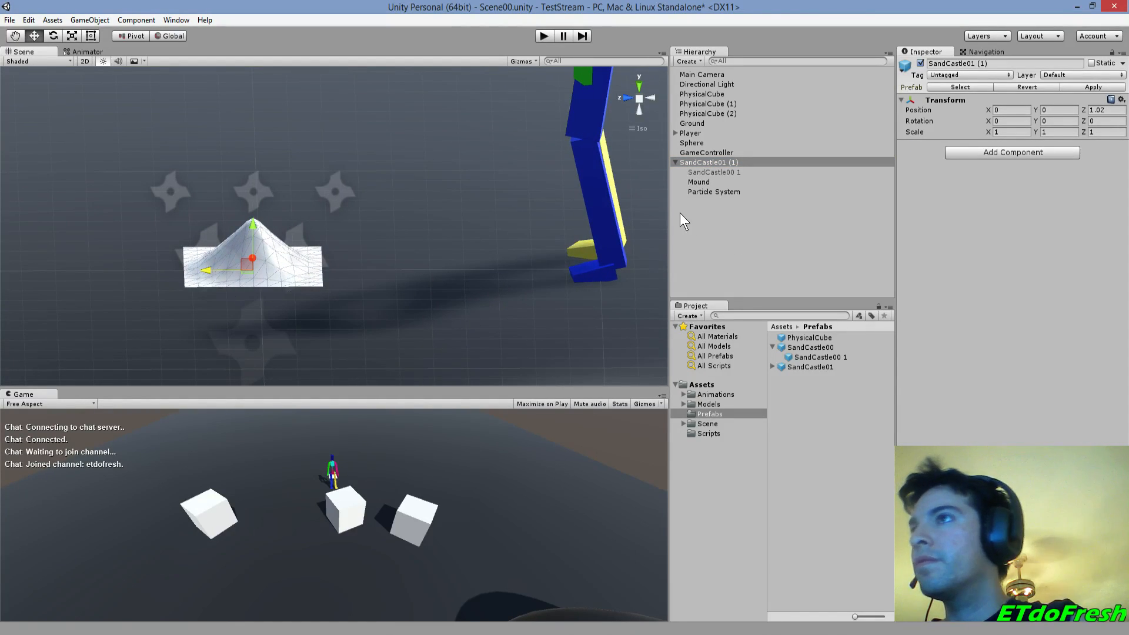
- Replay the particle effect of SandCastle01 (1) in the scene, then stop it
left_click(714, 194)
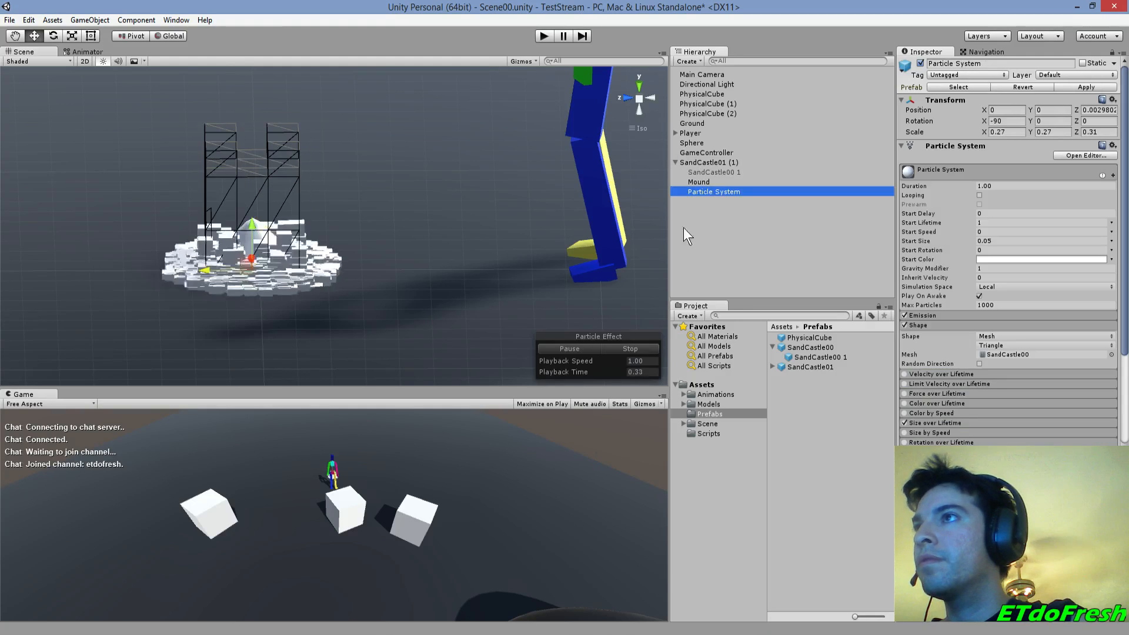
left_click(622, 352)
left_click(570, 351)
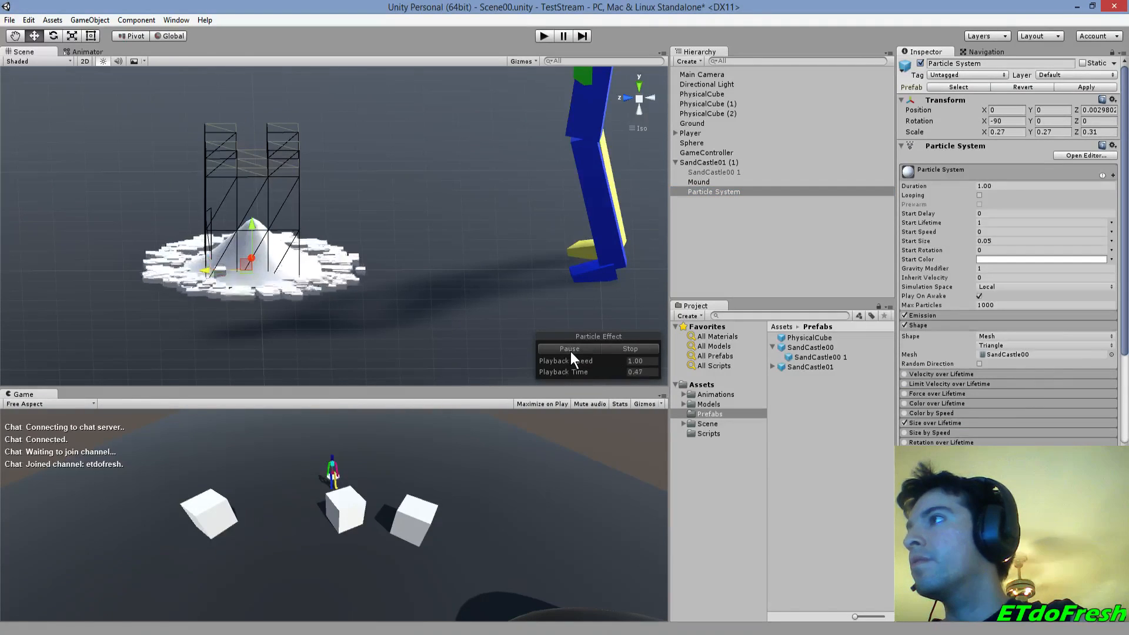
left_click(626, 345)
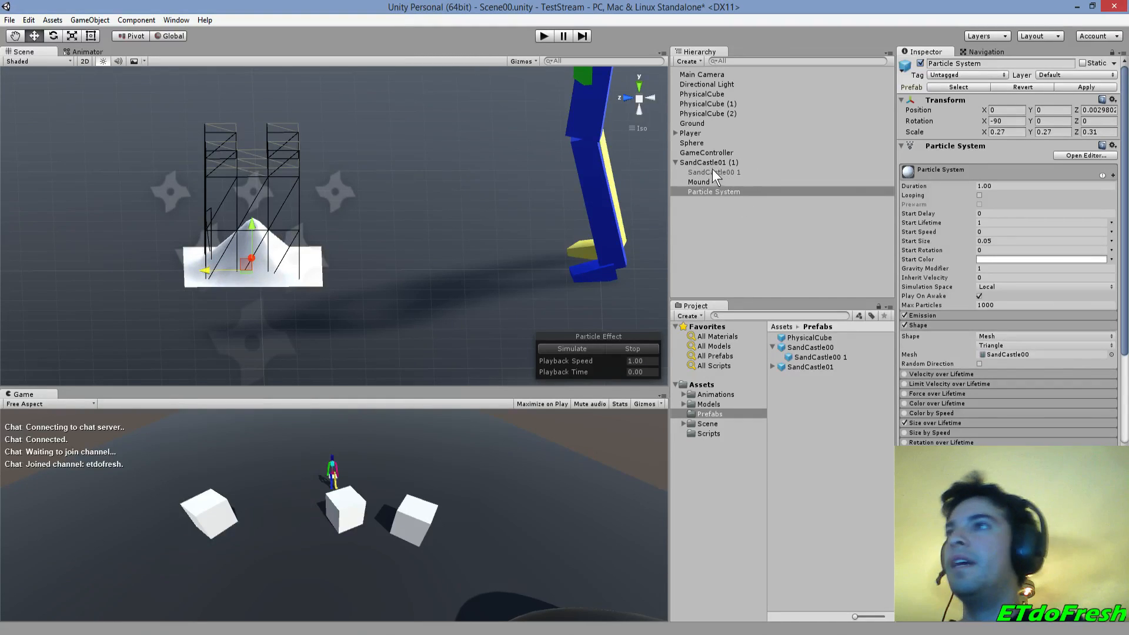
left_click(677, 163)
left_click_drag(697, 153, 823, 391)
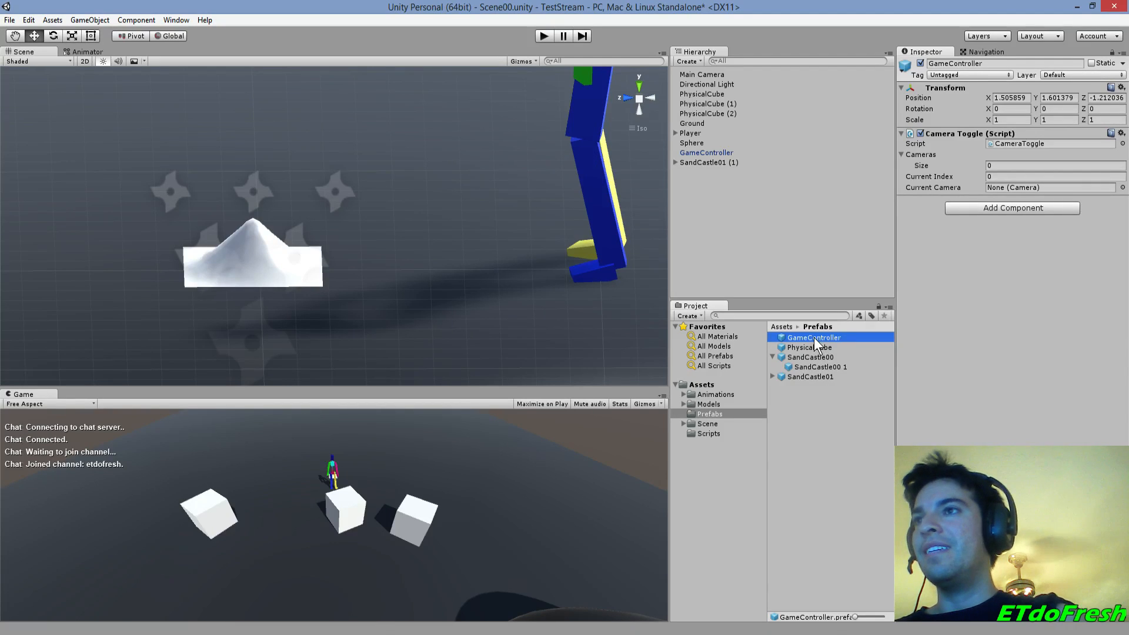
key("Delete")
left_click(631, 350)
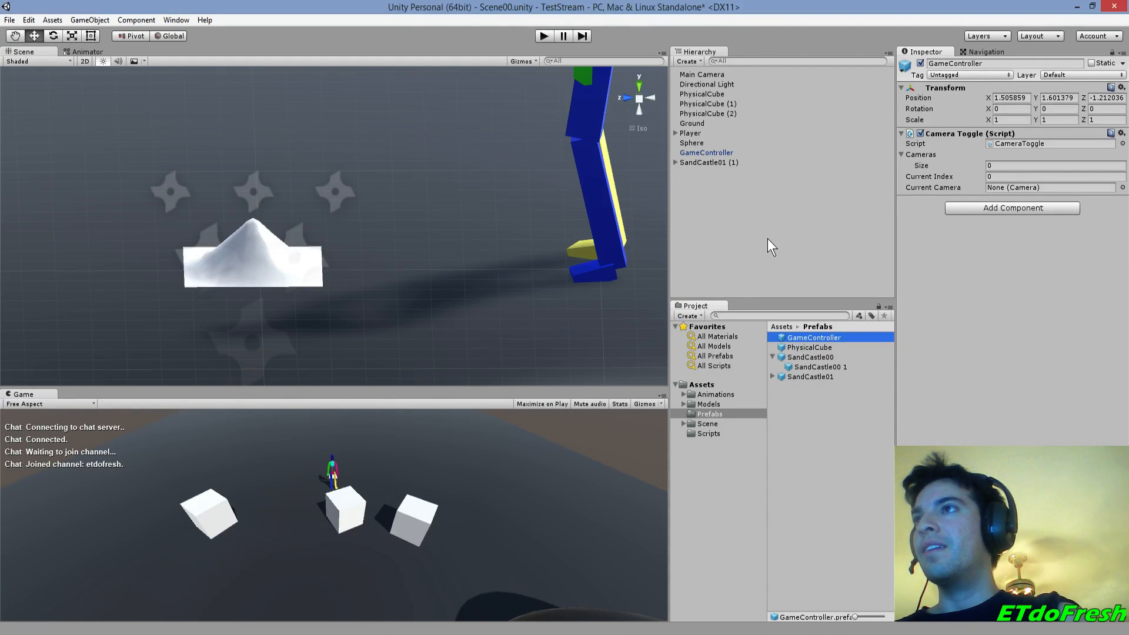
key("ctrl+z")
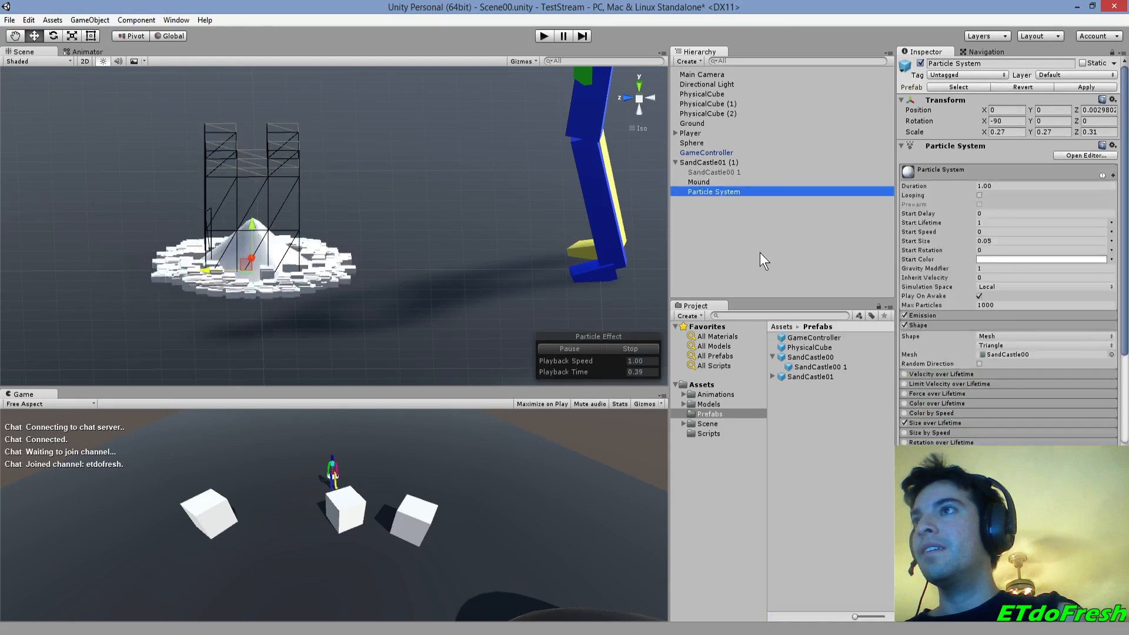
- Delete the GameController prefab from the Prefabs folder and break the prefab instance on the scene's GameController object
left_click(787, 338)
key("Delete")
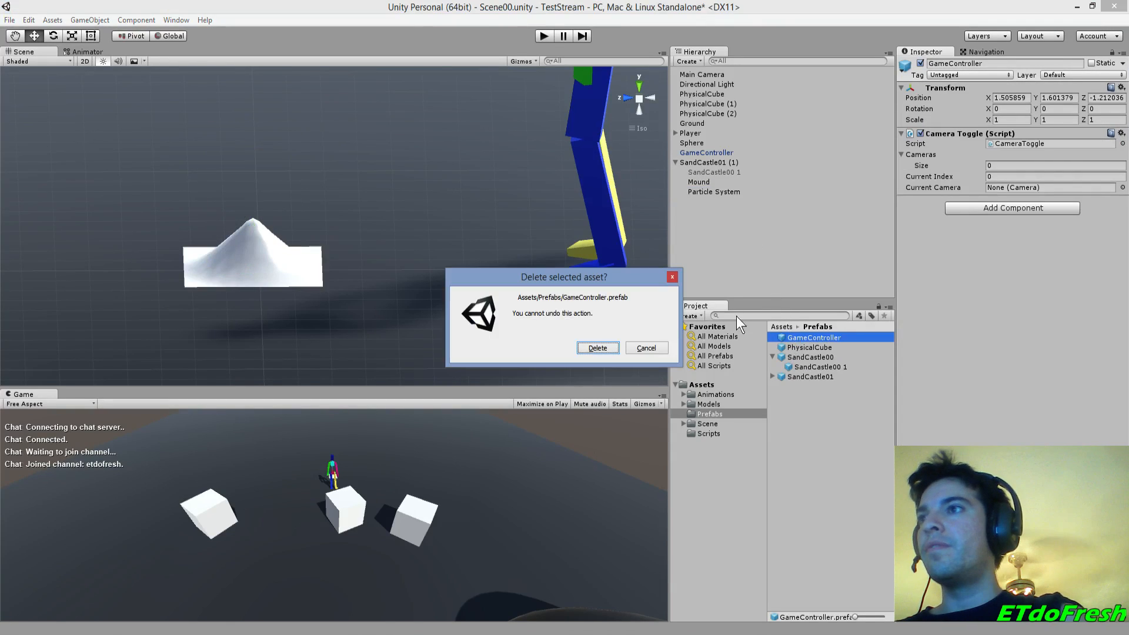
left_click(615, 347)
right_click(703, 153)
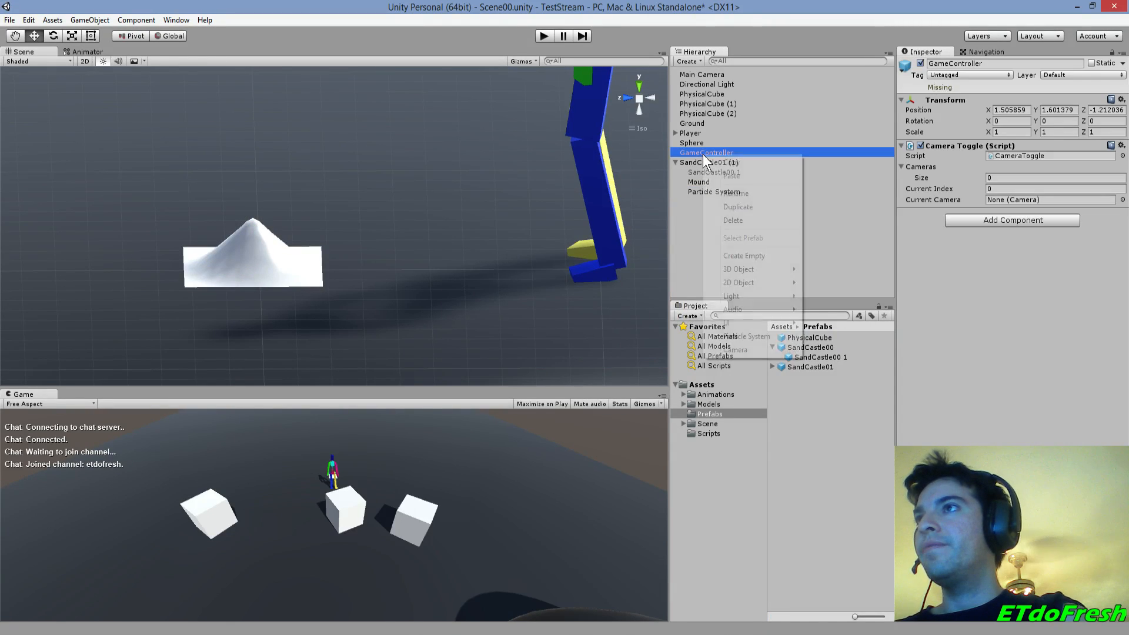
left_click(75, 20)
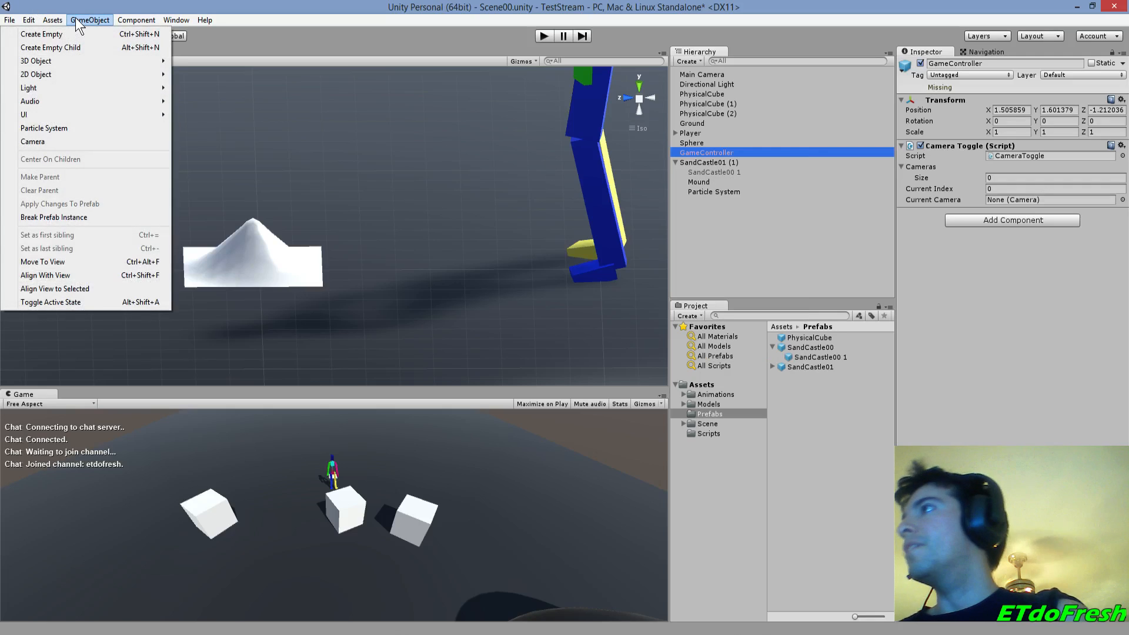
left_click(76, 213)
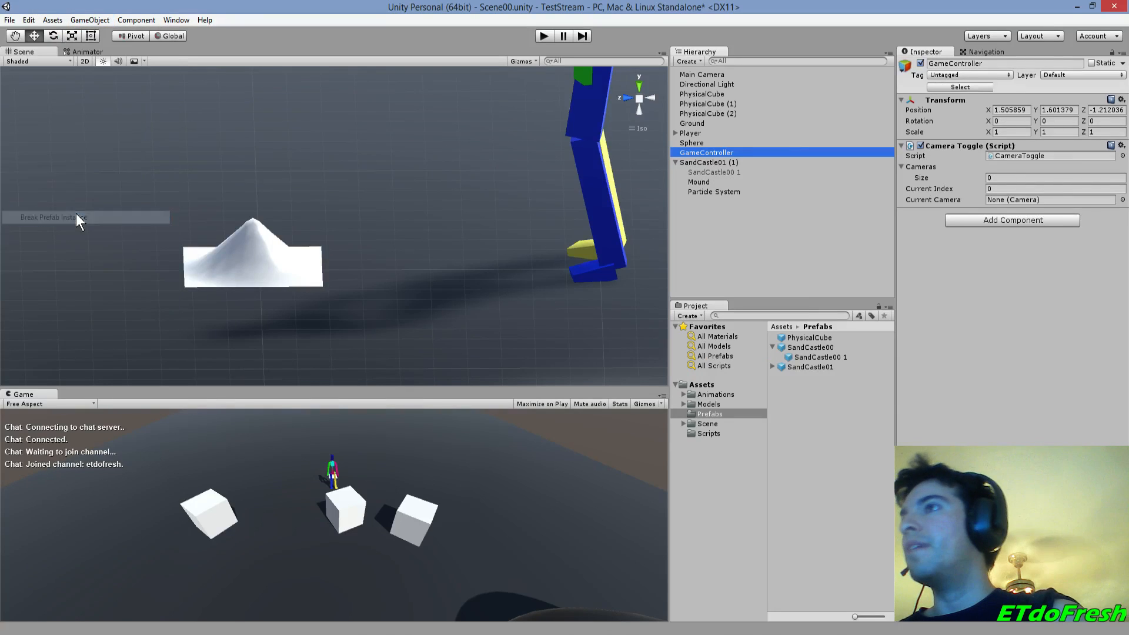
- Rename SandCastle01 (1) as SandCastle00 (1) and save it as a new prefab in the Prefabs folder
left_click(680, 162)
left_click(675, 163)
left_click(724, 164)
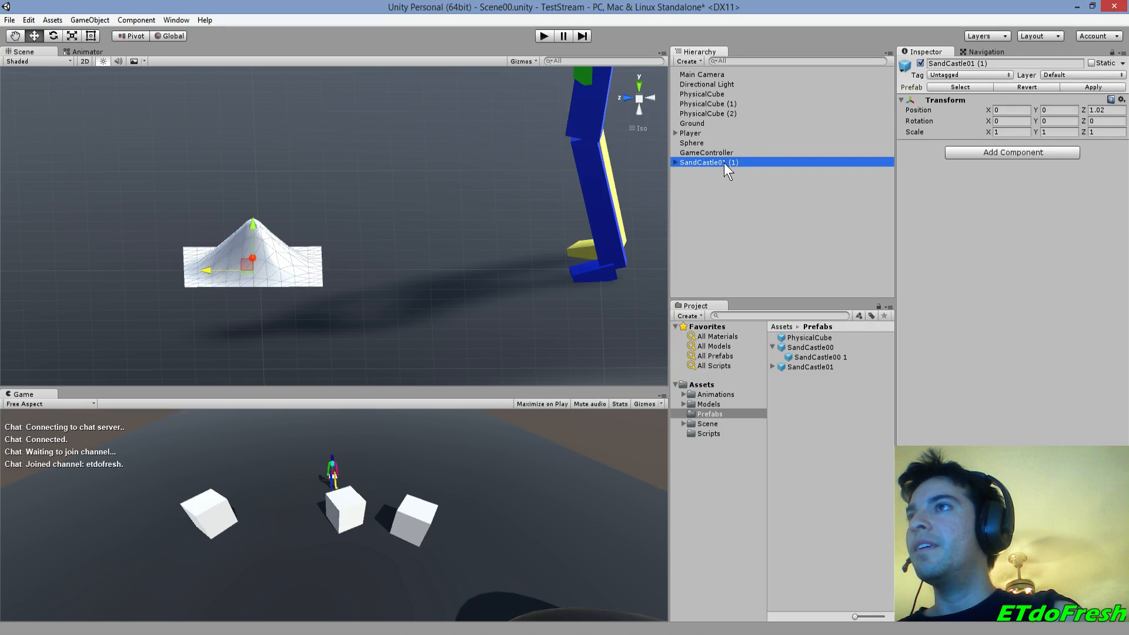
left_click(725, 163)
key("Delete")
type("0")
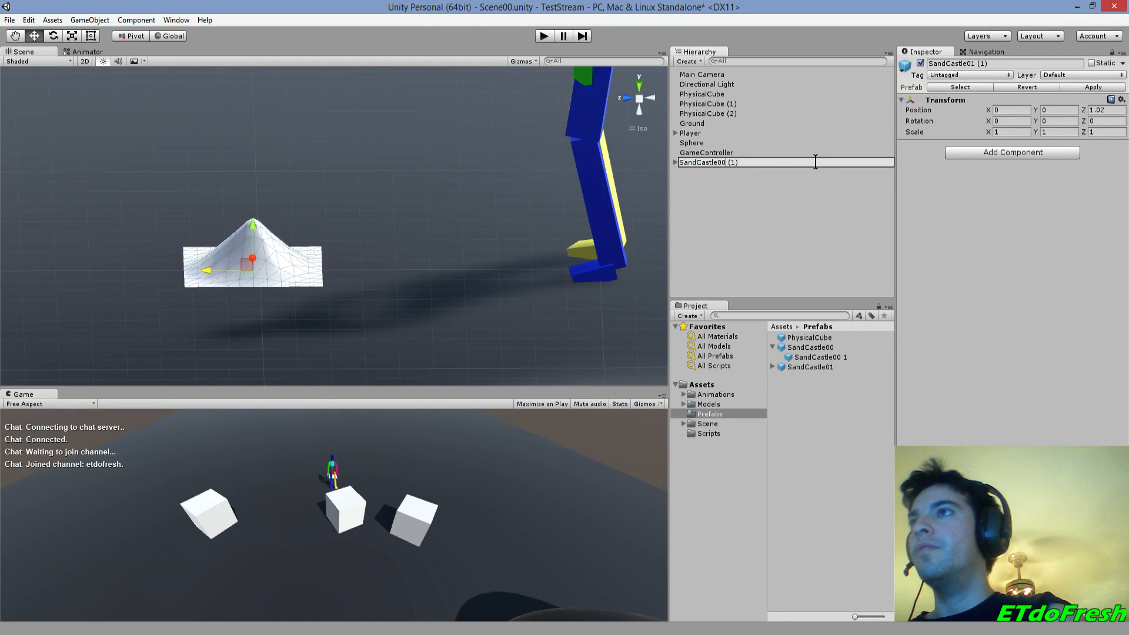
key("Return")
left_click_drag(747, 161, 826, 394)
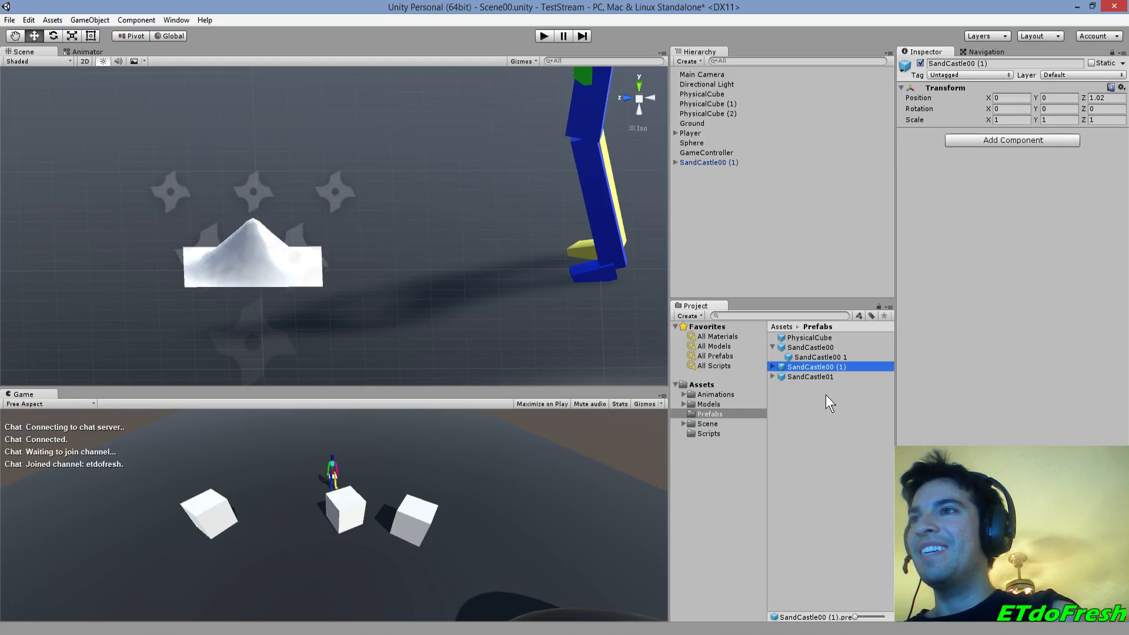
left_click(773, 346)
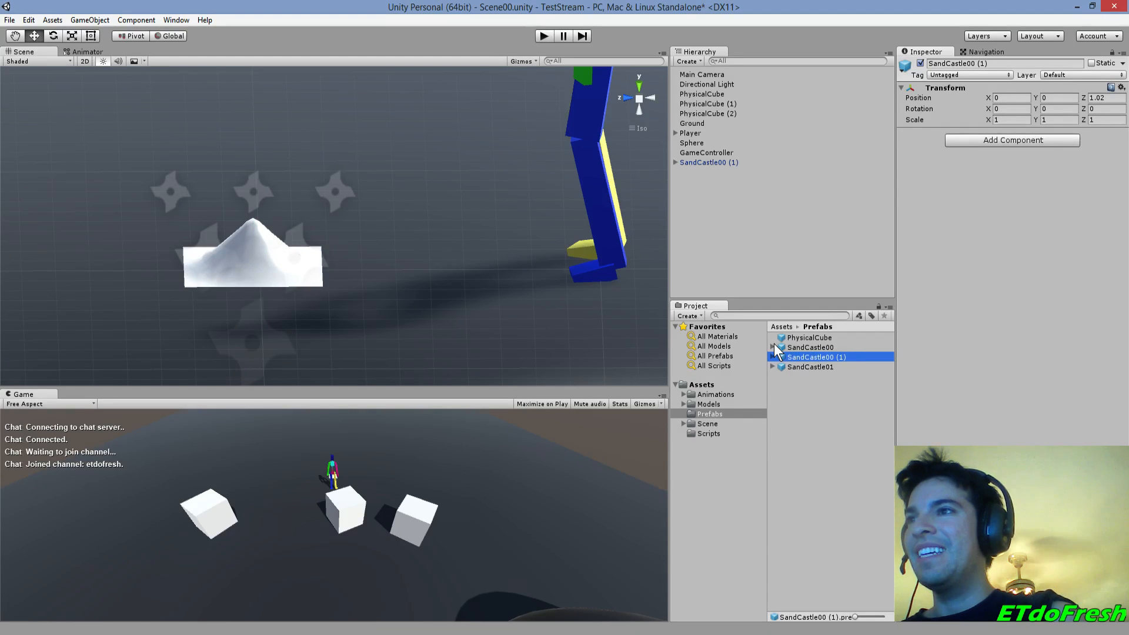
left_click(823, 347)
left_click(820, 358)
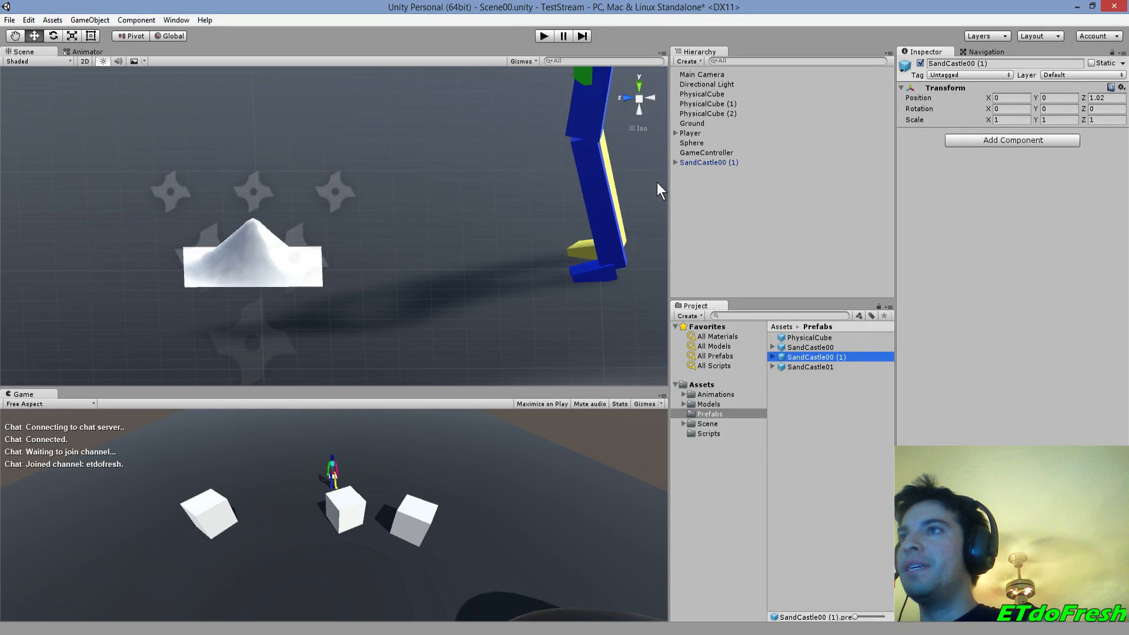
- In the scene's SandCastle00 (1), activate the SandCastle00 1 model and deactivate the Mound and Particle System children
left_click(718, 160)
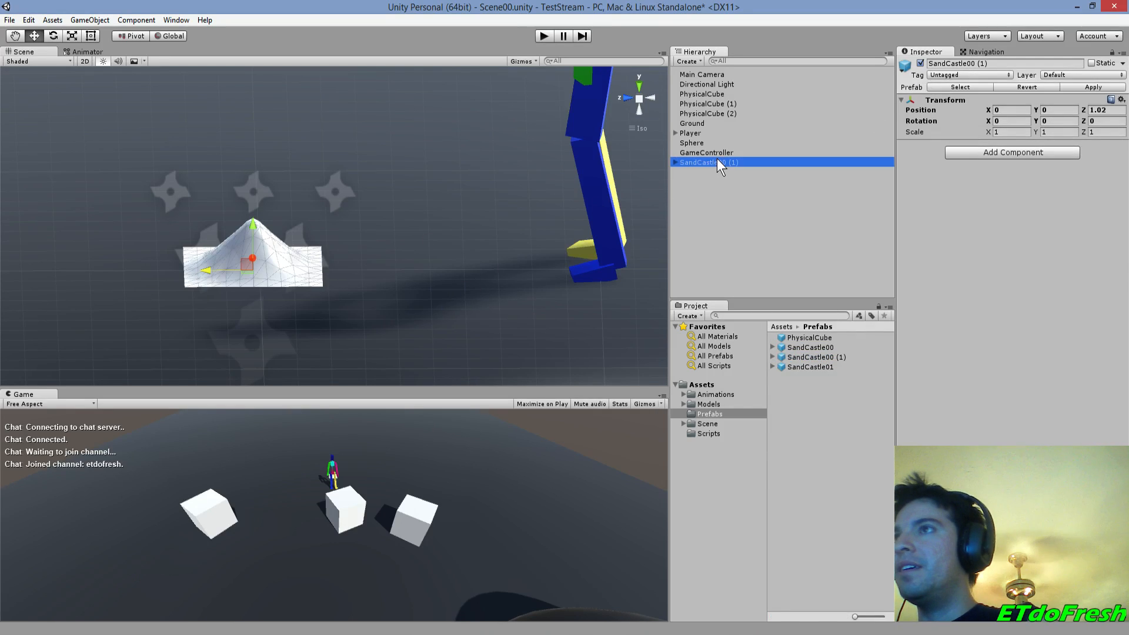
left_click(676, 162)
left_click(706, 171)
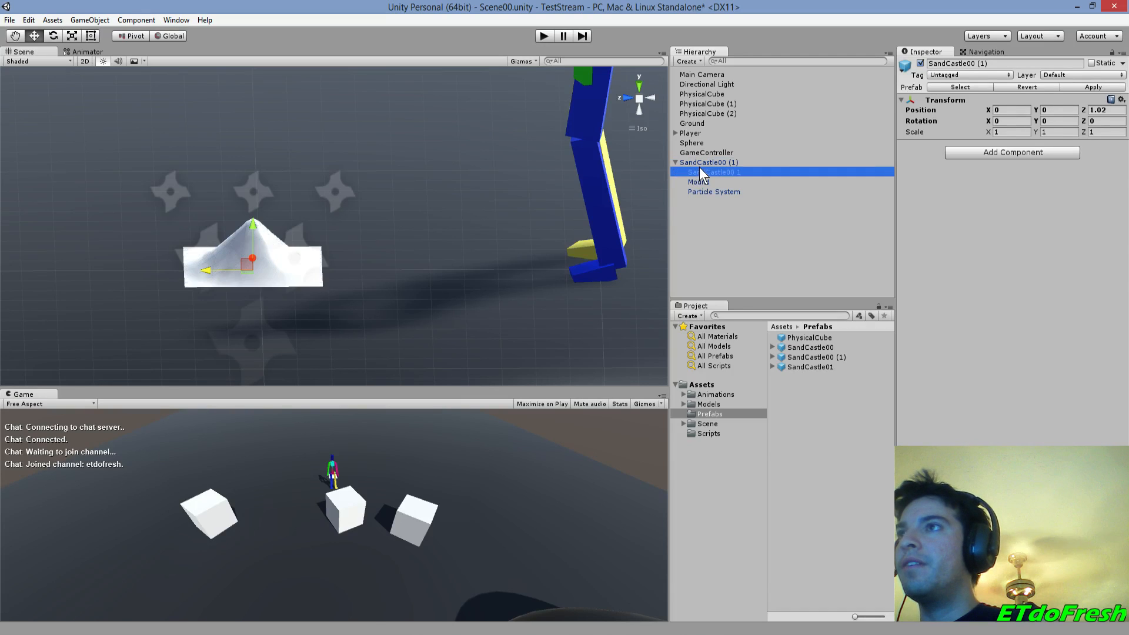
left_click(921, 64)
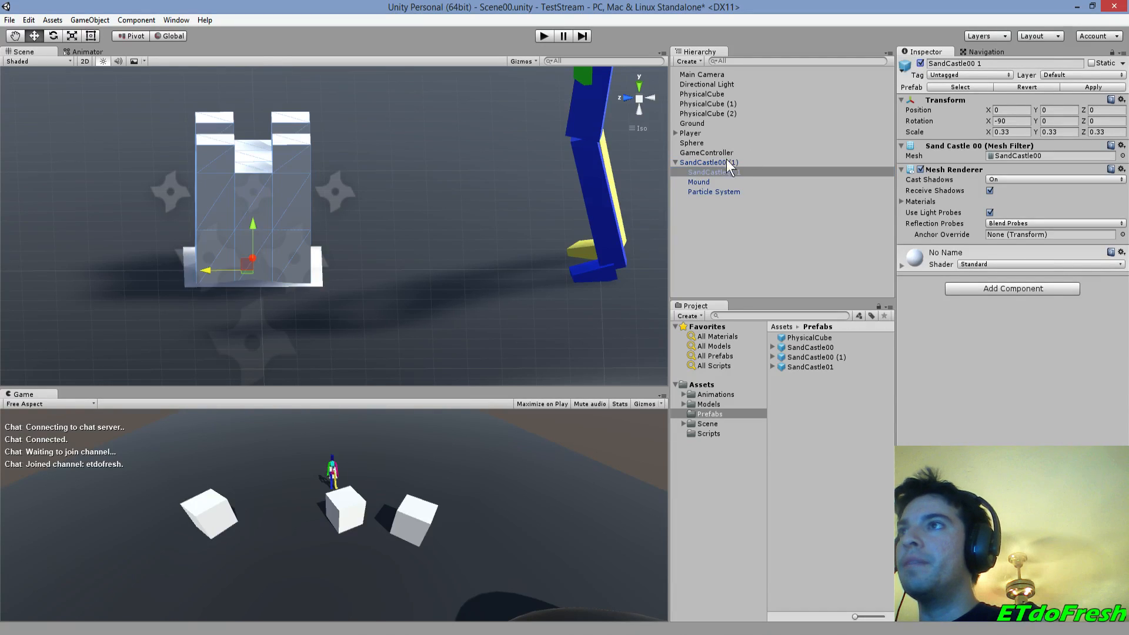
left_click(700, 181)
left_click(922, 64)
left_click(714, 192)
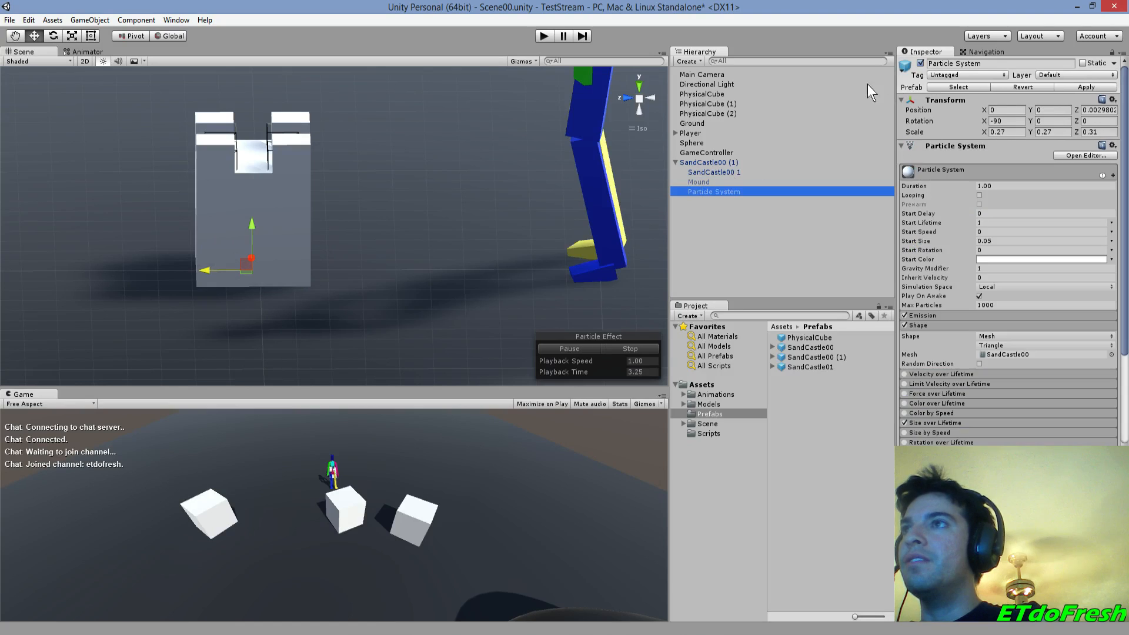
left_click(921, 63)
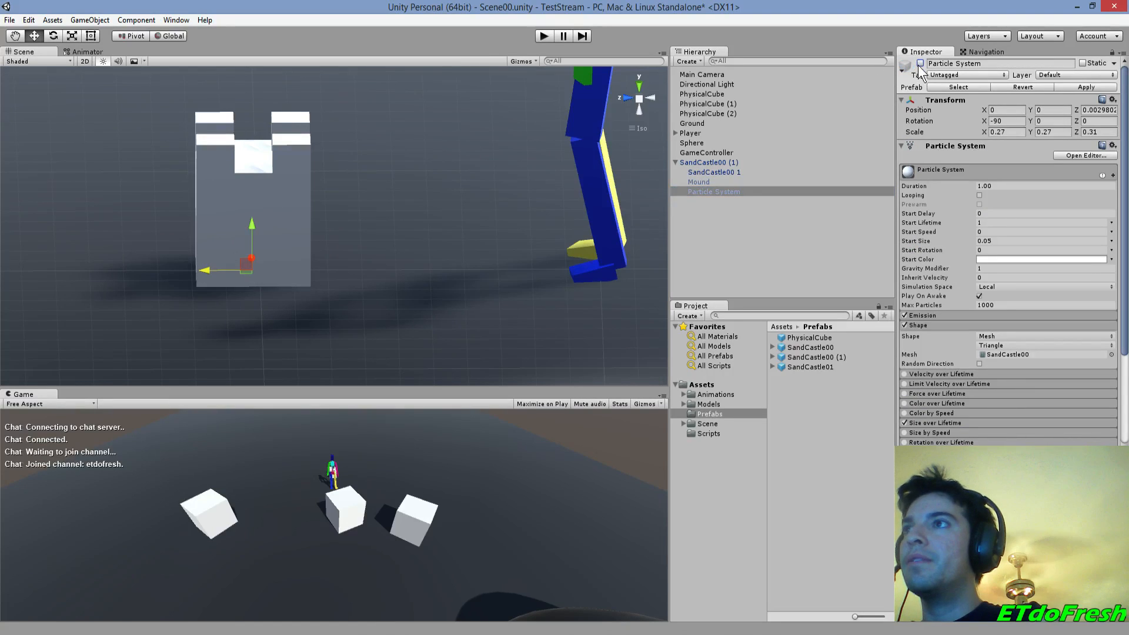
- Add a Box Collider component to the parent SandCastle00 (1) object
left_click(715, 163)
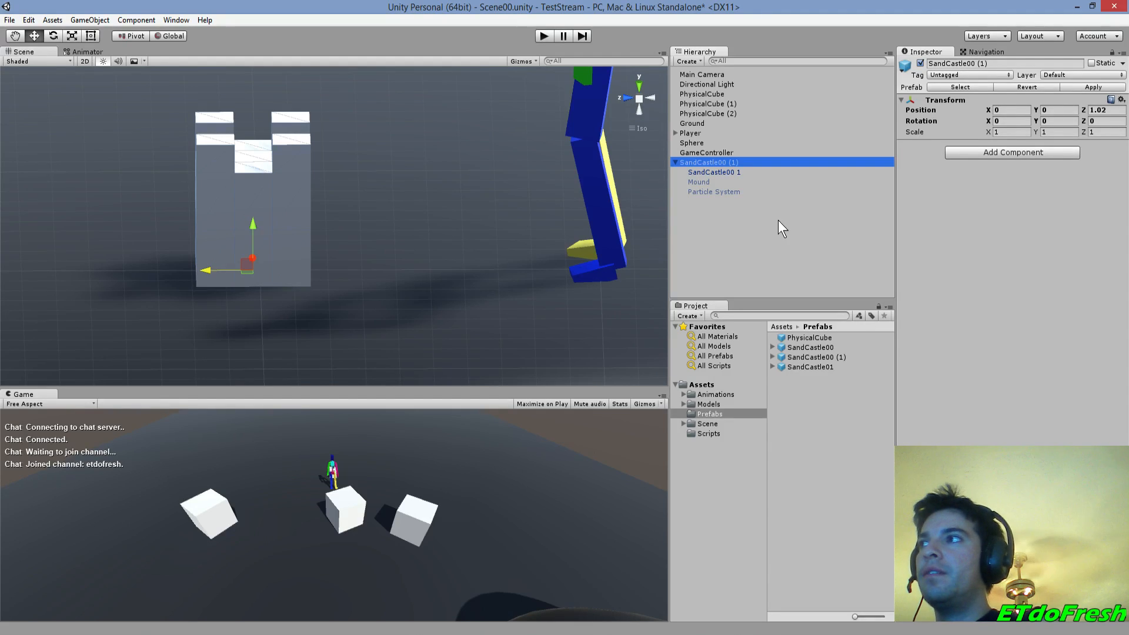
left_click(975, 151)
left_click(969, 224)
left_click(968, 224)
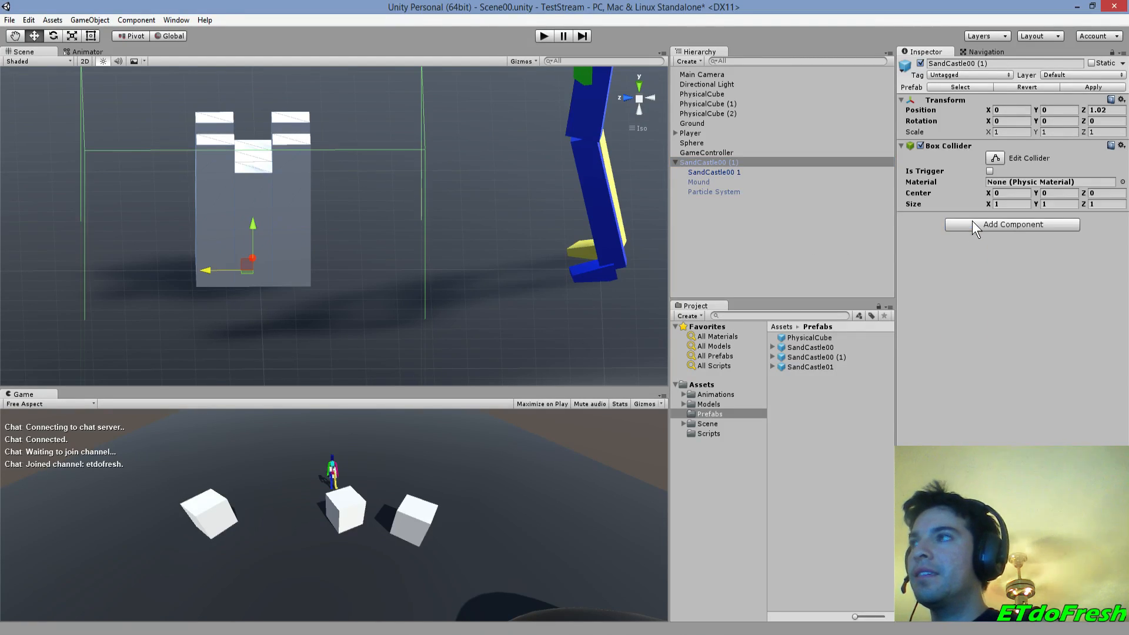
- Set the Box Collider's size to 0.33 on X, Y and Z
left_click(1014, 203)
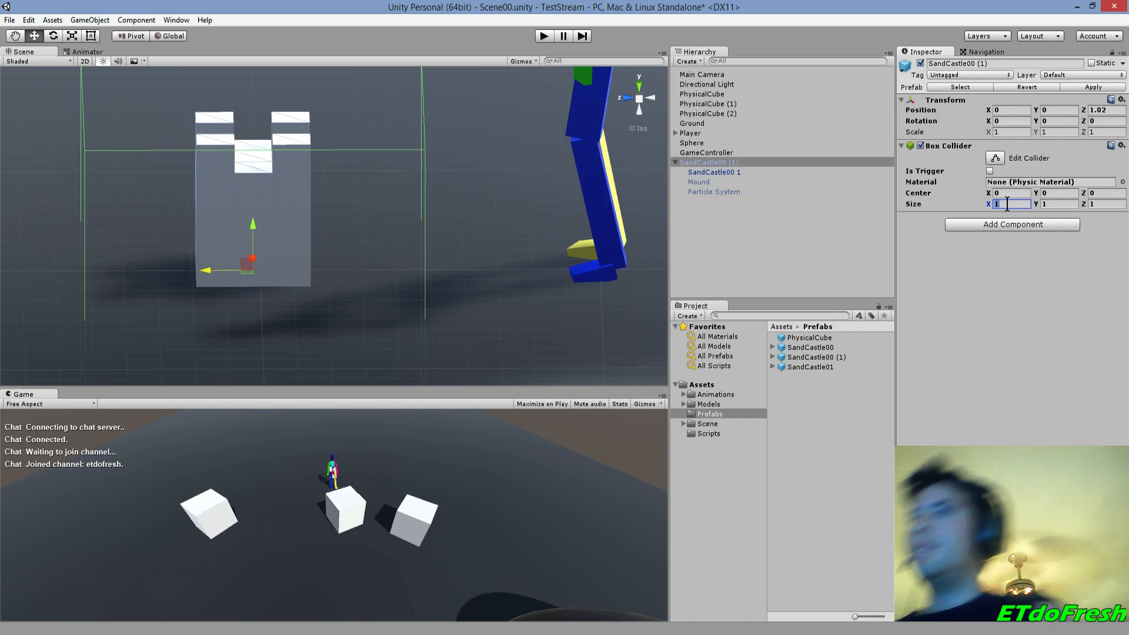
type("0.33")
key("Tab")
type(".33")
key("Tab")
type(".33")
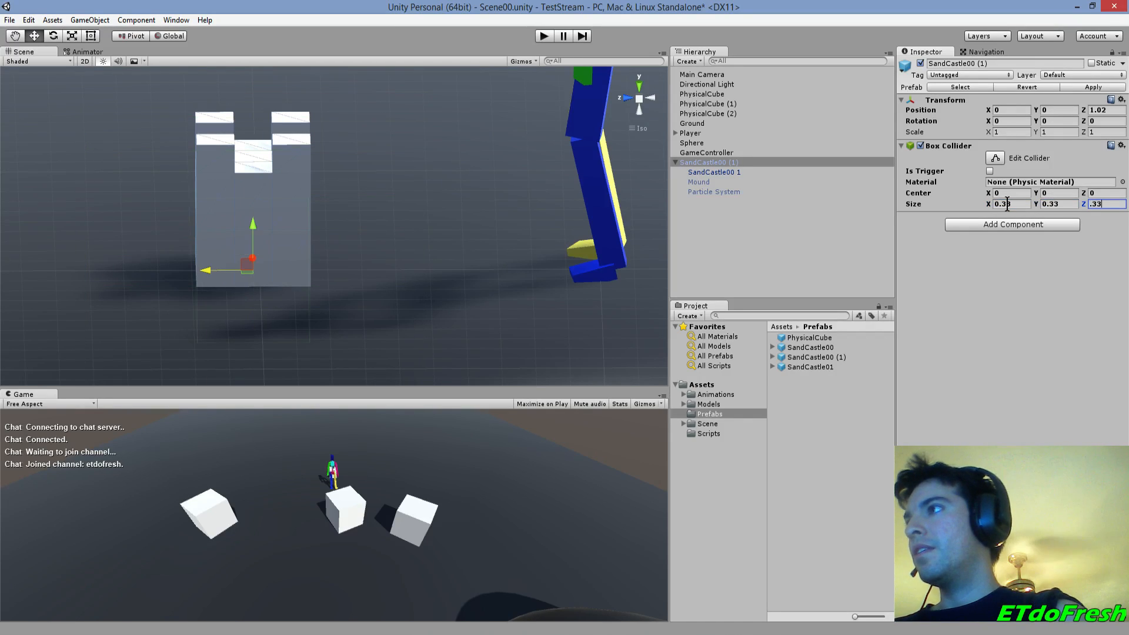
- Set the Box Collider's center Y to 0.1666 and make the collider a trigger
left_click(1060, 194)
type(".16666")
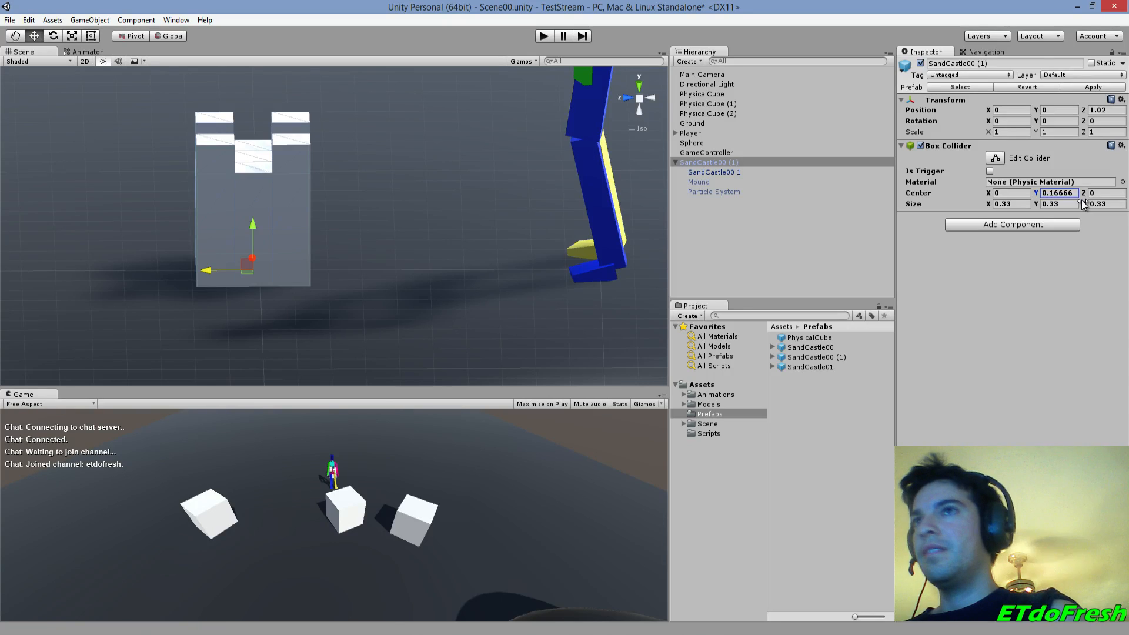
left_click(1057, 174)
left_click(990, 171)
double_click(1053, 193)
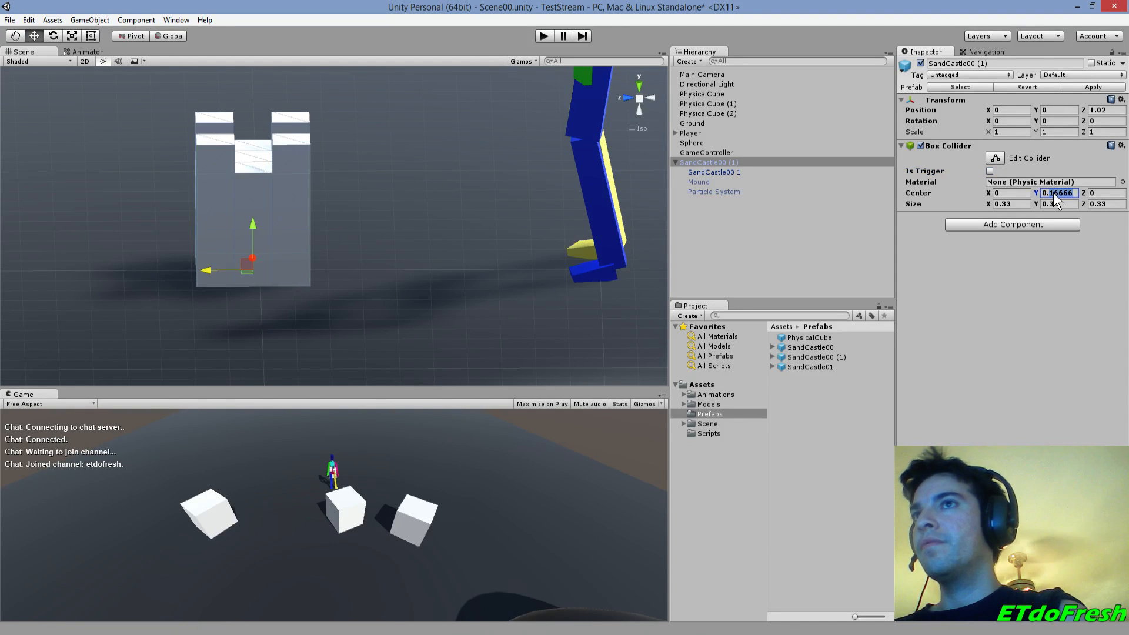
mouse_move(1037, 193)
left_mouse_down()
mouse_move(1058, 191)
mouse_move(1044, 196)
left_mouse_up()
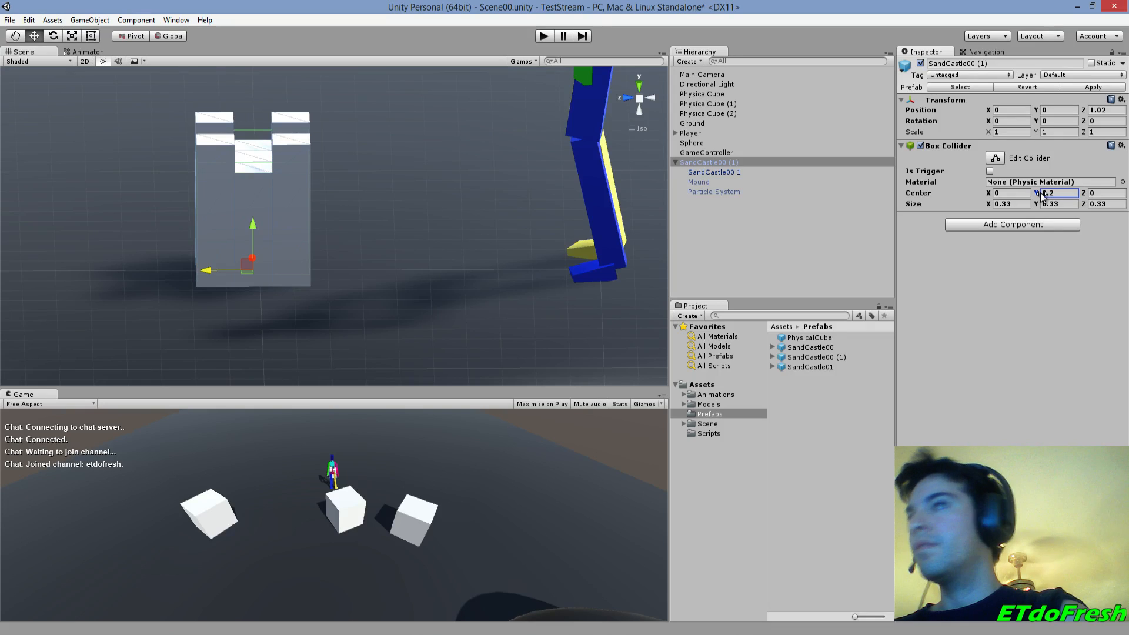
left_click(1062, 193)
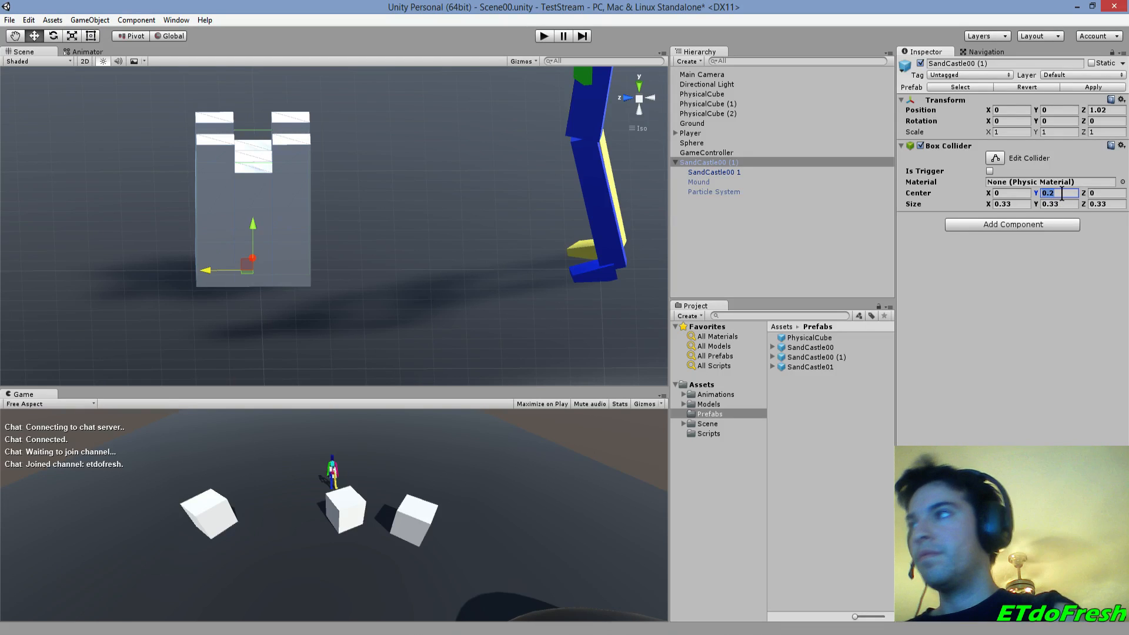
type("0.1666")
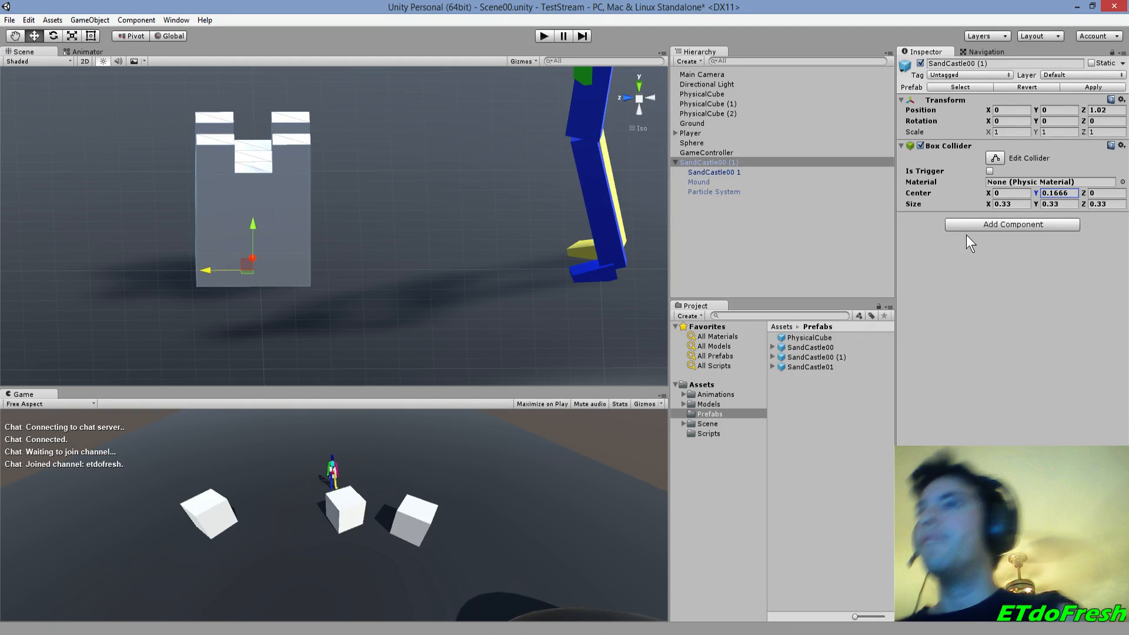
left_click_drag(315, 195, 442, 302, "alt")
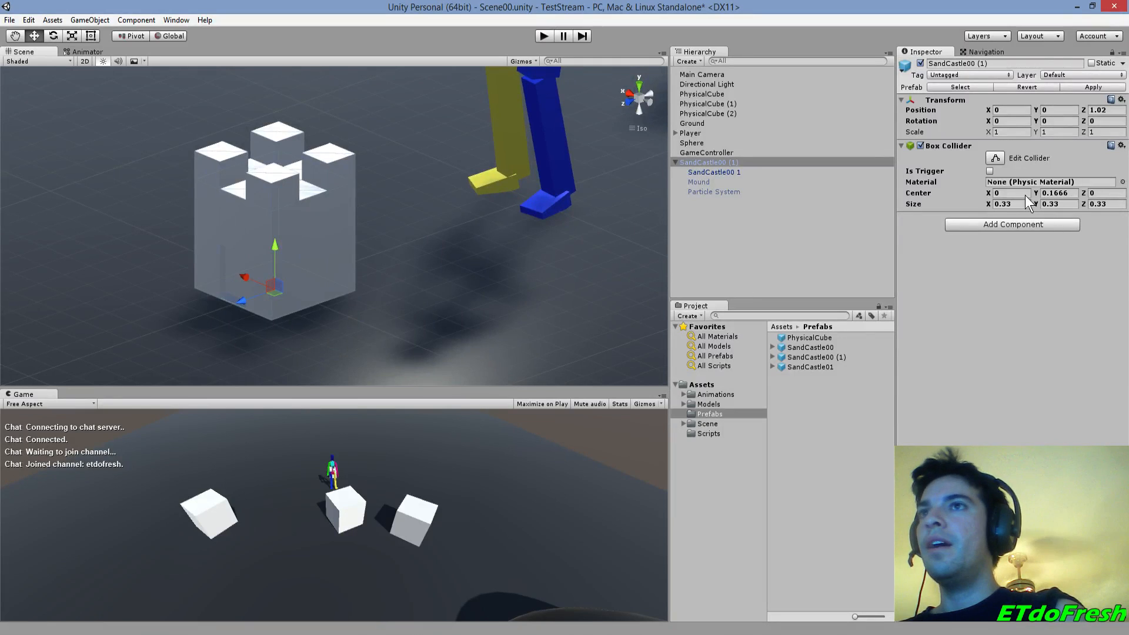
left_click(990, 171)
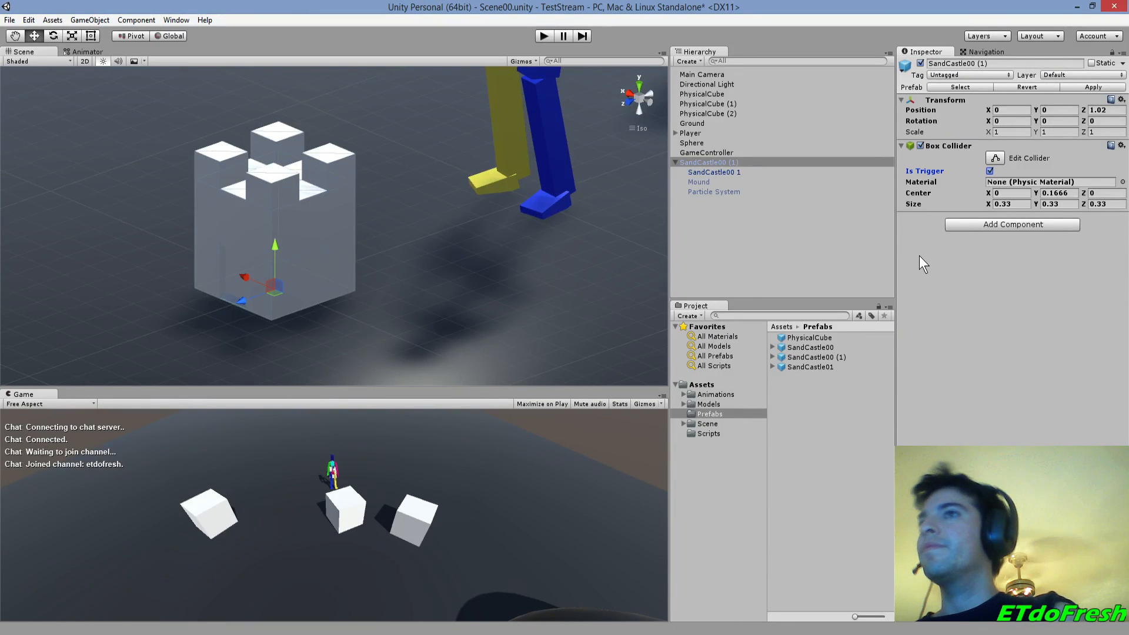
left_click(999, 226)
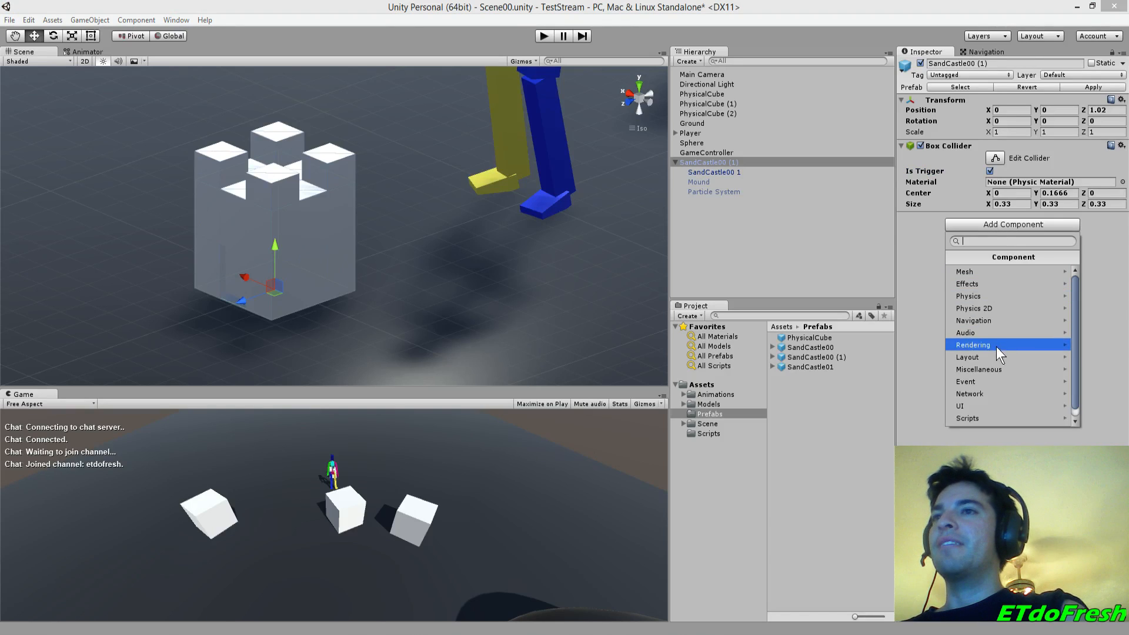
left_click(977, 406)
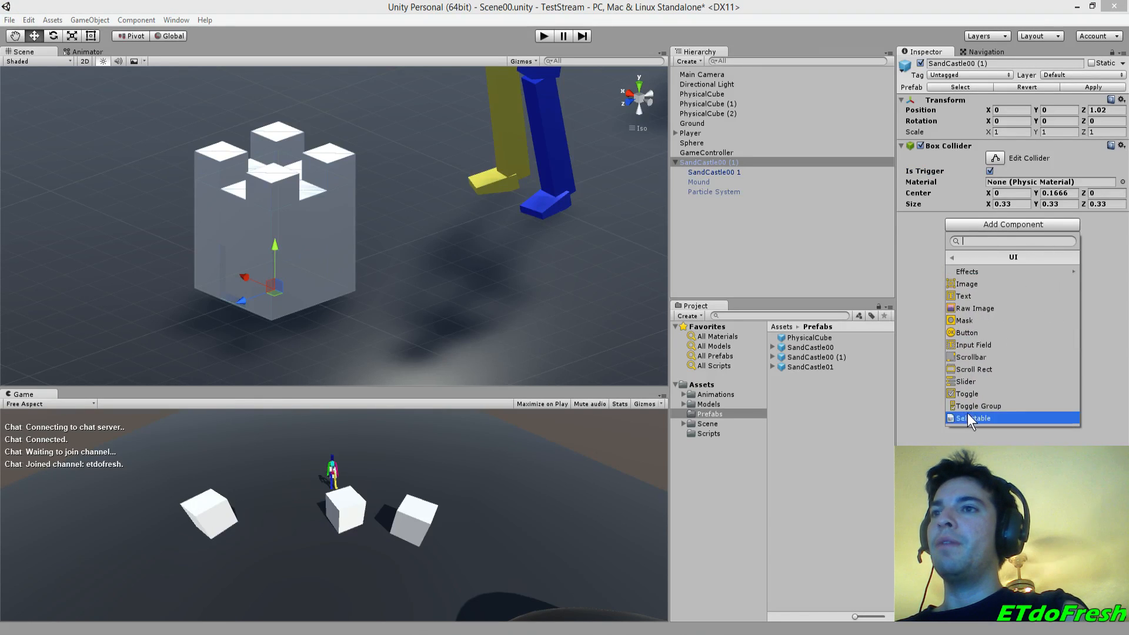
left_click(952, 258)
left_click(968, 419)
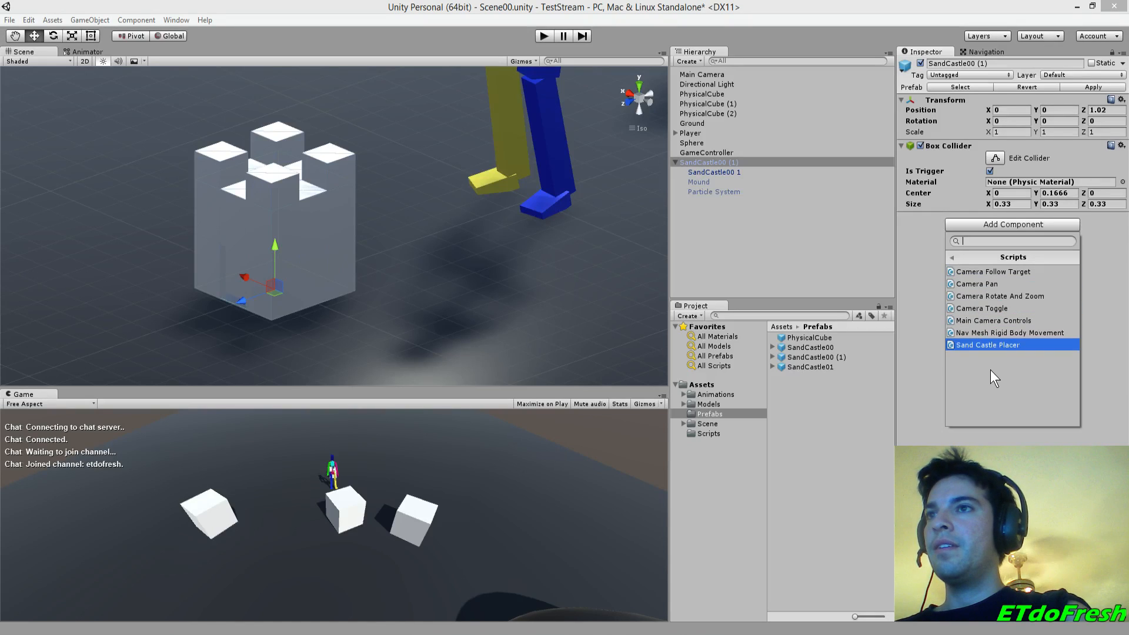
left_click(950, 263)
left_click(974, 420)
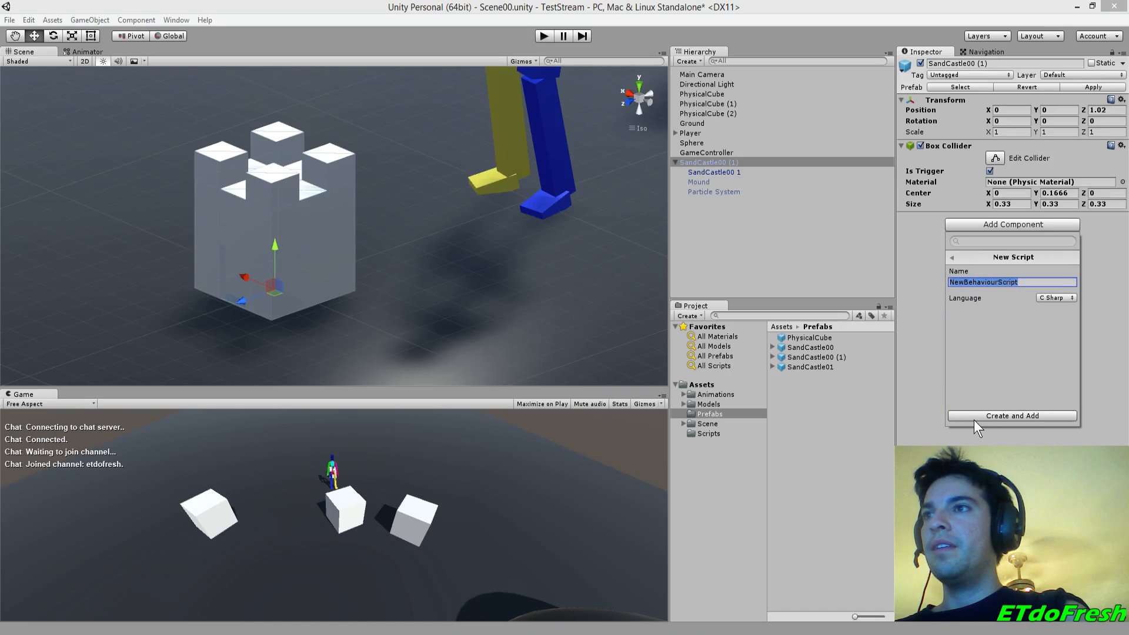
left_click(951, 223)
- Create a new C# script in the project's Scripts folder
left_click(695, 434)
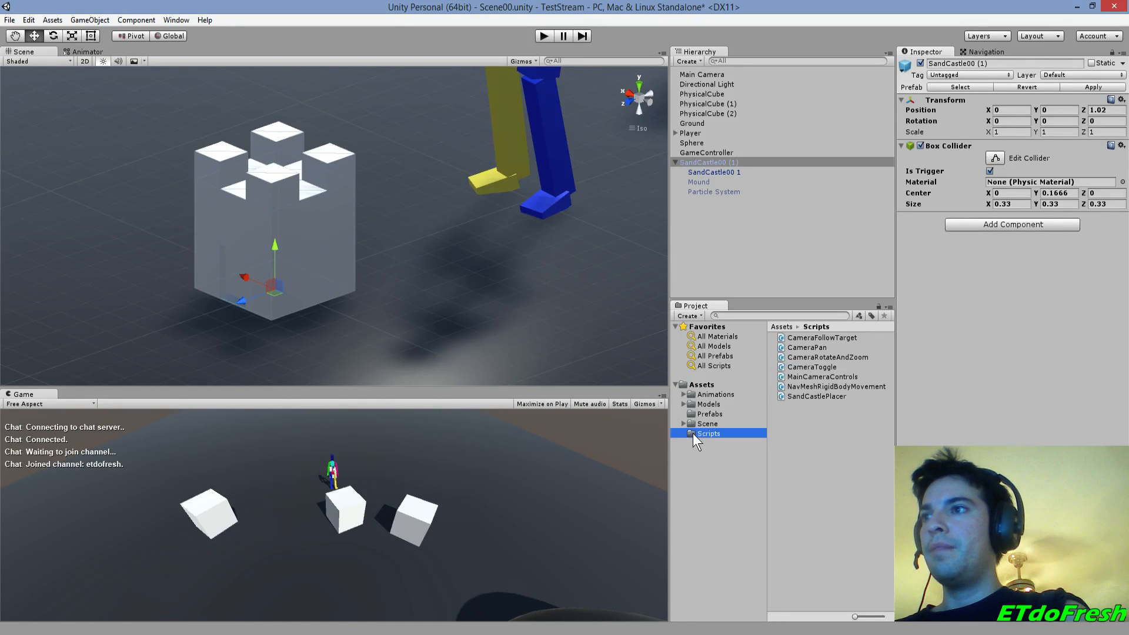
right_click(808, 418)
mouse_move(842, 424)
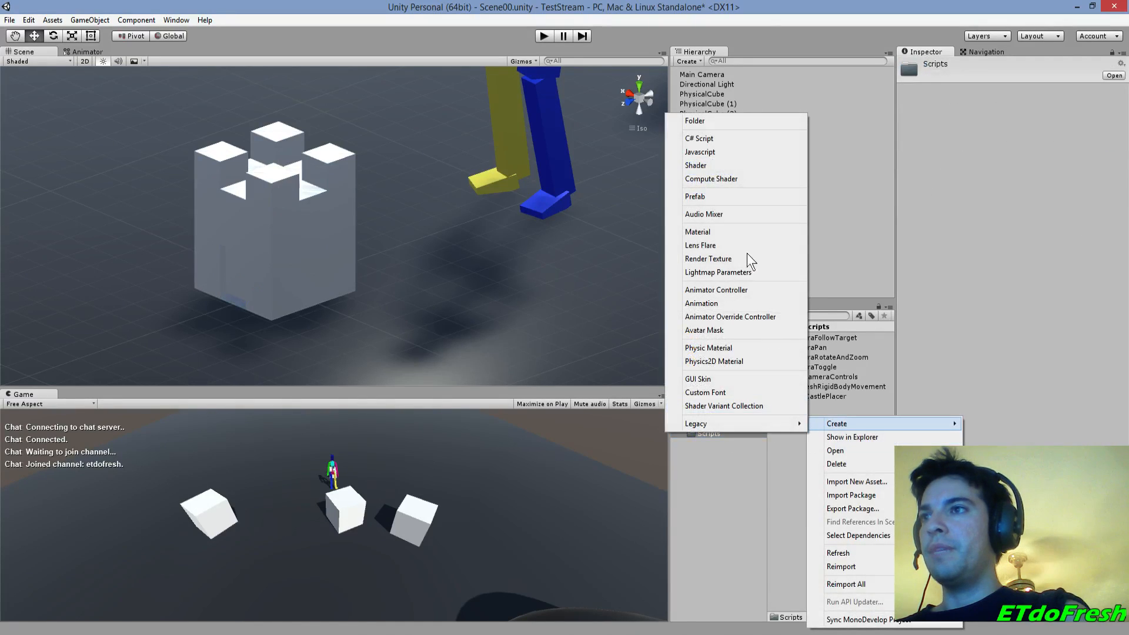
left_click(734, 145)
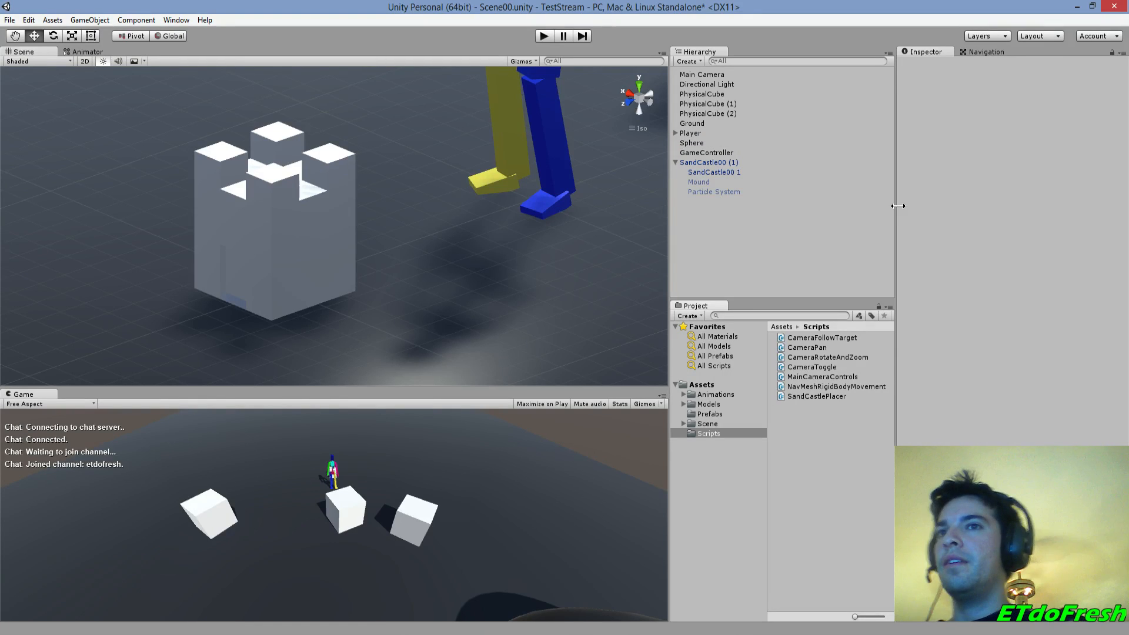
right_click(797, 424)
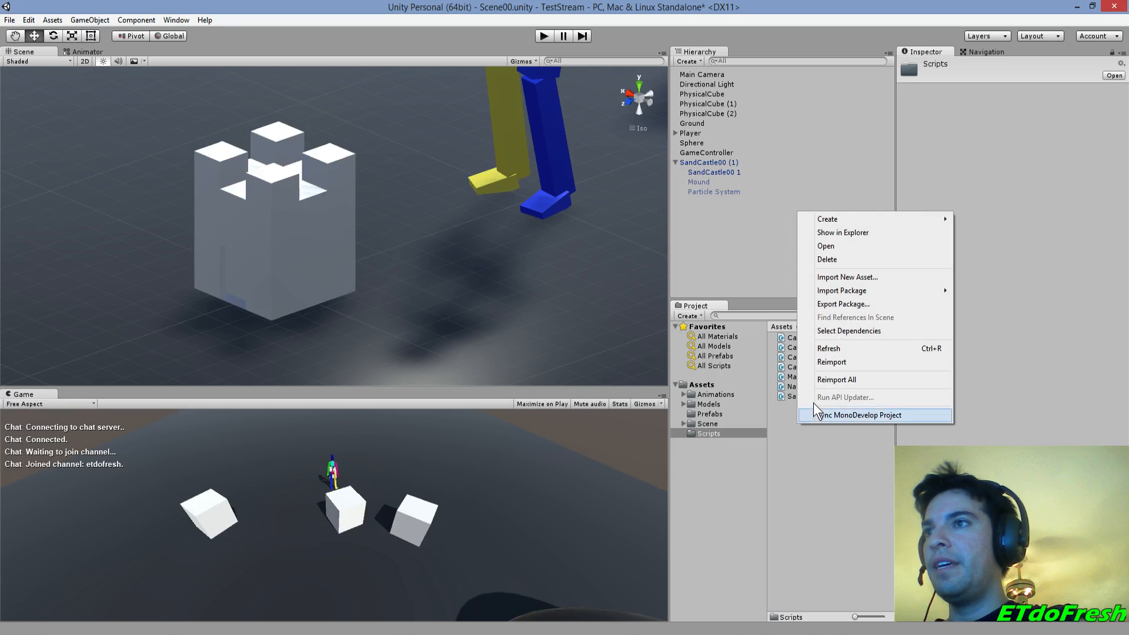
mouse_move(846, 222)
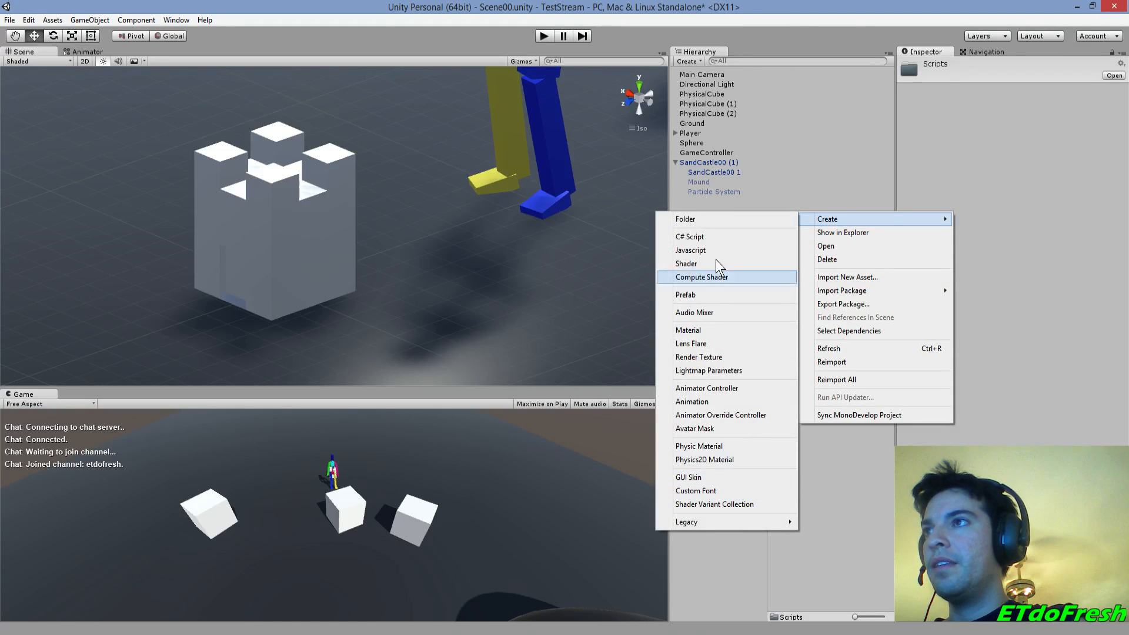
left_click(717, 237)
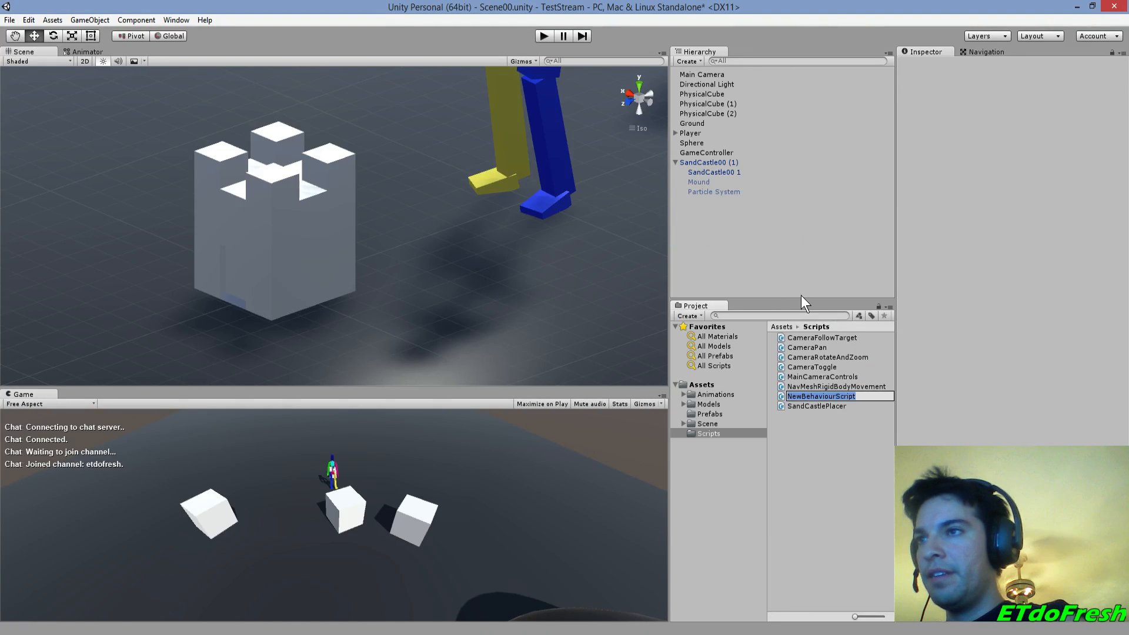
- Name the new script SandCastleDestroy and open it in Visual Studio
type("Sa")
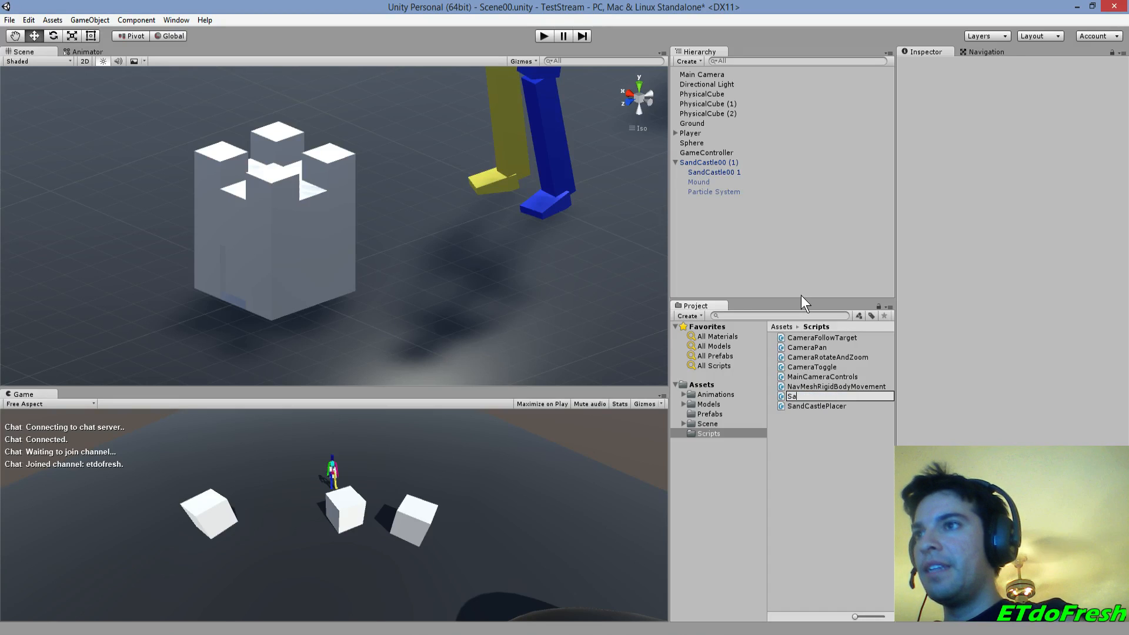
type("ndCa")
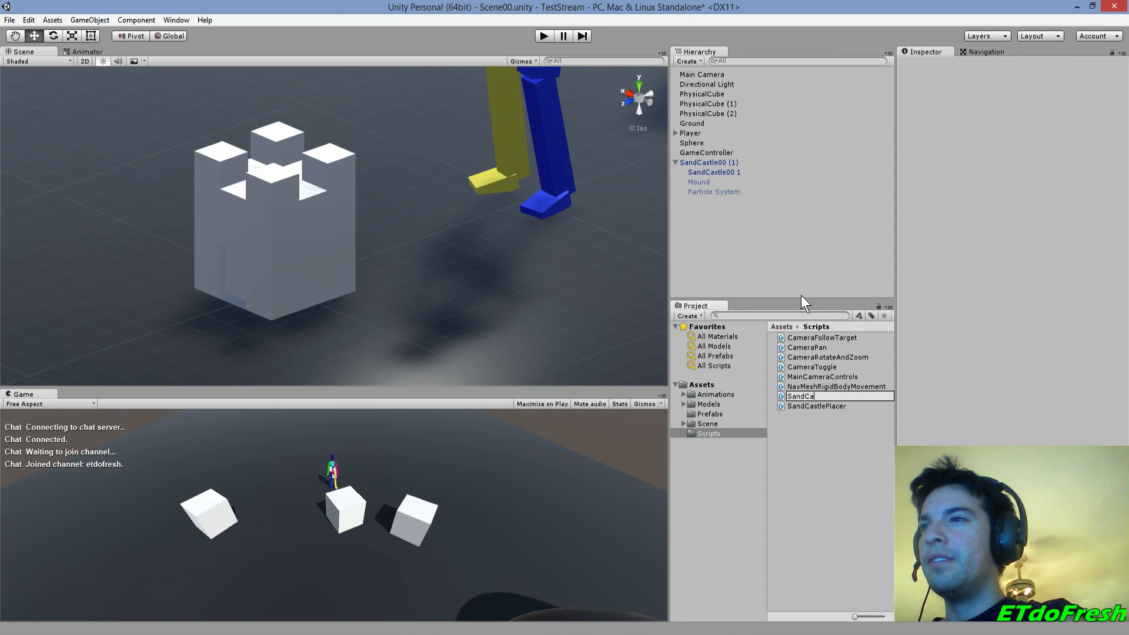
type("stleD")
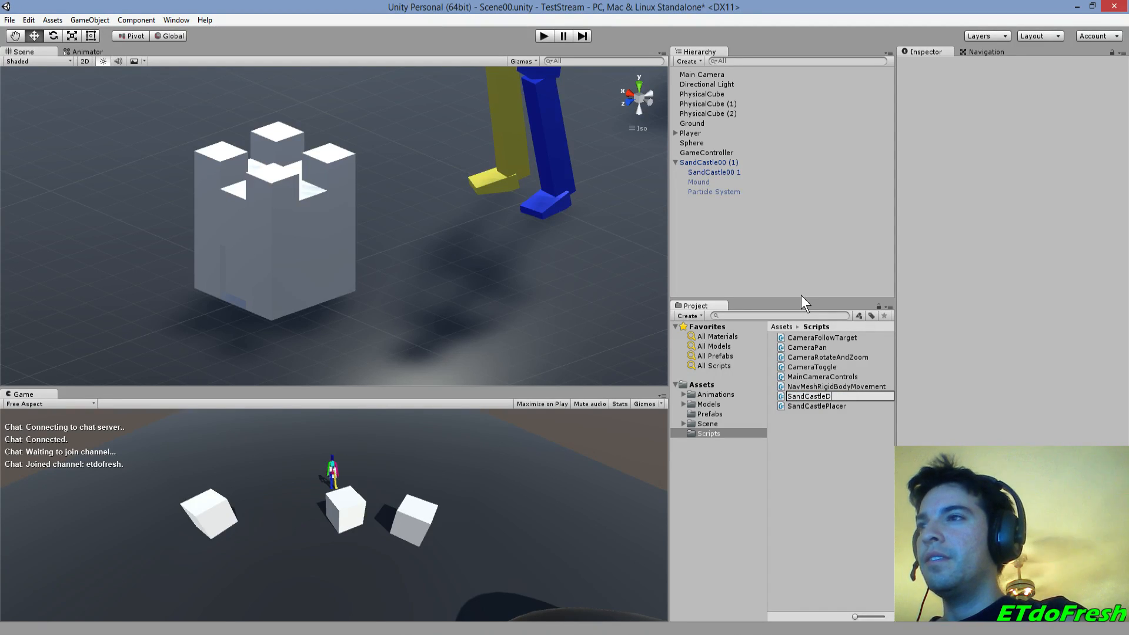
key("BackSpace")
type("Collapse")
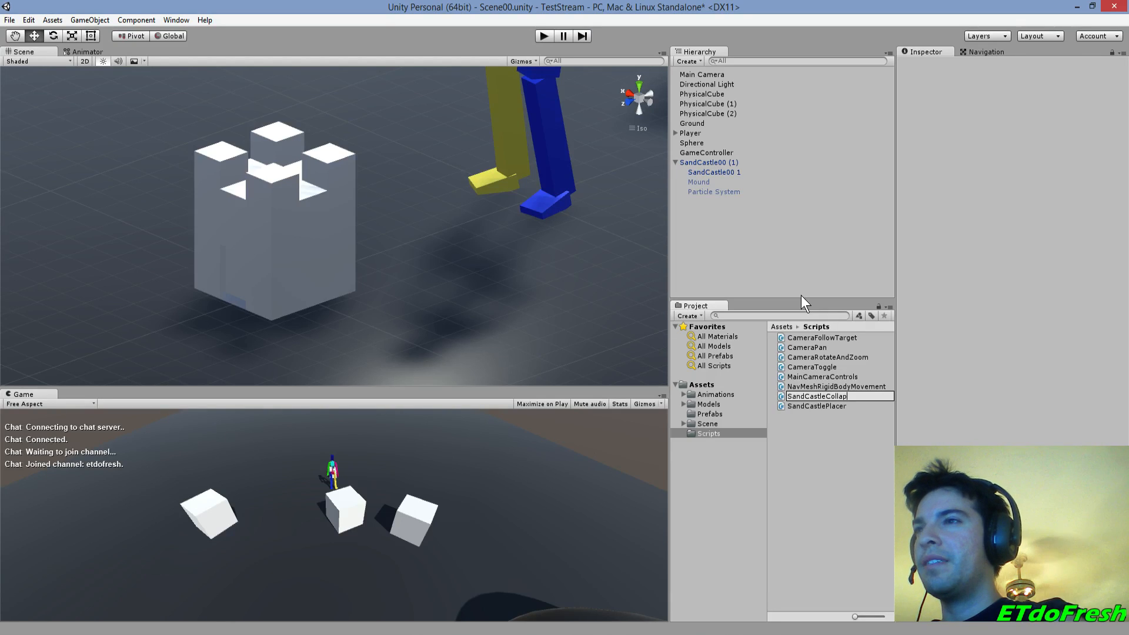
key("BackSpace")
key("BackSpace")
key("BackSpace")
key("BackSpace")
key("BackSpace")
key("BackSpace")
key("BackSpace")
key("BackSpace")
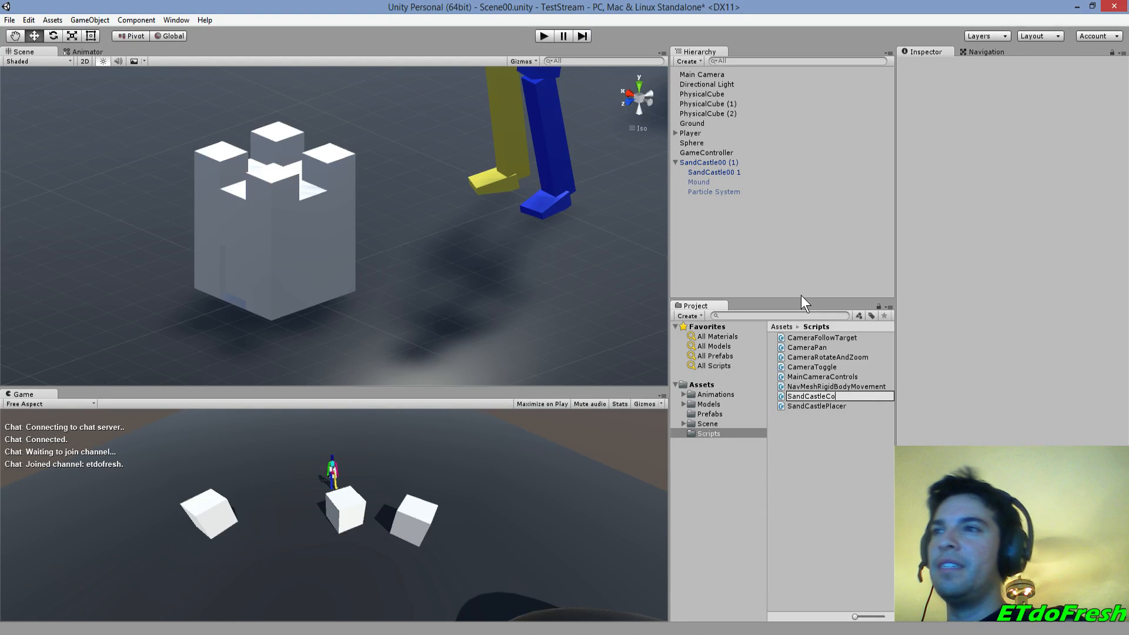
type("Destroy")
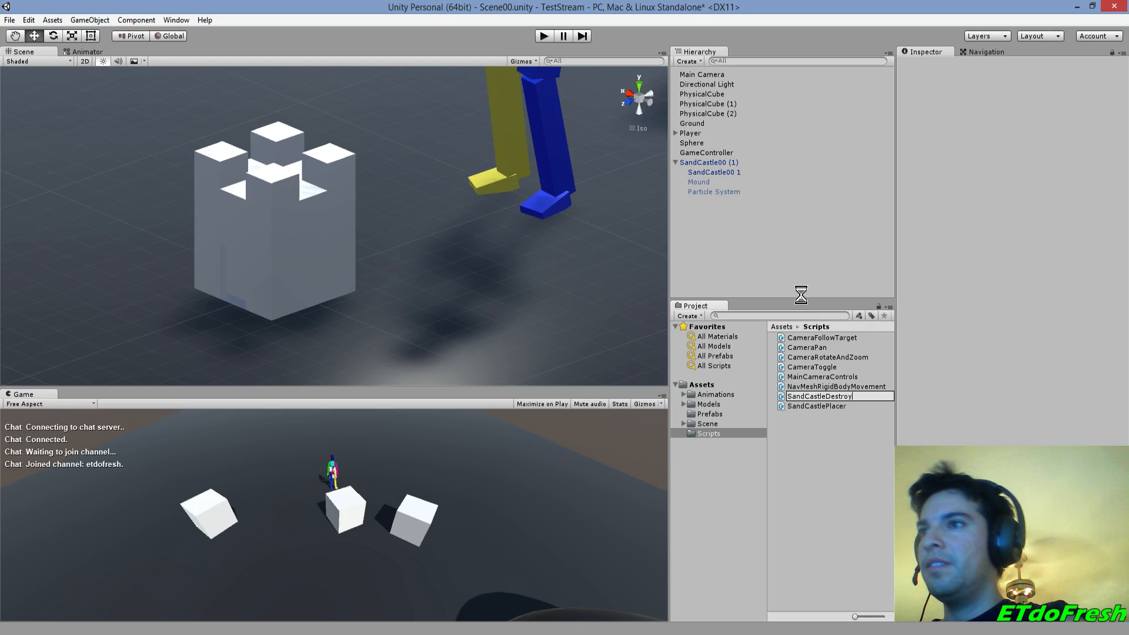
key("Return")
key("Return")
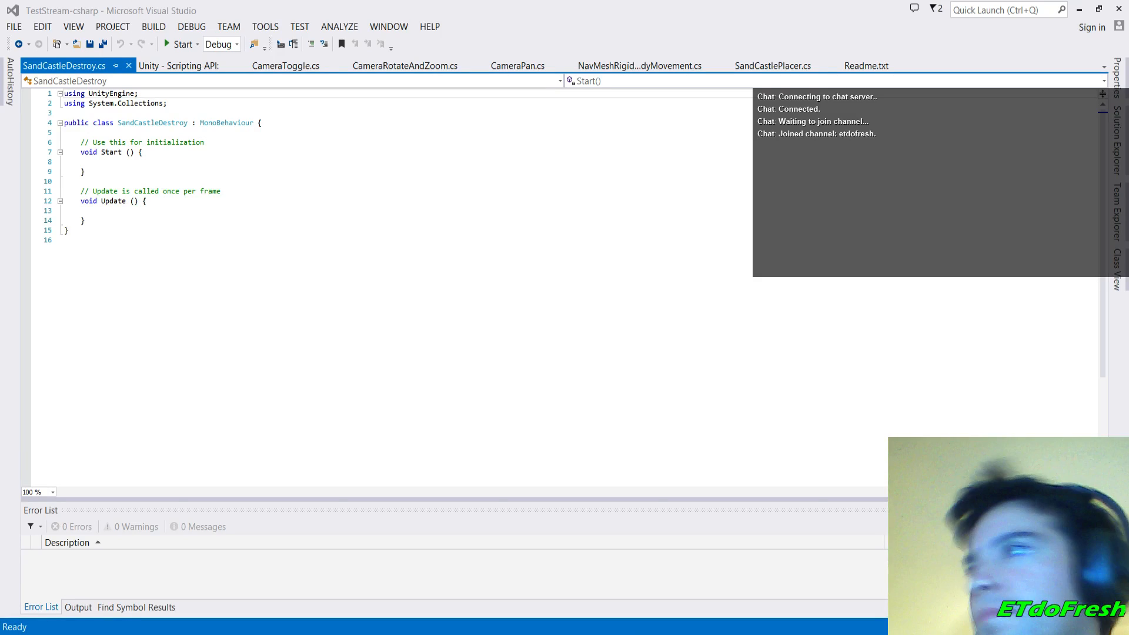
- Auto-format the SandCastleDestroy script and insert an empty line at the start of the class body
left_click(198, 191)
key("ctrl+e")
key("d")
key("Up")
key("Up")
key("Up")
key("Up")
key("Up")
key("Up")
key("Up")
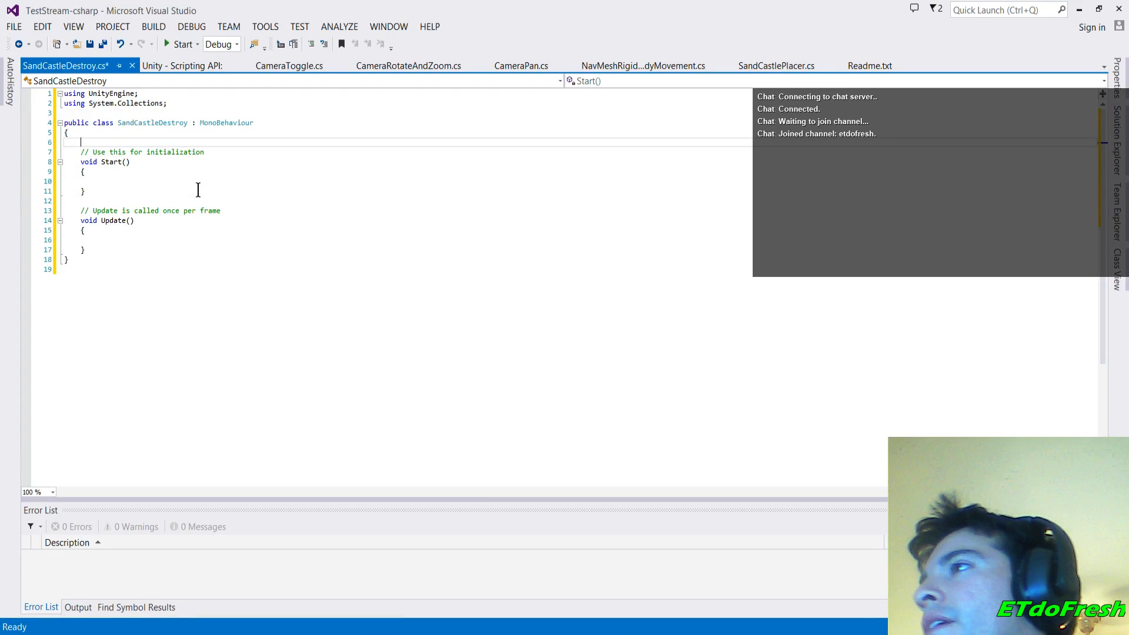
key("Return")
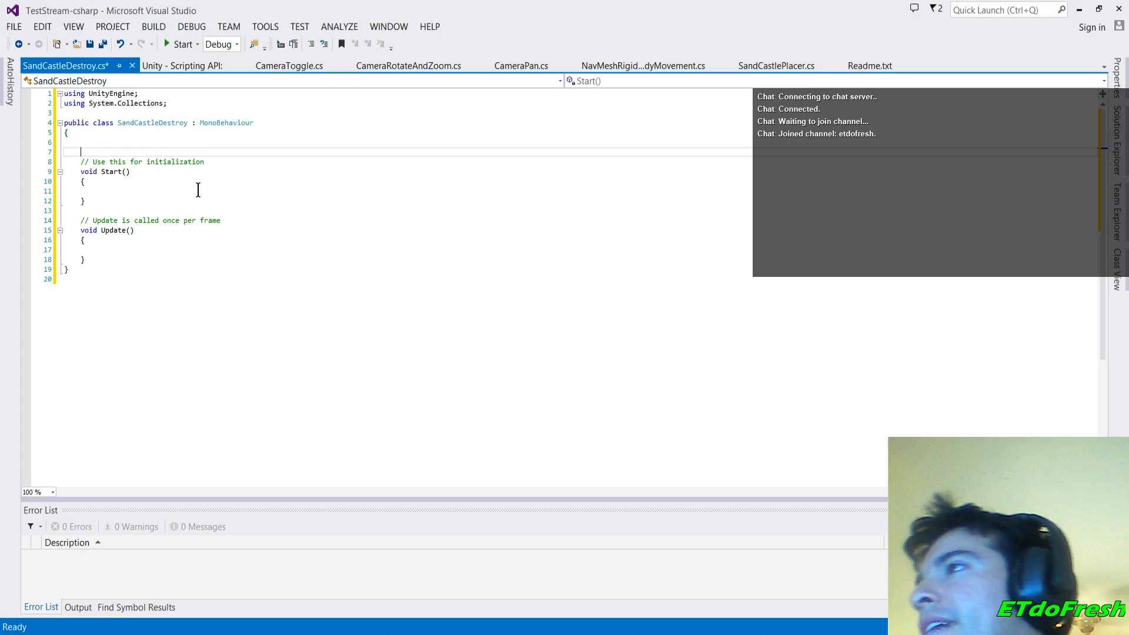
key("Up")
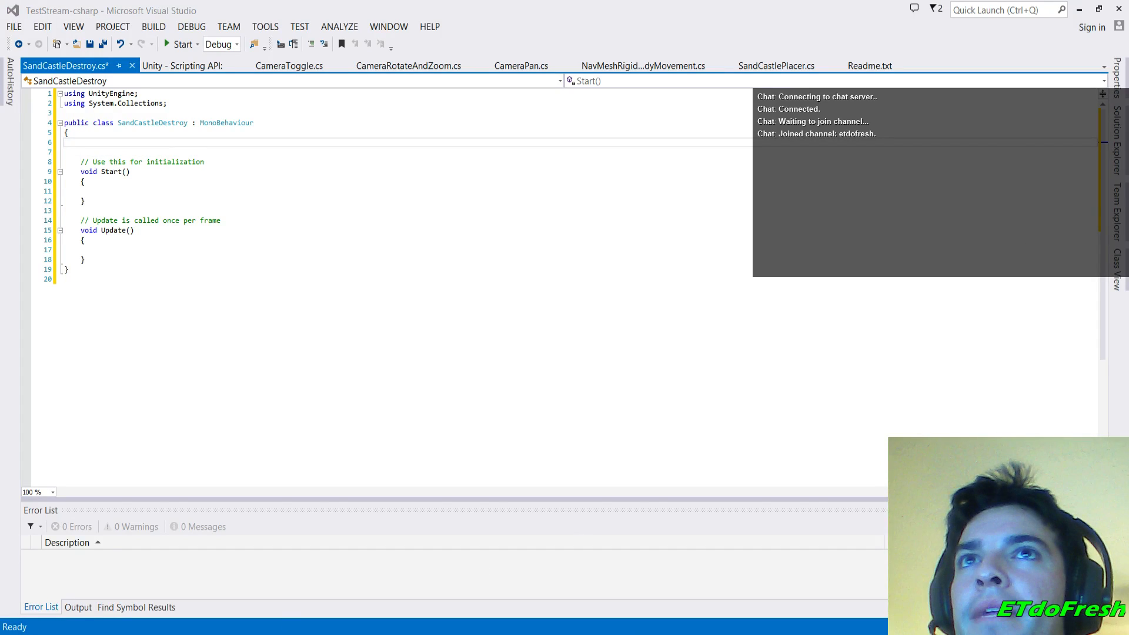
- Switch to the Chrome browser and open the Unity manual from unity3d.com/learn/documentation
left_click_drag(1128, 165, 376, 132)
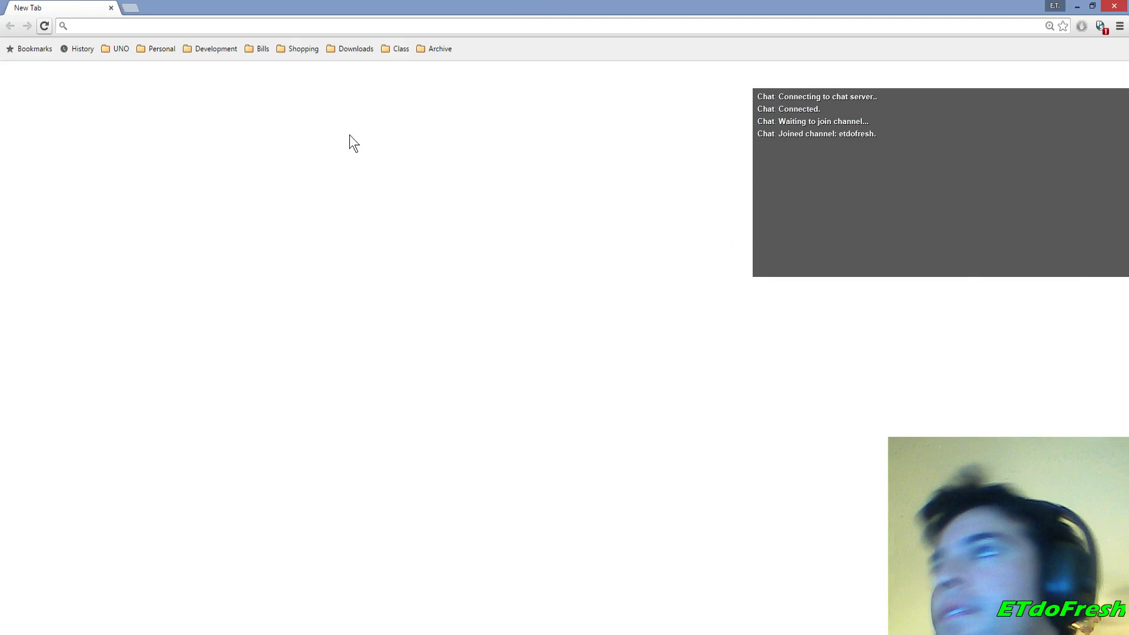
type("uni")
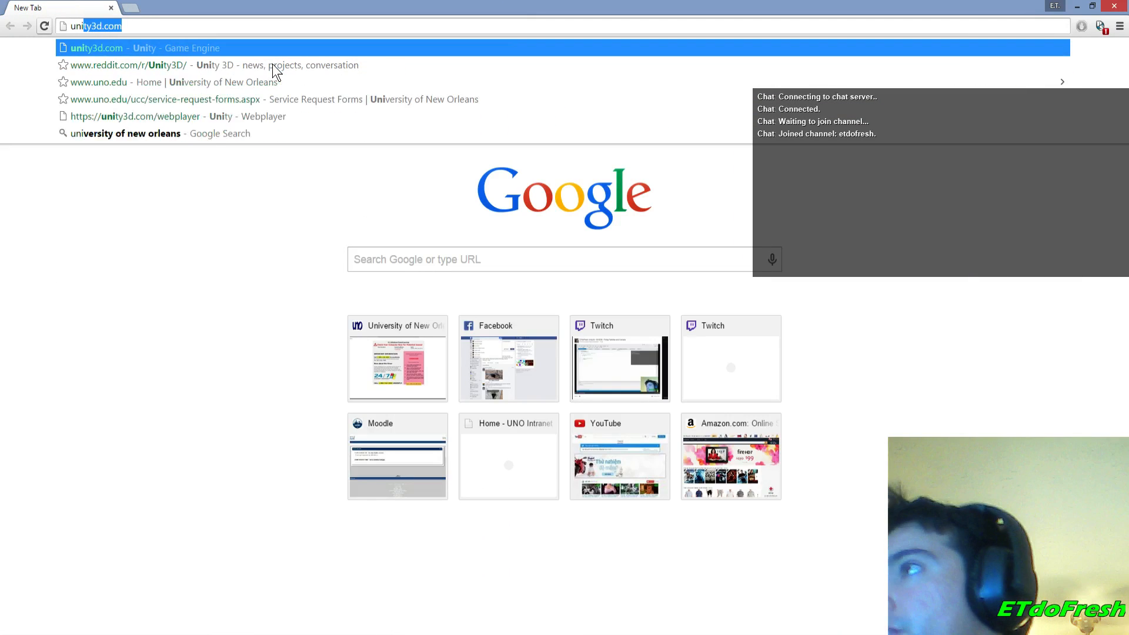
type("ty3d.com/l")
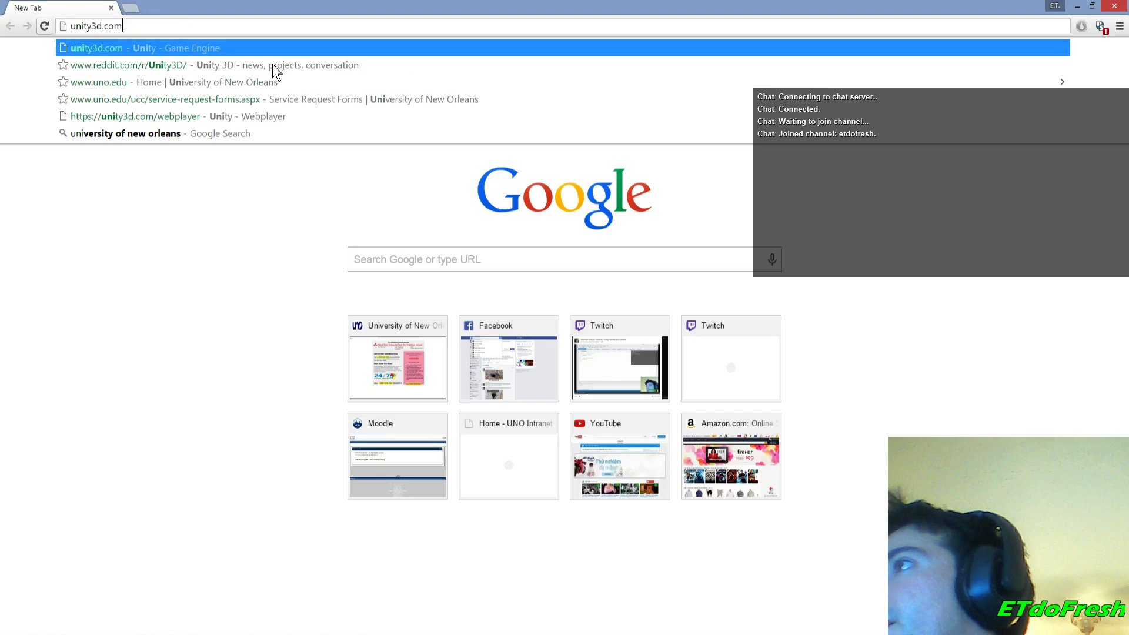
key("Down")
key("Down")
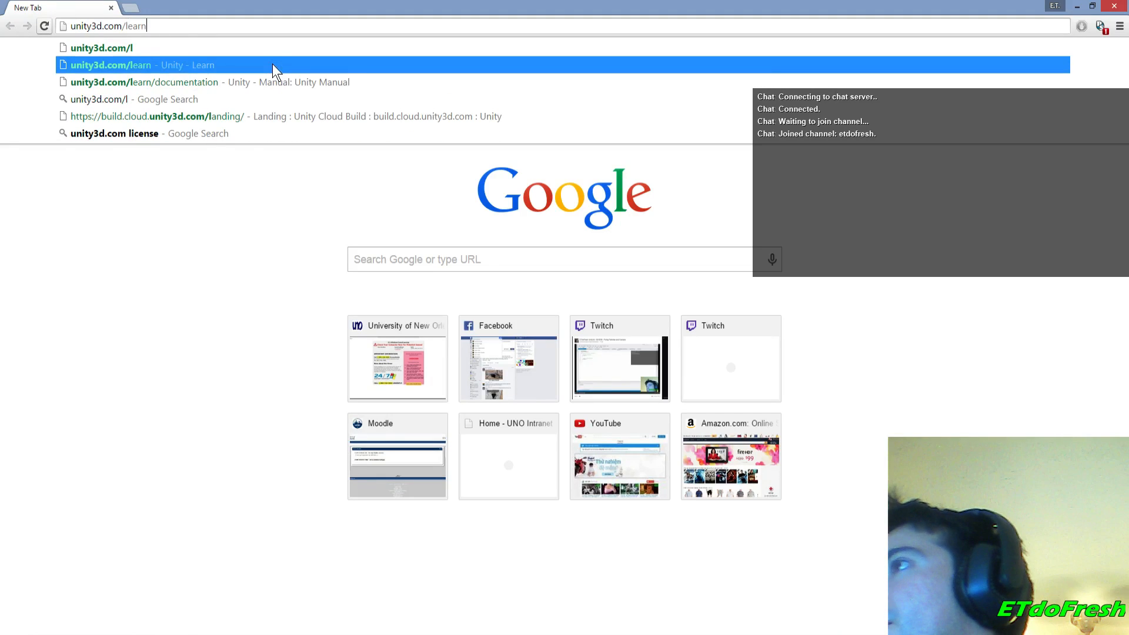
type("/index.html")
key("Return")
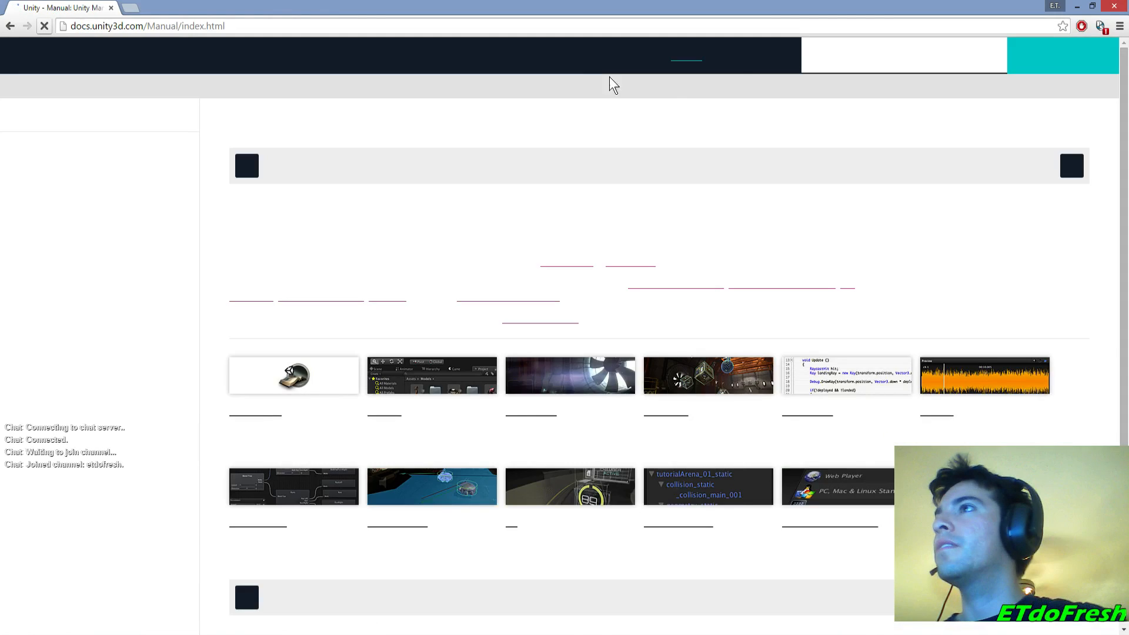
- Search the Unity Scripting API for "ontrigger" and open the Collider.OnTriggerEnter page
left_click(756, 58)
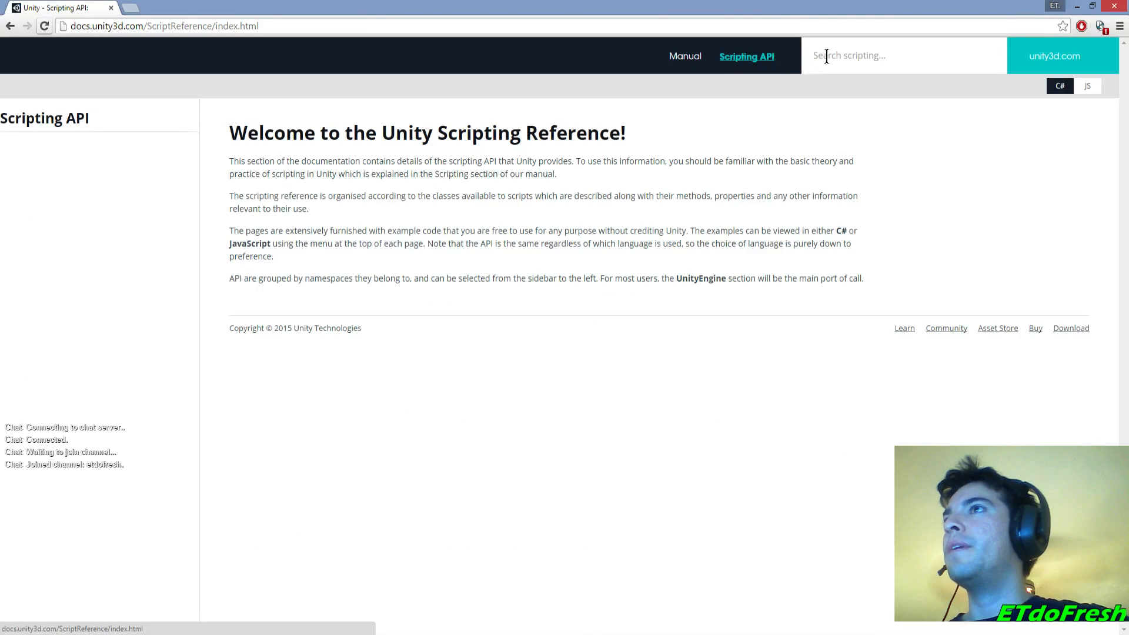
left_click(826, 56)
type("ontrigger")
key("Return")
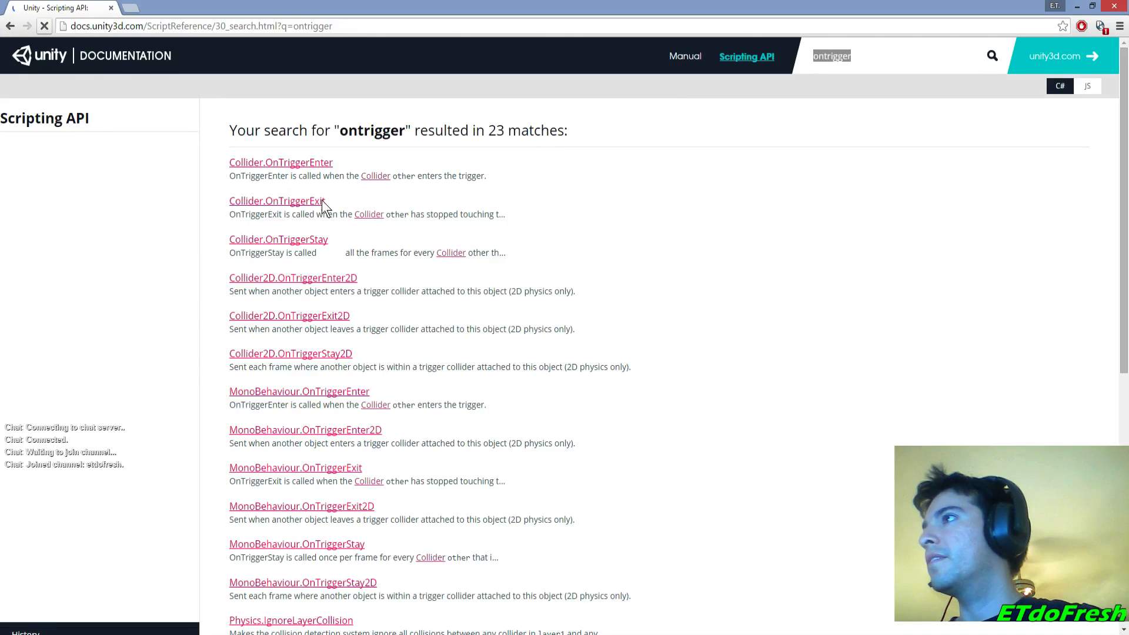
left_click(319, 167)
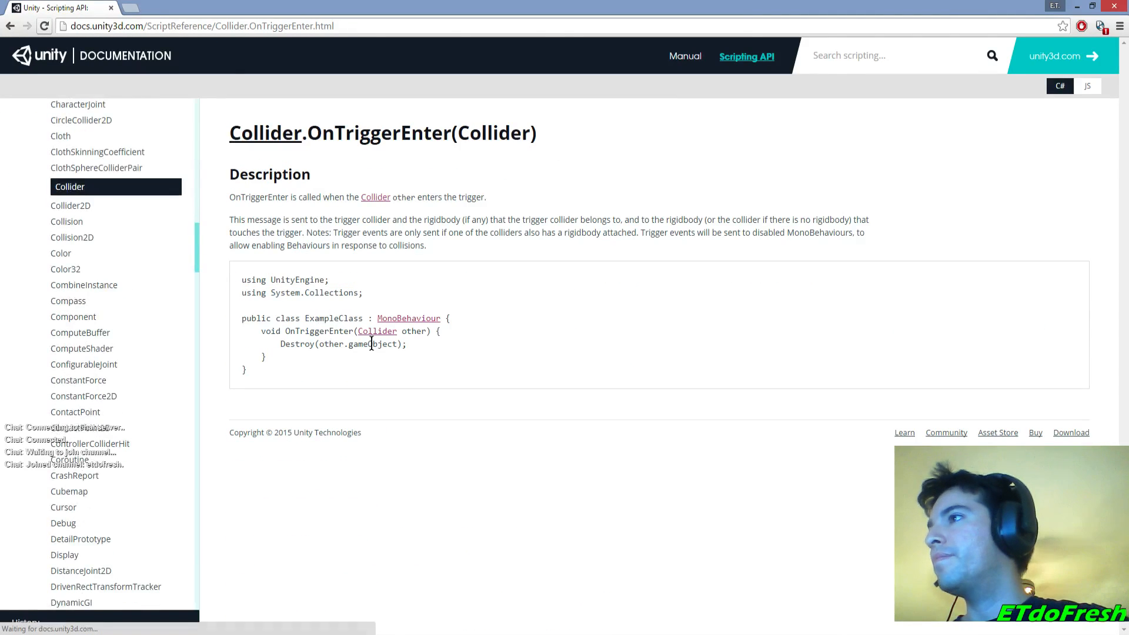
- Copy the OnTriggerEnter name from the example code and declare it as a void method below Update in SandCastleDestroy.cs in Visual Studio
double_click(297, 331)
key("ctrl+c")
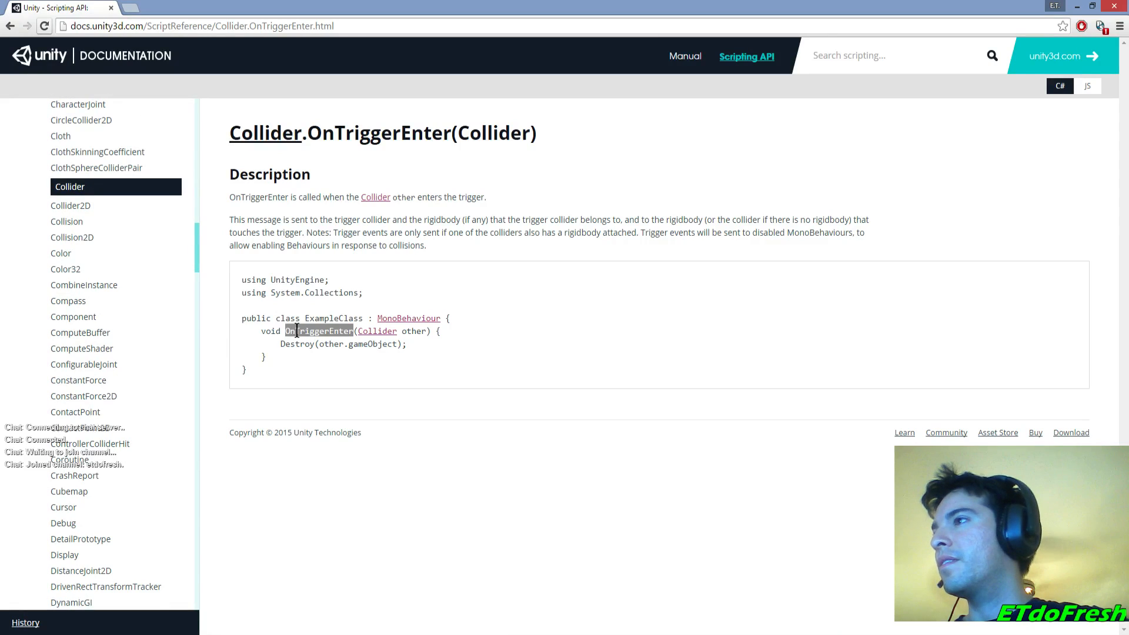
key("alt+Tab")
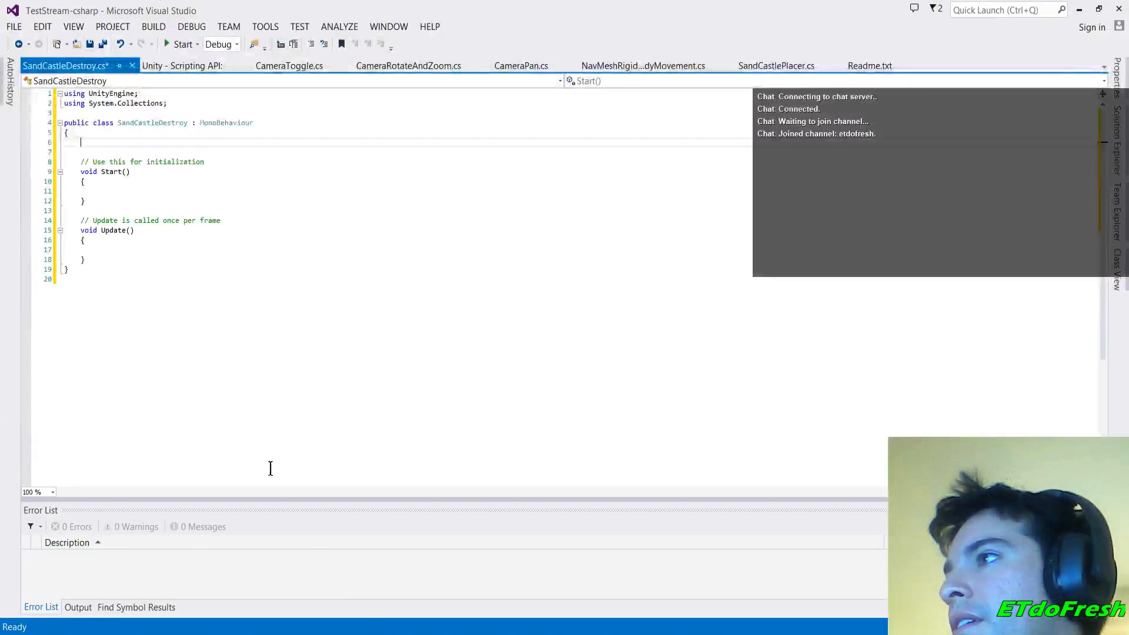
left_click(133, 259)
key("Return")
key("Return")
type("void")
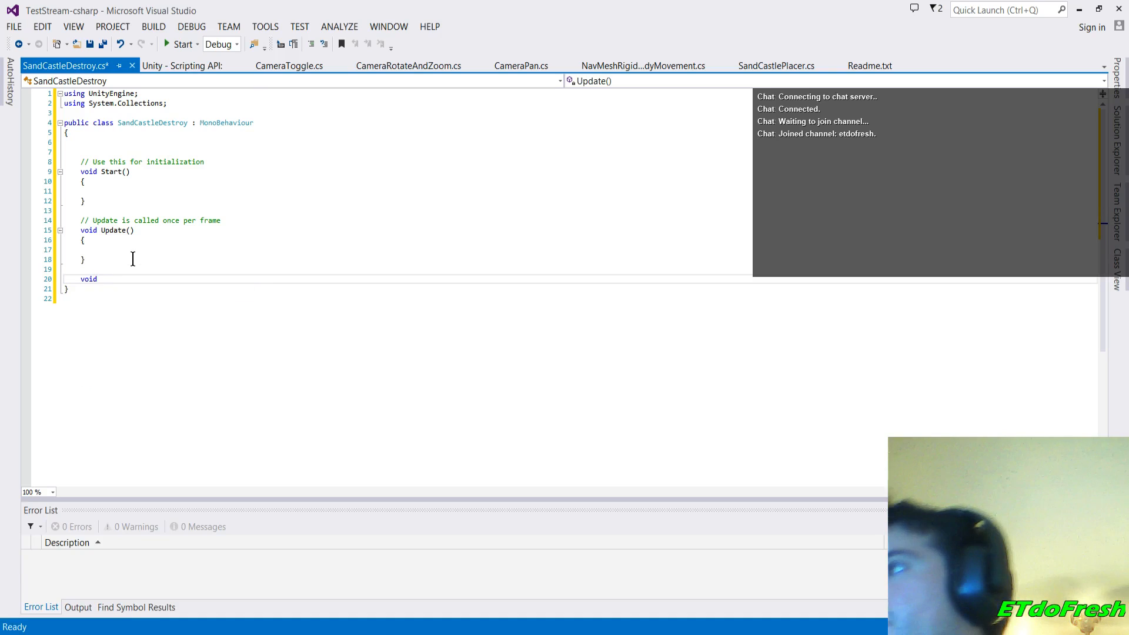
key("ctrl+v")
- Give OnTriggerEnter the parameter "Collider other" and add an empty method body in braces
key("alt+Tab")
key("alt+Tab")
type("(Collider other")
key("End")
key("Return")
type("{")
key("Return")
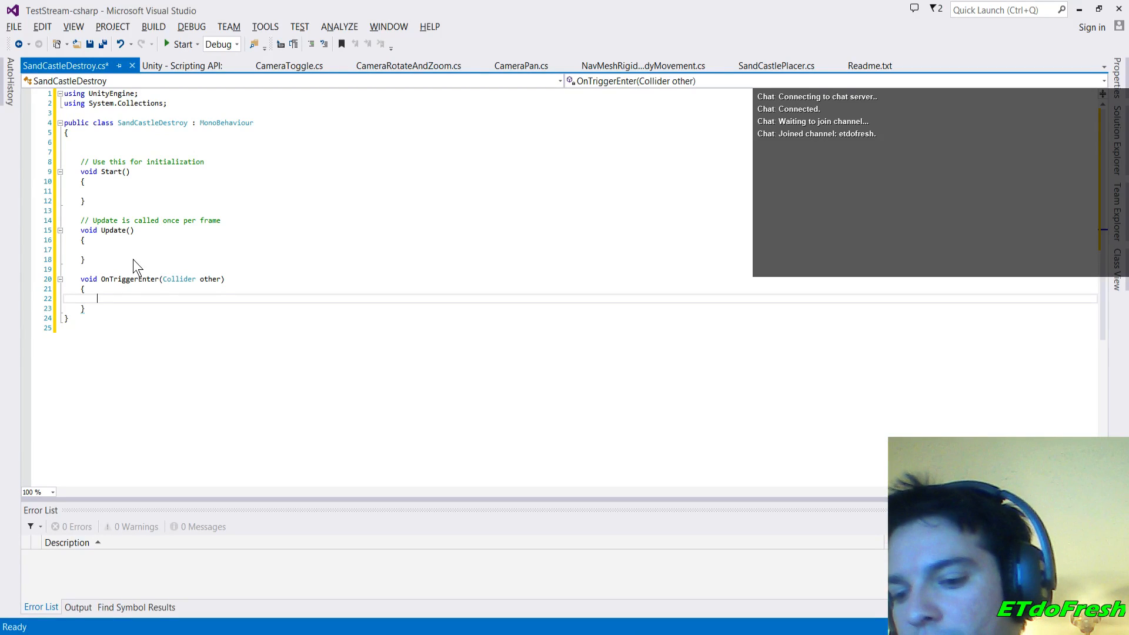
type("Get")
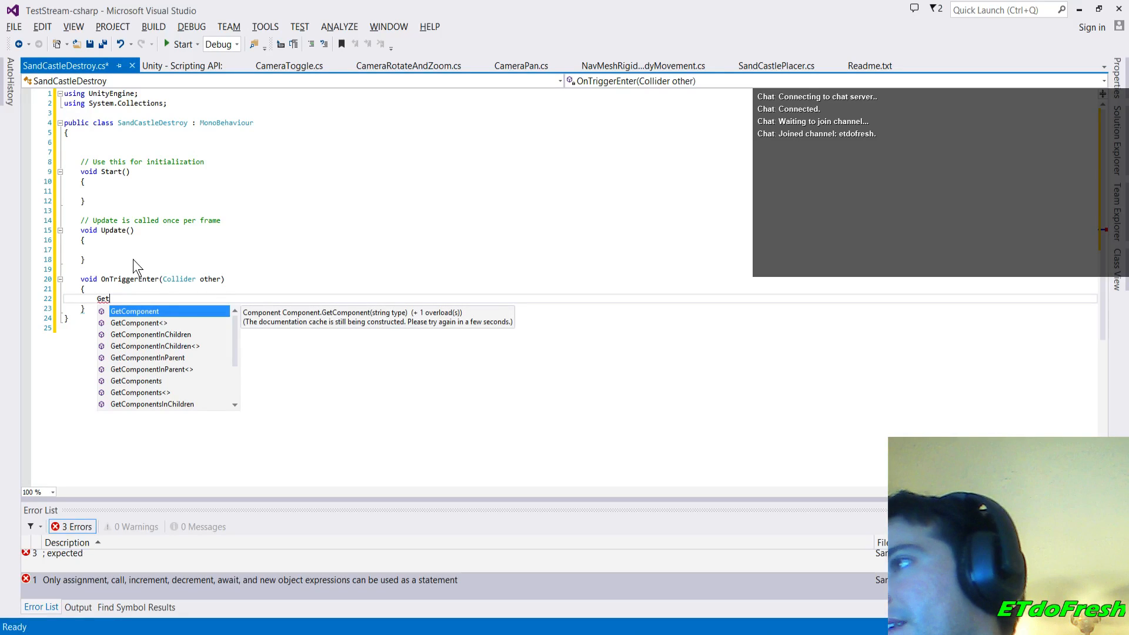
key("BackSpace")
key("BackSpace")
type("ame")
key("Tab")
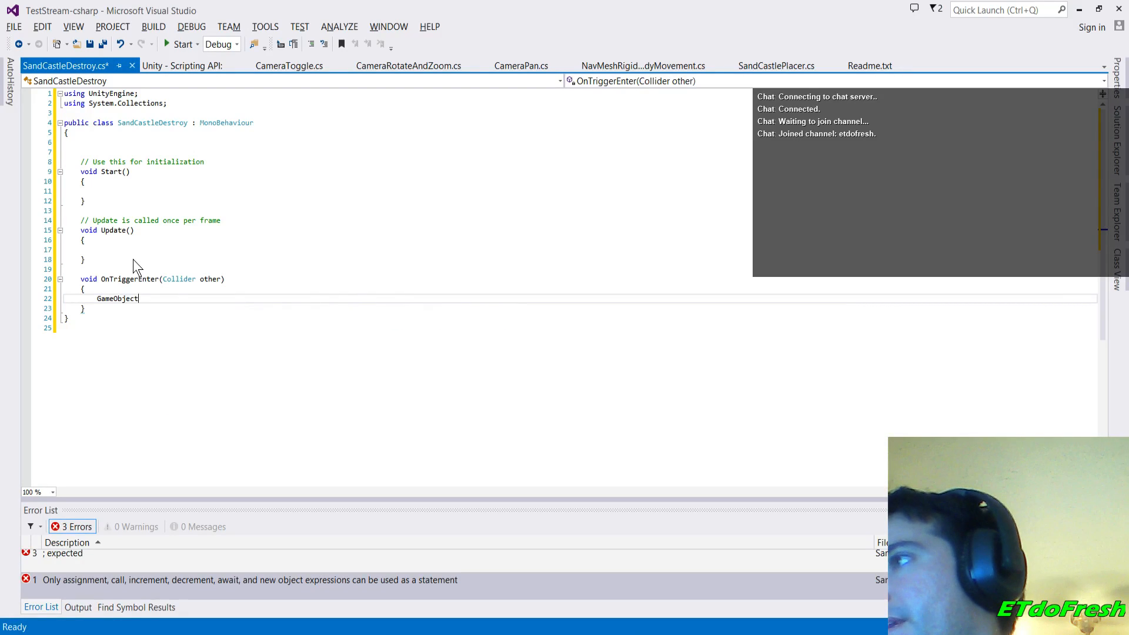
type(".Find")
key("BackSpace")
key("BackSpace")
key("BackSpace")
key("BackSpace")
type("ch")
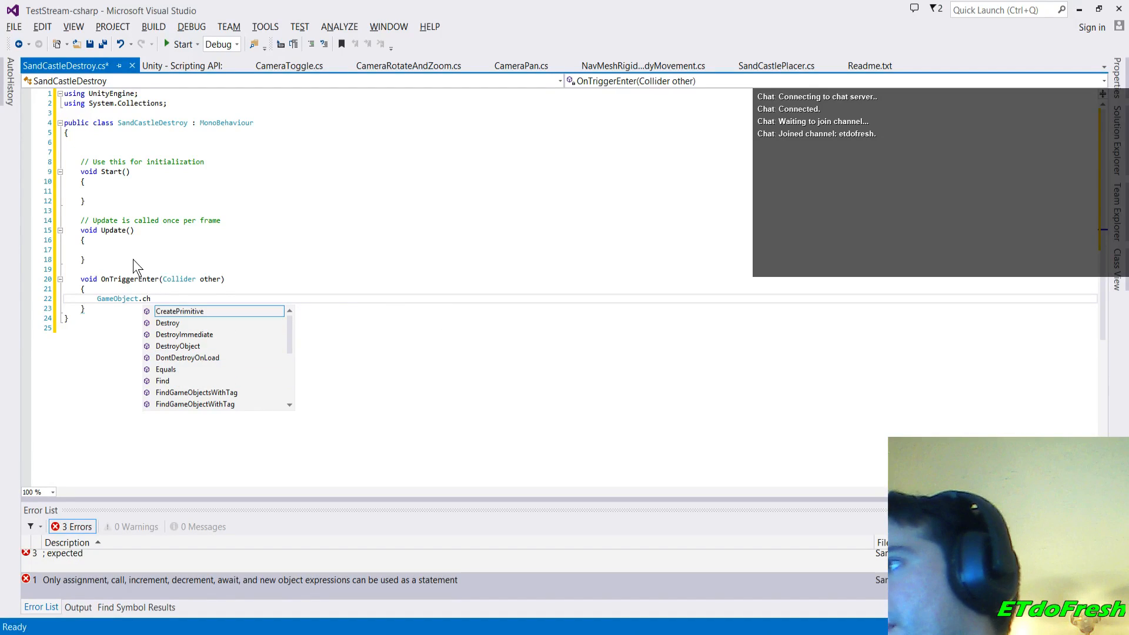
key("BackSpace")
key("BackSpace")
key("BackSpace")
key("BackSpace")
key("BackSpace")
key("BackSpace")
key("BackSpace")
key("BackSpace")
key("BackSpace")
key("BackSpace")
key("BackSpace")
key("BackSpace")
type("Findch")
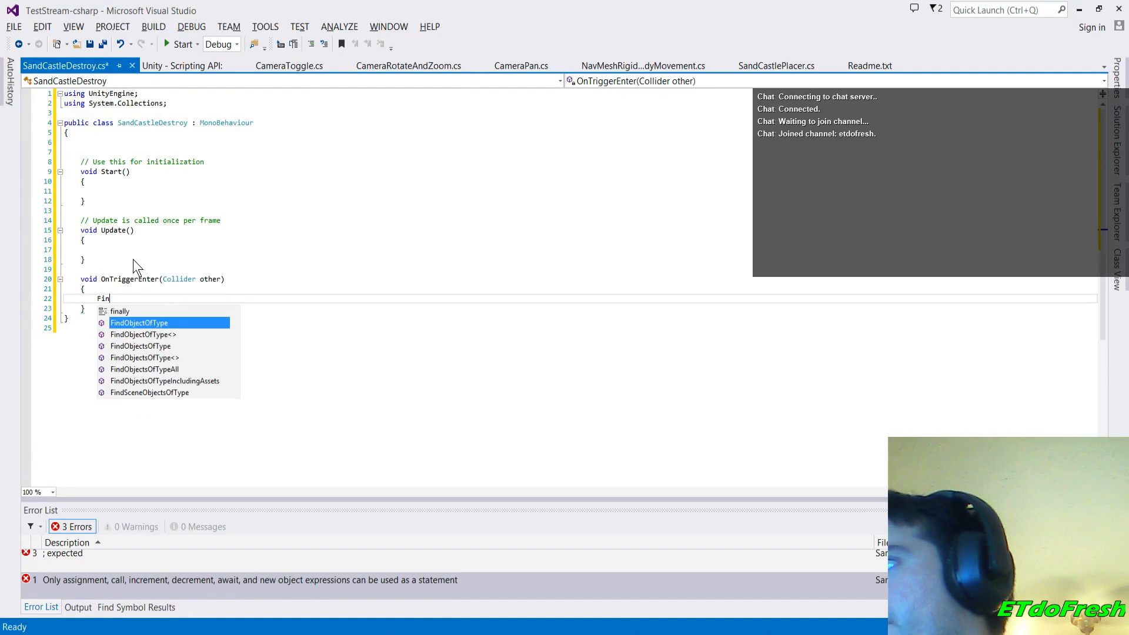
key("BackSpace")
key("BackSpace")
key("BackSpace")
key("BackSpace")
key("BackSpace")
key("BackSpace")
type("chi")
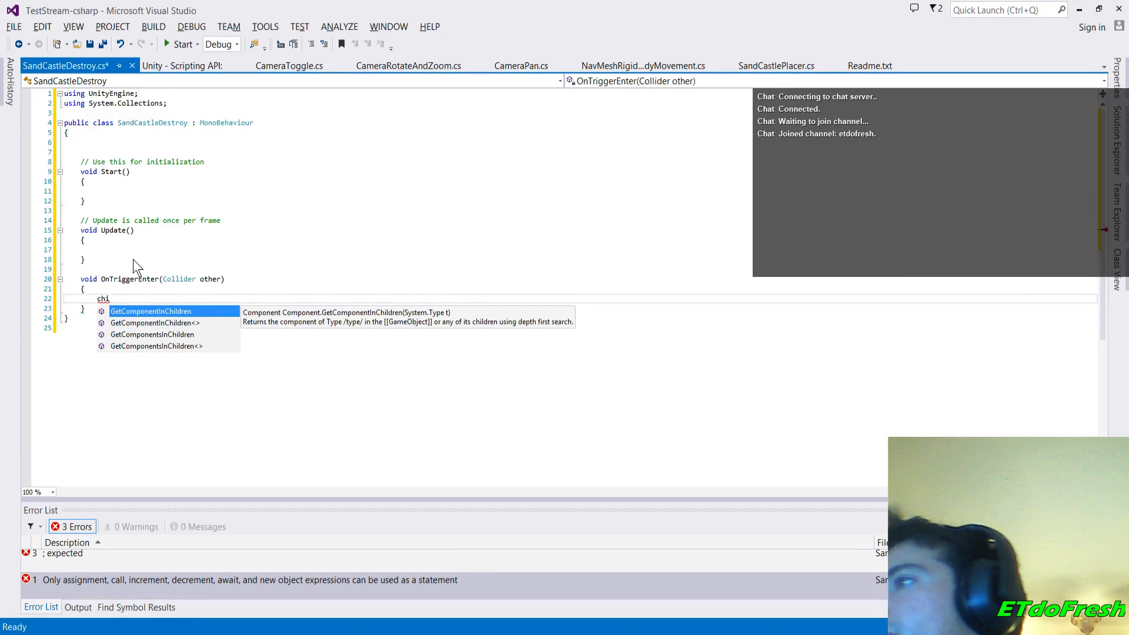
key("BackSpace")
key("BackSpace")
key("BackSpace")
- Inside OnTriggerEnter, look up the child object with transform.FindChild("Mound")
type("tra")
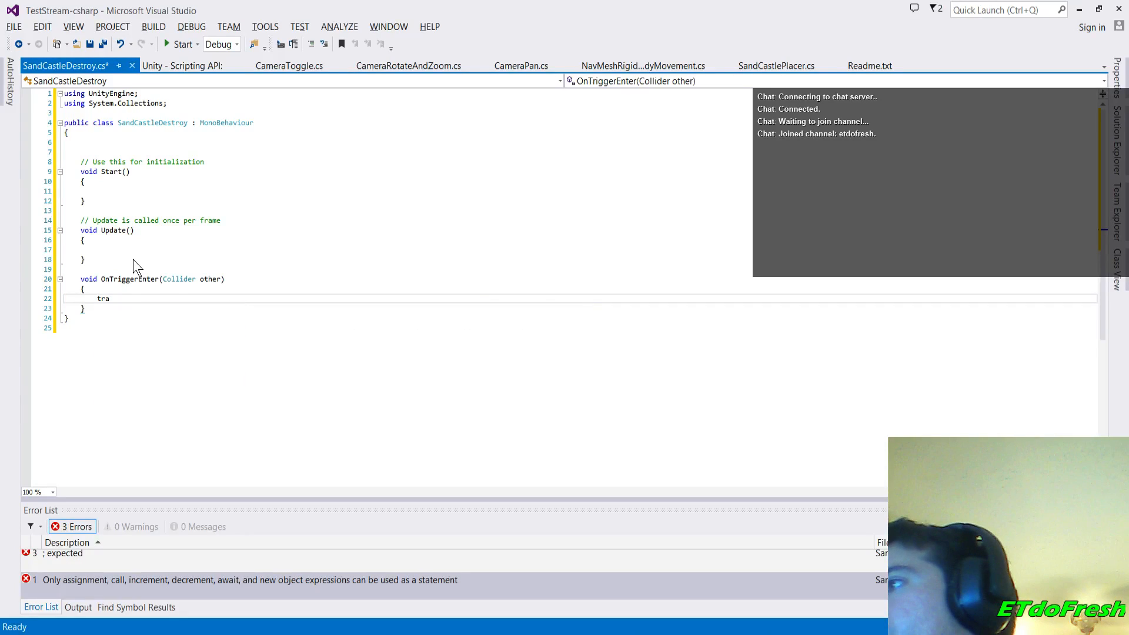
type("nsform.ch")
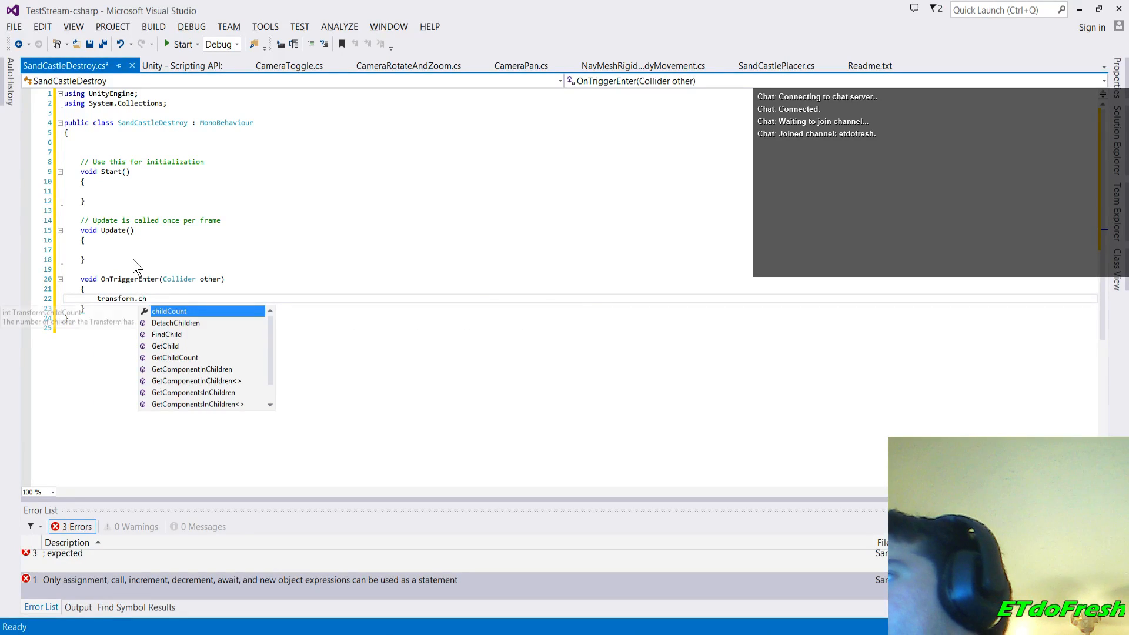
key("BackSpace")
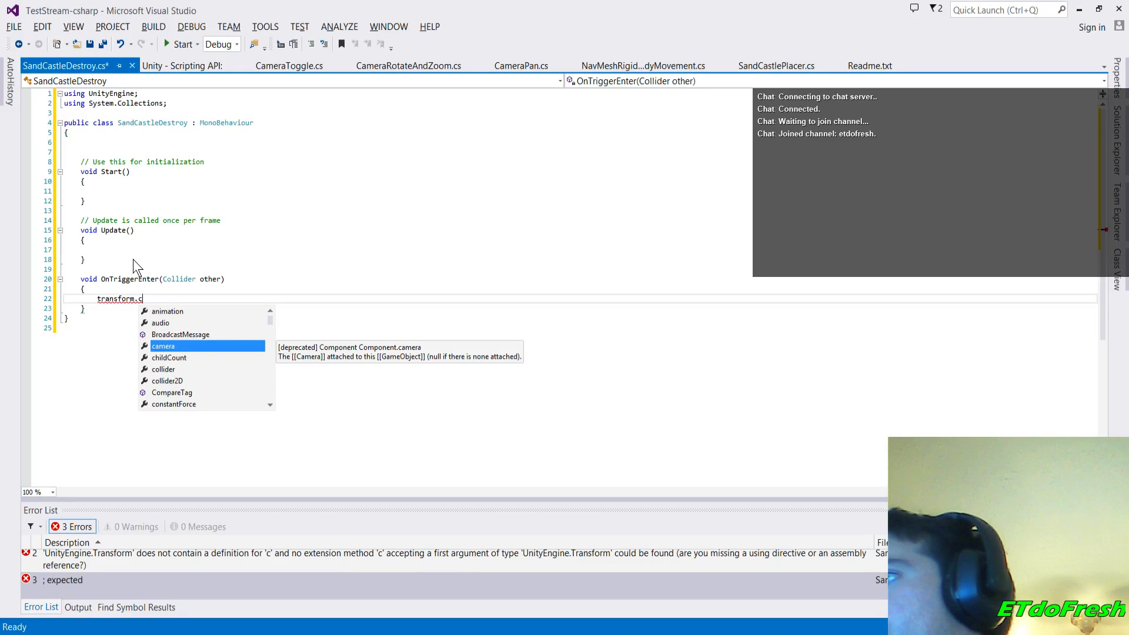
key("Down")
key("Down")
key("Down")
key("Down")
key("Down")
key("Down")
key("Down")
key("Down")
key("Down")
key("Down")
key("Down")
key("Down")
key("Down")
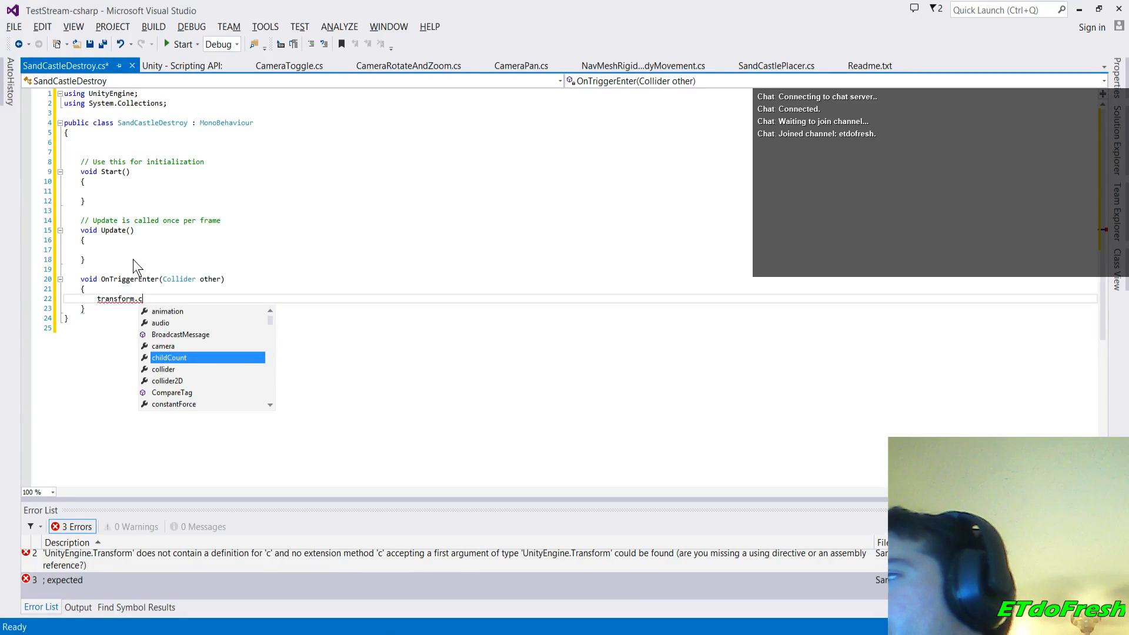
key("Up")
key("Up")
key("Up")
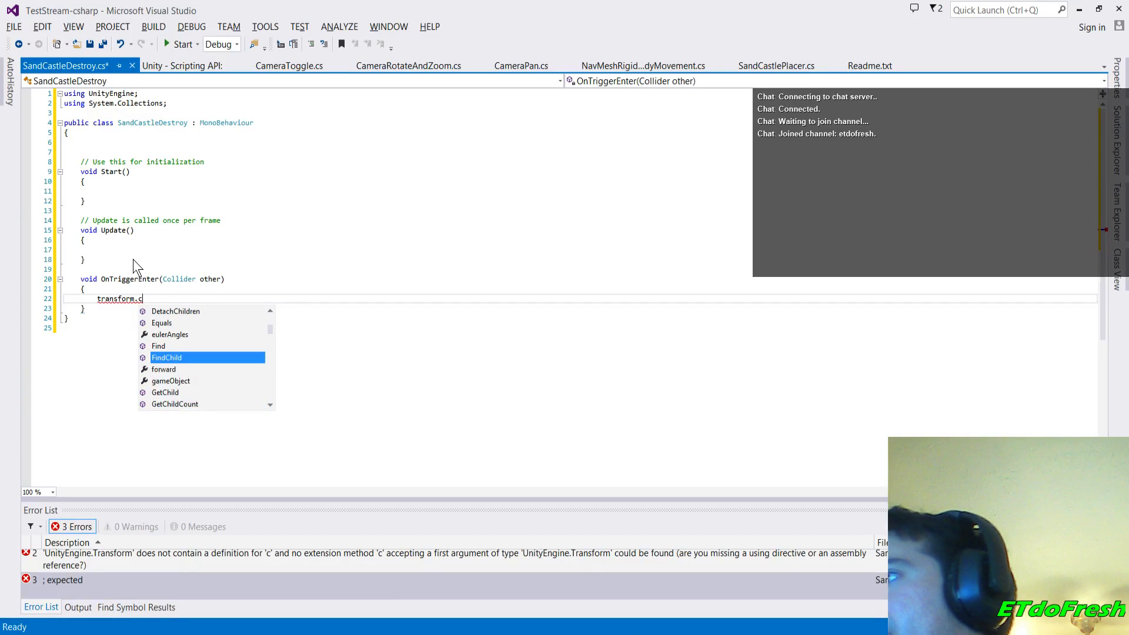
type("(")
type("\"Mound")
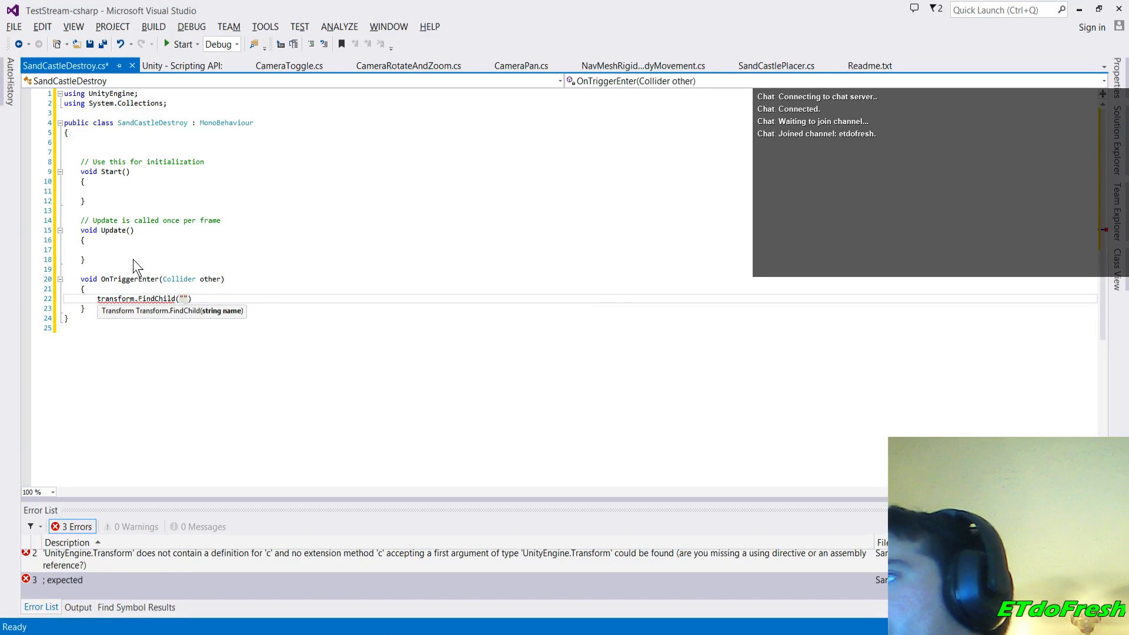
type("\").ac")
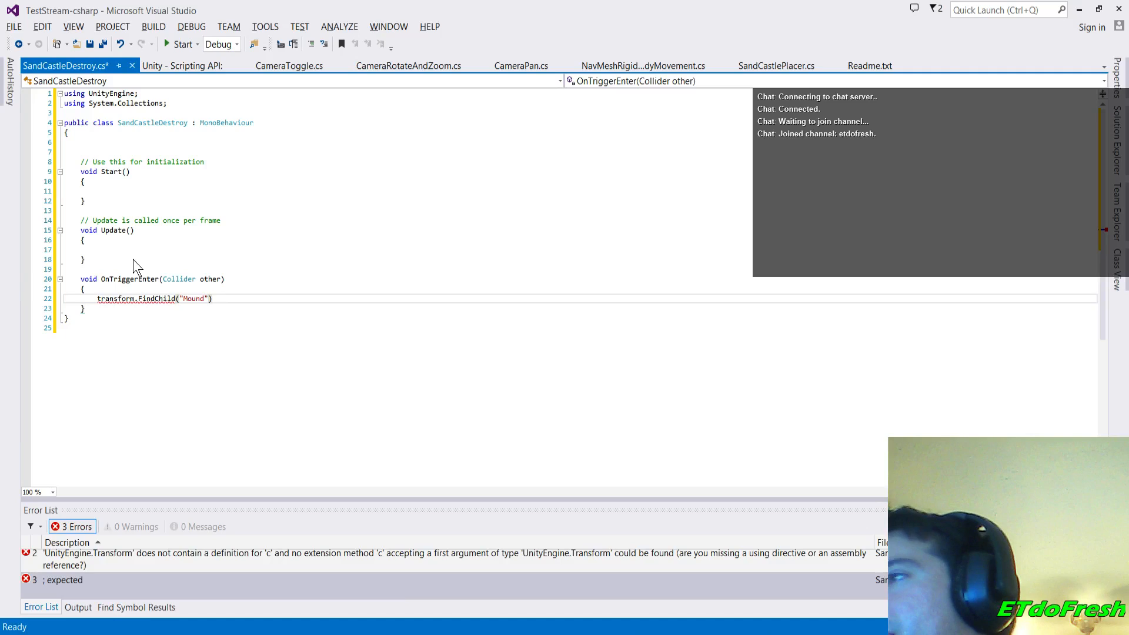
- Complete the Mound line with .gameObject.SetActive(true); so the trigger activates the mound
key("BackSpace")
key("BackSpace")
key("BackSpace")
type(".e")
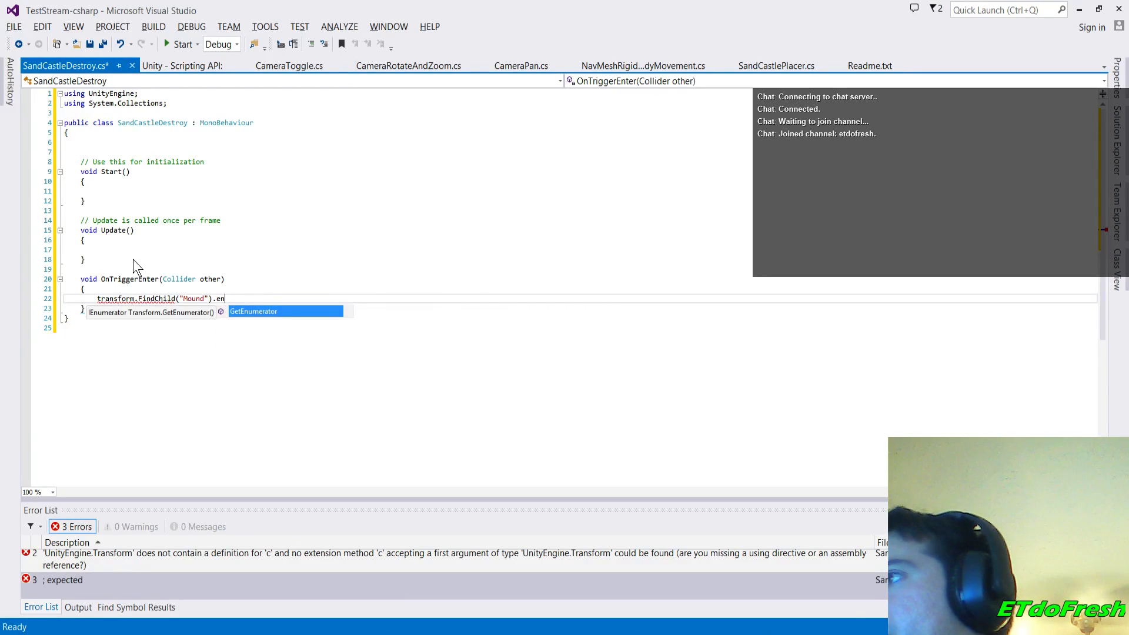
key("BackSpace")
type("gameObject.")
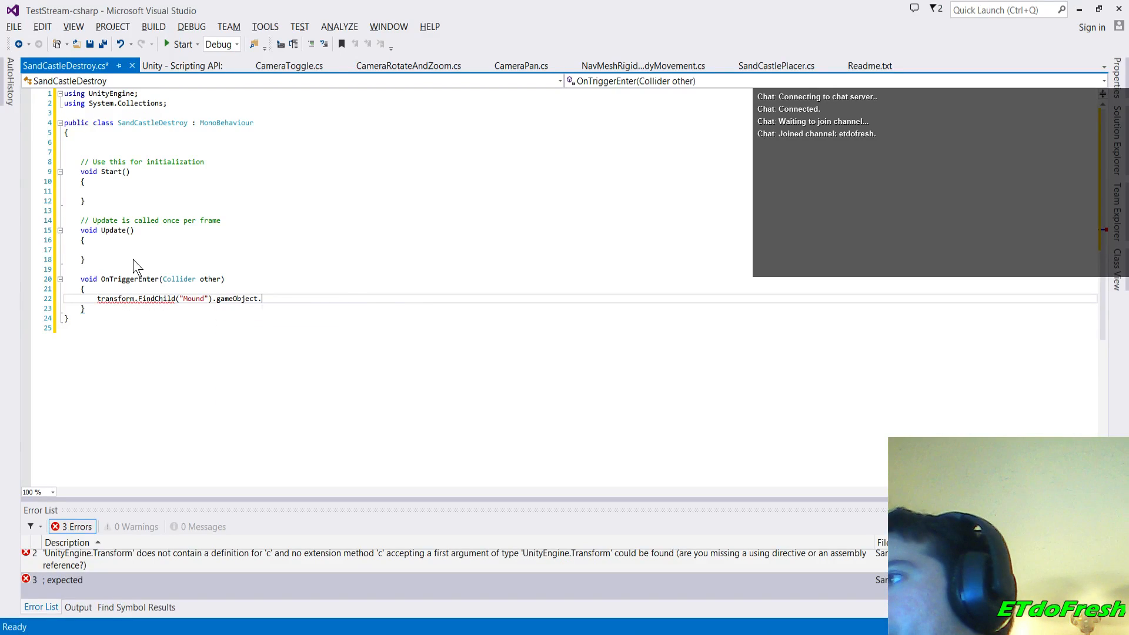
type("ac")
key("BackSpace")
key("BackSpace")
type("SetActive(")
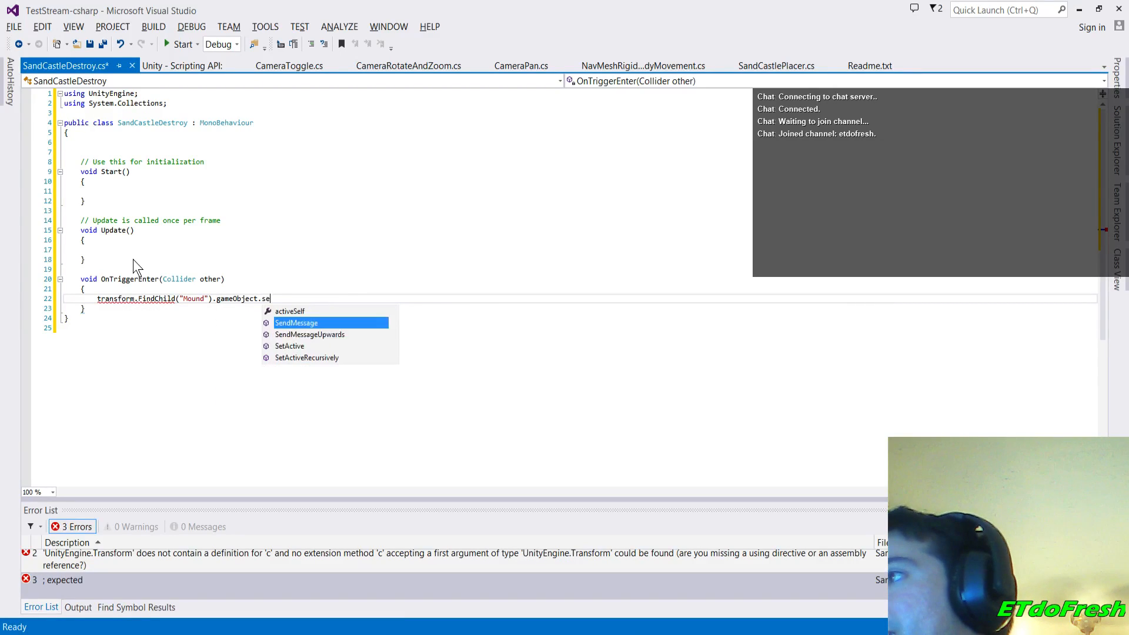
type("true)")
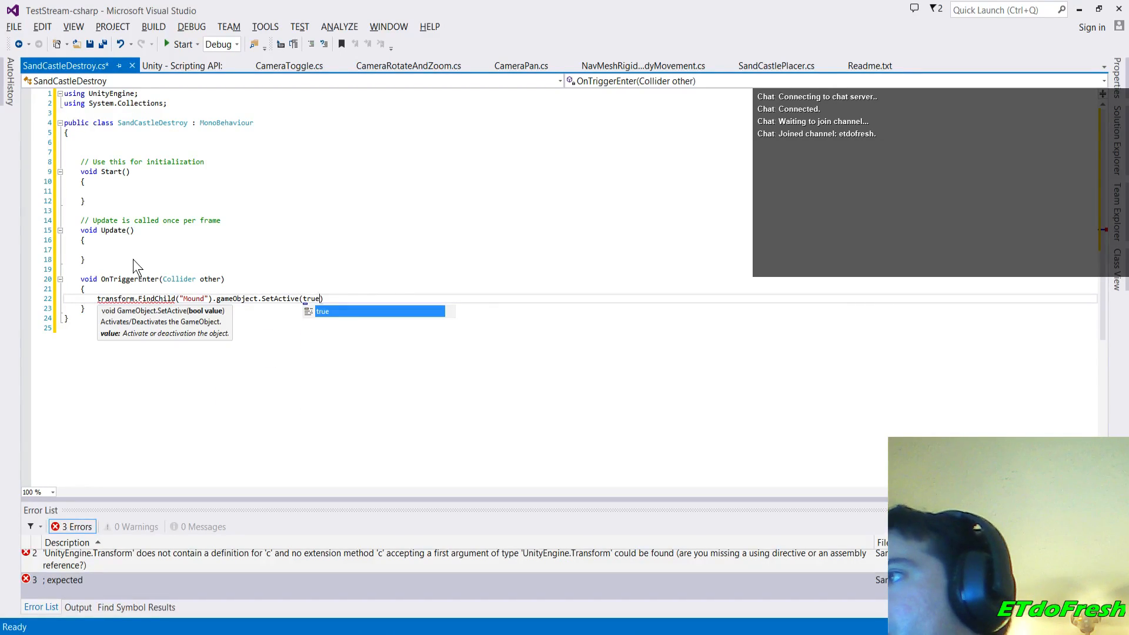
type(";")
- Below the Mound line, add transform.FindChild("Particle System").gameObject.SetActive(true); after checking the child's name in the Unity hierarchy
key("Return")
type("transform.FindChild(\"")
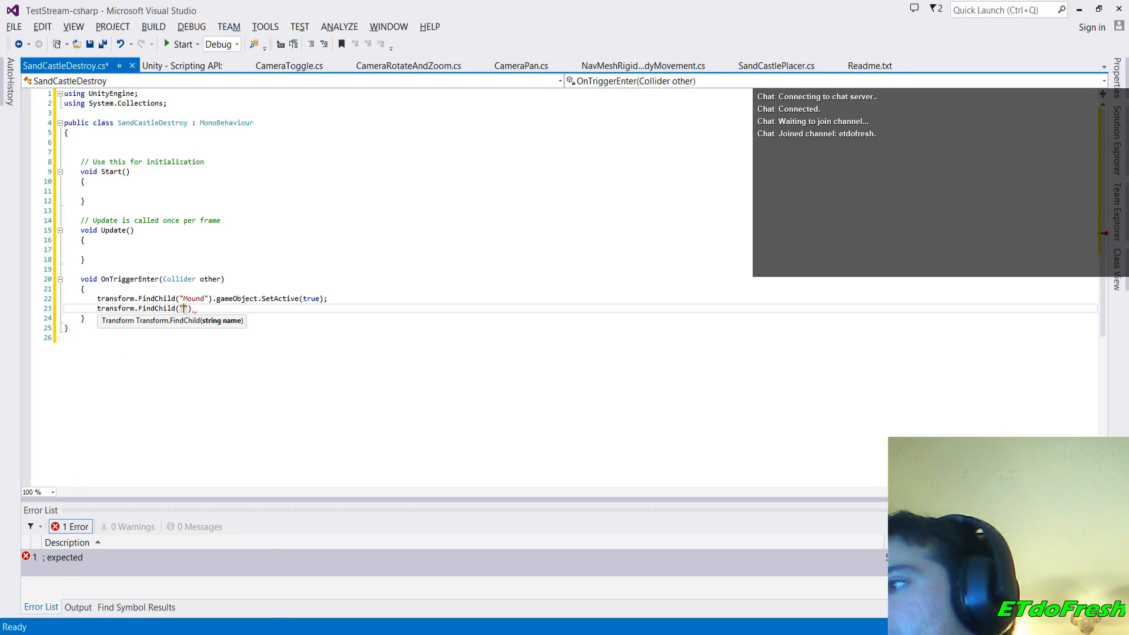
mouse_move(140, 634)
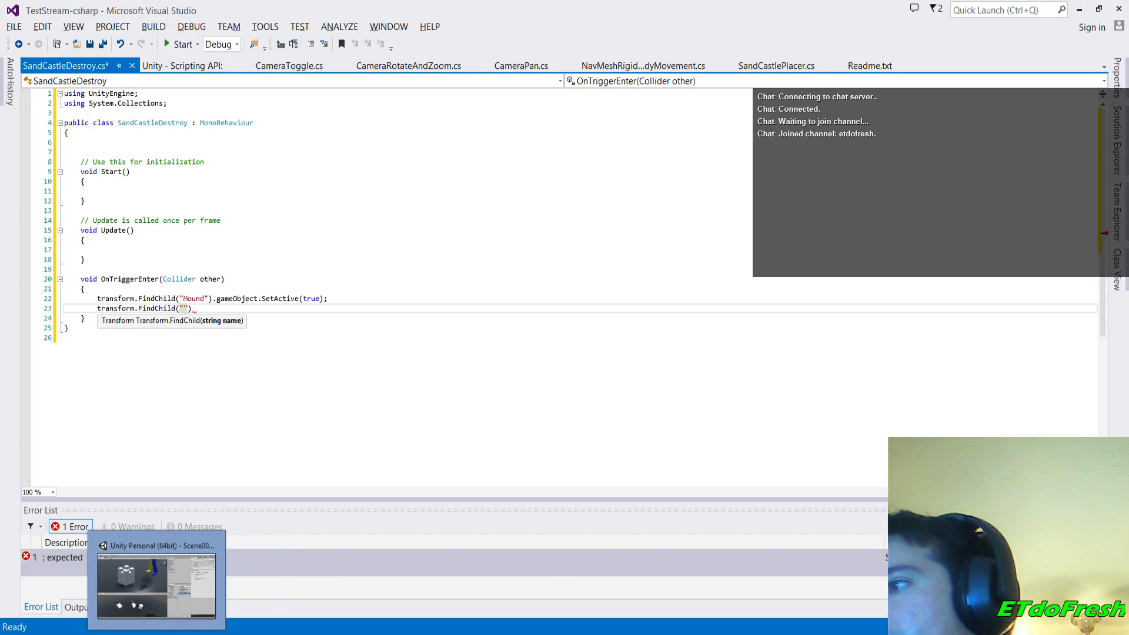
left_click(158, 634)
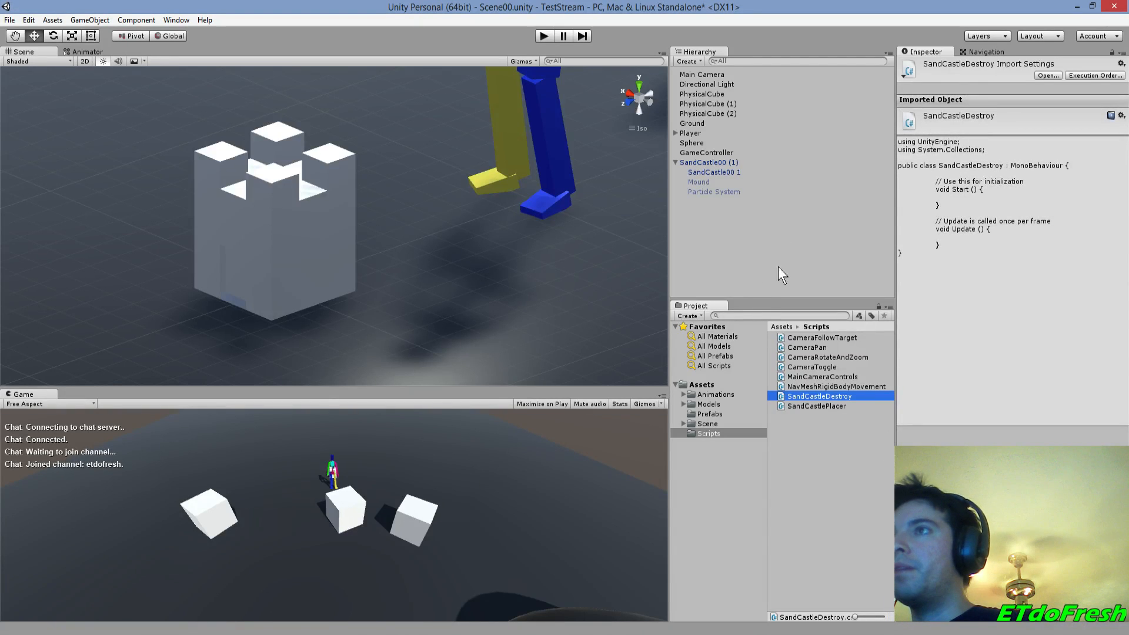
left_click(1077, 6)
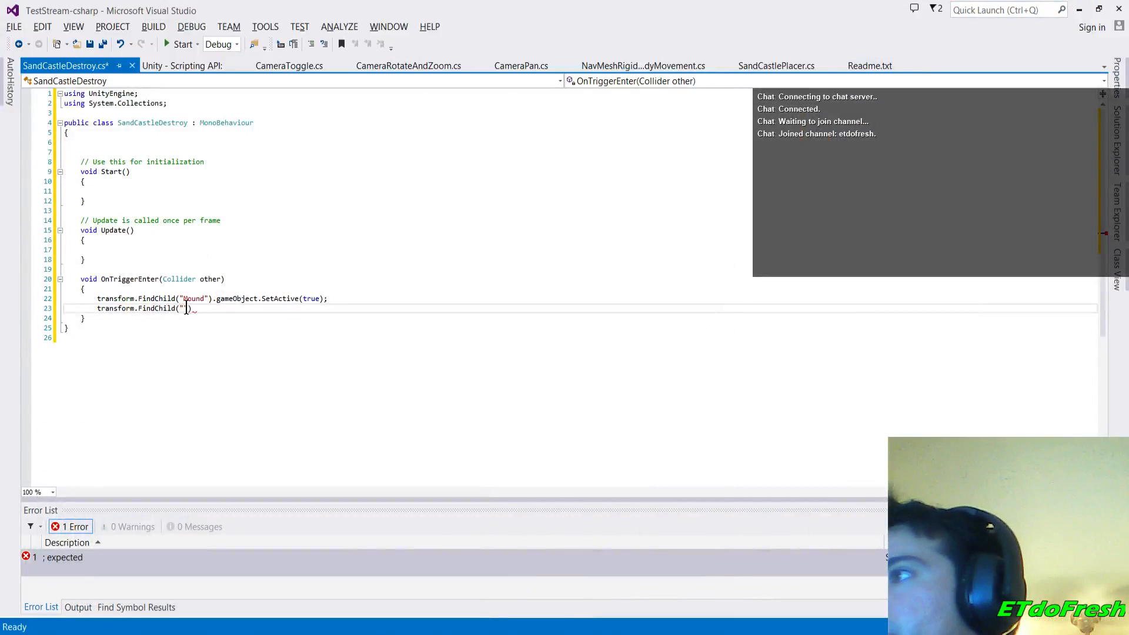
type("article System")
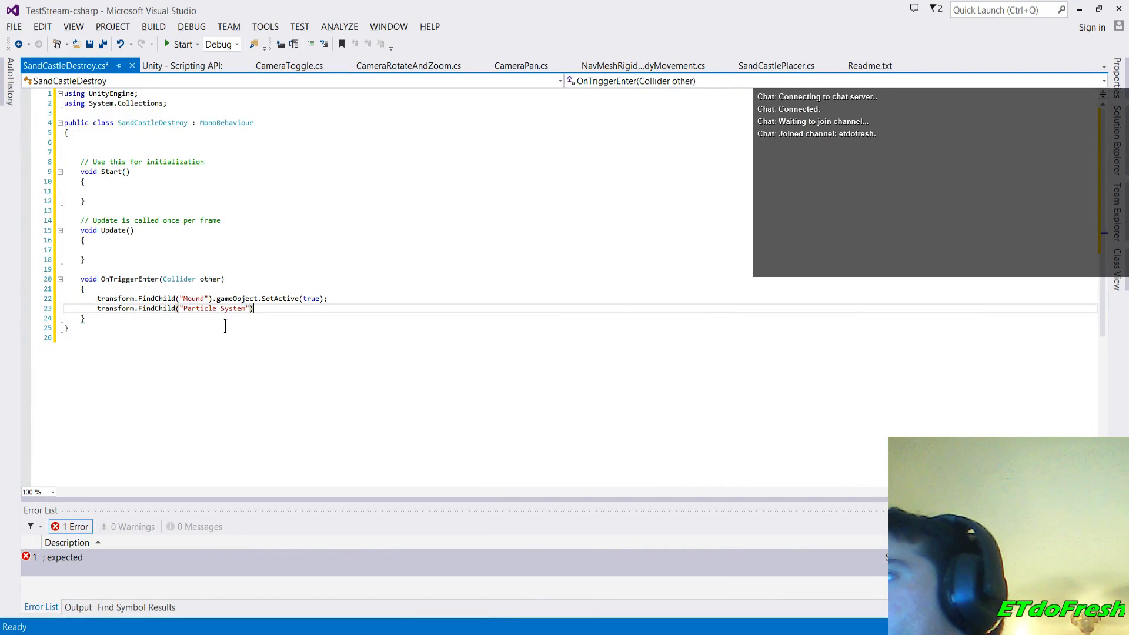
type(".gameObject.SetActive()")
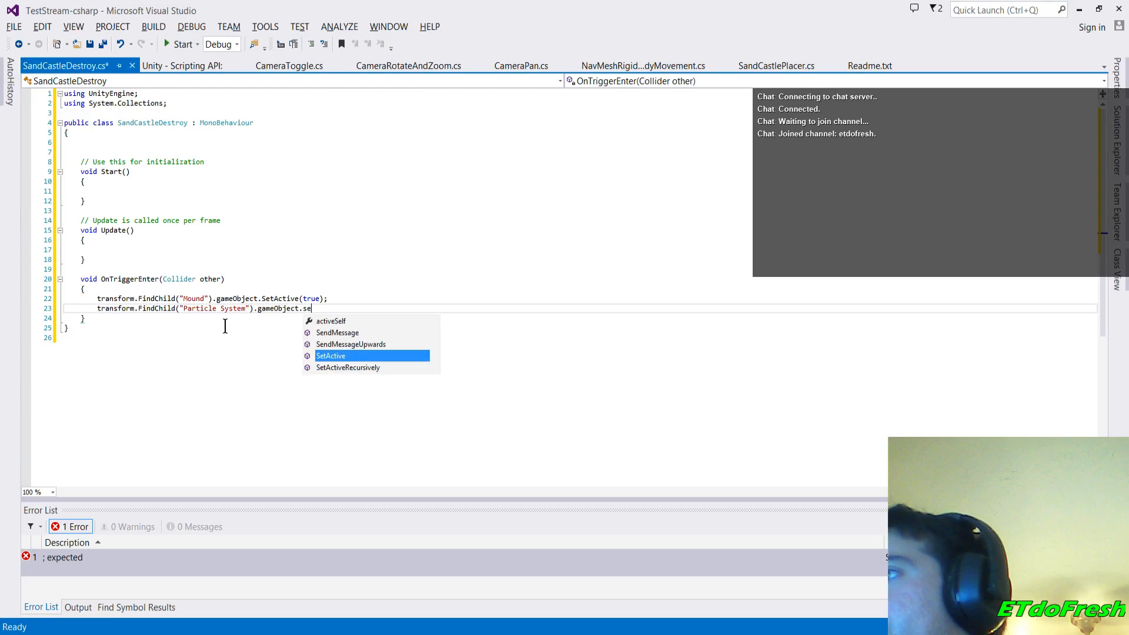
type("true")
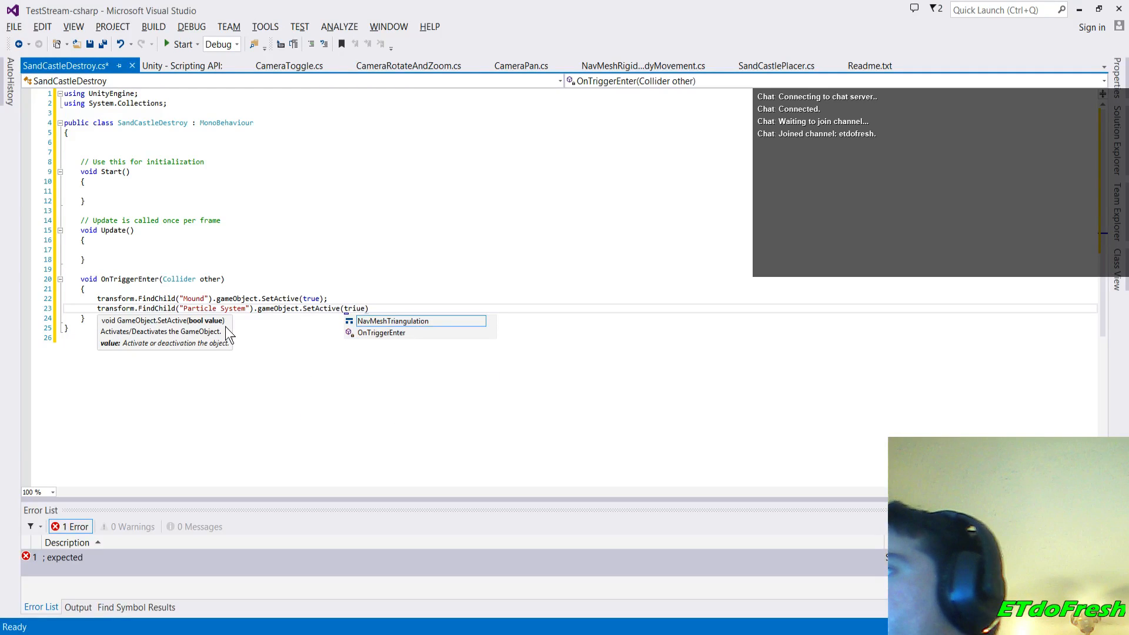
type(");")
- Add transform.FindChild("SandCastle00 1").gameObject.SetActive(false); as the third line of OnTriggerEnter, checking the name in Unity, and save the script
key("Return")
type("transform.FindChild()")
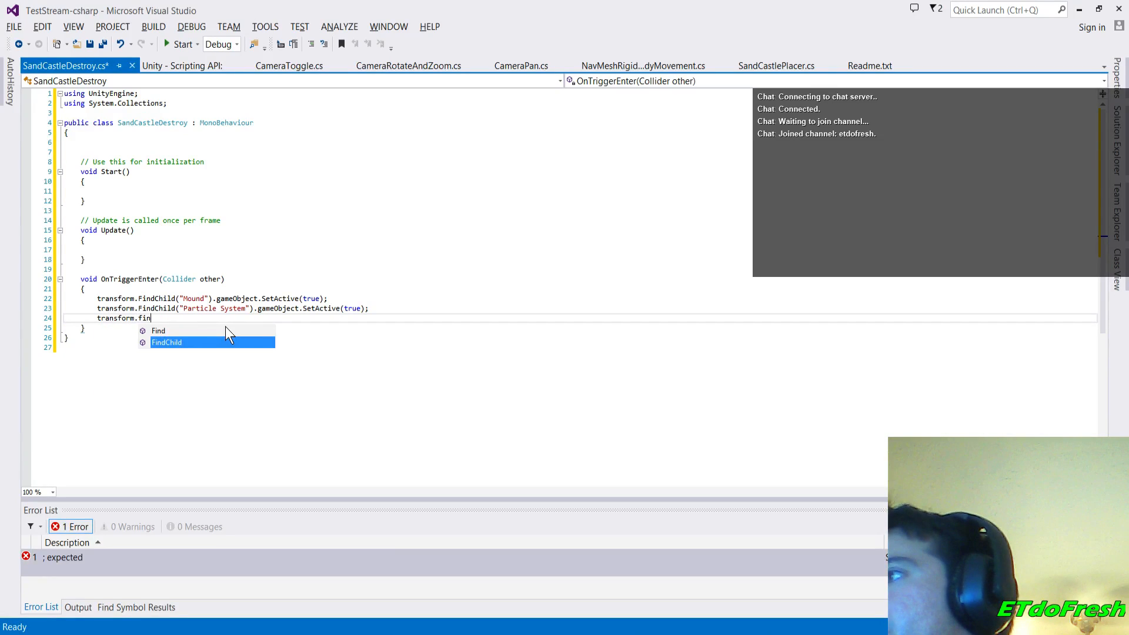
type("\"\"")
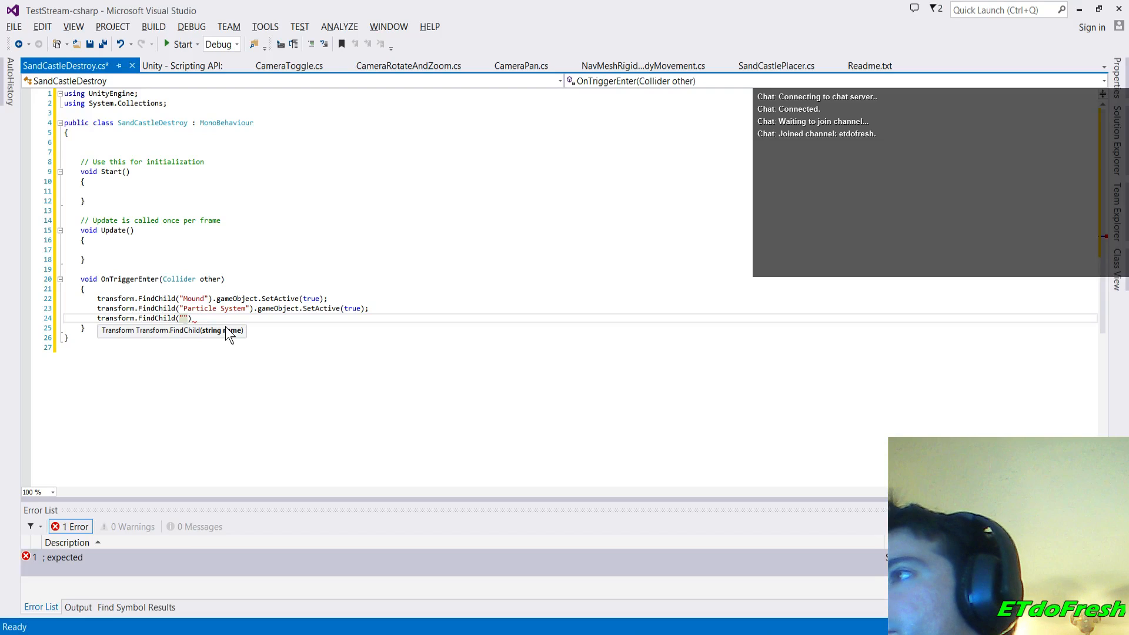
key("alt+Tab")
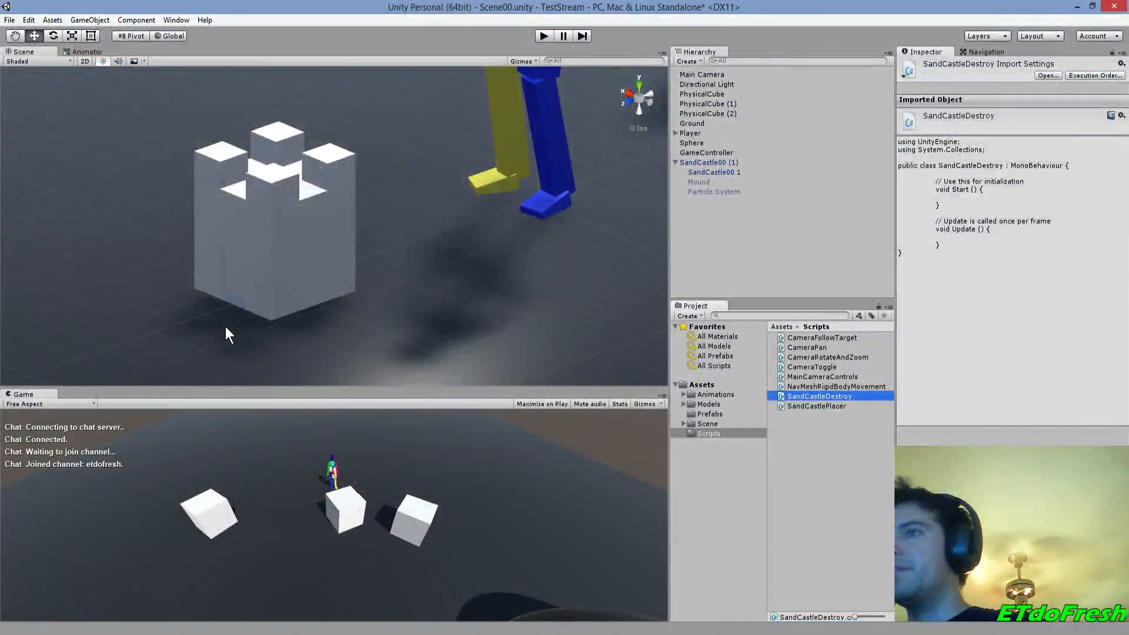
key("alt+Tab")
type("Sa")
type("ndCastle00 1\")")
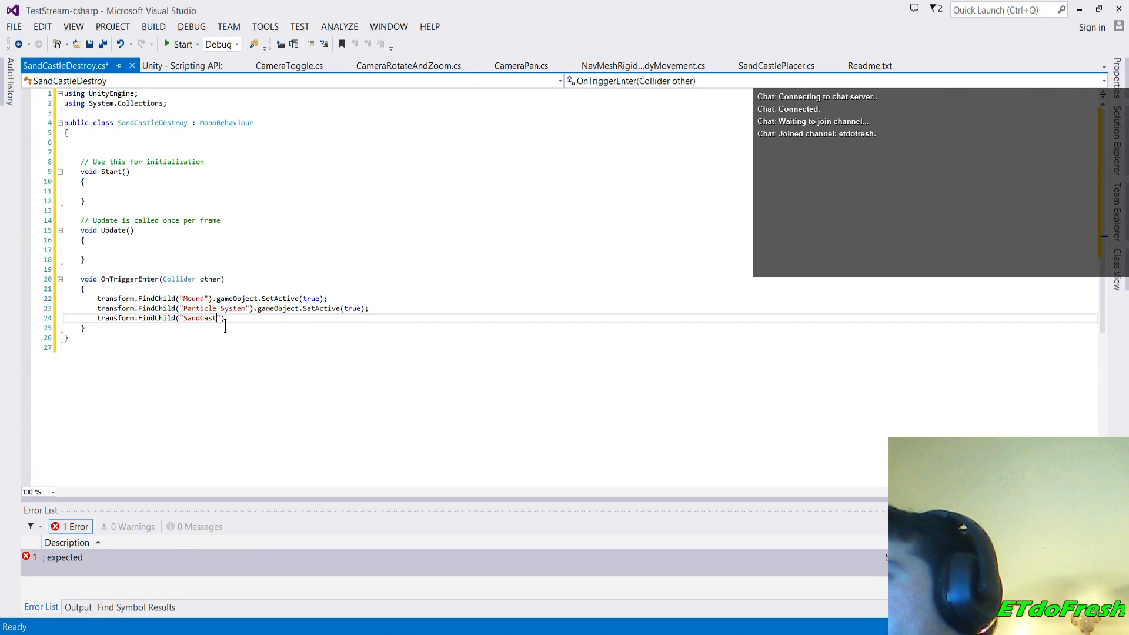
type(".g")
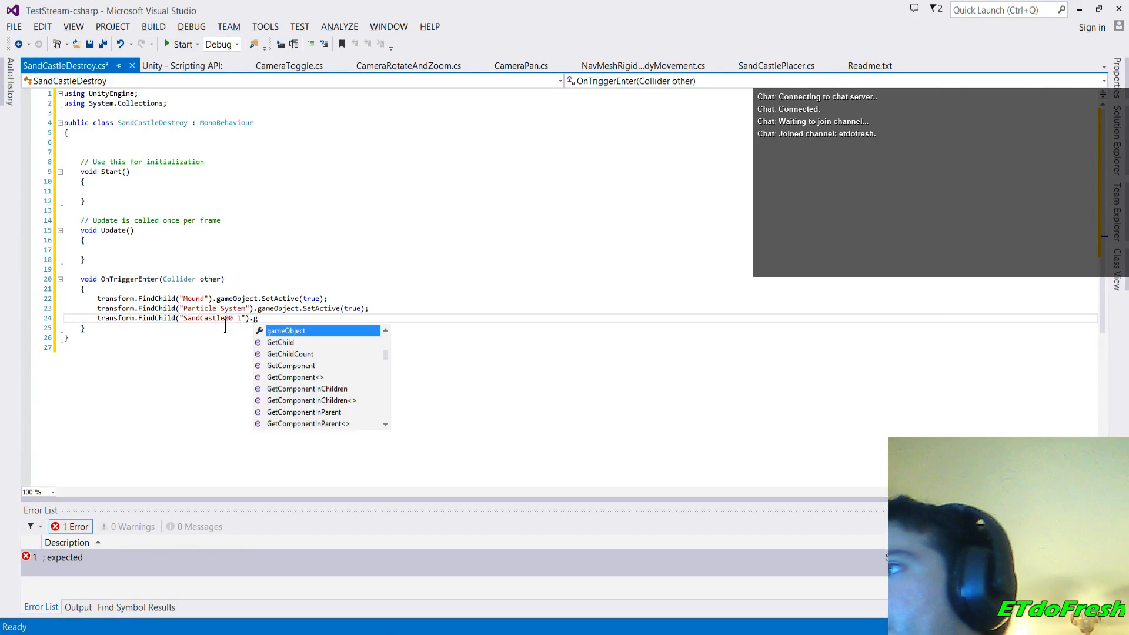
type("ameObject.SetActive(false;")
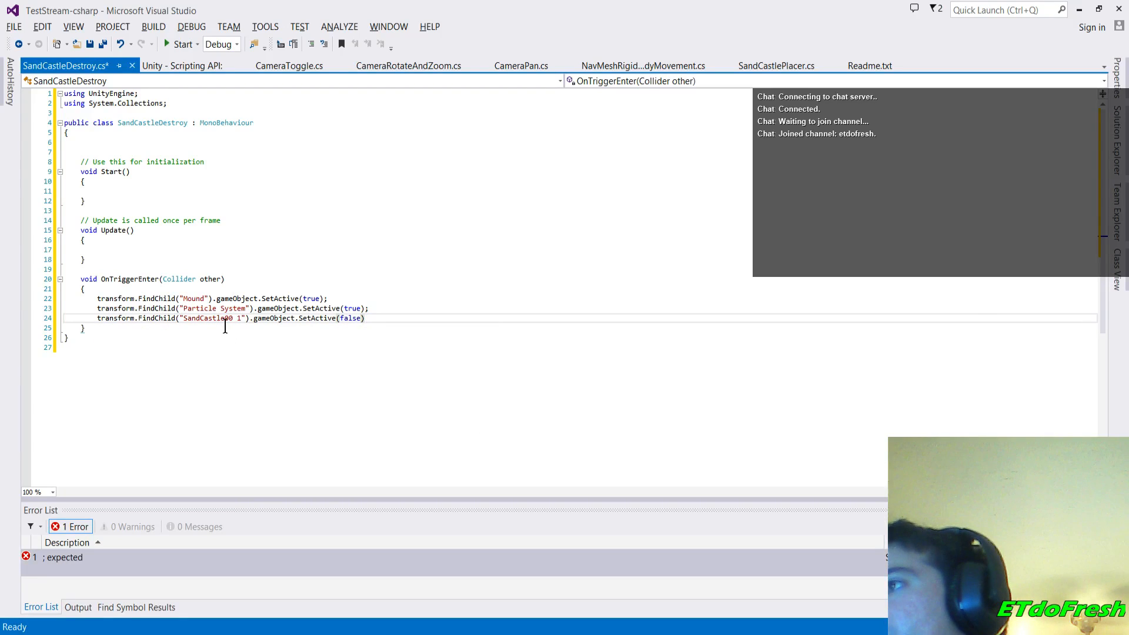
key("End")
type(";")
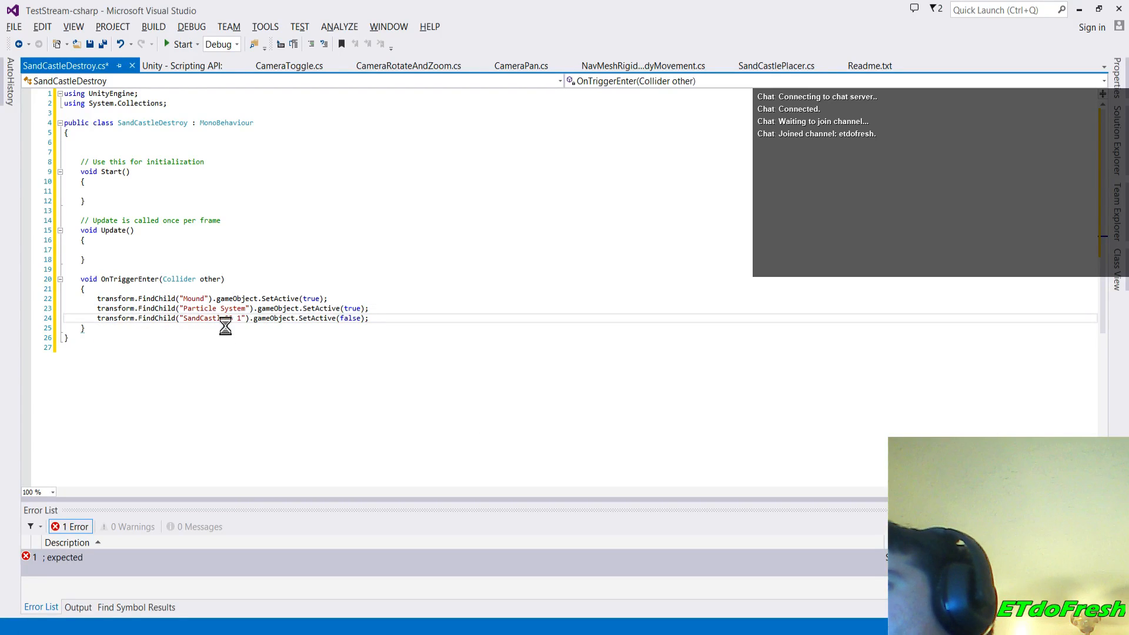
key("ctrl+s")
- Insert an empty line at the start of the OnTriggerEnter body, above the Mound line
key("Up")
key("Up")
key("Up")
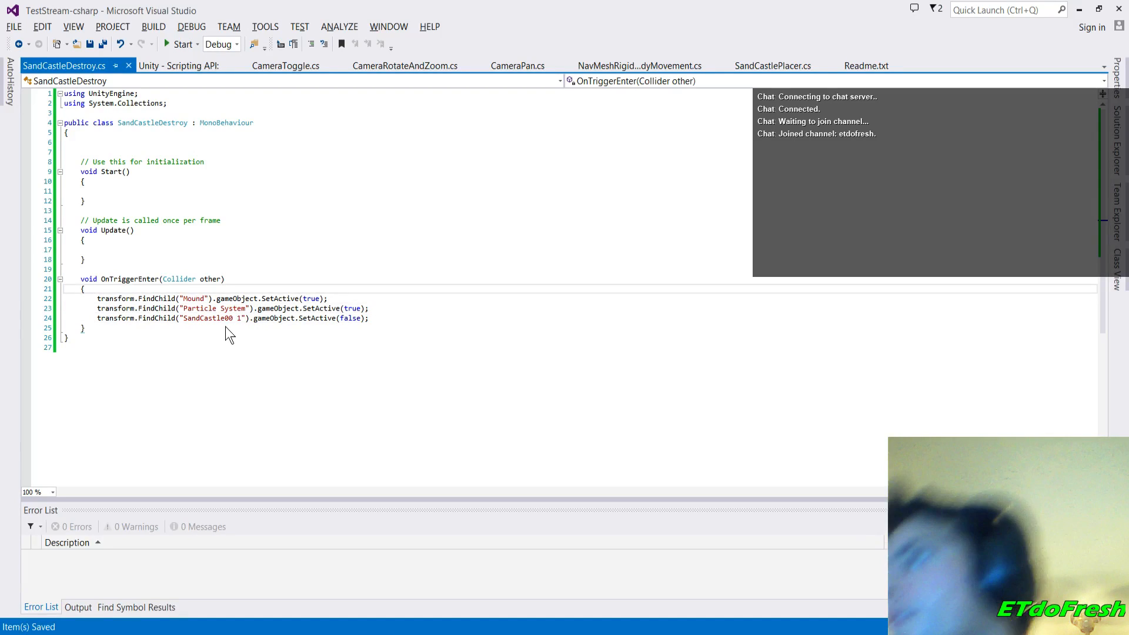
key("Return")
key("Down")
key("Down")
key("Down")
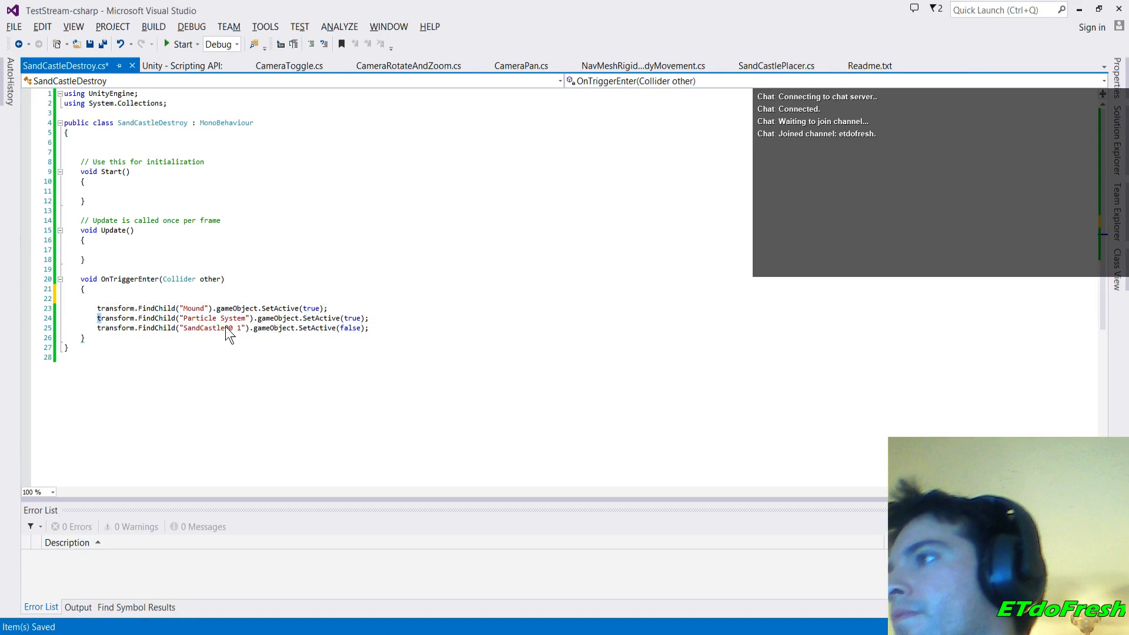
- Declare the field bool _isCollapsed; at the top of the SandCastleDestroy class
key("Up")
key("Up")
key("Right")
key("Up")
key("Up")
key("Up")
key("Up")
key("Up")
key("Up")
key("Up")
key("Up")
key("Up")
key("Up")
key("Up")
key("Up")
key("Up")
key("Up")
key("Up")
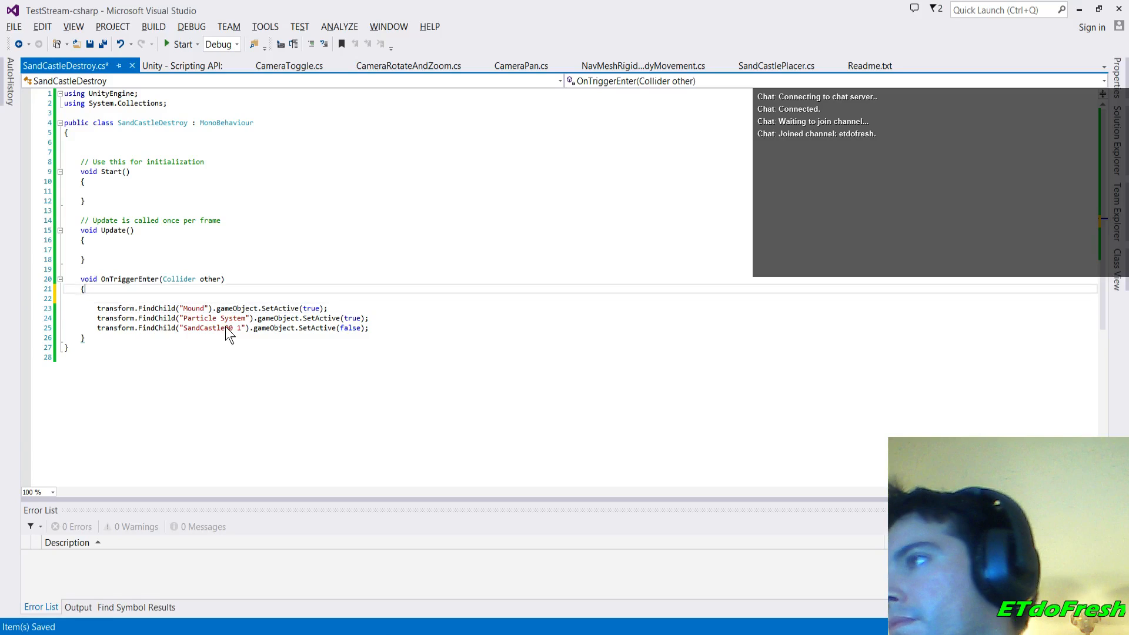
key("Up")
key("Up")
key("ctrl+space")
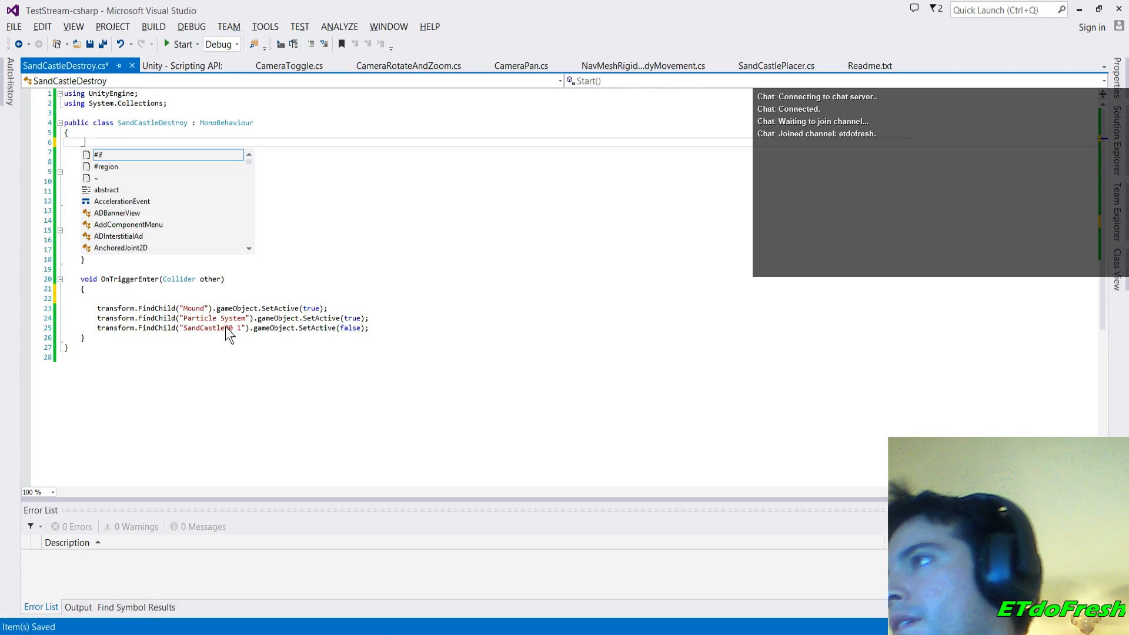
type("bool ")
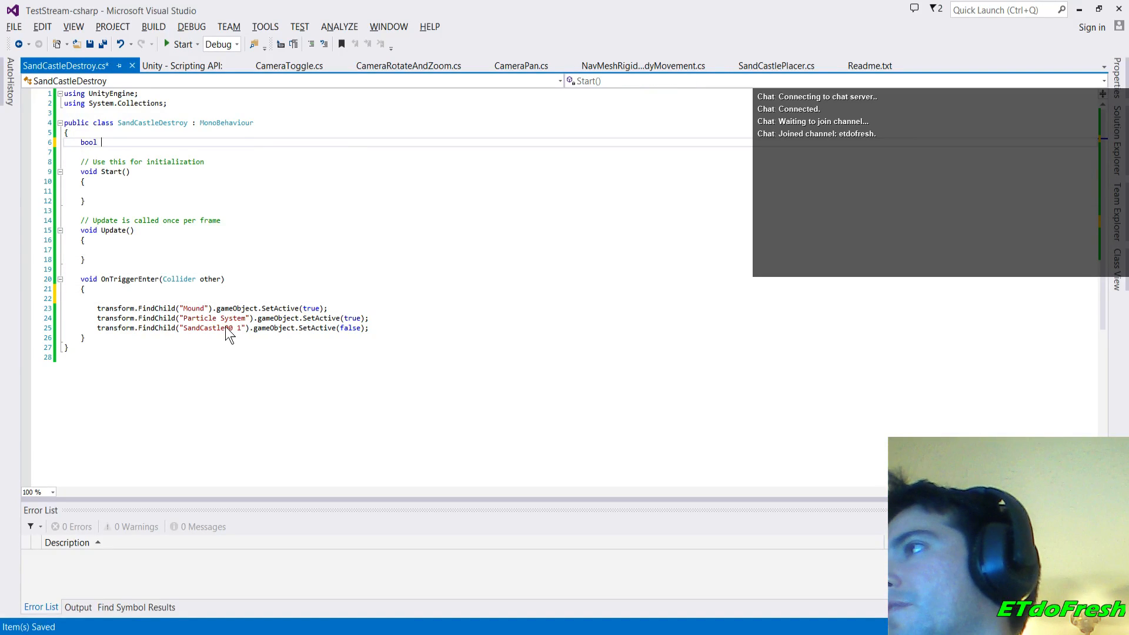
type("_")
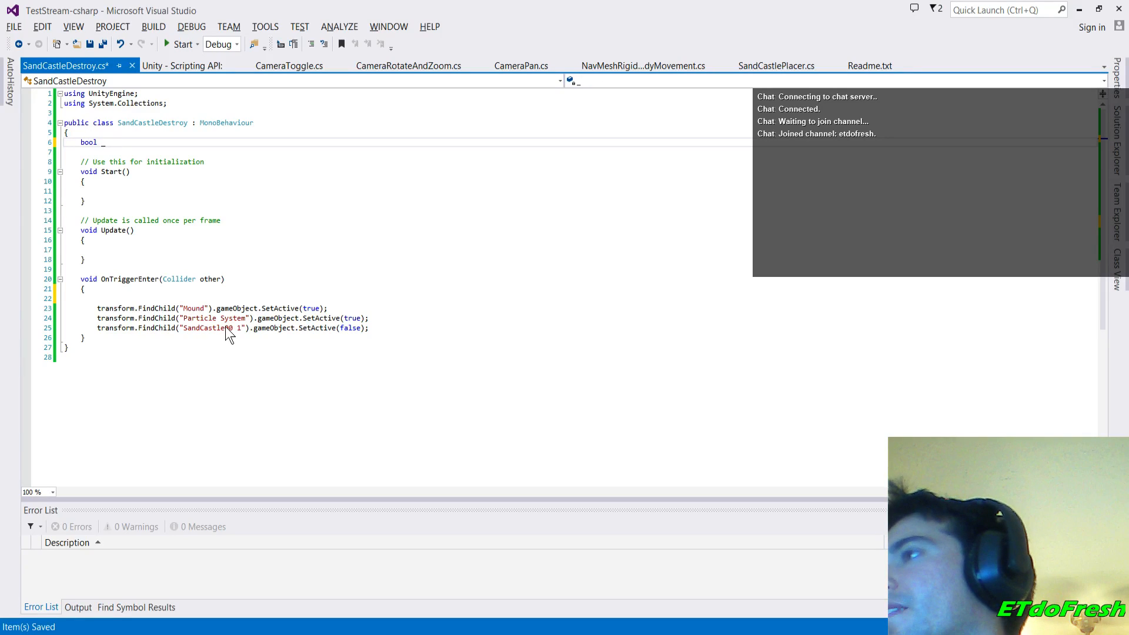
type("isCollapsed;")
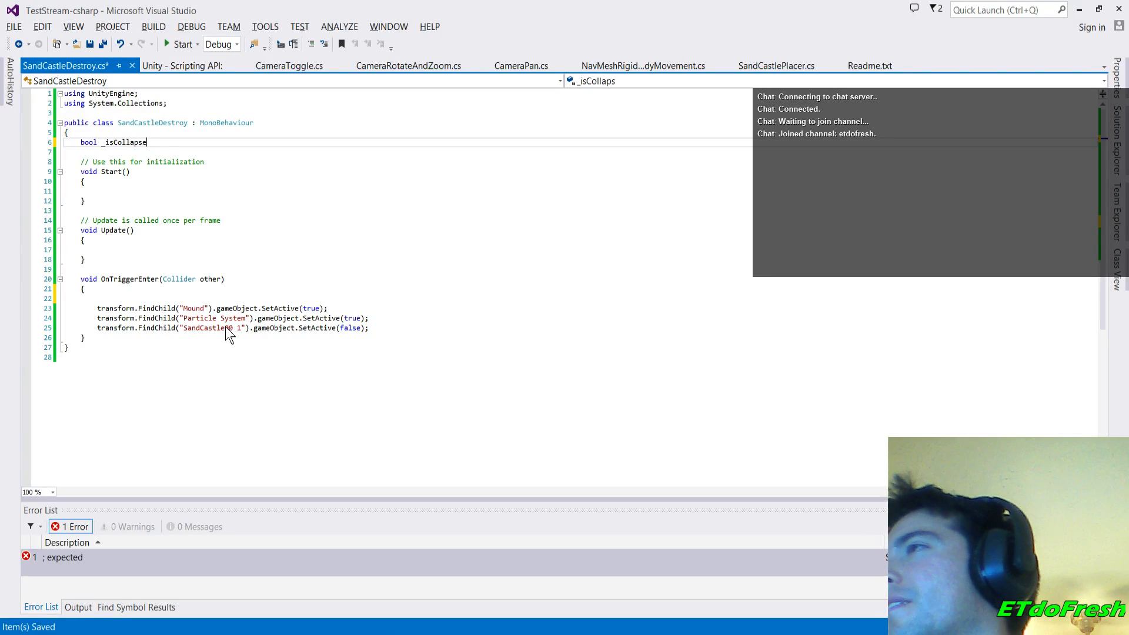
- On the empty first line of OnTriggerEnter, write the condition if (!_isCollapsed)
key("Down")
key("Down")
key("Down")
key("Down")
key("Down")
key("Down")
key("Down")
key("Down")
key("Down")
key("Down")
key("Down")
key("Down")
key("Down")
key("Down")
key("Down")
key("Down")
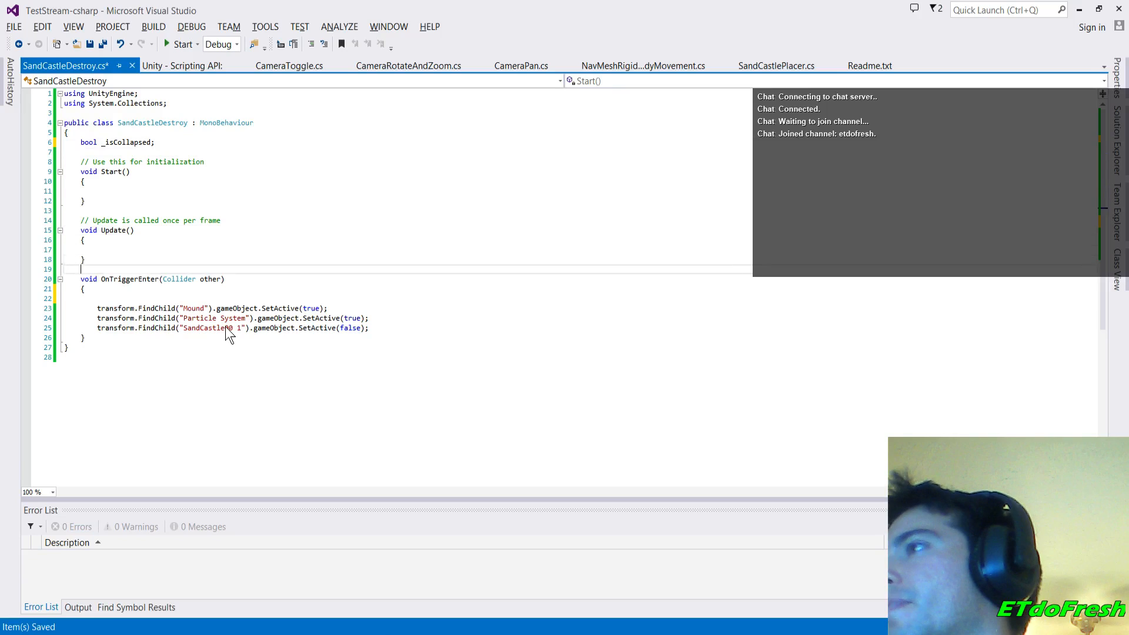
type("if (_")
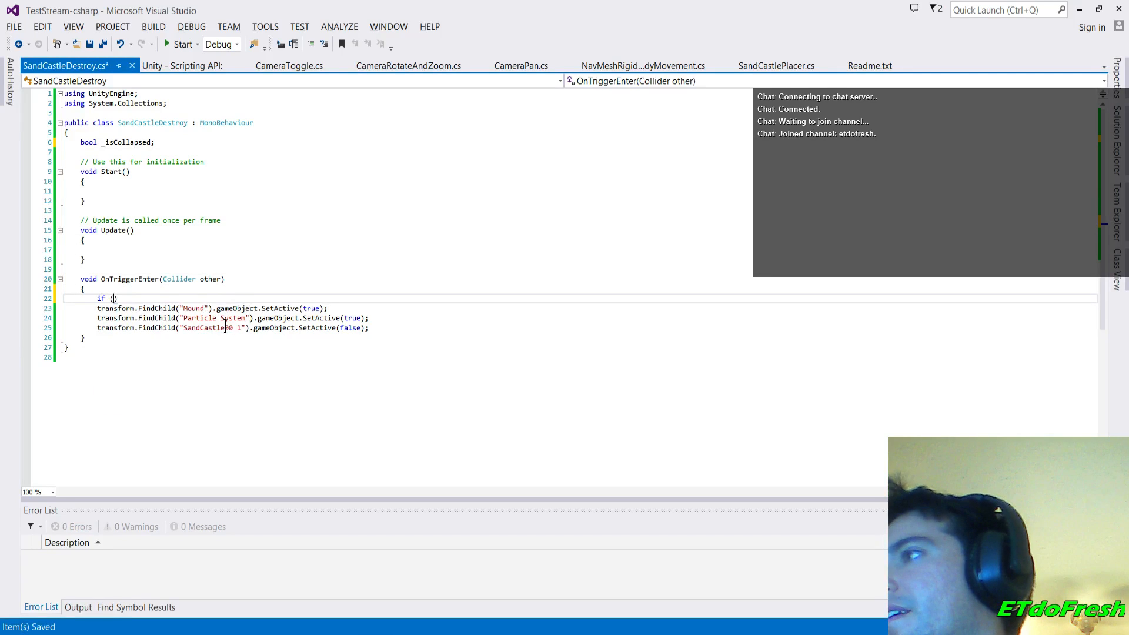
key("BackSpace")
type("!_isCollapsed")
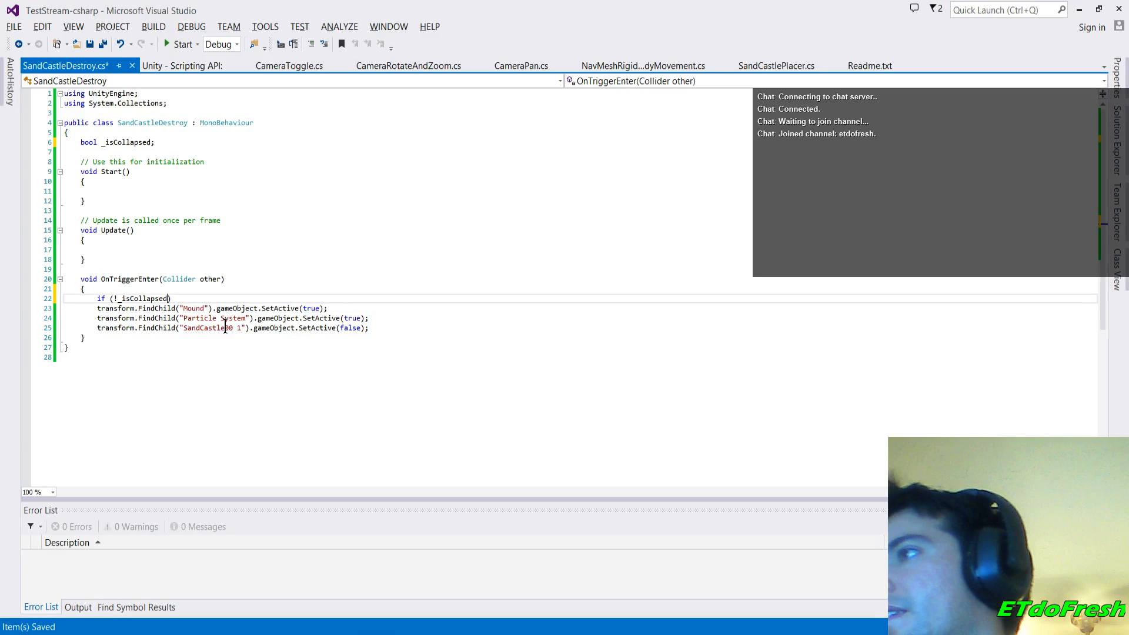
- Enclose the three FindChild lines in braces as the body of the if statement
key("Return")
type("{")
key("Down")
key("Down")
key("Down")
key("End")
key("Return")
type("}")
- Add _isCollapsed = true; as the last line of the if block and save the script
key("Up")
key("End")
key("Return")
type("_i")
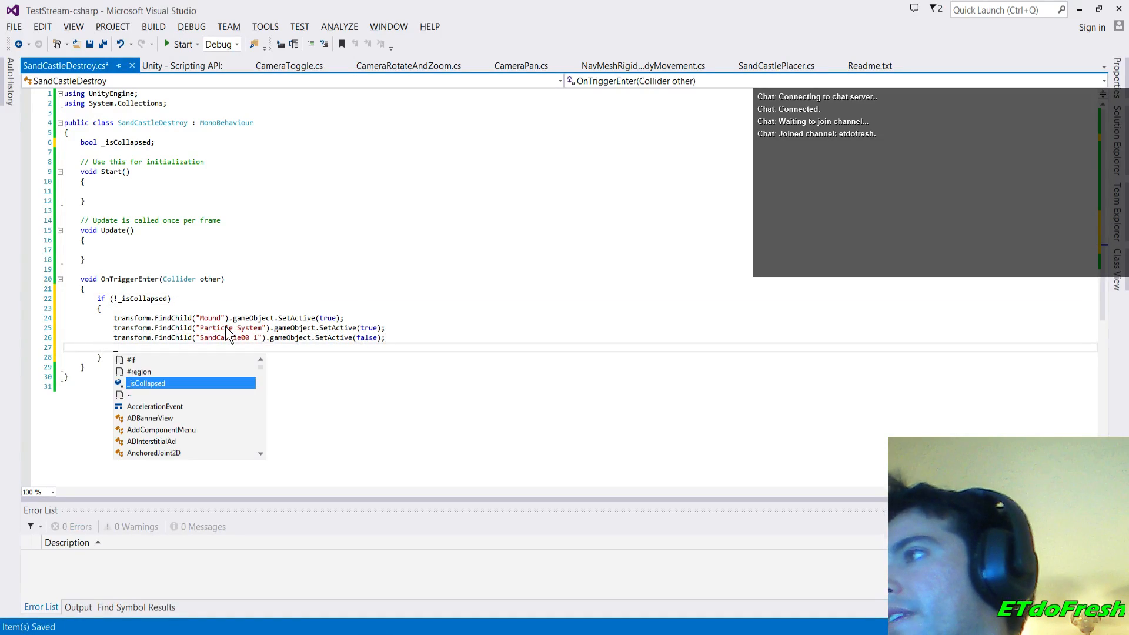
type("sCollapsed = tr")
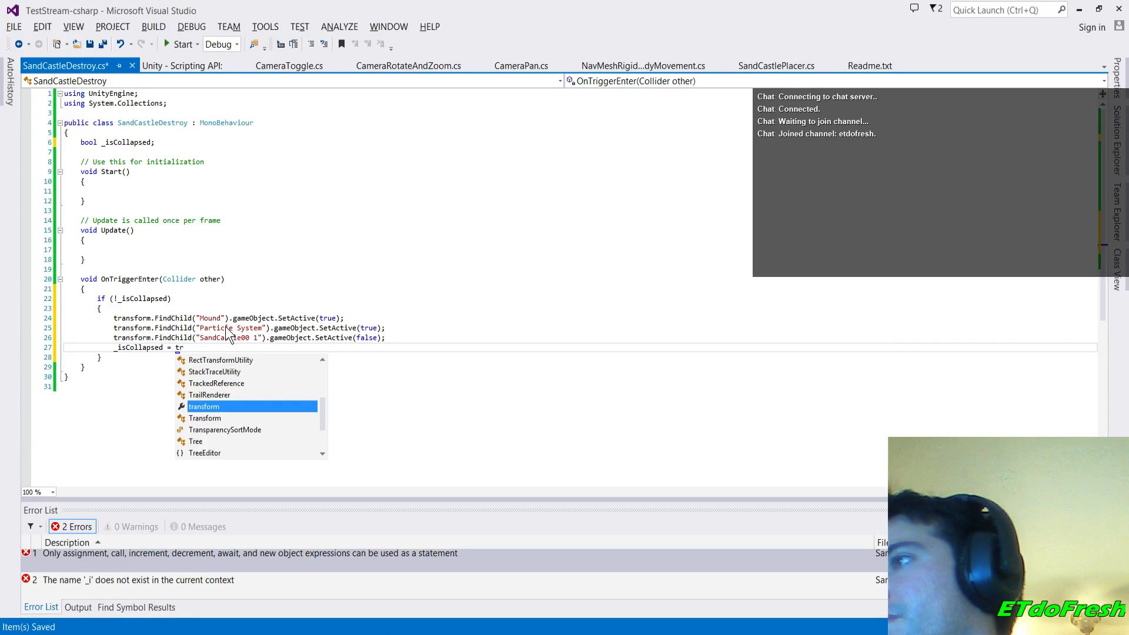
key("Tab")
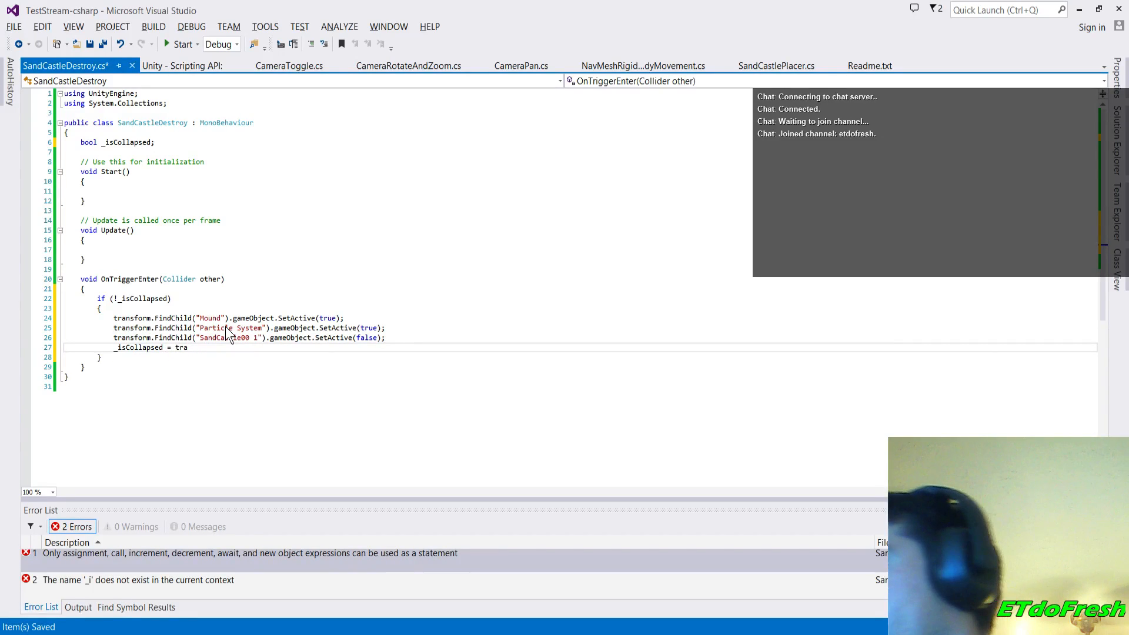
type("e;")
key("ctrl+s")
- Delete the unused Start and Update methods with their comments from SandCastleDestroy.cs and save the script
key("Up")
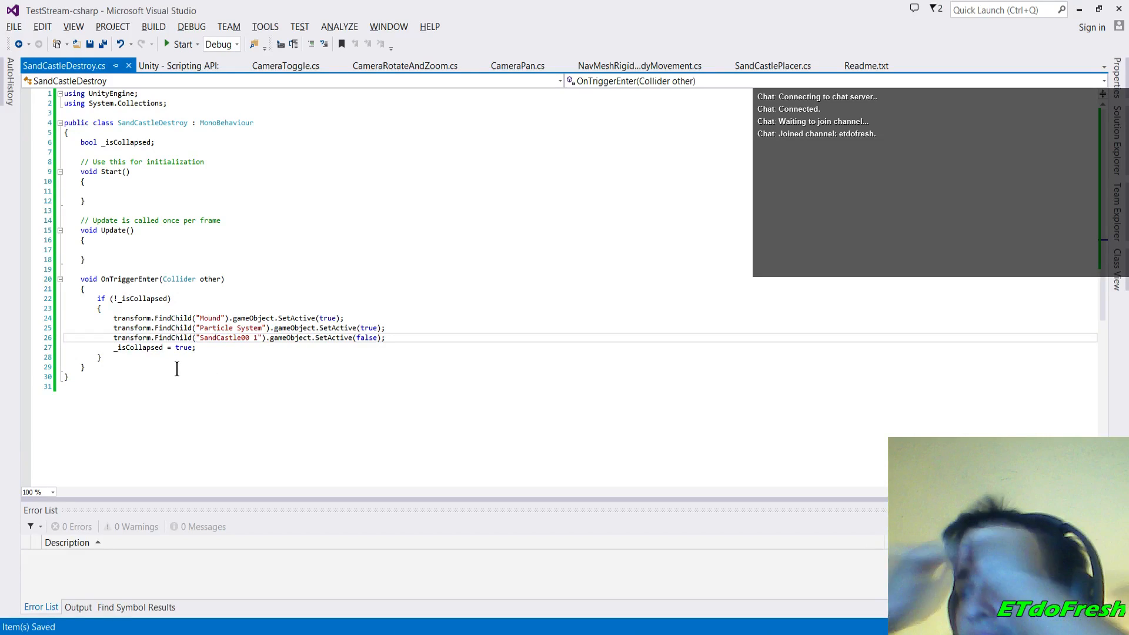
key("Up")
key("Up")
key("Up")
key("Up")
key("Up")
key("Up")
key("Up")
key("shift+Up")
key("shift+Up")
key("shift+Up")
key("shift+Up")
key("shift+Up")
key("shift+Up")
key("shift+Up")
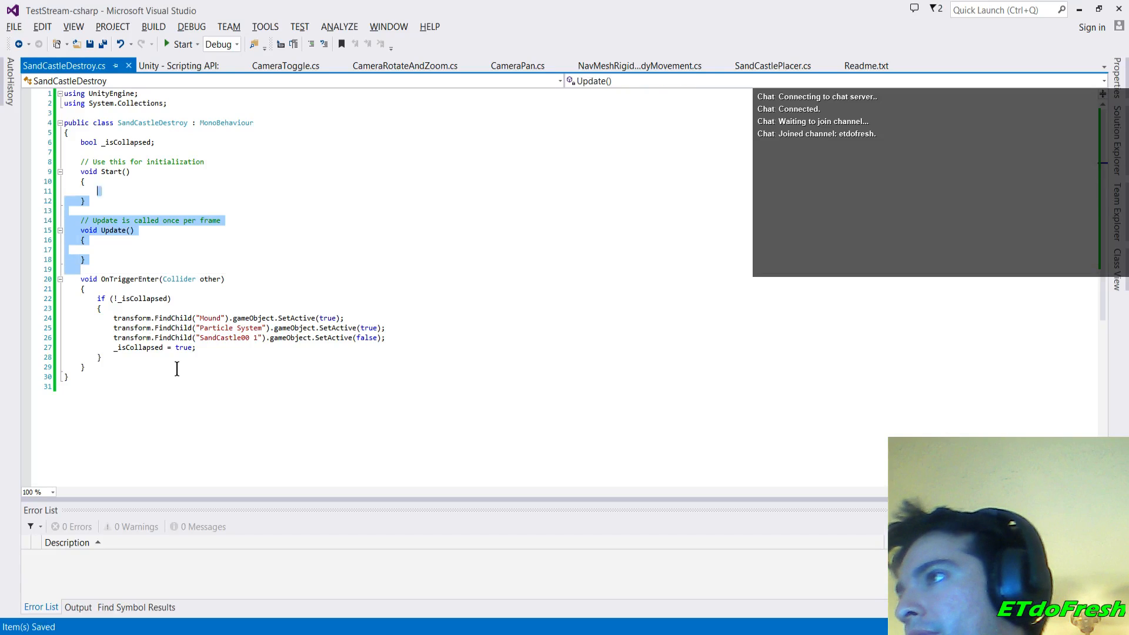
key("shift+Up")
key("shift+Up")
key("shift+Up")
key("shift+Up")
key("shift+Up")
key("Delete")
key("ctrl+s")
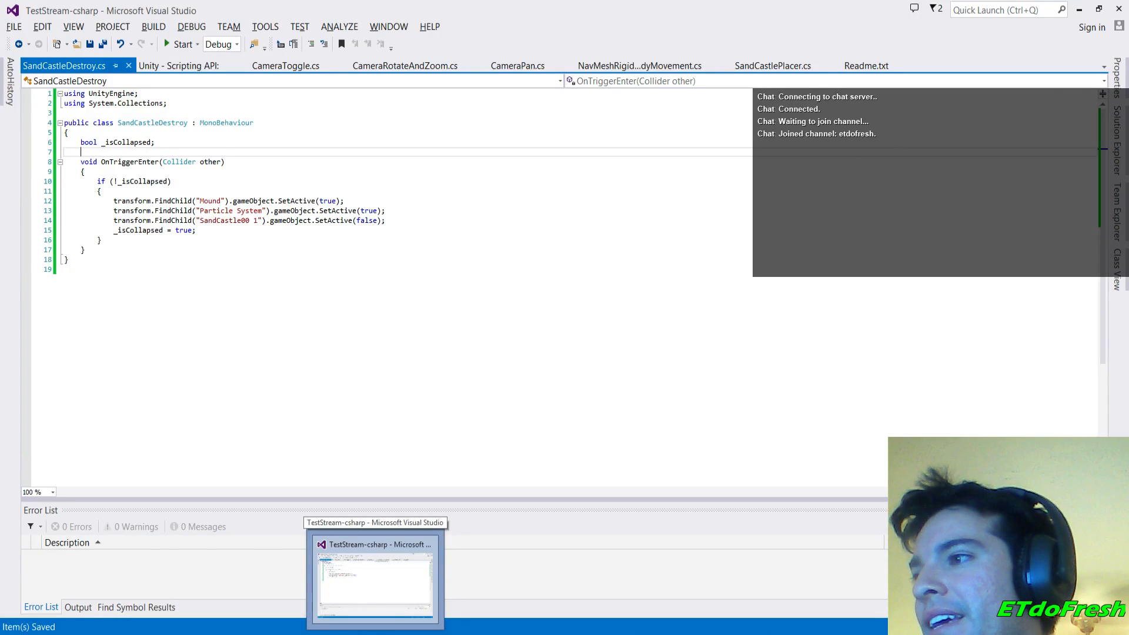
- Switch to Unity and attach the SandCastleDestroy script to the SandCastle00 (1) object in the hierarchy
mouse_move(157, 634)
left_click(156, 585)
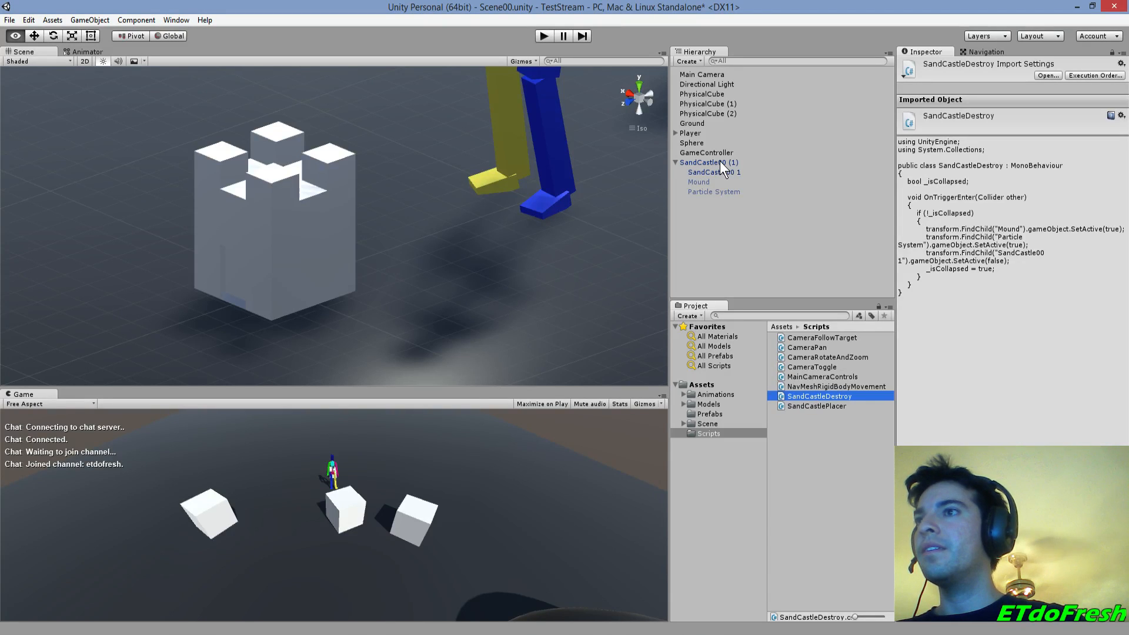
left_click_drag(788, 394, 731, 164)
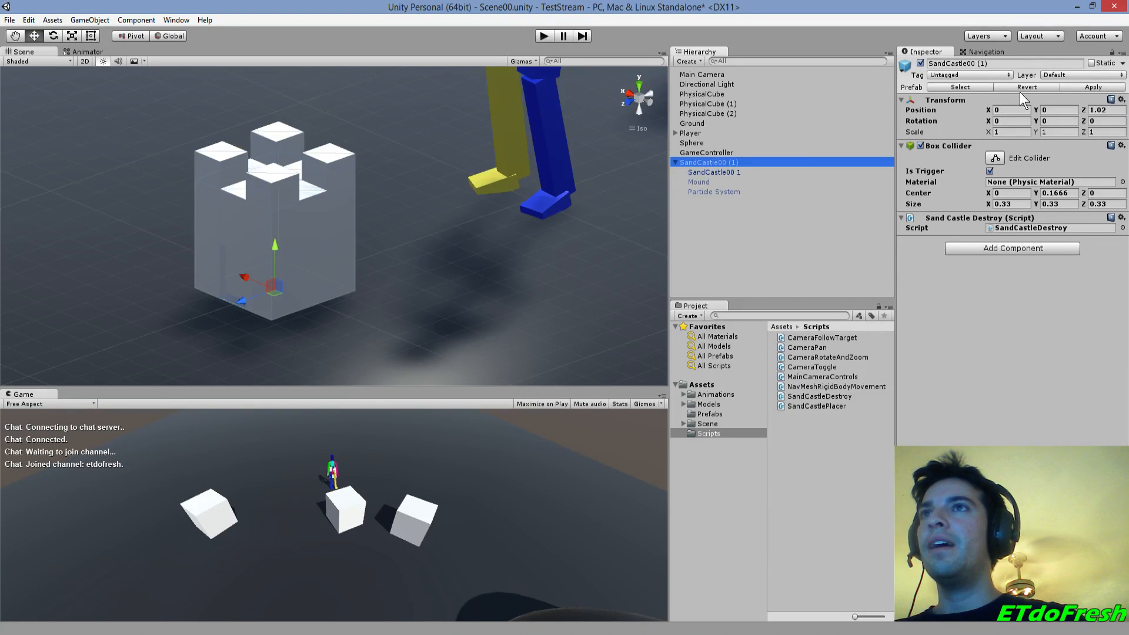
- Set the Z position of SandCastle00 (1) to 0 and apply the instance's changes to its prefab
left_click(1099, 110)
type("0")
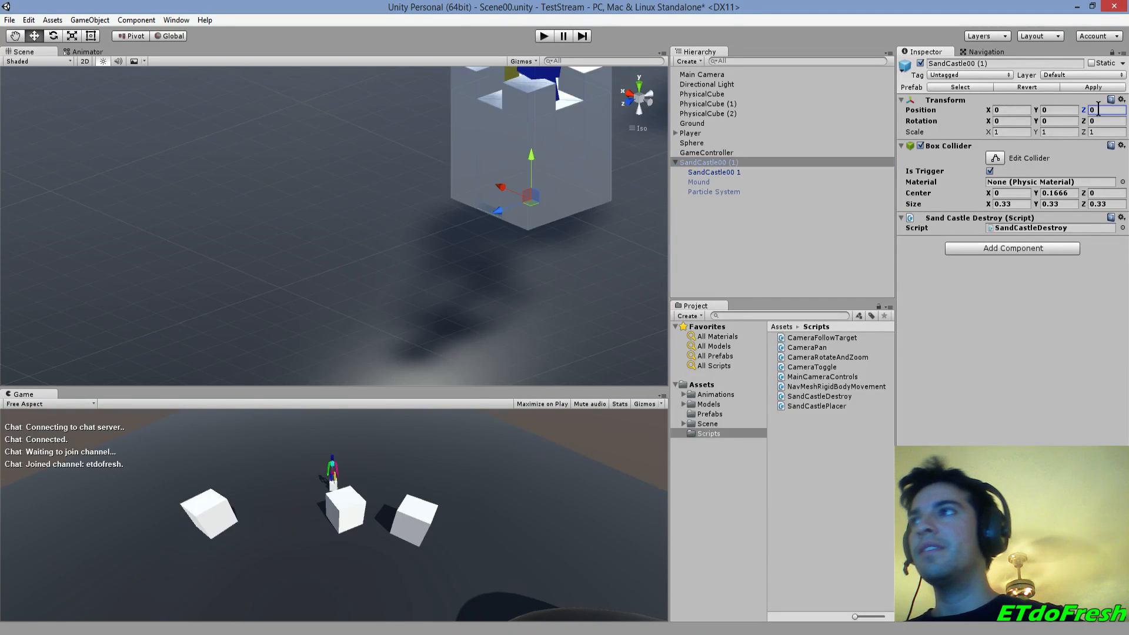
left_click(1109, 88)
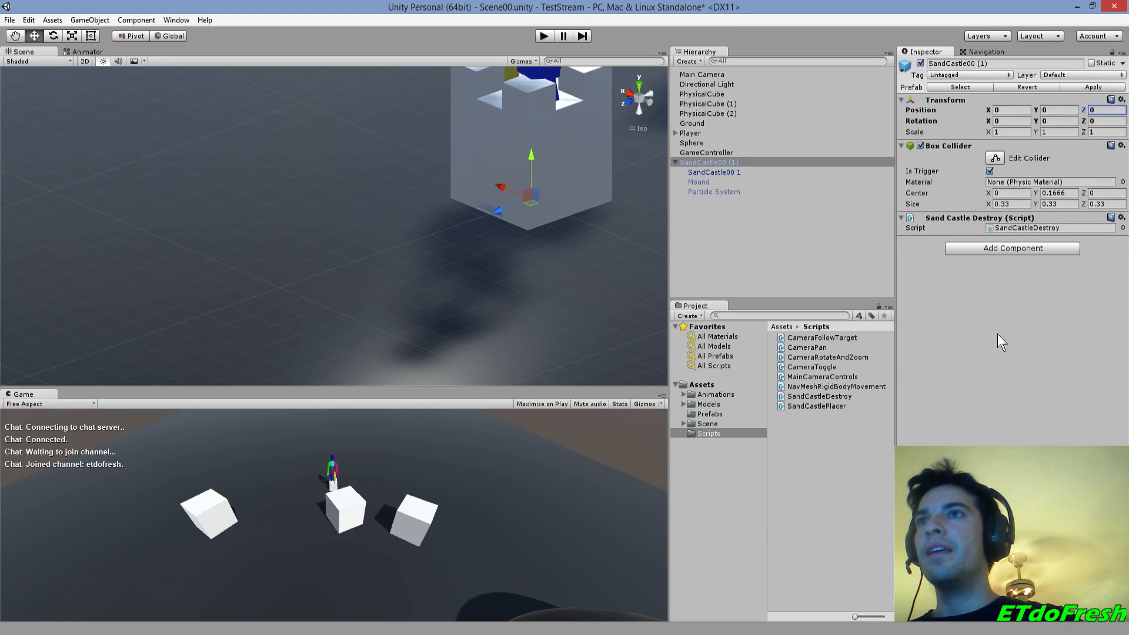
- Delete the SandCastle00 (1) instance from the scene
left_click(715, 171)
left_click(706, 161)
key("Delete")
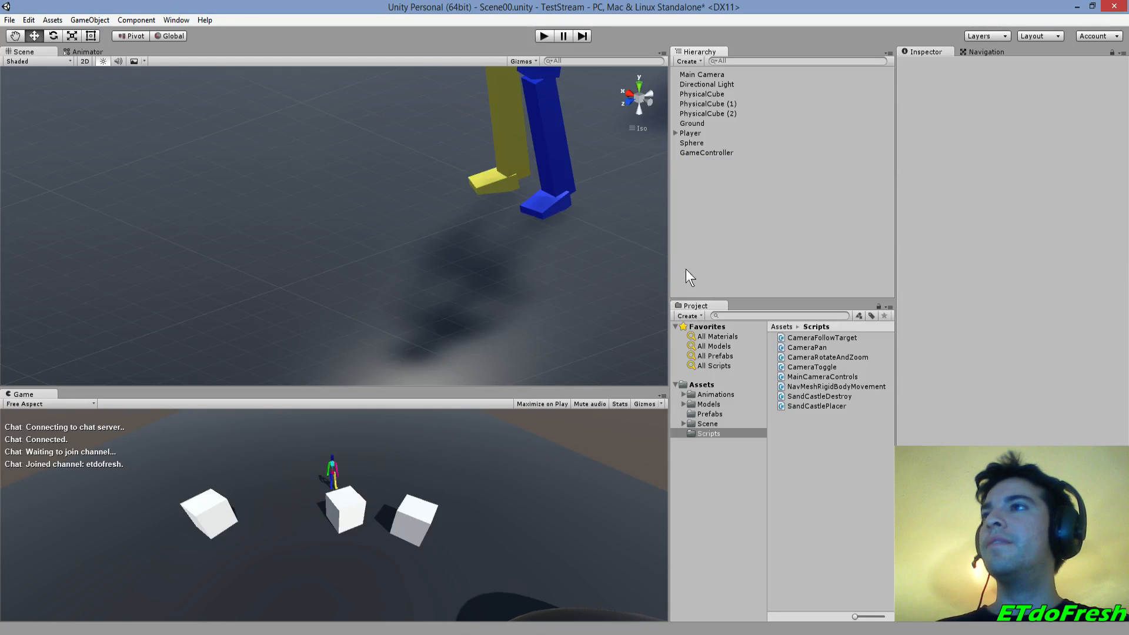
- Assign the SandCastle00 (1) prefab to the Sand Castle Prefab field of the Player Camera's Sand Castle Placer component
left_click(690, 134)
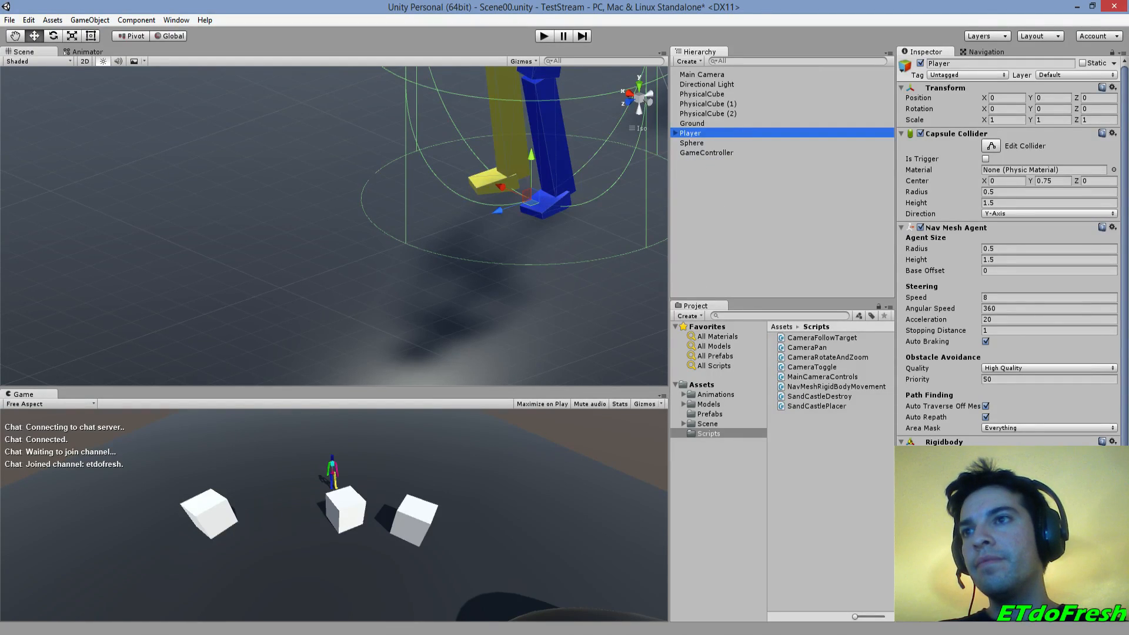
left_click(676, 133)
left_click(713, 143)
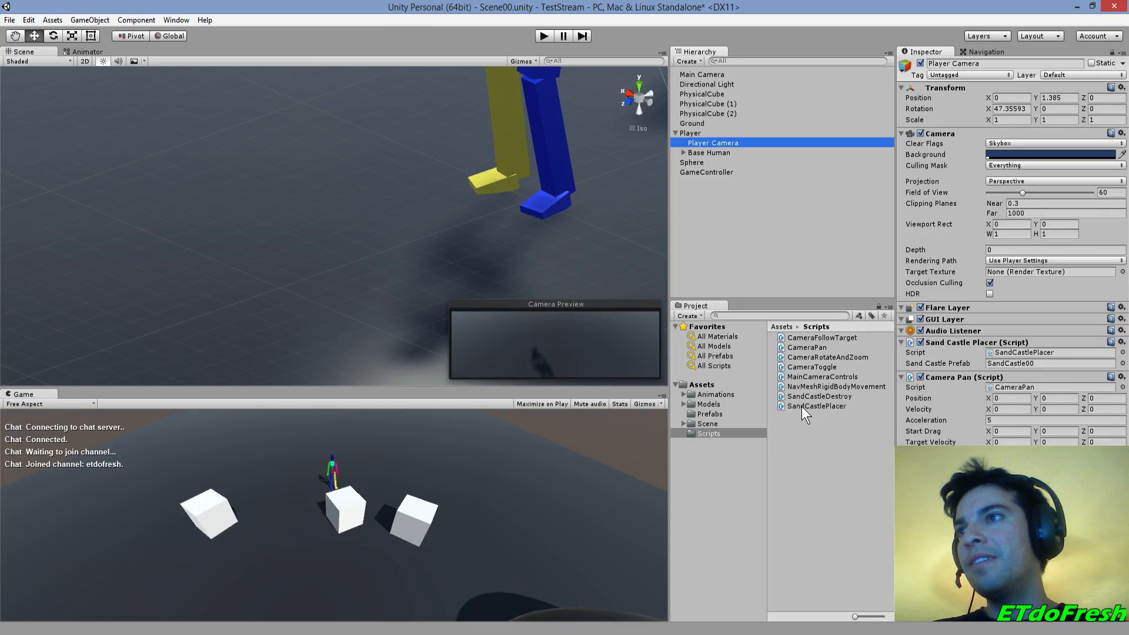
left_click(710, 414)
left_click_drag(824, 358, 1013, 370)
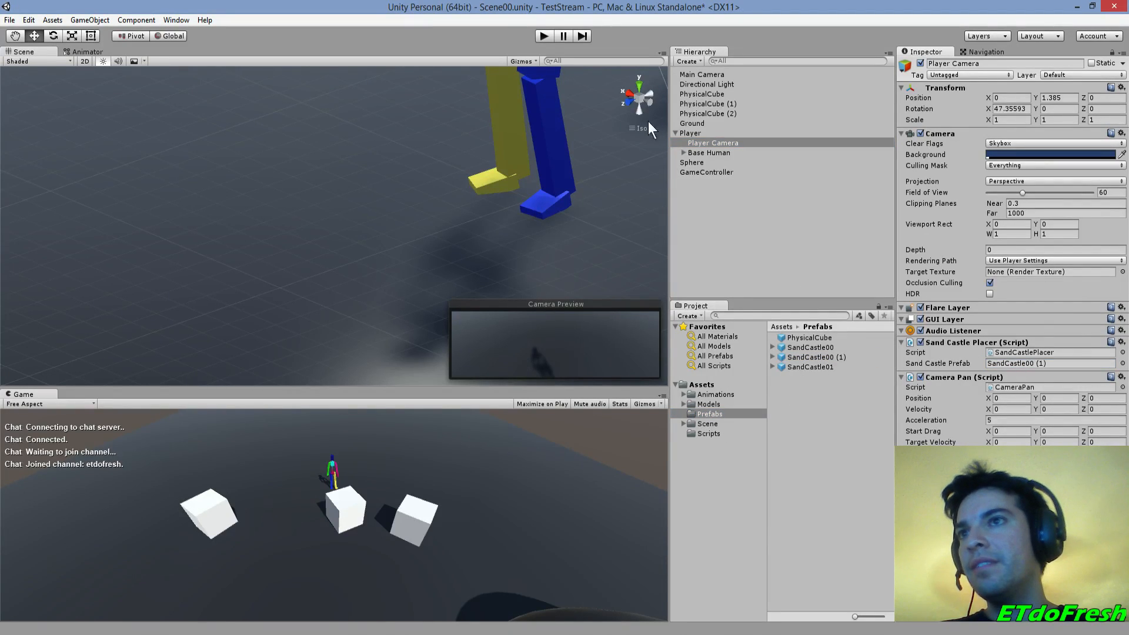
- Play the scene, place two sand castles on the ground and run the character through both to test the collapse
left_click(548, 33)
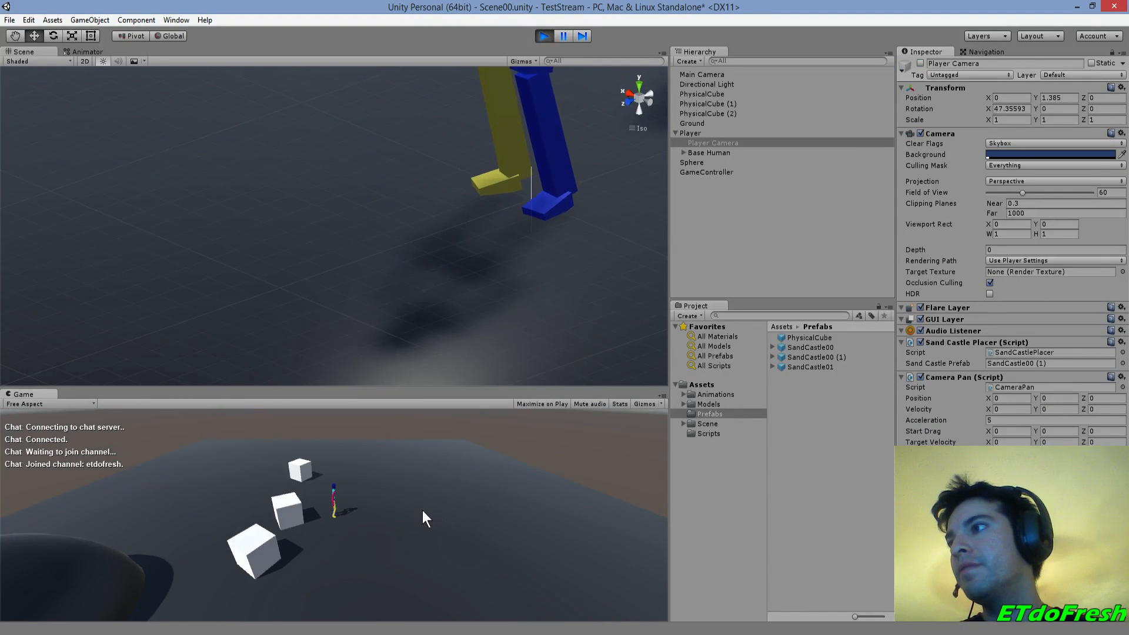
left_click(398, 514)
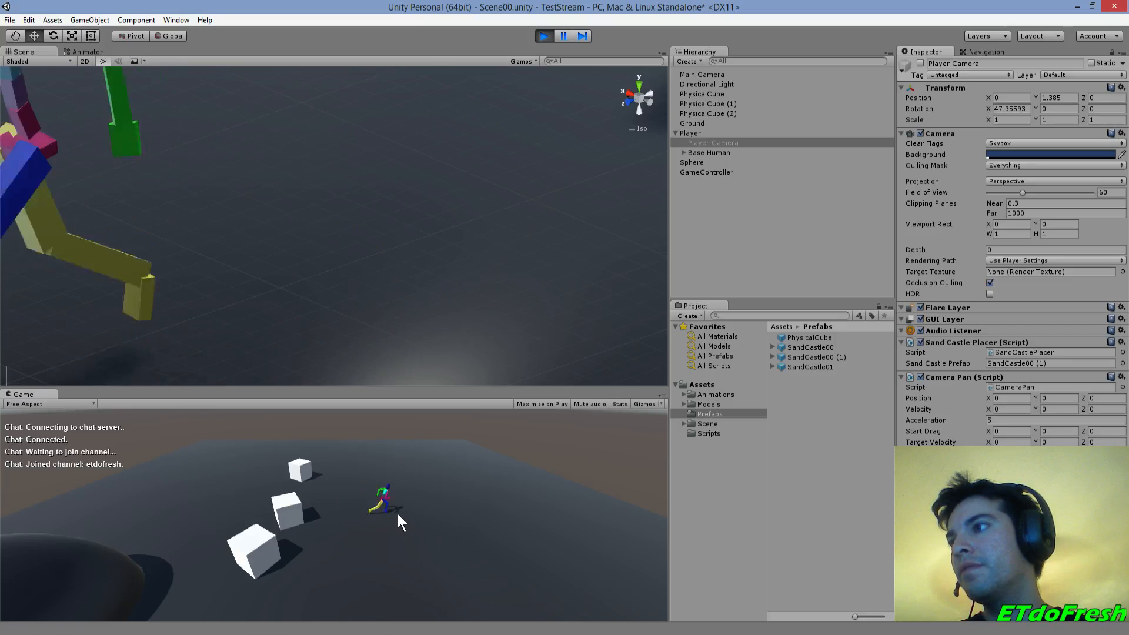
left_click(435, 510)
left_click(284, 477)
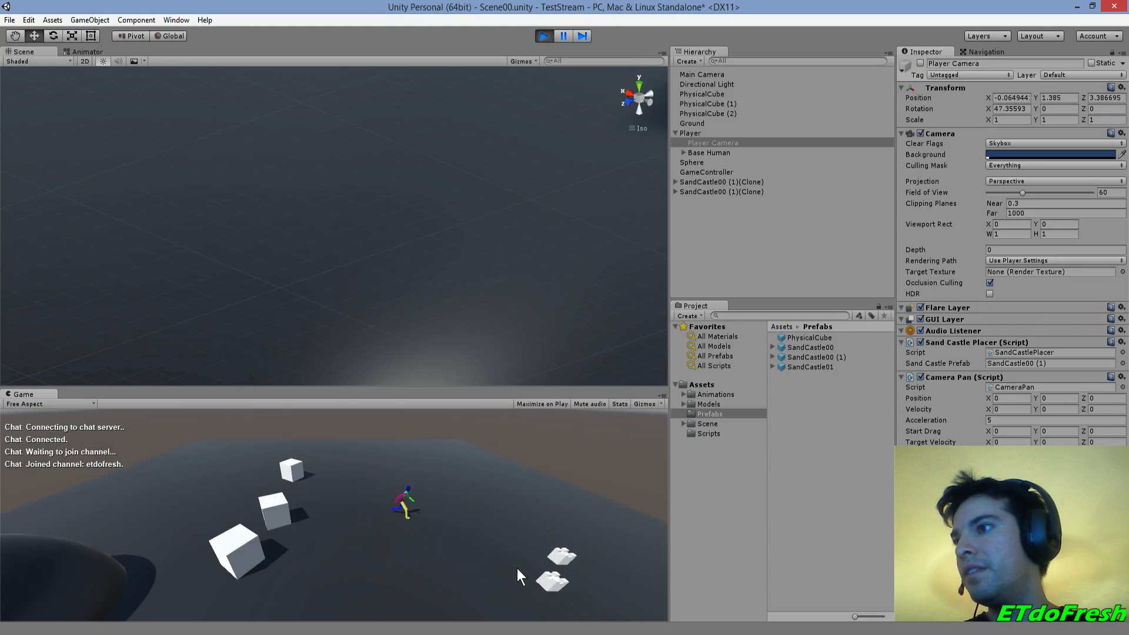
left_click(464, 570)
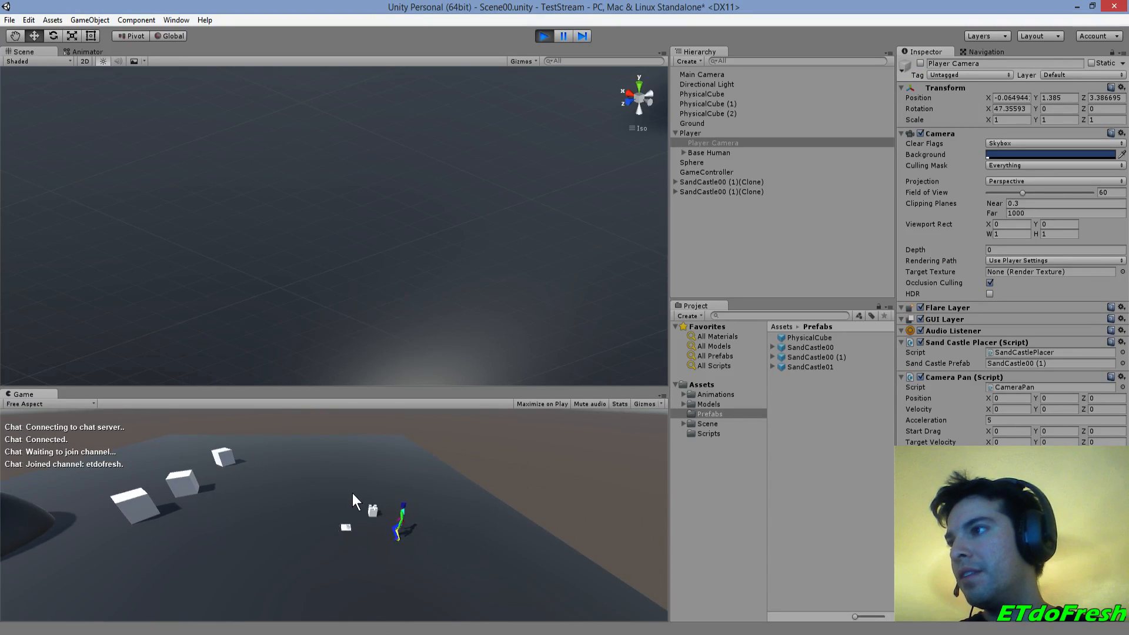
left_click(288, 484)
left_click(351, 530)
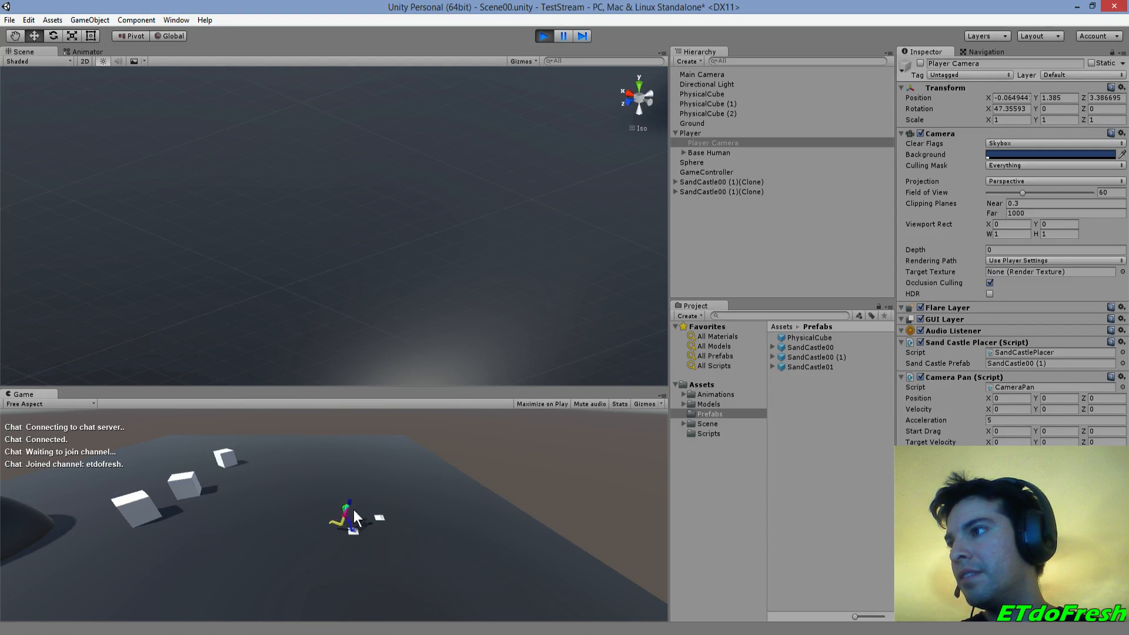
left_click(331, 535)
left_click(273, 520)
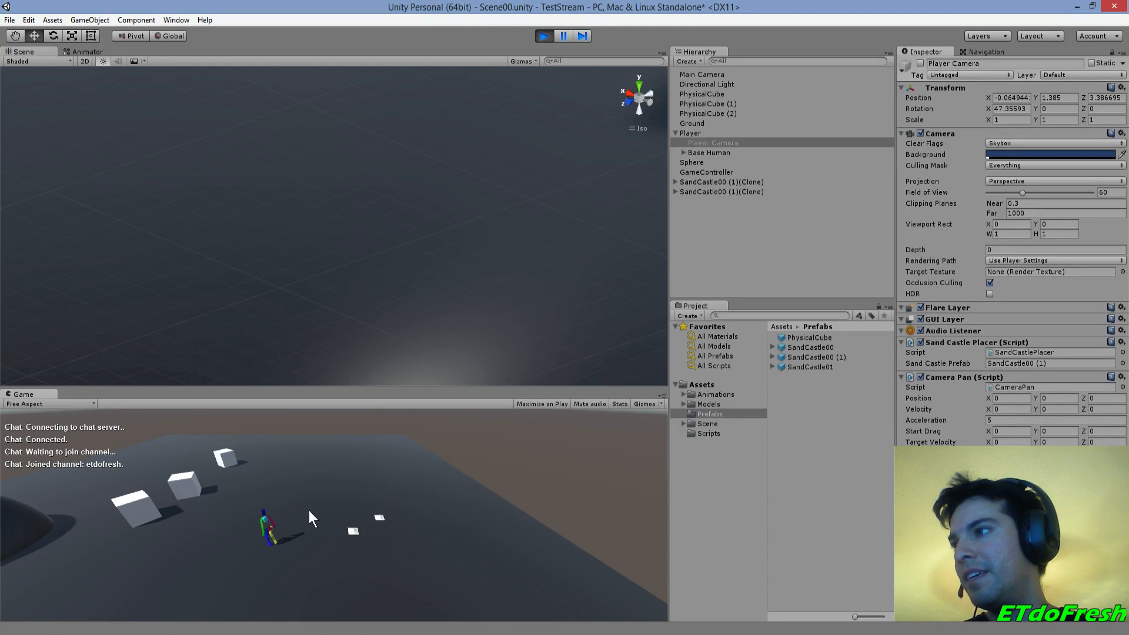
- Switch to the player camera and place a long row of sand castles across the ground
key("c")
left_click(230, 454)
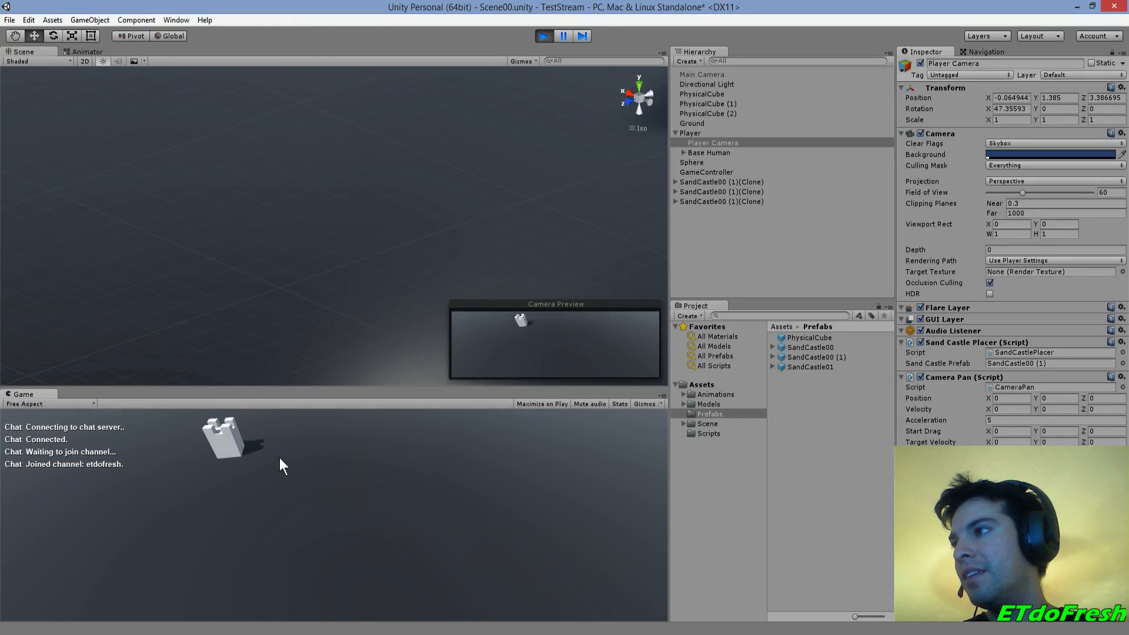
left_click(359, 471)
left_click(402, 478)
left_click(430, 480)
left_click(464, 500)
left_click(307, 469)
left_click(281, 461)
left_click(255, 457)
left_click(309, 470)
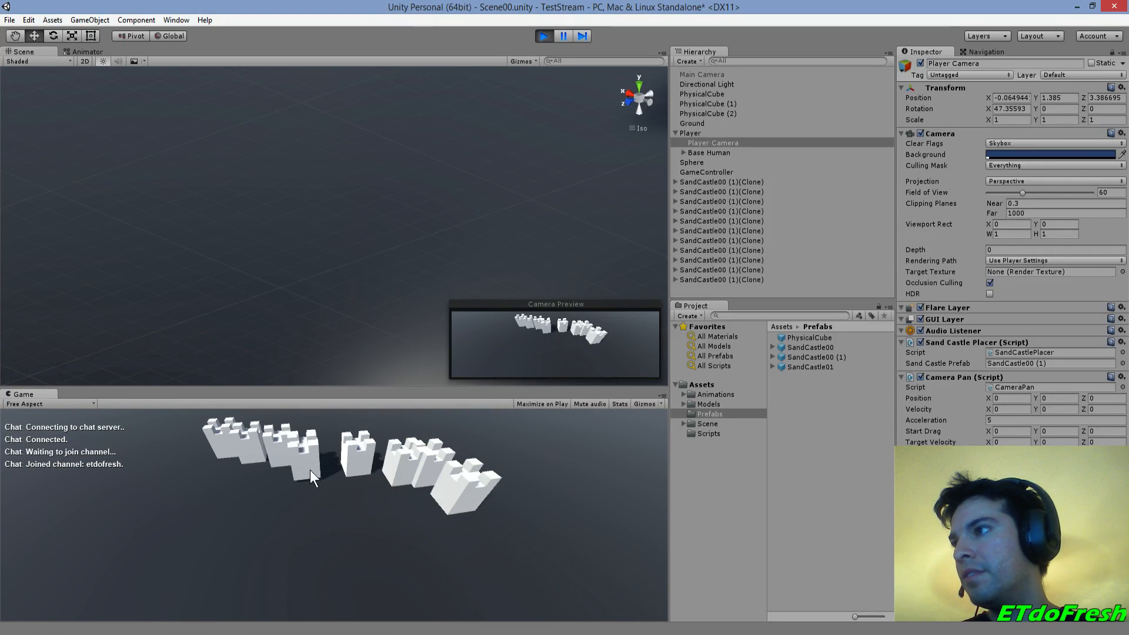
left_click(330, 468)
left_click(253, 468)
left_click(199, 468)
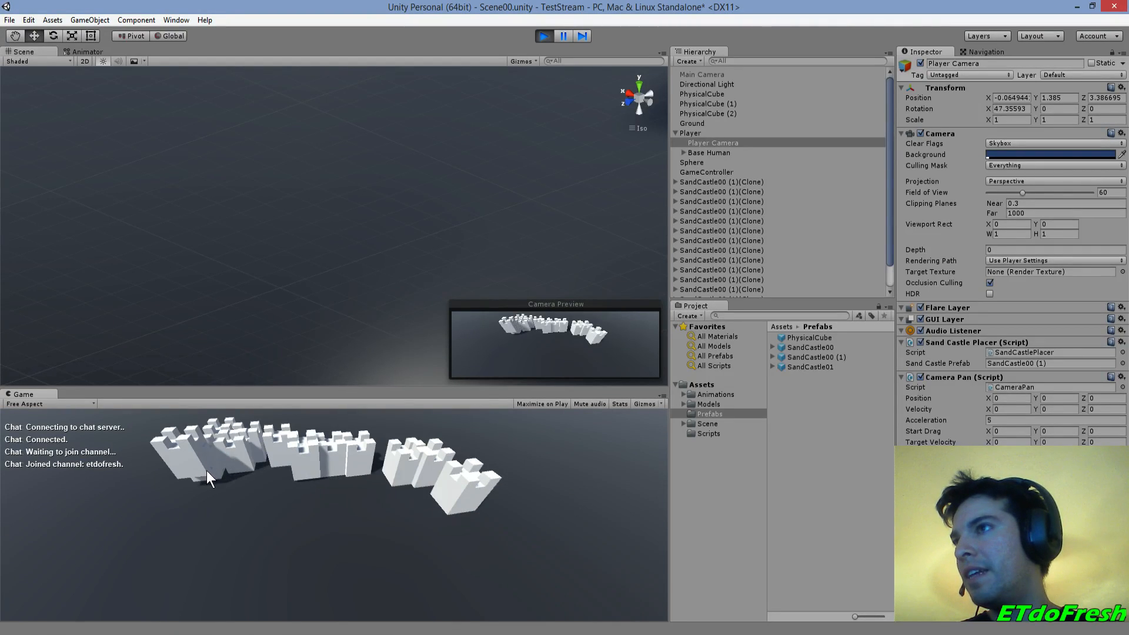
- Return to the main camera, run the character along the row of castles to collapse them, and stop the game
key("c")
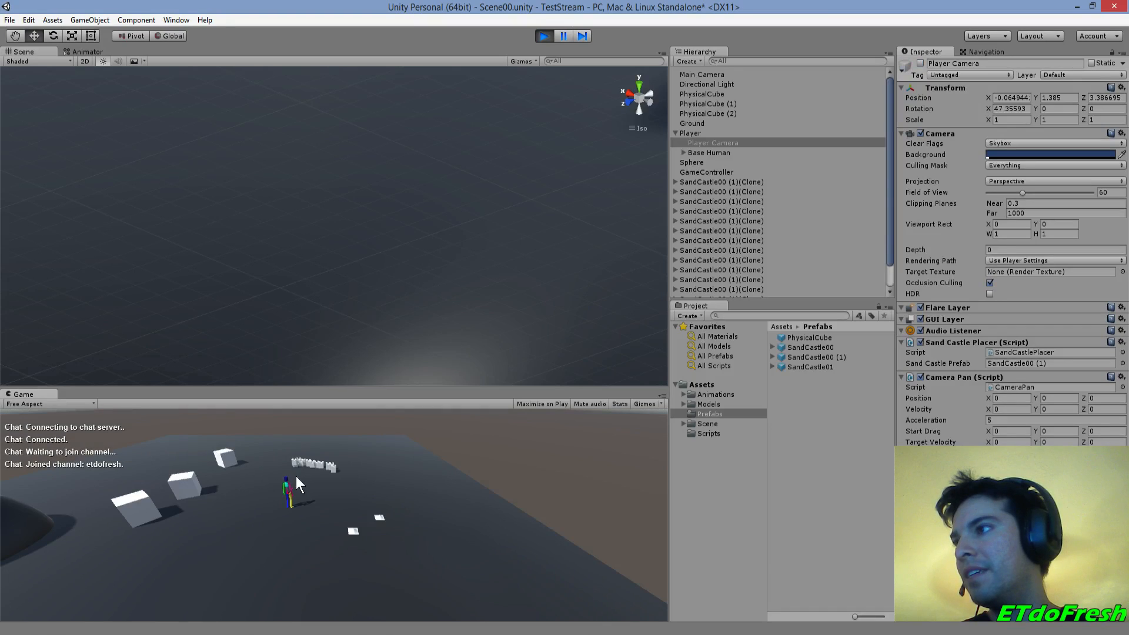
key("w")
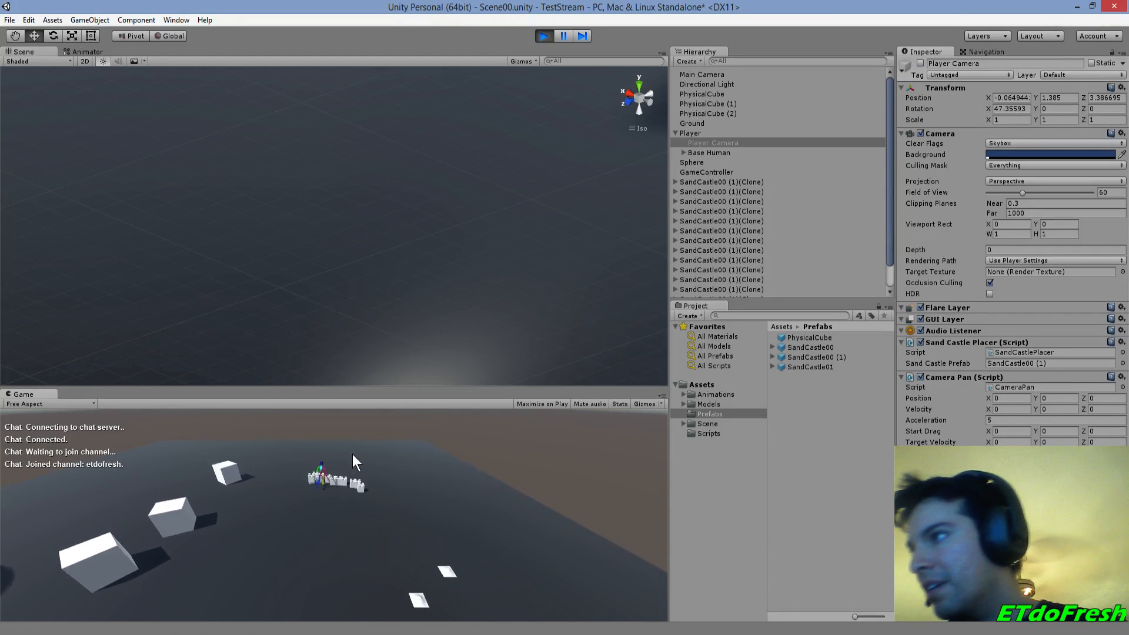
key("d")
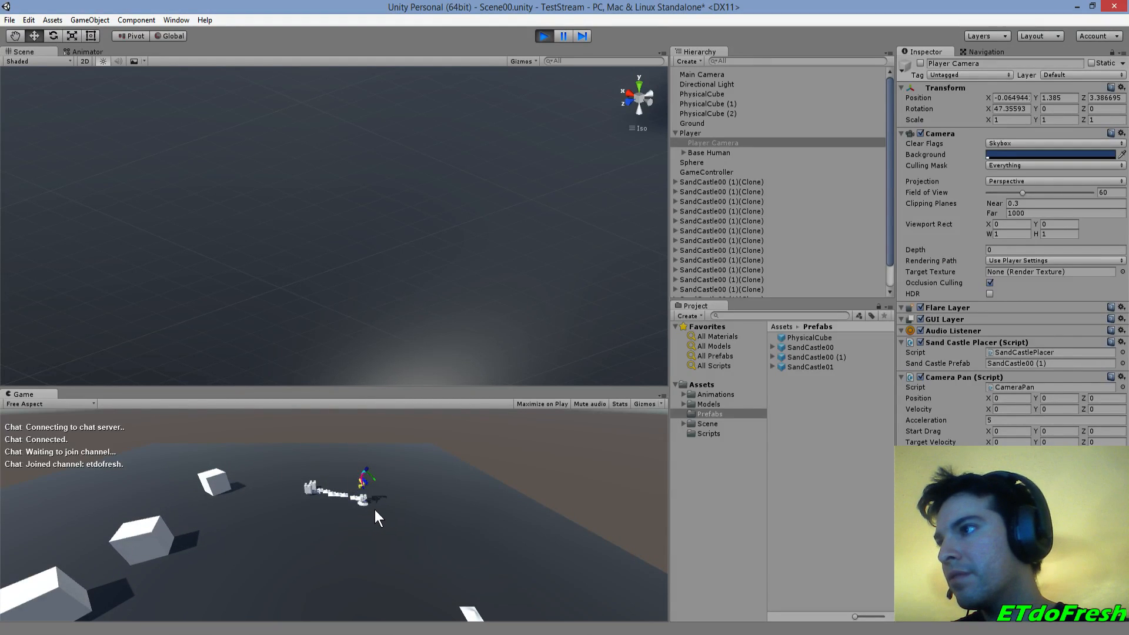
key("a")
key("space")
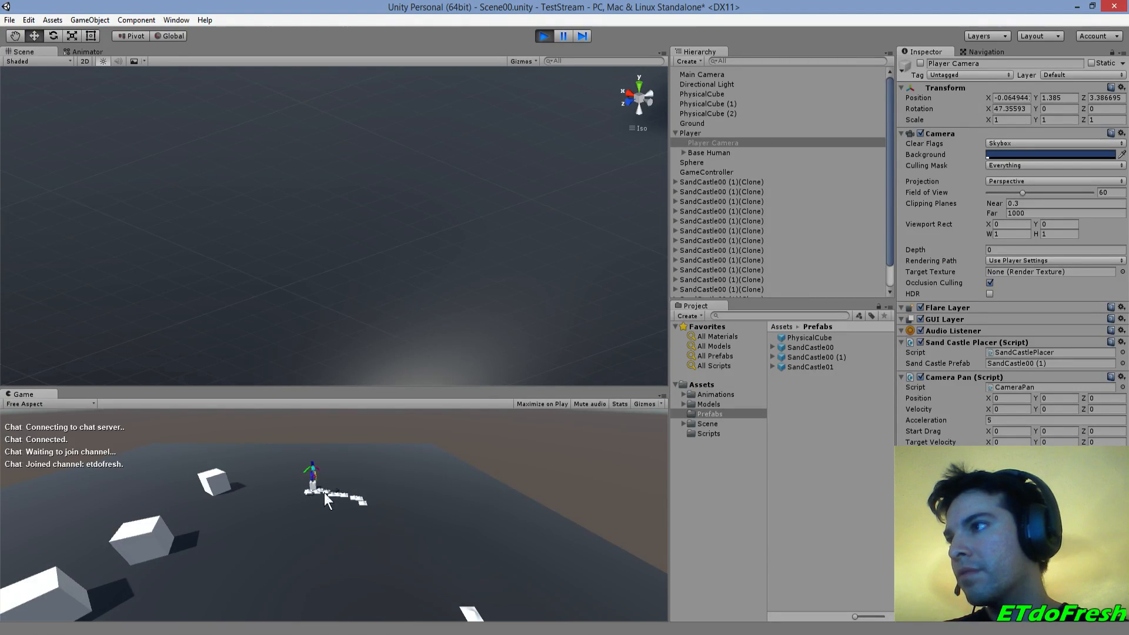
left_click(543, 37)
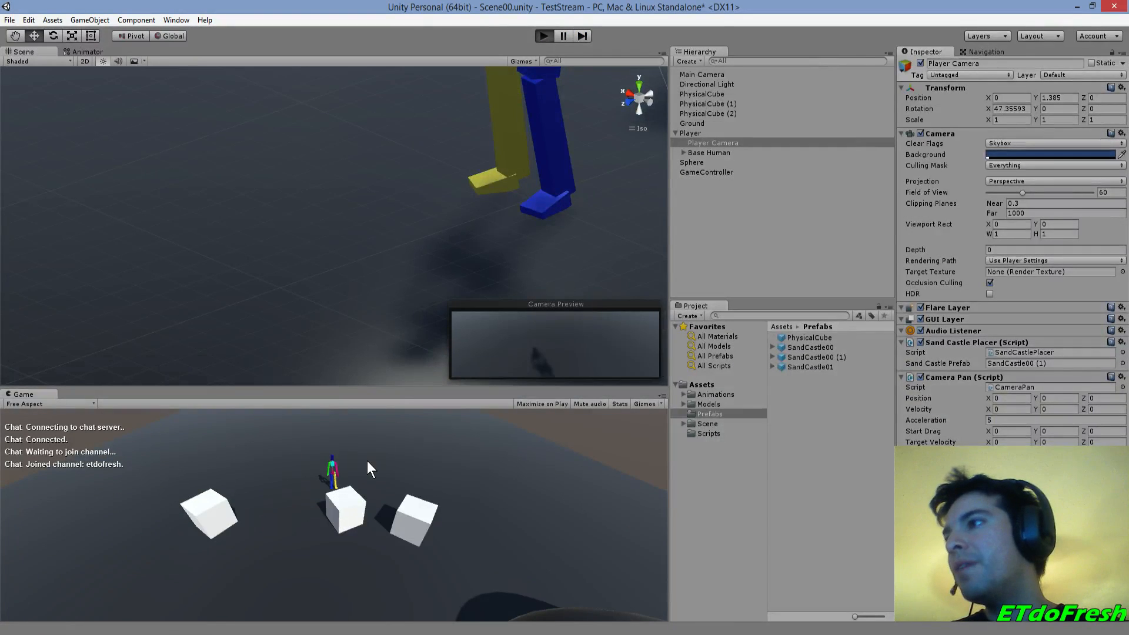
- Play the scene again, place a single sand castle from the player camera and run the character through it
key("ctrl+p")
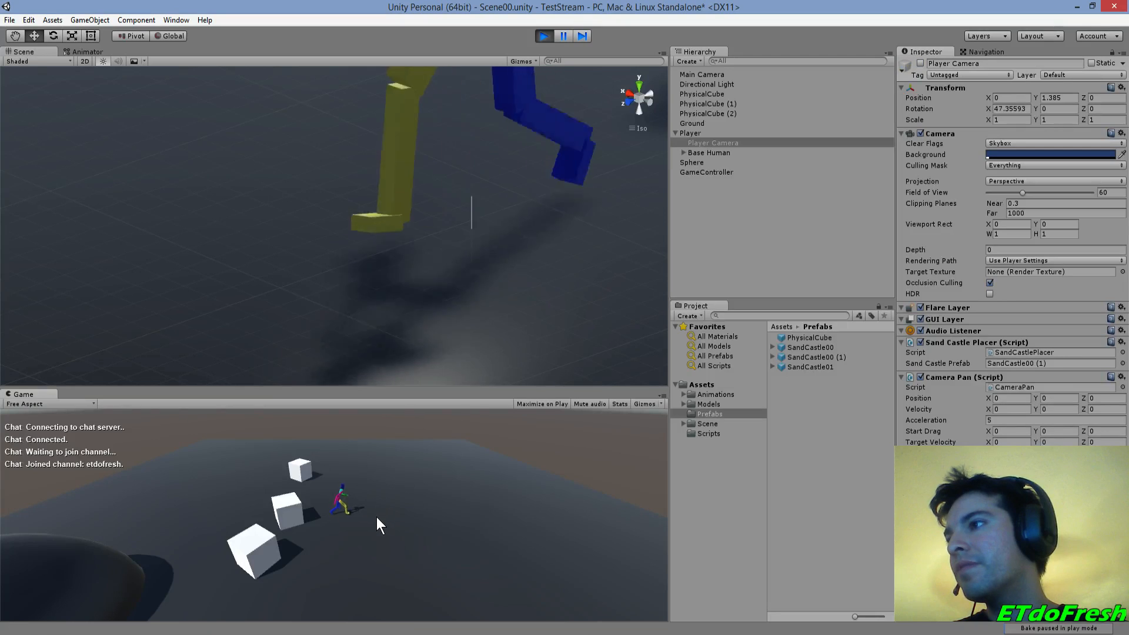
key("space")
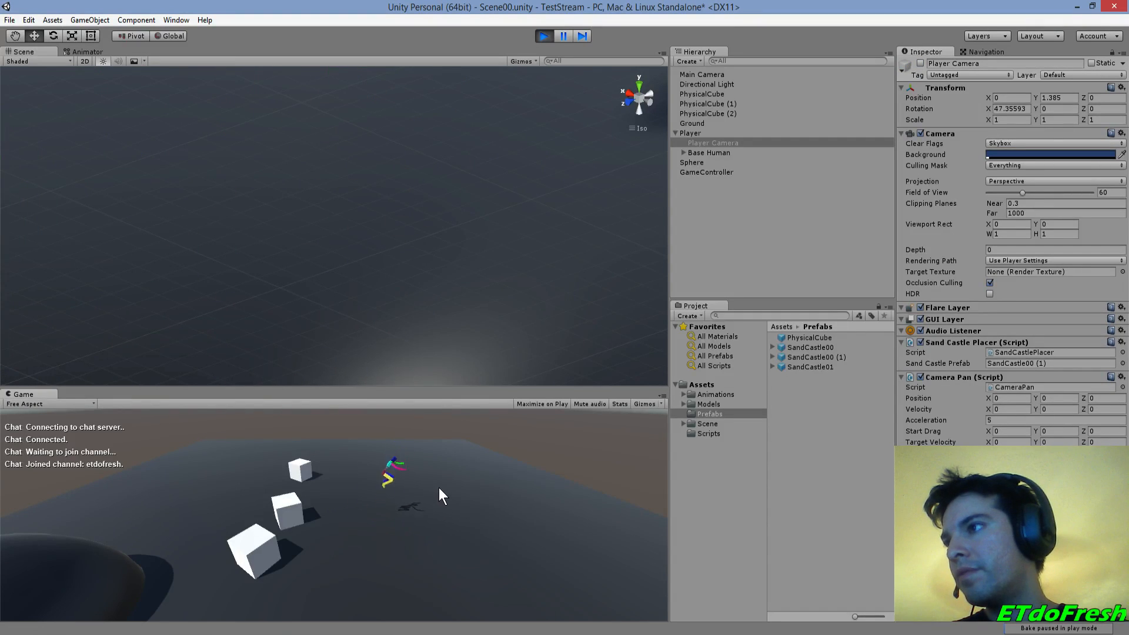
left_click(444, 492)
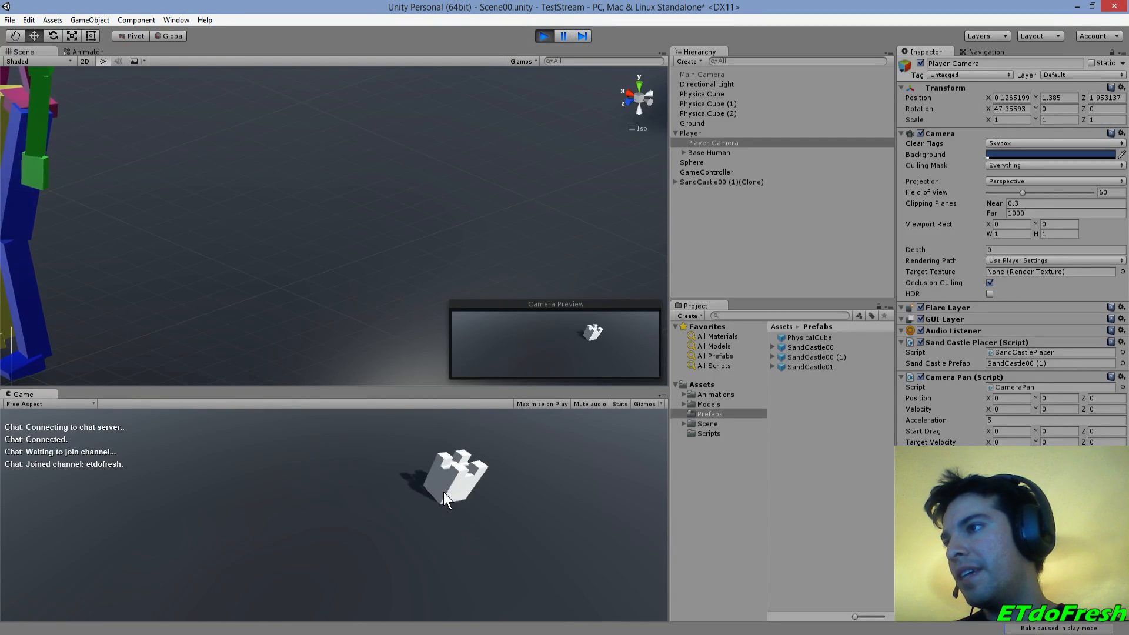
key("Tab")
key("d")
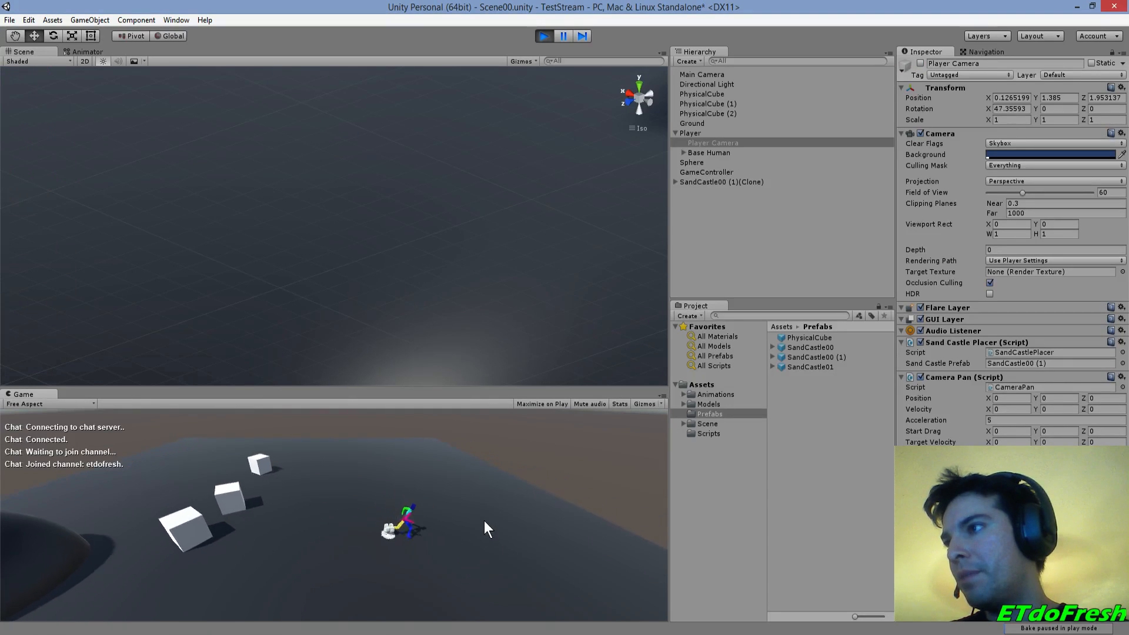
left_click(272, 548)
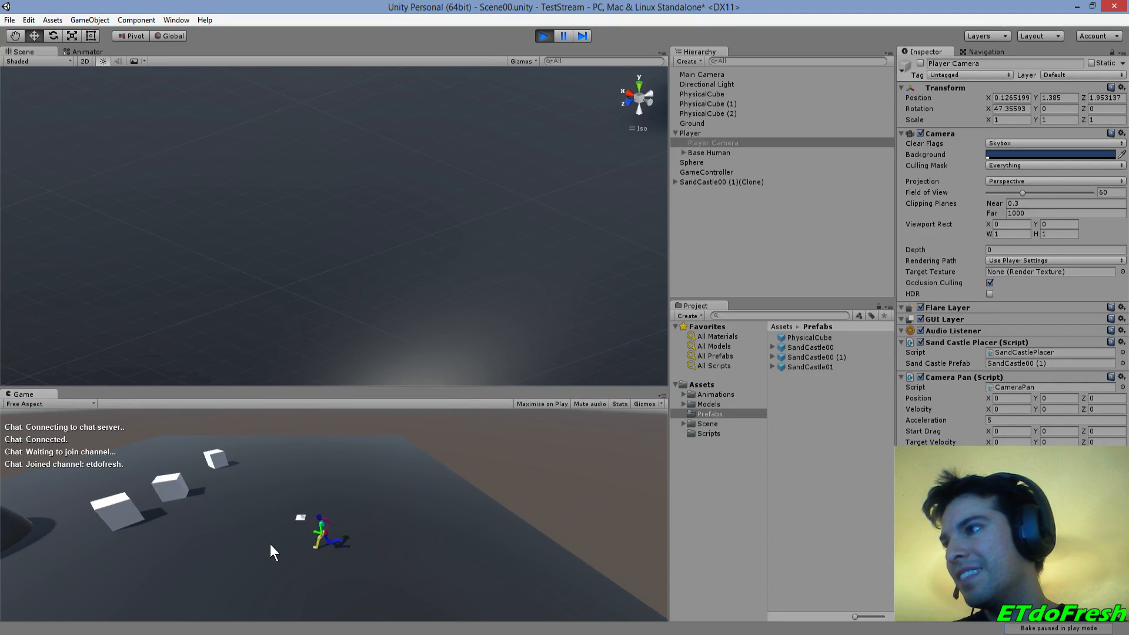
left_click(282, 470)
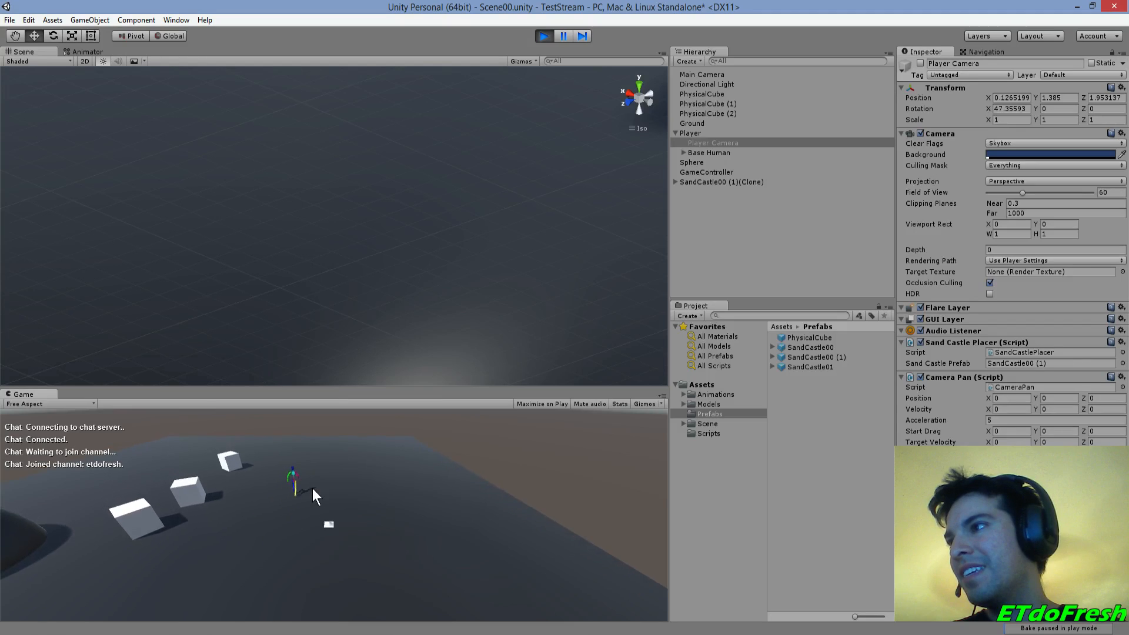
- Place three more sand castles while toggling between cameras, and run the character through them
key("Tab")
left_click(369, 500)
key("Tab")
key("Tab")
key("Tab")
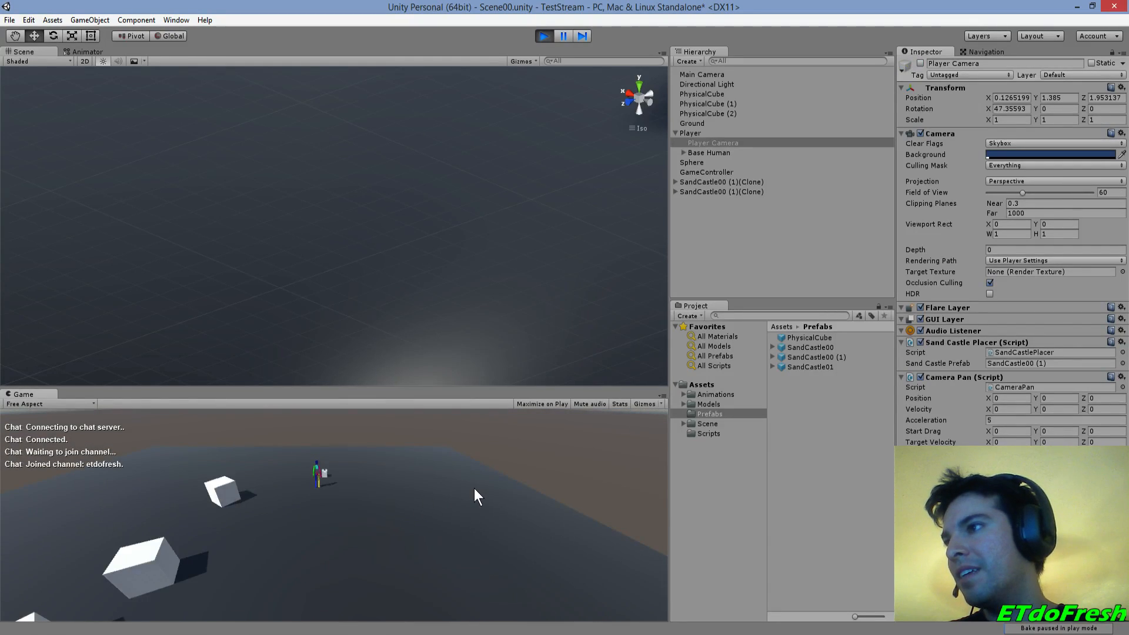
key("Tab")
left_click(337, 498)
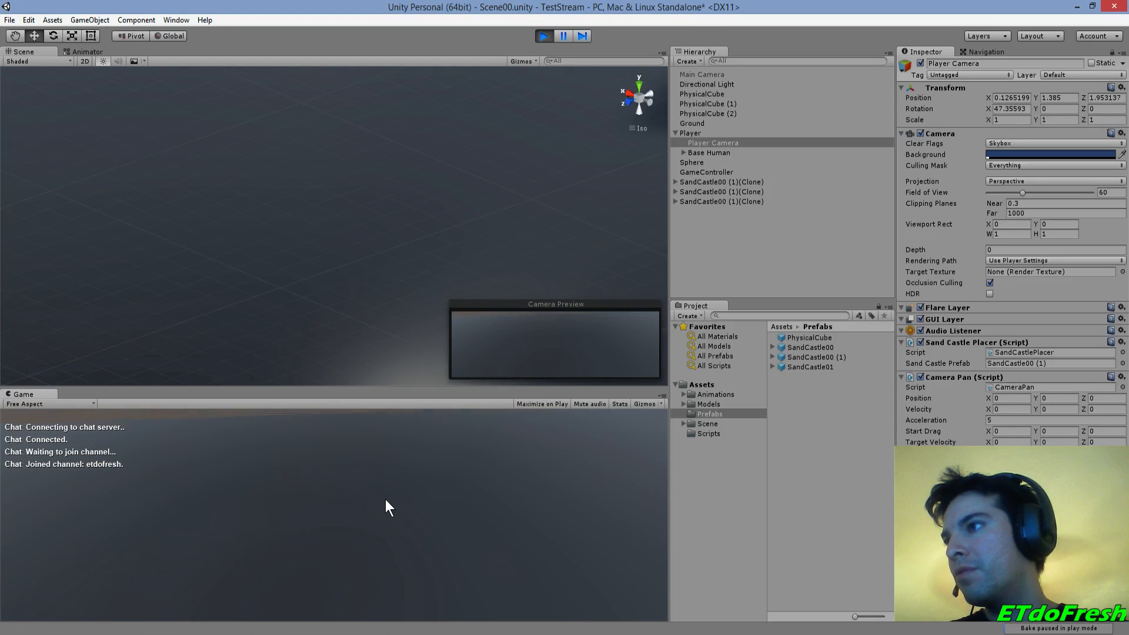
left_click(408, 507)
key("Tab")
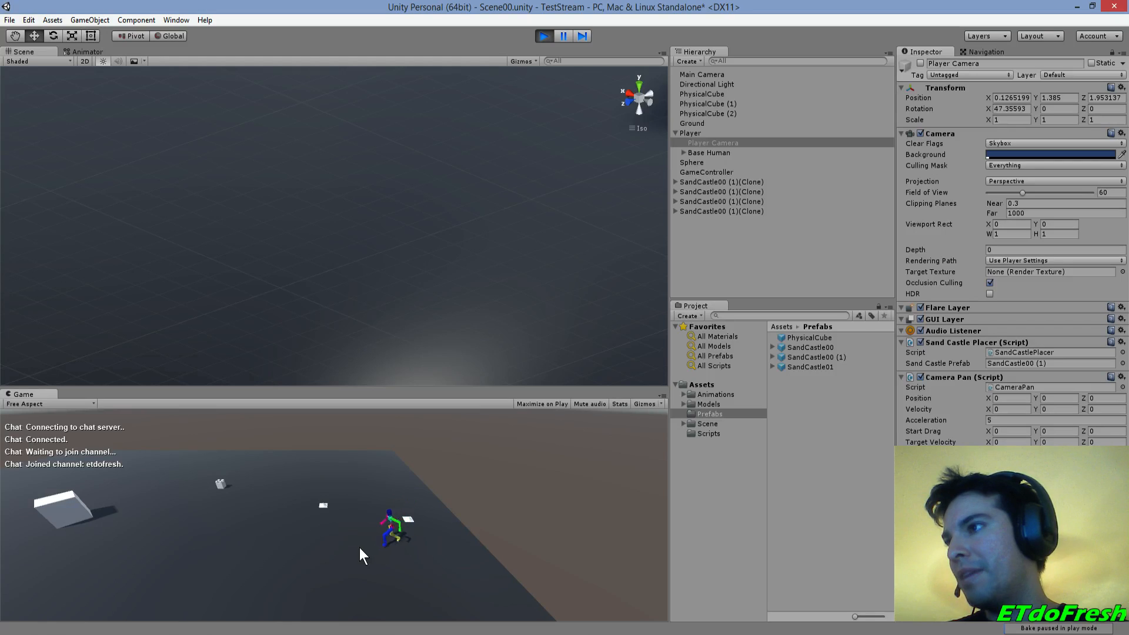
- Place two further sand castles, test their collapse with the character, and stop the game
key("Tab")
left_click(354, 528)
key("Tab")
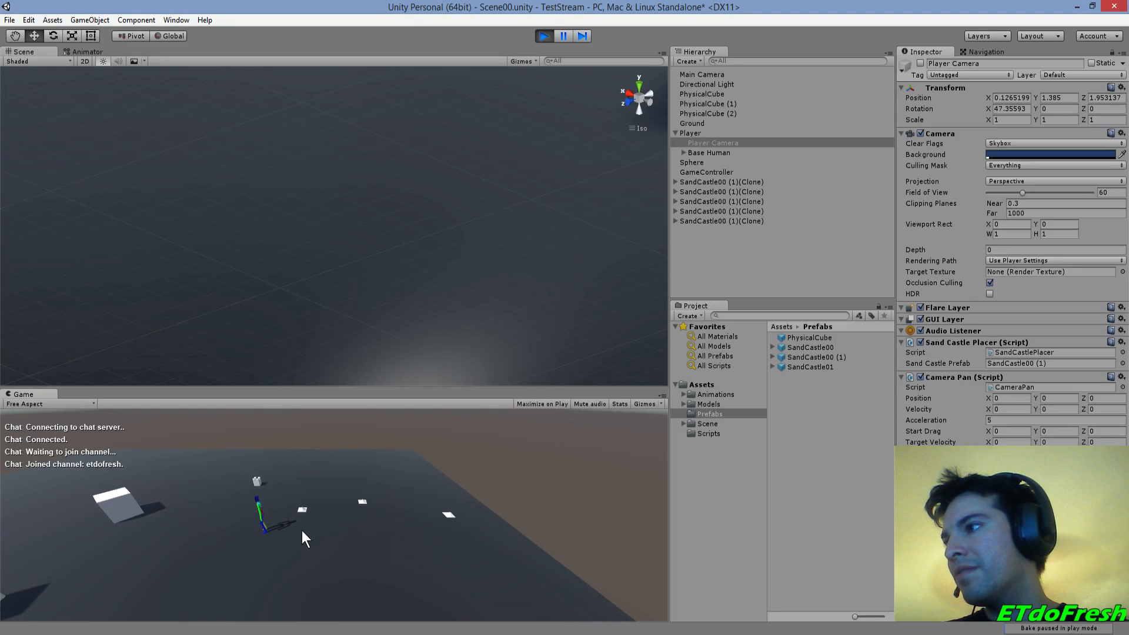
mouse_move(210, 555)
left_mouse_down()
mouse_move(242, 505)
mouse_move(295, 469)
mouse_move(344, 471)
mouse_move(326, 521)
mouse_move(291, 545)
mouse_move(470, 587)
mouse_move(224, 581)
mouse_move(304, 586)
mouse_move(454, 514)
mouse_move(309, 551)
mouse_move(236, 531)
mouse_move(205, 539)
left_mouse_up()
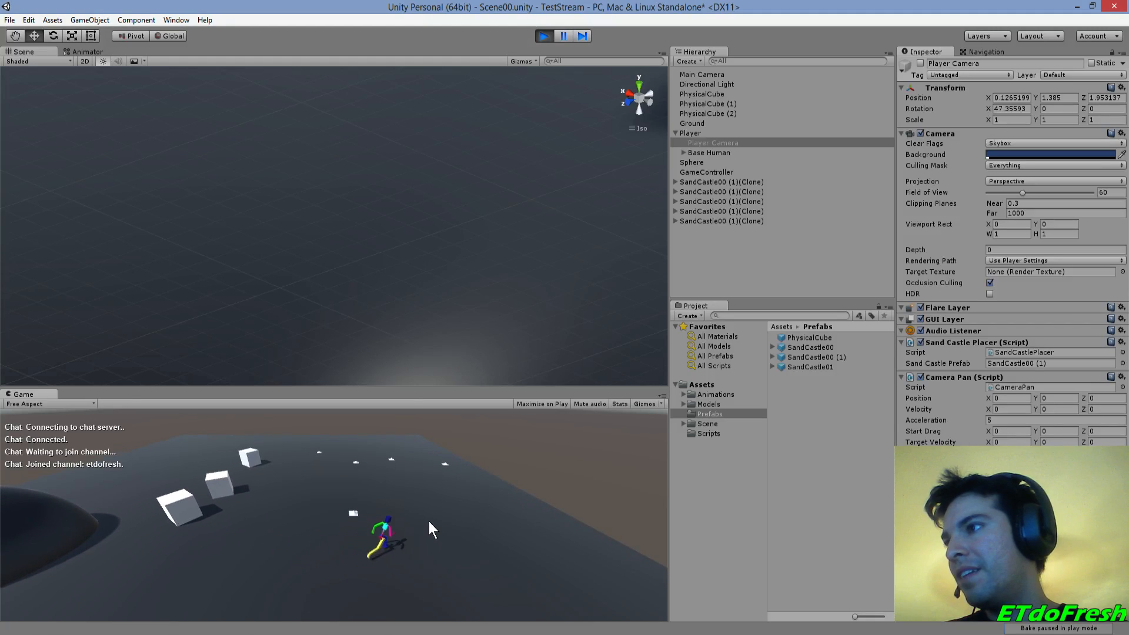
key("c")
left_click(384, 543)
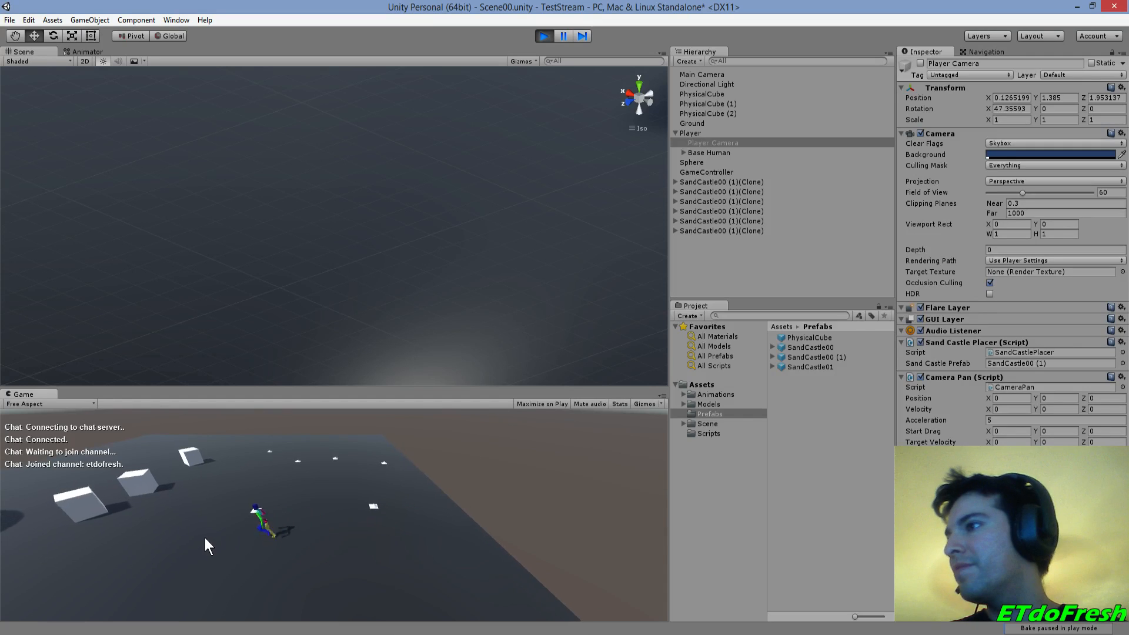
left_click(542, 37)
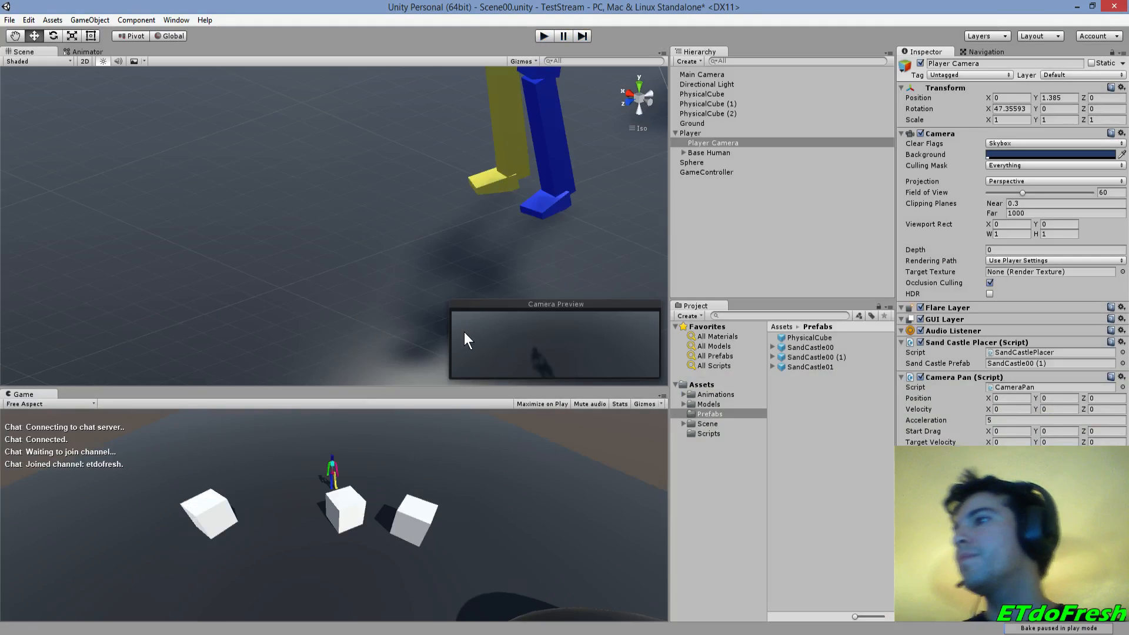
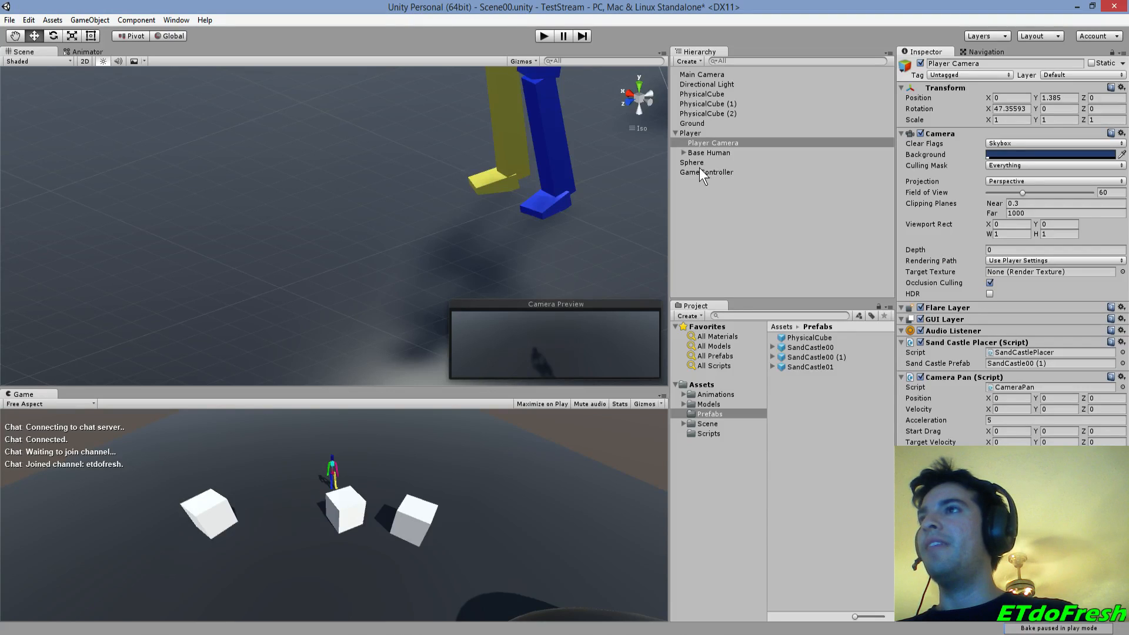
- Locate the SandCastleDestroy script in the project's Scripts folder and open it in Visual Studio
left_click(705, 404)
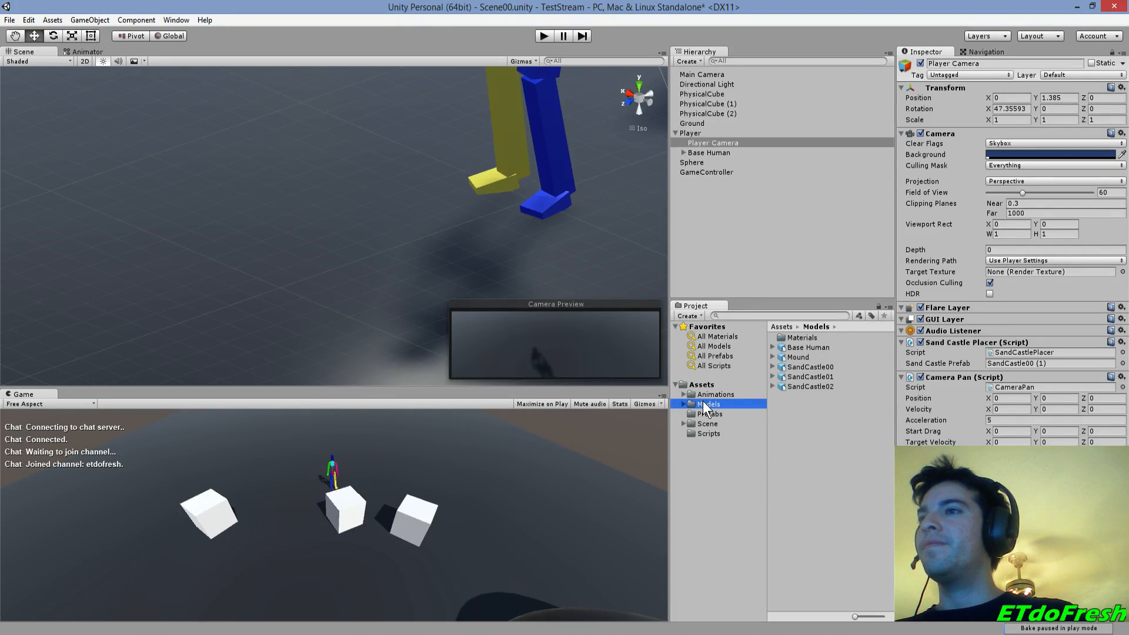
left_click(704, 422)
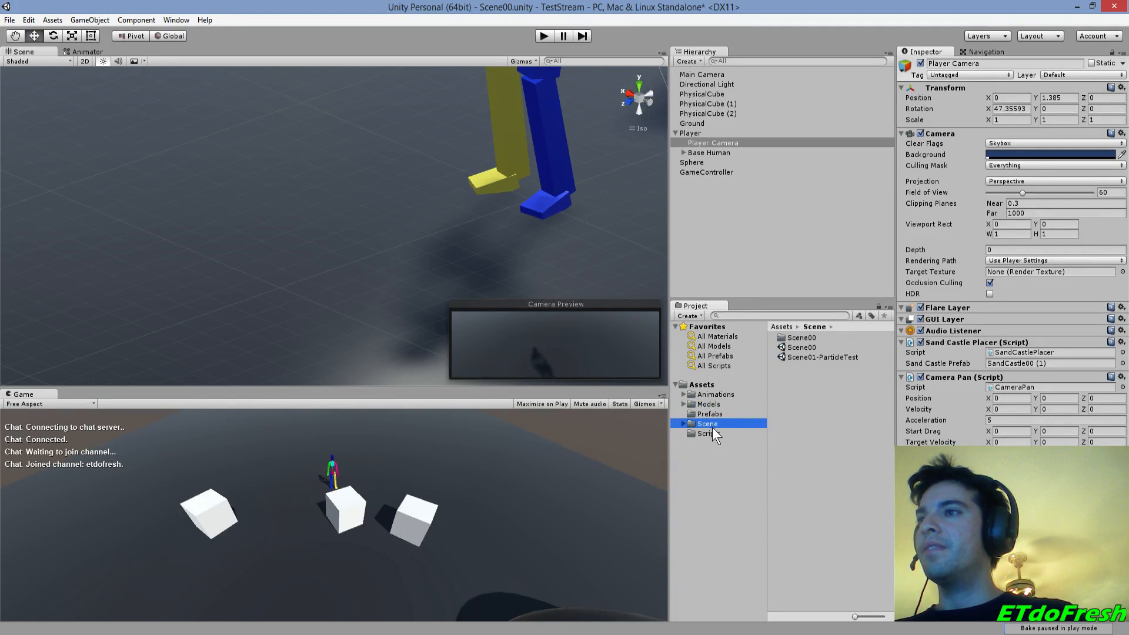
left_click(710, 434)
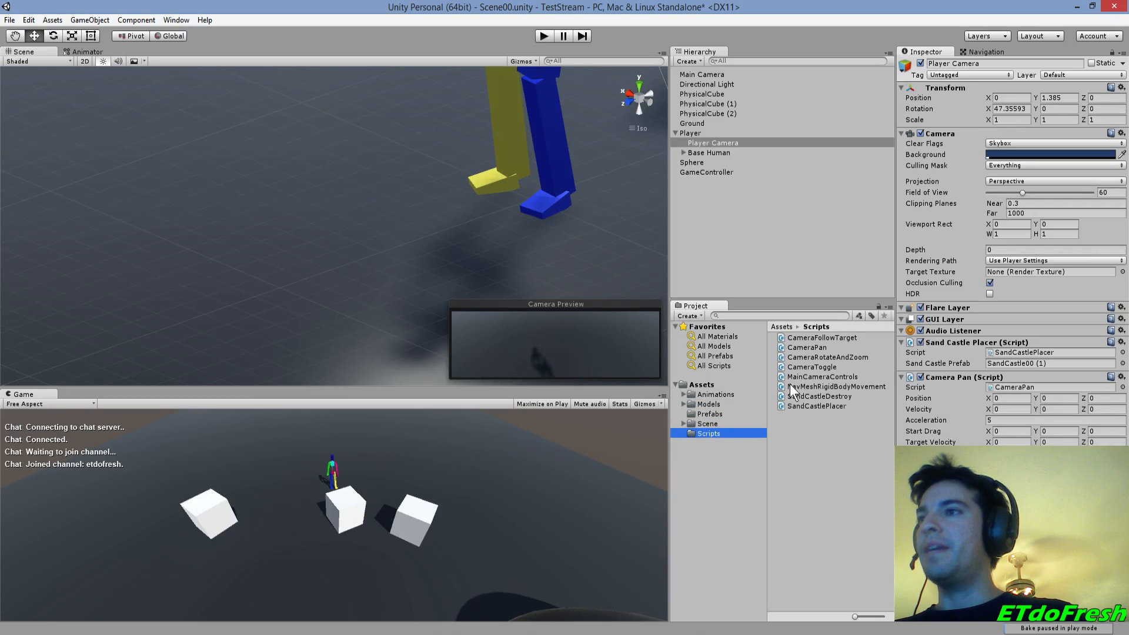
left_click(816, 406)
double_click(821, 396)
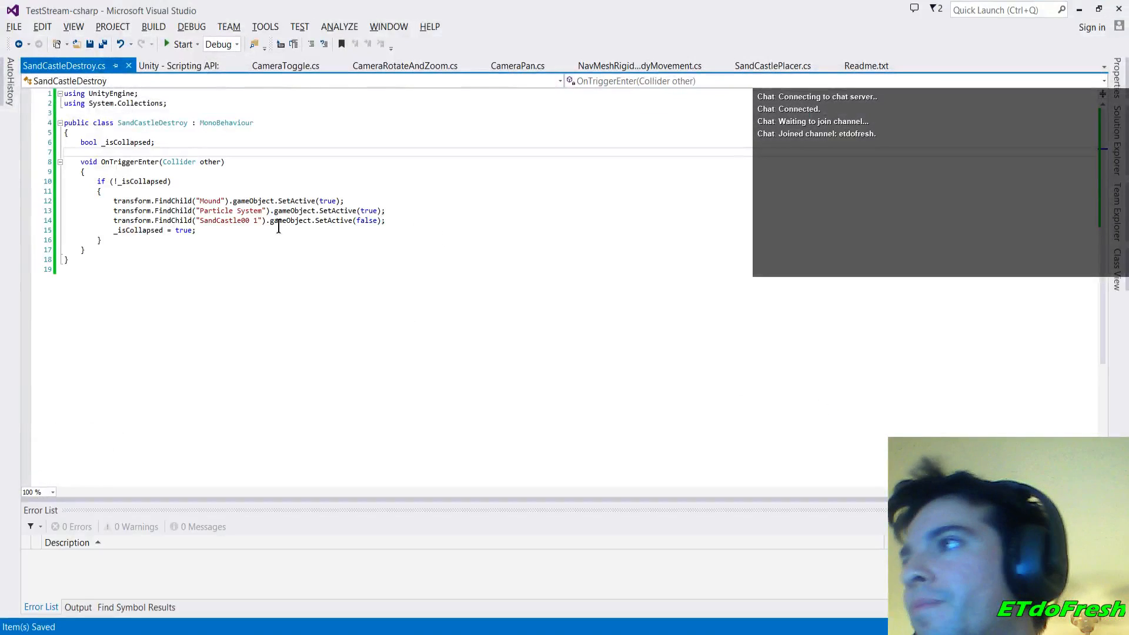
- Add an empty line after the SandCastle00 1 SetActive(false) statement in OnTriggerEnter
left_click(404, 214)
left_click(413, 219)
key("Return")
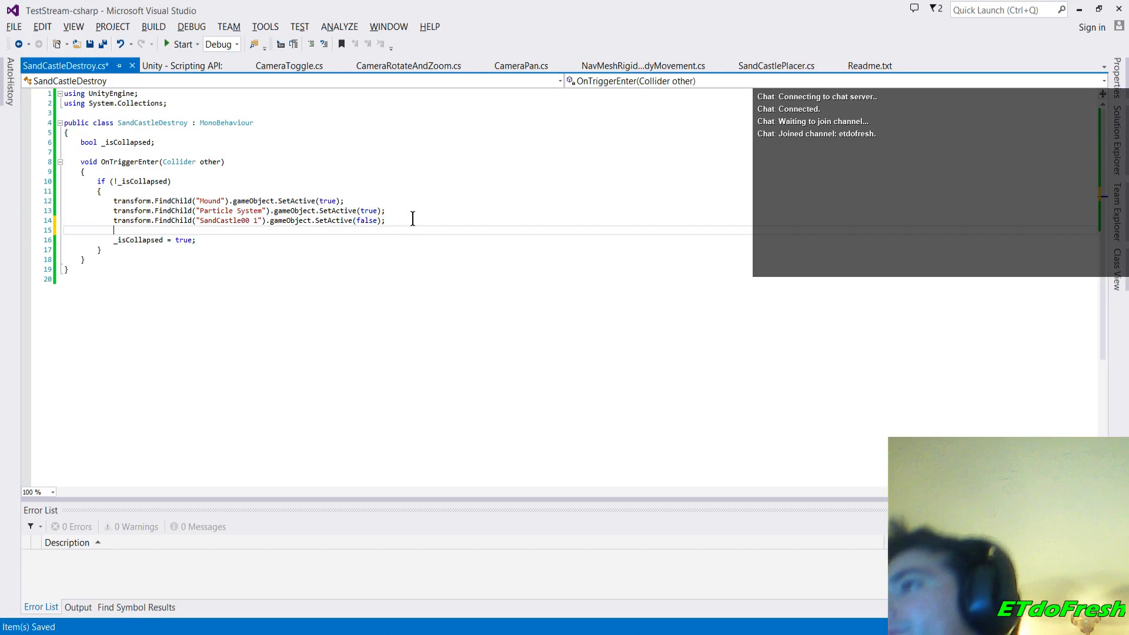
type("Pet")
key("BackSpace")
key("BackSpace")
key("BackSpace")
key("BackSpace")
type("dete")
key("BackSpace")
key("BackSpace")
type("l")
key("BackSpace")
key("BackSpace")
key("BackSpace")
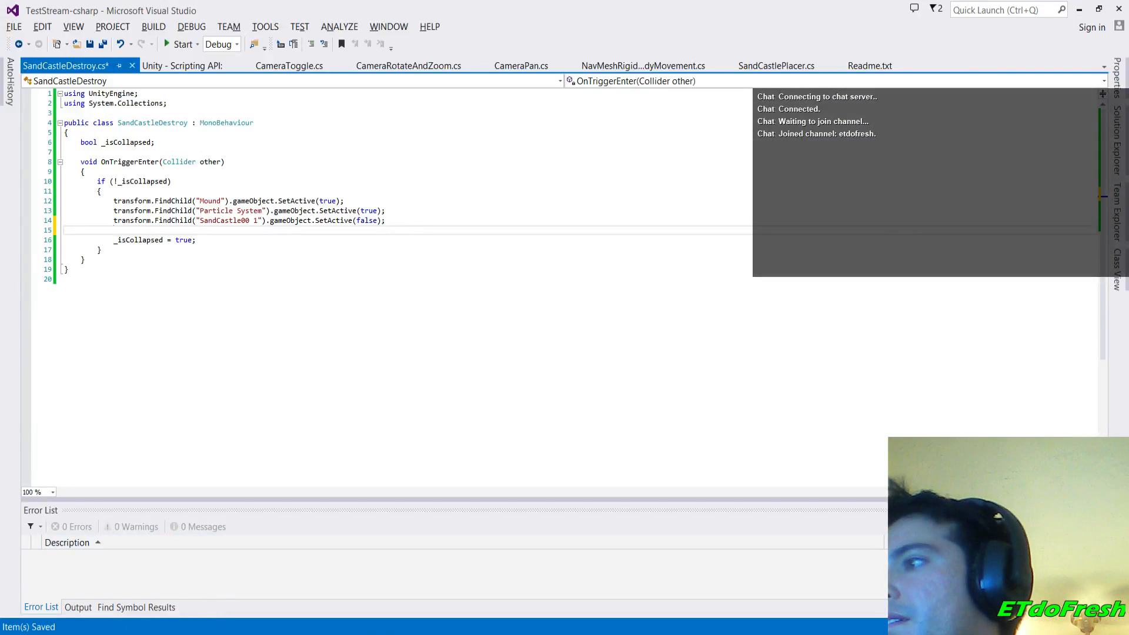
- Switch to the browser, search the Unity Scripting API for "delay" and look through the results
left_click(103, 580)
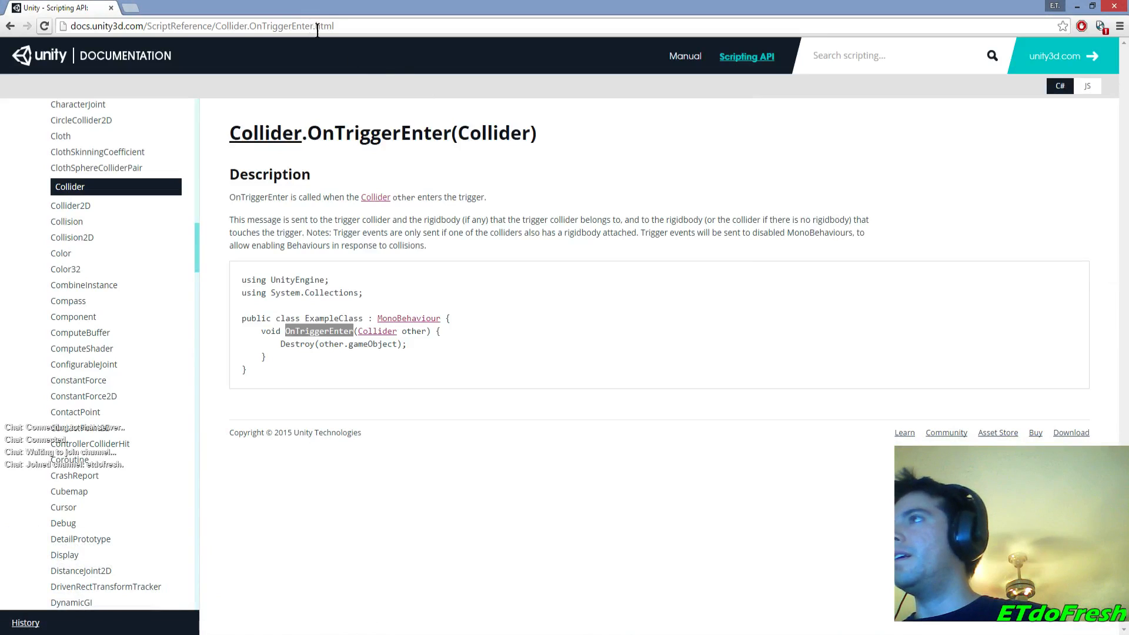
left_click(860, 50)
type("delay")
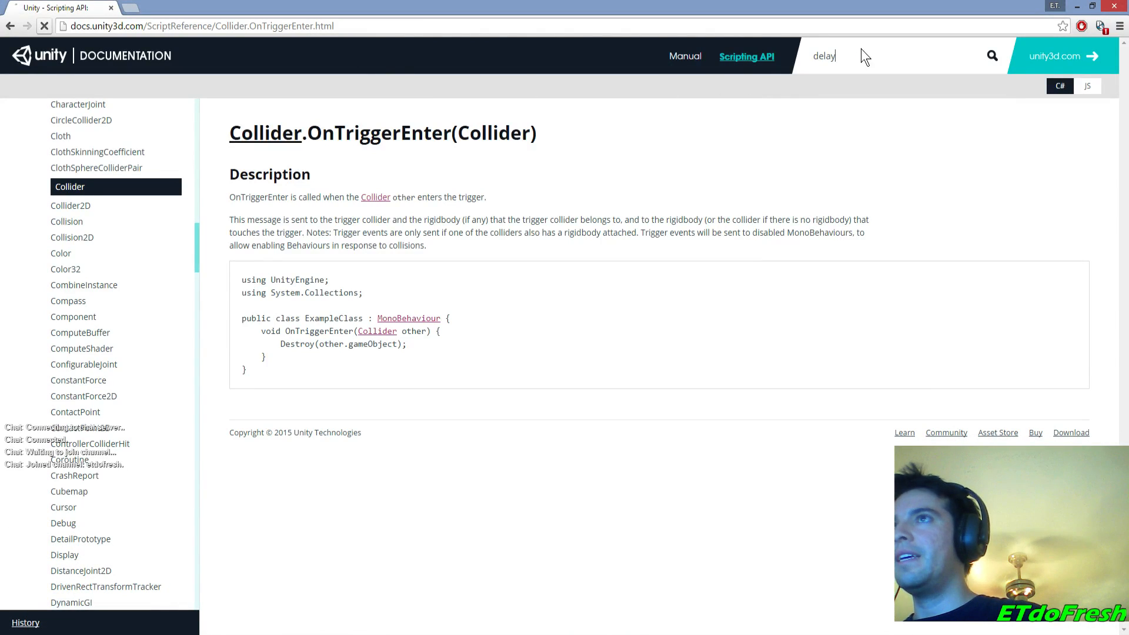
key("Return")
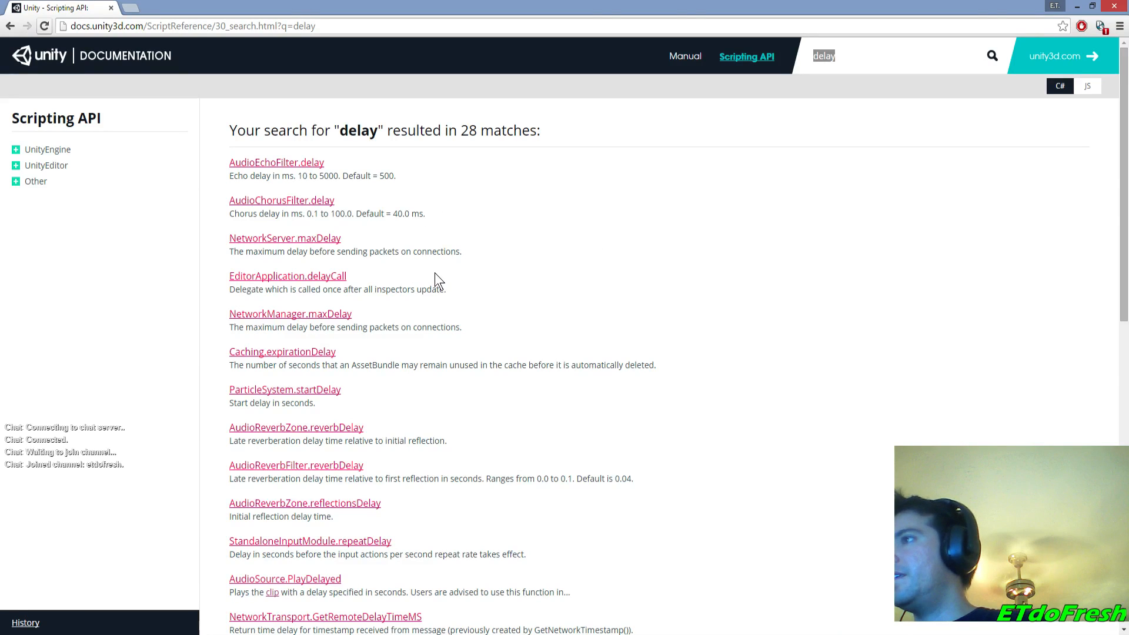
scroll(380, 284, "down", 10)
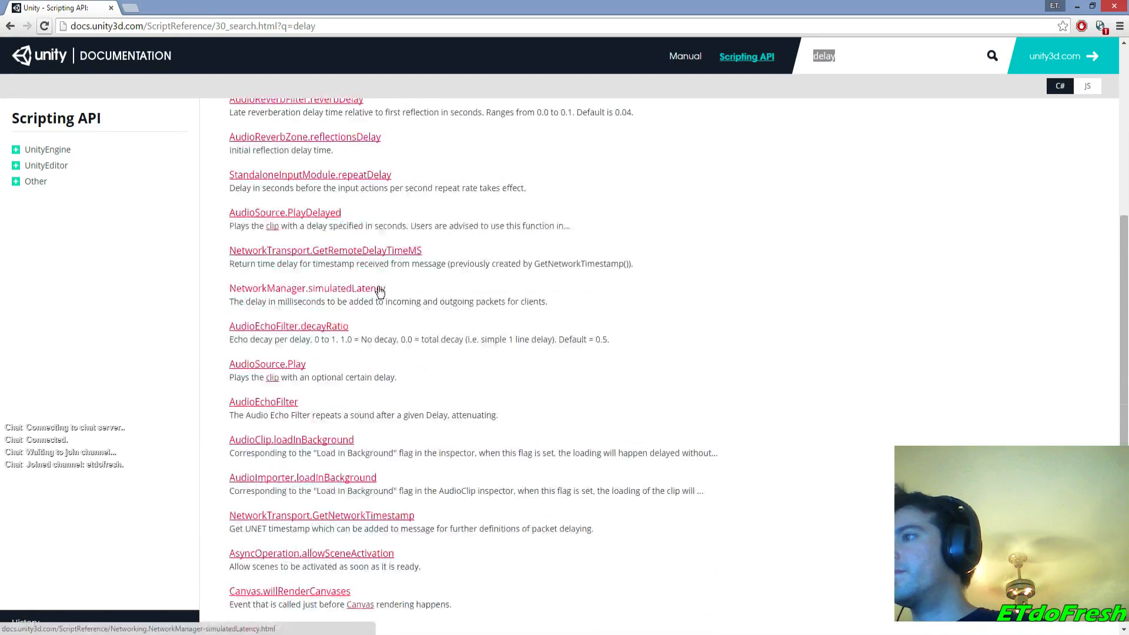
scroll(380, 288, "down", 1)
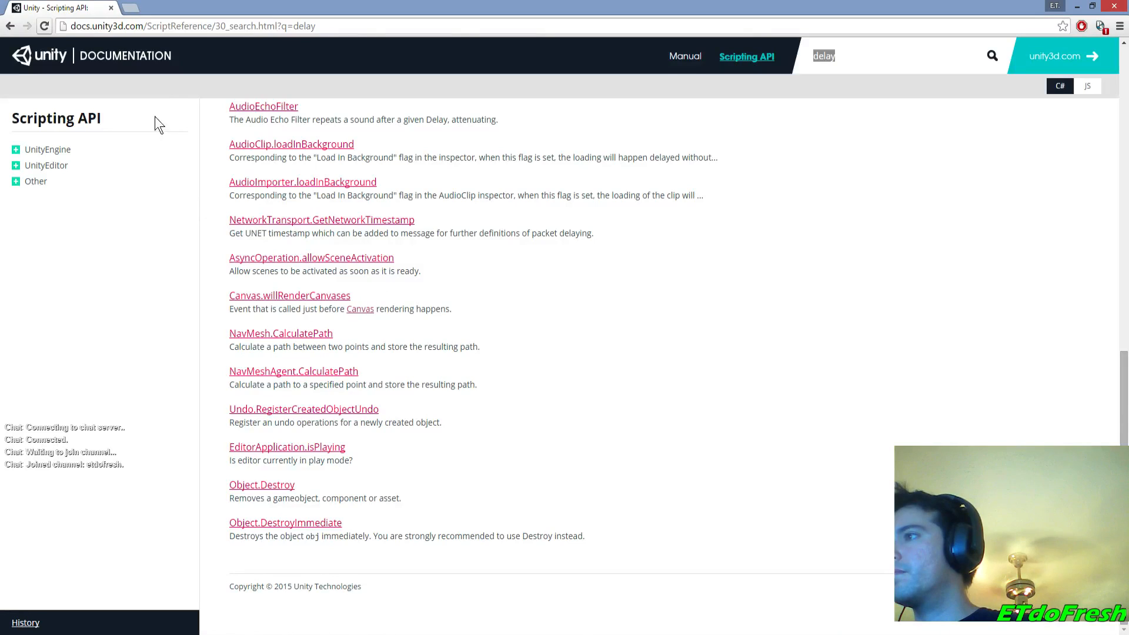
- Search the web for "unity c# perform with delay" and skim the forum thread about making a C# method wait
left_click(197, 27)
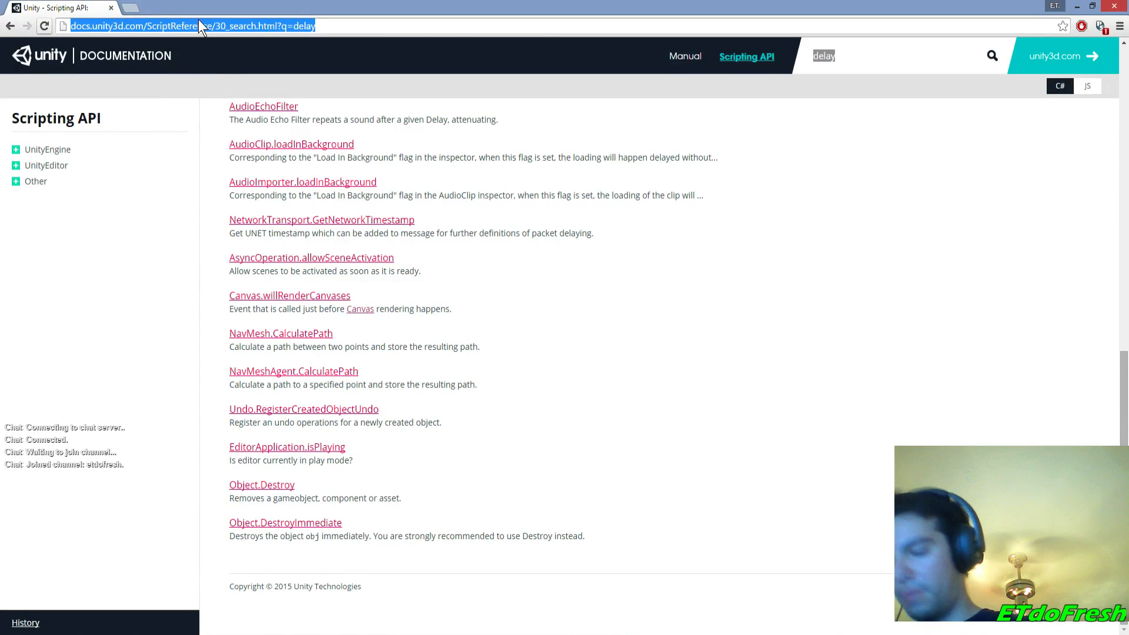
type("unity ")
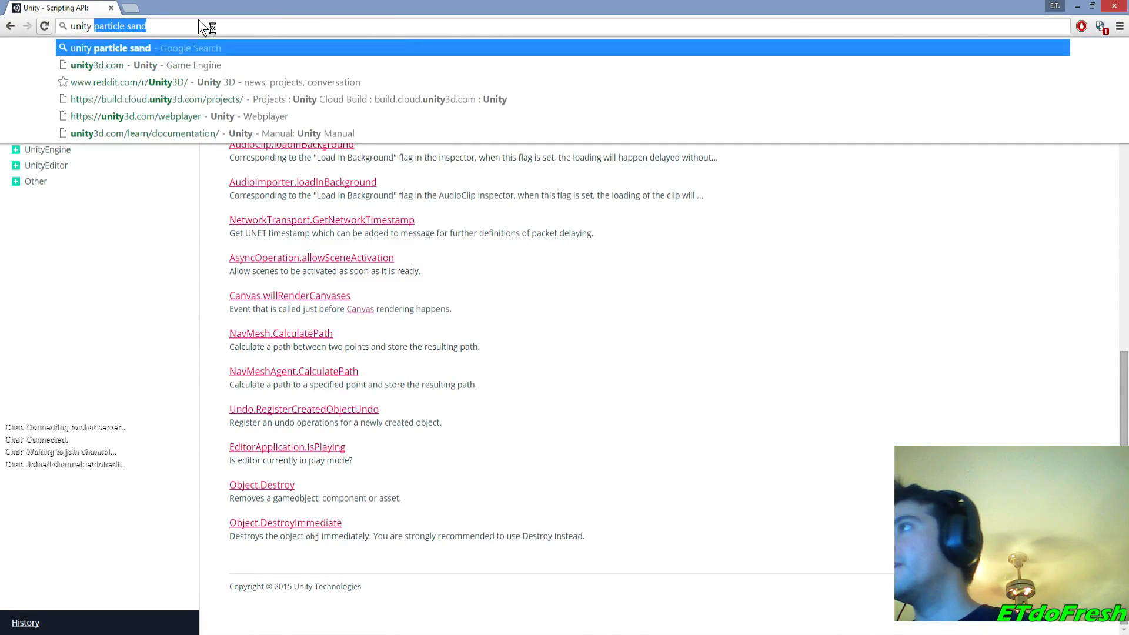
type("c# perform")
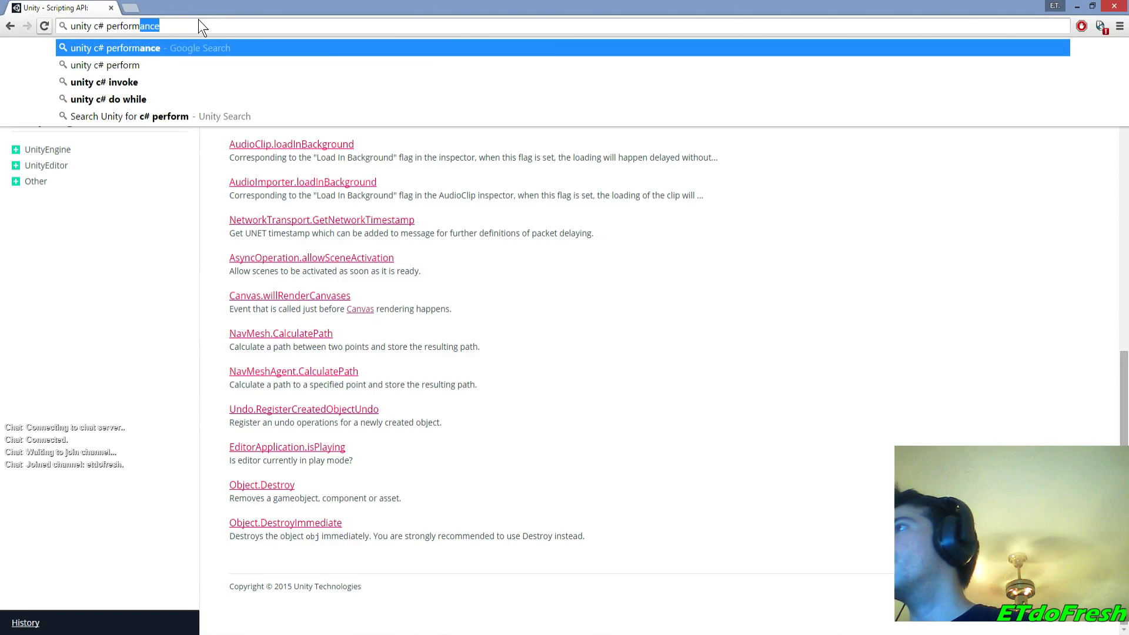
type(" with delay")
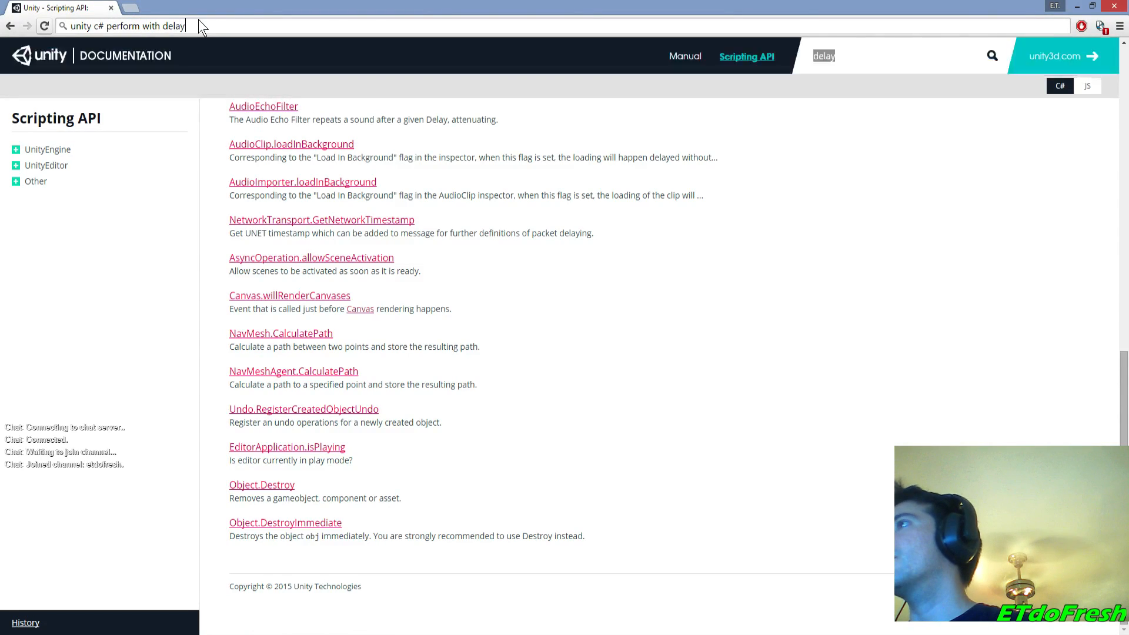
key("Return")
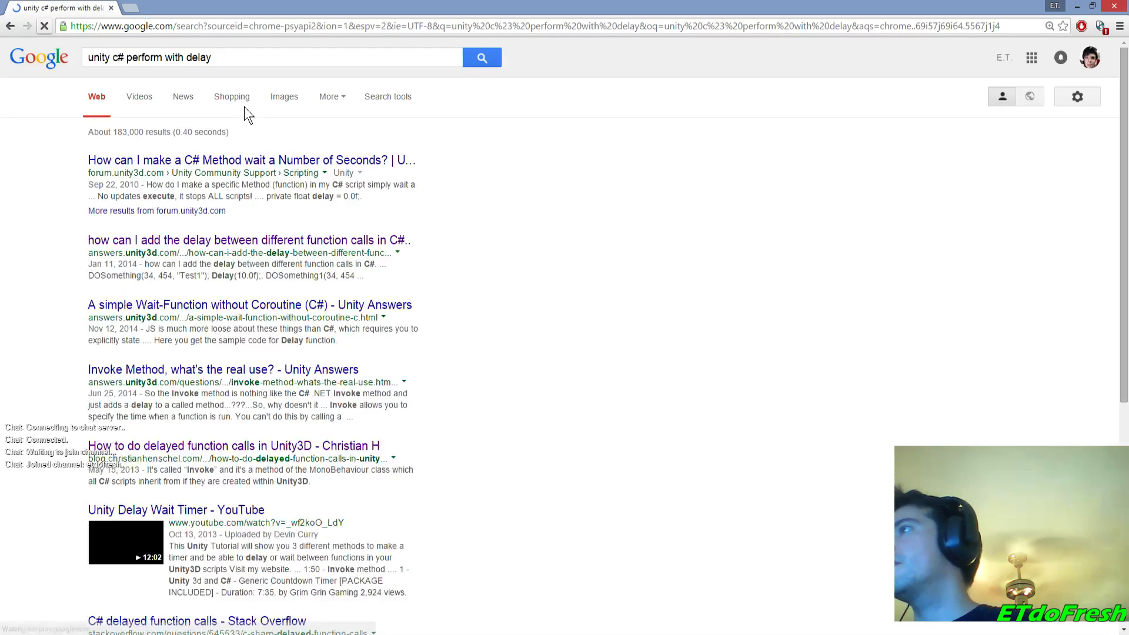
left_click(226, 164)
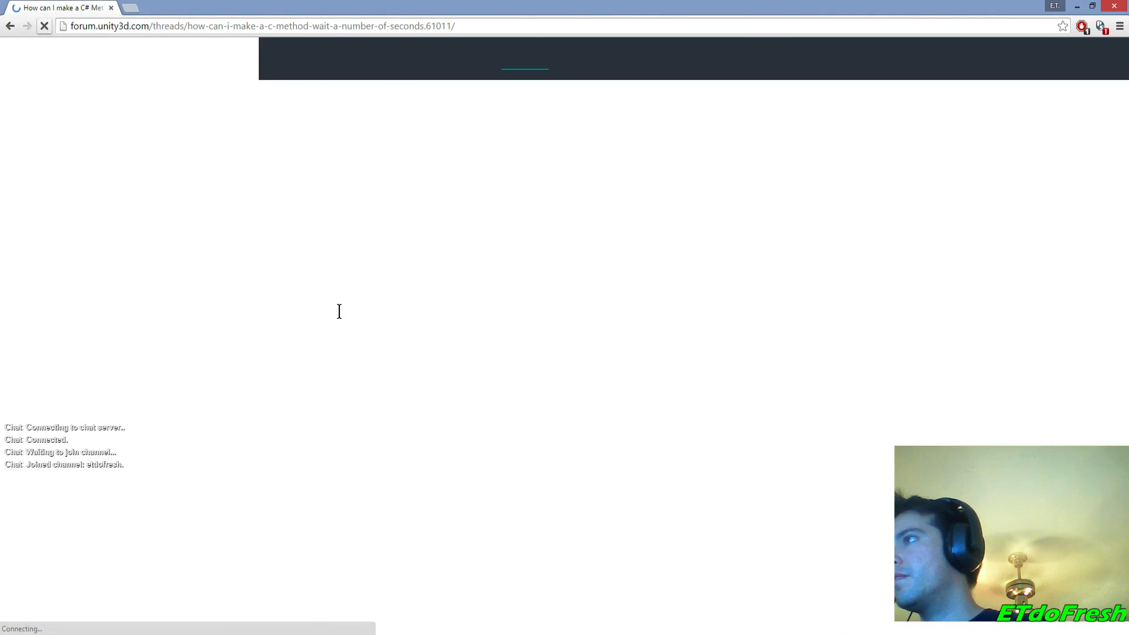
scroll(333, 310, "down", 1)
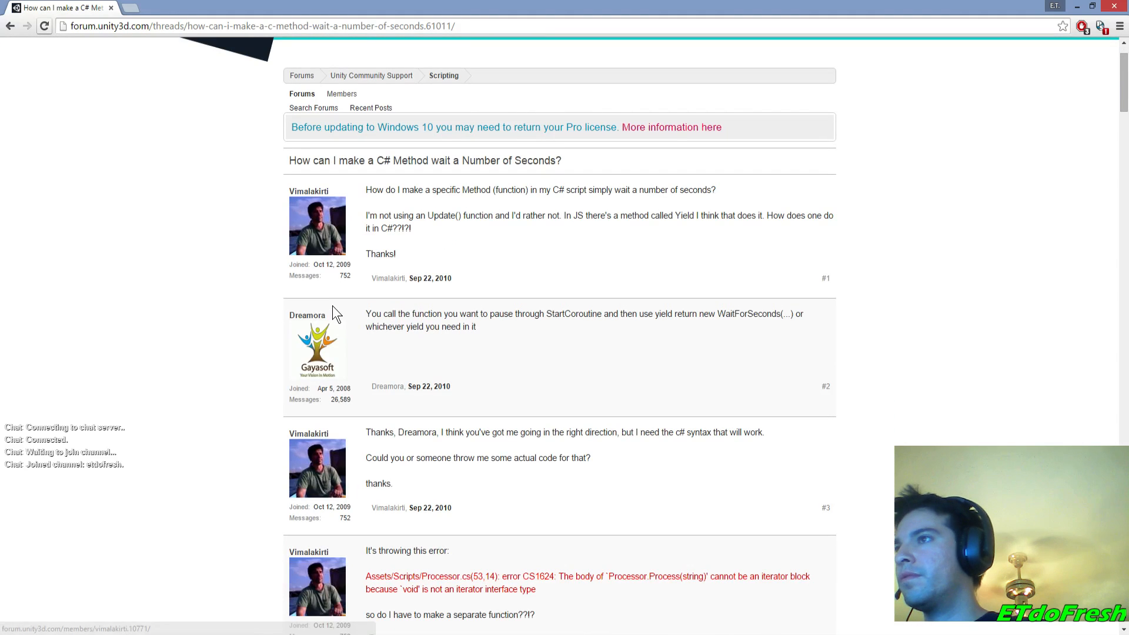
scroll(333, 310, "down", 1)
key("alt+Left")
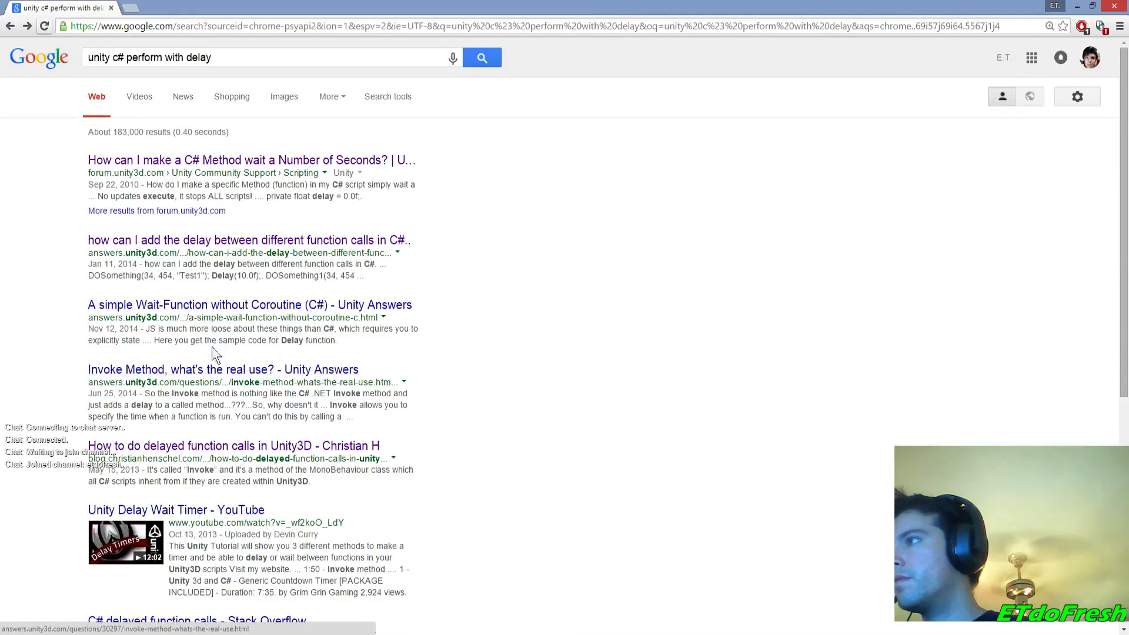
- Change the web search to "unity c# invoke with delay" and open the Unity Scripting API page for Invoke
double_click(147, 57)
type("invoke")
key("Return")
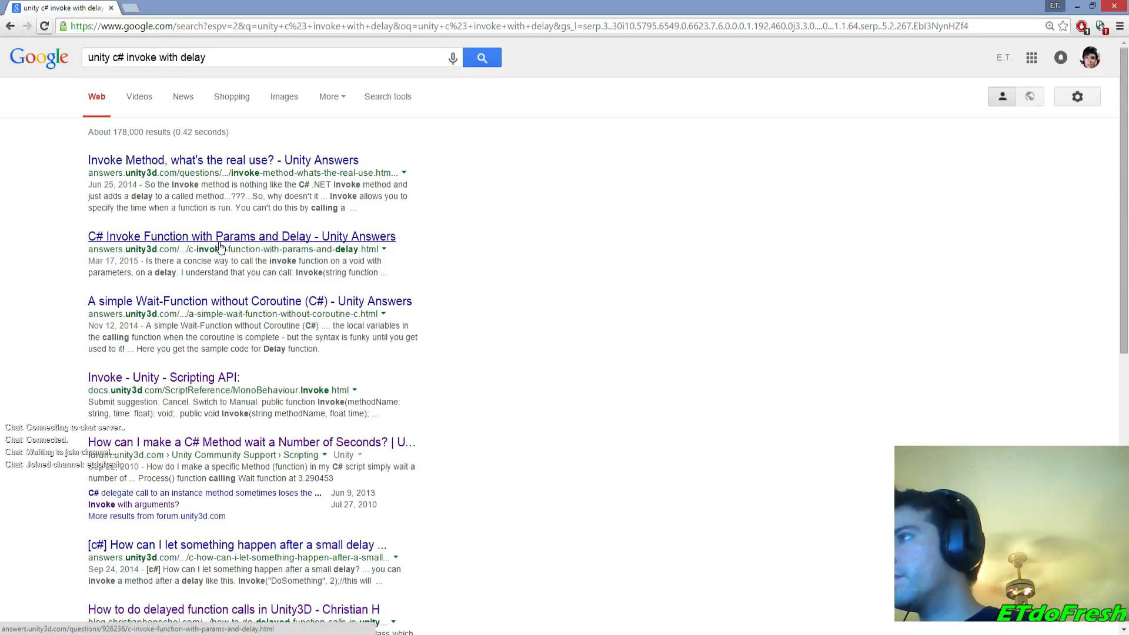
left_click(157, 378)
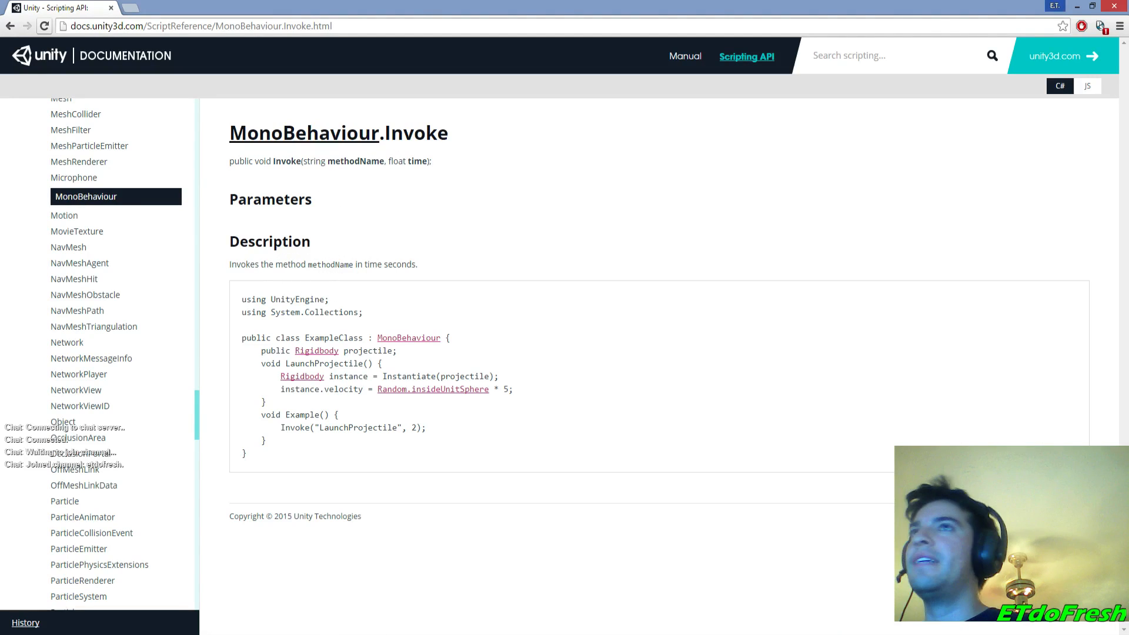
- Return to Visual Studio and add the statement Invoke("DisableMound", 1); on the empty line in OnTriggerEnter
key("alt+Tab")
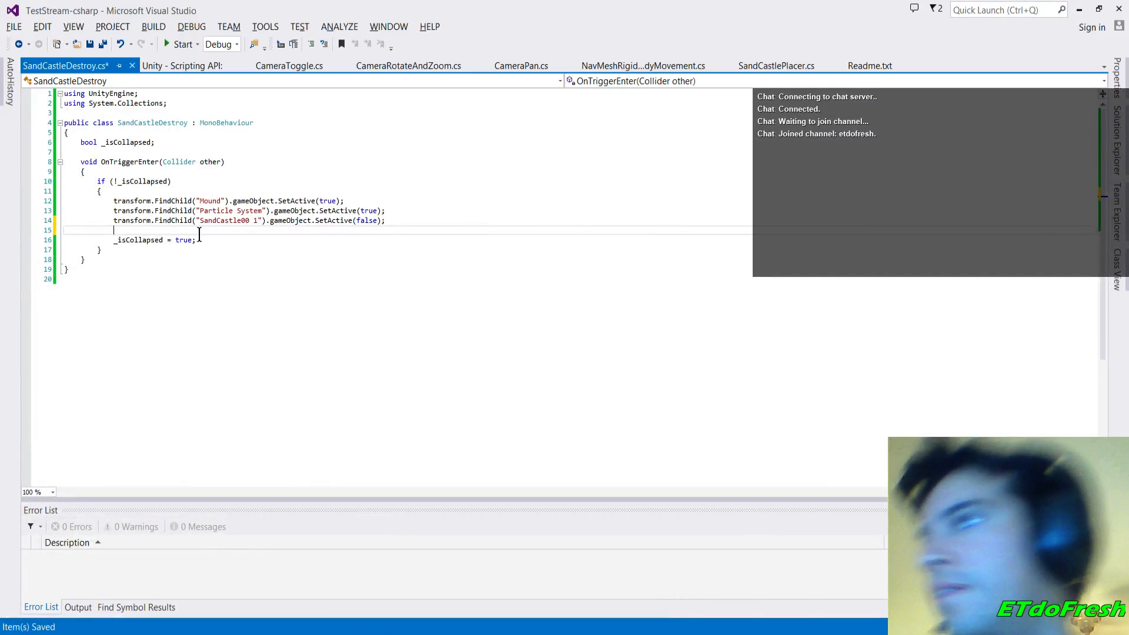
type("Invoke(")
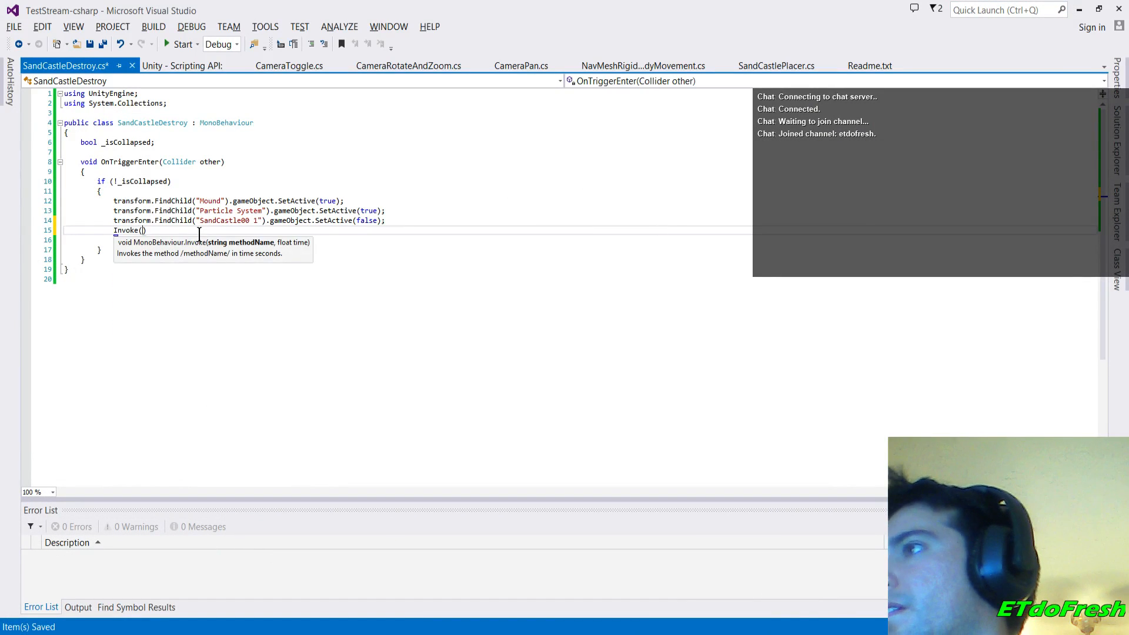
type("\"")
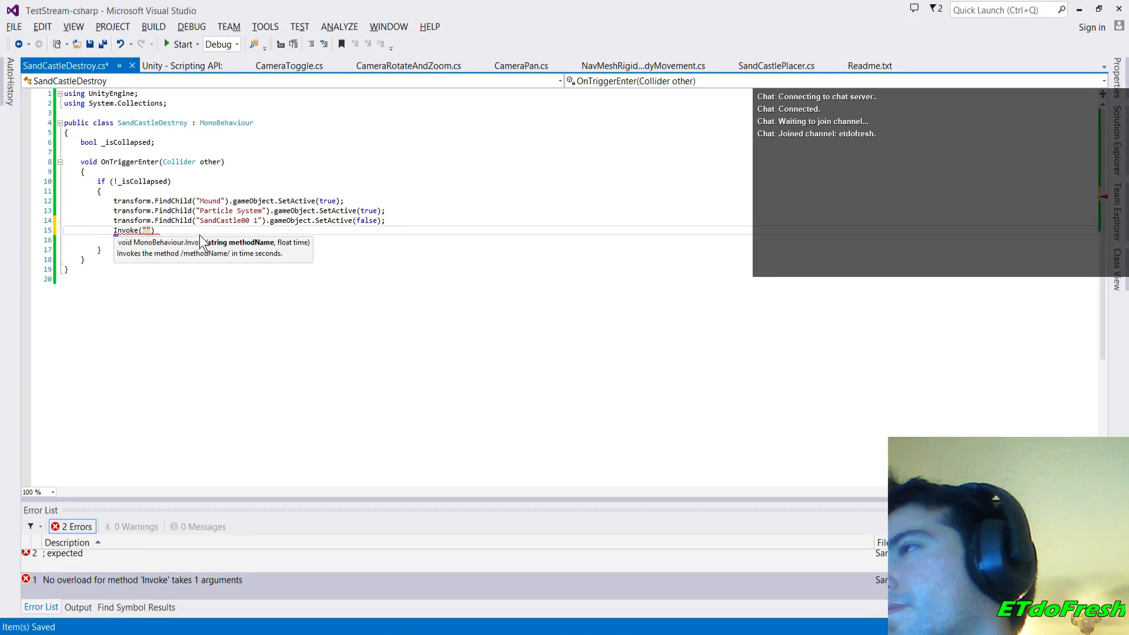
type("DisableMound\"")
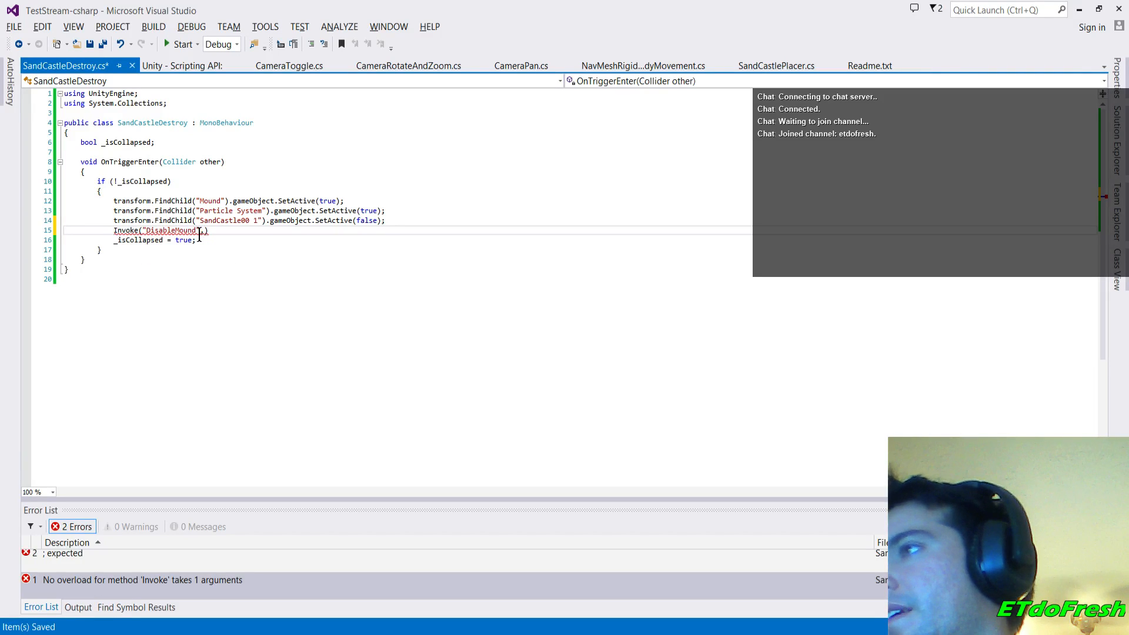
type(", ")
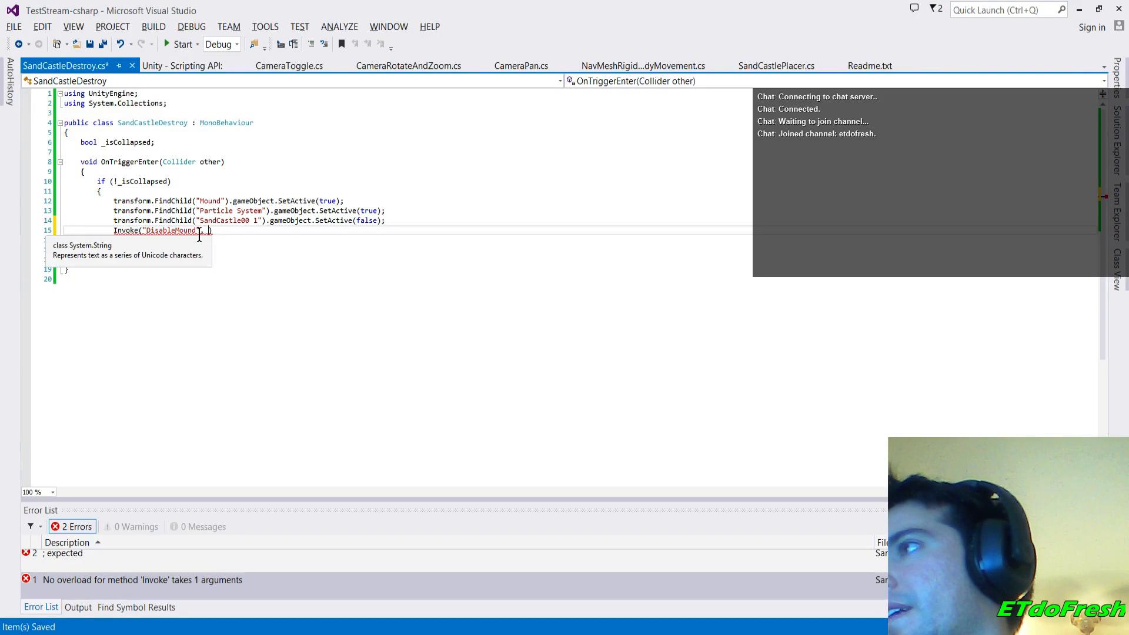
type("1")
key("End")
type(";")
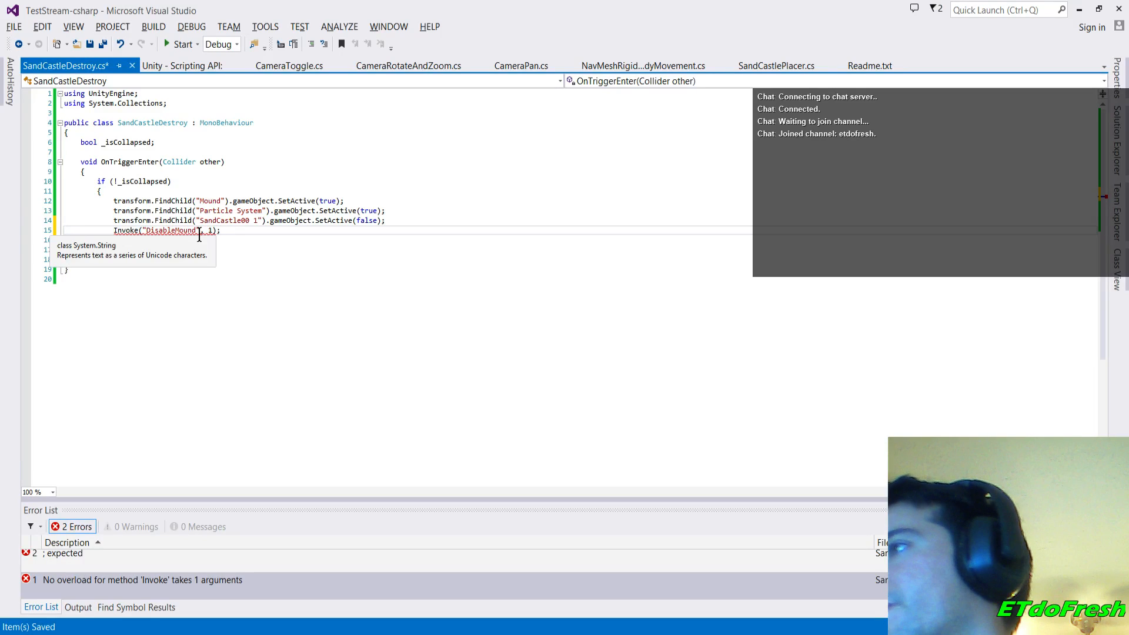
- Add an empty method void DisableMound() below OnTriggerEnter
key("Down")
key("Down")
key("Down")
key("Up")
key("Return")
key("Return")
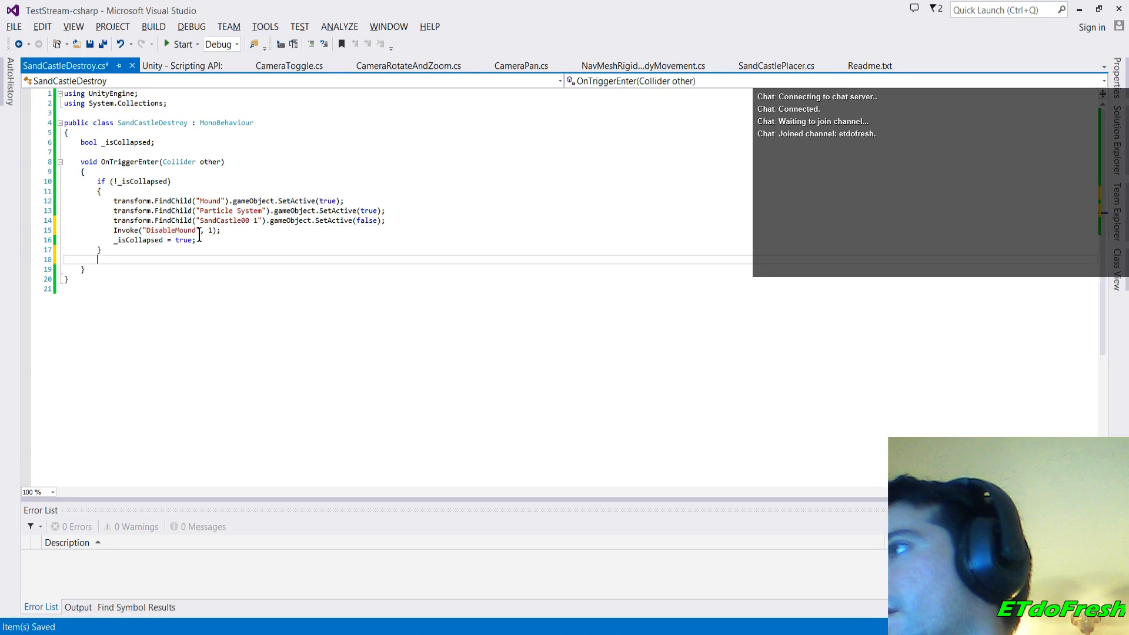
key("BackSpace")
key("BackSpace")
key("Down")
key("Return")
key("Return")
type("void DisableMound()")
key("Return")
type("{{")
key("Return")
- Copy transform.FindChild("Mound") from OnTriggerEnter into the DisableMound body and append a generic GetComponent call
key("Up")
key("Up")
key("Up")
key("Up")
key("Up")
key("Up")
key("Up")
key("Up")
key("Up")
key("Up")
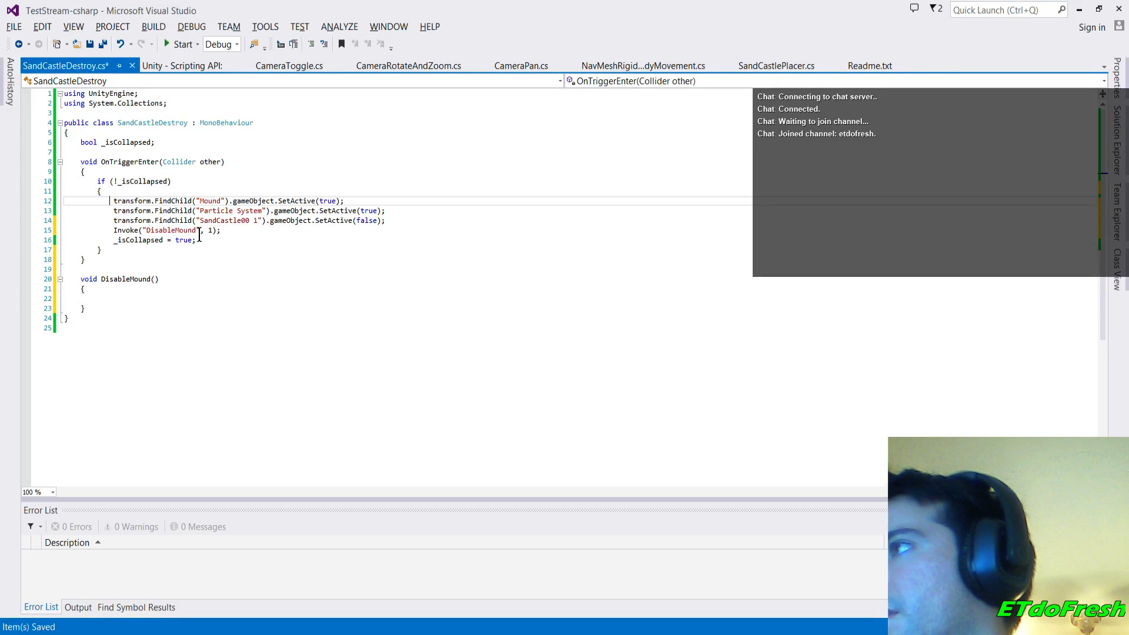
key("shift+Right")
key("shift+Right")
key("shift+Right")
key("shift+Right")
key("shift+Right")
key("shift+Right")
key("shift+Right")
key("shift+Right")
key("shift+Right")
key("shift+Right")
key("shift+Right")
key("shift+Right")
key("shift+Right")
key("shift+Right")
key("shift+Right")
key("shift+Right")
key("shift+Right")
key("shift+Right")
key("shift+Right")
key("shift+Right")
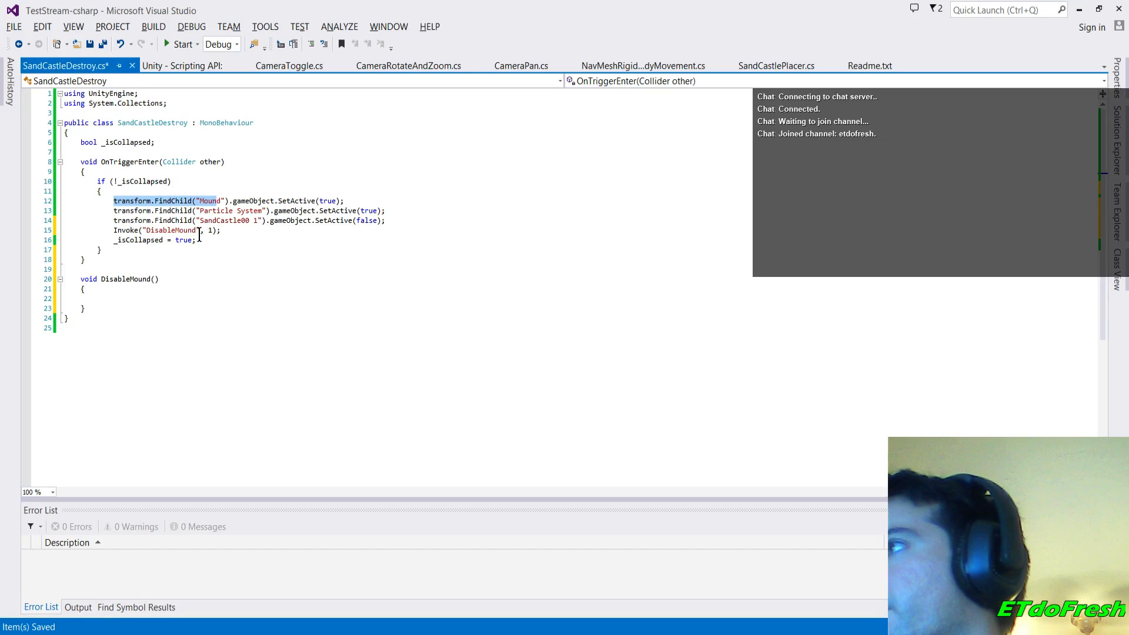
key("ctrl+c")
key("Down")
key("Down")
key("Down")
key("Down")
key("Down")
key("Down")
key("Down")
key("Down")
key("Down")
key("Down")
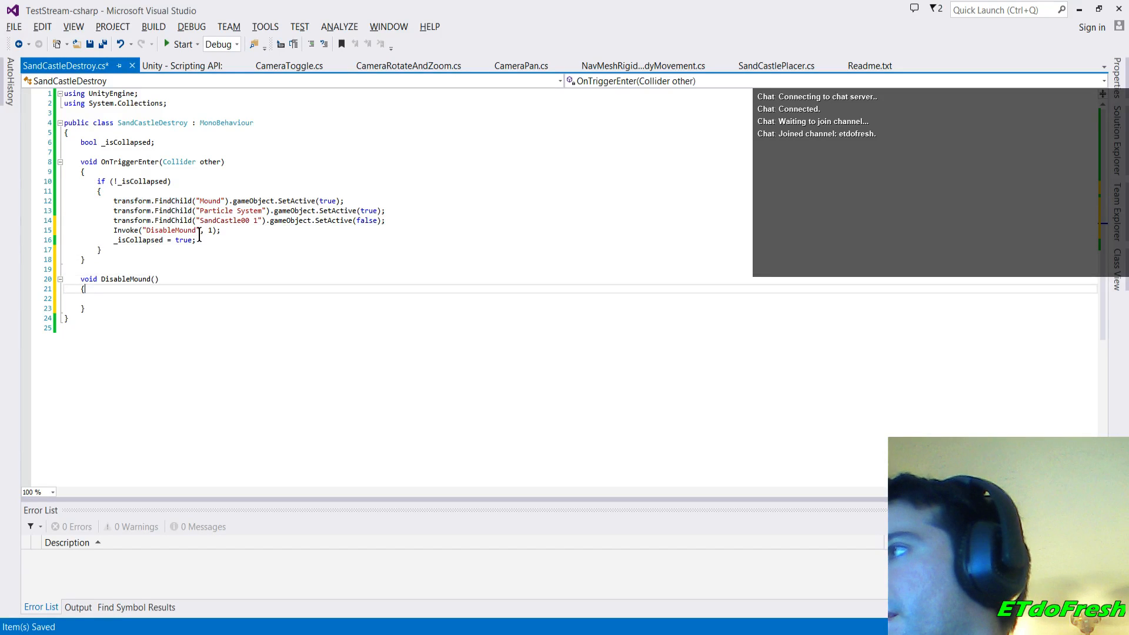
key("ctrl+v")
type(".getCom")
key("Tab")
type("<")
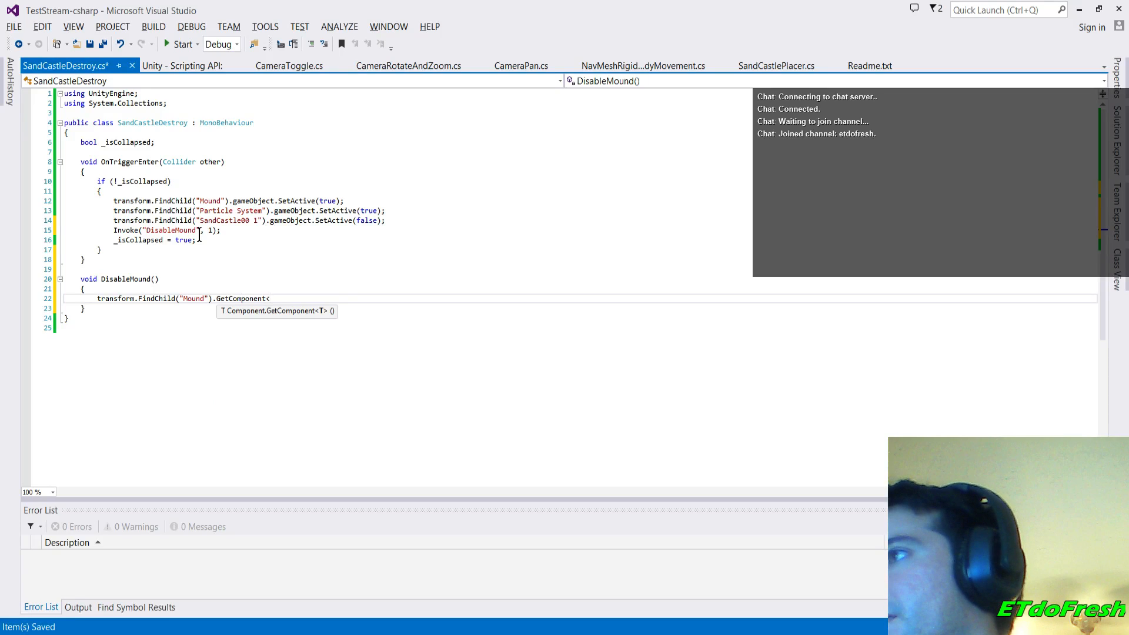
type("Rigidbody>")
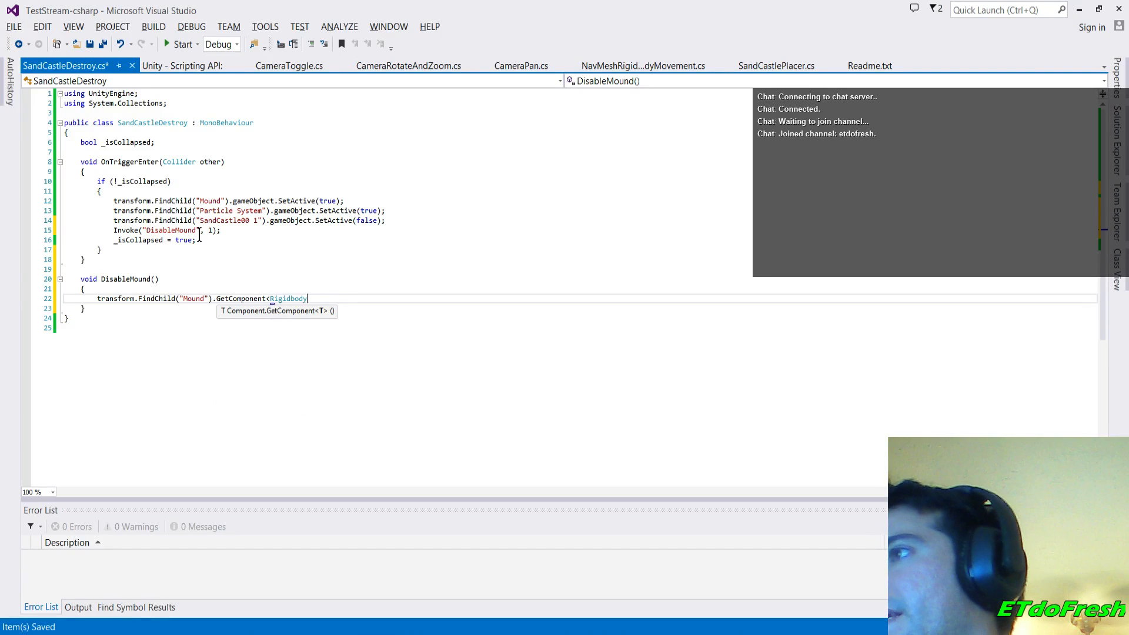
key("BackSpace")
key("BackSpace")
key("BackSpace")
key("BackSpace")
key("BackSpace")
key("BackSpace")
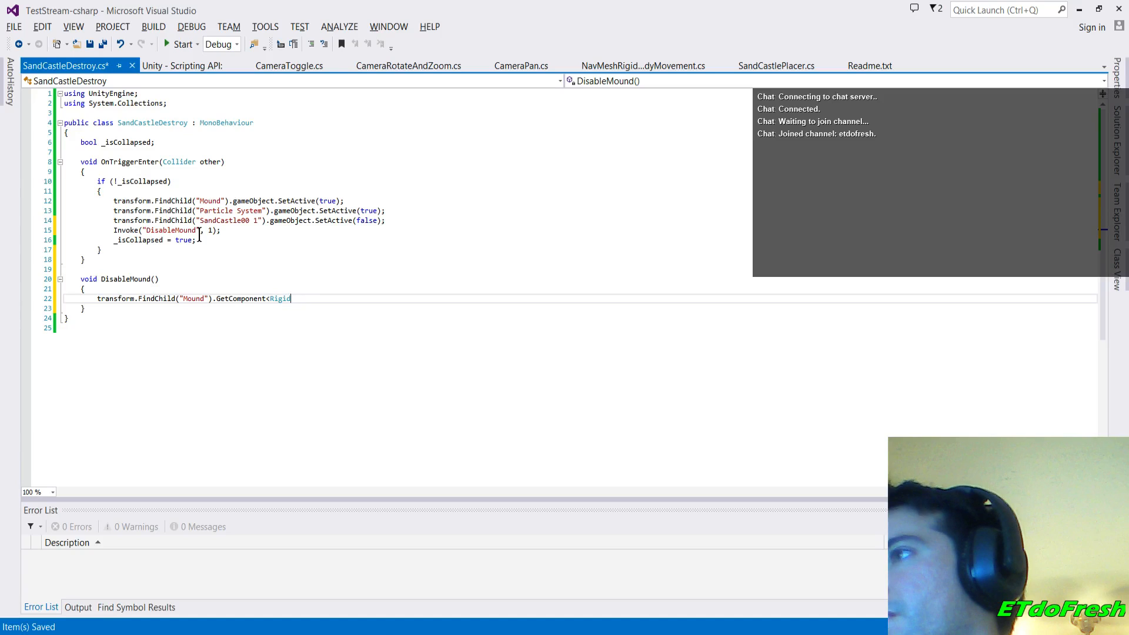
- Complete the DisableMound statement as GetComponent<Collider>().enabled = false; and save the script
type("<Collider>")
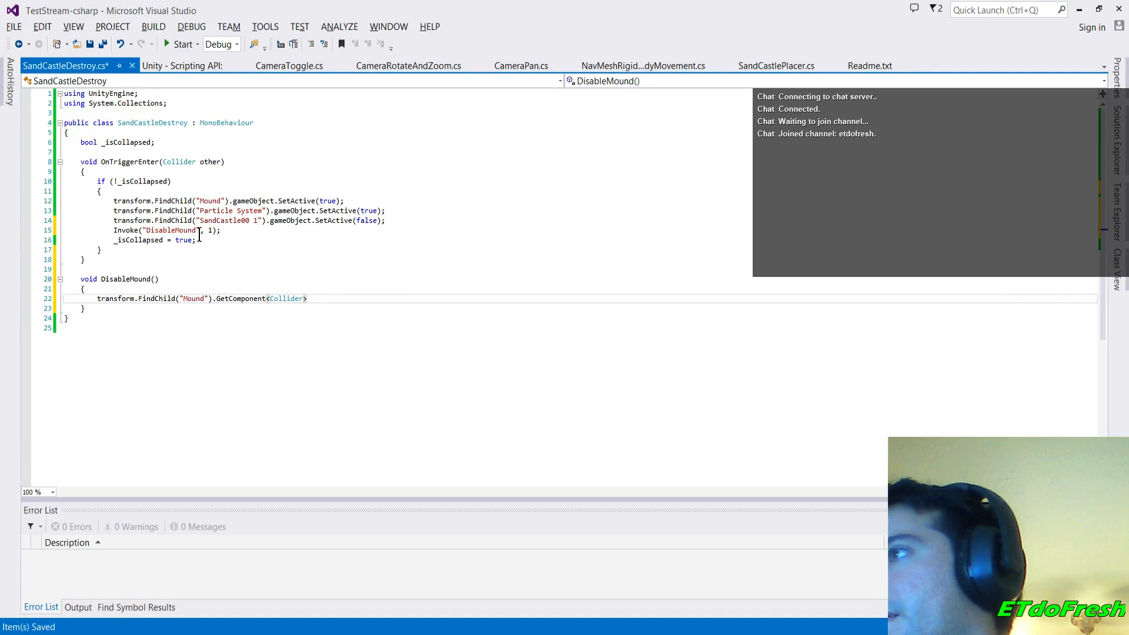
type(".en")
key("BackSpace")
key("BackSpace")
key("BackSpace")
type("().enabled ")
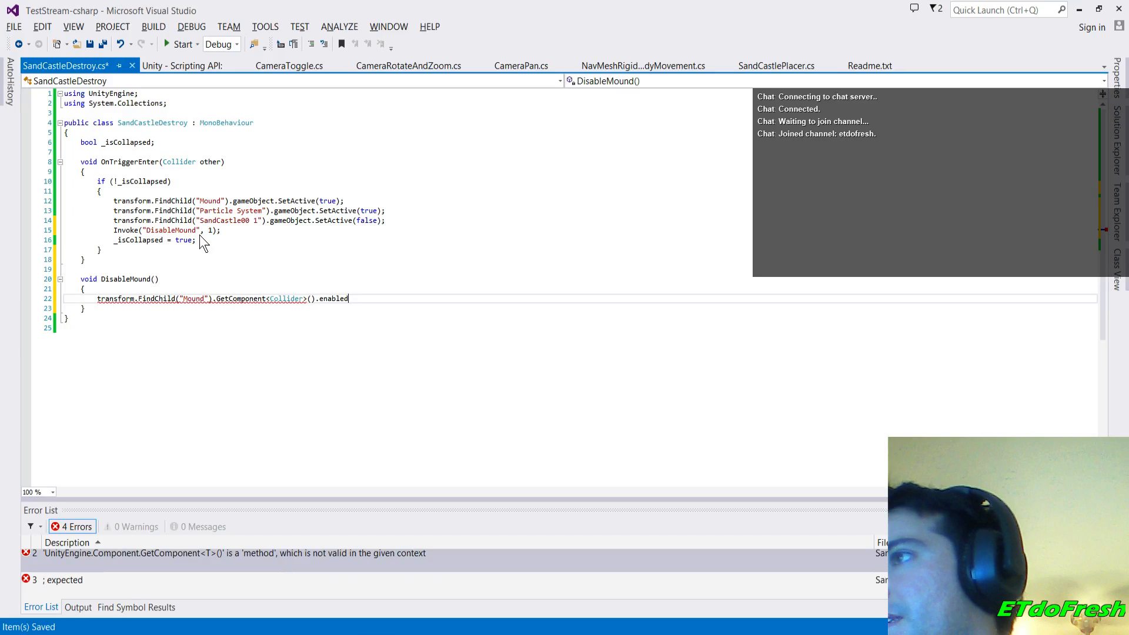
type("= false;")
key("ctrl+s")
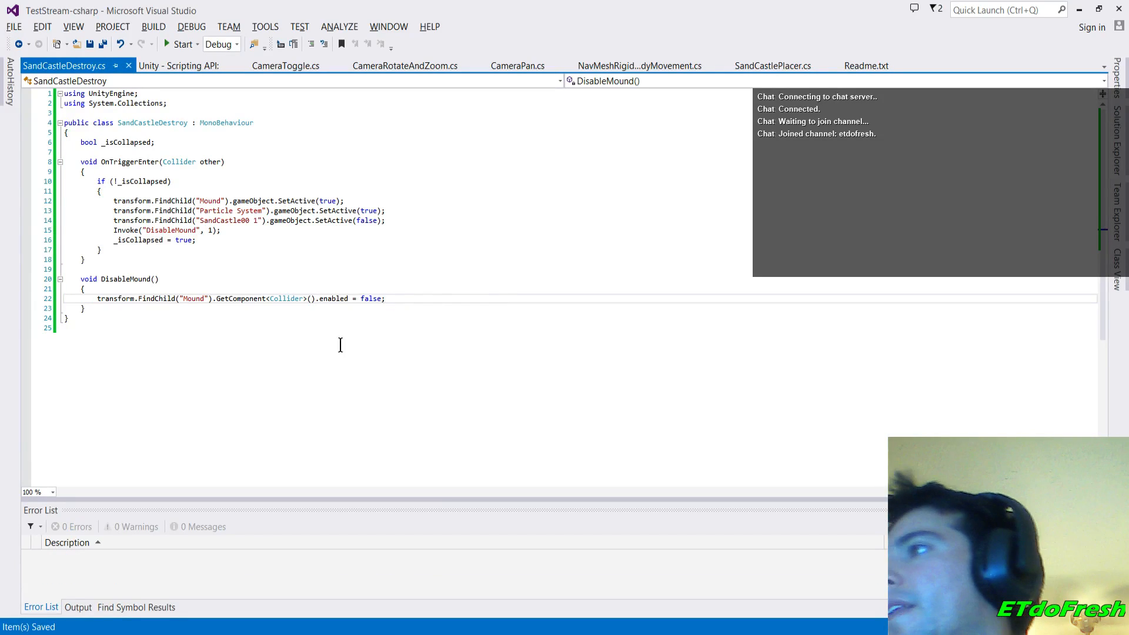
- Switch to the Unity editor and play the scene with the updated script
key("alt+Tab")
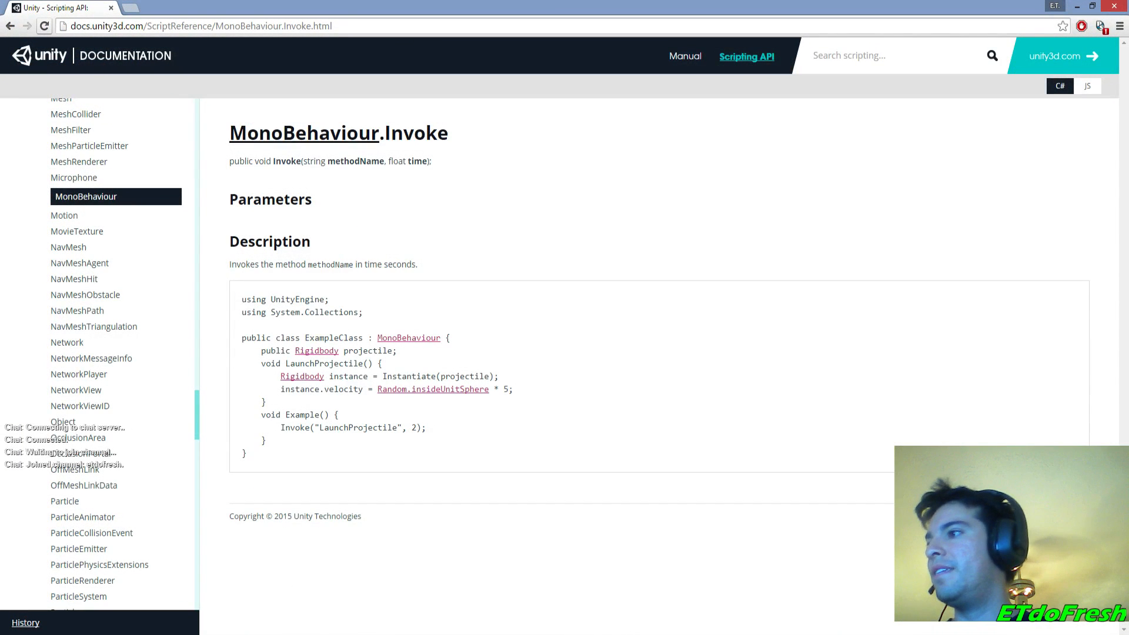
key("alt+Tab")
left_click(543, 35)
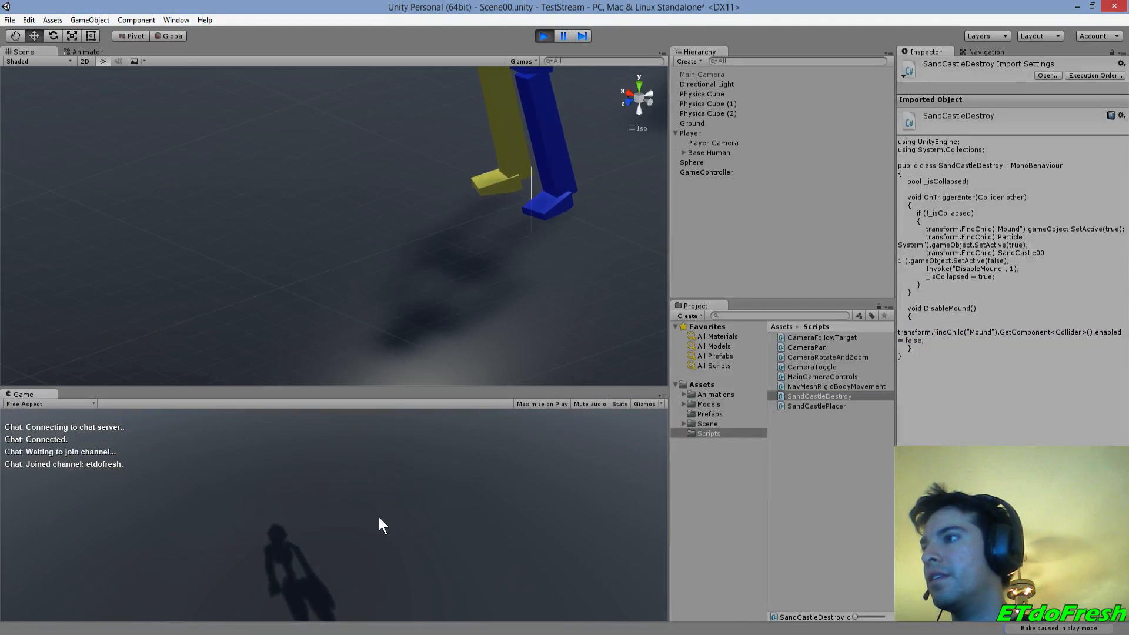
- Place a sand castle near the player and walk the player through it to test its collapse
left_click(364, 516)
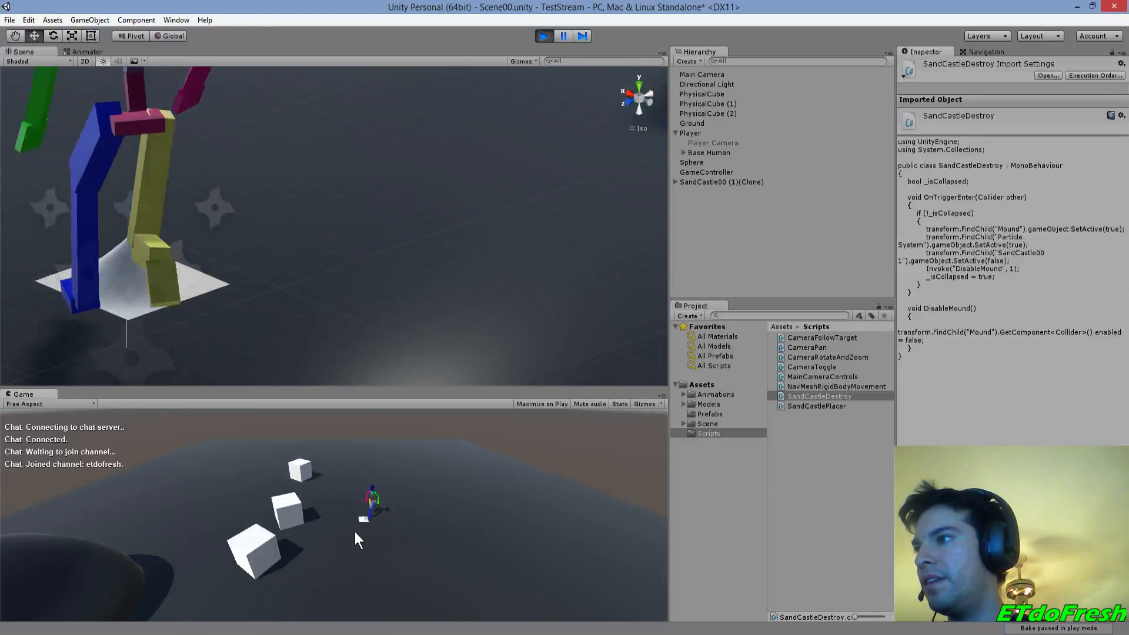
left_click(358, 520)
left_click(338, 500)
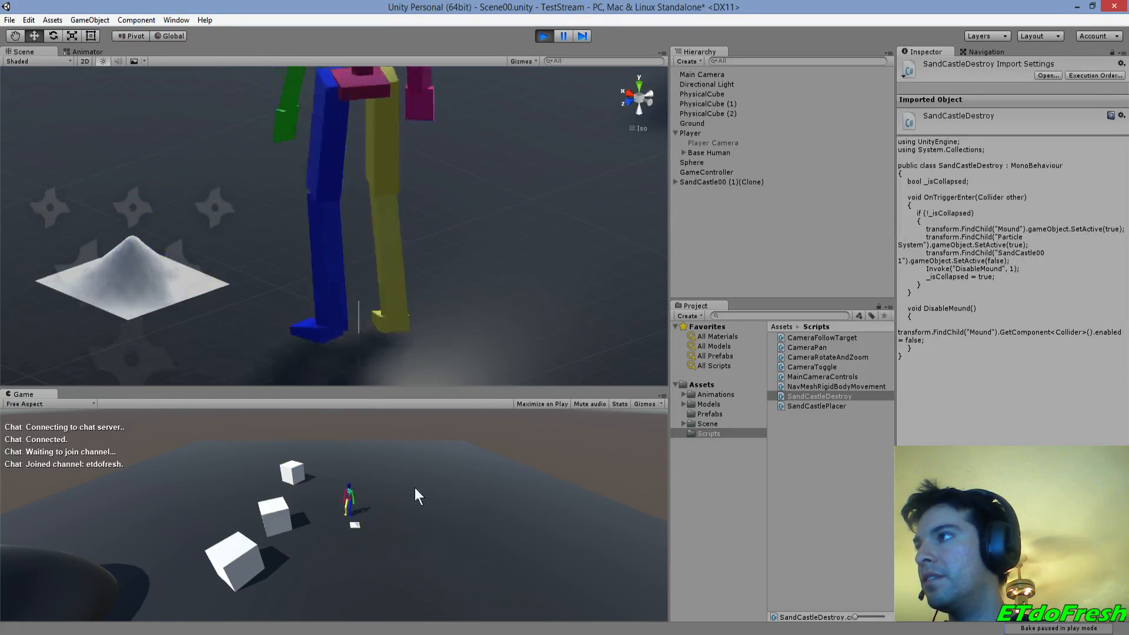
left_click(394, 488)
- Place a cluster of sand castles in the player camera view and return to the main camera
key("c")
right_click(267, 509)
right_click(412, 488)
right_click(464, 496)
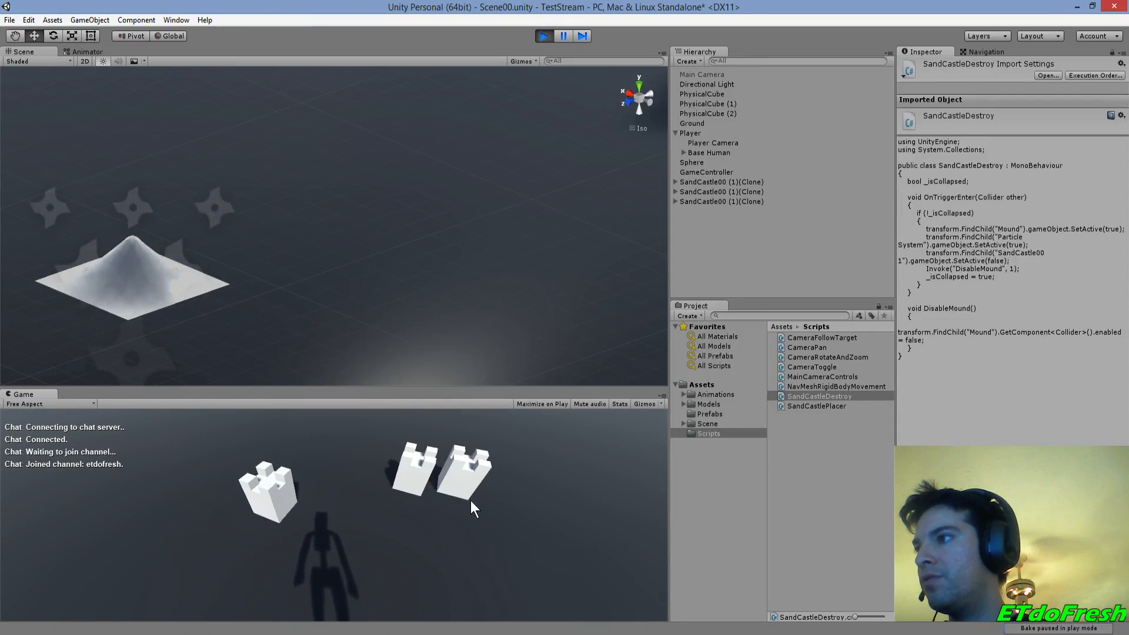
right_click(336, 489)
right_click(276, 488)
right_click(441, 494)
right_click(323, 456)
key("c")
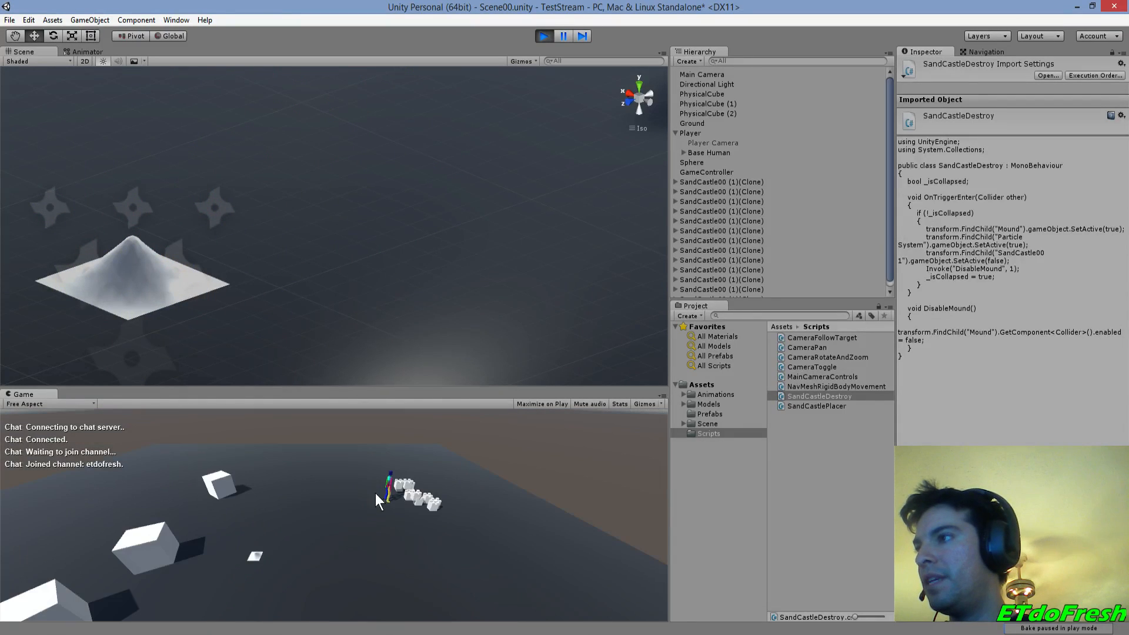
- Walk the player back and forth through the castle cluster, then toward the first mound and back
left_click(425, 483)
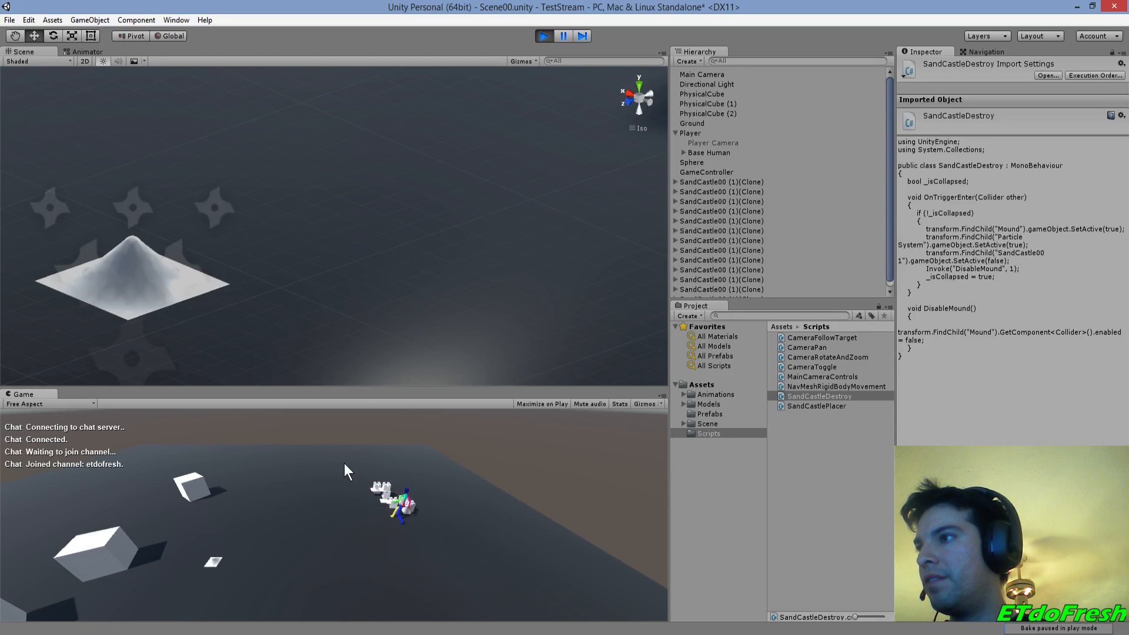
left_click(408, 507)
left_click(371, 460)
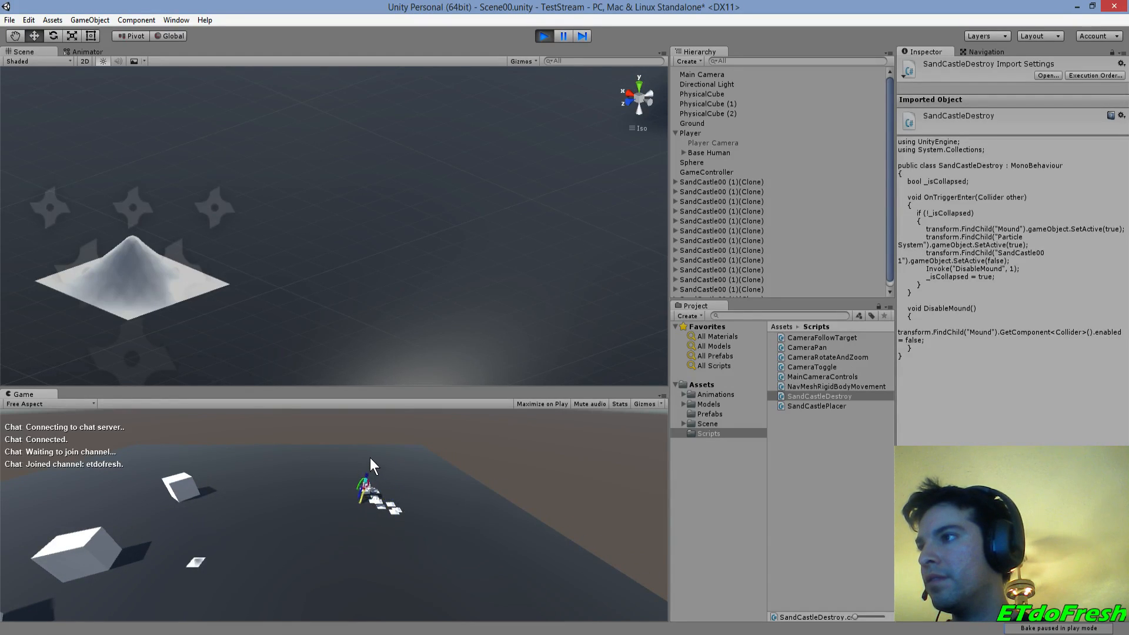
left_click(337, 468)
left_click(297, 507)
left_click(190, 565)
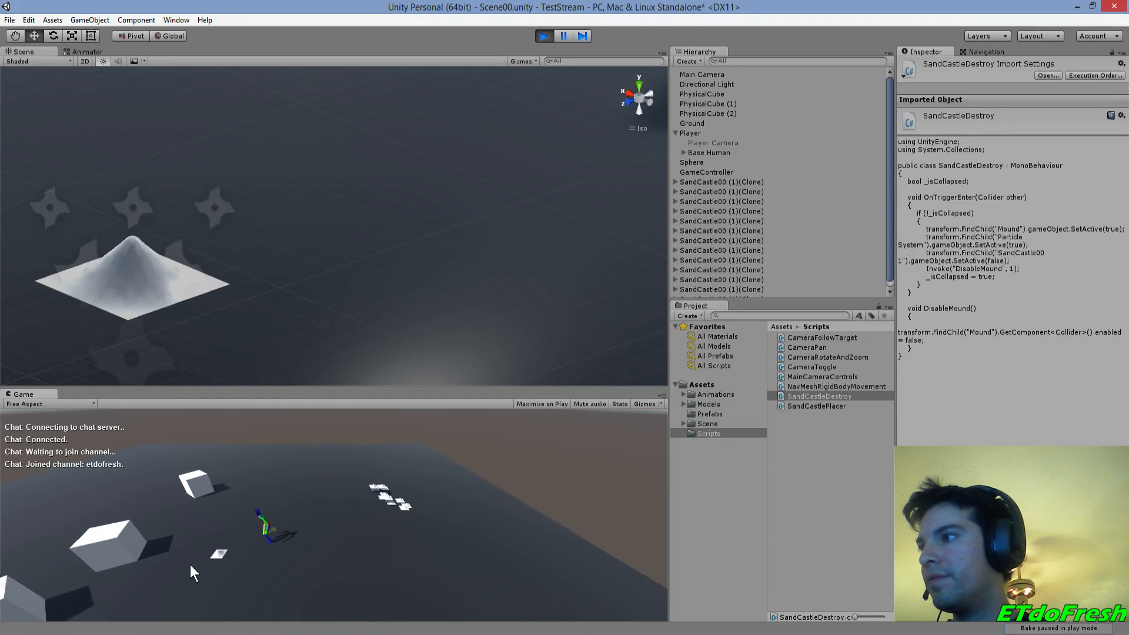
left_click(356, 538)
left_click(433, 495)
- Toggle between player and main cameras while placing more sand castles and running the player through them
key("c")
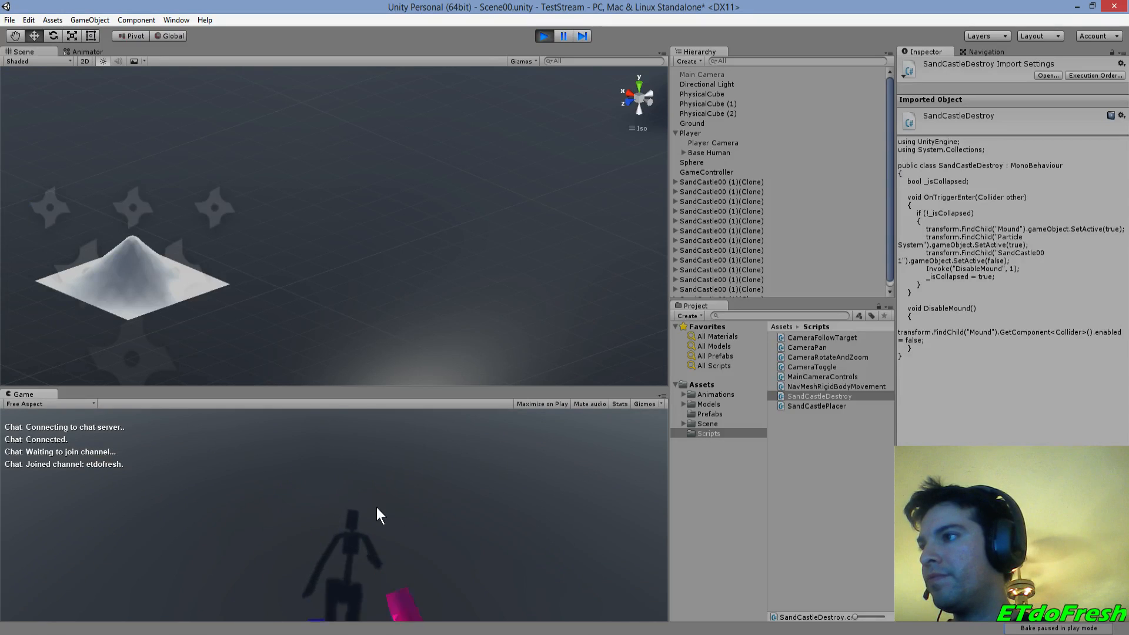
key("c")
left_click(351, 527)
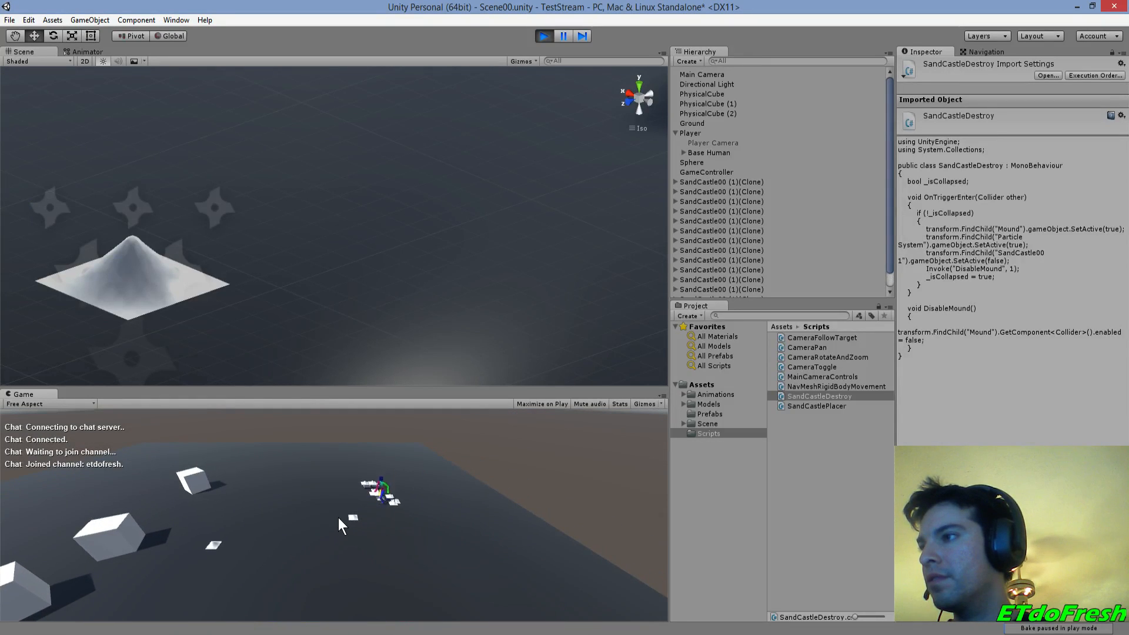
key("c")
left_click(320, 493)
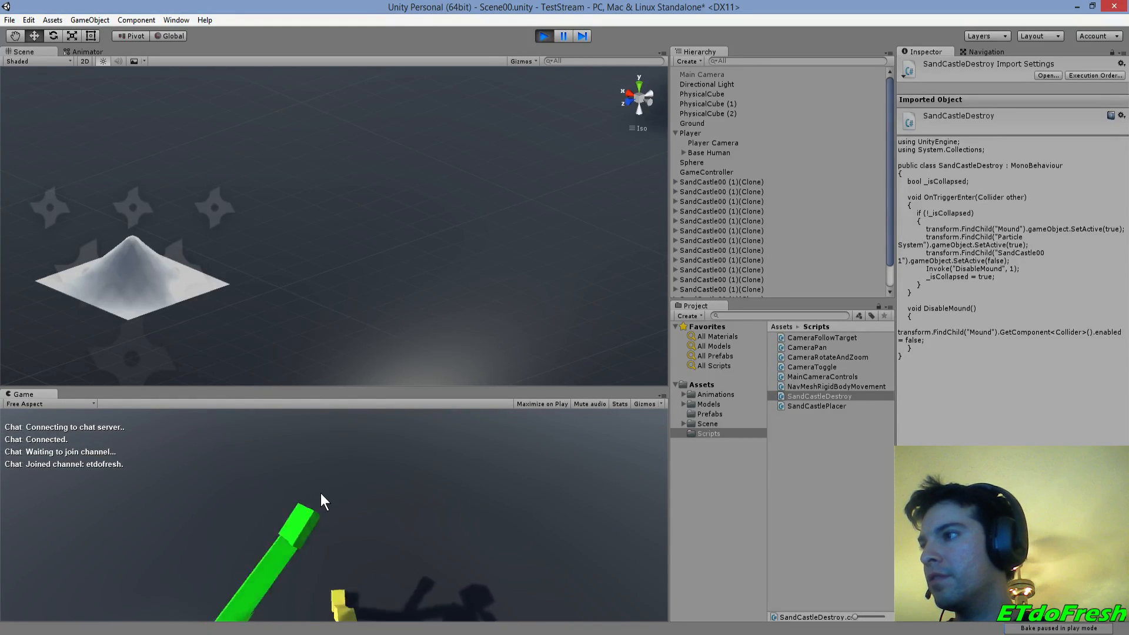
left_click(320, 493)
key("c")
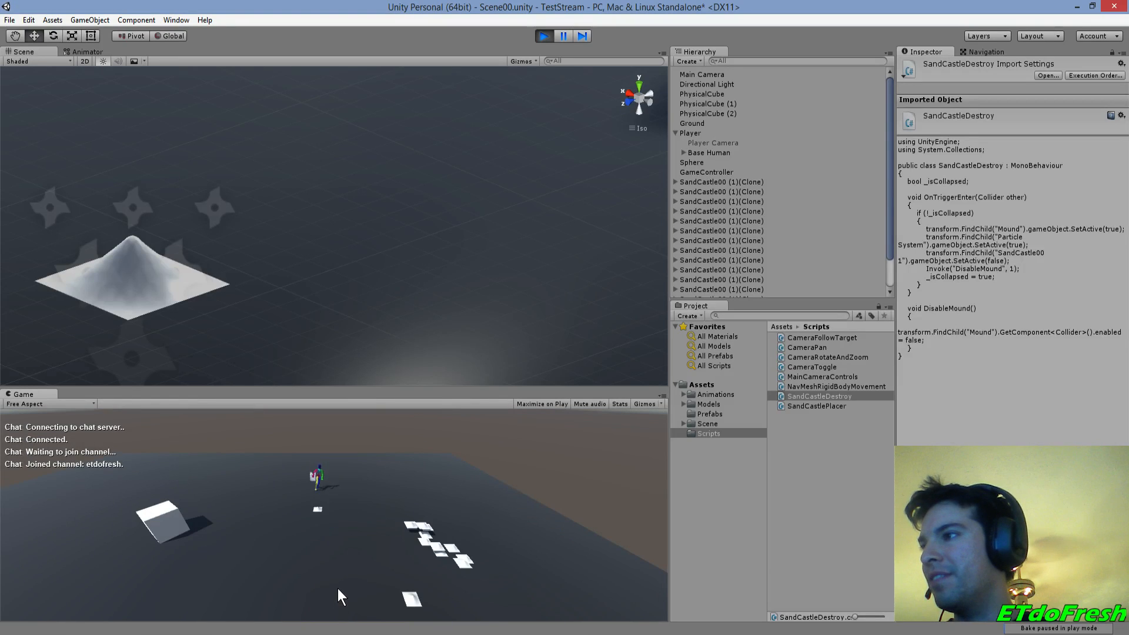
key("c")
left_click(344, 527)
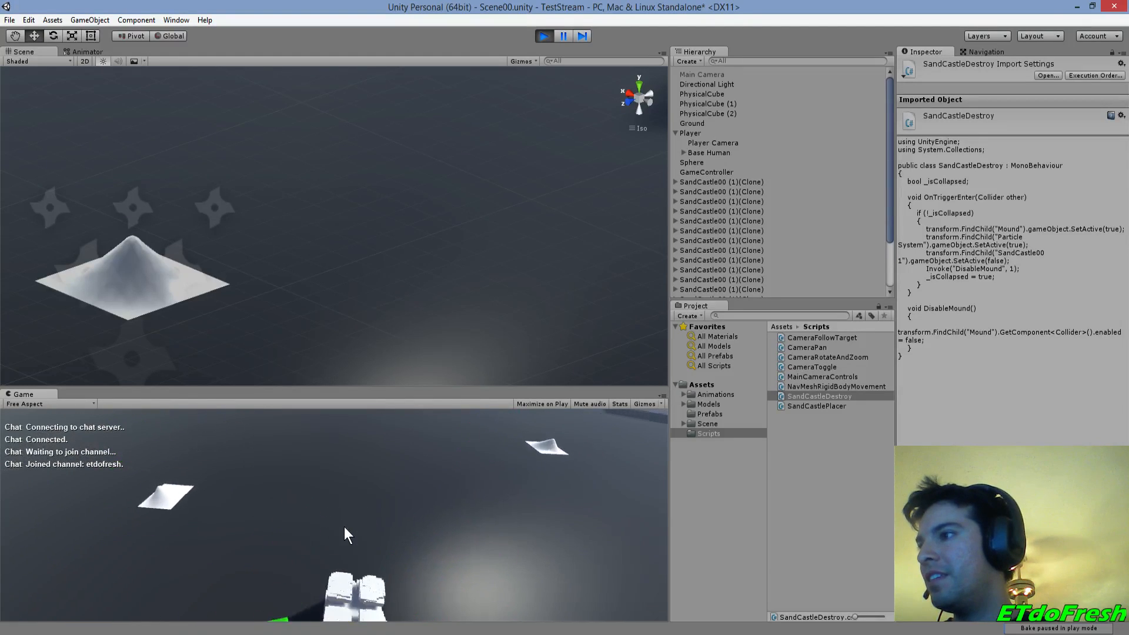
left_click(344, 527)
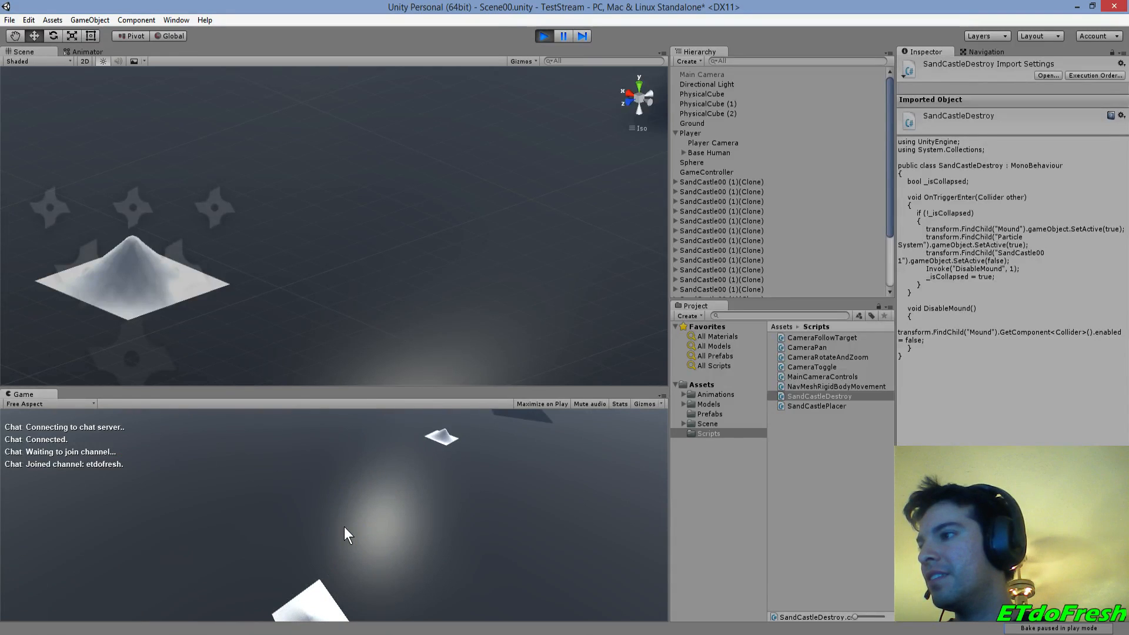
key("c")
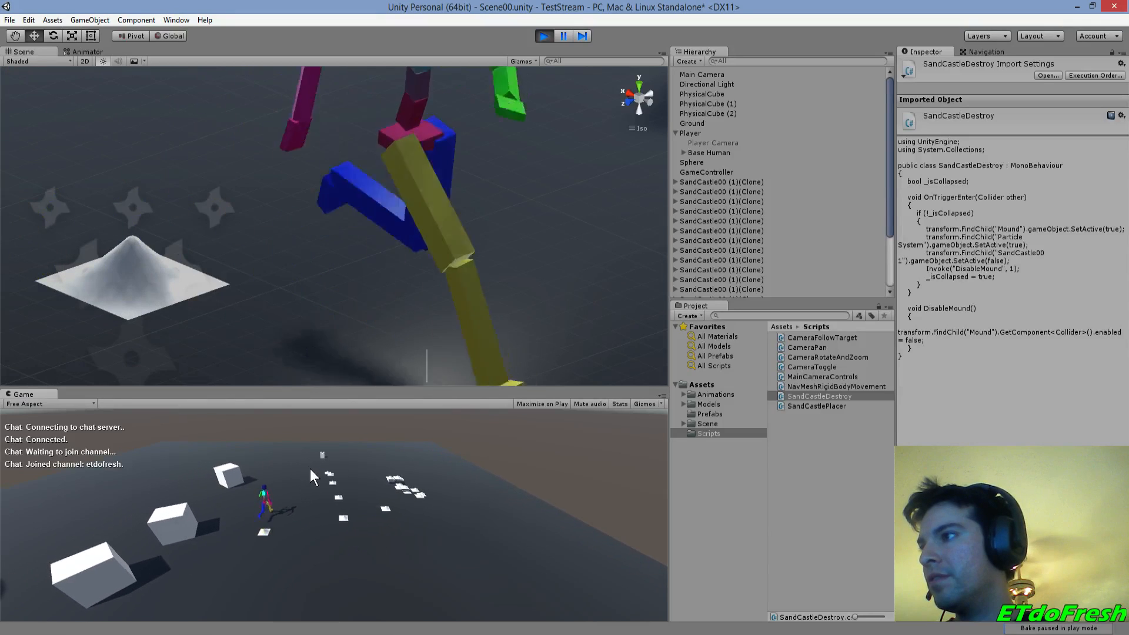
- Compare the castles in both camera views and send the player toward the castle at the far end
key("c")
key("c")
key("c")
left_click(340, 573)
key("c")
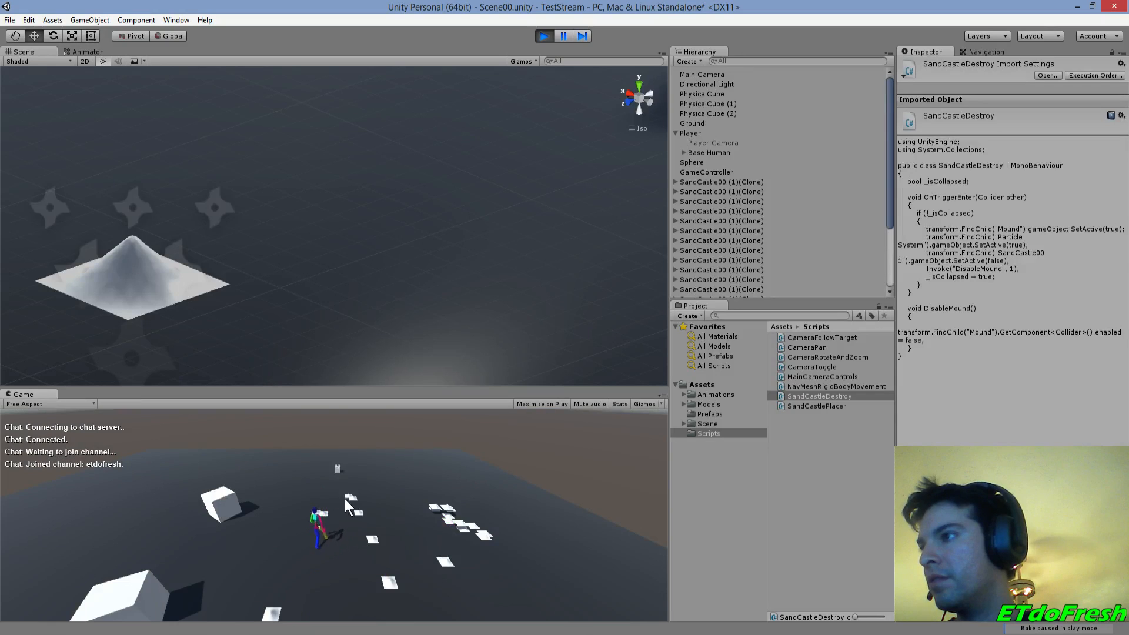
key("w")
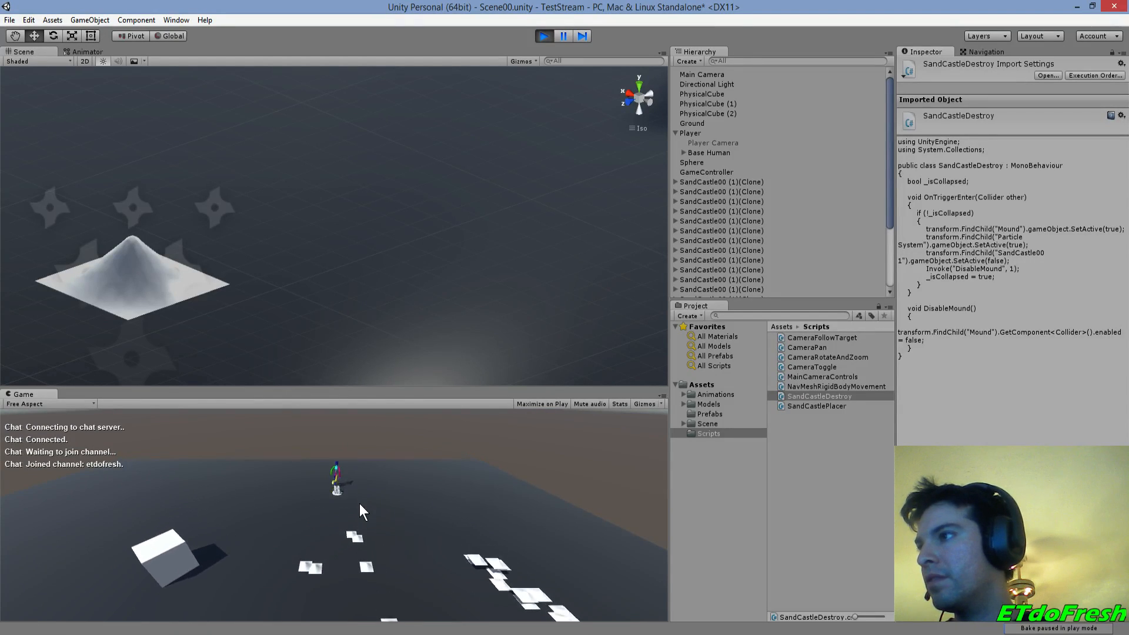
- Walk the player among the collapsed mounds to check that they no longer block movement
right_click(356, 537)
right_click(417, 570)
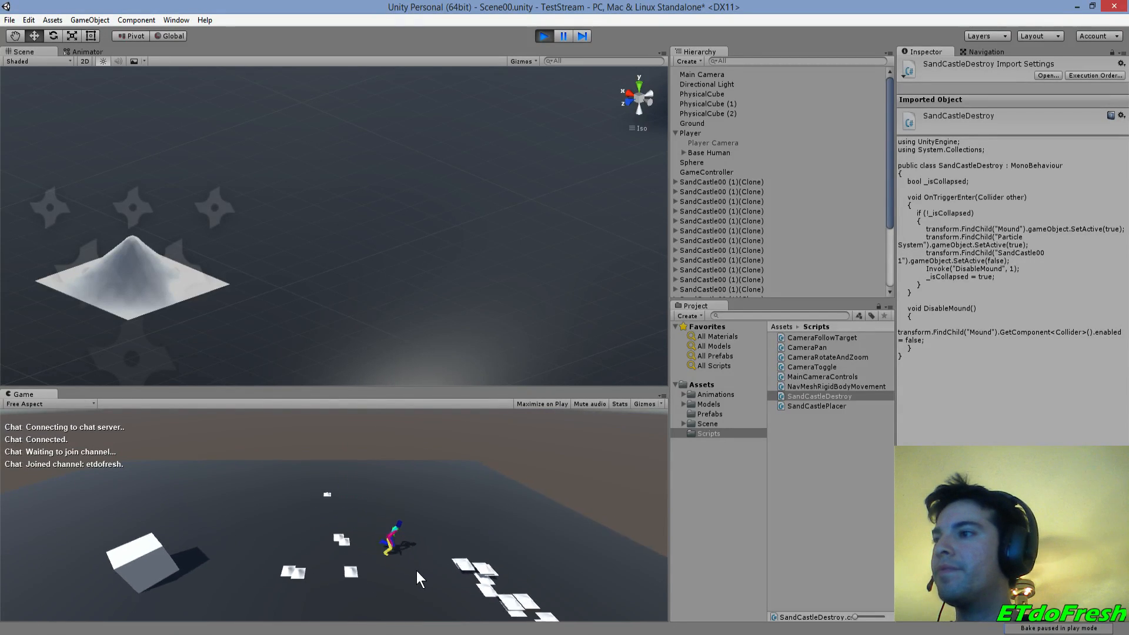
right_click(294, 578)
right_click(344, 597)
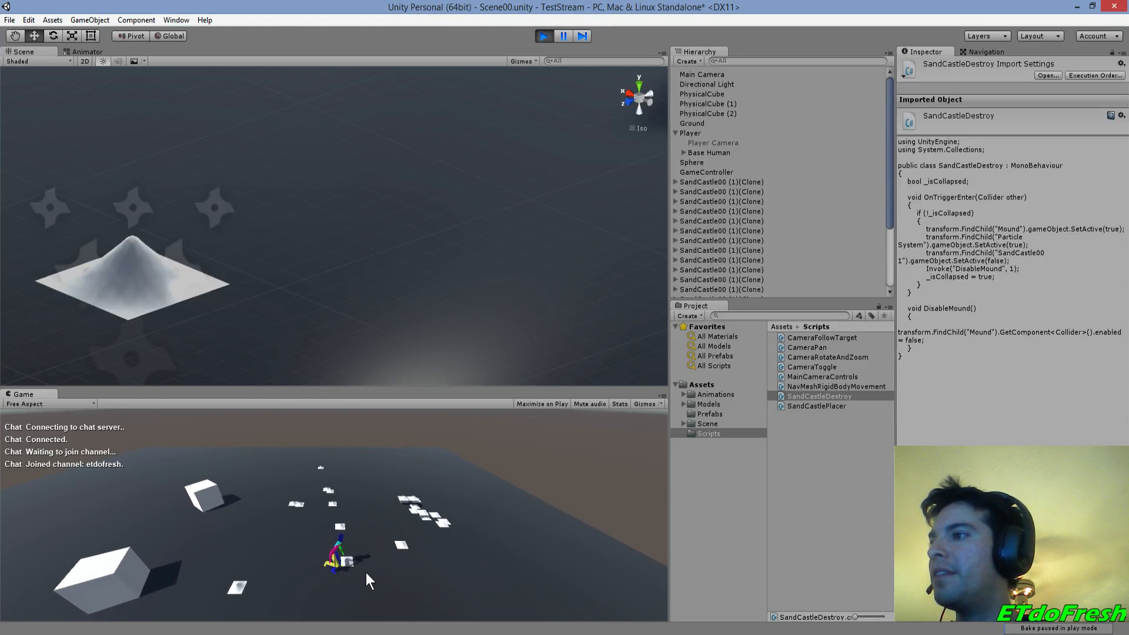
right_click(242, 560)
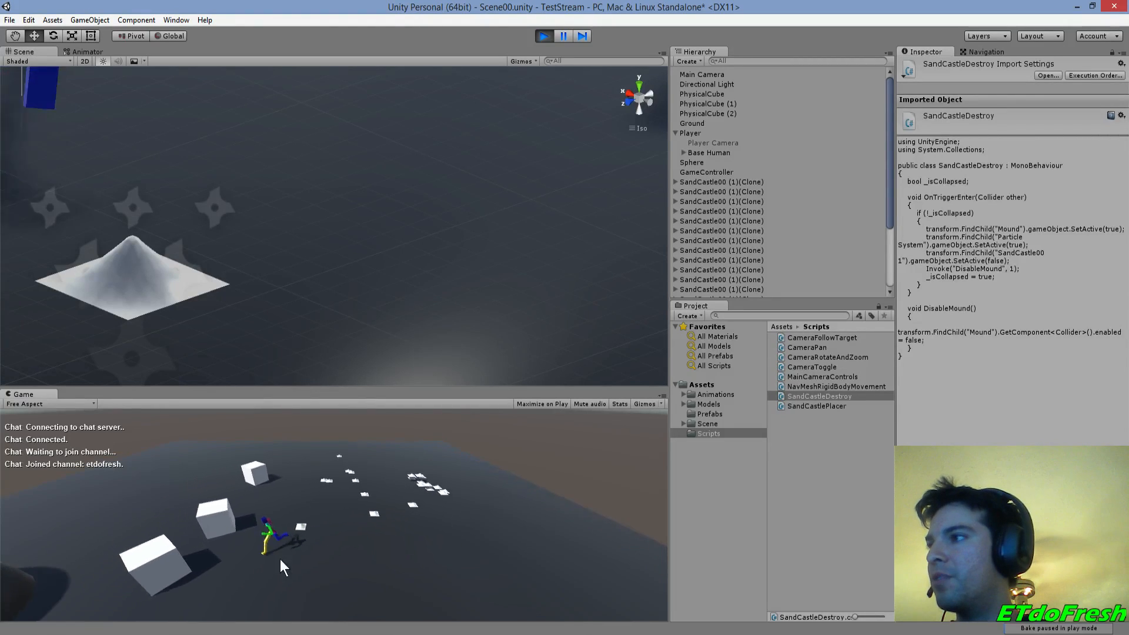
right_click(337, 520)
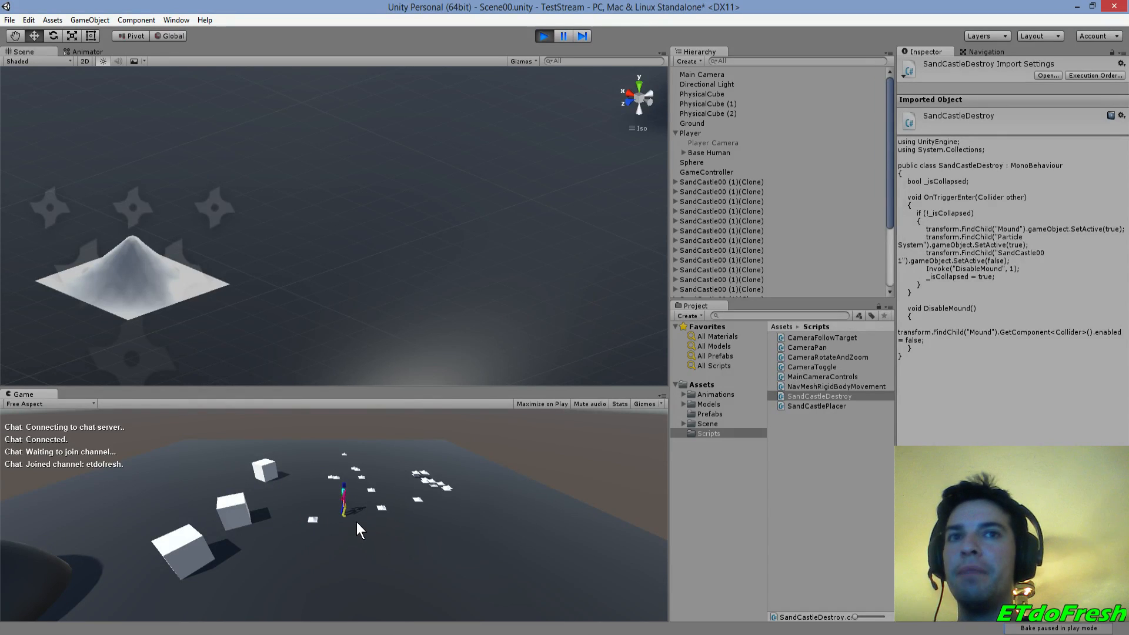
- Place another sand castle beside the player, run through it, and move around the physical cubes
key("c")
left_click(354, 562)
key("c")
right_click(376, 531)
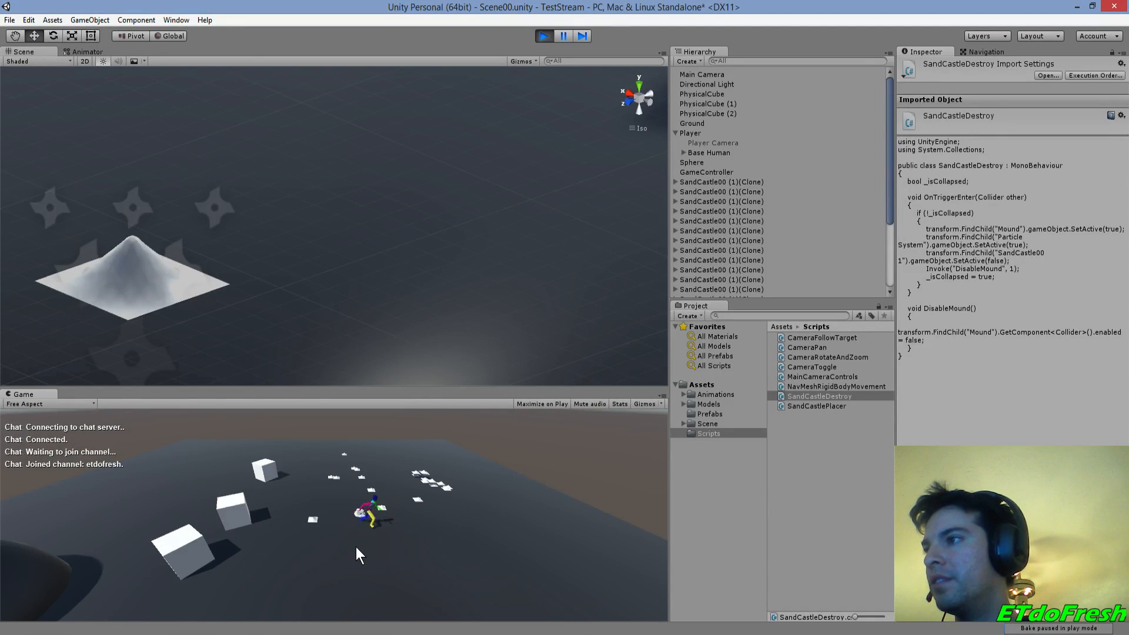
mouse_move(349, 548)
right_mouse_down()
mouse_move(189, 524)
mouse_move(330, 488)
mouse_move(327, 499)
right_mouse_up()
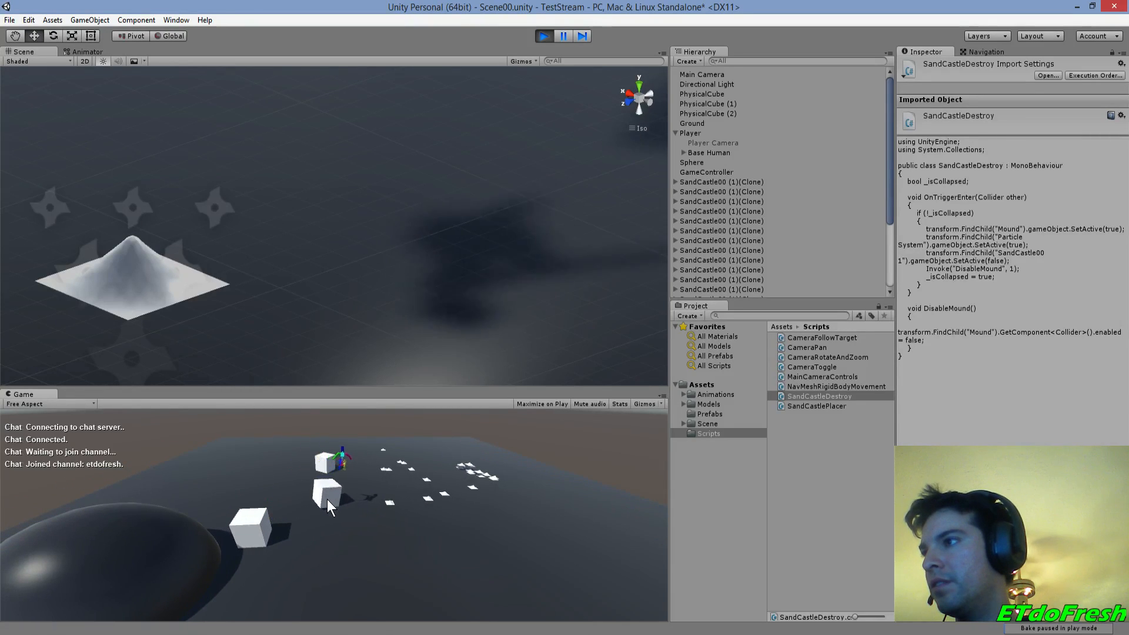
right_click(400, 519)
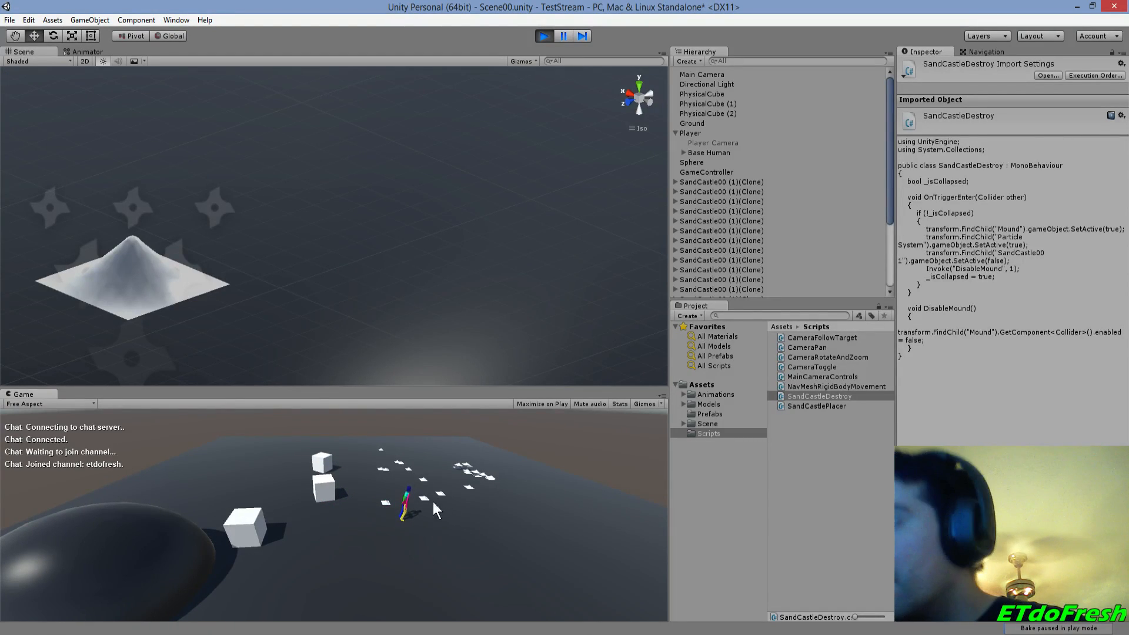
- Test one more castle collapse on the open ground, move the player away, and stop play mode
right_click(458, 516)
left_click(457, 516)
key("Tab")
key("Tab")
right_click(422, 510)
right_click(412, 544)
right_click(319, 548)
right_click(273, 552)
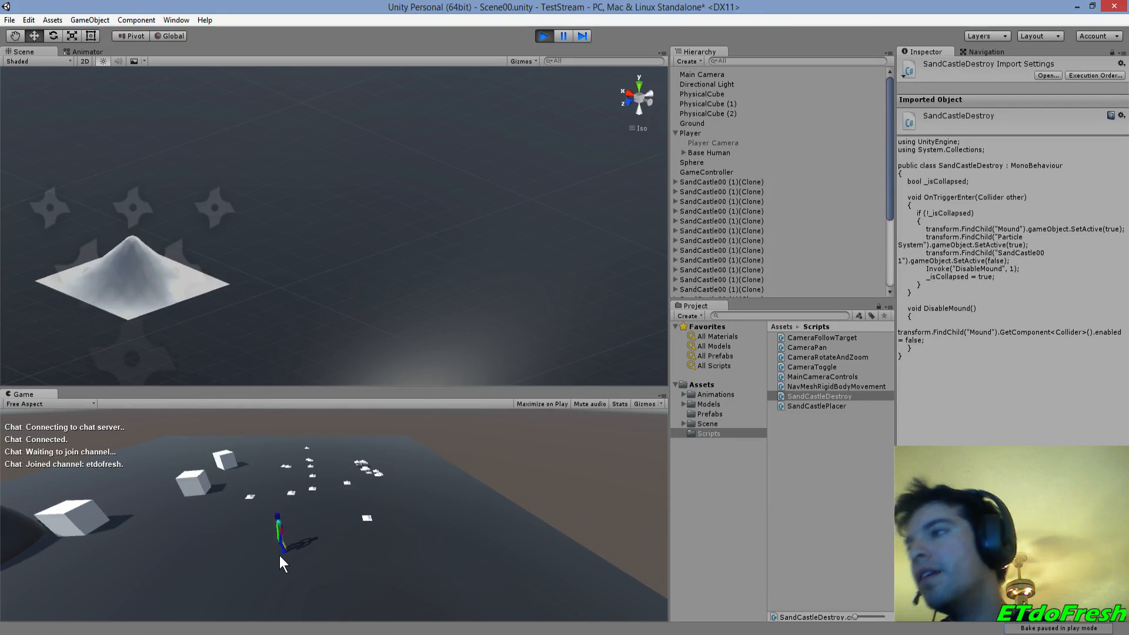
left_click(544, 36)
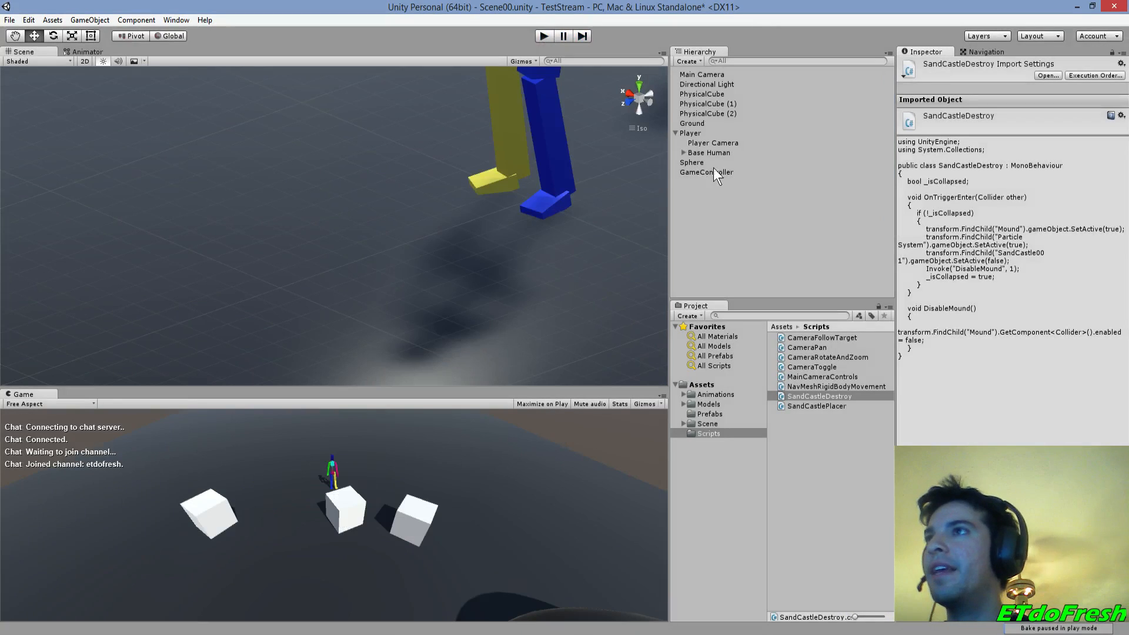
- Expand the SandCastle00 (1) prefab in the Prefabs folder, review its children, and select its Particle System
left_click(697, 417)
left_click(781, 356)
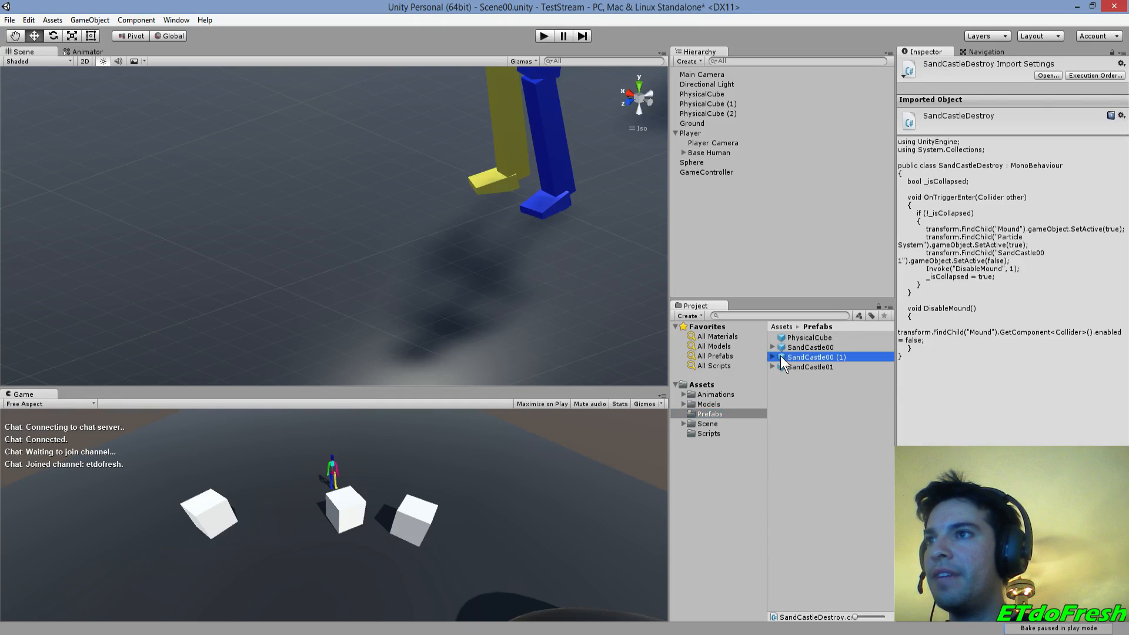
left_click(764, 356)
left_click(710, 414)
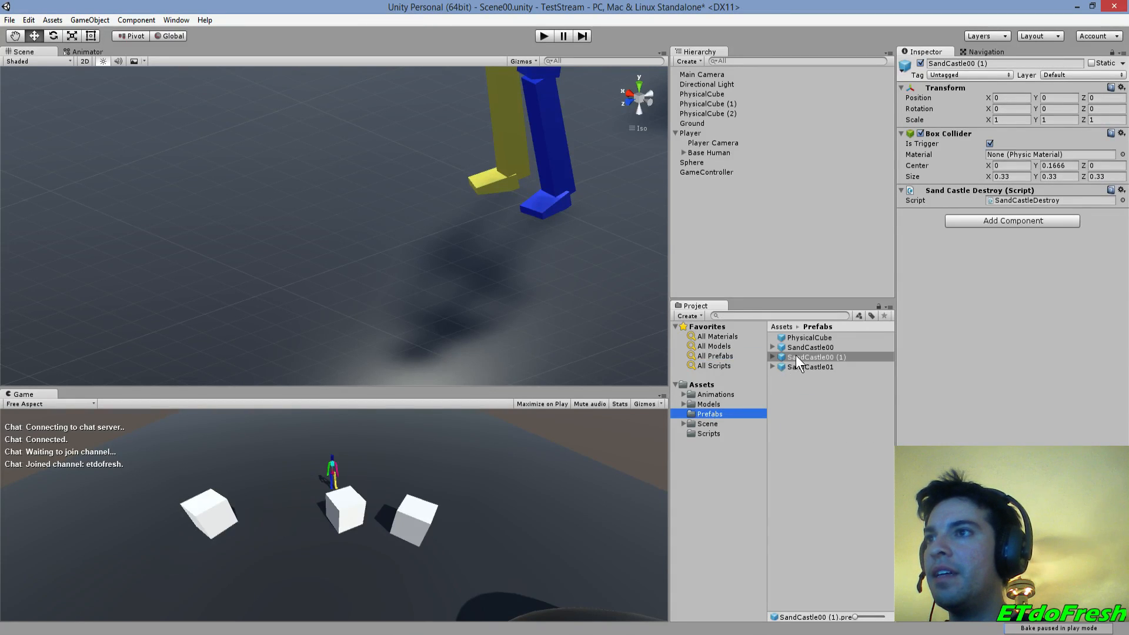
left_click(772, 357)
left_click(800, 378)
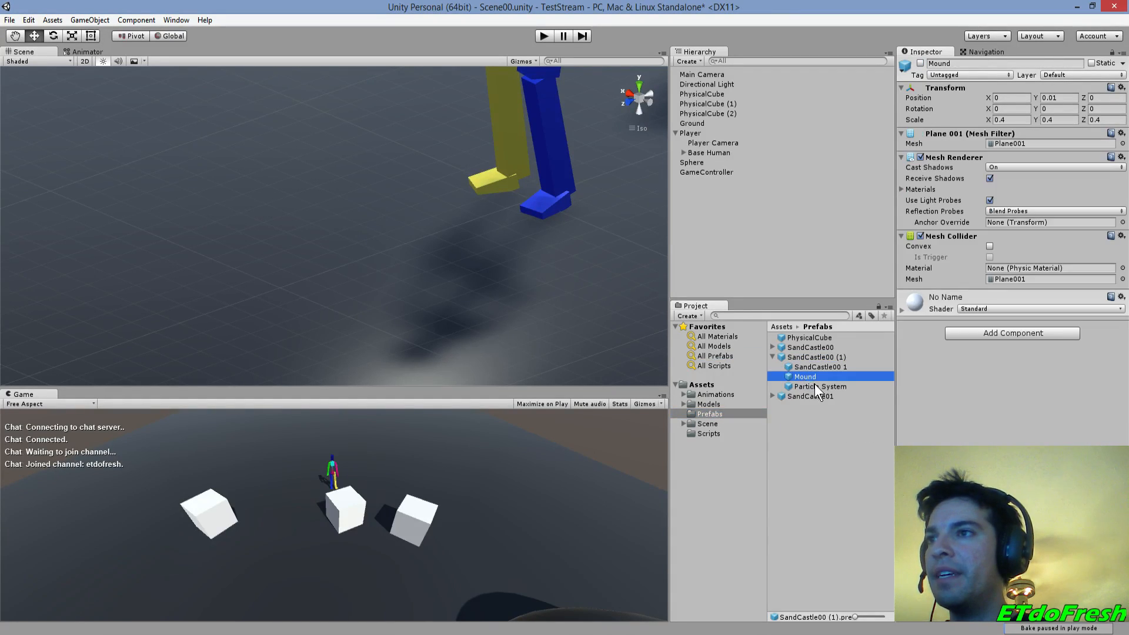
left_click(814, 387)
left_click(825, 368)
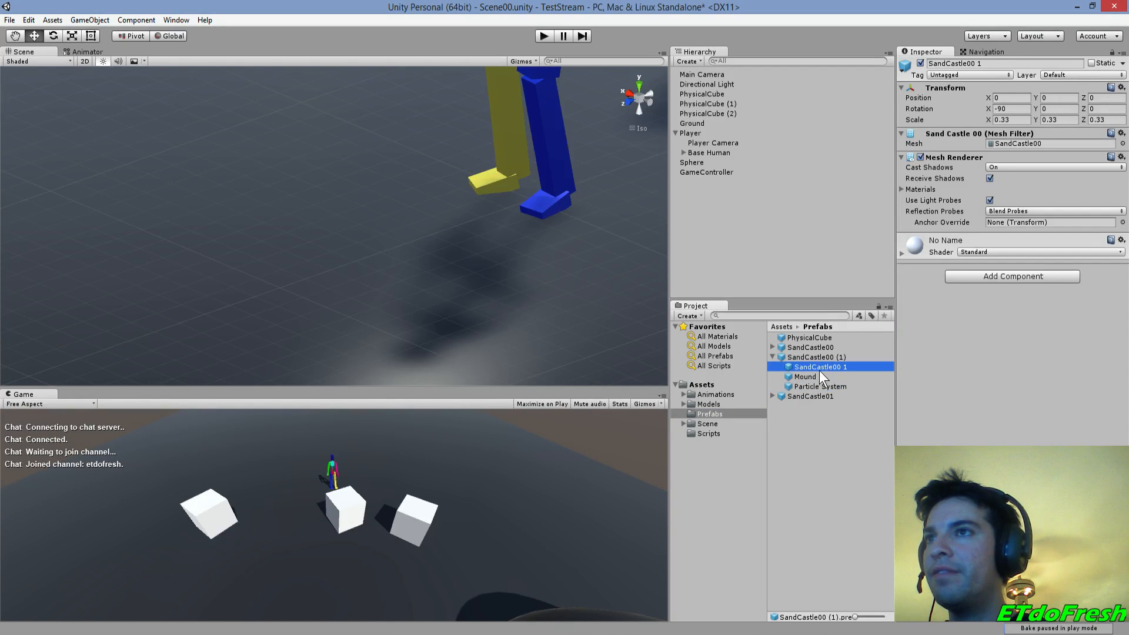
left_click(811, 385)
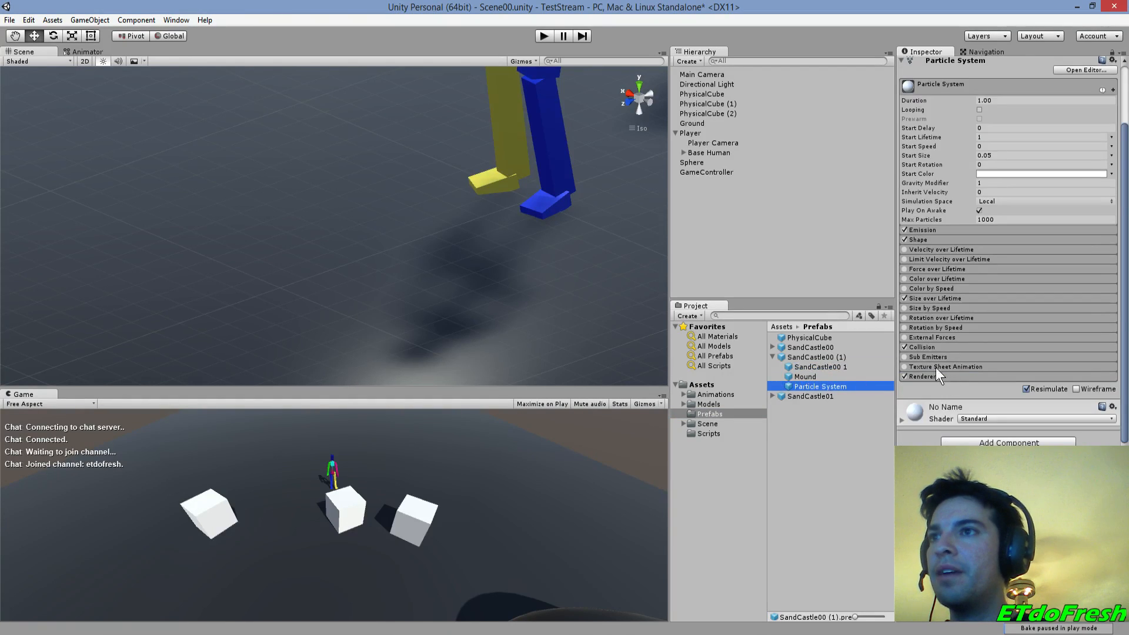
- Set Dampen to 0.05 in the particle system's Collision module
left_click(940, 299)
left_click(940, 299)
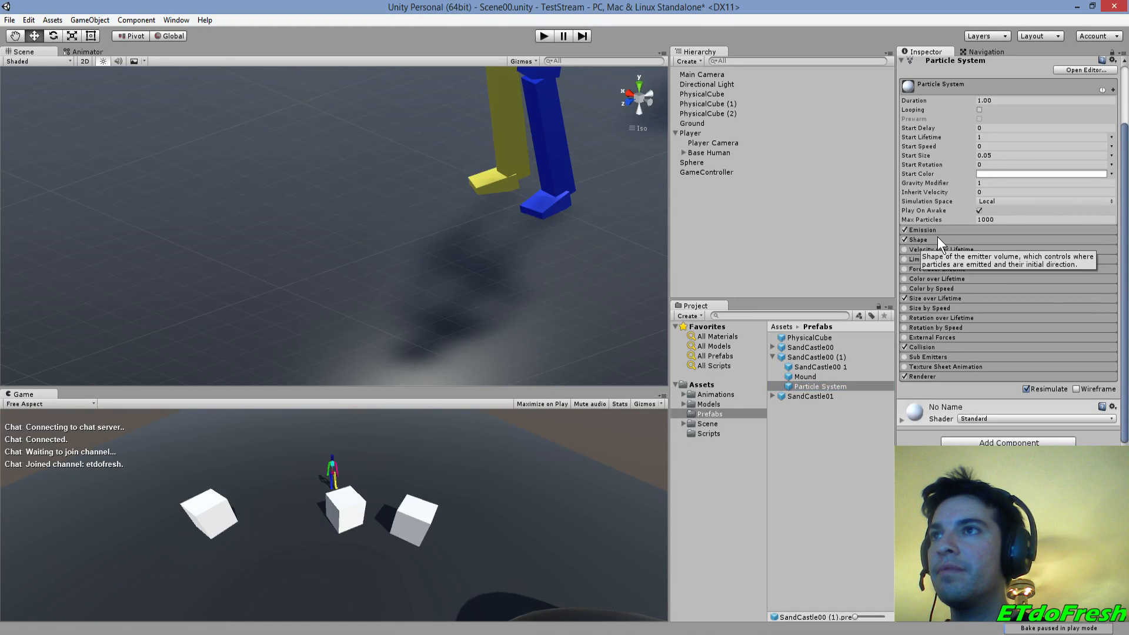
left_click(929, 347)
left_click(998, 377)
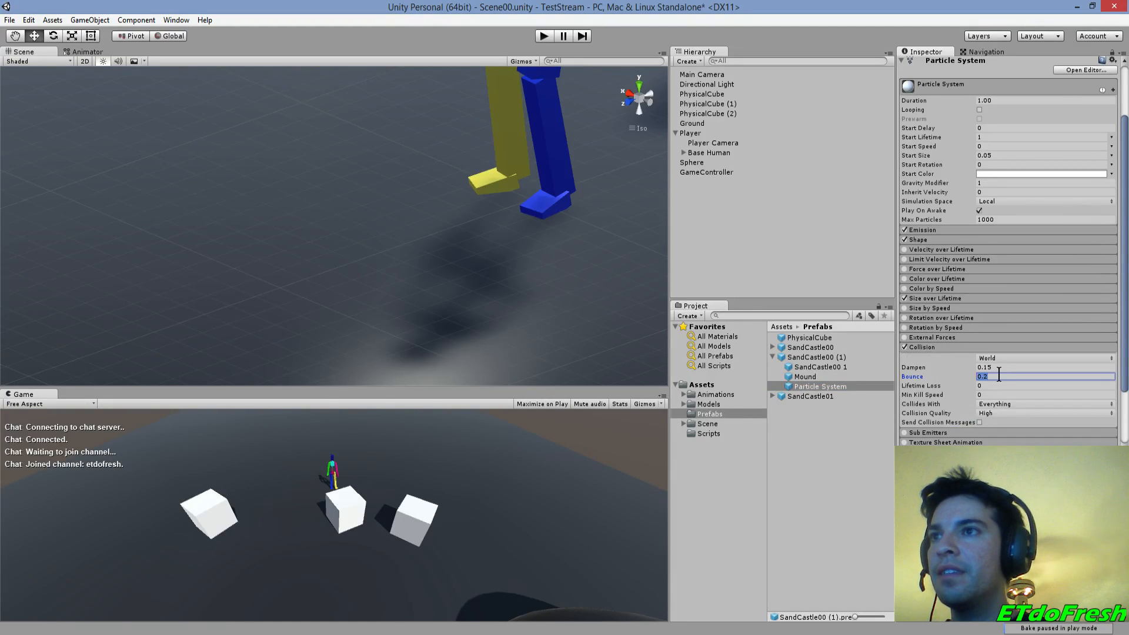
left_click(992, 367)
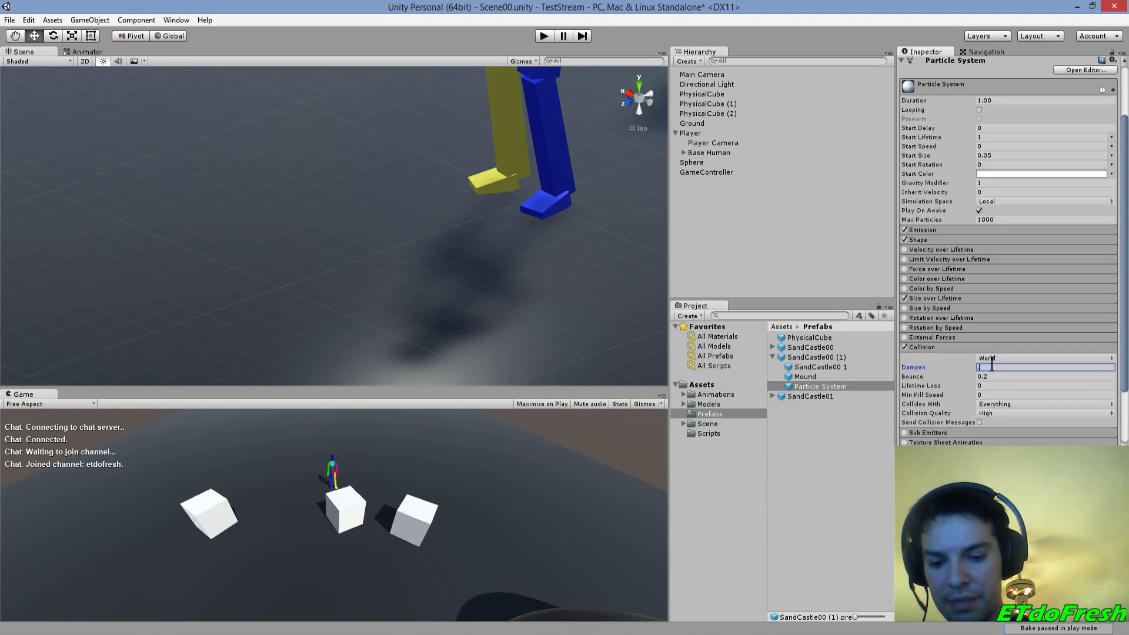
- Test the collision dampening in play mode by placing sand castles near the player and running into them, and stop play mode
left_click(544, 36)
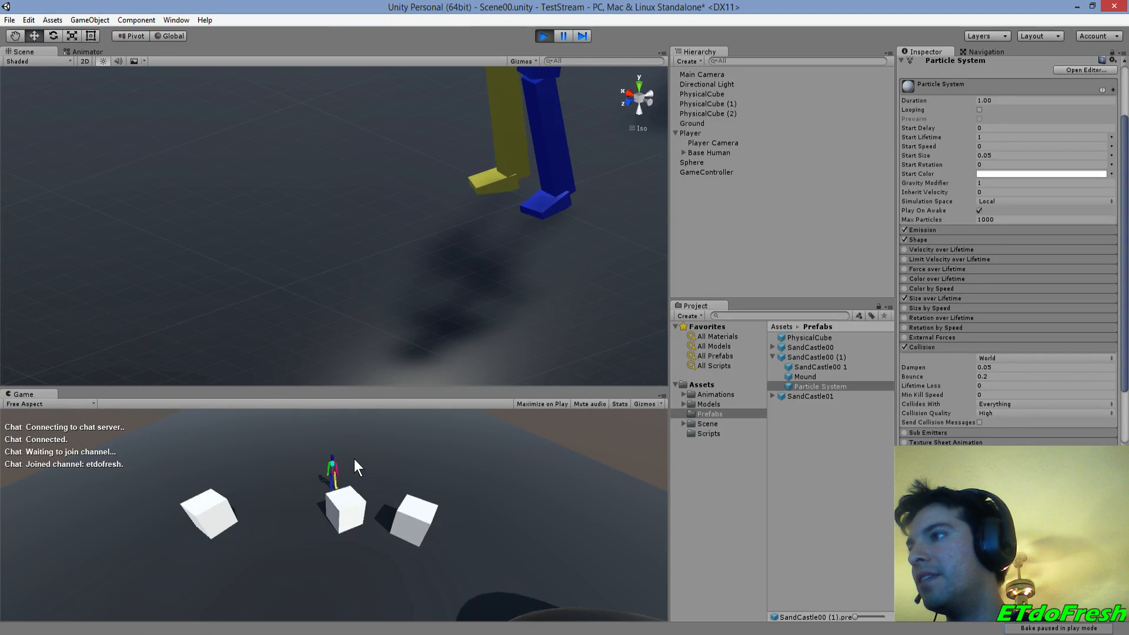
left_click(379, 499)
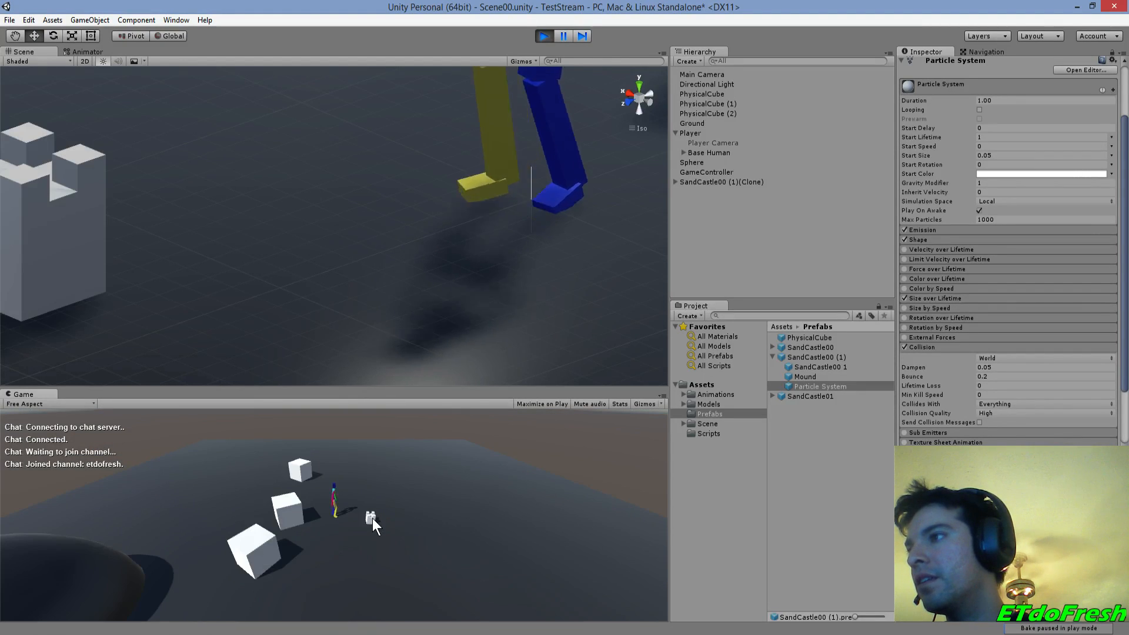
left_click(418, 497)
left_click(337, 538)
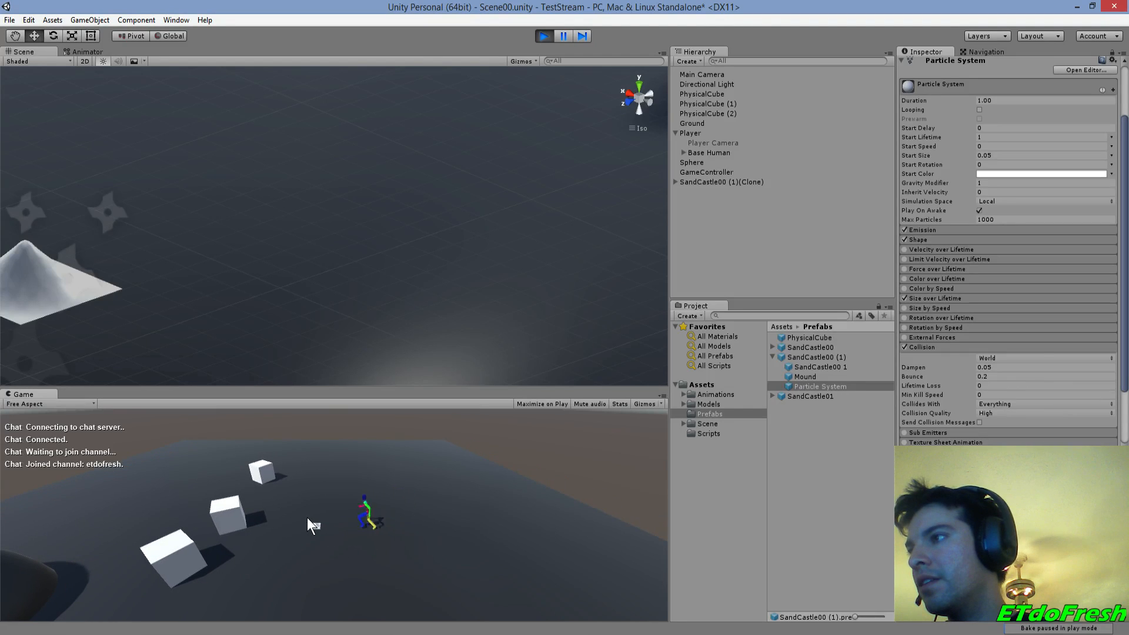
left_click(411, 523)
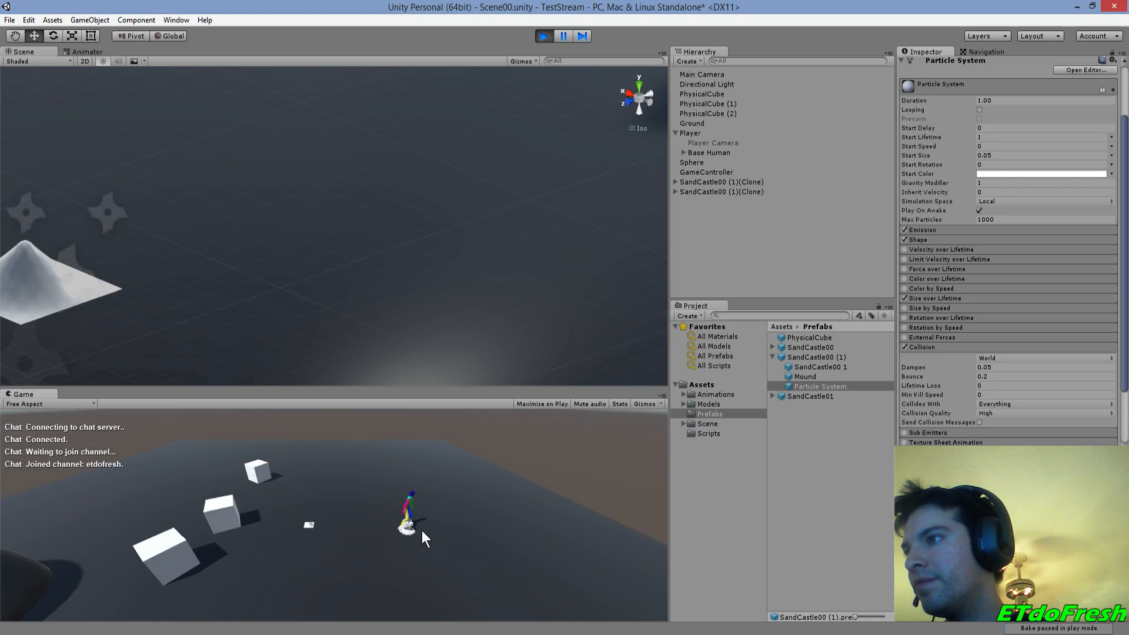
left_click(544, 37)
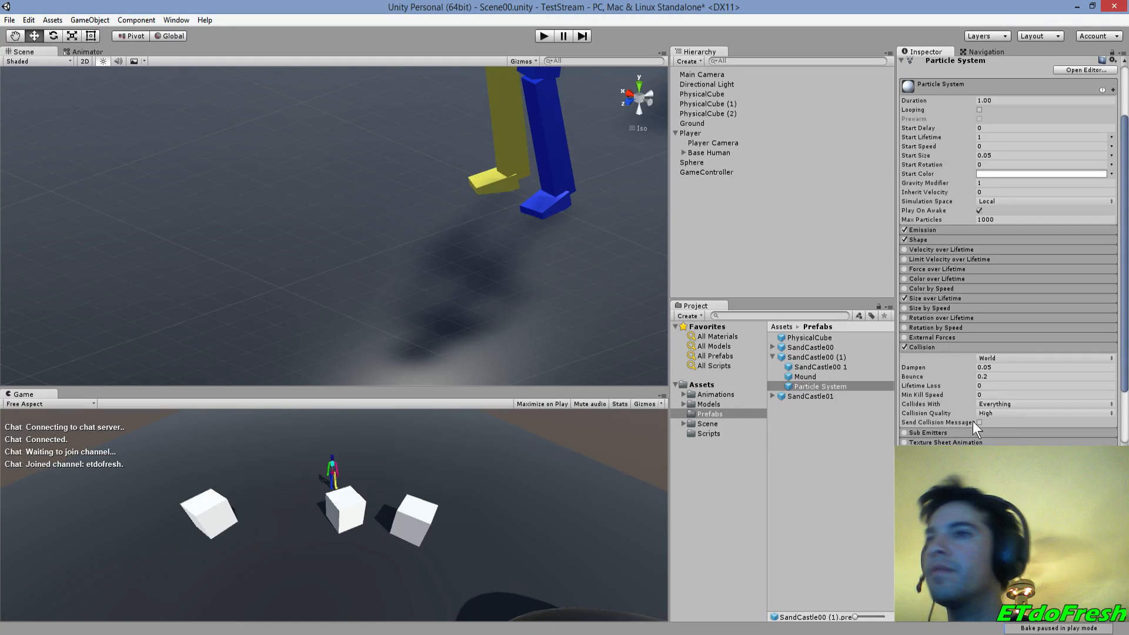
- Set Dampen to 0.15 in the particle system's Collision module, collapse the SandCastle00 (1) prefab, and start play mode
left_click(995, 368)
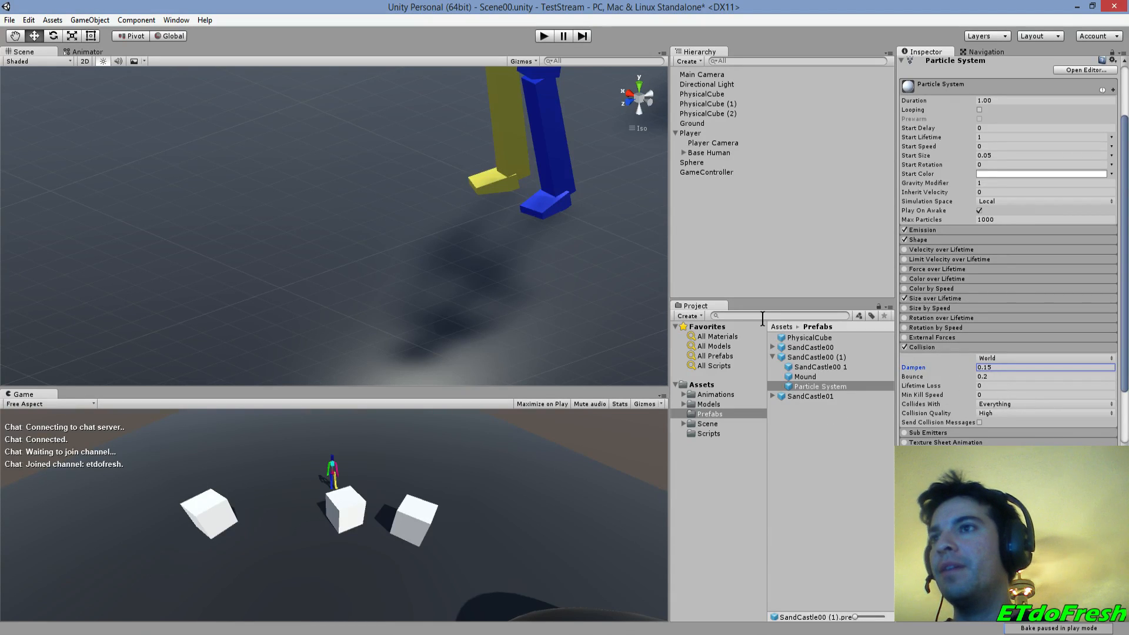
left_click(775, 356)
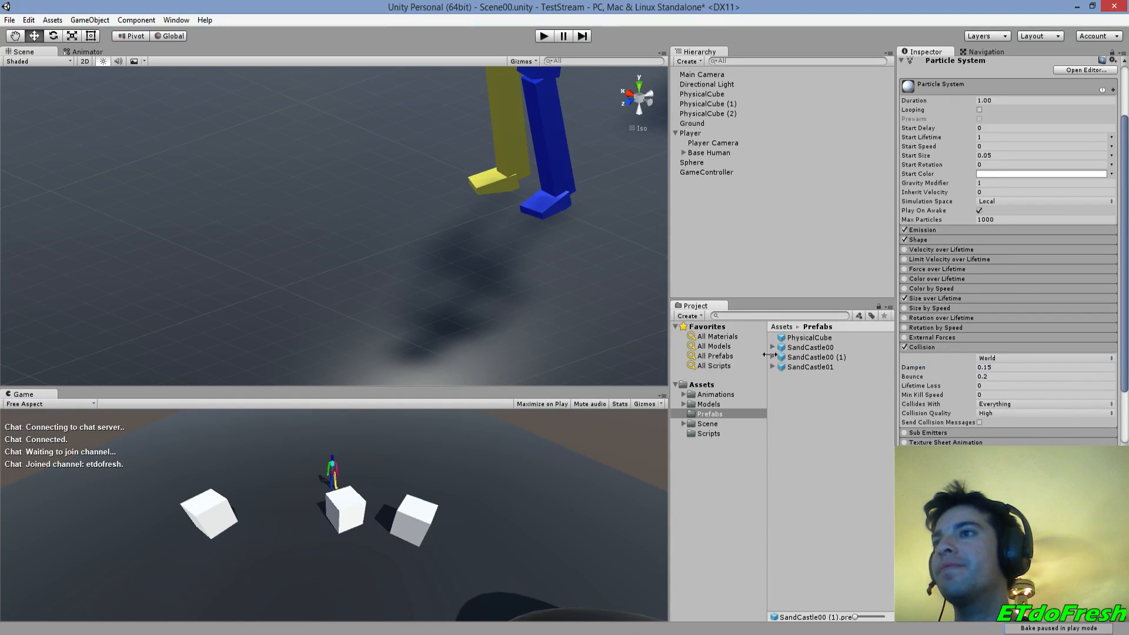
left_click(544, 36)
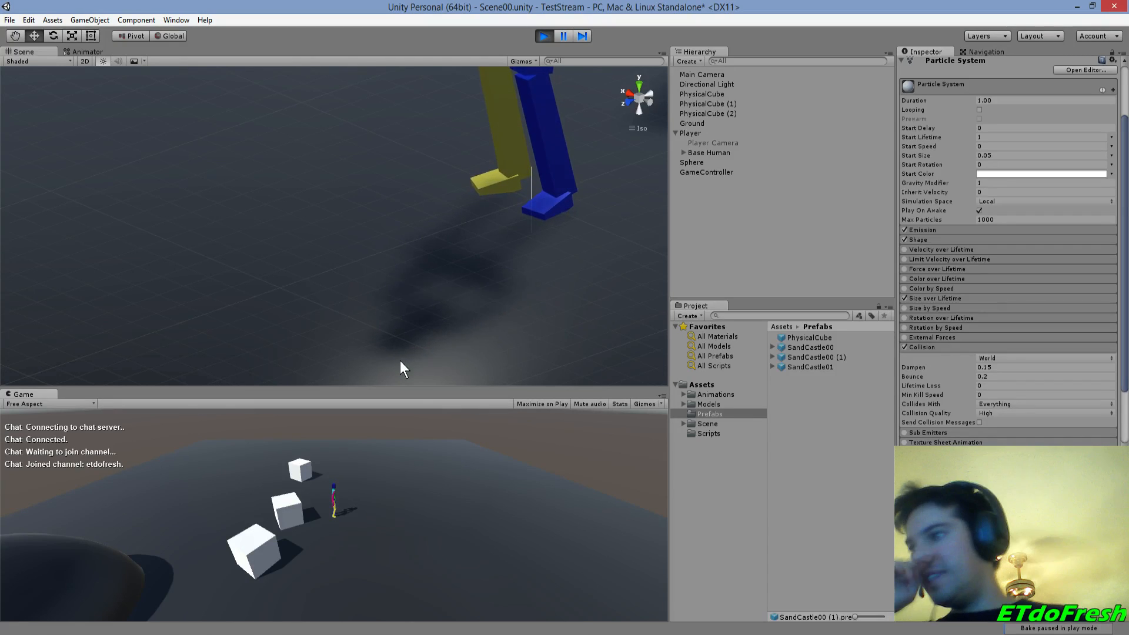
- Close 3ds Max with the Mound.max scene and return to the Unity editor
key("alt+Tab")
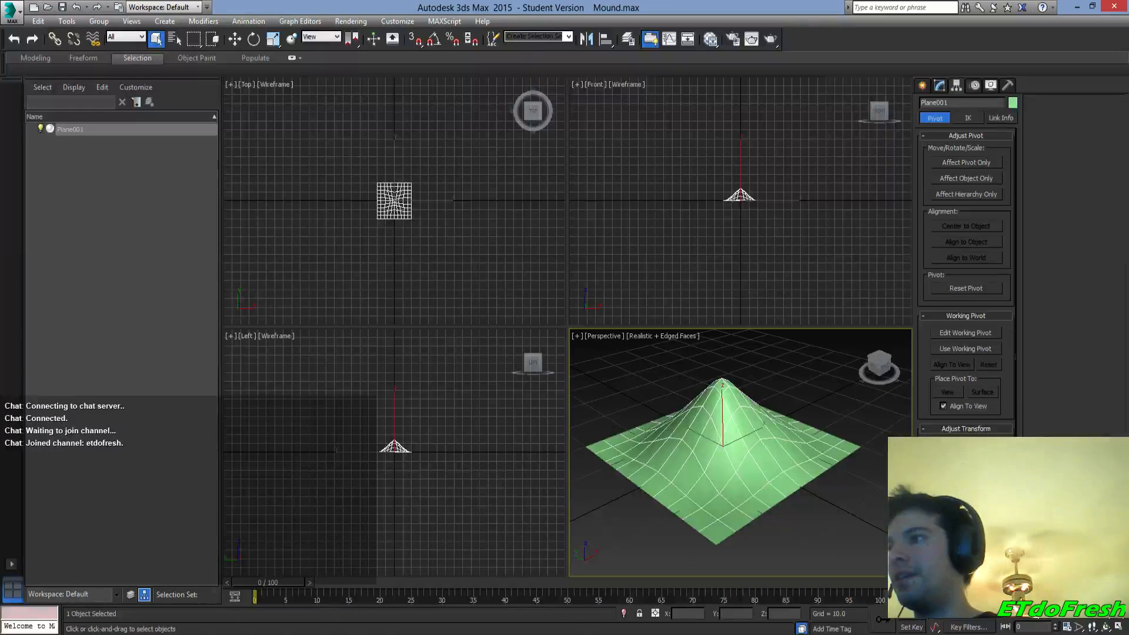
right_click(339, 634)
left_click(323, 612)
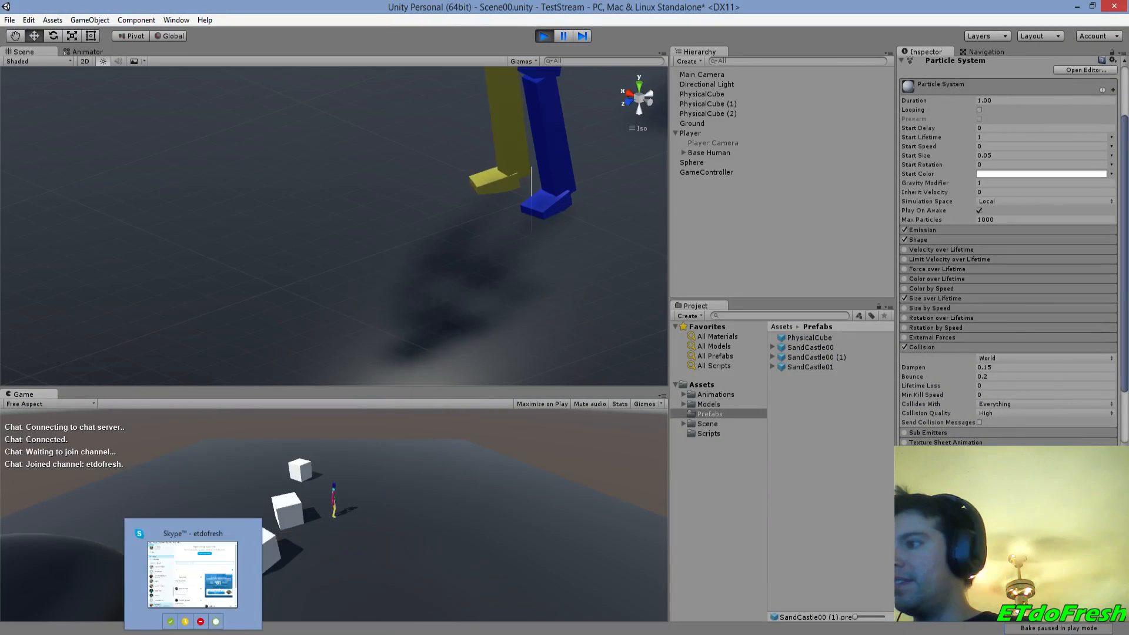
- Switch to Visual Studio, open Readme.txt, and add an "E08" heading below the last E07 entry
mouse_move(157, 633)
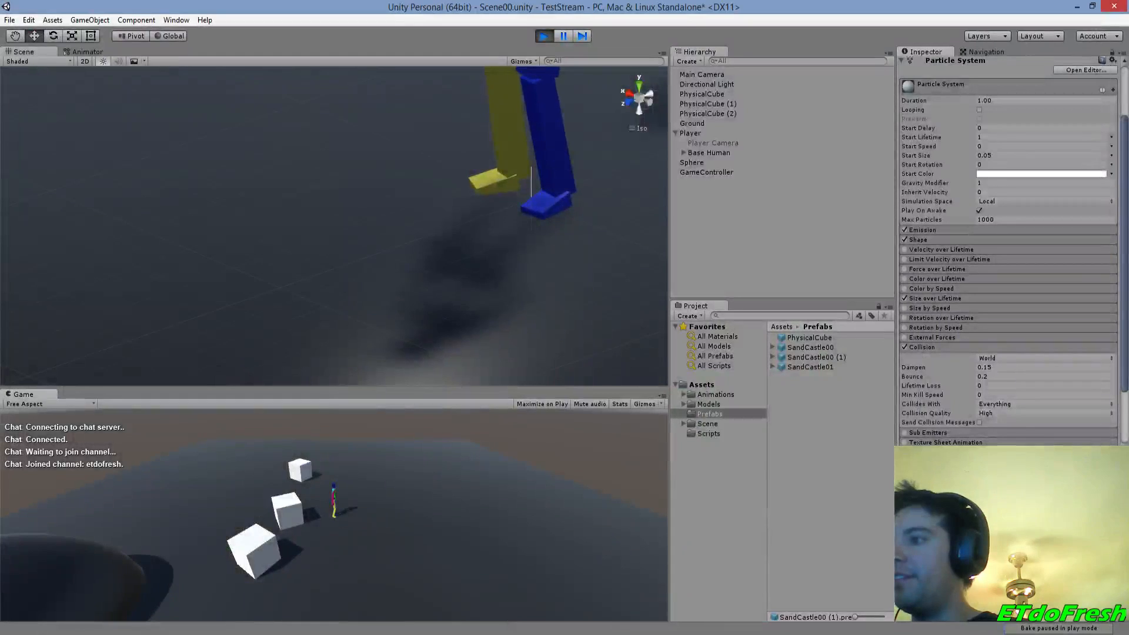
key("alt+Tab")
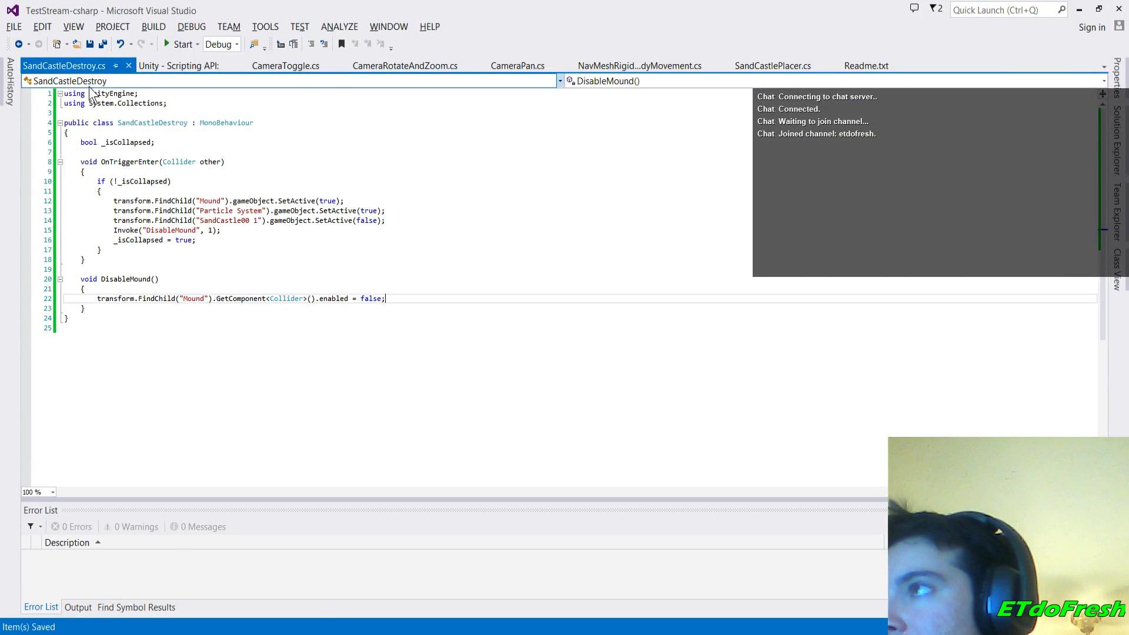
left_click(847, 65)
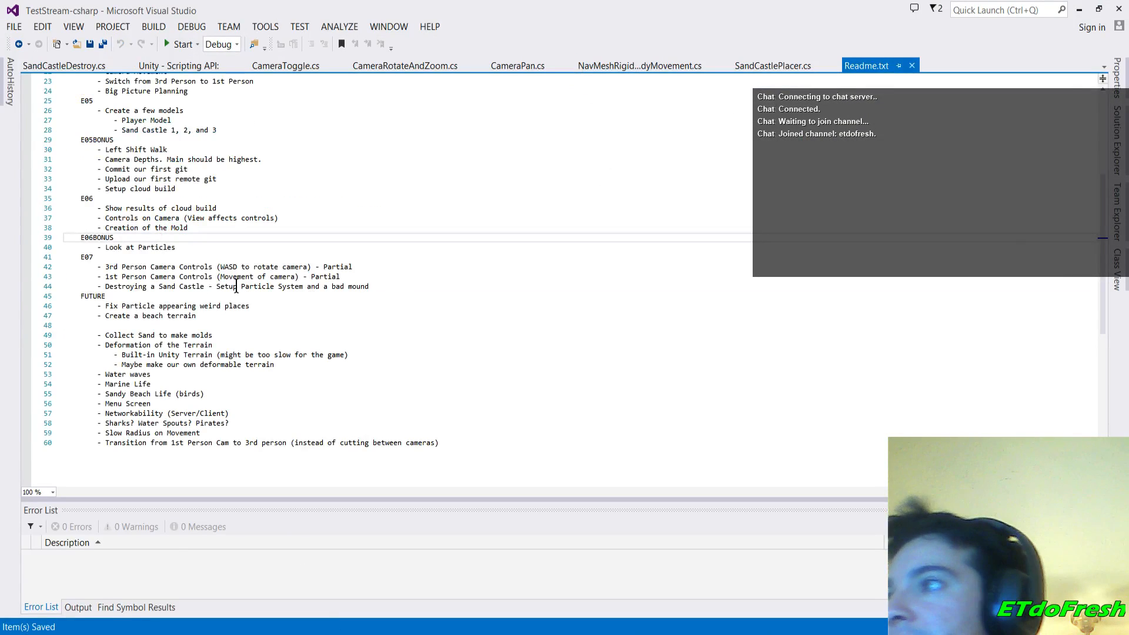
left_click(129, 287)
key("End")
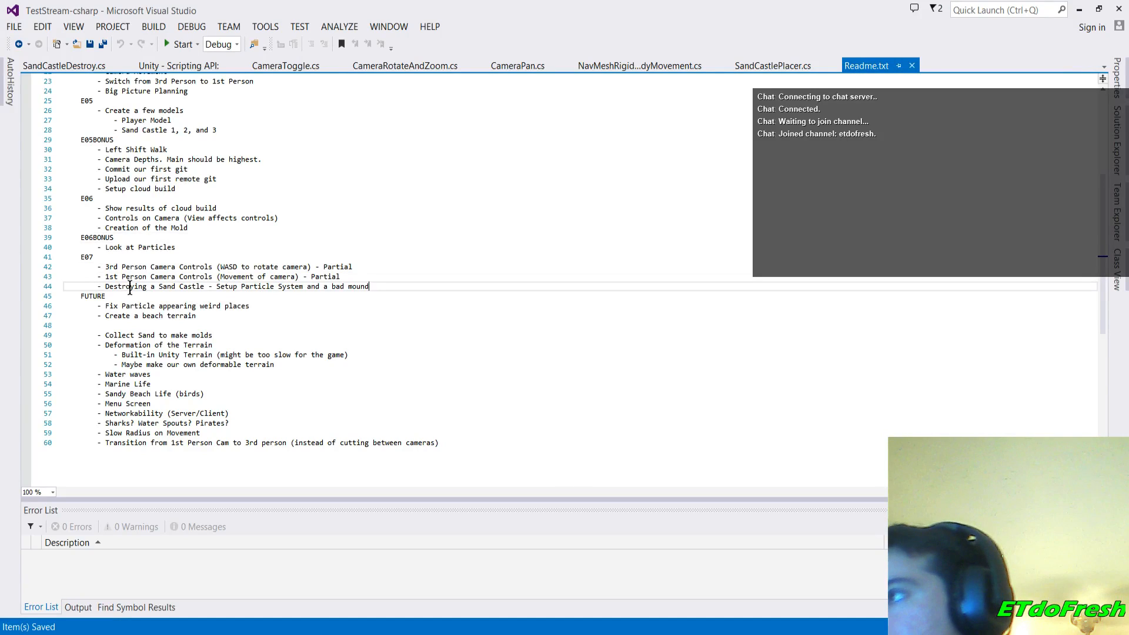
key("Return")
key("BackSpace")
type("E08")
- Move the "Fix Particle appearing weird places" item from the FUTURE list to the E08 section
key("Down")
key("Down")
key("alt+Up")
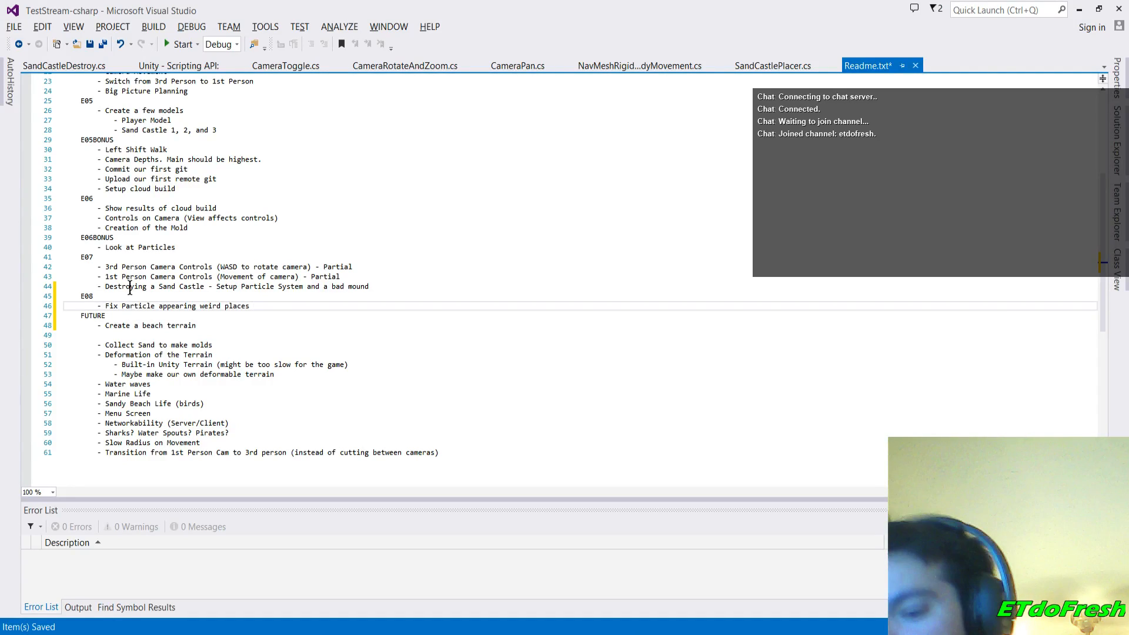
- Append "(mound was clipping with ground cause particles to shoot everywhere)" to the E08 particle fix item and save Readme.txt
type("()")
key("Left")
type("c")
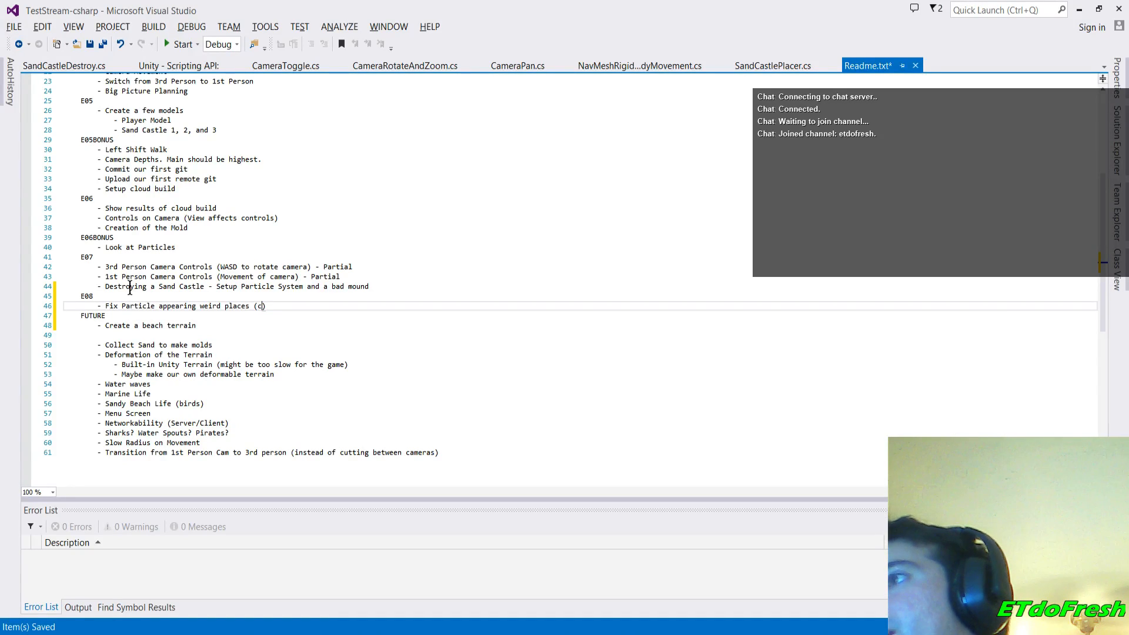
key("BackSpace")
type("mound was co")
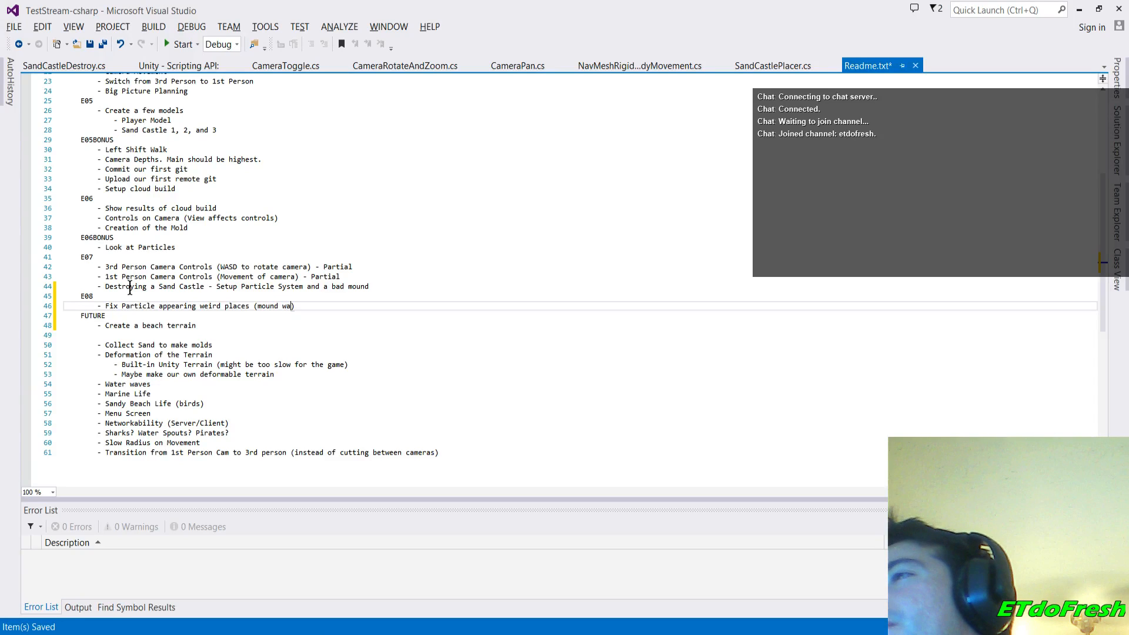
type("lliding with ")
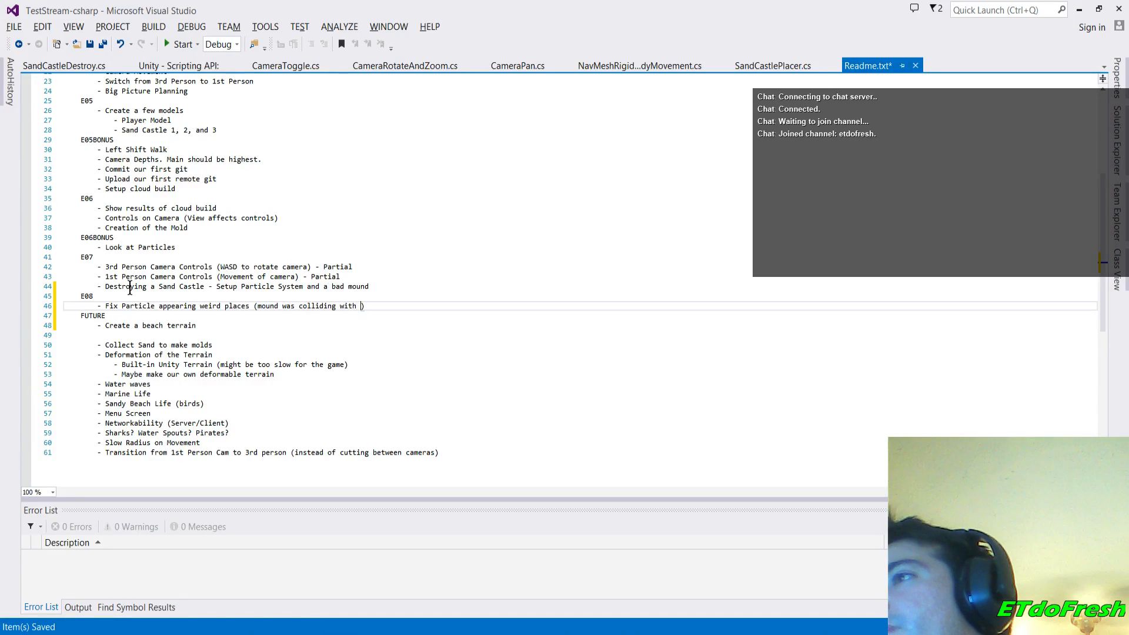
type("ground")
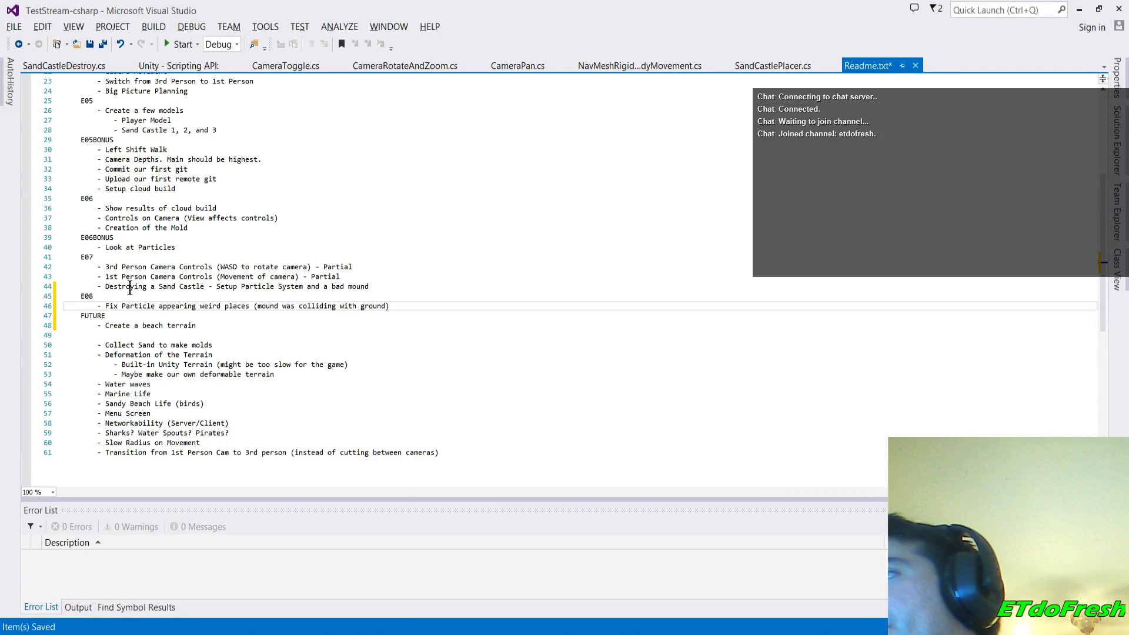
key("ctrl+BackSpace")
type("clipping")
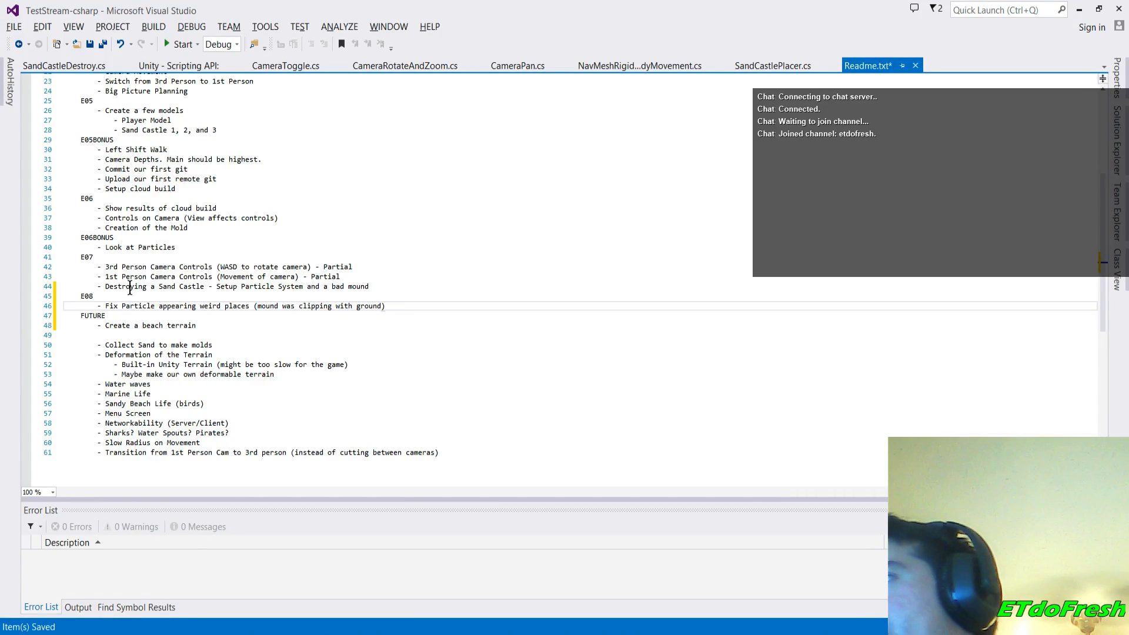
type(" with ground cause particle")
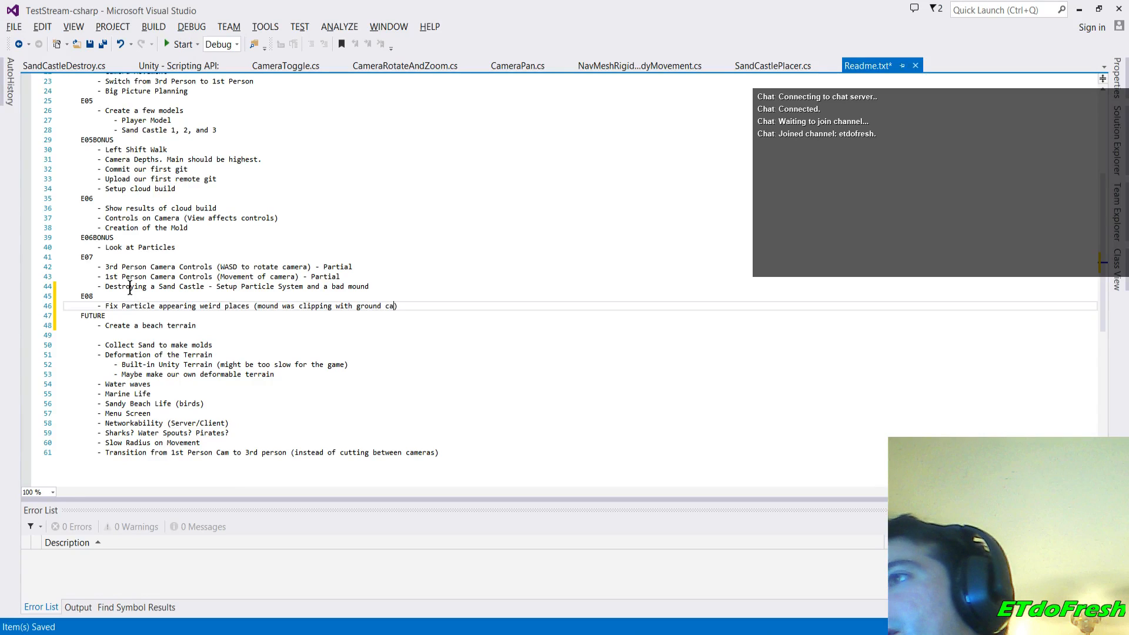
type("s to shoo")
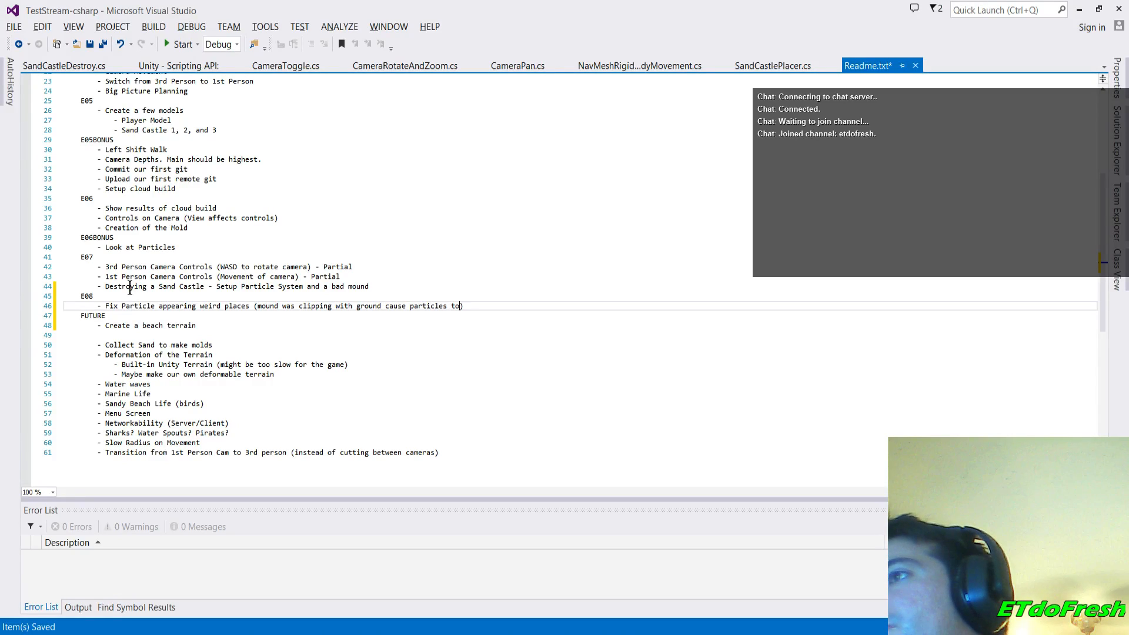
type("t everywhere")
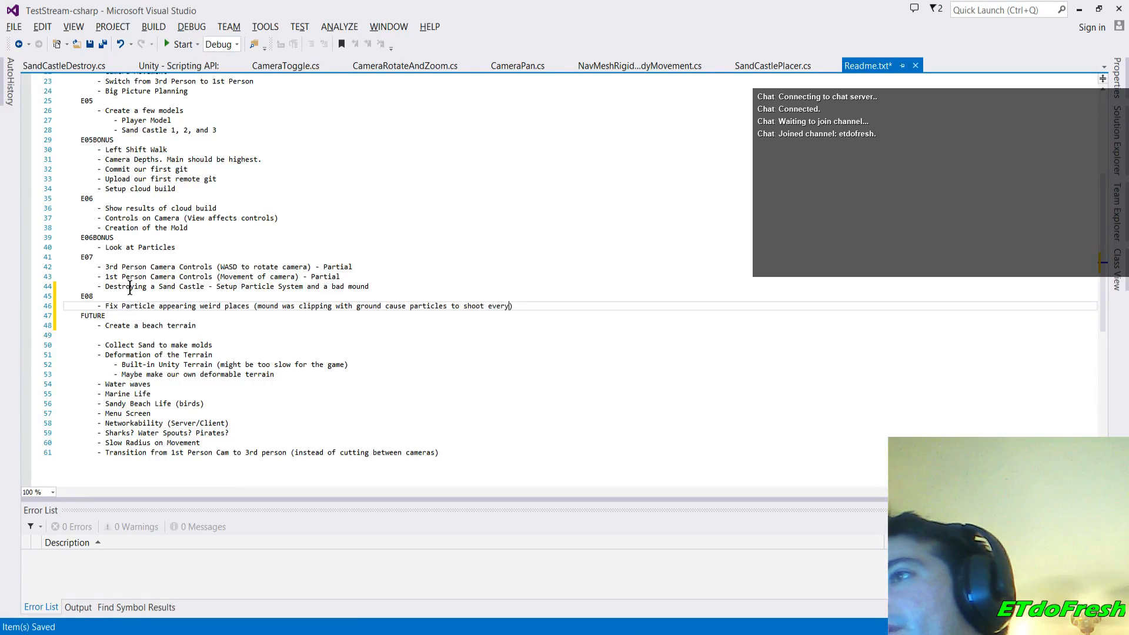
key("ctrl+s")
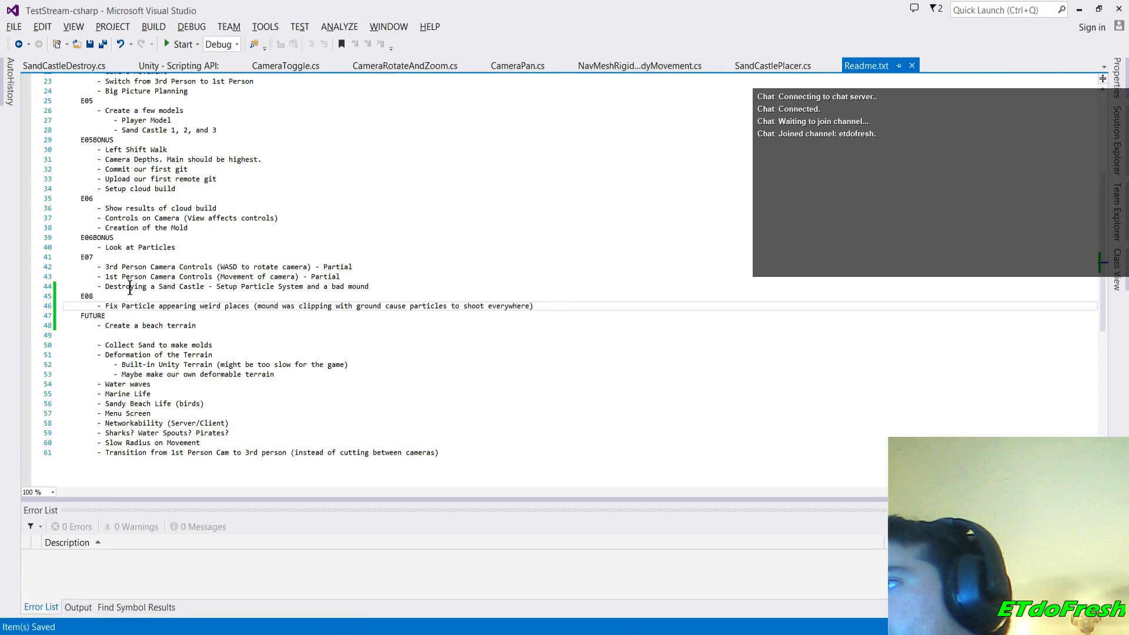
- Delete the blank line below "Create a beach terrain" in the FUTURE list and save Readme.txt
key("Down")
key("Down")
key("Down")
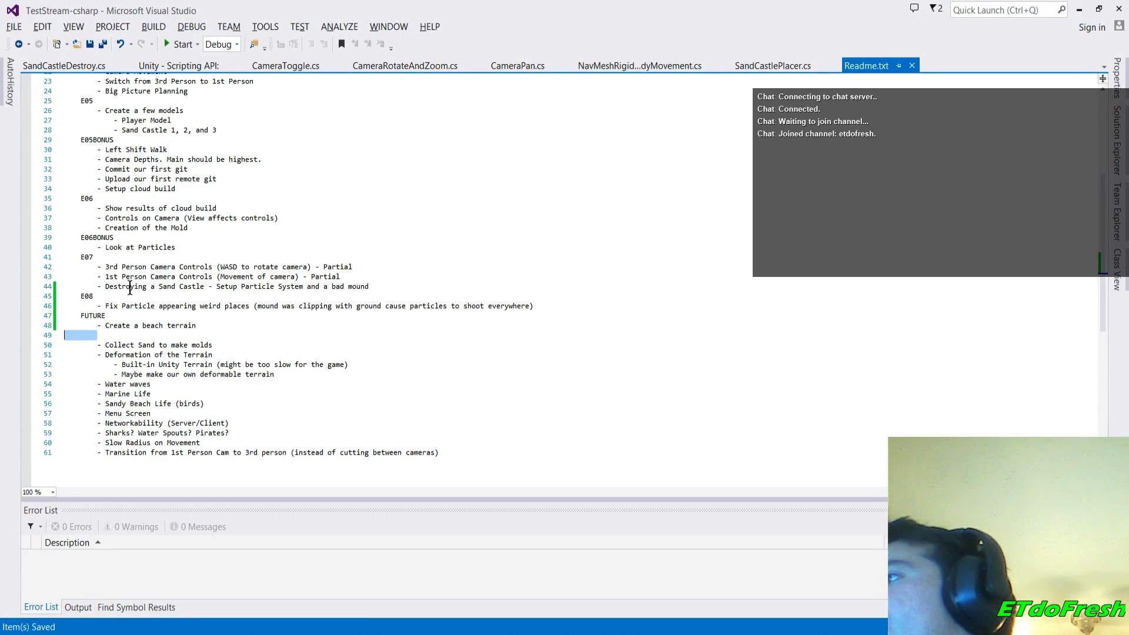
key("BackSpace")
key("ctrl+s")
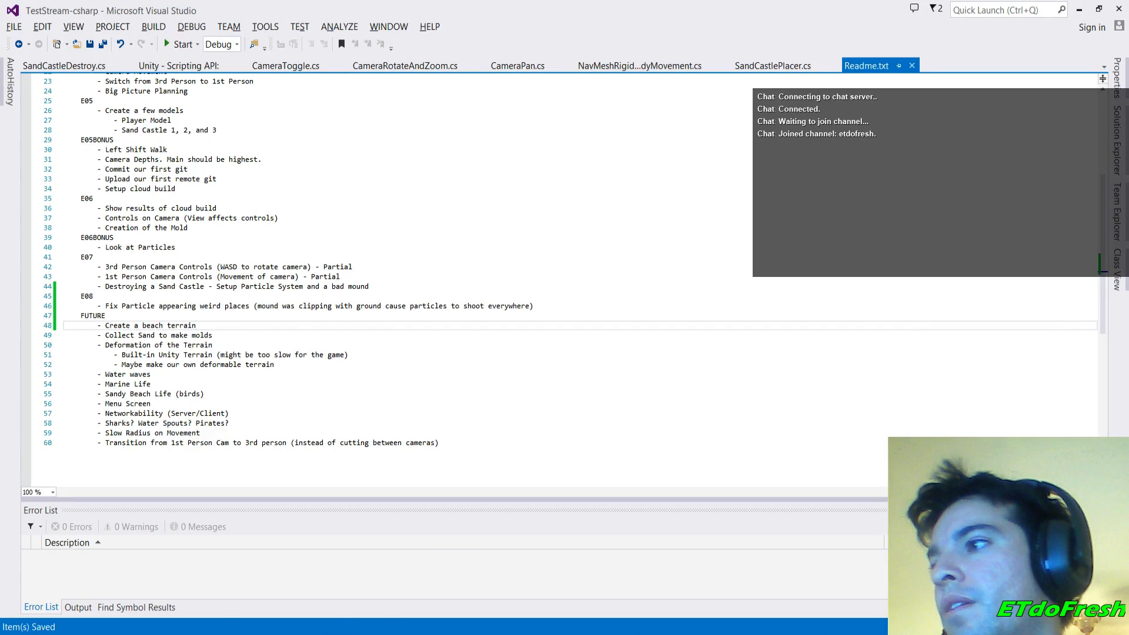
- Switch back to the Unity editor
mouse_move(156, 632)
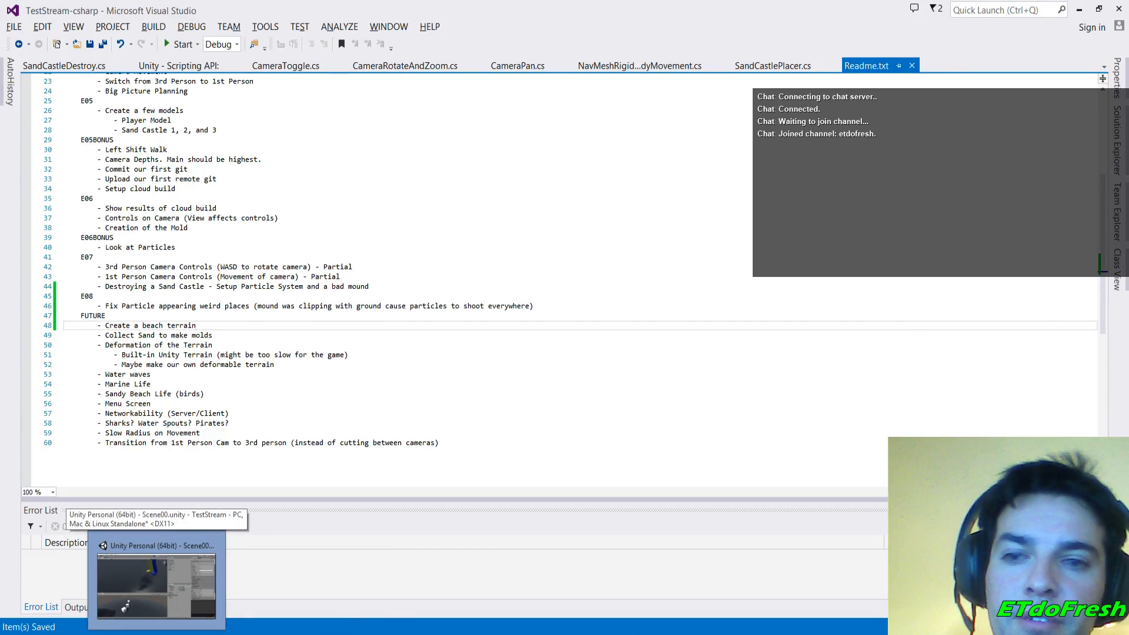